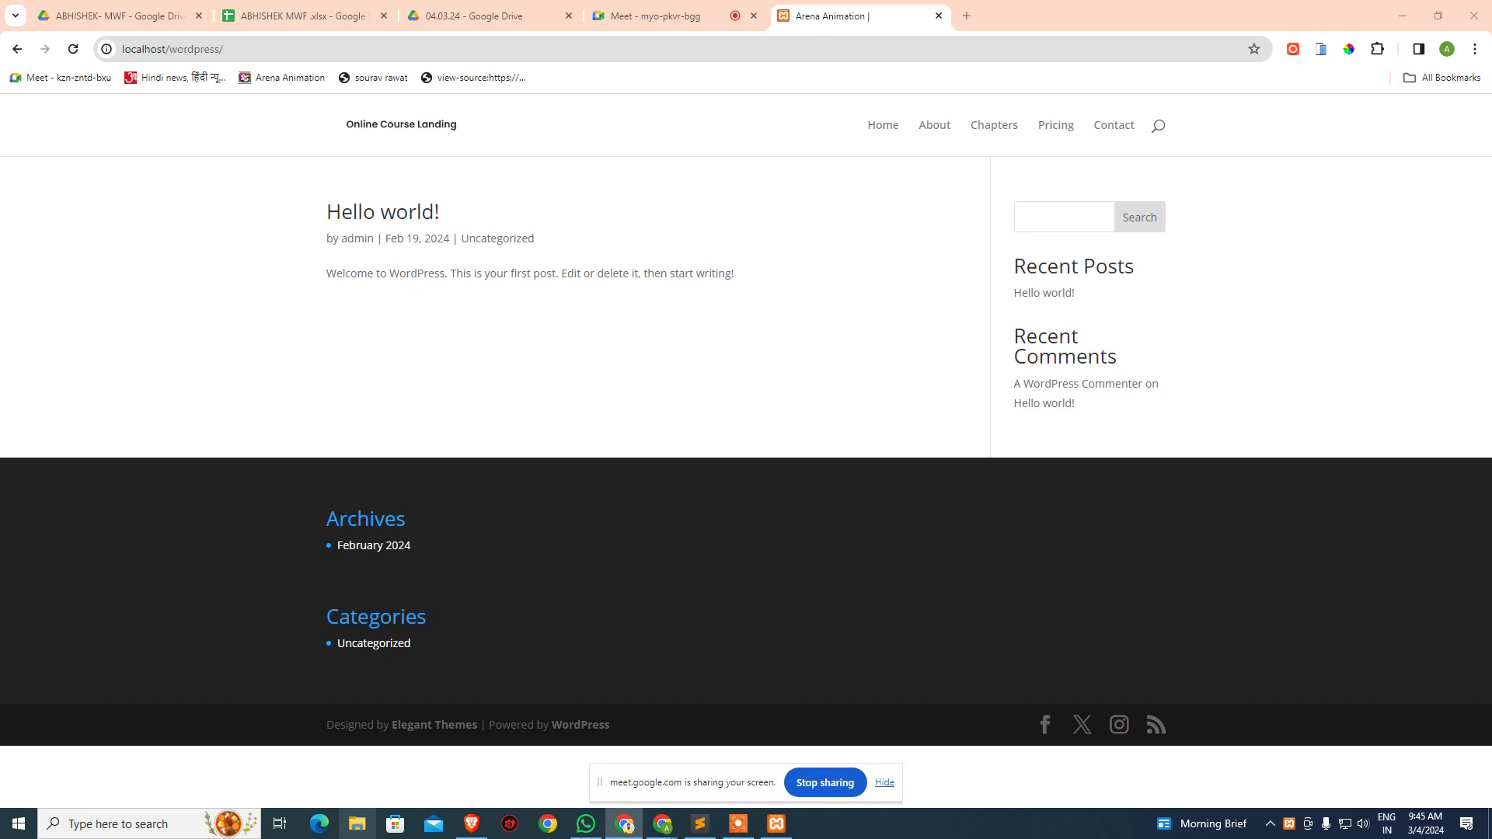
- Open the site's Home page and look through its sections from the UX Design Course header to the contact footer
left_click(908, 129)
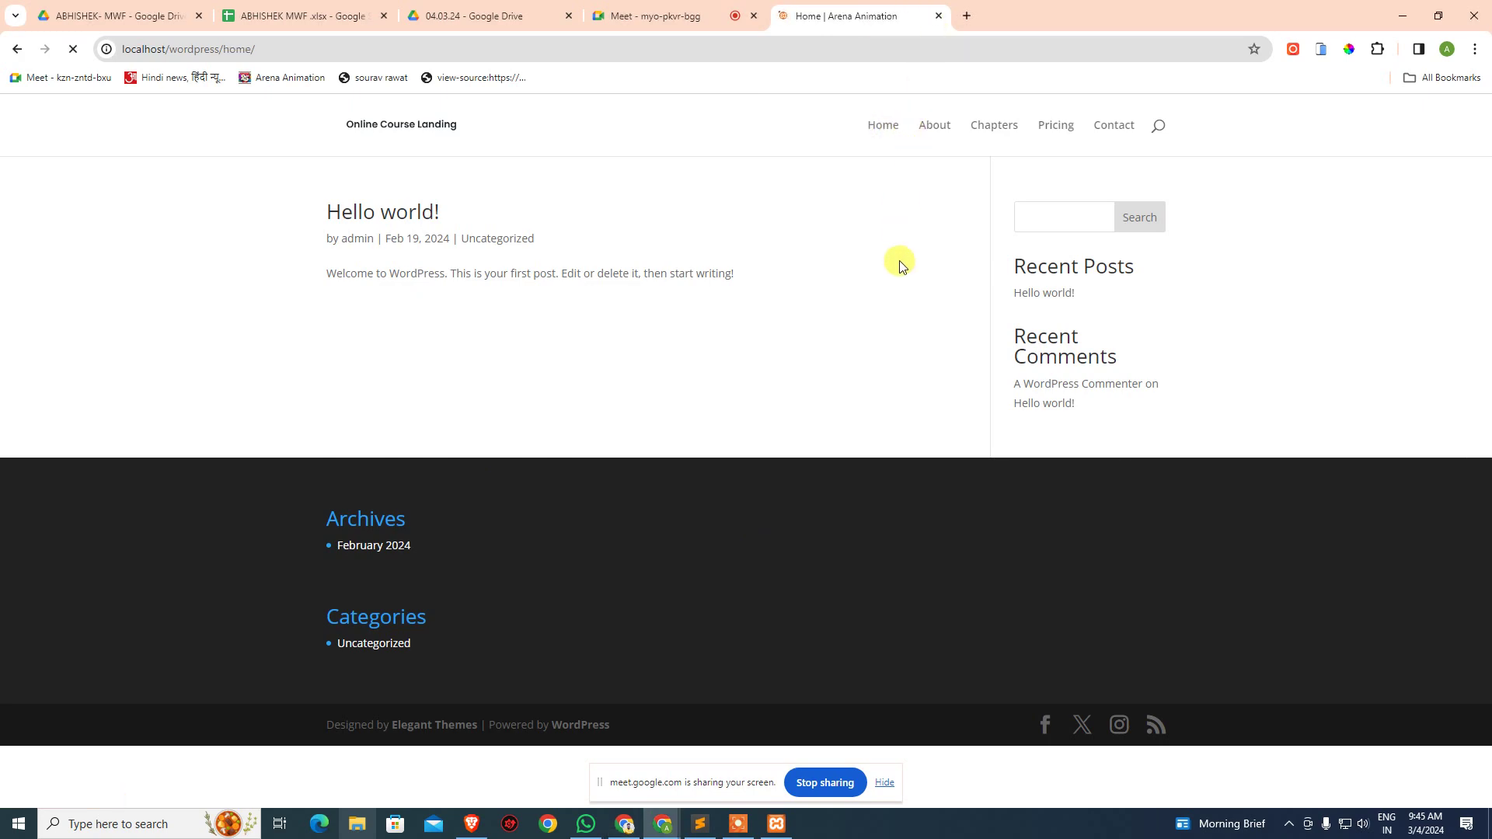
scroll(595, 513, "down", 20)
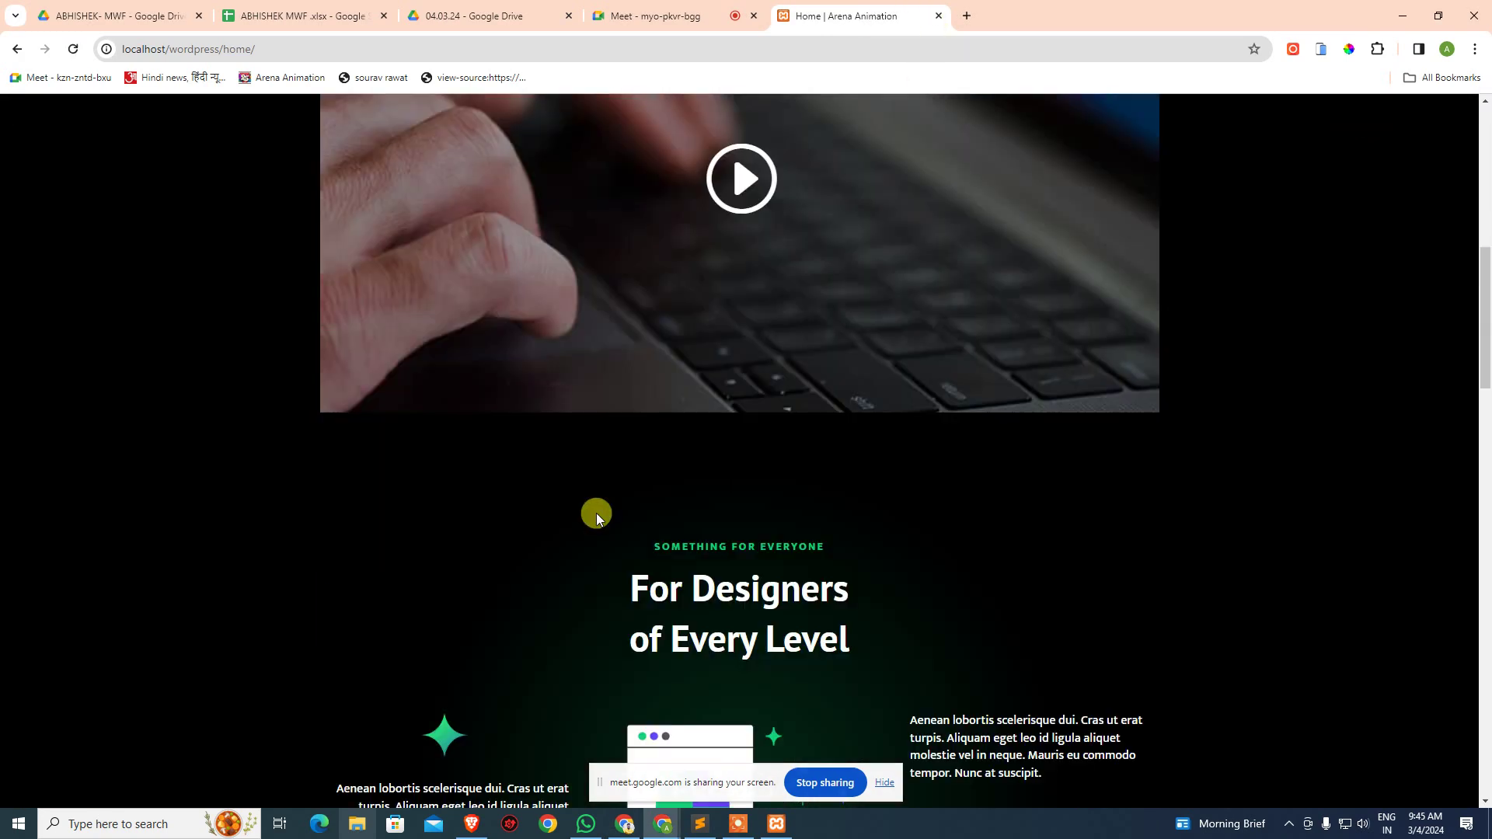
scroll(589, 520, "up", 8)
scroll(589, 520, "up", 15)
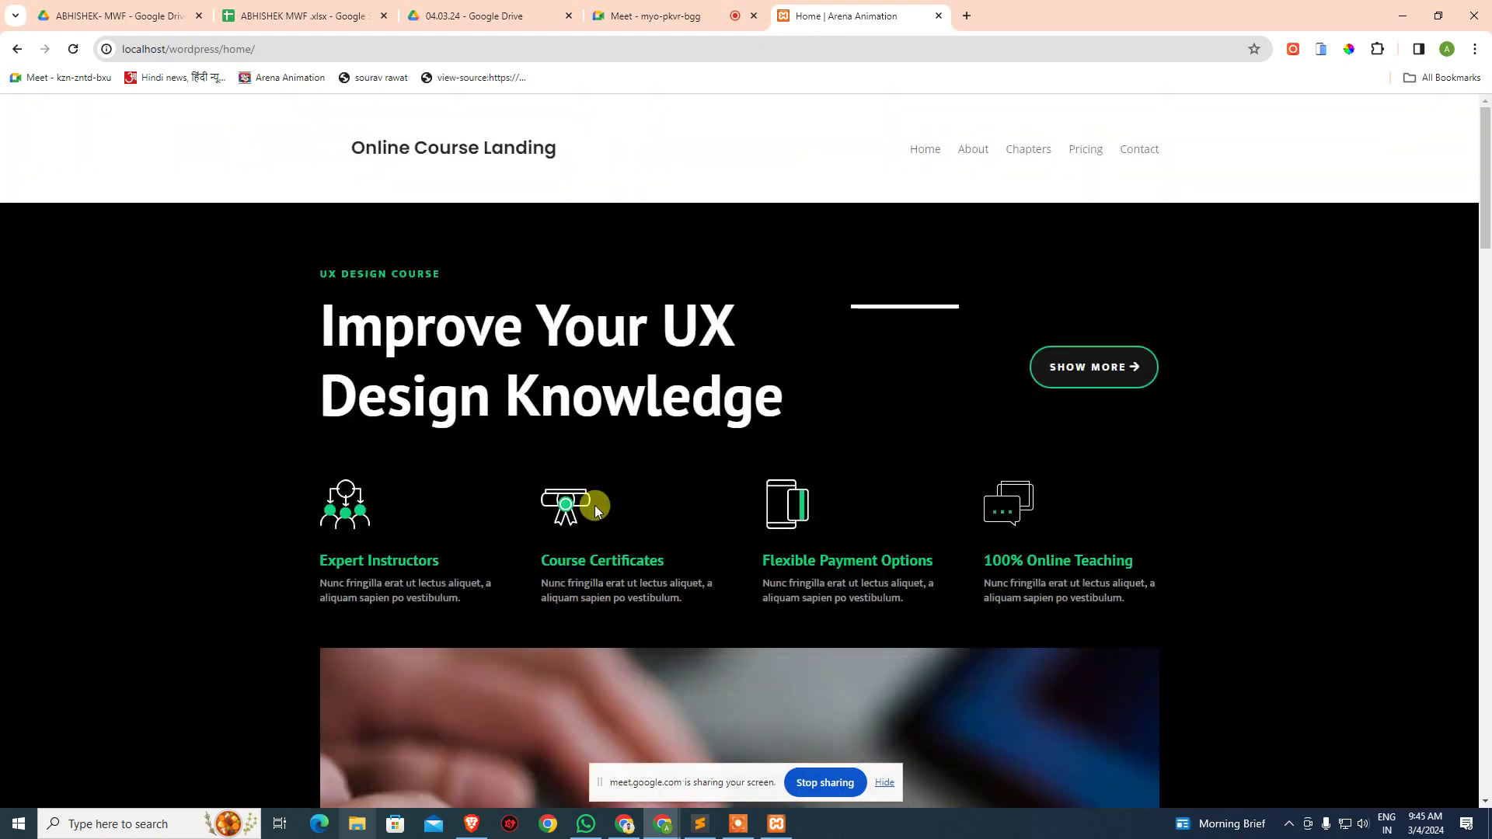
scroll(594, 509, "down", 15)
scroll(592, 509, "down", 15)
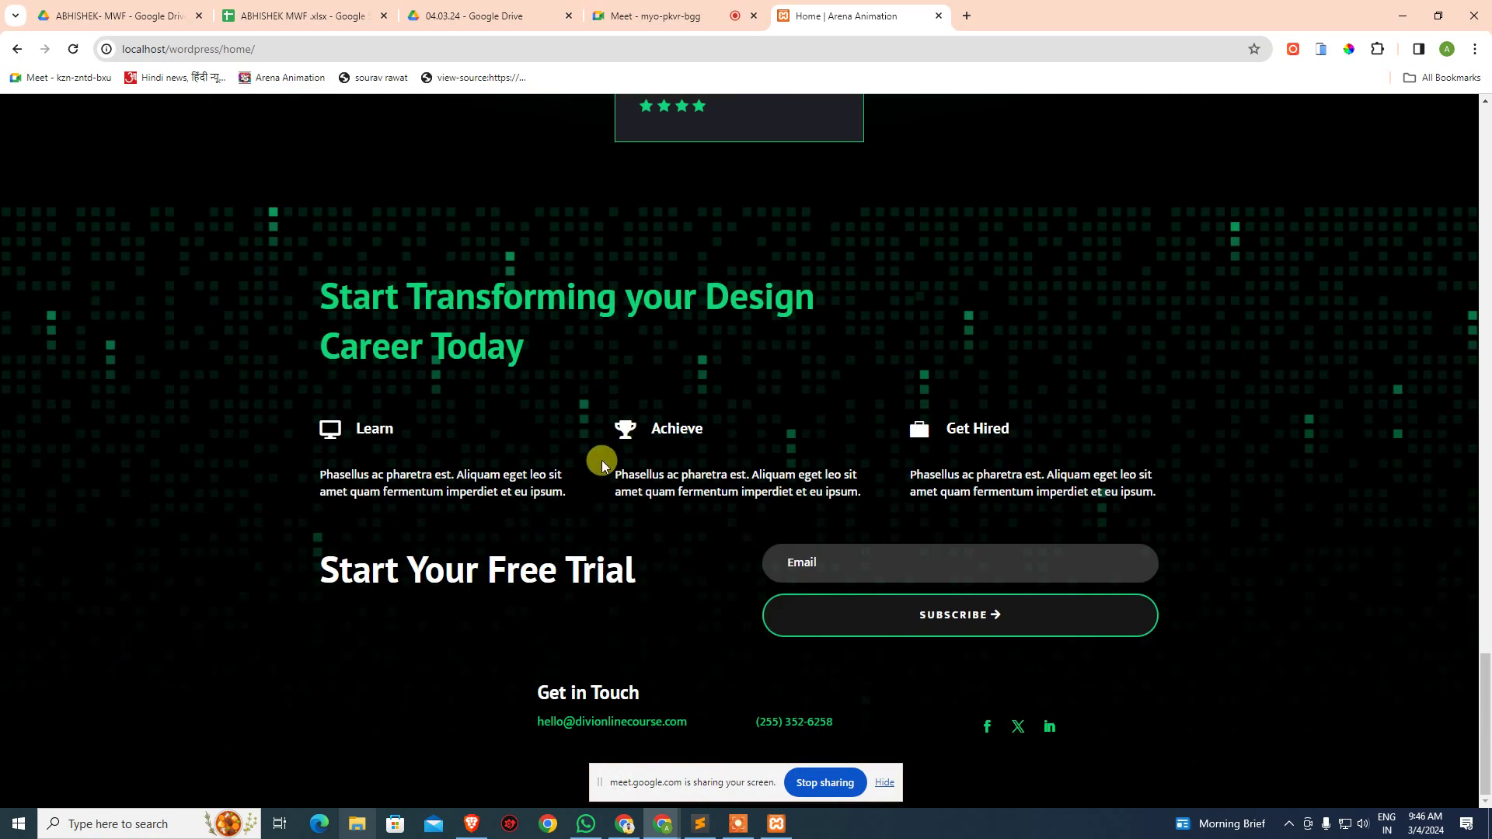
scroll(602, 463, "up", 15)
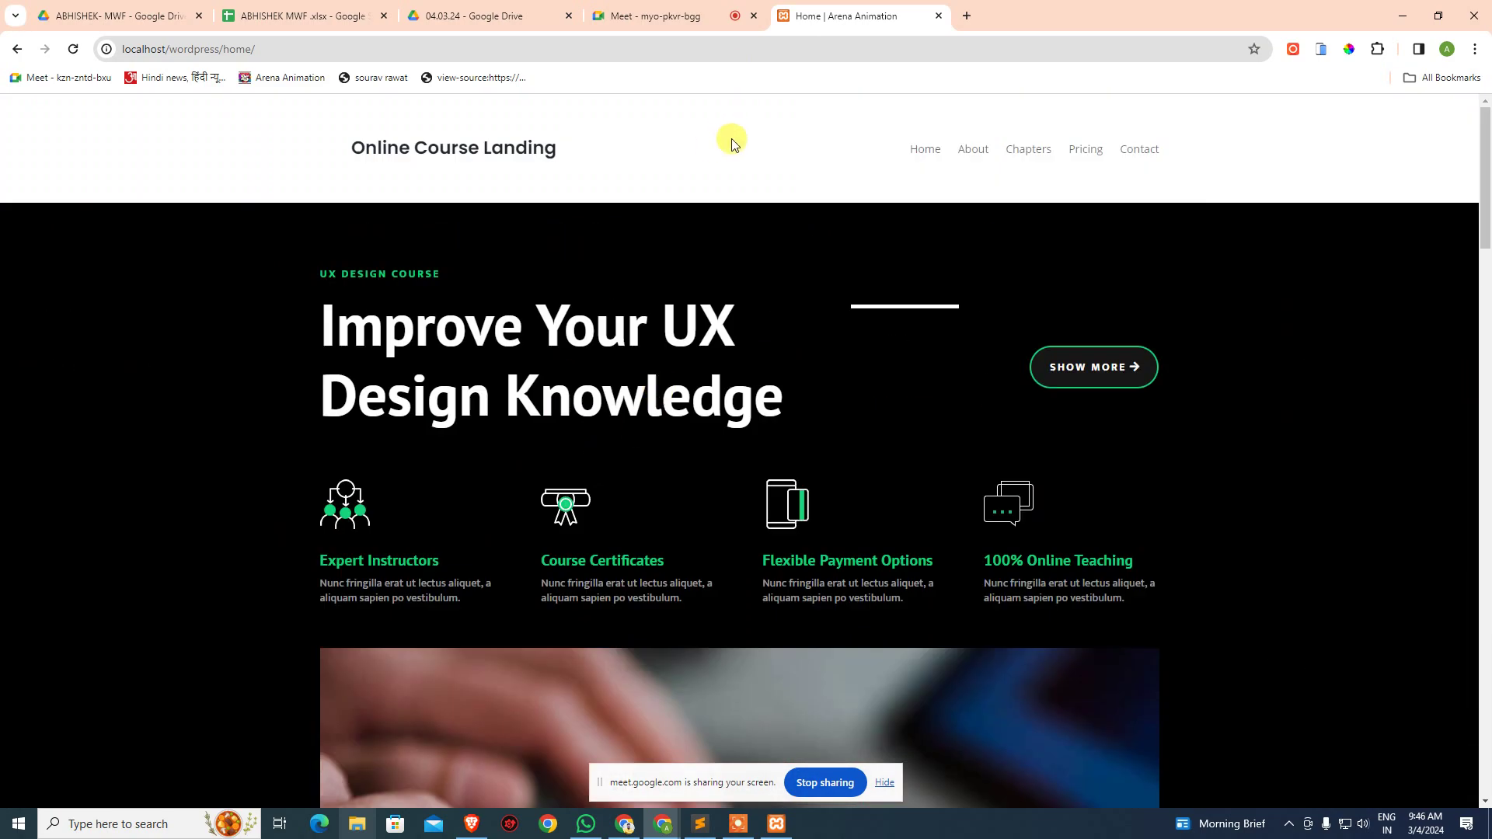
left_click(688, 6)
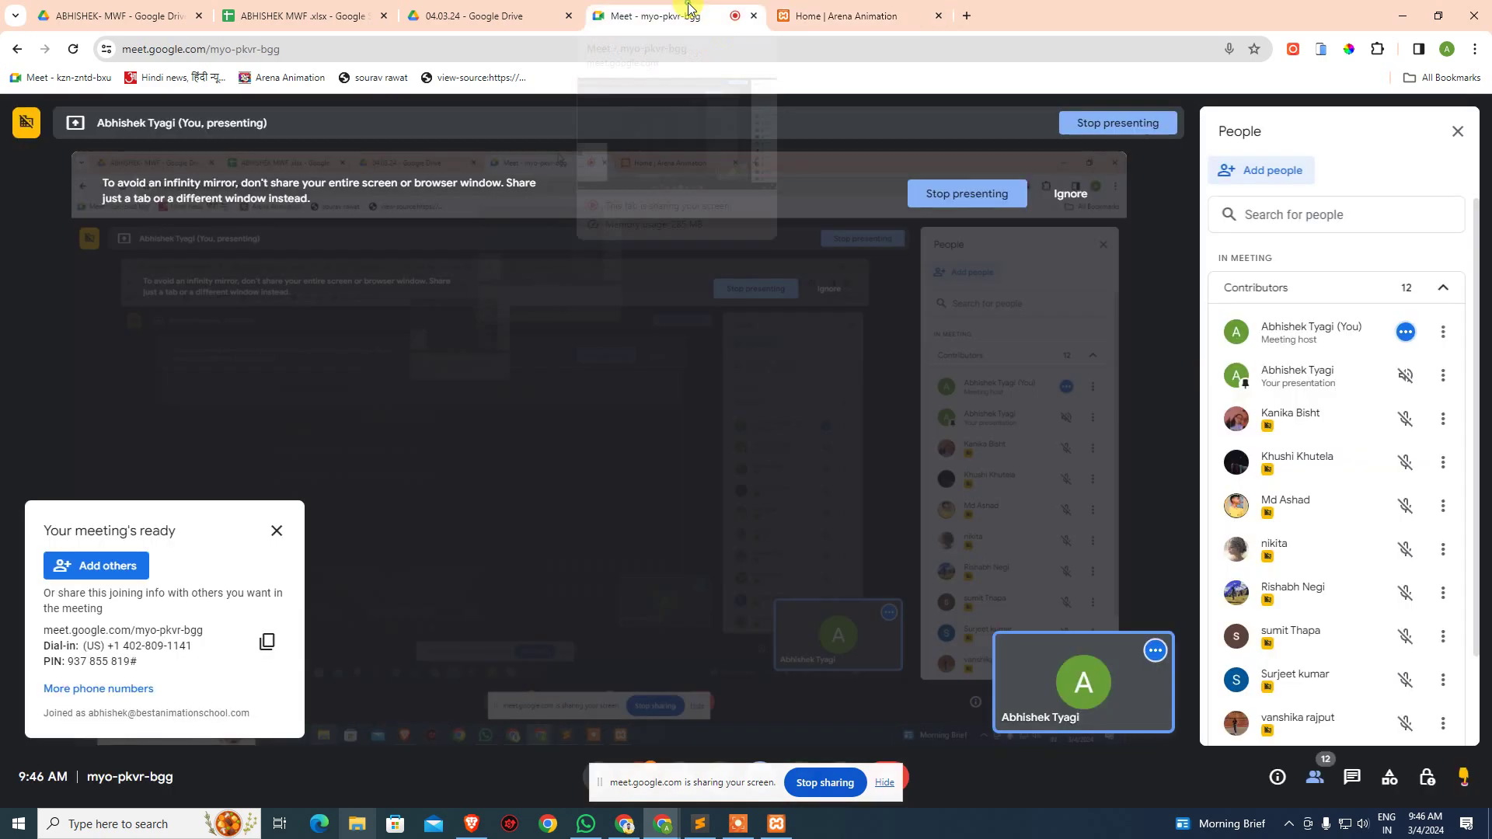
left_click(831, 15)
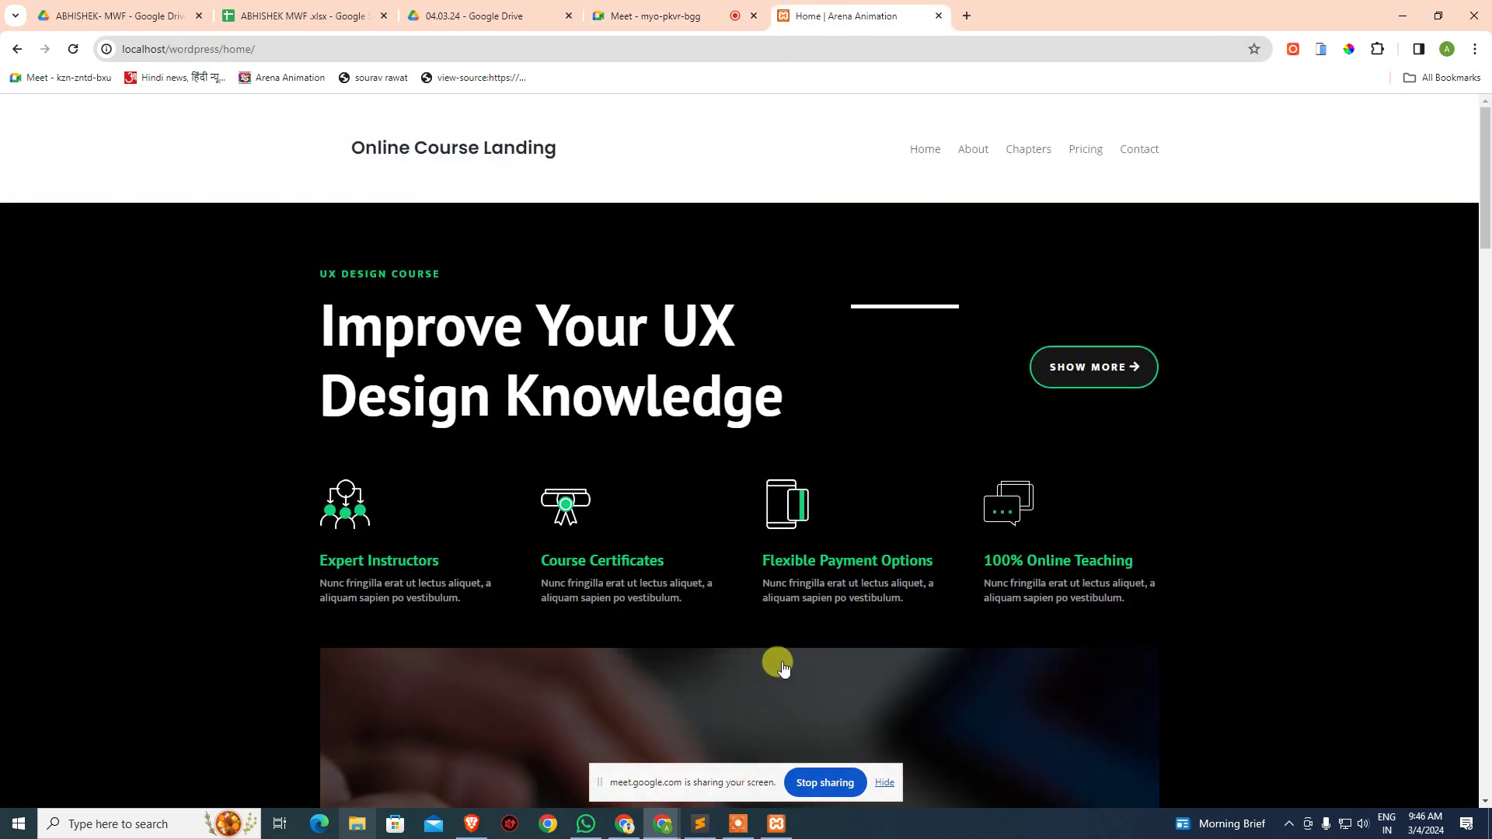
- Go to the WordPress admin address localhost/wordpress/wp-admin
left_click(342, 49)
key("BackSpace")
key("BackSpace")
key("BackSpace")
key("BackSpace")
key("BackSpace")
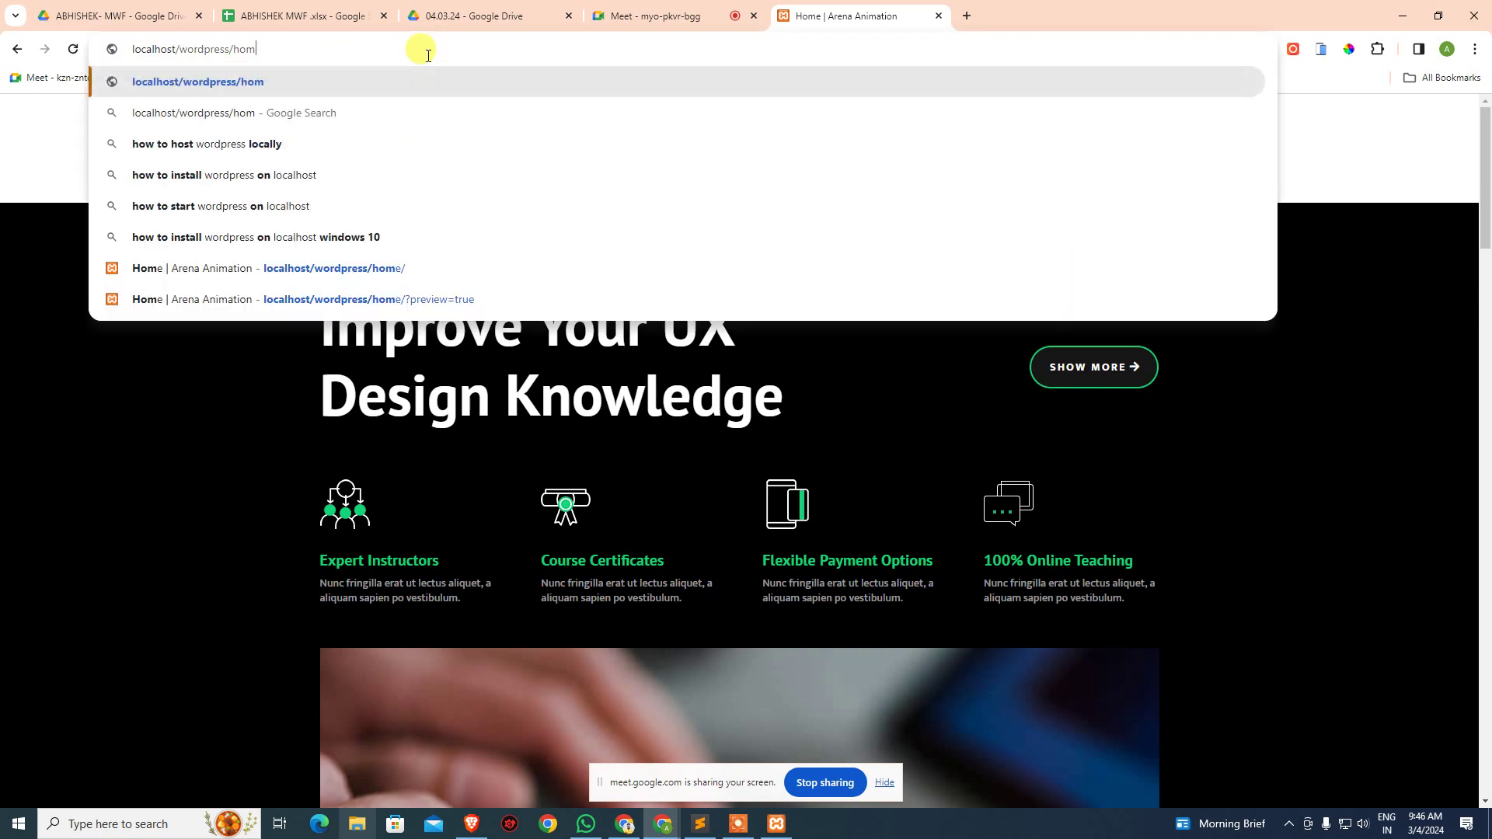
type("wp")
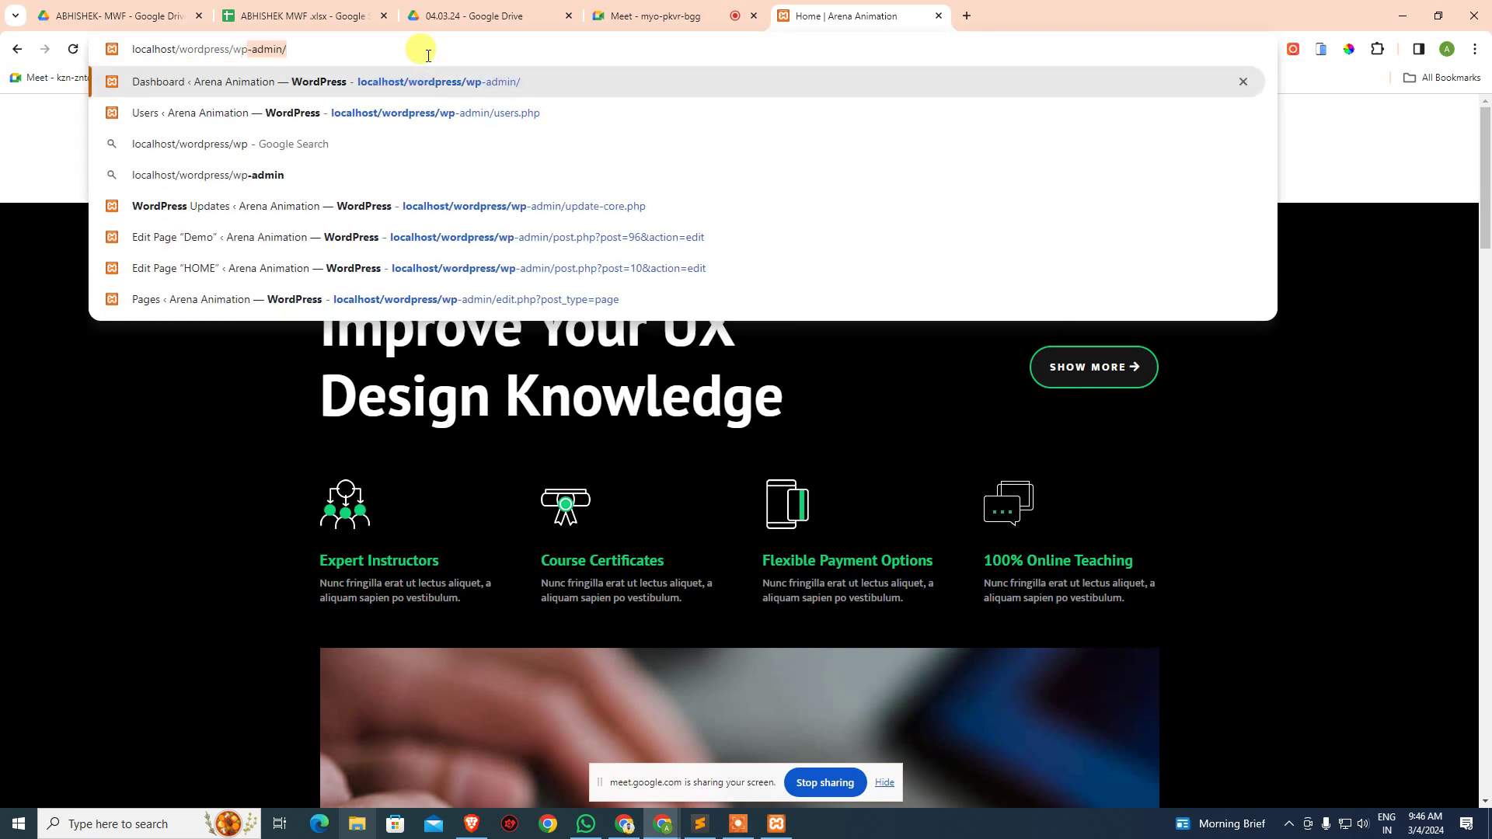
key("Return")
- Fill in the username admin and copy the second listed password from the wordpress installation file in Notepad
type("admin")
left_click(766, 348)
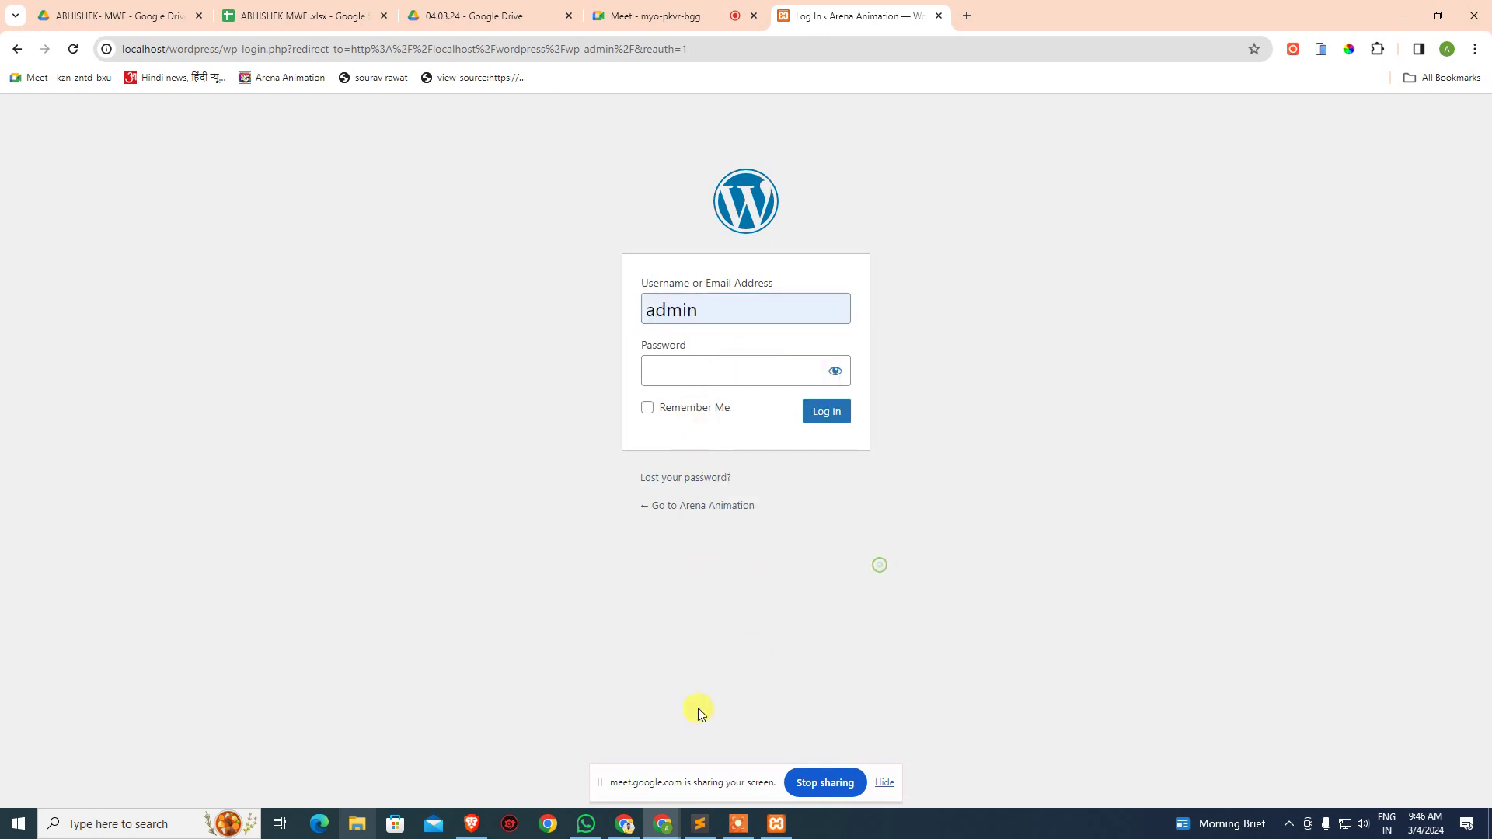
key("super")
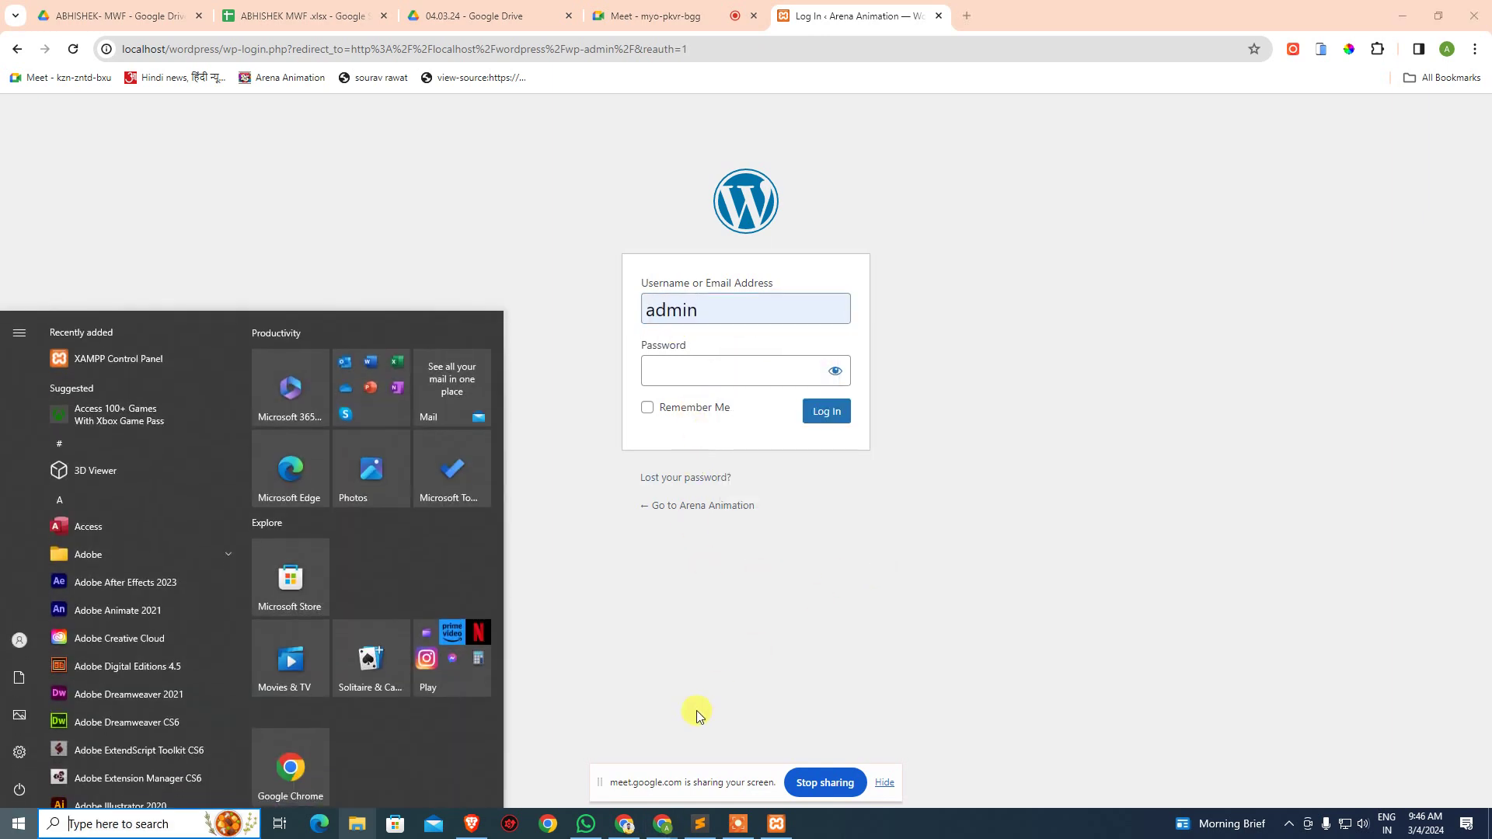
type("c\\")
left_click(716, 639)
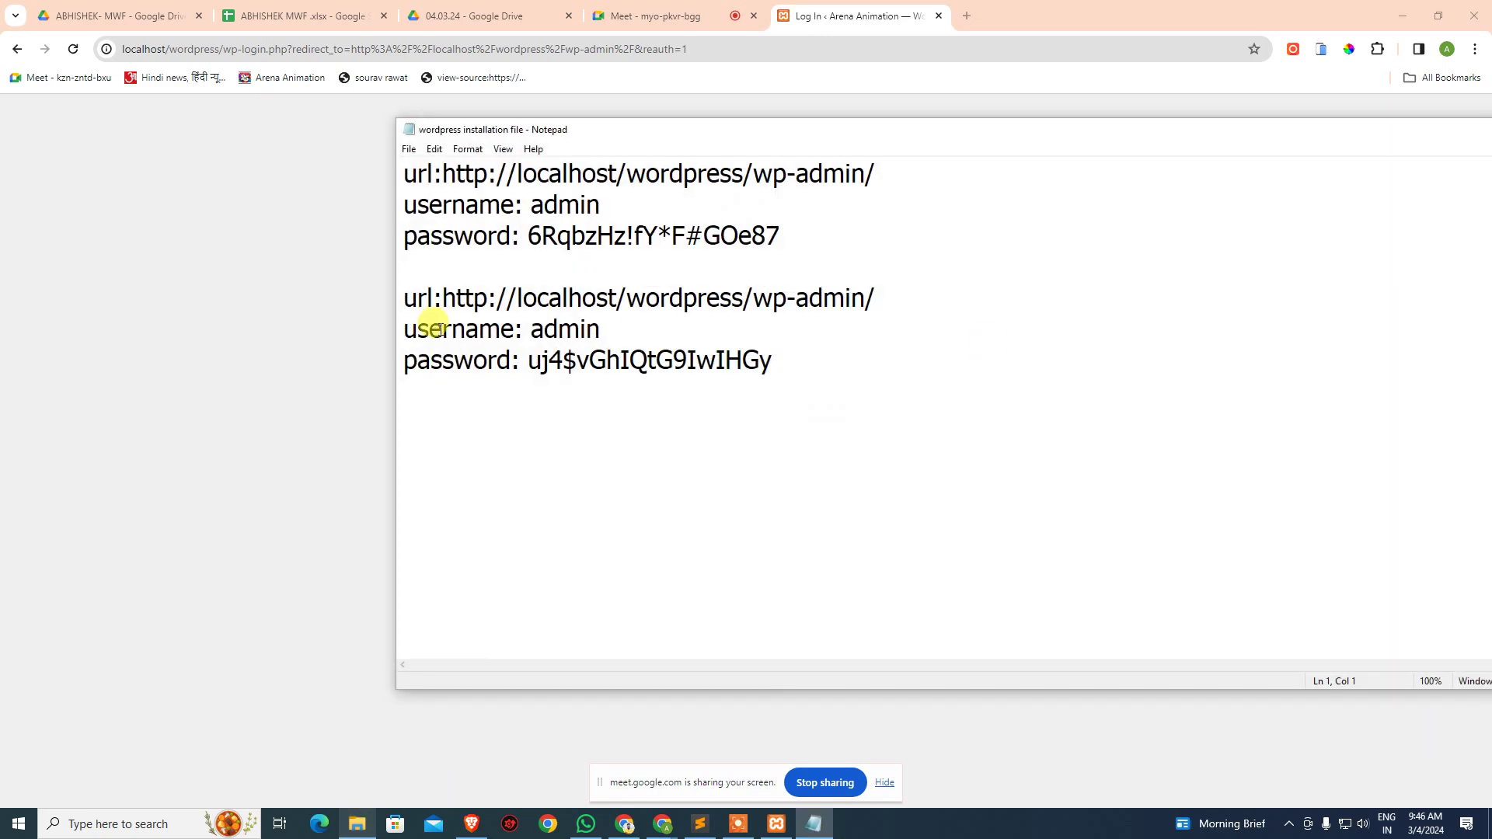
left_click_drag(527, 364, 940, 366)
- Paste the account password into the WordPress login form and log in
left_click_drag(1299, 136, 853, 139)
left_click(1188, 133)
key("ctrl+v")
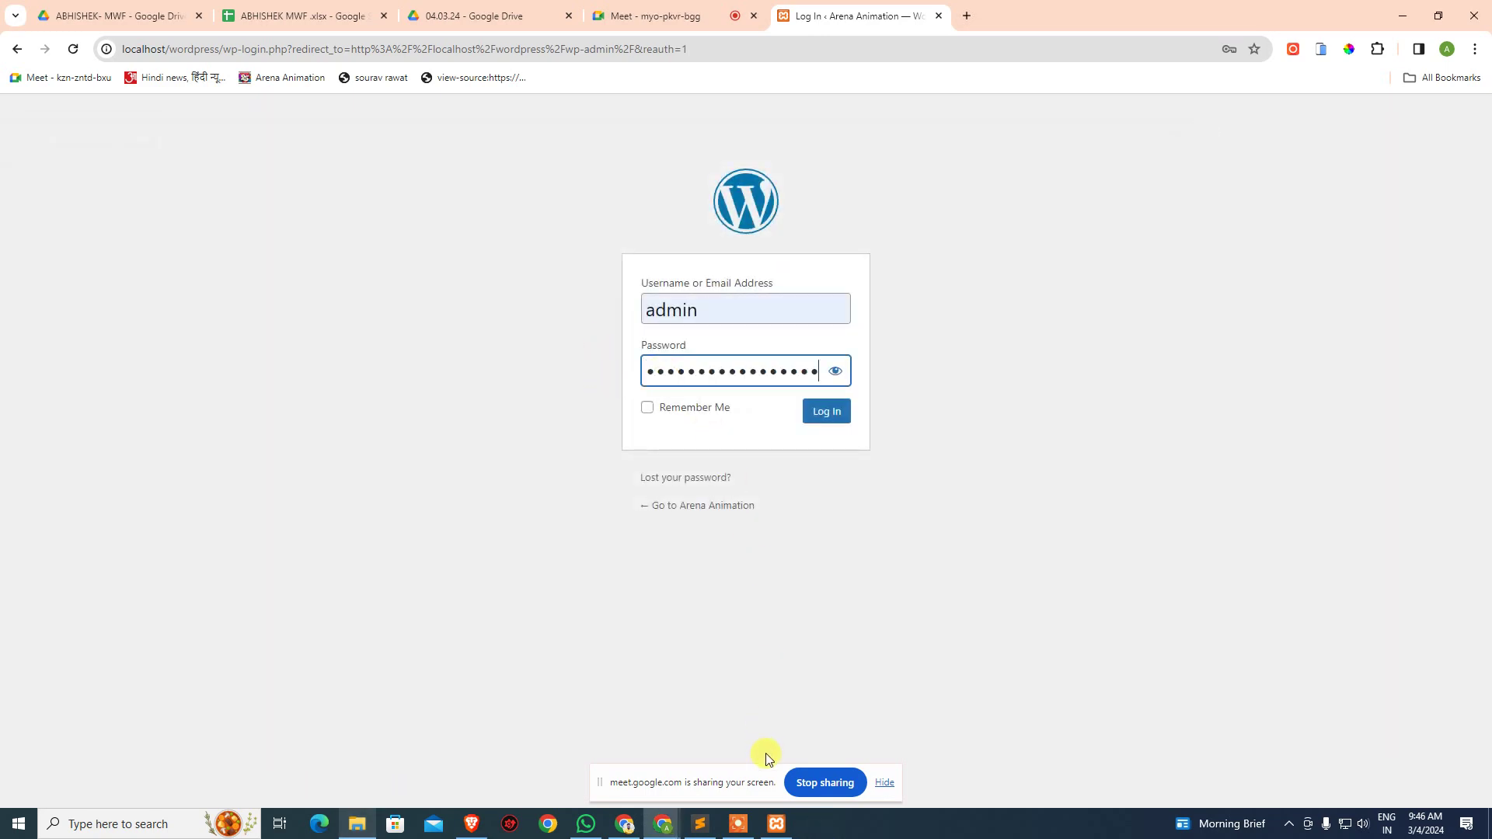
left_click(738, 824)
left_click(1415, 769)
left_click(831, 413)
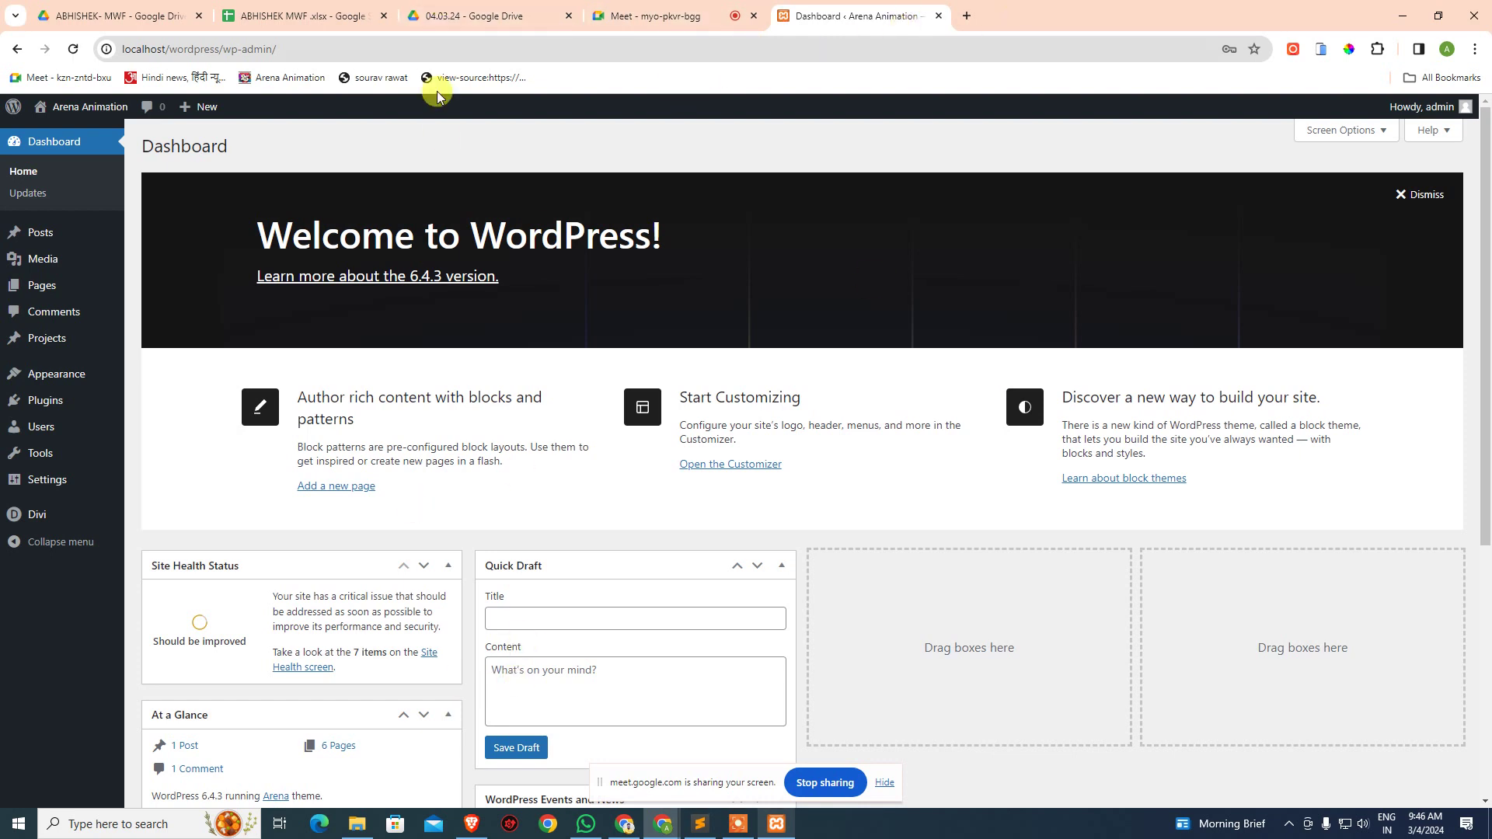
- Open the Arena Animation site in a separate browser tab, view its front page and return to the dashboard
middle_click(74, 132)
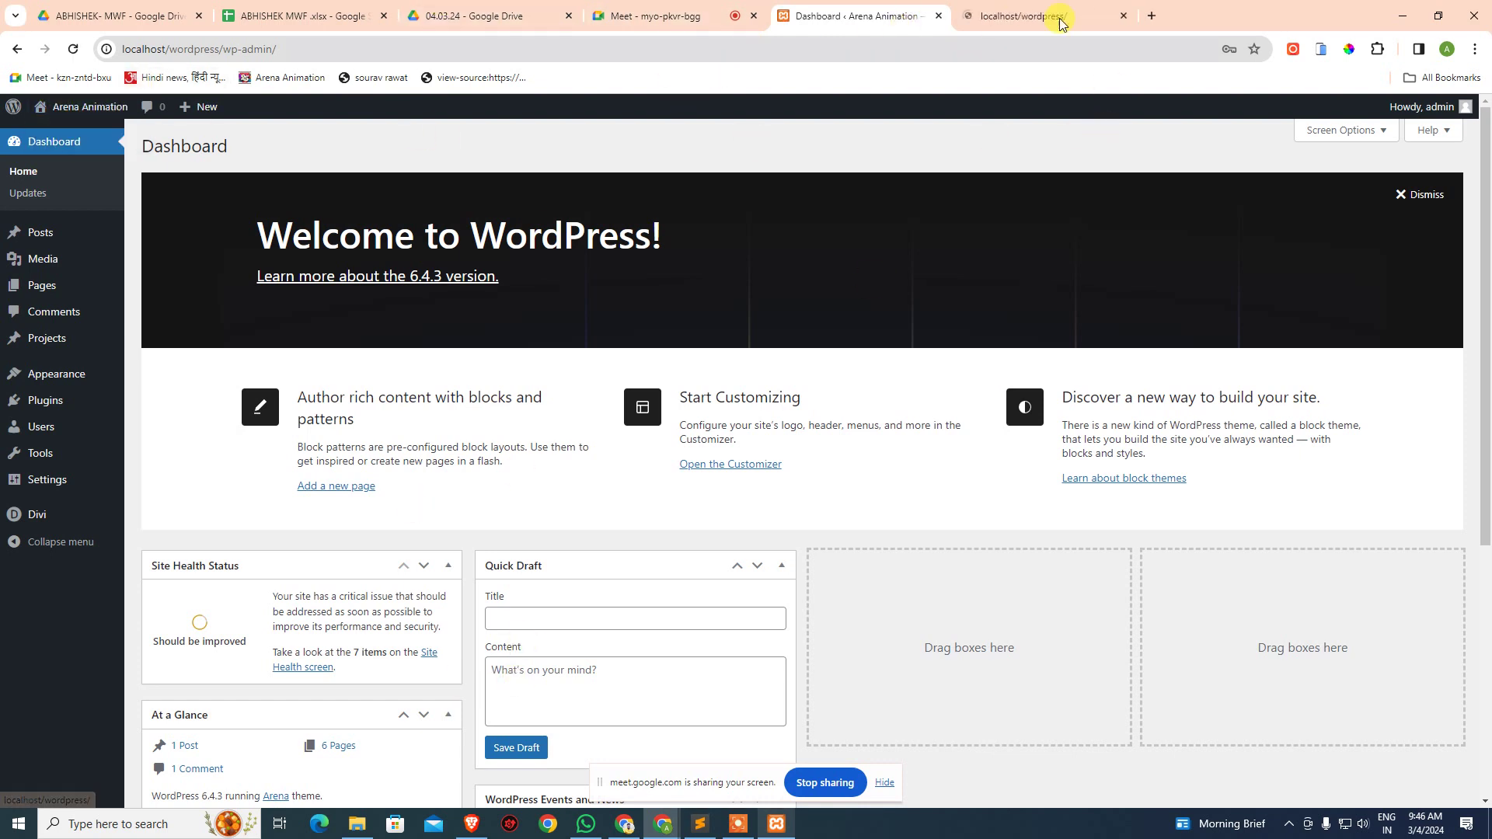
left_click(1080, 17)
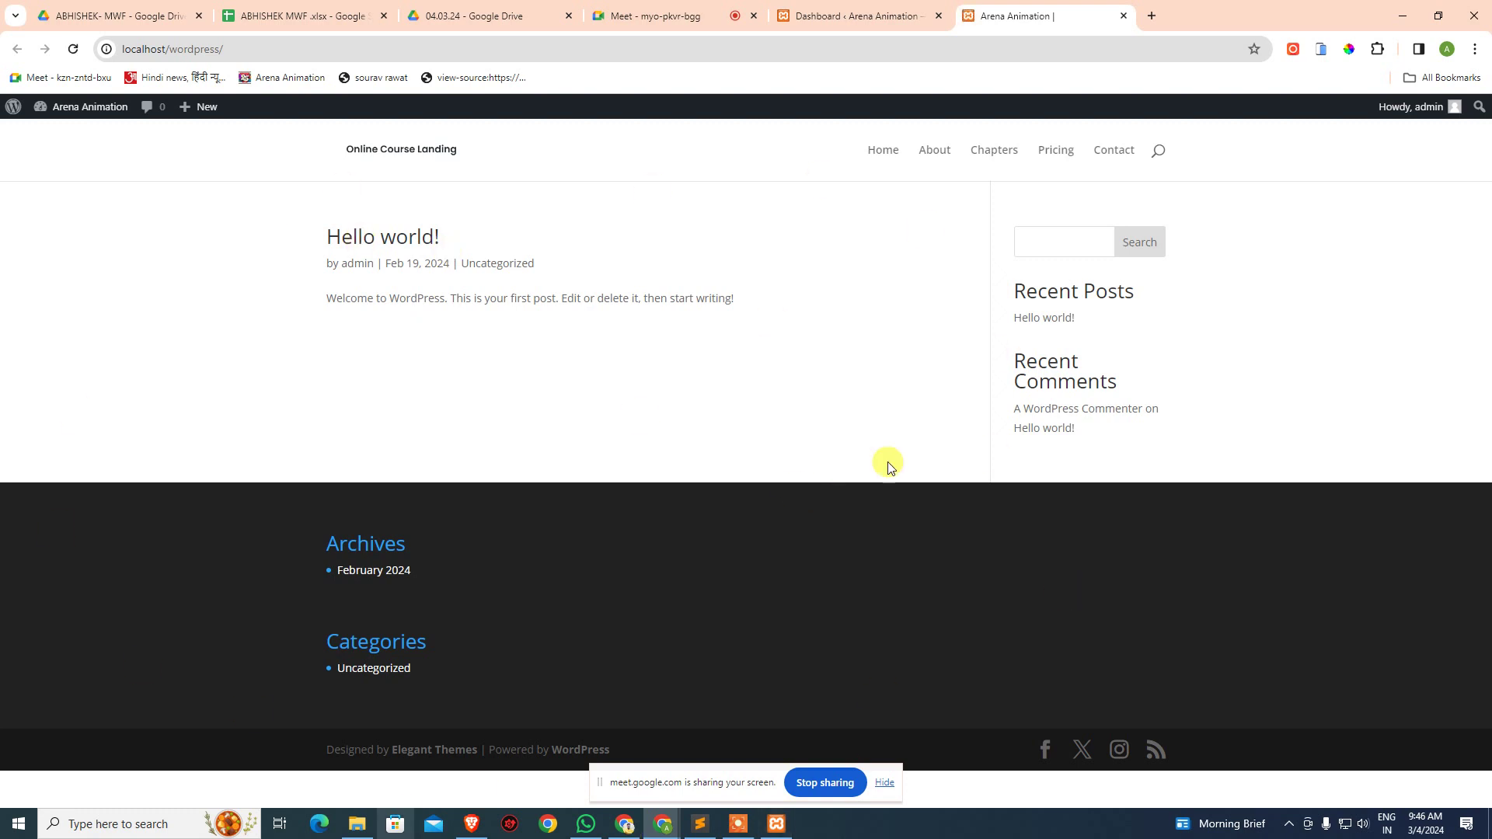
left_click(830, 14)
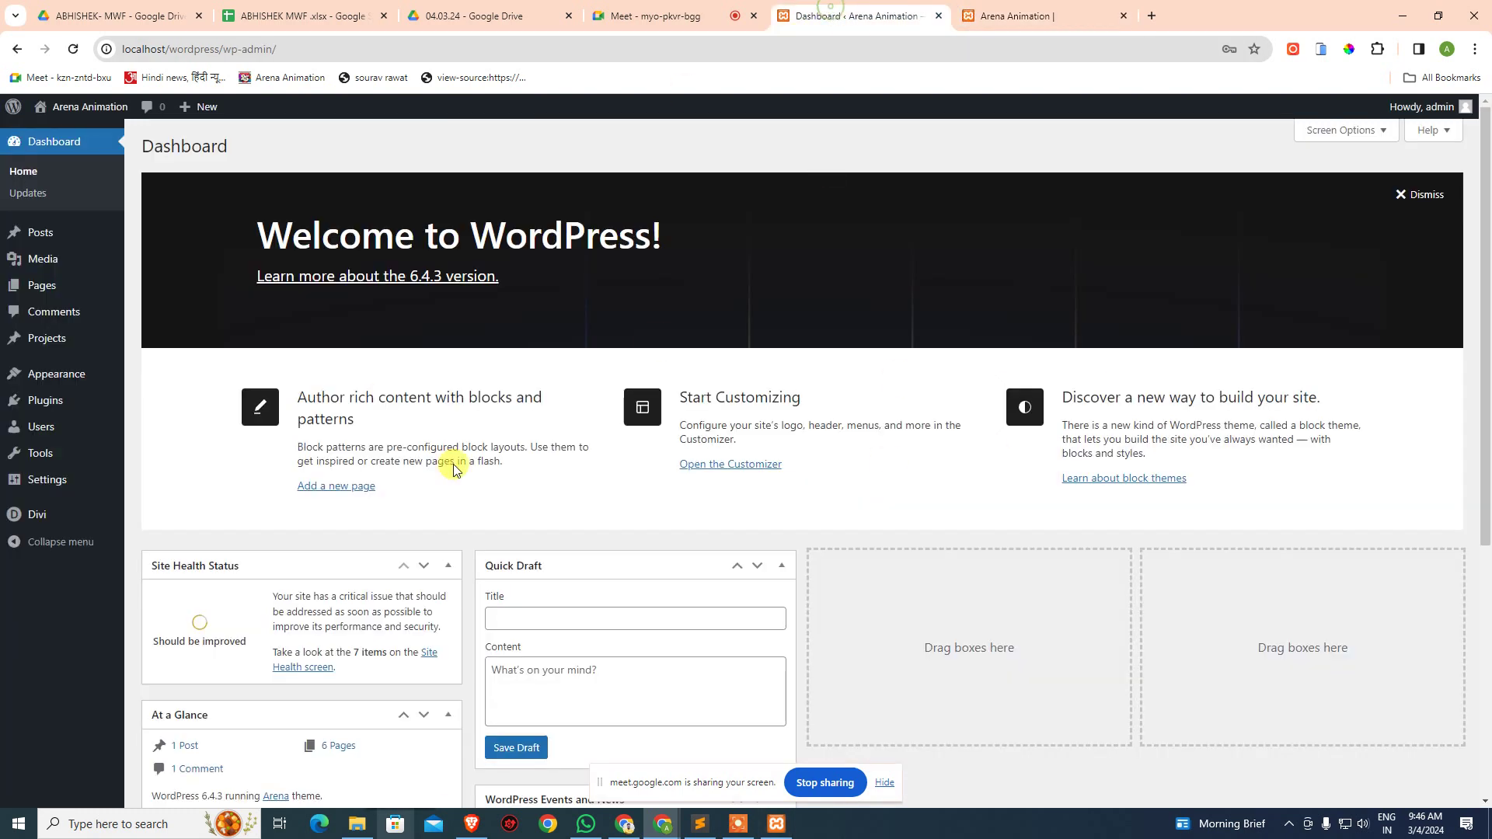
mouse_move(59, 374)
left_click(178, 399)
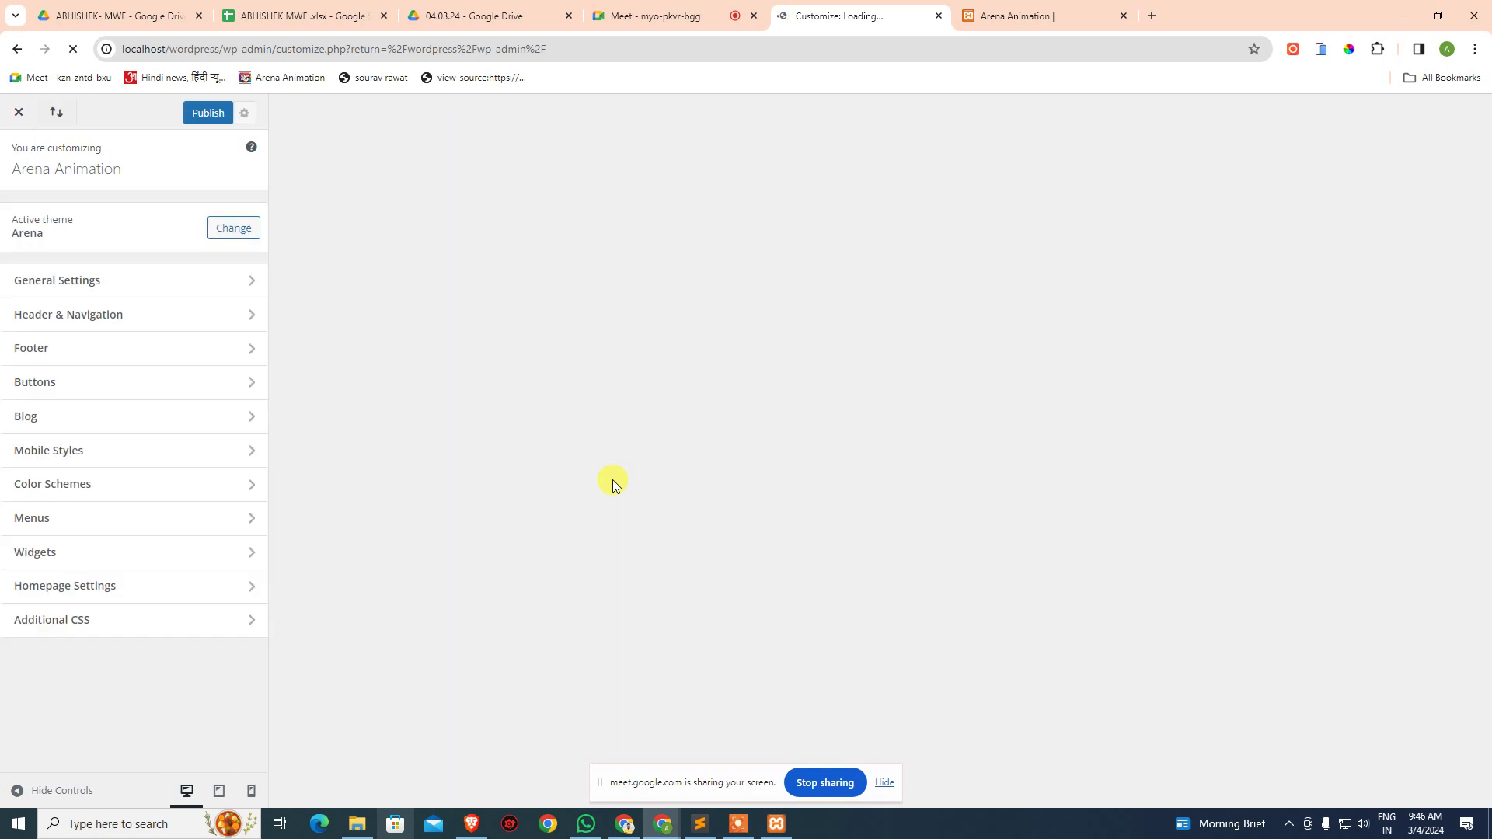
left_click(160, 588)
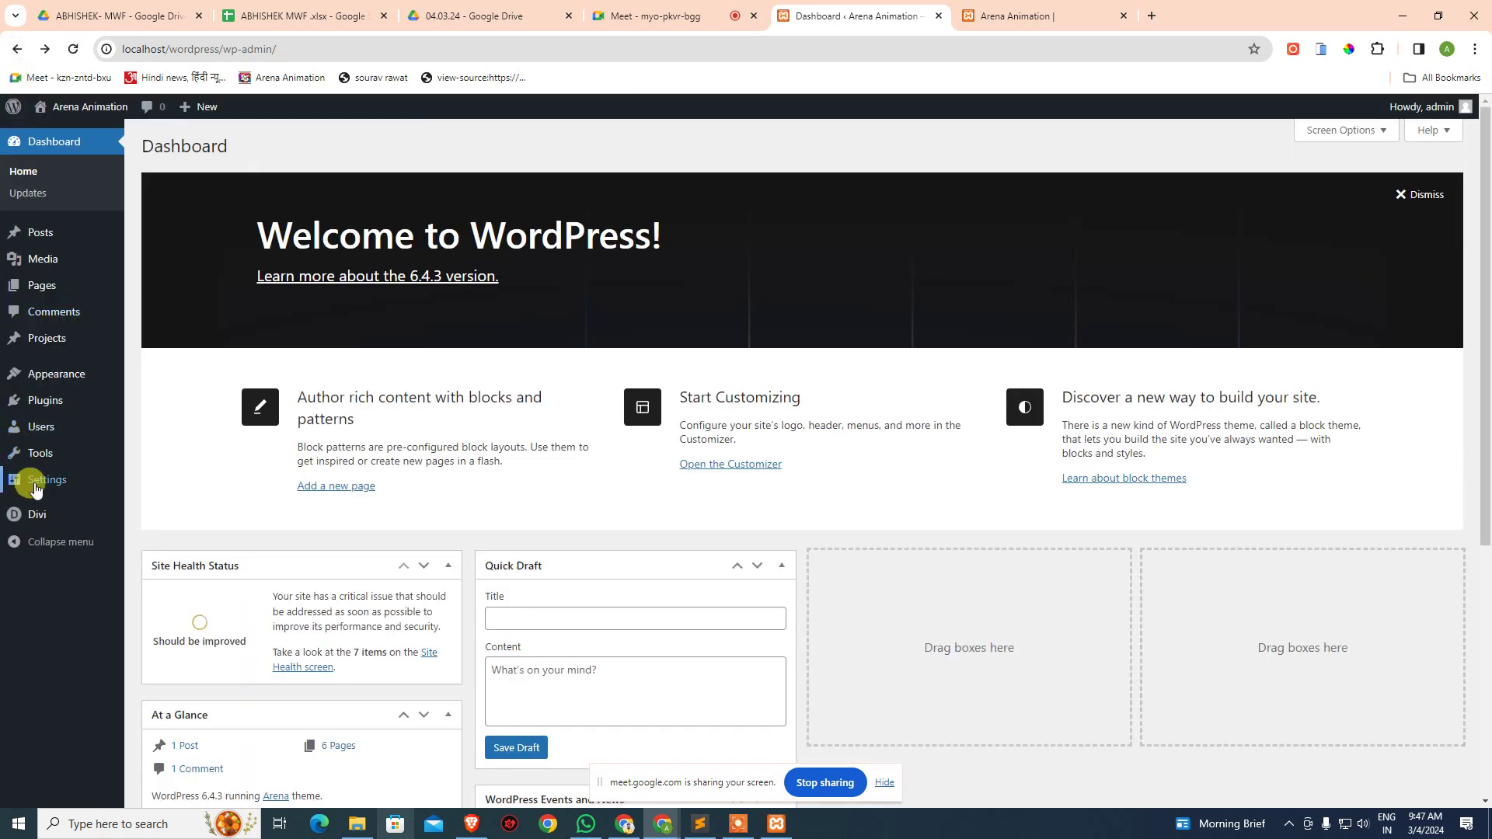
- Examine the General Settings and Available Tools pages for a homepage display option
mouse_move(35, 488)
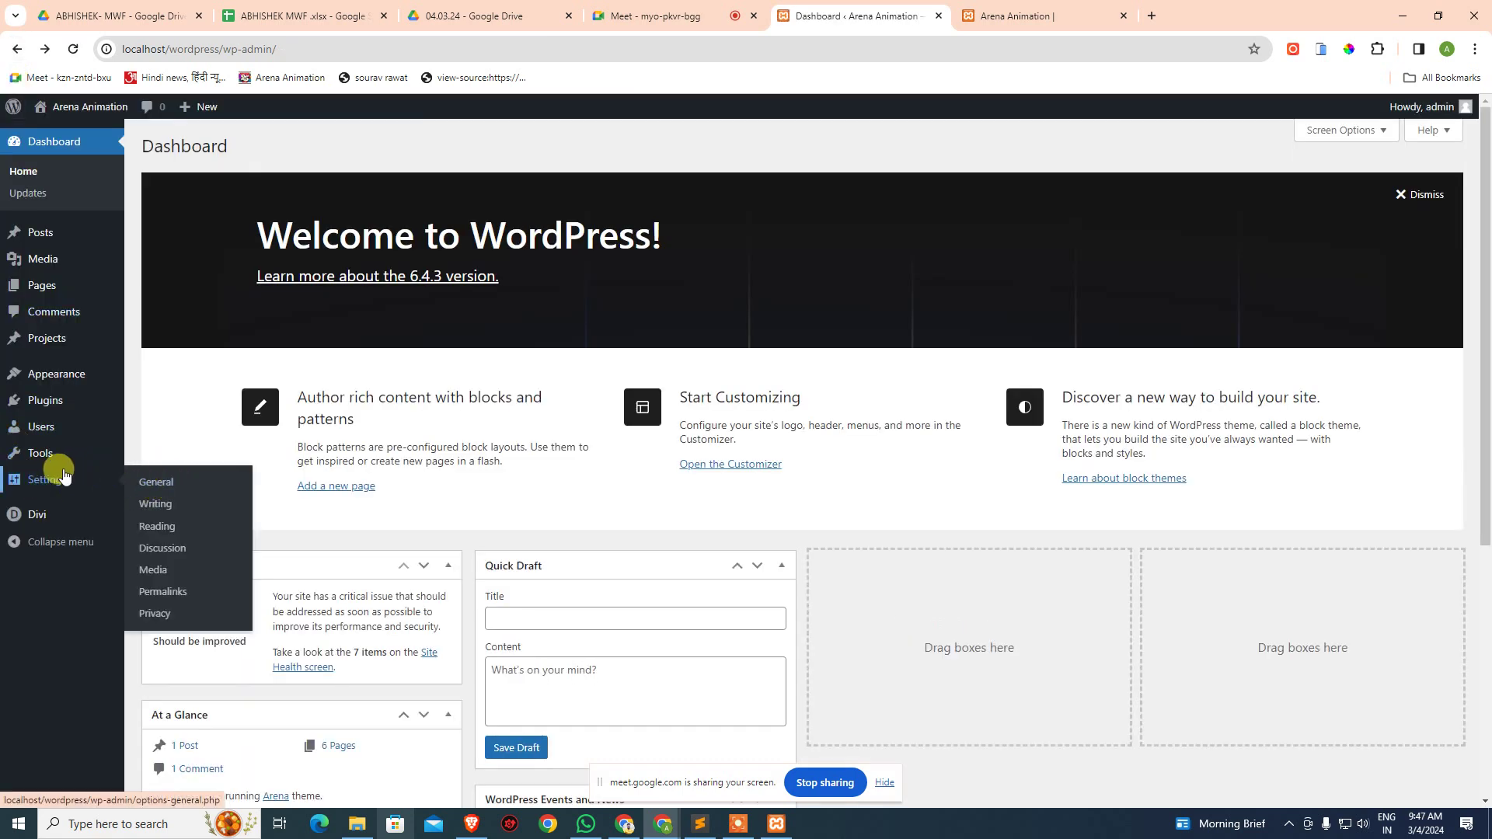
mouse_move(54, 456)
mouse_move(78, 377)
left_click(159, 484)
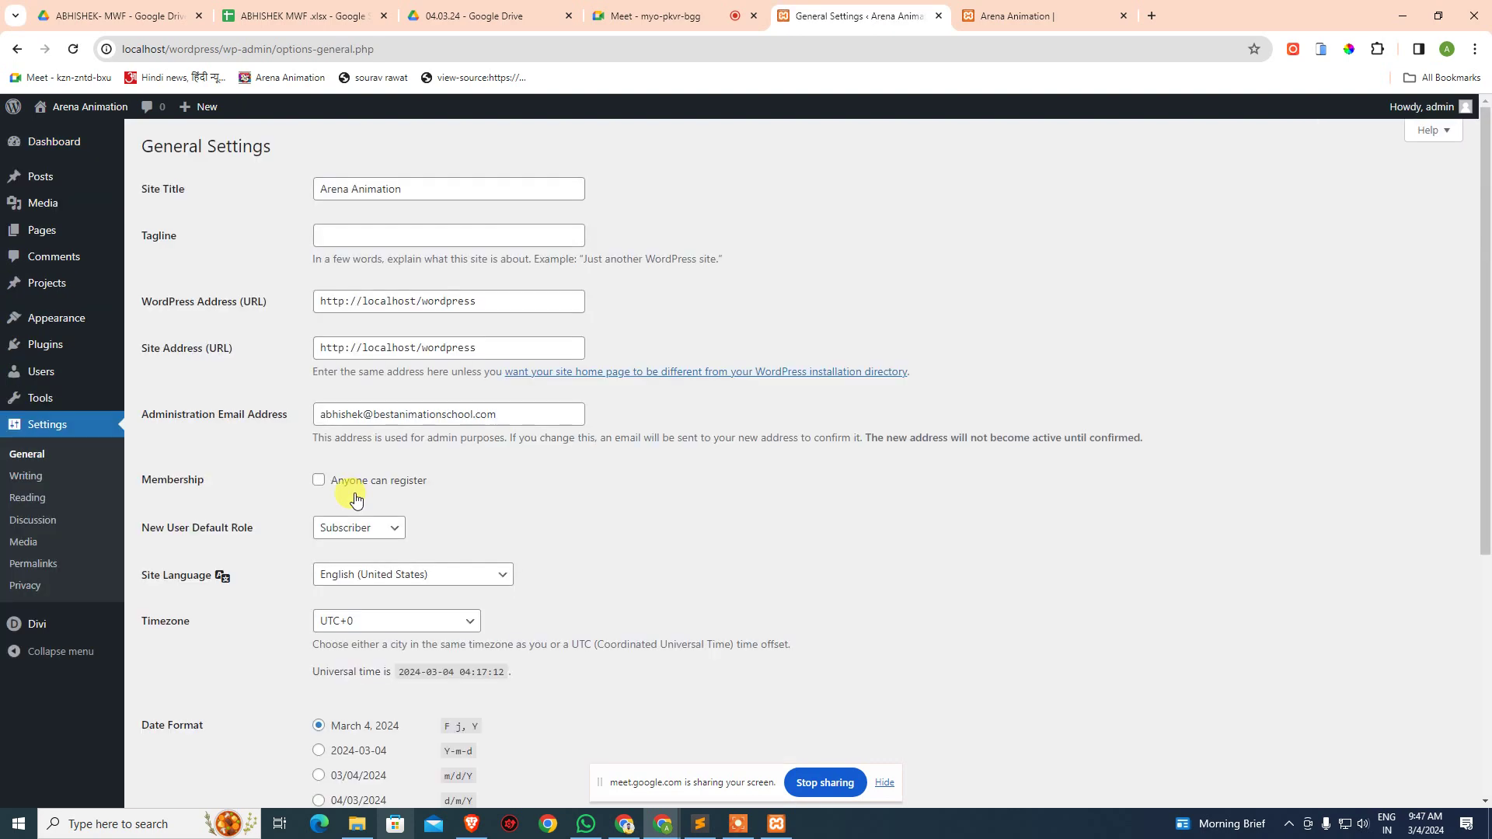
scroll(269, 673, "down", 5)
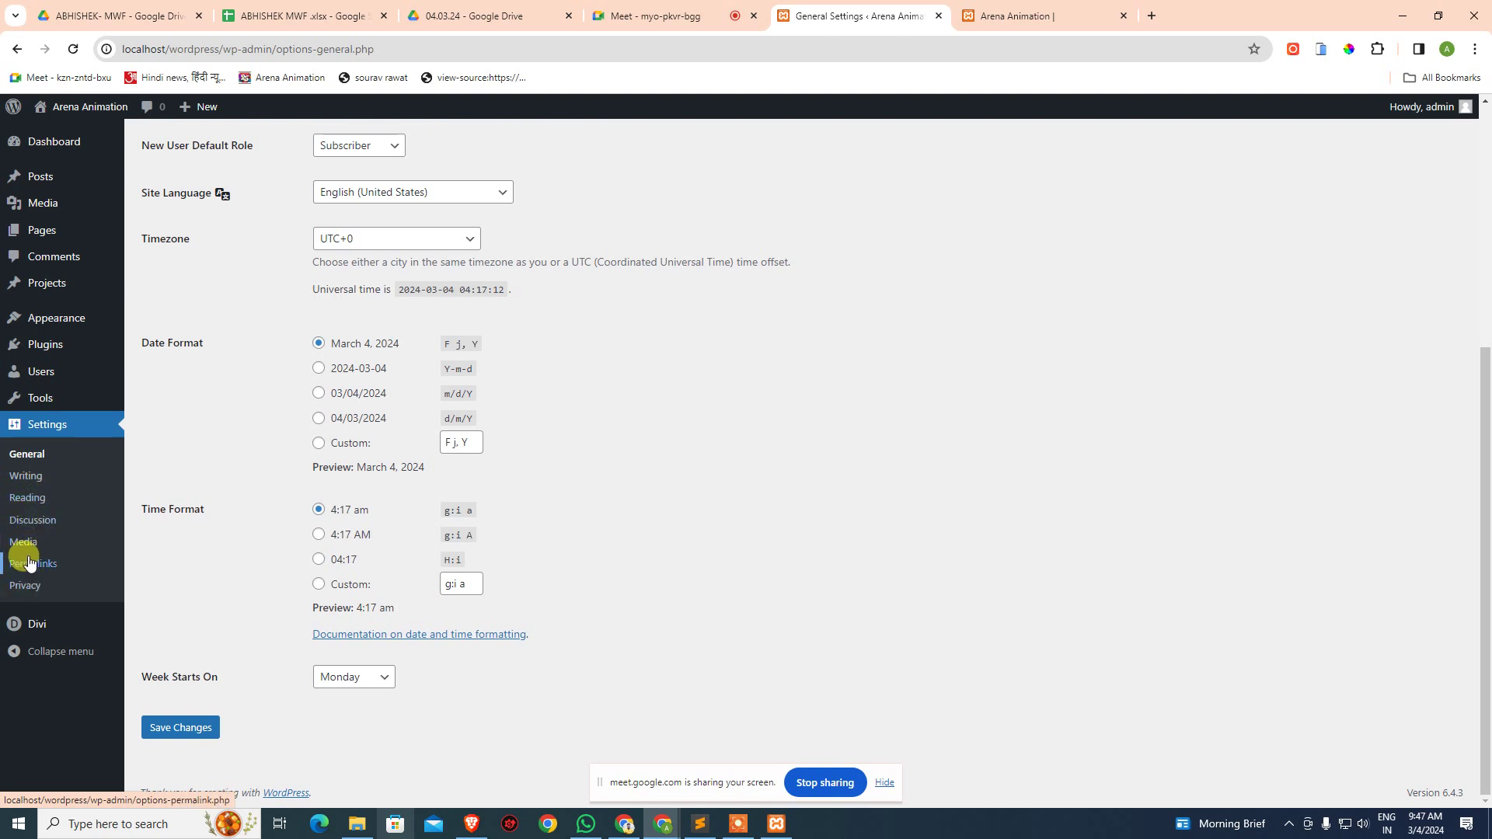
mouse_move(37, 405)
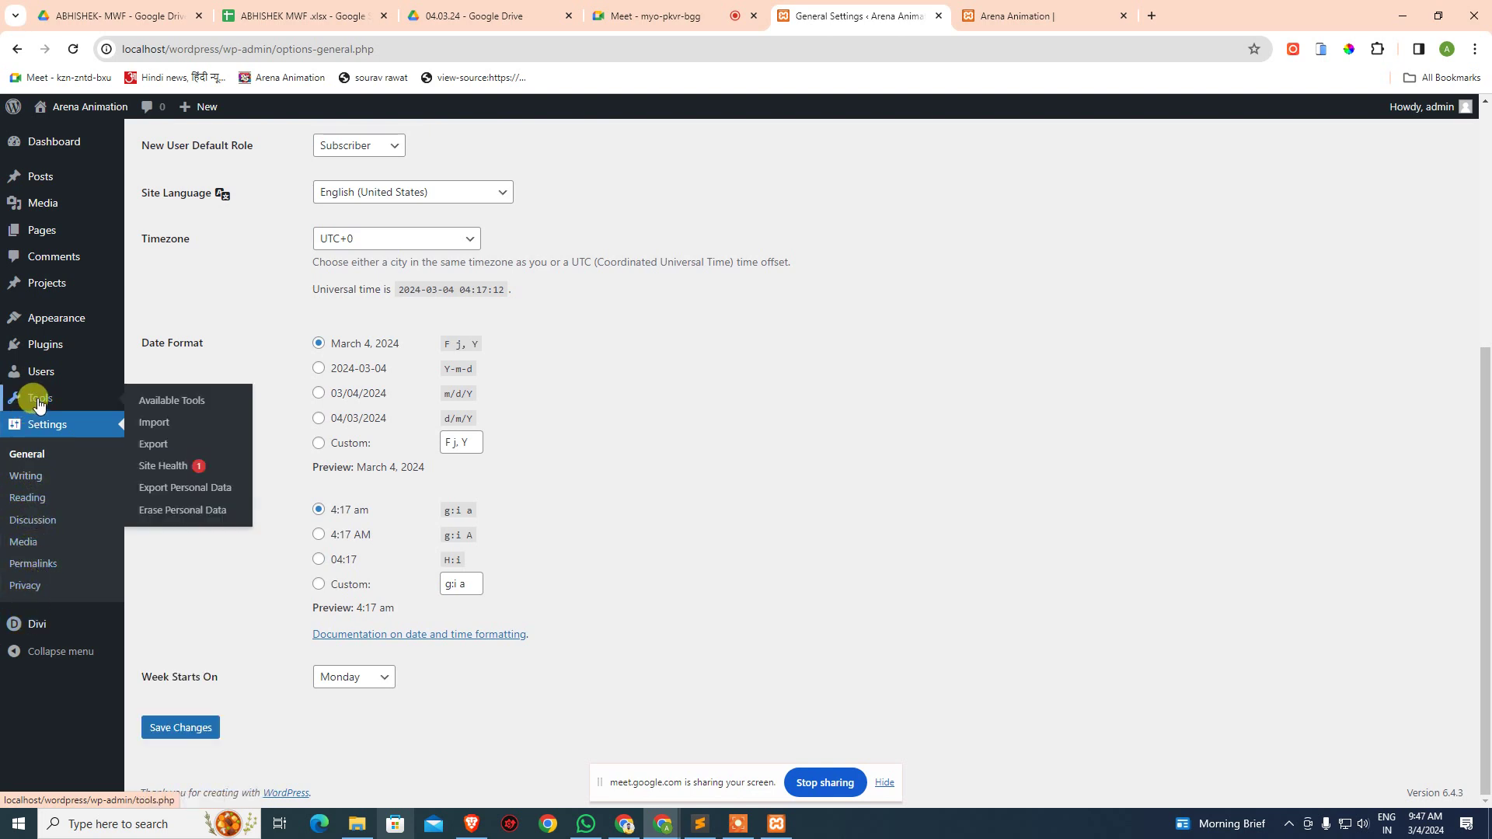
left_click(157, 402)
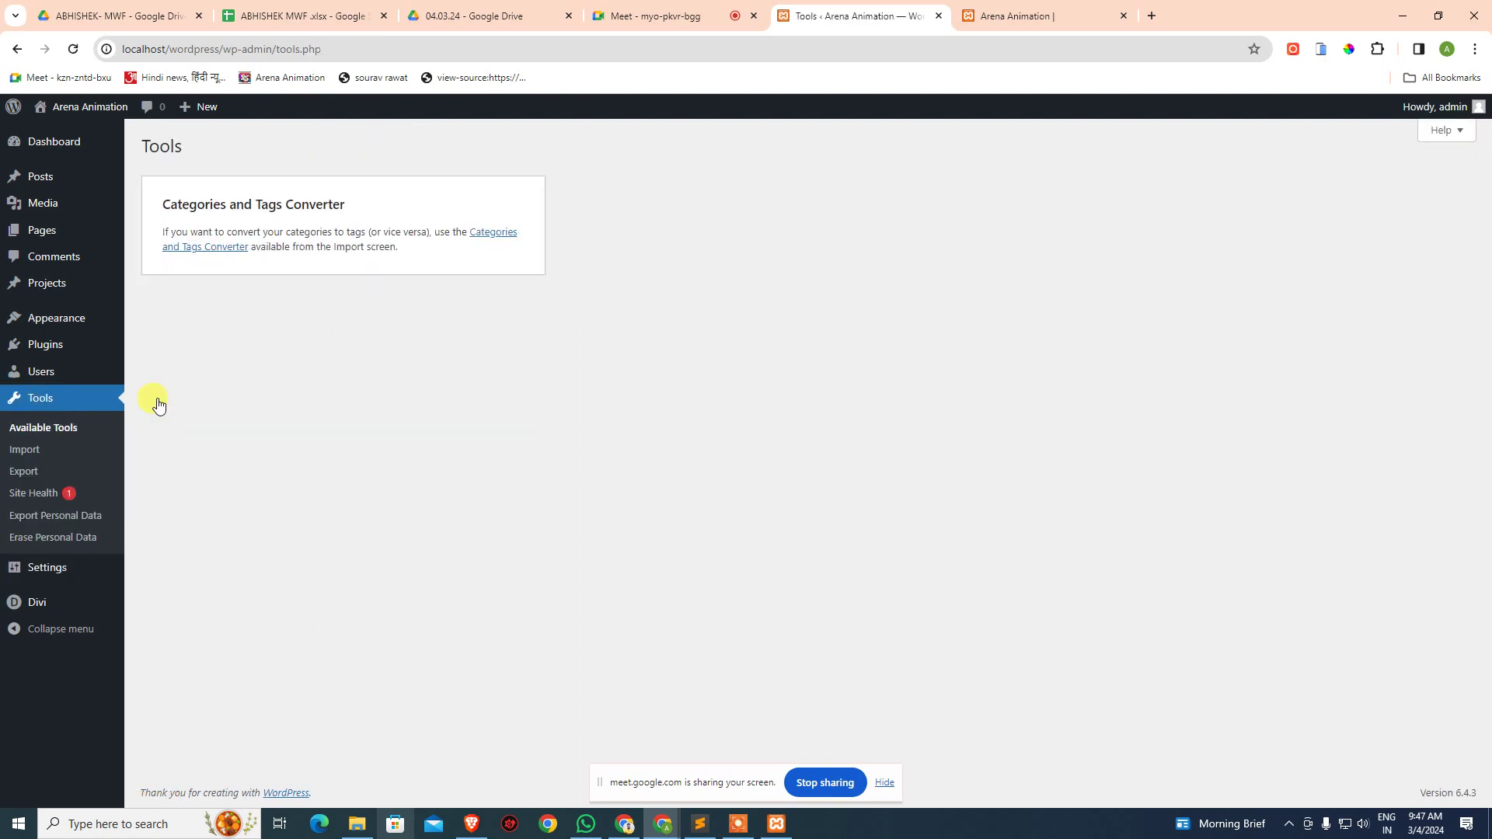
mouse_move(60, 376)
mouse_move(66, 314)
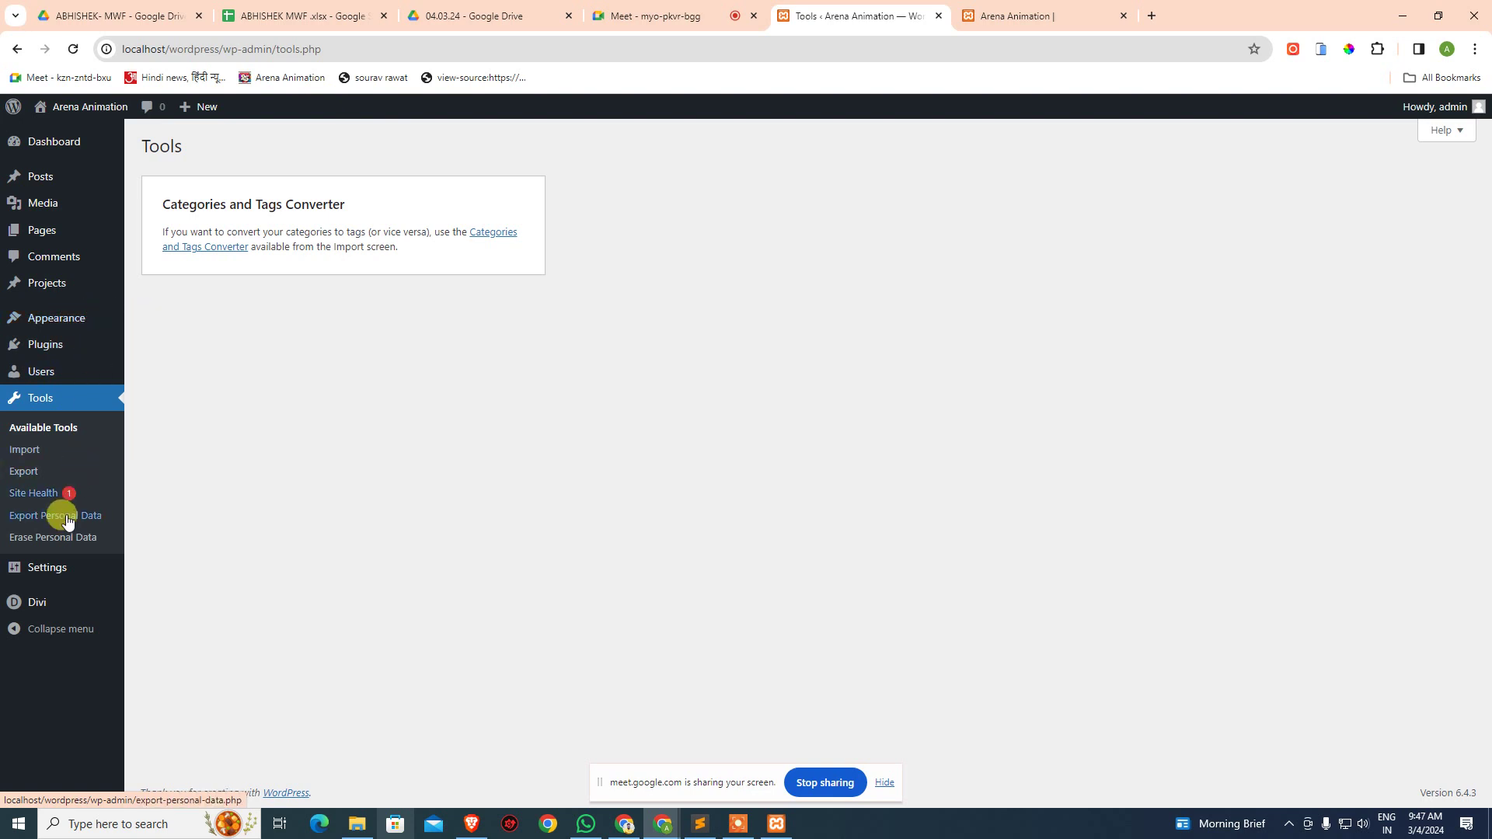
- Check the Permalinks, Writing and General settings pages for the homepage display option
mouse_move(52, 576)
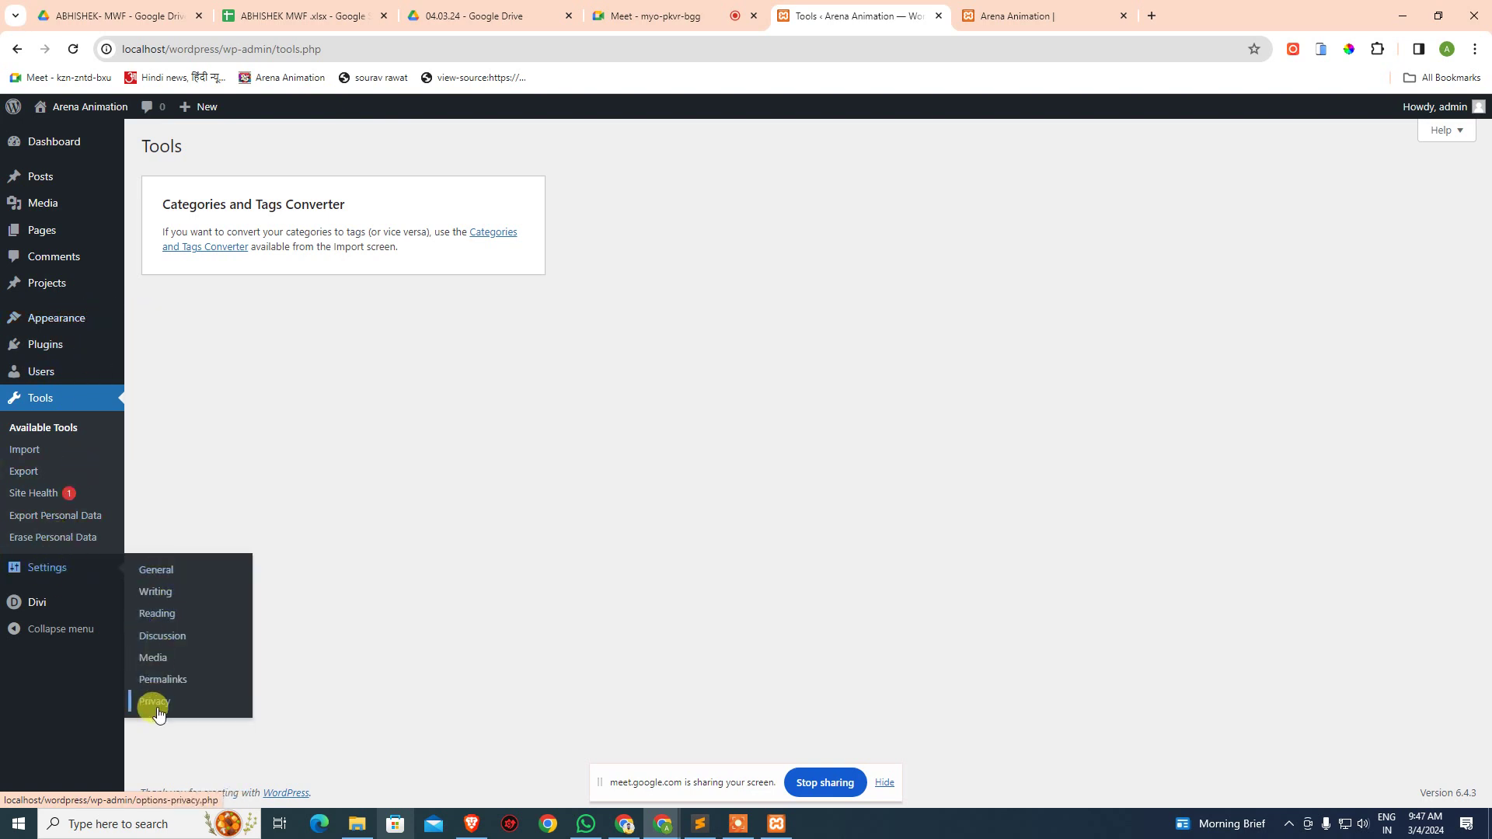
left_click(155, 681)
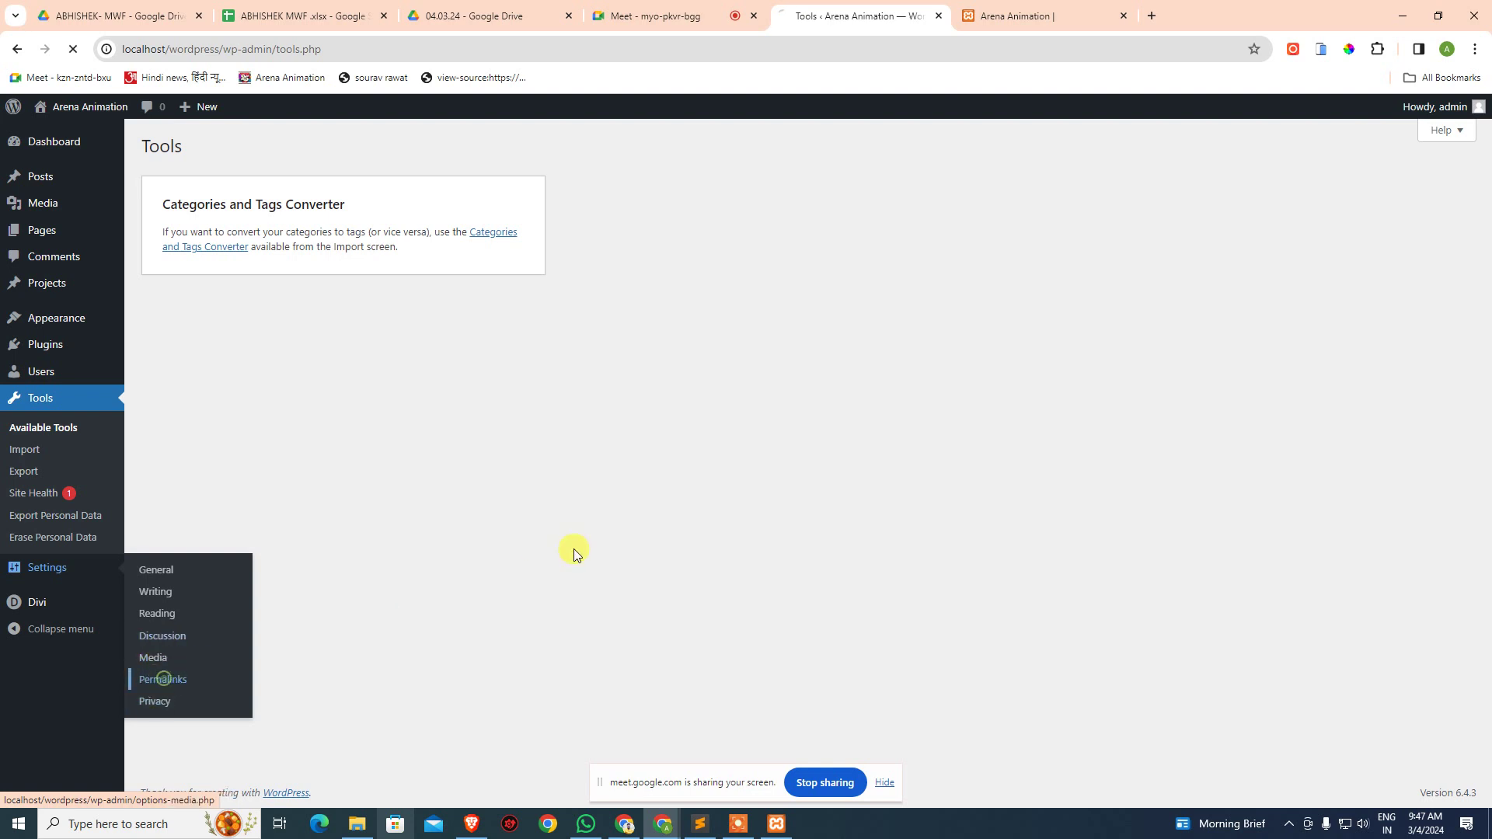
scroll(574, 548, "down", 1)
scroll(574, 548, "up", 1)
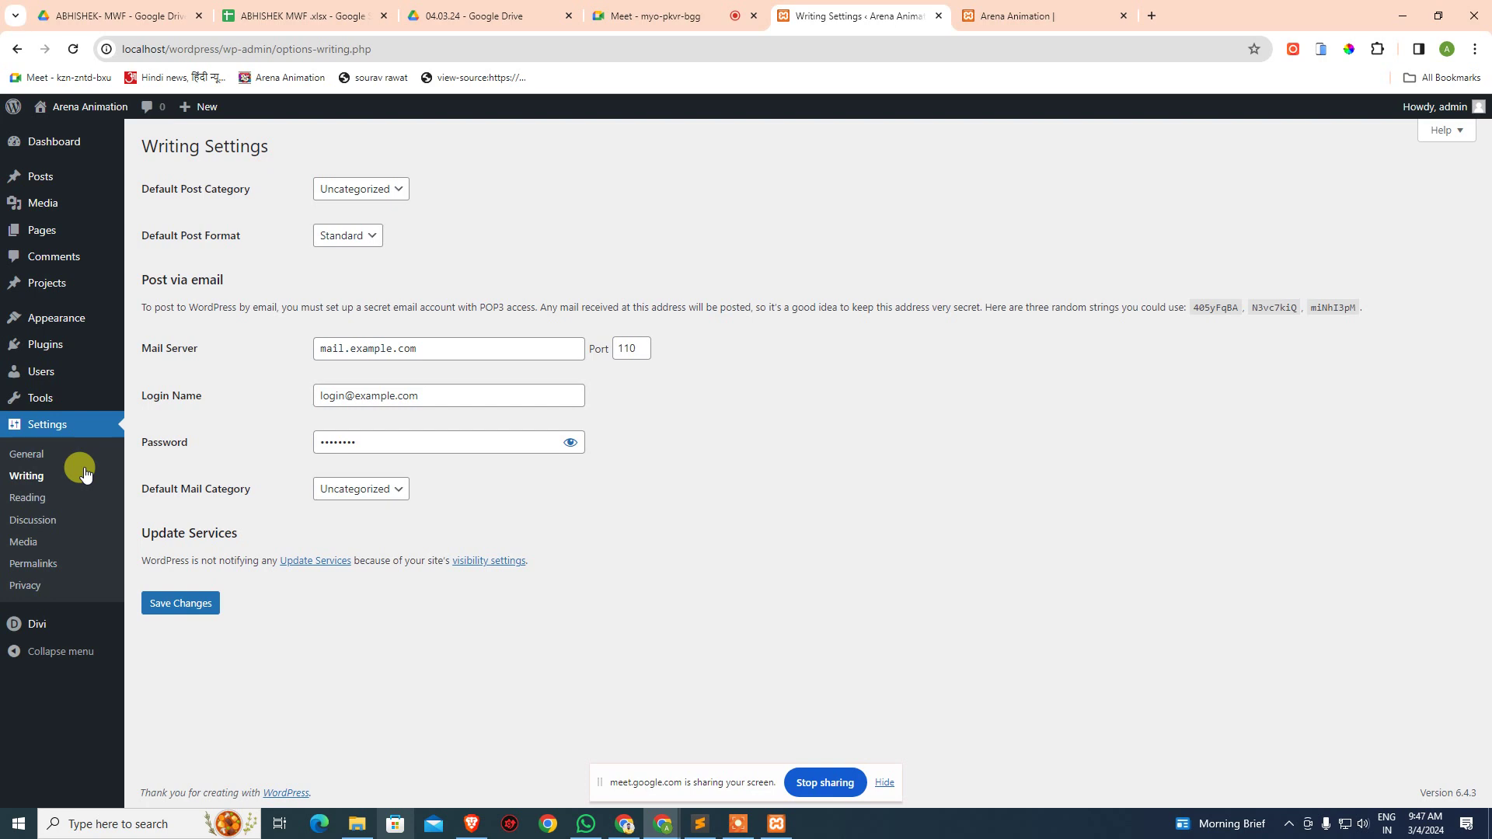
left_click(34, 457)
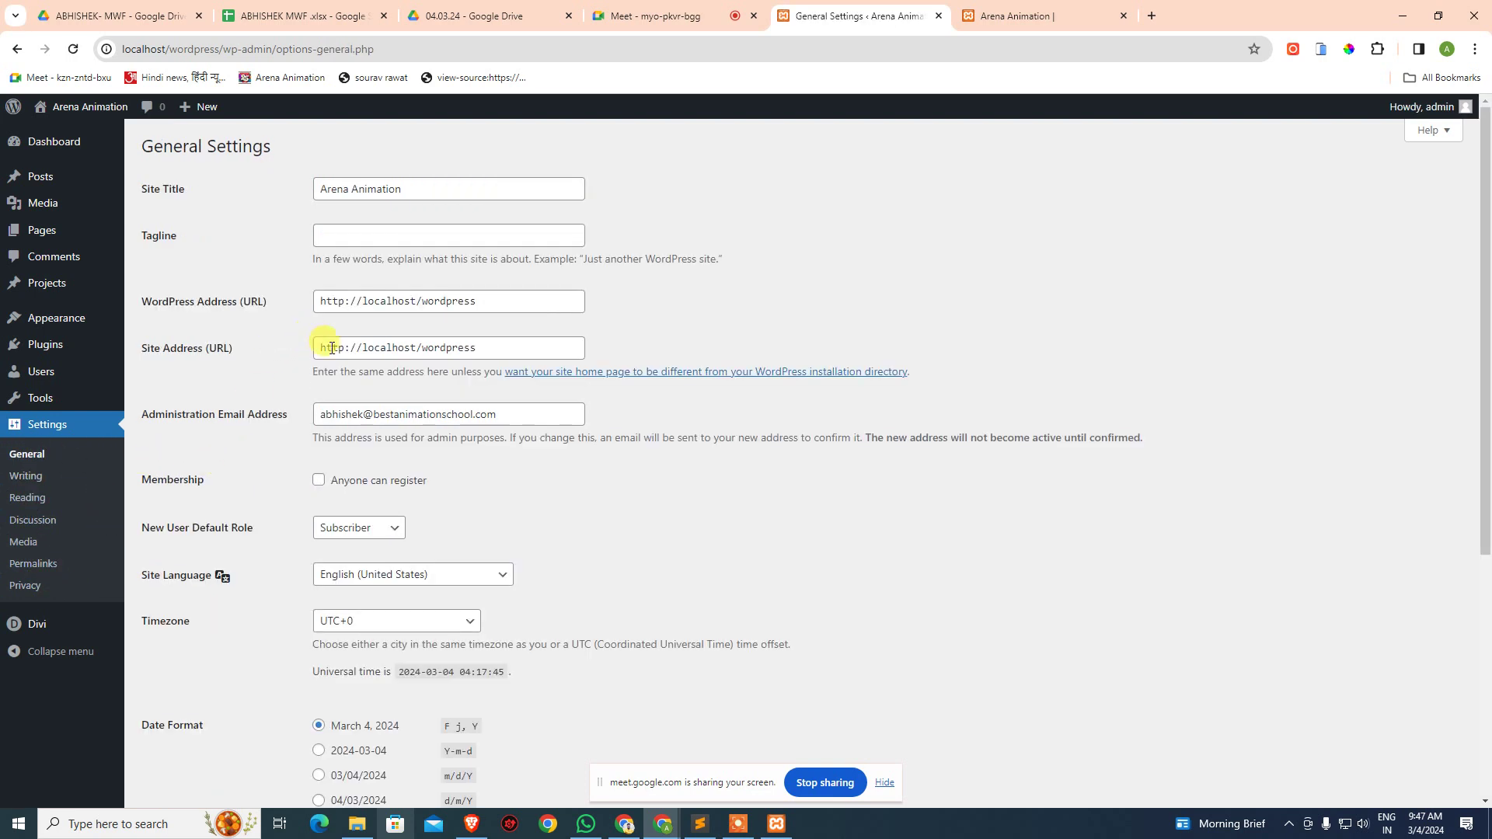
scroll(277, 591, "down", 5)
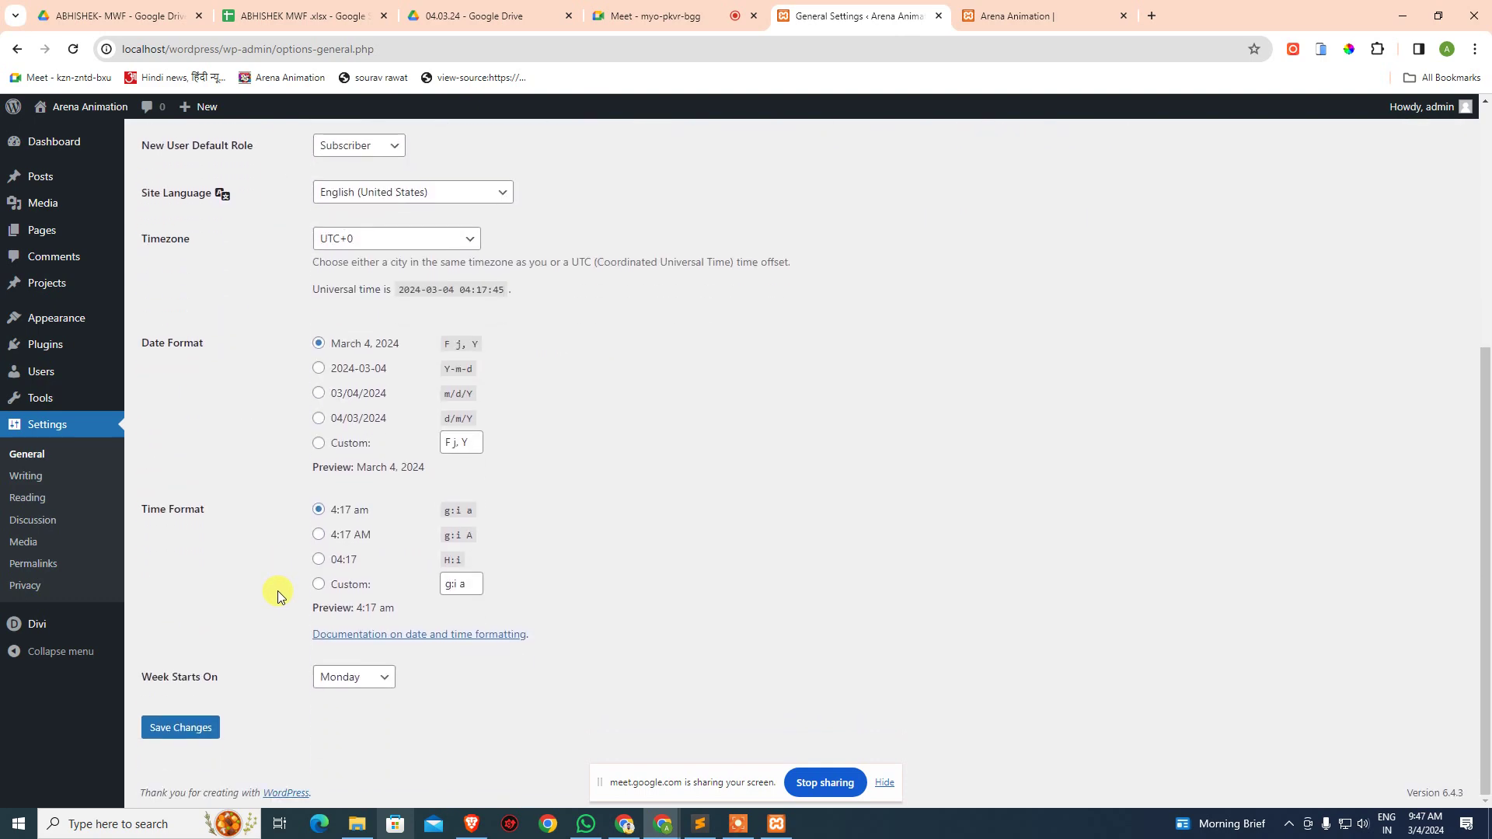
scroll(40, 626, "up", 2)
- Look through the general section of the Divi Theme Options for a homepage setting
mouse_move(60, 623)
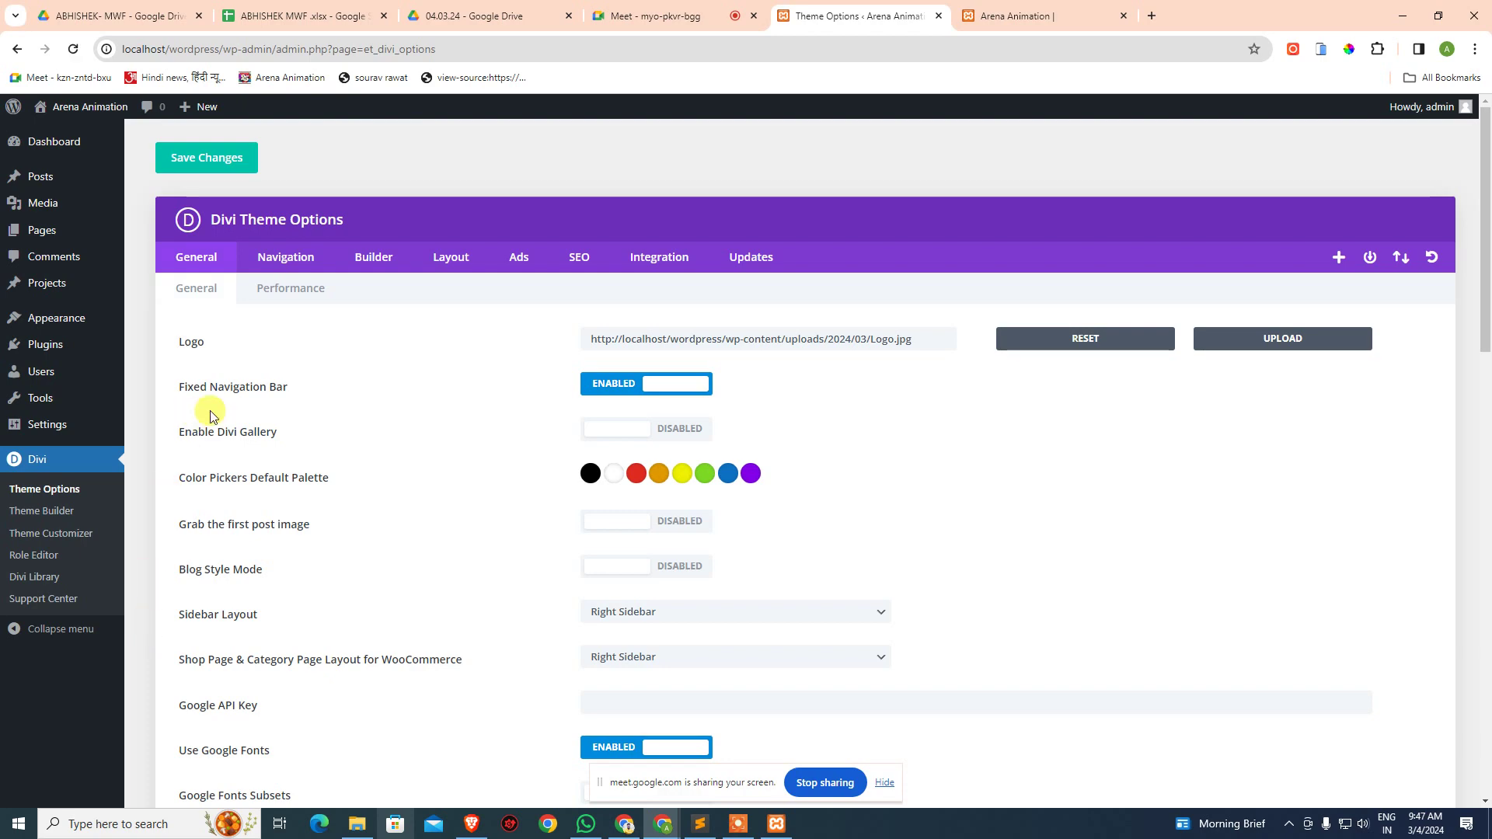
scroll(389, 626, "down", 1)
scroll(389, 623, "down", 4)
scroll(389, 623, "up", 4)
mouse_move(41, 400)
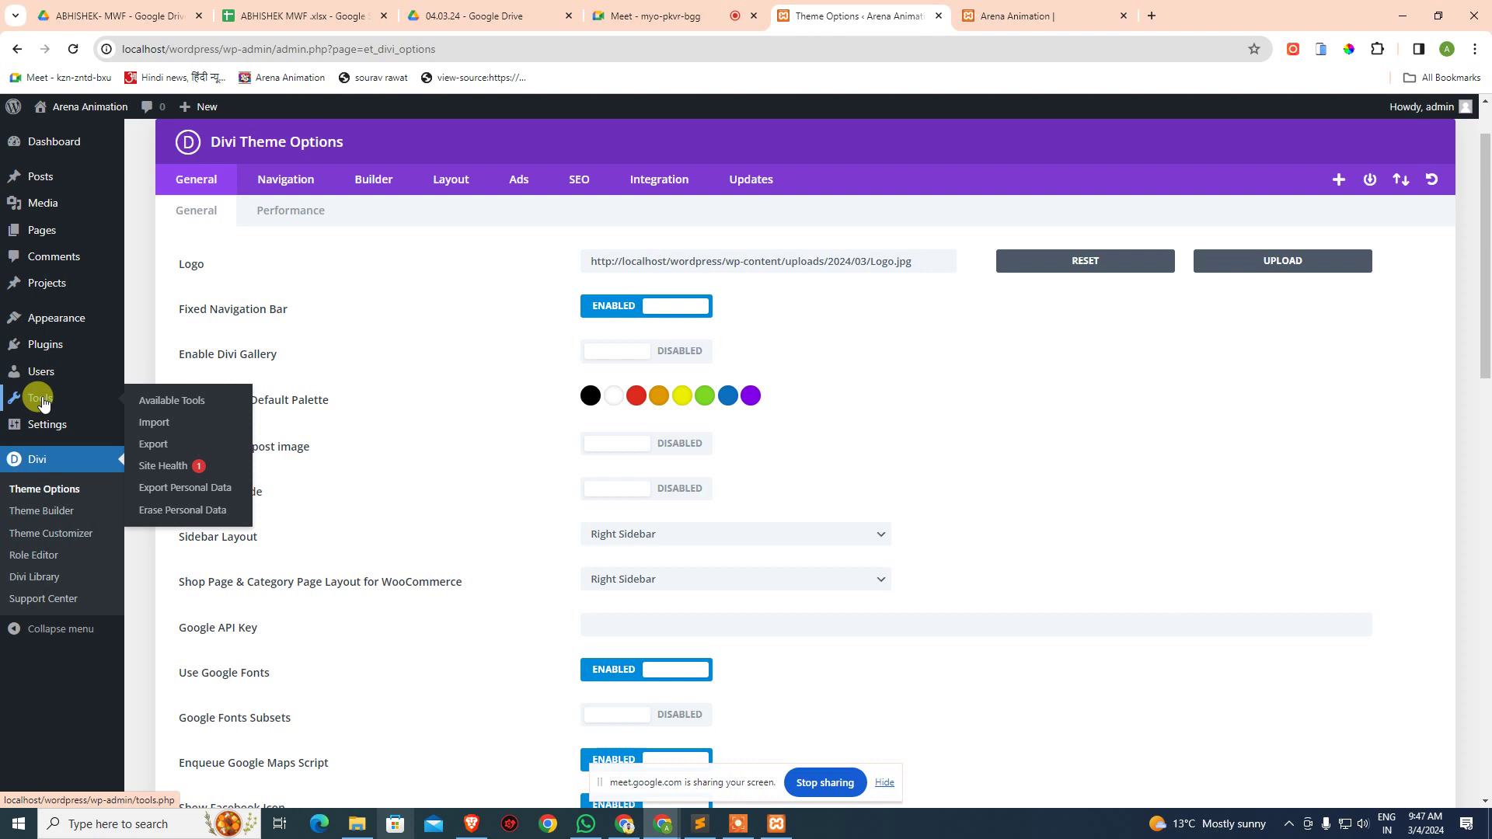
scroll(41, 400, "up", 1)
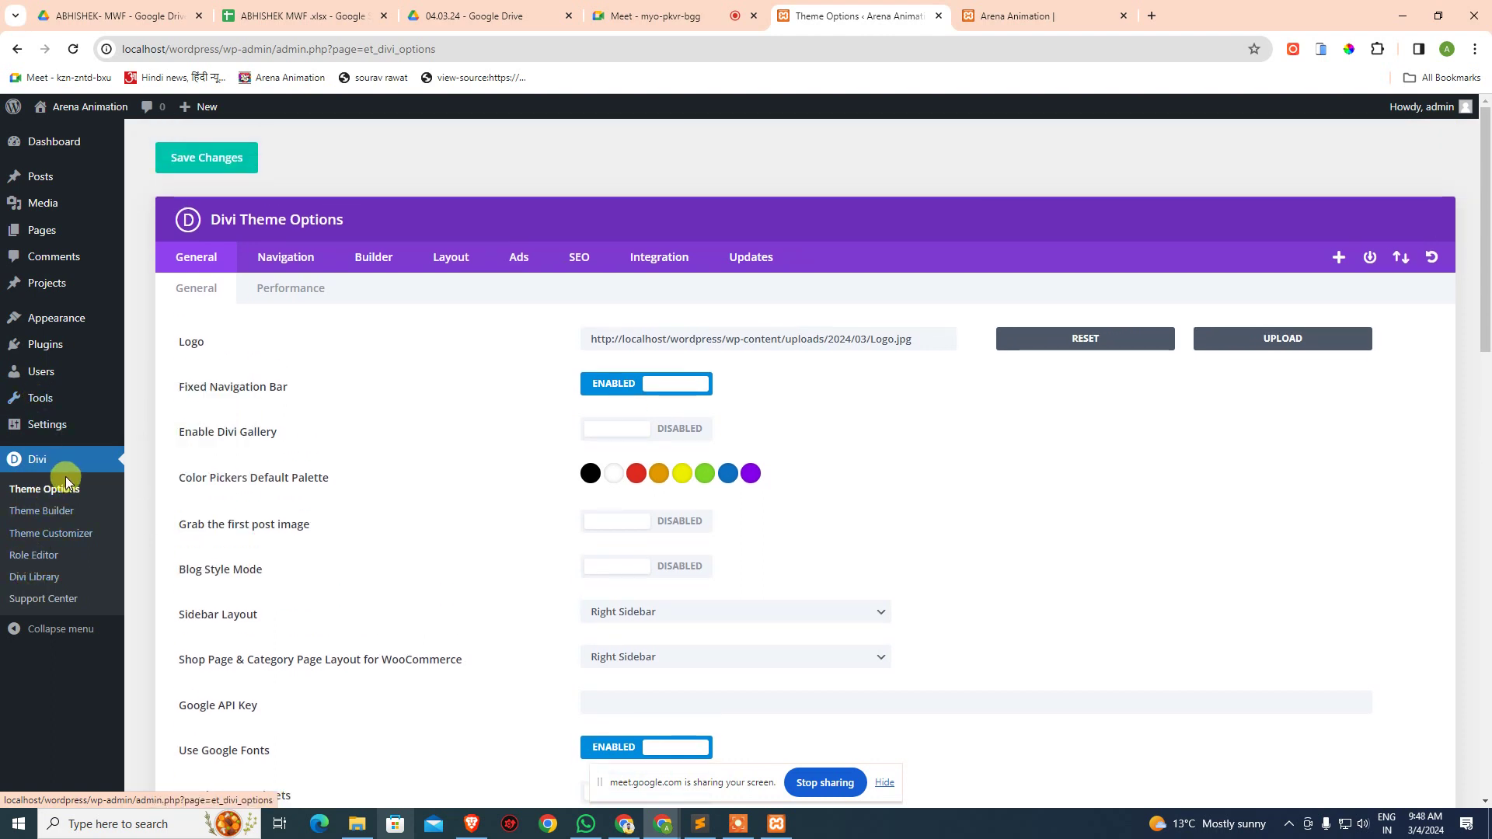
- In the theme customizer's homepage settings, make the homepage display a static page, choose Home as the homepage, and publish
left_click(151, 338)
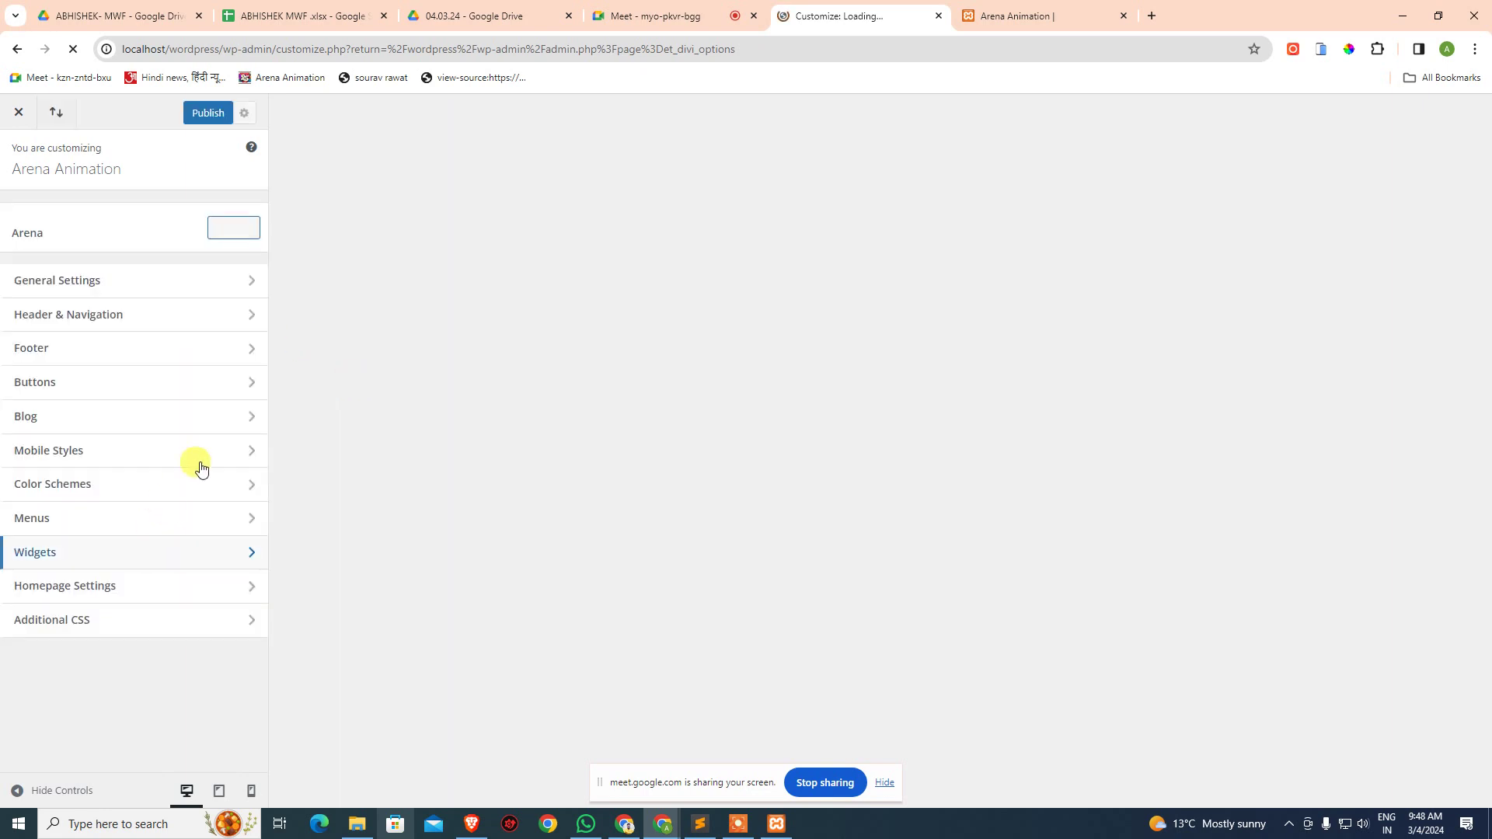
left_click(120, 586)
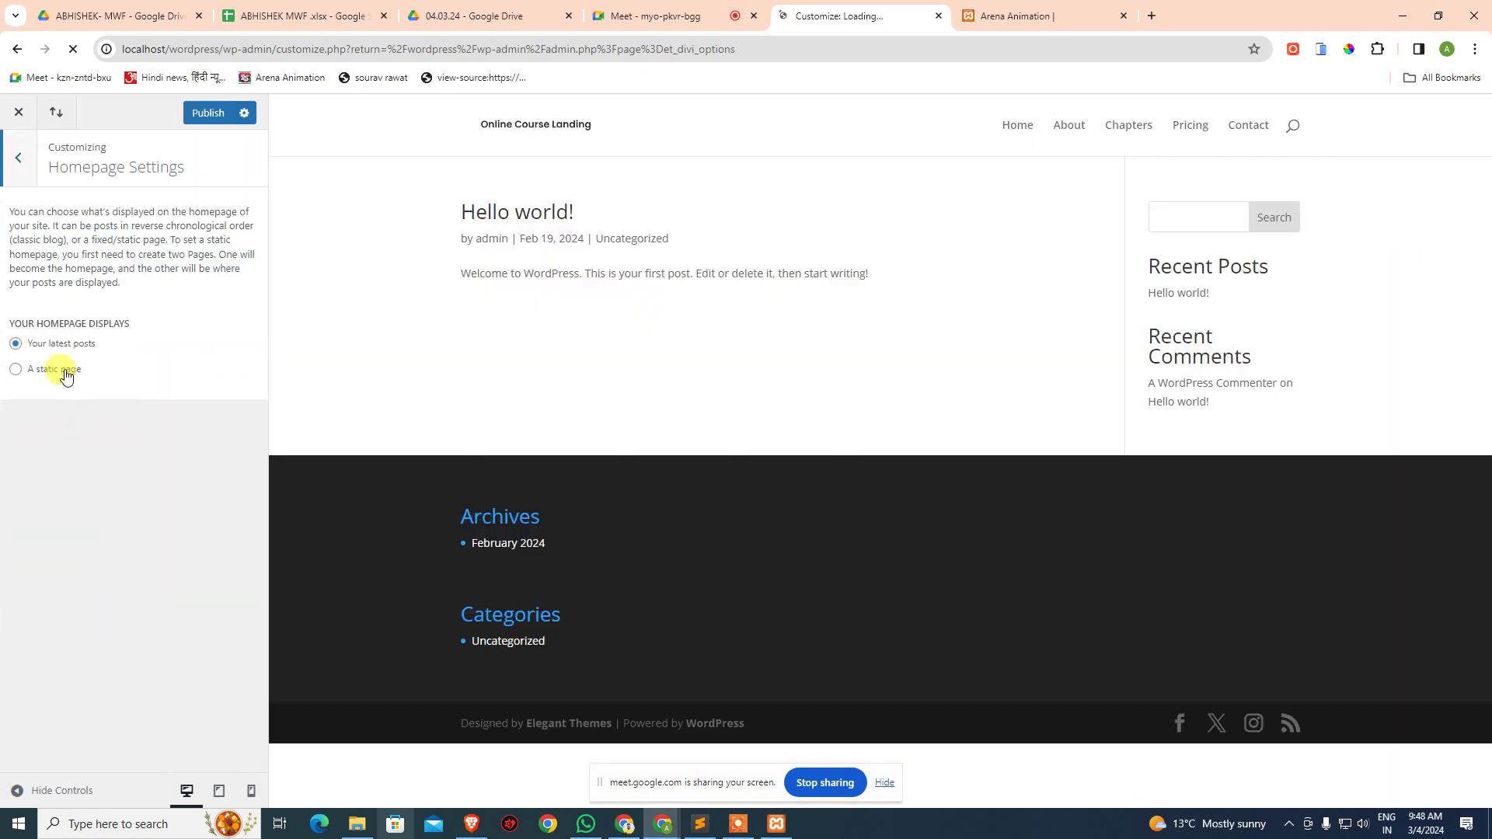
left_click(65, 370)
left_click(64, 435)
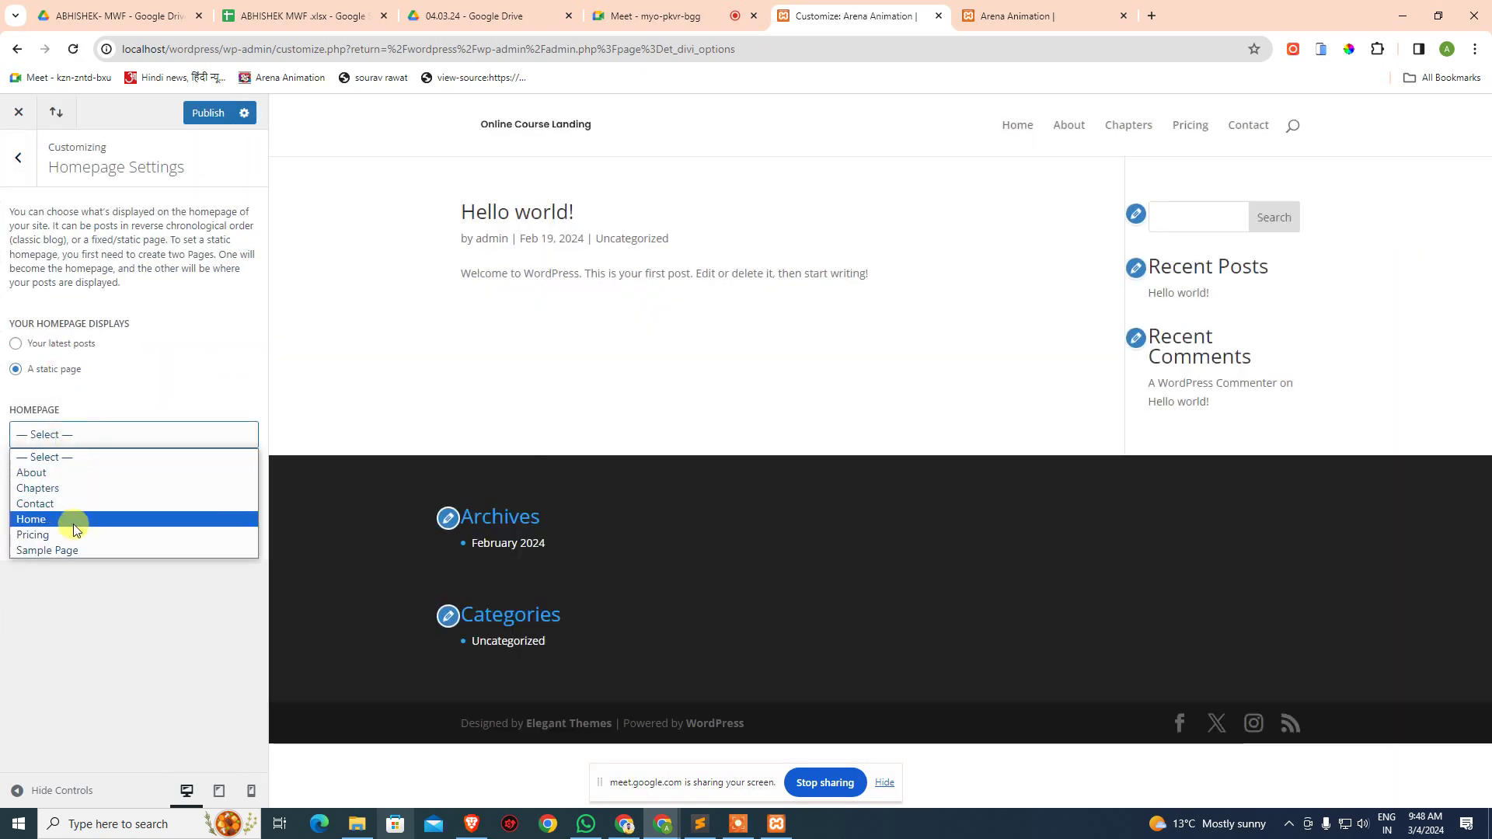
key("Return")
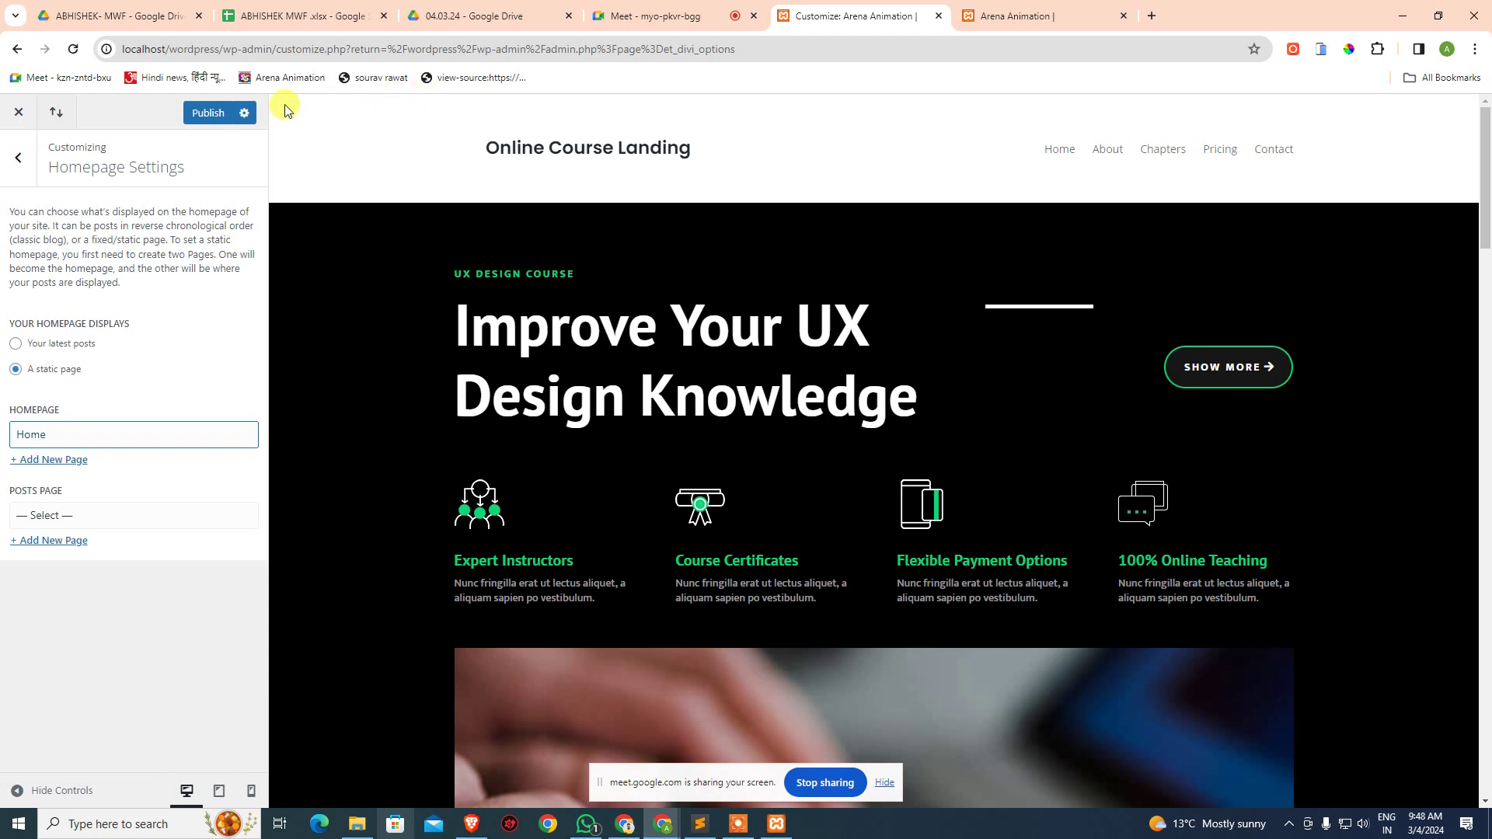
left_click(192, 113)
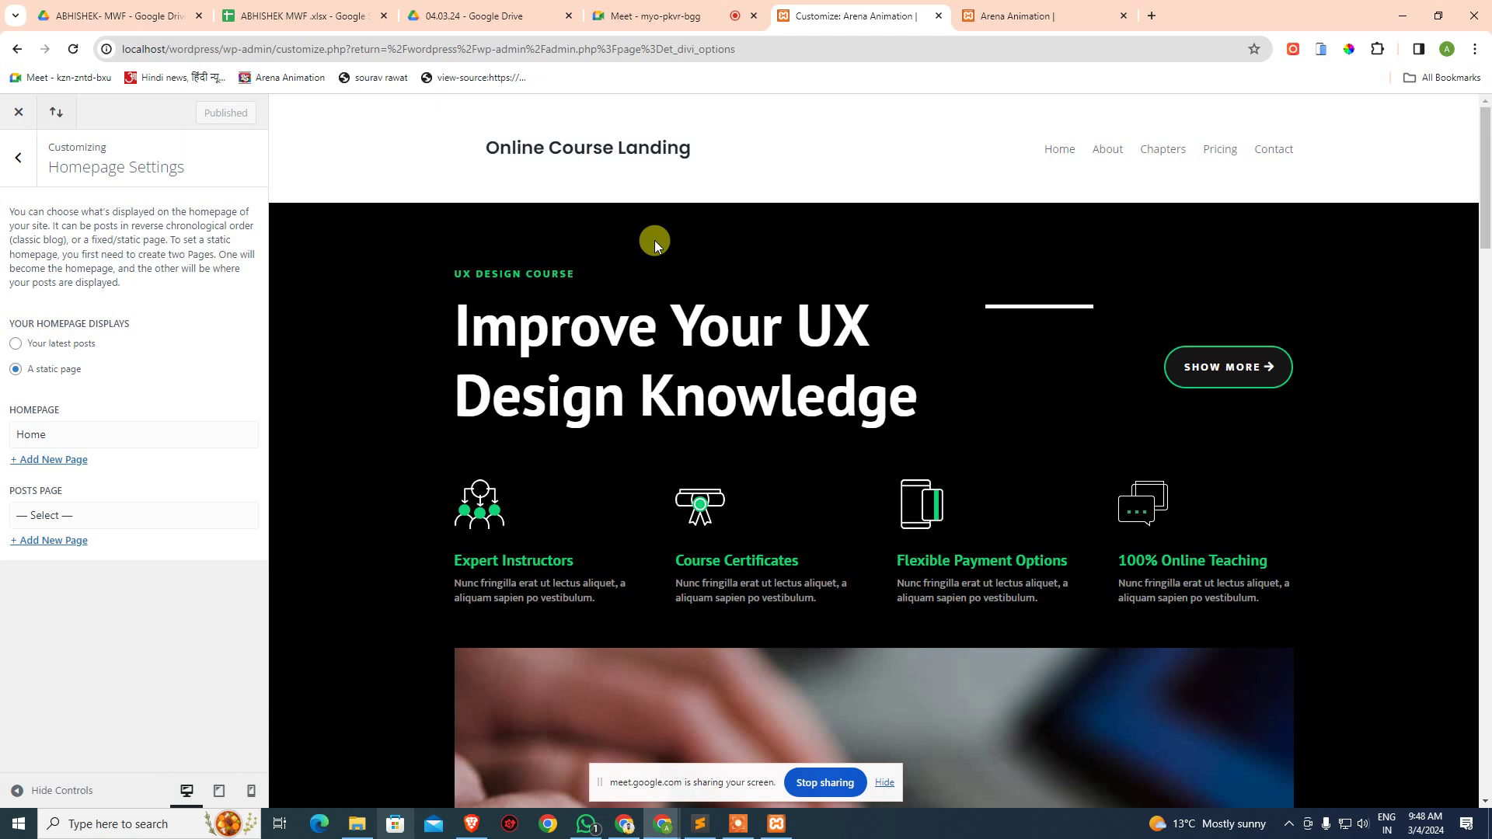
- Reload the Arena Animation front page in its separate browser tab and look through the page content
left_click(1062, 17)
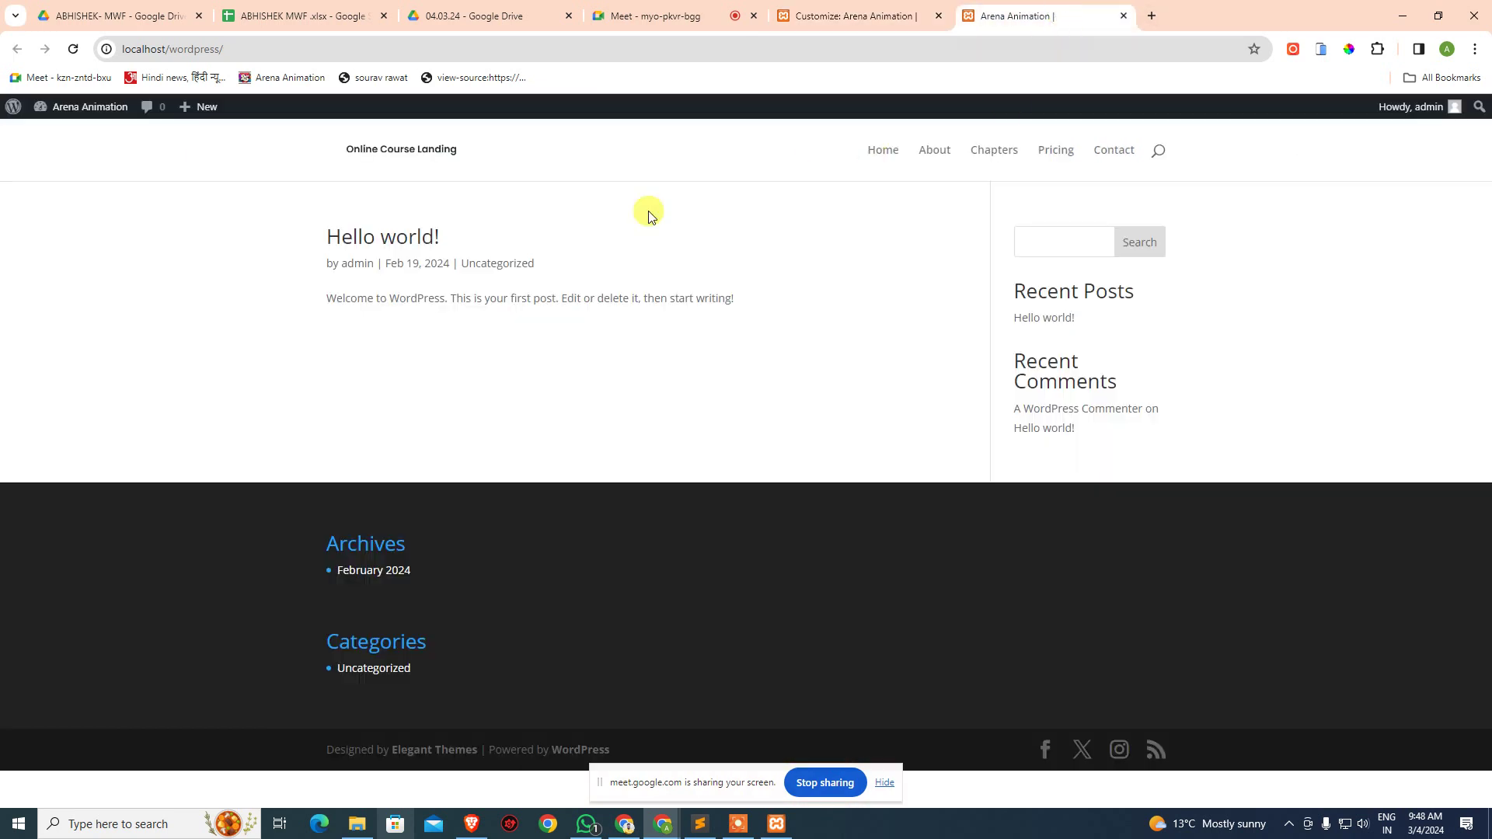
left_click(73, 49)
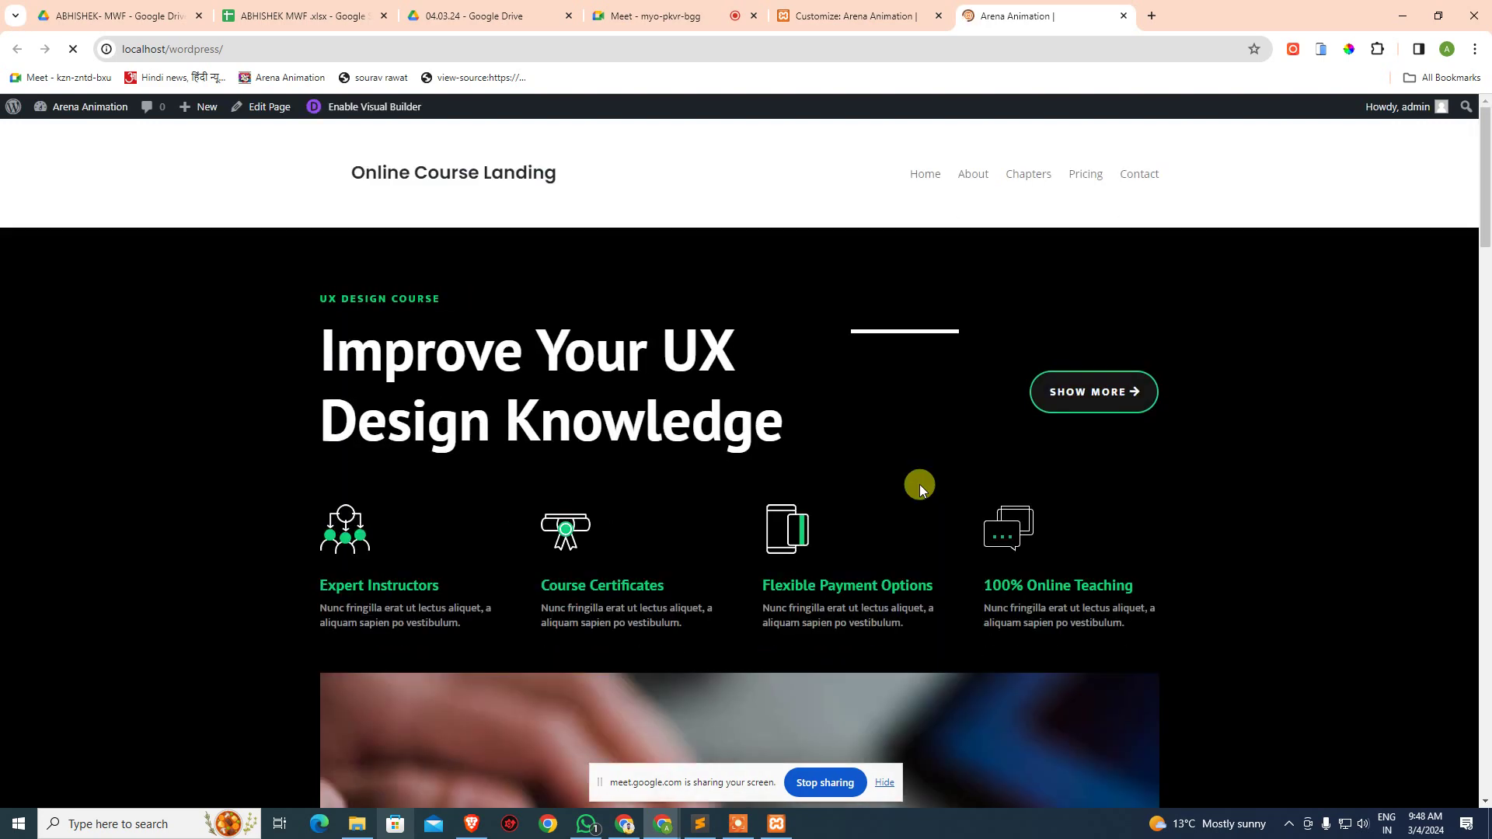
scroll(925, 490, "down", 8)
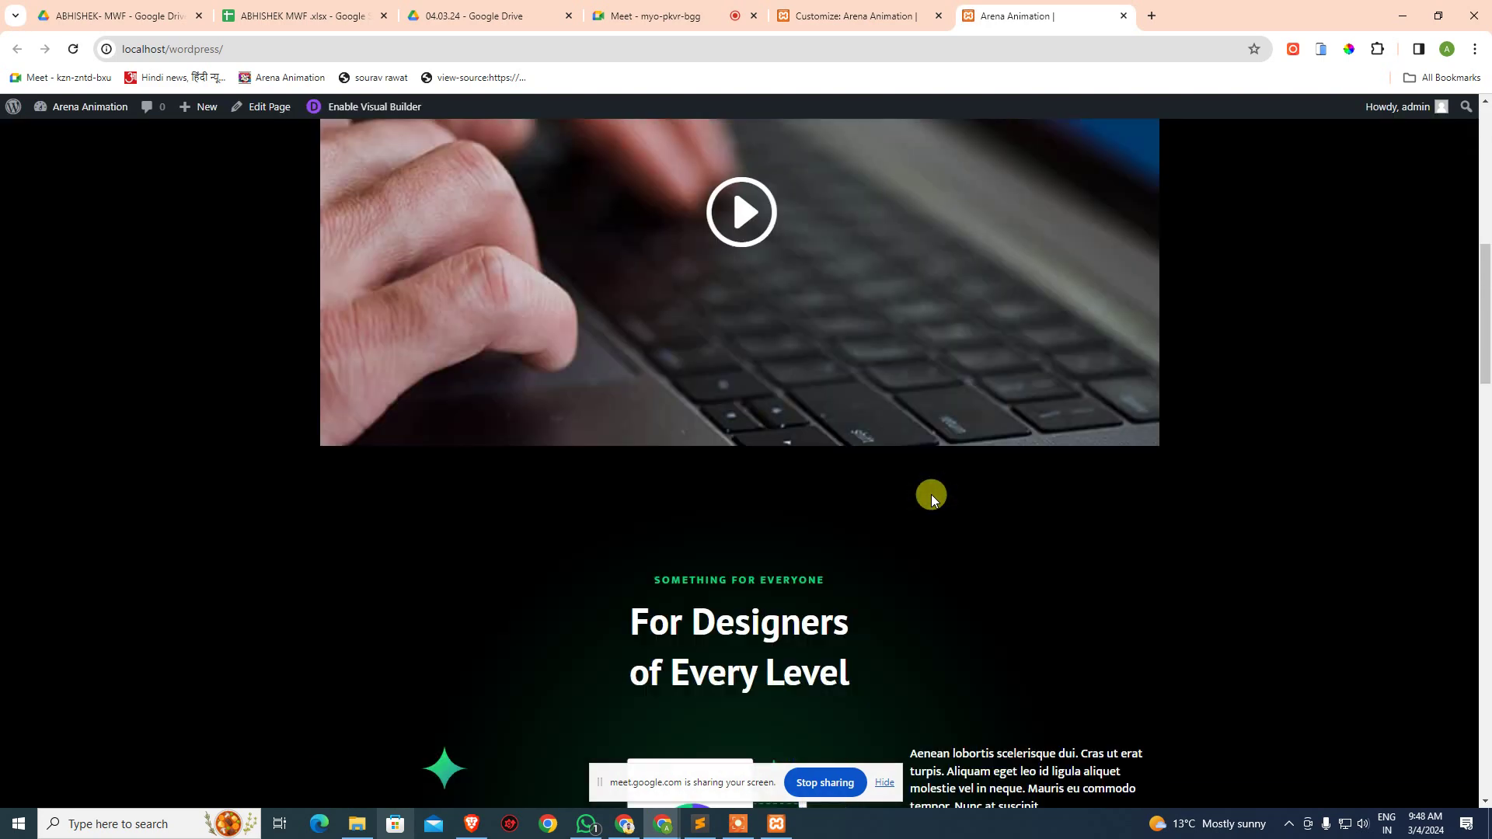
scroll(808, 458, "up", 8)
- Return to the theme customizer, leave the homepage settings and close the customizer
left_click(839, 11)
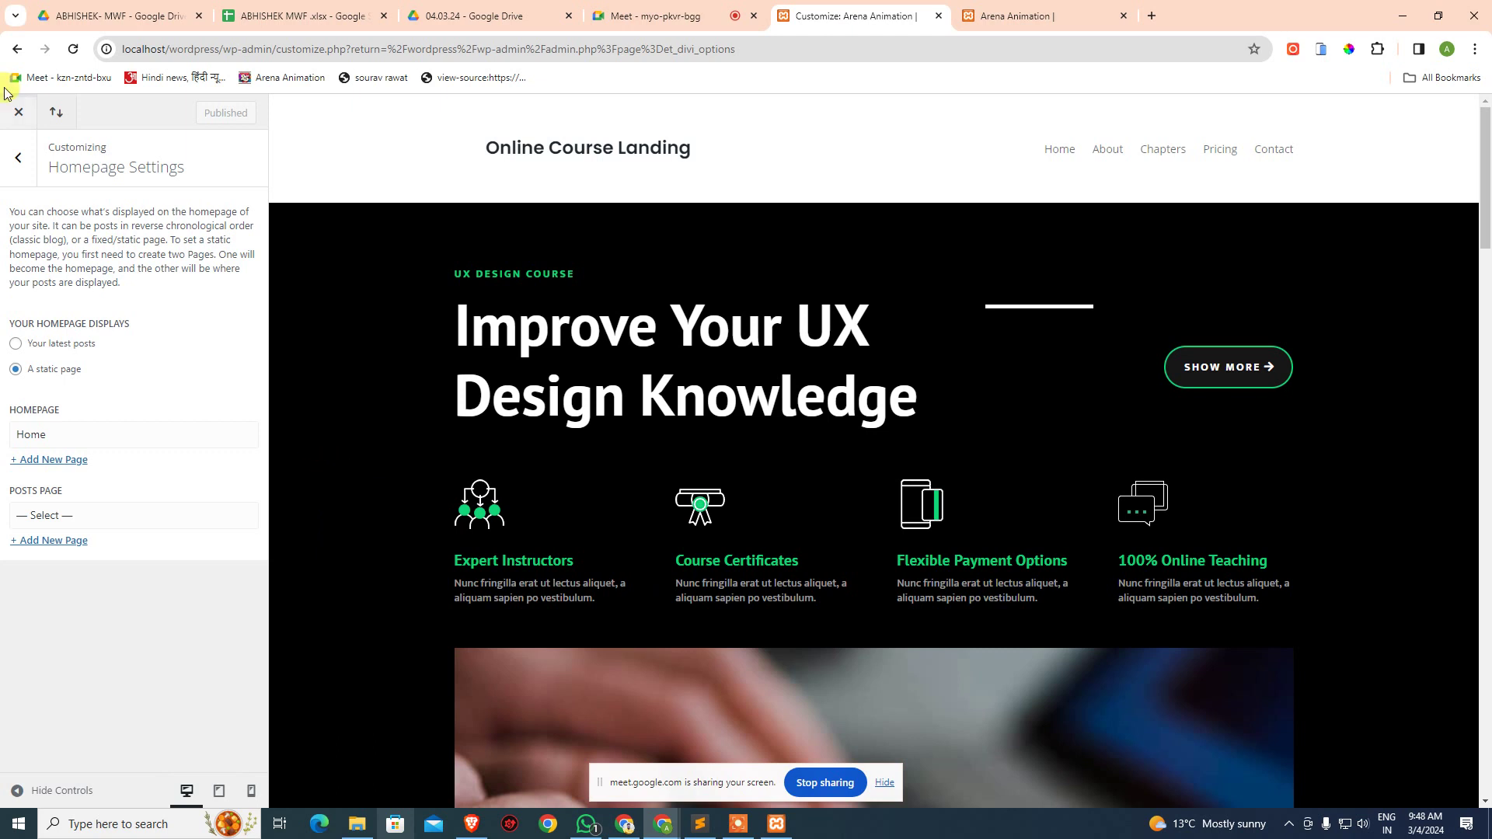
left_click(14, 155)
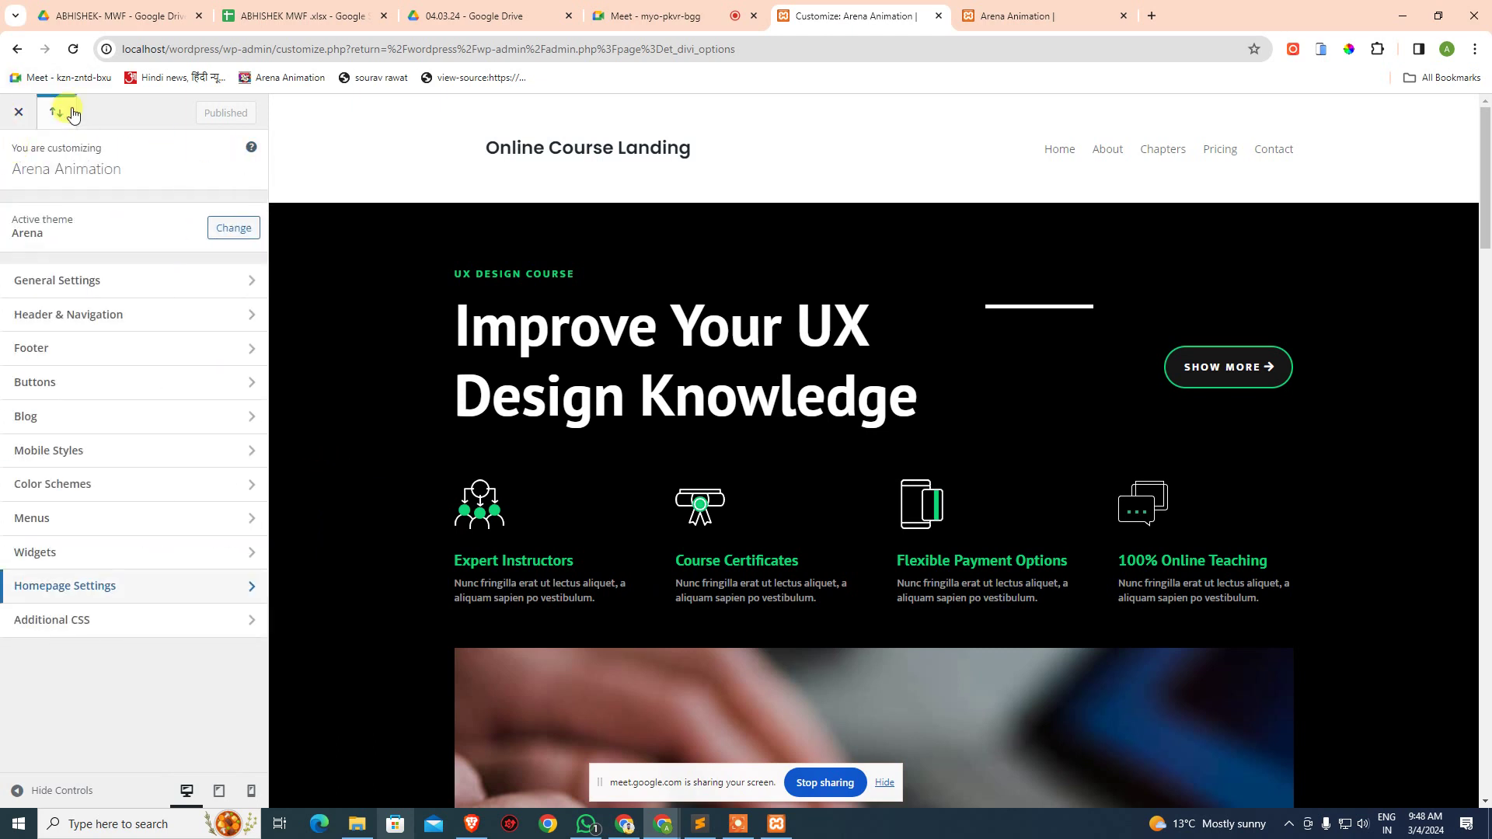
left_click(25, 115)
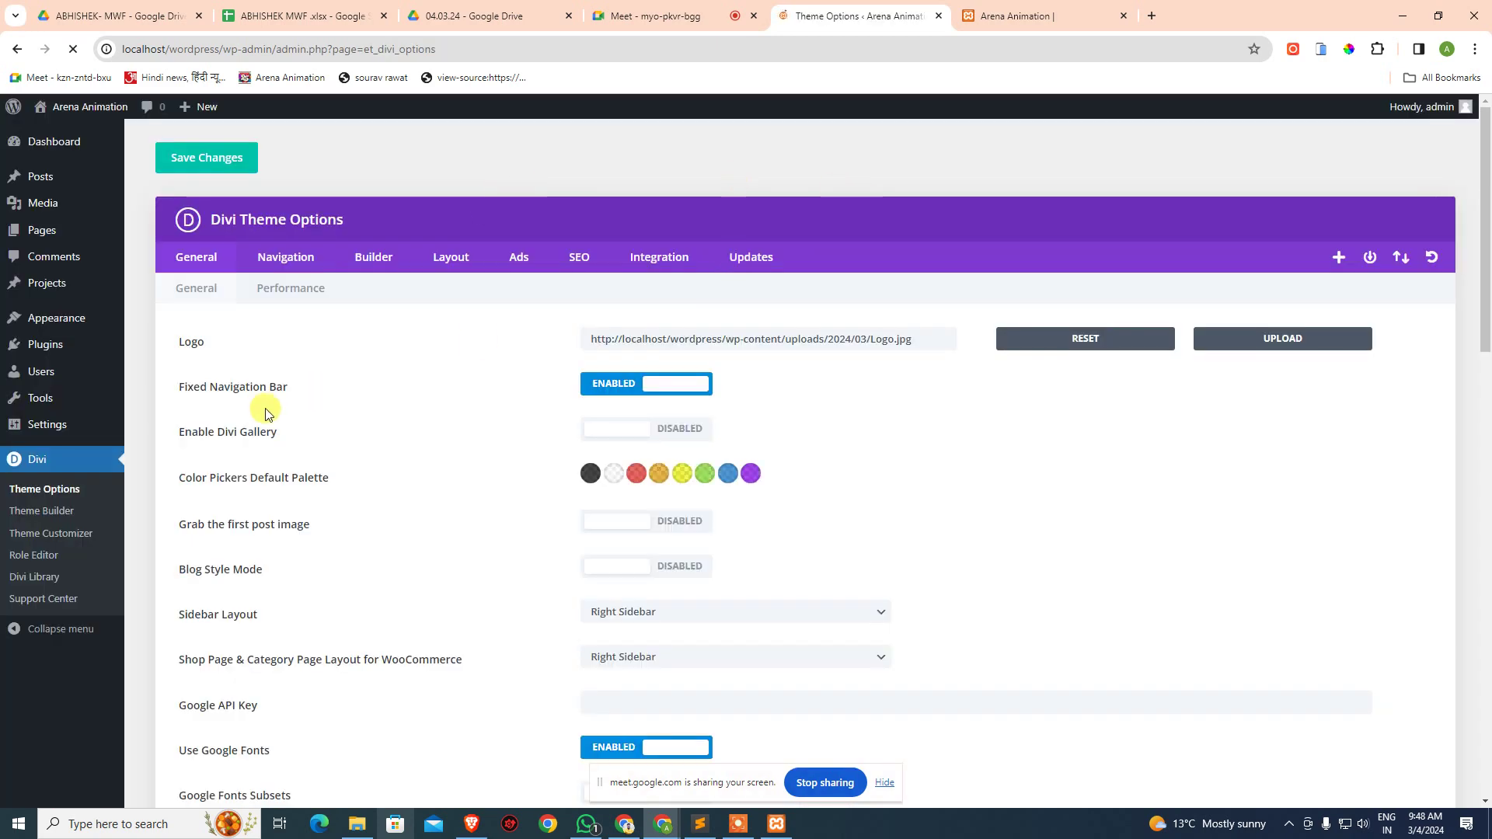
- View the front page's navigation, then examine the Services submenu on levasthu.com in a new browser tab and close that tab
left_click(1018, 15)
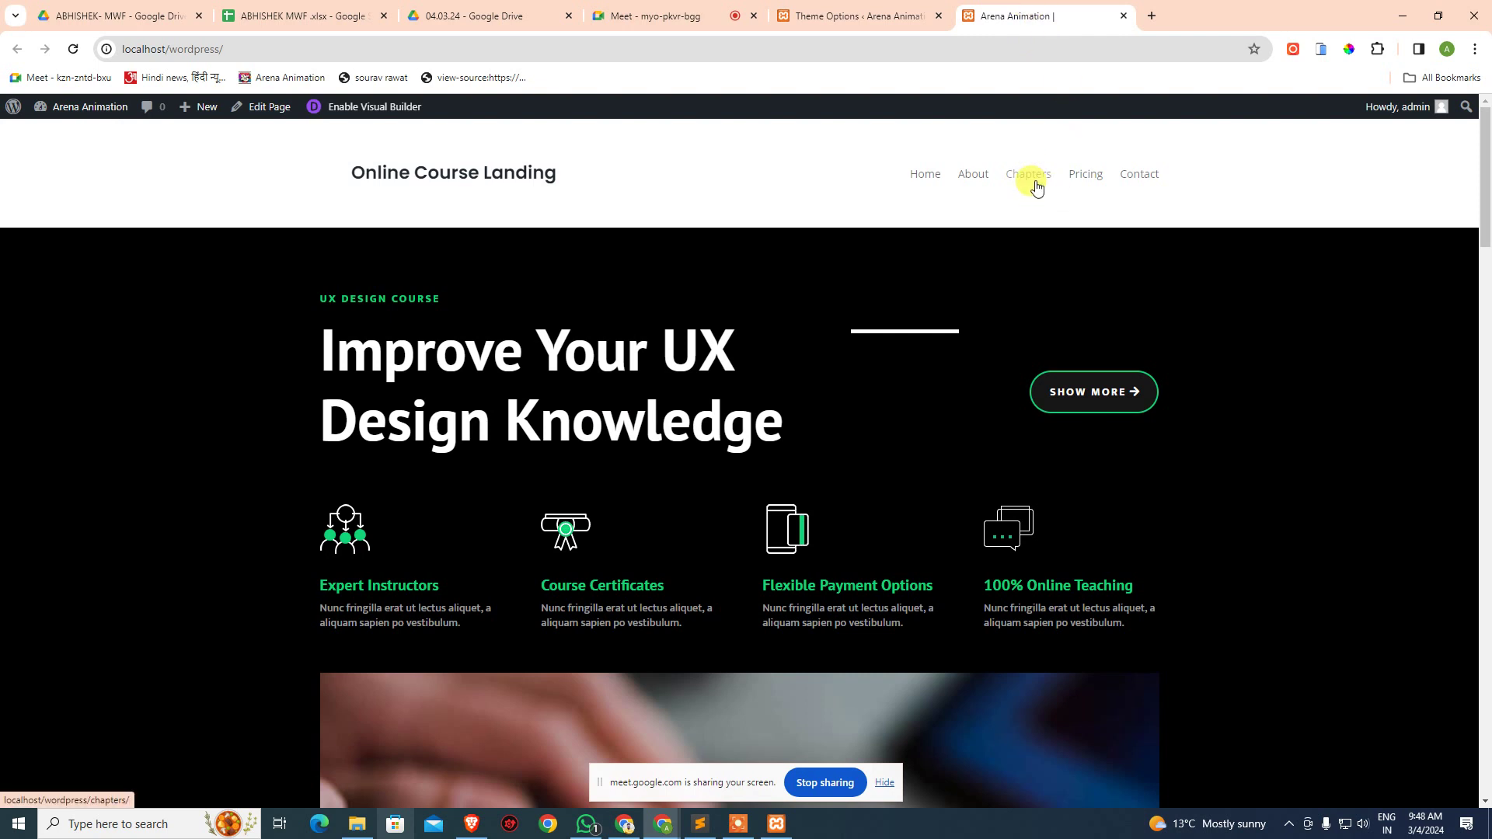
left_click(1153, 15)
type("le")
key("Return")
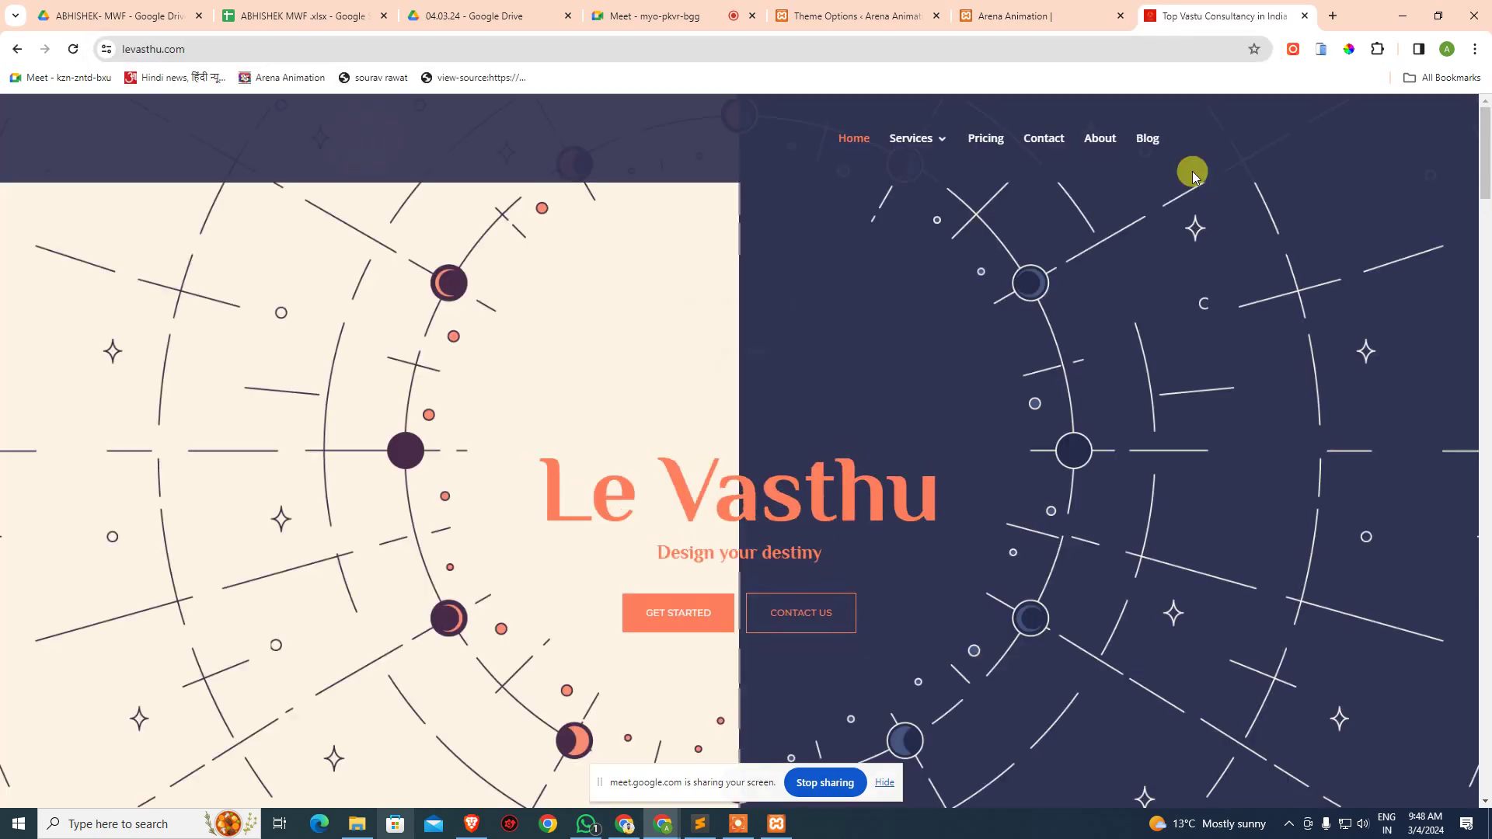
mouse_move(920, 144)
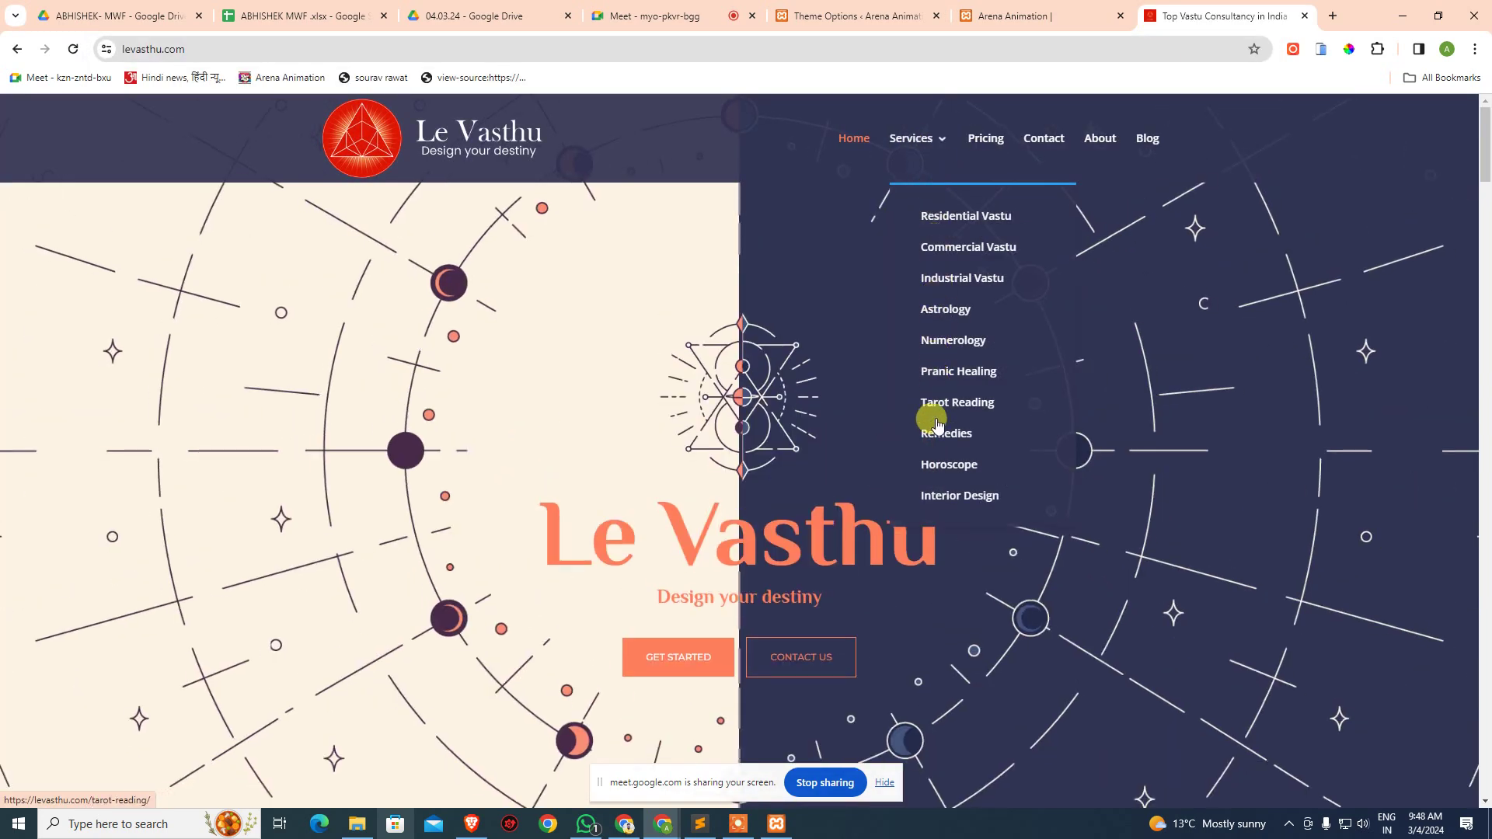
middle_click(1223, 21)
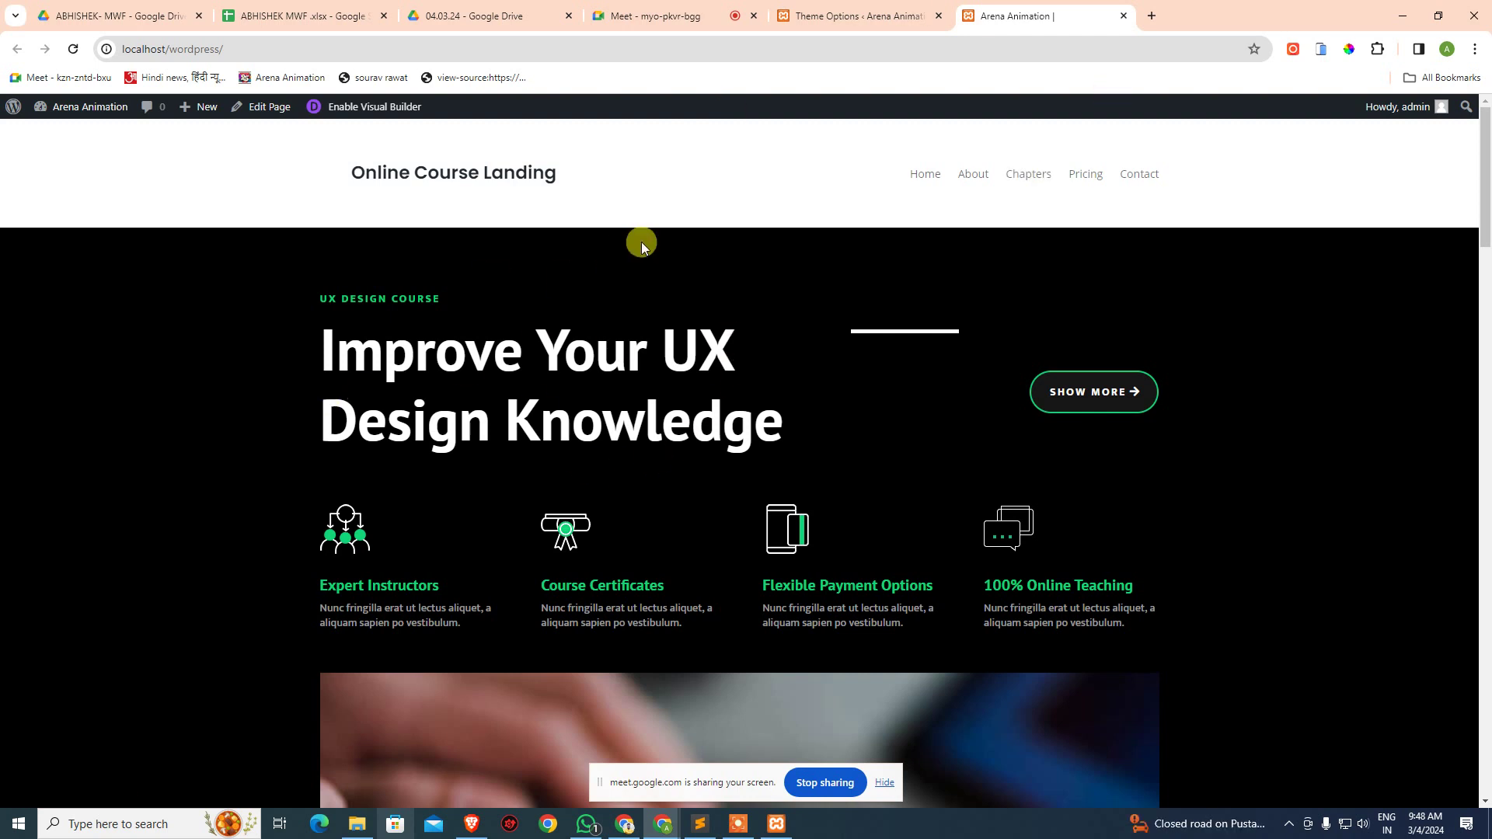
- Open the WordPress menu editor and add a custom link named Graphic Designing with URL # to the Primary Navigation menu
left_click(830, 17)
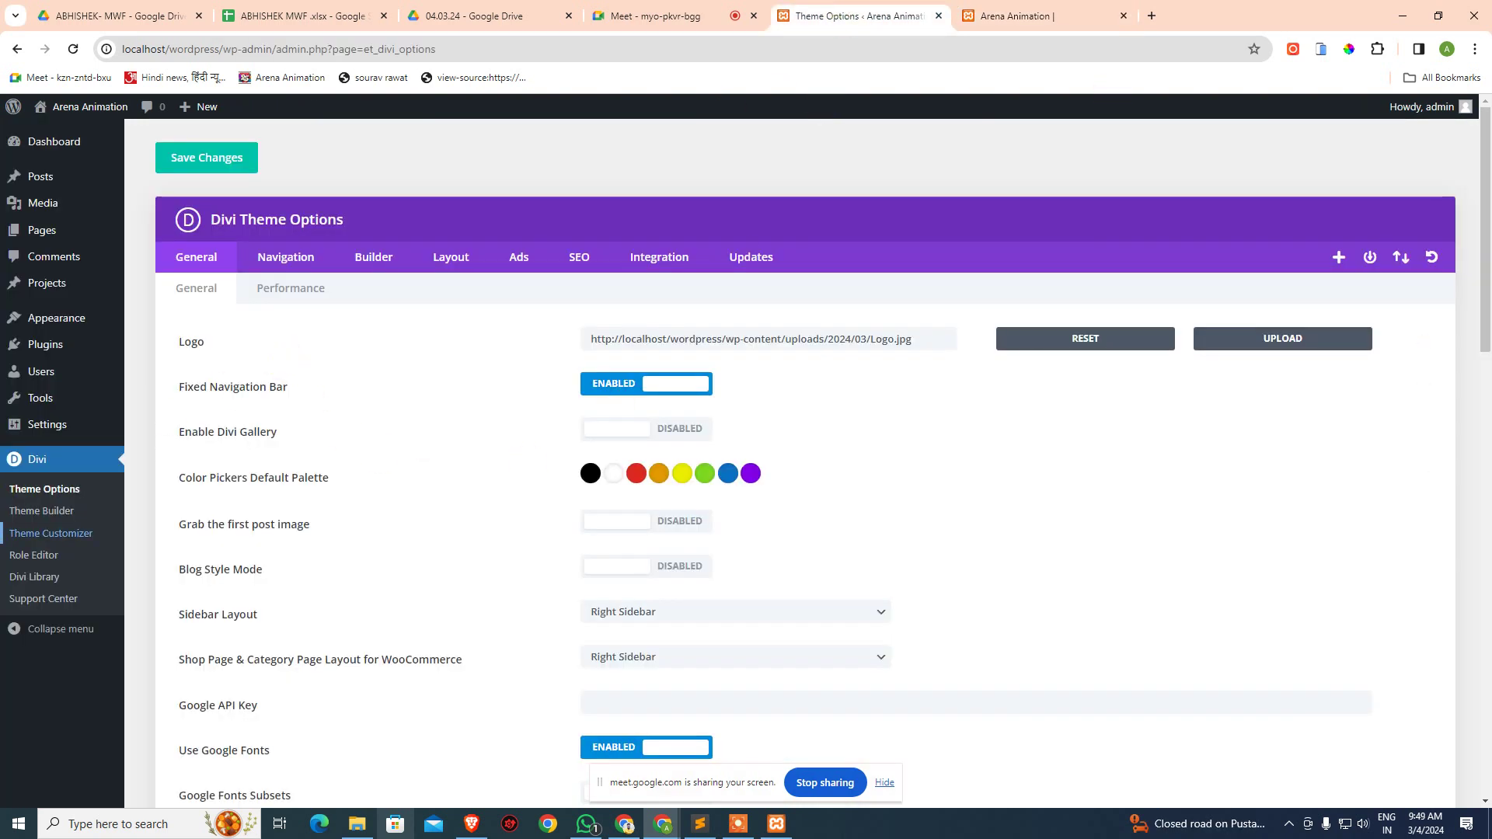
mouse_move(56, 283)
mouse_move(55, 326)
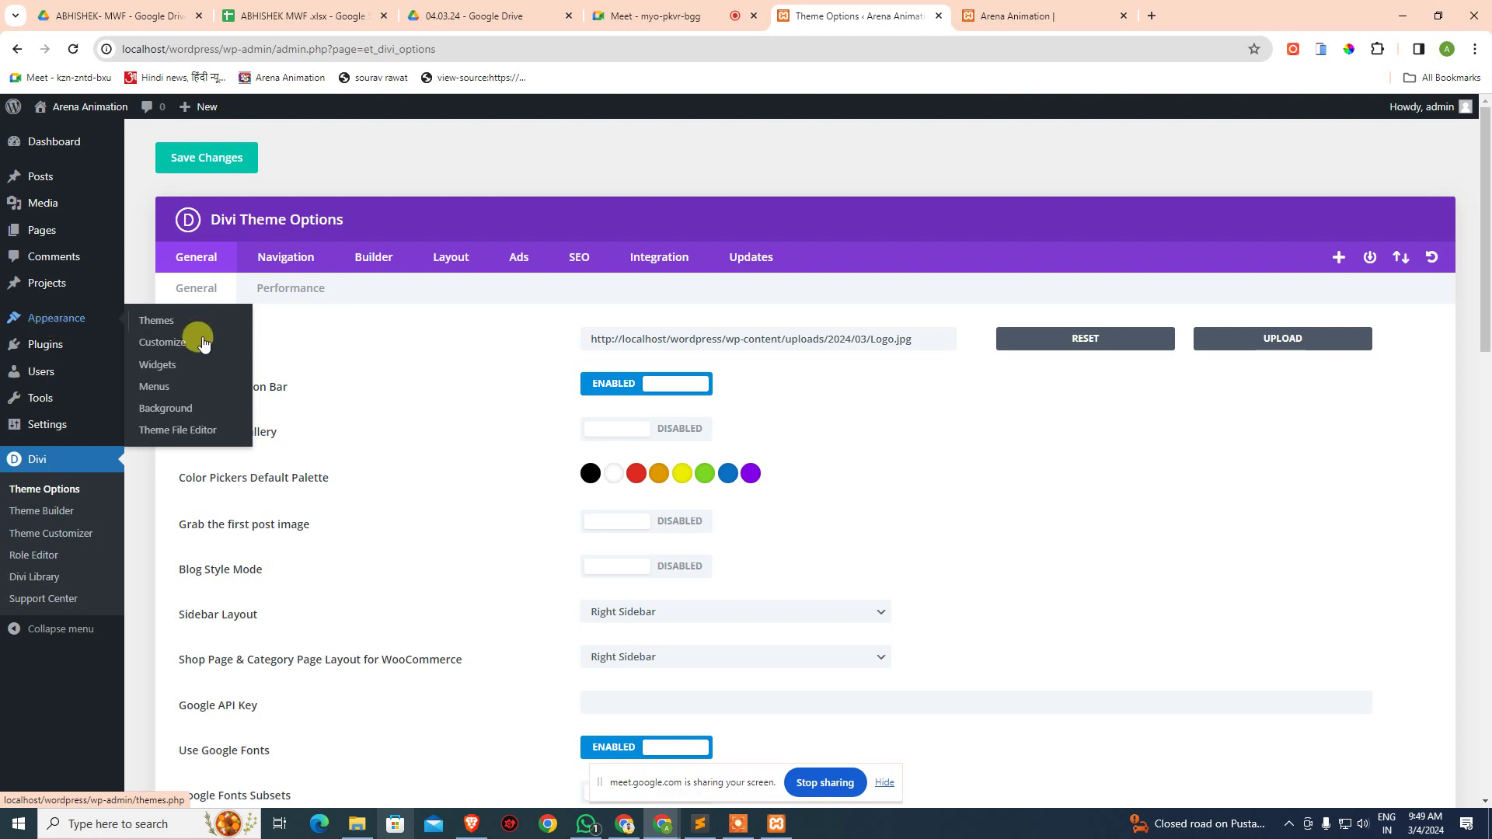
left_click(159, 387)
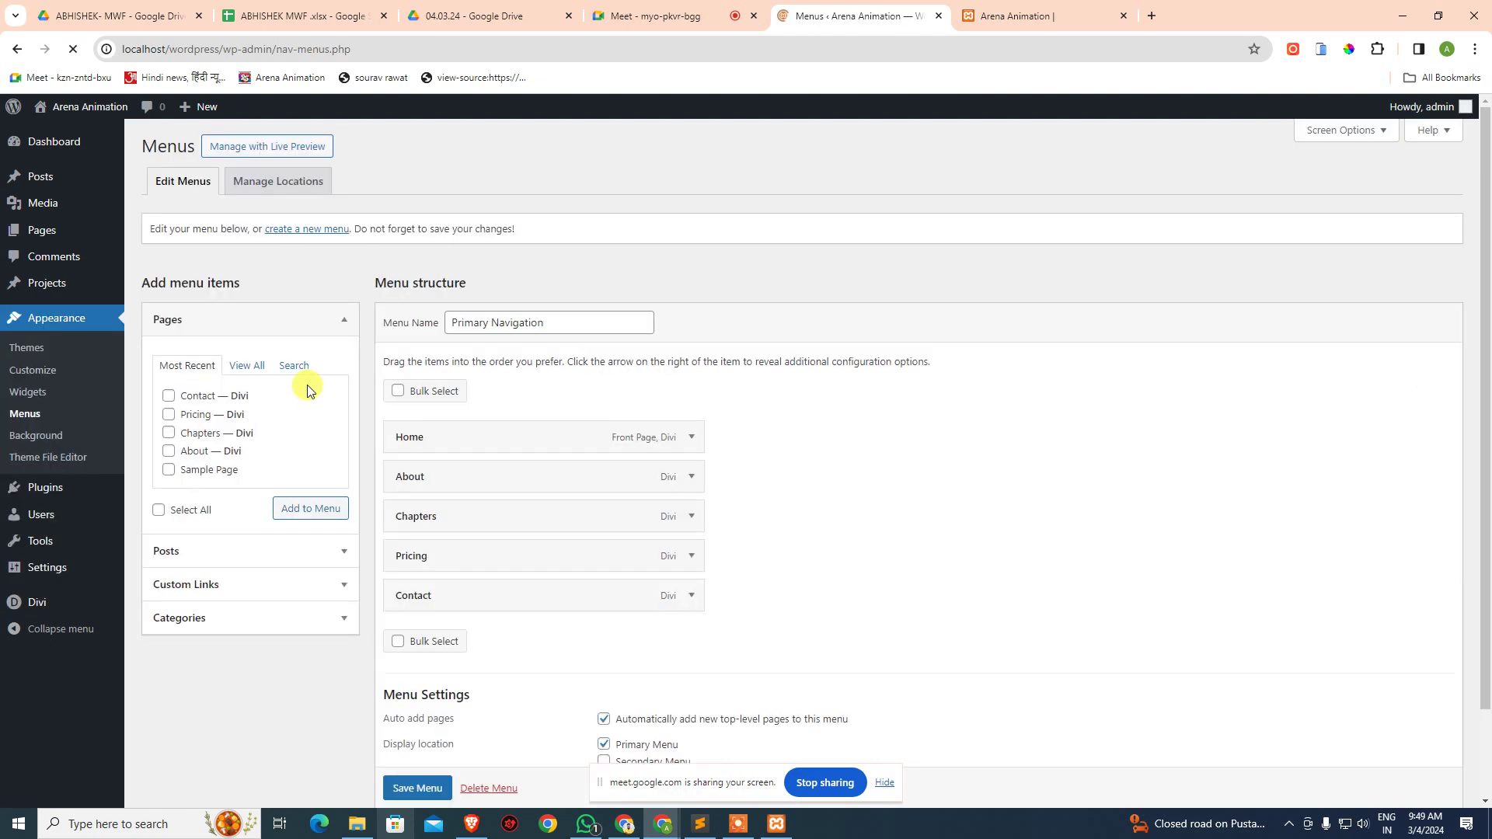
left_click(218, 590)
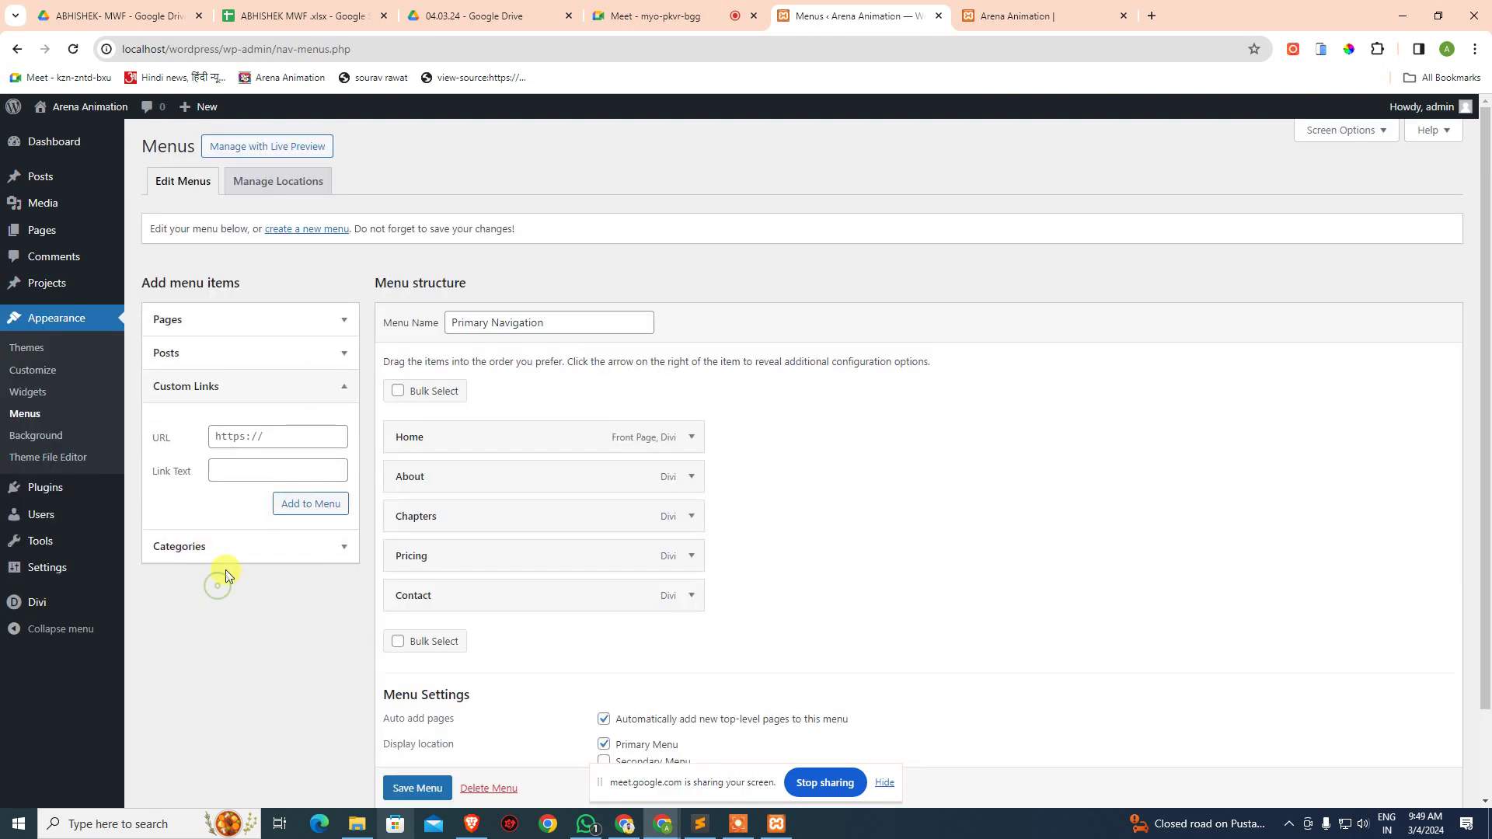
left_click(301, 433)
type("#")
left_click(260, 470)
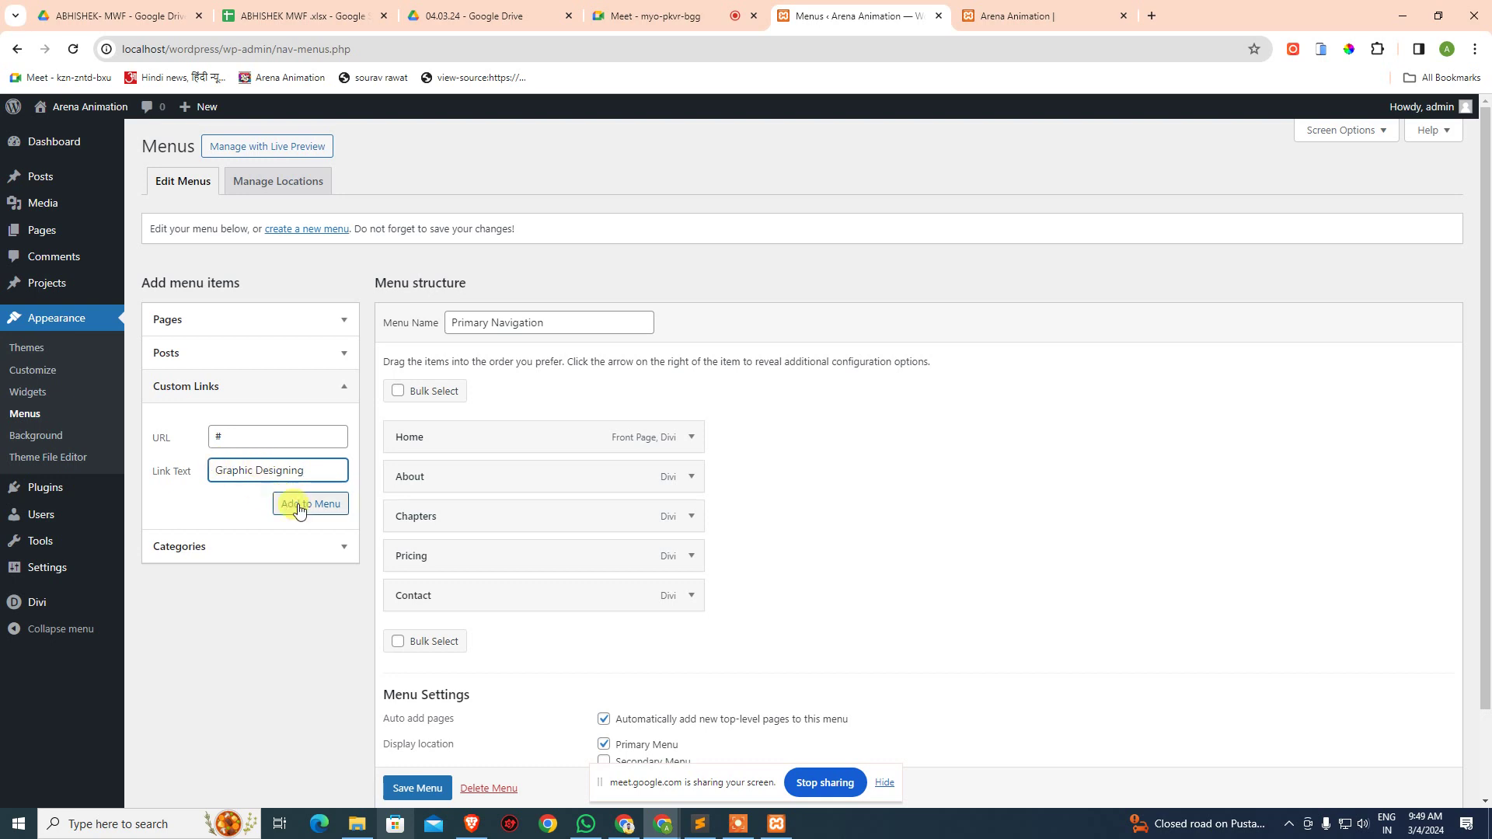
left_click(334, 509)
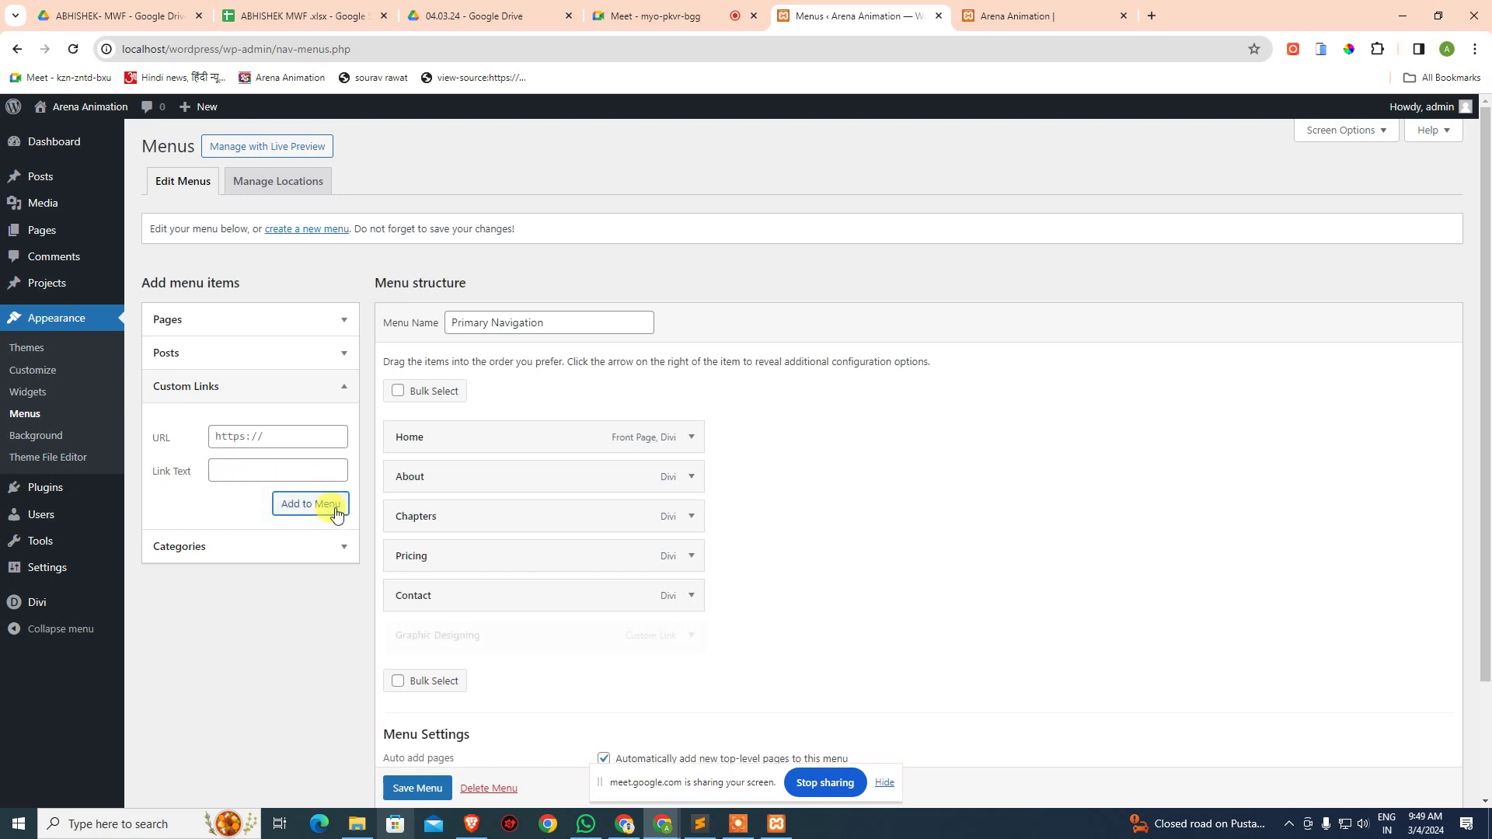
- Add a custom link named Web Designing with URL # to the Primary Navigation menu
left_click(293, 469)
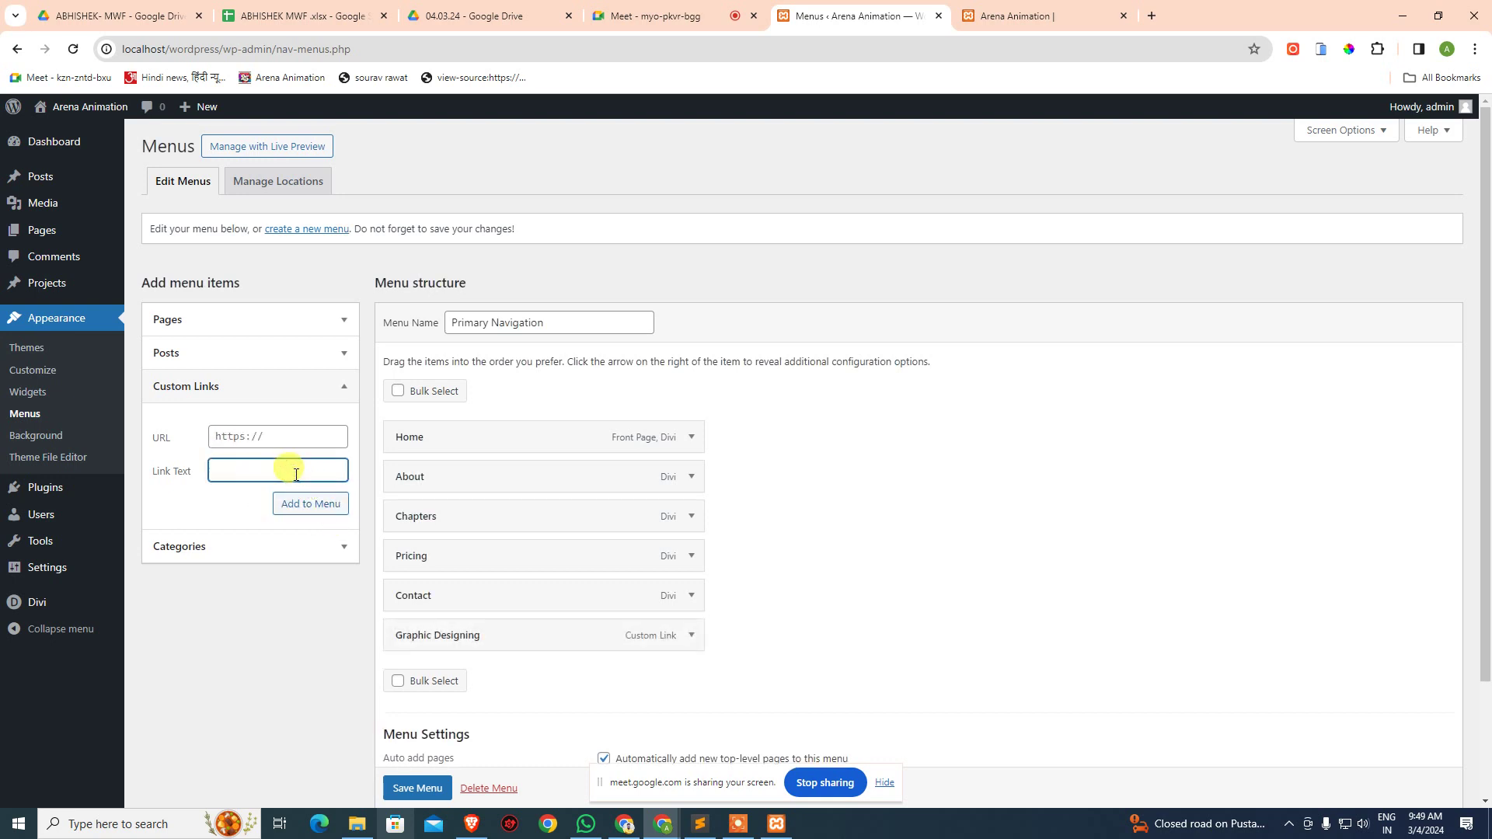
left_click(292, 442)
type("#")
left_click(292, 469)
type("Web Designing")
left_click(306, 515)
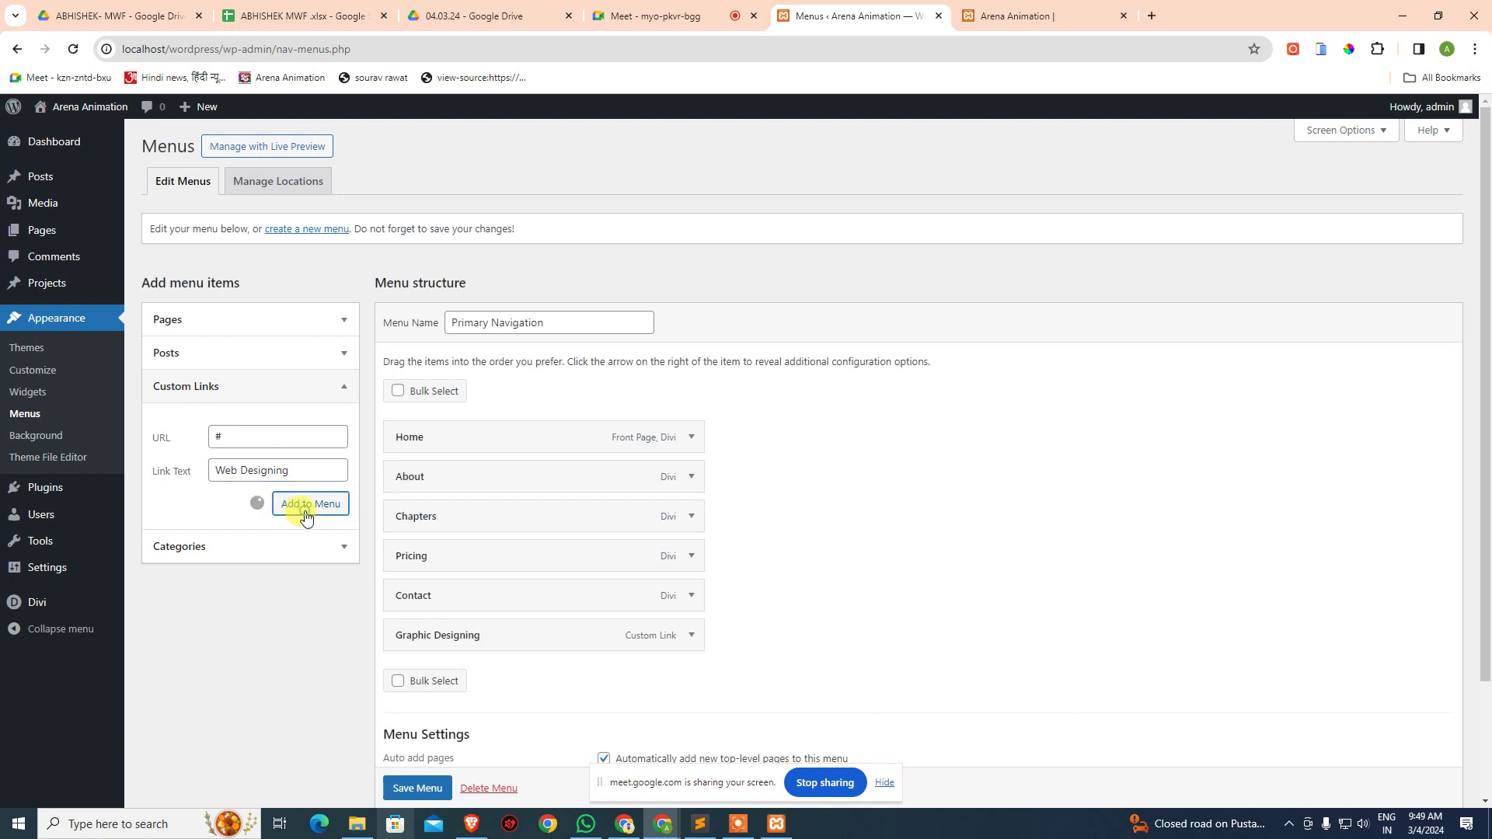
- Add a custom link named GWDD with URL # to the Primary Navigation menu
left_click(269, 439)
type("#")
left_click(250, 469)
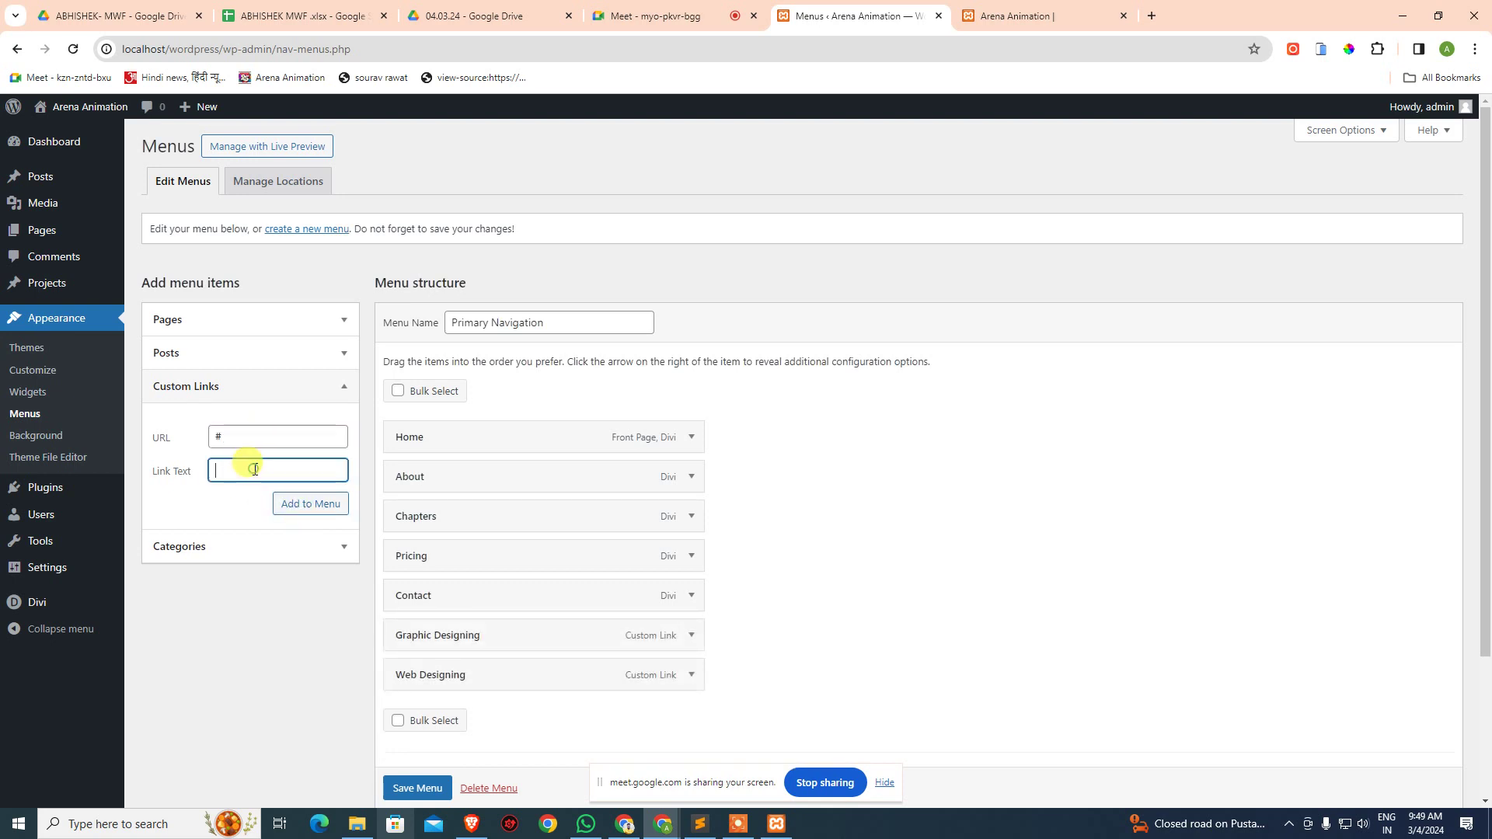
type("GWDD")
left_click(301, 507)
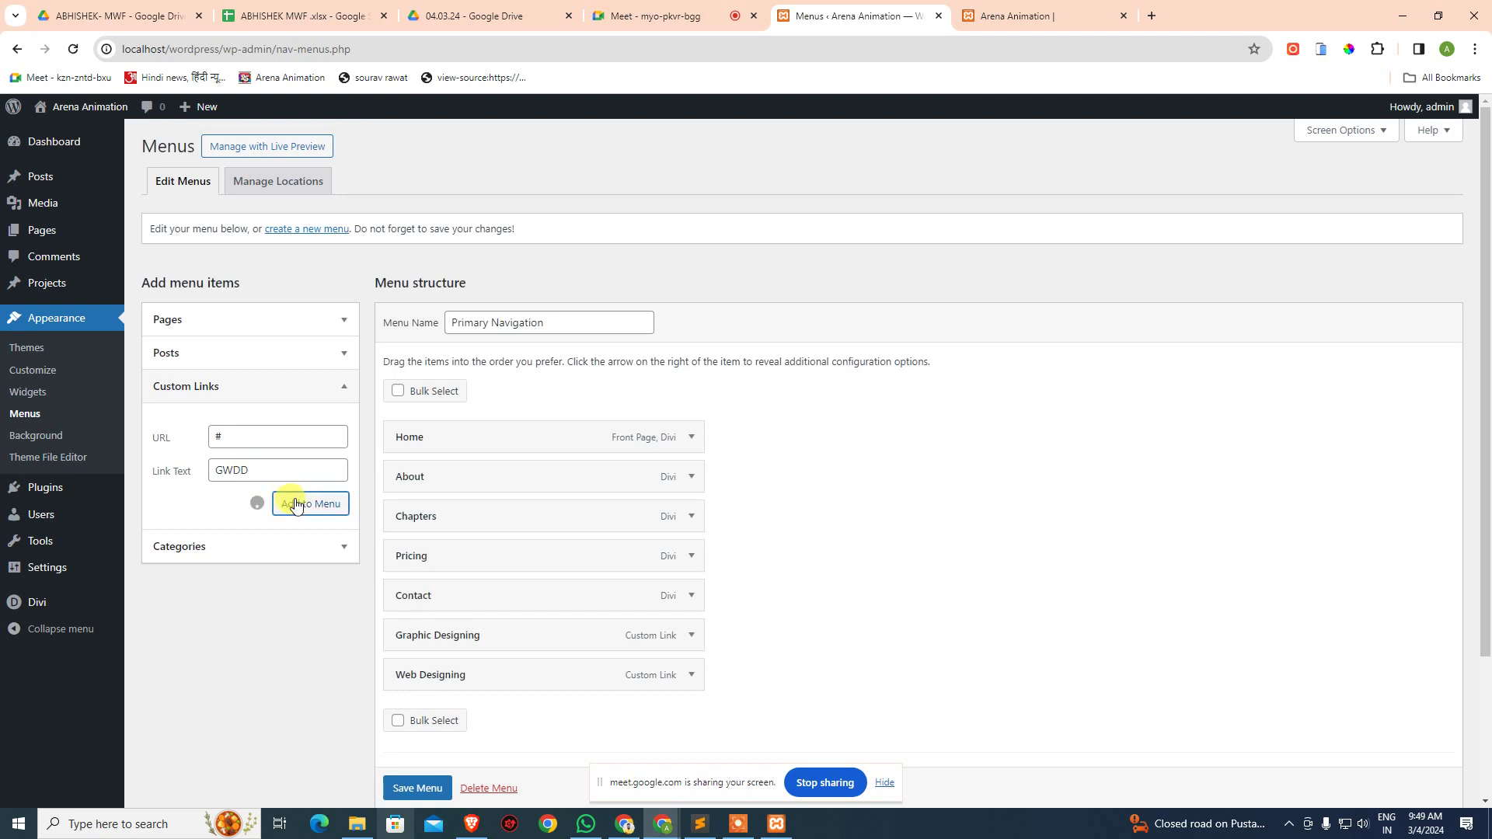
- Add a custom link named GWD with URL # to the Primary Navigation menu
left_click(265, 472)
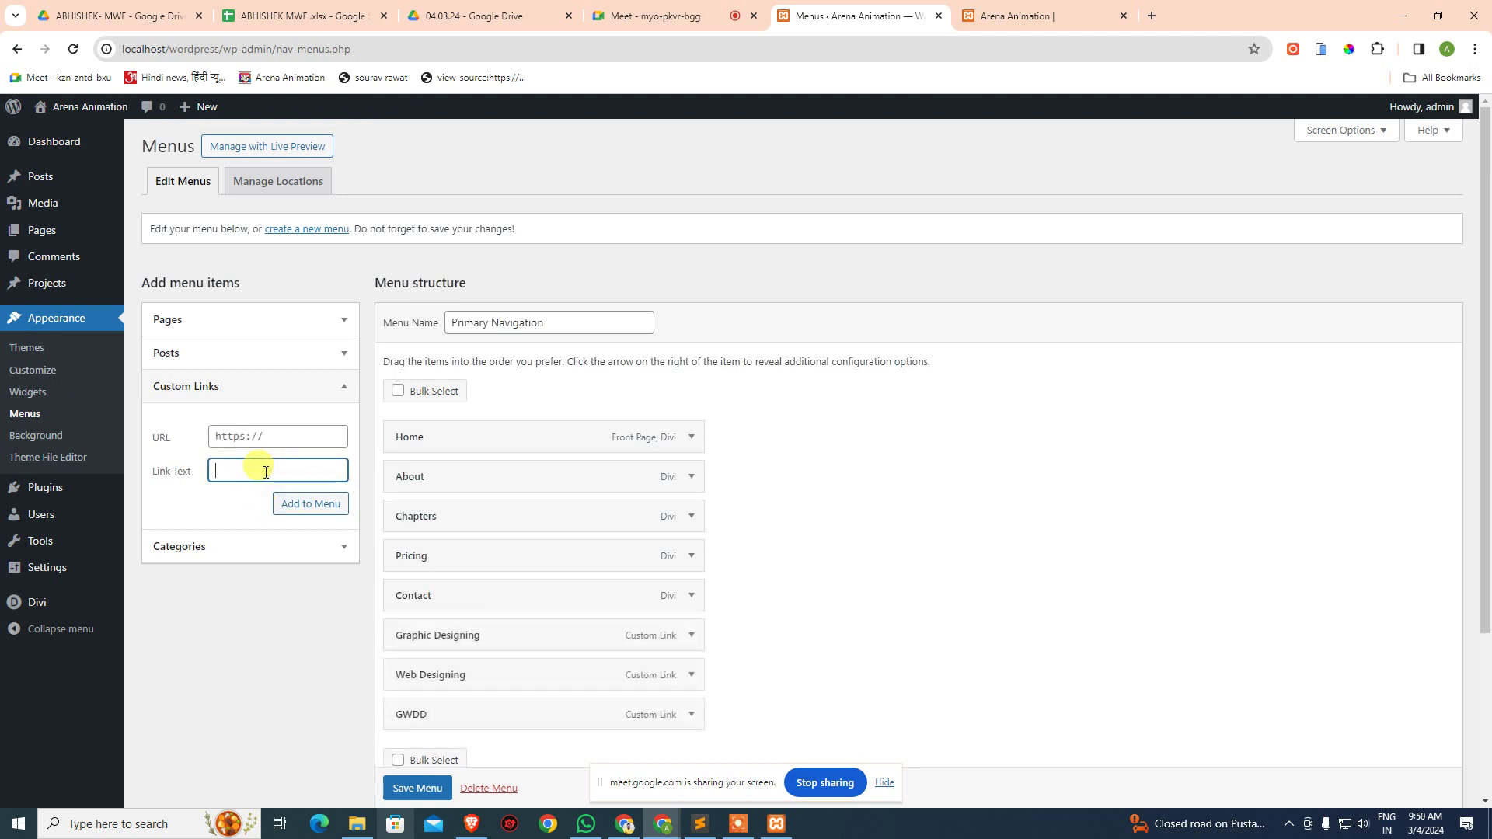
type("GWD")
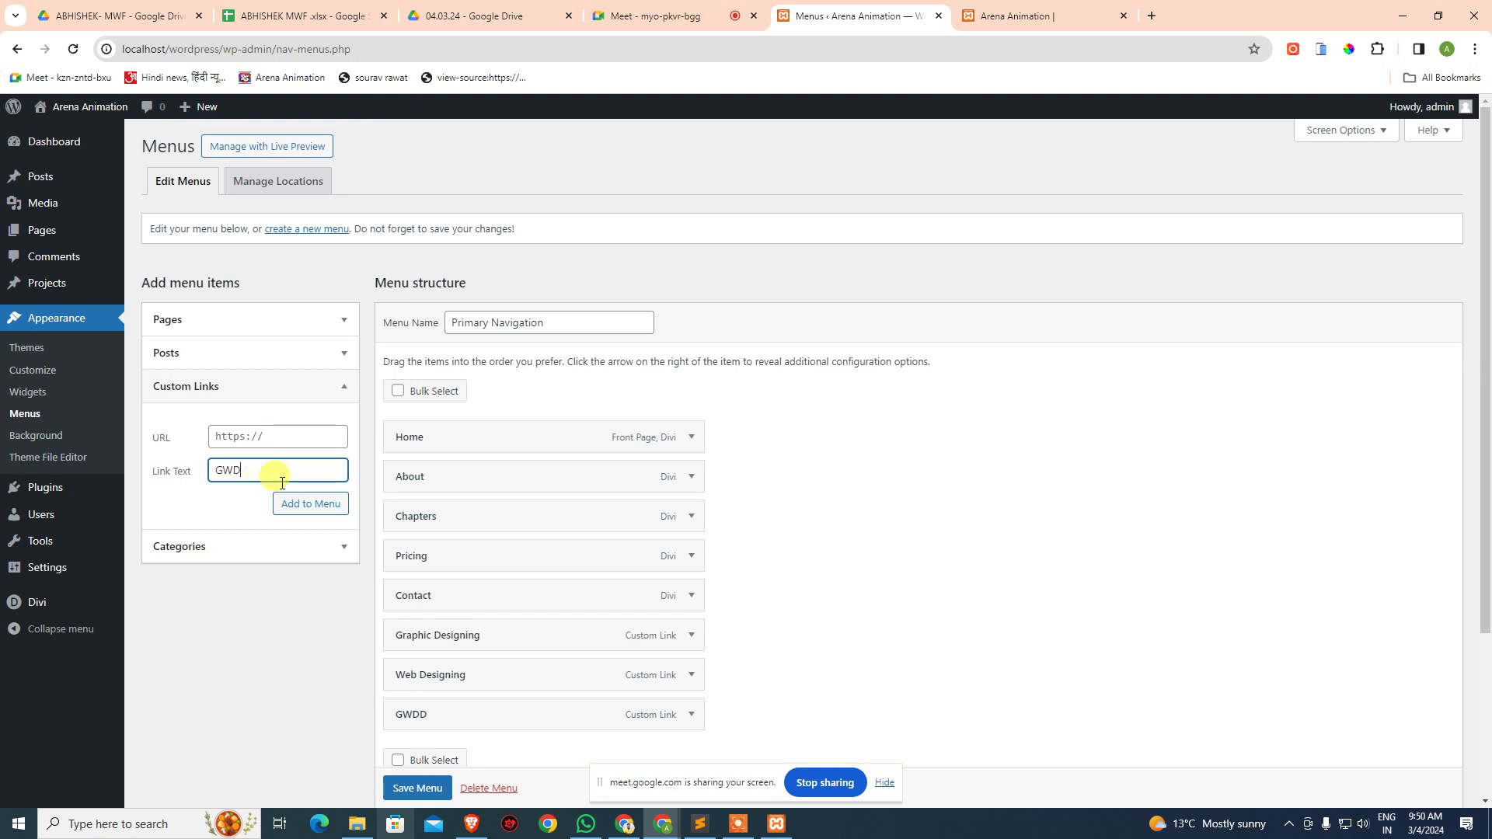
left_click(262, 436)
type("#")
left_click(286, 503)
- Add a custom link named WDD with URL # to the Primary Navigation menu
left_click(279, 471)
type("WDD")
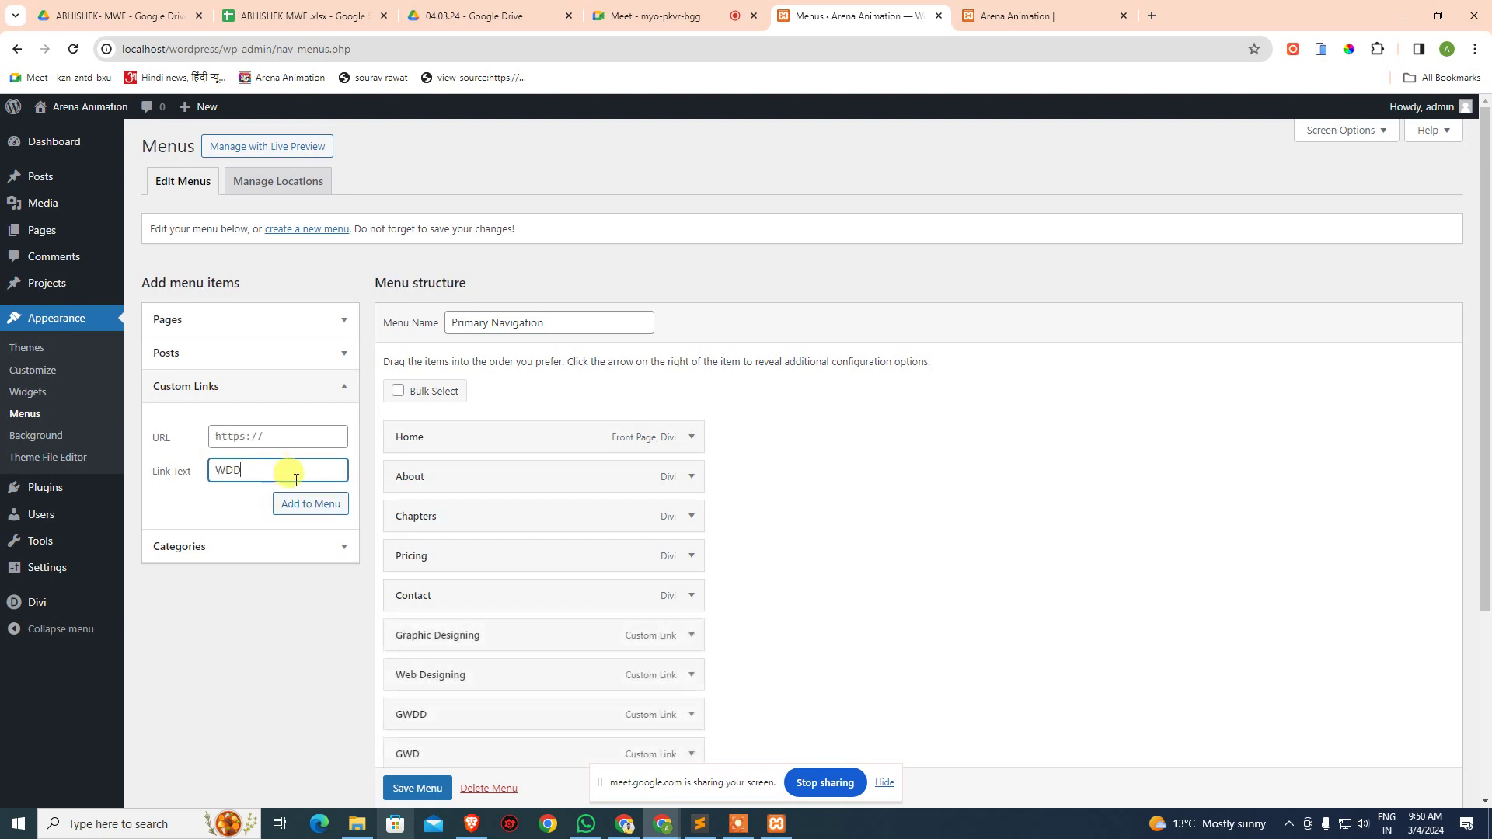
left_click(252, 435)
type("#")
left_click(288, 503)
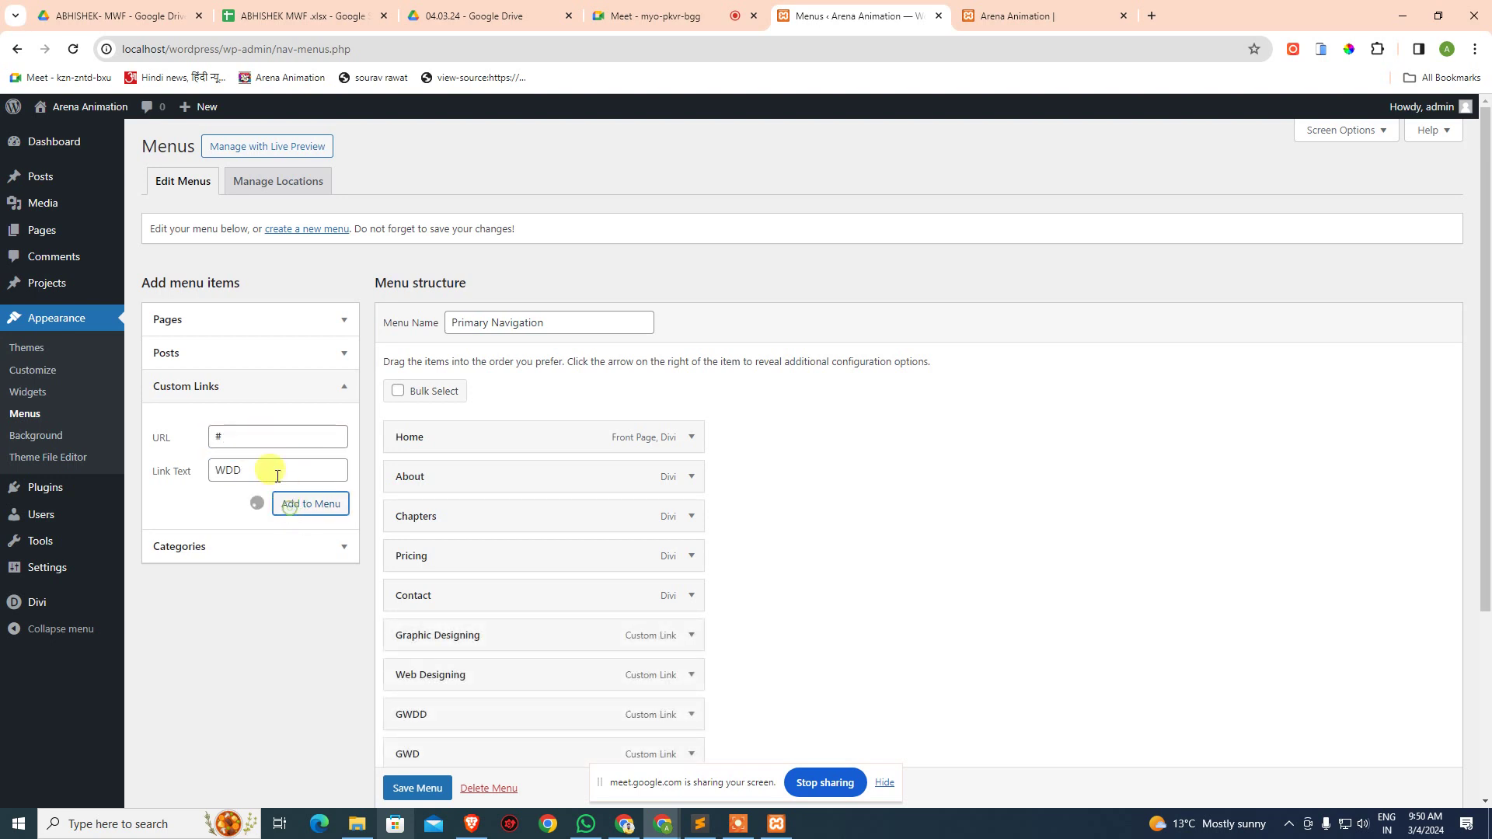
- Add a custom link named GWDD Plus with URL # to the Primary Navigation menu
left_click(273, 469)
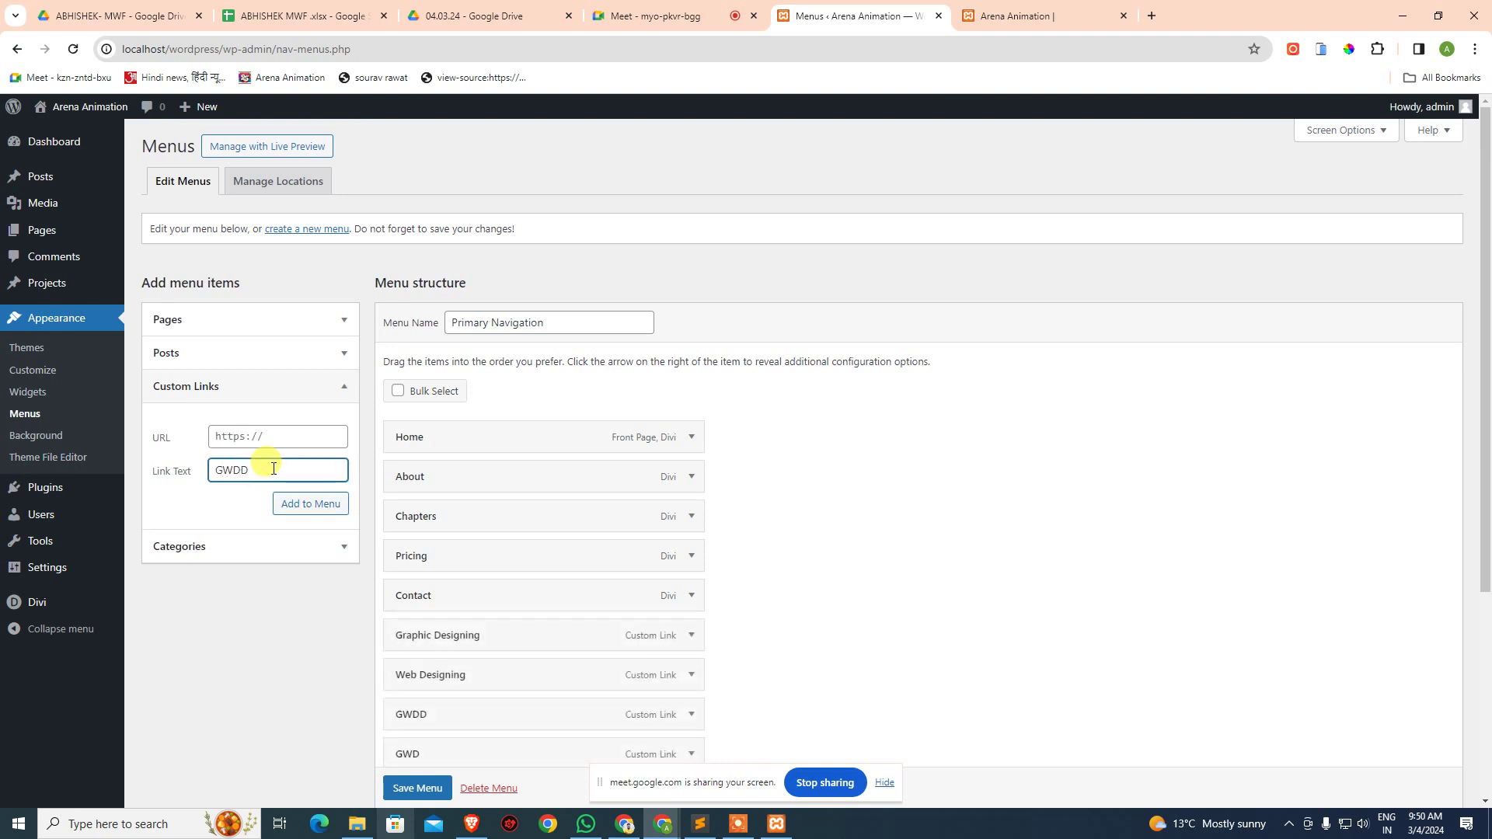
left_click(272, 436)
type("#")
left_click(310, 505)
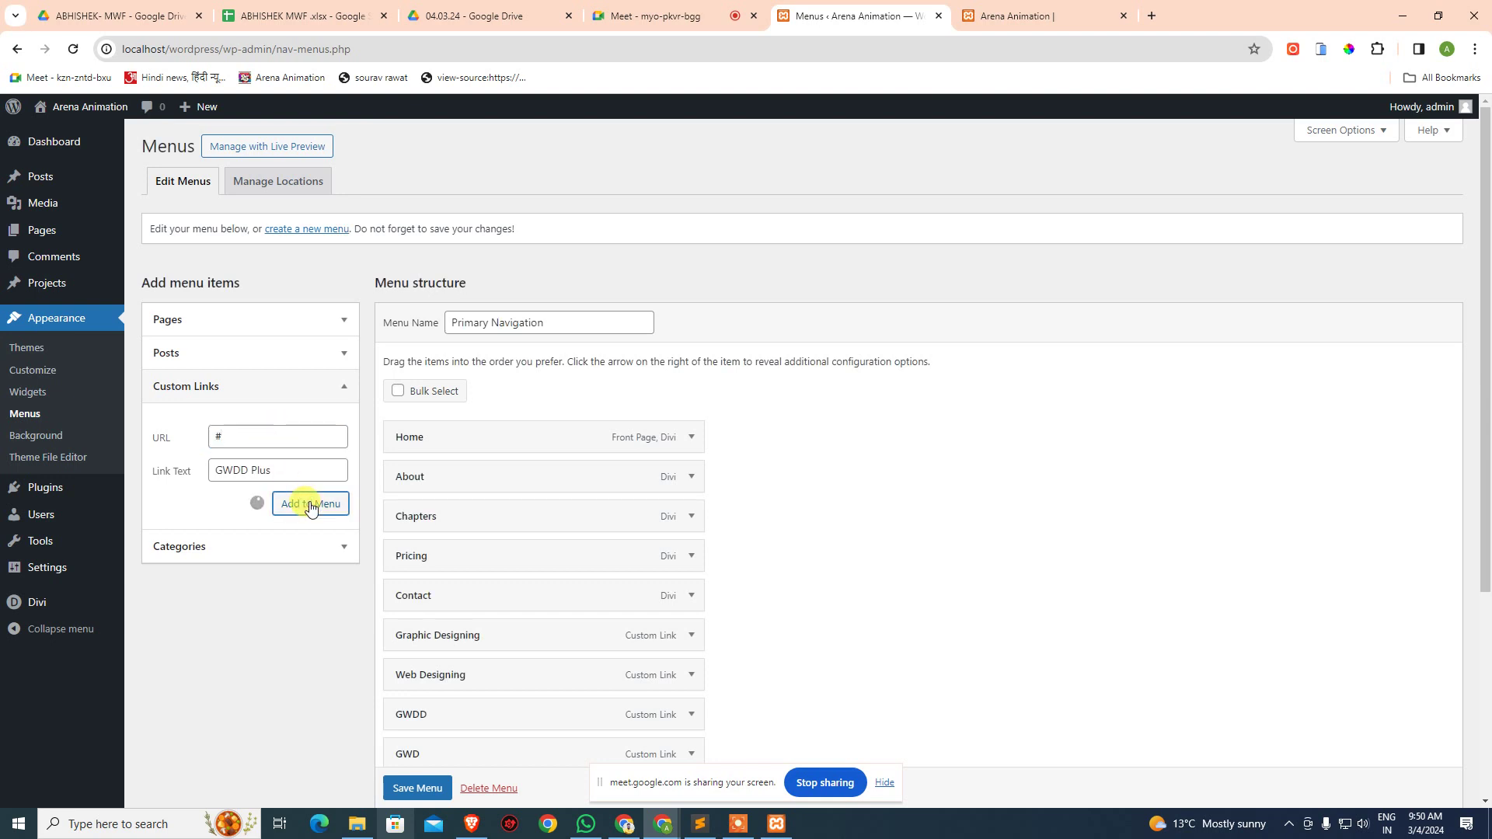
left_click(264, 428)
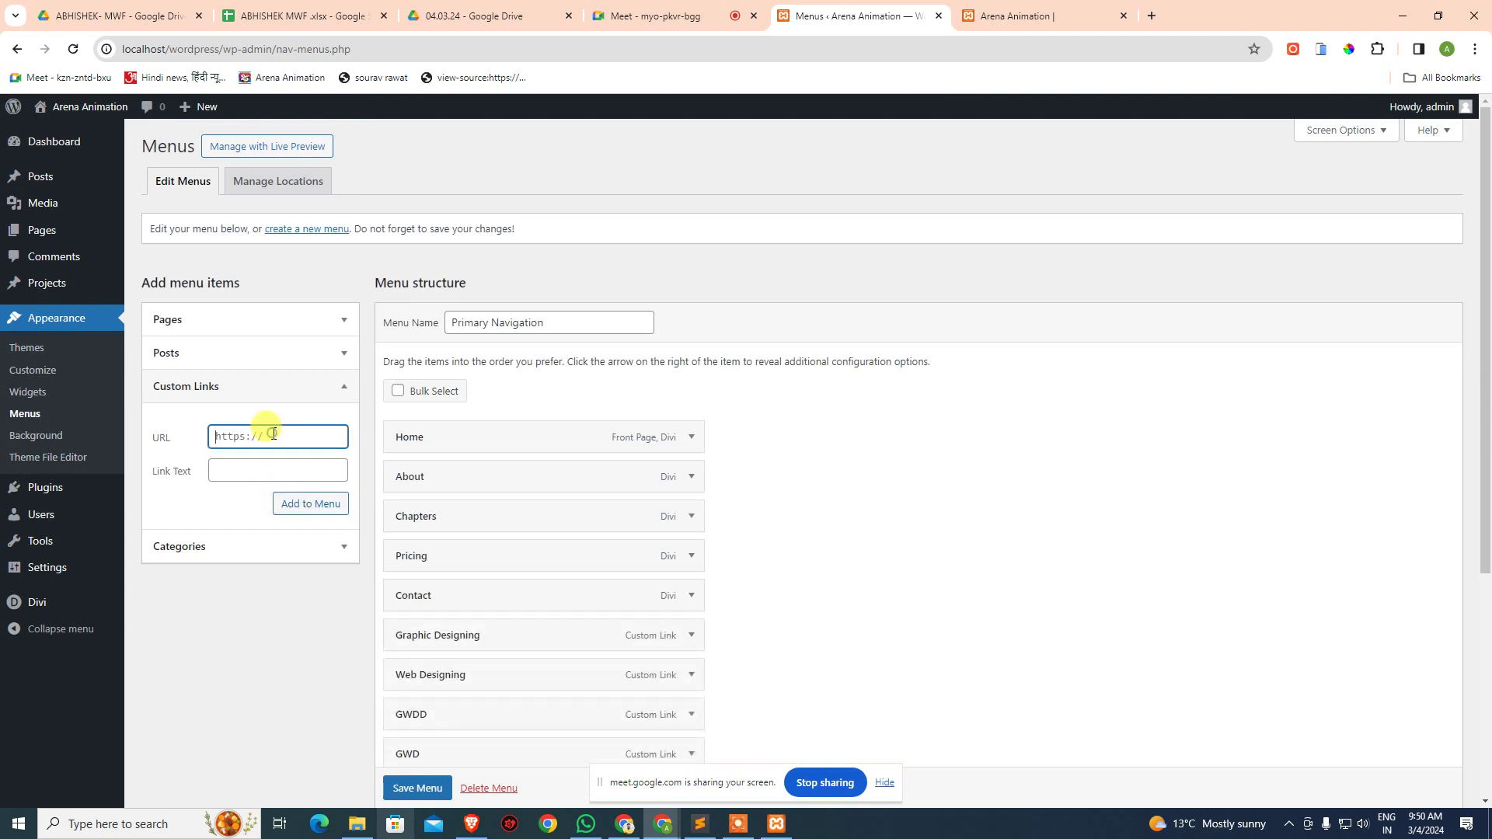
- Nest the GWDD menu item under Chapters and place GWD one level deeper as a sub item of GWDD
scroll(256, 538, "down", 3)
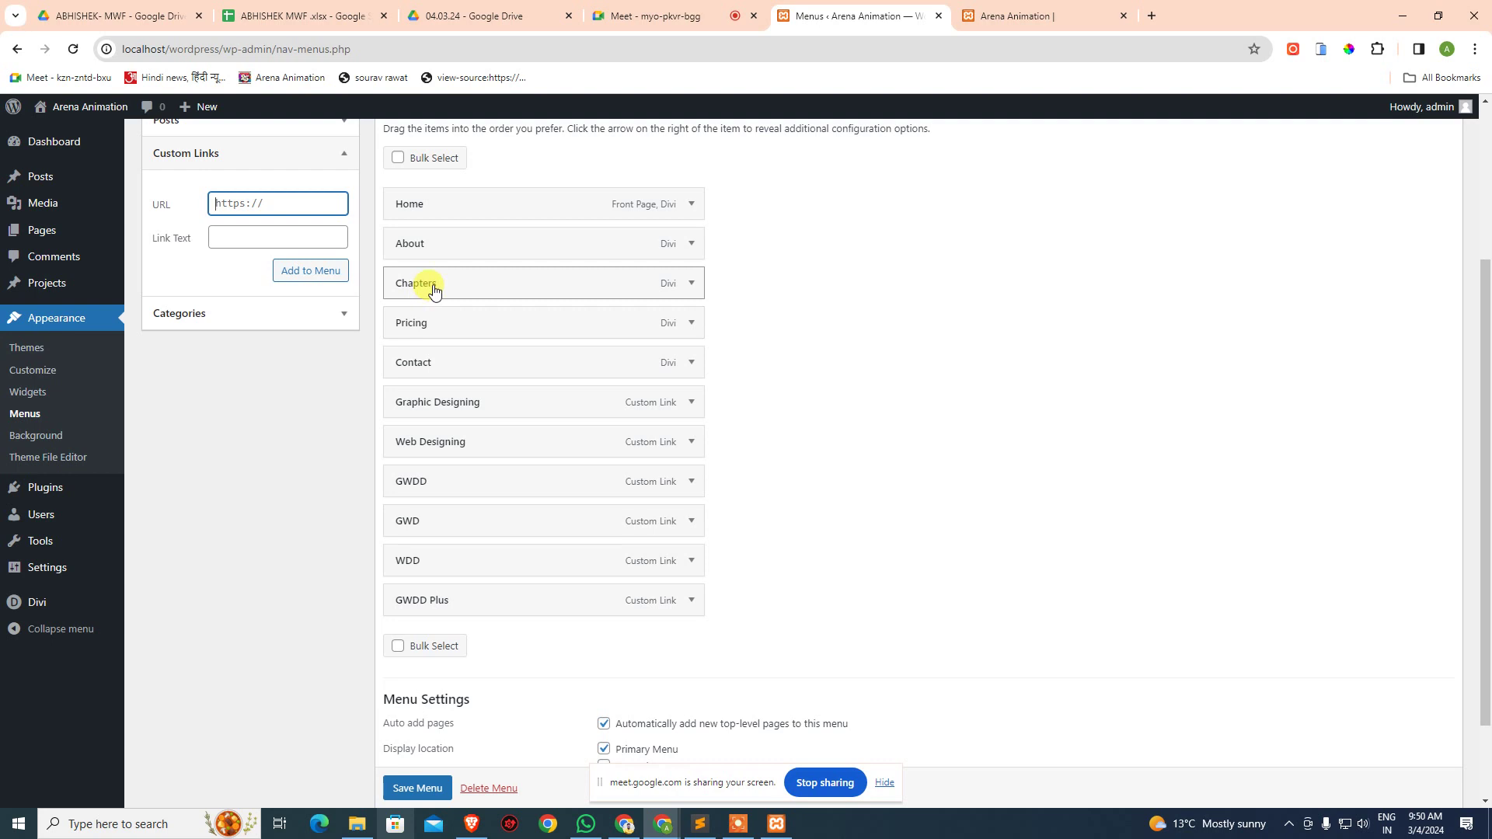
left_click_drag(413, 482, 457, 303)
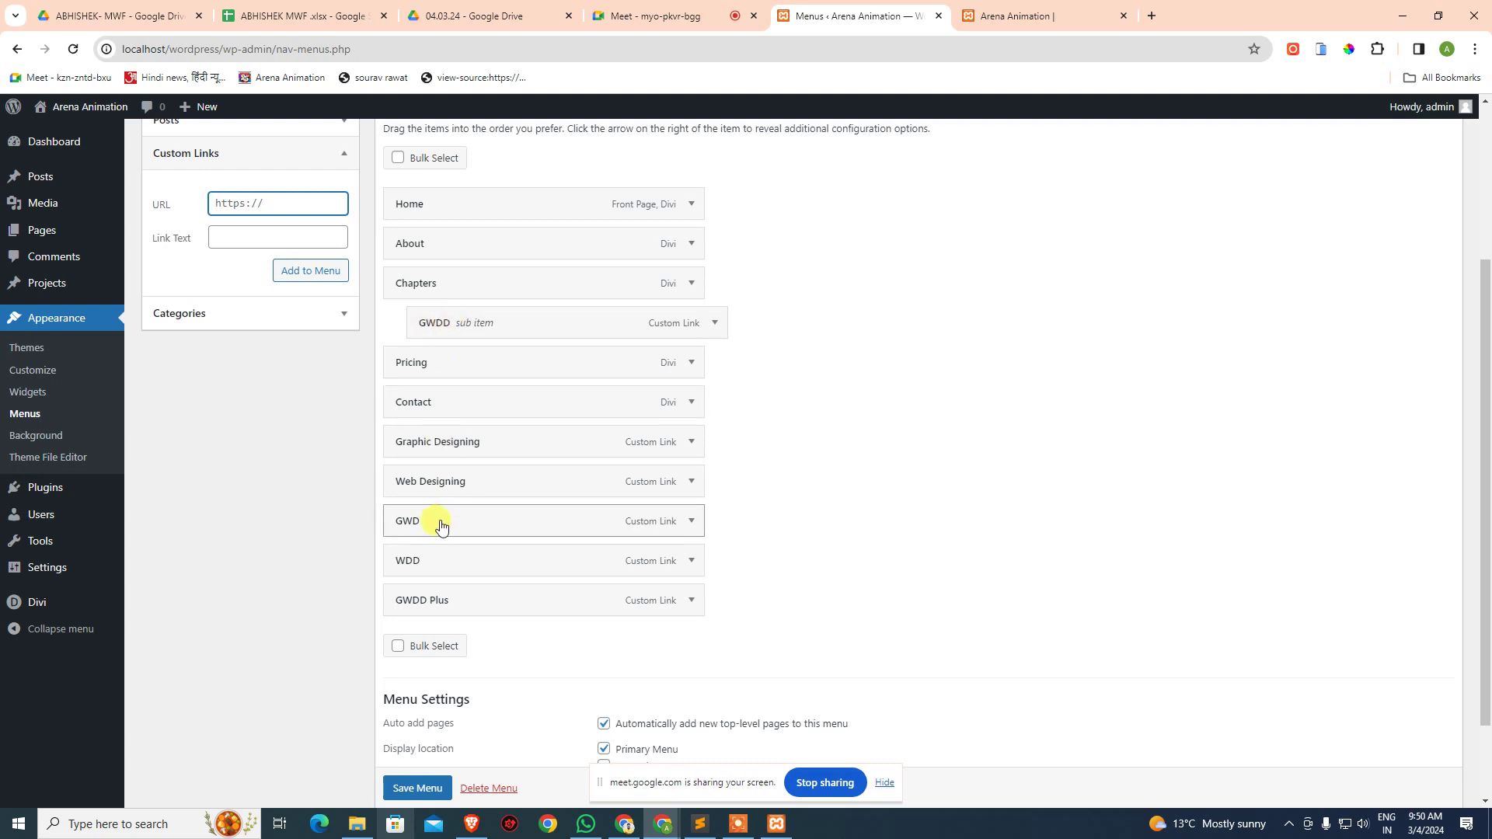
left_click_drag(436, 520, 559, 339)
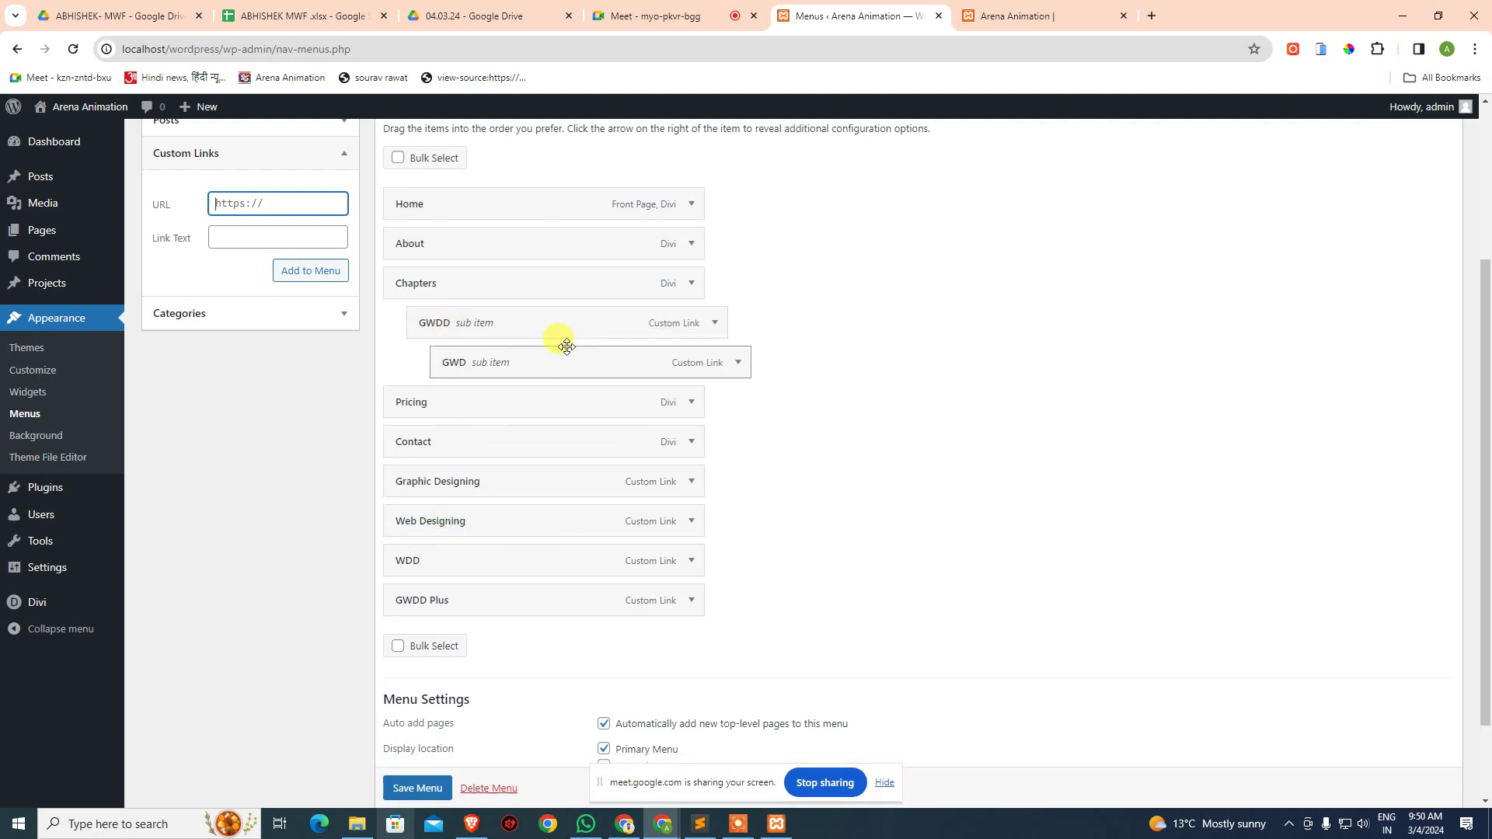
- Nest WDD under GWDD, GWDD Plus last and Graphic Designing and Web Designing first under Chapters, and save the menu
left_click_drag(436, 566, 489, 404)
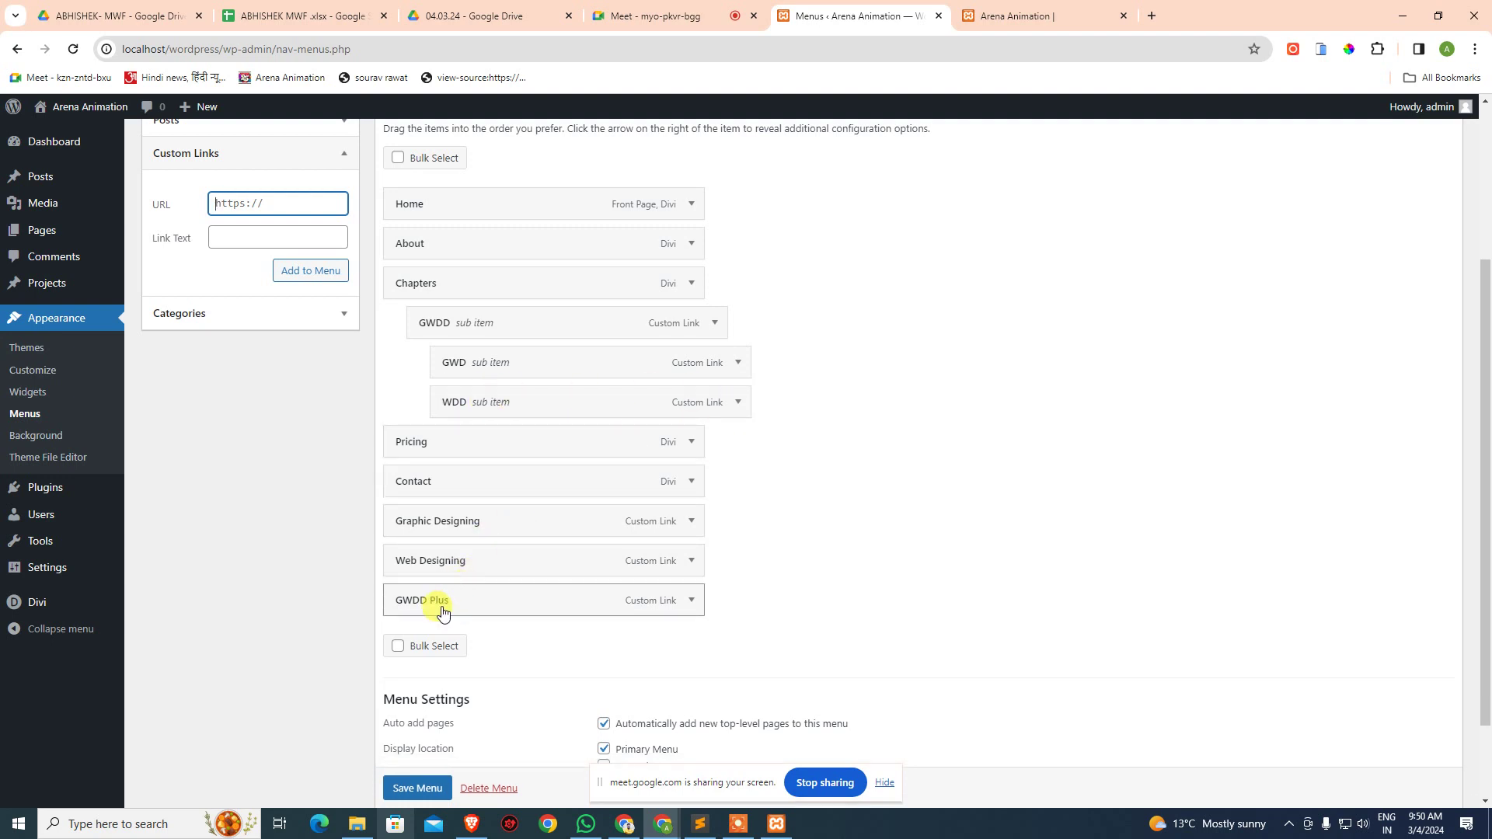
left_click_drag(437, 604, 466, 444)
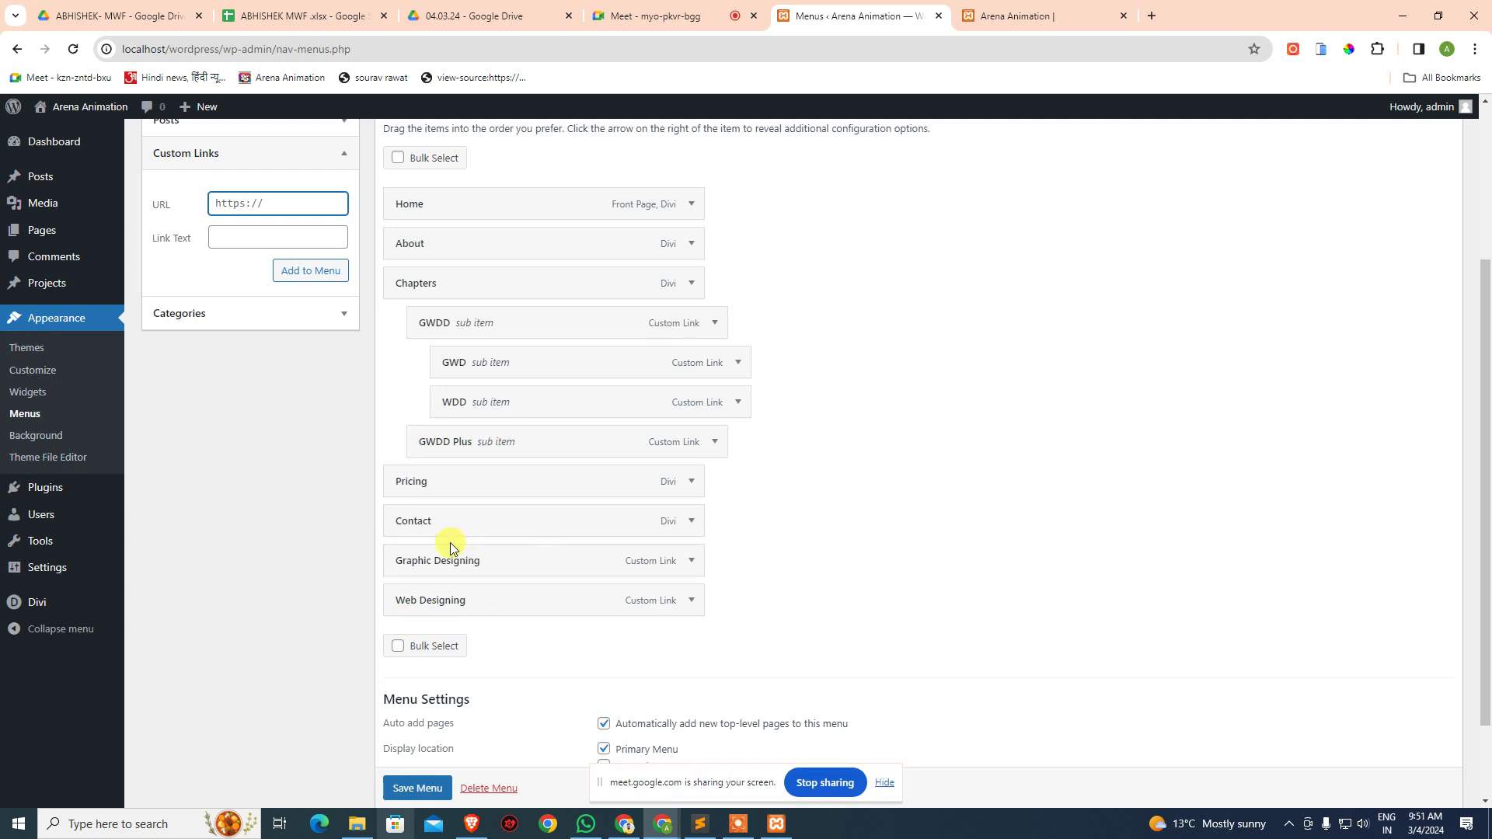
left_click_drag(450, 566, 466, 305)
left_click_drag(426, 603, 465, 371)
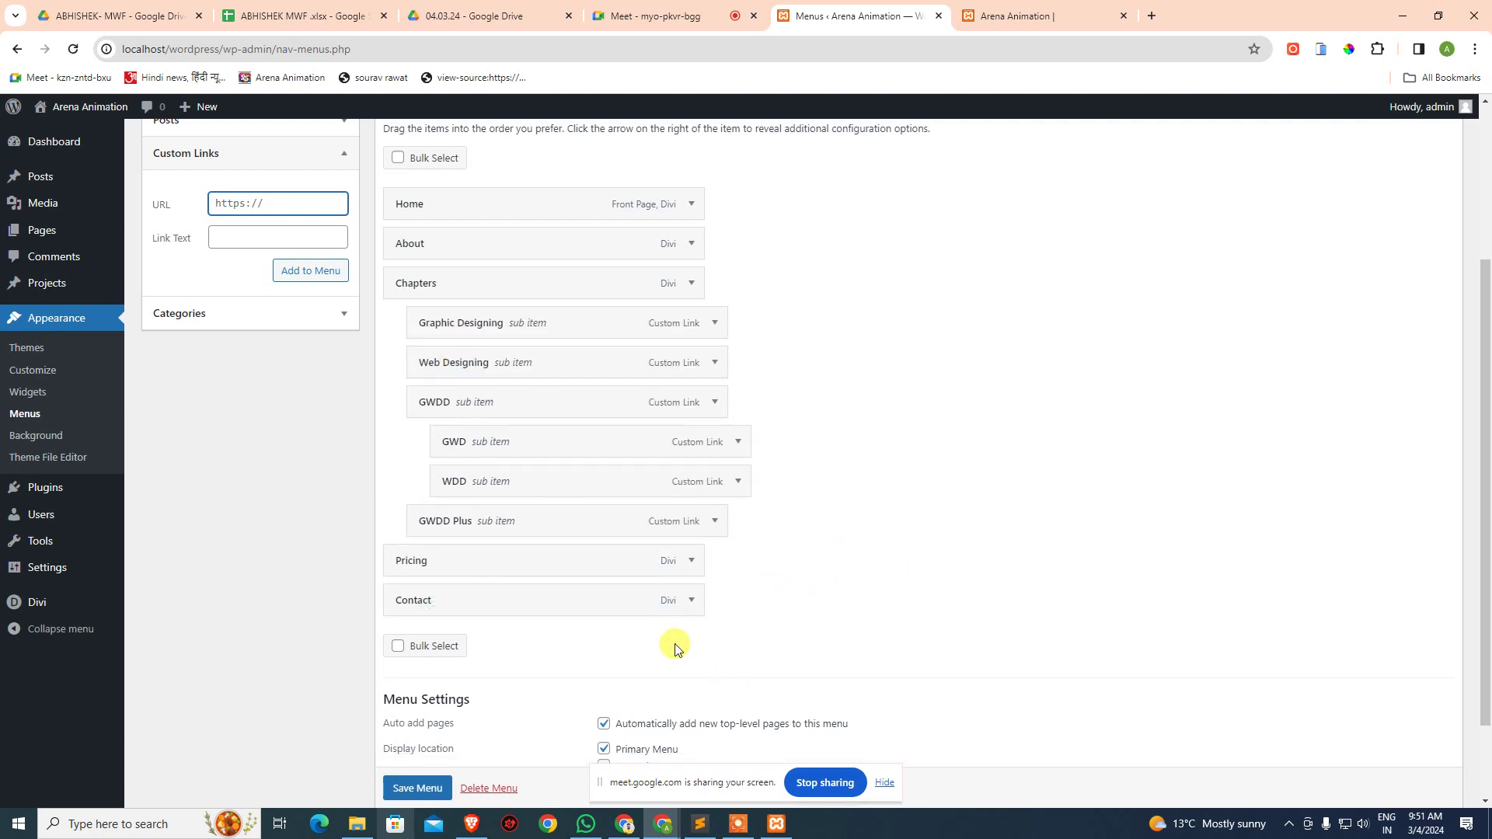
left_click(417, 788)
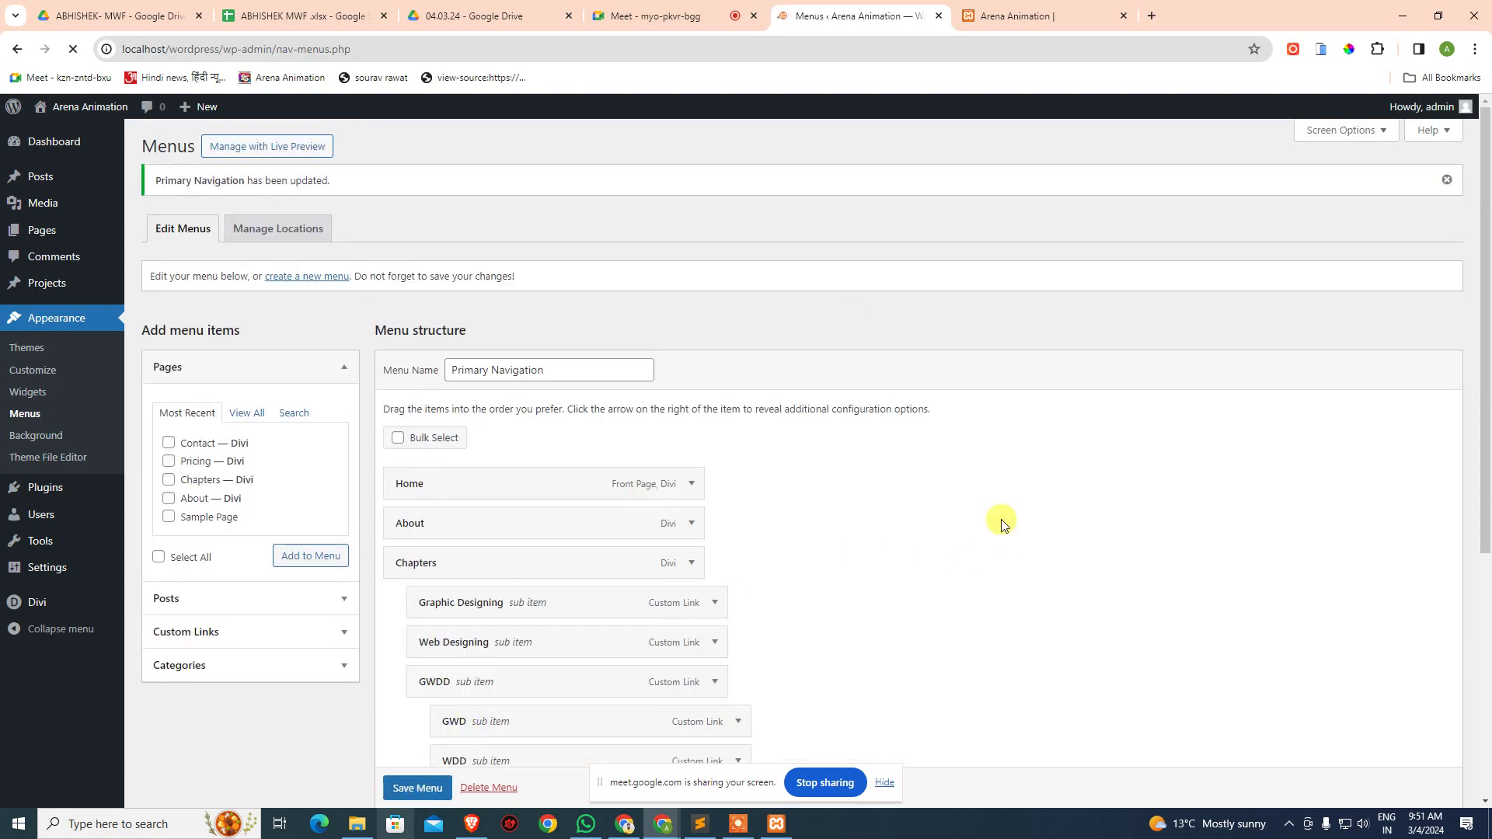
- Reload the site's homepage and view the Chapters dropdown with its GWDD submenu
left_click(1018, 9)
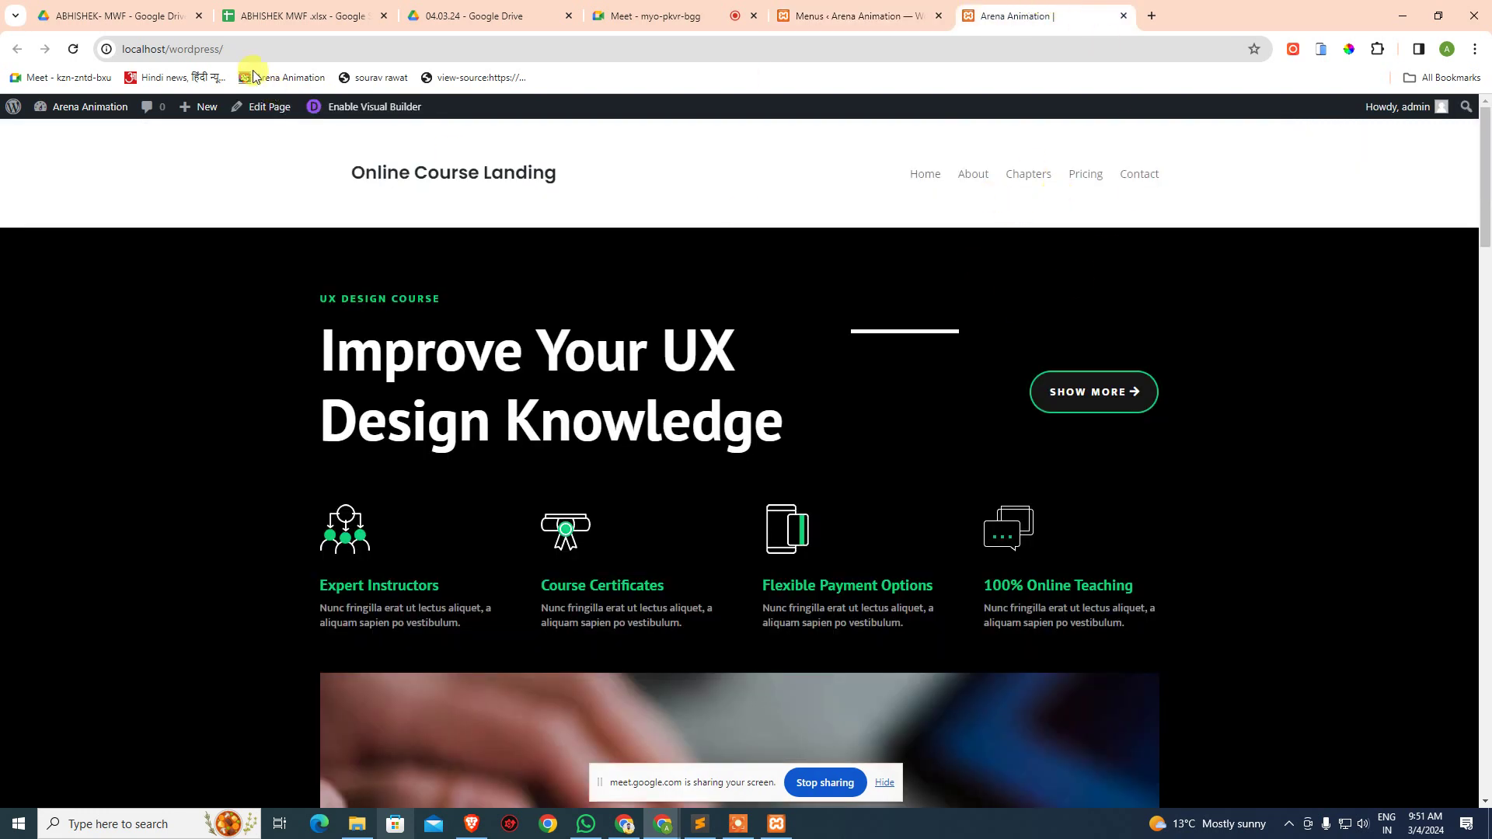
left_click(73, 49)
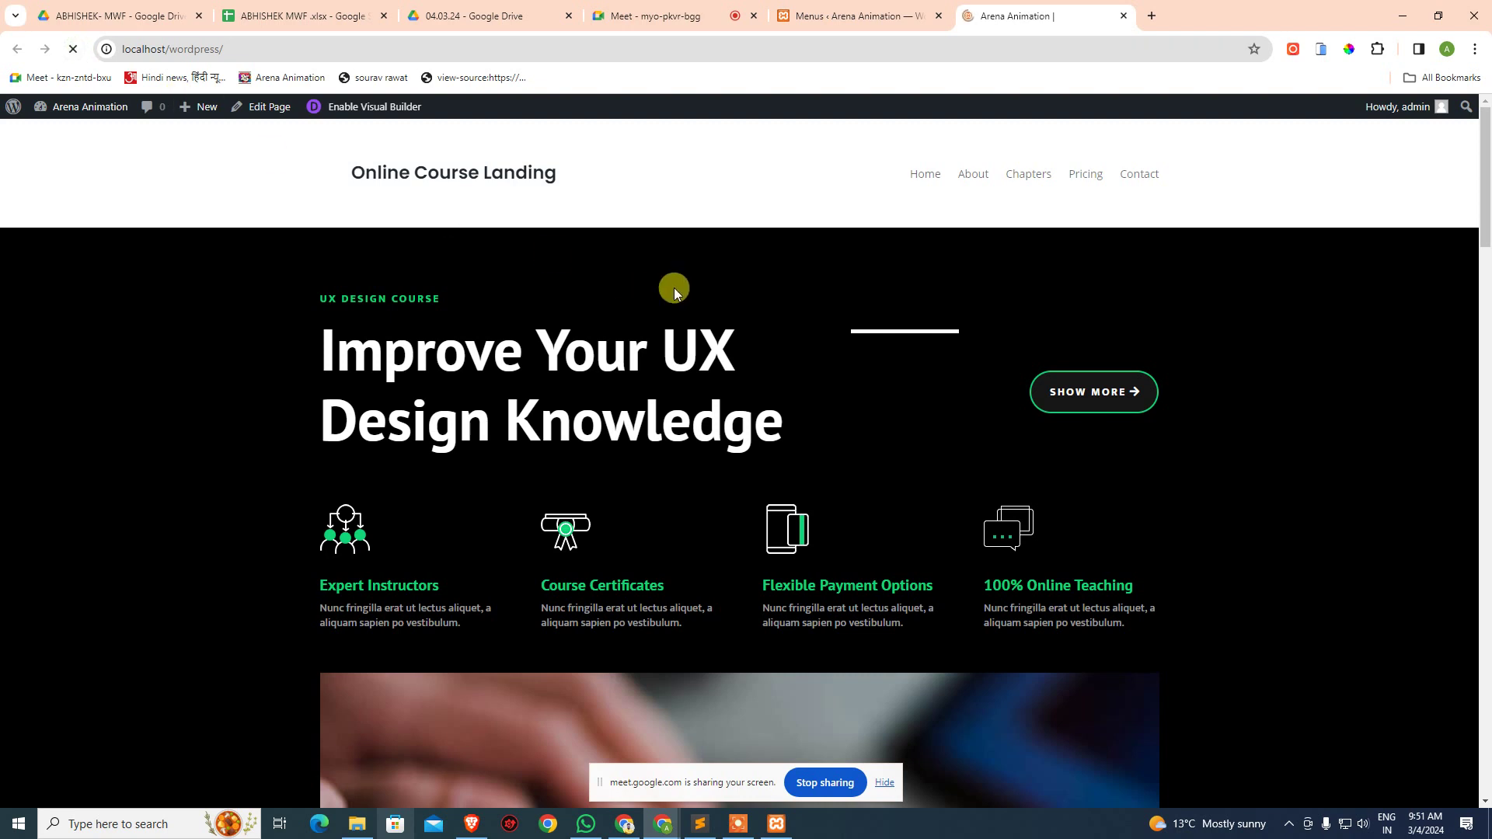
mouse_move(1042, 180)
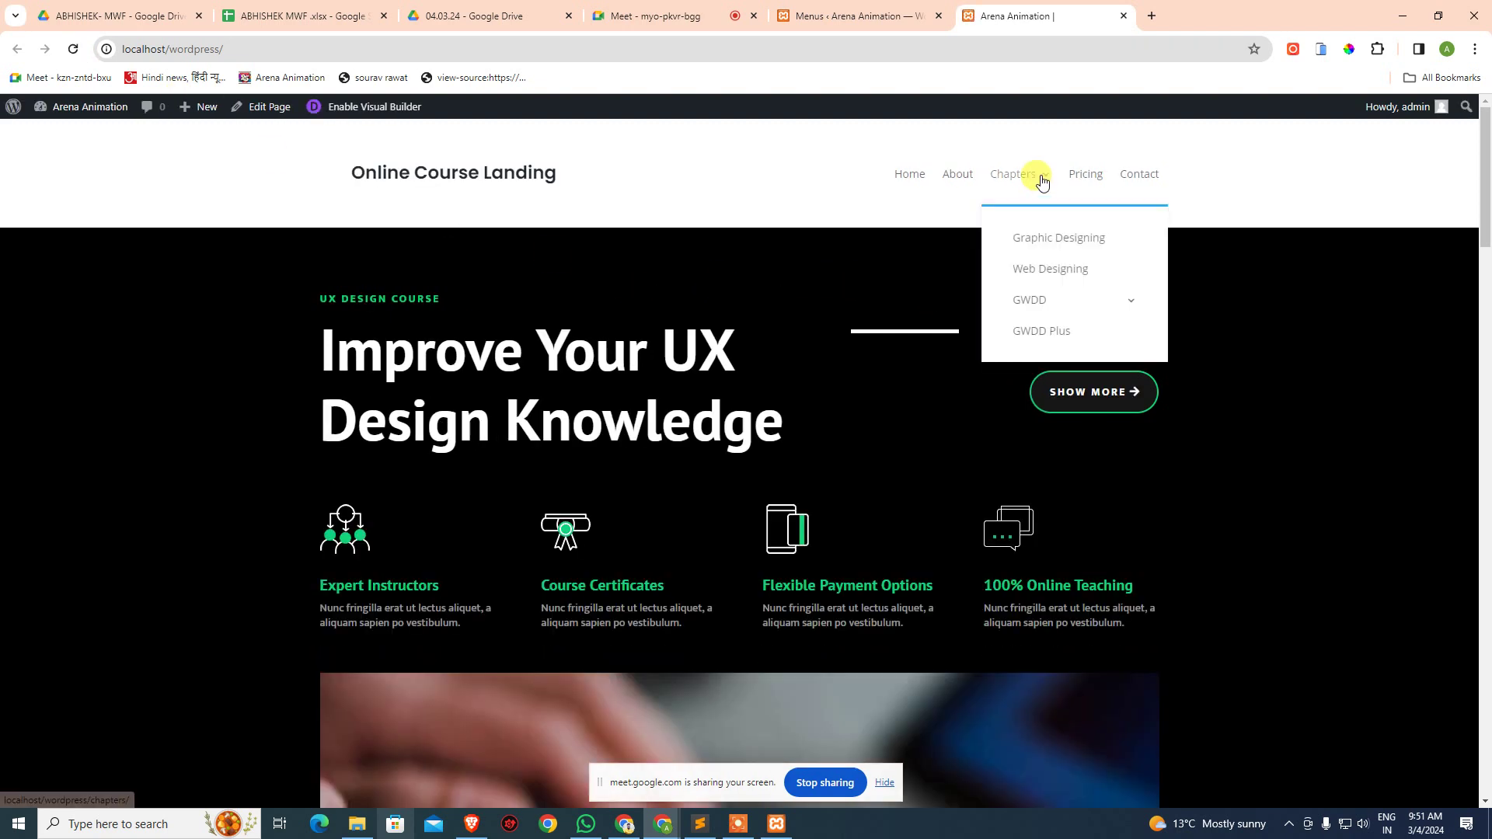
mouse_move(1042, 300)
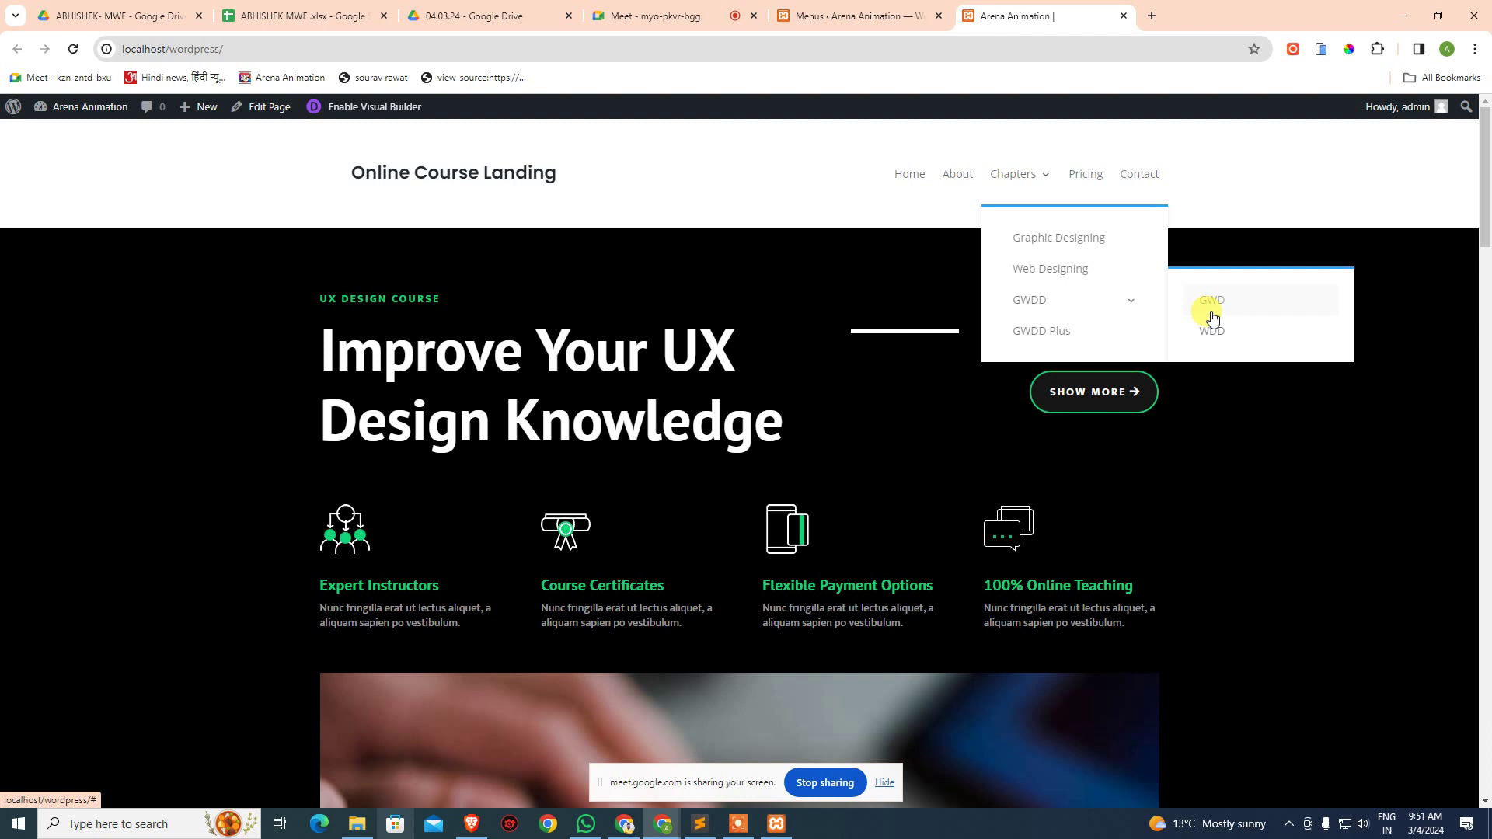
left_click(855, 15)
scroll(565, 606, "down", 4)
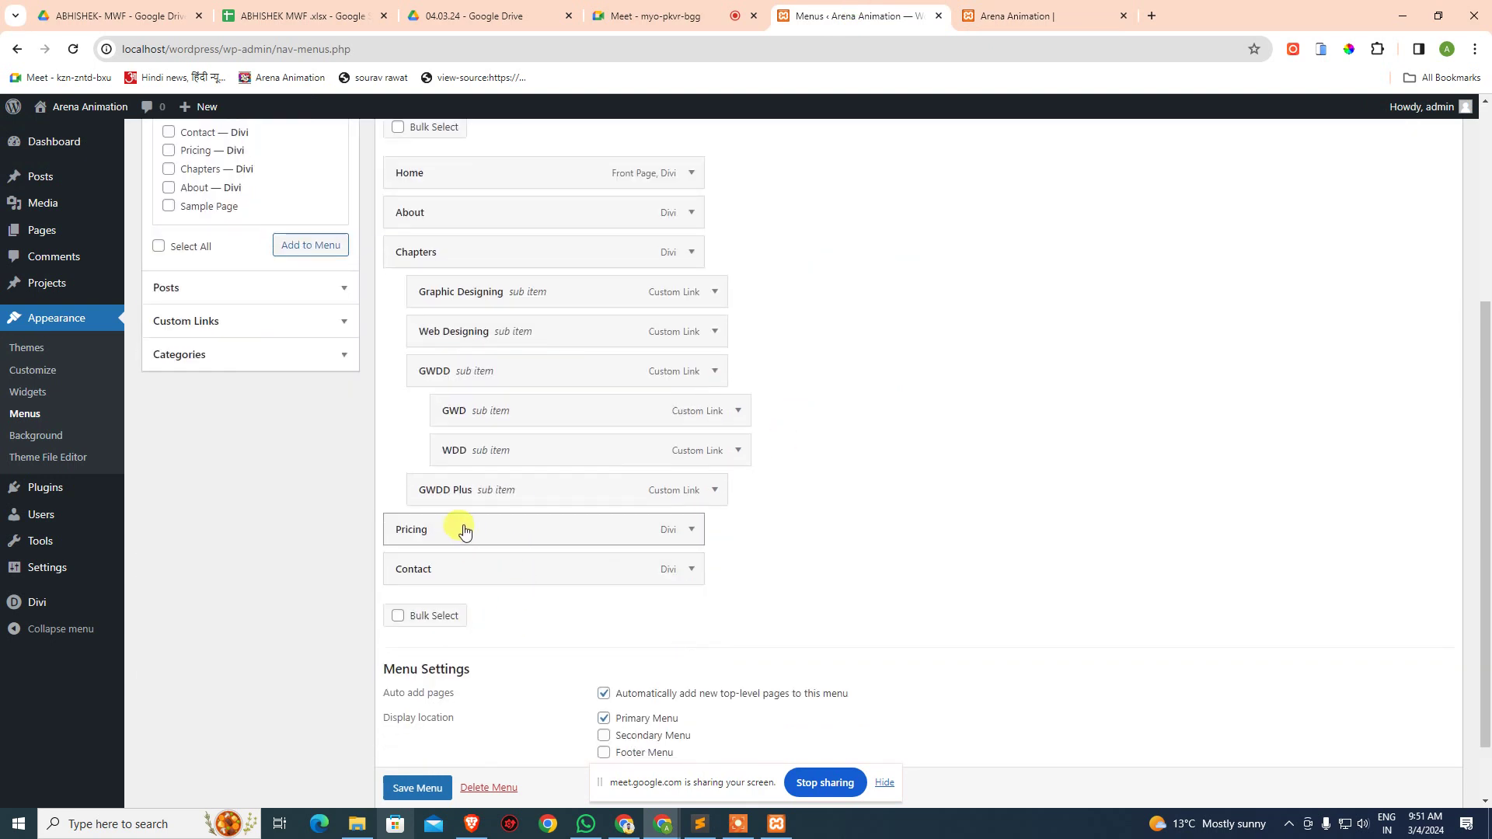
scroll(482, 272, "up", 1)
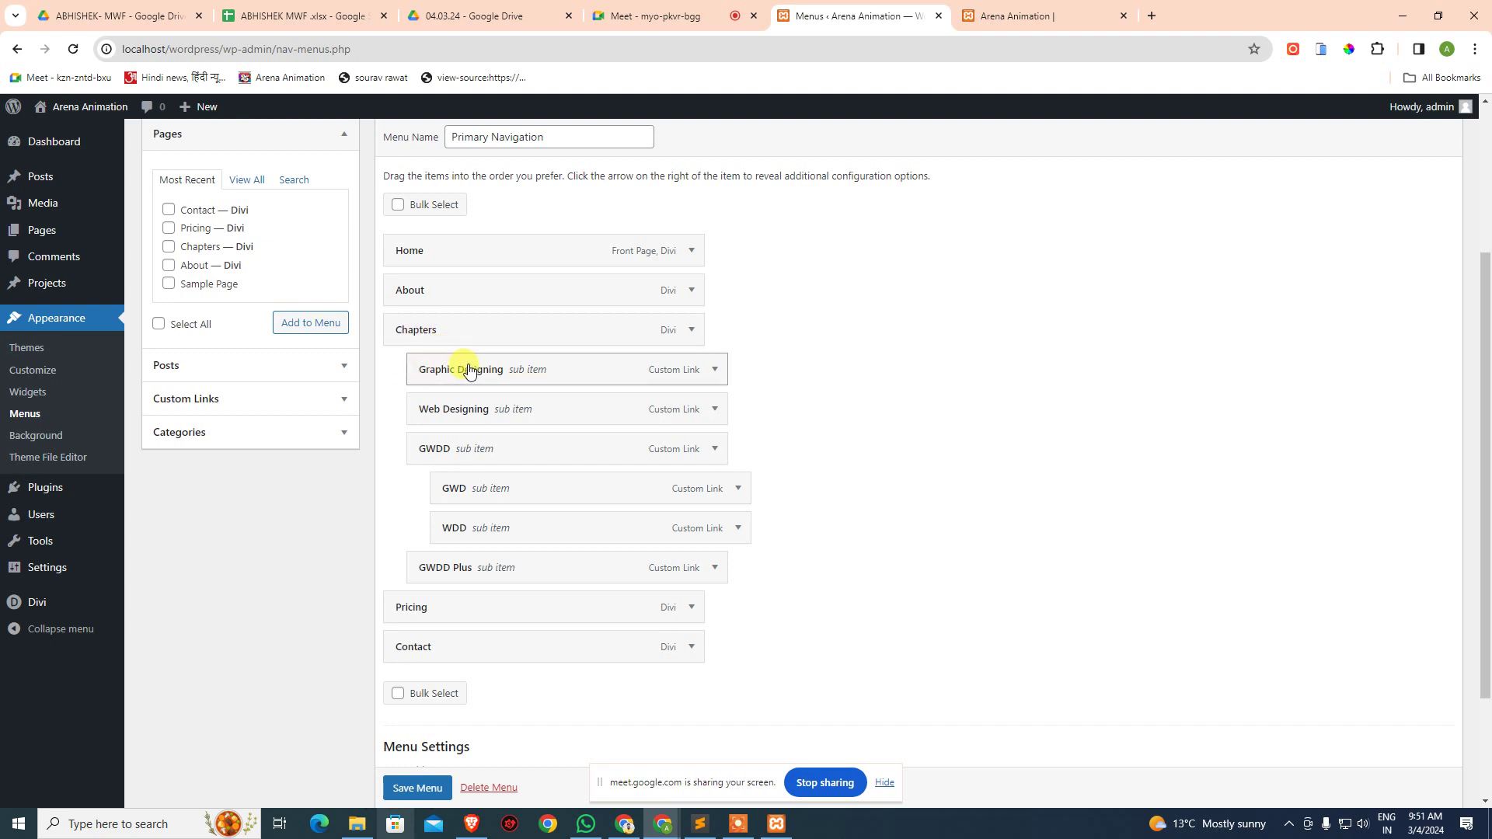
mouse_move(469, 376)
left_mouse_down()
mouse_move(394, 366)
mouse_move(404, 516)
mouse_move(389, 561)
mouse_move(429, 561)
mouse_move(450, 368)
left_mouse_up()
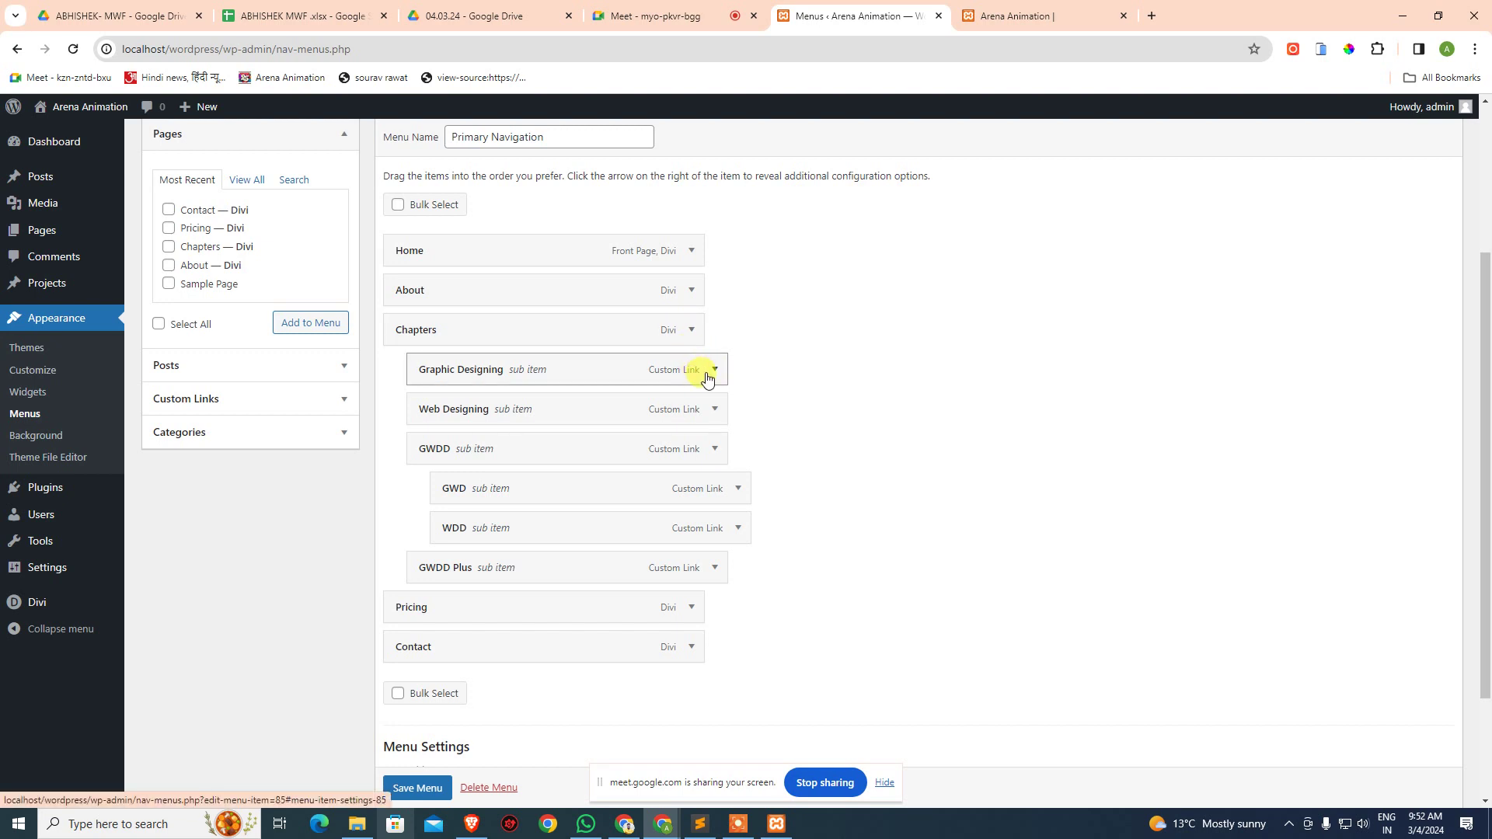
scroll(999, 380, "up", 3)
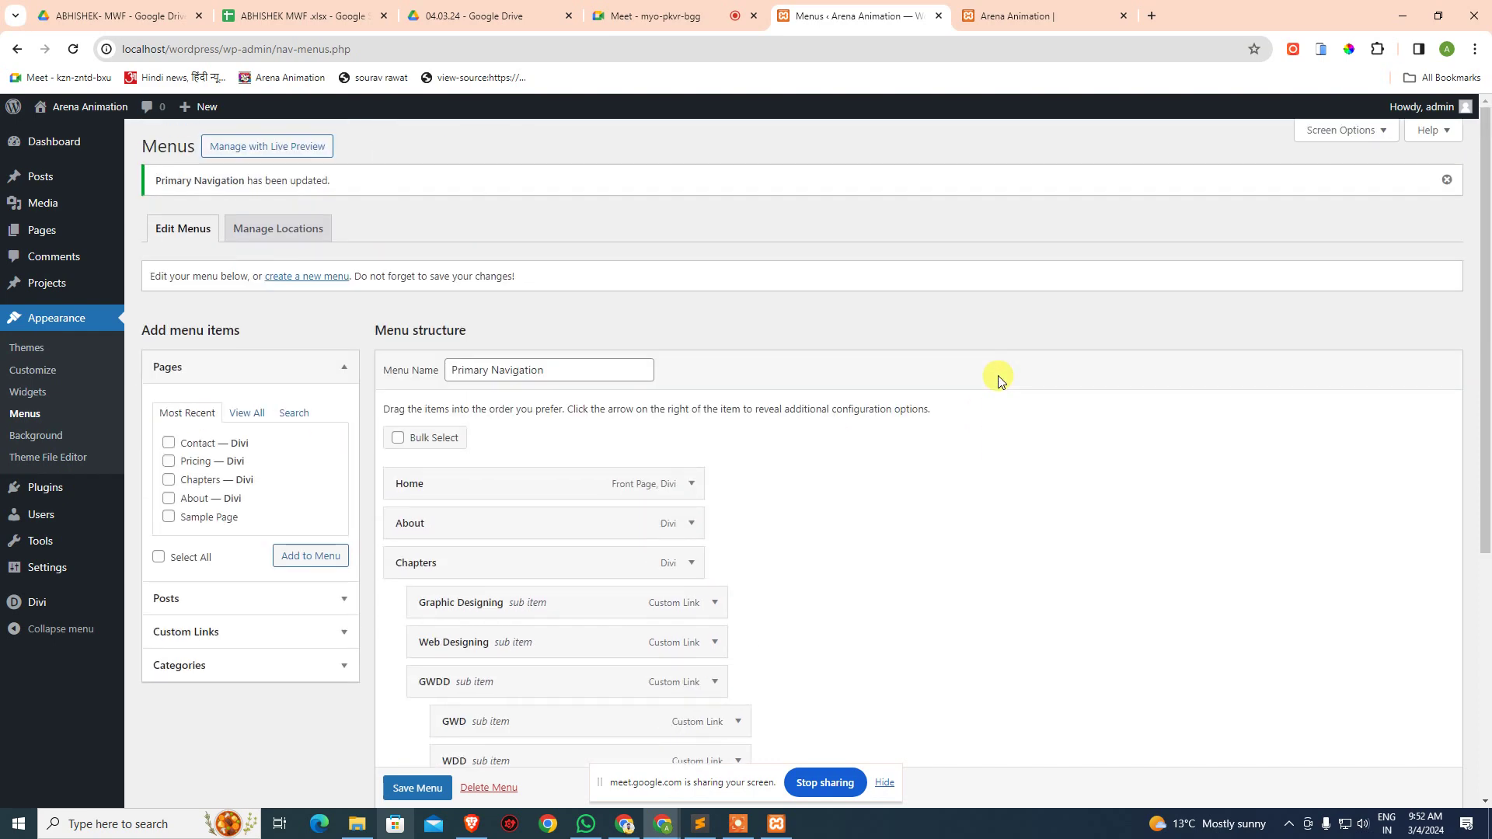
left_click(1038, 17)
left_click(893, 11)
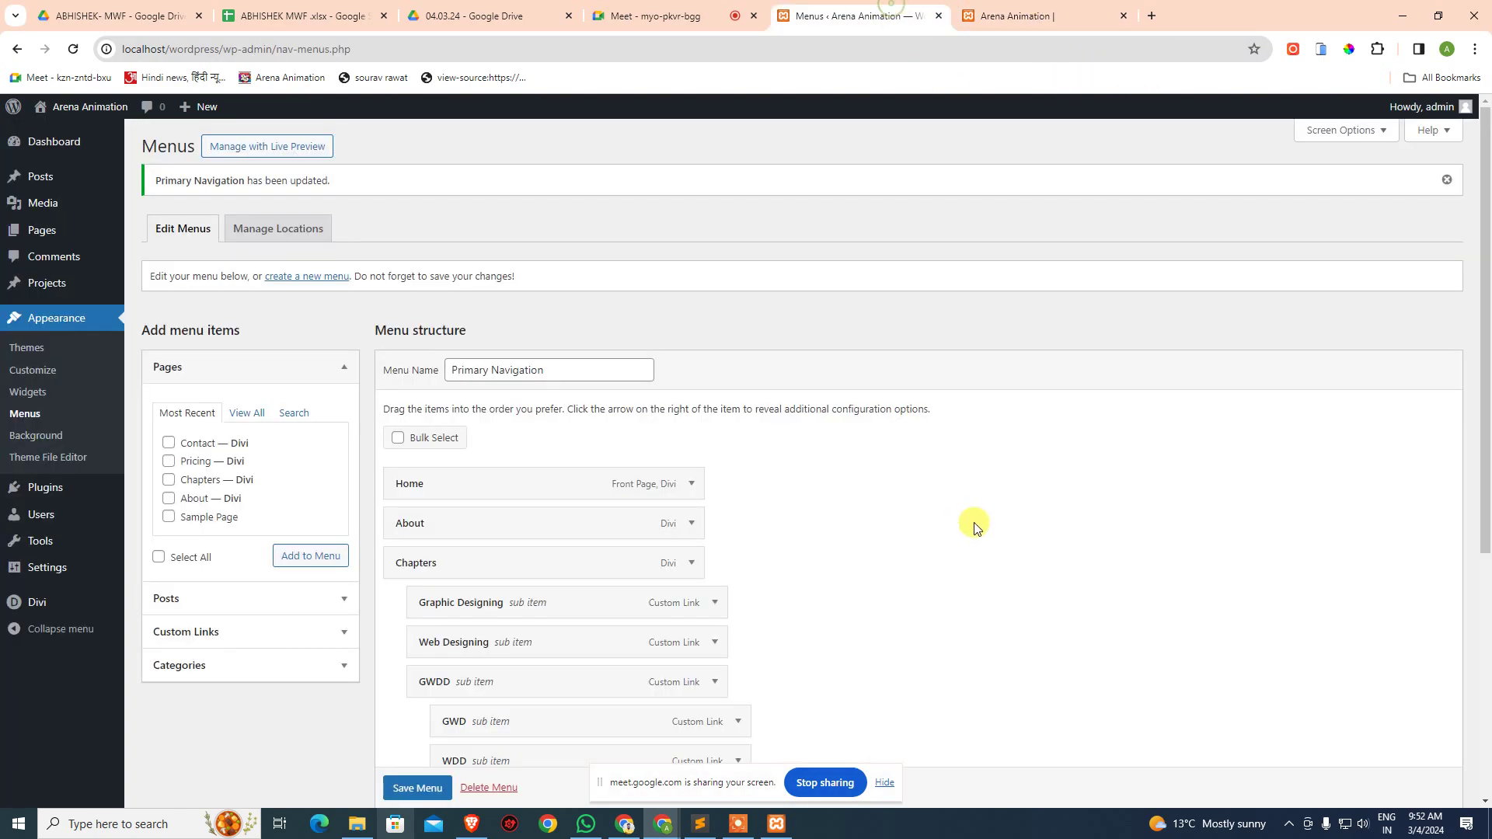
- Expand the Home menu item and turn on the Title Attribute advanced menu property
scroll(699, 365, "down", 2)
left_click(690, 330)
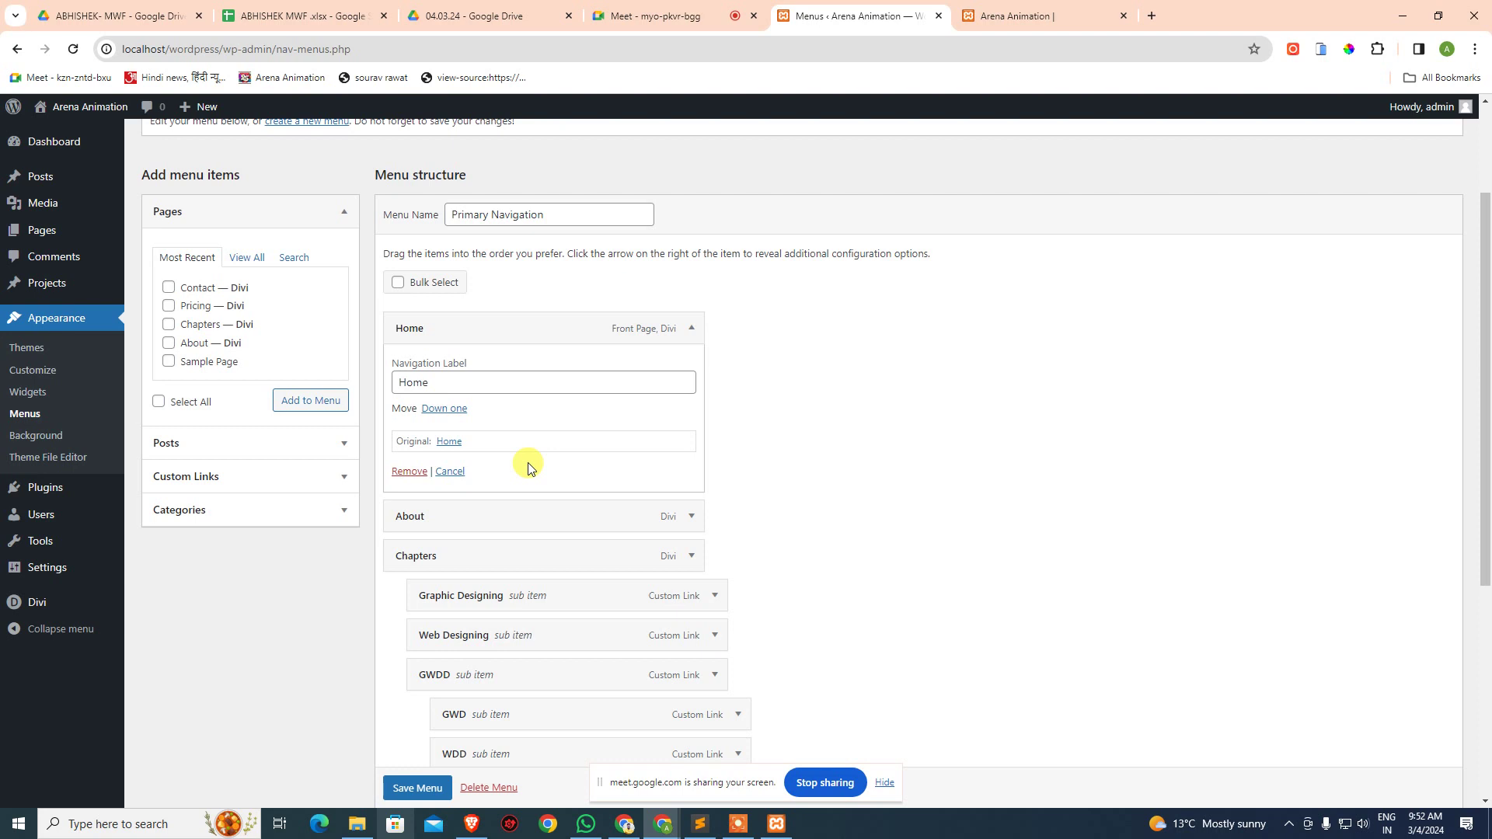
scroll(575, 451, "up", 2)
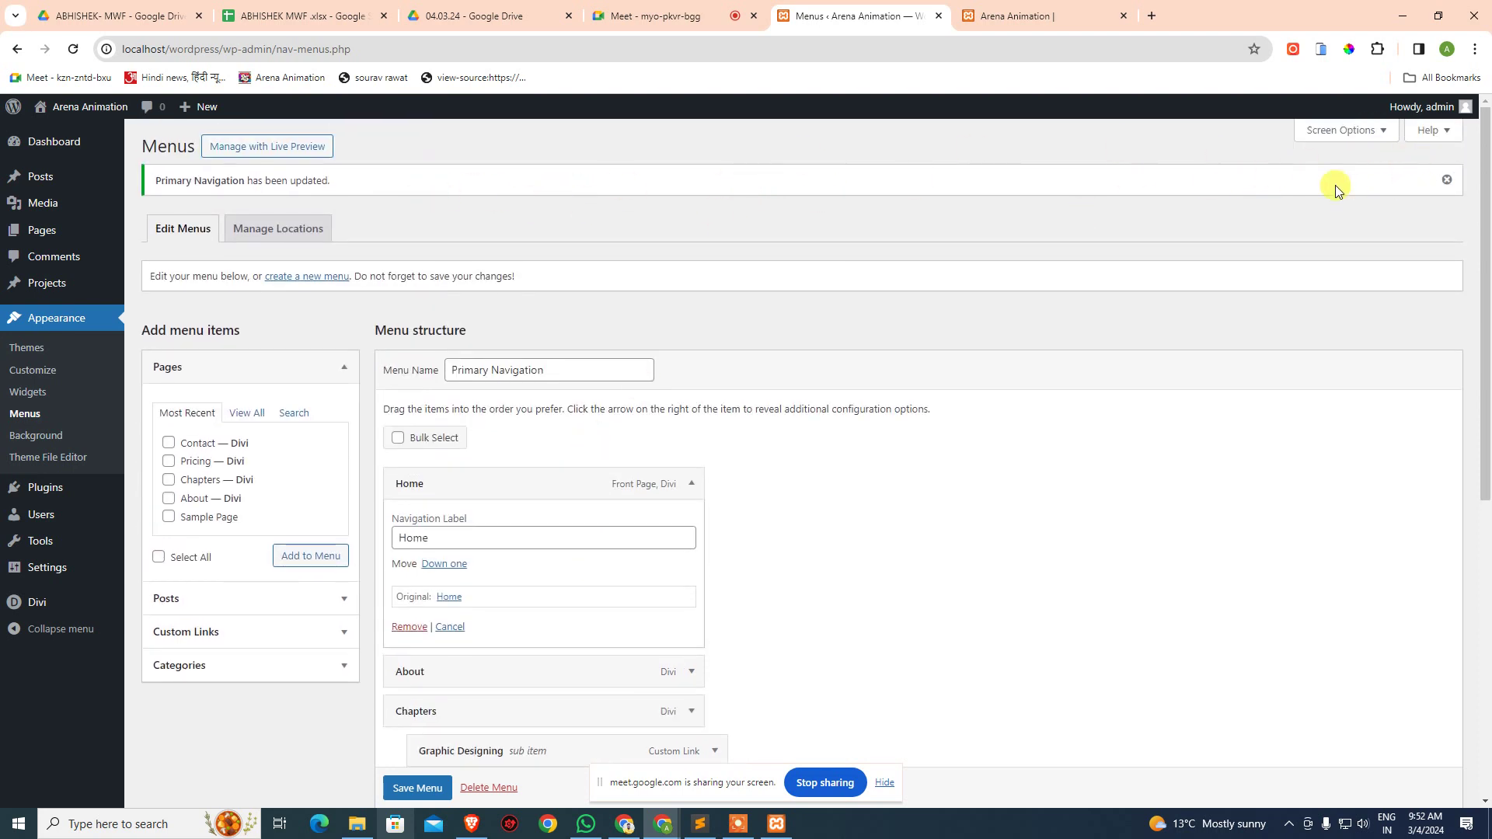
left_click(1384, 136)
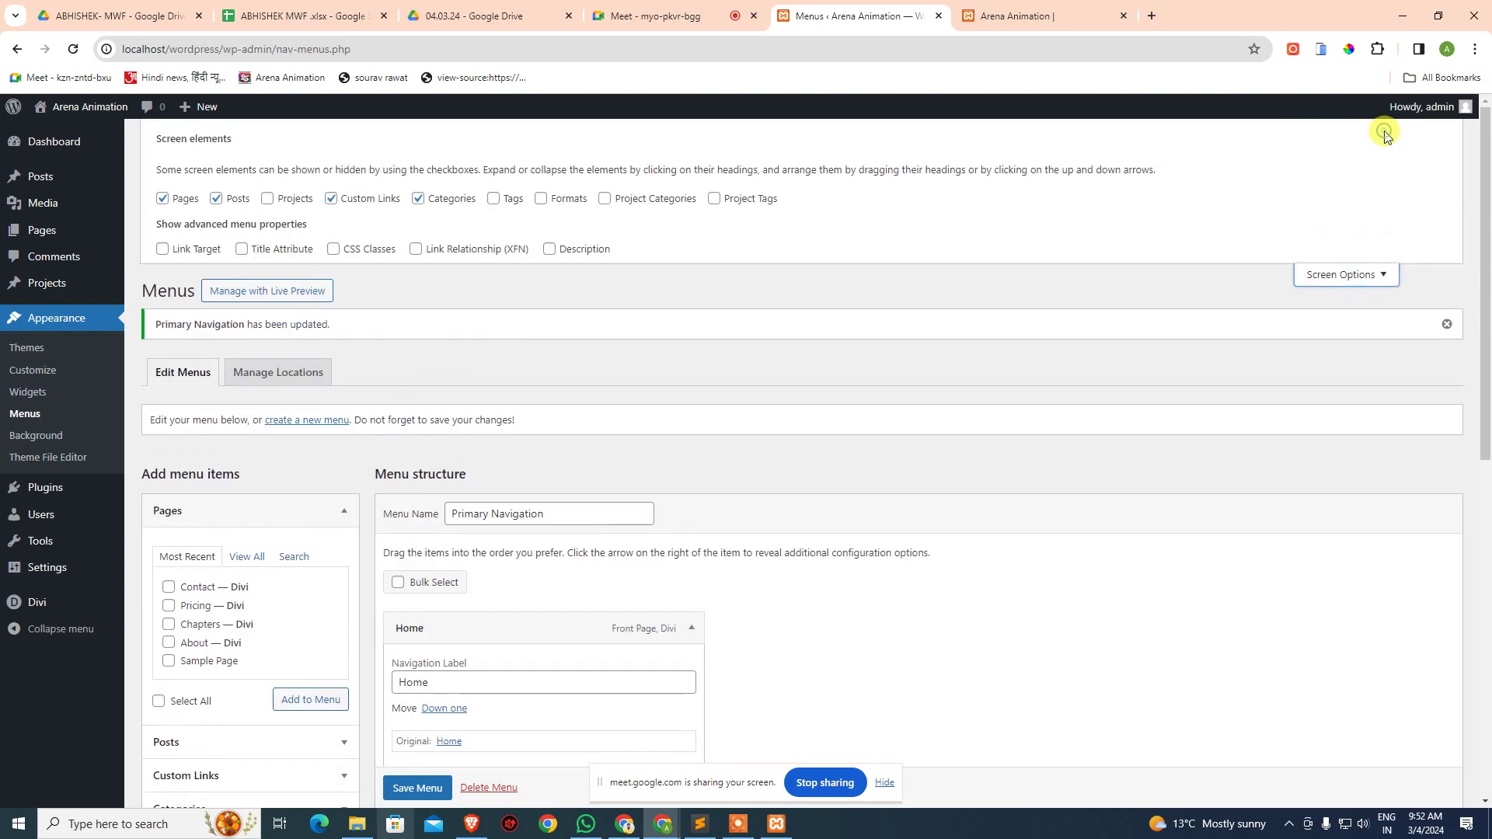
left_click(282, 252)
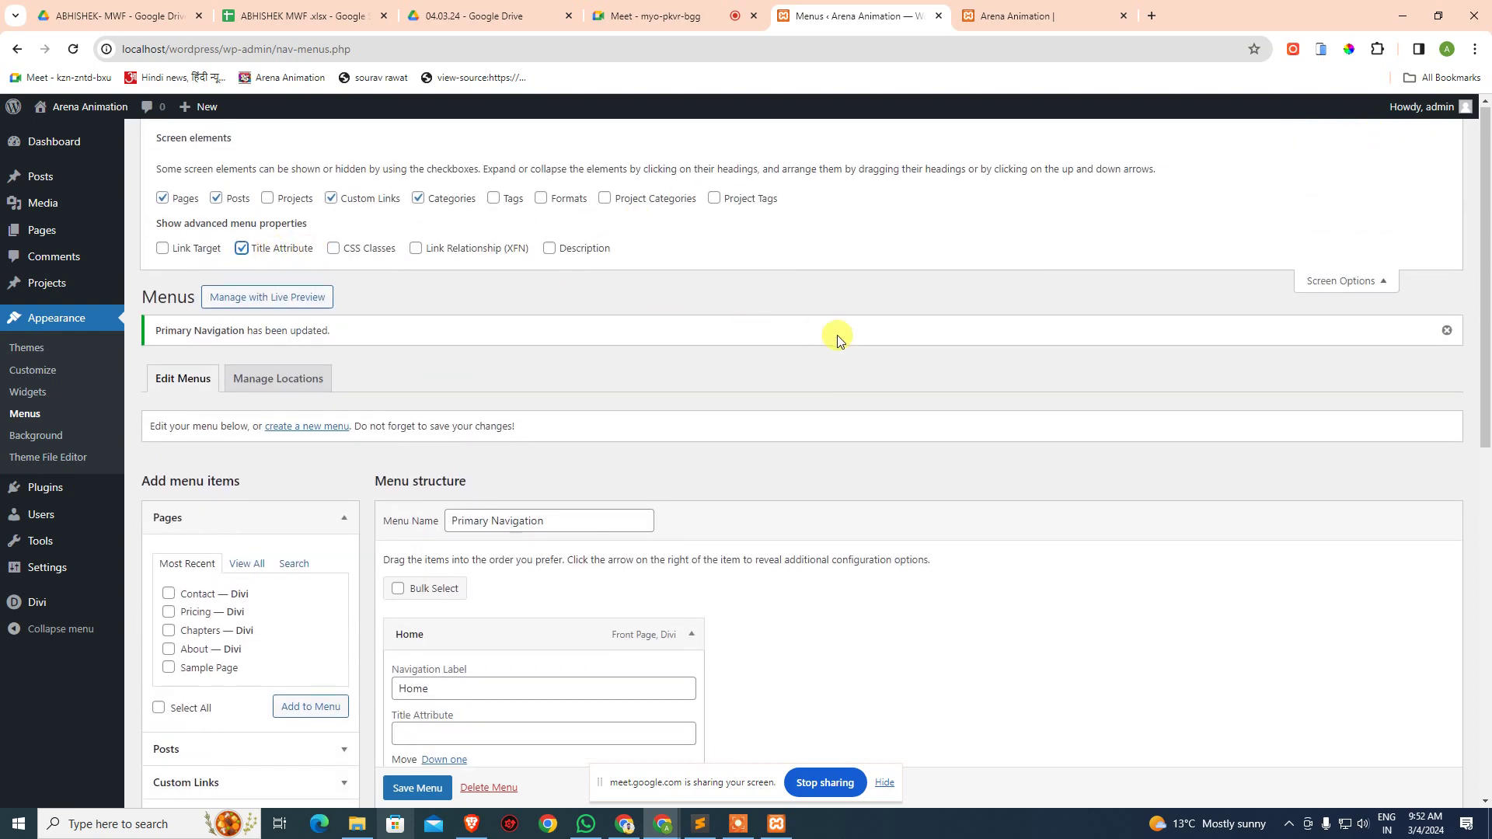
- Expand the About menu item and check the empty title attribute fields of Home and About
scroll(837, 334, "down", 5)
left_click(417, 351)
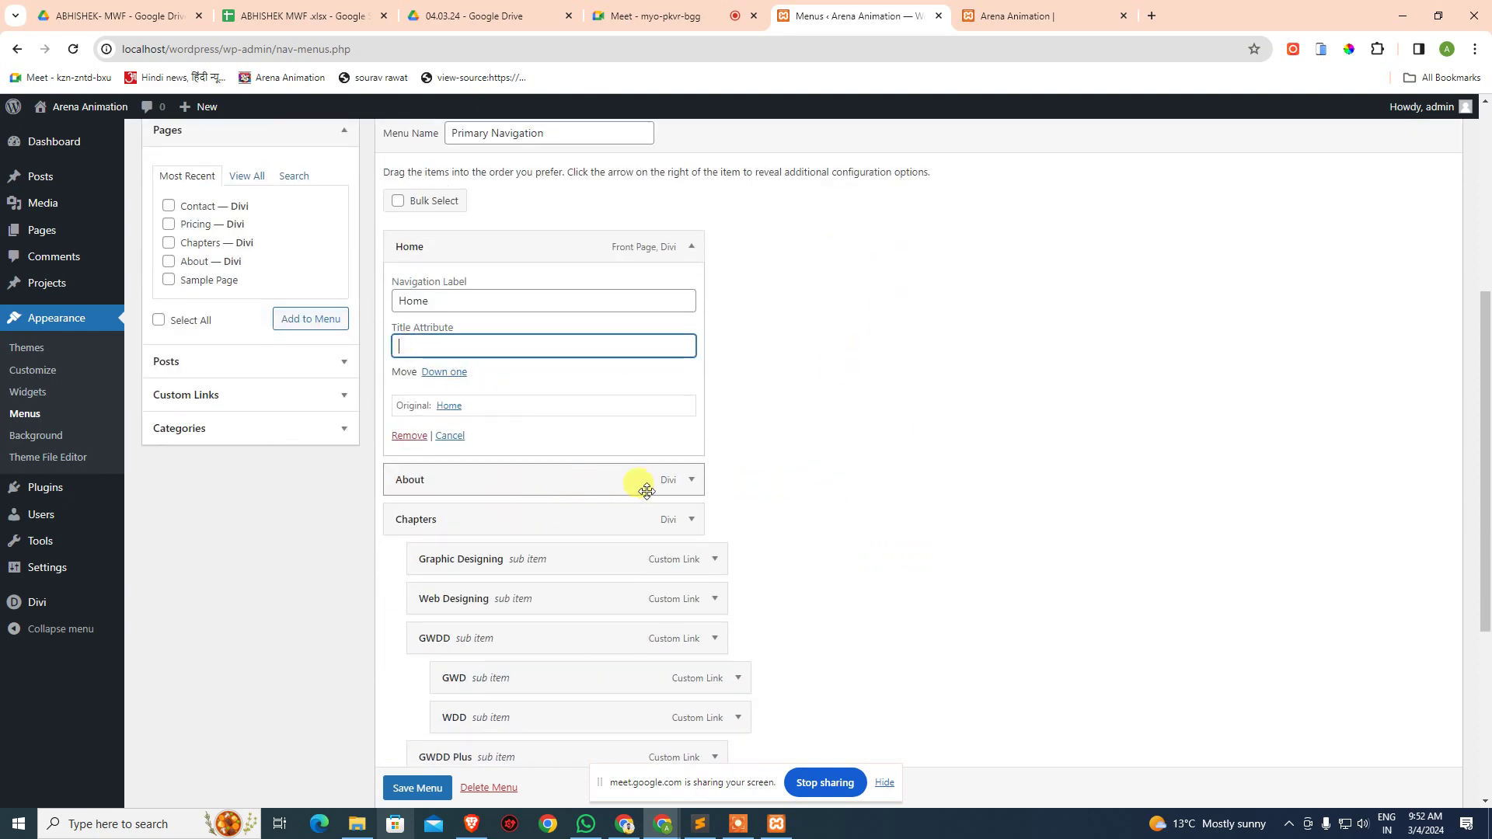
left_click(692, 482)
left_click(526, 579)
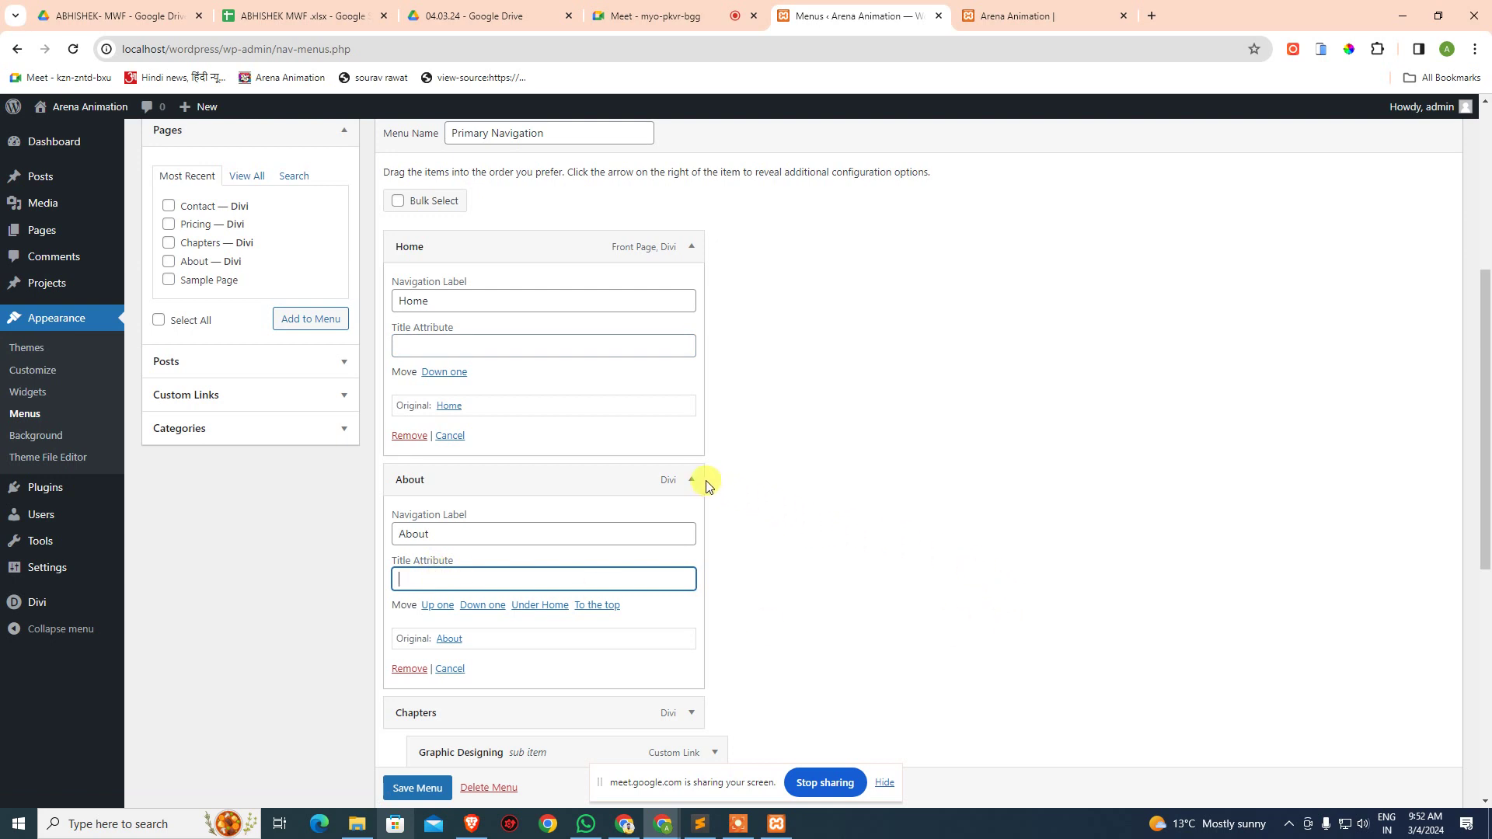
- Turn off the Title Attribute menu property, and switch the Link Target property on and off again
scroll(772, 305, "up", 5)
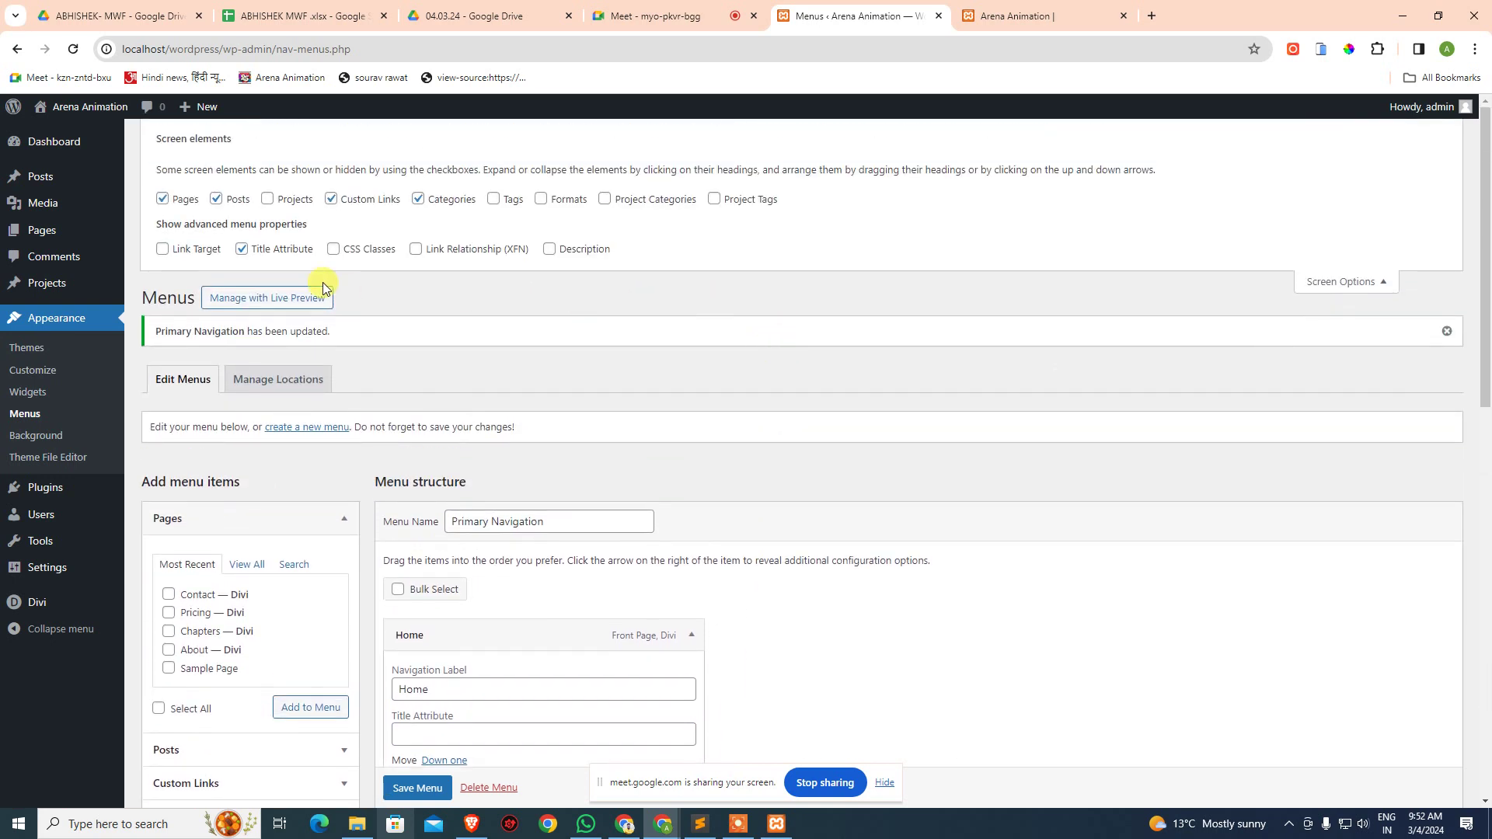
scroll(531, 589, "down", 1)
scroll(482, 579, "down", 1)
scroll(383, 492, "up", 1)
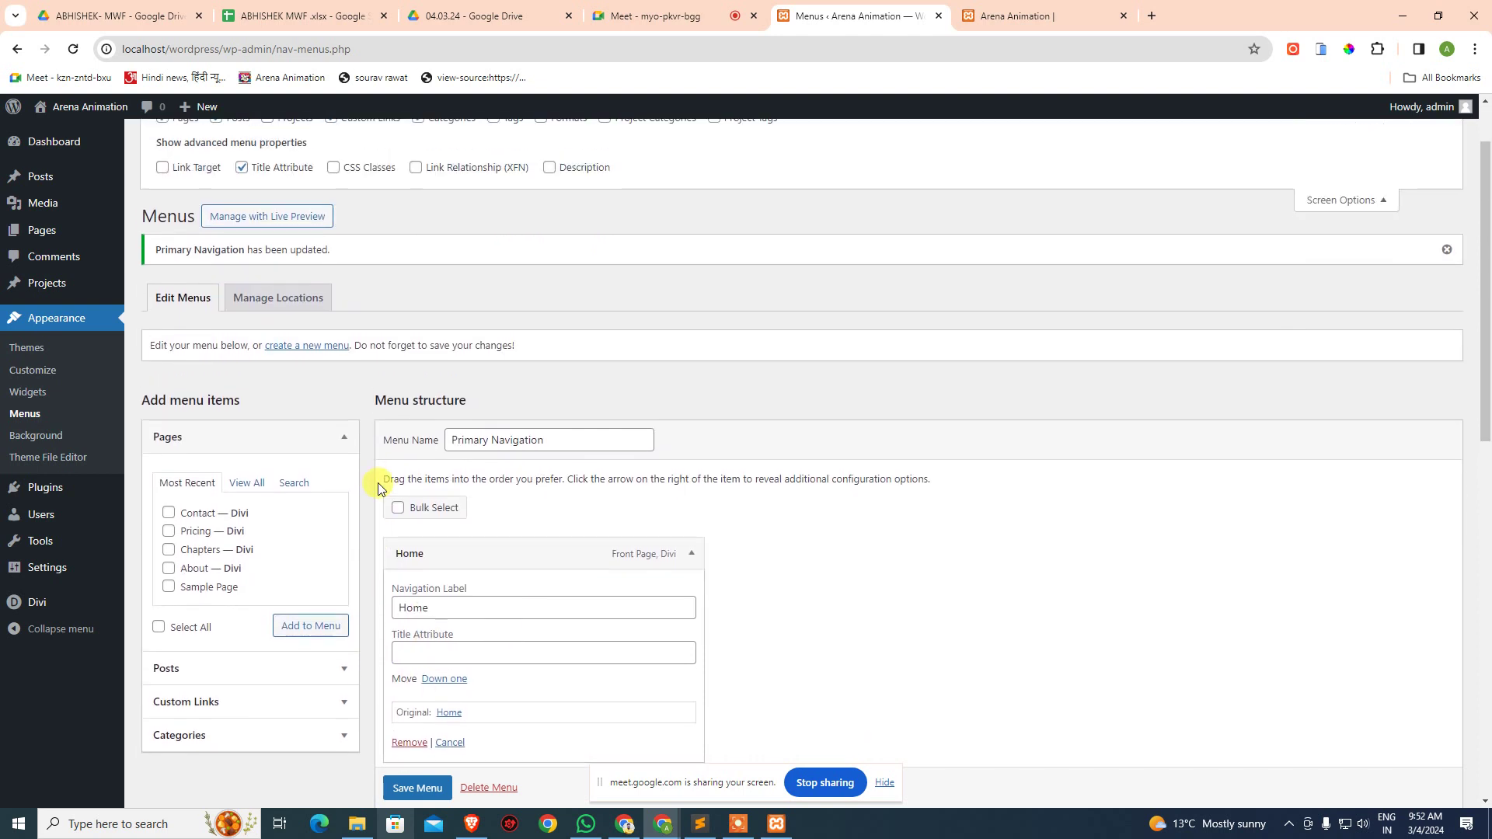
left_click(285, 178)
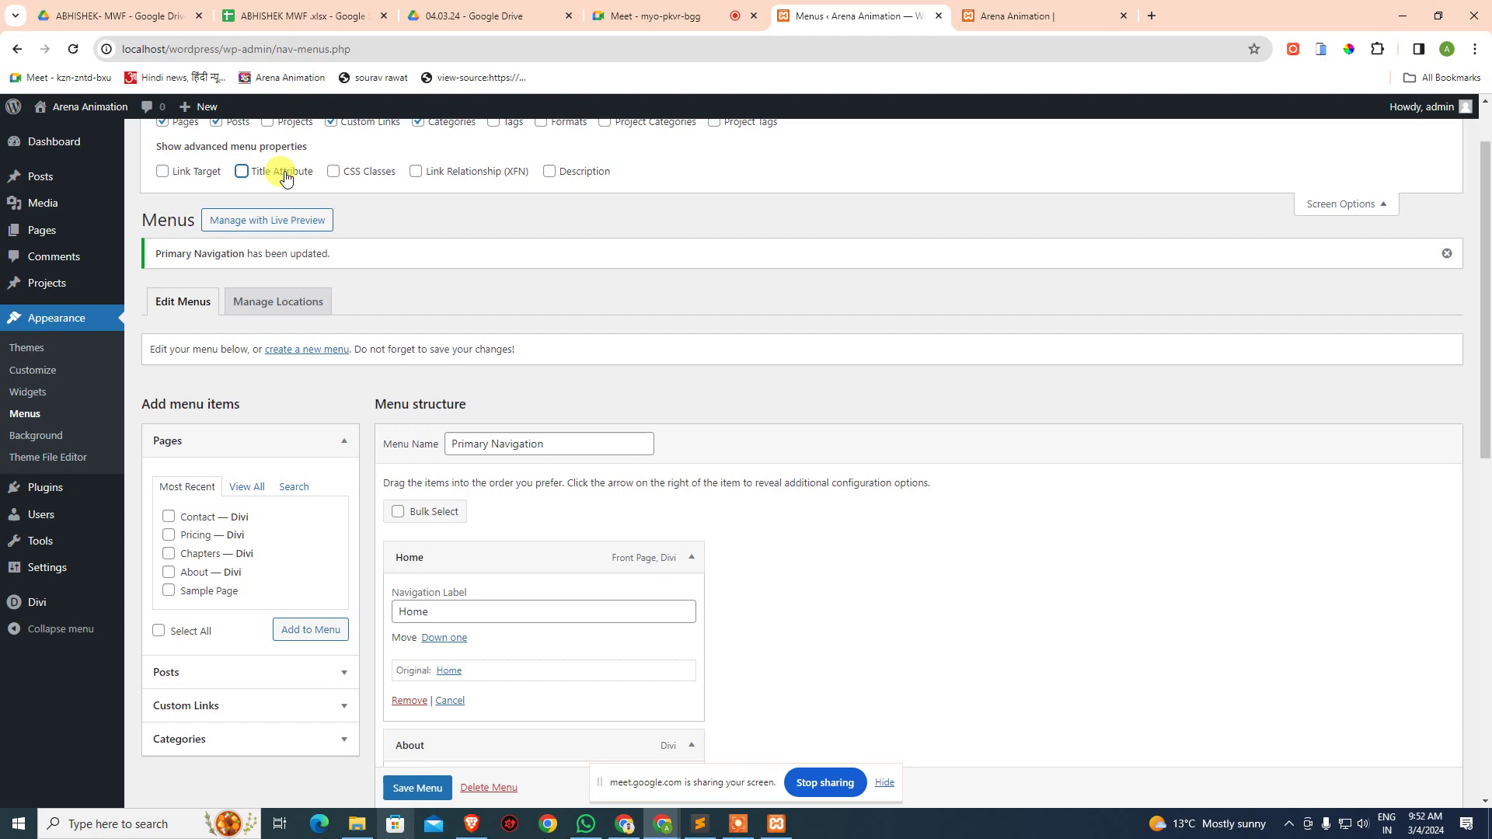
left_click(179, 175)
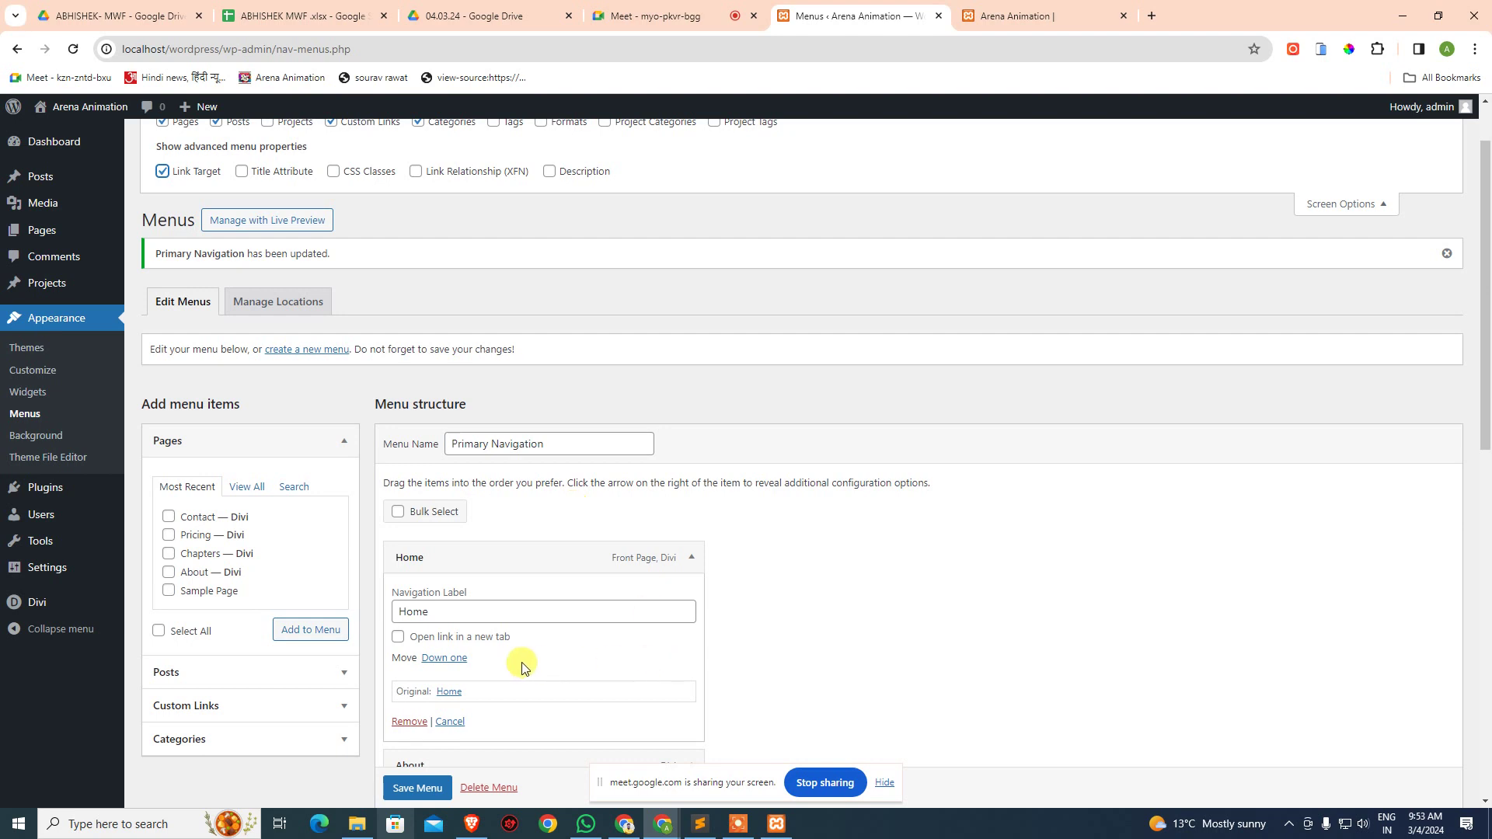
left_click(166, 174)
- Collapse the Home and About menu items and hide the screen options
left_click(702, 556)
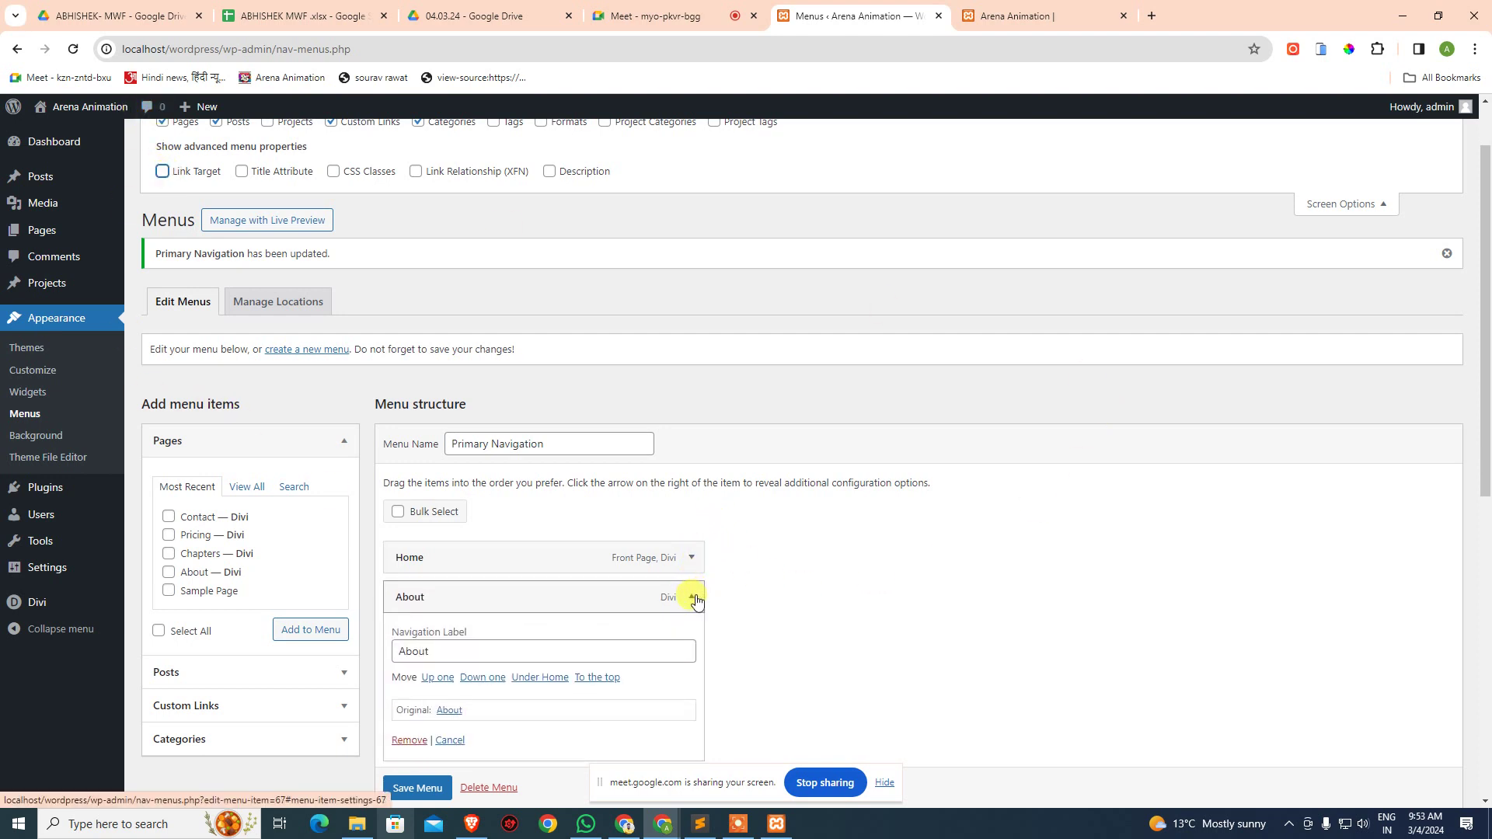
left_click(694, 598)
scroll(709, 618, "down", 3)
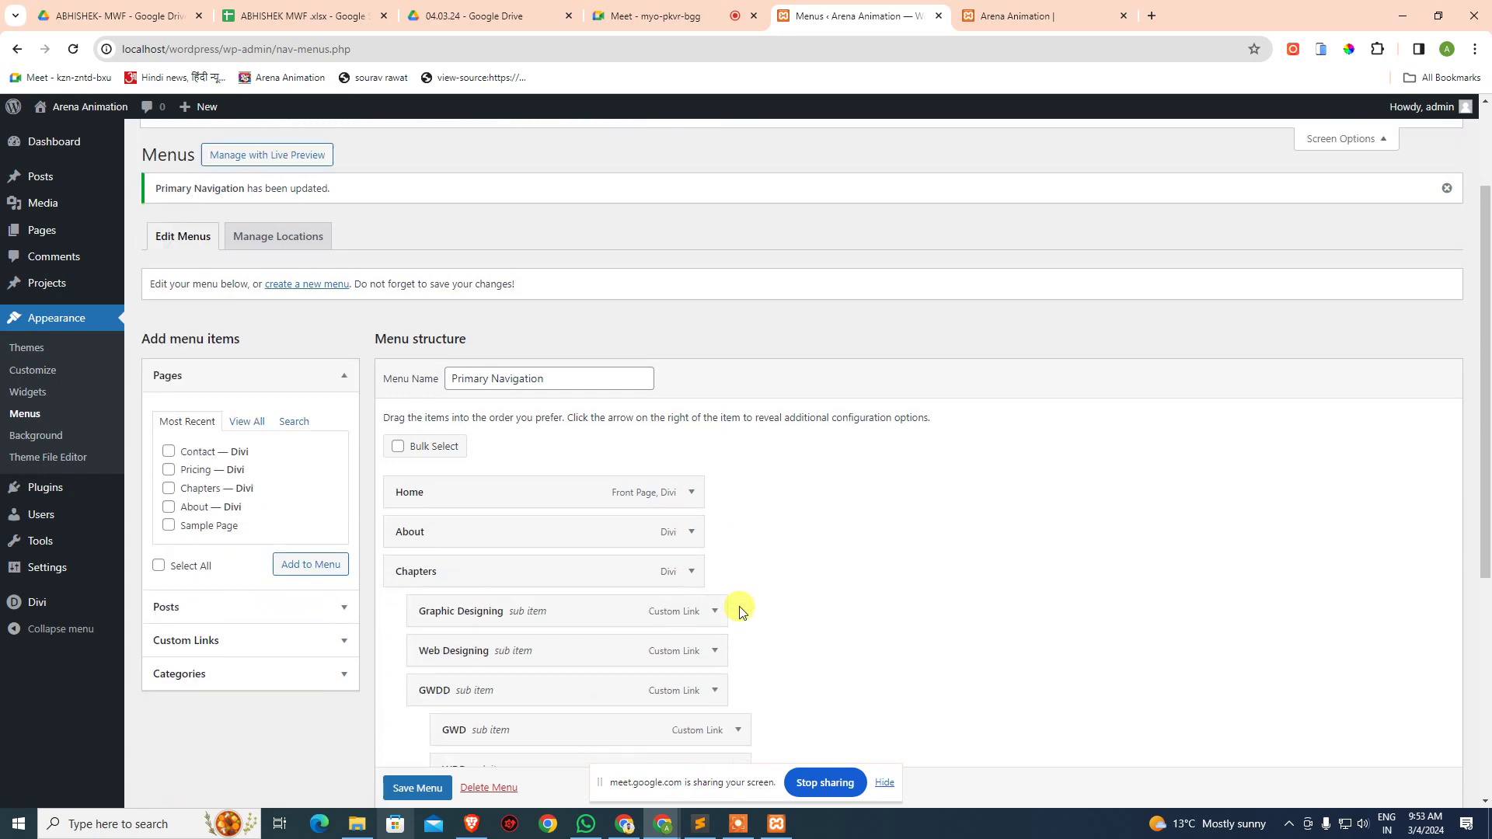
scroll(375, 489, "up", 3)
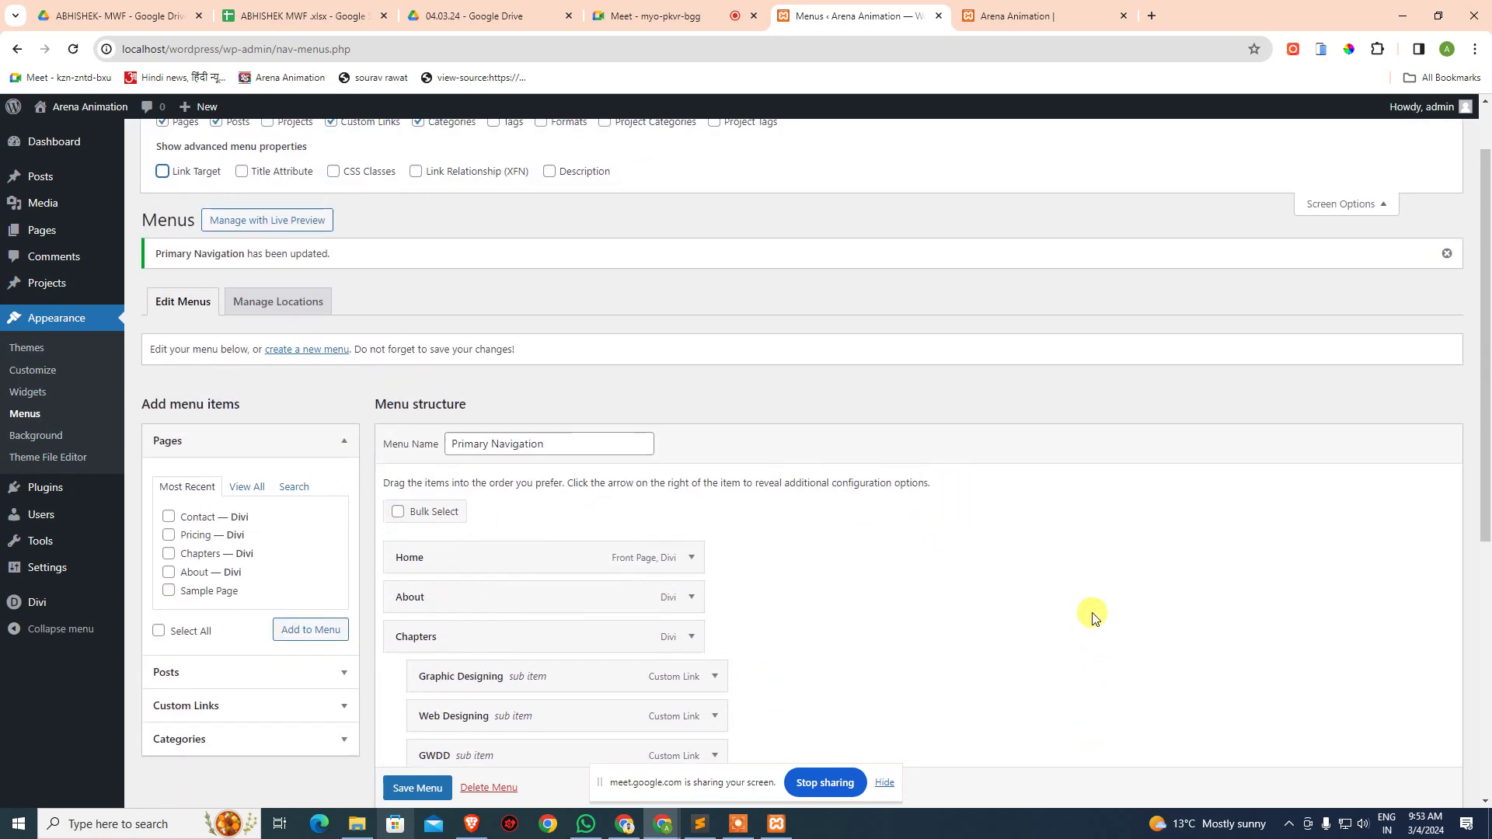
scroll(1088, 618, "down", 2)
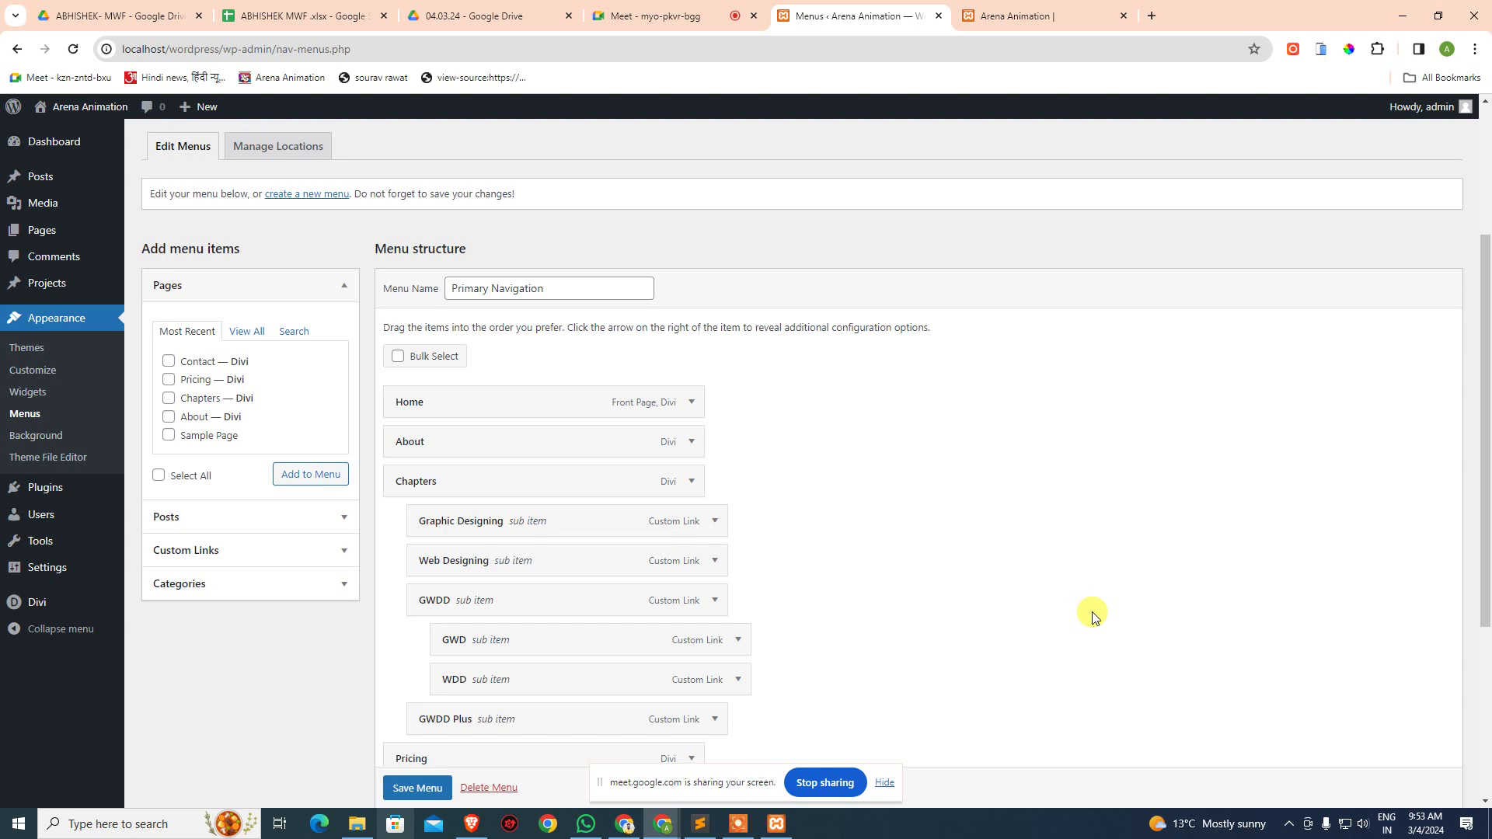
scroll(1091, 618, "down", 1)
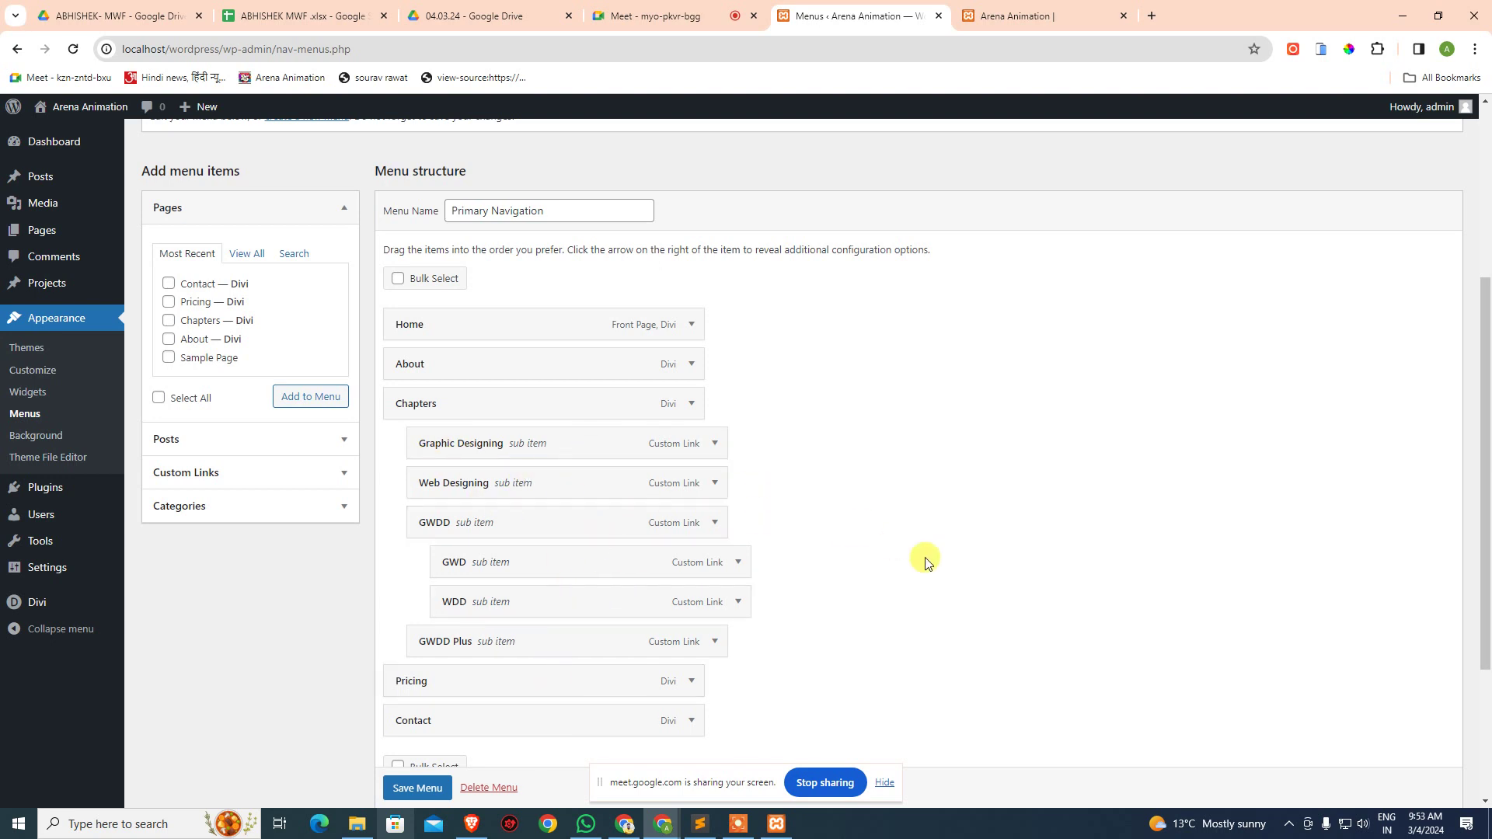
scroll(892, 542, "up", 4)
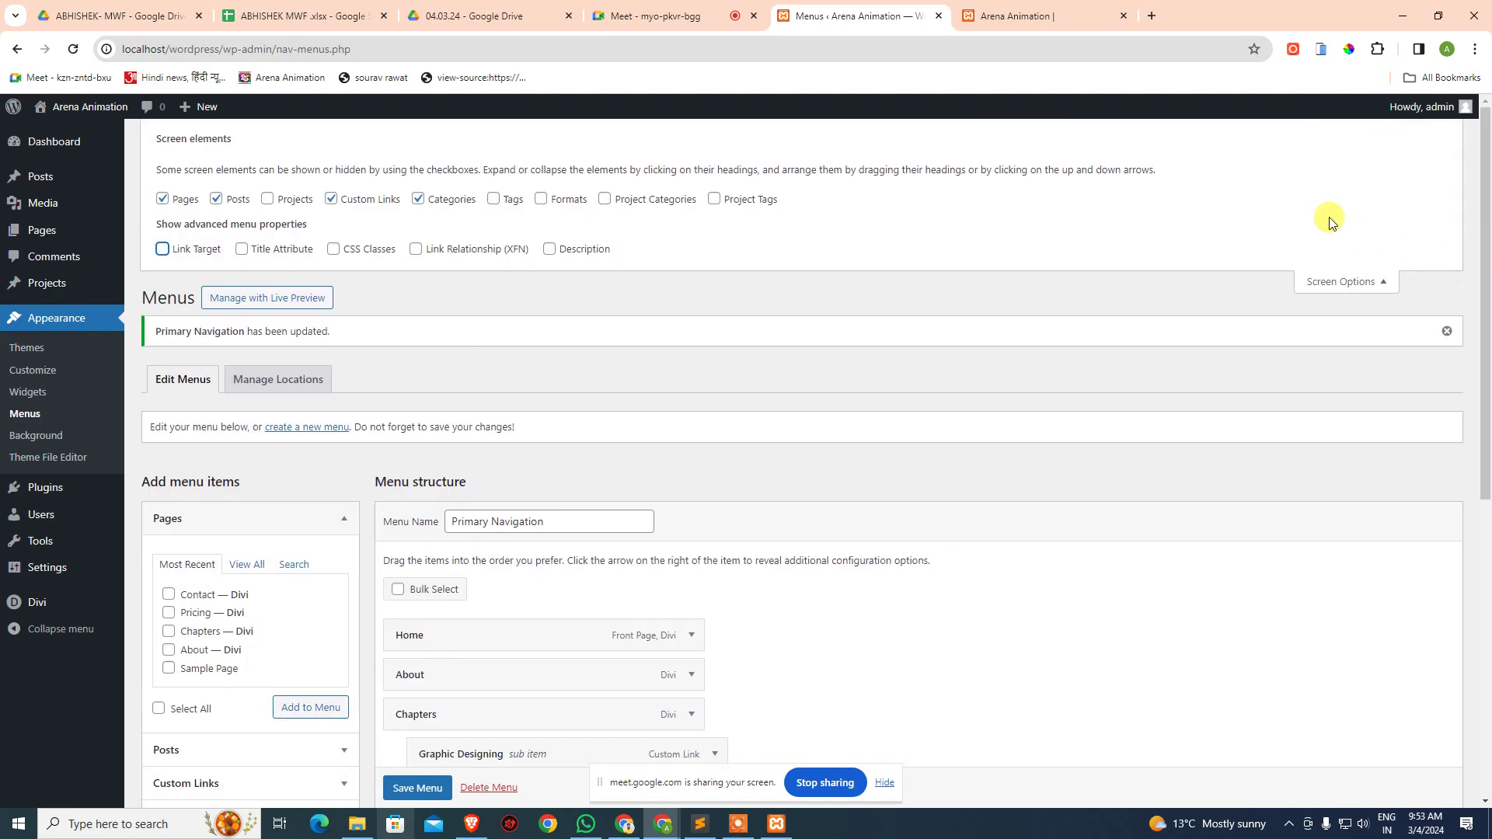
left_click(1387, 280)
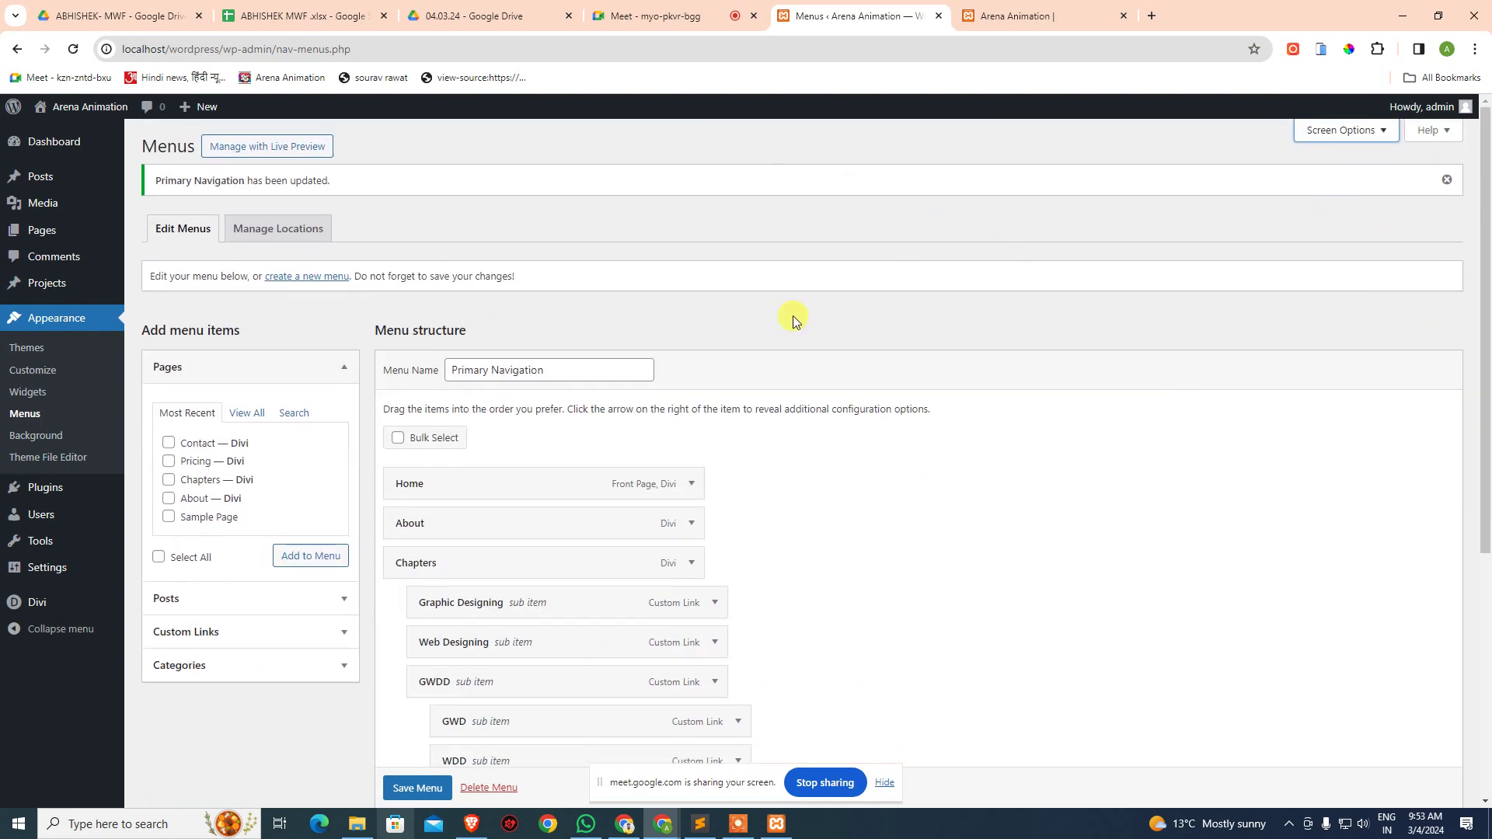
- Save the Primary Navigation menu and reload the site's homepage
left_click(408, 787)
left_click(1088, 15)
key("F5")
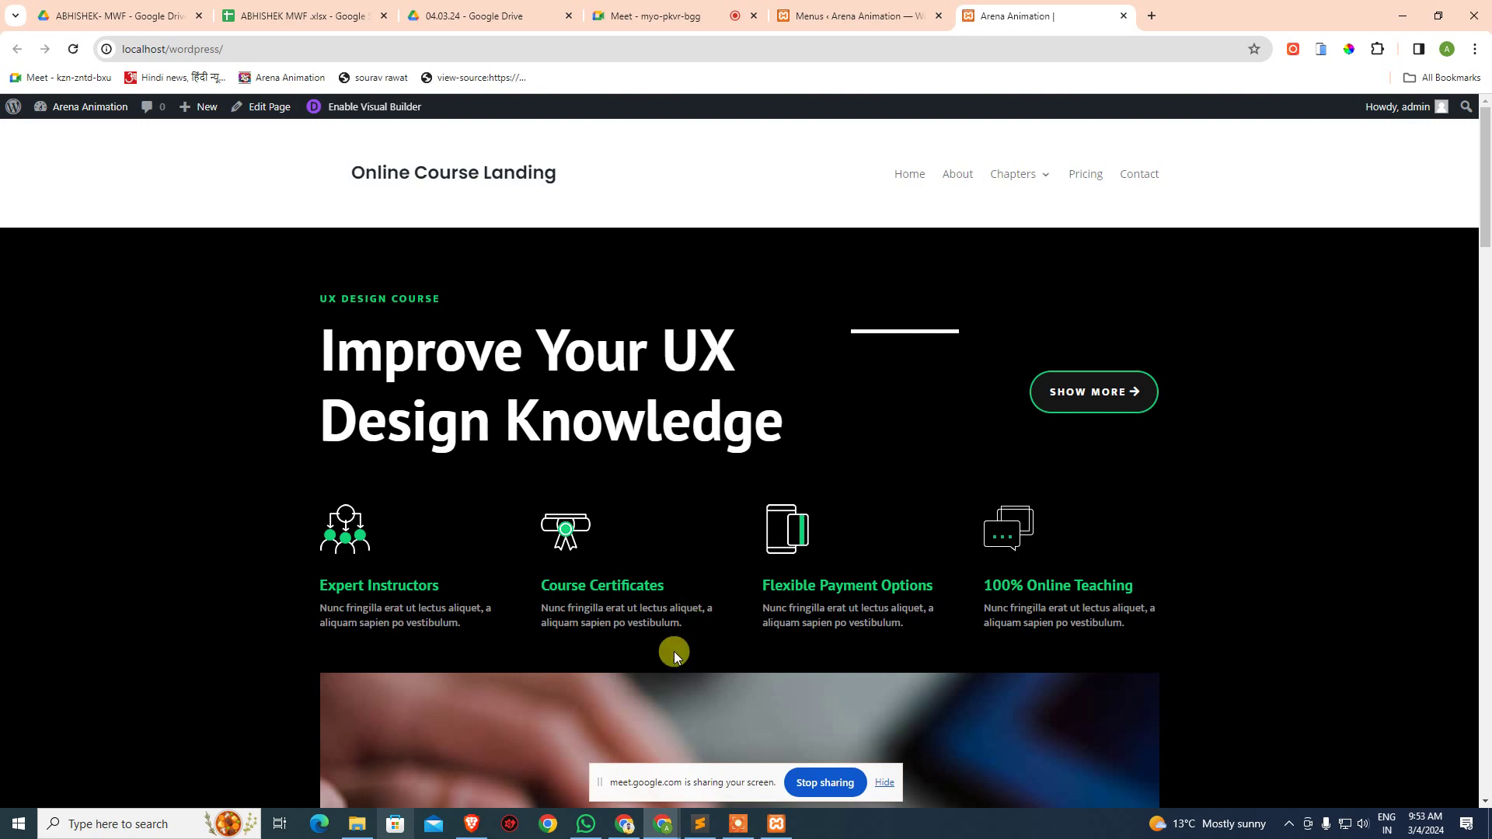
- Look through the homepage's sections down to the testimonials and return to the menu editor
scroll(747, 487, "down", 5)
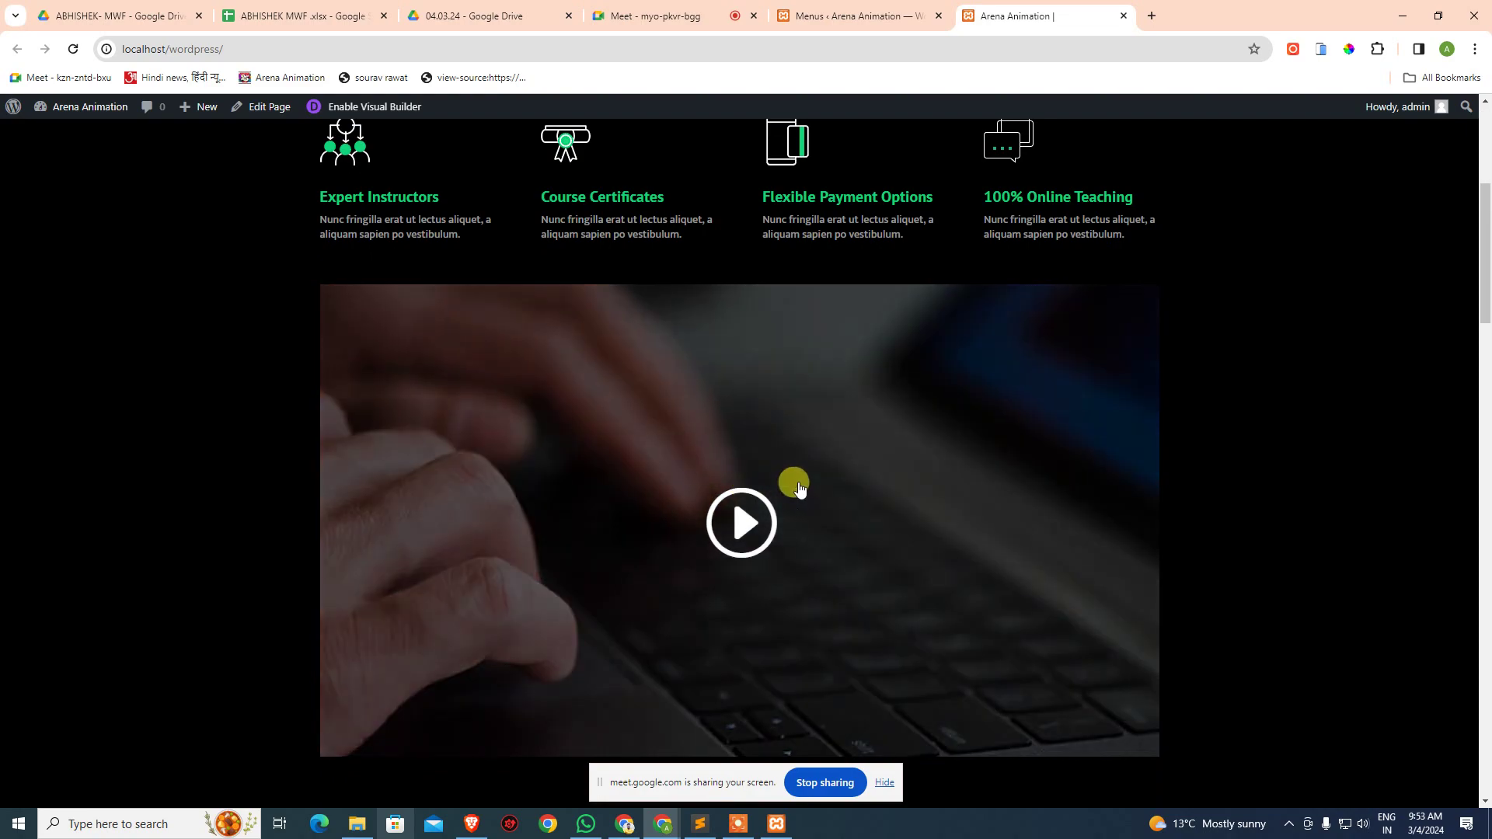
scroll(826, 482, "up", 5)
left_click_drag(319, 346, 842, 446)
left_click(842, 446)
scroll(848, 446, "down", 2)
scroll(850, 447, "down", 20)
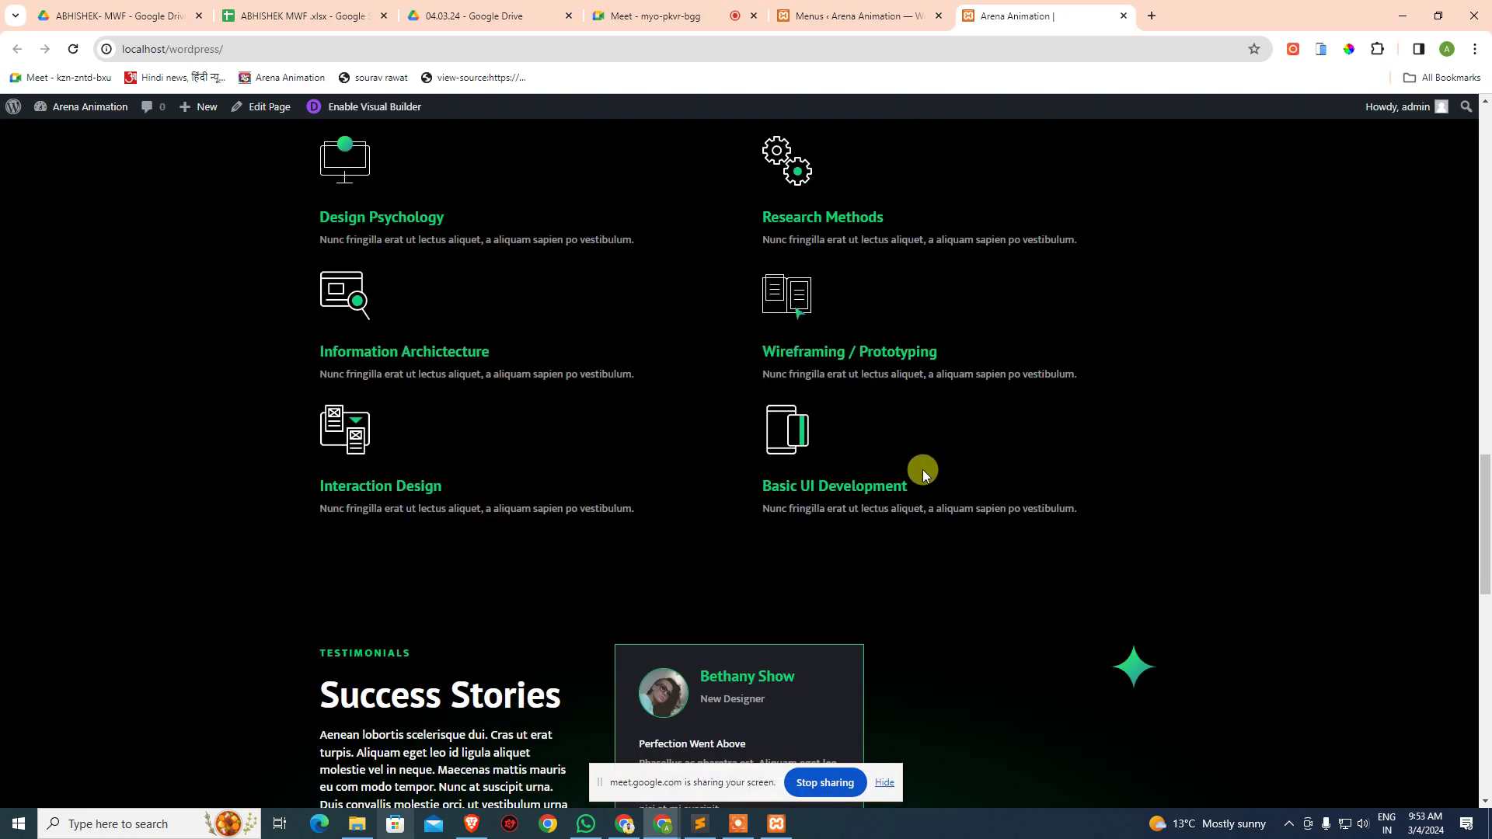
scroll(919, 413, "up", 20)
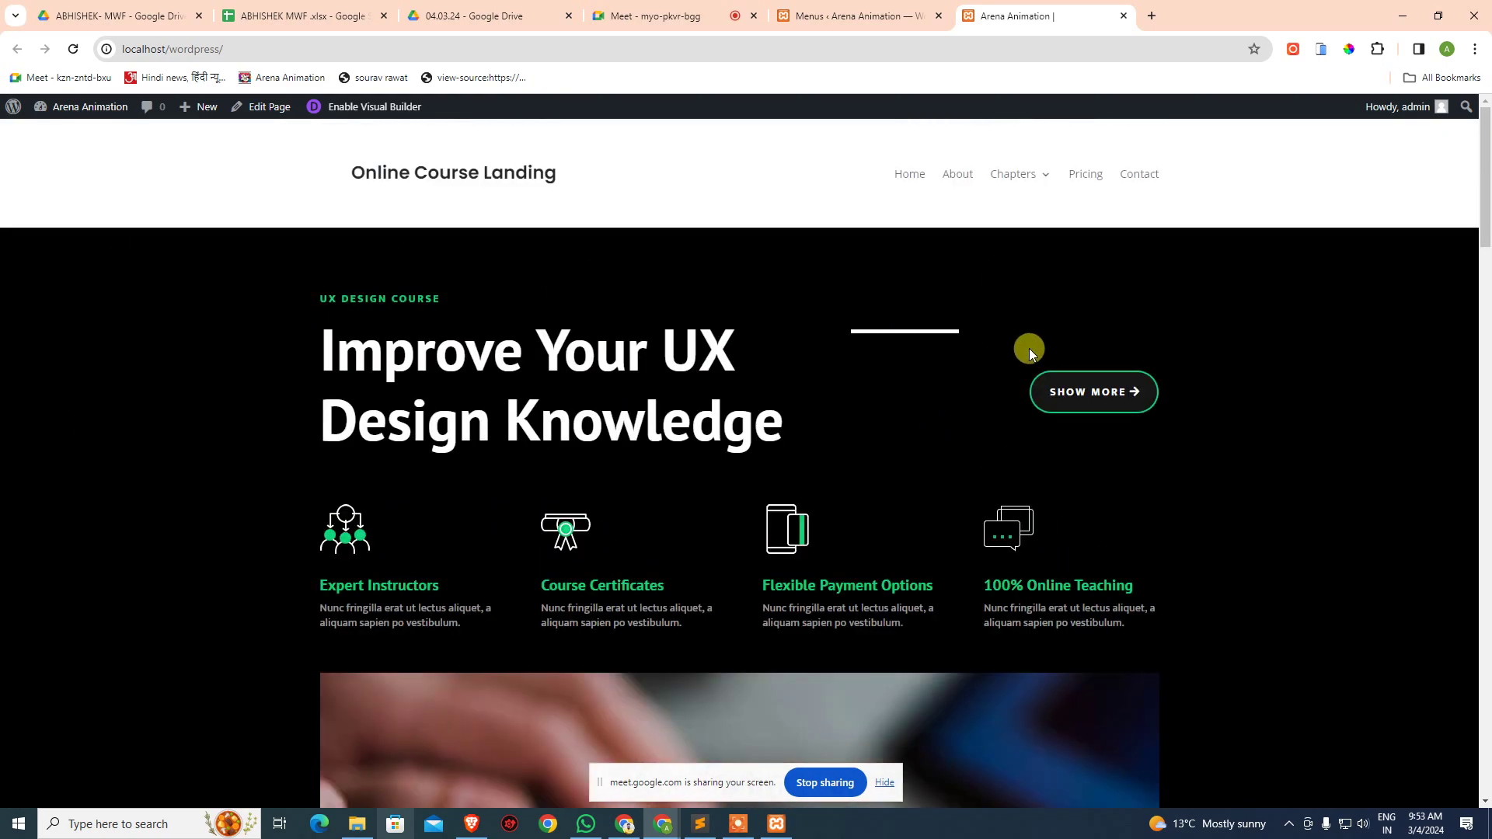
left_click(835, 12)
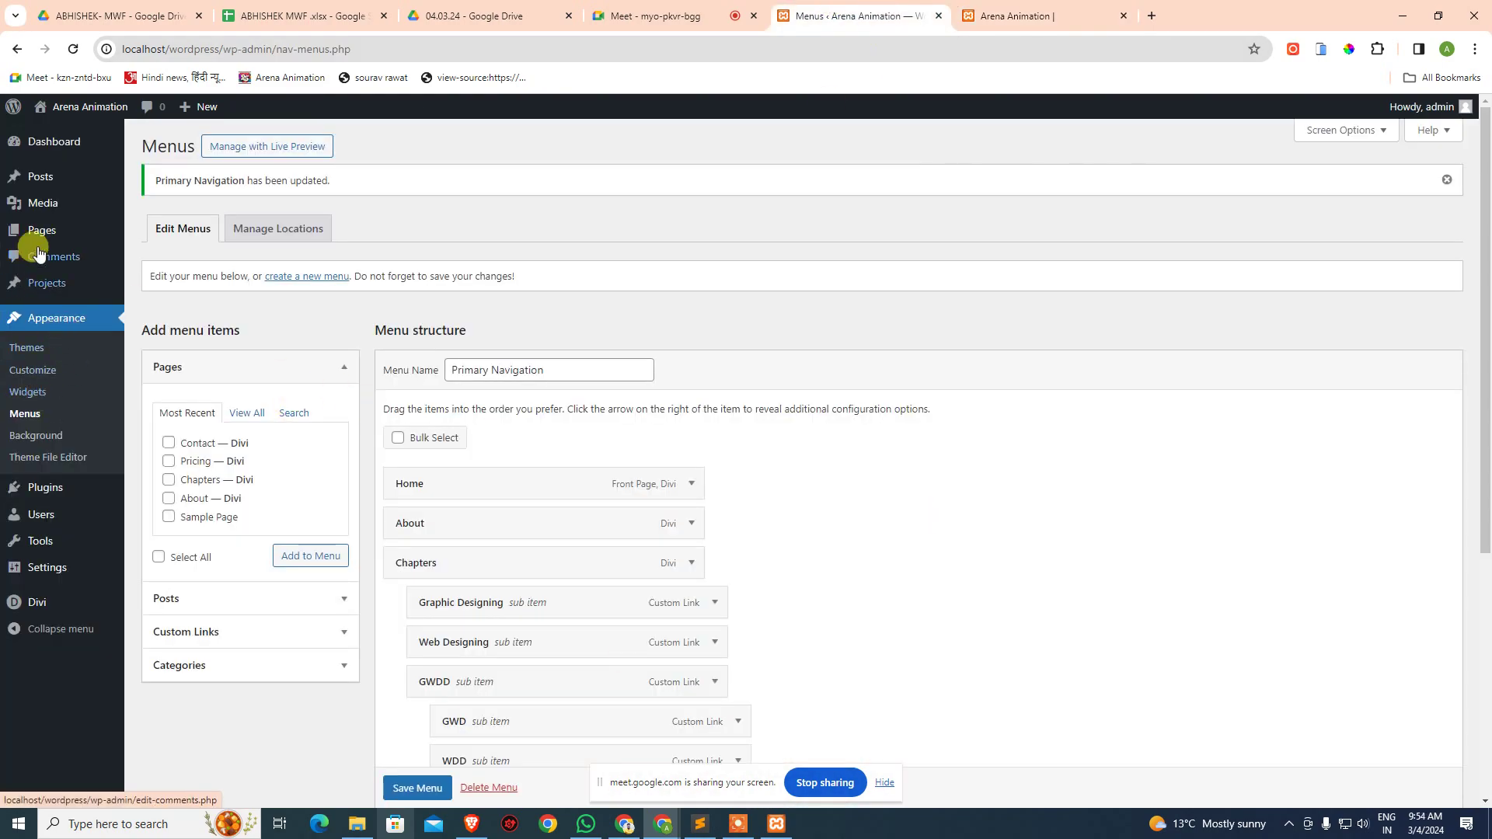
- Open the theme customizer for the Arena Animation site and look at the homepage's navigation menu
mouse_move(38, 236)
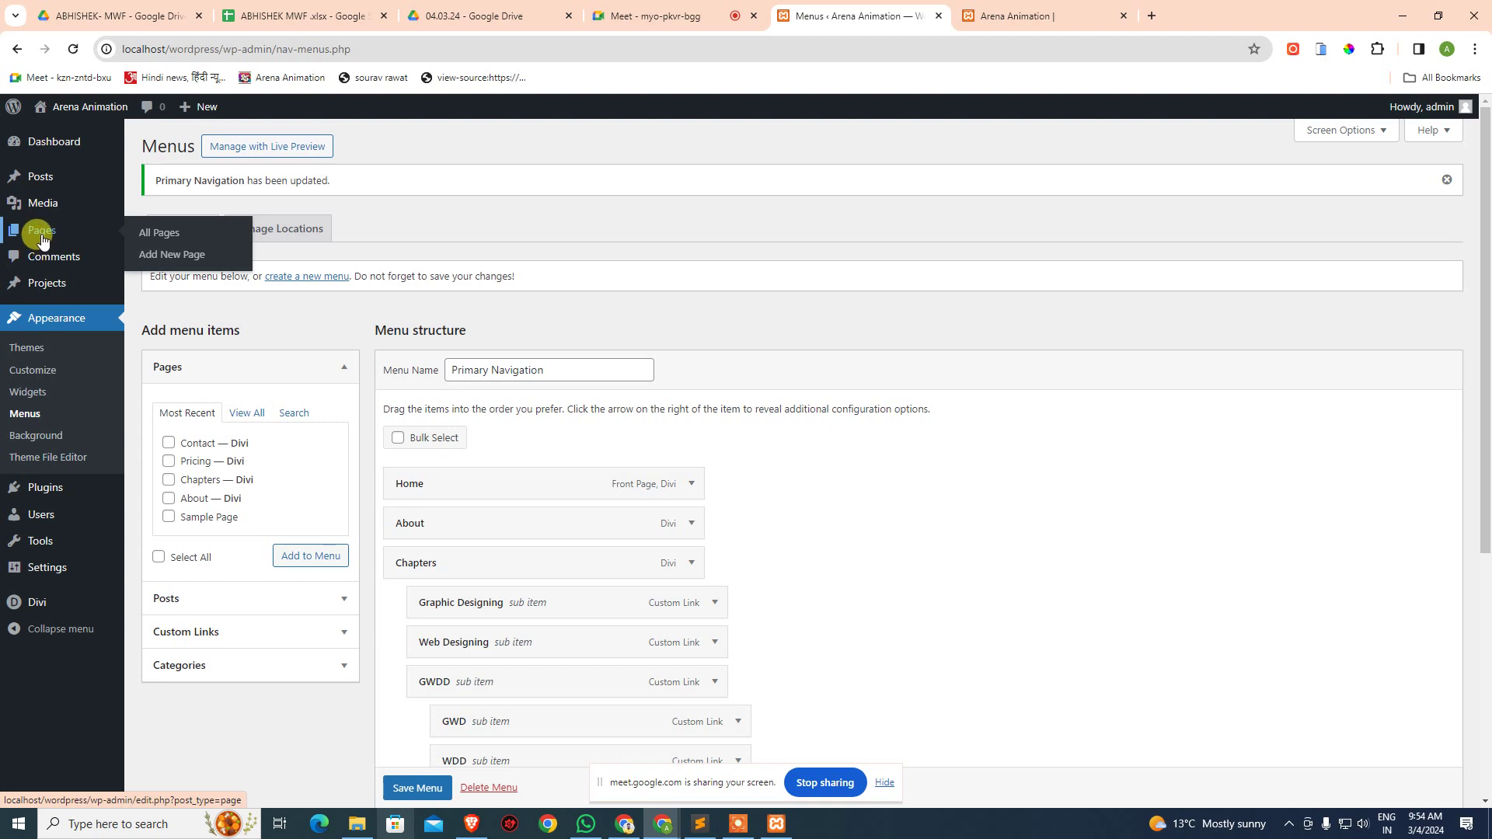
left_click(31, 370)
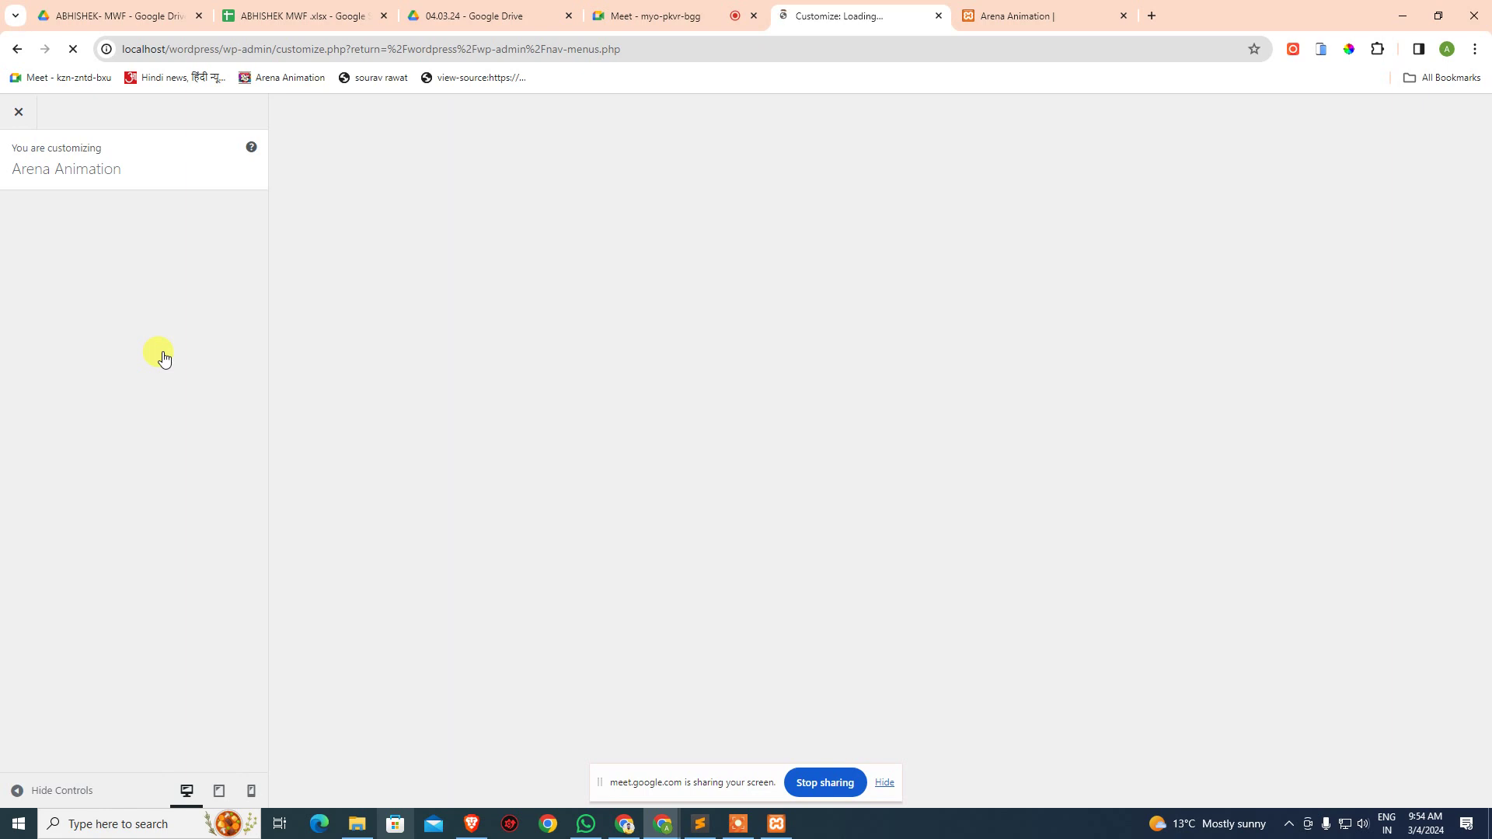
left_click(977, 5)
mouse_move(995, 194)
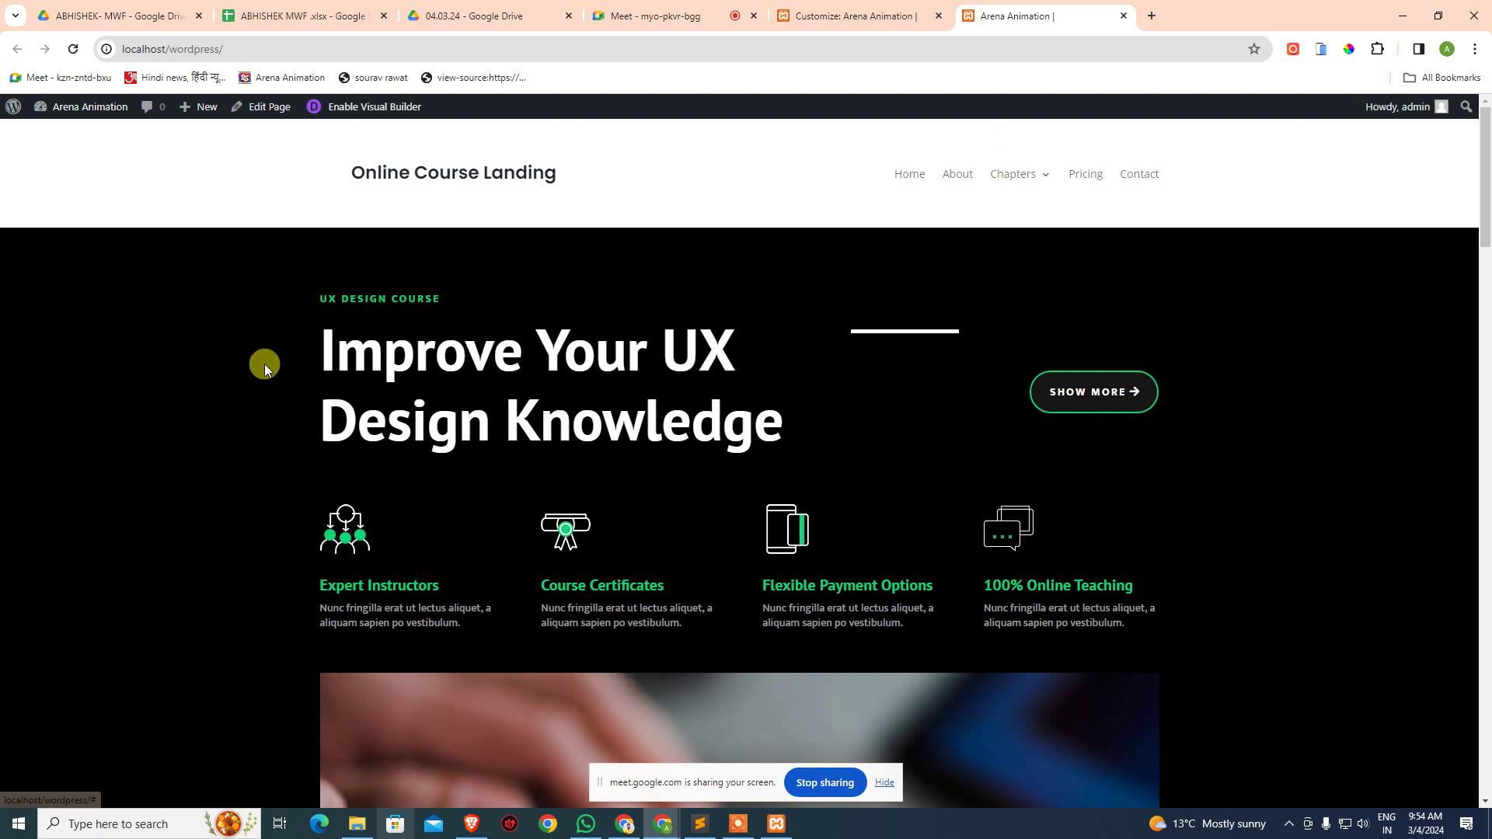
- Search the web for "divi mega menu" and open Elegant Themes' "Creating Mega Menus In Divi" article in a separate tab
left_click(1149, 15)
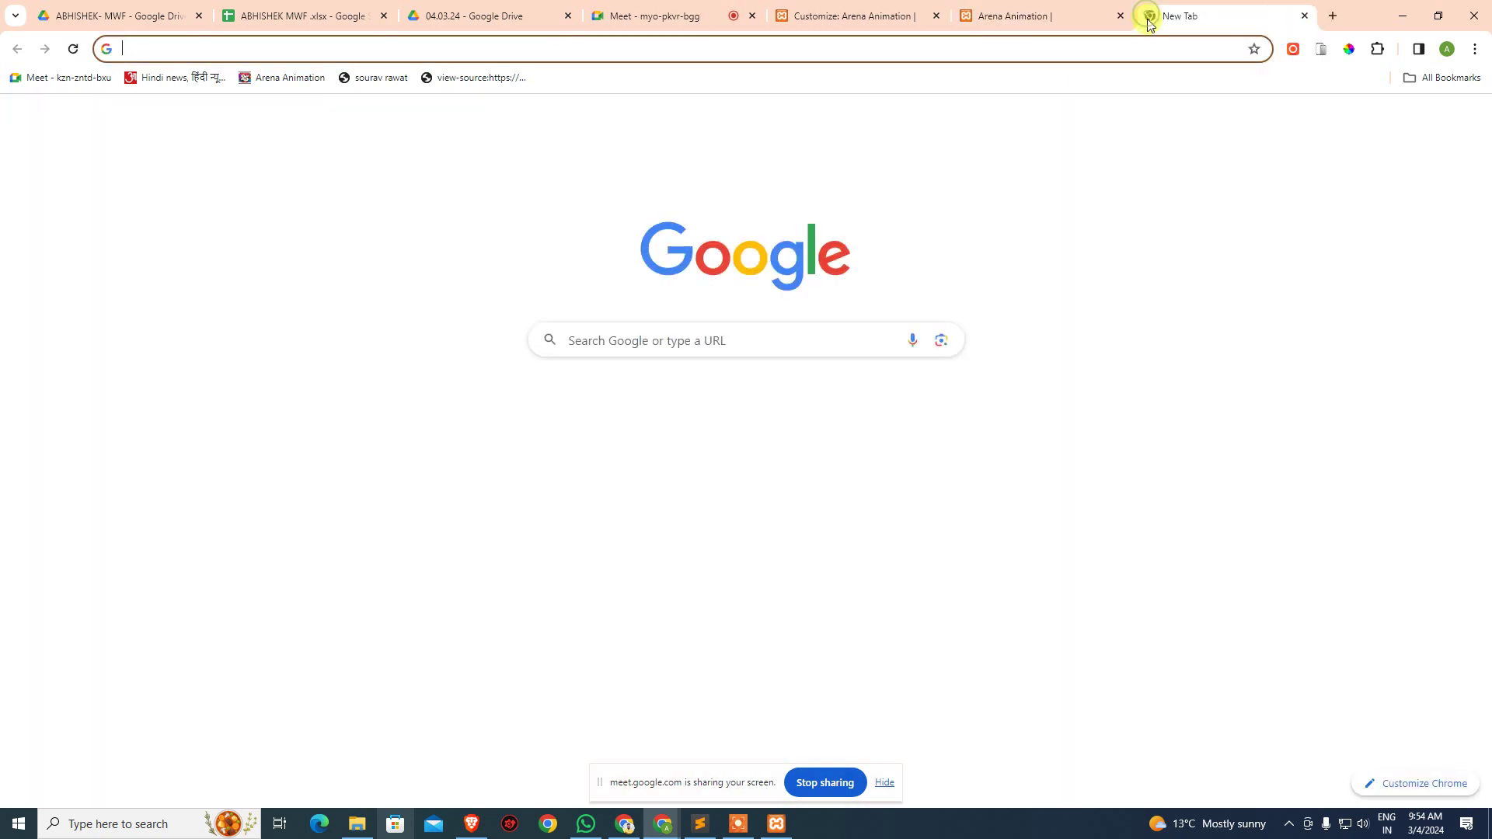
type("divi")
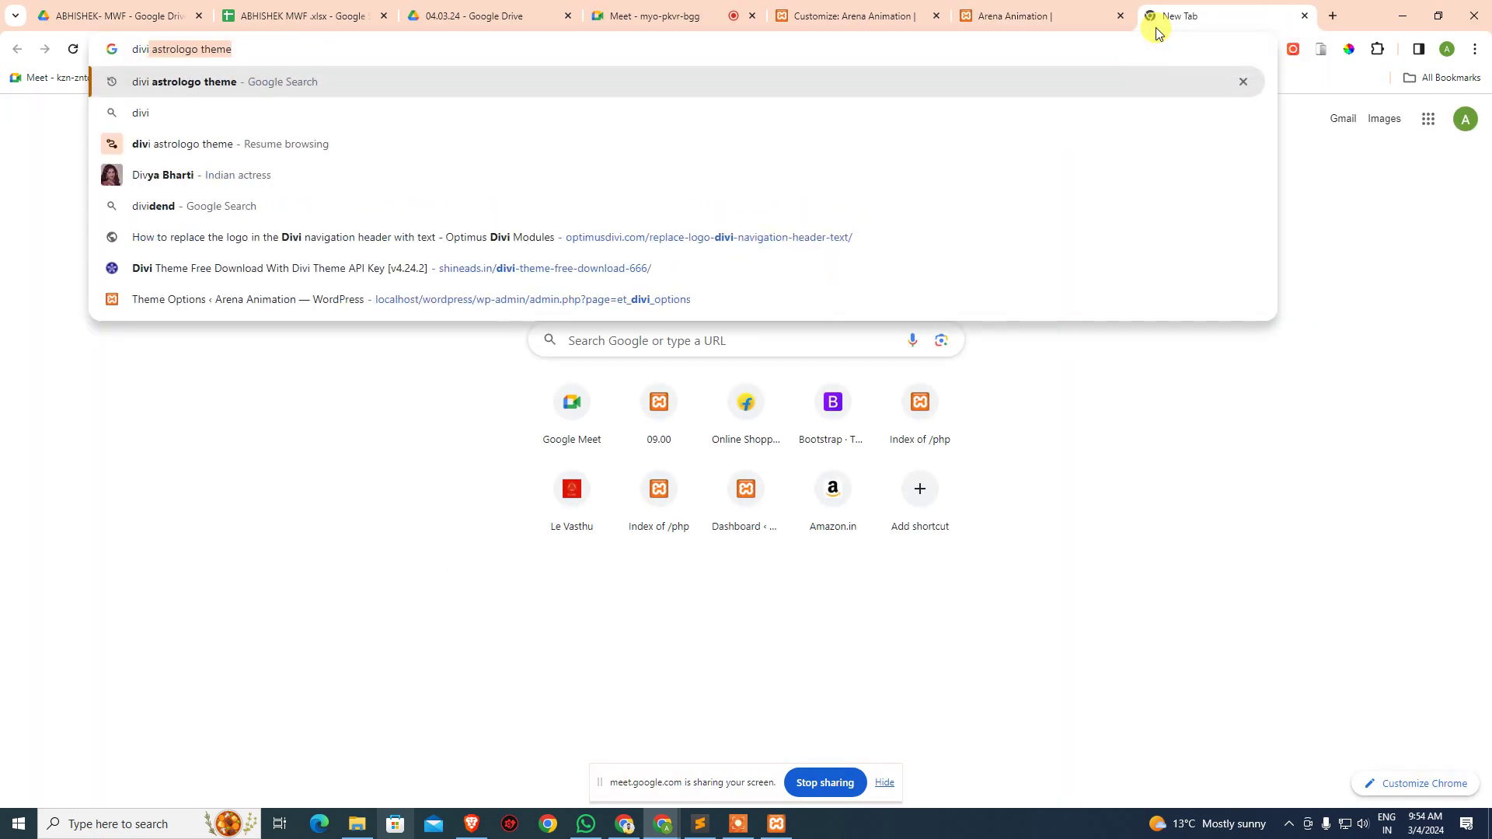
type(" mega menu")
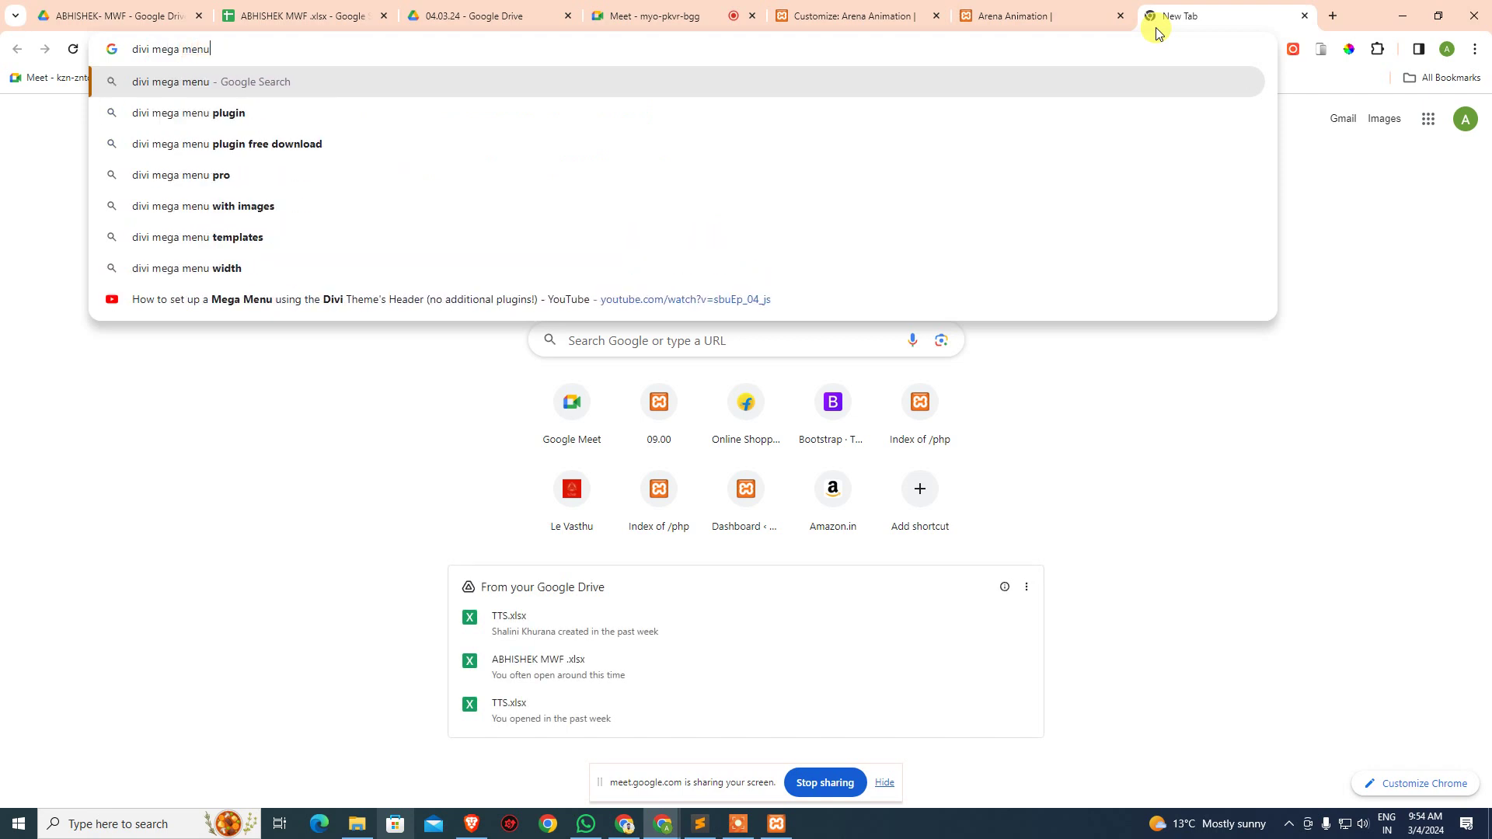
key("Return")
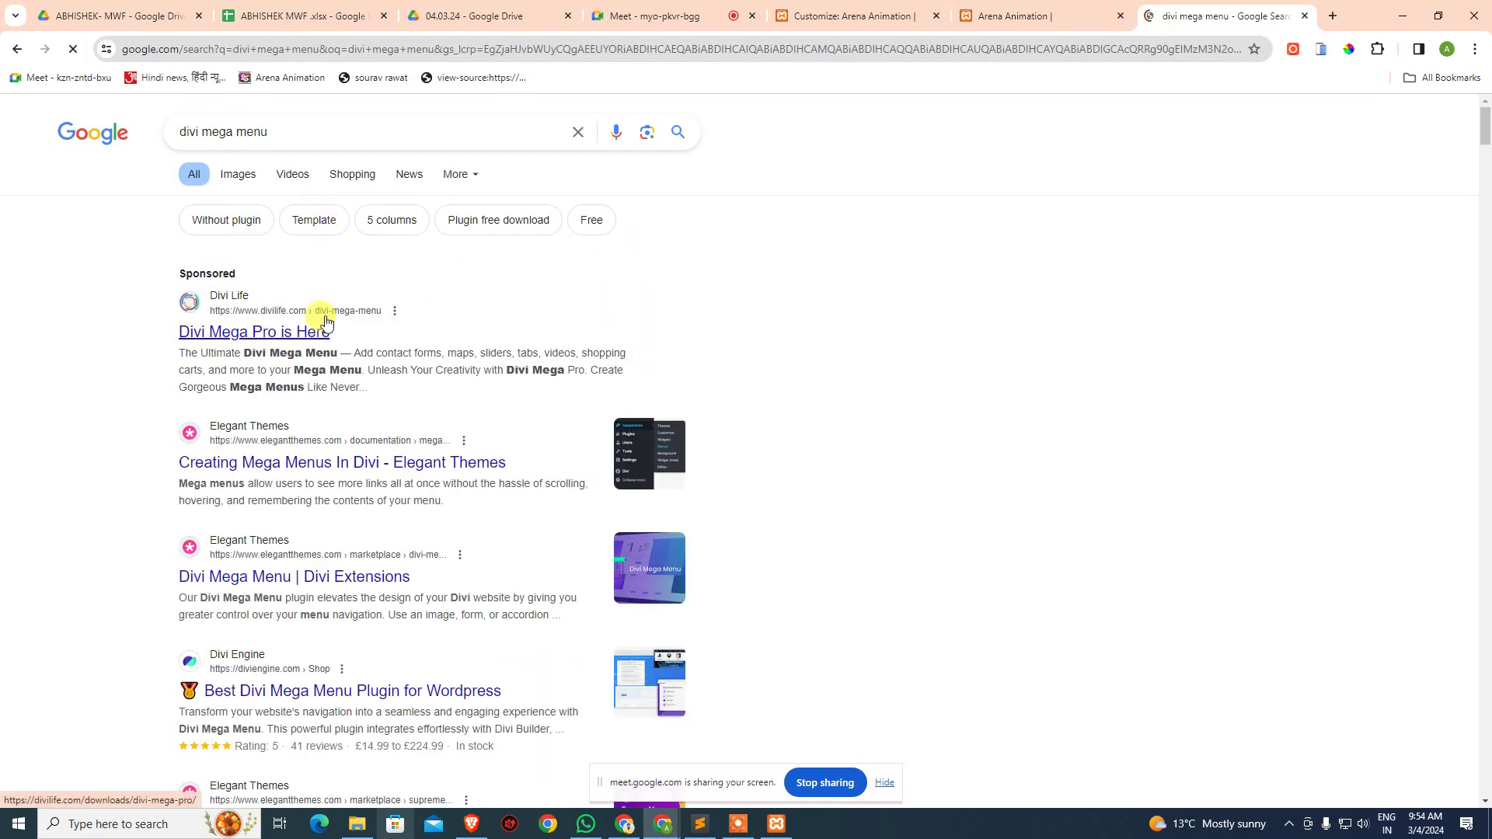
middle_click(262, 464)
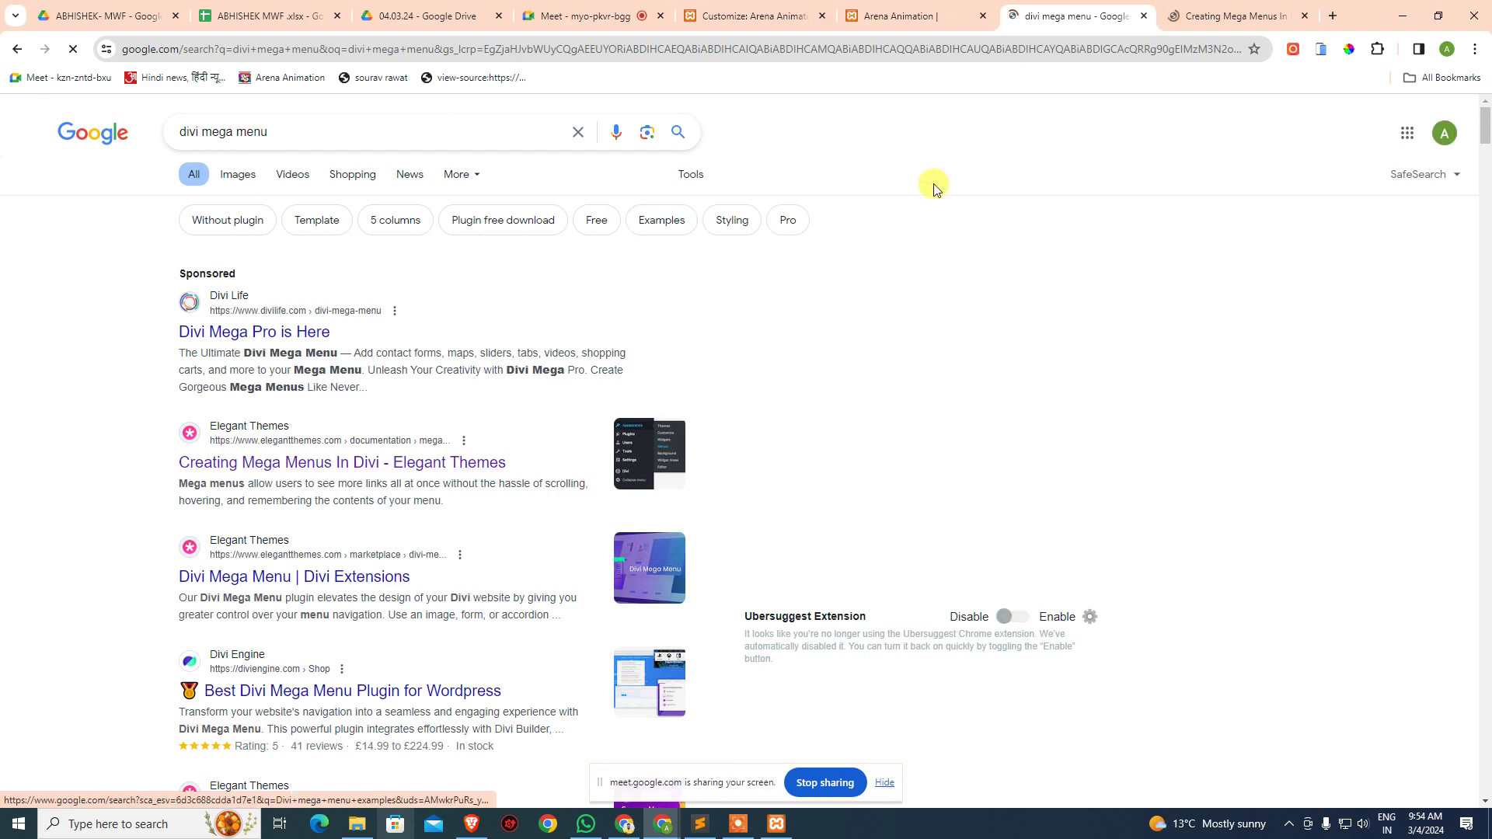
left_click(1200, 15)
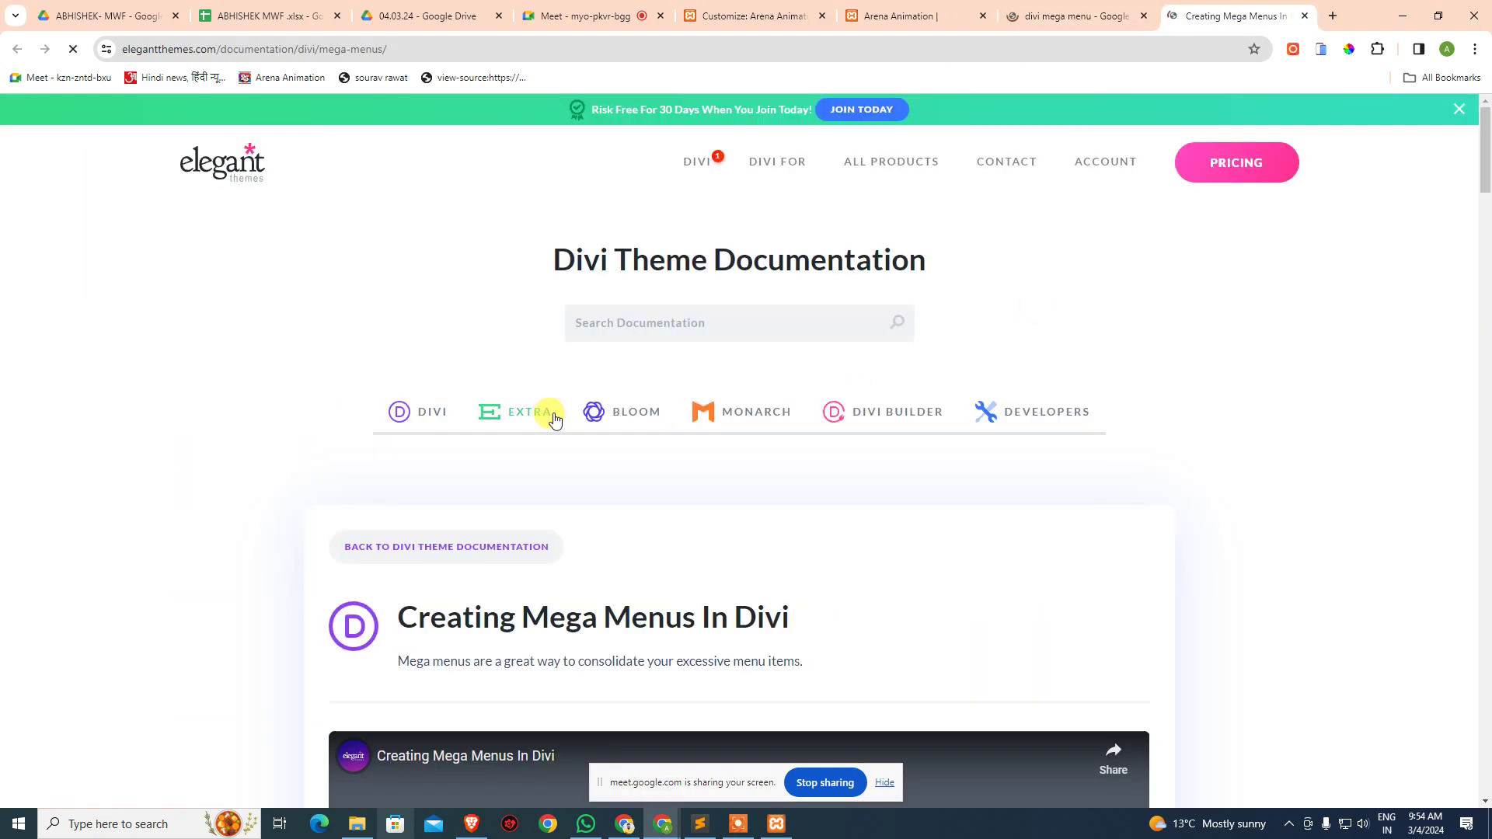
- Skim the mega menu article down to its finished example and go back to the instructions for adding one to the navigation bar
scroll(731, 390, "down", 6)
scroll(731, 397, "down", 15)
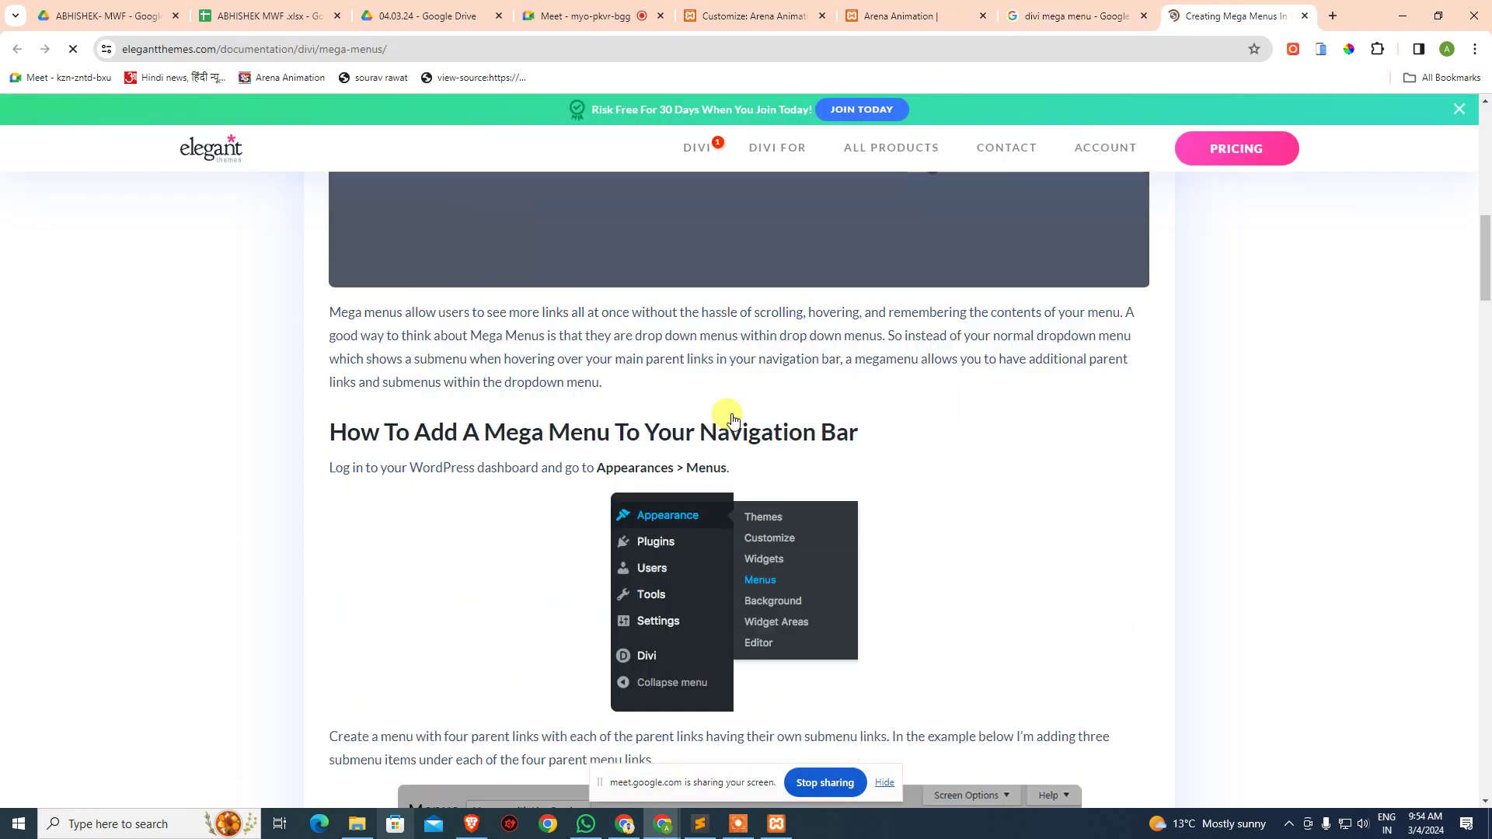
scroll(732, 419, "down", 15)
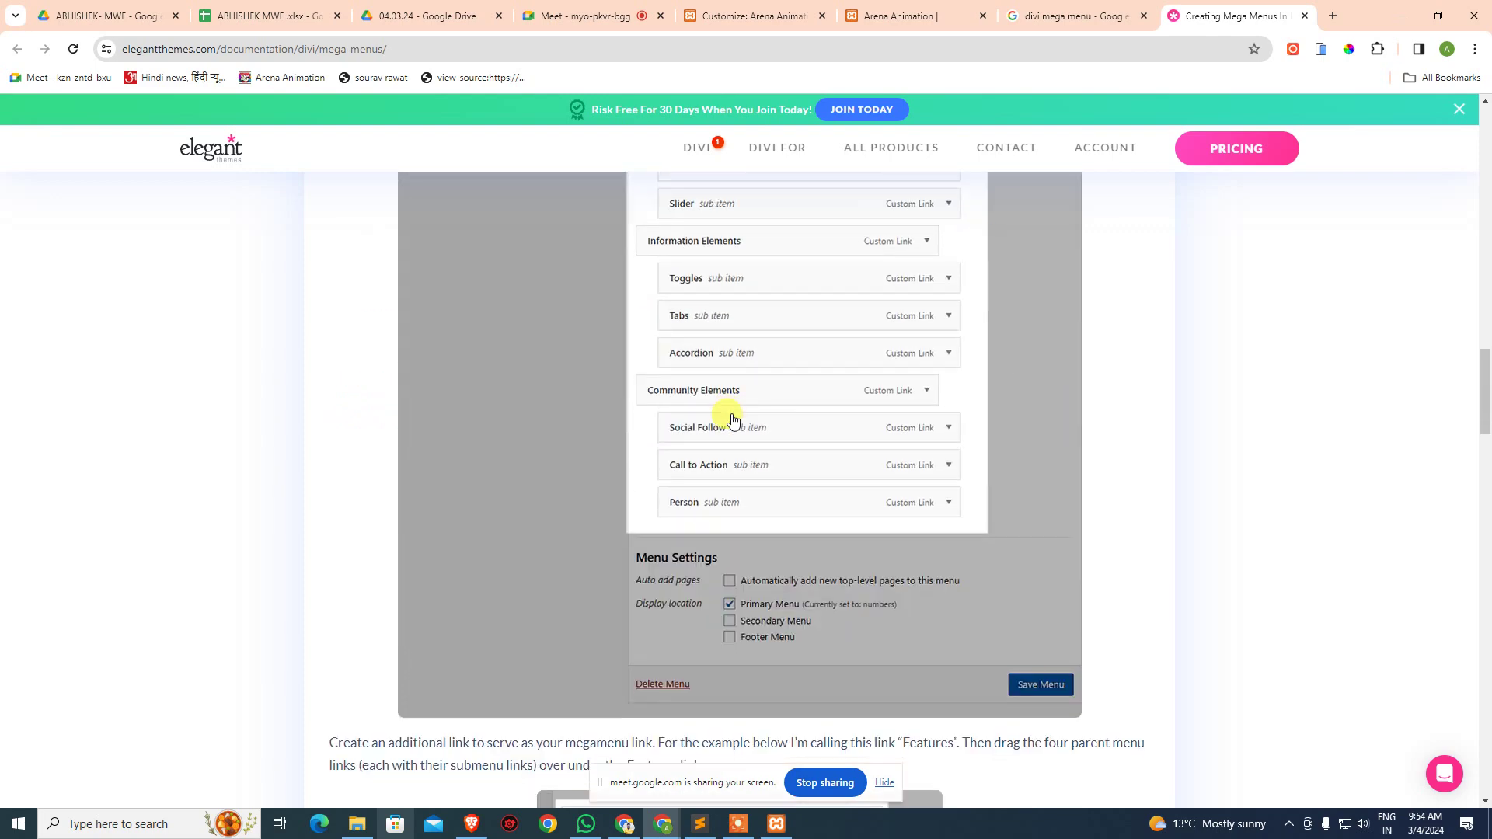
scroll(732, 420, "down", 10)
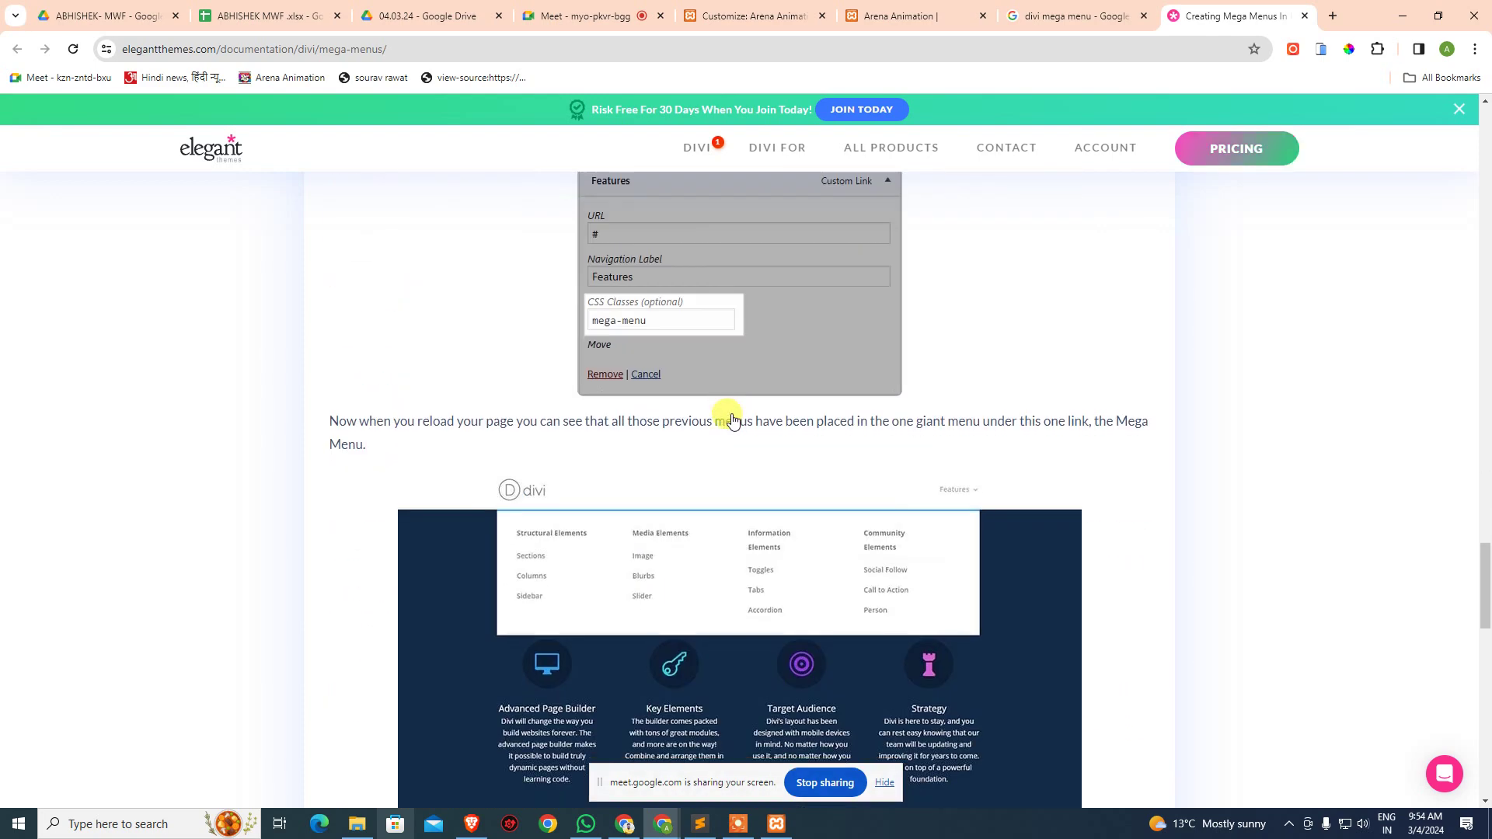
scroll(726, 412, "up", 3)
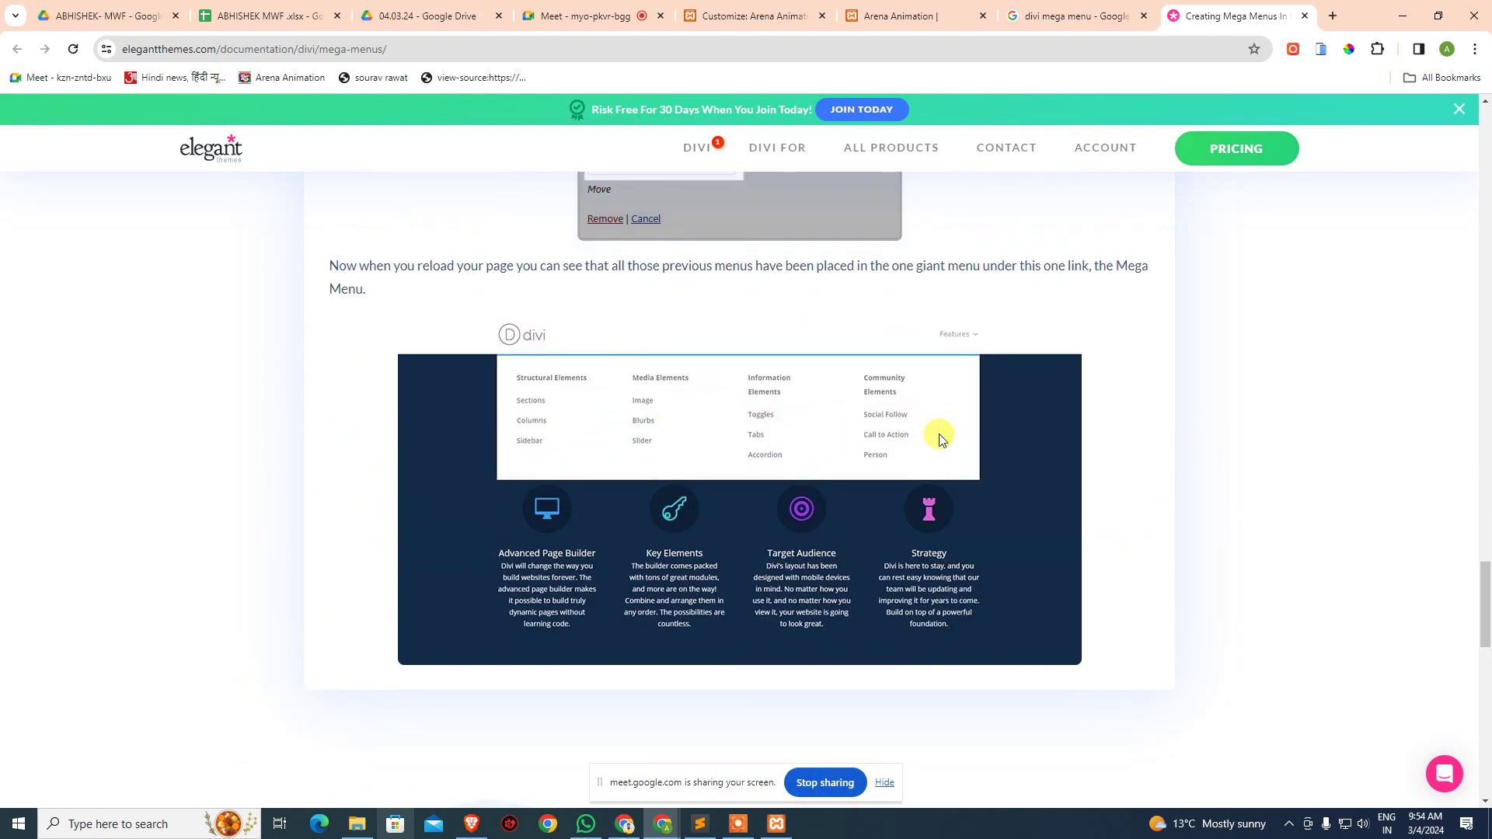
scroll(705, 446, "up", 10)
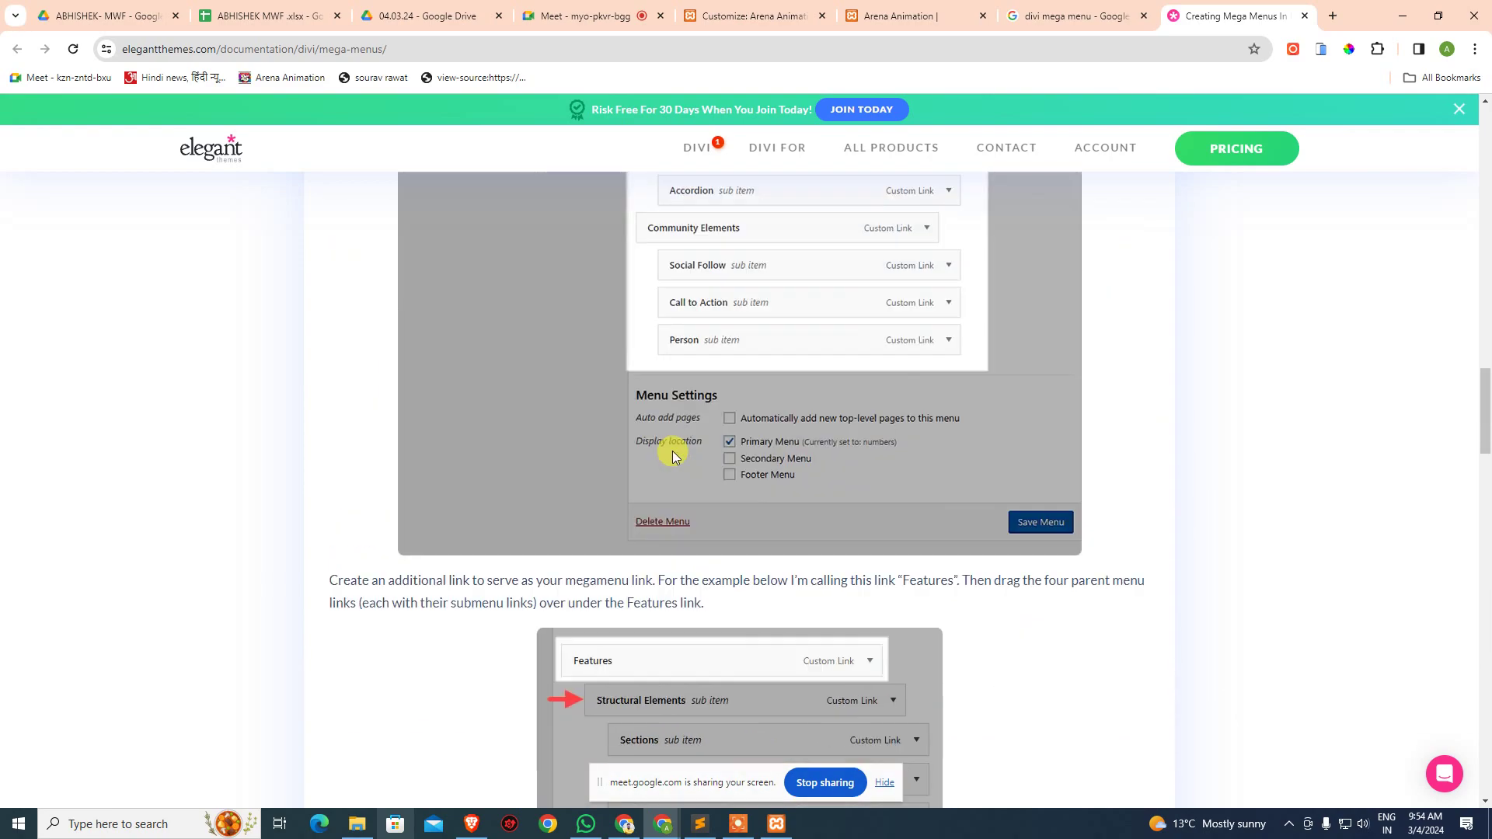
scroll(673, 451, "up", 15)
scroll(672, 450, "down", 5)
scroll(375, 365, "up", 4)
scroll(987, 373, "down", 9)
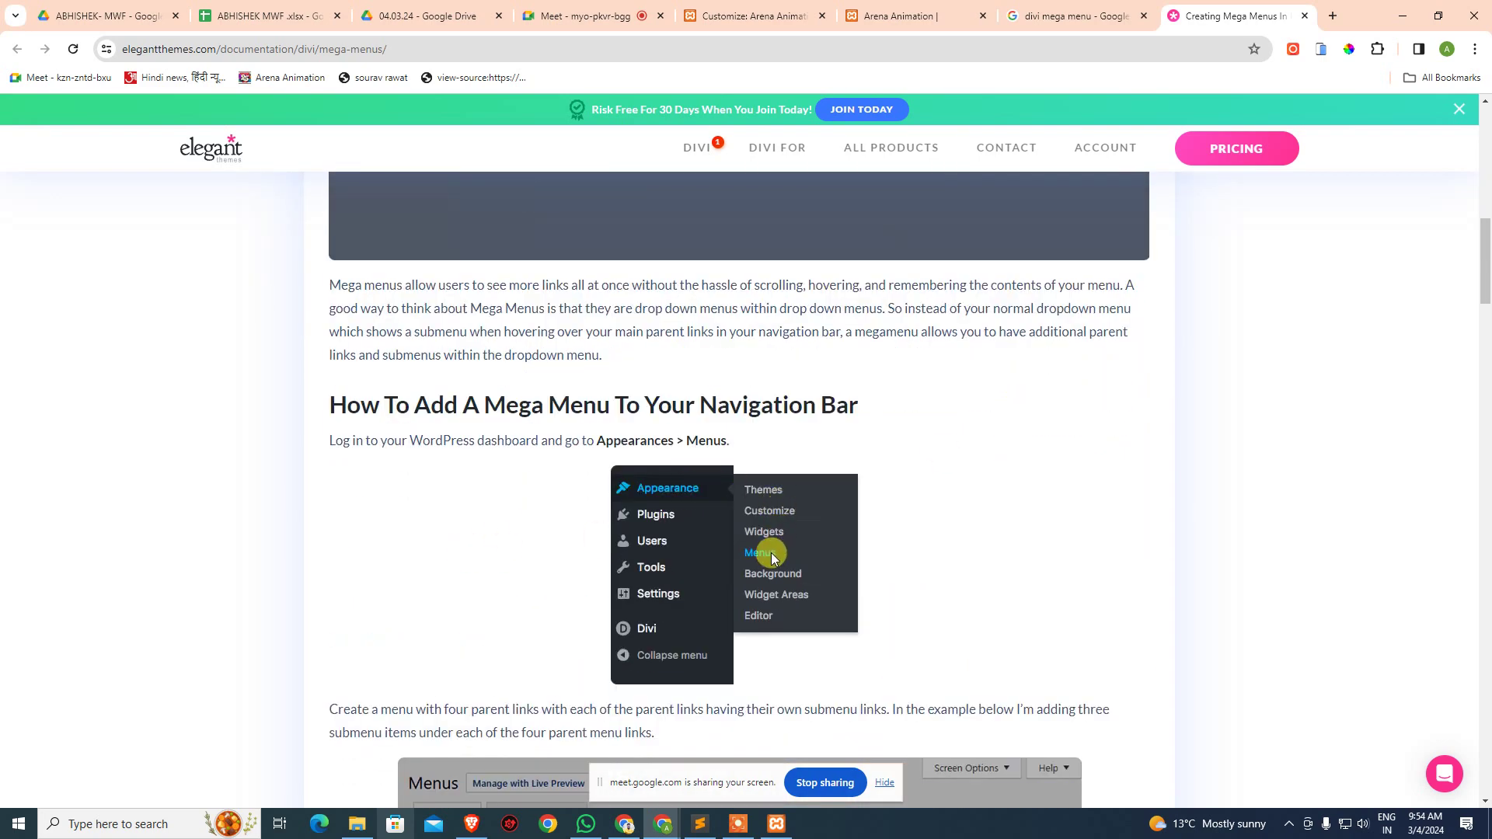
- Read the article's instructions on nesting parent links under Features, enabling CSS Classes and assigning the mega-menu class
scroll(740, 532, "down", 8)
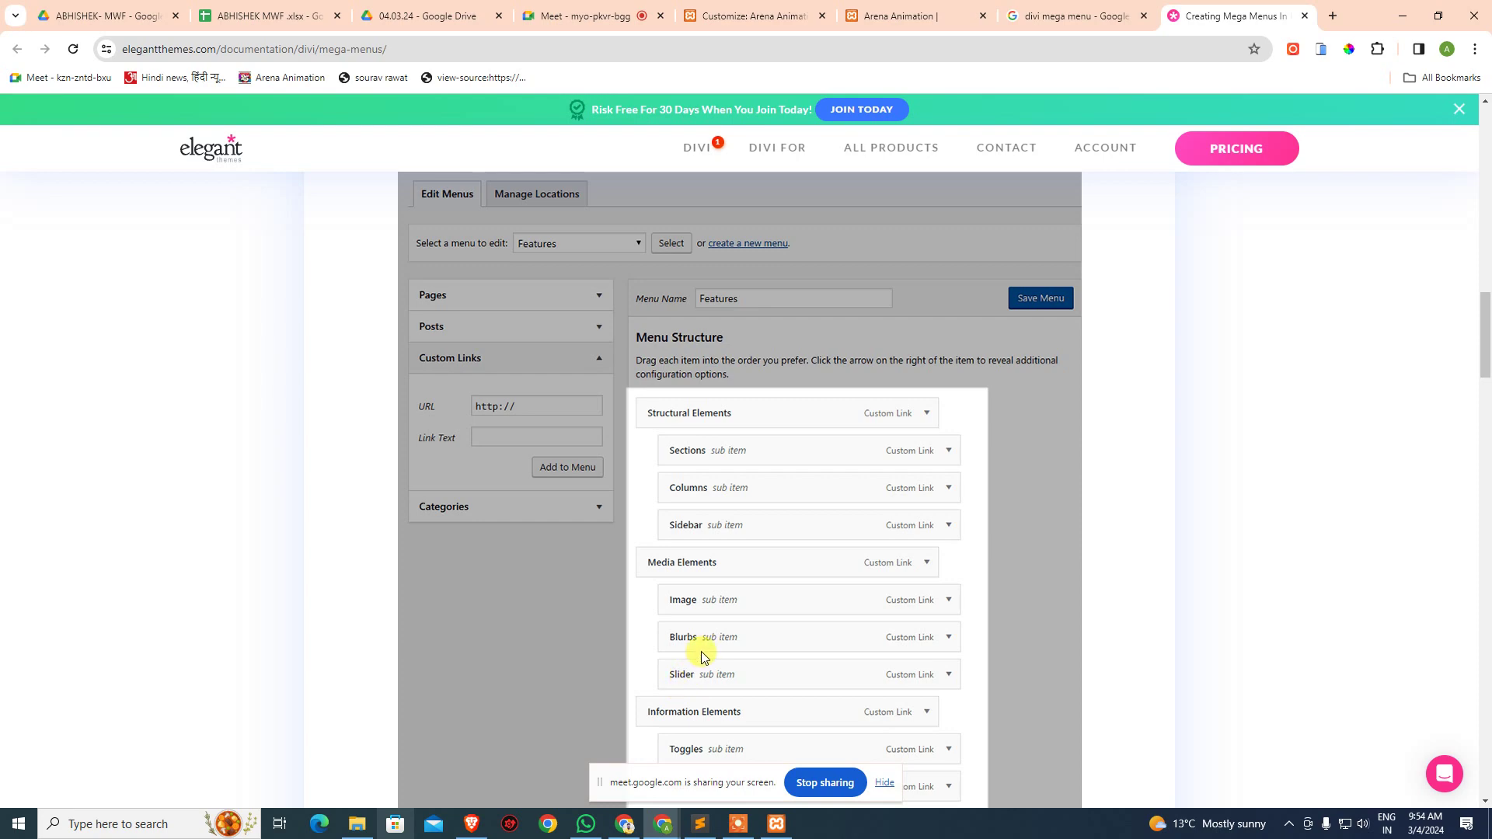
scroll(708, 405, "down", 10)
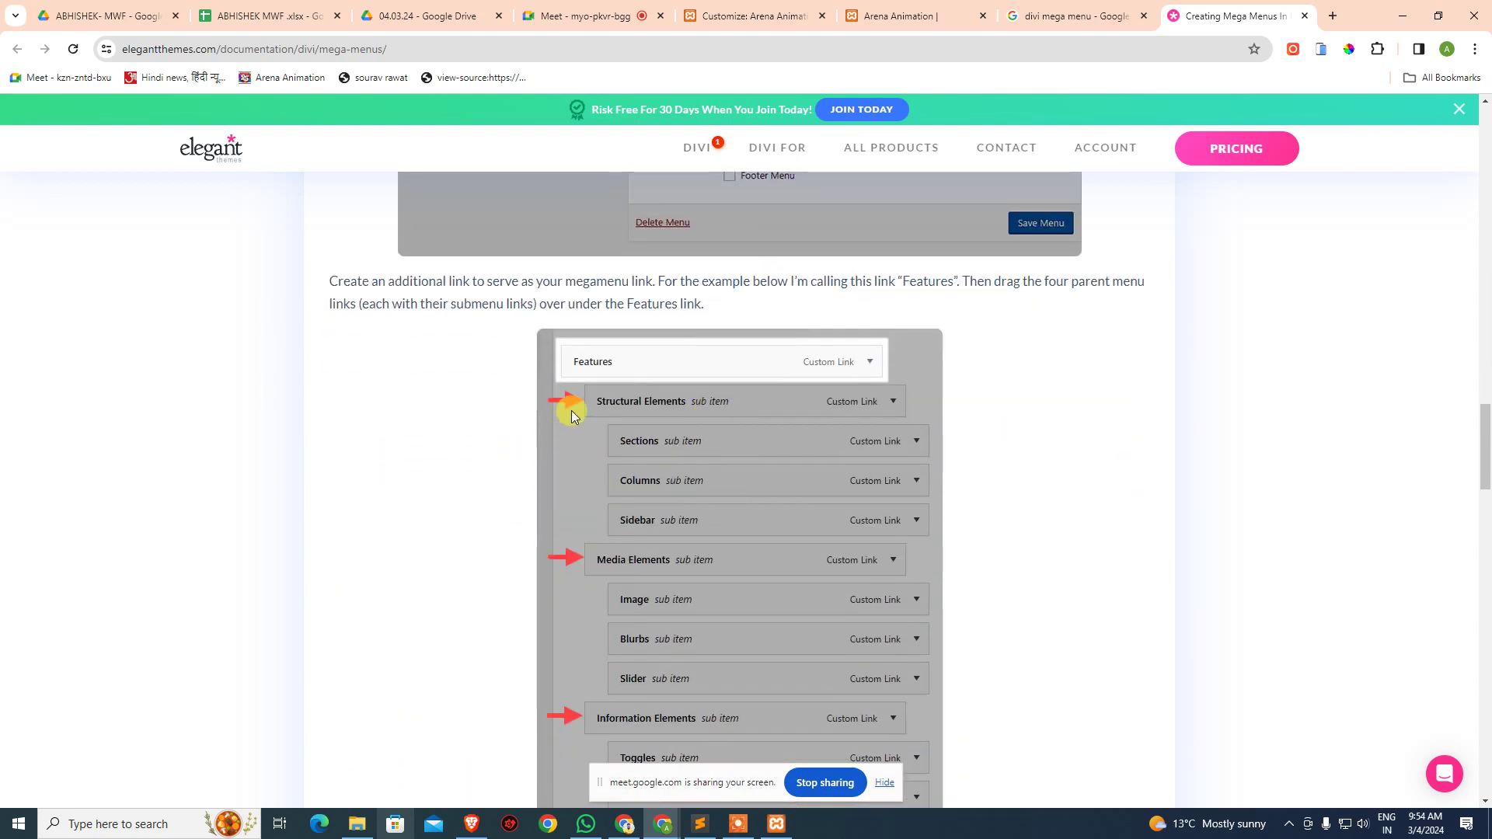
scroll(699, 365, "down", 5)
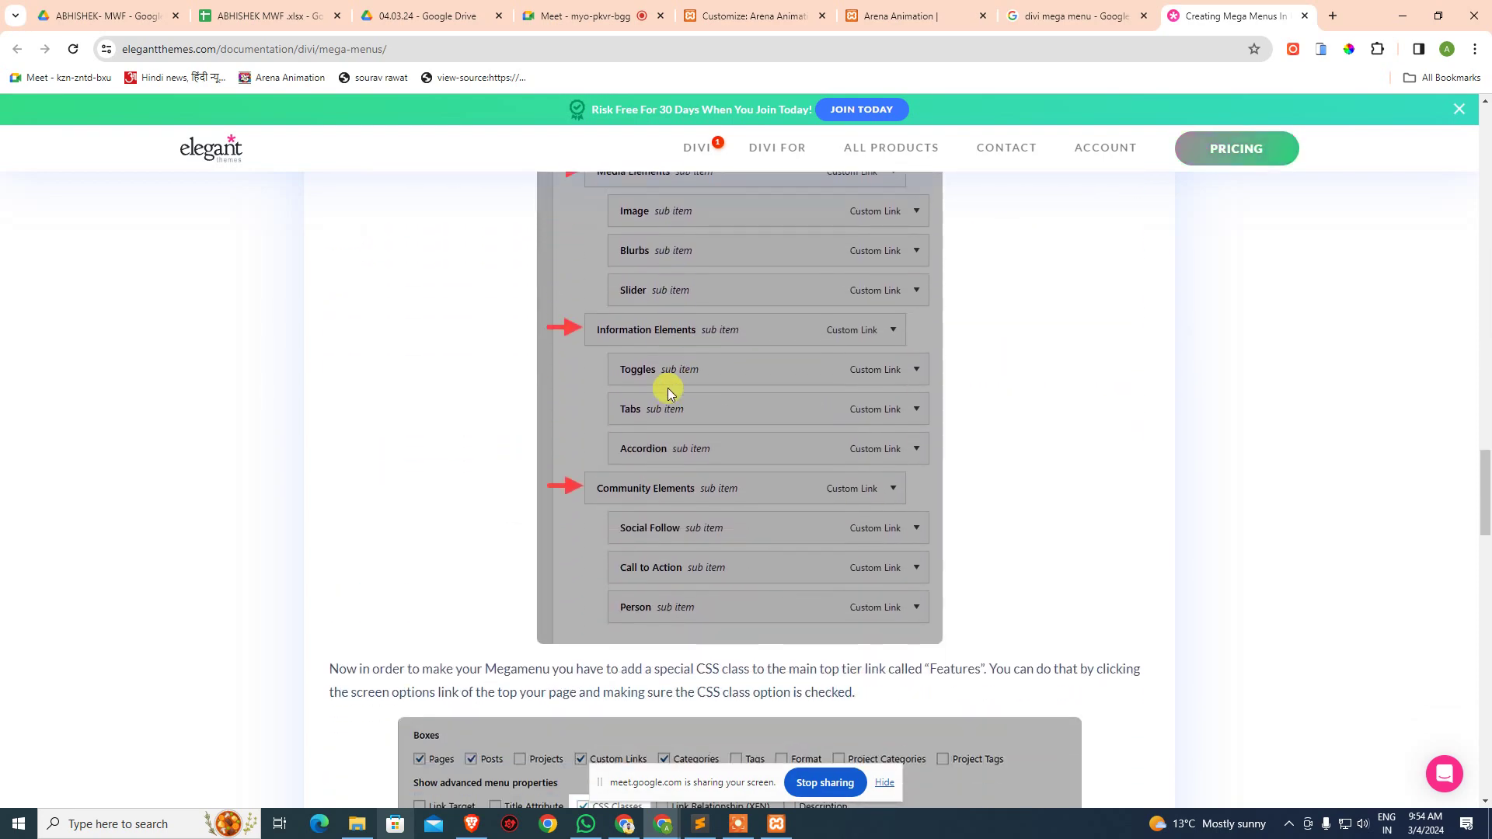
scroll(673, 378, "down", 3)
scroll(679, 385, "down", 1)
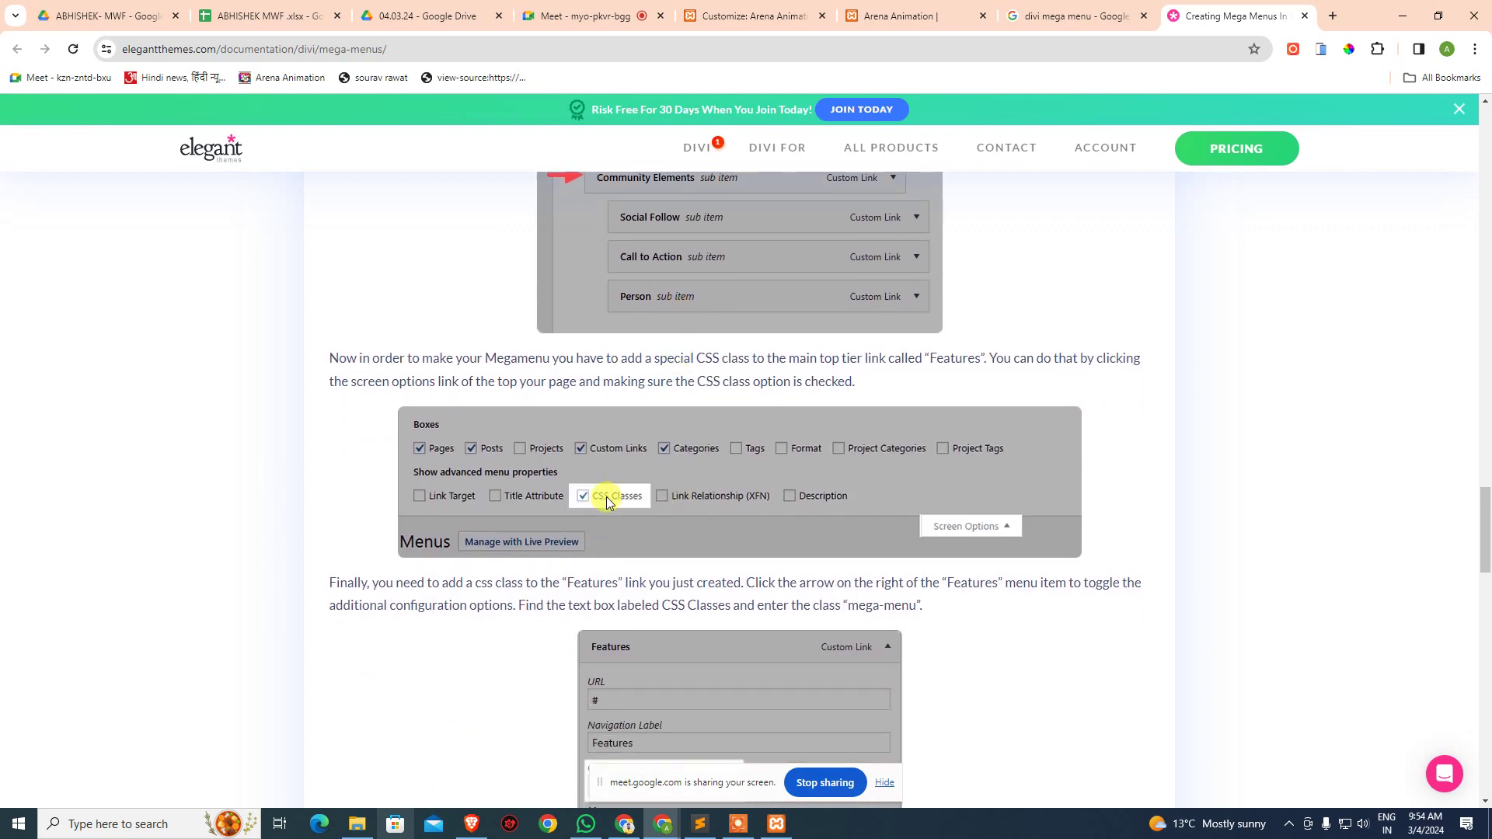
scroll(606, 497, "down", 4)
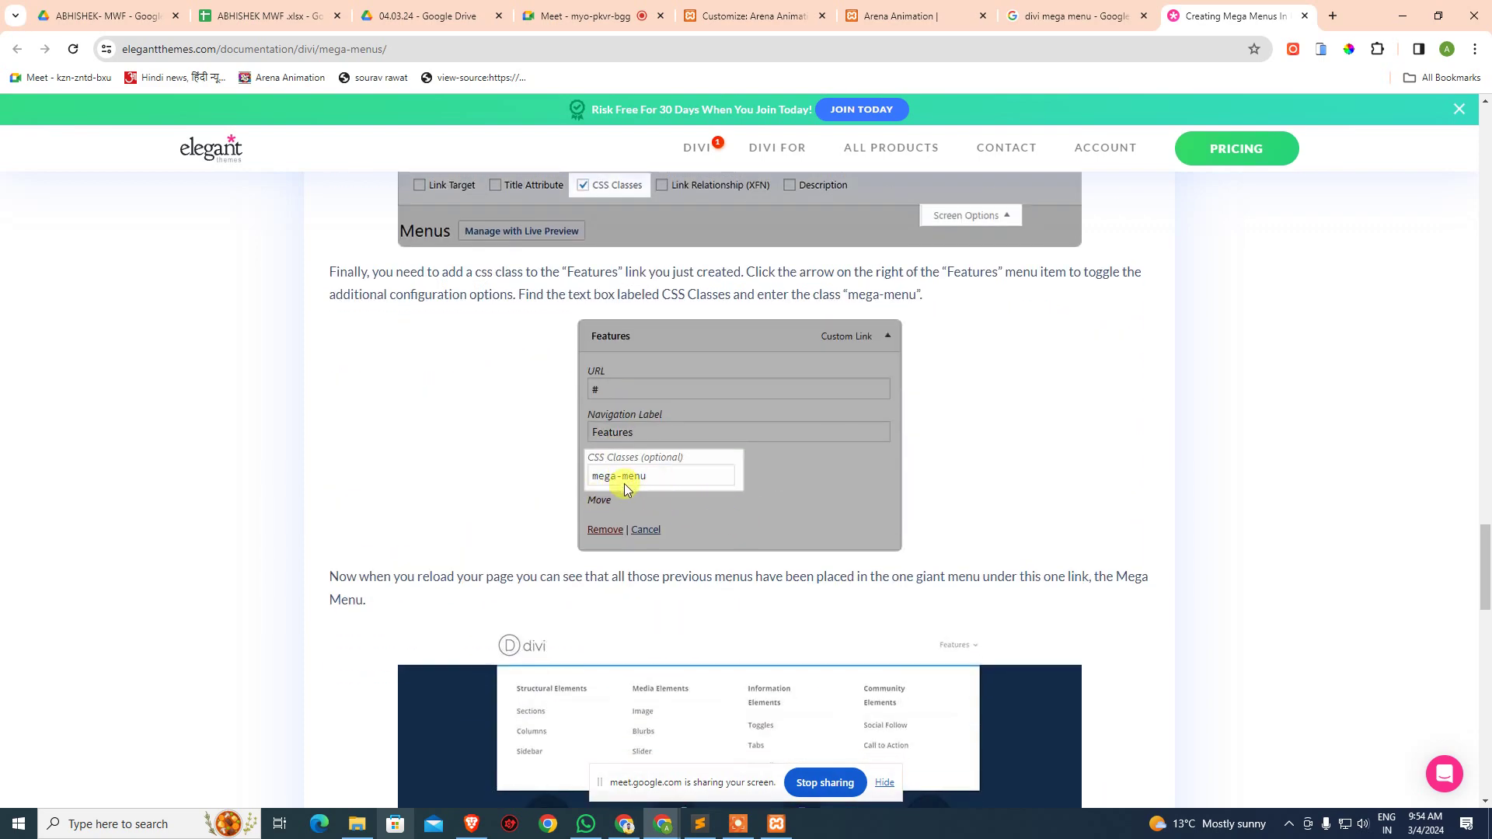
scroll(623, 484, "down", 6)
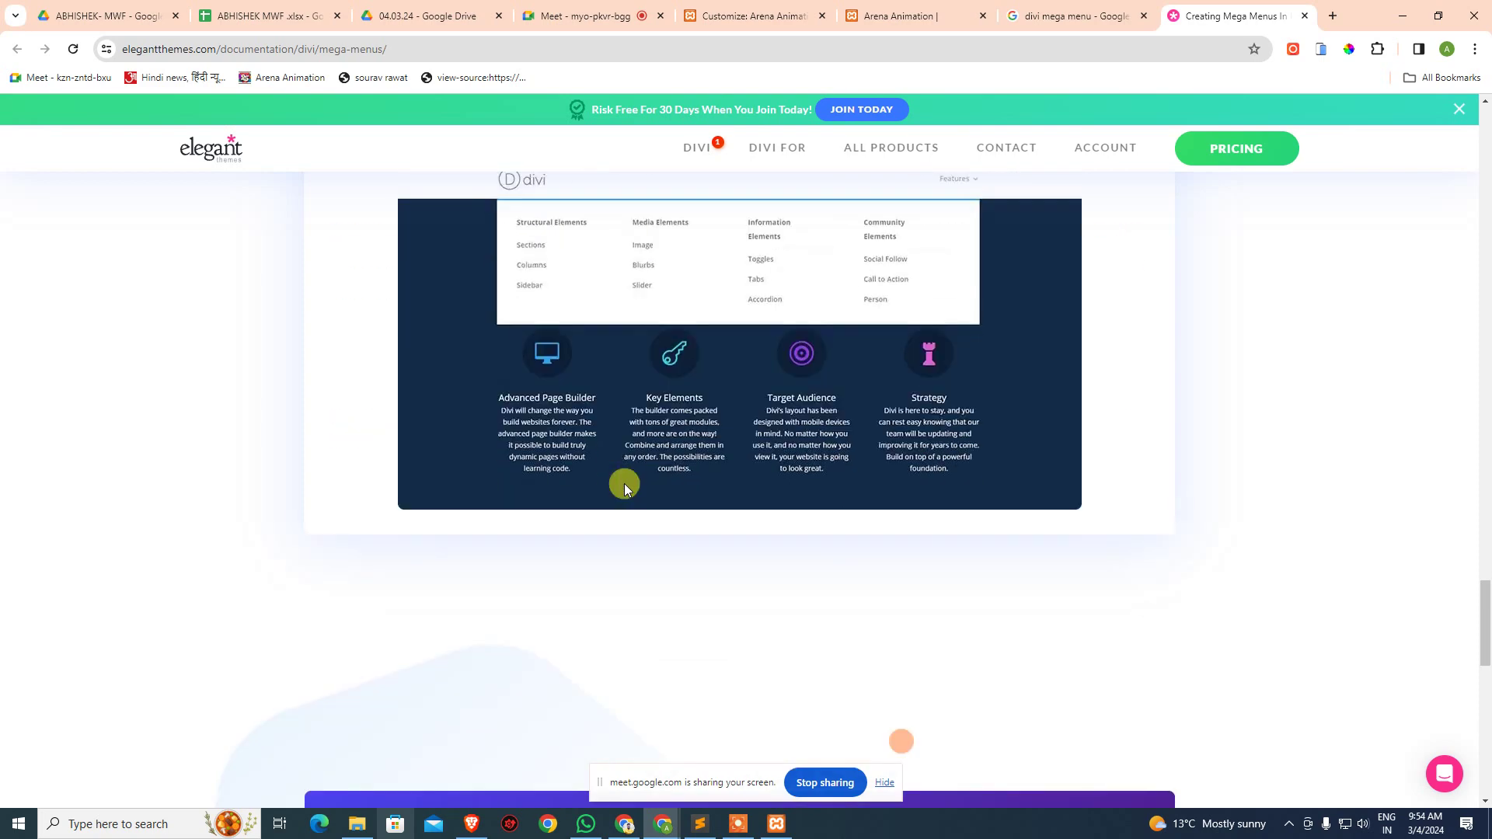
scroll(1055, 436, "down", 5)
scroll(829, 402, "up", 20)
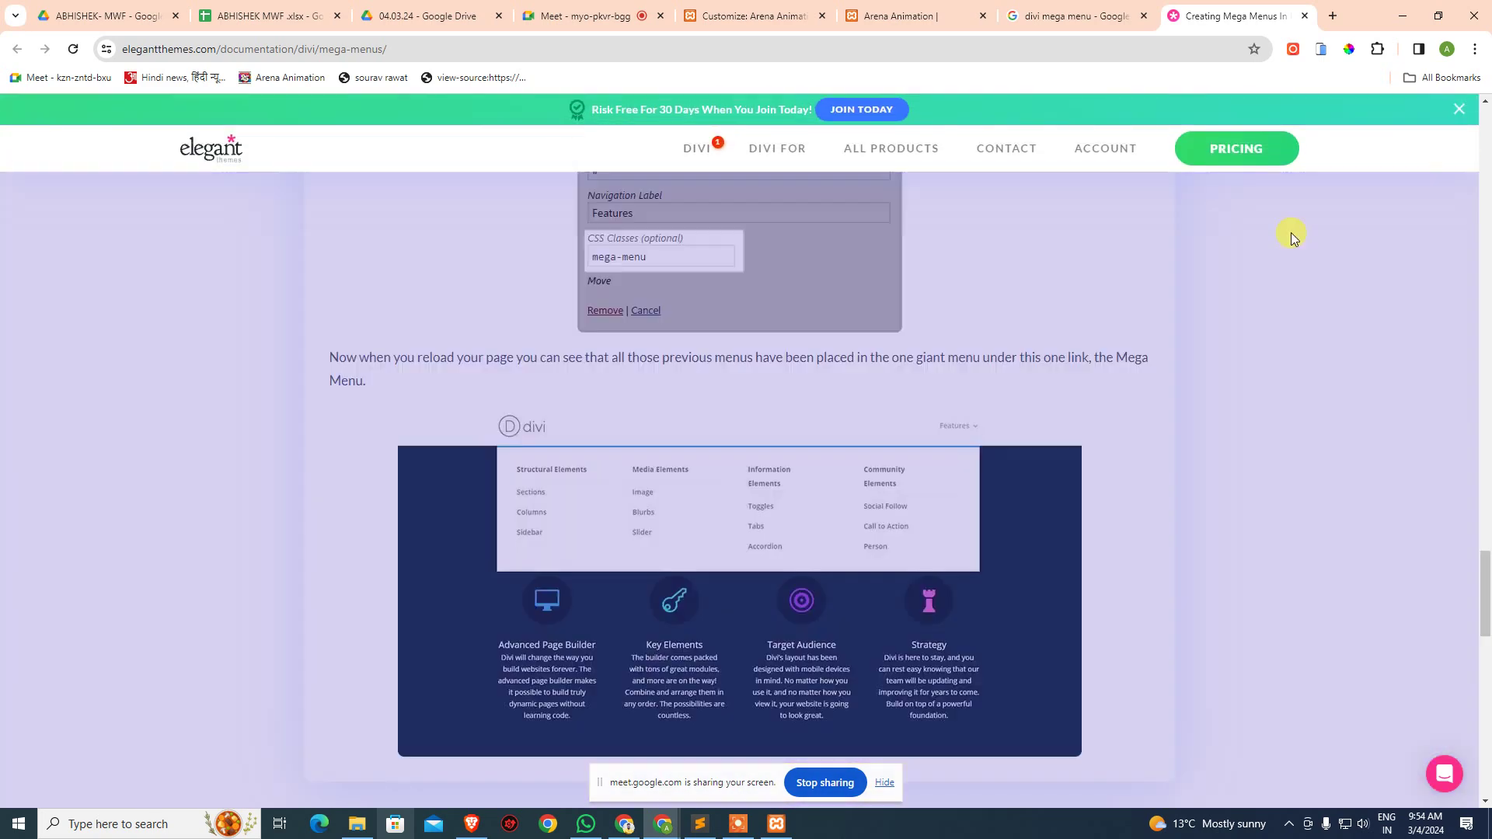
- Select the mega menu article's web address, switch to WhatsApp, and return to the beginning of the article
key("ctrl+l")
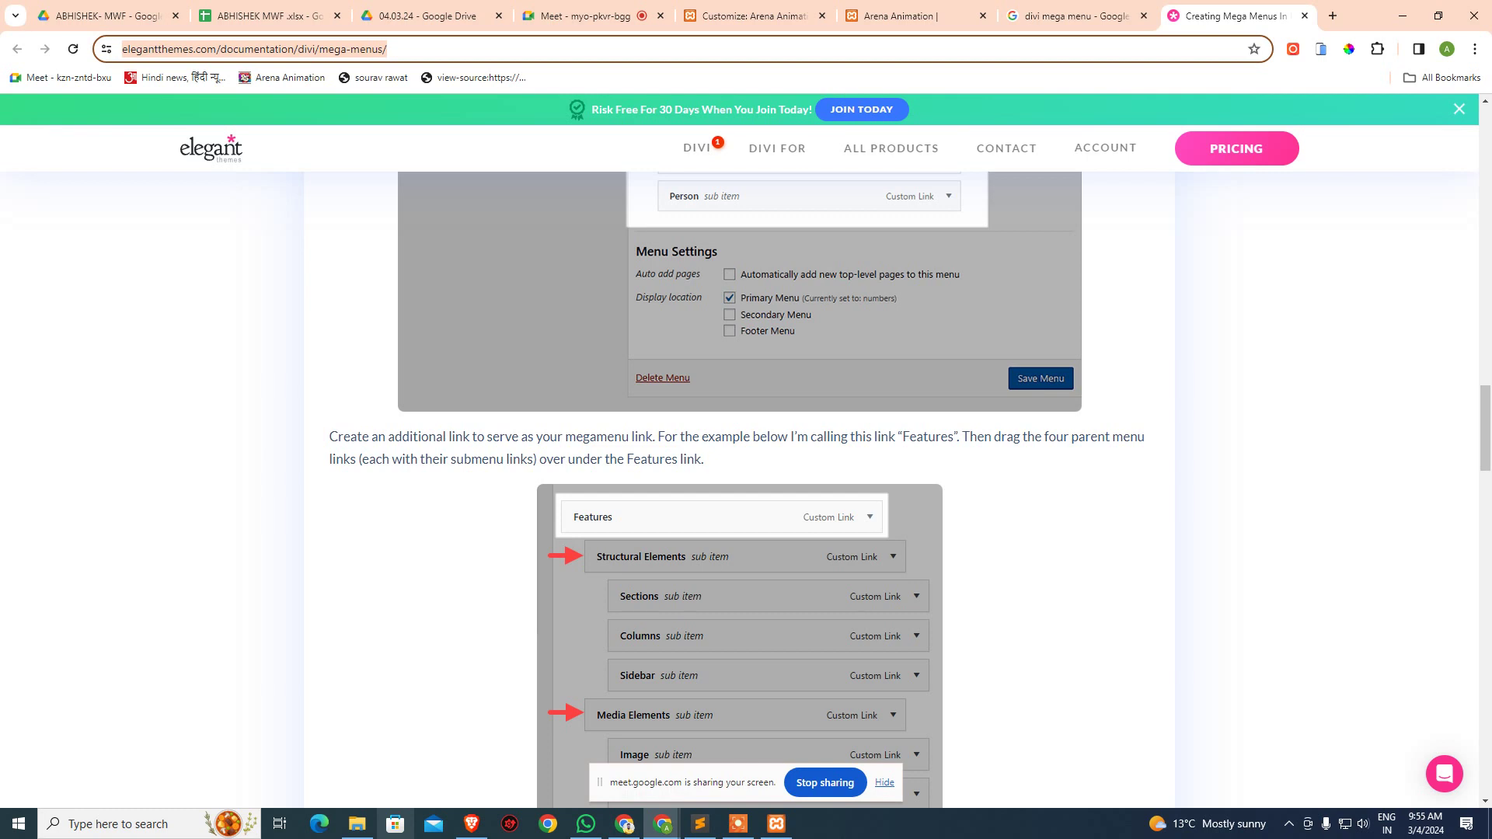
key("alt+Tab")
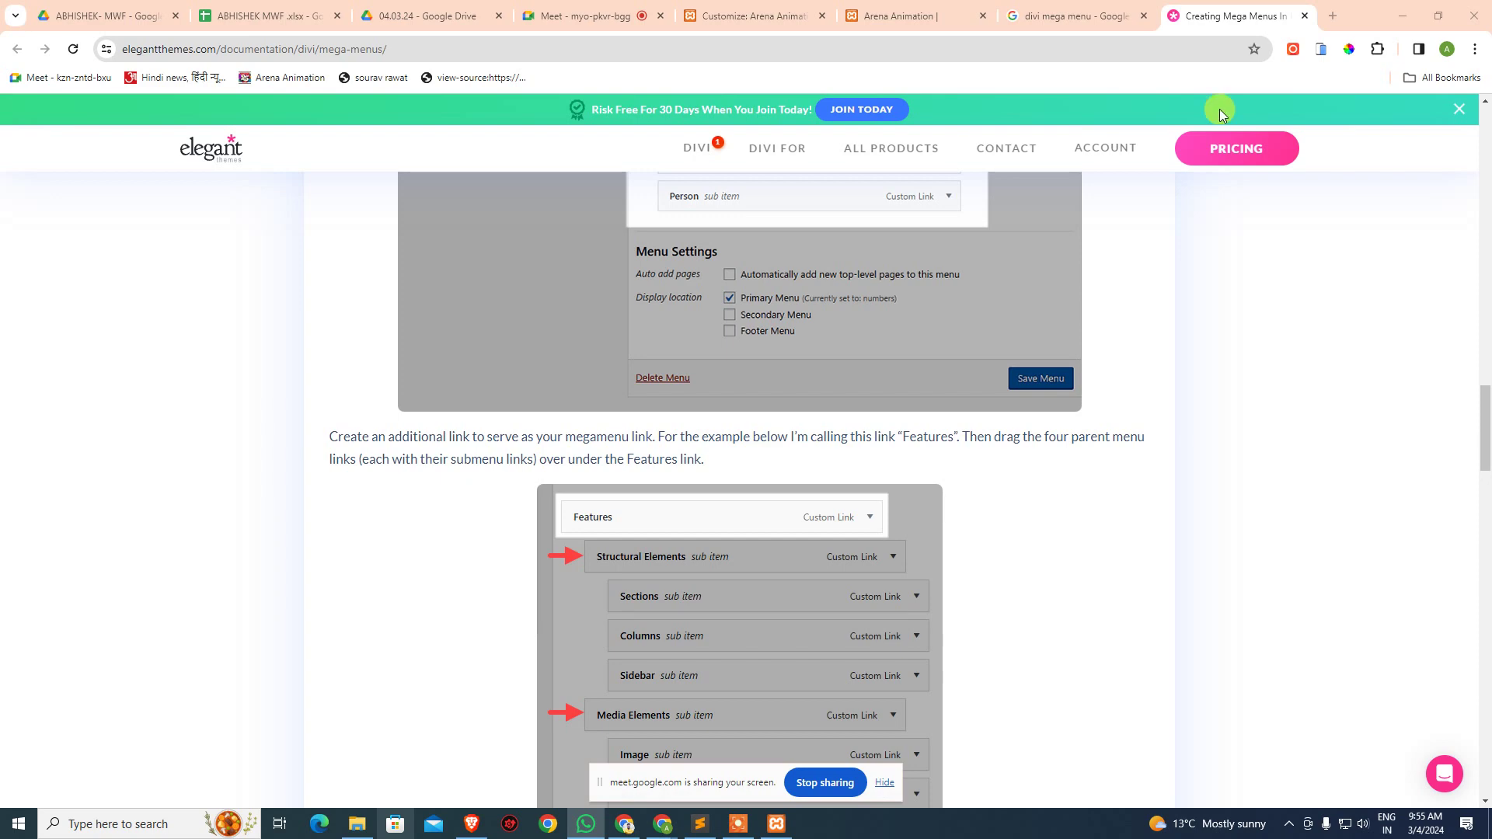
scroll(1149, 412, "up", 20)
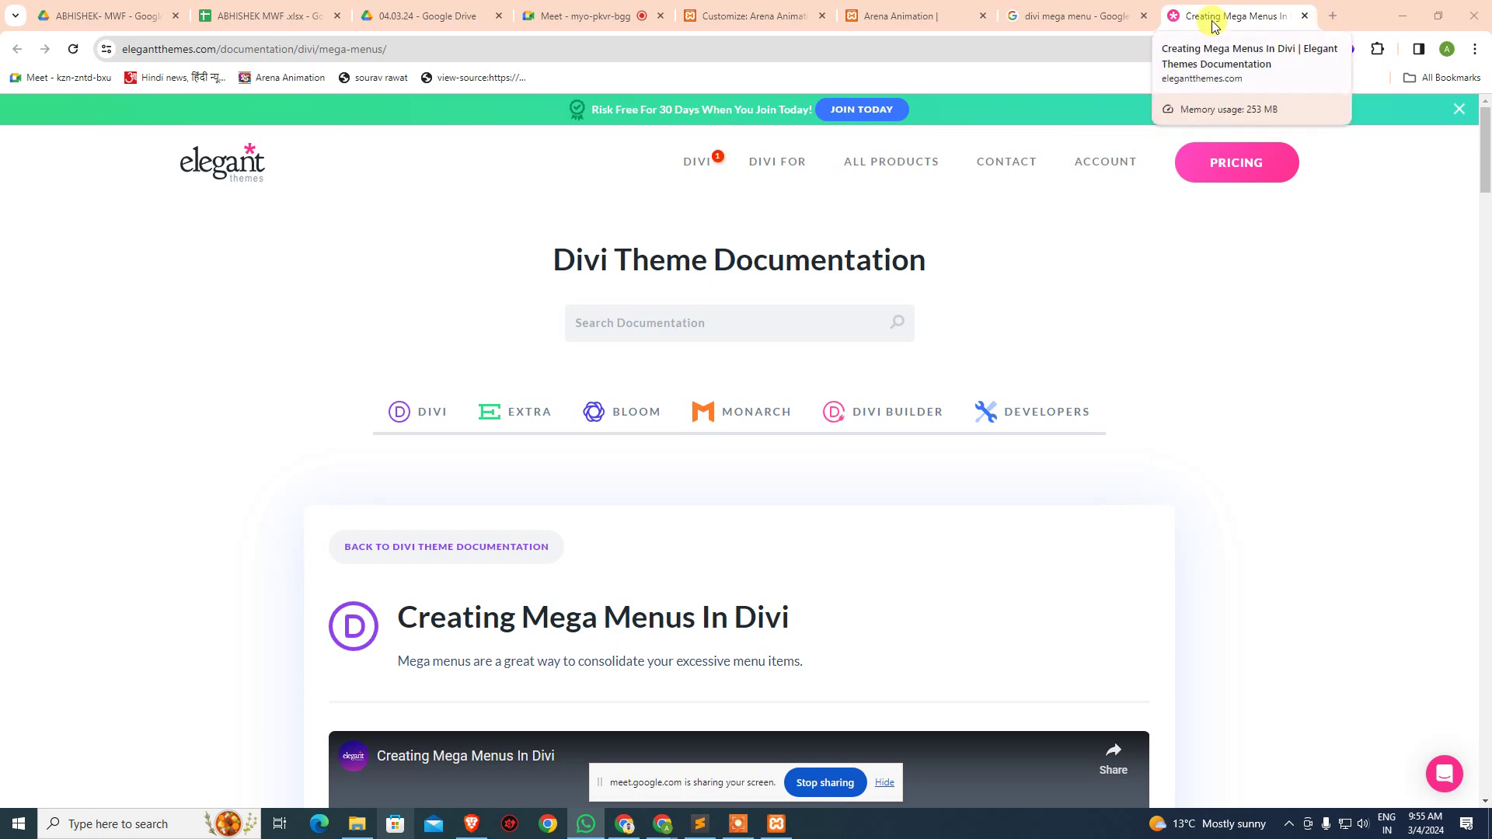
- Open shineads.org in a new tab and enter the main Shineads site from its landing page
left_click(1331, 16)
type("shin")
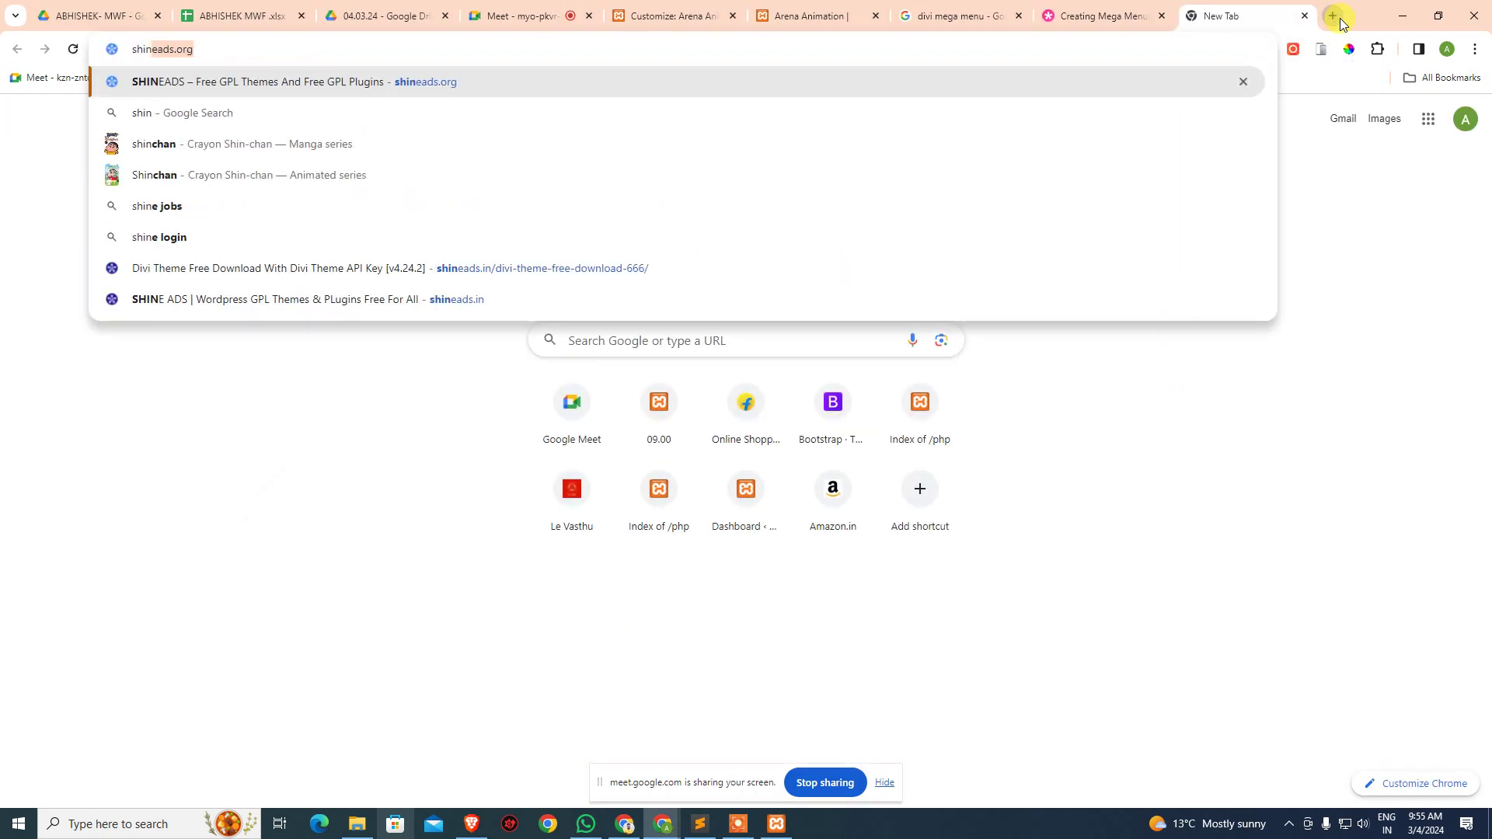
key("Return")
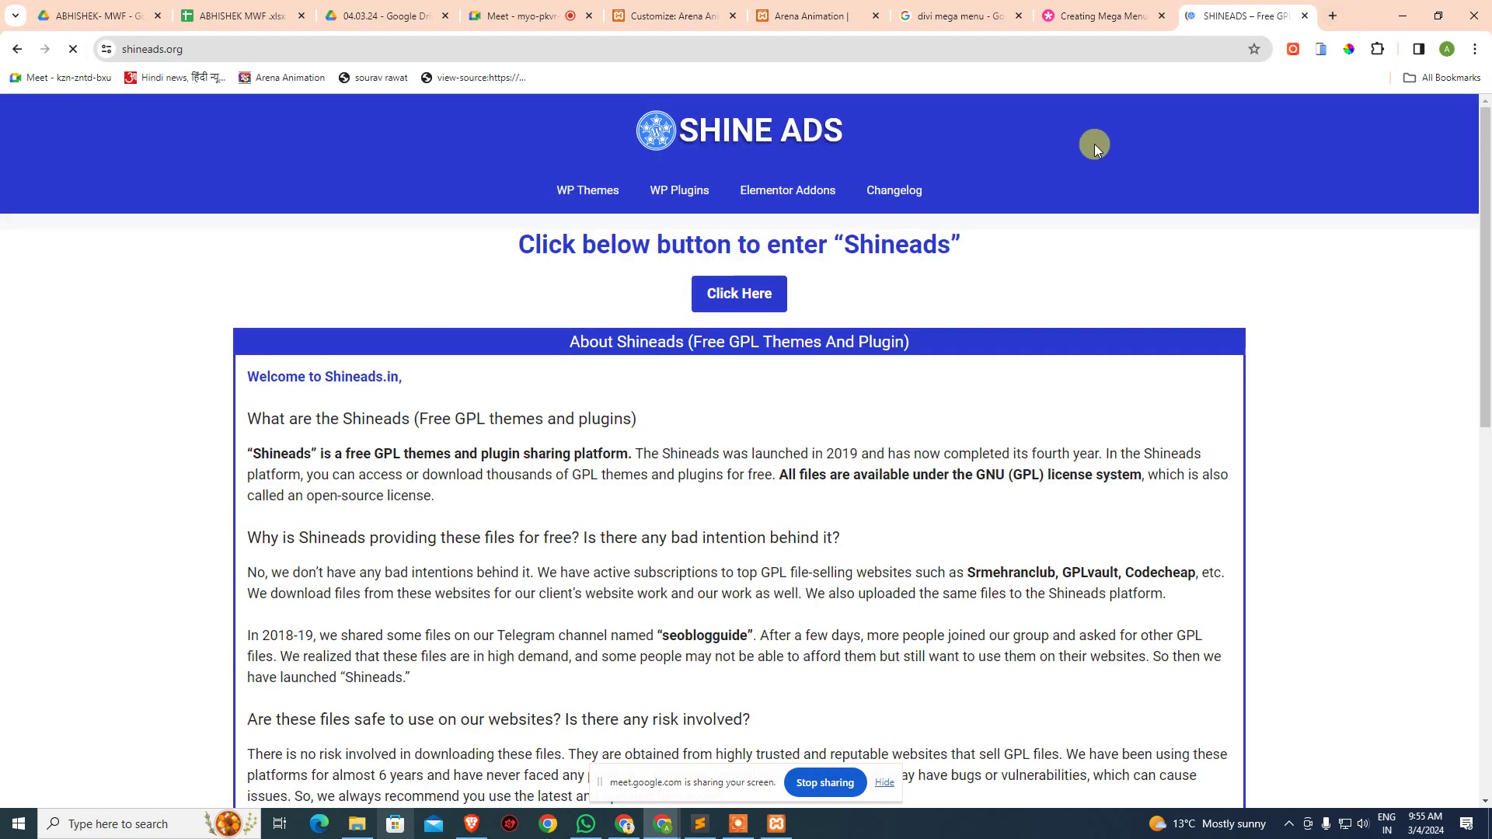
left_click(747, 313)
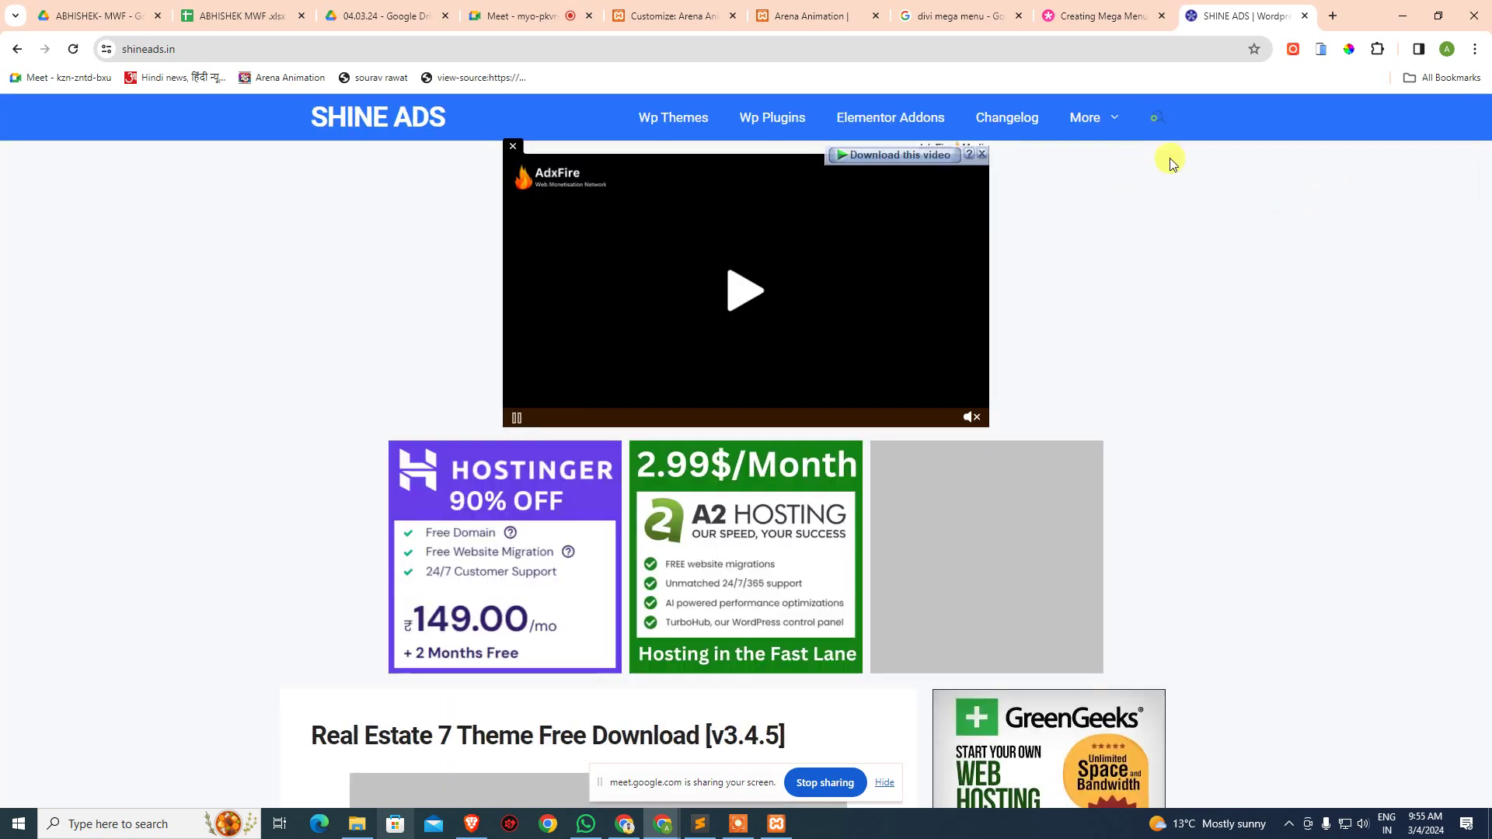
- Search the Shineads site for "divi"
left_click(1152, 117)
left_click(756, 294)
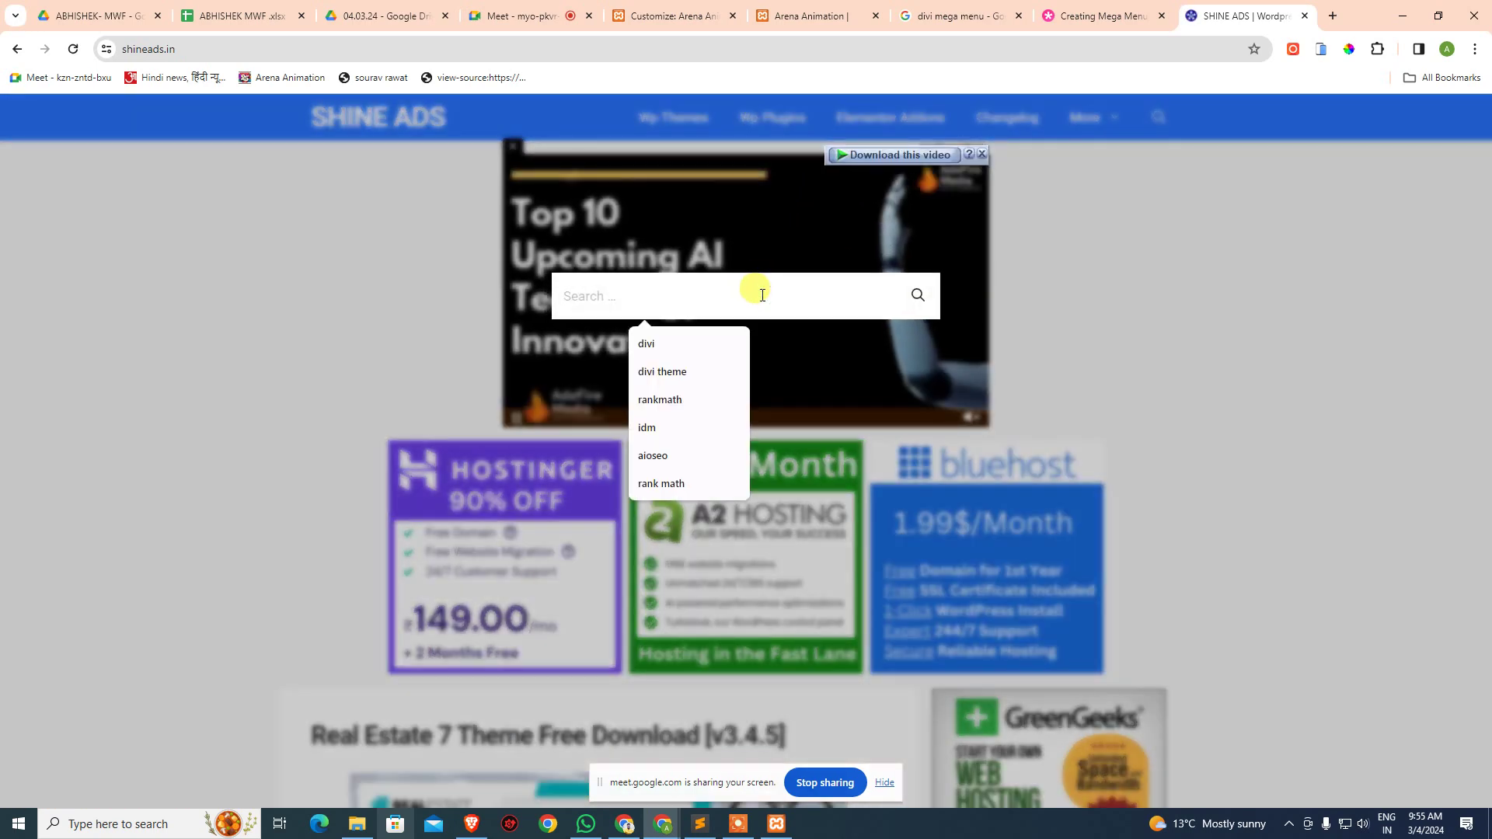
left_click(725, 353)
left_click(918, 294)
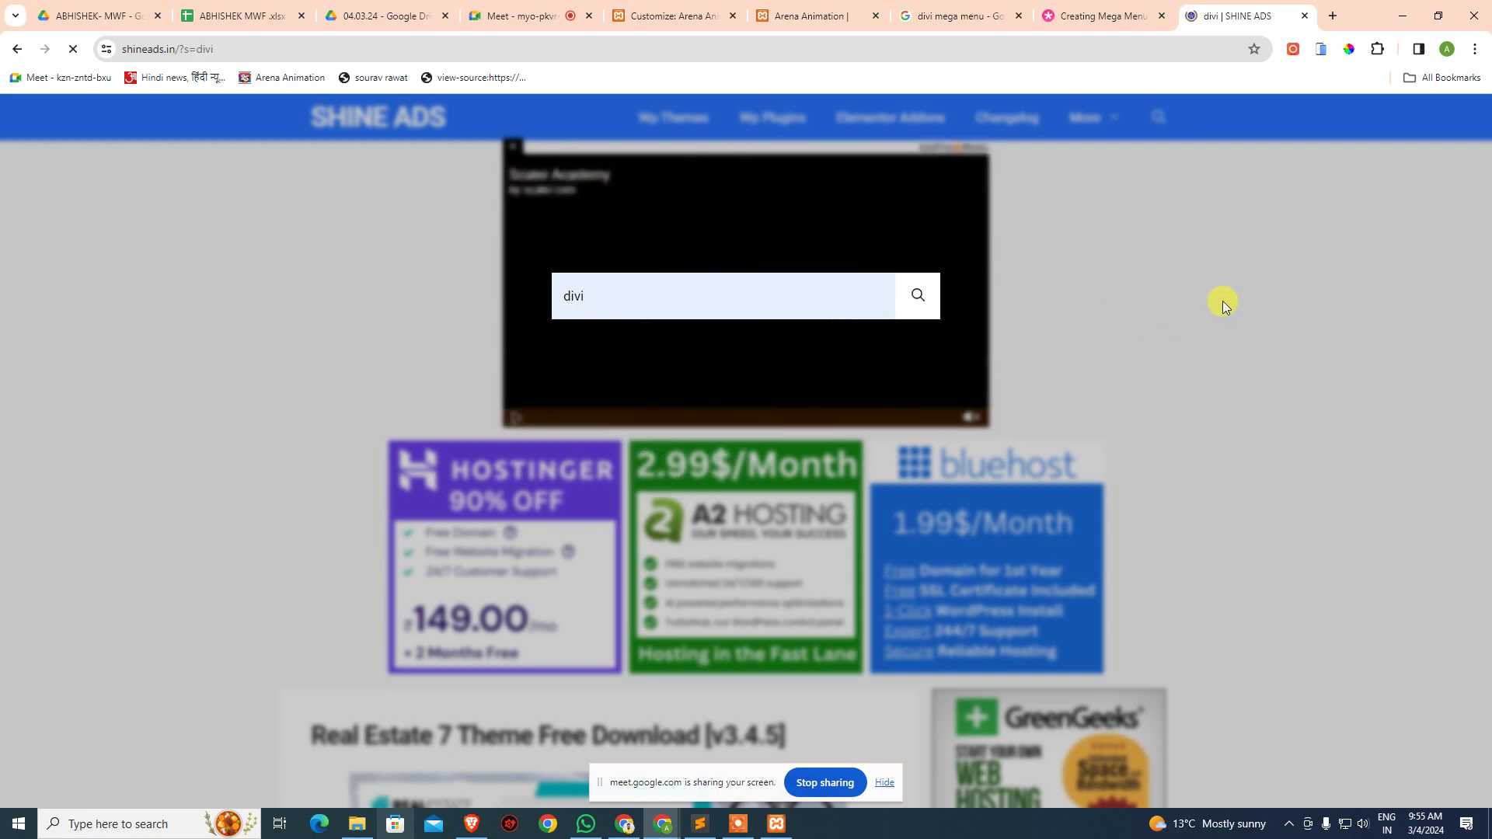
- Look through the Divi search results for available plugins, down to the Divi Ghoster White Label Plugin
scroll(1270, 347, "down", 2)
scroll(1270, 346, "down", 8)
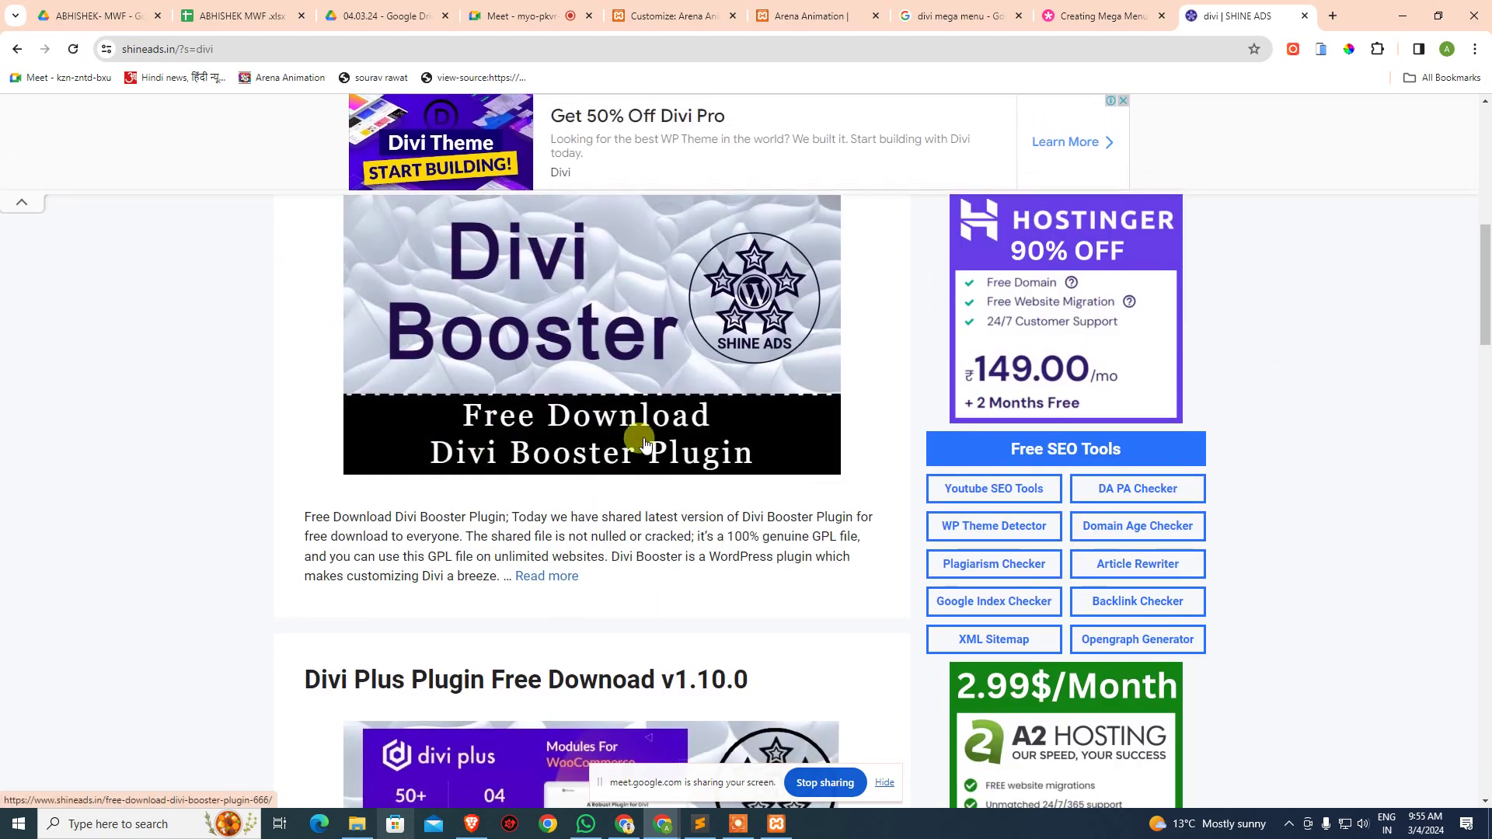
scroll(644, 444, "down", 2)
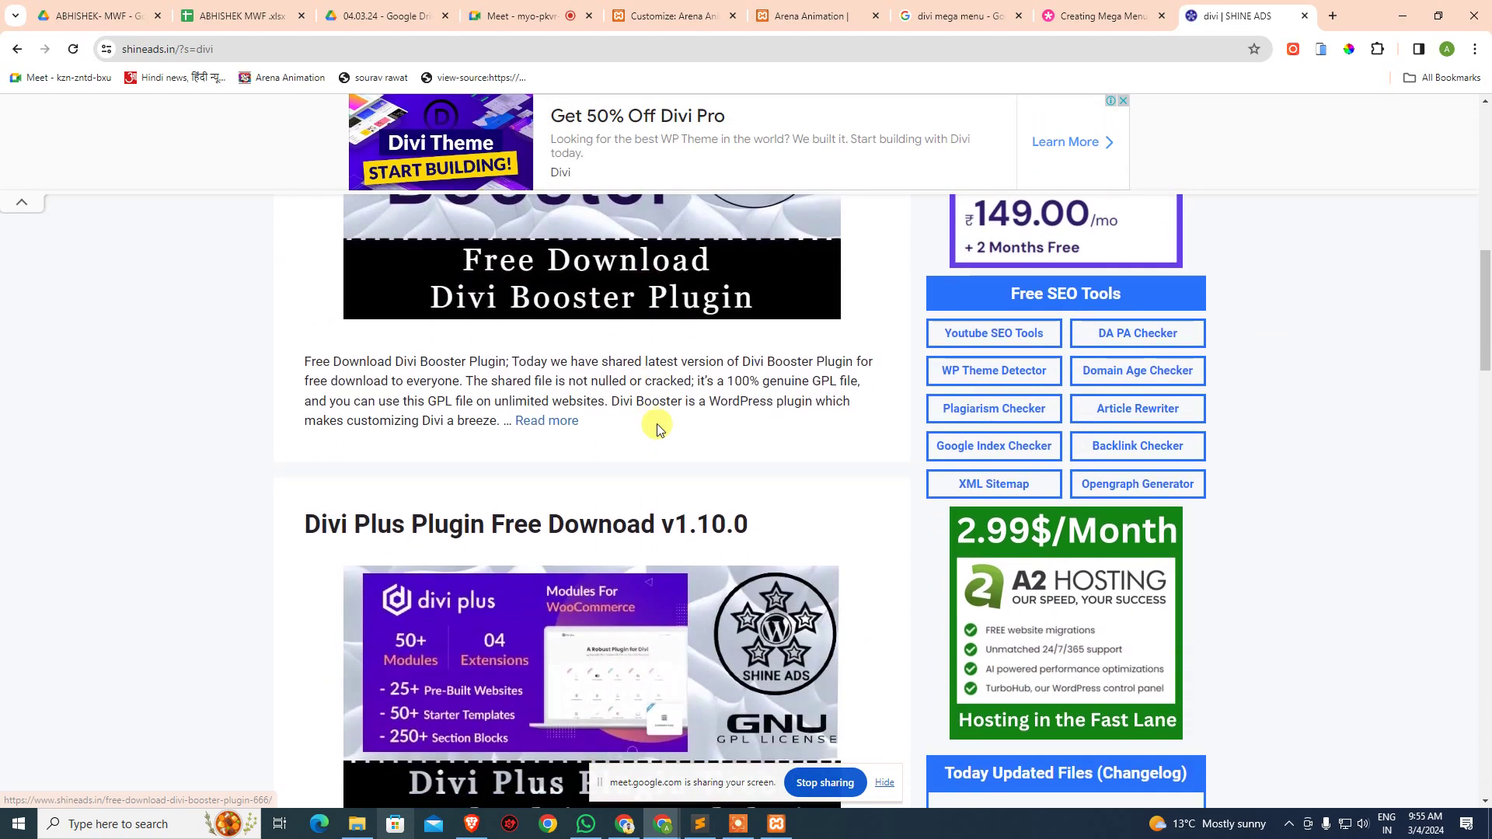
scroll(543, 470, "down", 3)
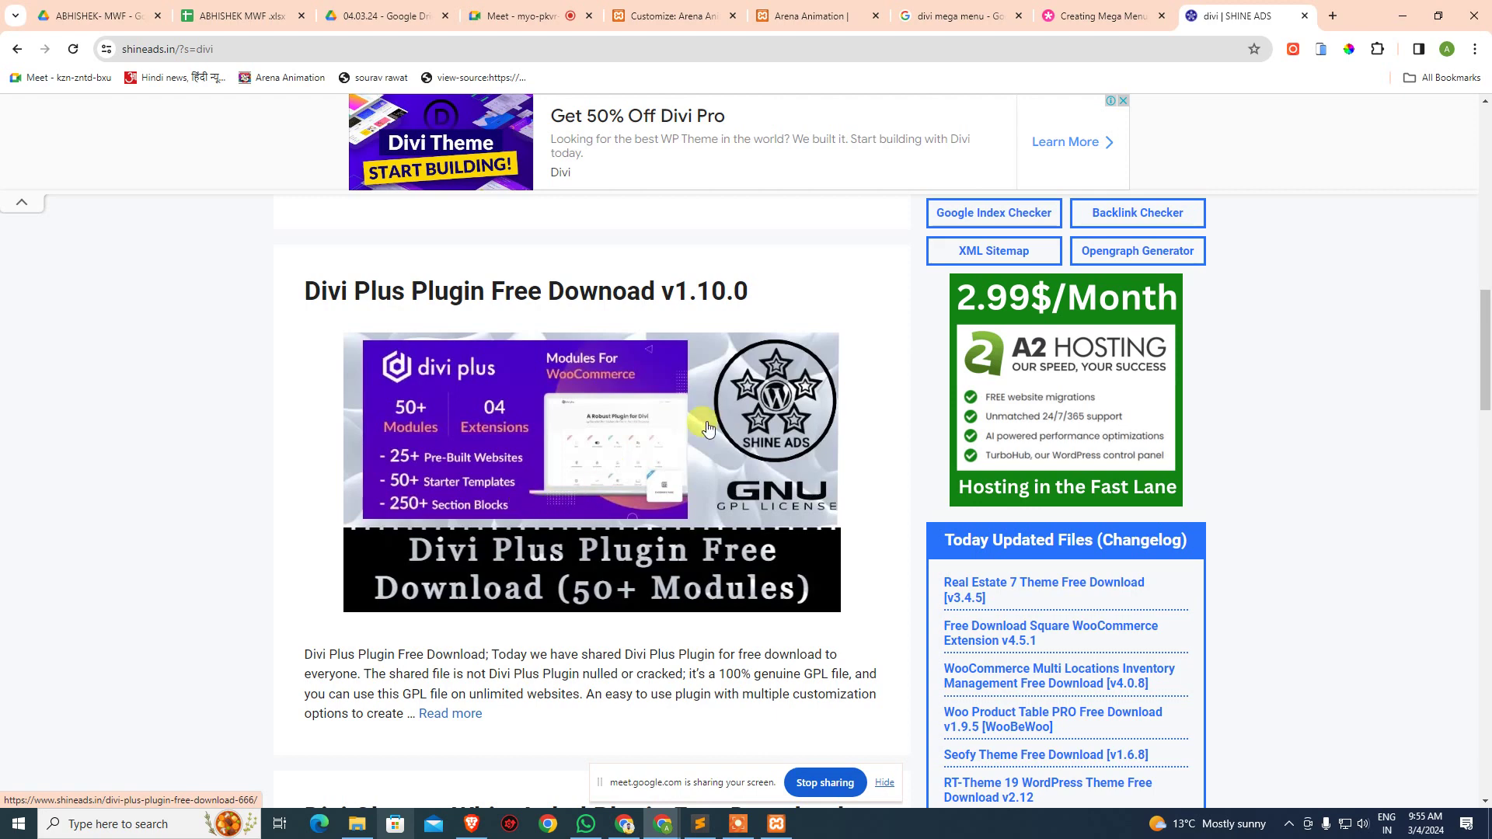
scroll(729, 443, "down", 13)
scroll(740, 458, "up", 6)
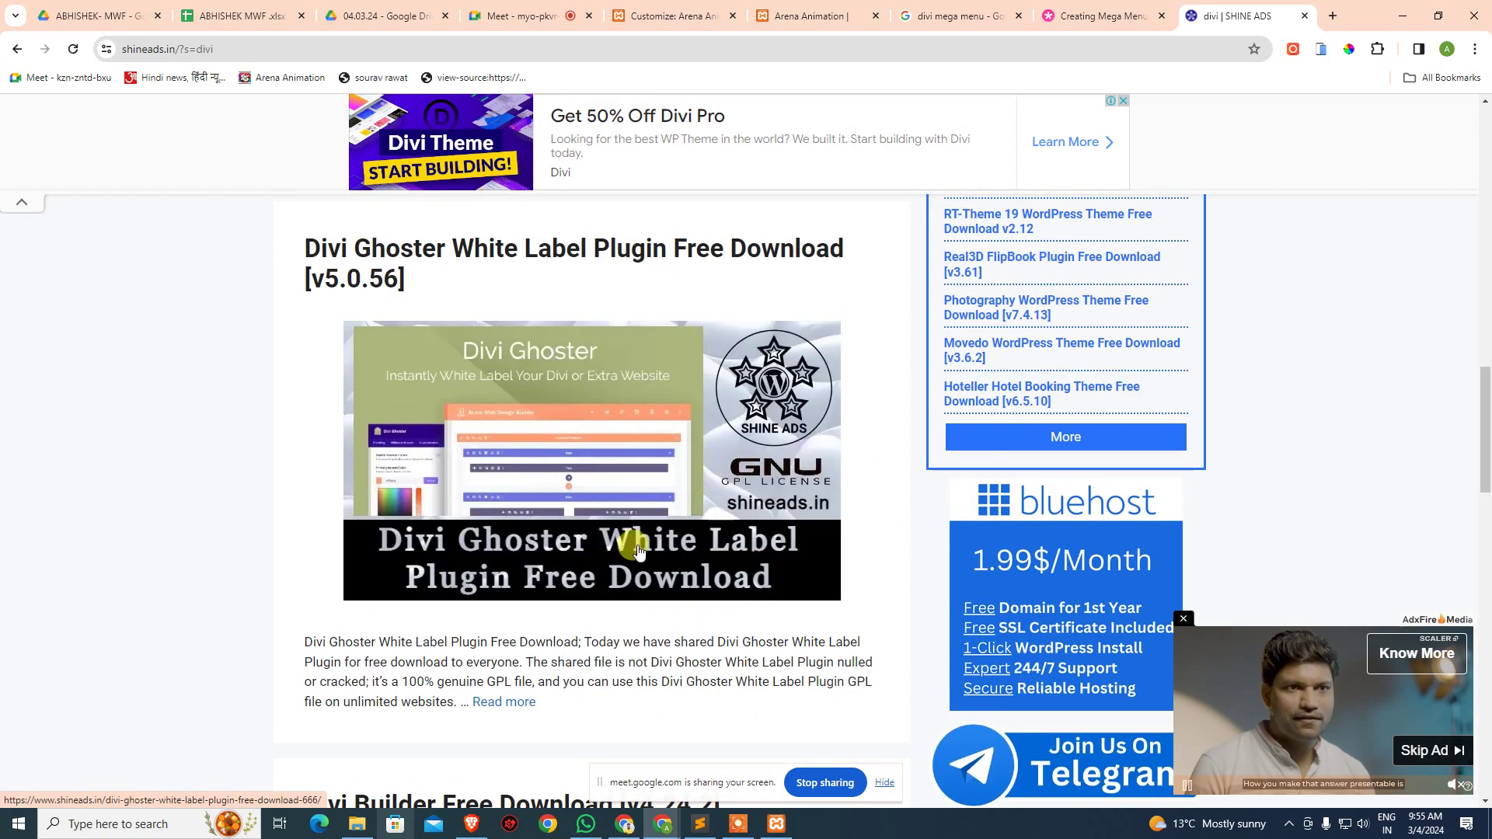
scroll(699, 533, "down", 1)
scroll(650, 517, "up", 1)
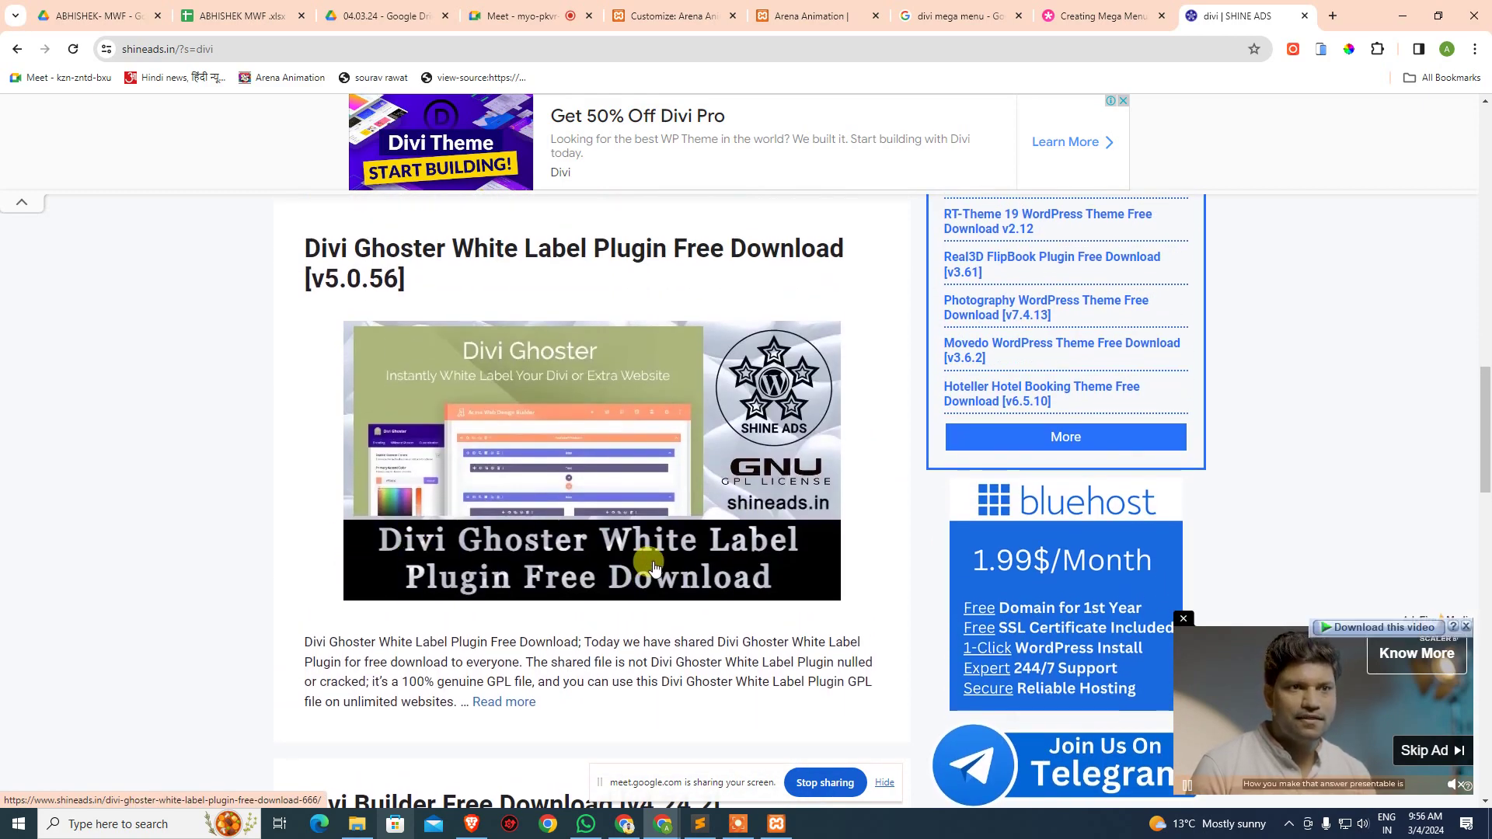
- Look through the remaining Divi search results down to Divi Supreme Pro, and return to the beginning of the results
scroll(678, 569, "down", 6)
scroll(380, 570, "down", 6)
scroll(477, 417, "down", 8)
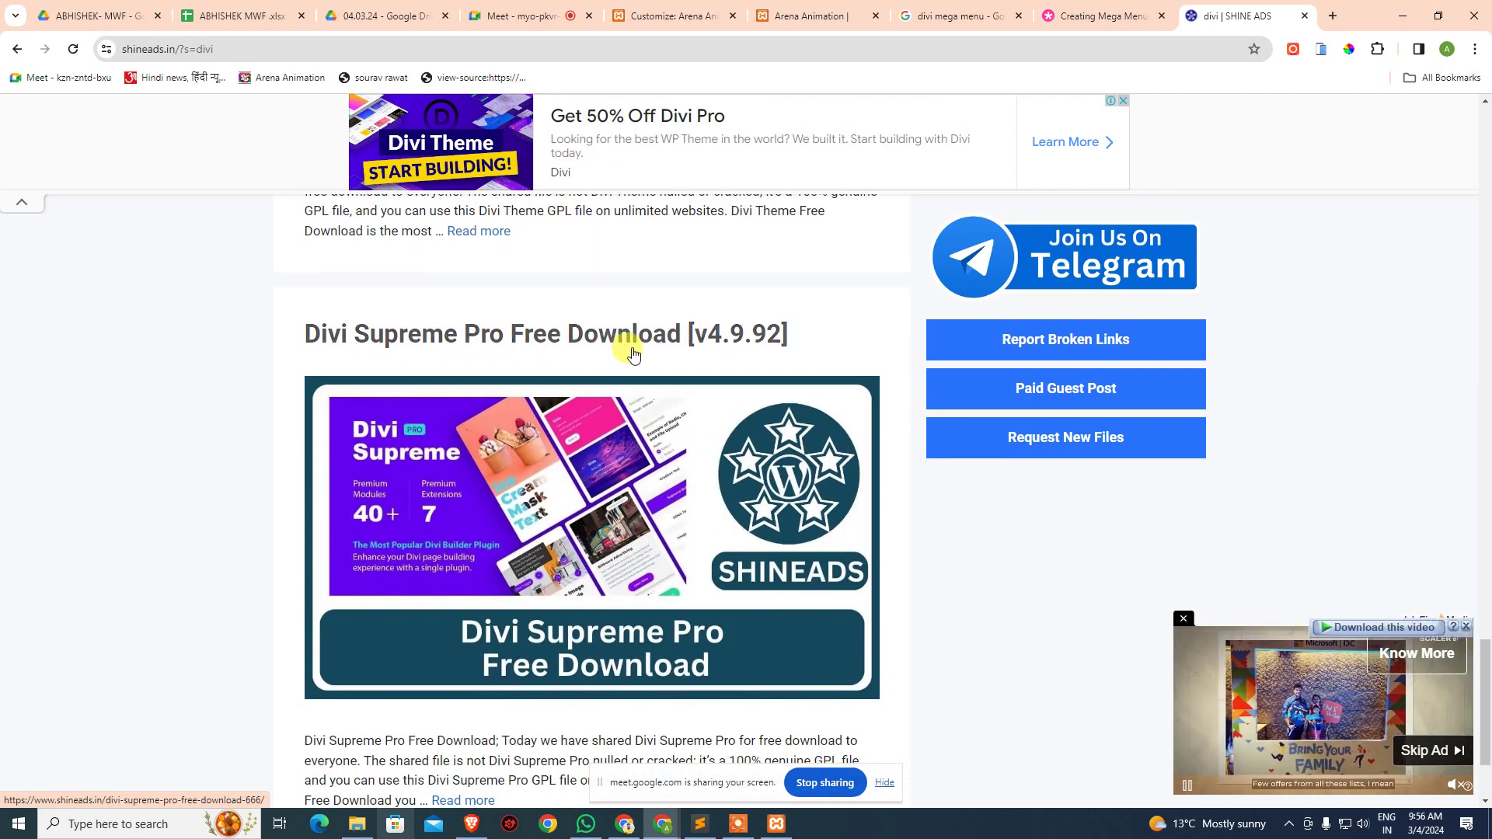
scroll(584, 516, "down", 2)
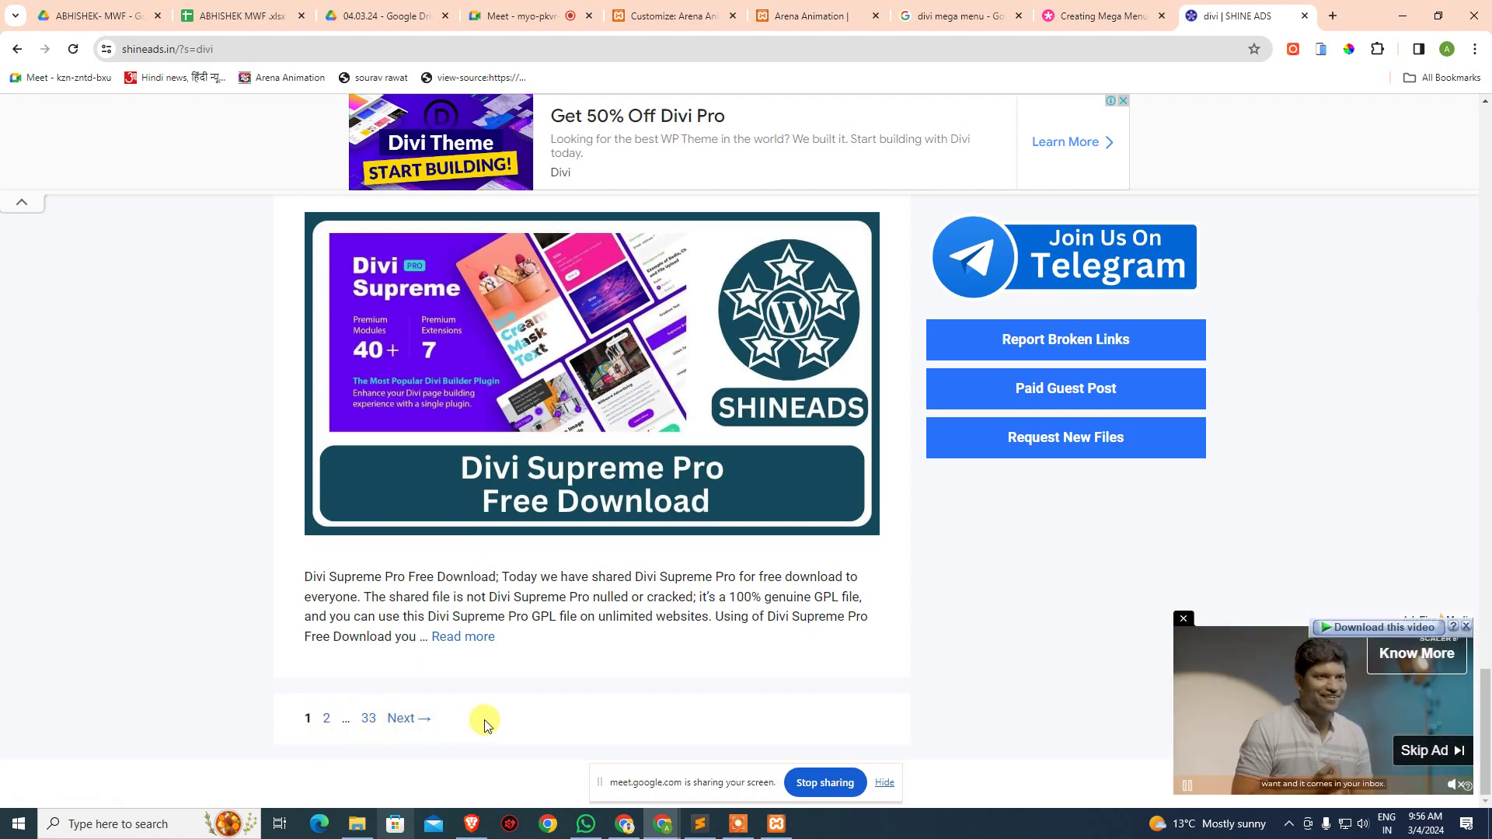
scroll(585, 640, "up", 5)
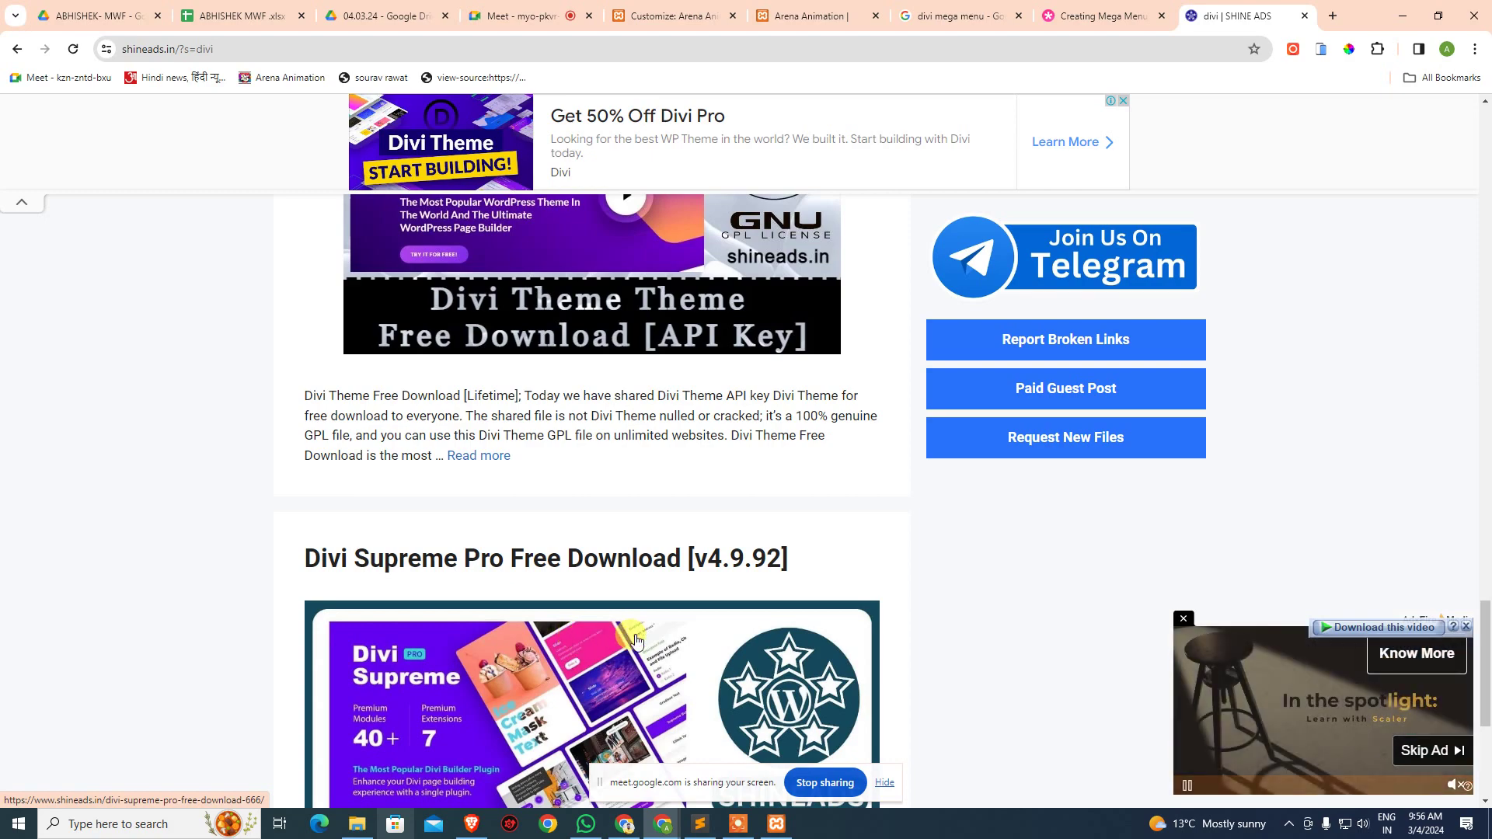
scroll(726, 594, "up", 4)
scroll(726, 593, "up", 20)
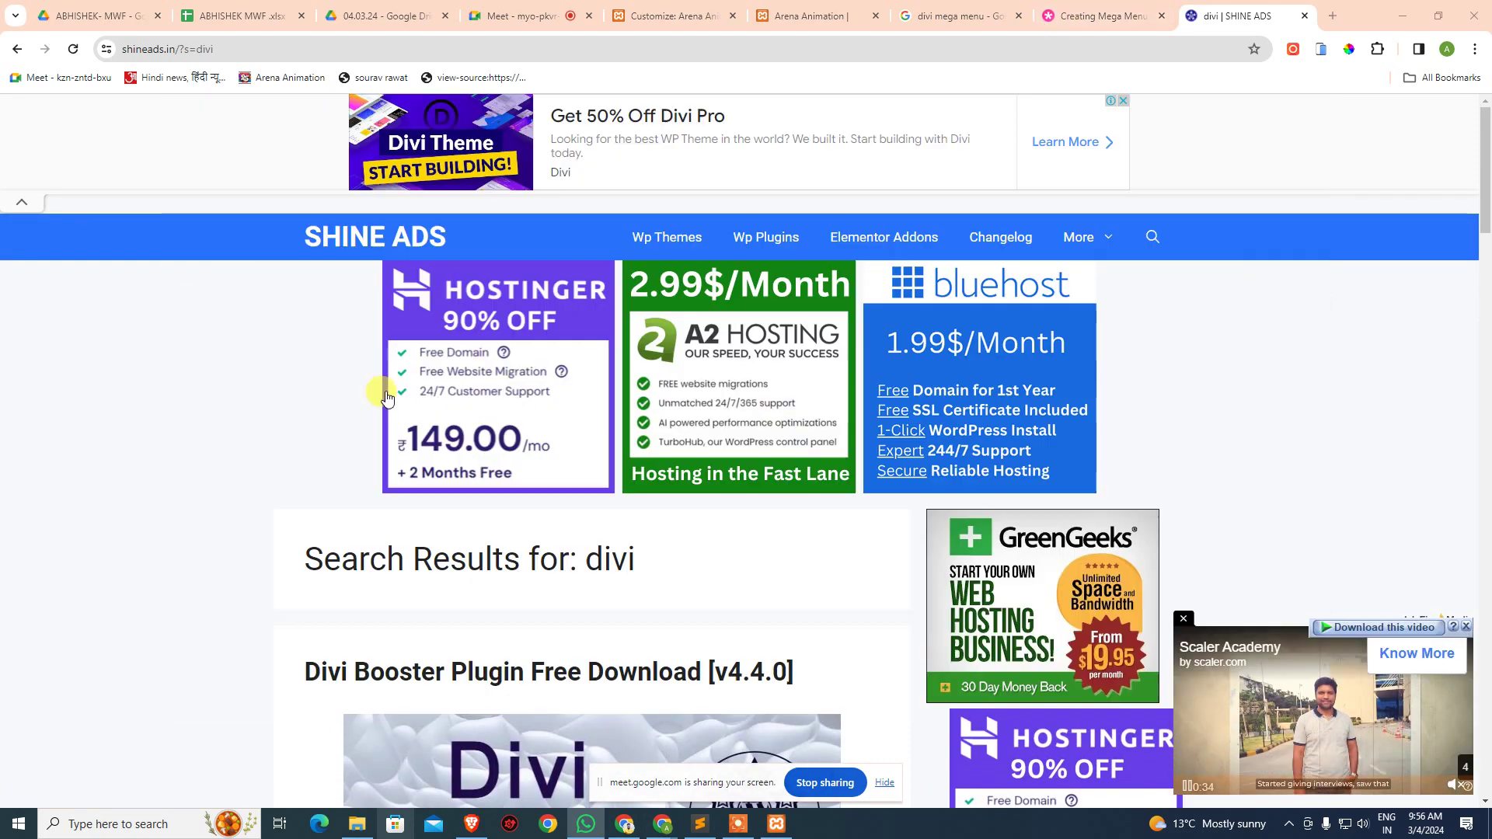
- Open the Site Identity settings in the WordPress customizer, and compare the site title with the live site's browser tab
left_click(808, 16)
left_click(652, 16)
left_click(71, 283)
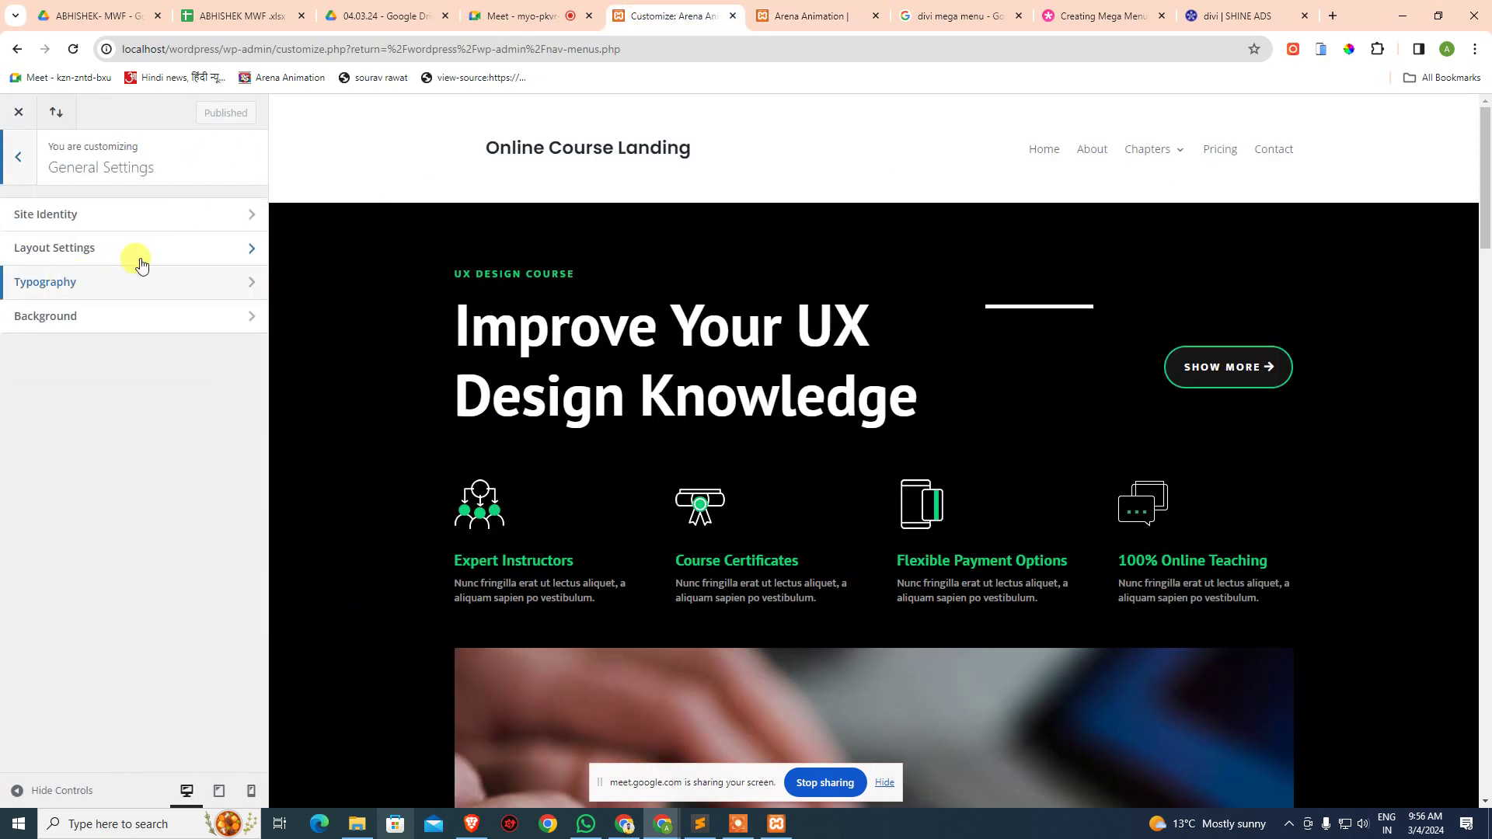
left_click(90, 214)
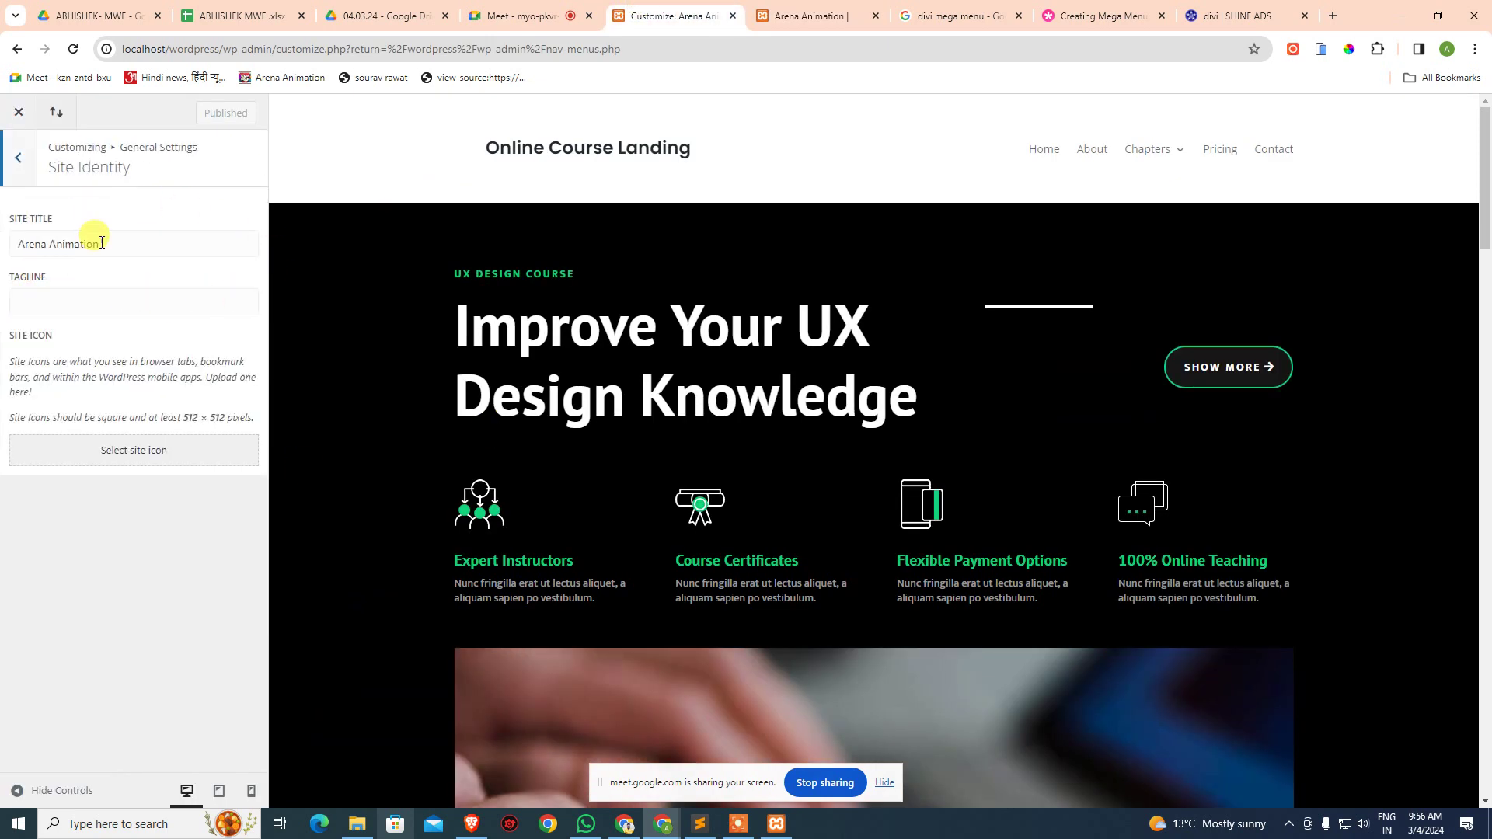
left_click_drag(109, 244, 3, 245)
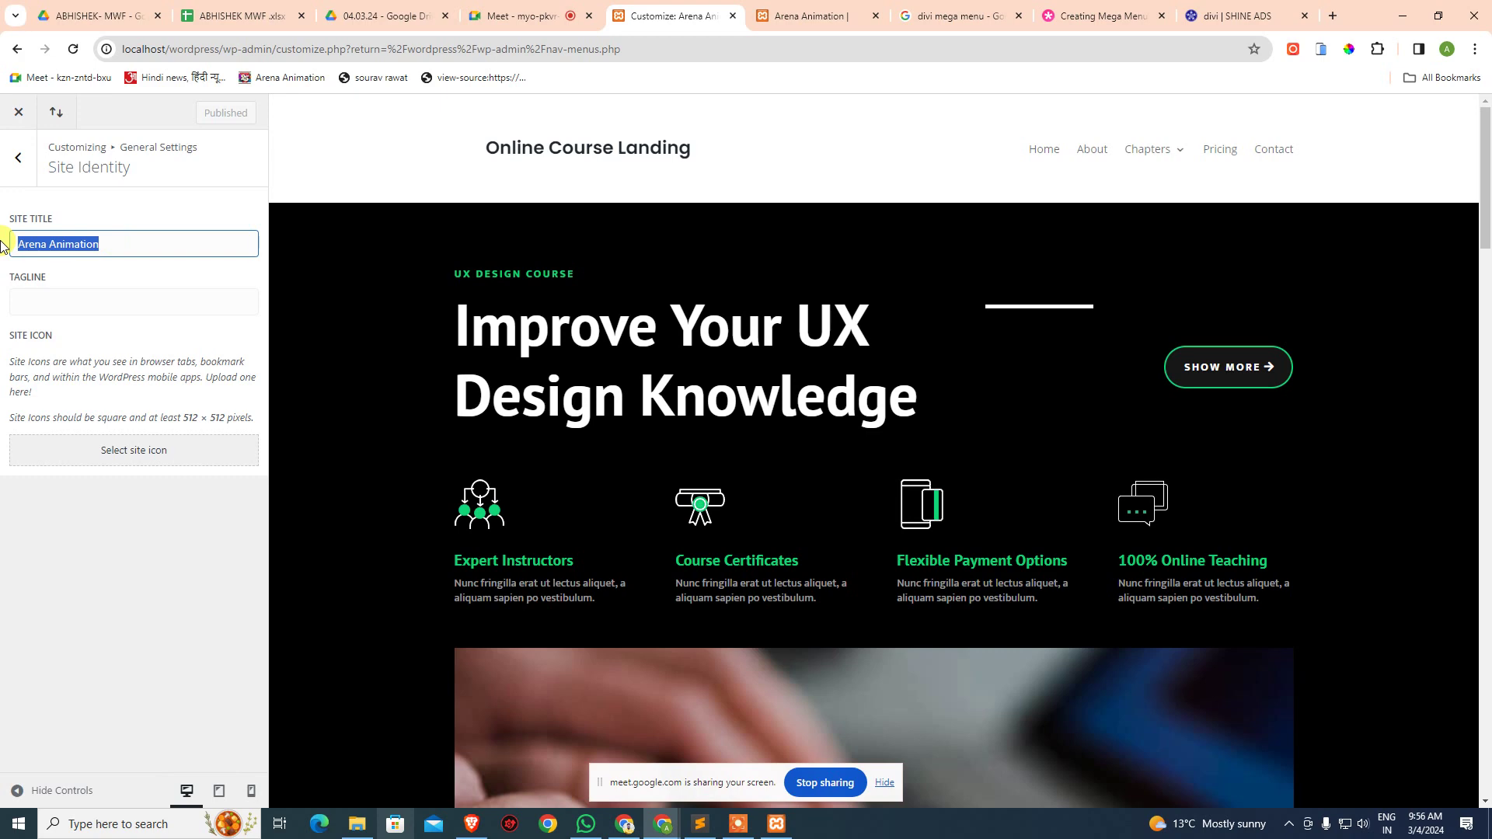
left_click(819, 16)
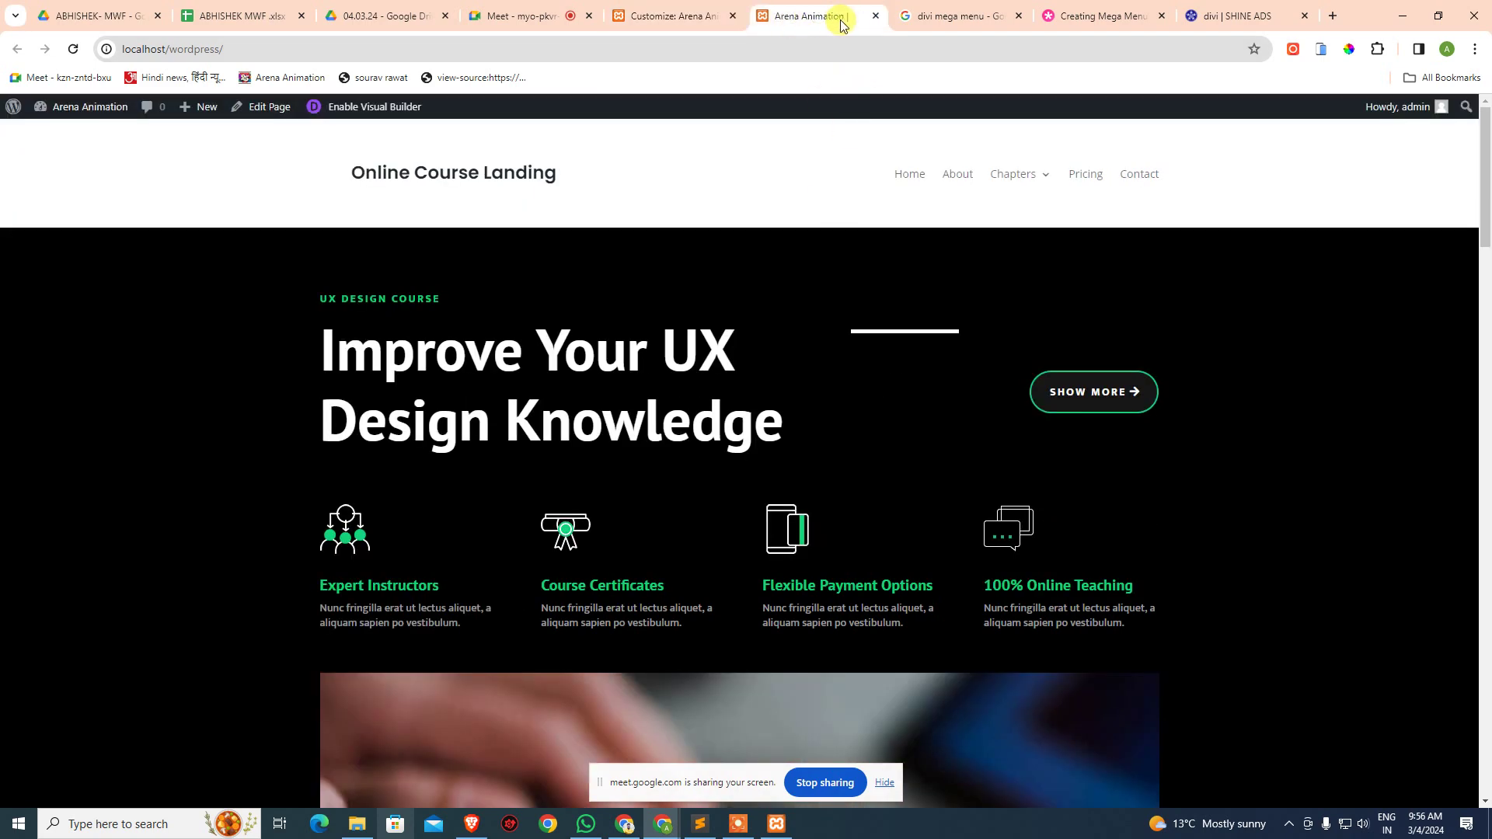
- Set the site tagline to "Learn From The Leader" in Site Identity and publish the change
left_click(689, 16)
left_click(147, 302)
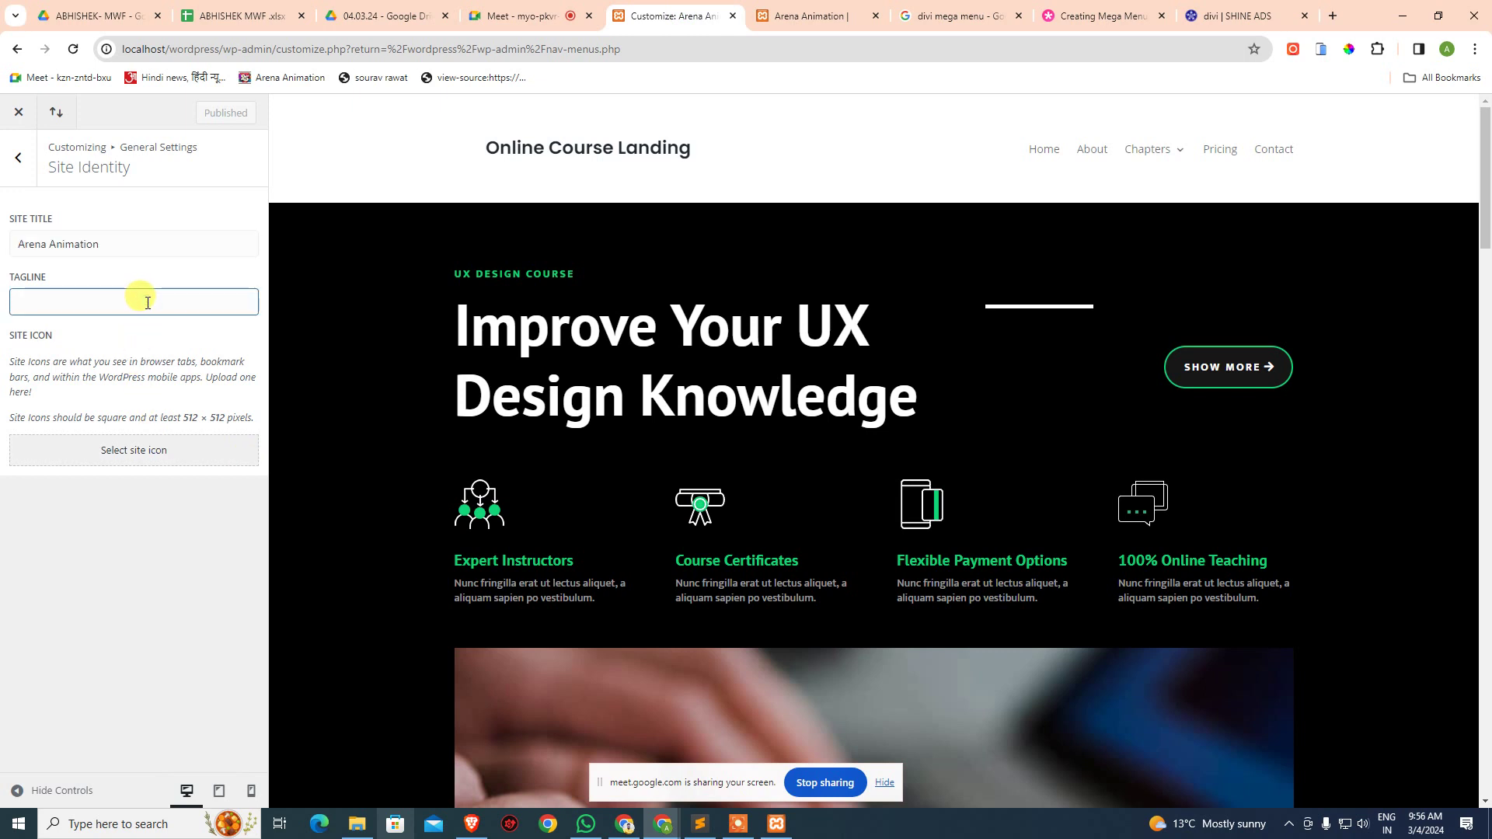
type("Learn From The Leader")
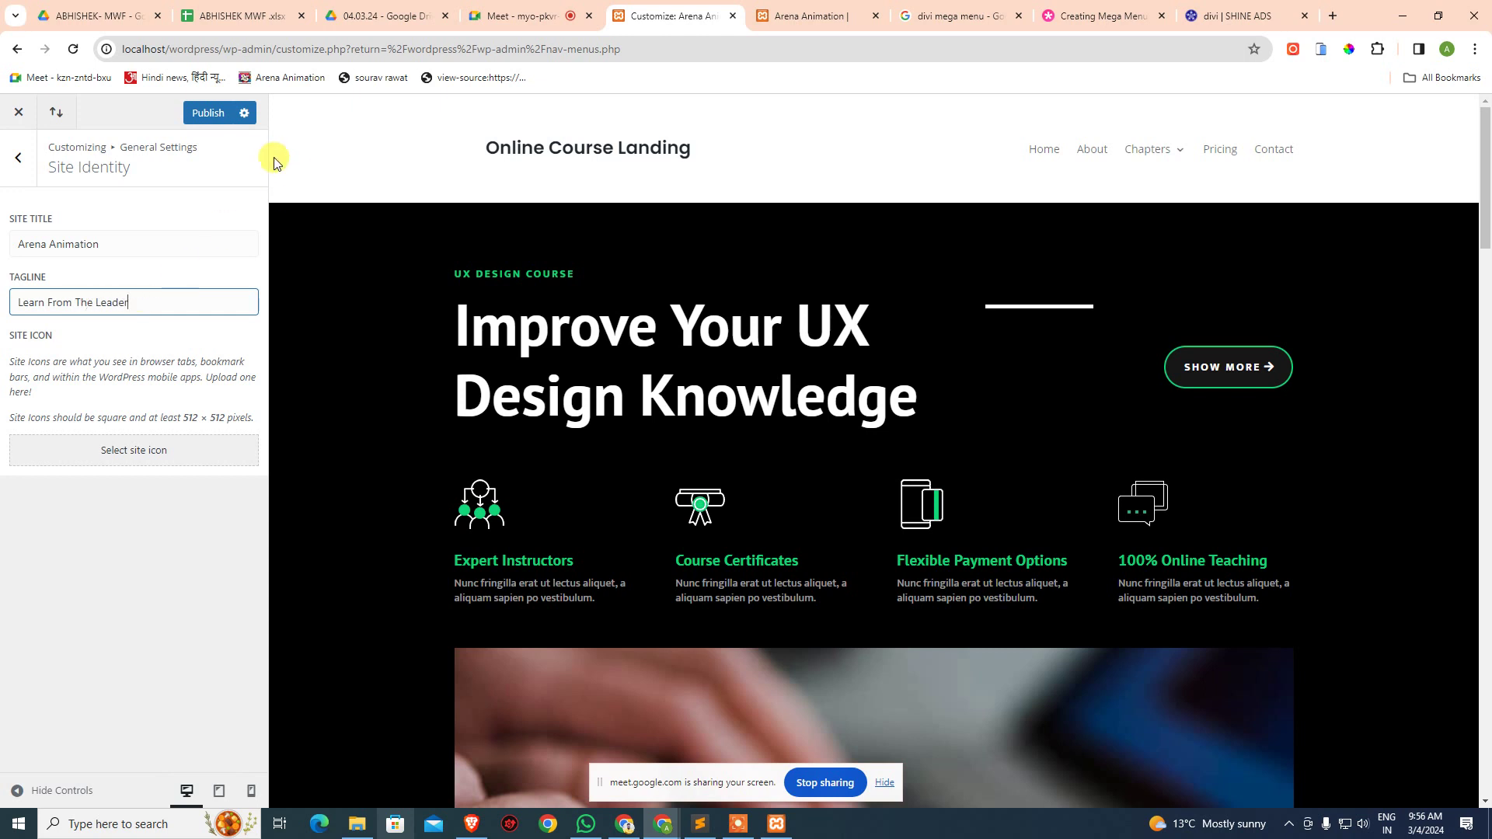
left_click(207, 112)
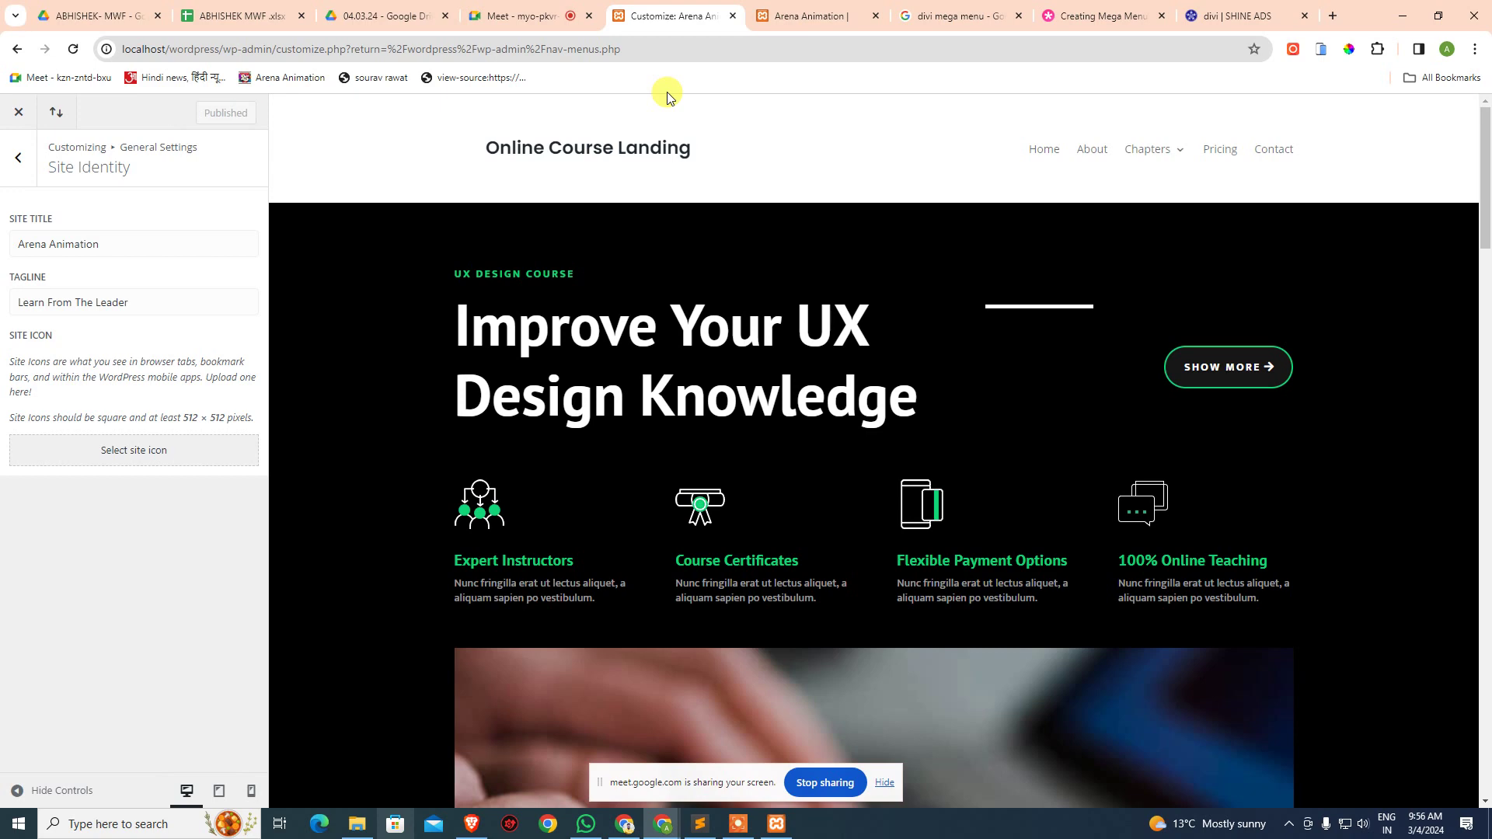
- Compare the site title and tagline in Site Identity with the browser tab titles of the live home and About pages
left_click(825, 15)
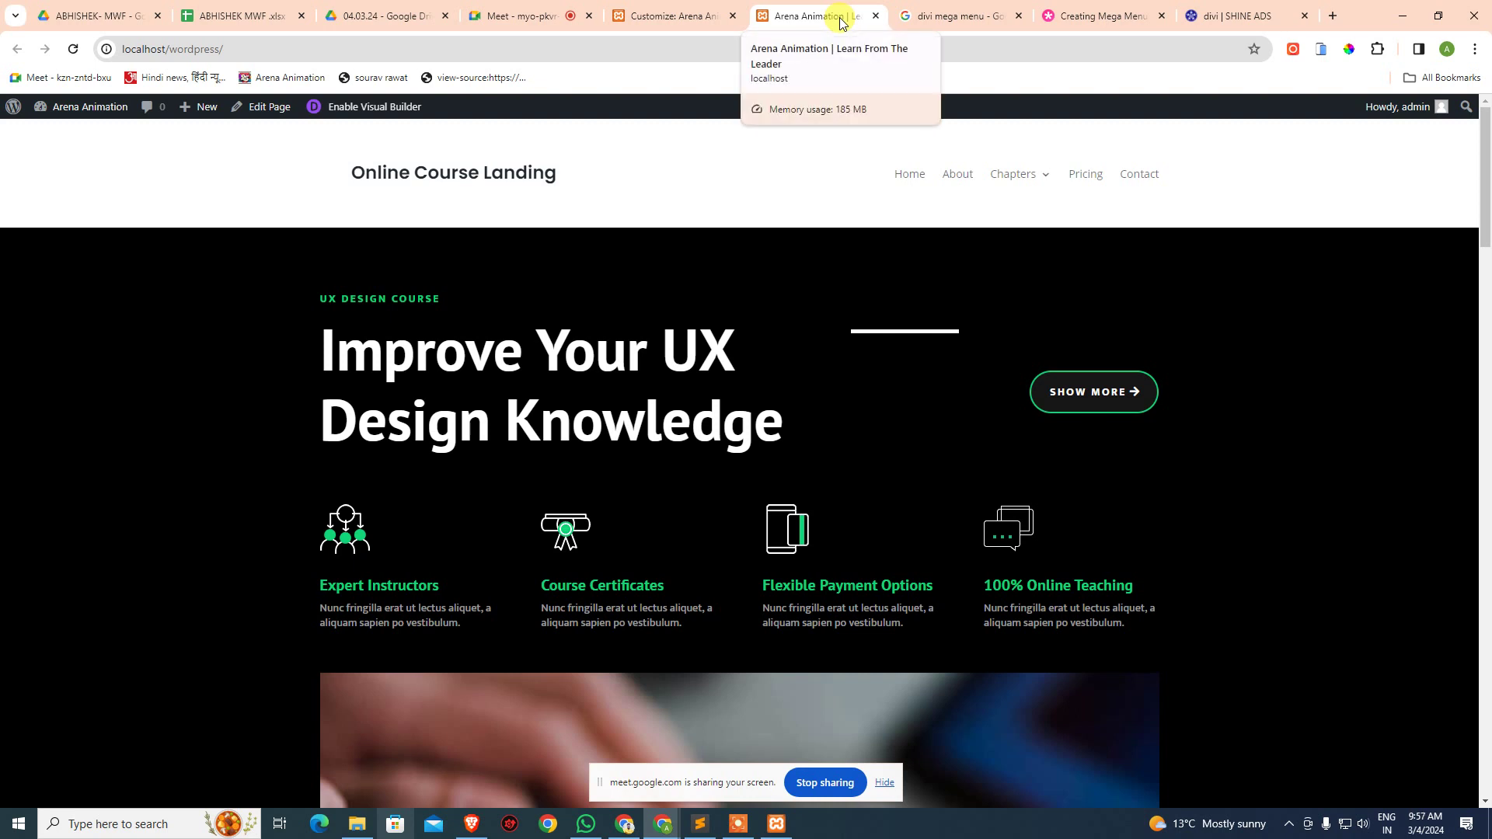
left_click(673, 15)
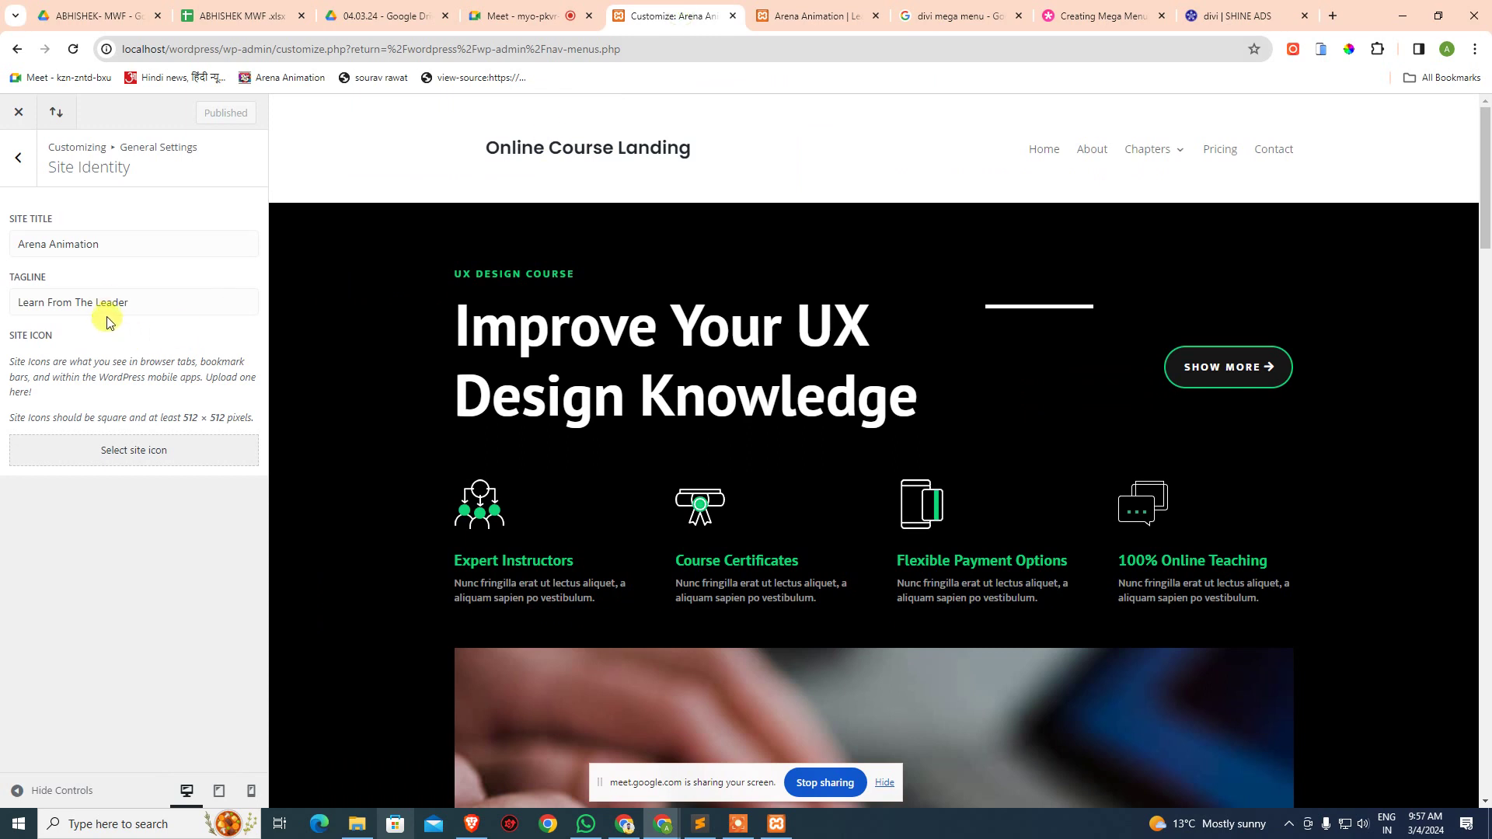
left_click_drag(131, 303, 12, 305)
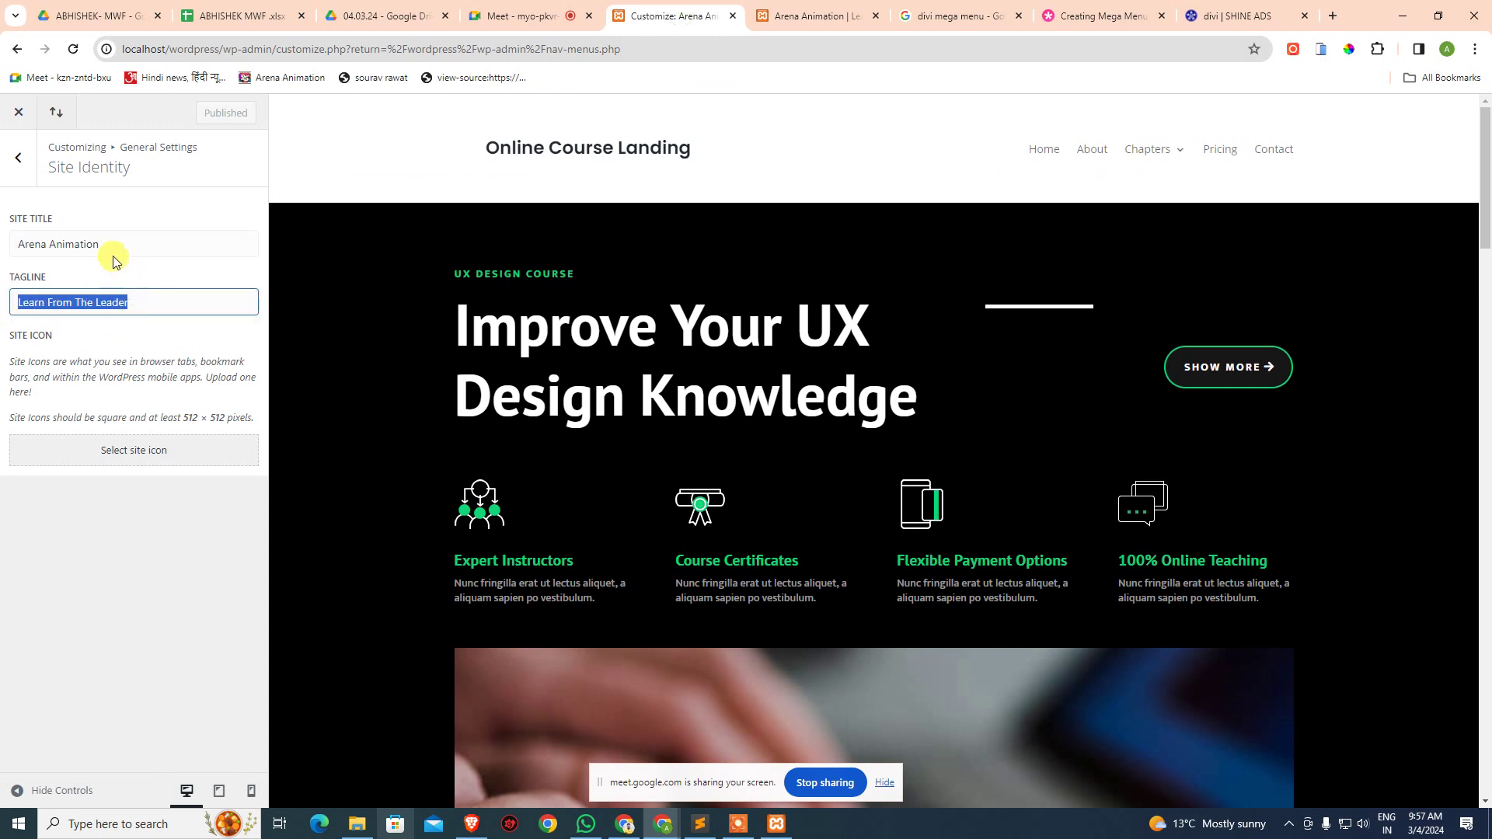
left_click_drag(116, 242, 29, 255)
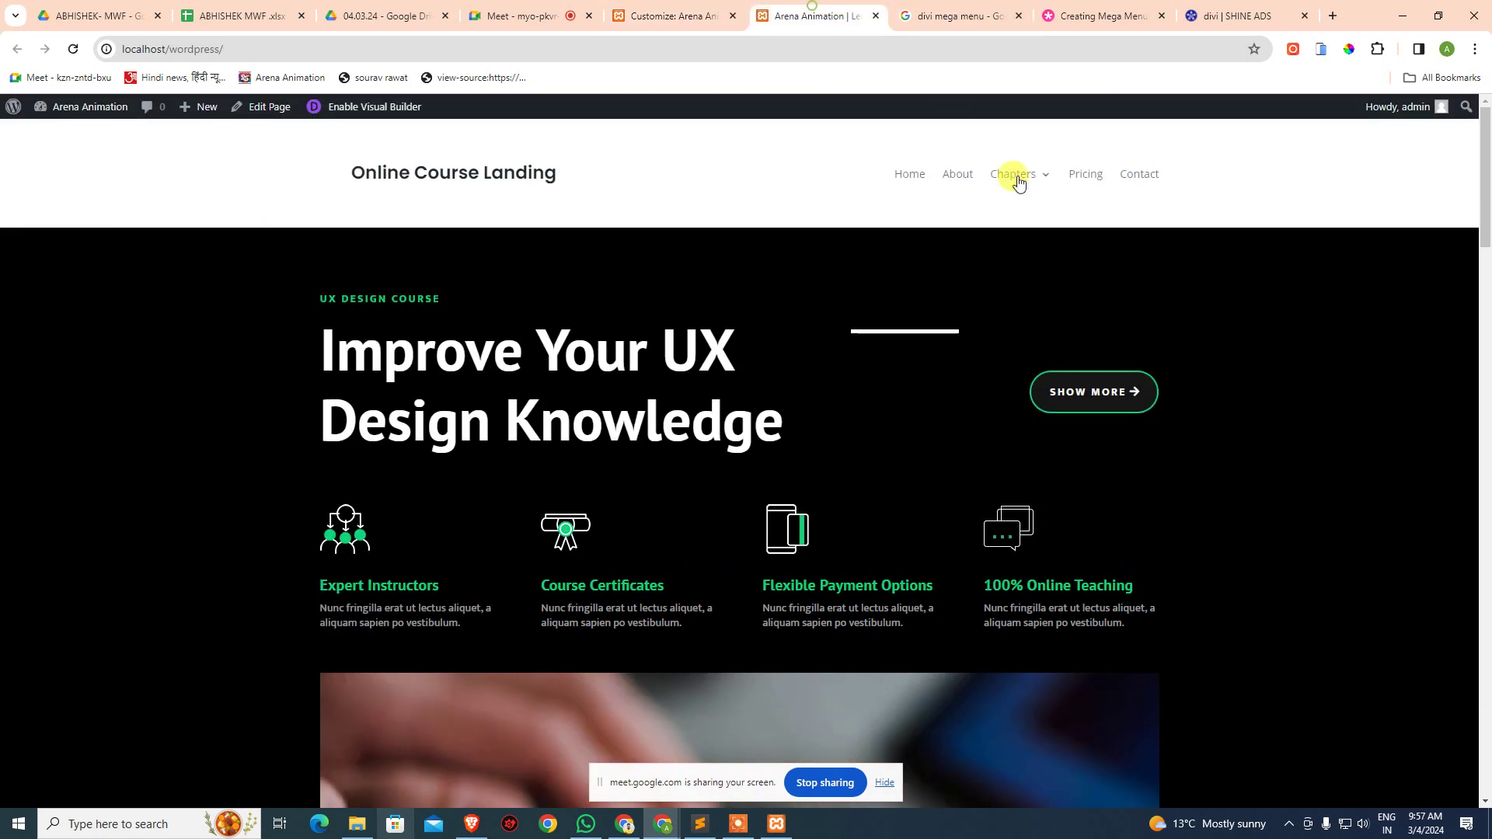
left_click(816, 15)
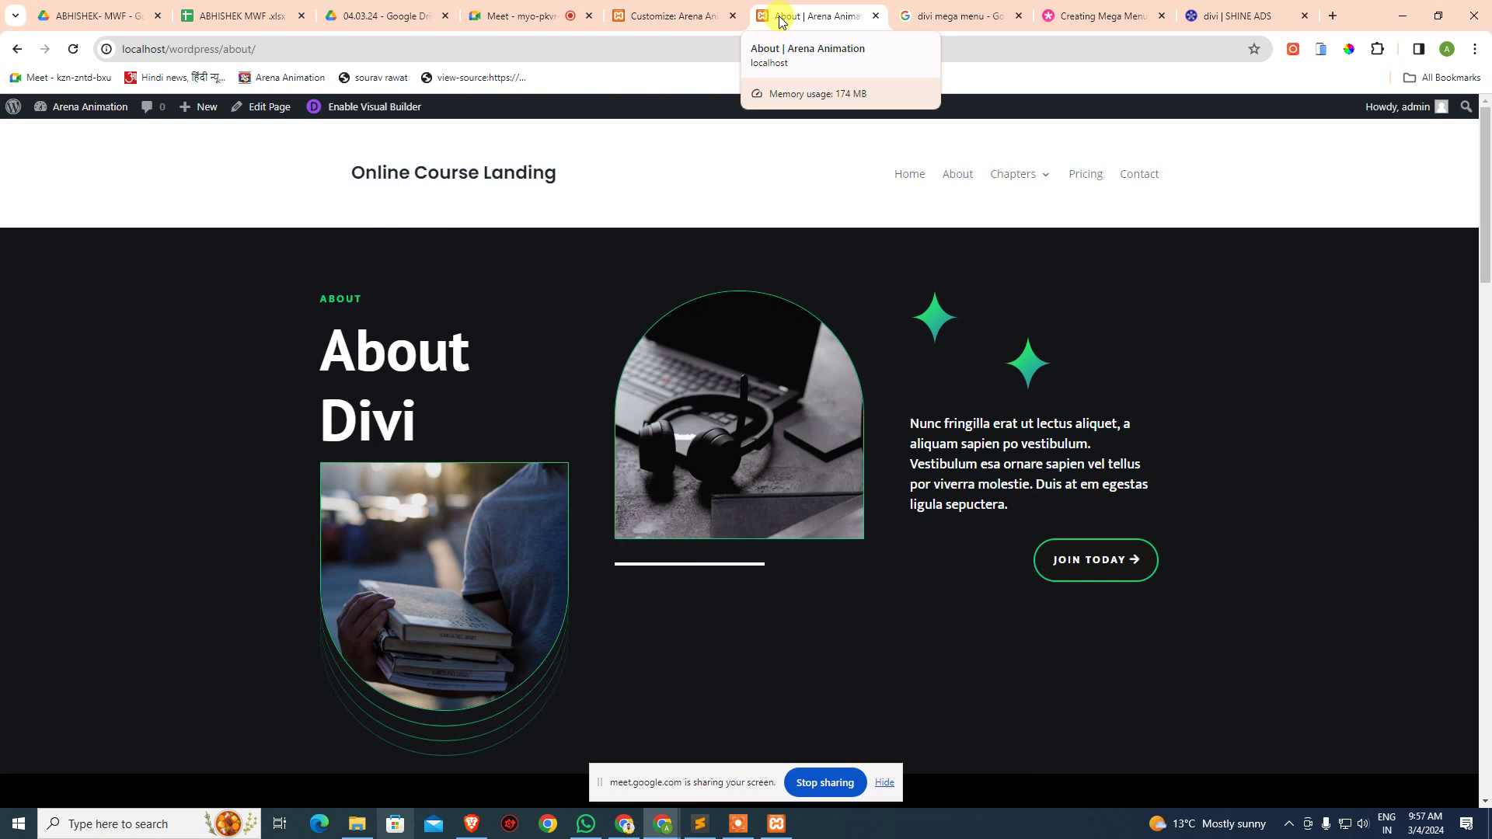
left_click(674, 15)
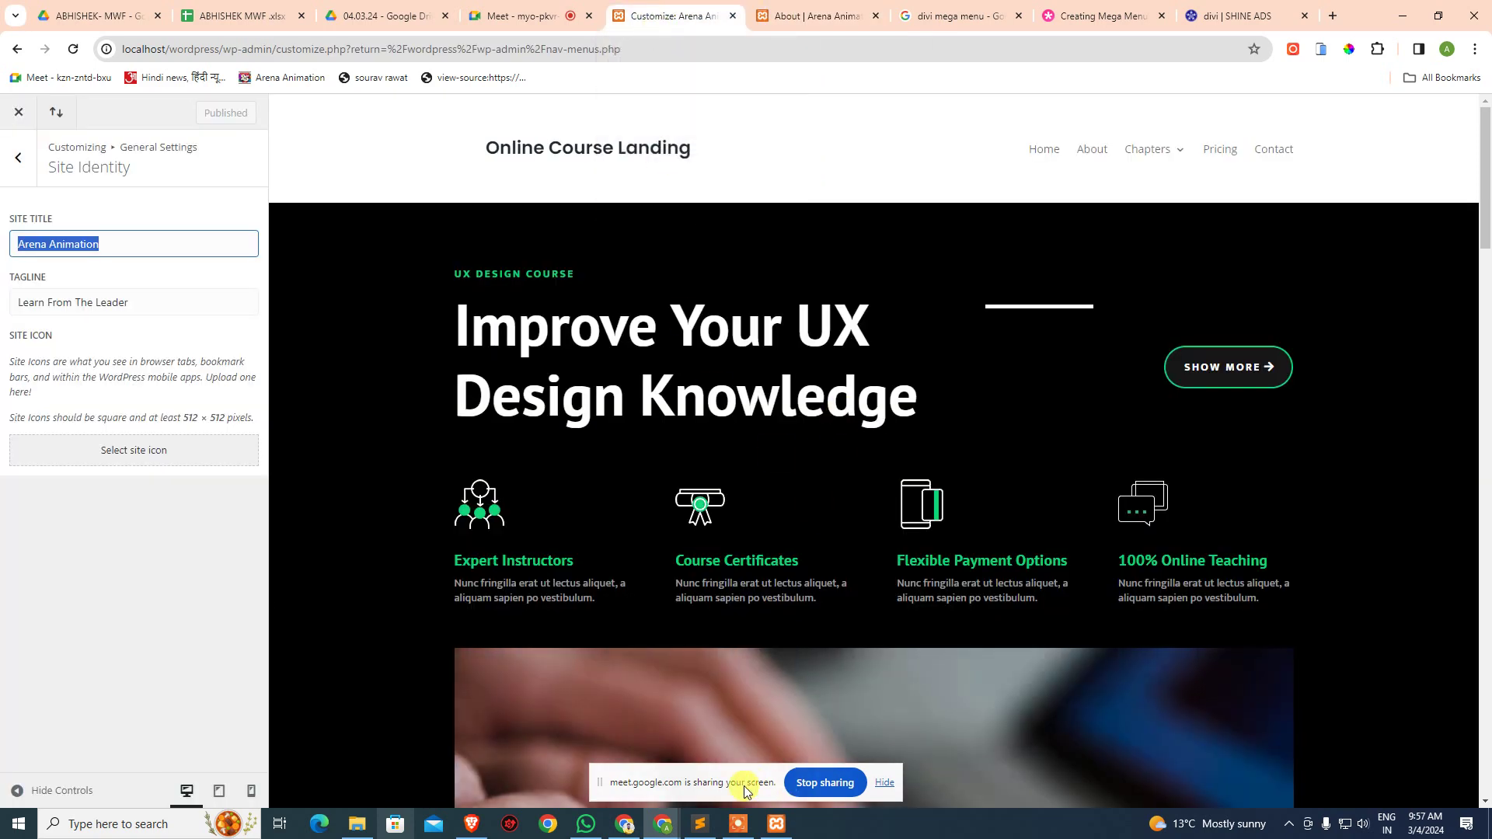
left_click(739, 824)
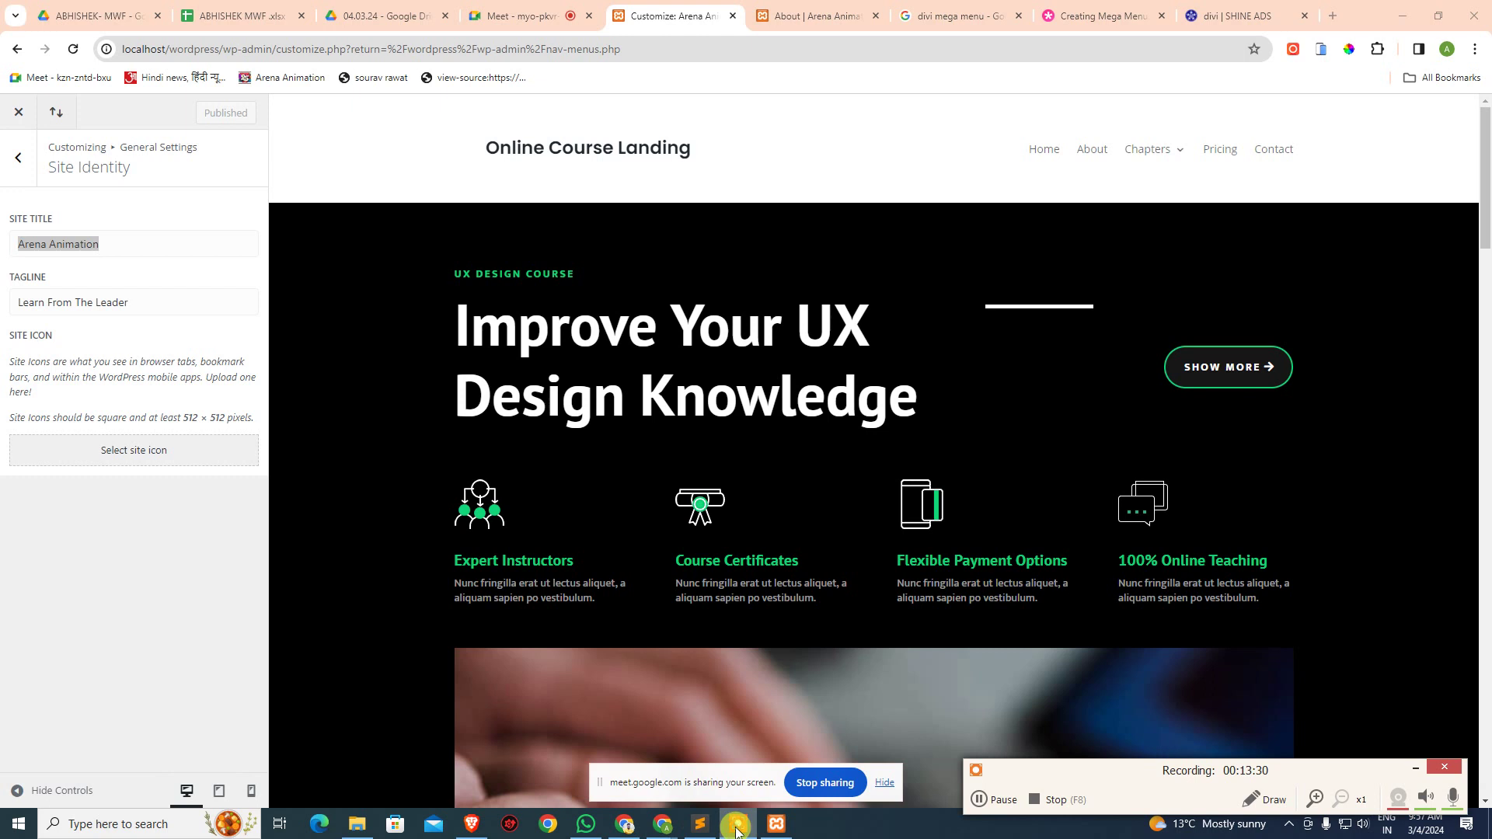
left_click(1419, 774)
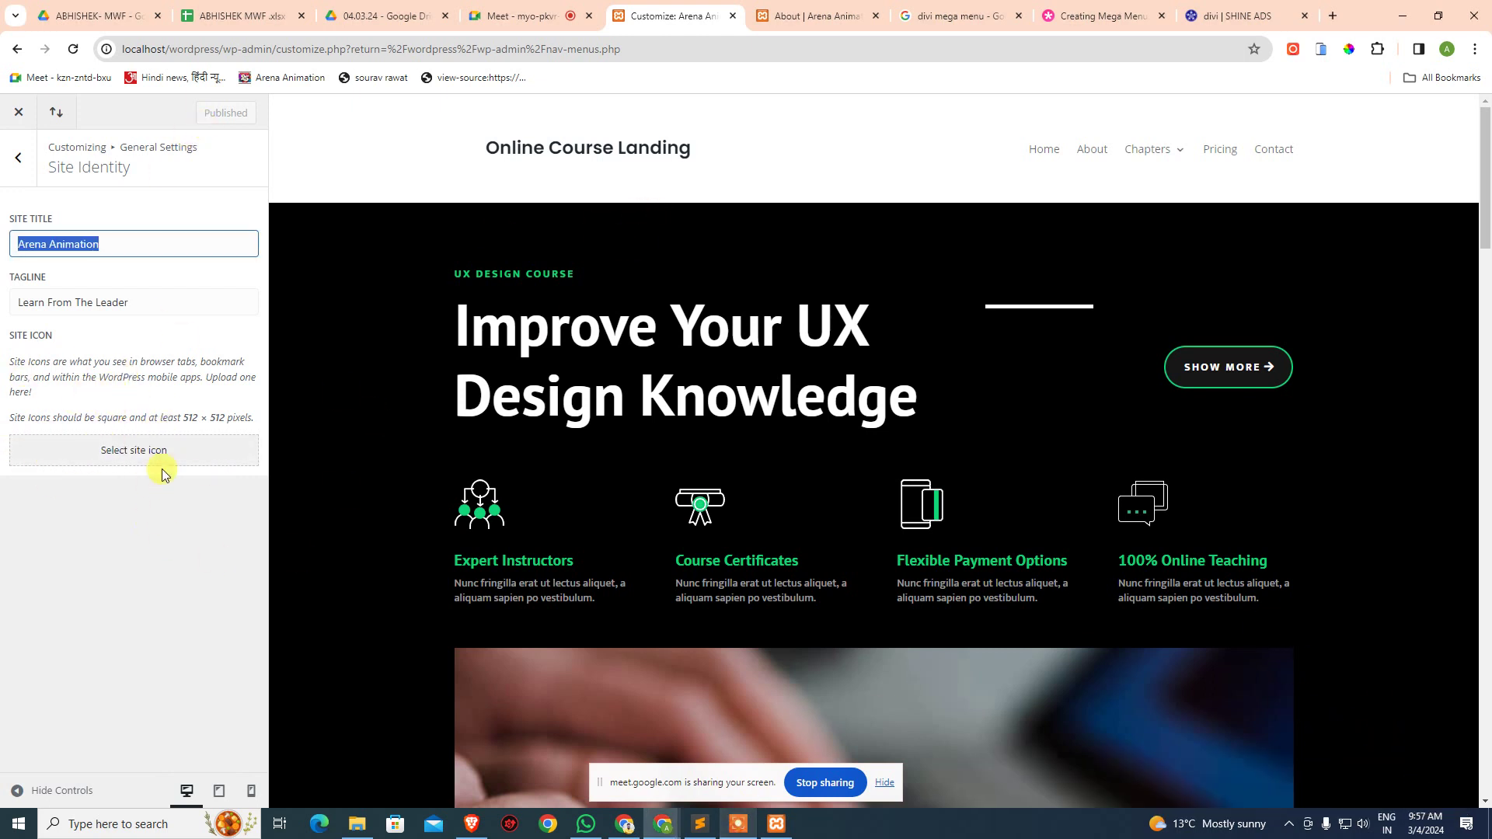
- Check the site icon on the About page's browser tab, look over the desktop files, and return to the customizer
left_click(764, 23)
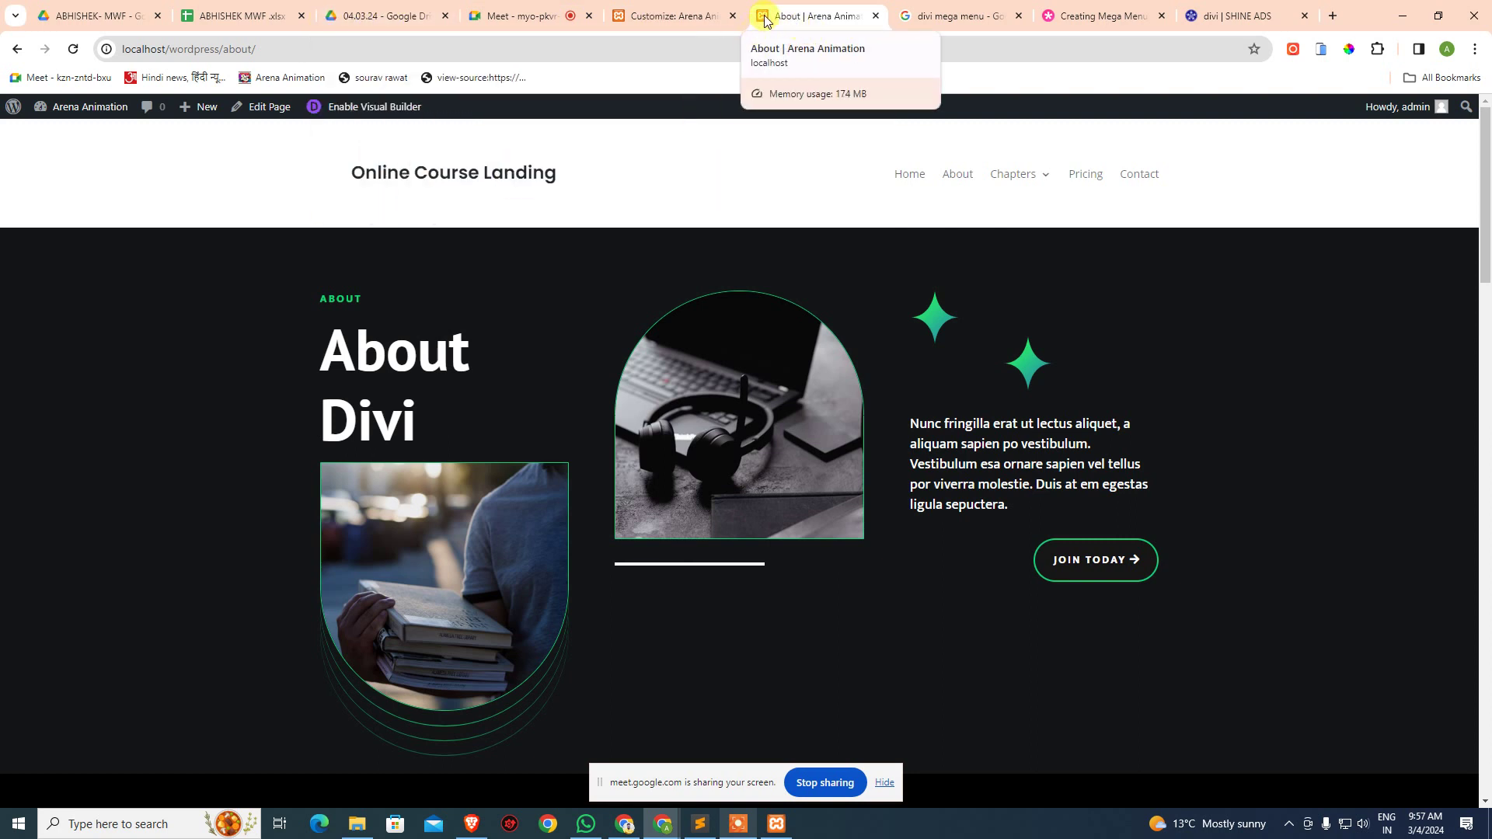
left_click(684, 16)
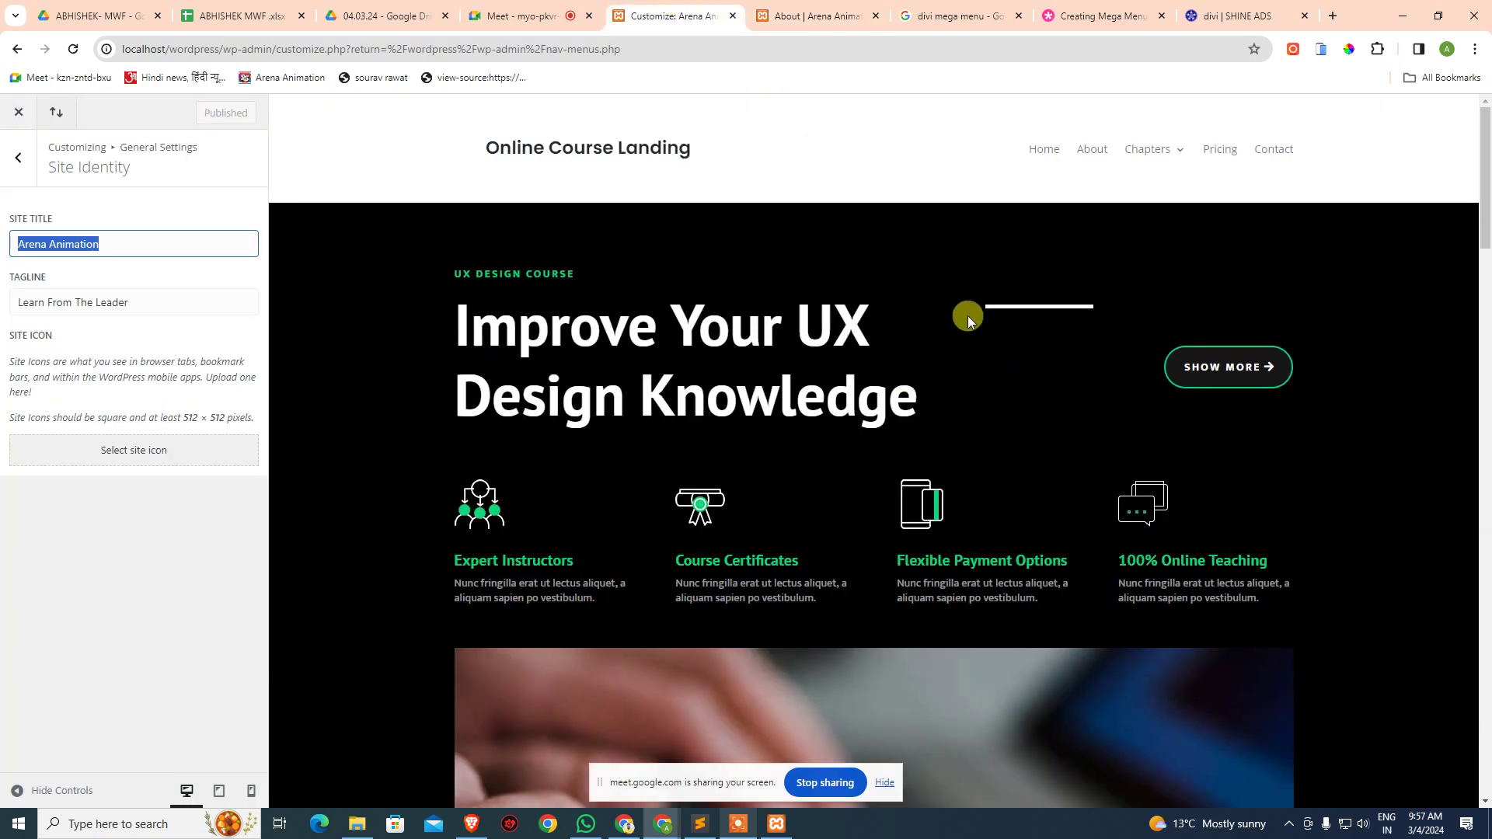
key("super+d")
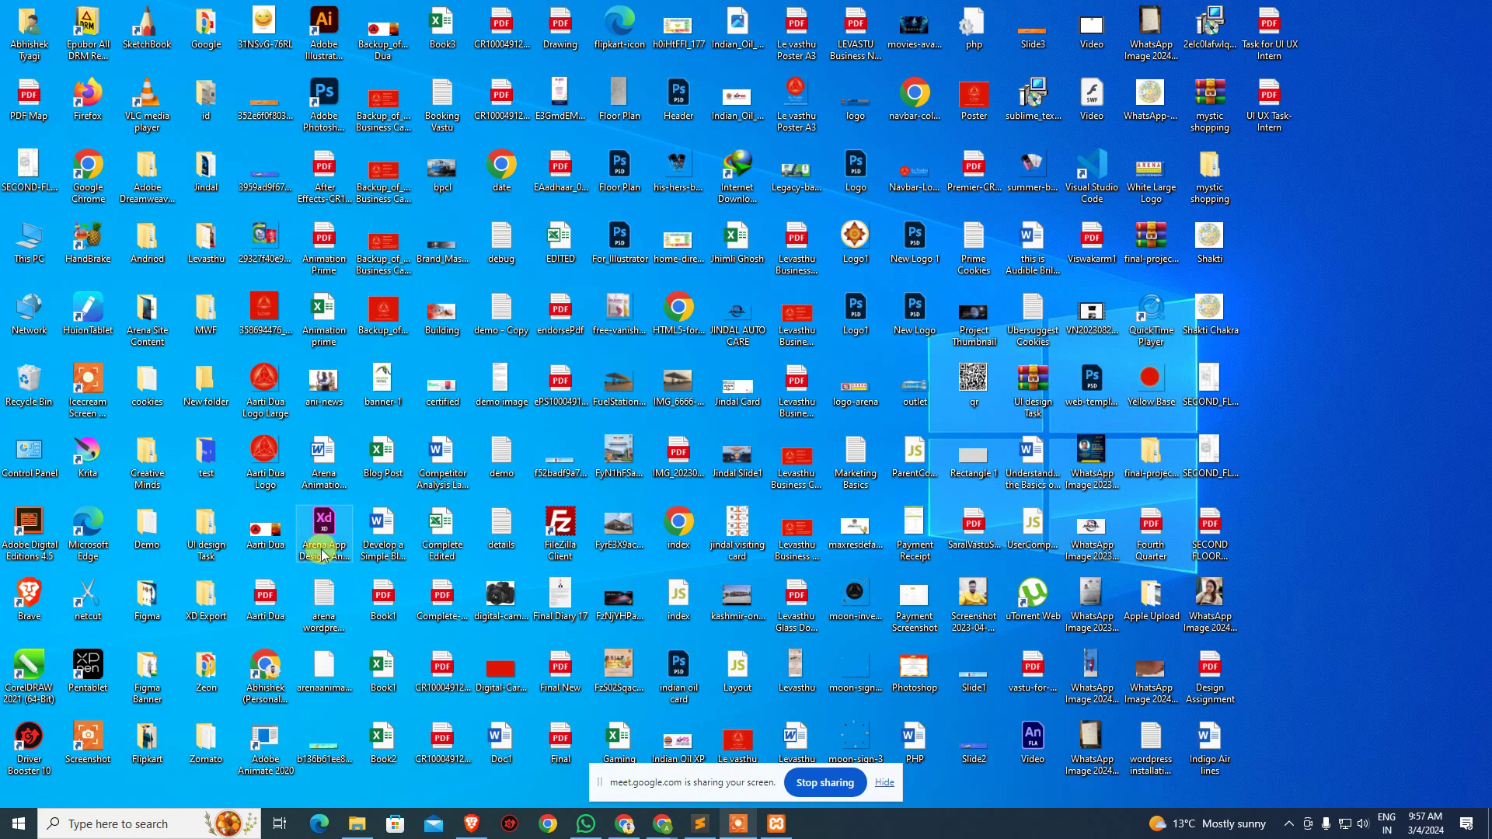
left_click(324, 602)
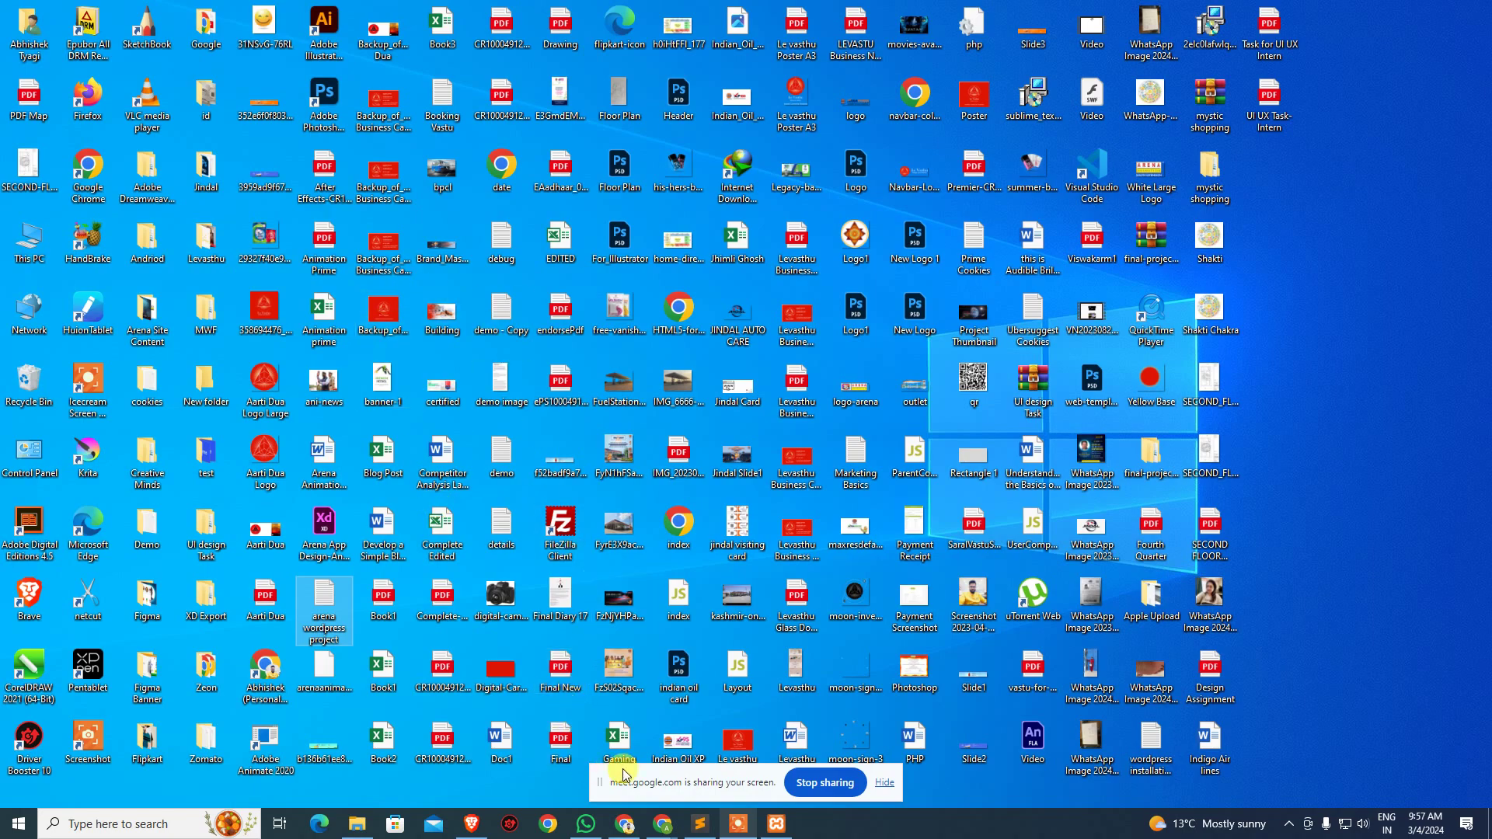
mouse_move(662, 825)
left_click(575, 726)
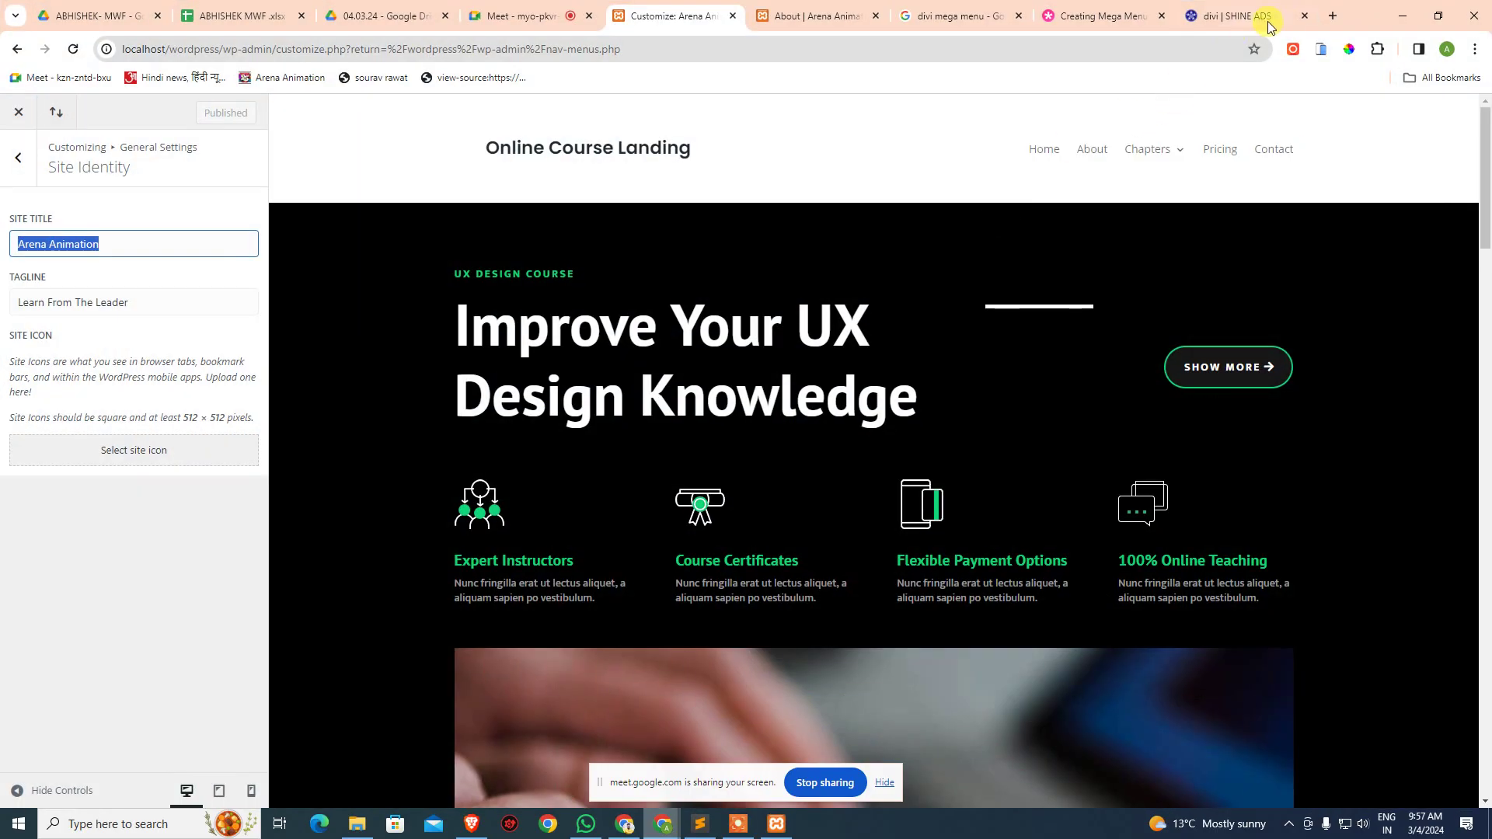
- Open arenaanimation-india.com in a new tab and open its header logo image in a separate tab
left_click(1333, 15)
type("are")
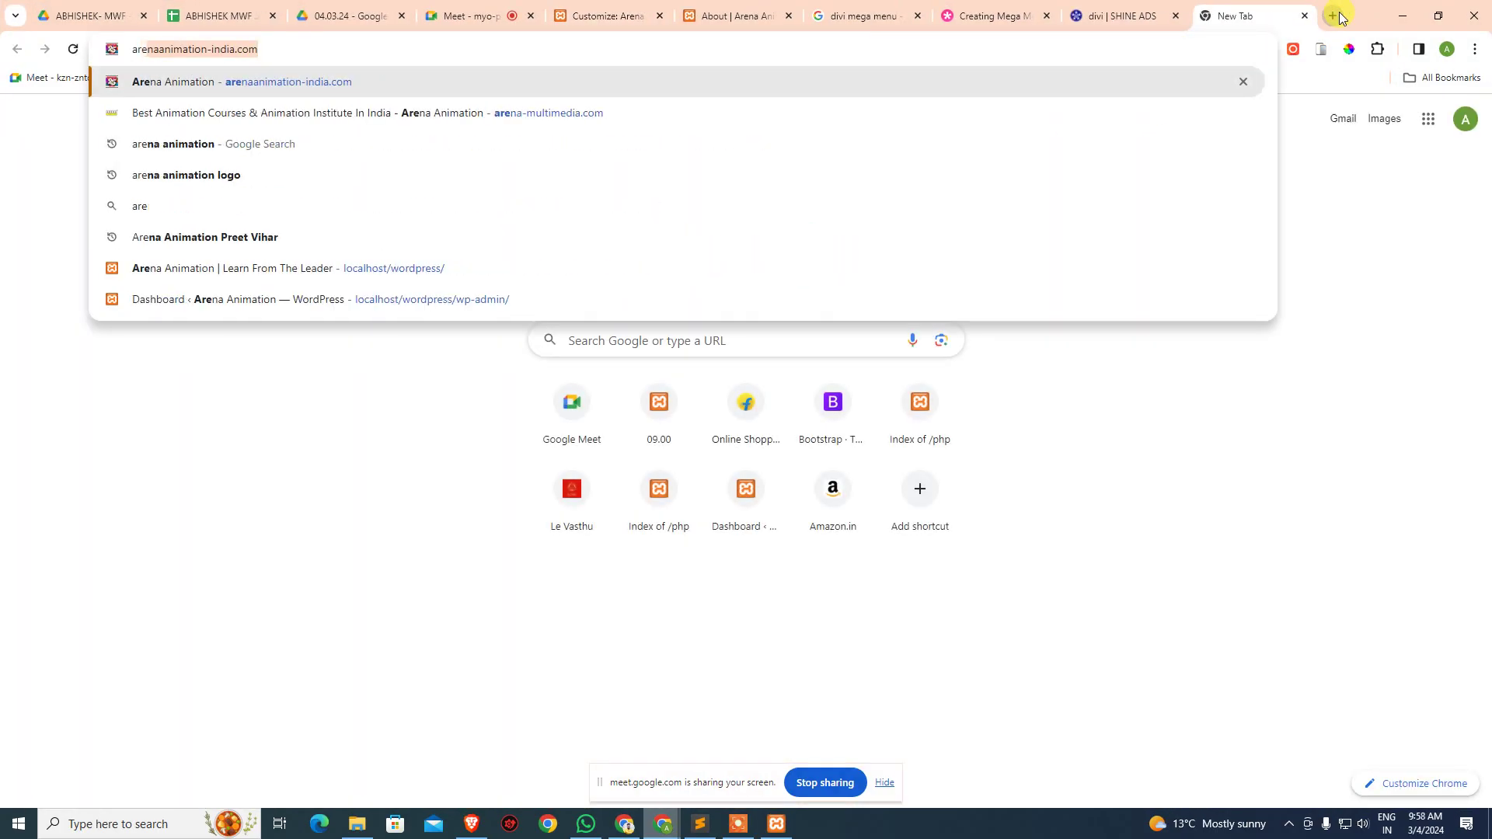
key("Return")
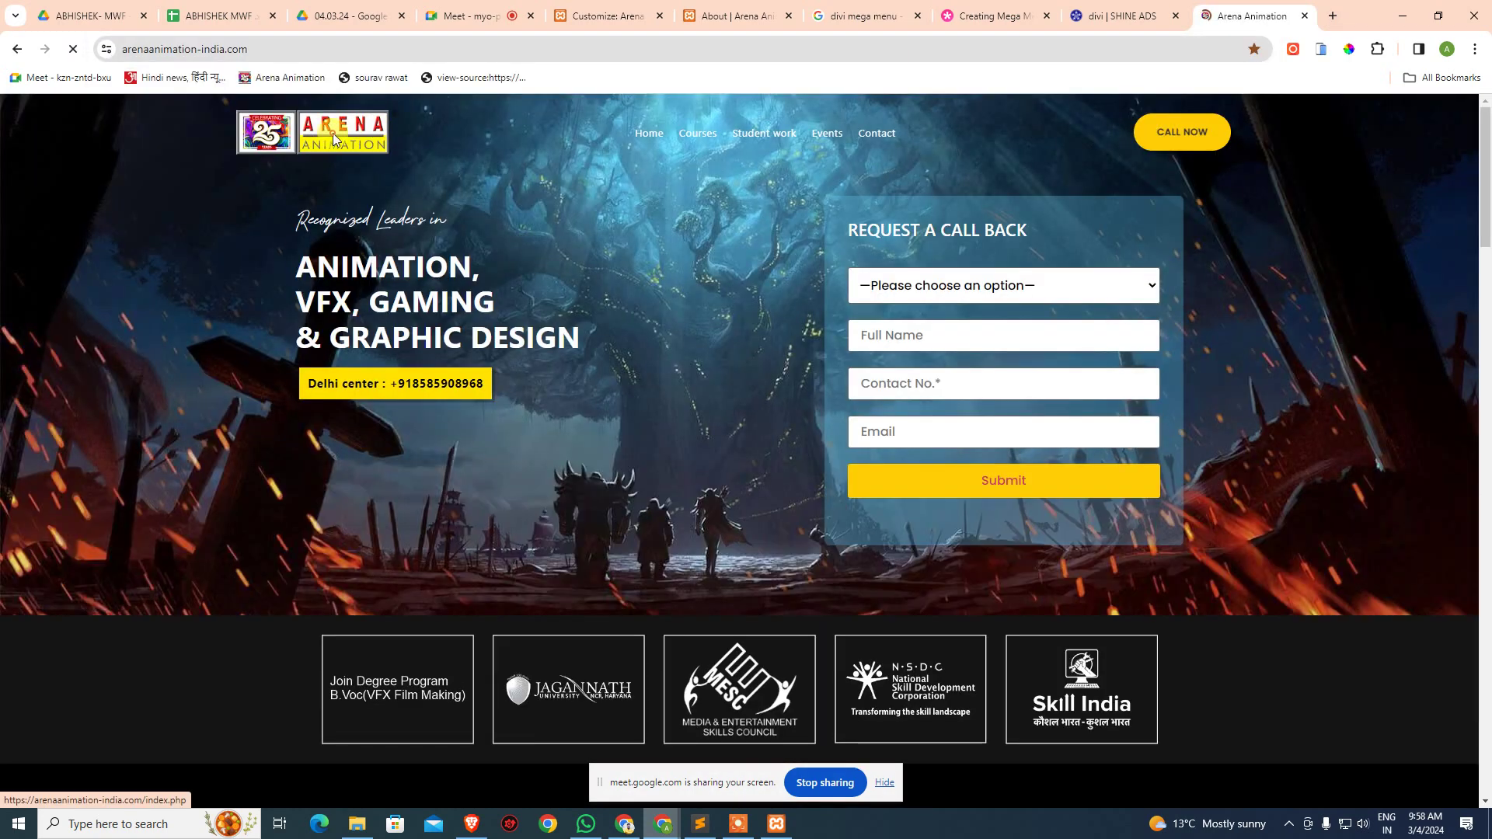
right_click(333, 133)
left_click(457, 346)
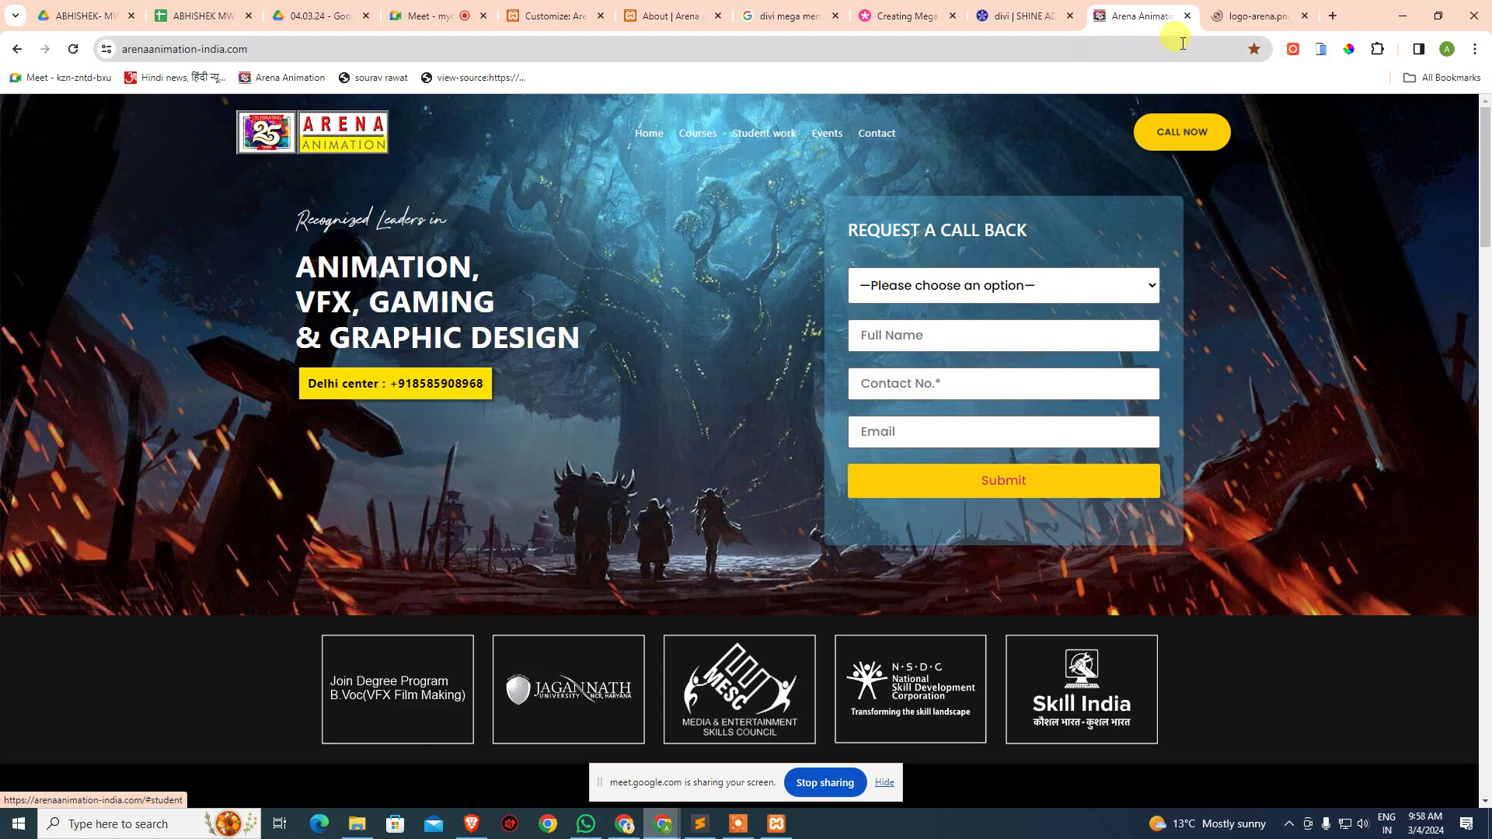
- Try to copy logo-arena.png from its browser tab to the desktop, choosing to keep the existing file of the same name
left_click(1232, 16)
left_click_drag(754, 462, 1334, 326)
key("super+d")
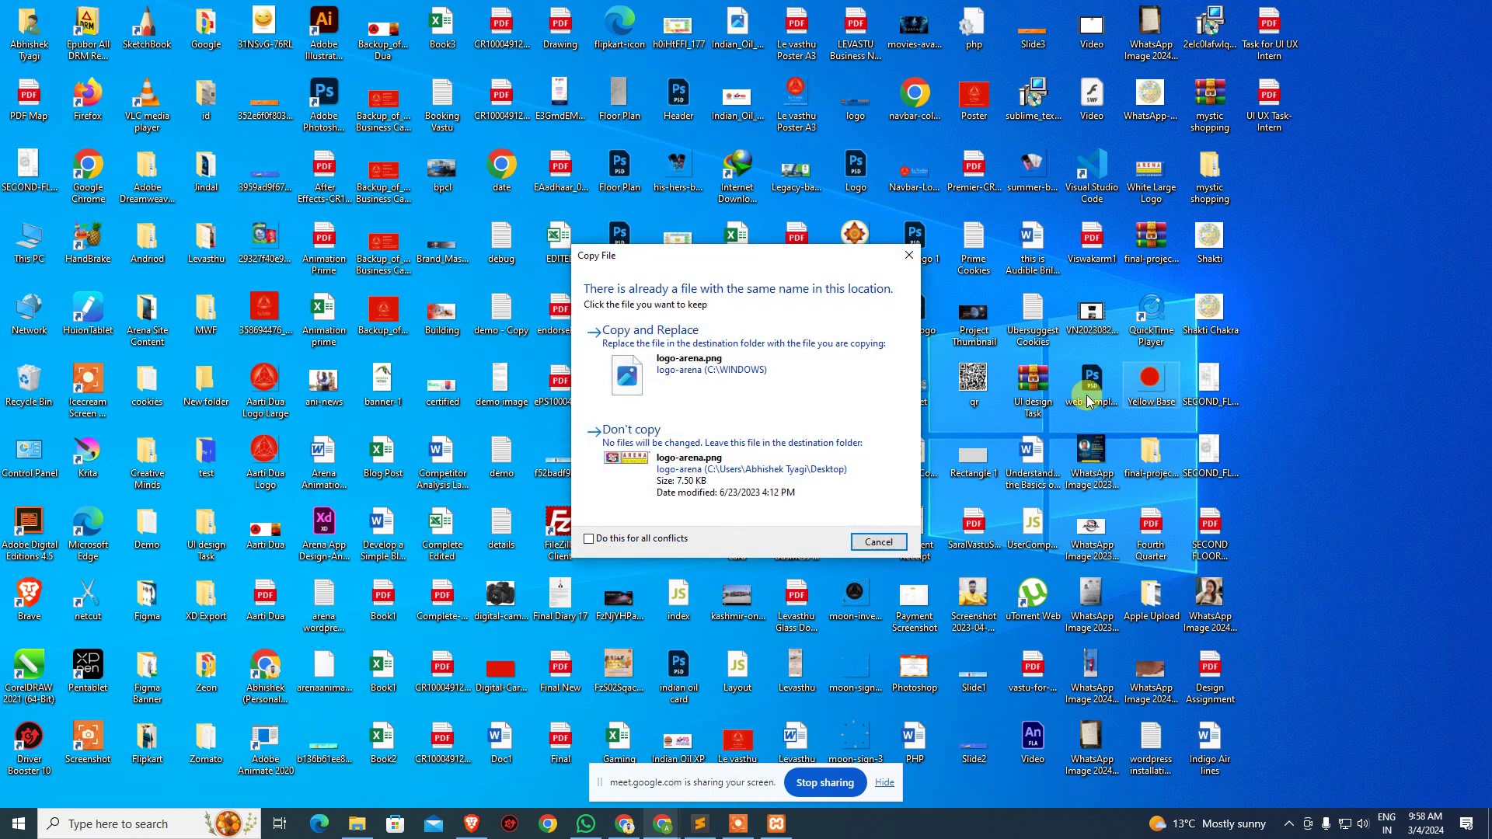
left_click(694, 474)
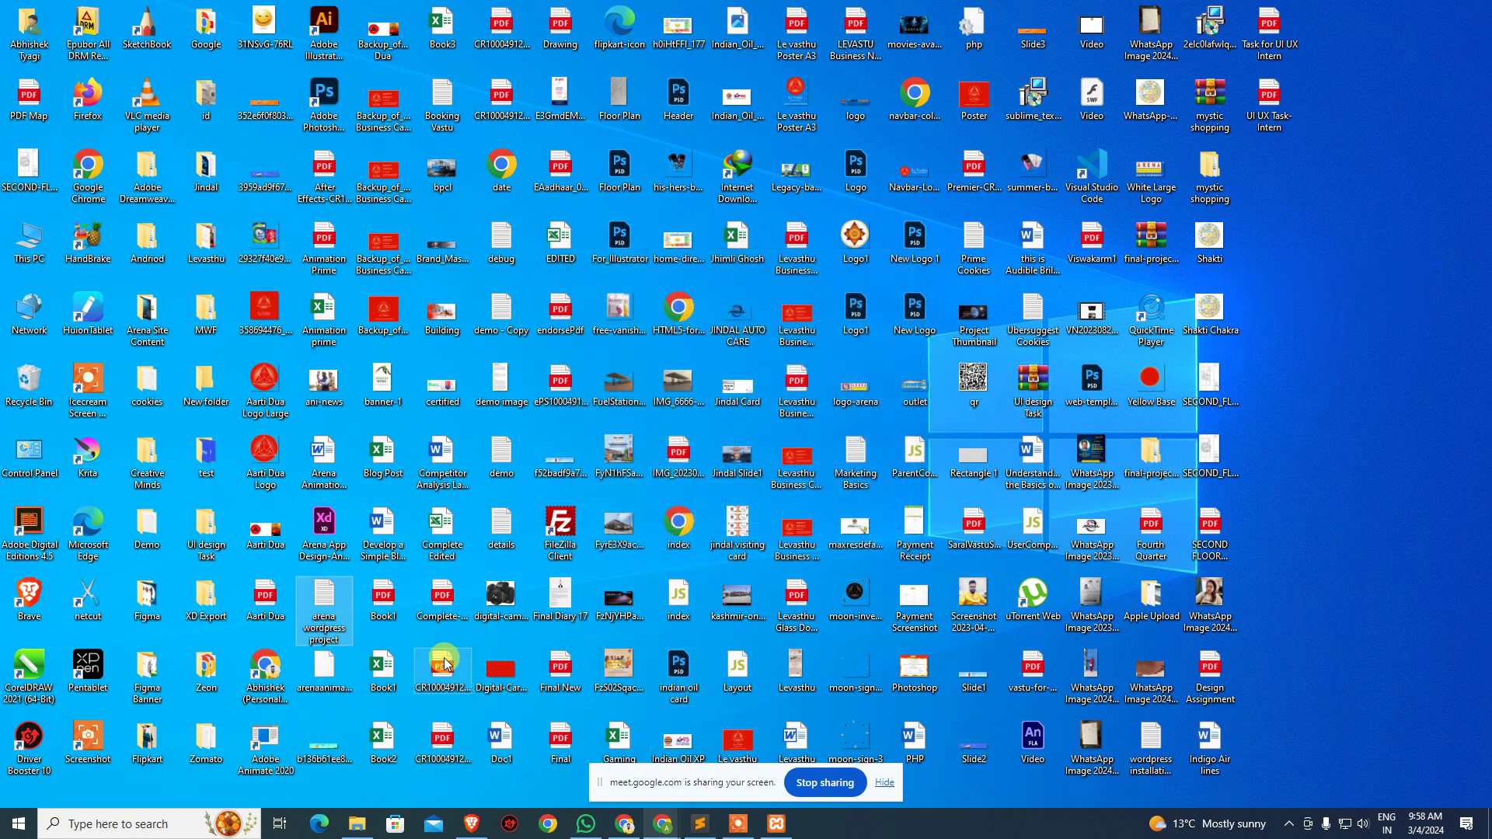
key("Down")
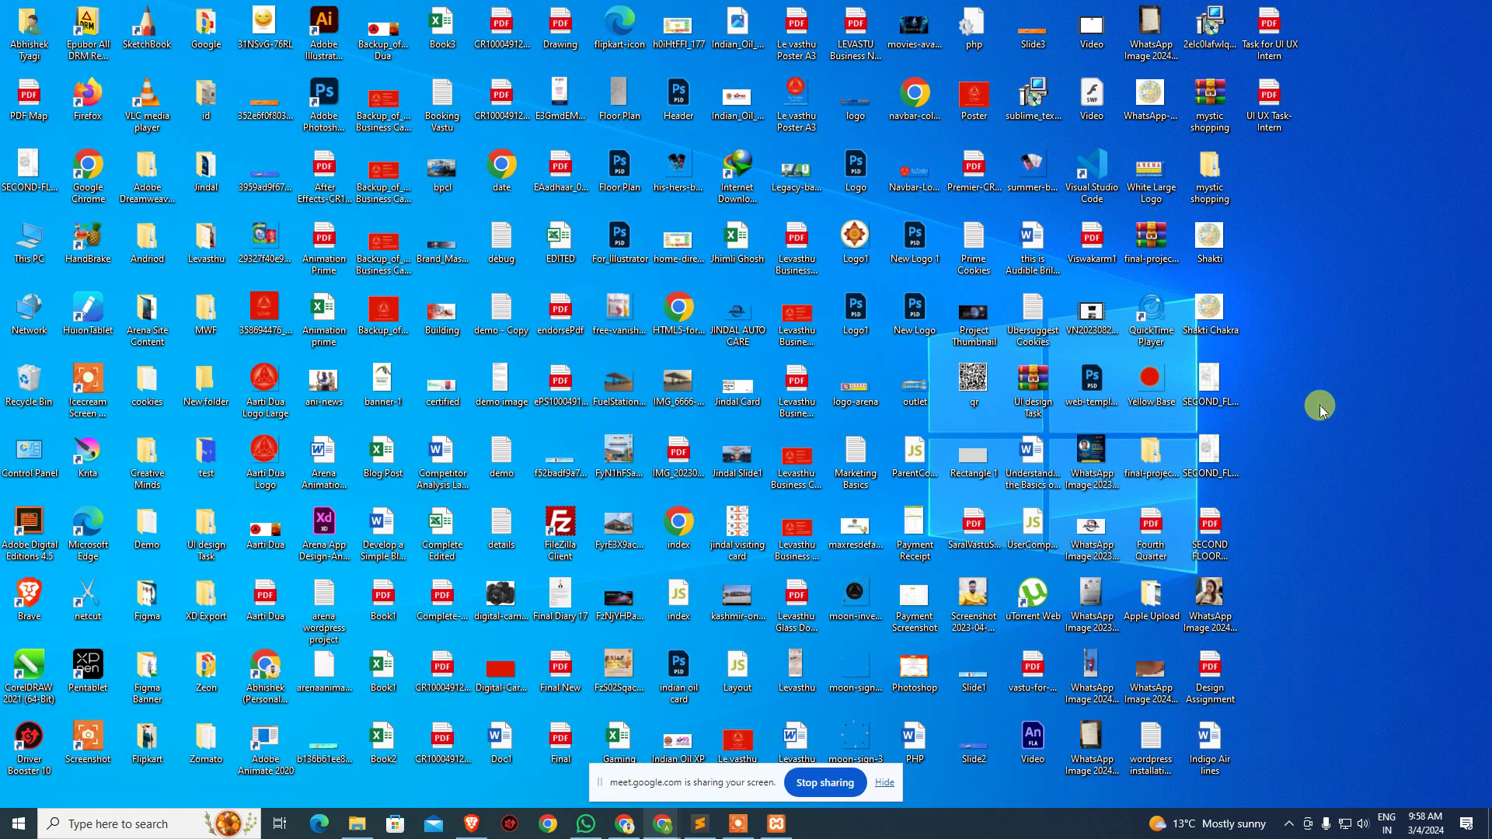
type("ap")
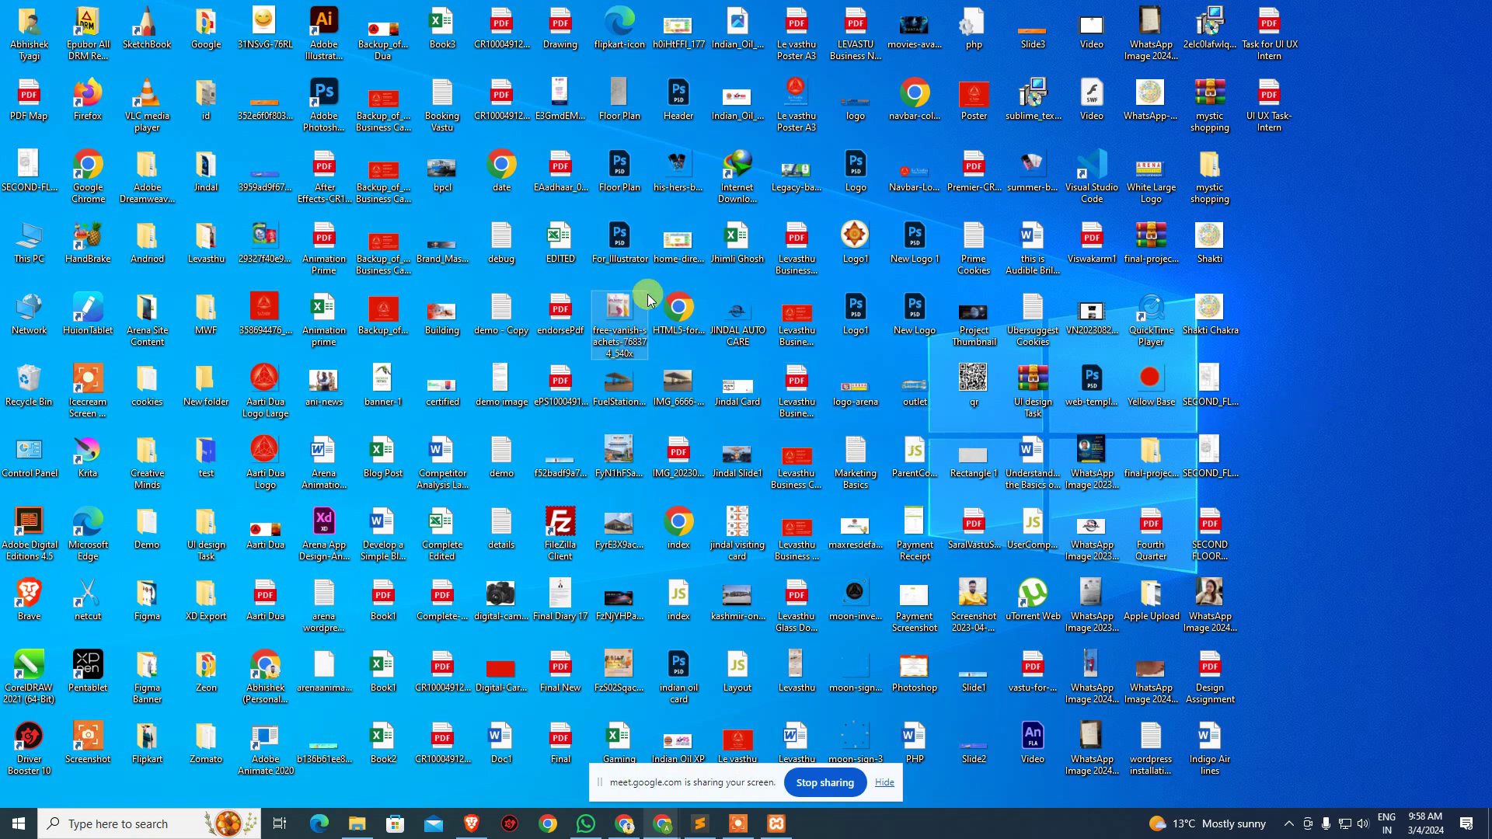
key("Home")
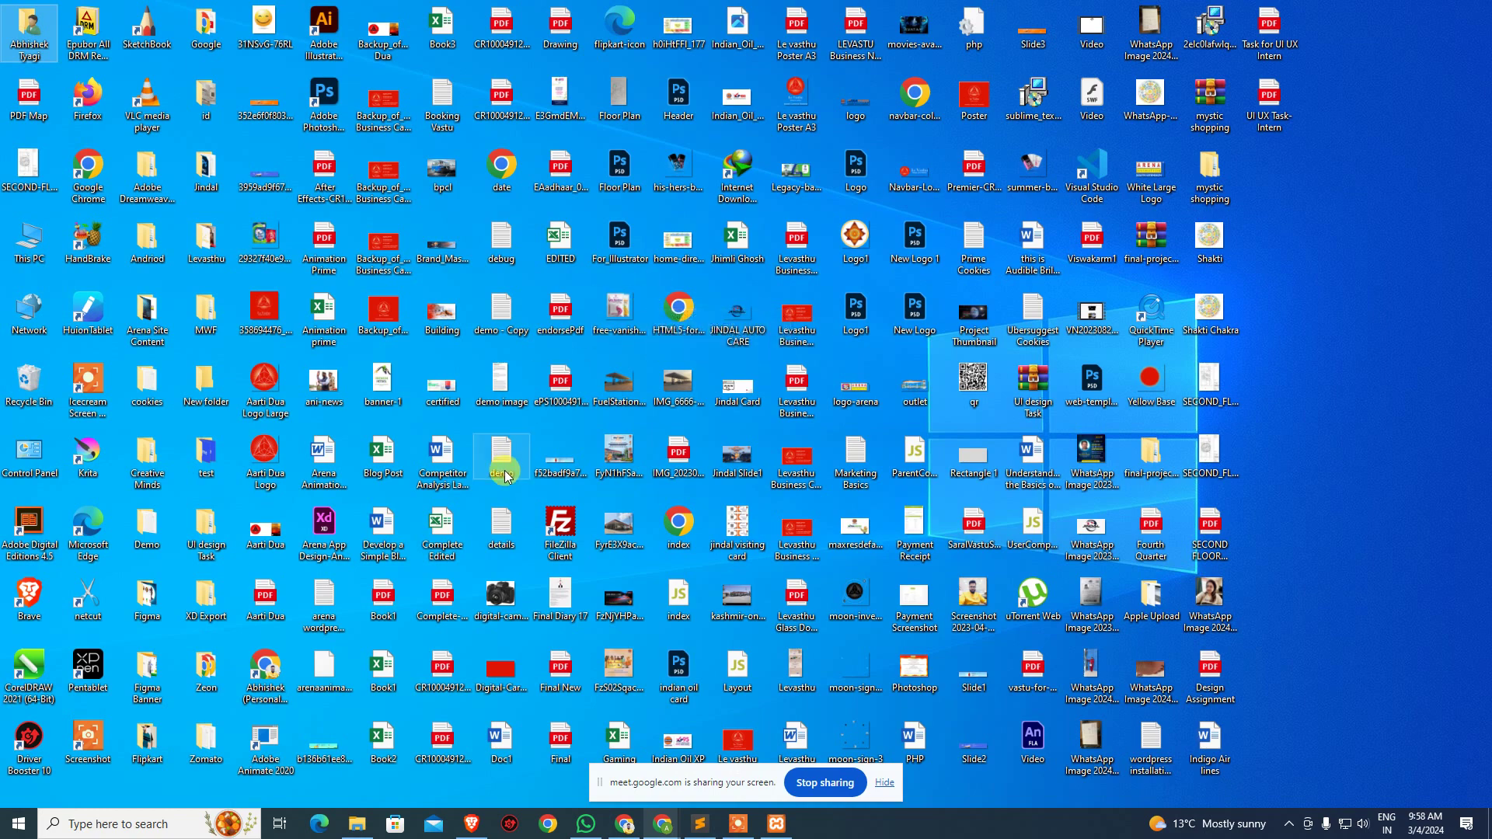
- Launch Adobe Photoshop 2020
key("super")
type("ph")
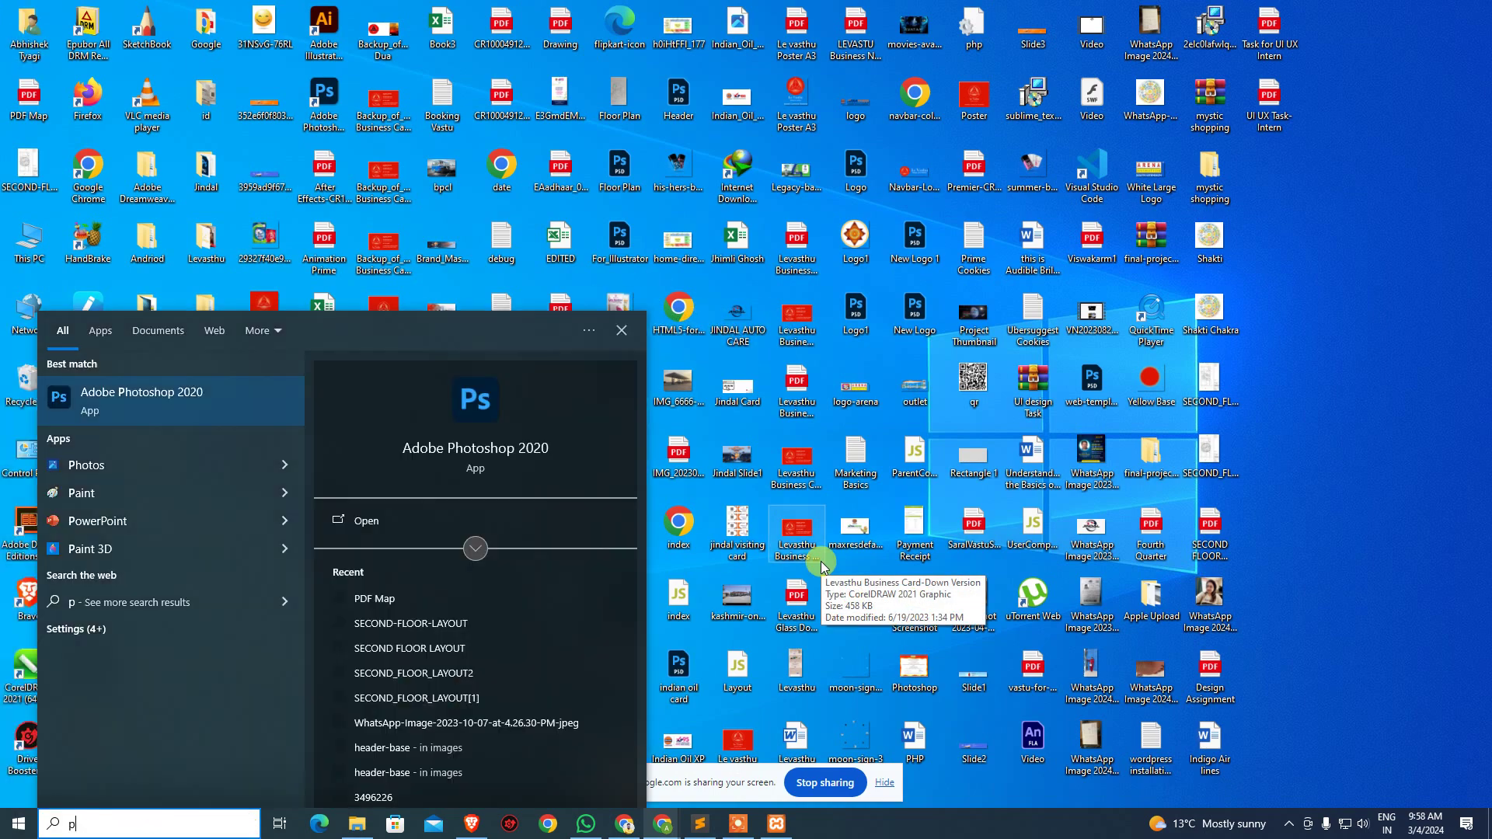
key("Return")
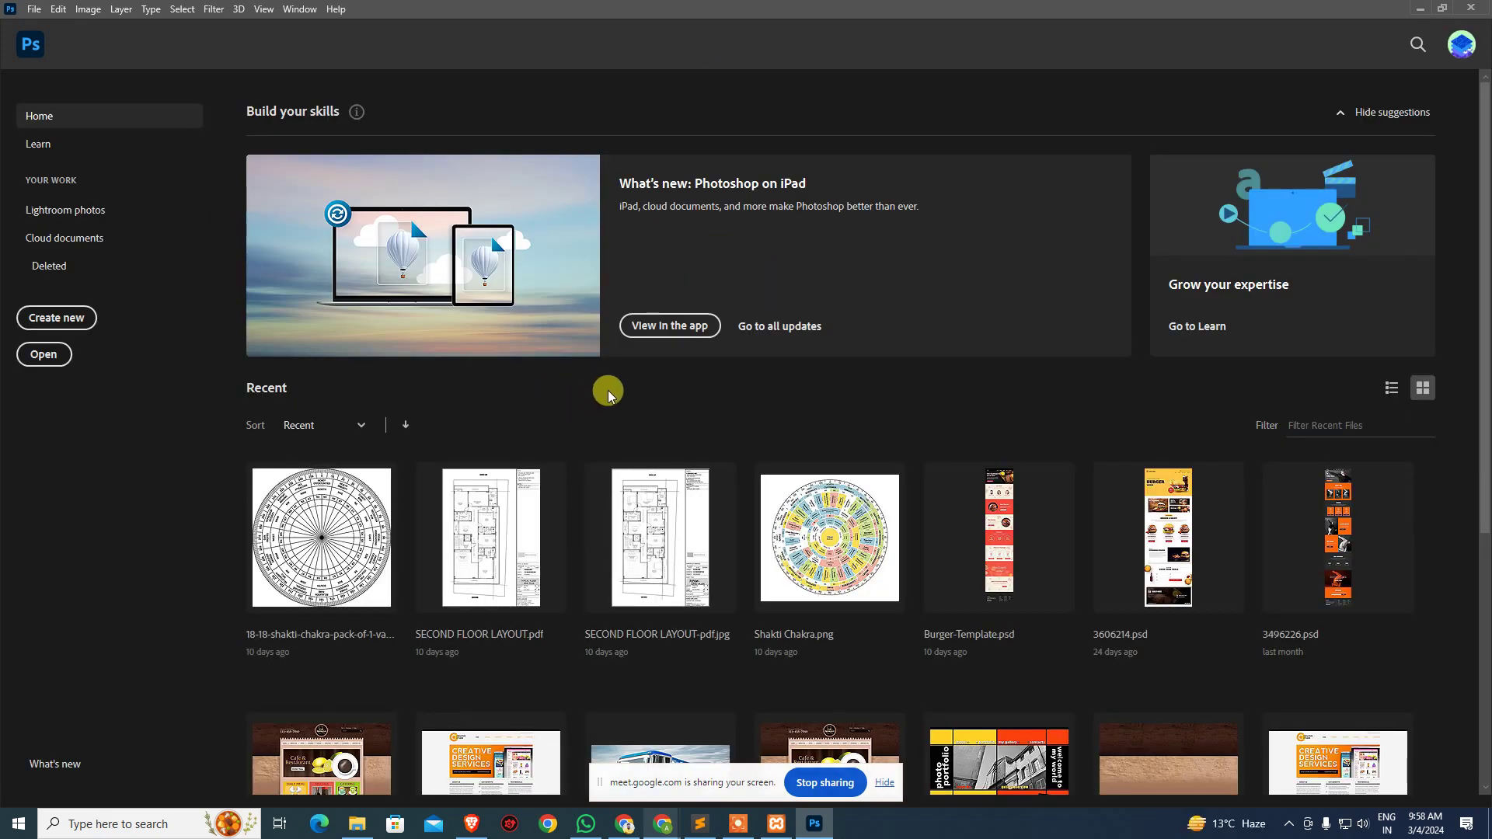
- Open the logo-arena.png image from the desktop
left_click(34, 9)
left_click(675, 191)
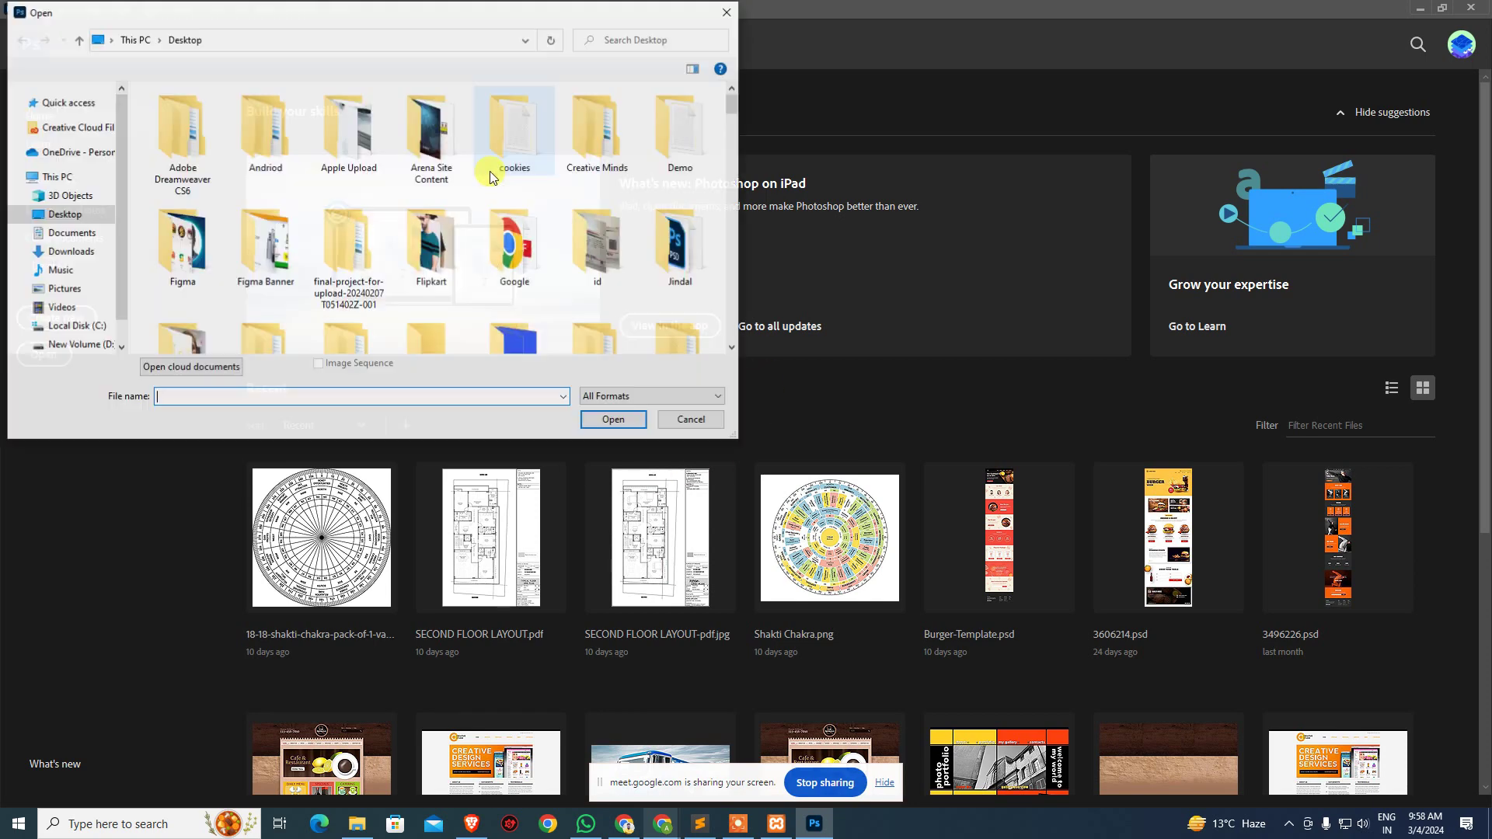
left_click(275, 395)
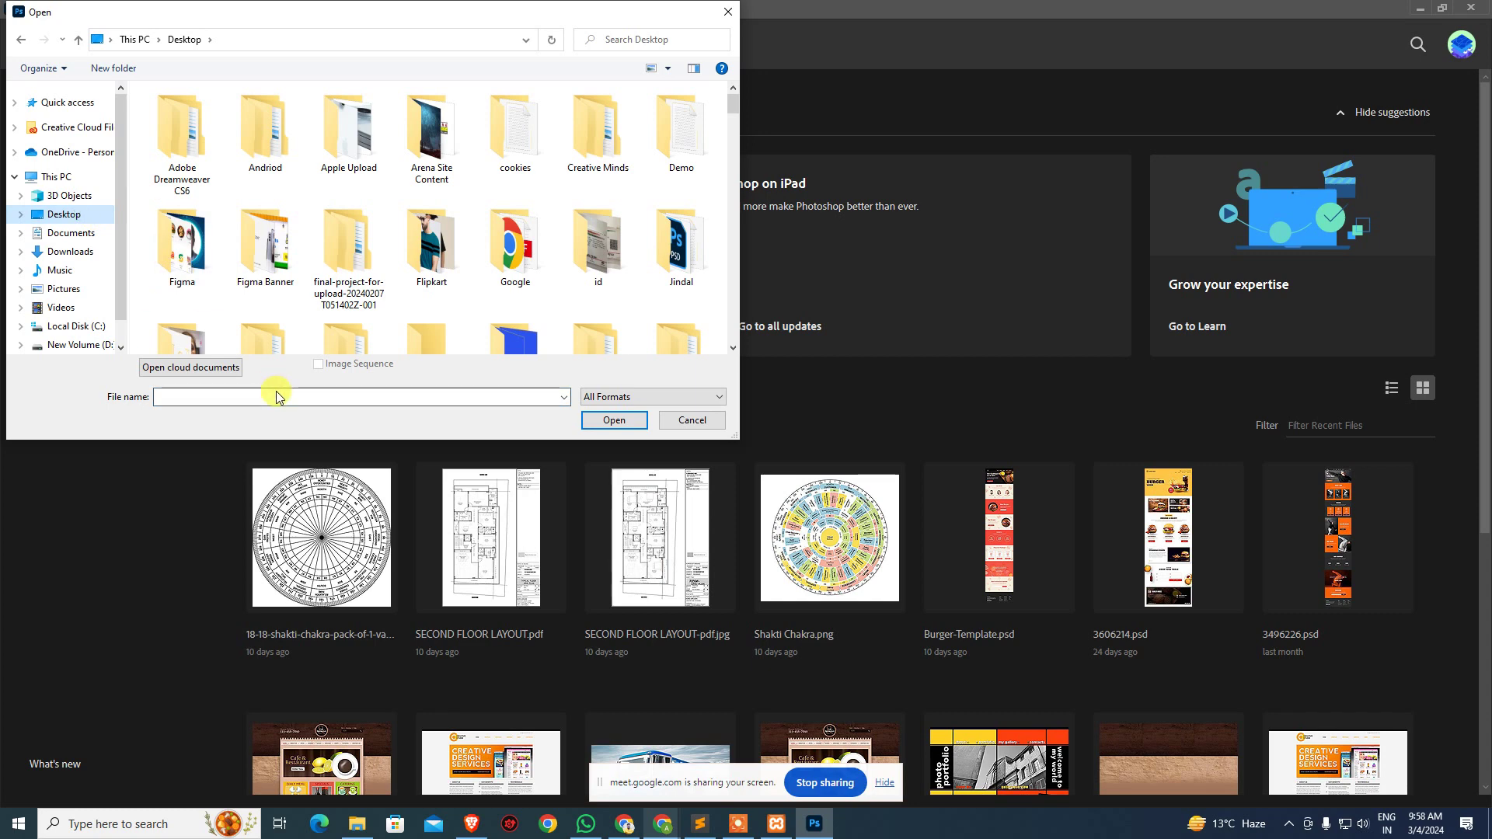
type("*")
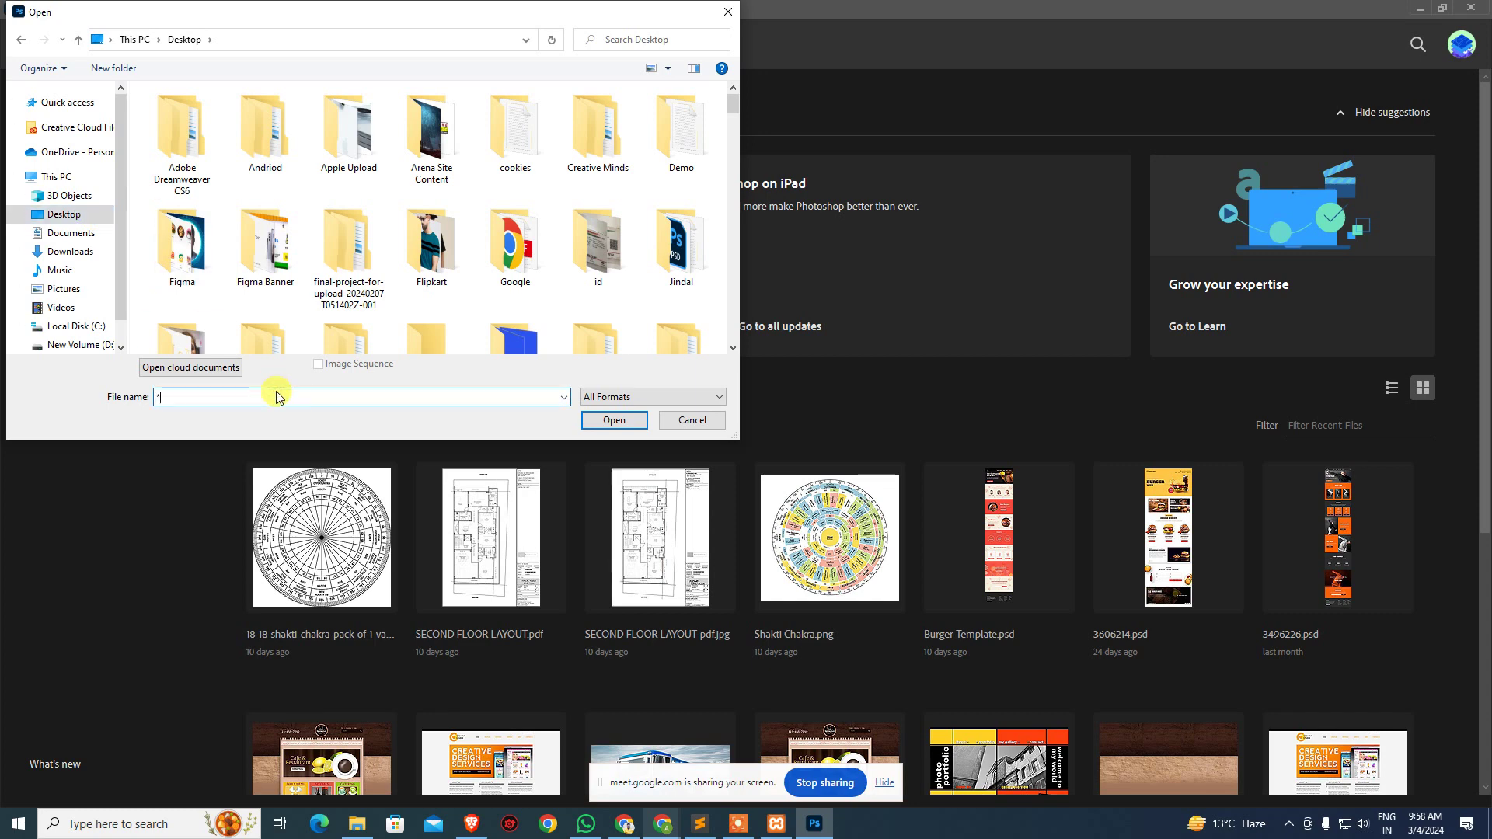
type(".jpg")
key("Return")
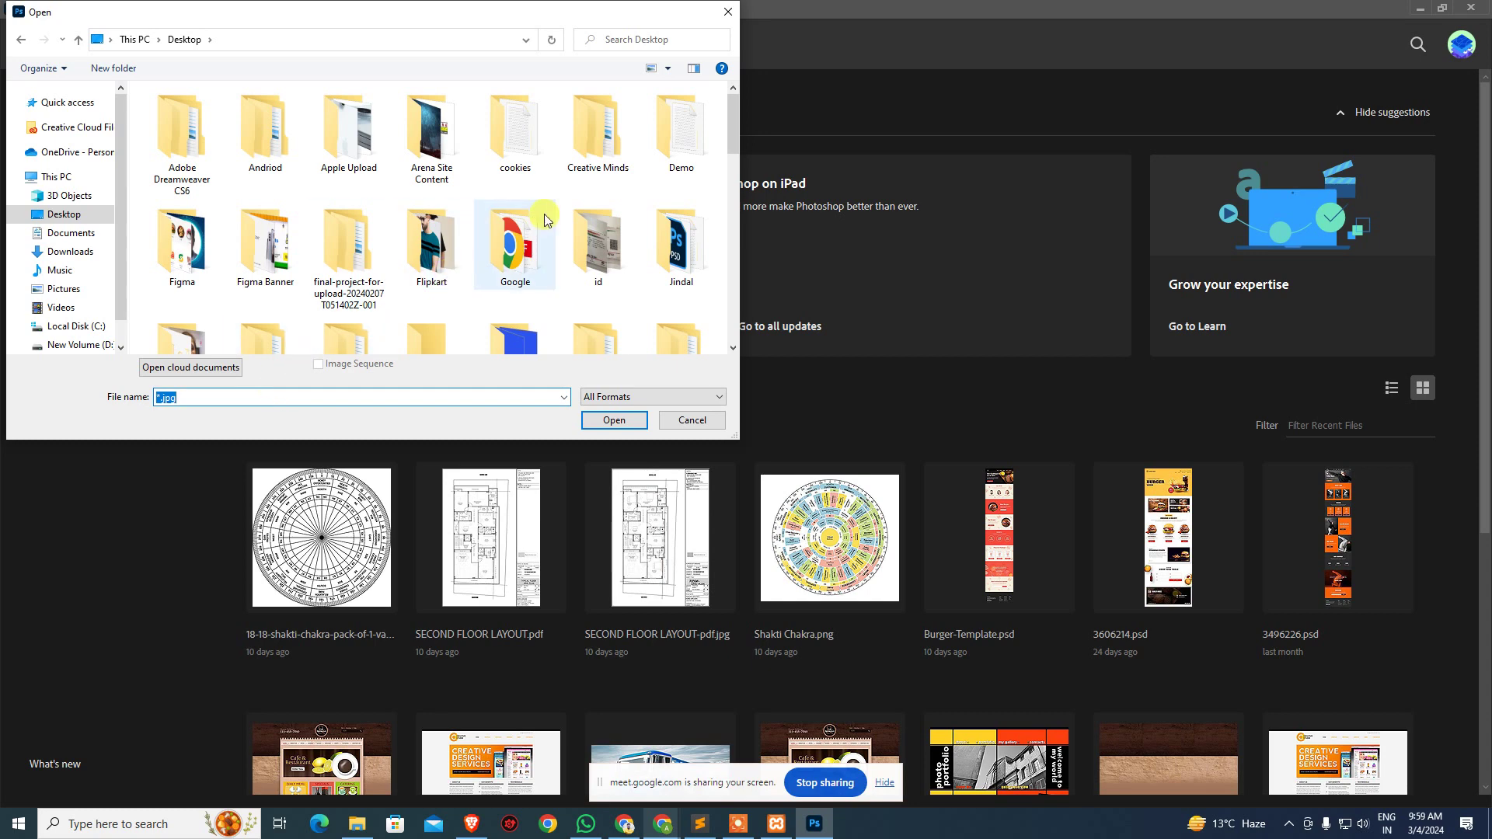
type("ani-news")
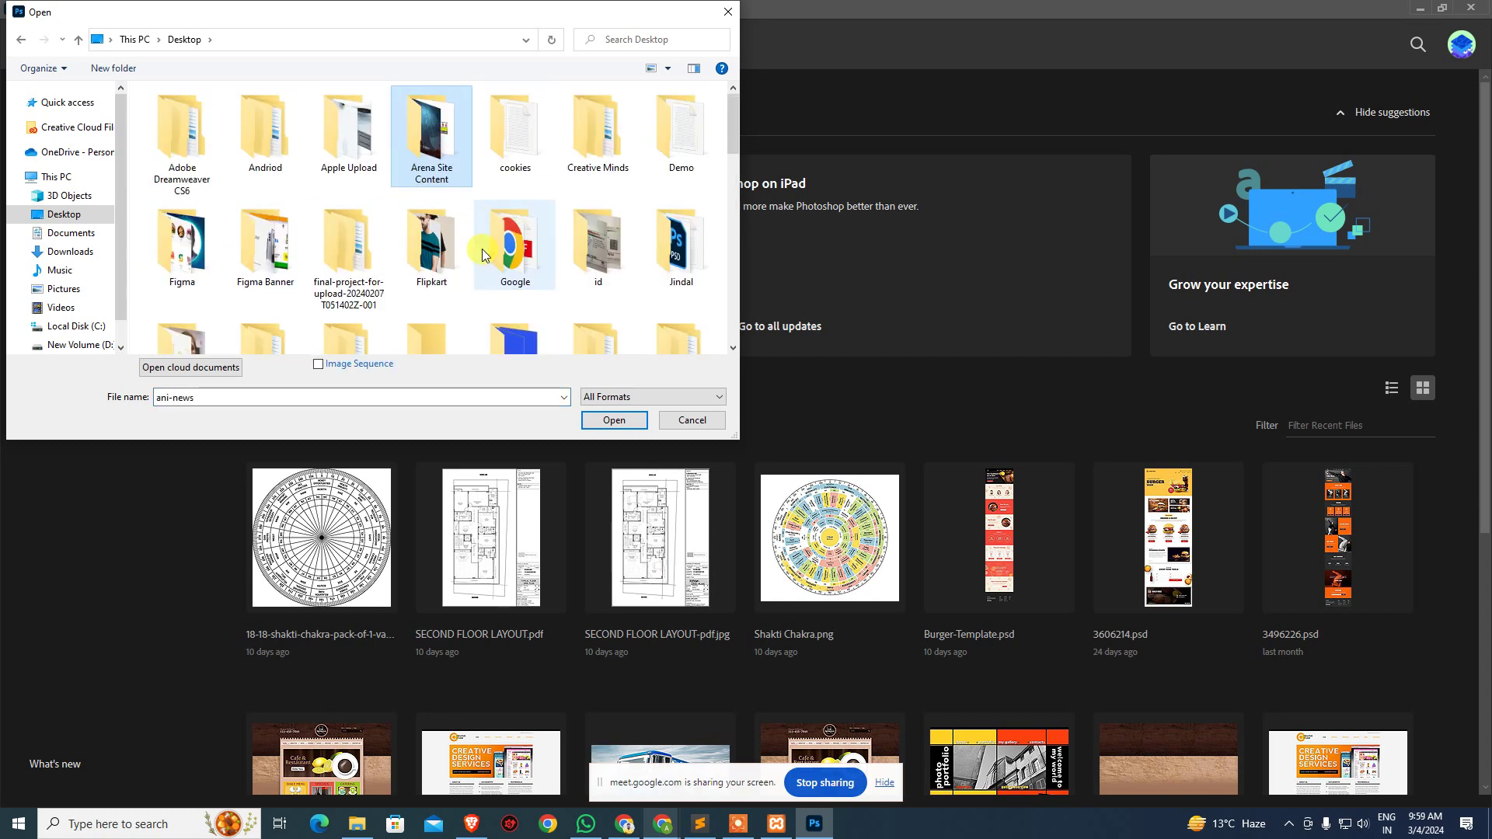
double_click(435, 148)
left_click(281, 393)
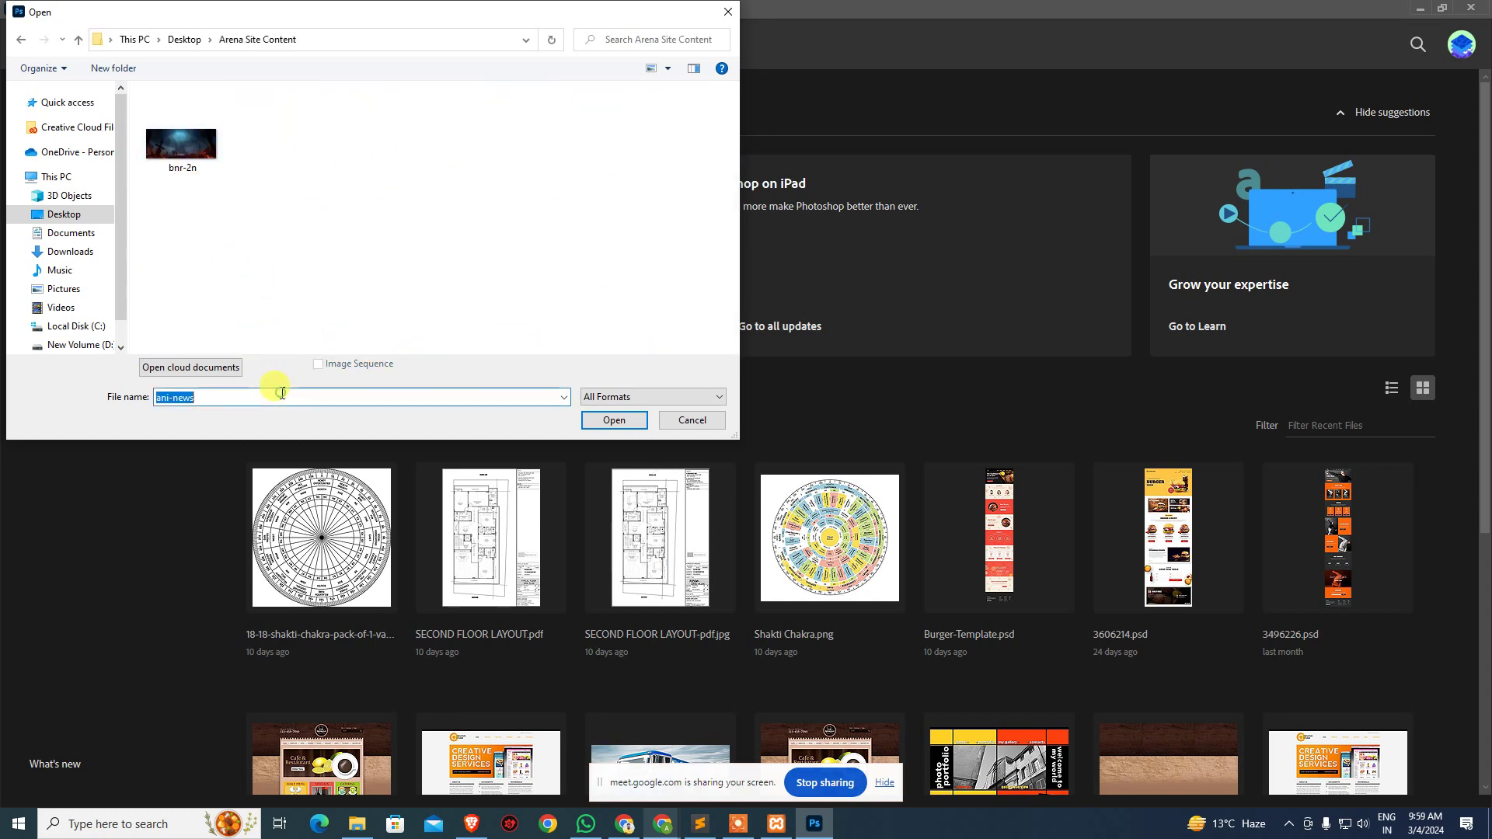
left_click(372, 162)
left_click(635, 424)
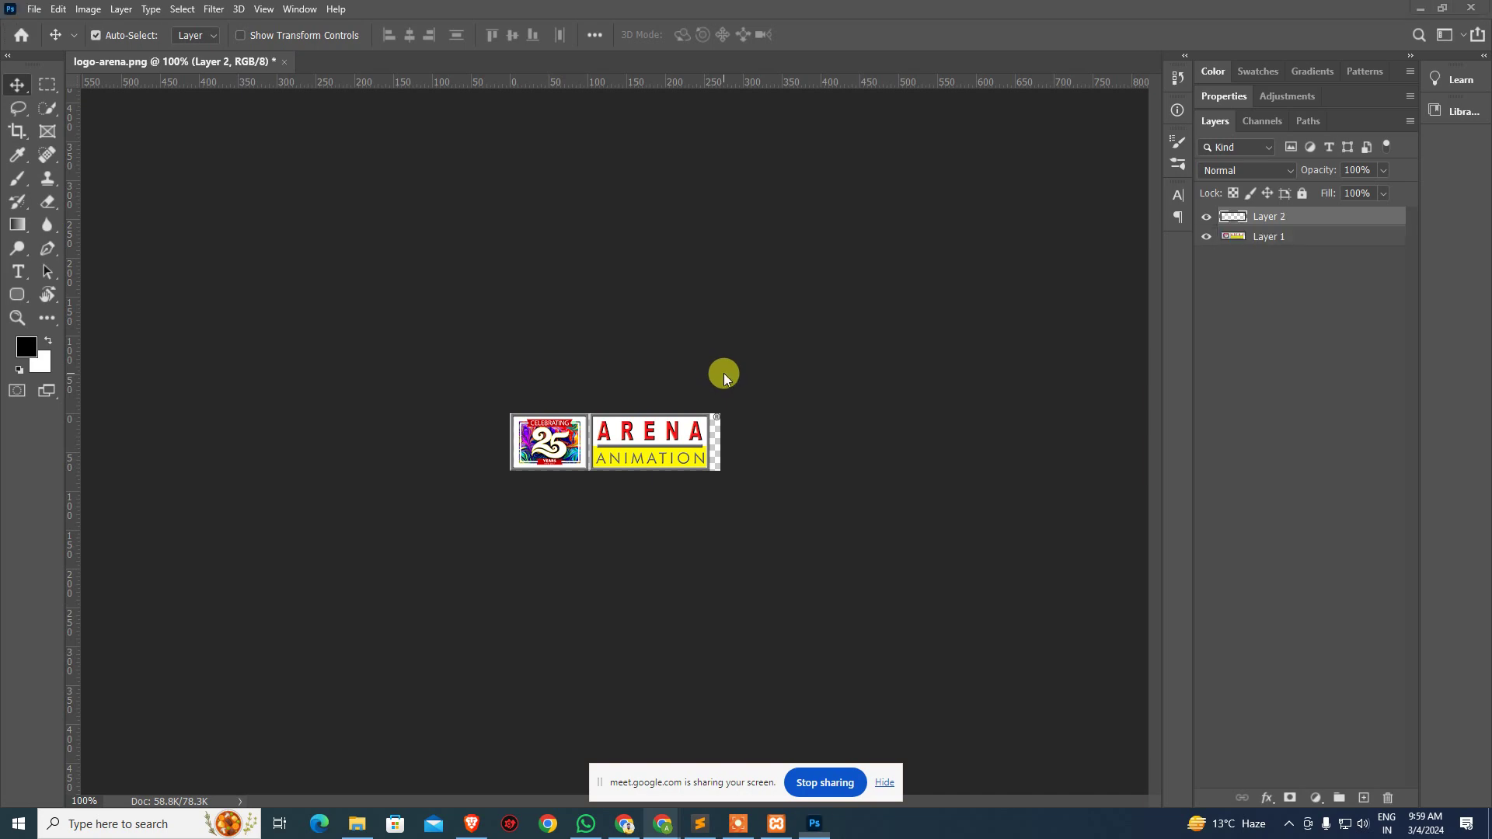
- Switch to the WordPress customizer in the browser and check the required site icon dimensions in Site Identity
key("alt+Tab")
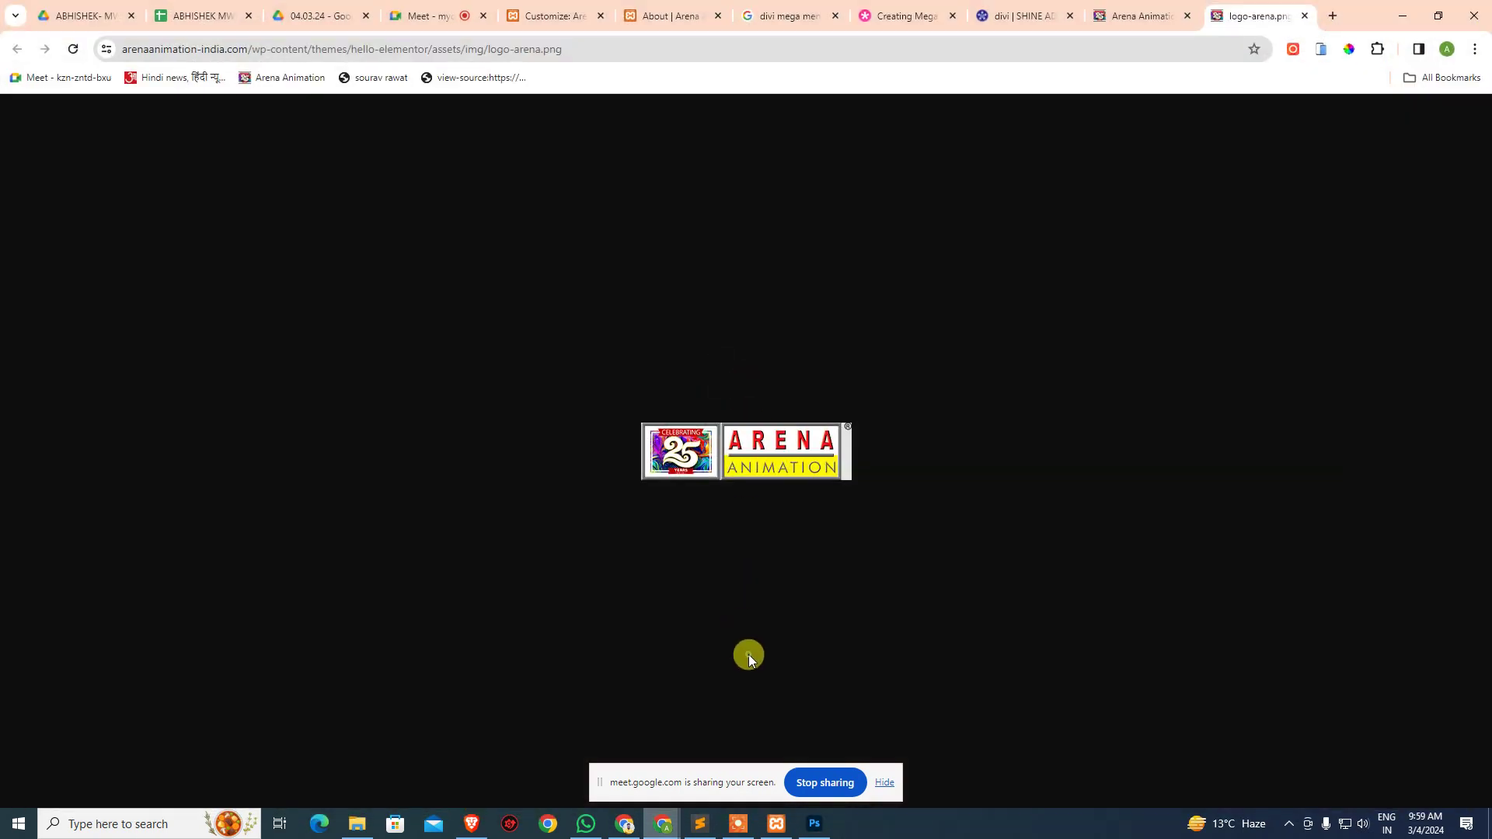
left_click(579, 14)
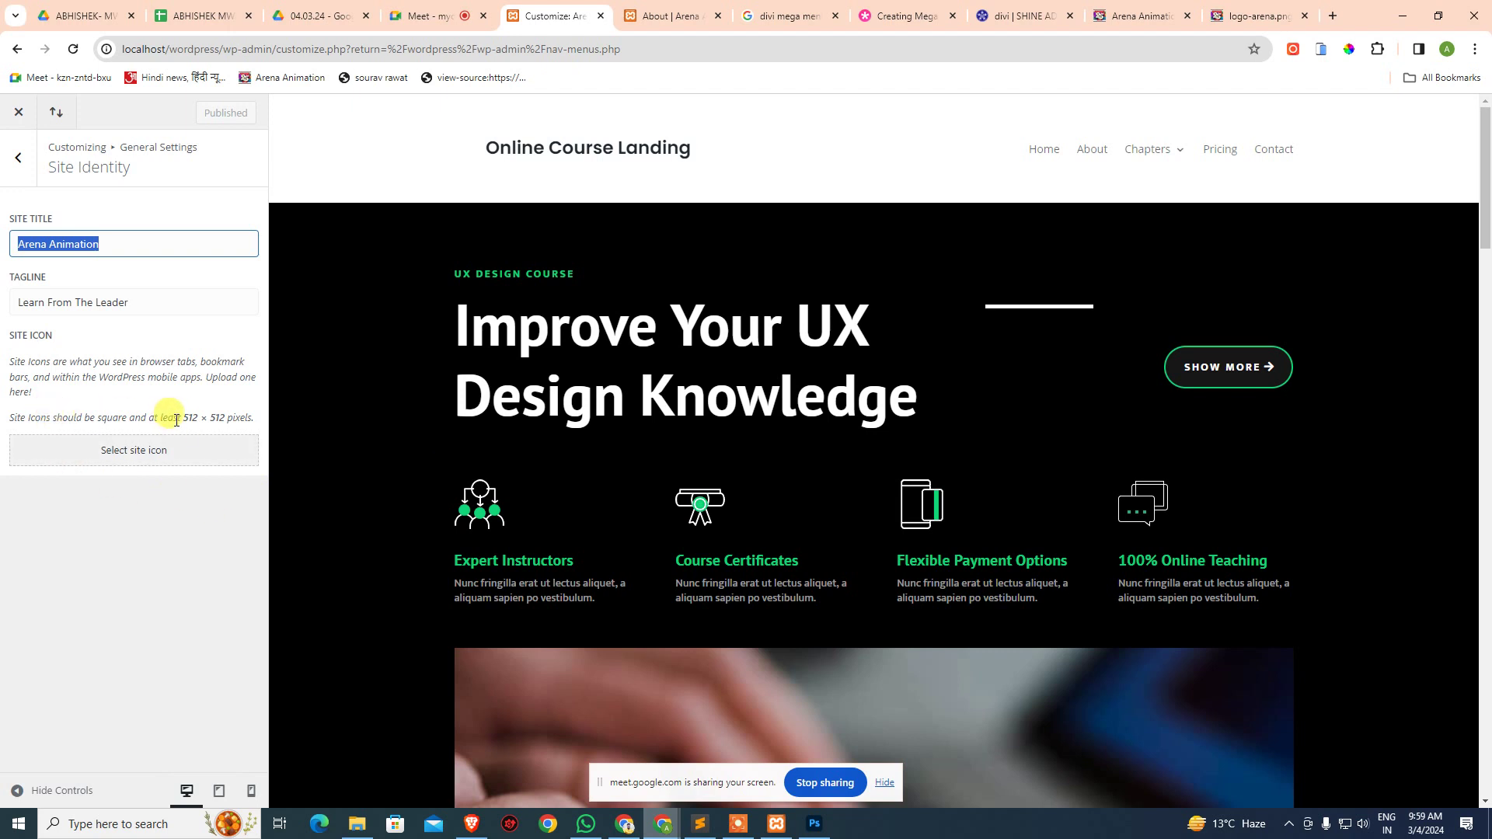
left_click_drag(184, 418, 225, 418)
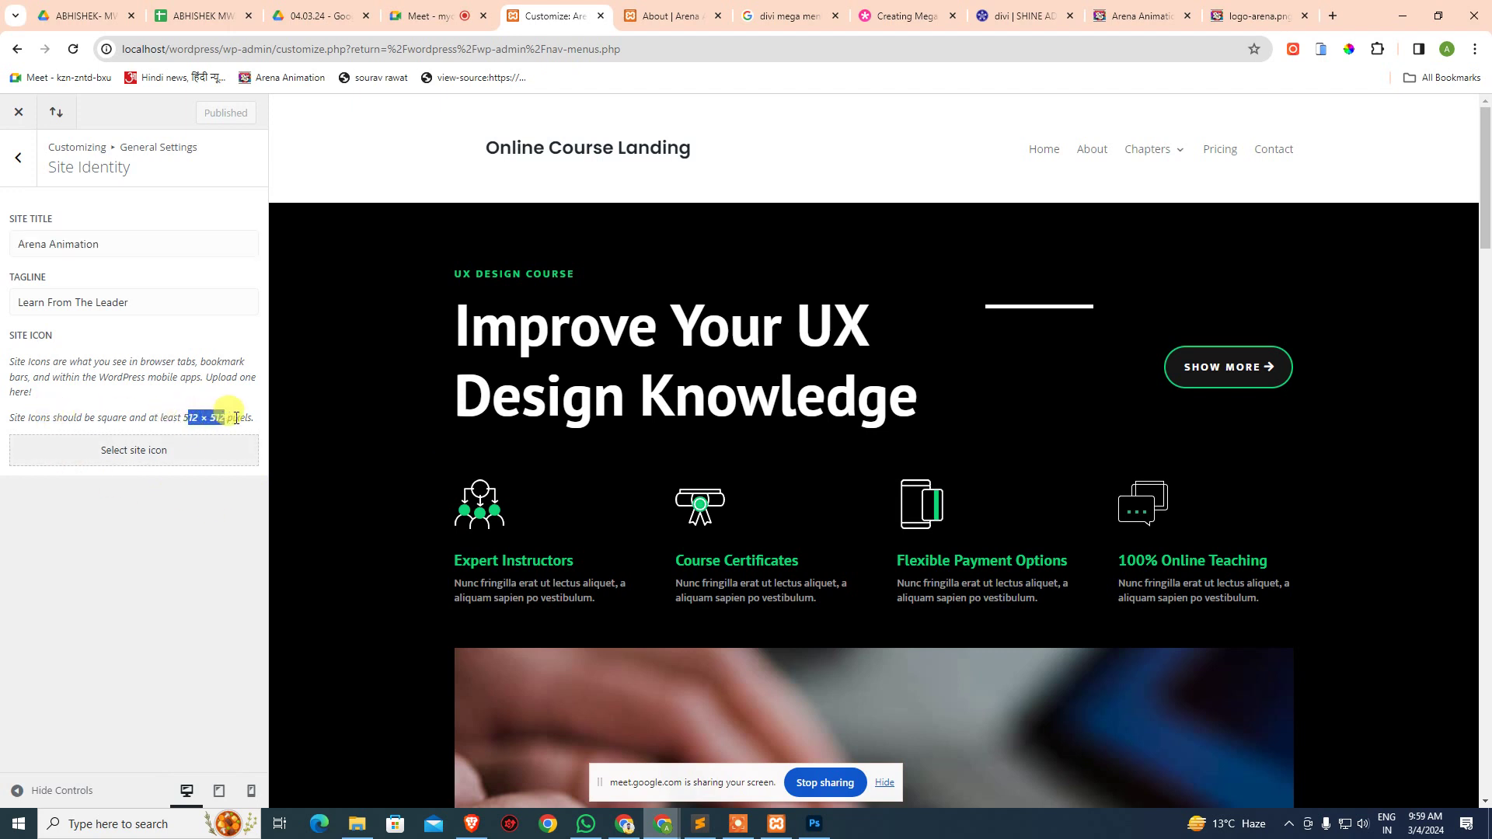
- Switch to Photoshop and create a new document of 512 × 512 pixels
left_click(814, 823)
left_click(539, 188)
key("ctrl+n")
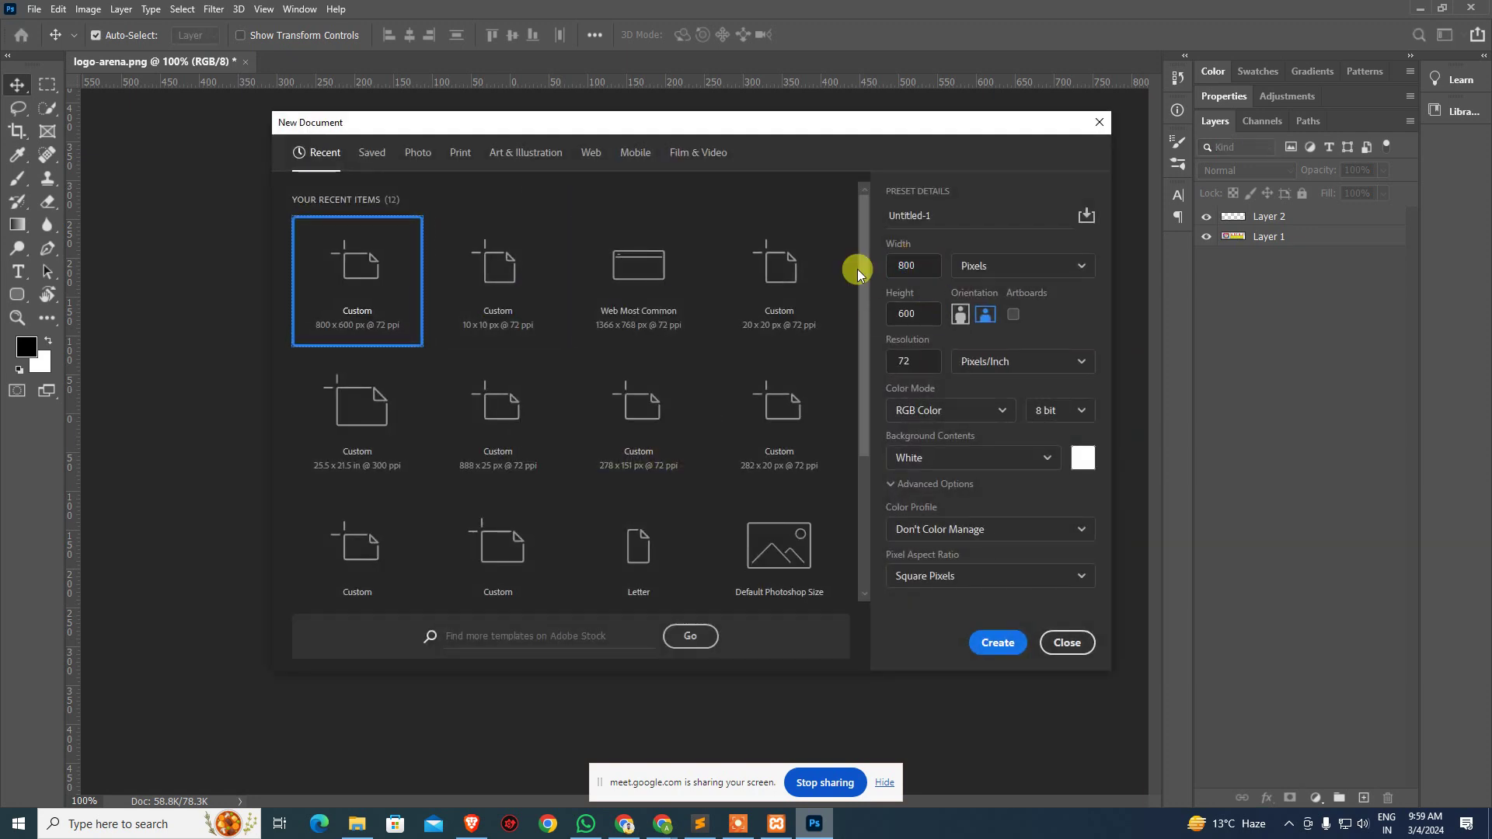
left_click(922, 265)
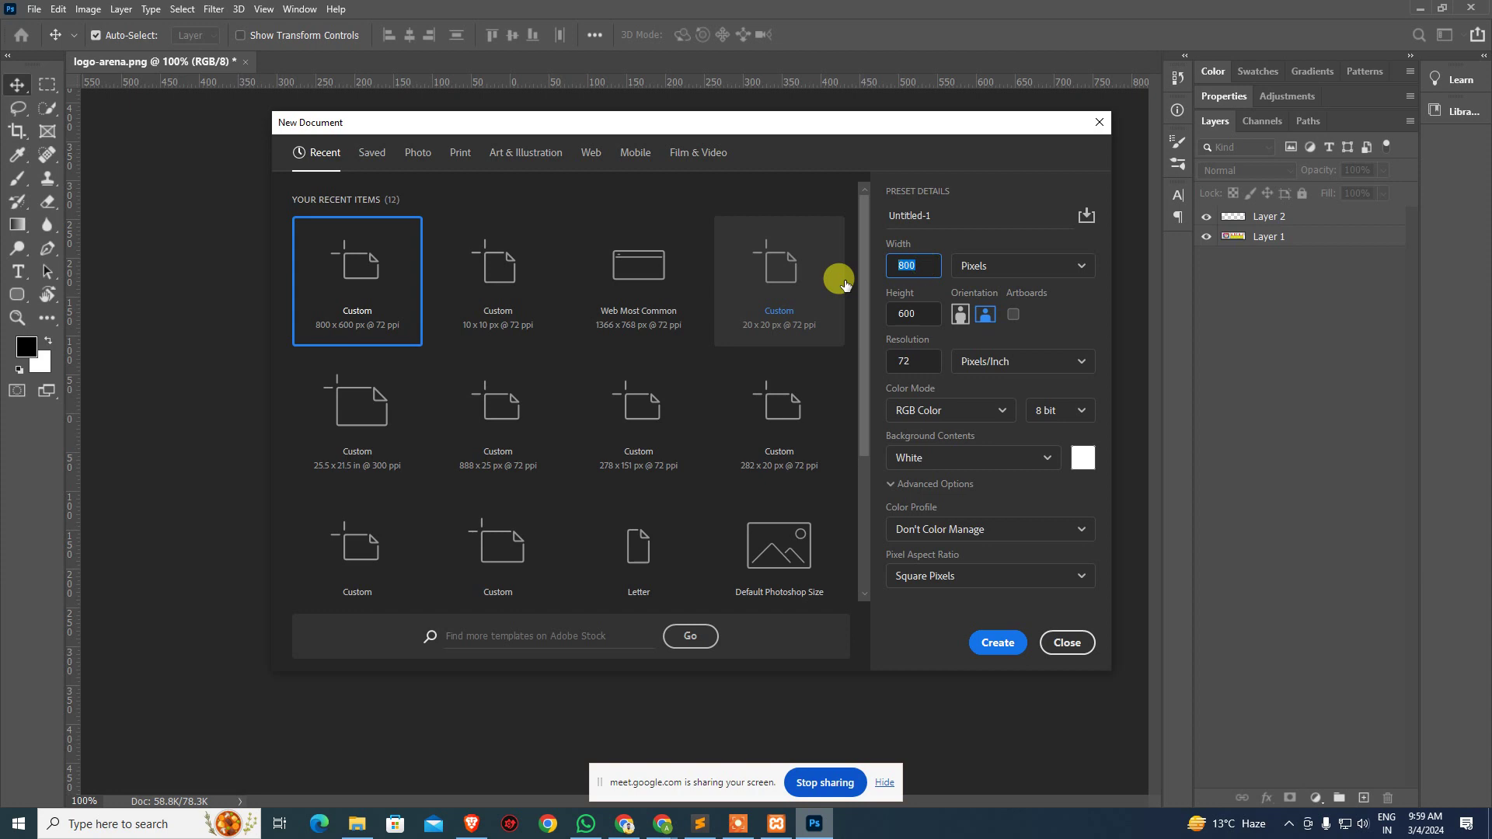
type("5")
key("Tab")
key("Tab")
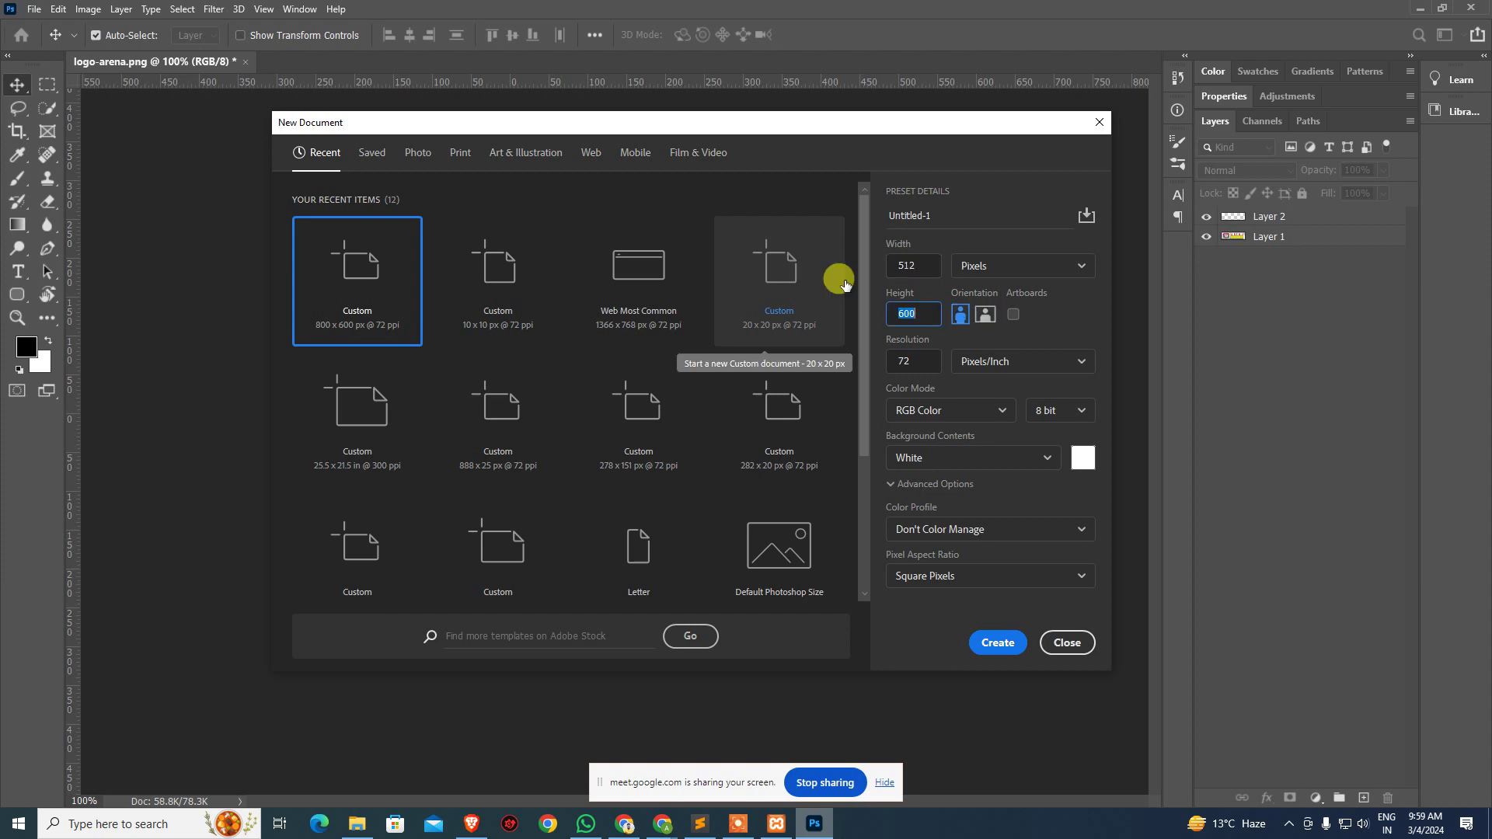
type("21")
key("Return")
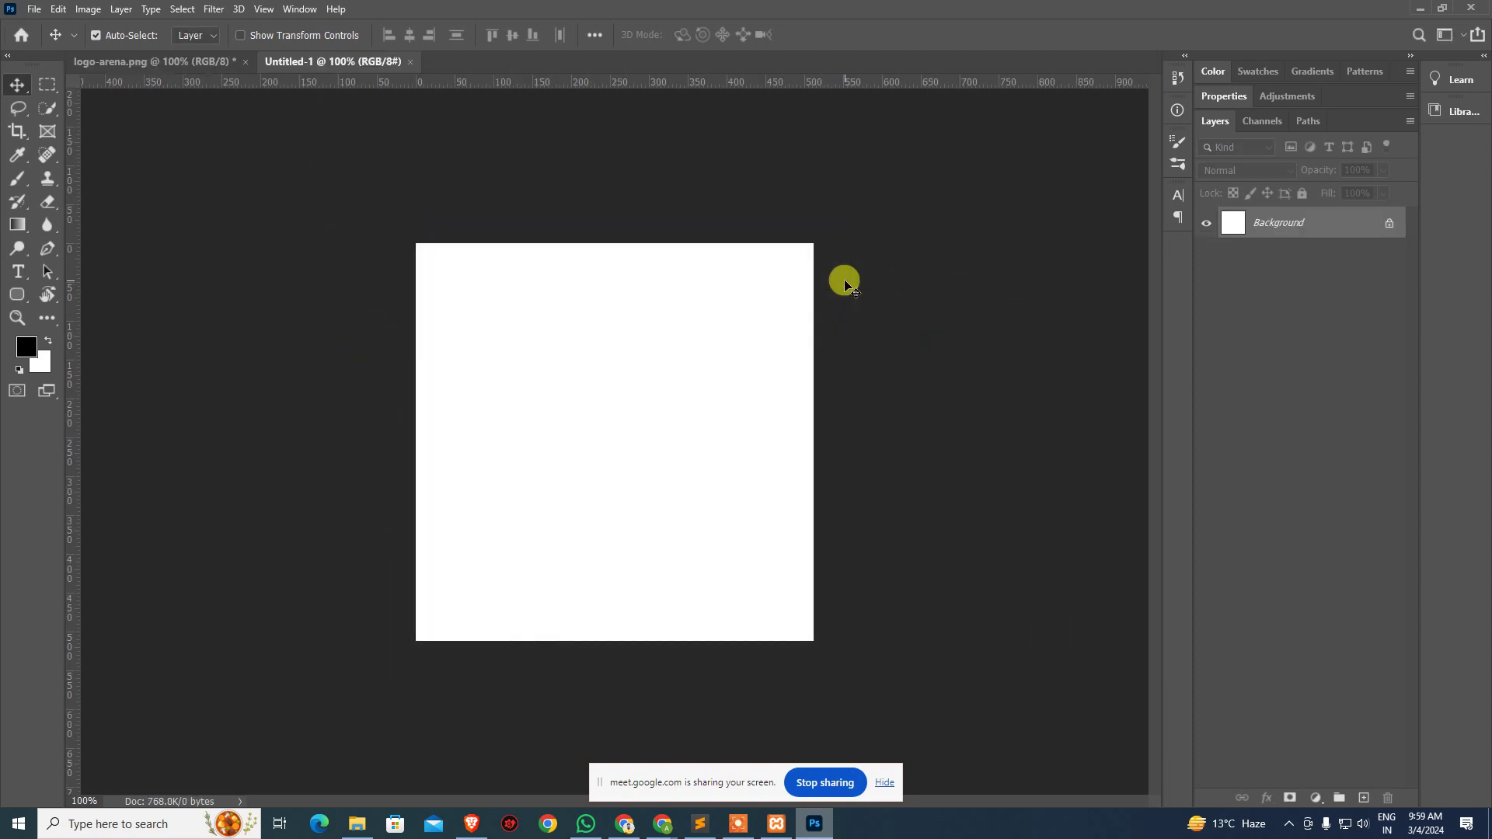
- Copy the Arena Animation logo layer into the middle of the blank document and try resizing it with Free Transform
left_click(158, 61)
left_click_drag(602, 458, 343, 68)
left_click_drag(552, 416, 553, 415)
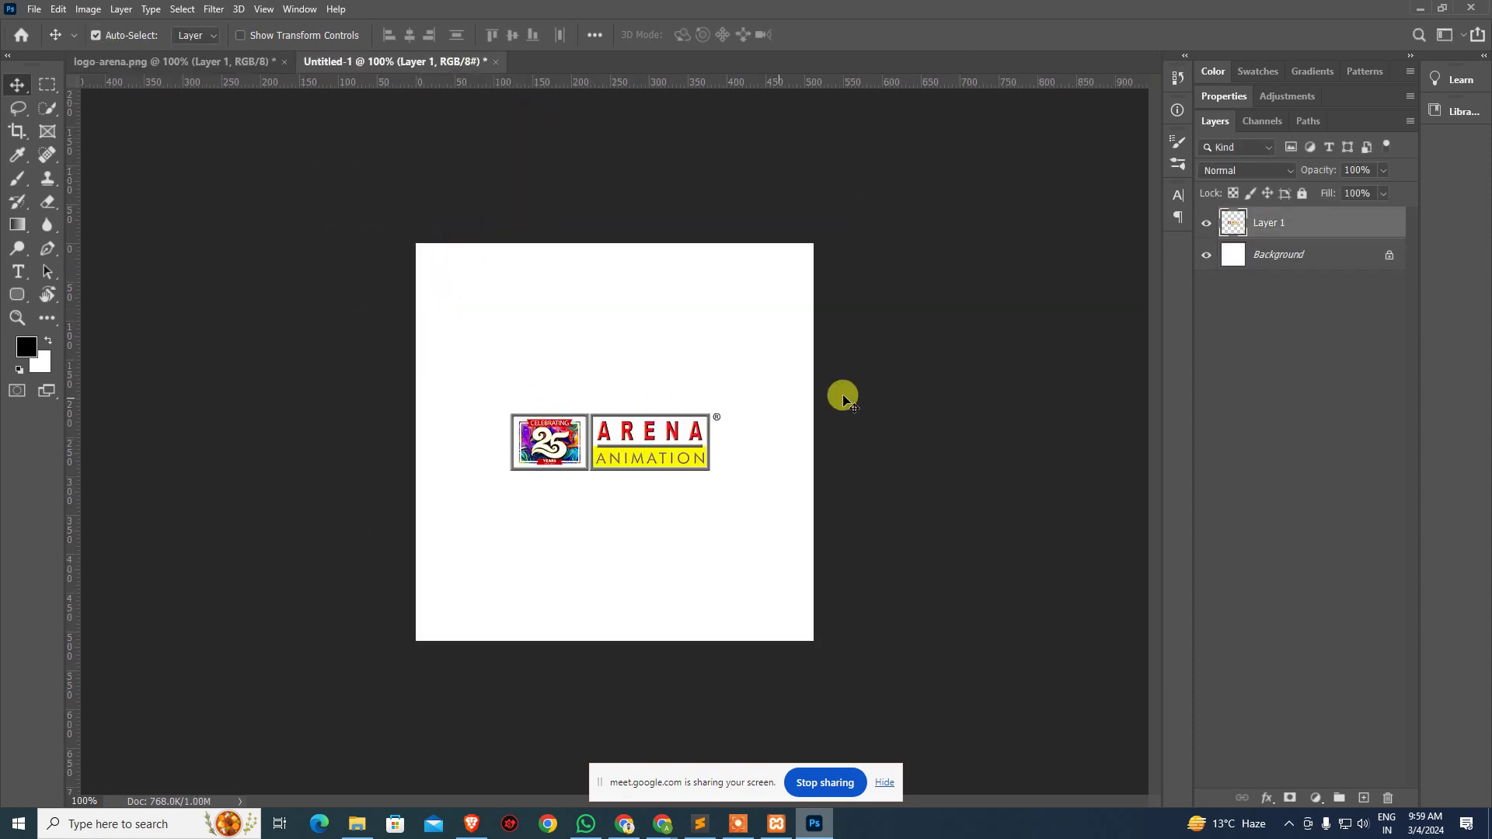
left_click(967, 366)
left_click(705, 427)
key("ctrl")
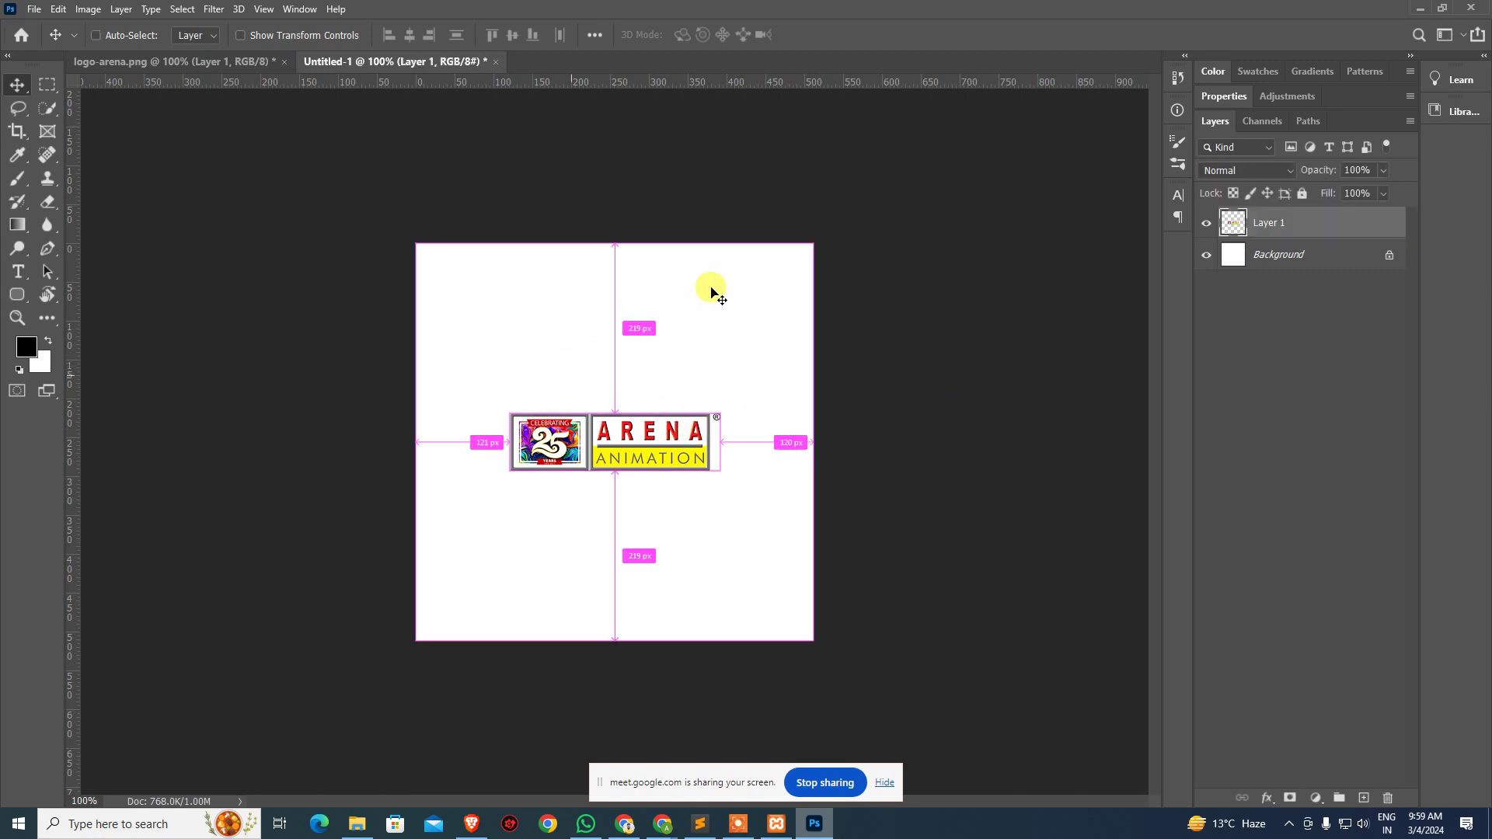
key("ctrl")
key("ctrl+t")
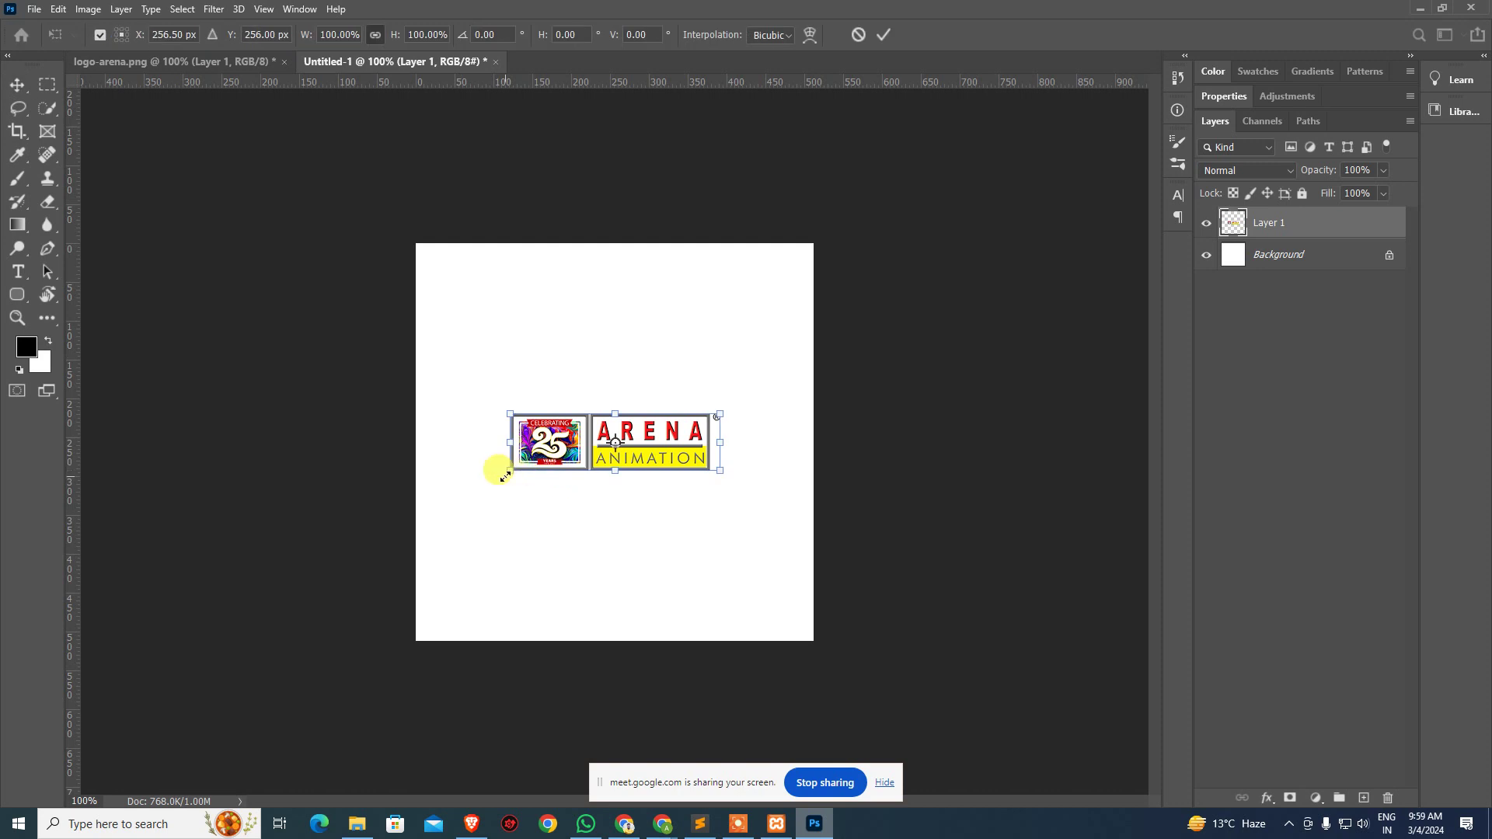
key("Return")
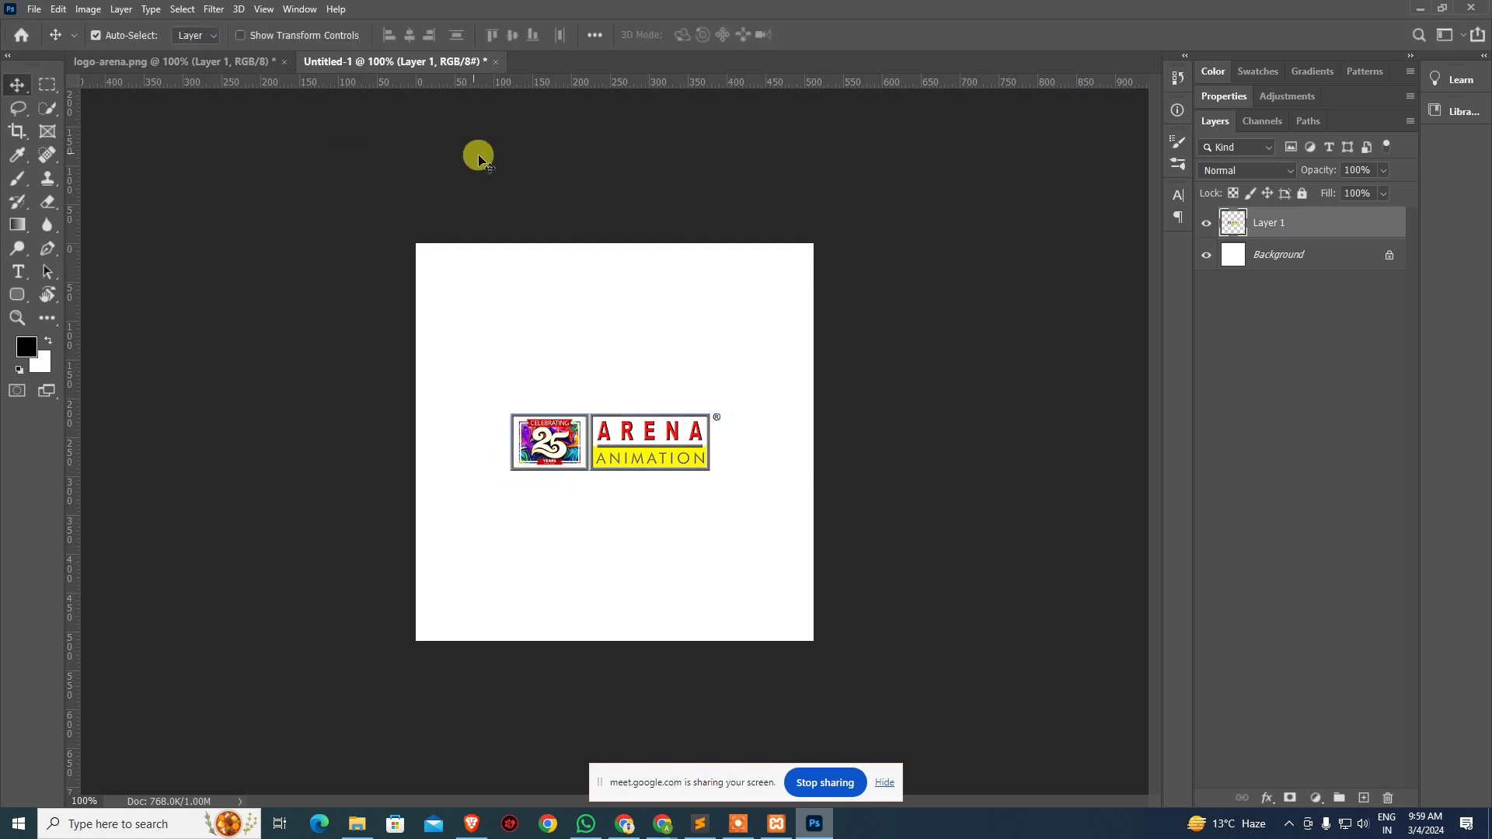
- Resize logo-arena.png to 371 pixels wide using Preserve Details (enlargement) resampling, and copy the logo into the middle of the square document
left_click_drag(624, 452, 213, 67)
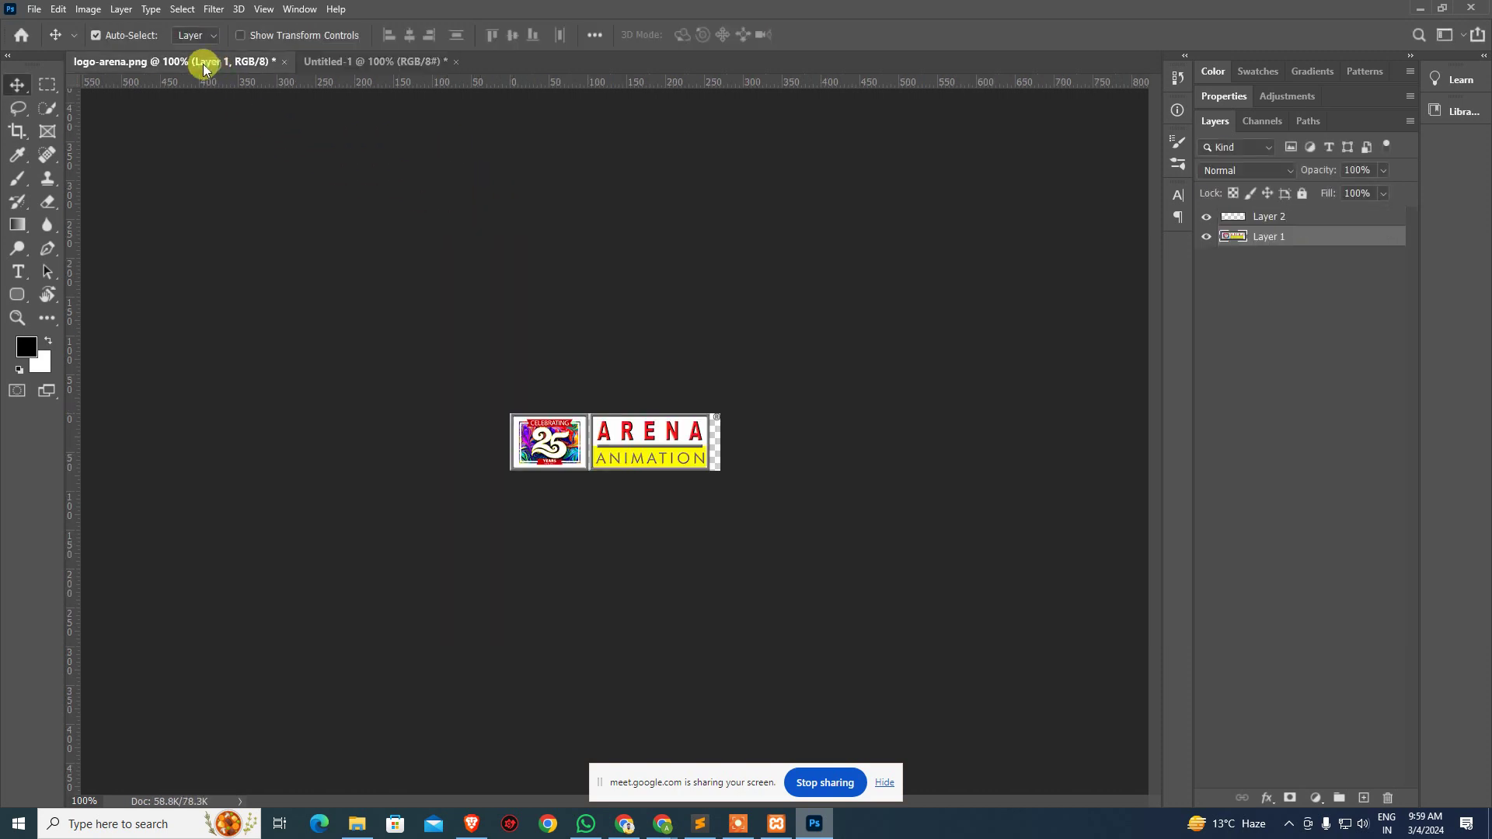
left_click(87, 9)
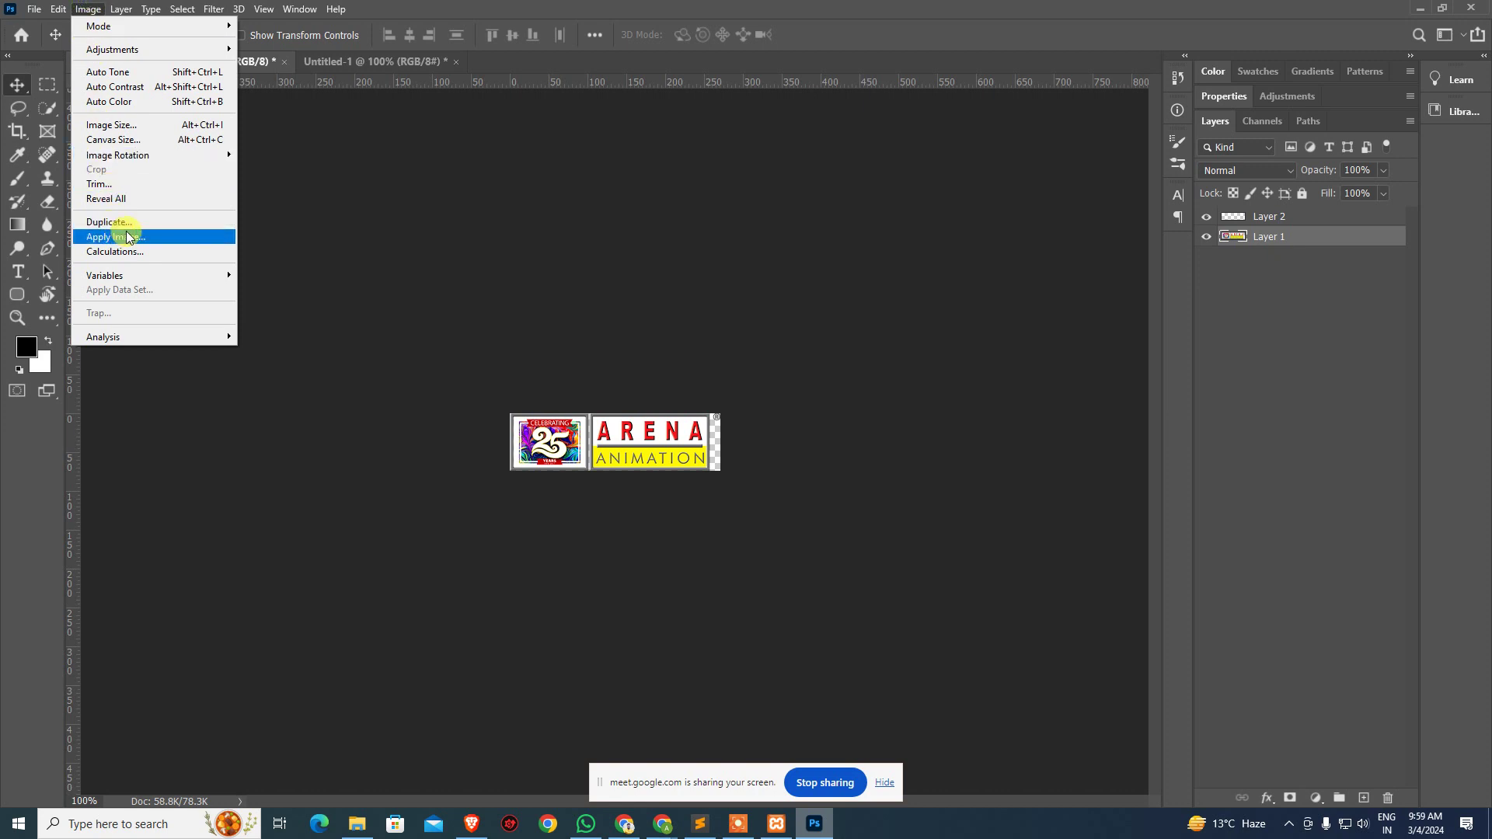
left_click(155, 127)
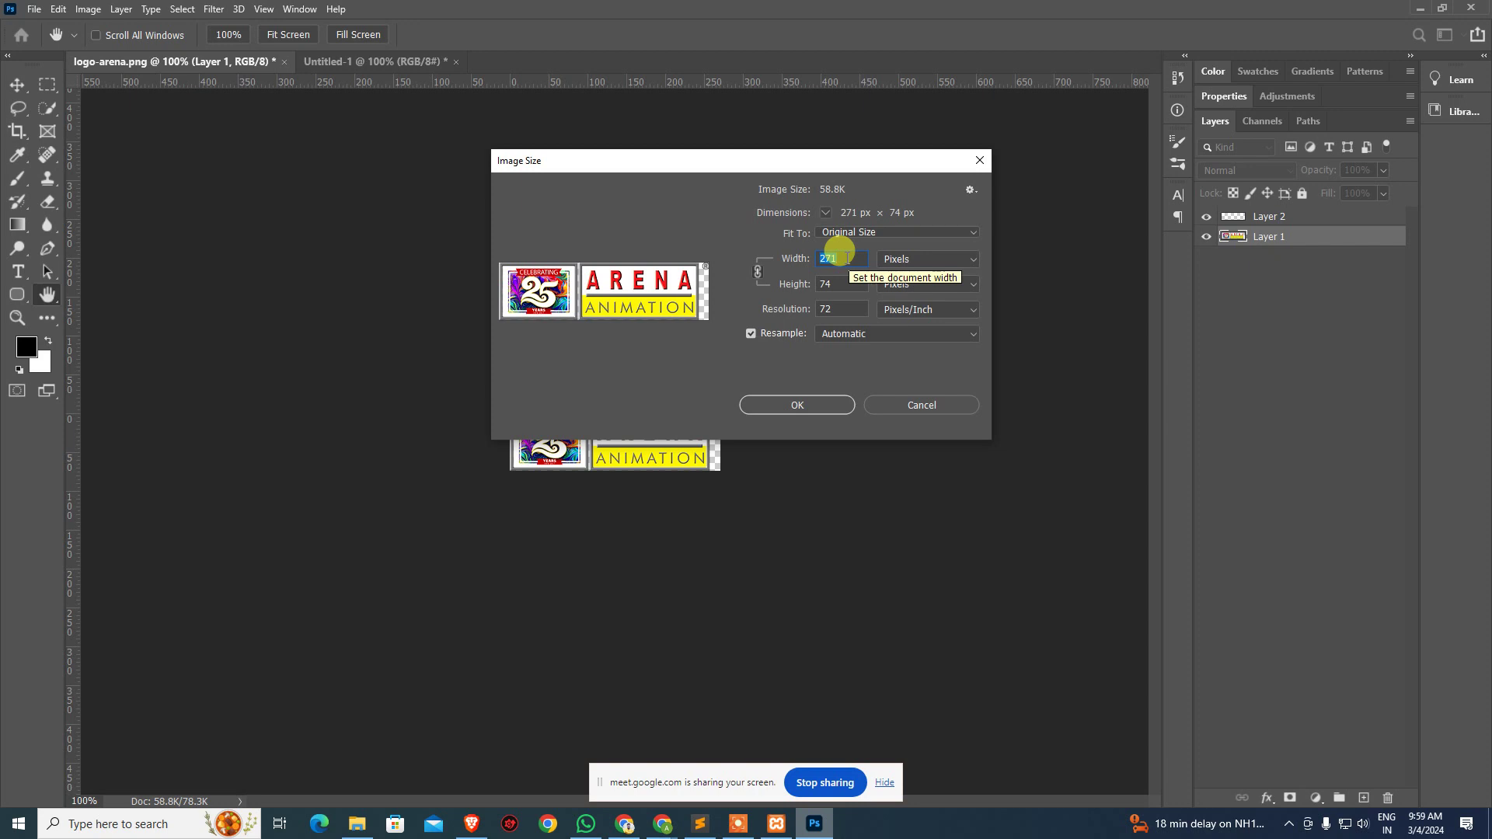
left_click(911, 336)
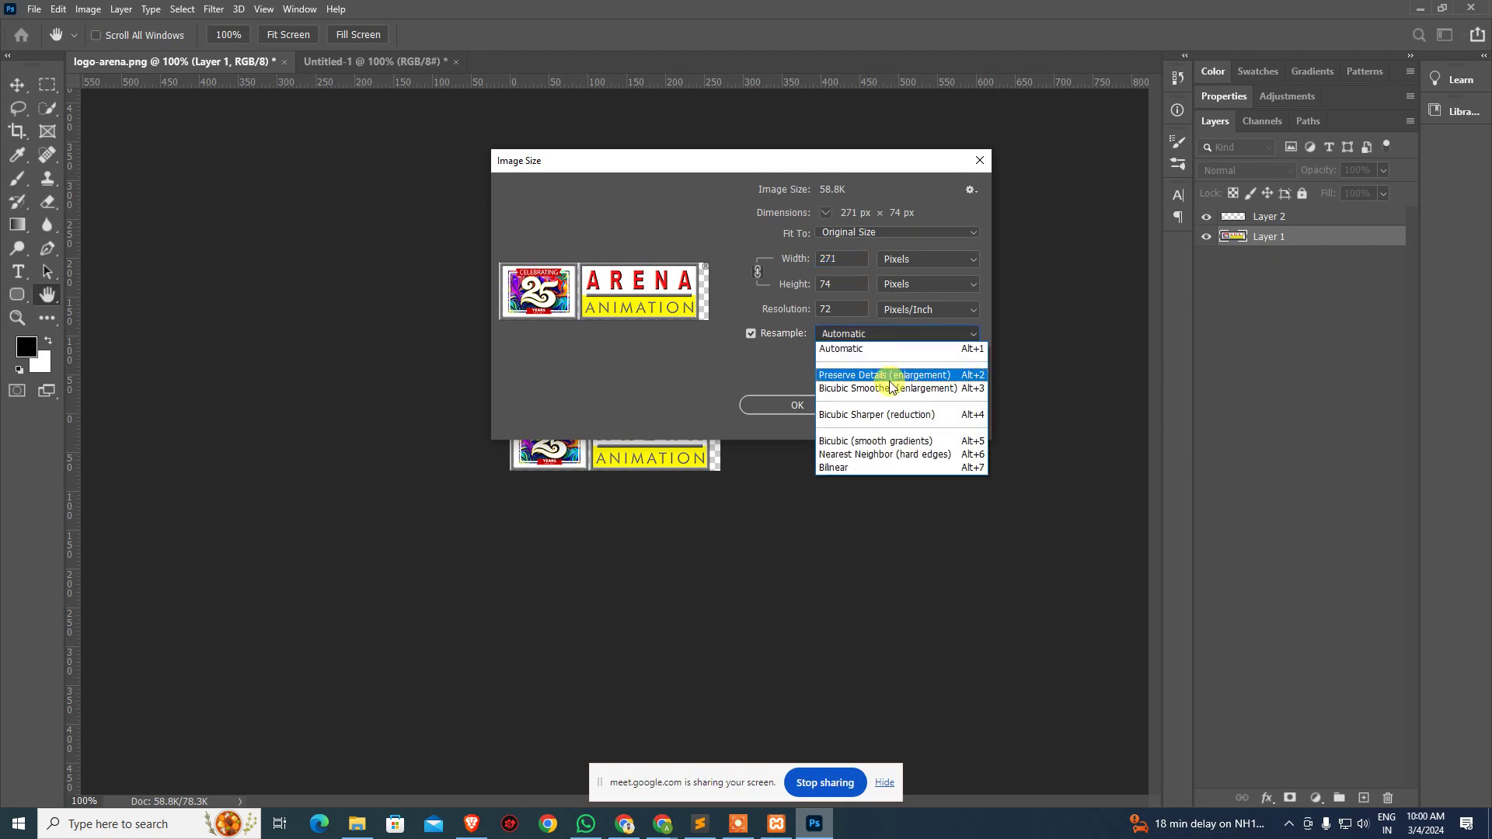
left_click(946, 376)
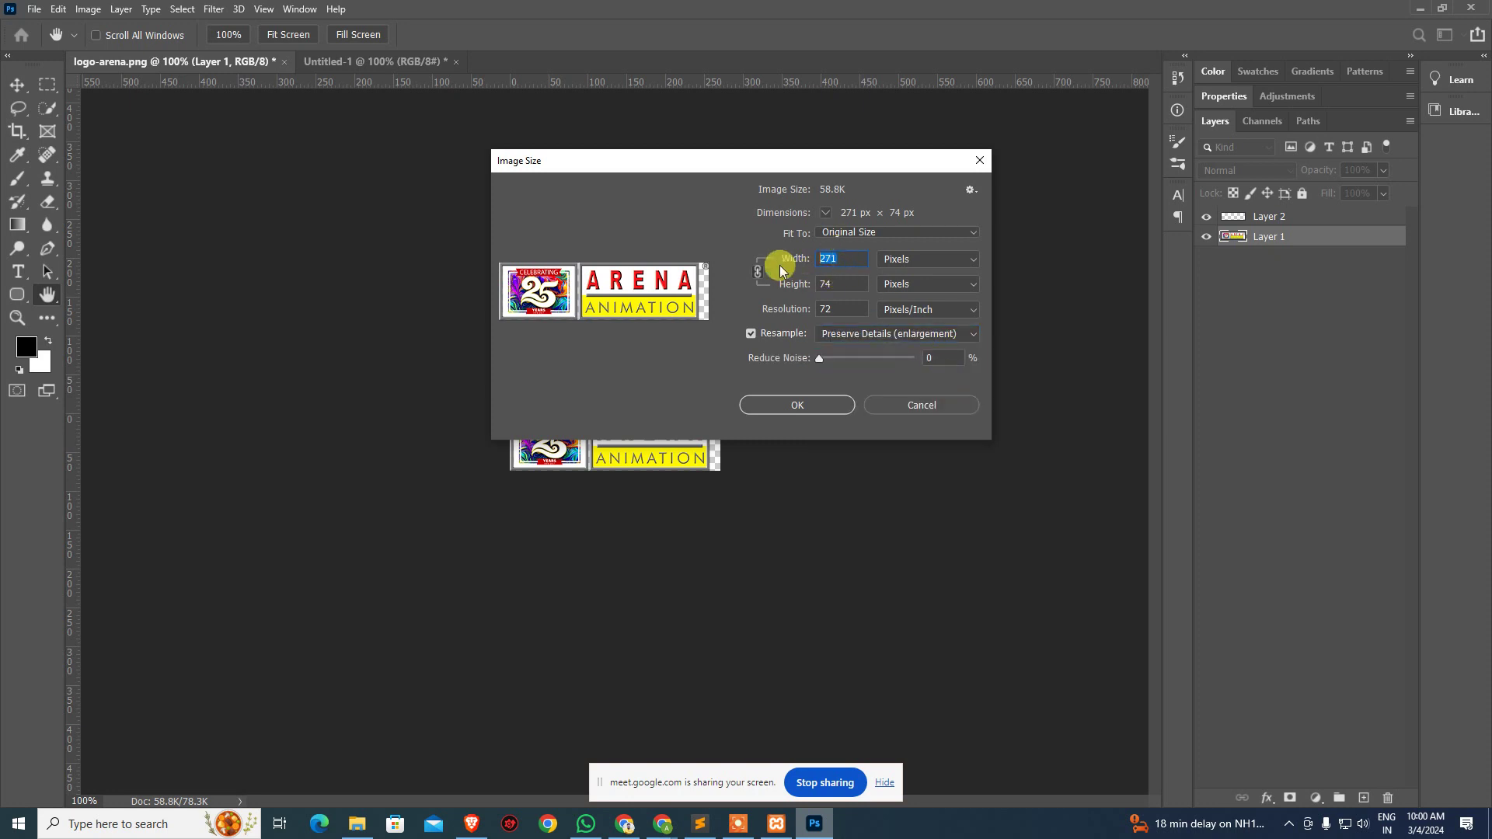
type("371")
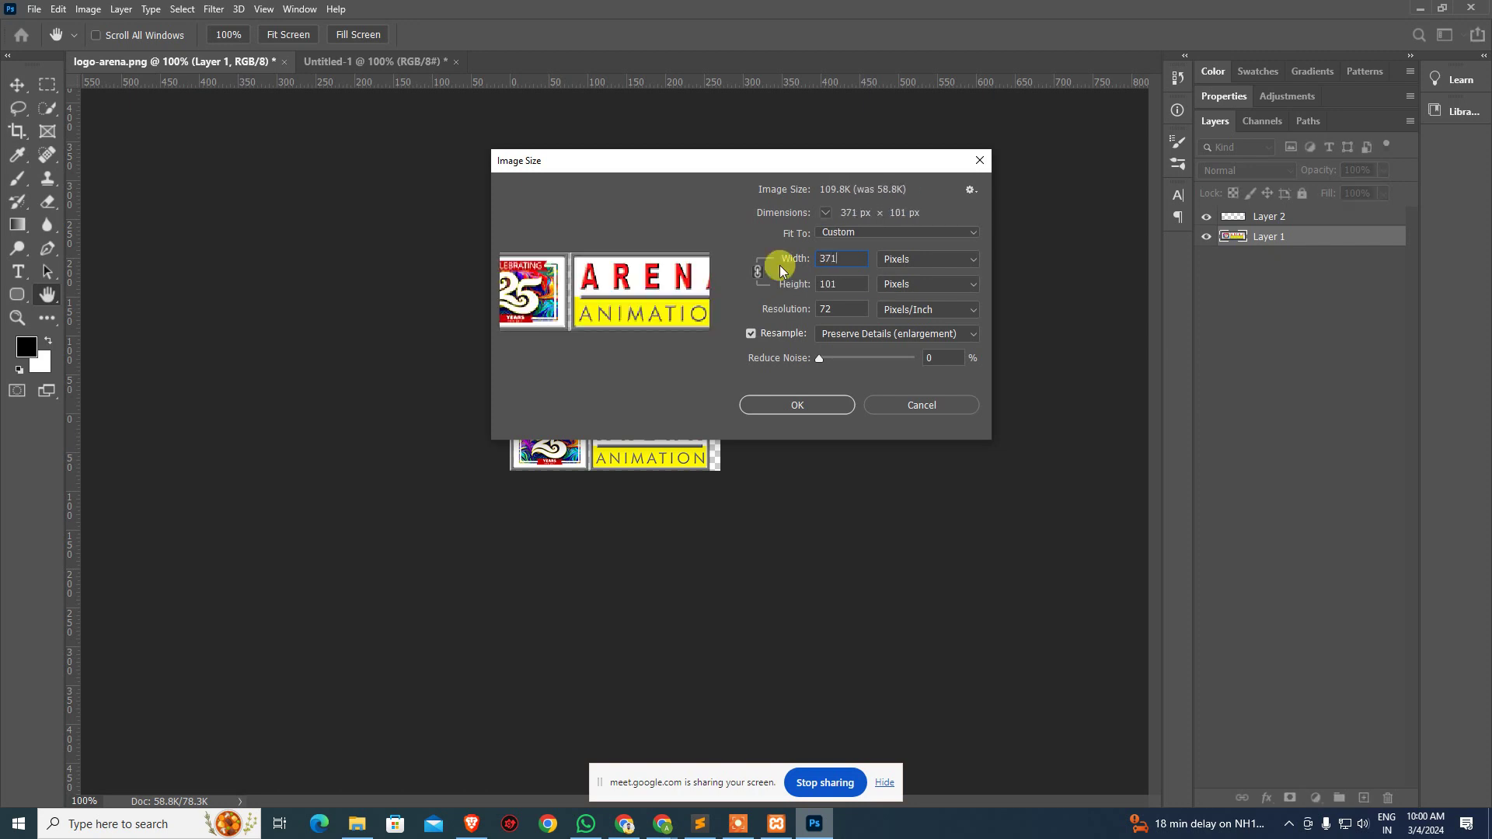
left_click(785, 408)
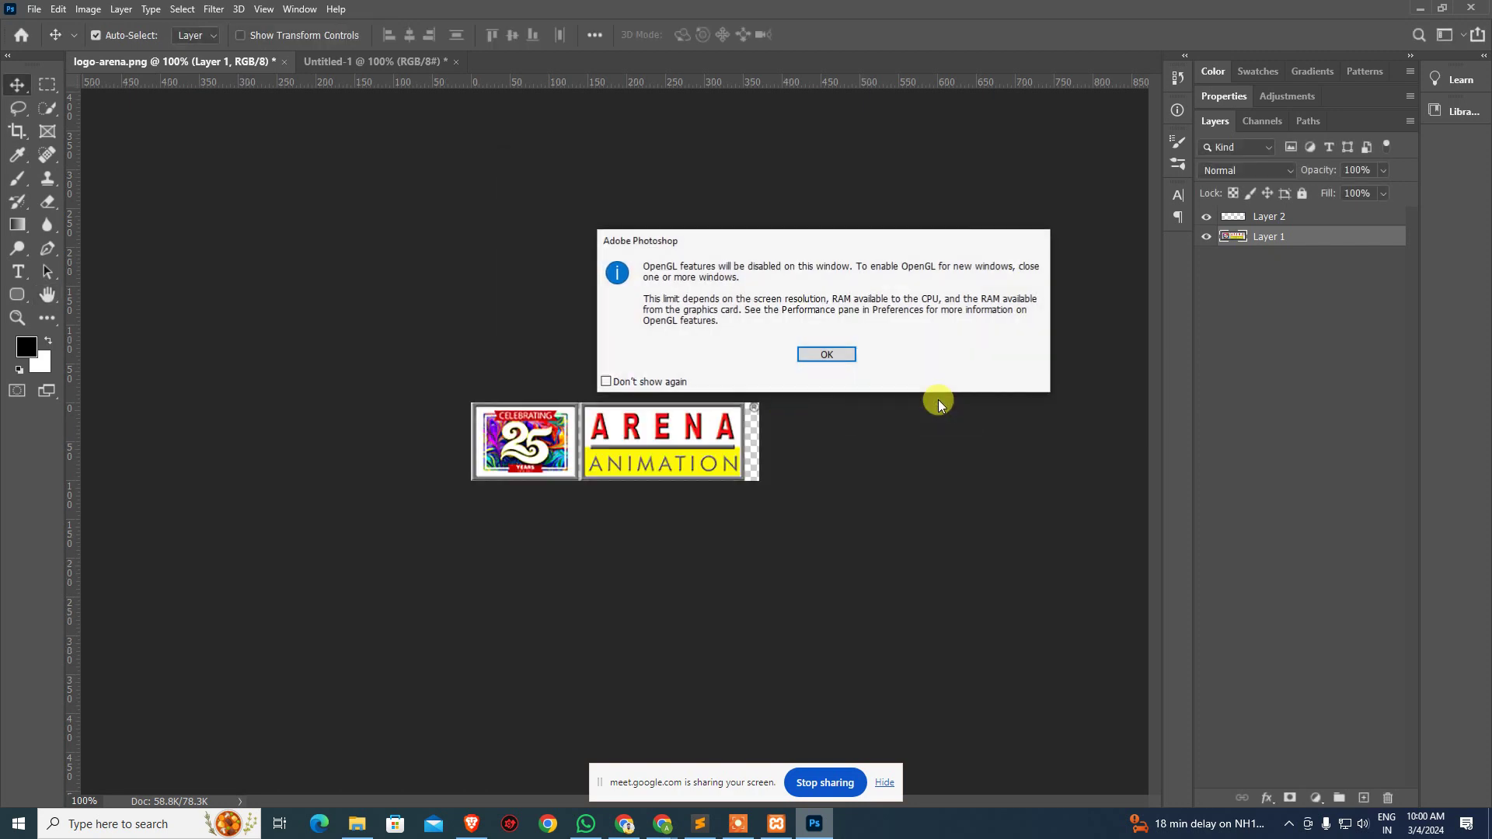
left_click(844, 363)
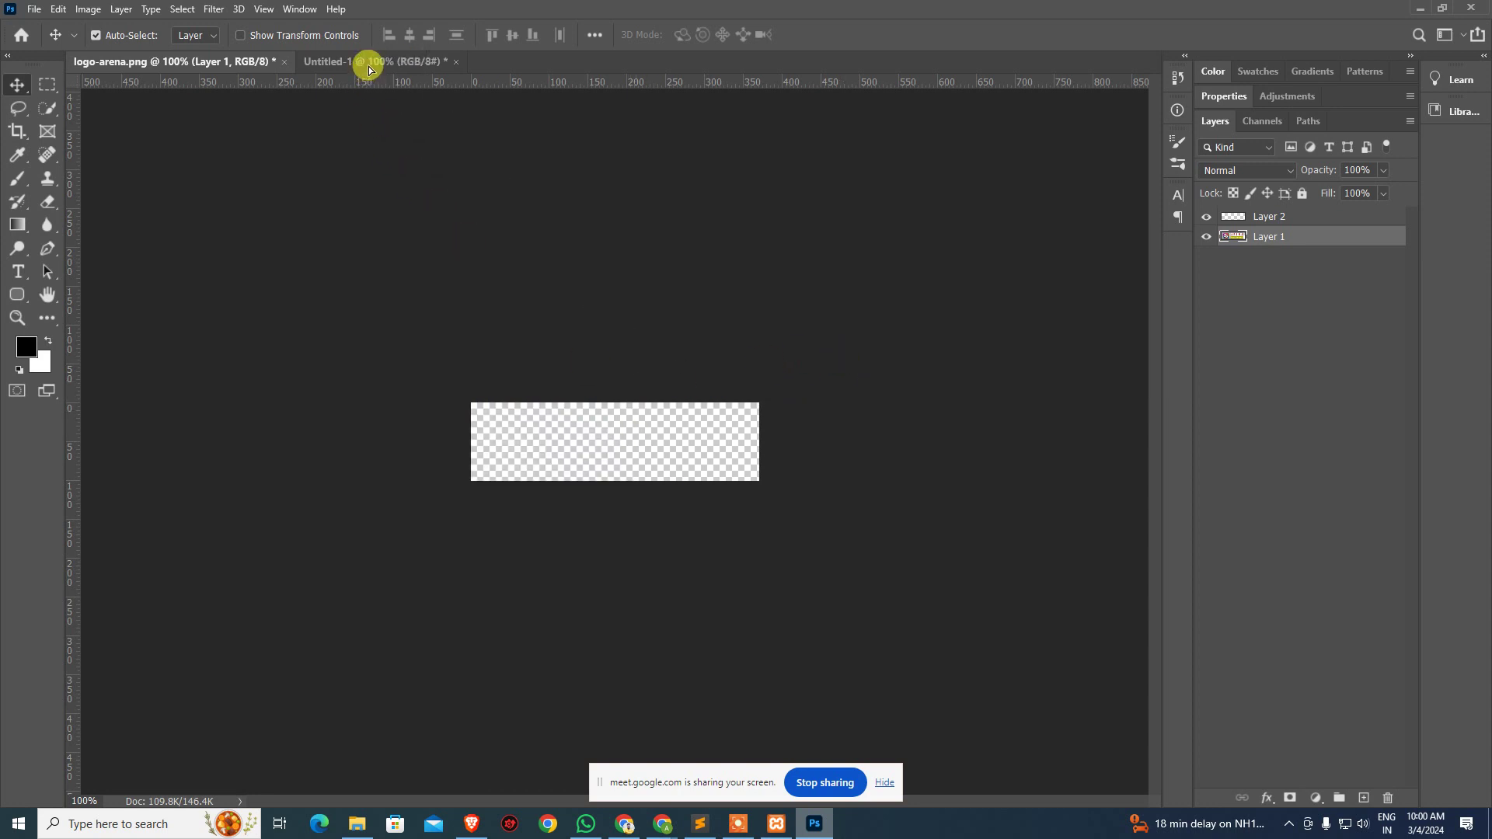
left_click_drag(369, 69, 579, 416)
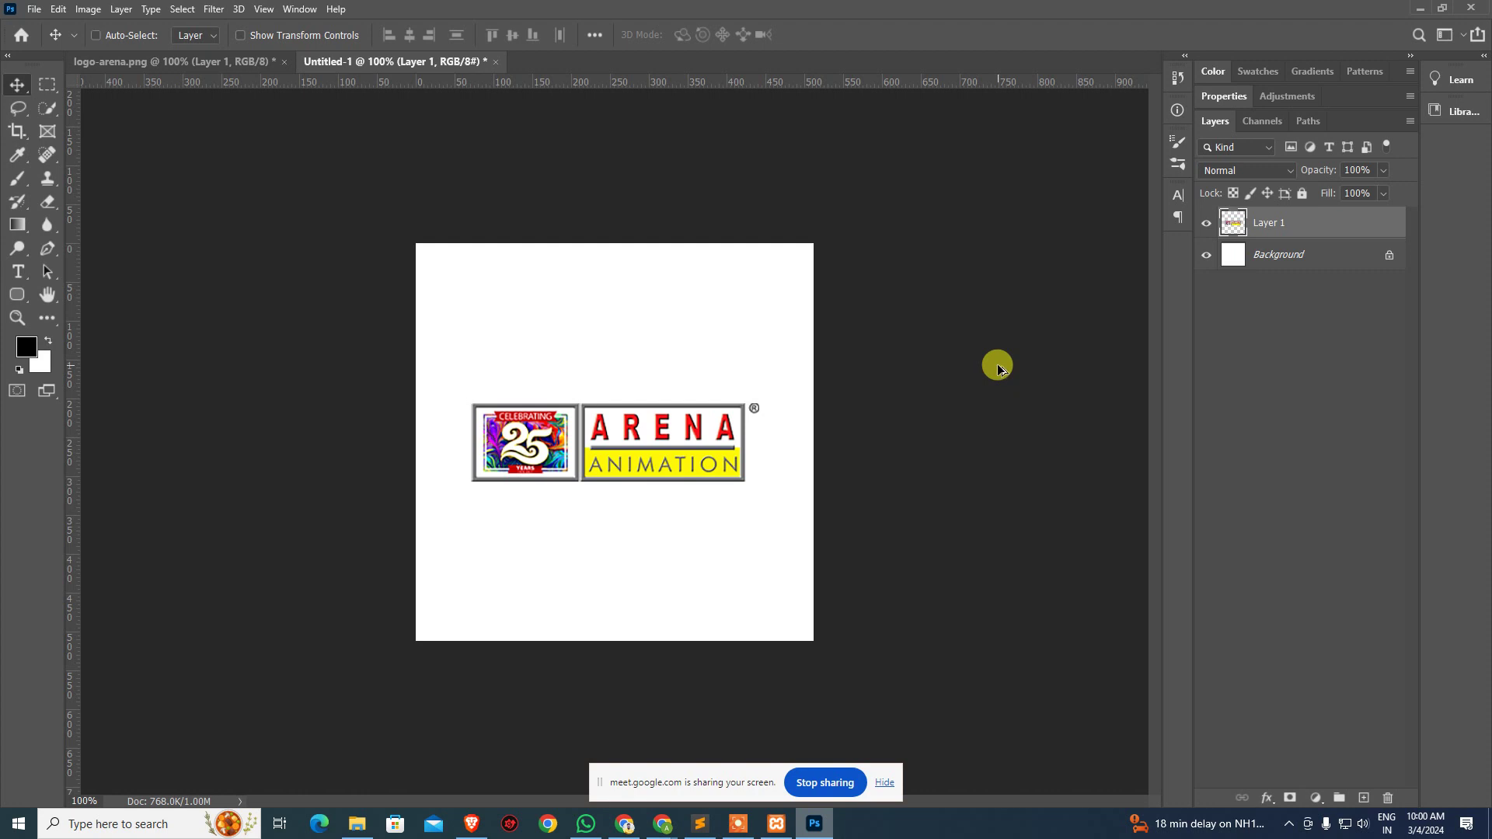
- Export the square logo document for the web as a JPEG named Site-Identity in the Arena Site Content folder
key("ctrl+alt+shift+s")
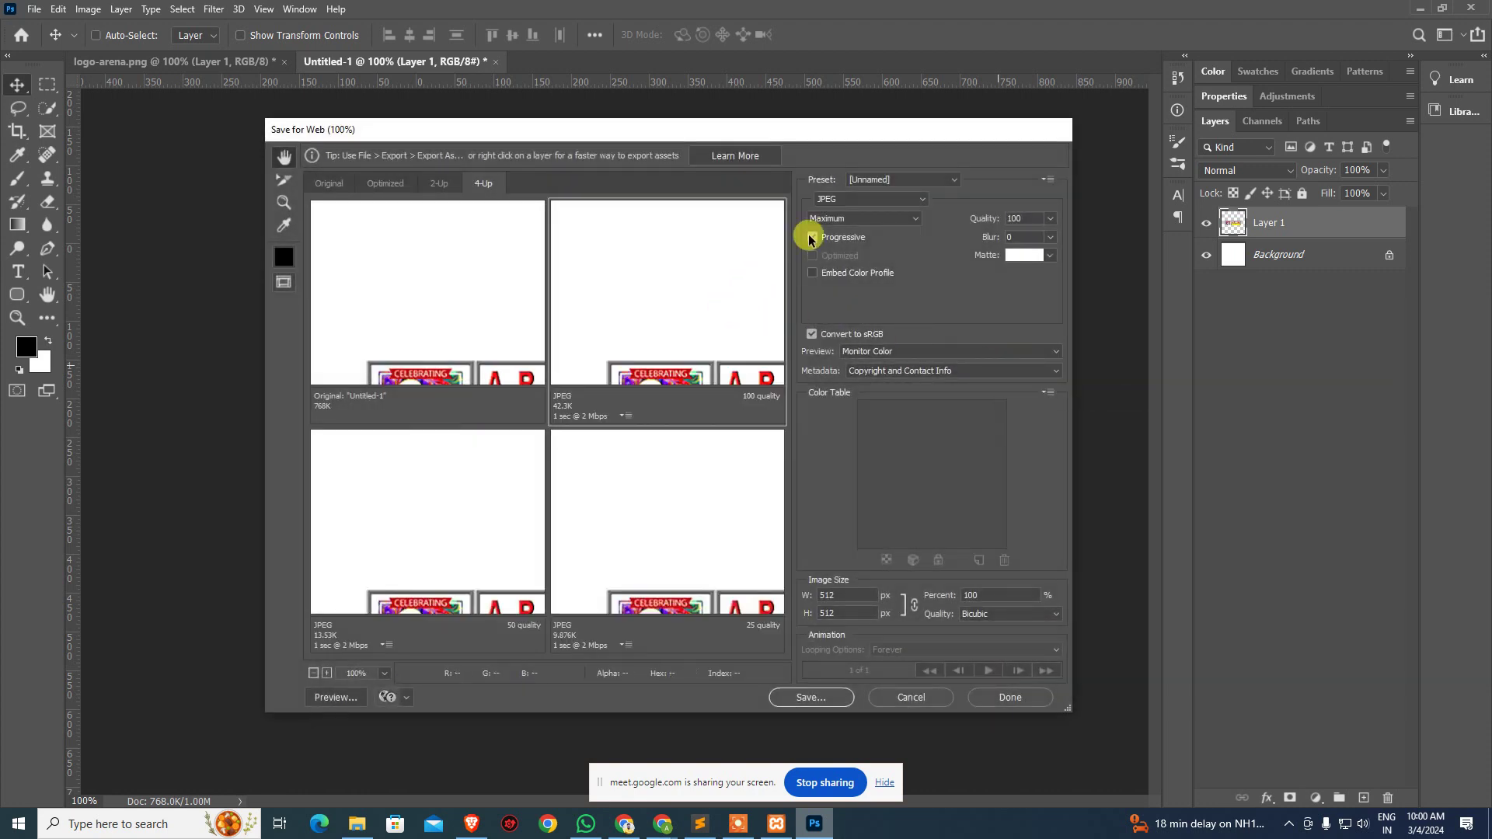
left_click(828, 697)
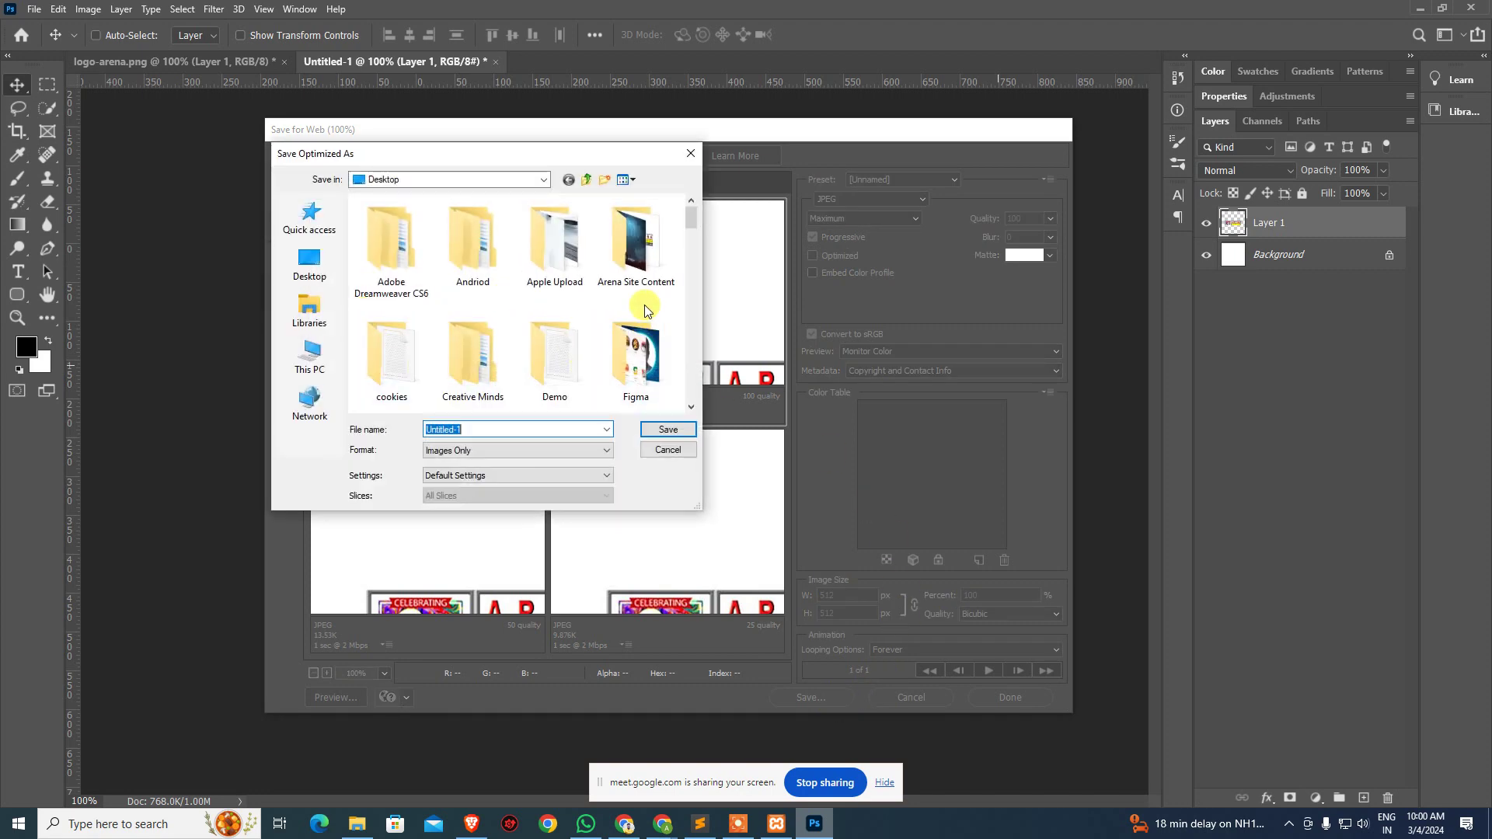
double_click(635, 277)
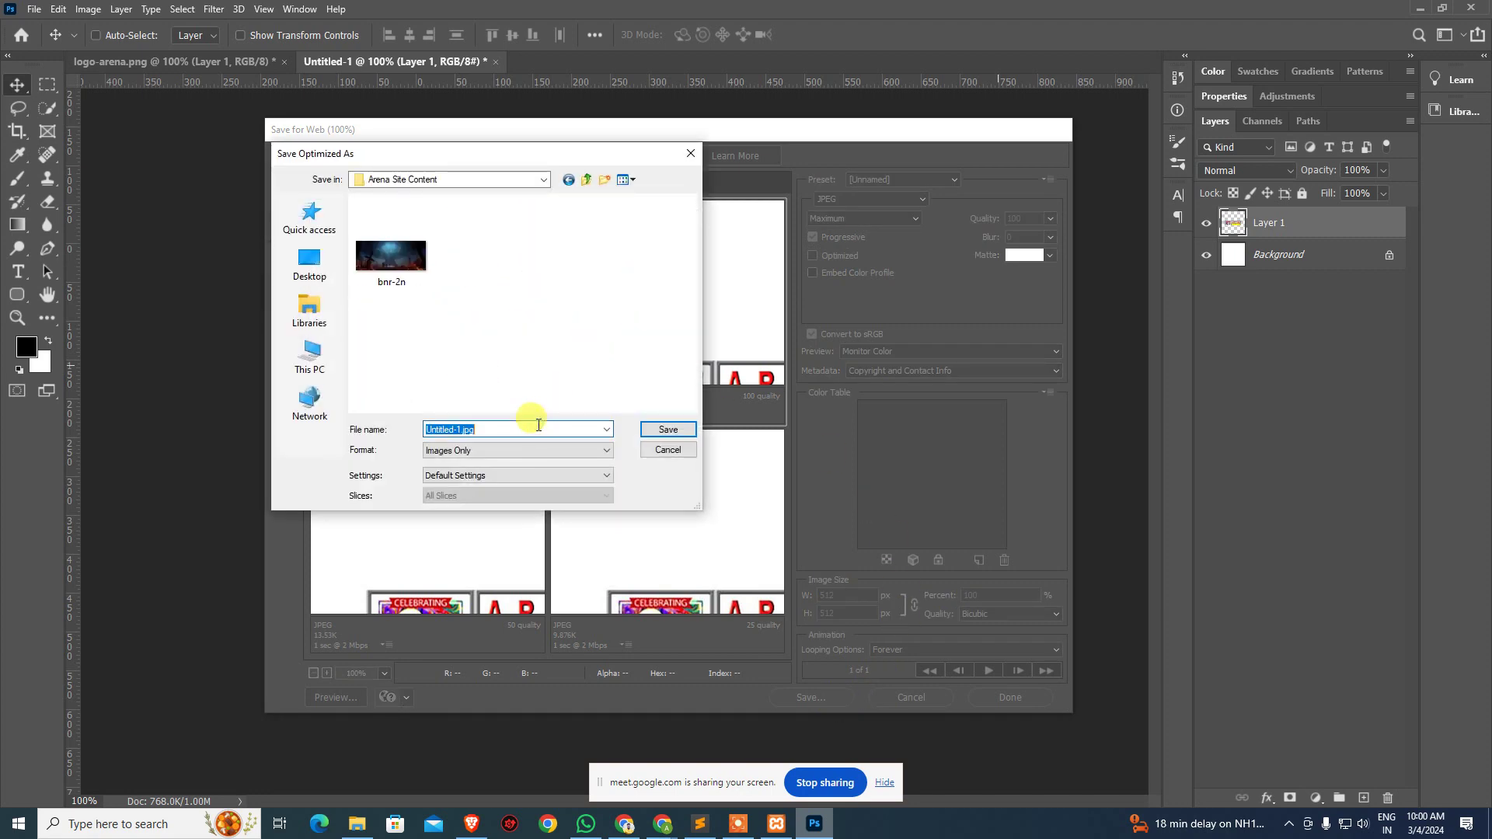
key("alt+Tab")
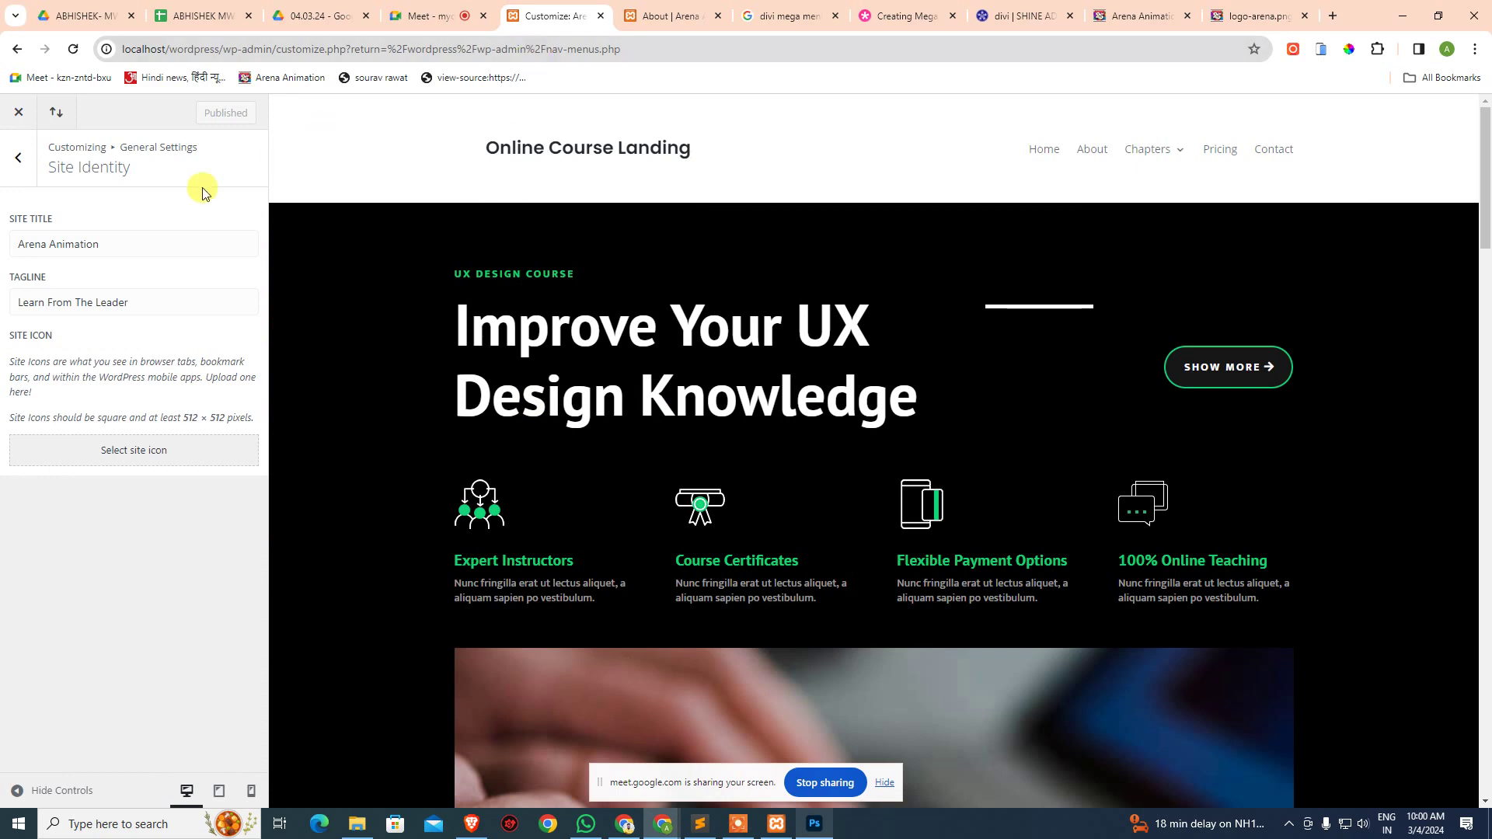
left_click_drag(43, 173, 149, 175)
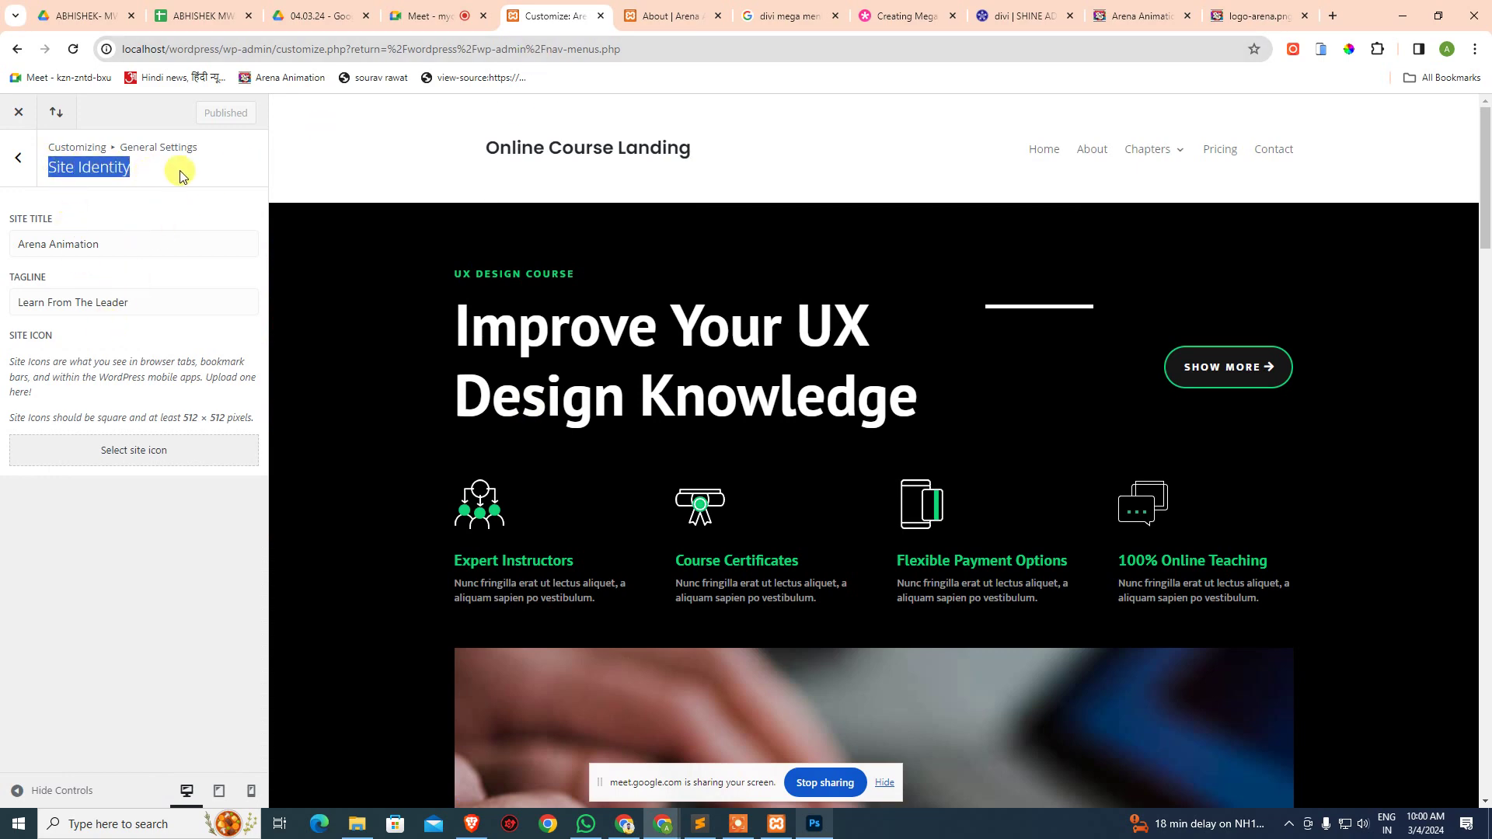
key("alt+Tab")
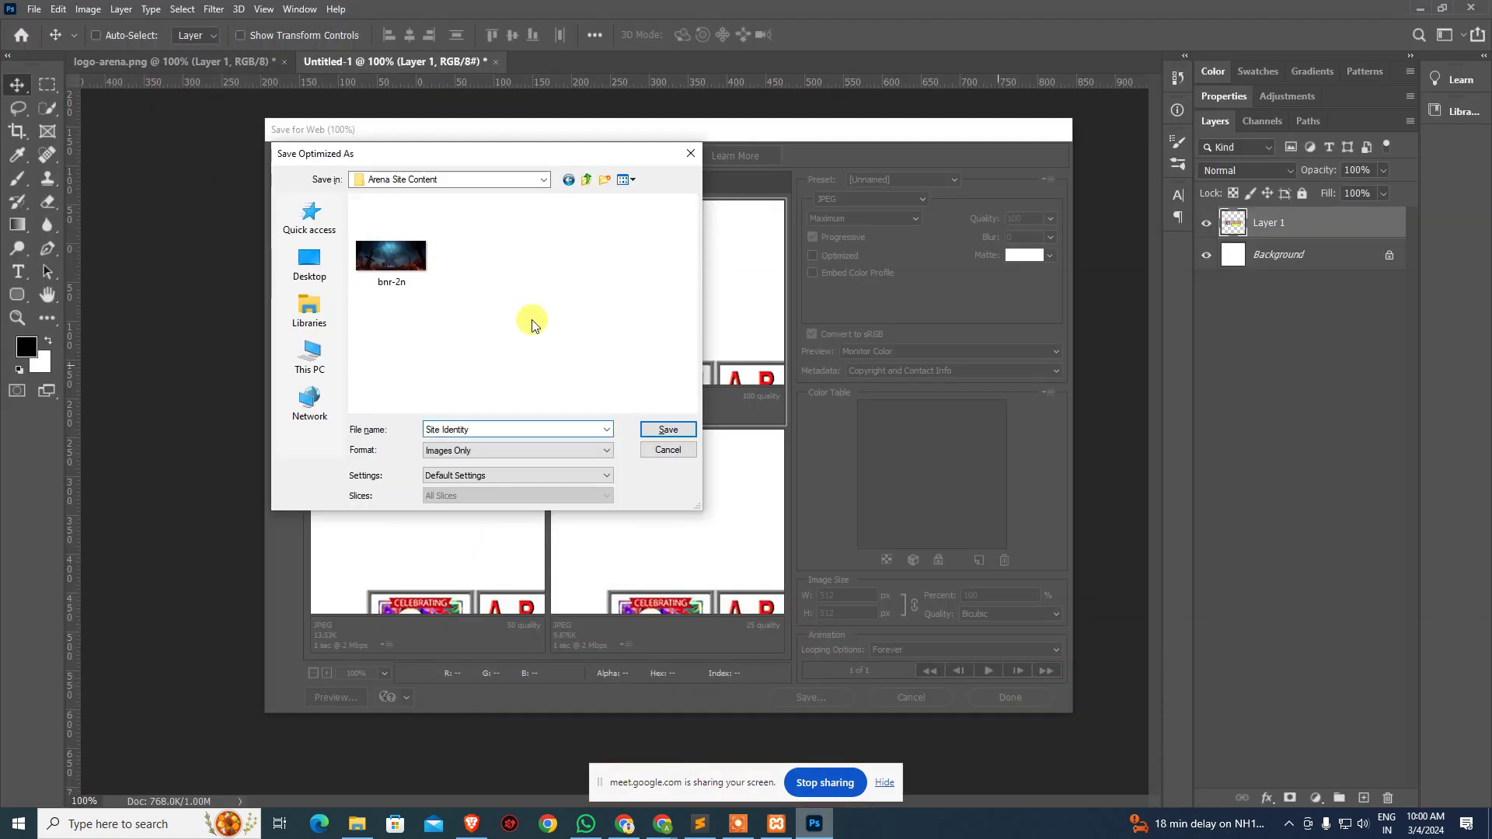
key("BackSpace")
type("-")
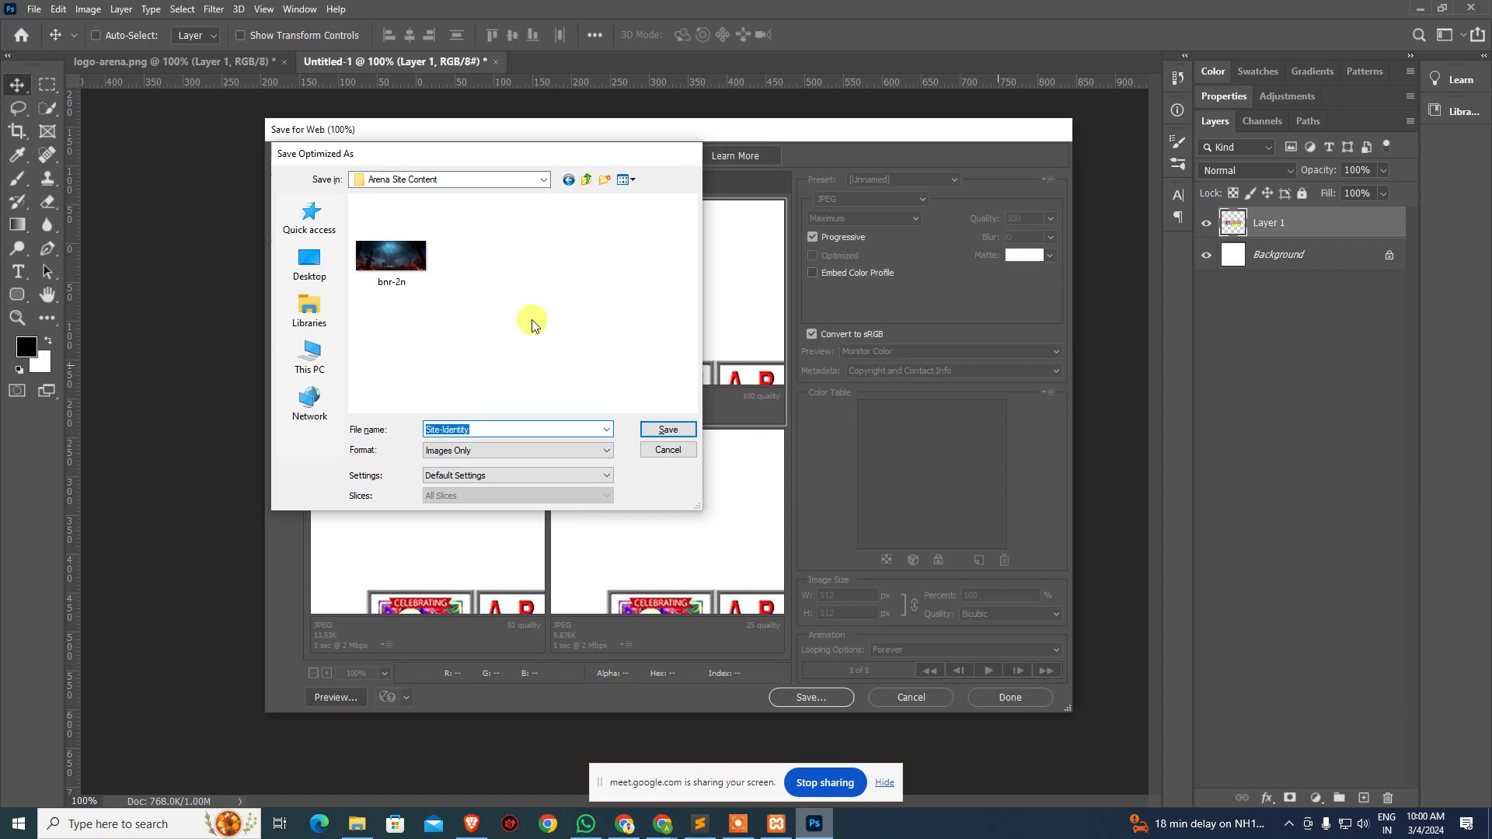
key("Return")
left_click(860, 641)
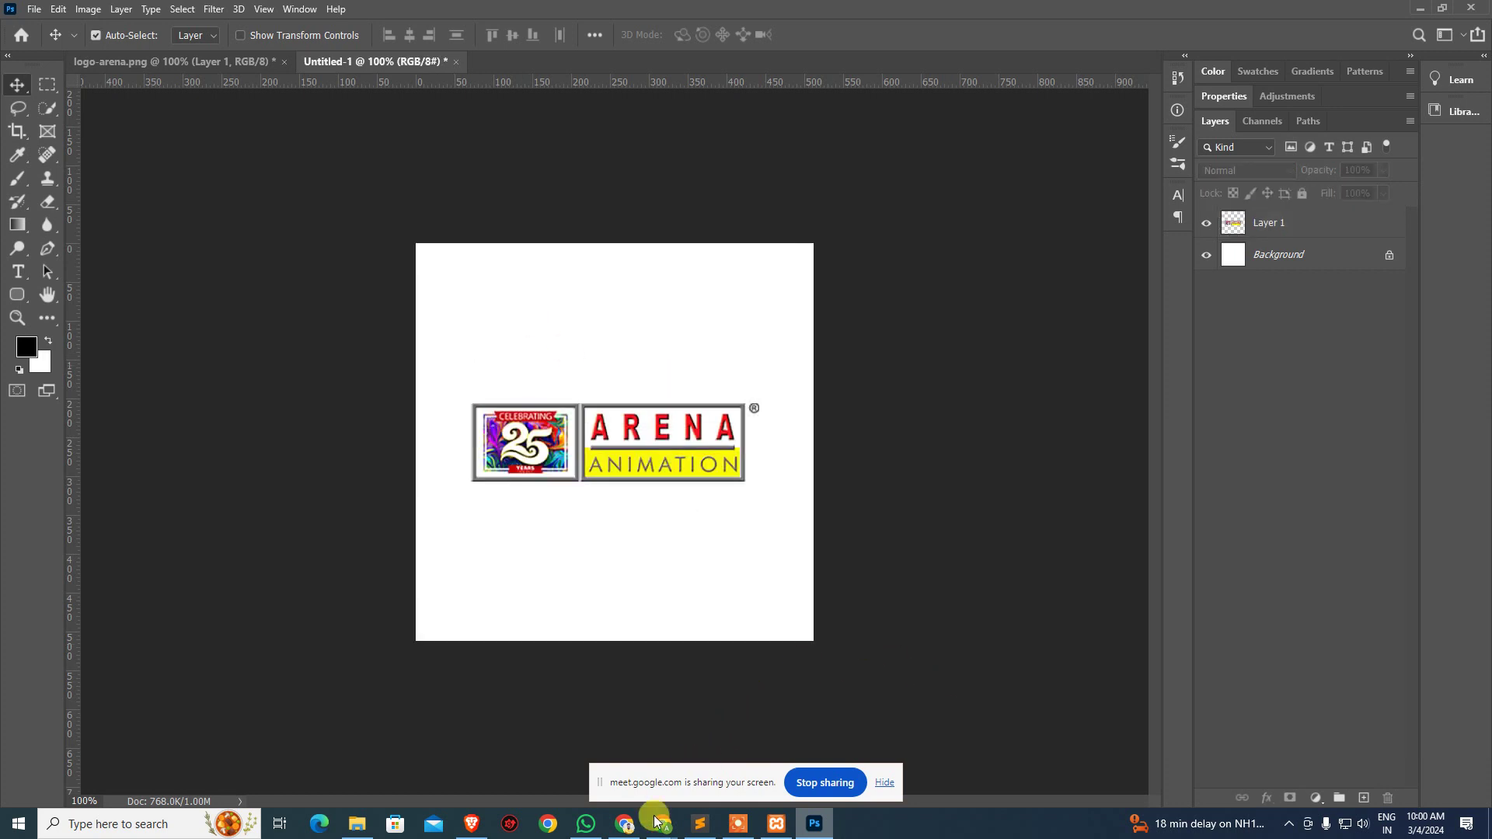
- Switch to the WordPress customizer and upload Site-Identity.jpg from the desktop's Arena Site Content folder through the site icon picker
left_click(661, 824)
left_click(575, 769)
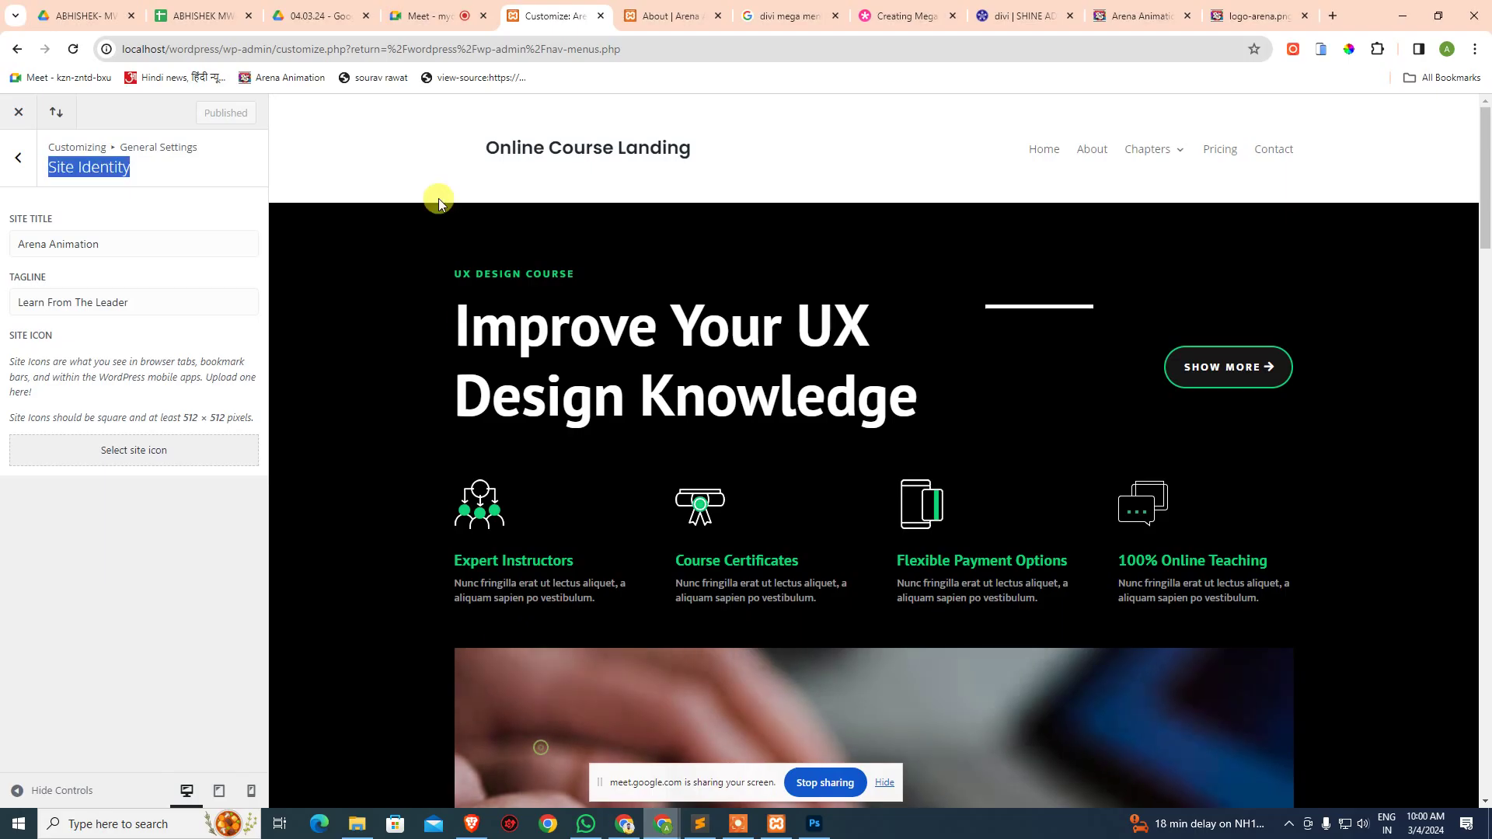
left_click(143, 450)
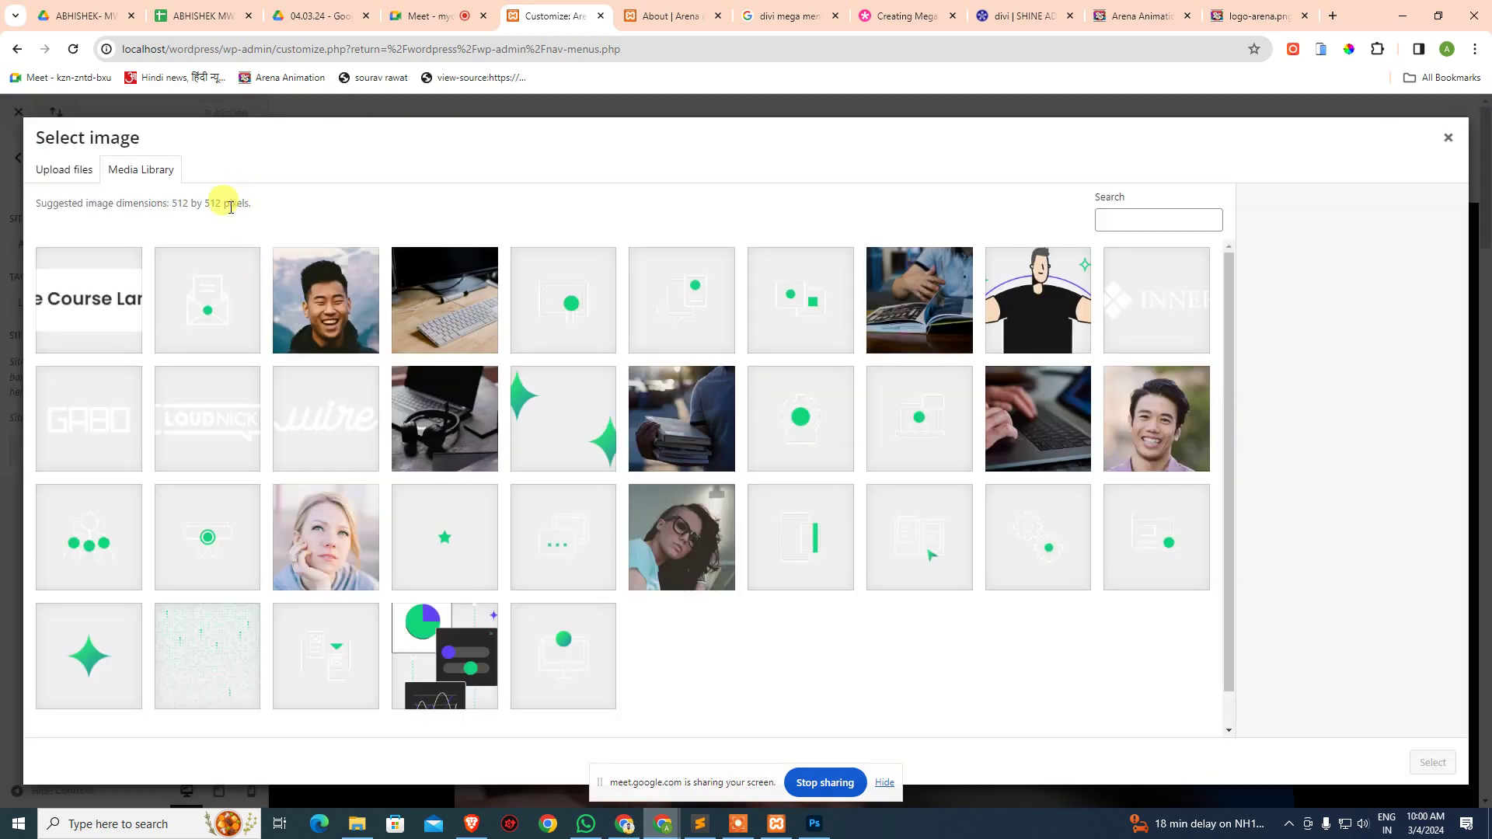
left_click(69, 171)
left_click(735, 437)
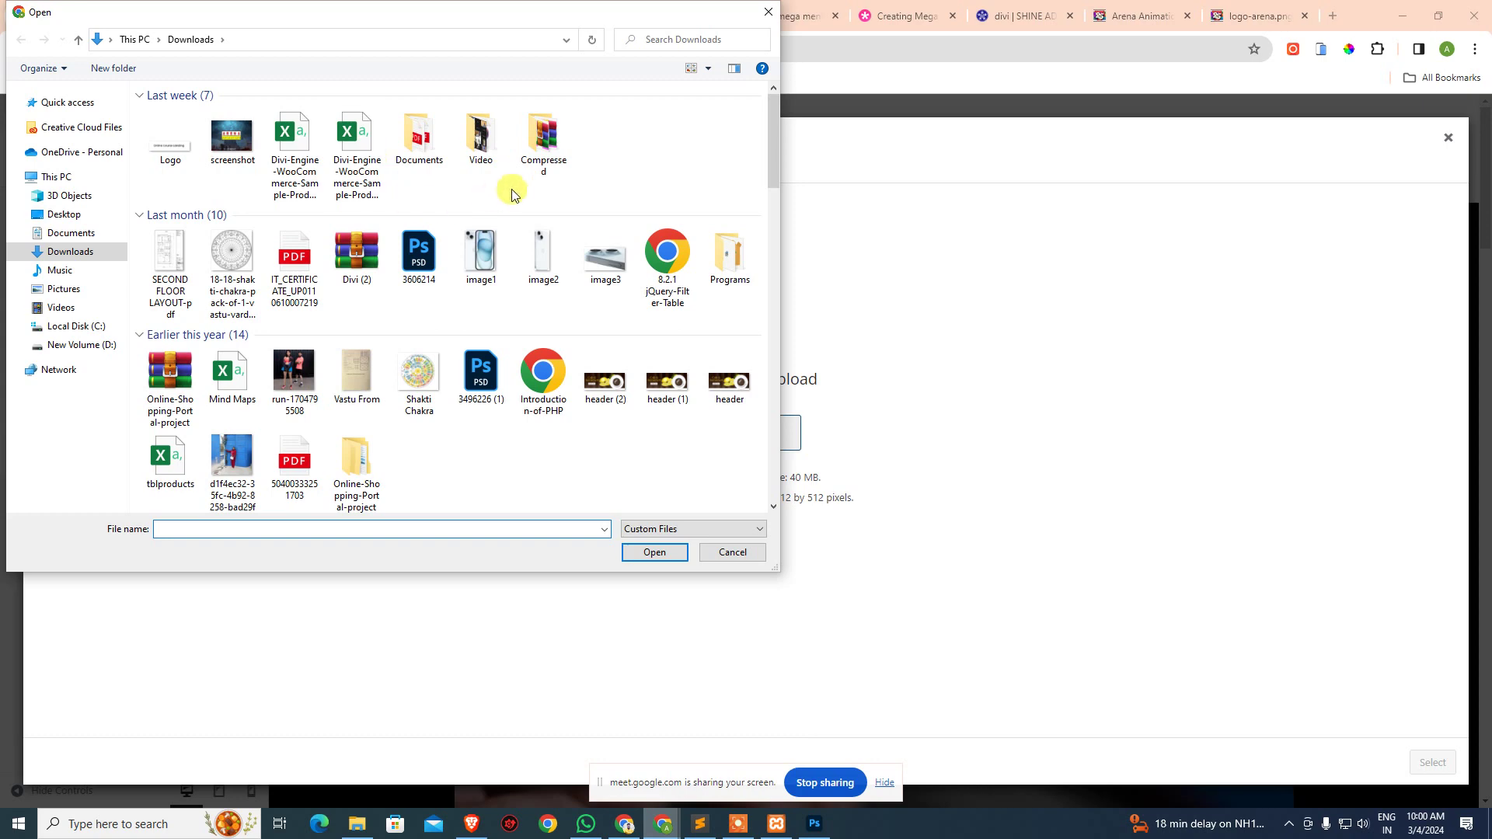
left_click(419, 255)
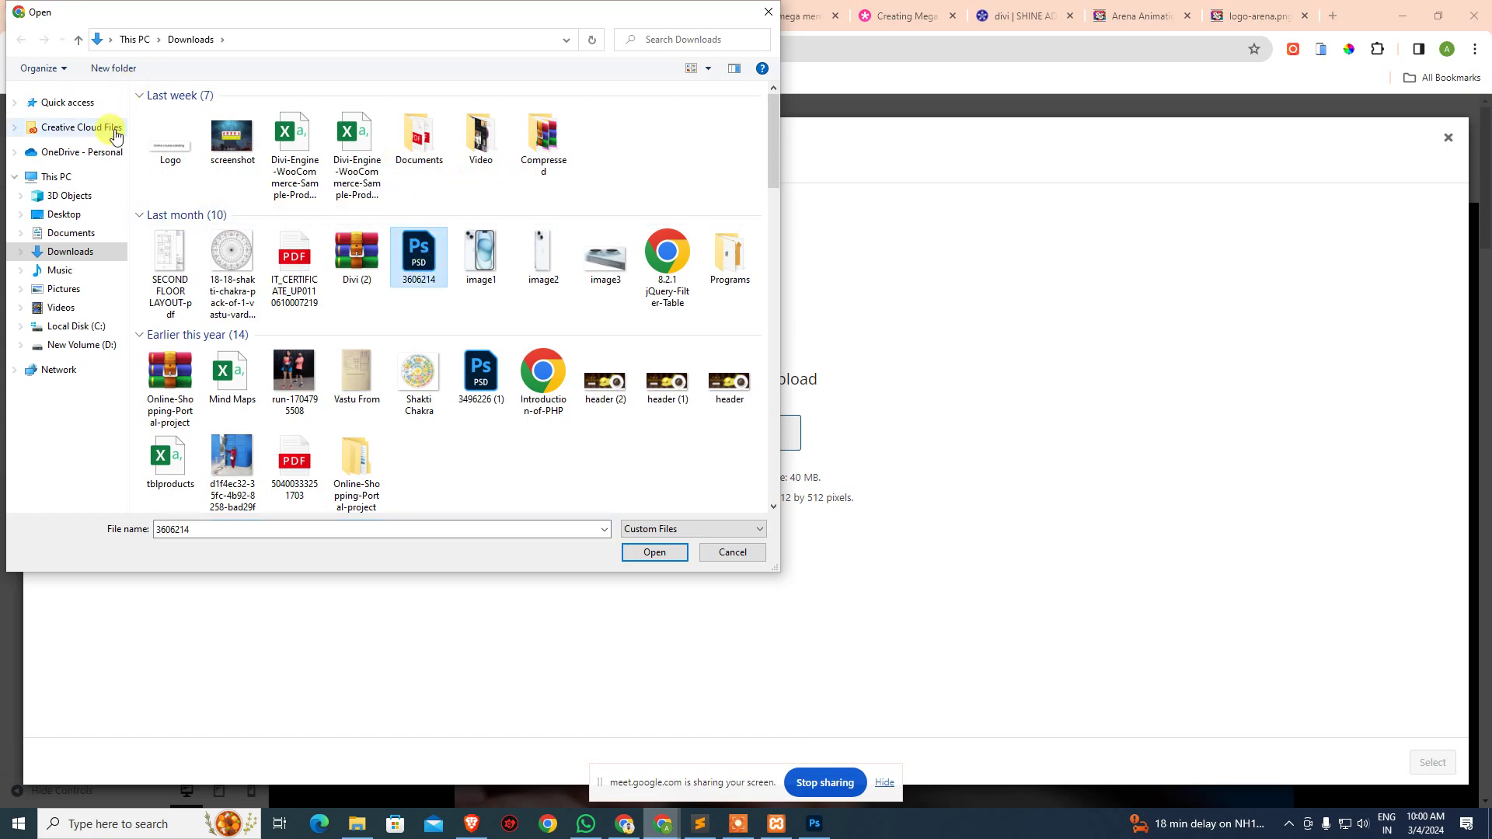
left_click(64, 214)
scroll(390, 245, "down", 5)
left_click(271, 256)
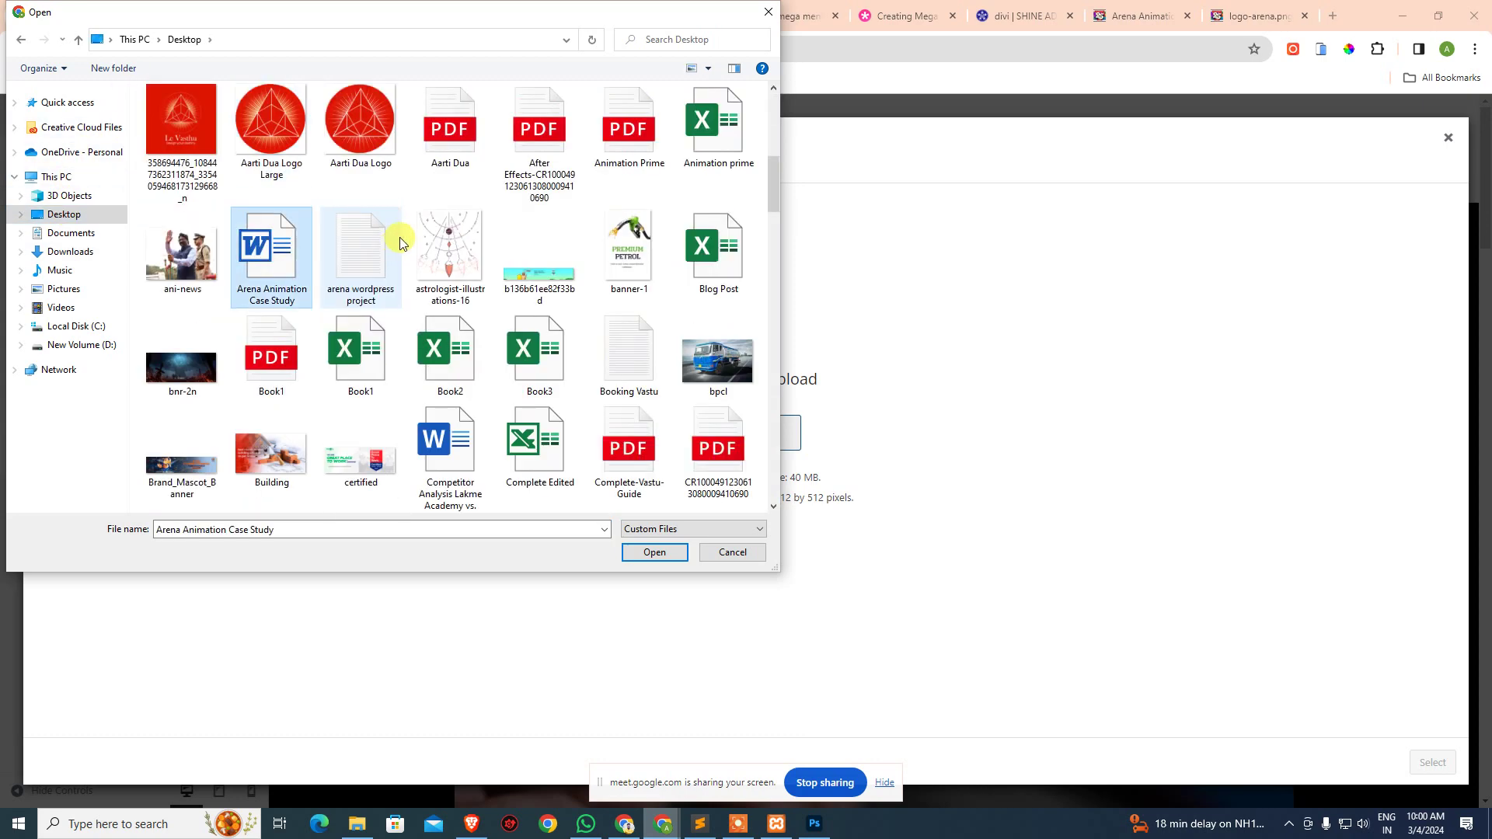
scroll(417, 210, "up", 5)
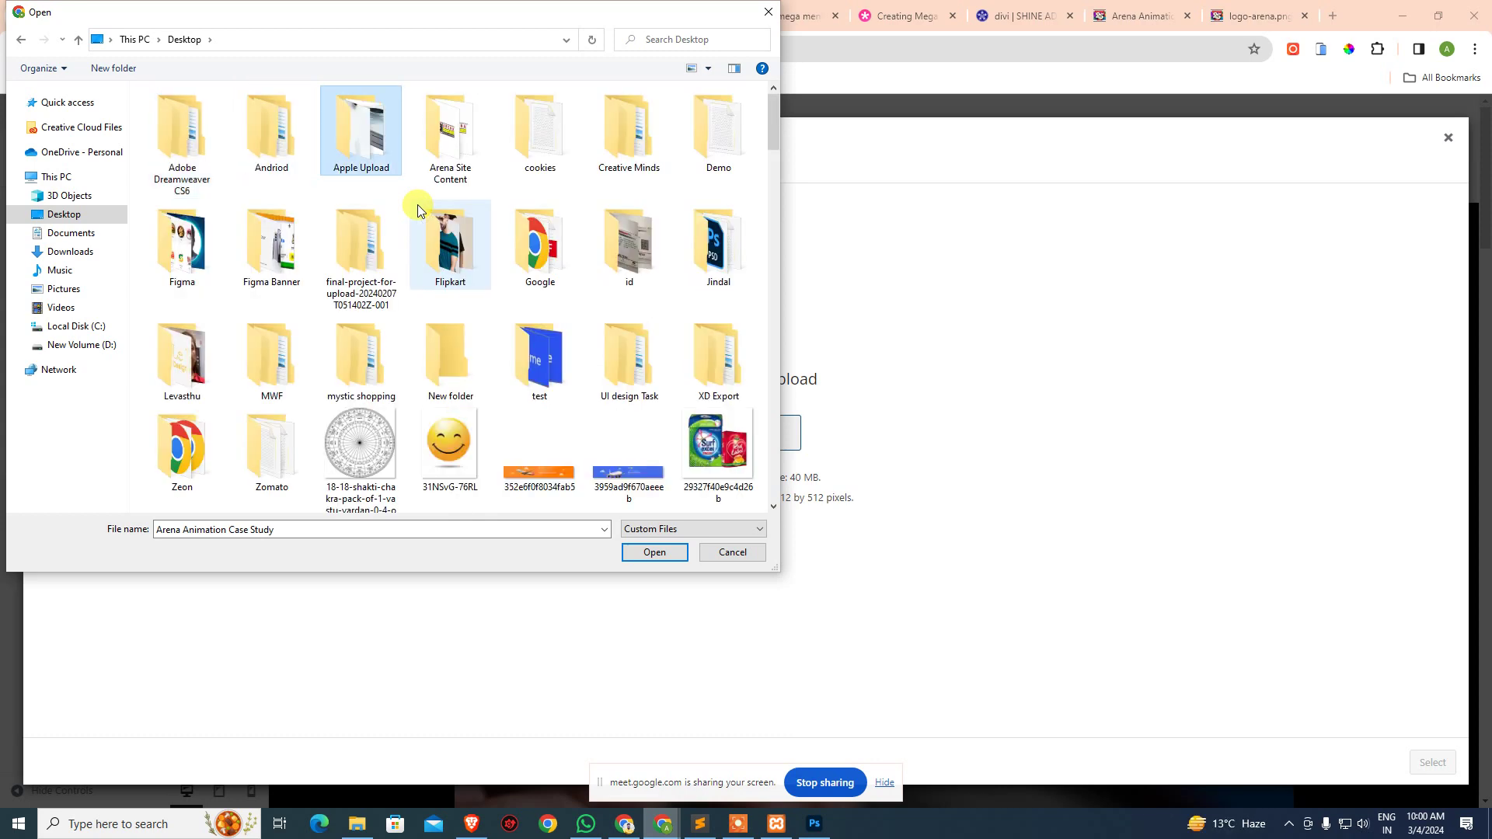
double_click(417, 210)
double_click(455, 125)
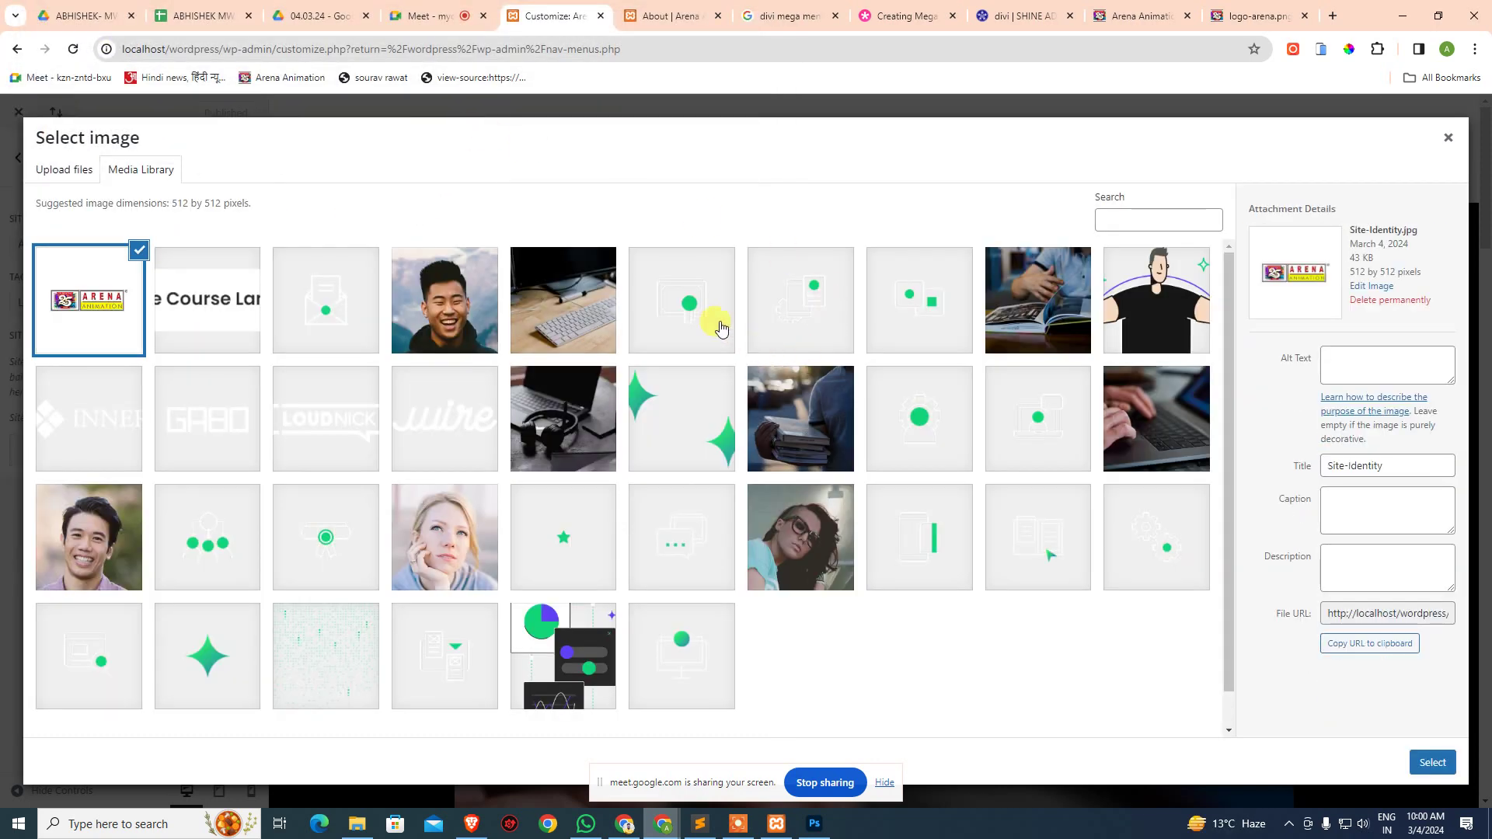
- Set both the alt text and the title of Site-Identity.jpg to Arena Animation
left_click(1404, 355)
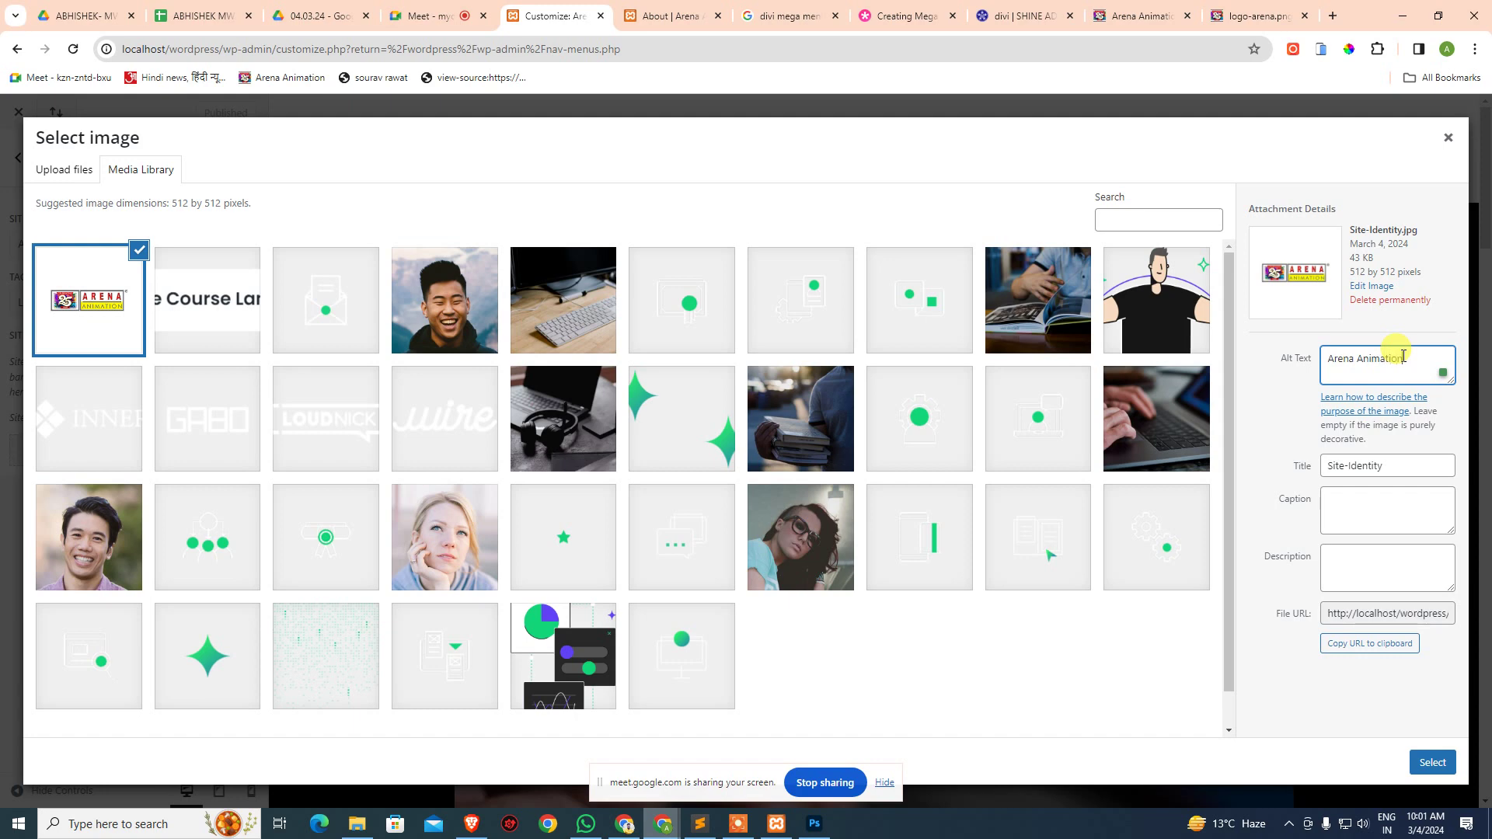
key("ctrl+a")
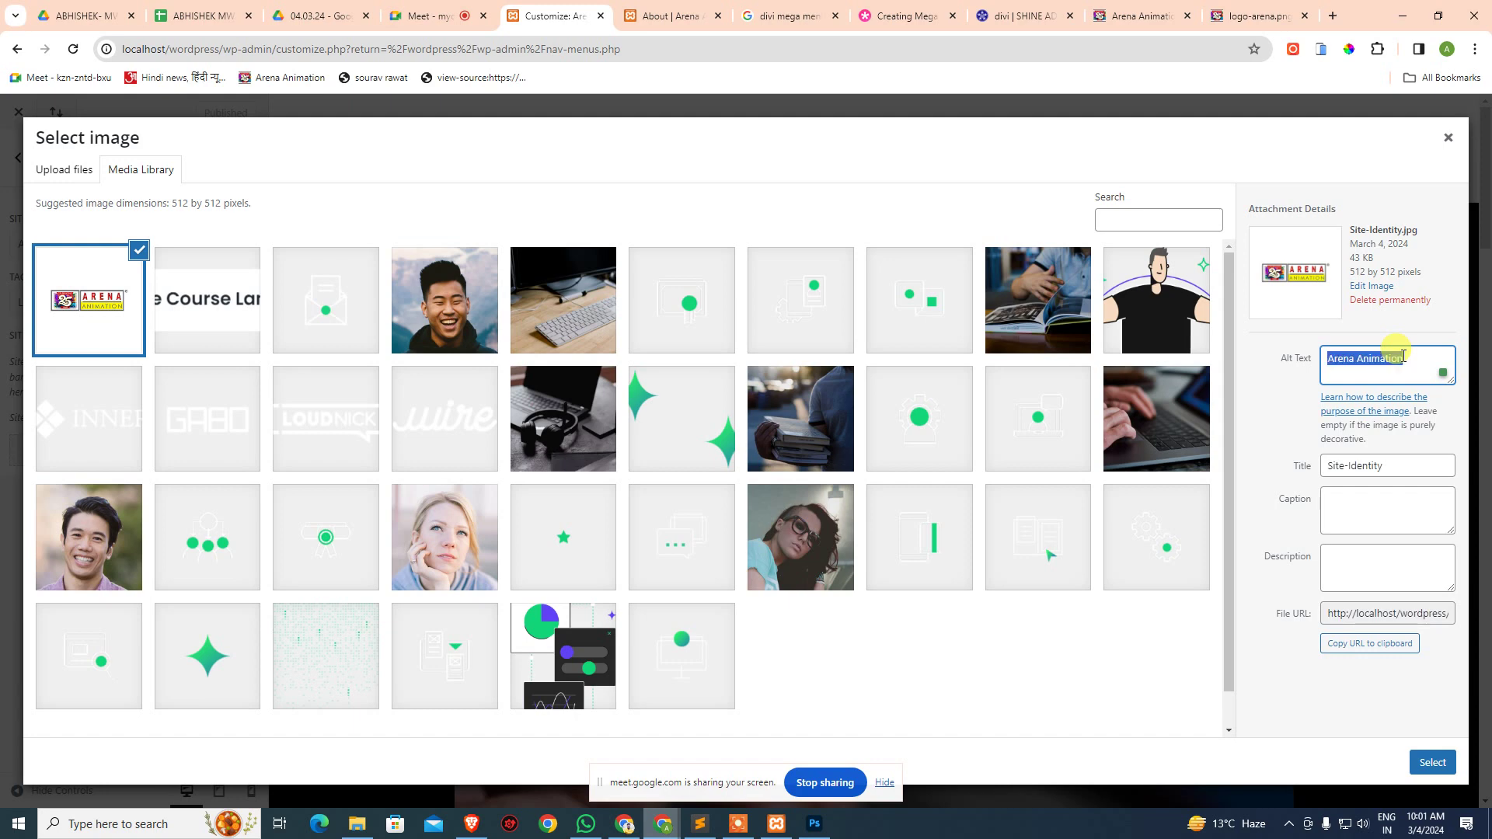
triple_click(1379, 466)
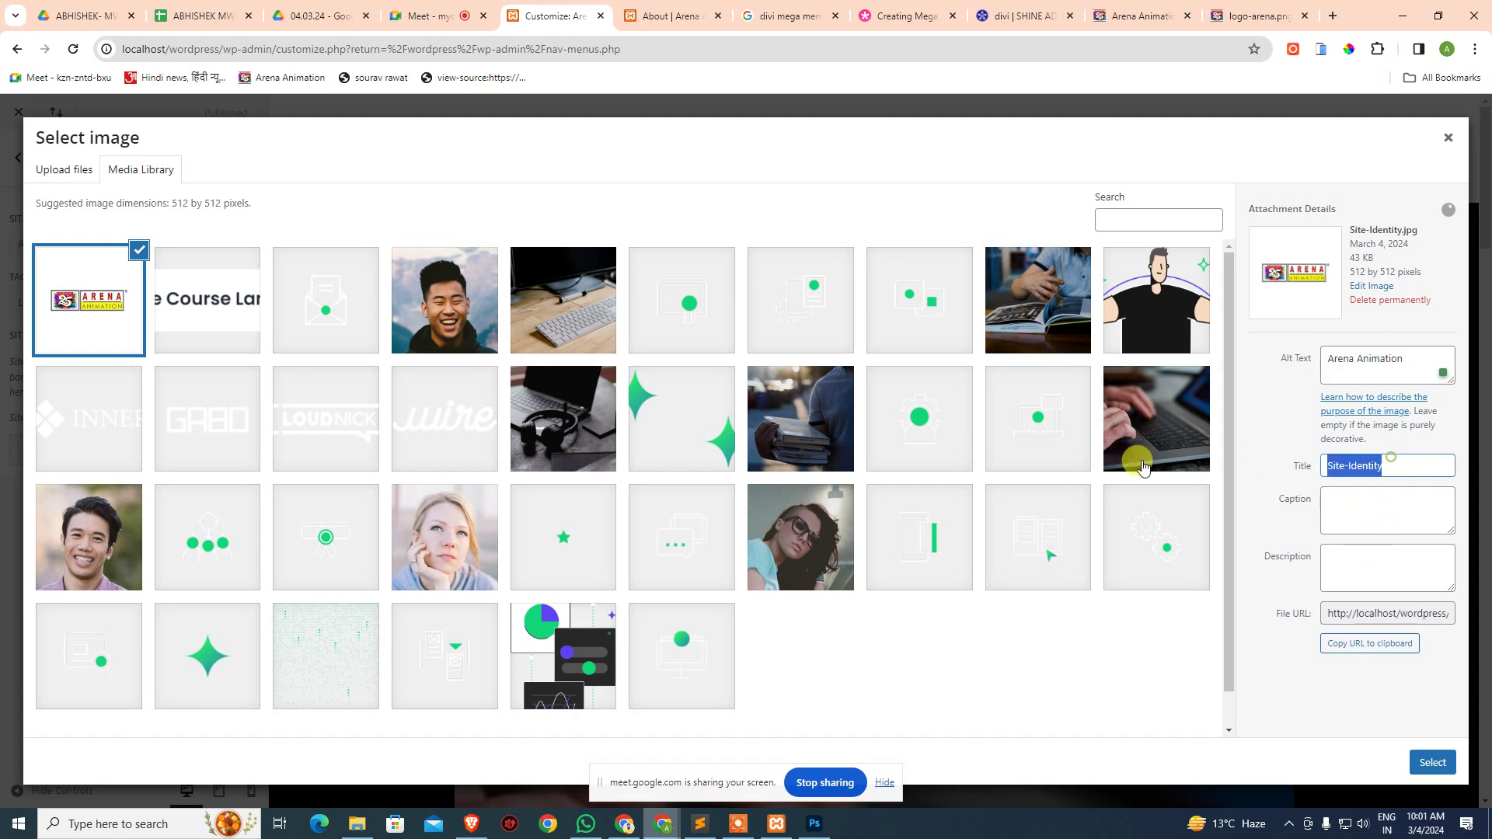
- Try to apply Site-Identity.jpg as the site icon, reopening the image picker for another attempt
left_click(1432, 762)
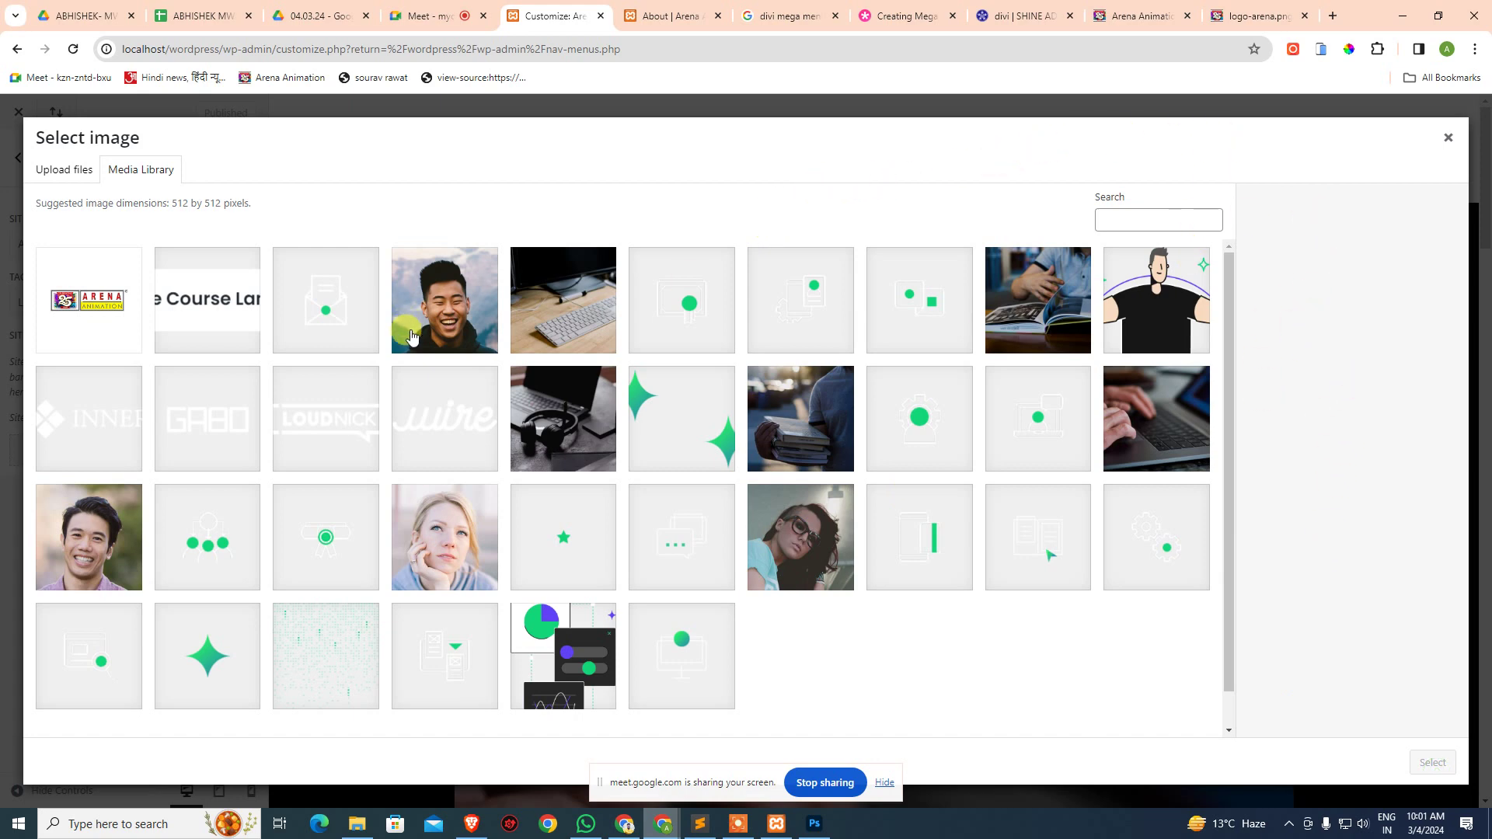
left_click(122, 315)
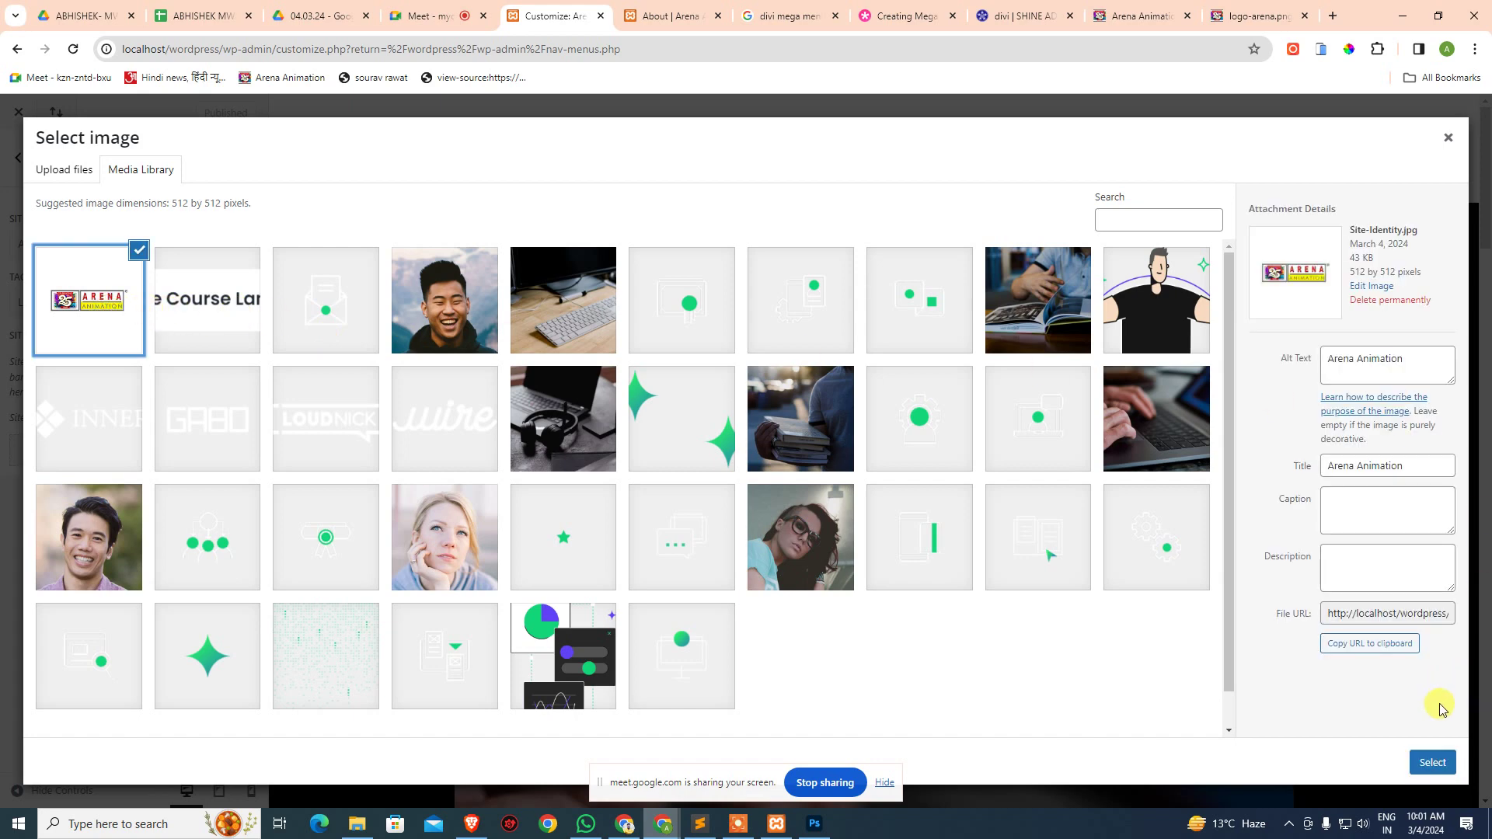
left_click(1432, 761)
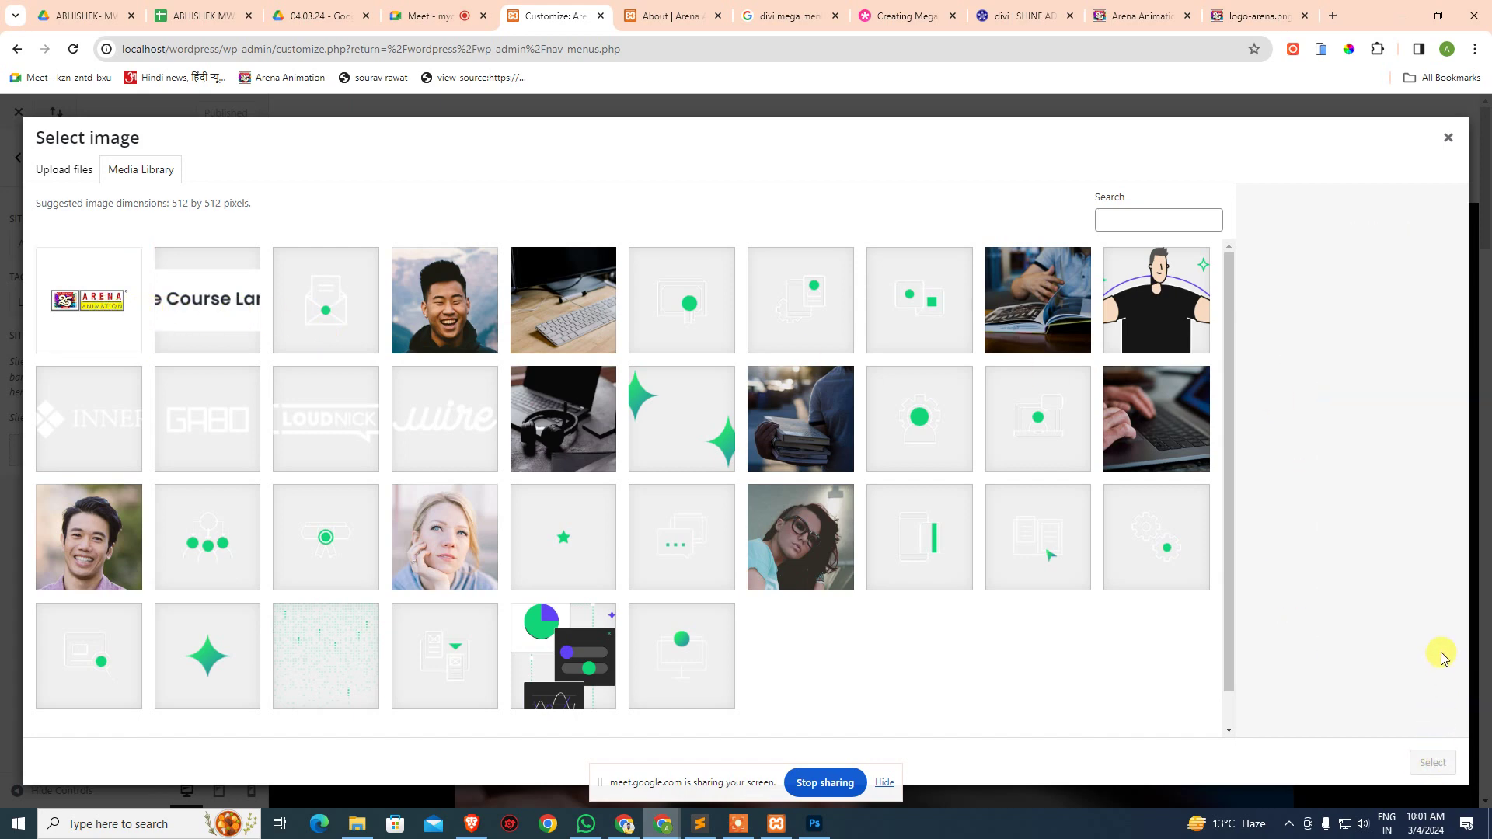
left_click(1448, 138)
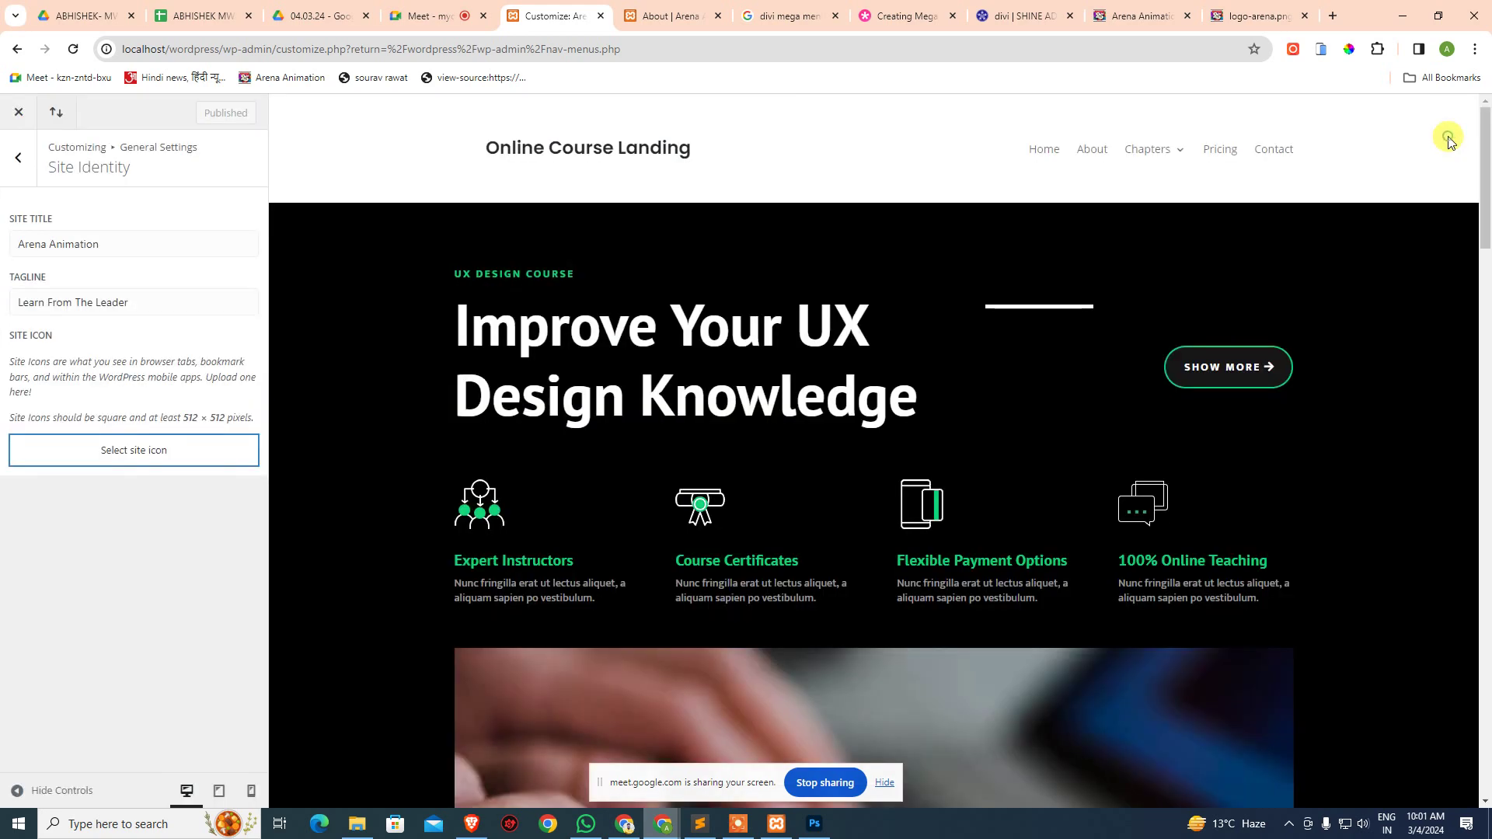
left_click(157, 447)
left_click(63, 173)
left_click(141, 169)
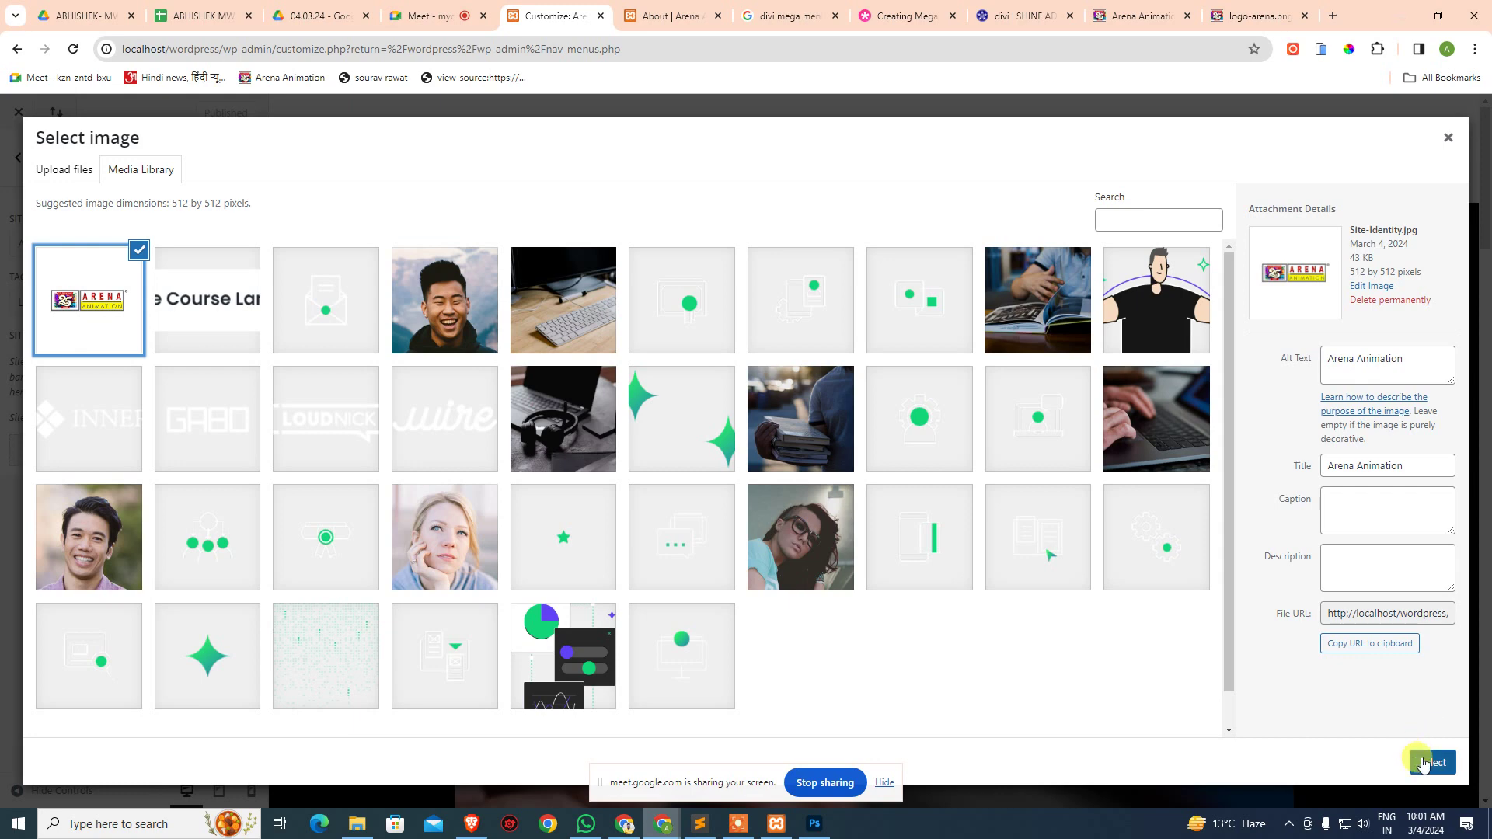
left_click(1425, 768)
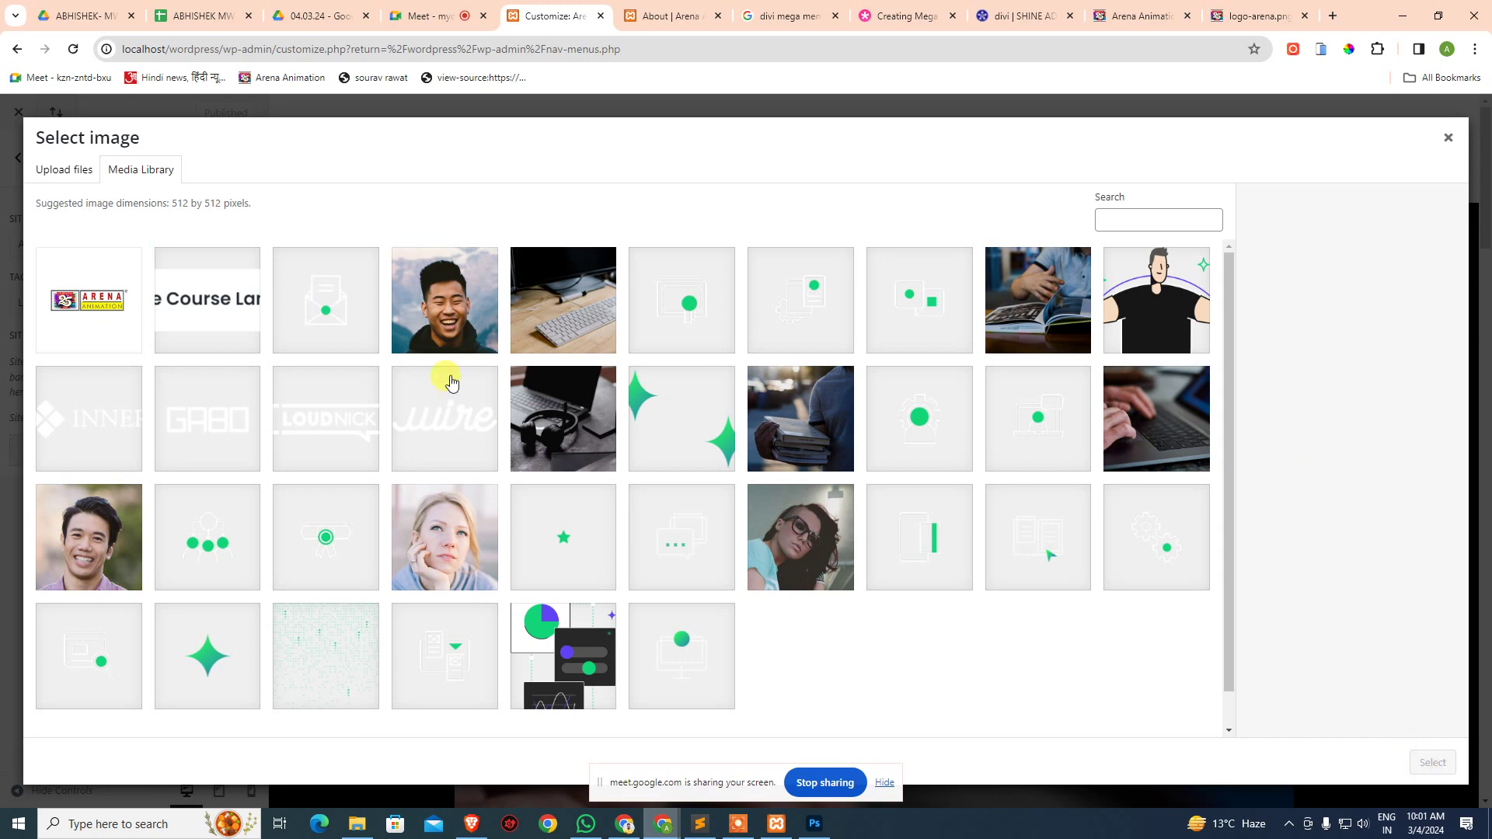
- Clear the alt text and title of Site-Identity.jpg and try to apply it as the site icon
left_click(100, 312)
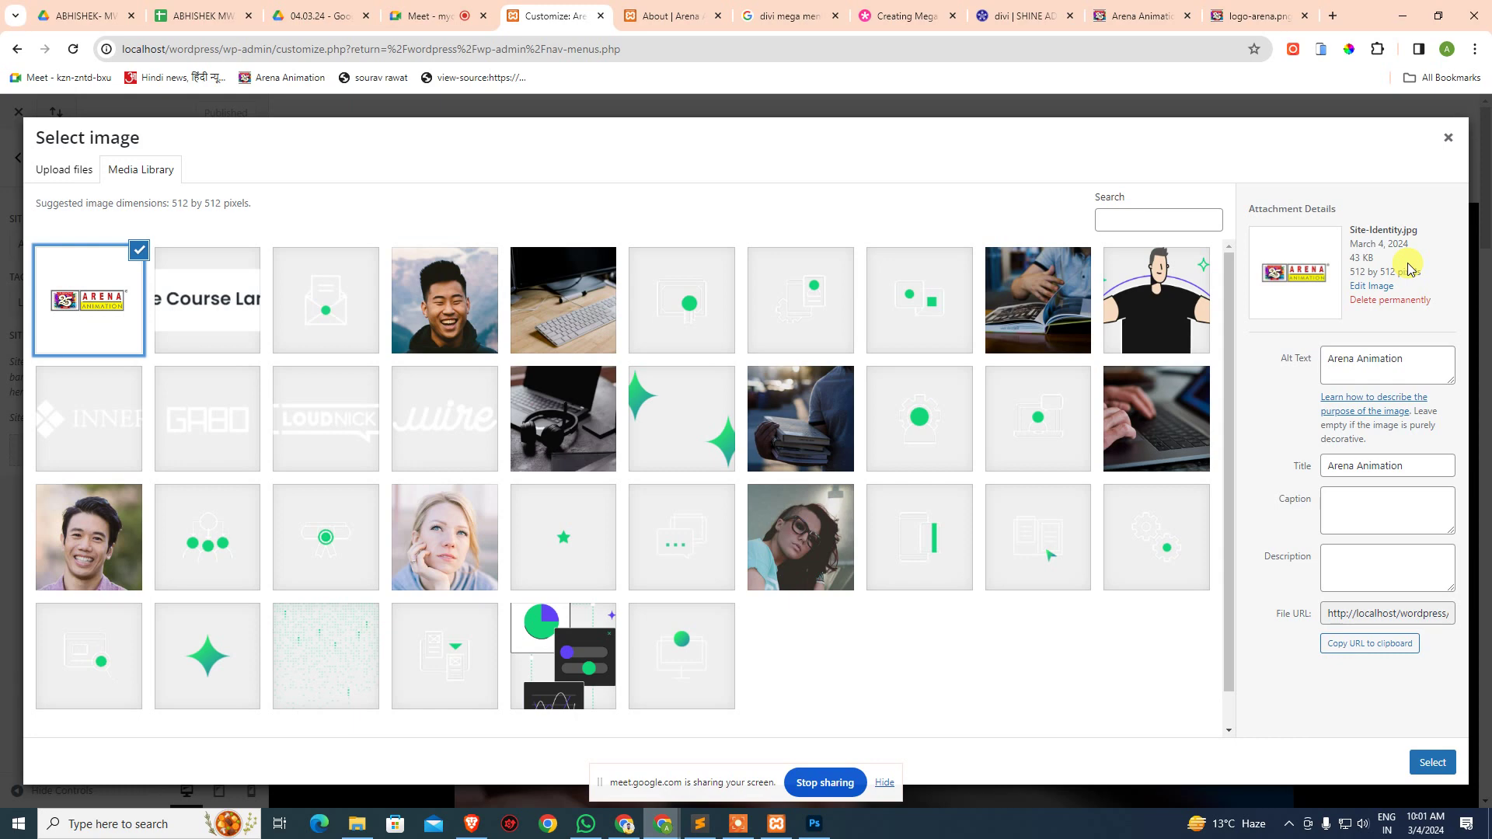
left_click(1387, 363)
key("ctrl+a")
key("BackSpace")
left_click(1391, 467)
key("ctrl+a")
key("BackSpace")
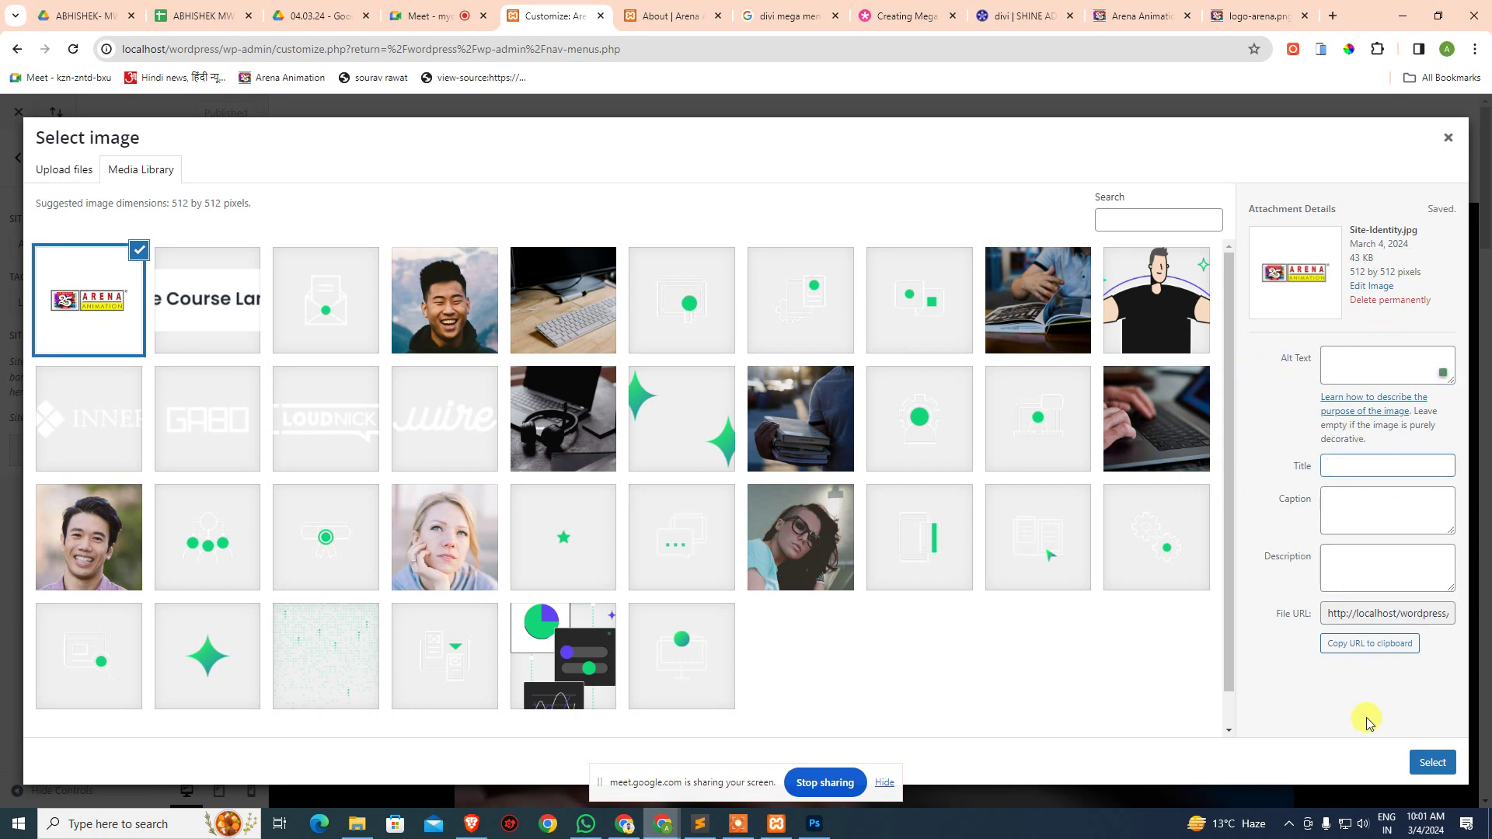
left_click(1436, 765)
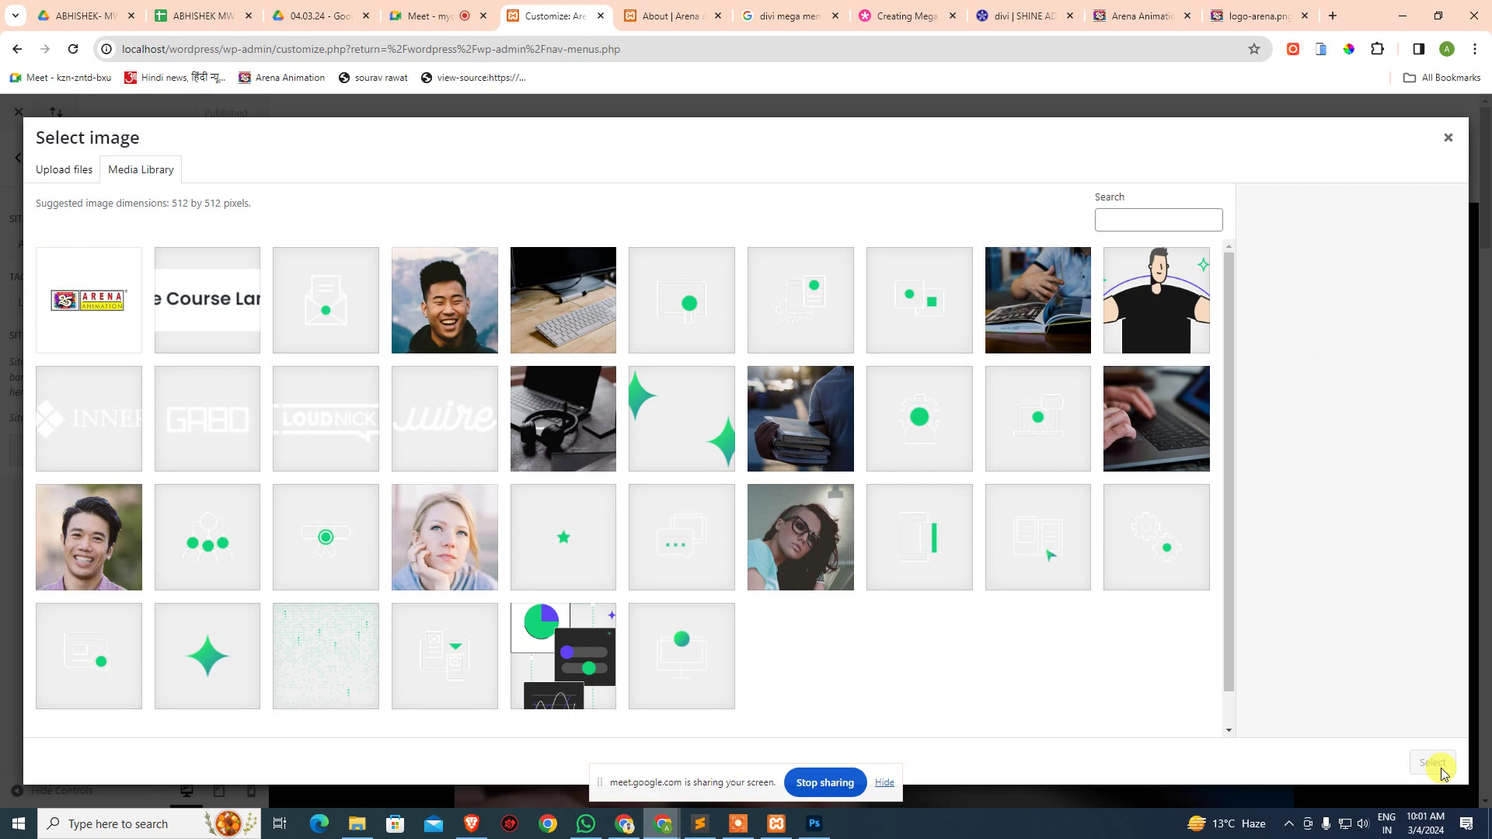
- Try portrait-square-05.jpg as the site icon up to the cropping stage, and close the dialog without applying it
left_click(120, 323)
left_click(416, 293)
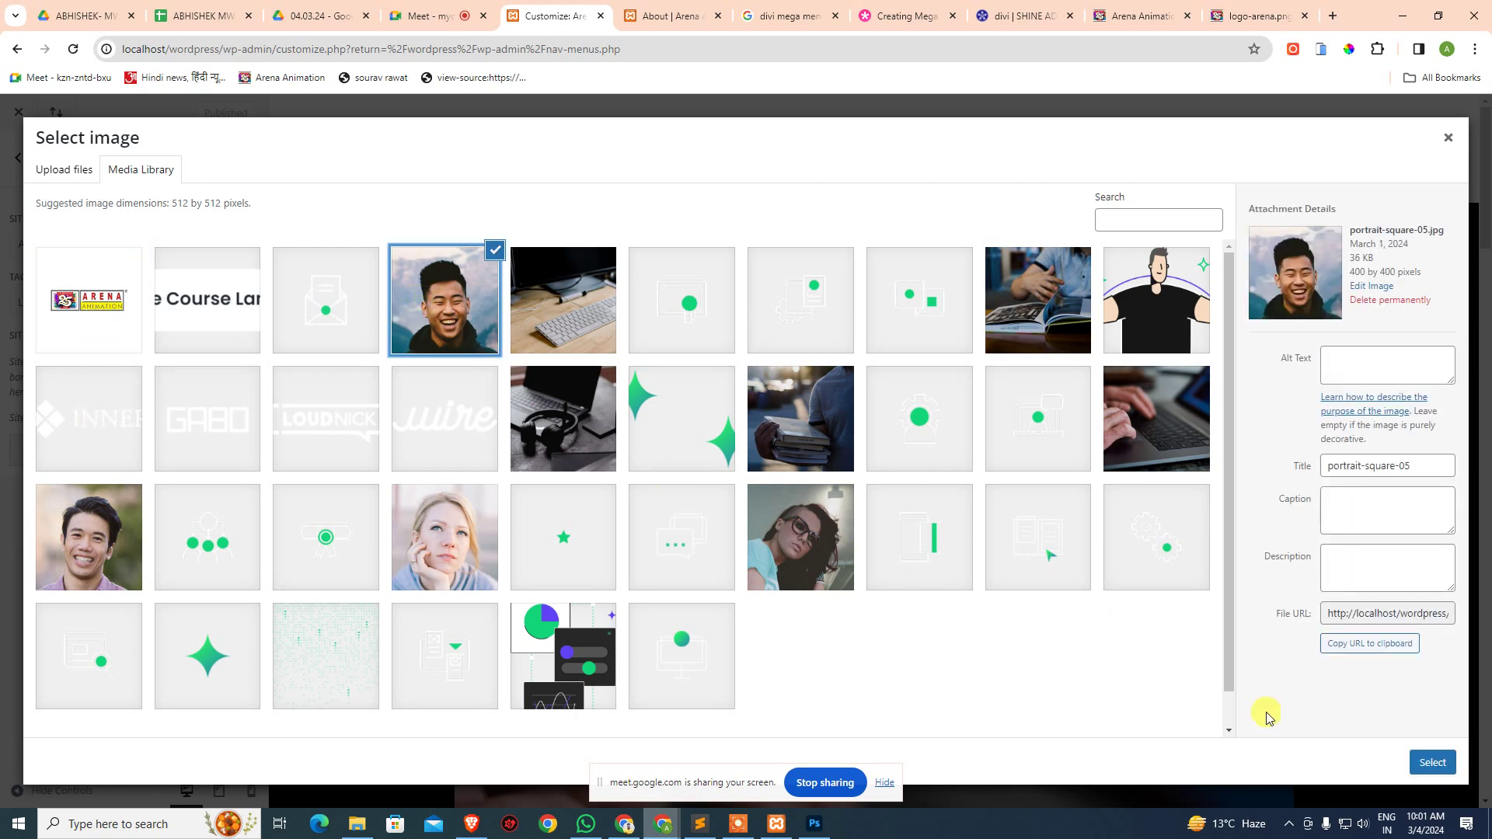
left_click(1432, 762)
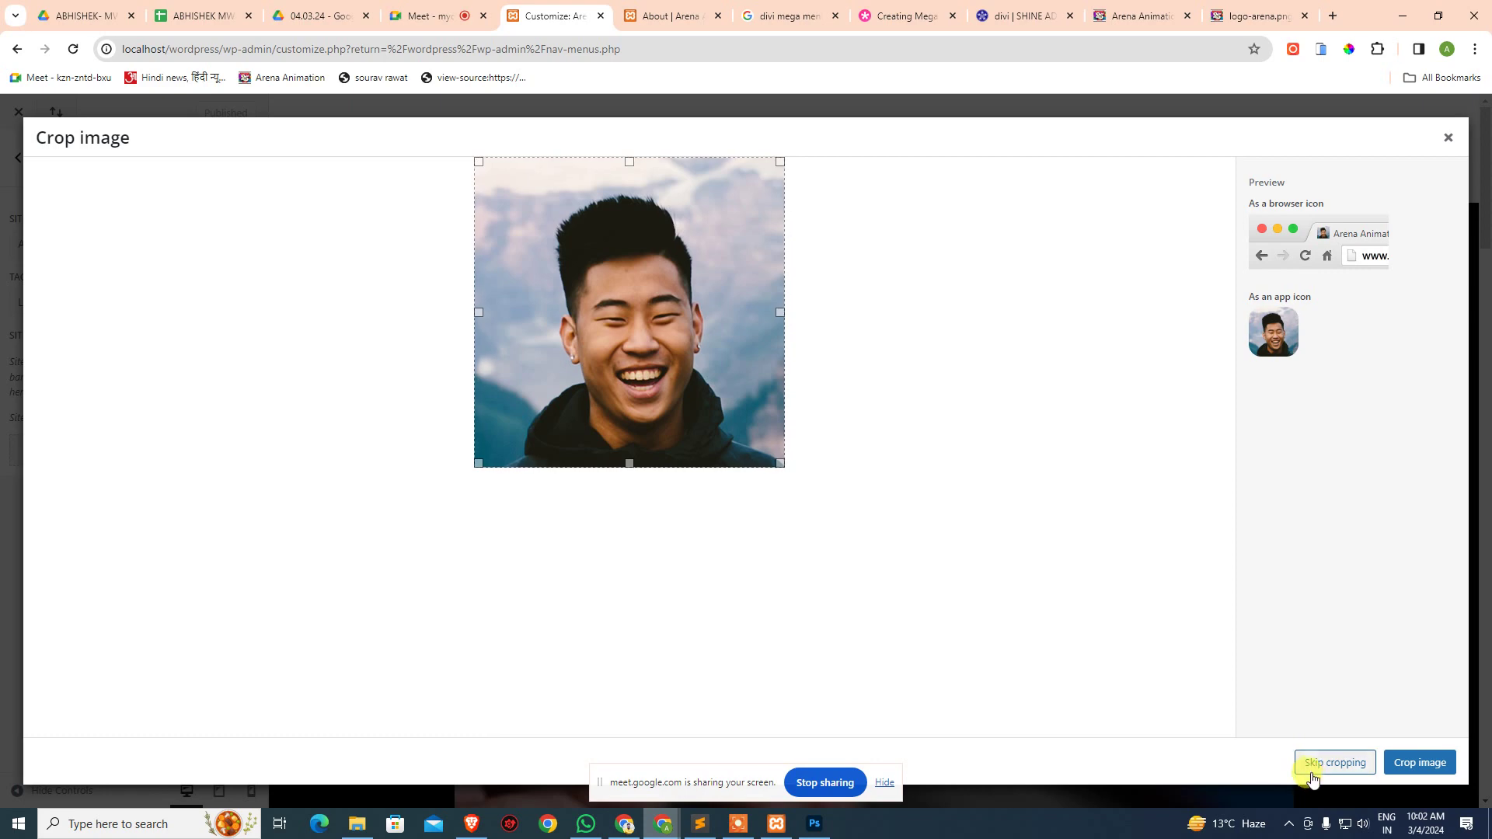
left_click(1448, 137)
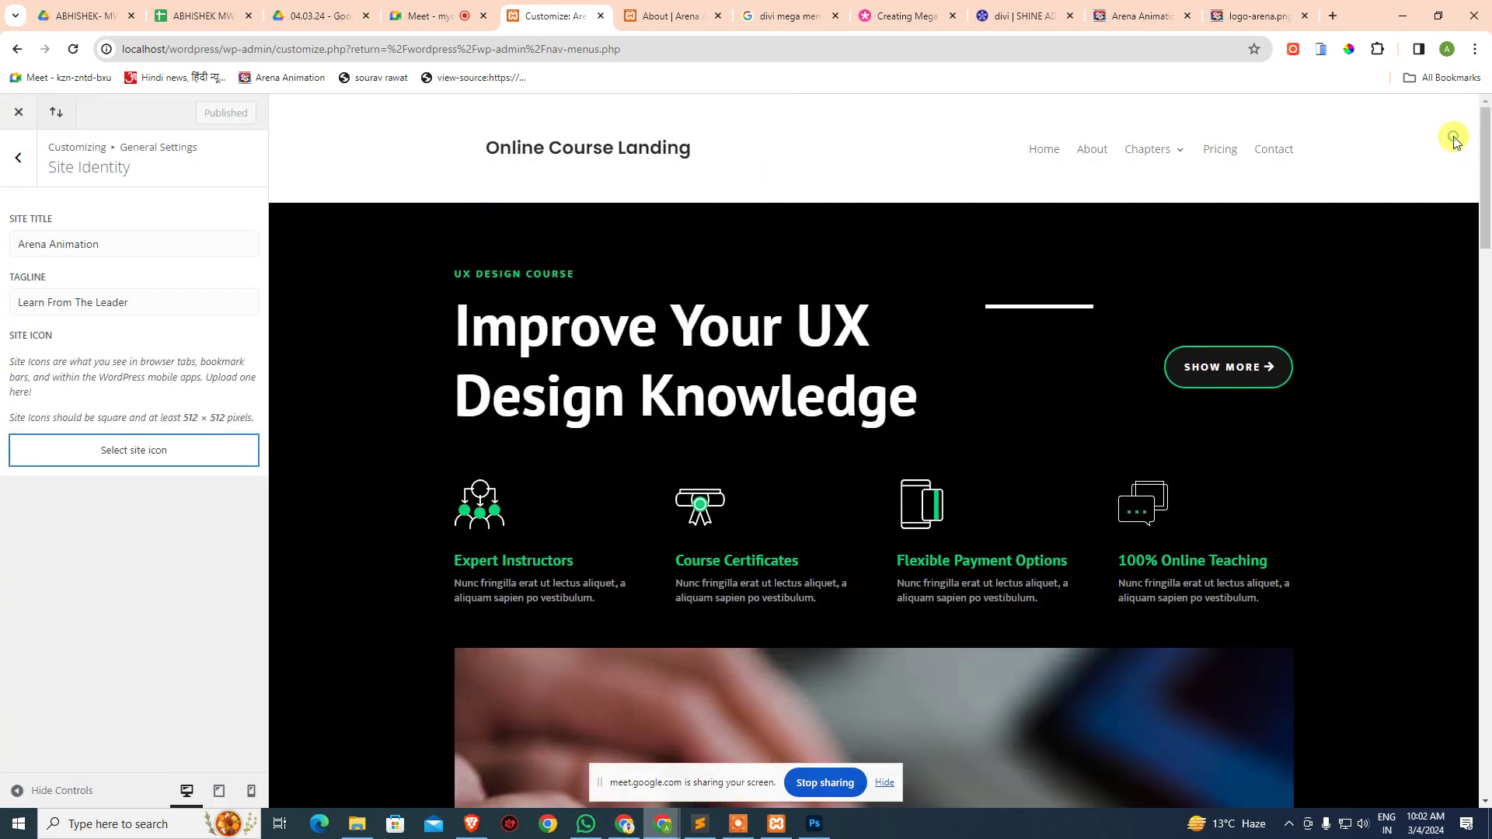
- Try once more to apply Site-Identity.jpg as the site icon, and return to the square logo document in Photoshop
left_click(136, 453)
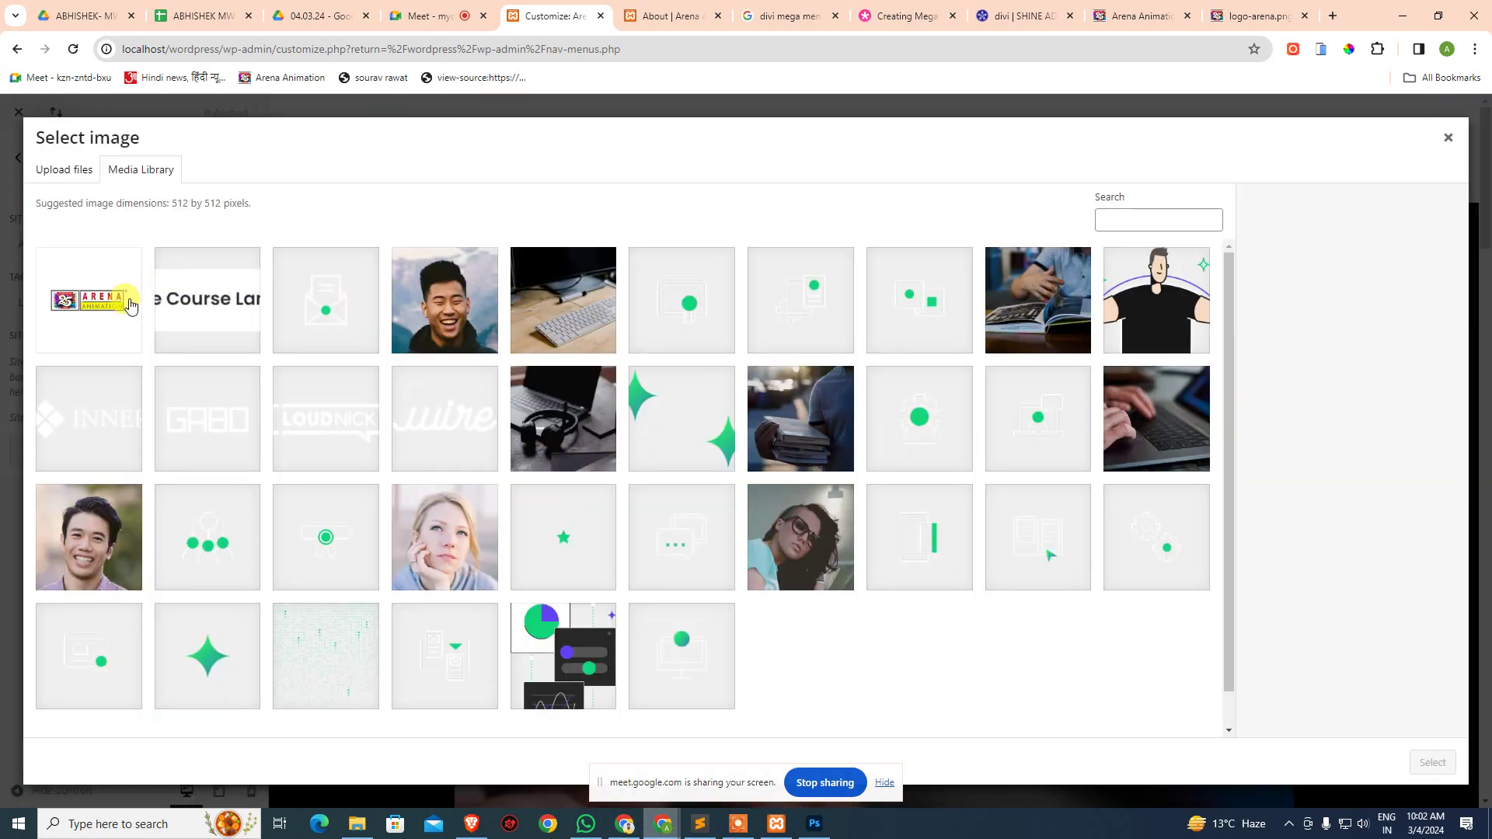
left_click(401, 322)
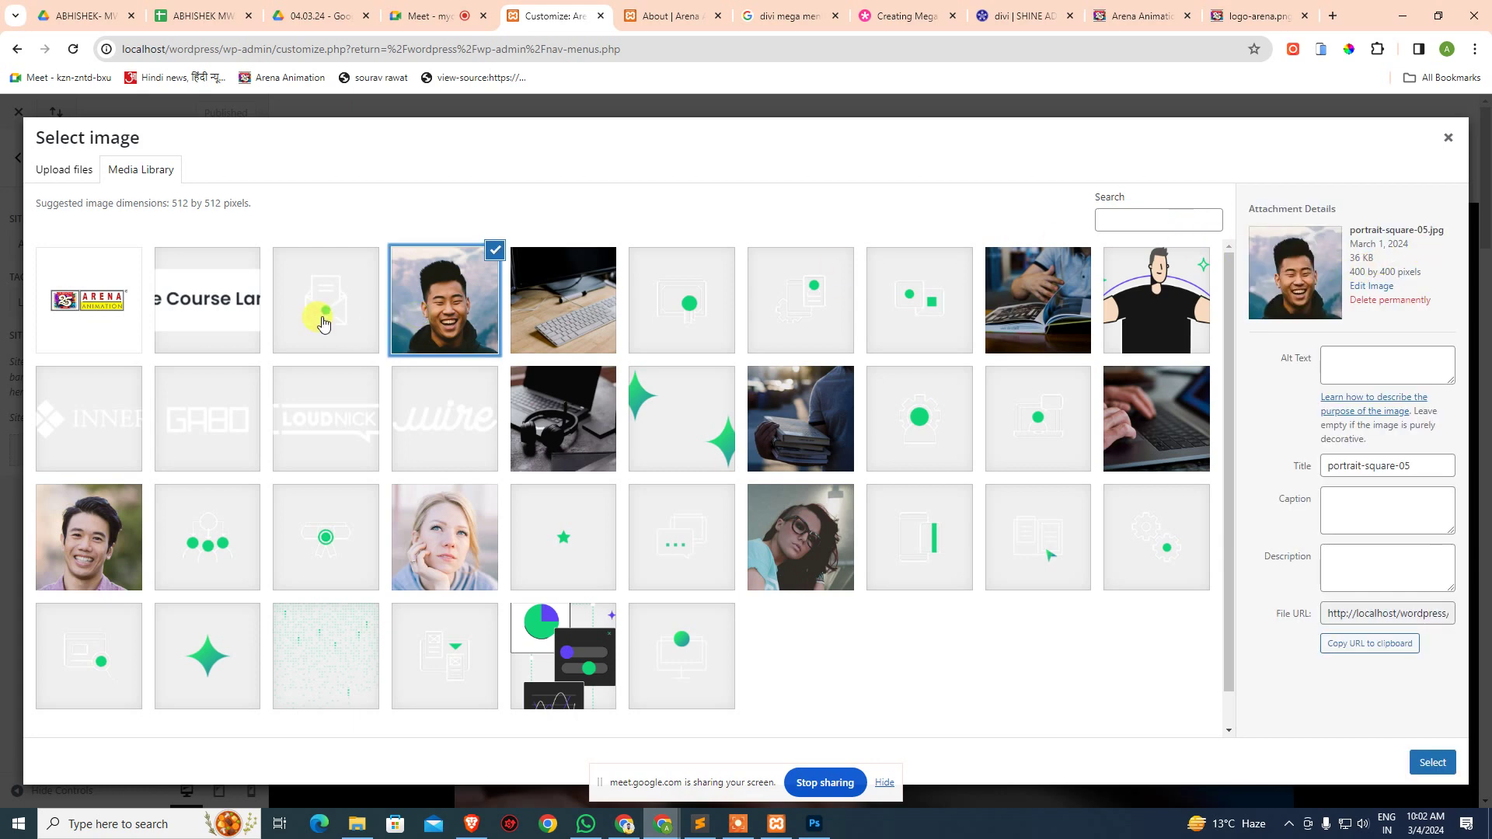
left_click(102, 299)
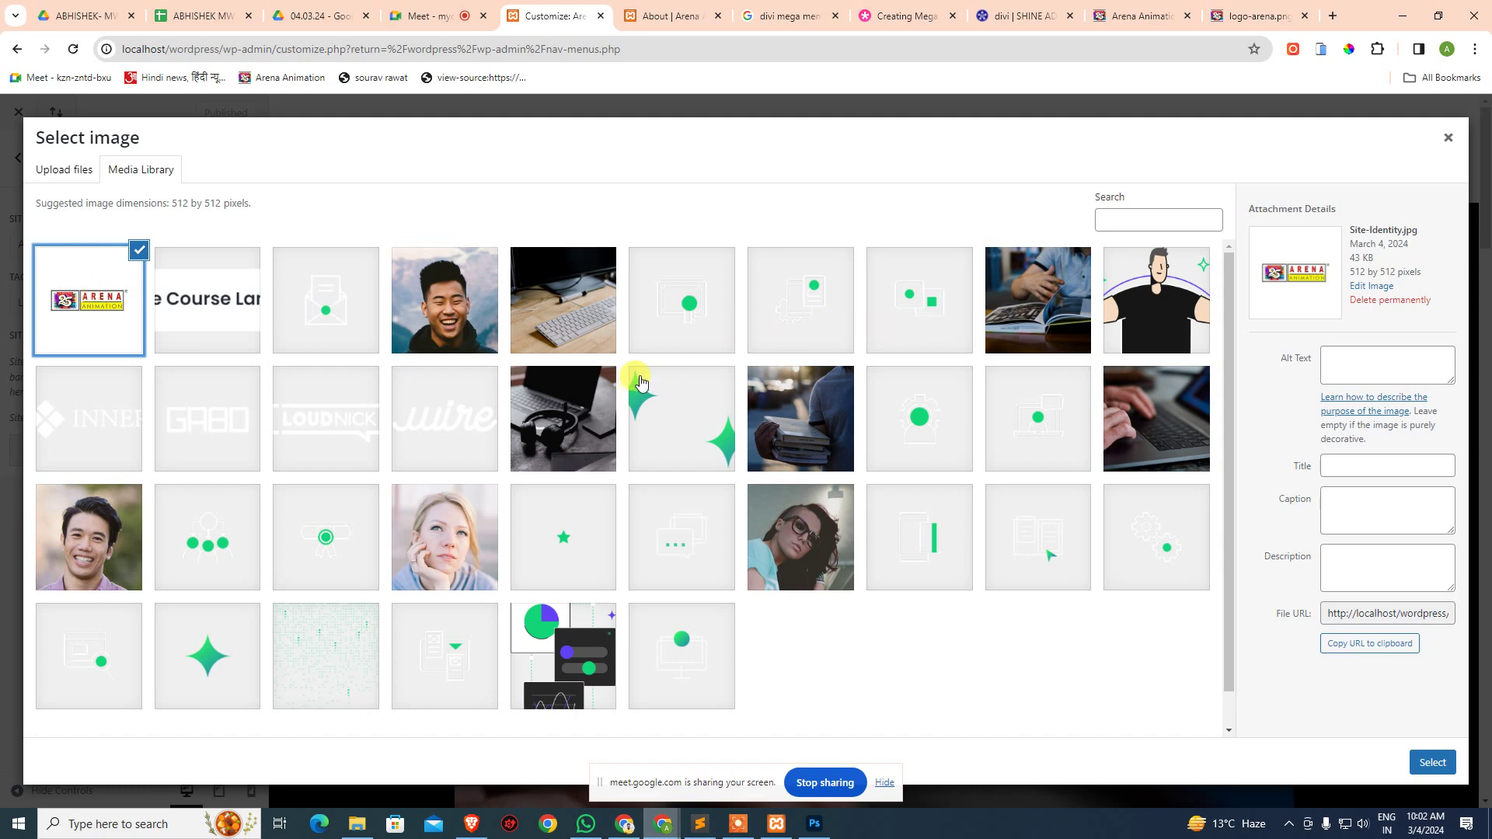
left_click(1430, 762)
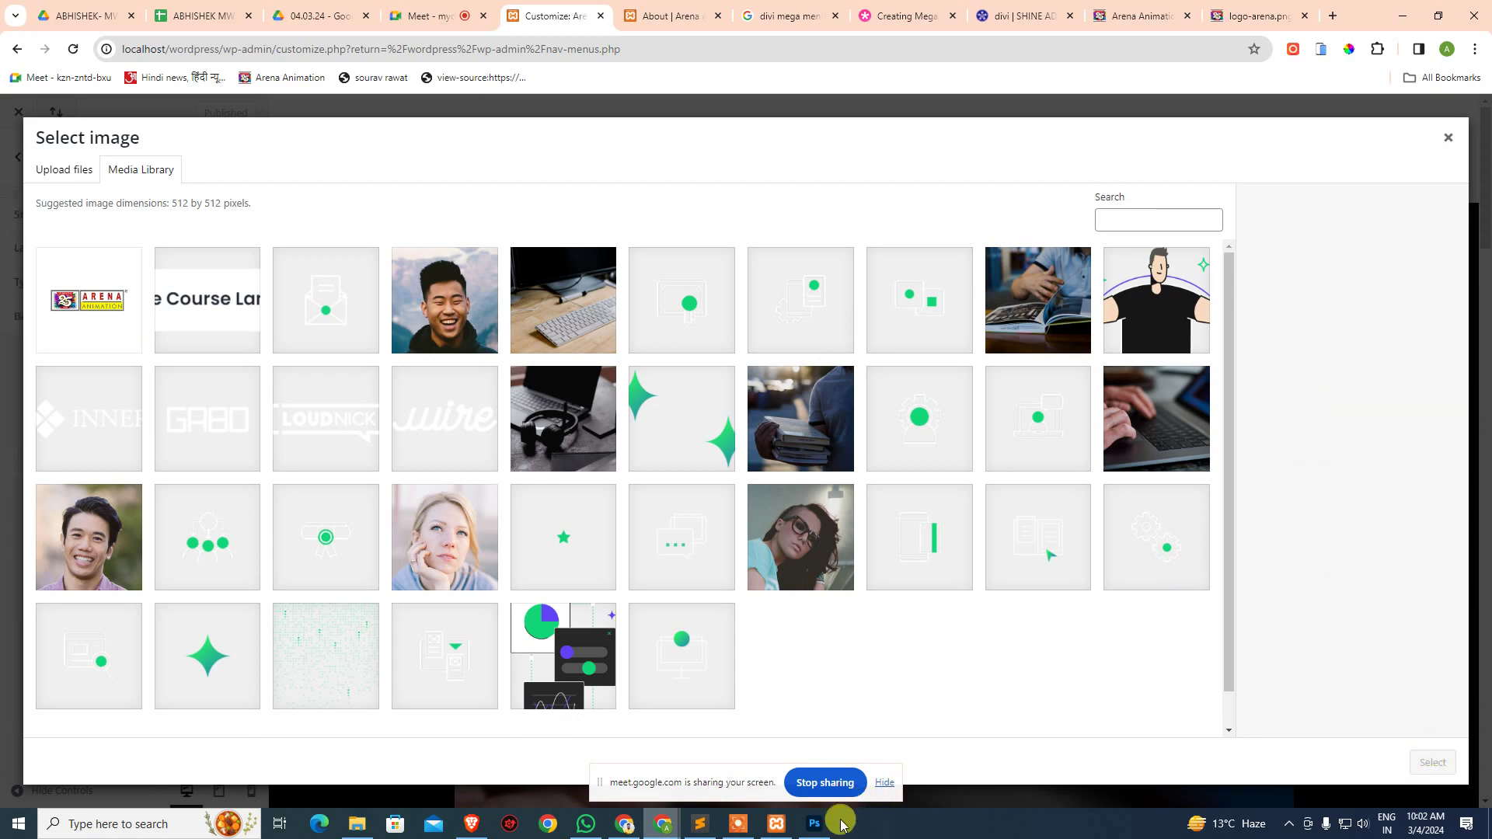
left_click(816, 824)
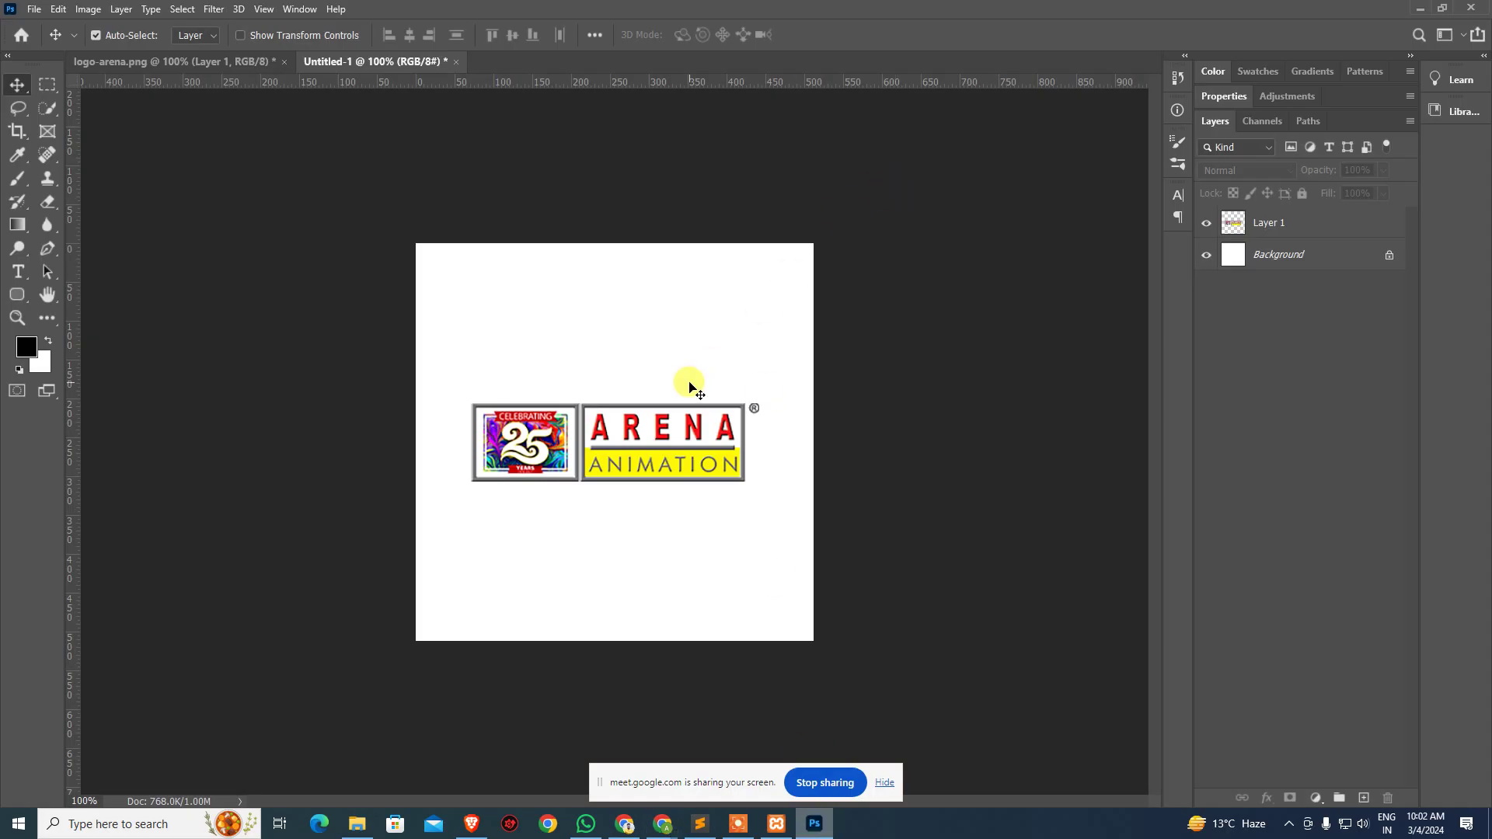
- Export the 512 × 512 px logo for web as PNG-24 under the name Arena Logo.png in the Arena Site Content folder
left_click(622, 469)
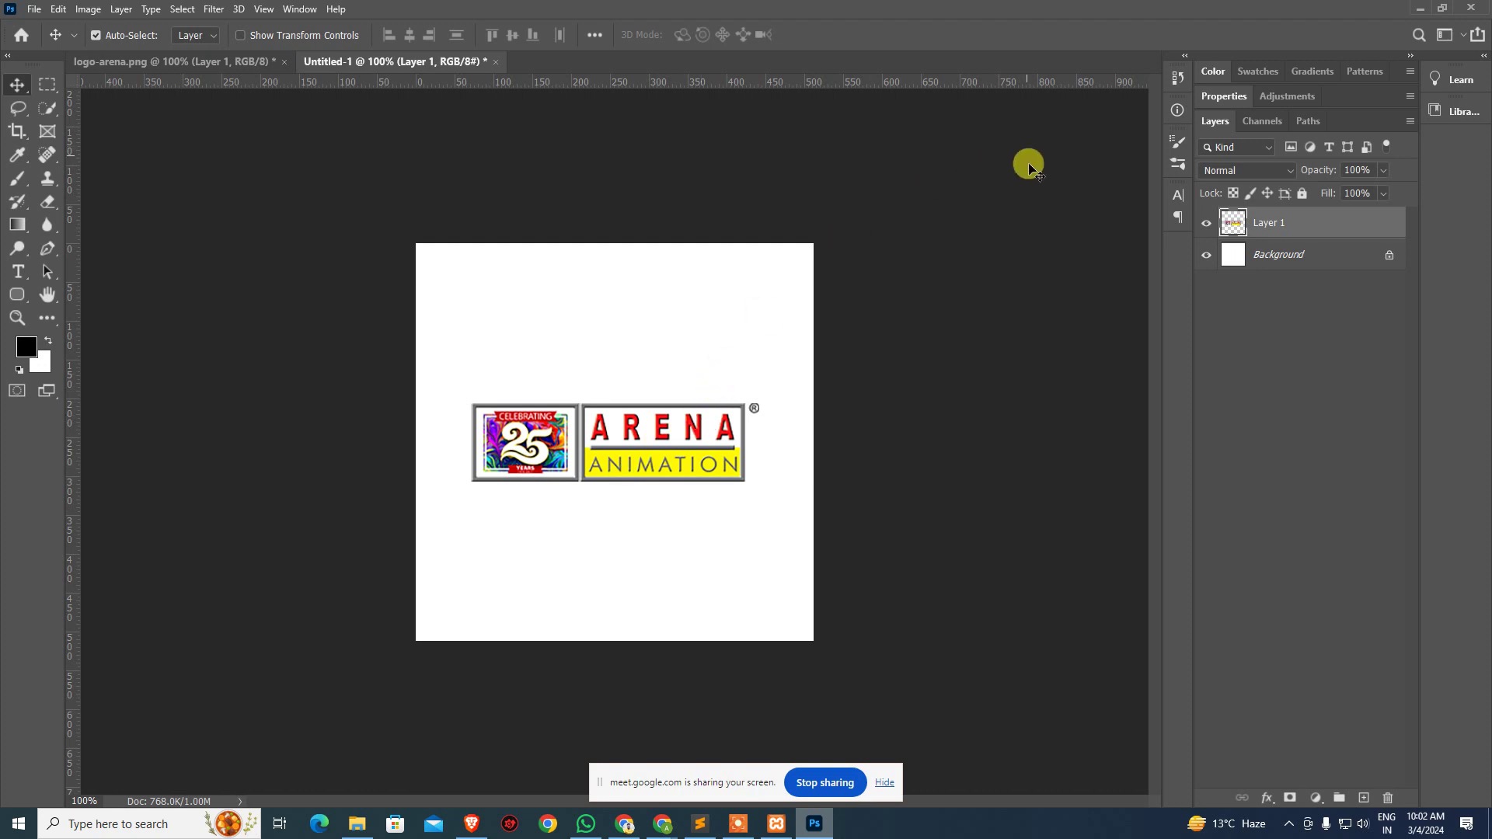
key("ctrl+alt+shift+s")
left_click(858, 199)
left_click(848, 240)
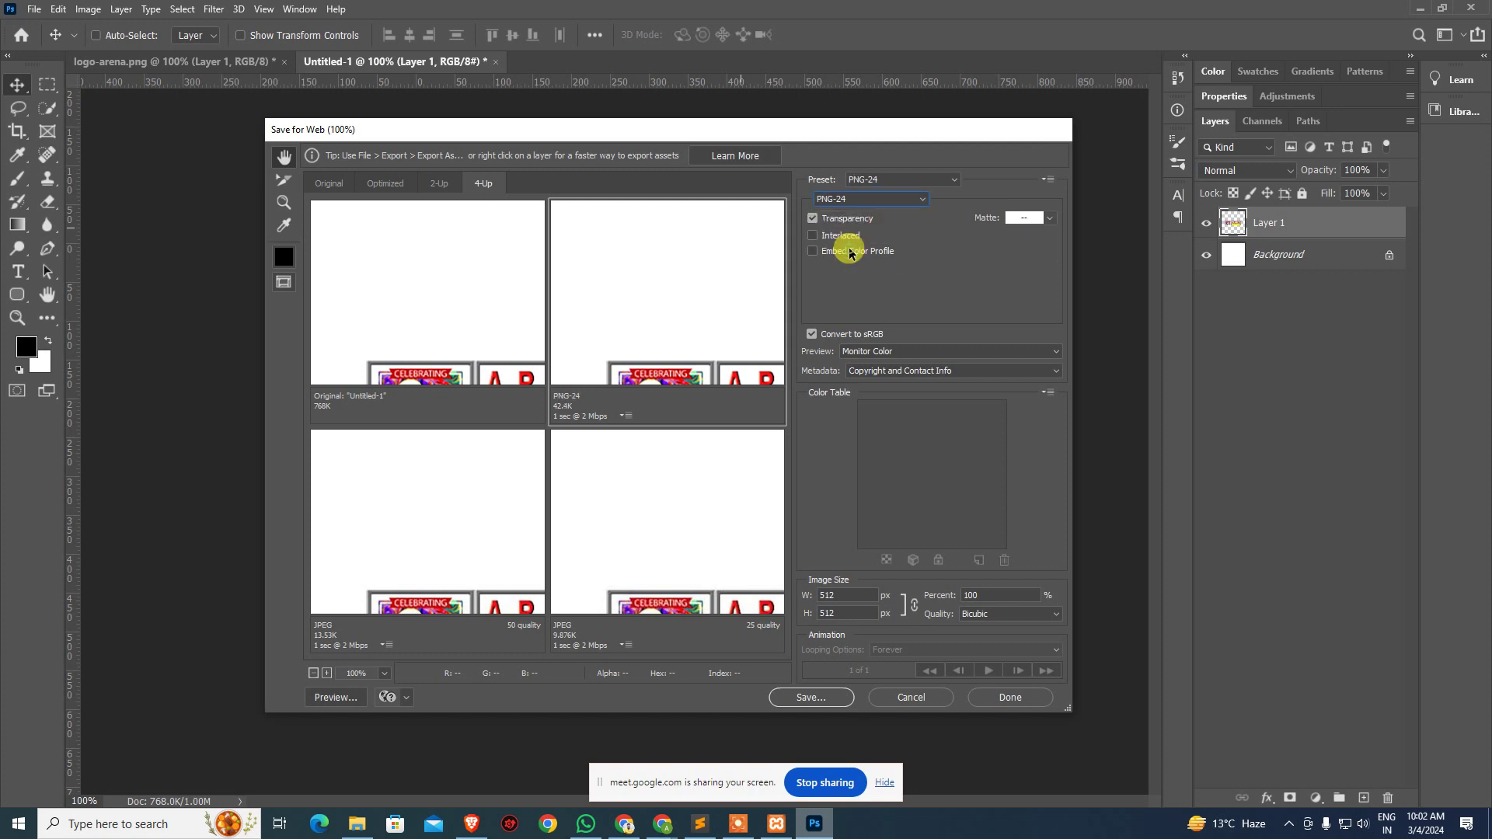
left_click(839, 696)
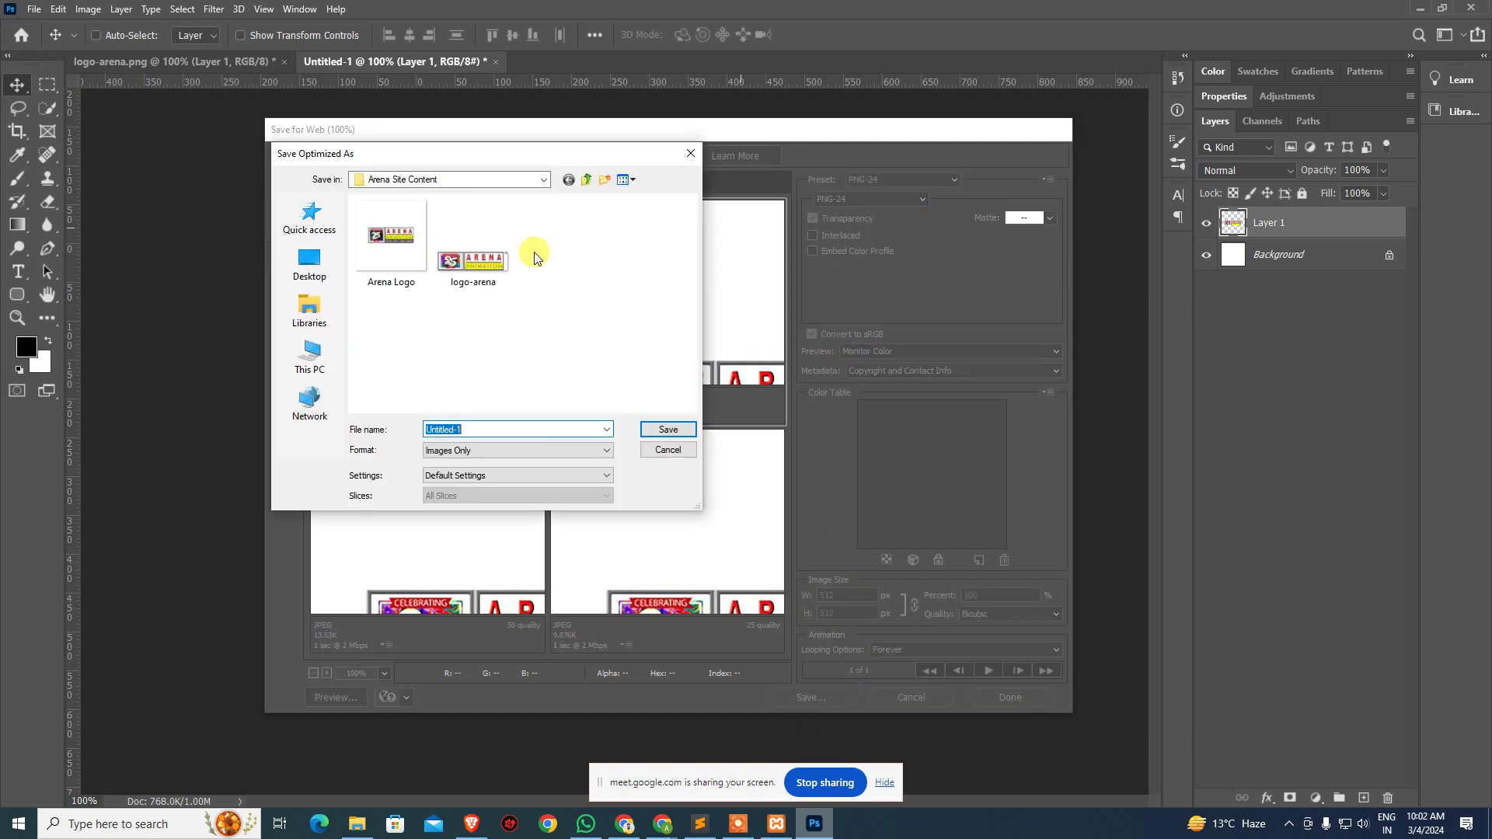
left_click(398, 264)
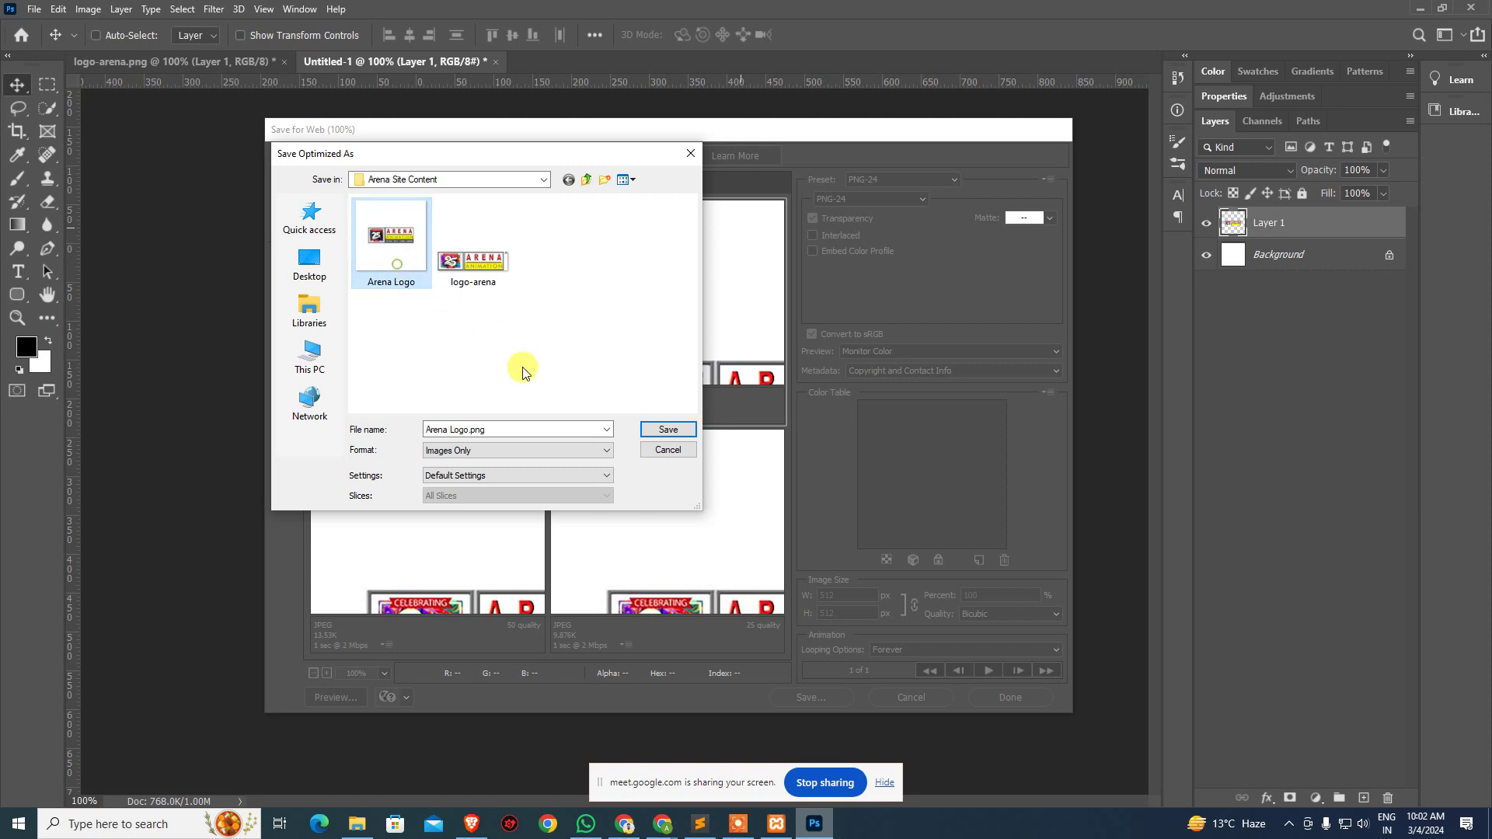
left_click(682, 427)
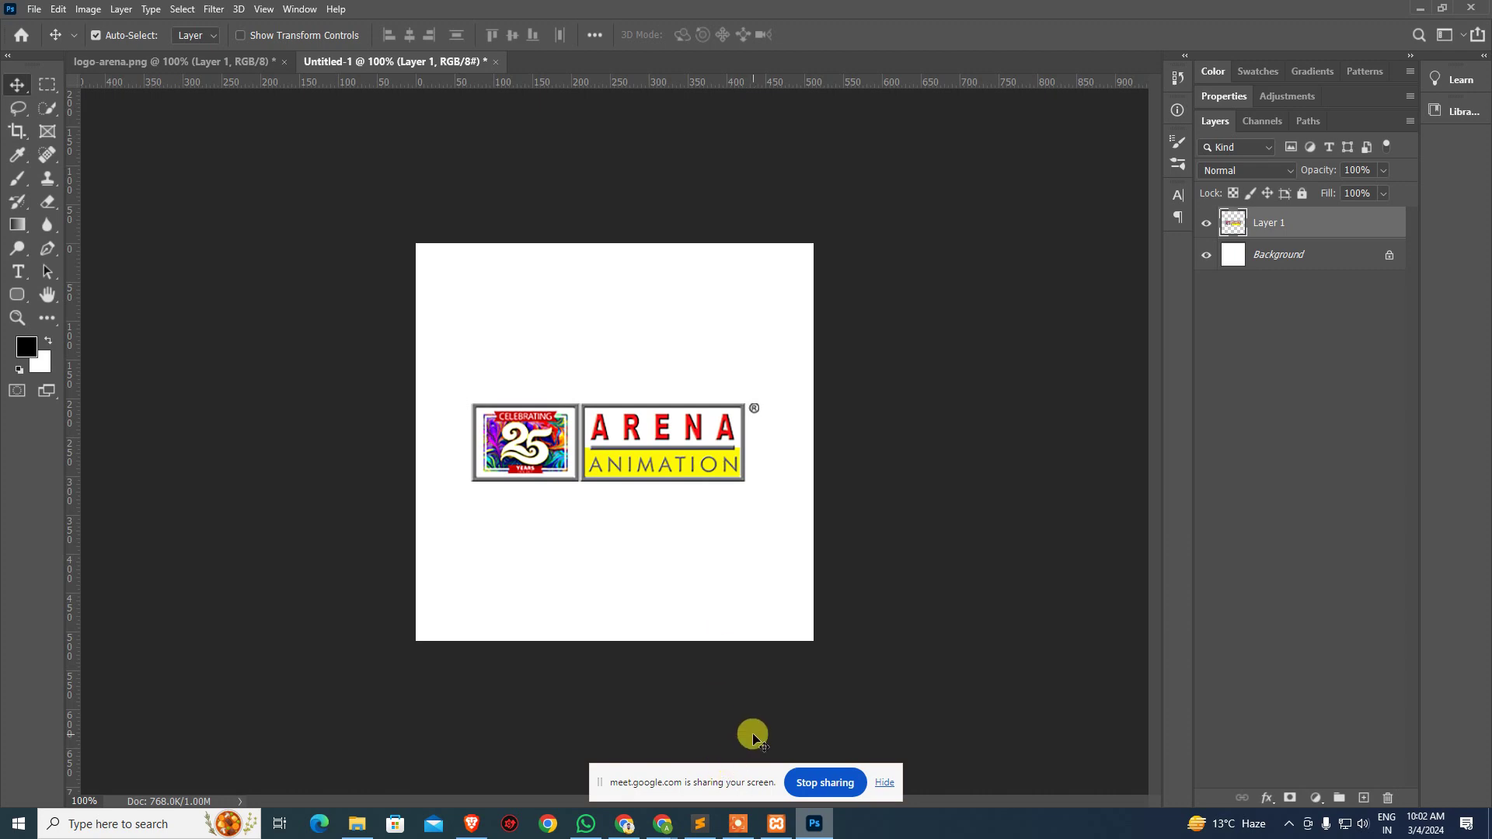
- Switch to the WordPress customizer in Chrome and permanently delete the existing Arena logo image from the media library
key("alt+Tab")
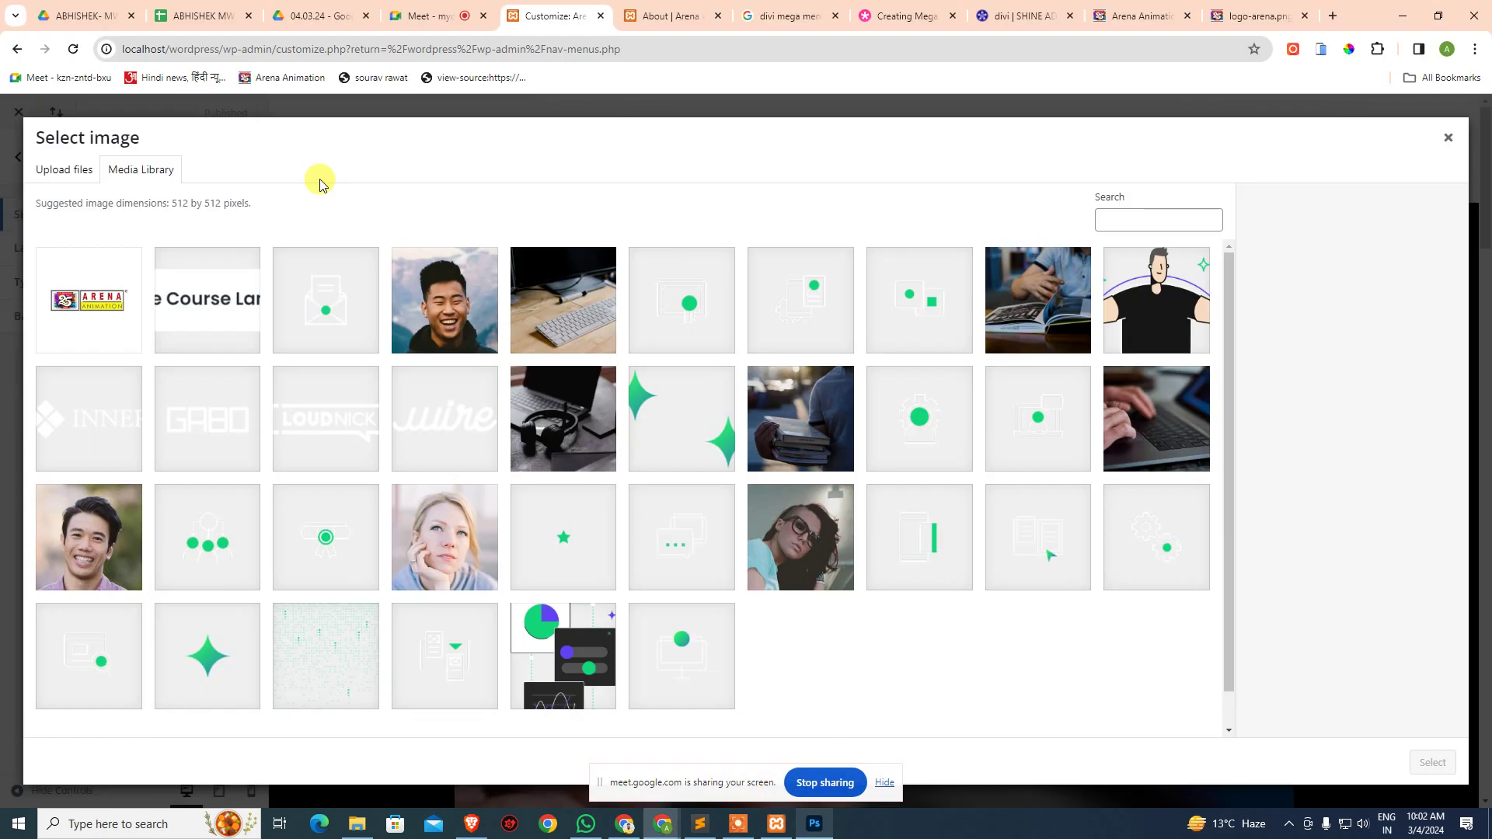
left_click(102, 282)
left_click(1371, 300)
left_click(812, 190)
- Upload Arena-Logo.png from the Arena Site Content folder and try to apply it as the site icon
left_click(73, 170)
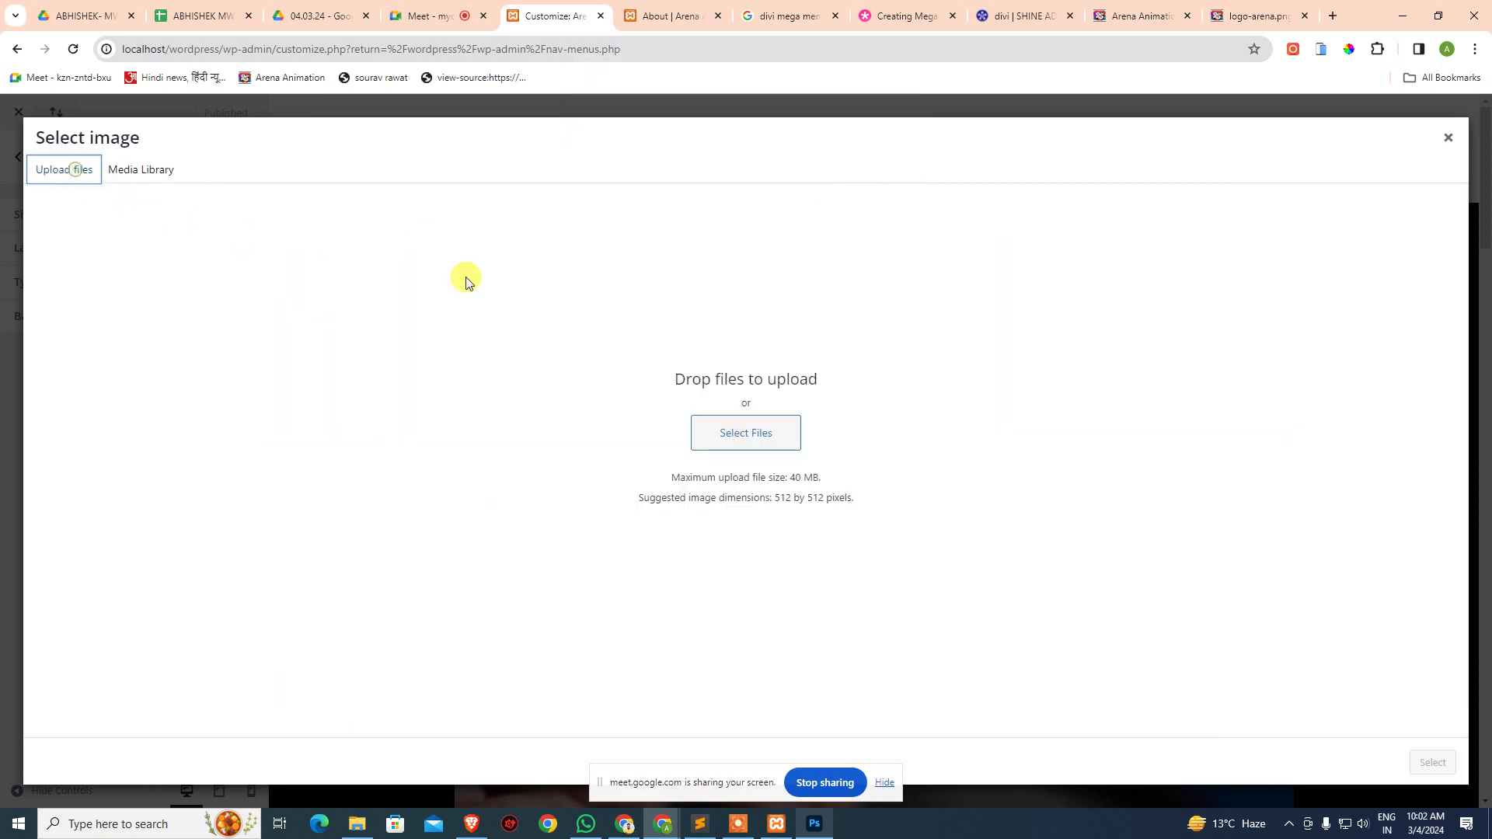
left_click(726, 433)
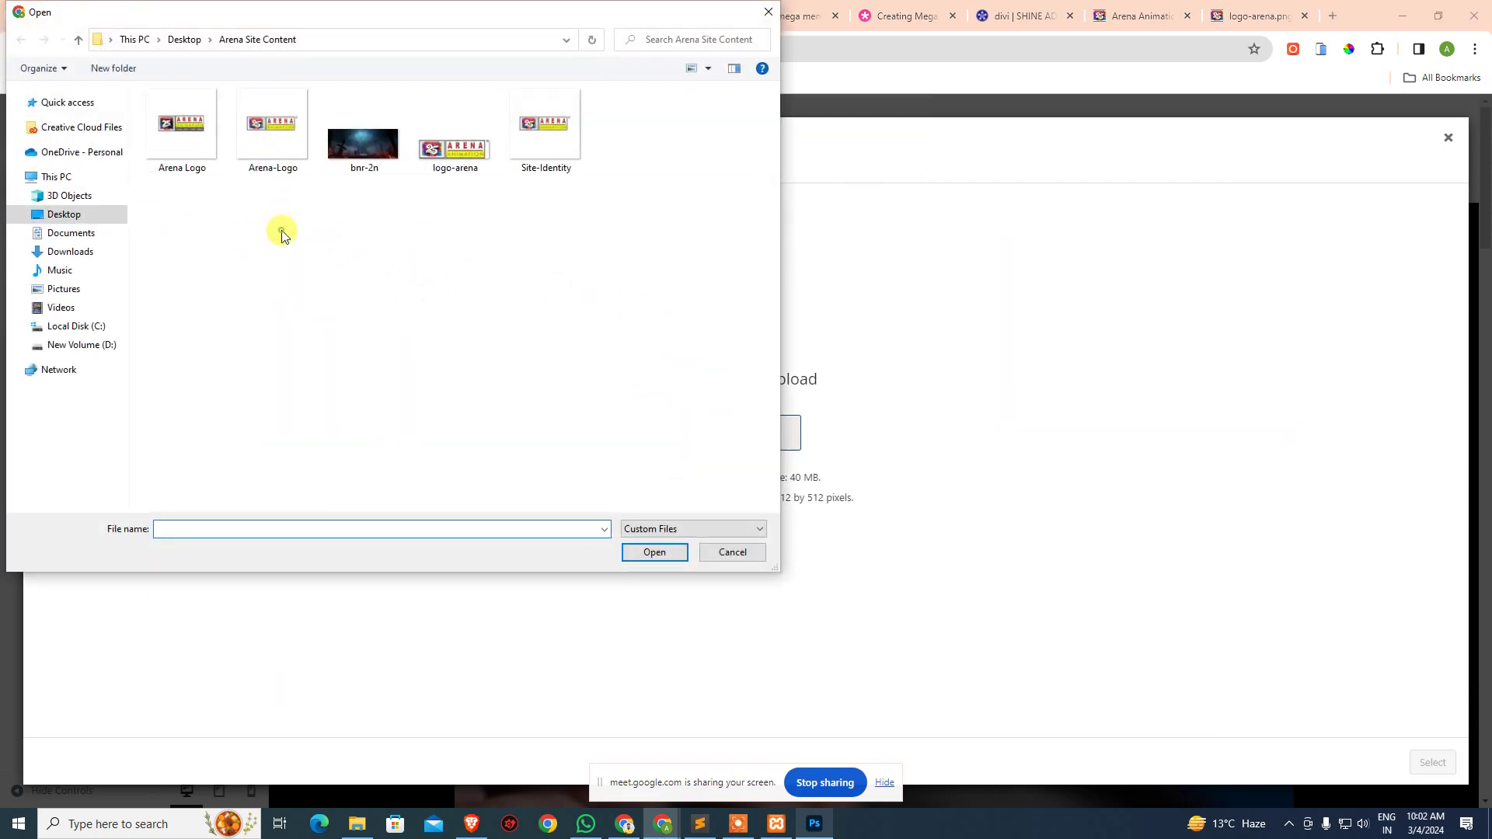
left_click(254, 147)
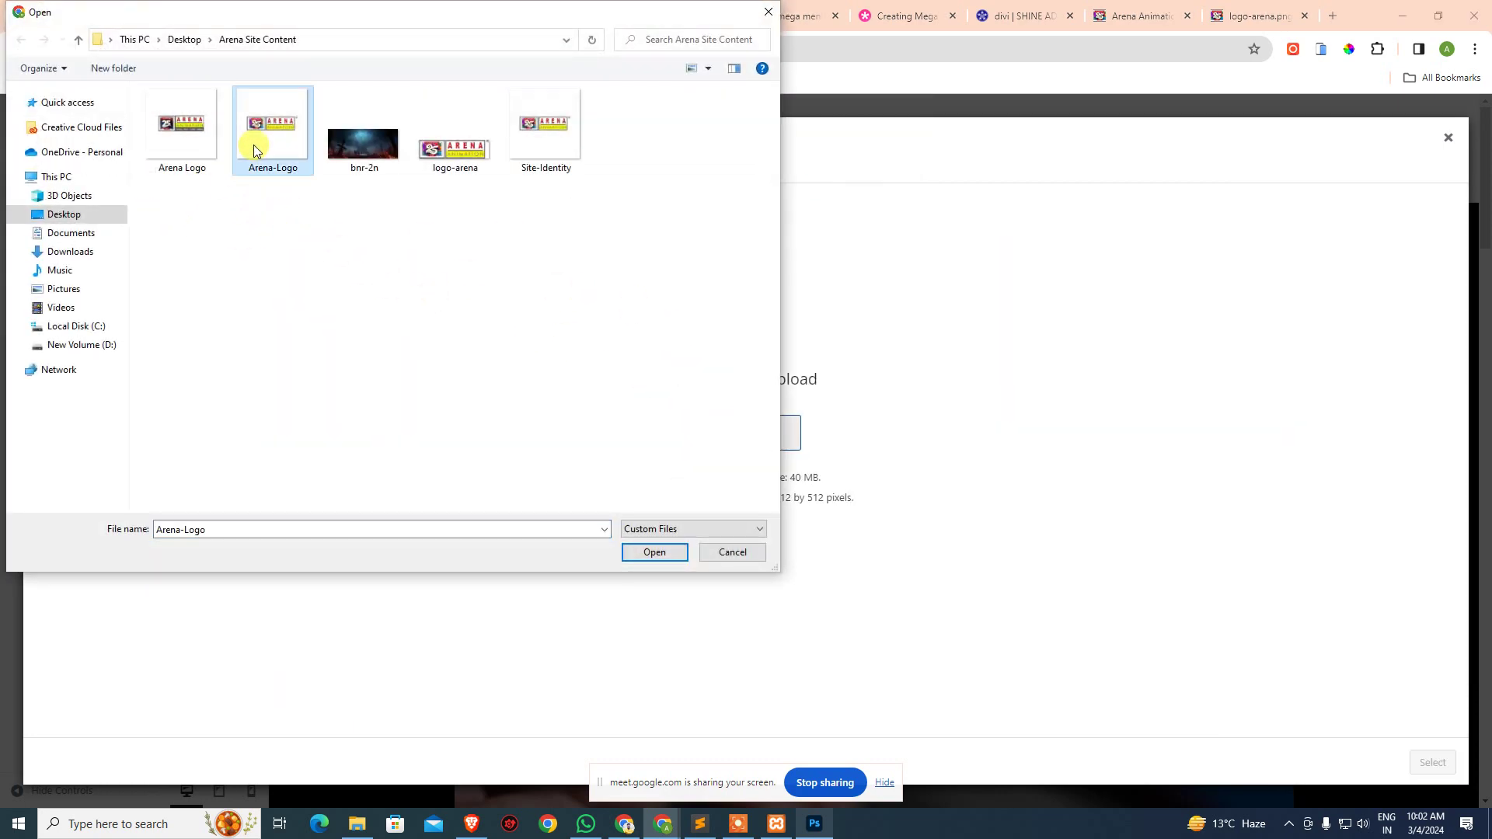
left_click(655, 553)
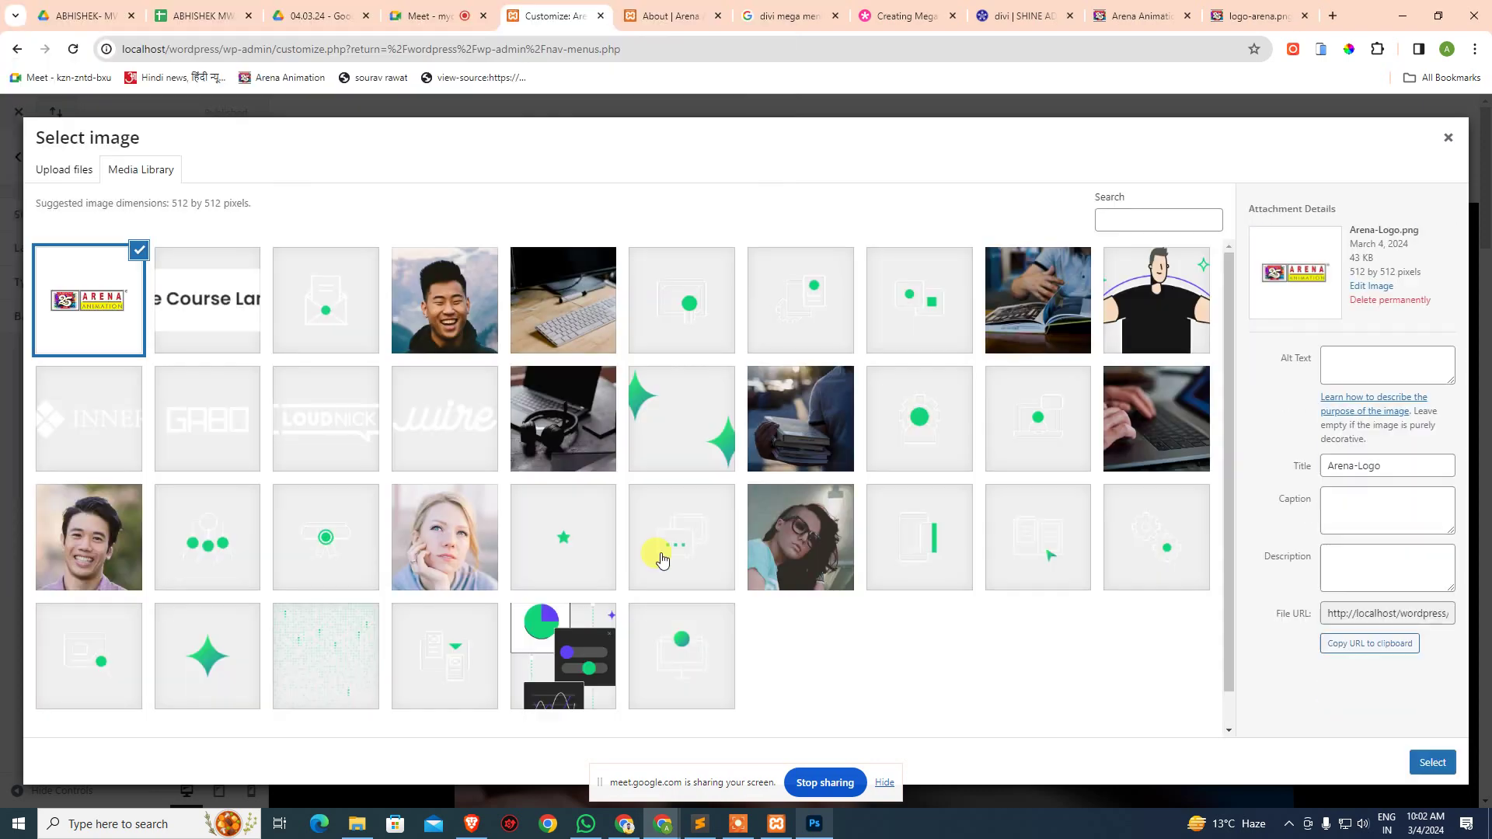
left_click(1433, 763)
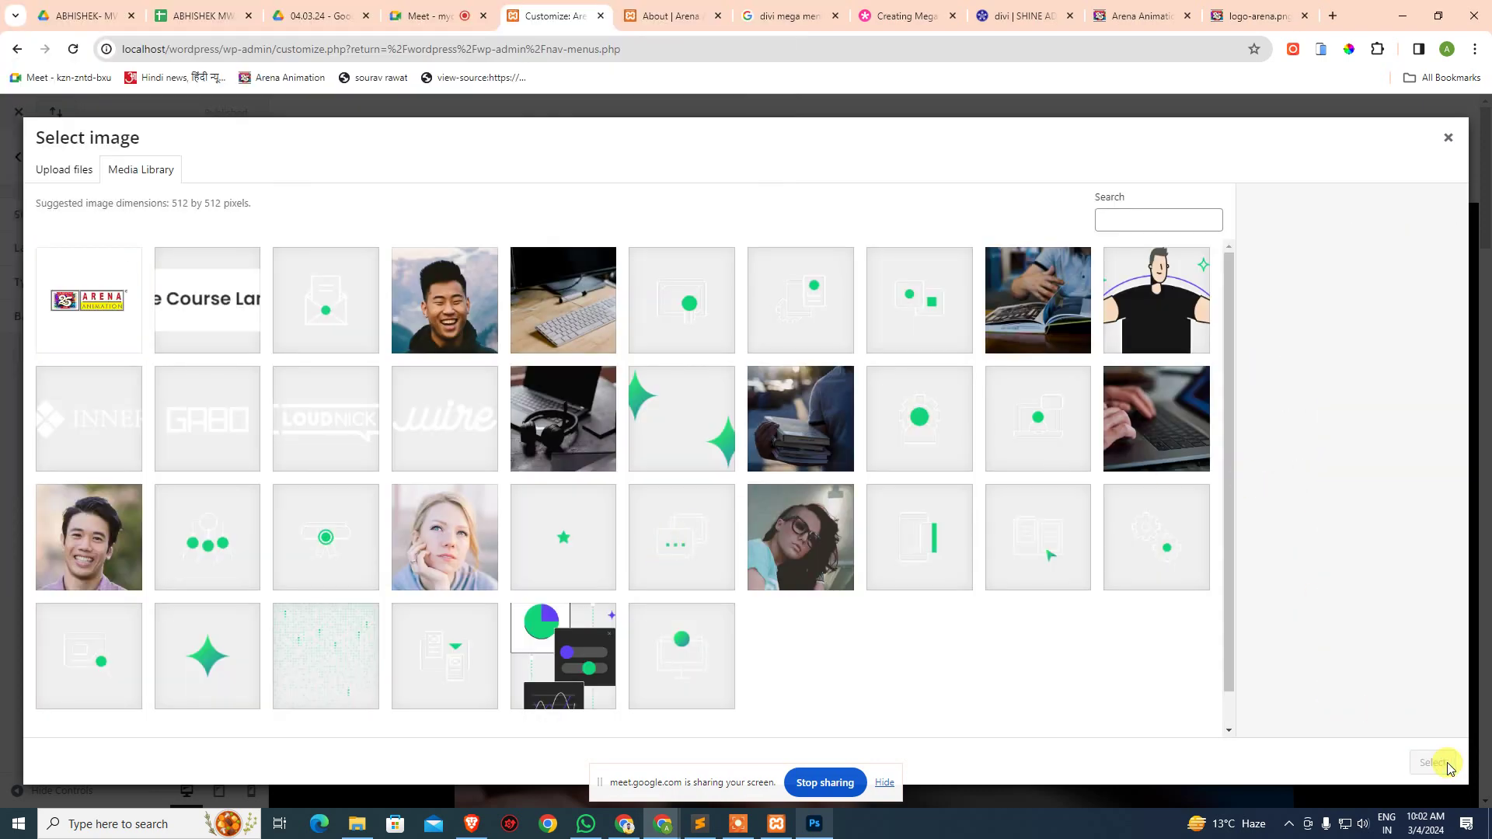
- Switch to Photoshop and create a new 600 × 600 px document with a white background
key("alt+Tab")
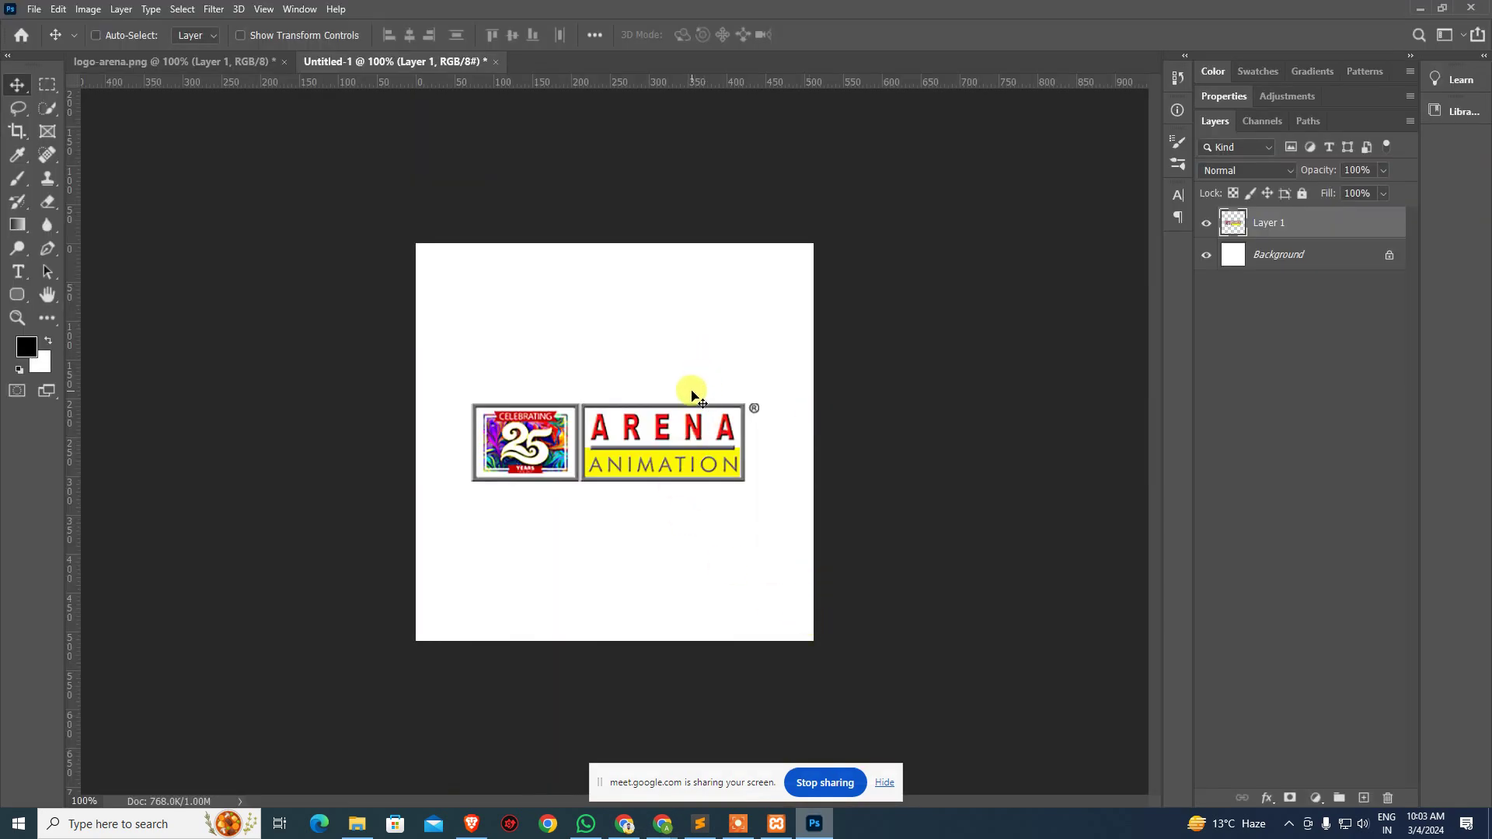
key("ctrl")
left_click(88, 10)
left_click(407, 193)
key("ctrl+n")
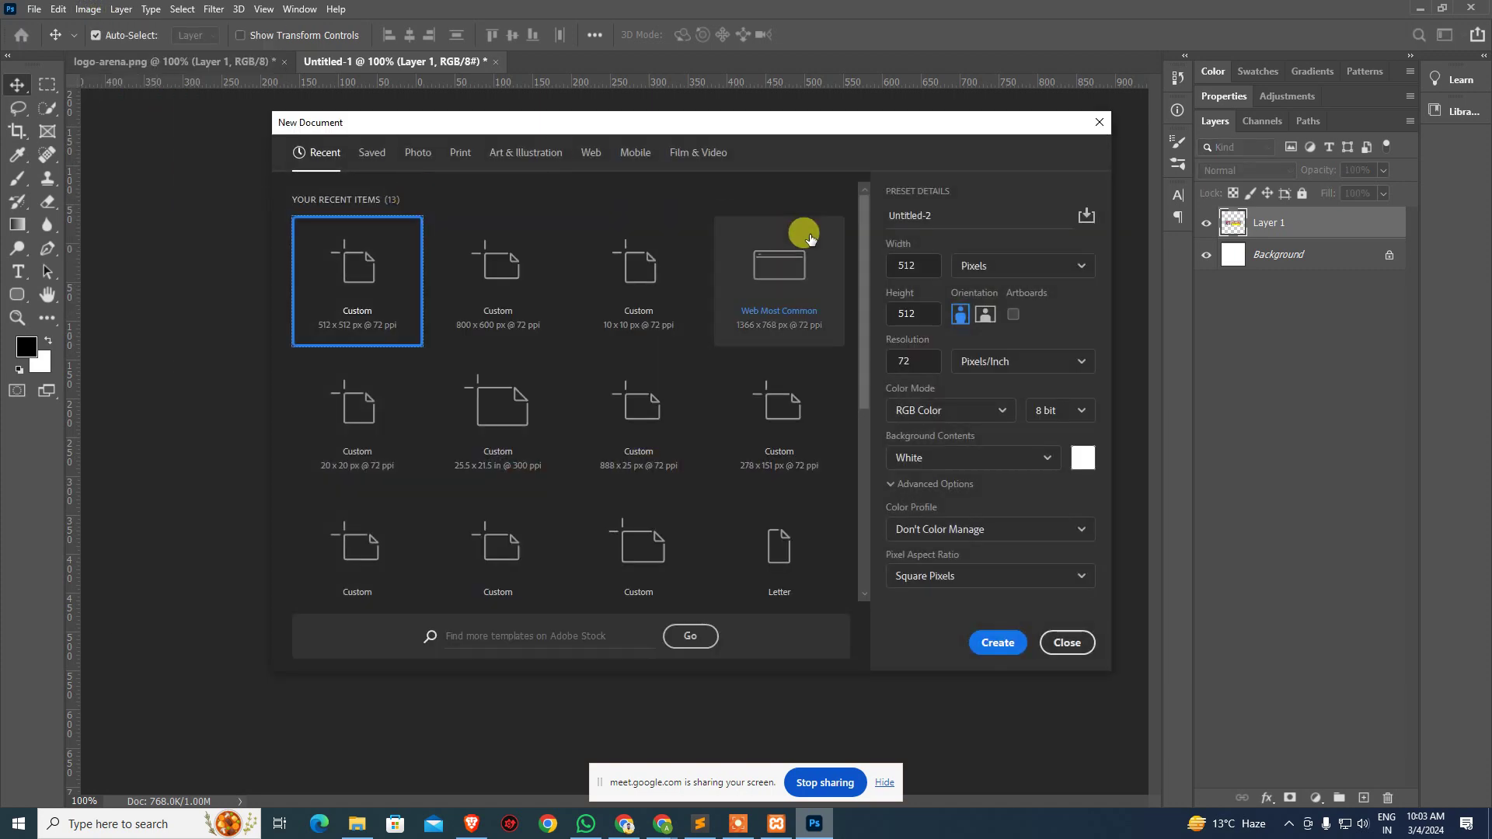
left_click(915, 263)
double_click(913, 266)
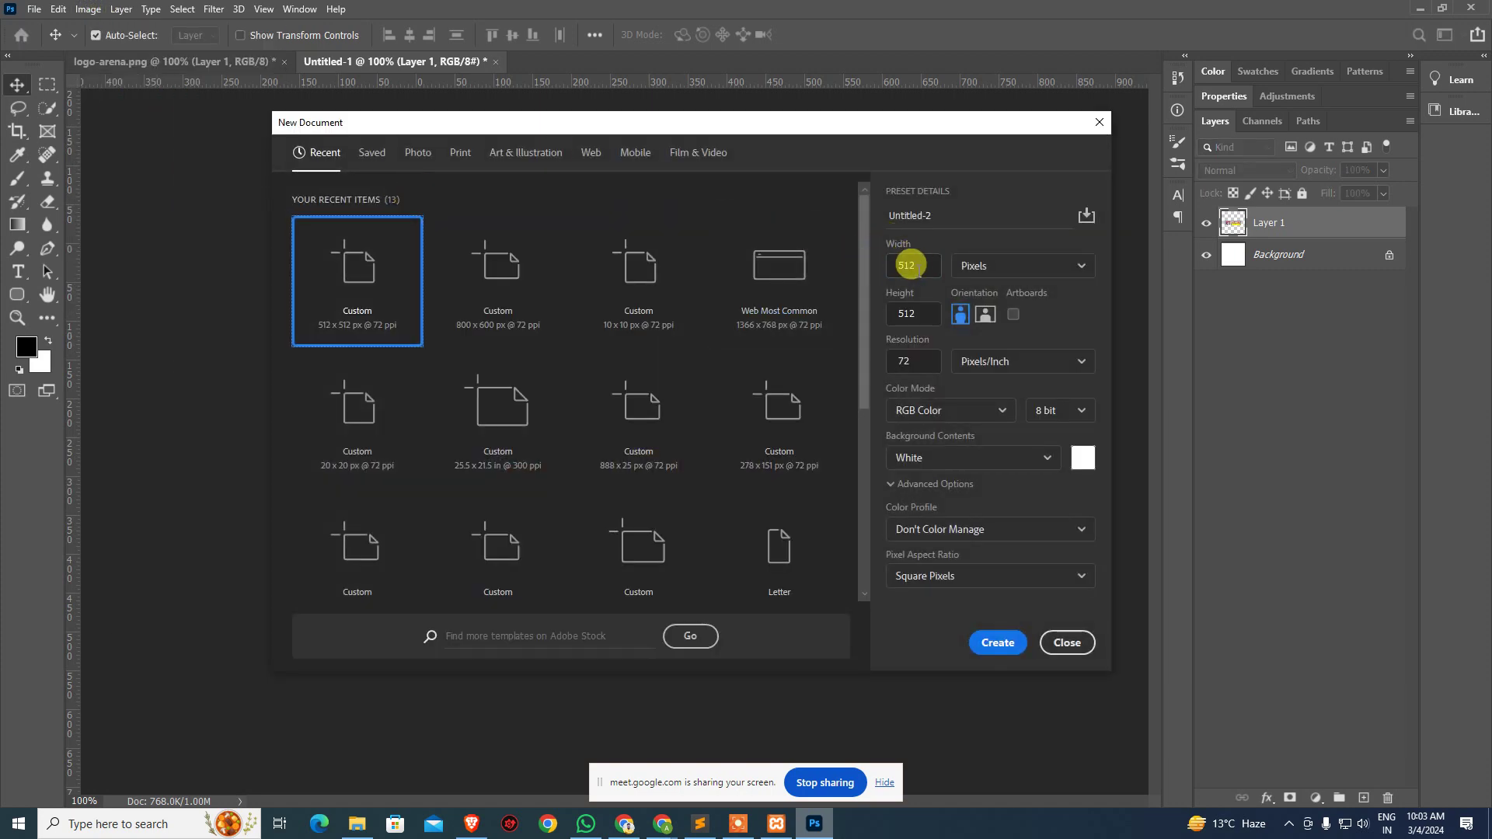
type("600")
key("Tab")
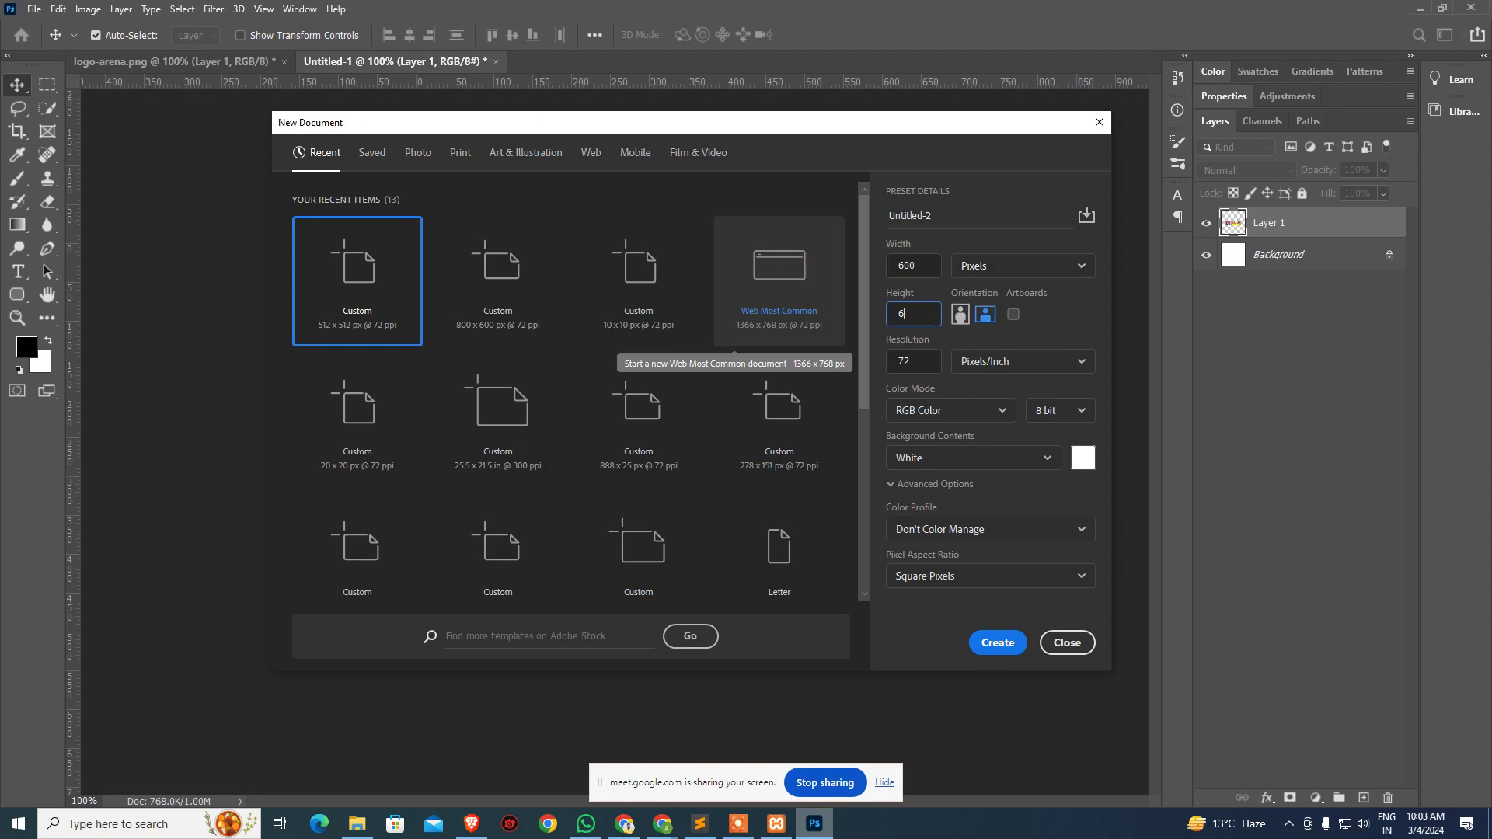
key("Return")
- Copy the Arena logo layer from the 512 px document into the center of the new 600 × 600 px document
left_click(406, 61)
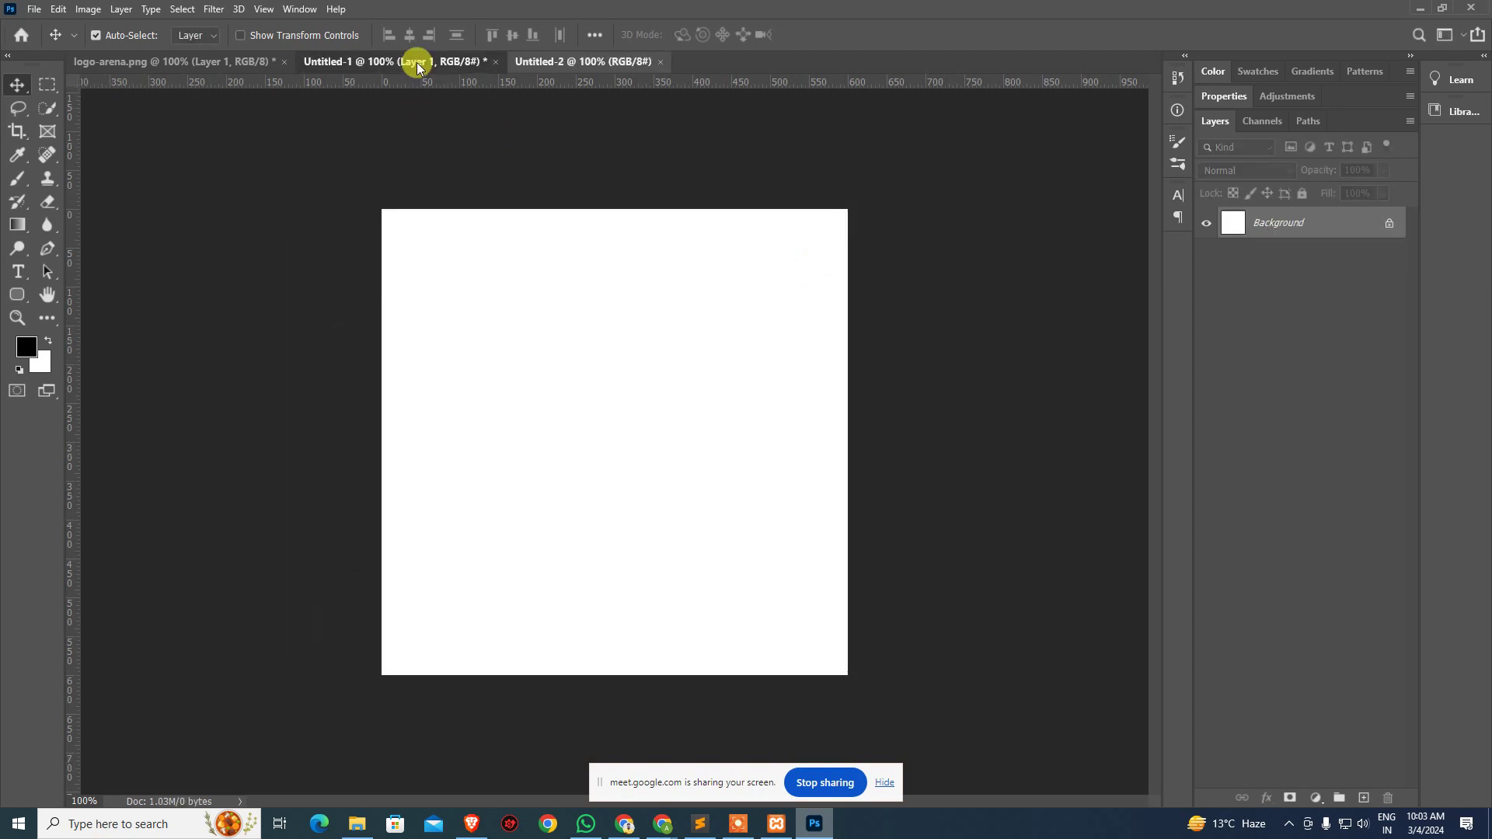
left_click_drag(628, 505, 579, 403)
key("ctrl+s")
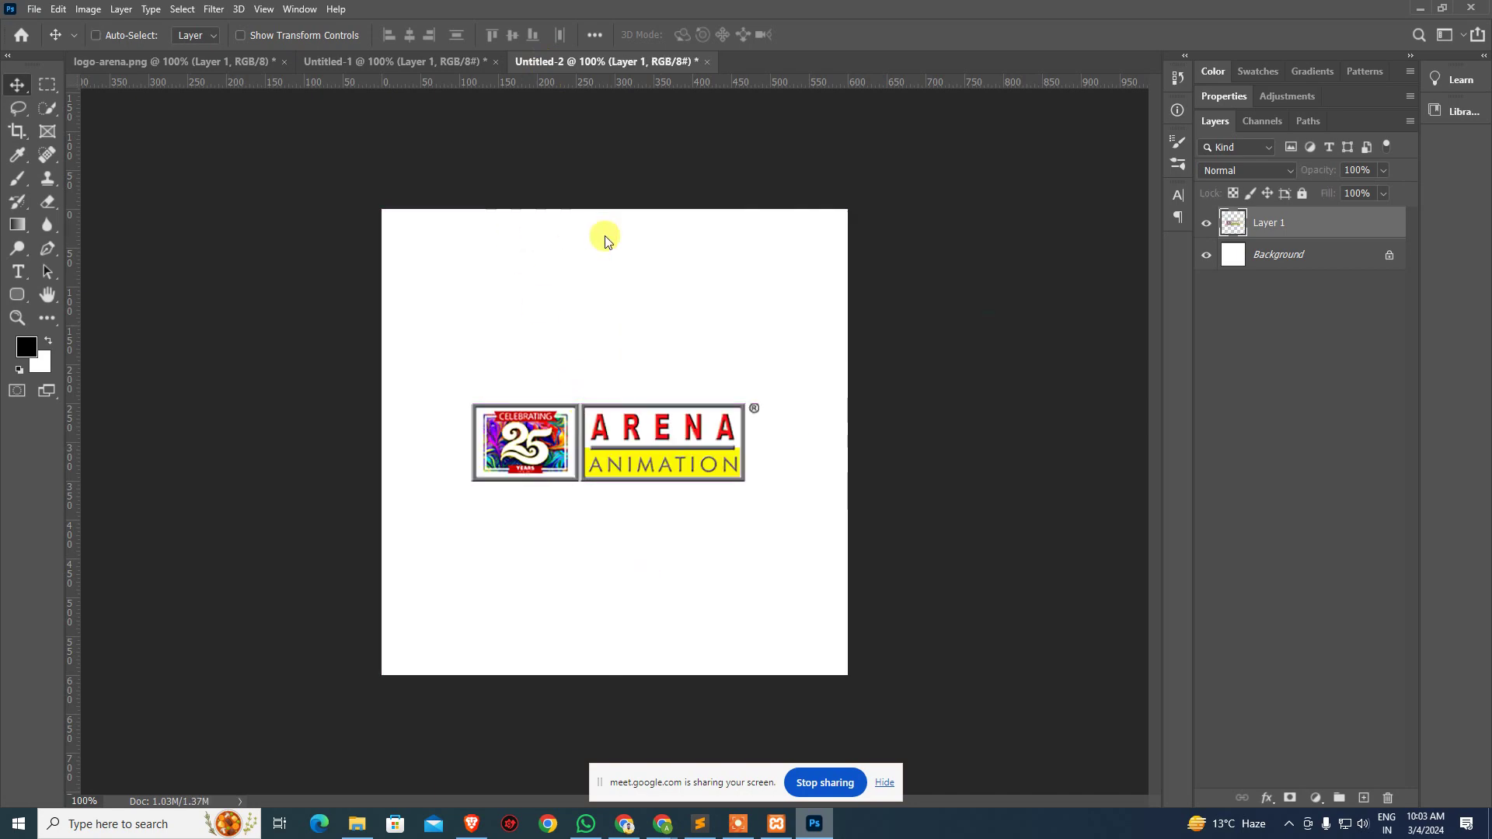
left_click(802, 536)
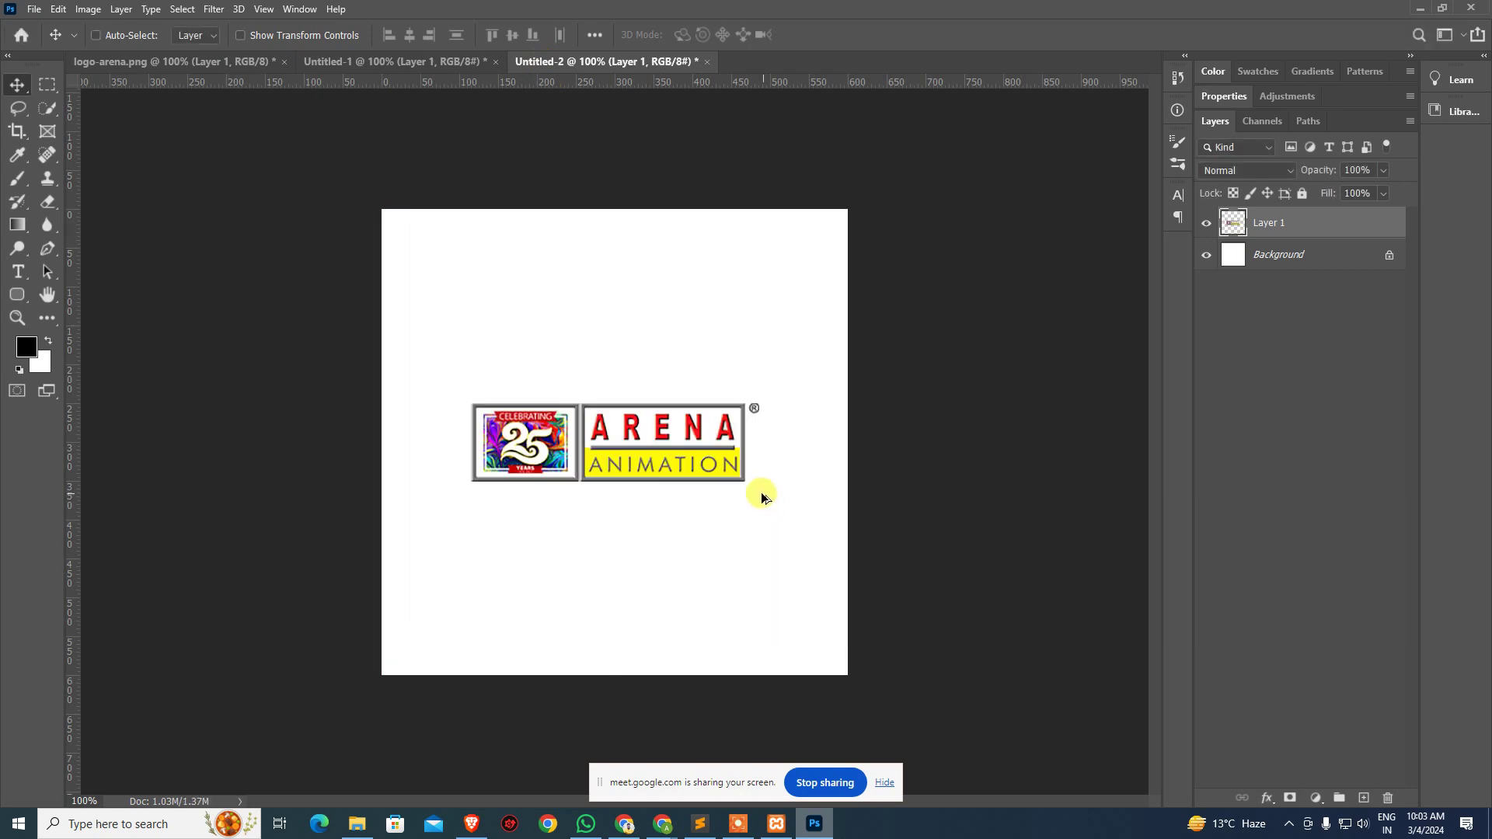
- Export the 600 × 600 px logo for web as a JPEG, replacing Site-Identity.jpg in the Arena Site Content folder
key("ctrl+alt+shift+s")
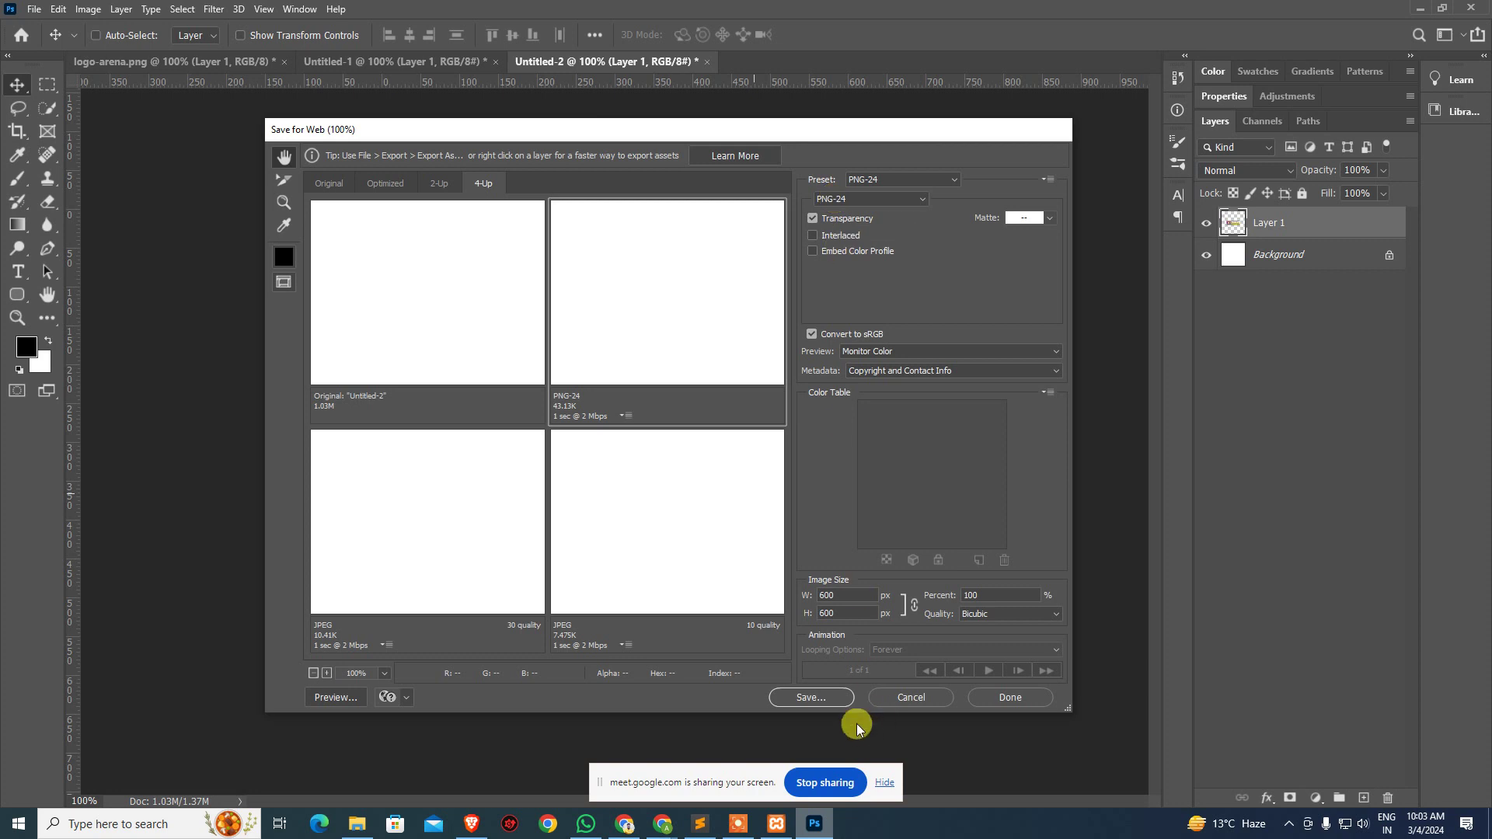
left_click(870, 199)
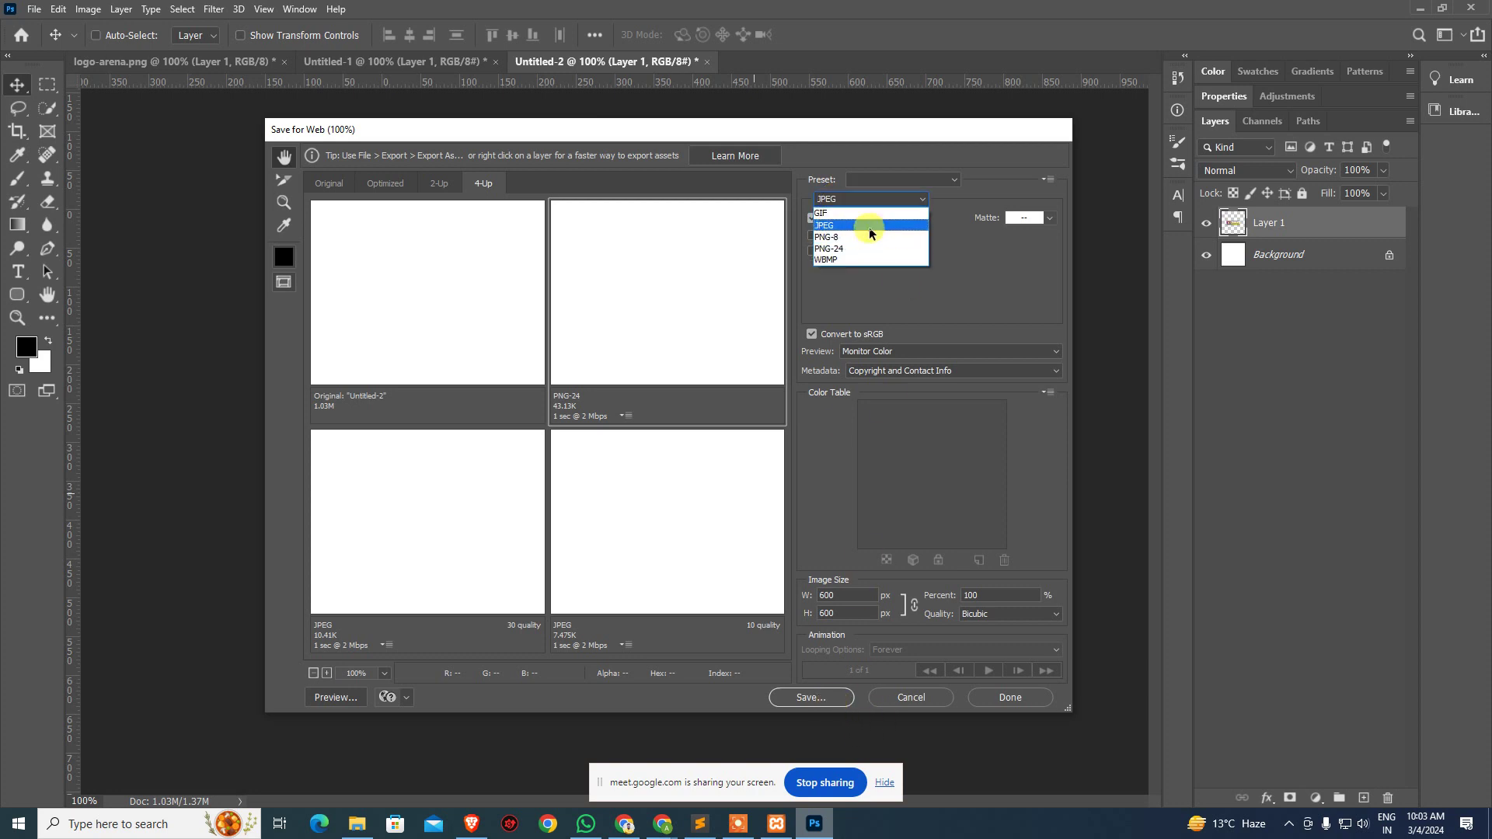
left_click(866, 226)
left_click(832, 697)
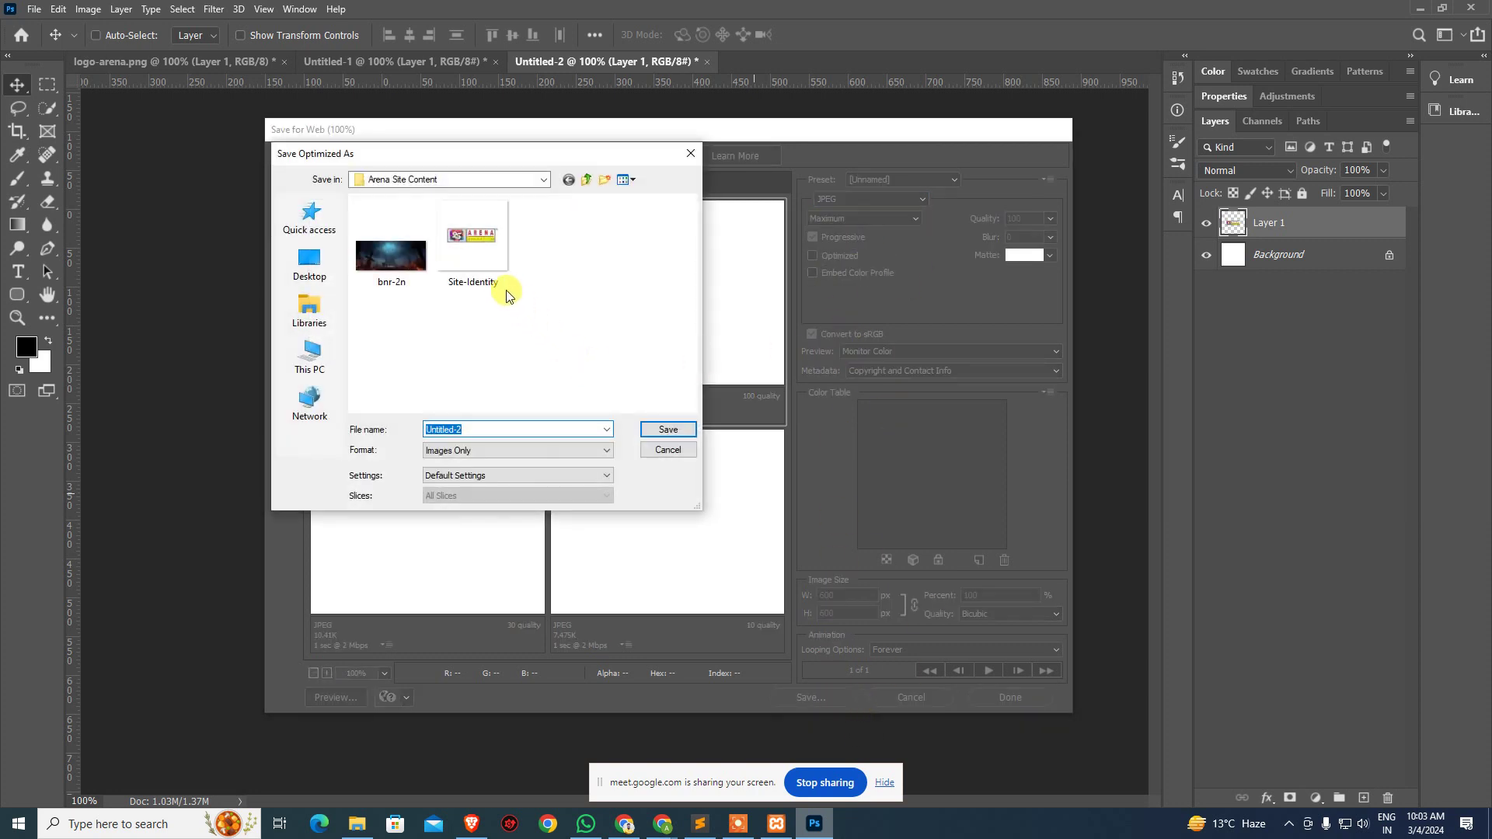
left_click(499, 276)
left_click(689, 434)
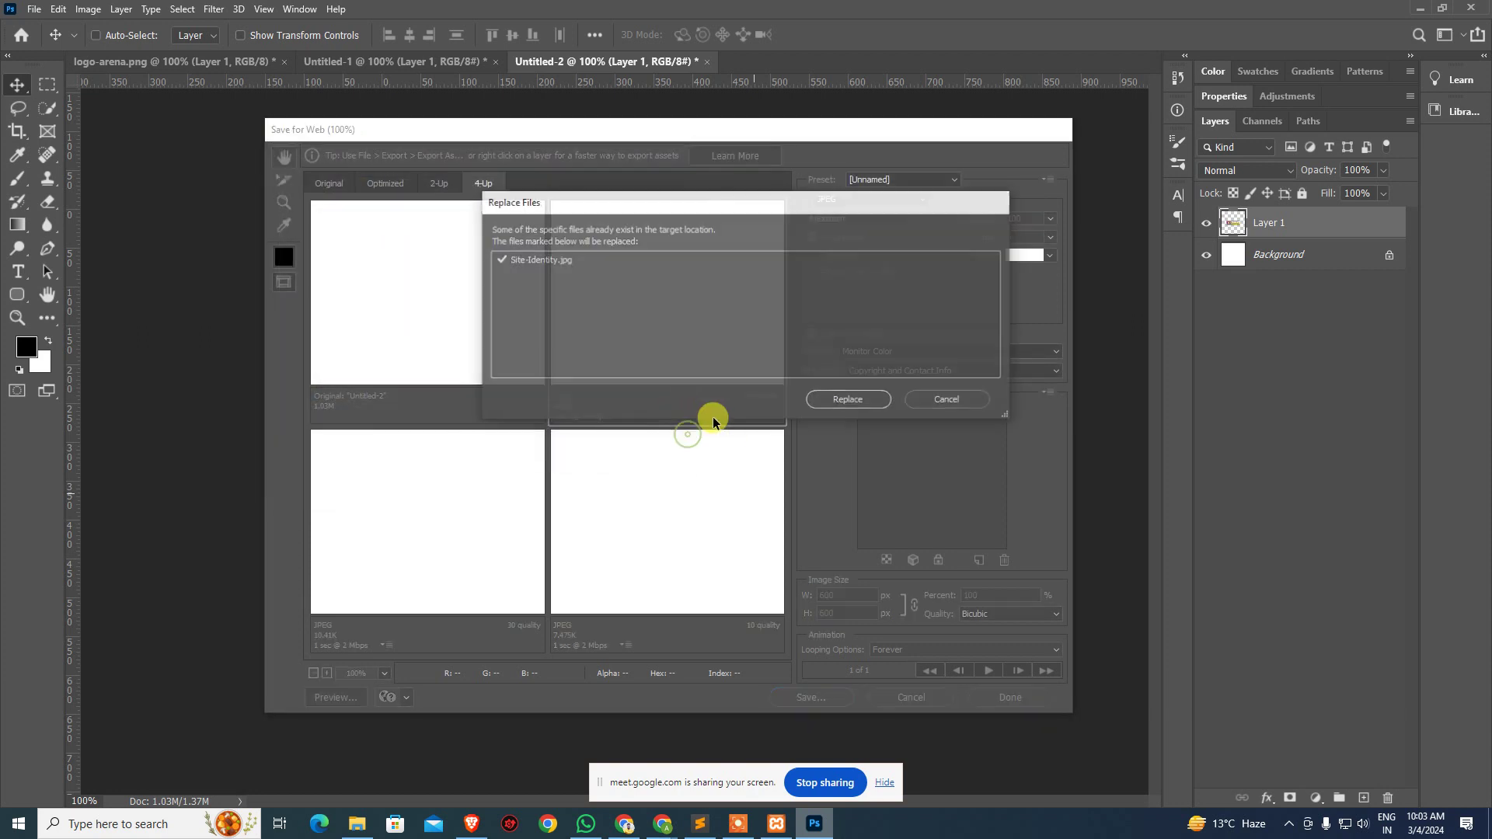
left_click(862, 395)
left_click(908, 605)
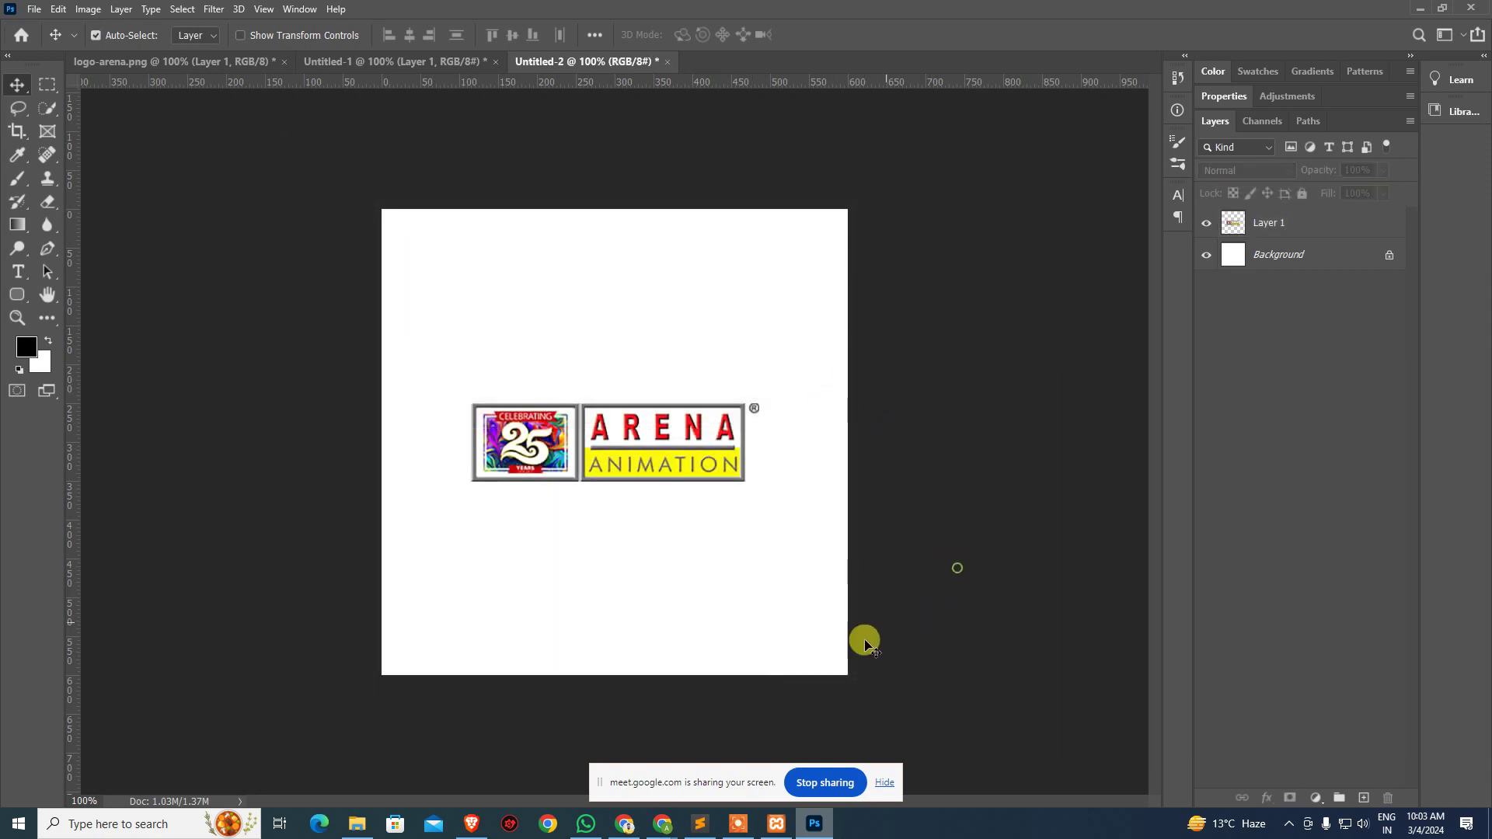
- Switch to the WordPress customizer in Chrome, permanently delete Arena-Logo.png from the media library, and reload the customizer
left_click(662, 823)
left_click(78, 291)
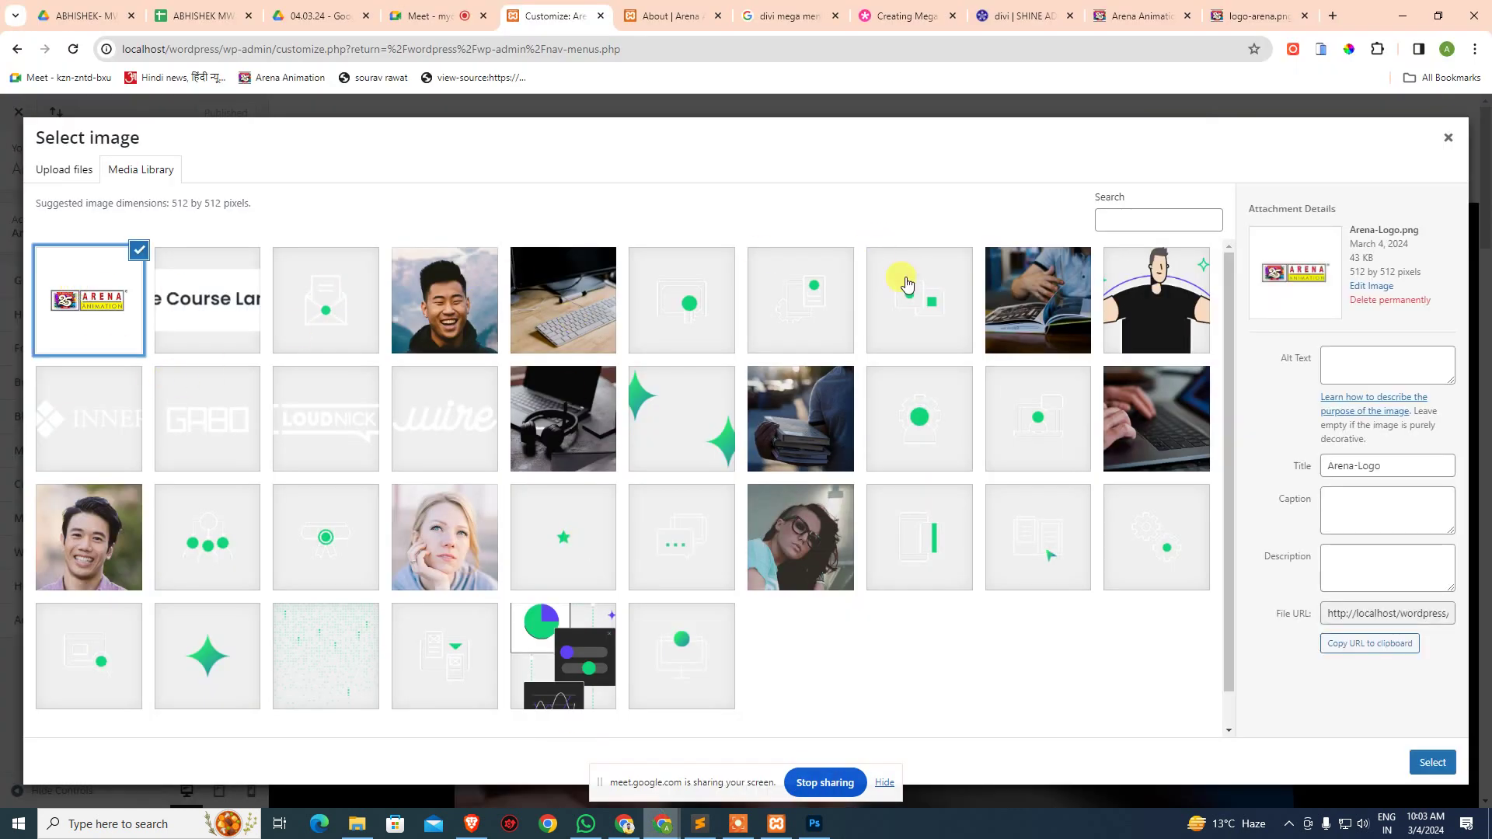
left_click(1363, 298)
left_click(813, 174)
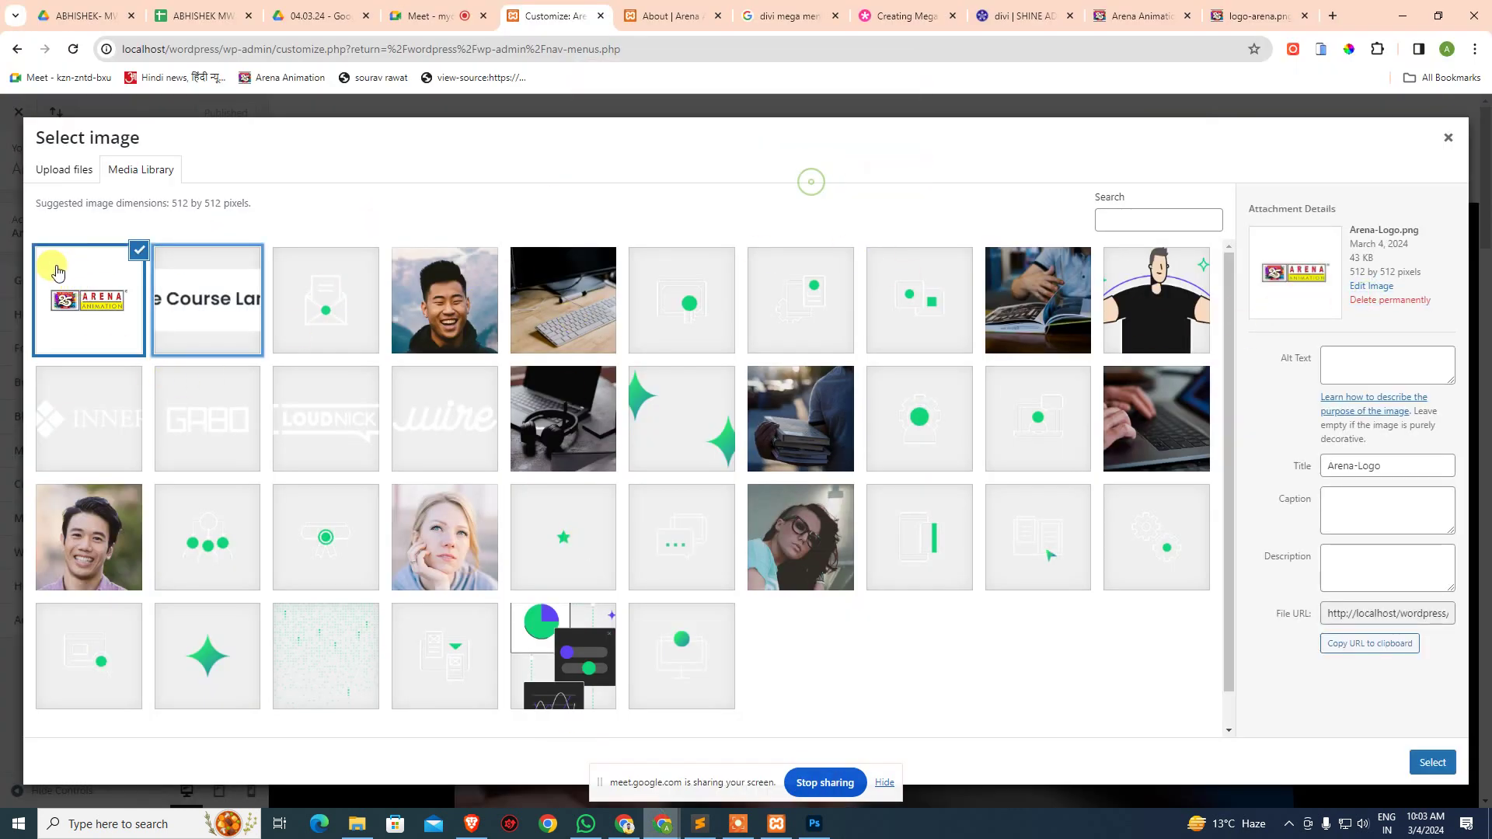
left_click(58, 168)
left_click(138, 169)
left_click(115, 309)
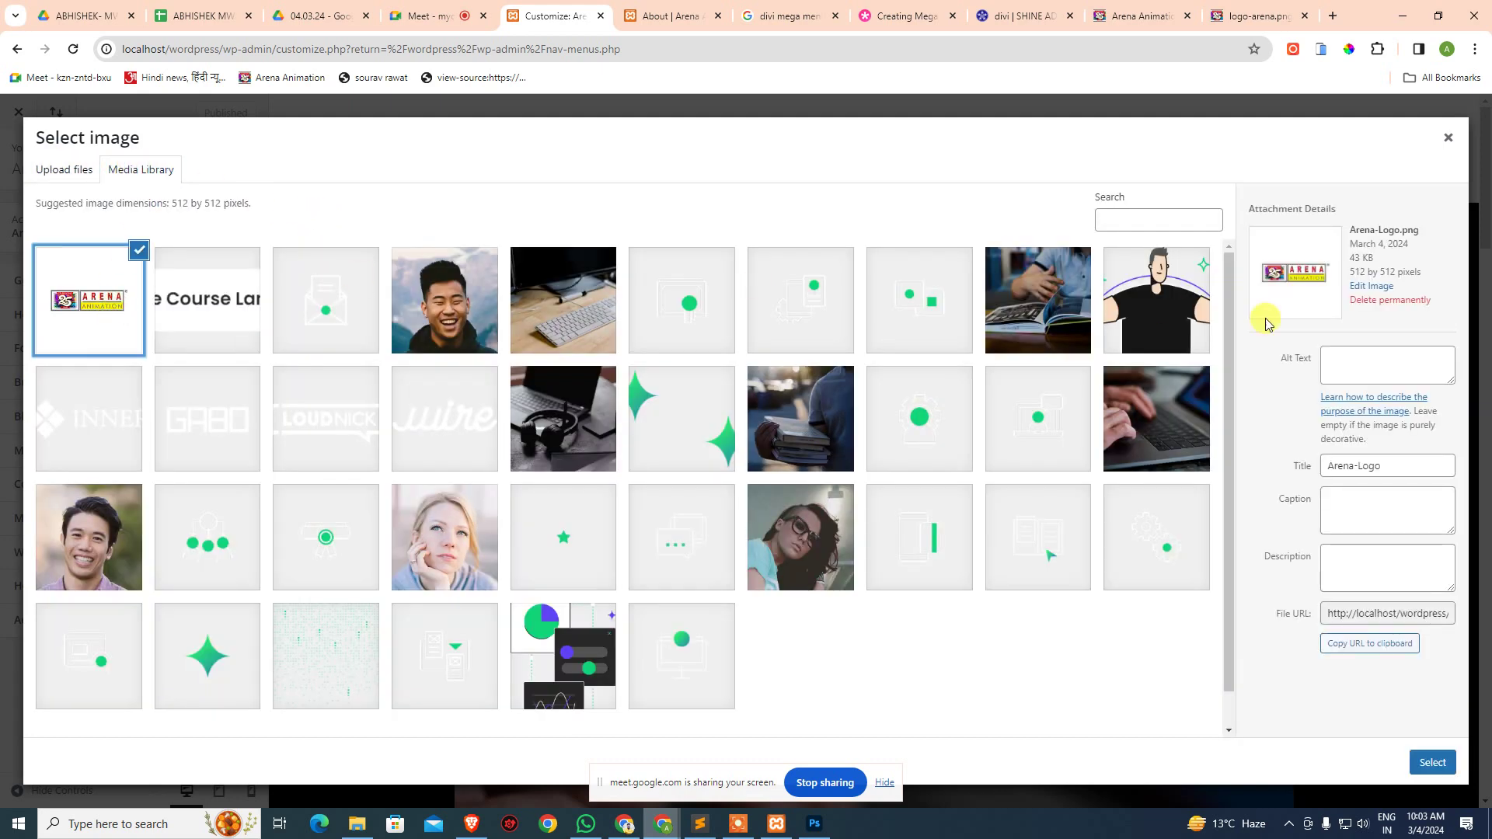
left_click(1386, 301)
left_click(811, 174)
left_click(886, 146)
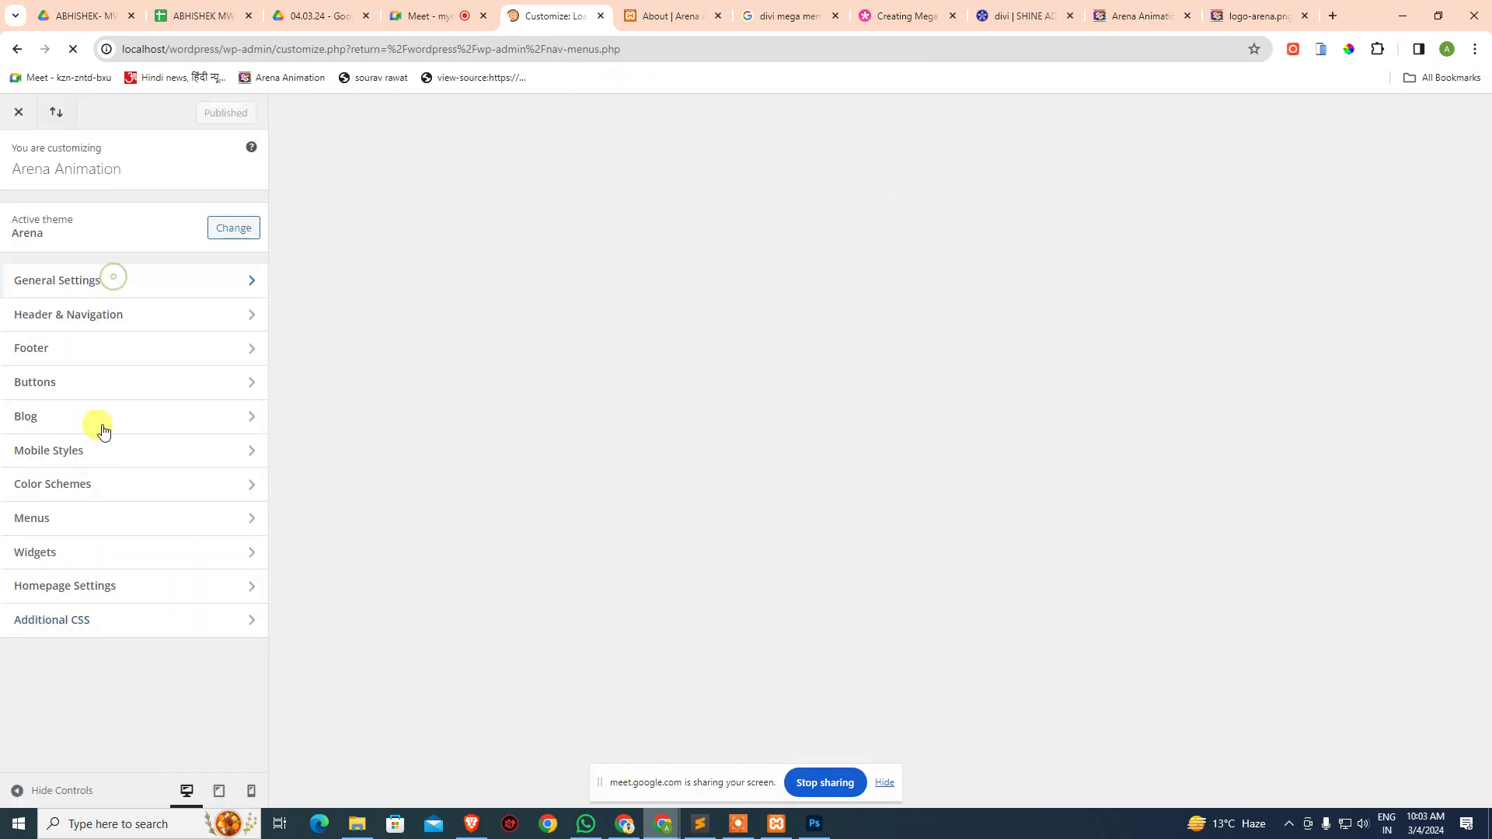
- Upload the new Site-Identity.jpg as the site icon image under Site Identity, and close the dialog at the cropping stage
left_click(182, 281)
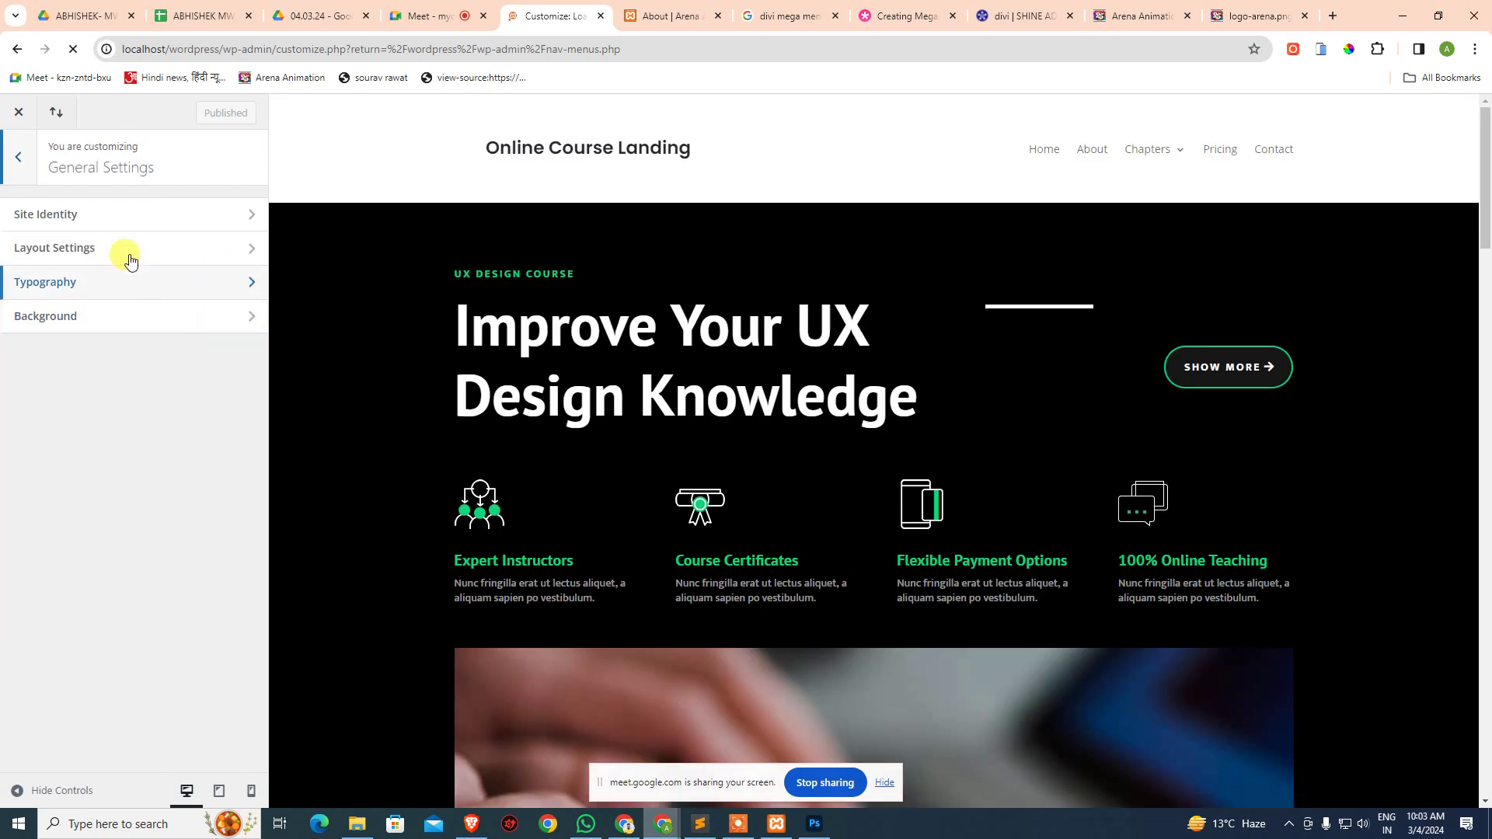
left_click(102, 218)
left_click(100, 449)
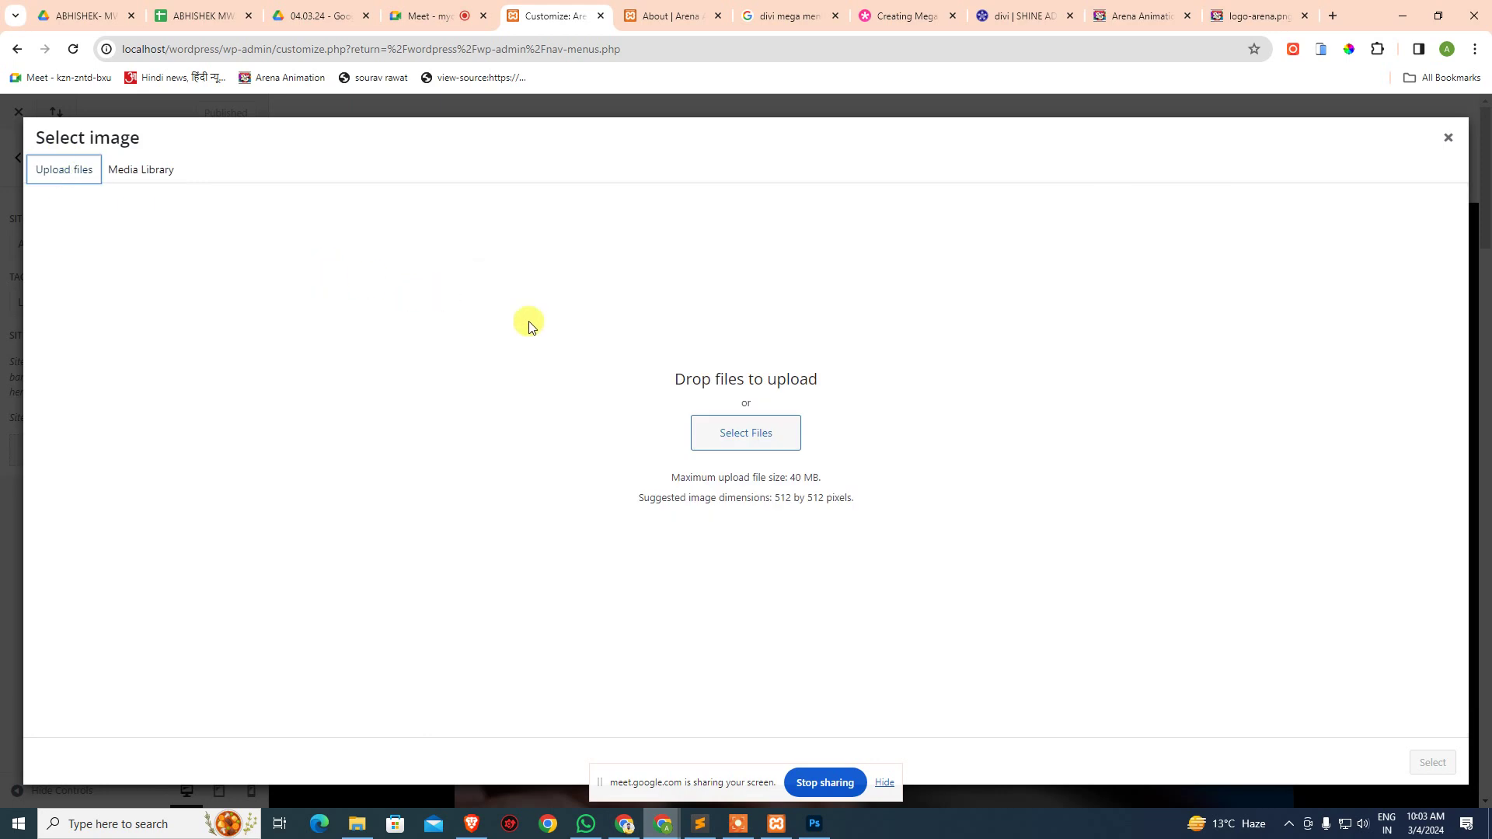
left_click(548, 142)
left_click(654, 551)
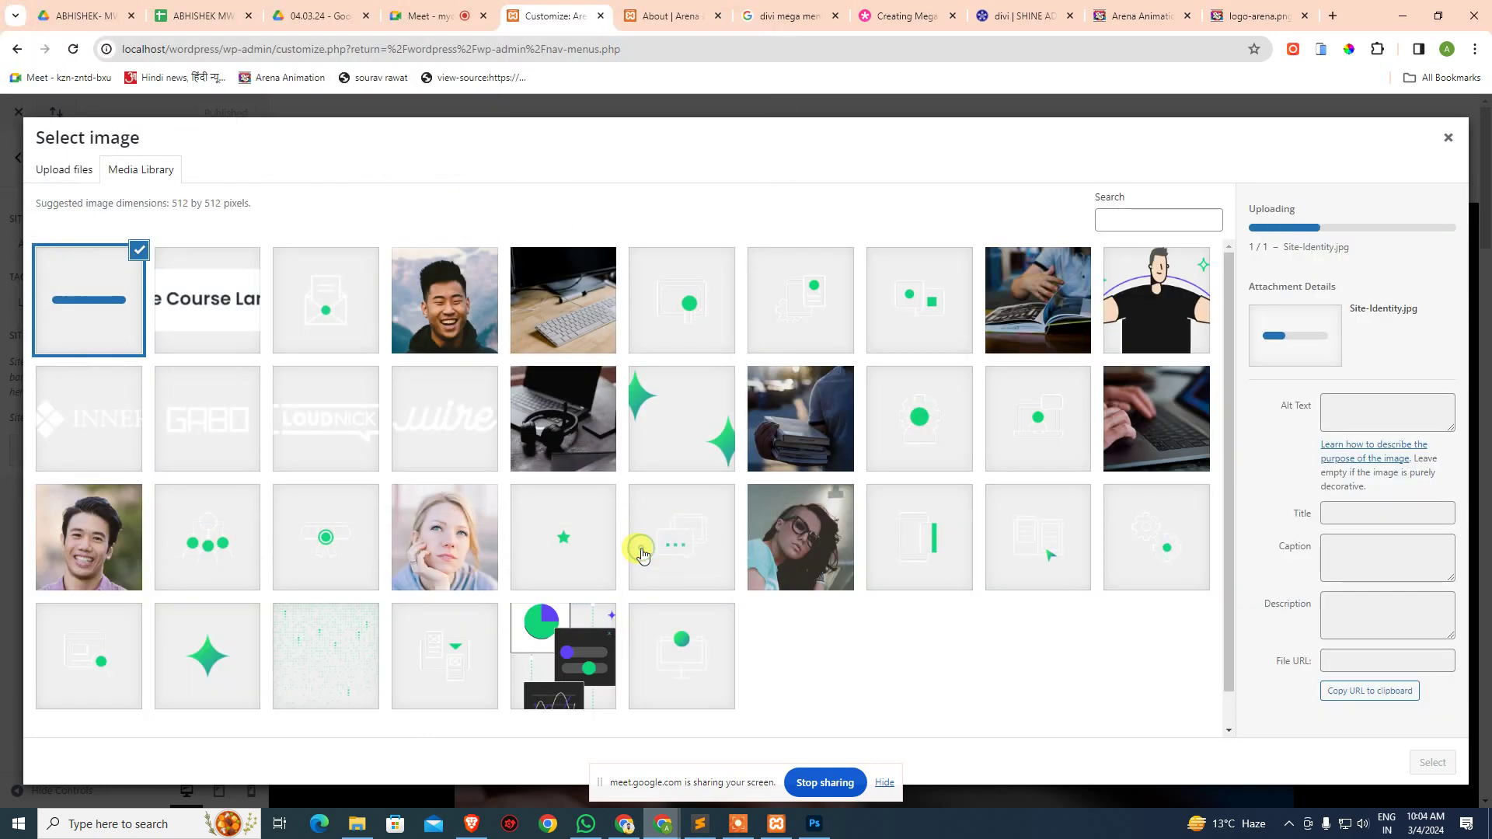
left_click(1449, 760)
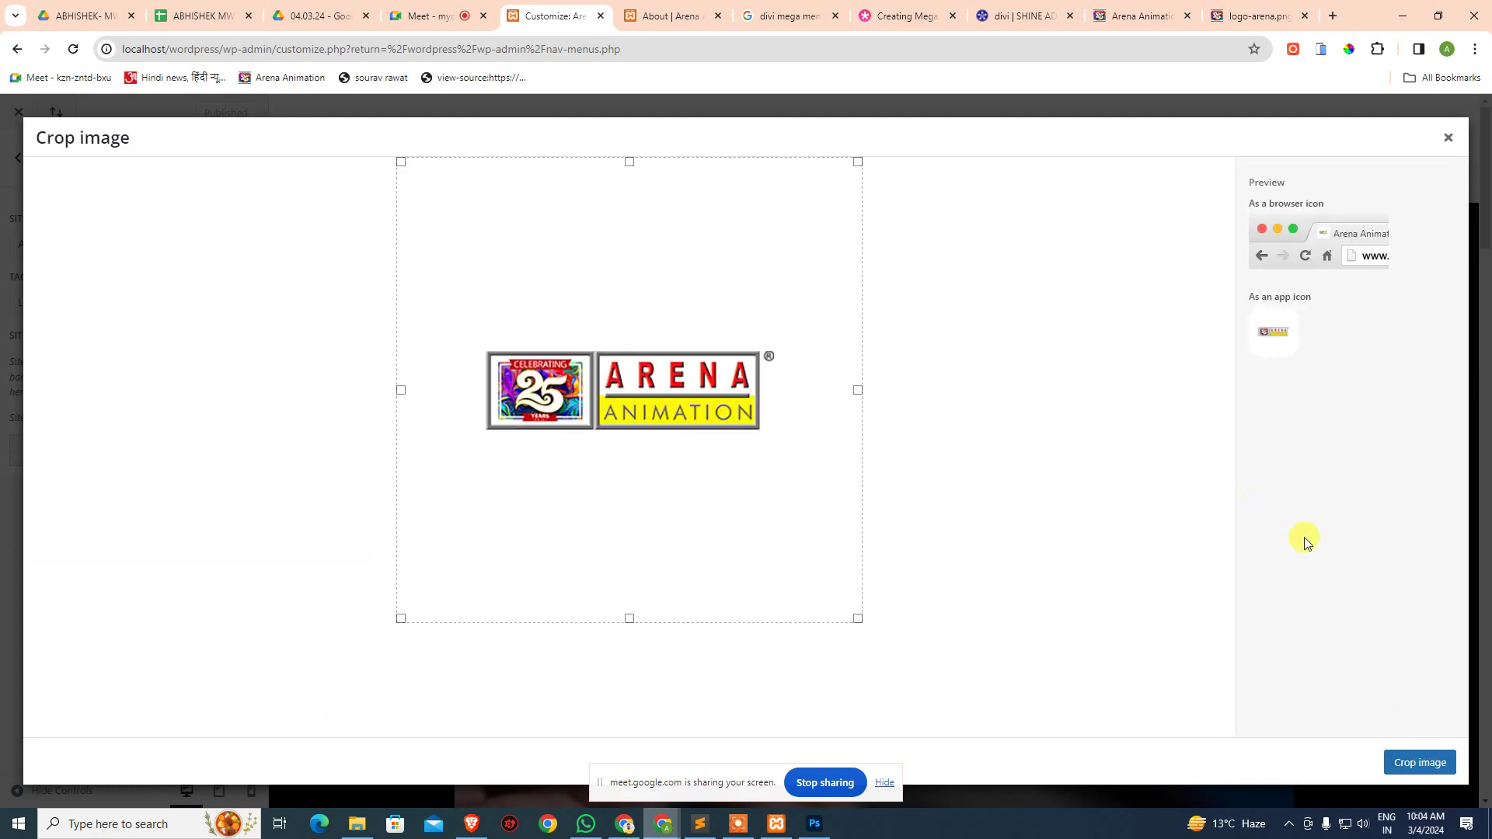
left_click(1444, 146)
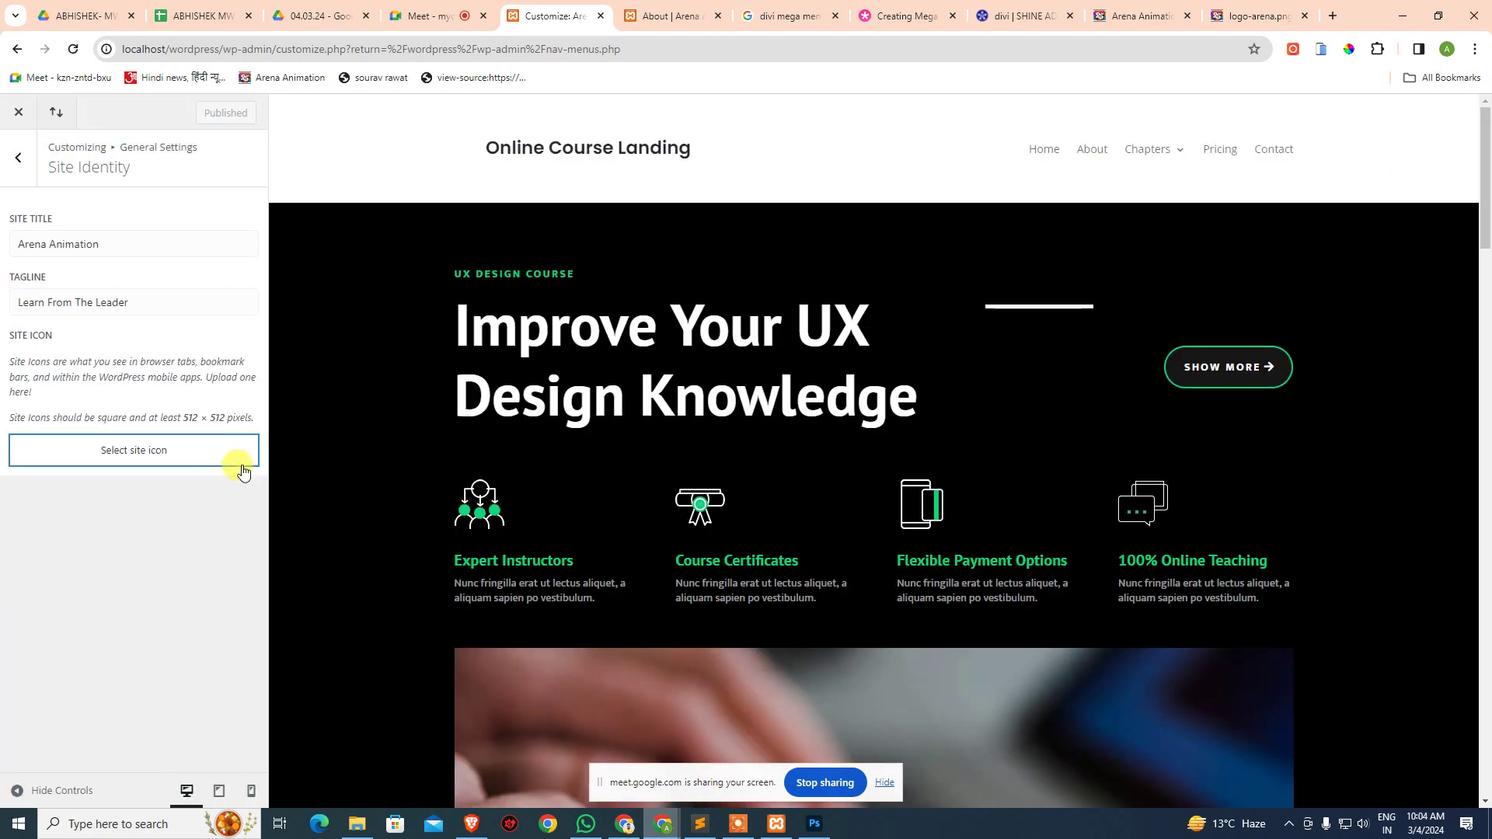
- Set the alt text and title of Site-Identity.jpg to Arena Animation and choose it as the site icon, up to cropping
left_click(219, 452)
left_click(125, 314)
left_click(1404, 355)
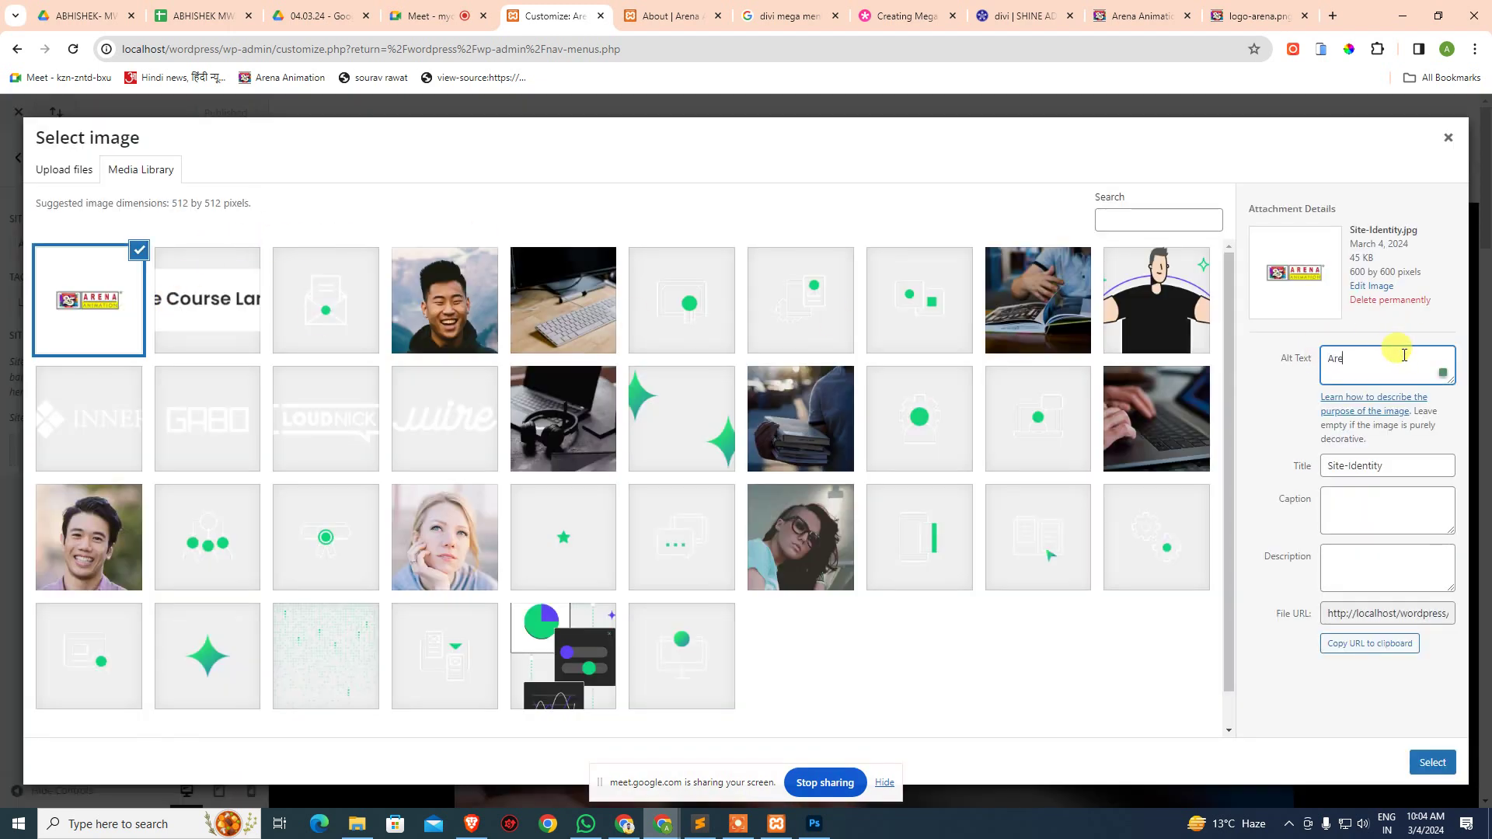
type("Arena Animation")
key("Tab")
key("Tab")
key("shift+Tab")
type("Area")
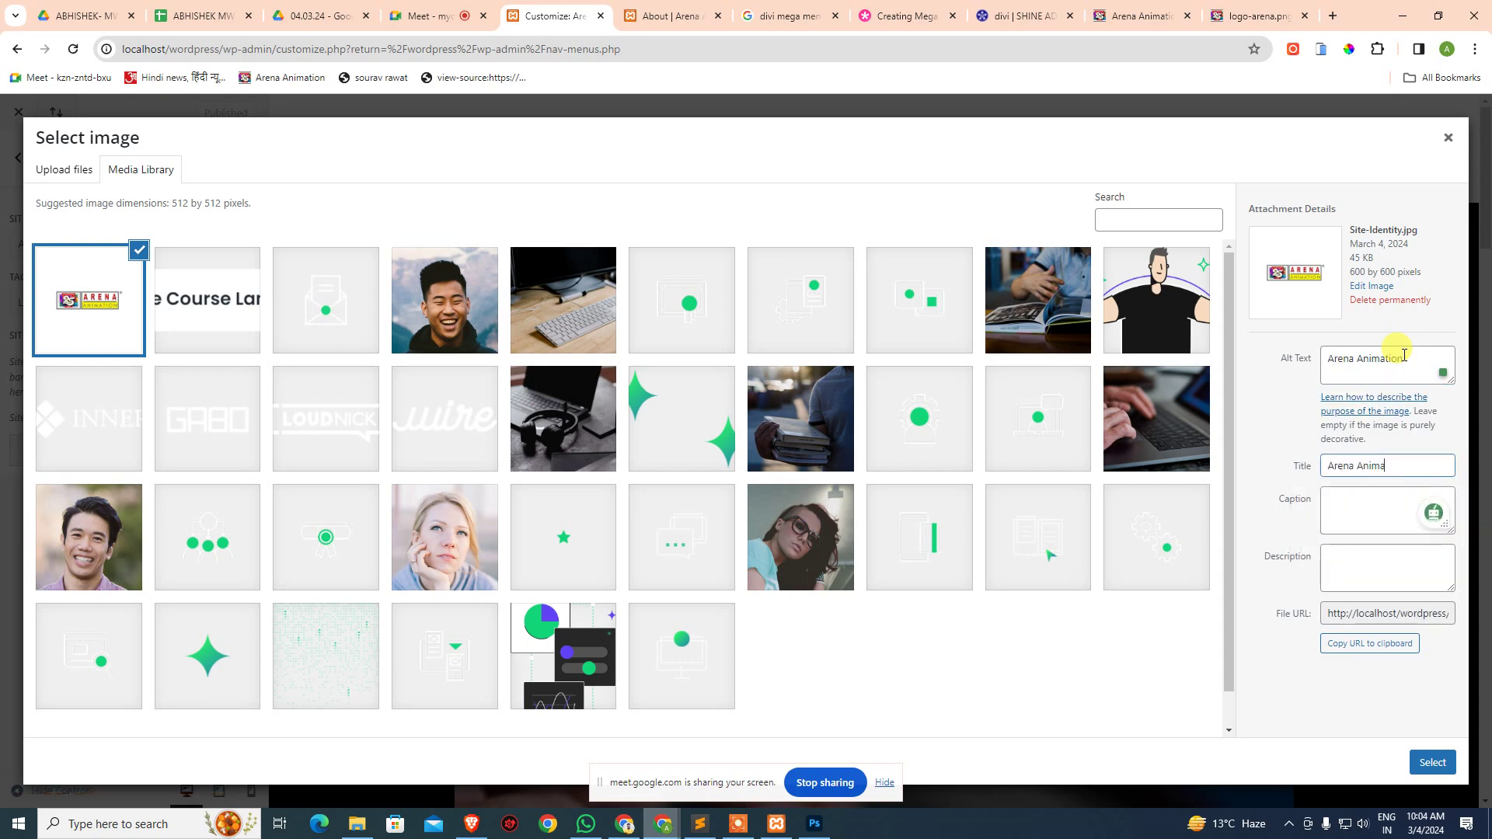
left_click(1432, 762)
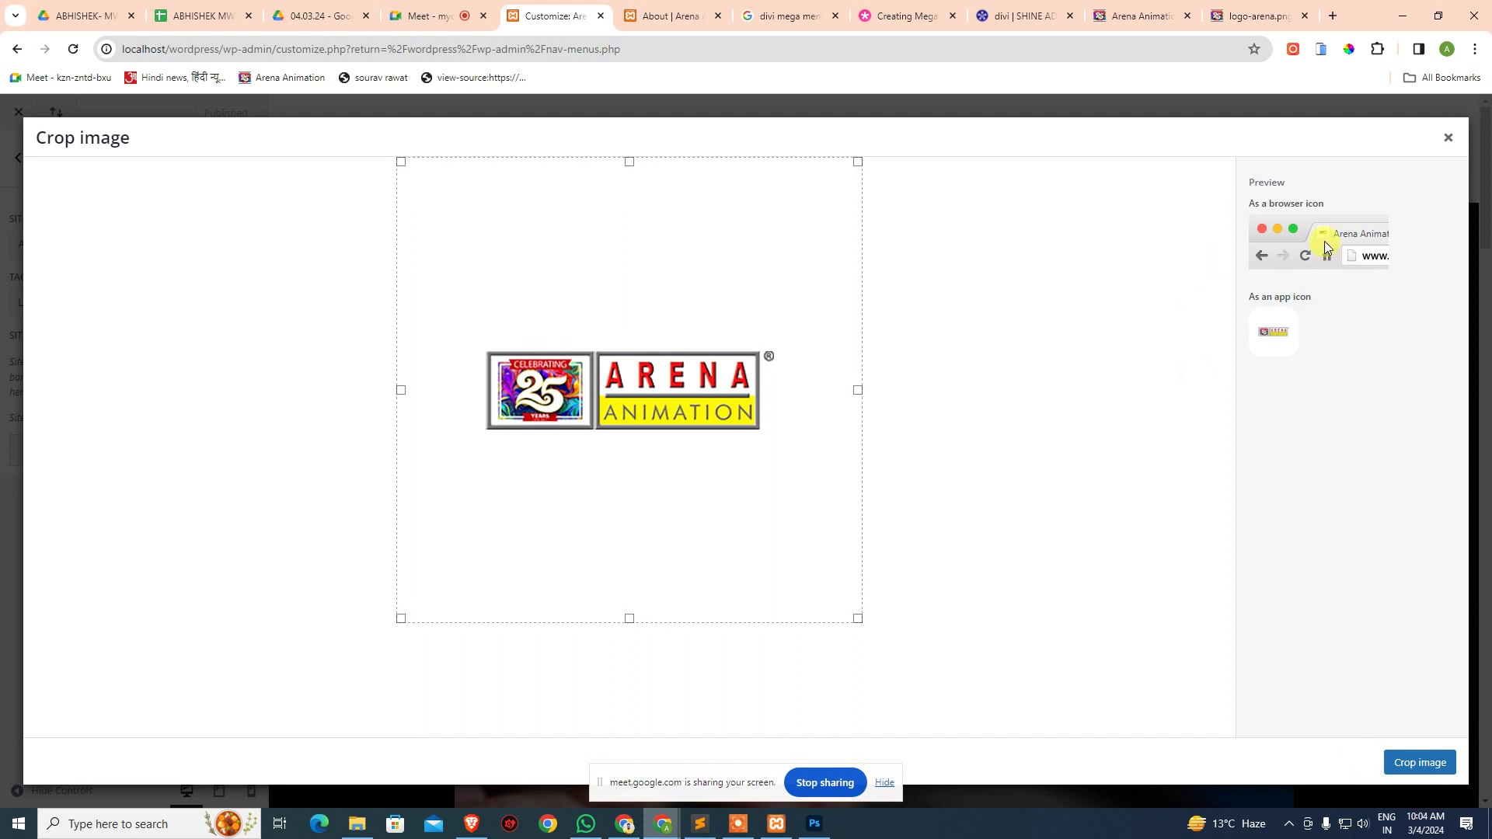
- Try to crop Site-Identity.jpg for the site icon, shrinking the crop area slightly from its corner
left_click(1405, 763)
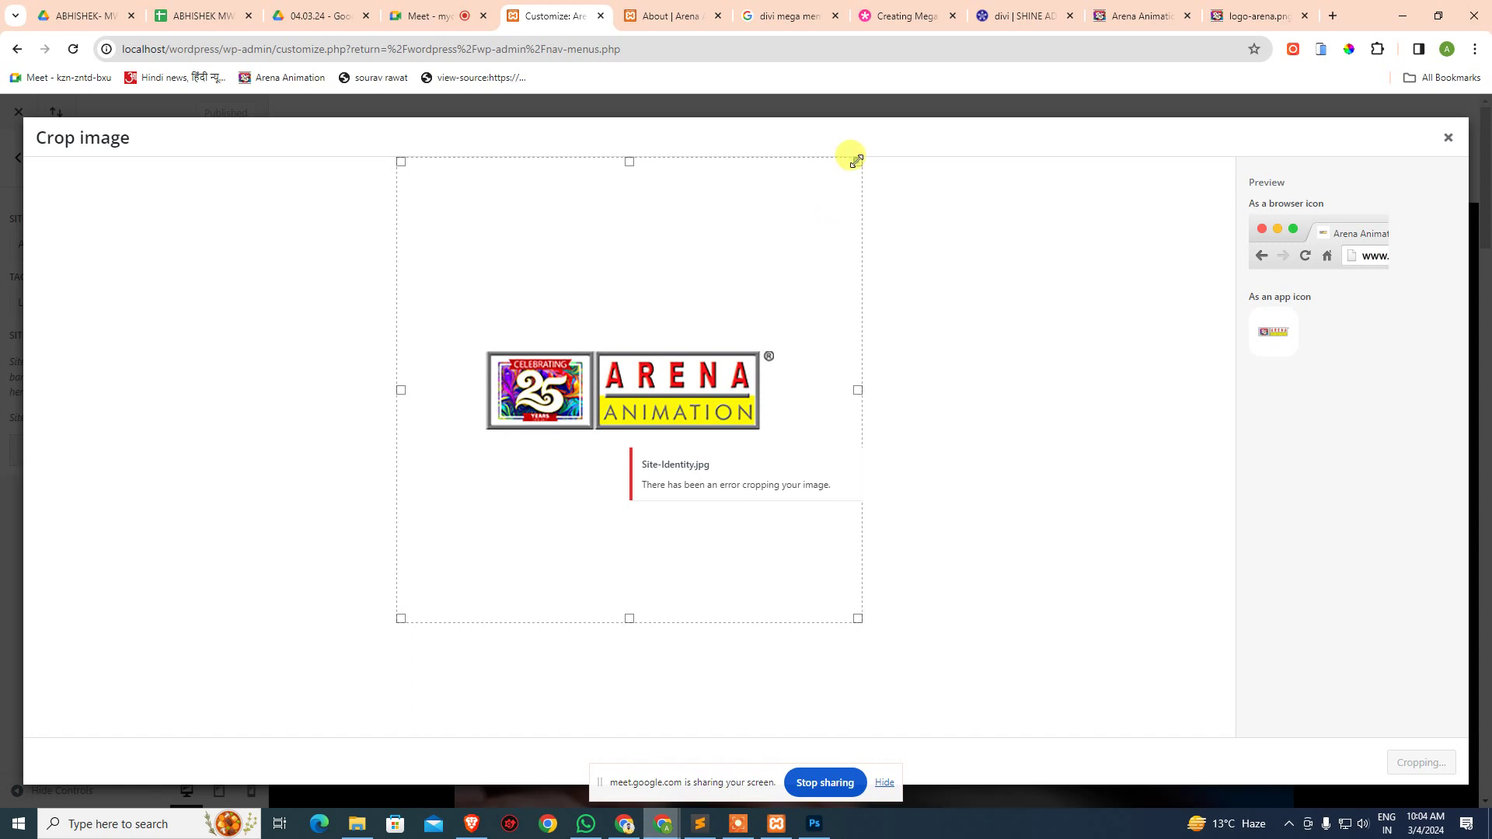
left_click_drag(856, 161, 846, 174)
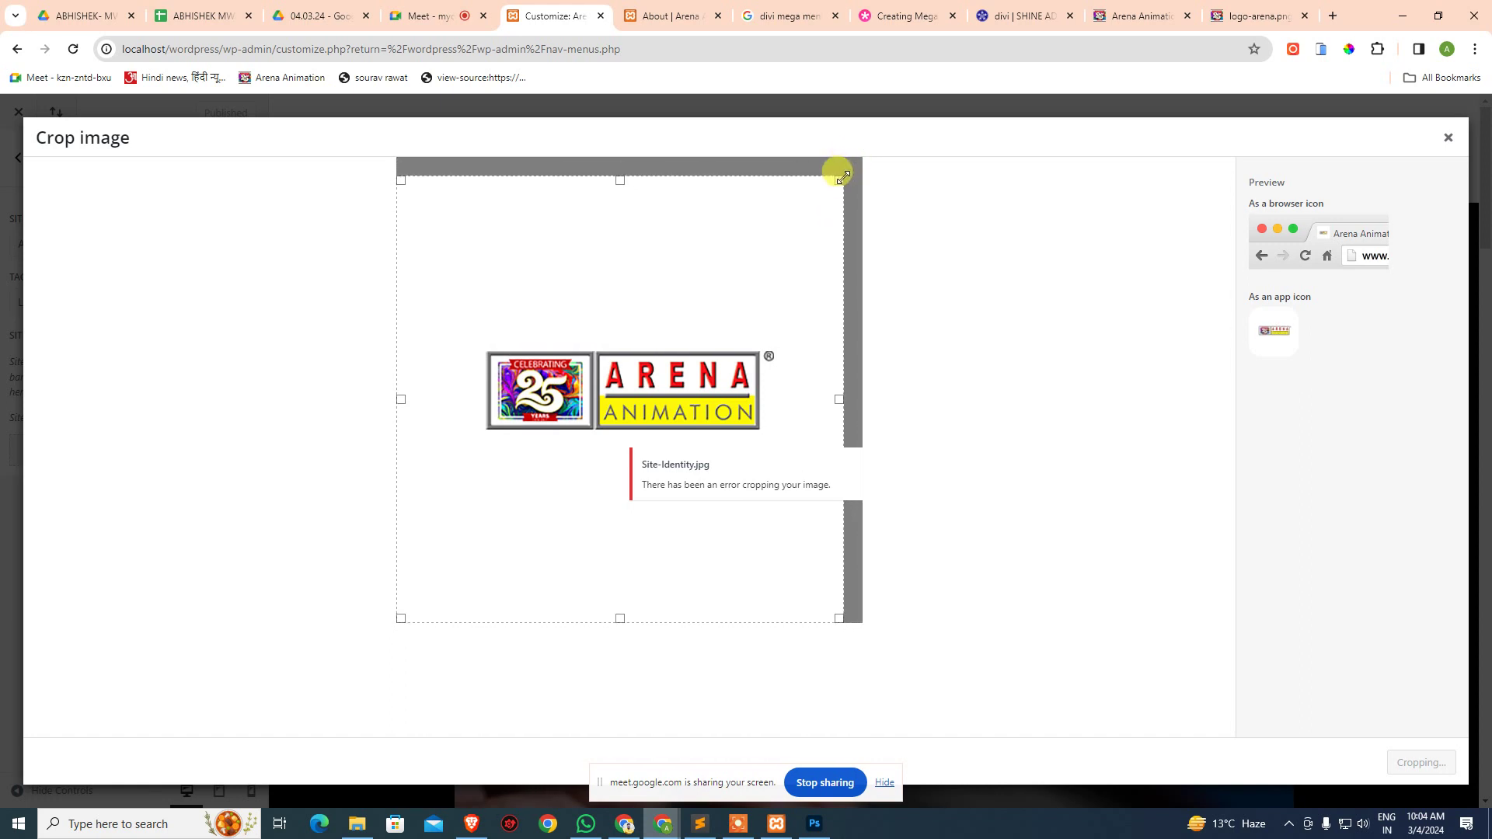
- Check the Google Meet participants and mark the student in row 12 present (P) for March 4 in the 0900-1030 WORDPRESS attendance sheet
left_click(426, 13)
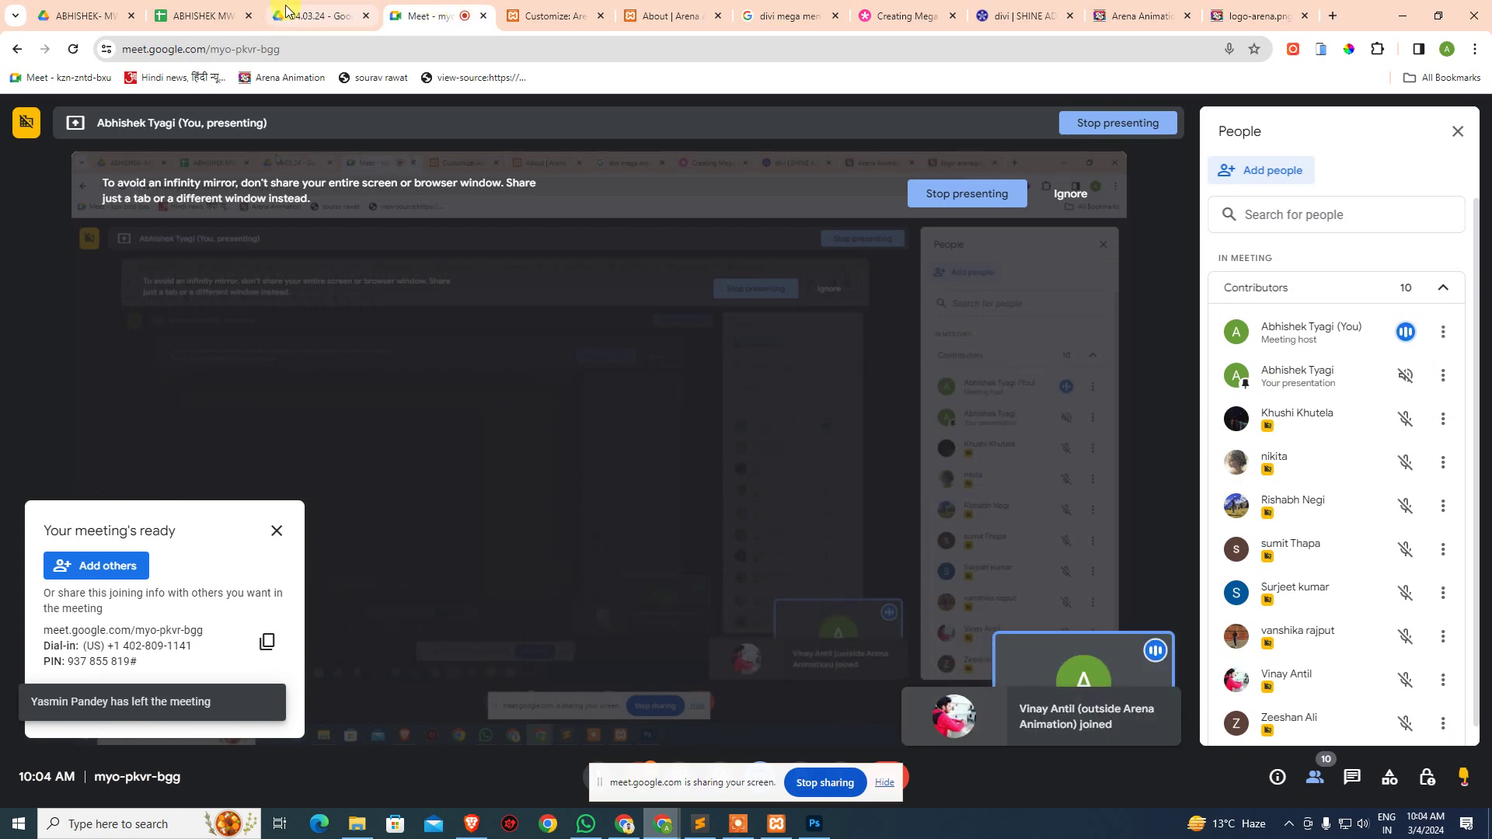
left_click(202, 17)
left_click(85, 575)
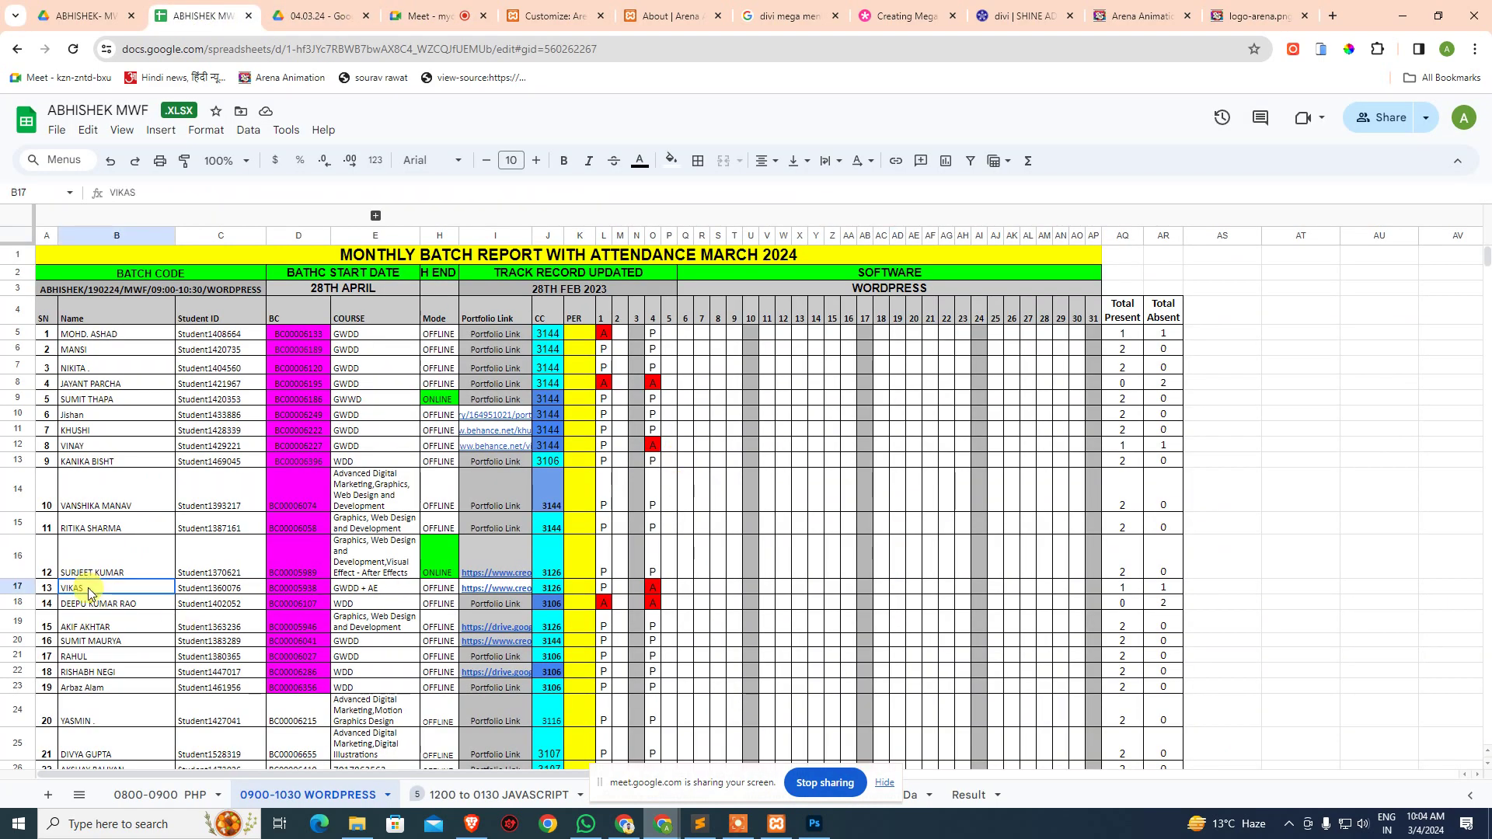
scroll(92, 594, "down", 1)
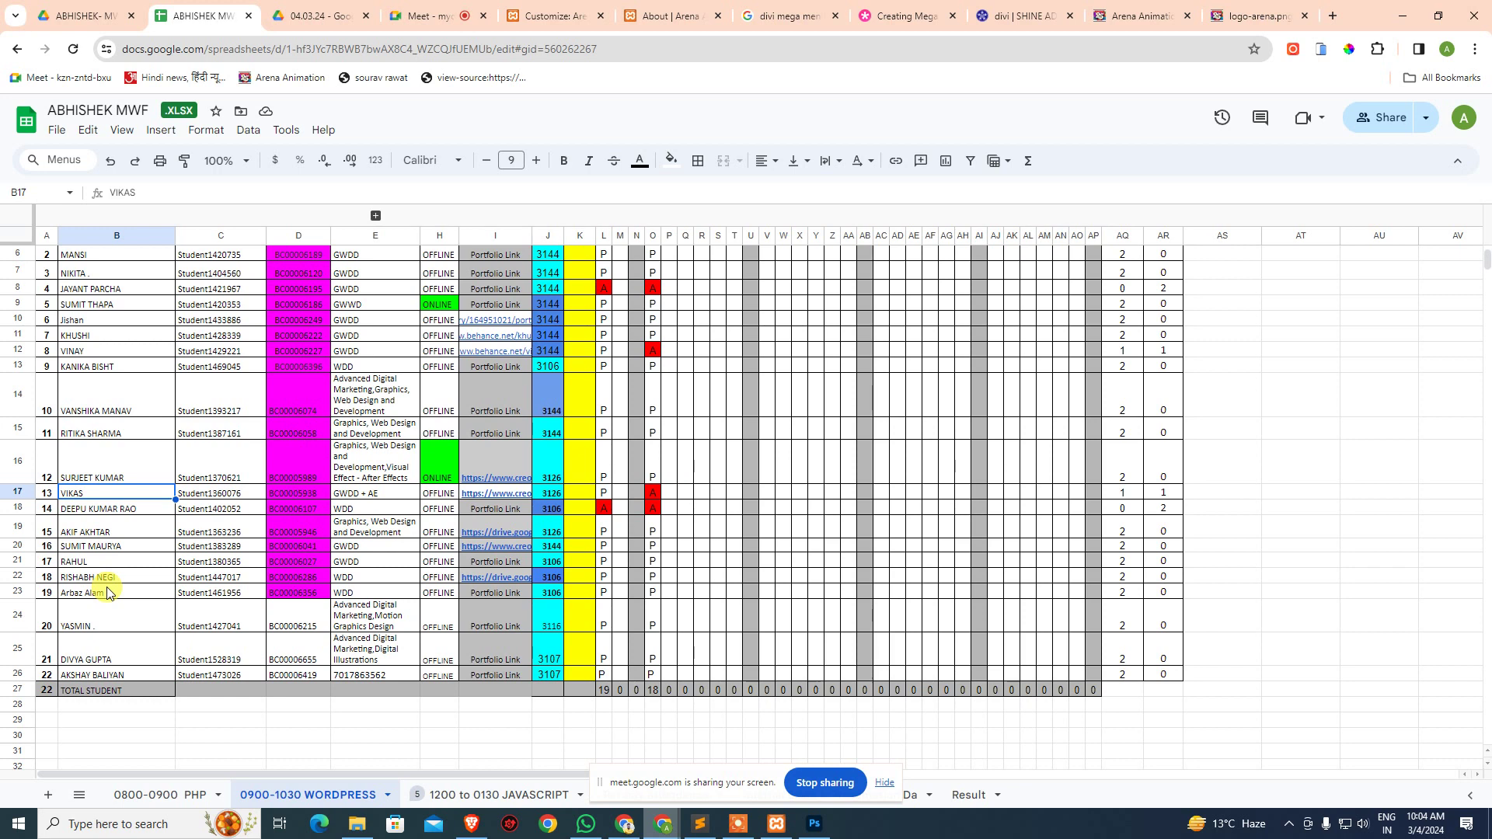
scroll(106, 592, "up", 1)
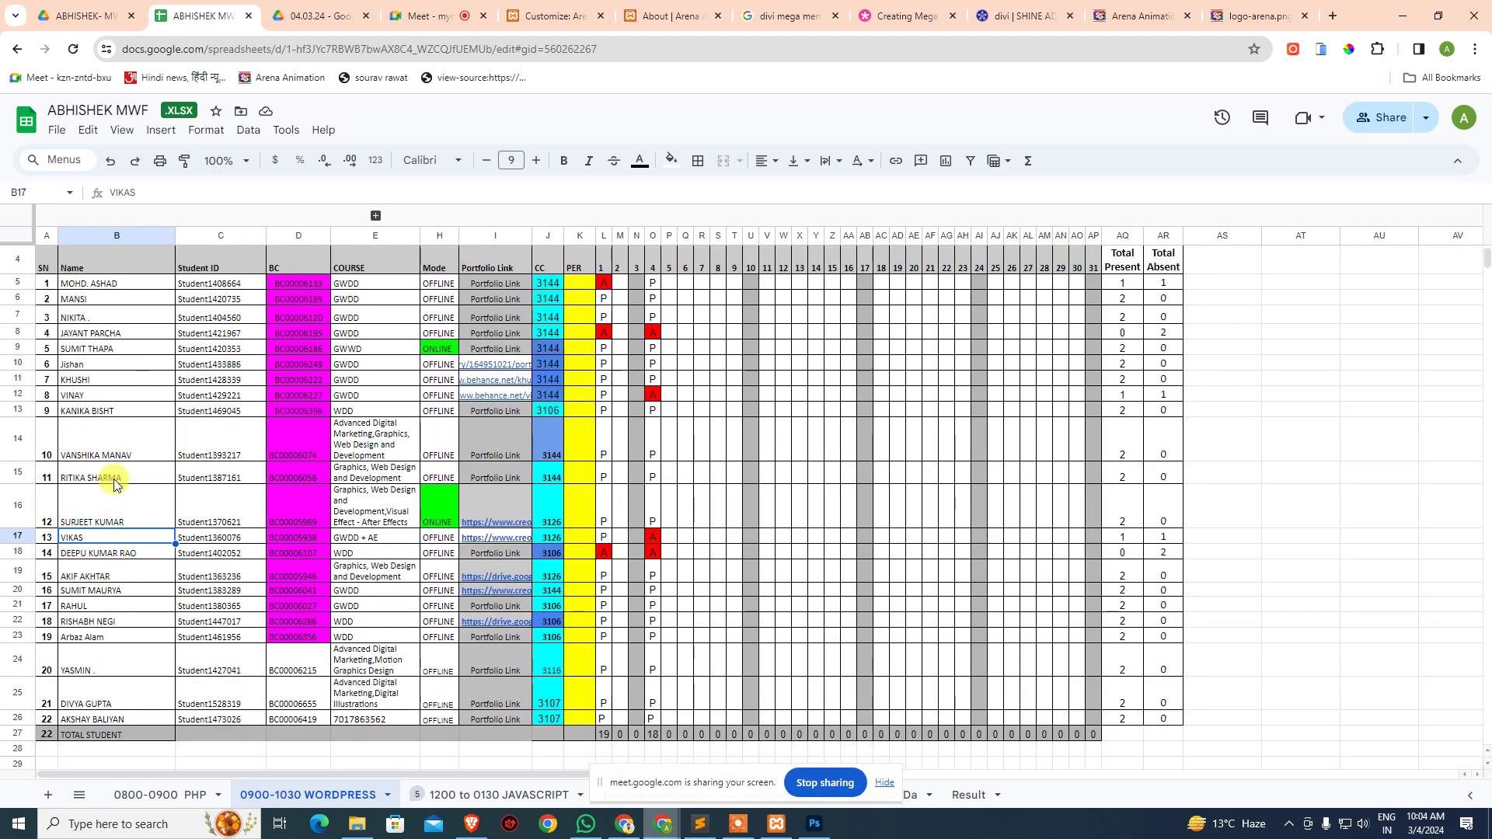
left_click(87, 392)
left_click(653, 394)
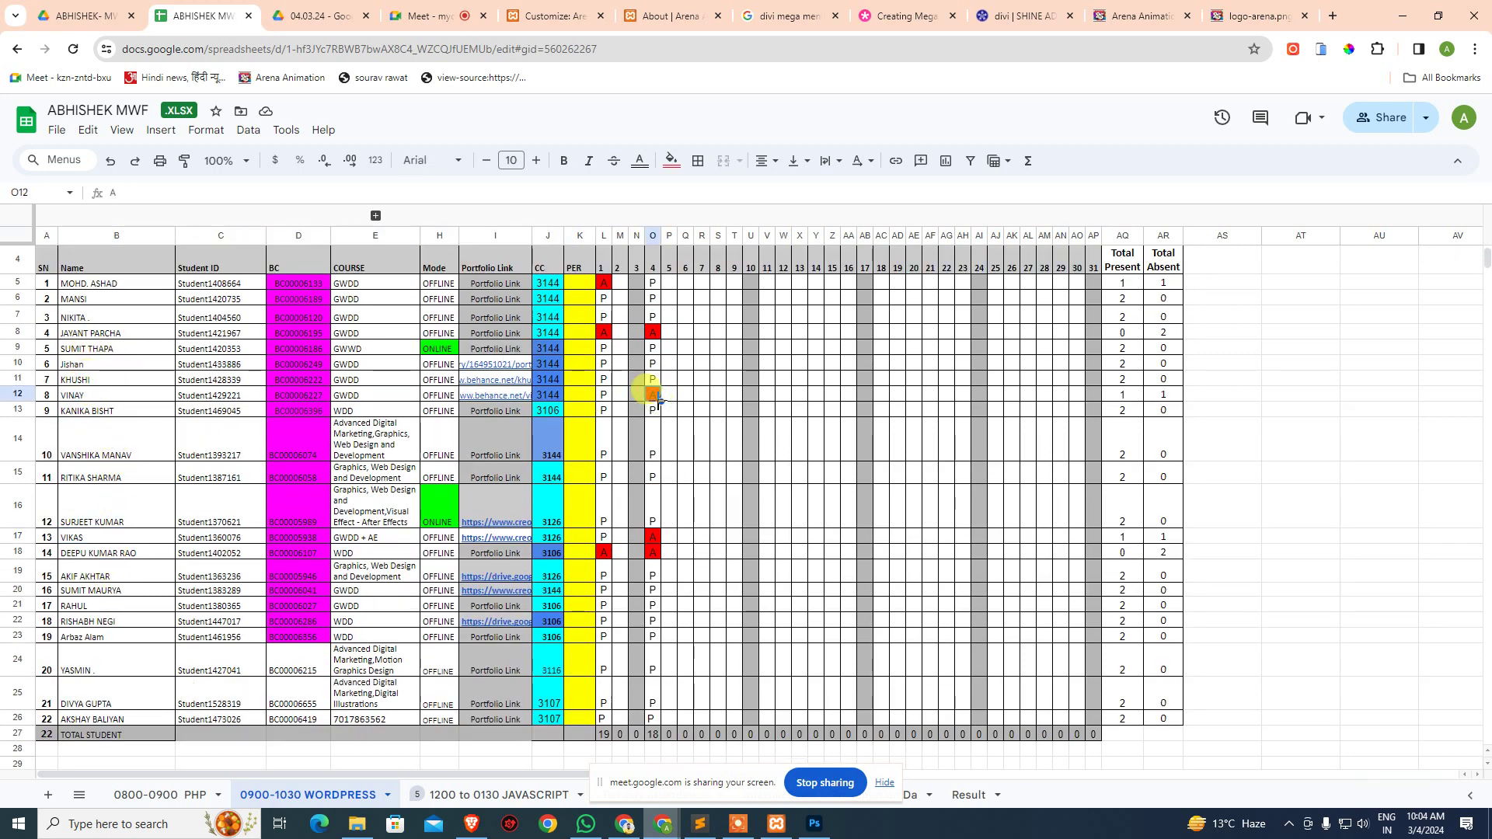
type("P")
key("Return")
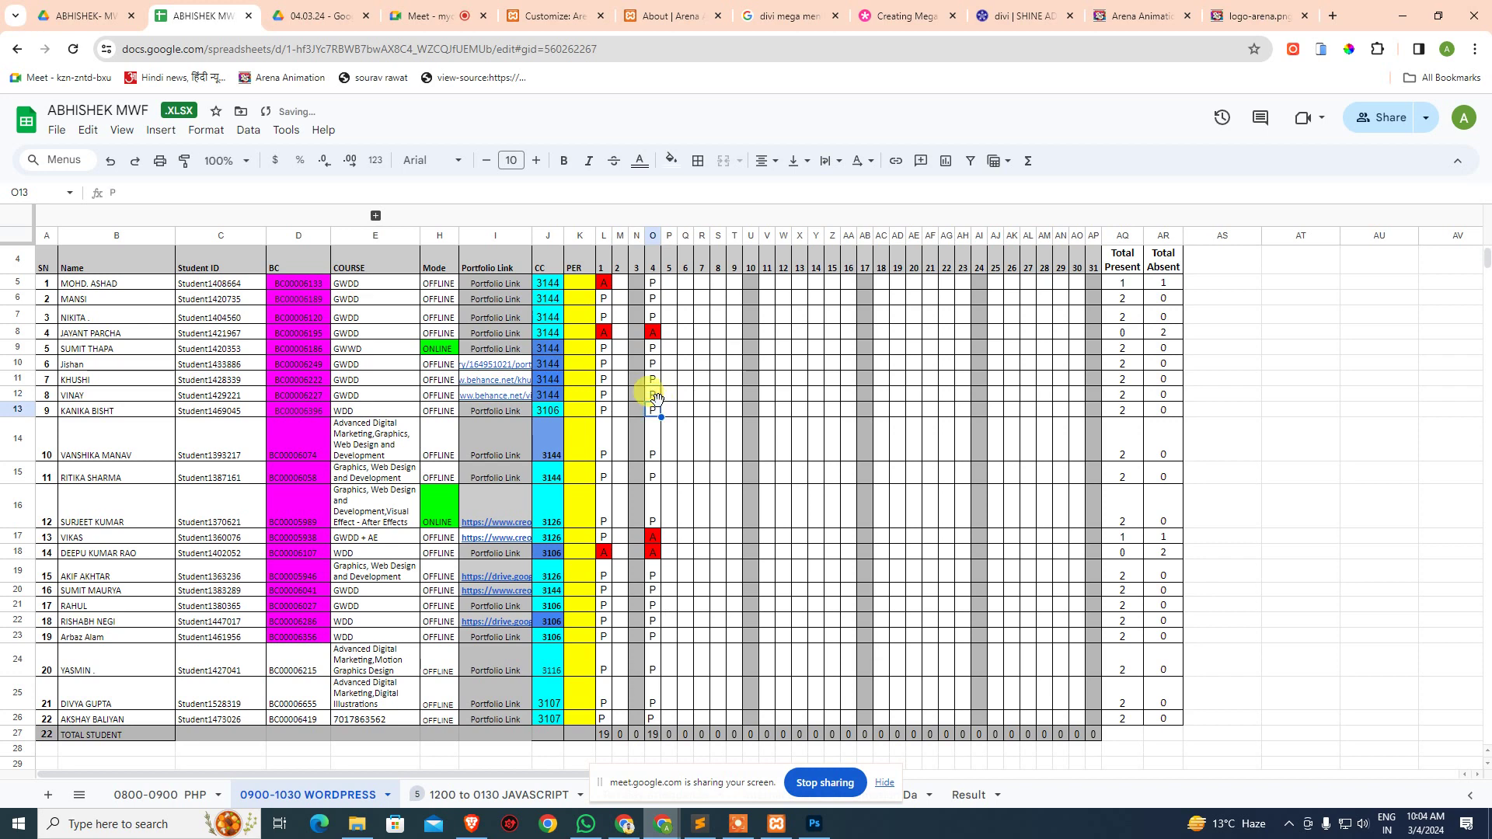
- Close the logo-arena.png page and return to the WordPress customizer
left_click(1273, 6)
key("ctrl+w")
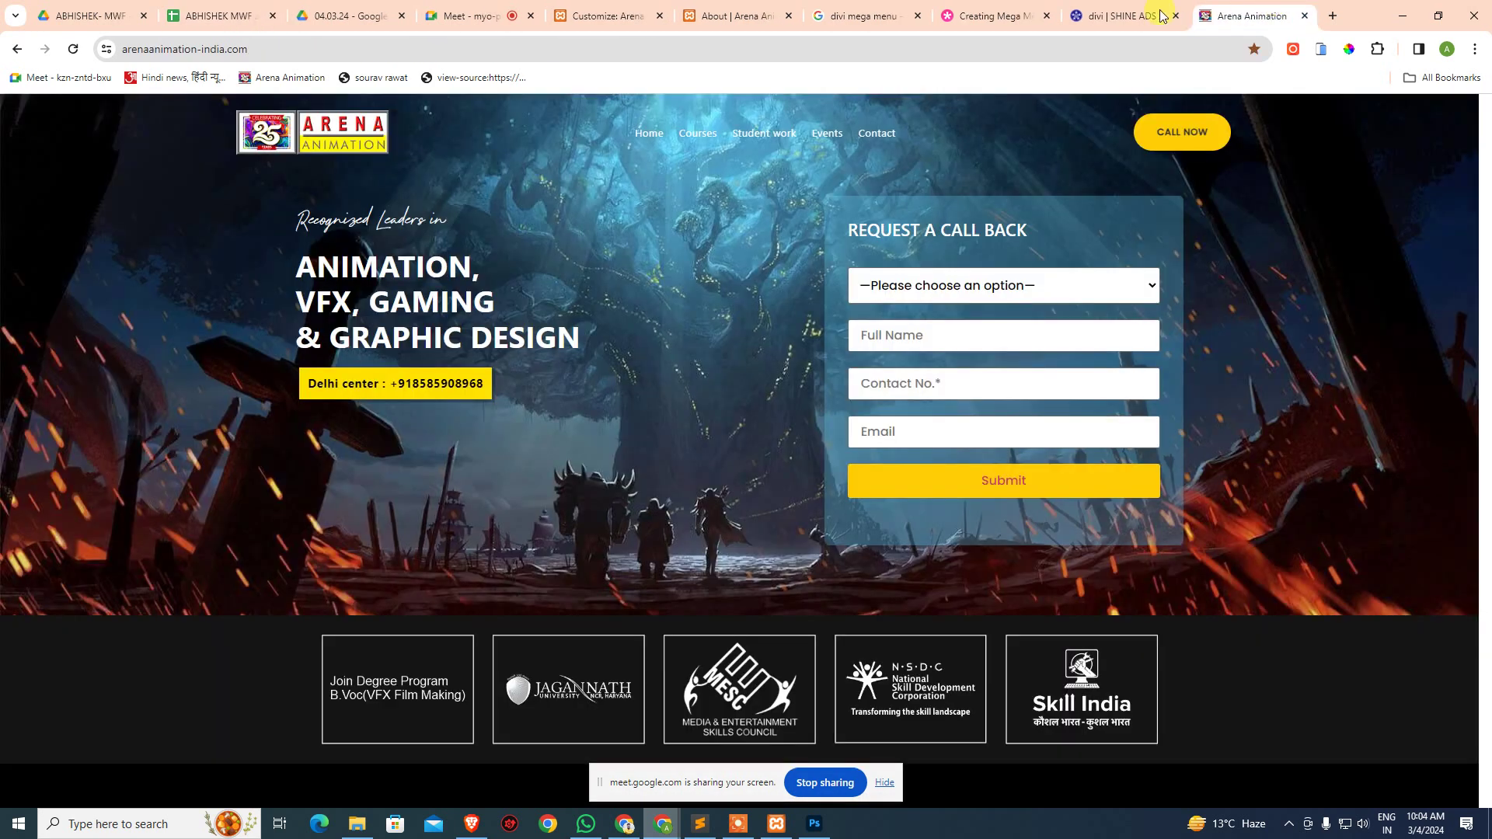
left_click(655, 15)
left_click(716, 15)
left_click(631, 6)
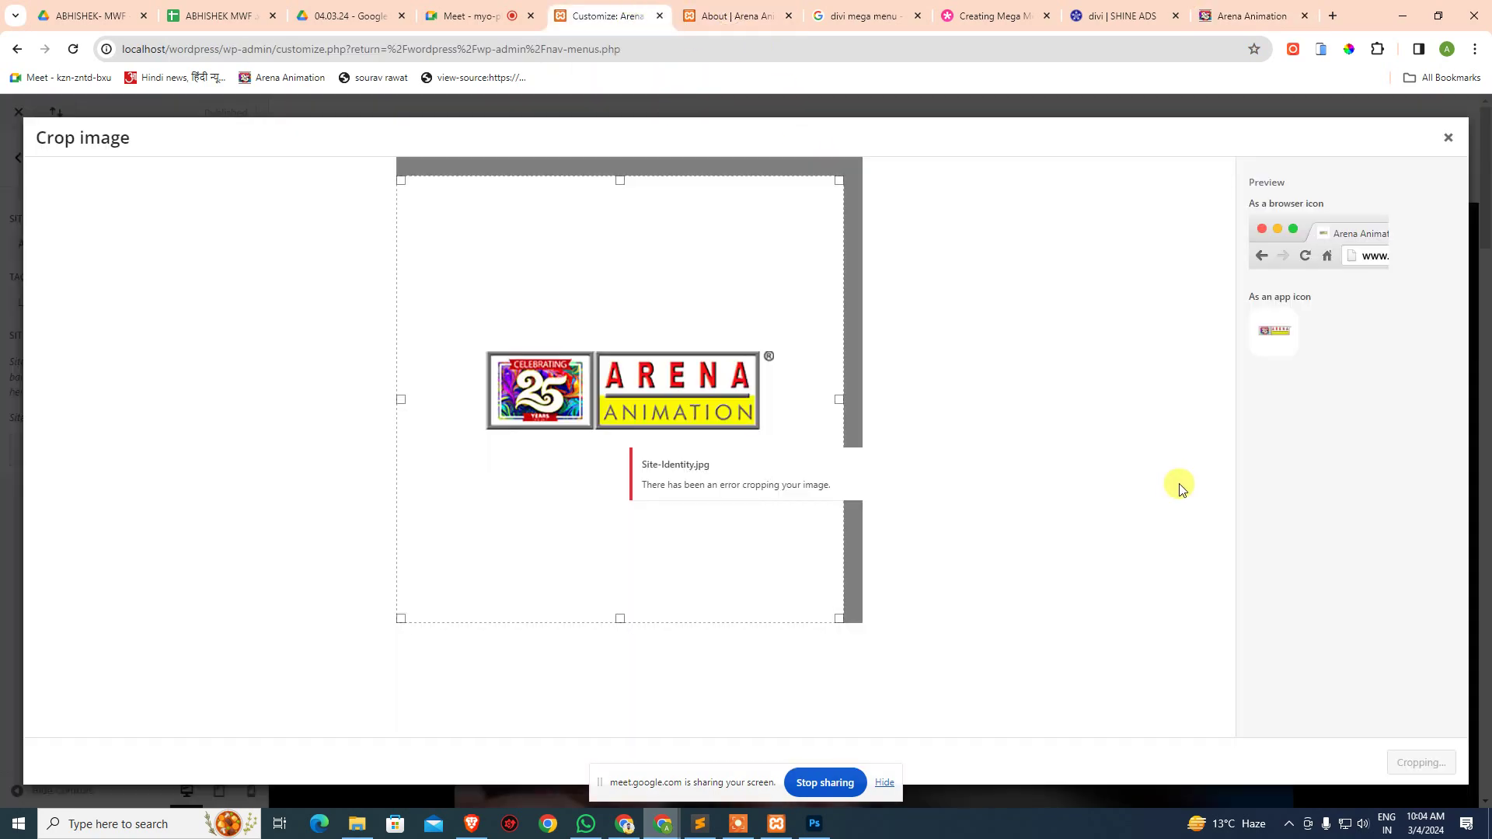
- Reload the customizer and try again to crop Site-Identity.jpg from the media library as the site icon under Site Identity
key("F5")
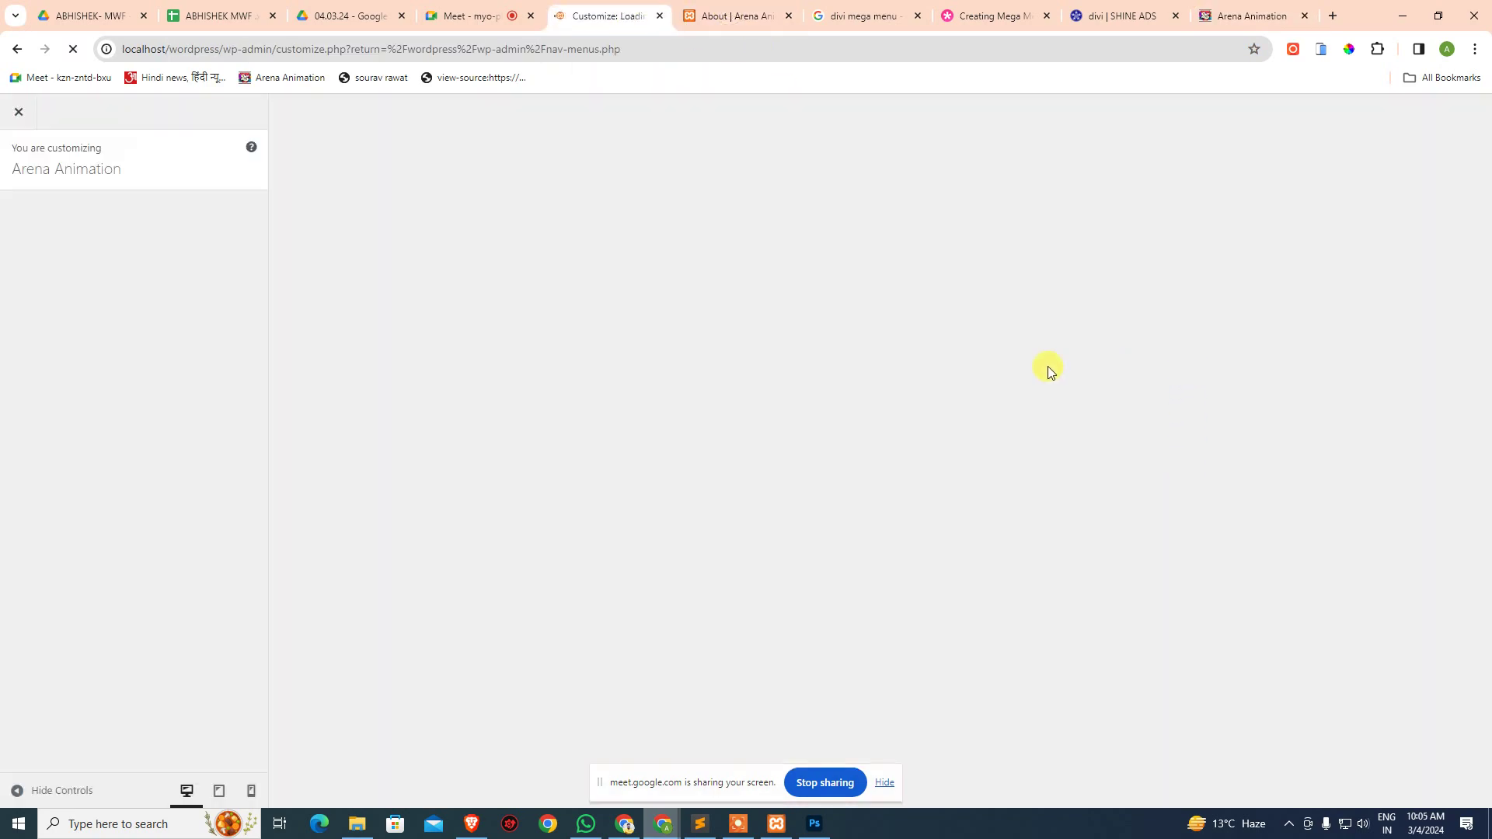
left_click(200, 286)
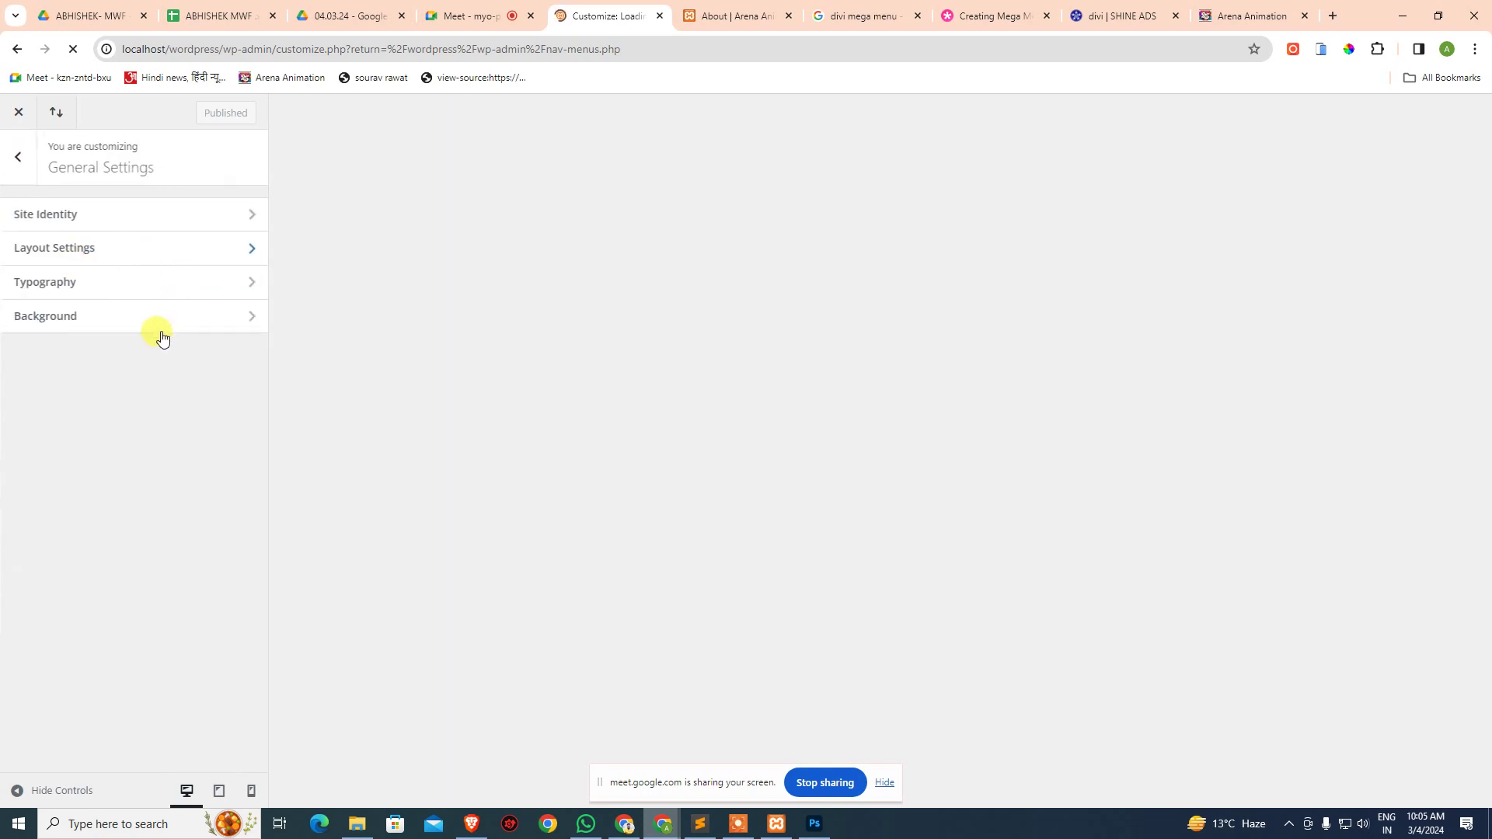
left_click(163, 218)
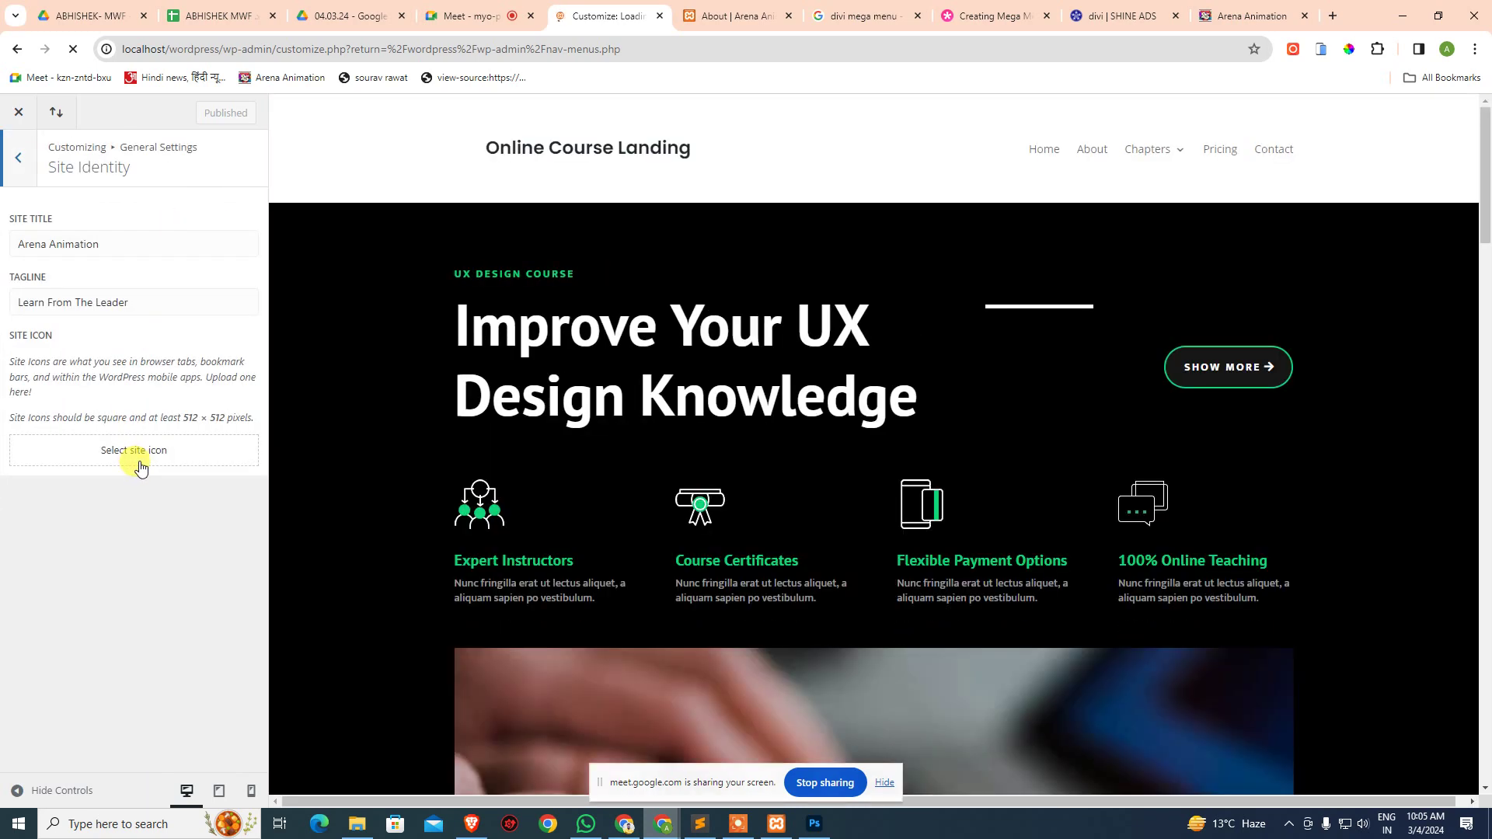
left_click(140, 467)
left_click(109, 318)
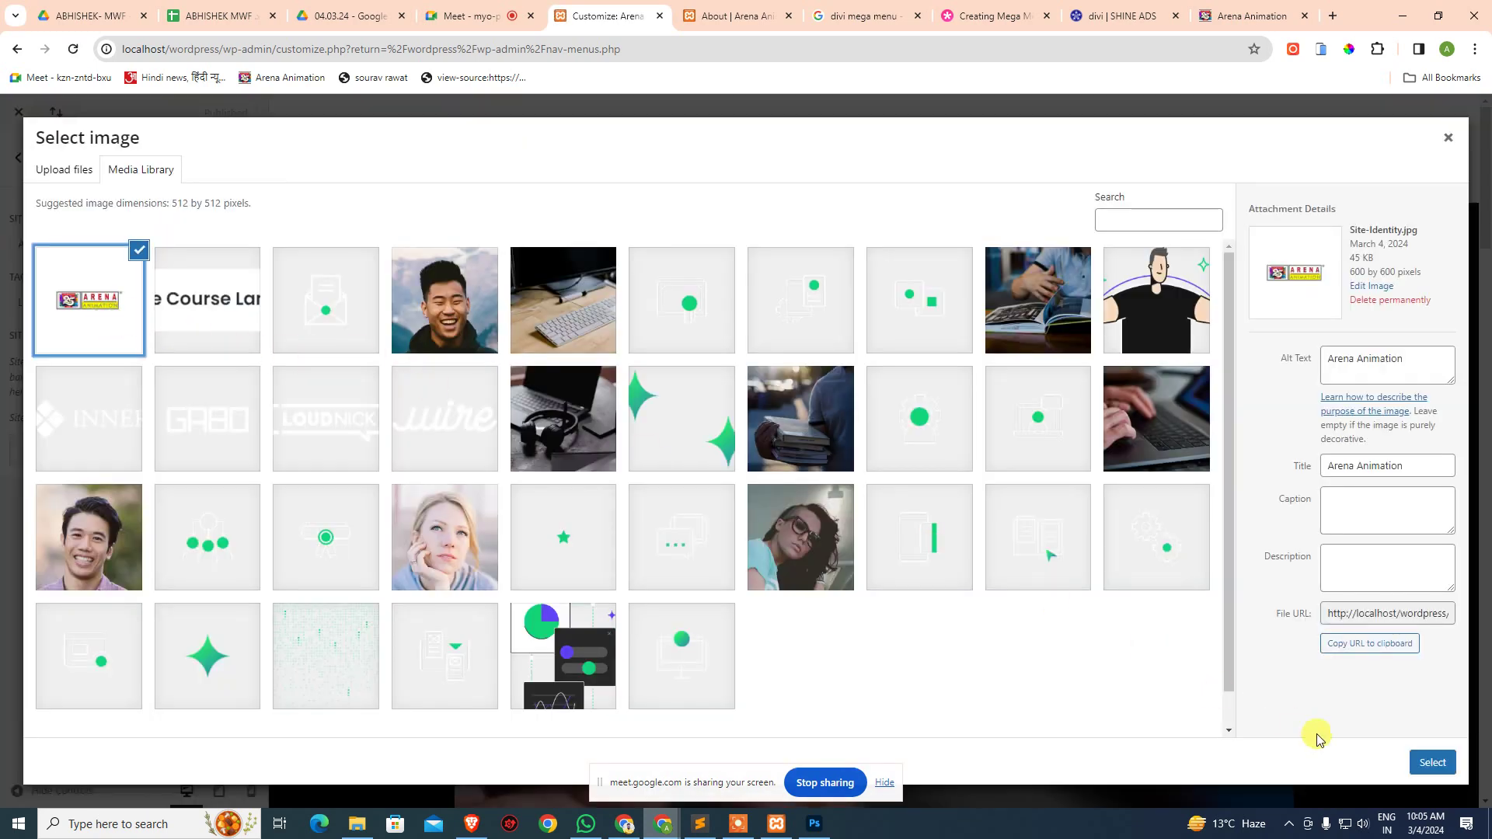
left_click(1422, 764)
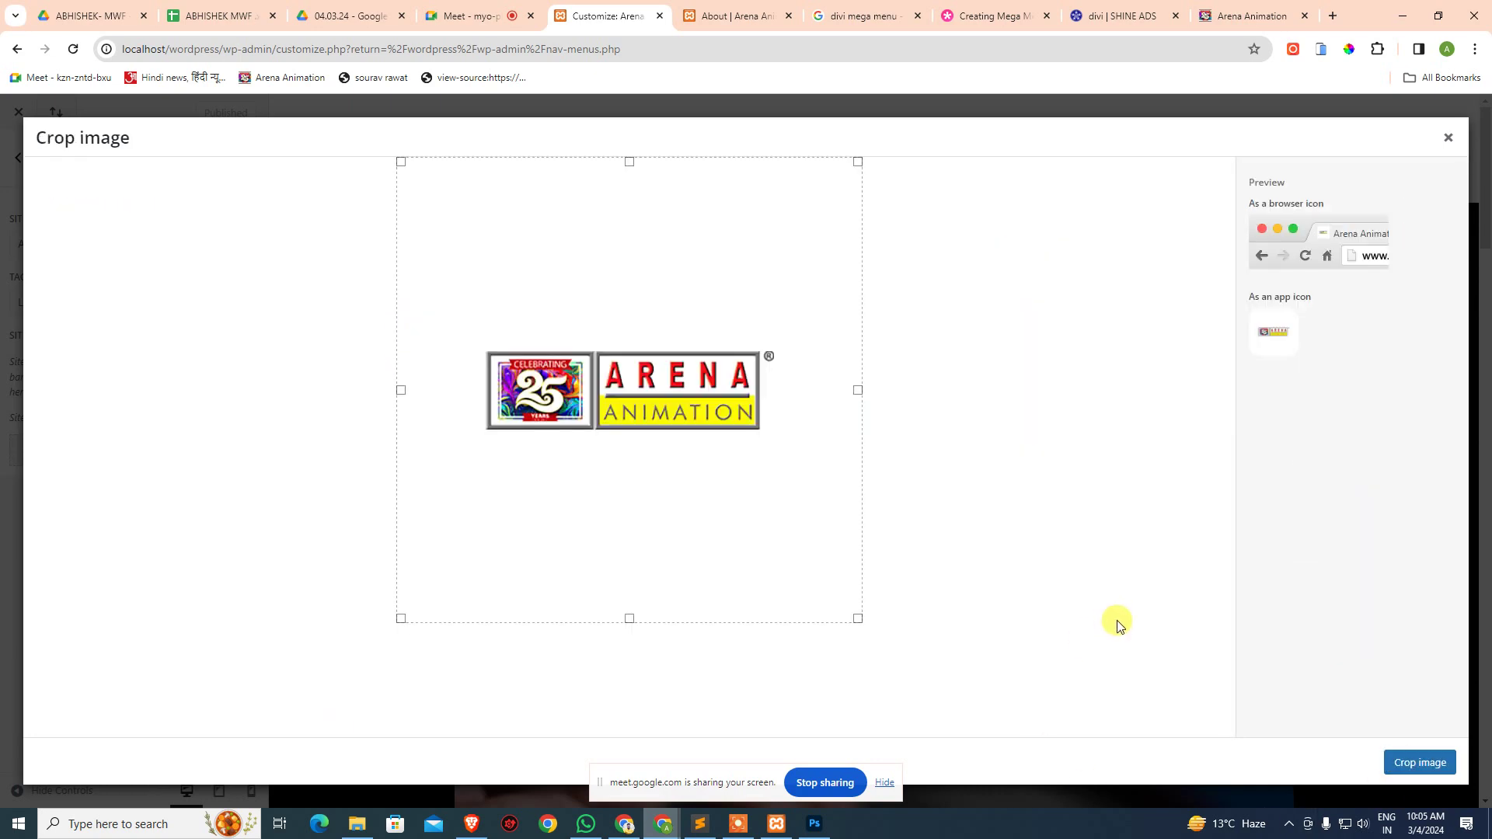
left_click(1415, 763)
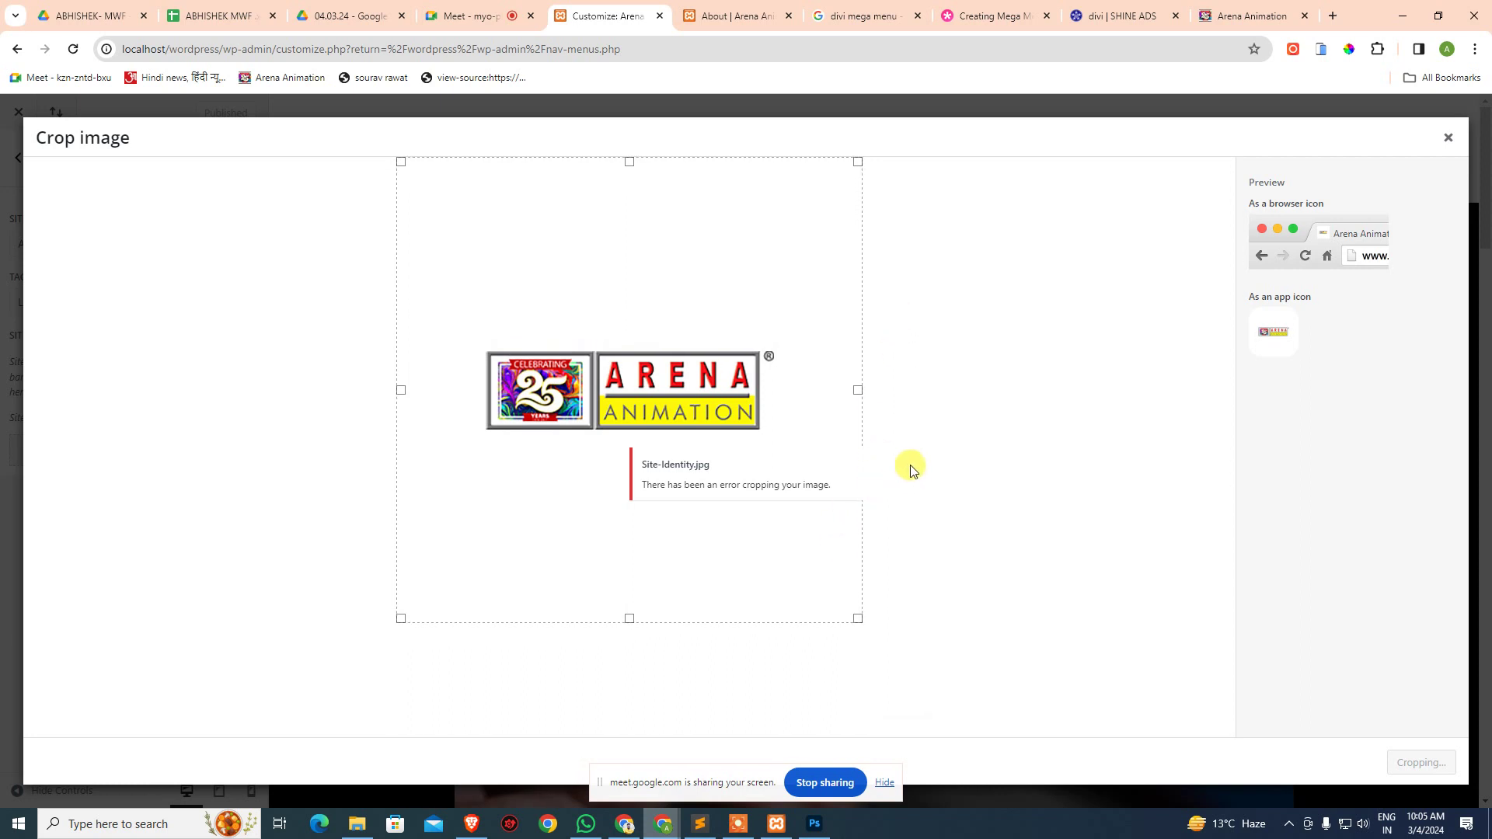
- Shrink the crop area, centre it around the logo, and close the crop dialog
left_click_drag(860, 393, 825, 394)
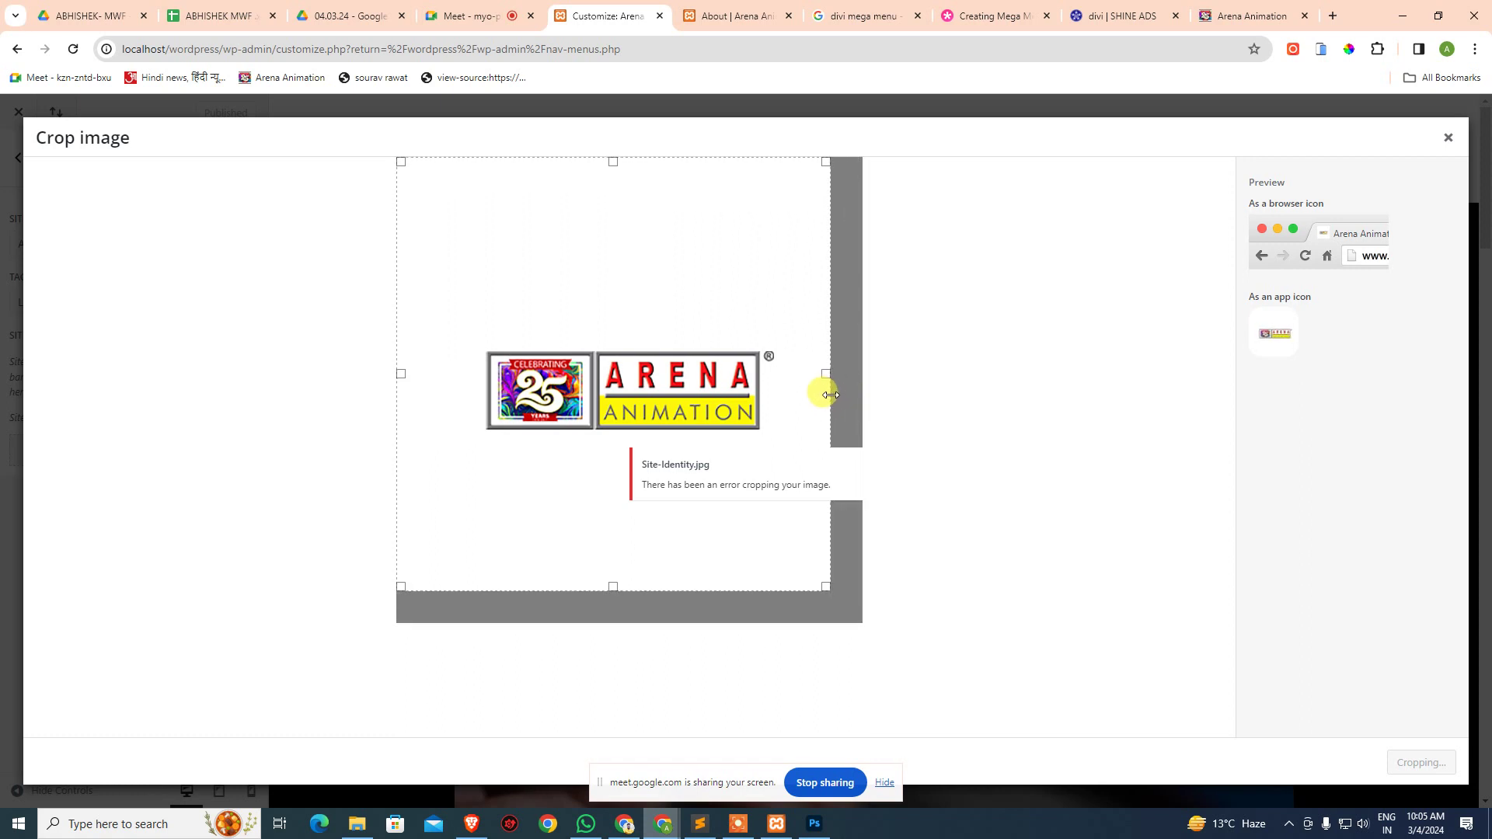
left_click_drag(691, 336, 708, 346)
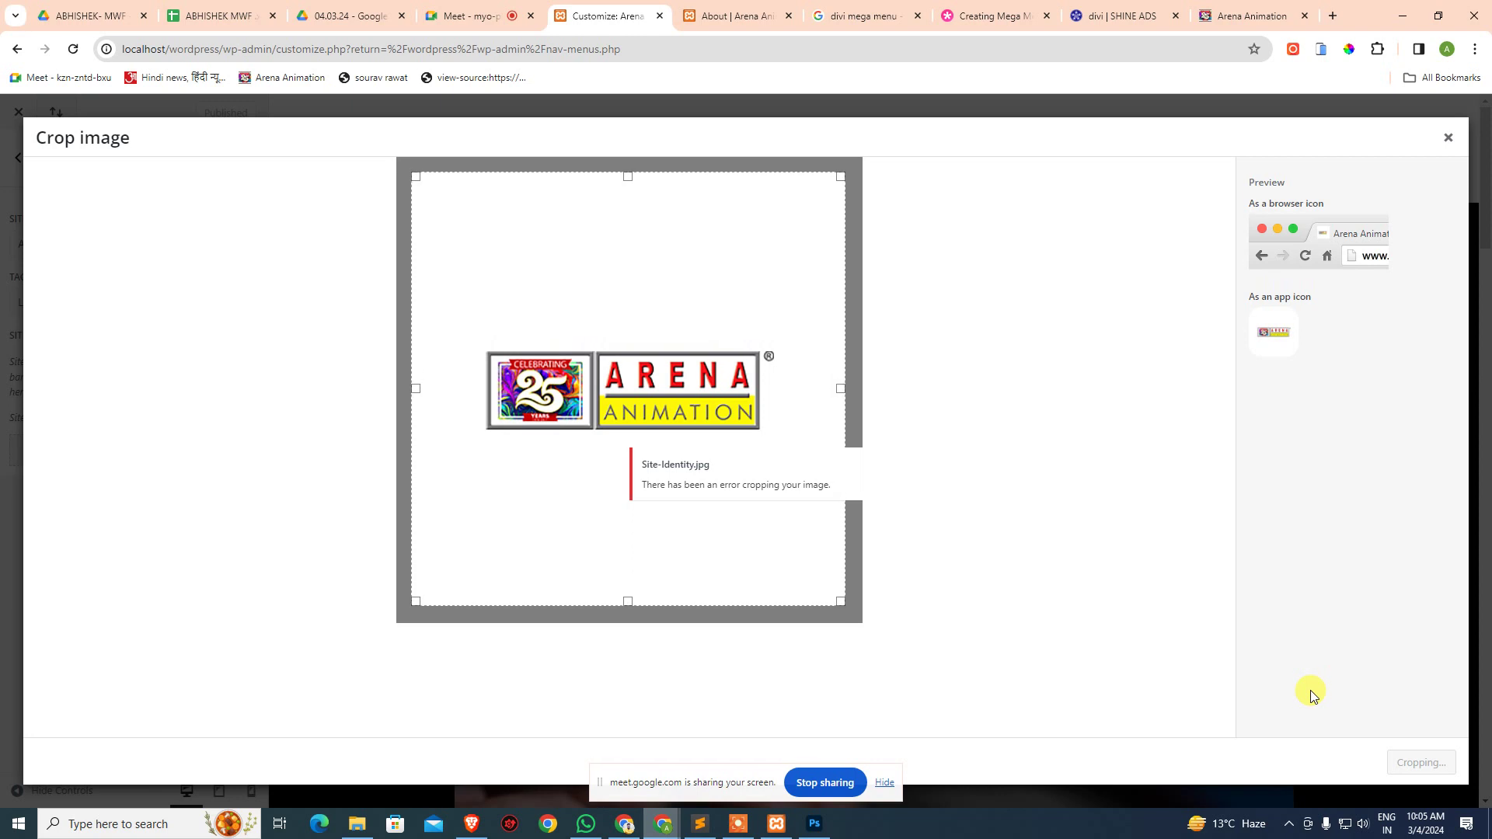
left_click(1447, 137)
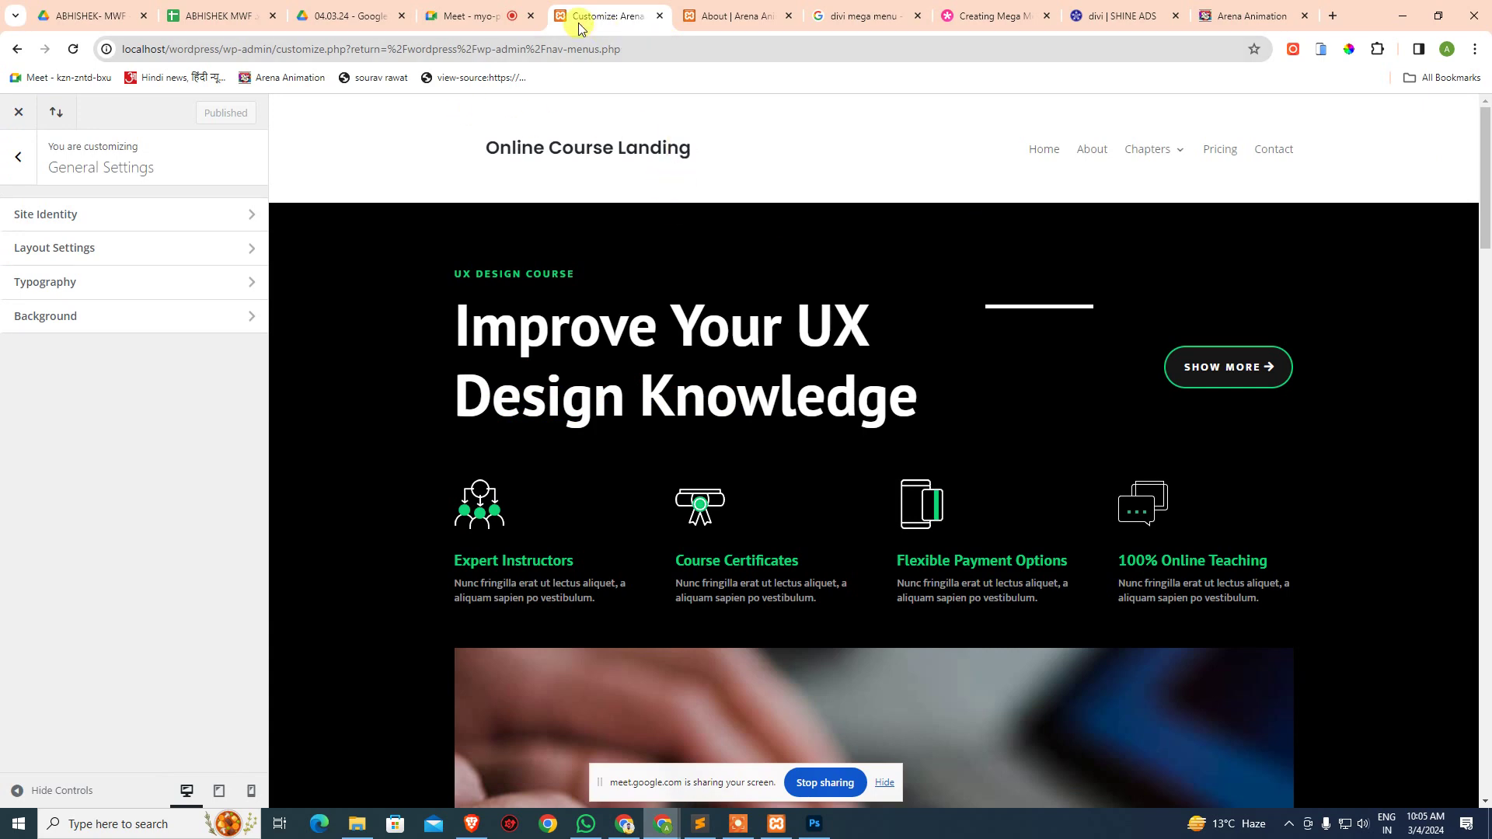
- Check the Google Meet participants again and mark the student in row 17 present (P) for March 4 in the attendance sheet
left_click(458, 9)
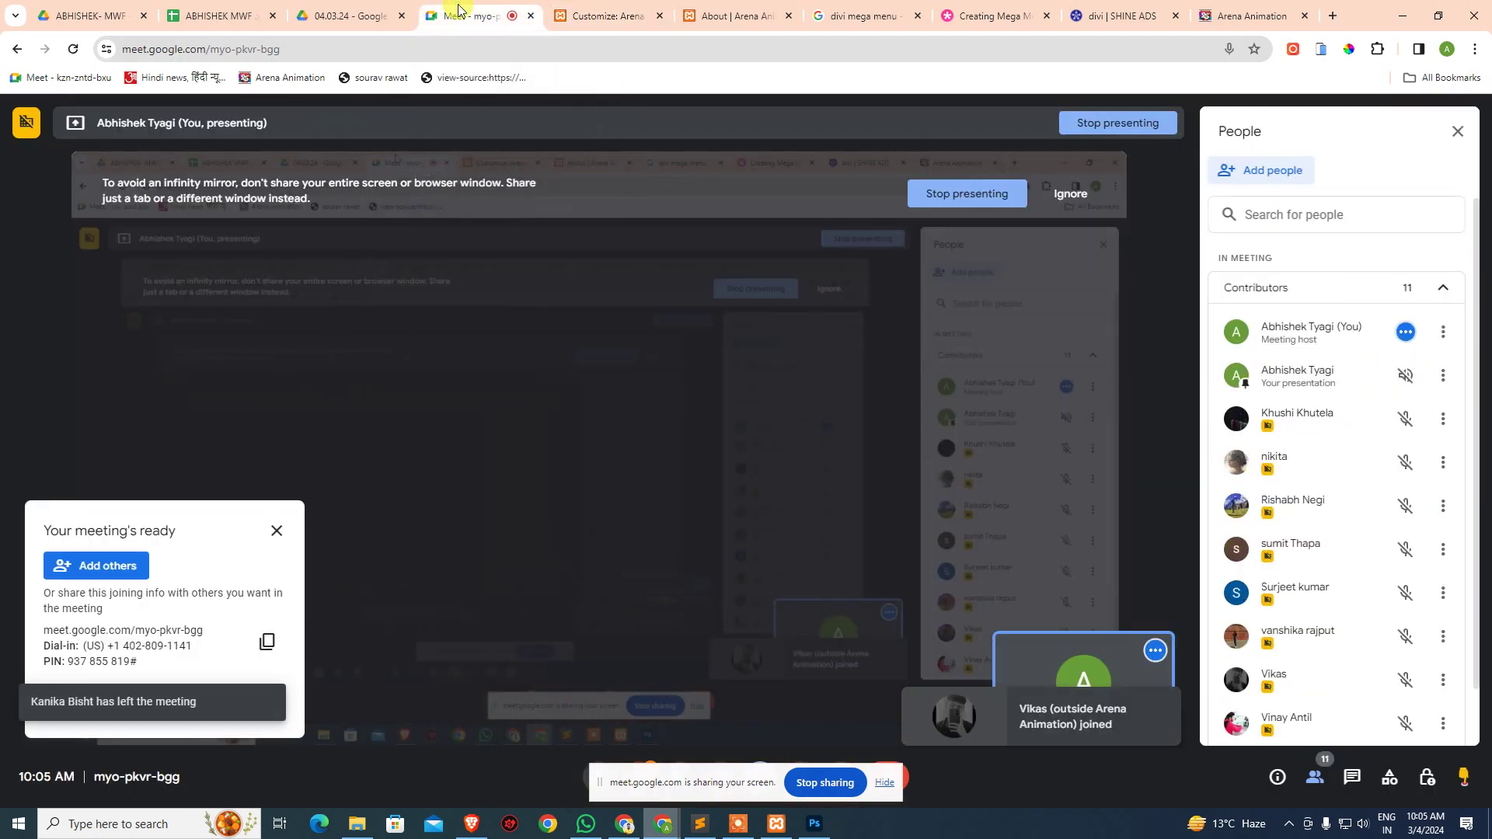
left_click(208, 15)
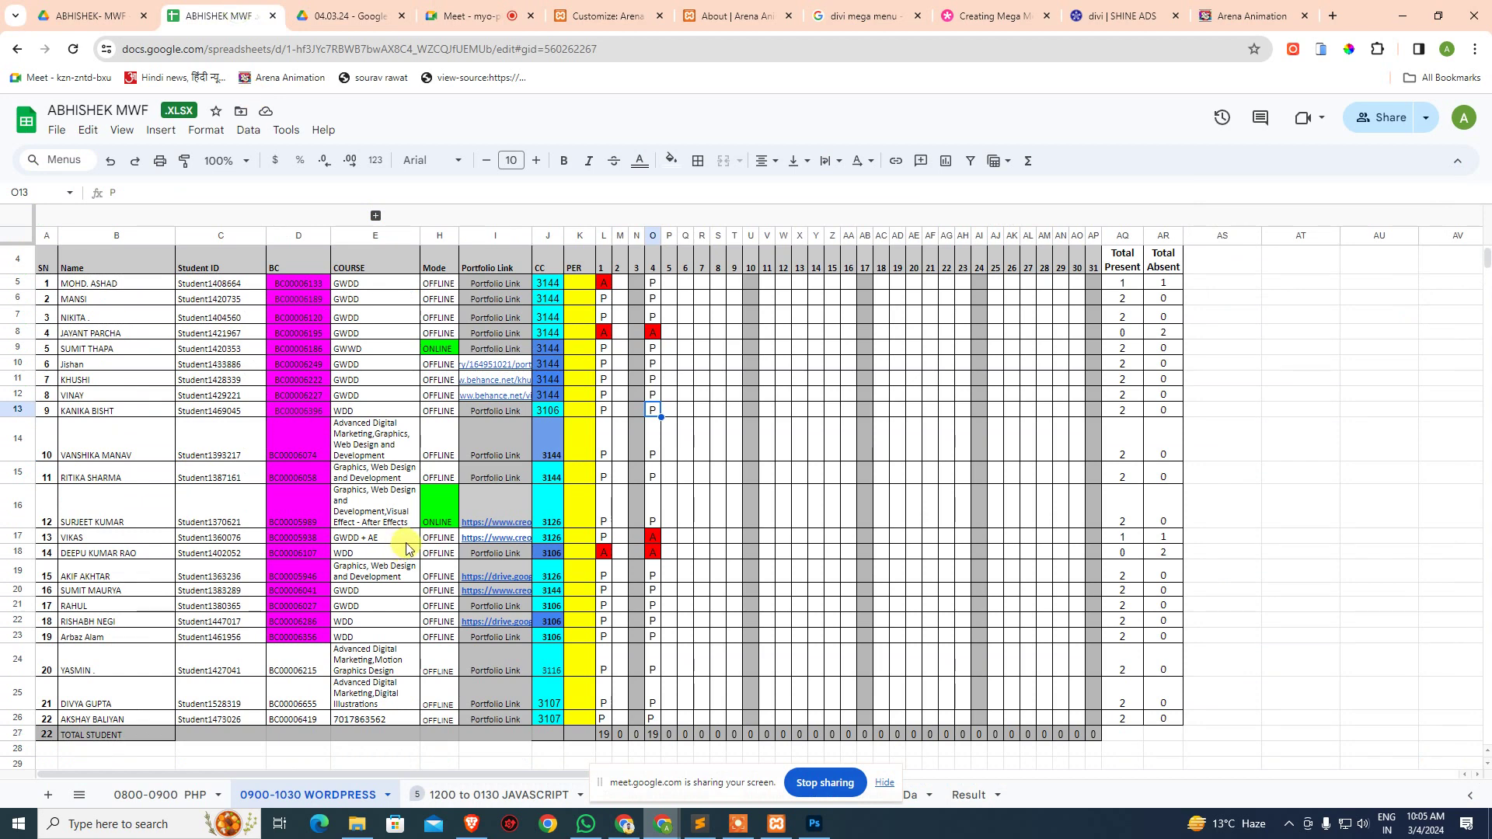
scroll(405, 544, "up", 1)
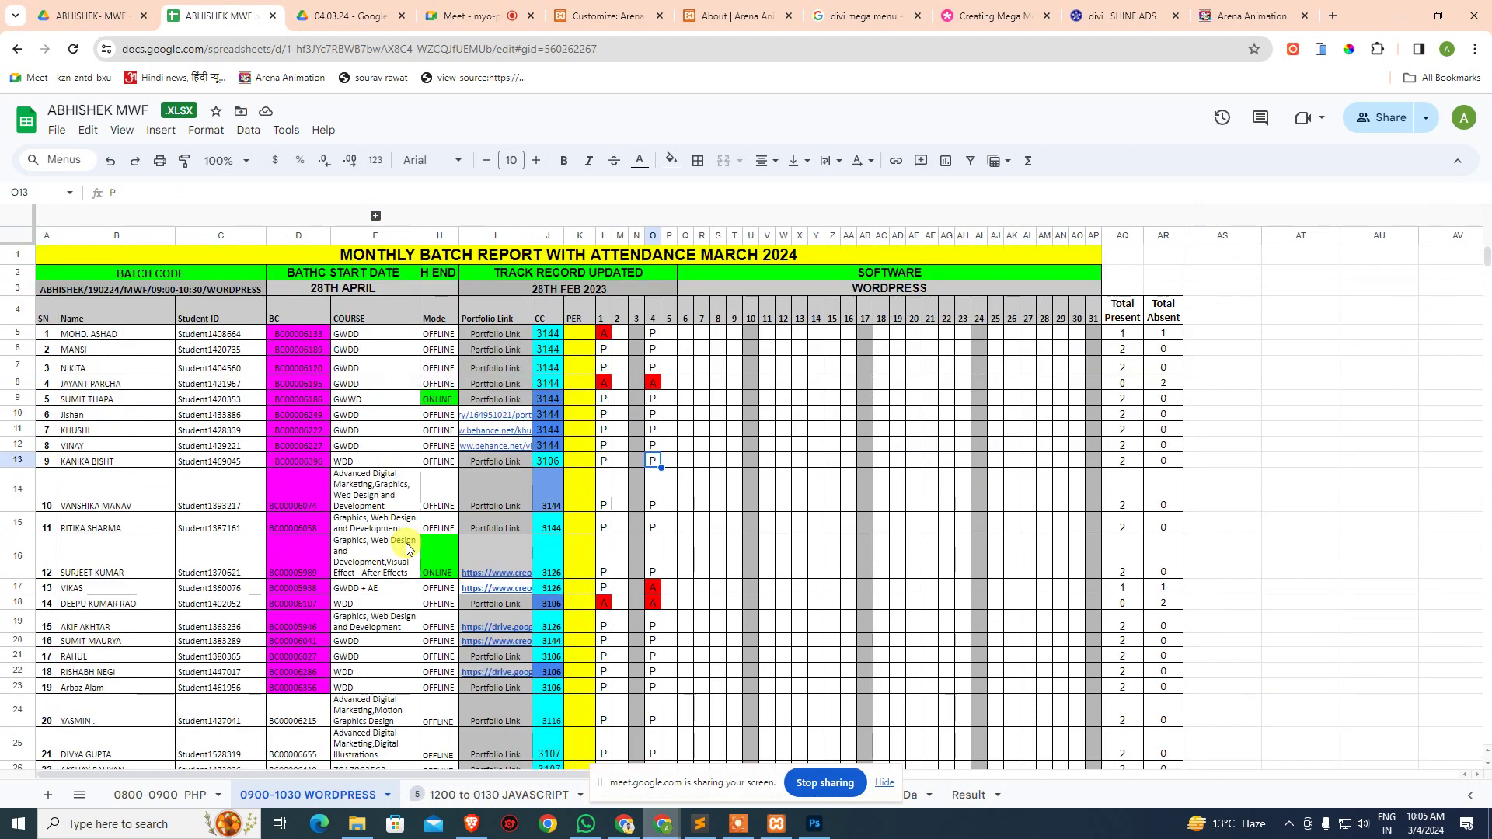
left_click(639, 589)
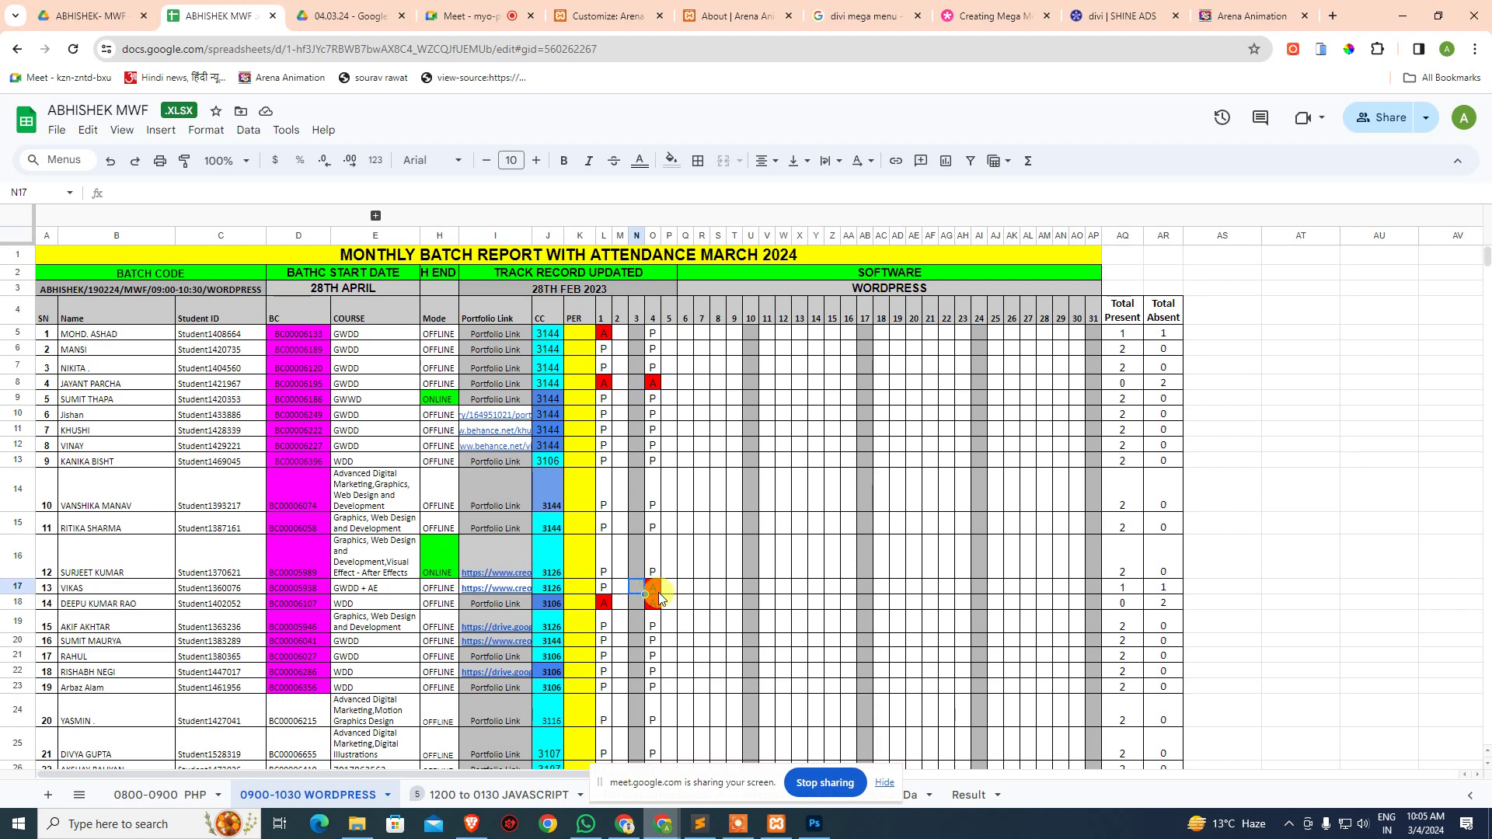
left_click(658, 594)
type("P")
left_click(769, 585)
scroll(777, 571, "down", 2)
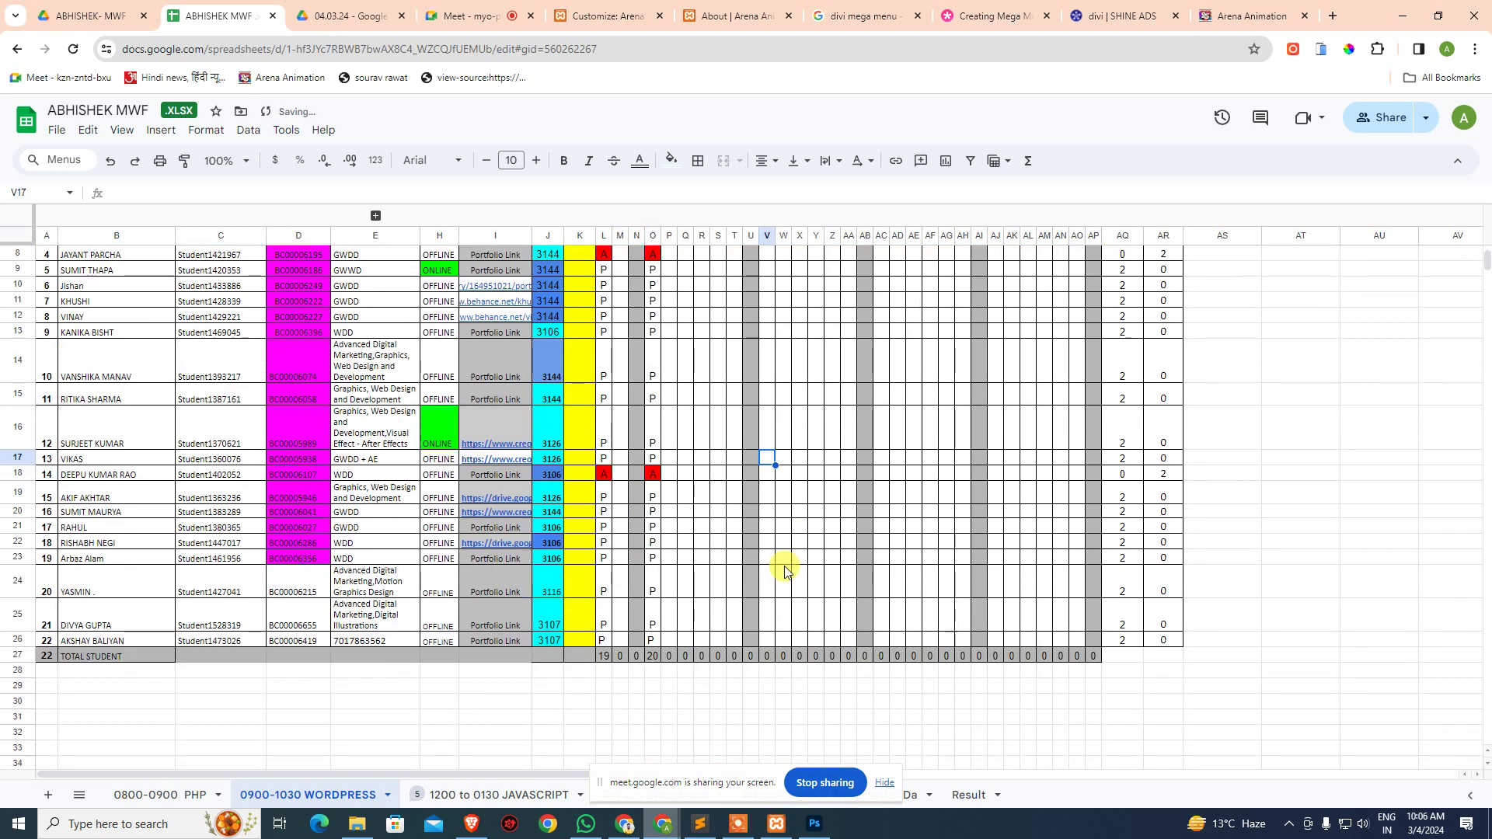
scroll(816, 486, "up", 2)
left_click(816, 486)
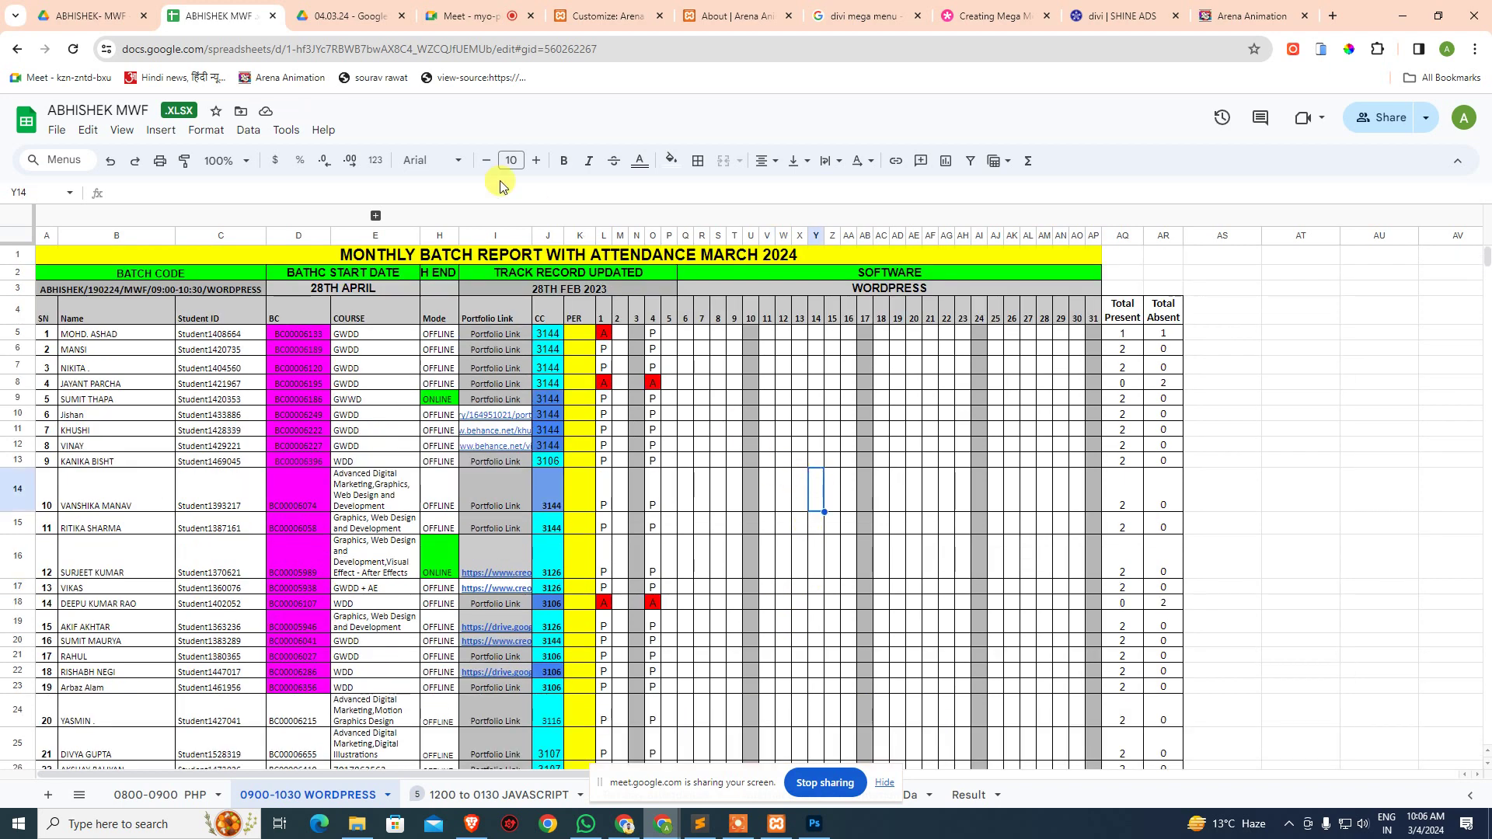
- Switch to the XAMPP Control Panel, stop and restart the Apache and MySQL modules, and move its window over the customizer
left_click(489, 15)
left_click(599, 16)
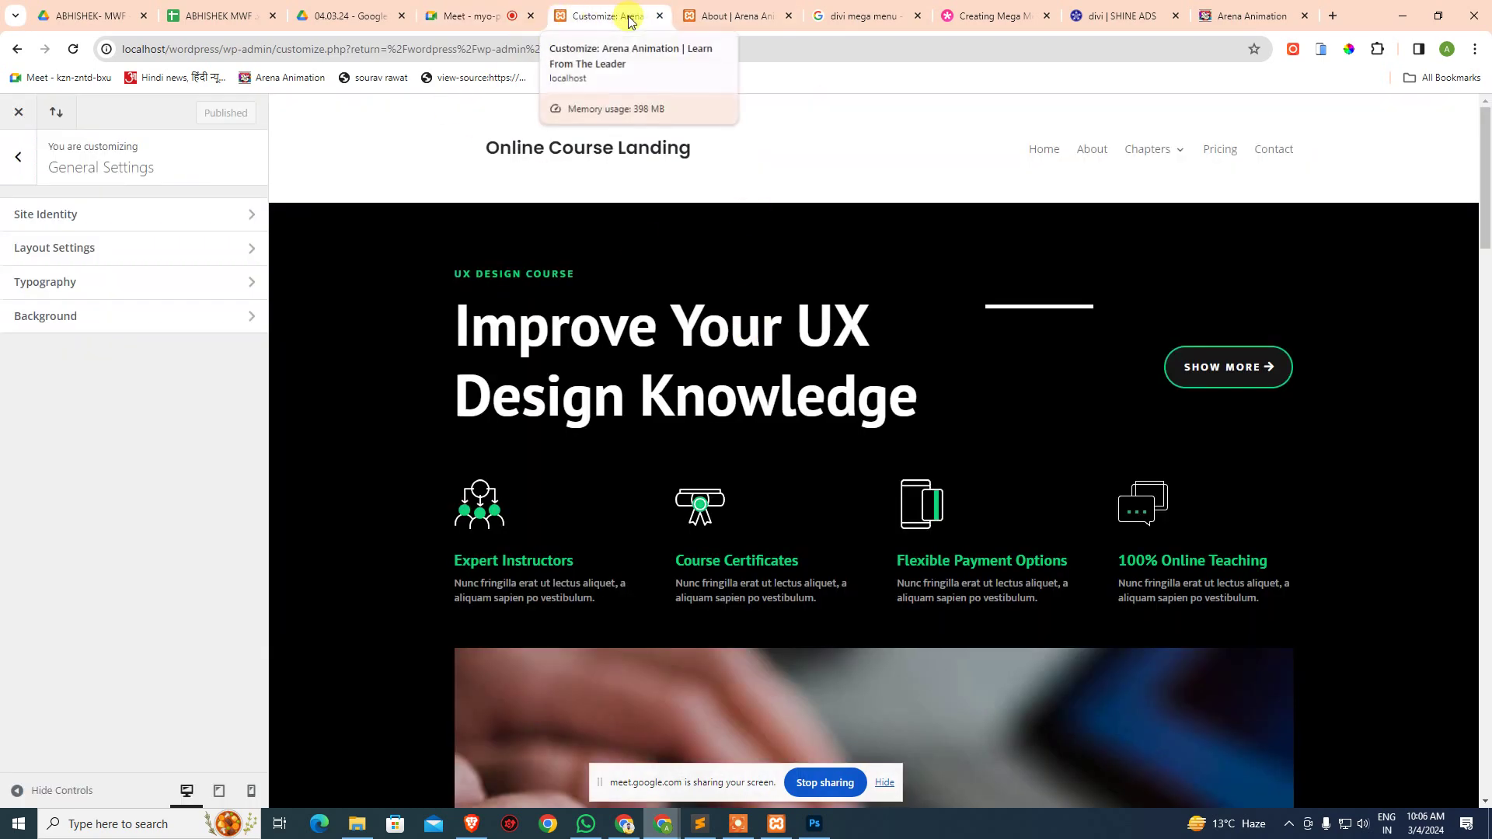
left_click(775, 823)
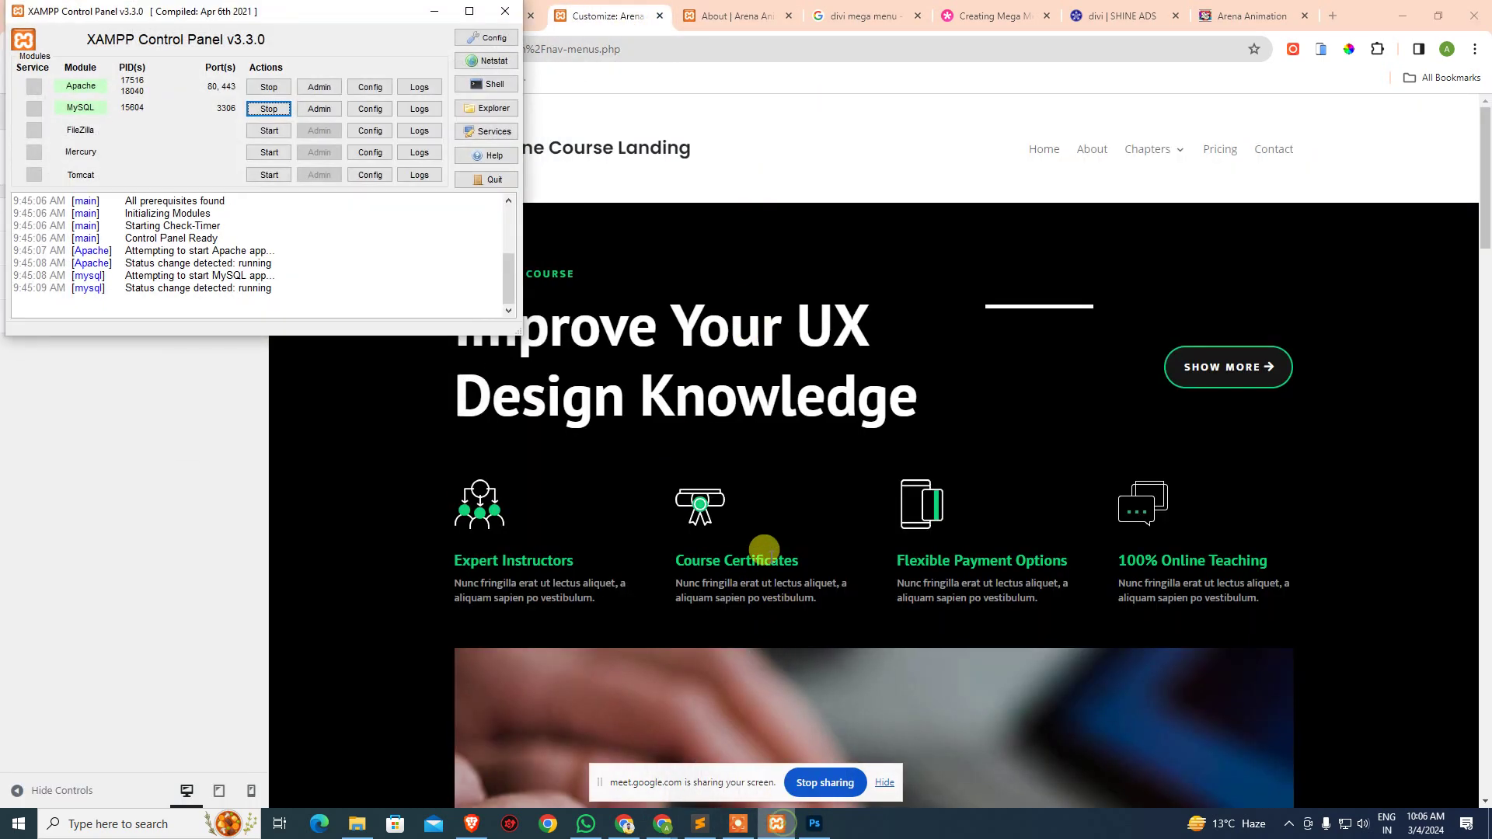
left_click(269, 87)
left_click(284, 107)
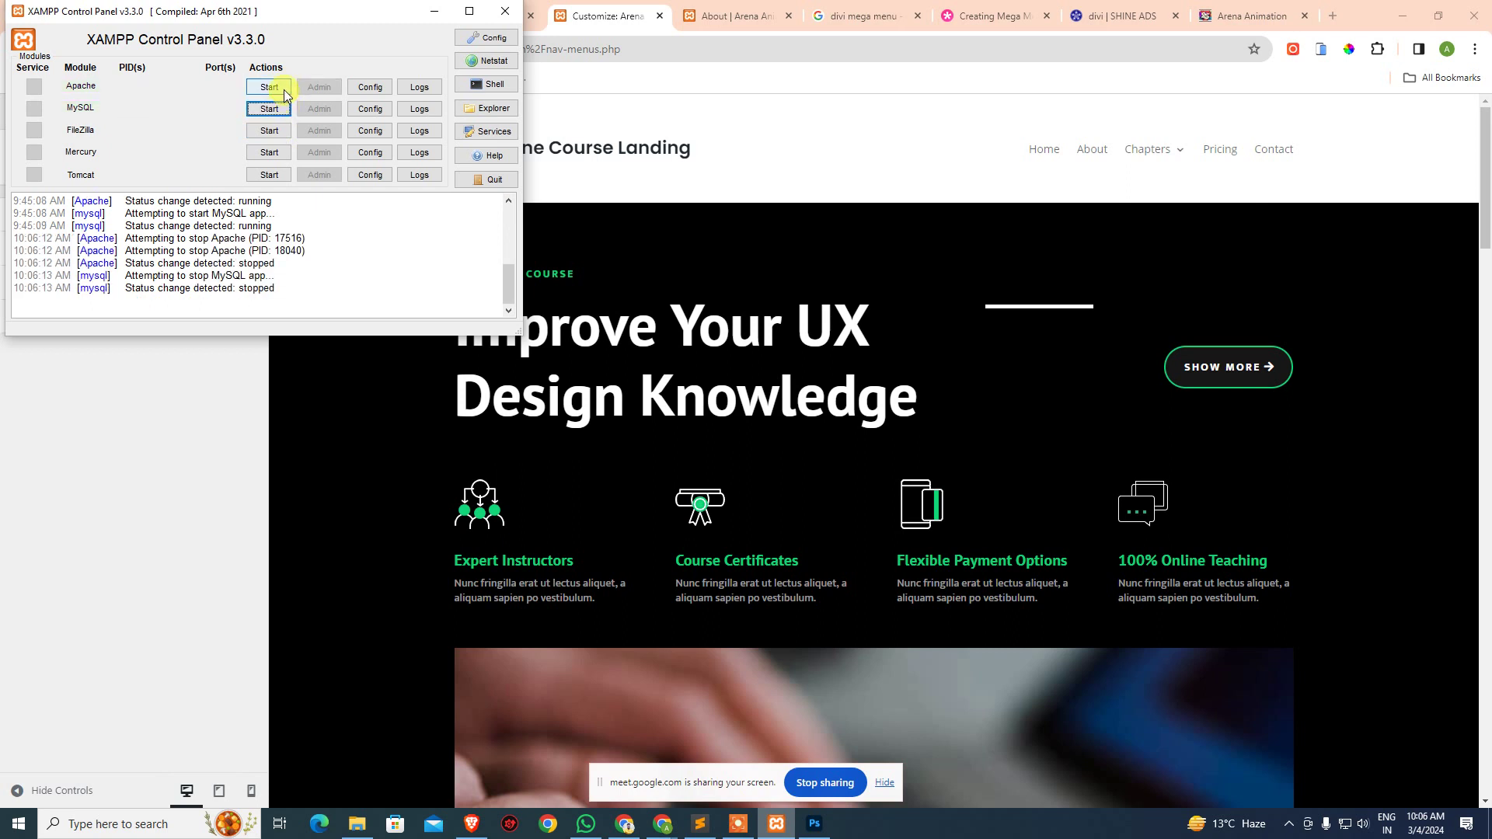
left_click(284, 92)
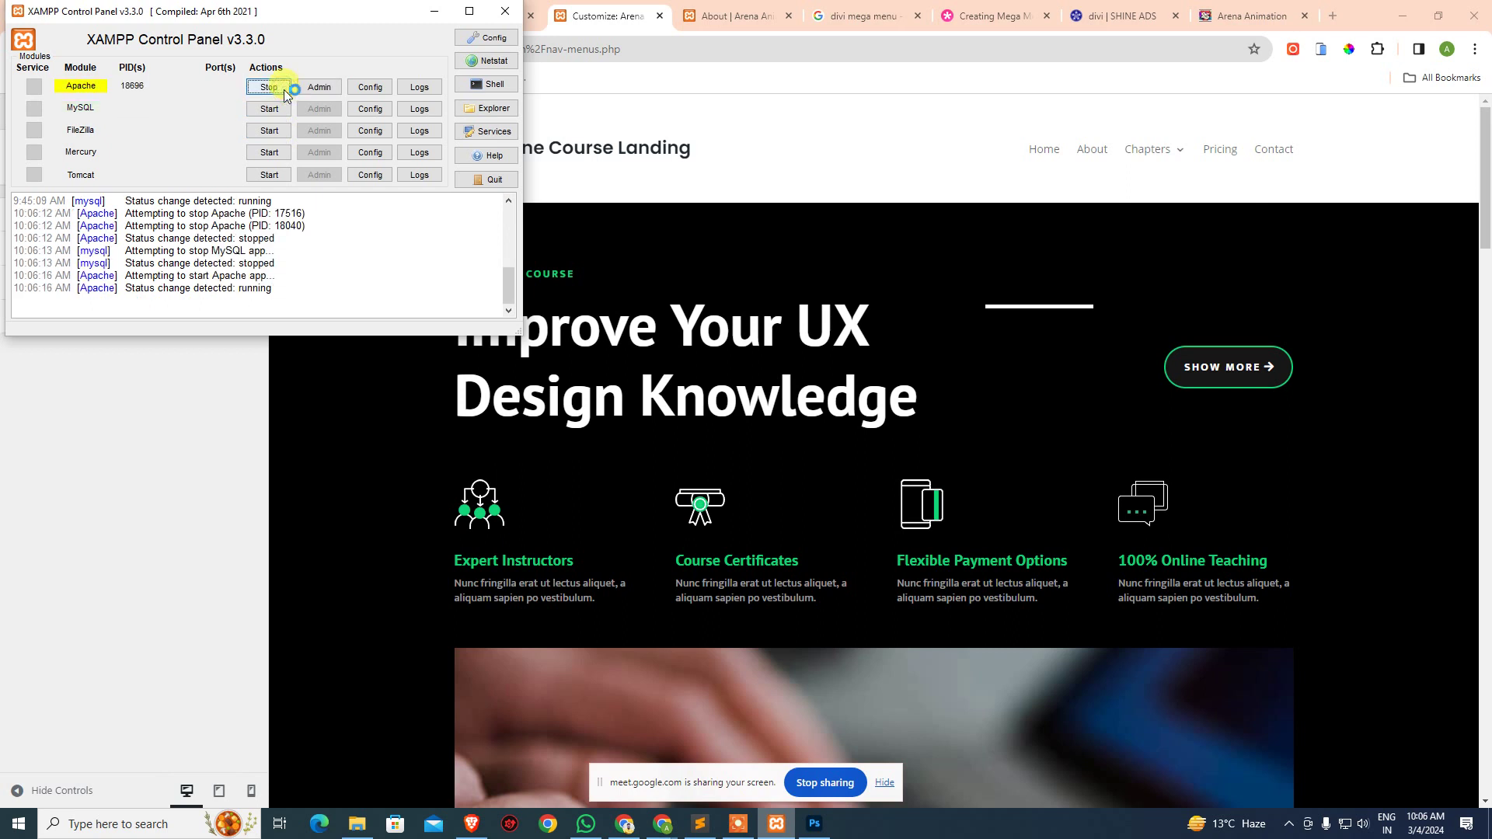
left_click(281, 110)
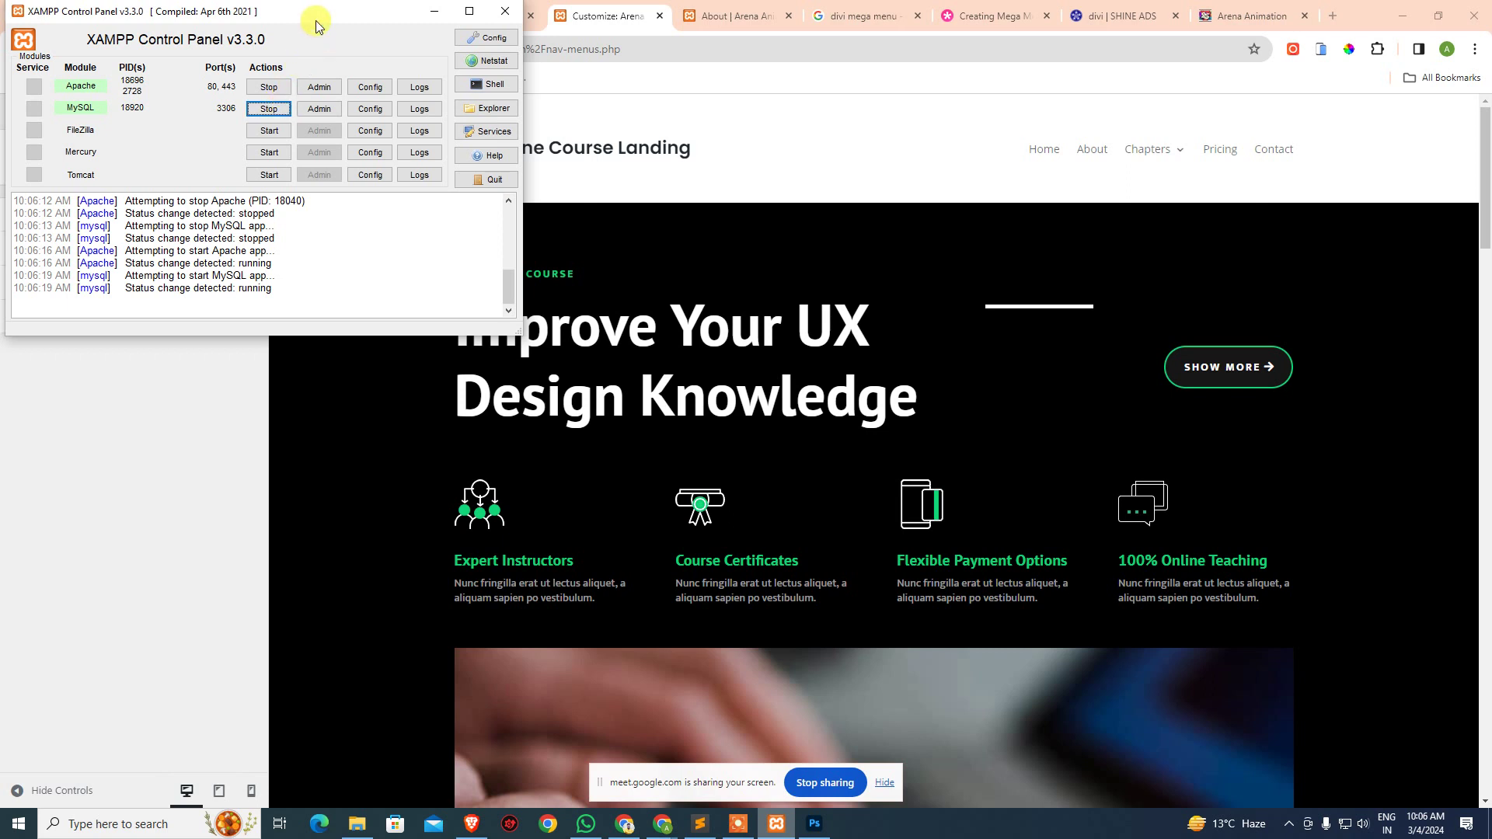
left_click_drag(320, 17, 638, 132)
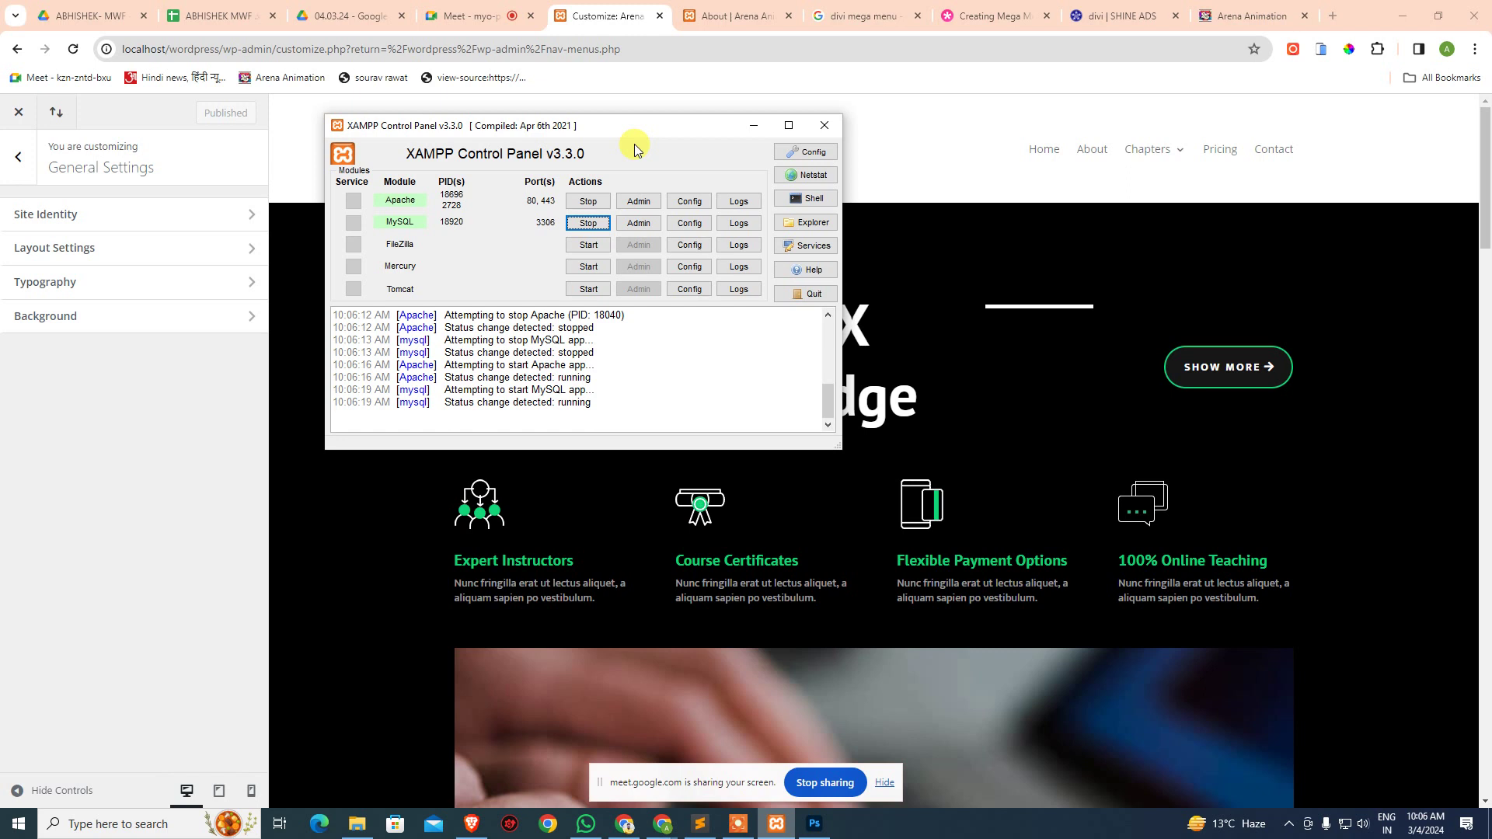
- Reload the customizer, try again to crop the full Site-Identity.jpg as the site icon under Site Identity, and close the crop dialog
left_click(644, 49)
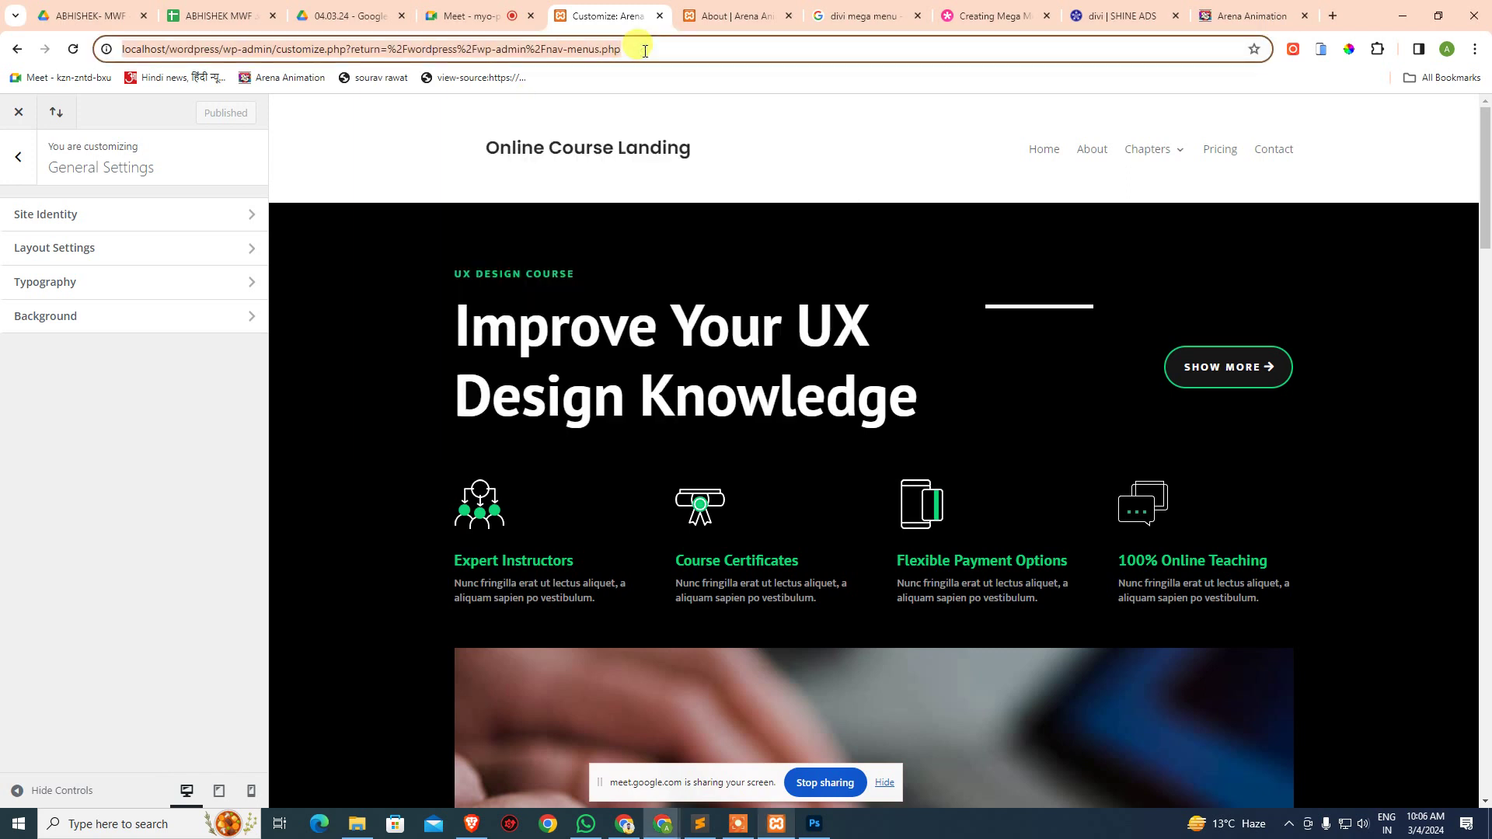
key("Return")
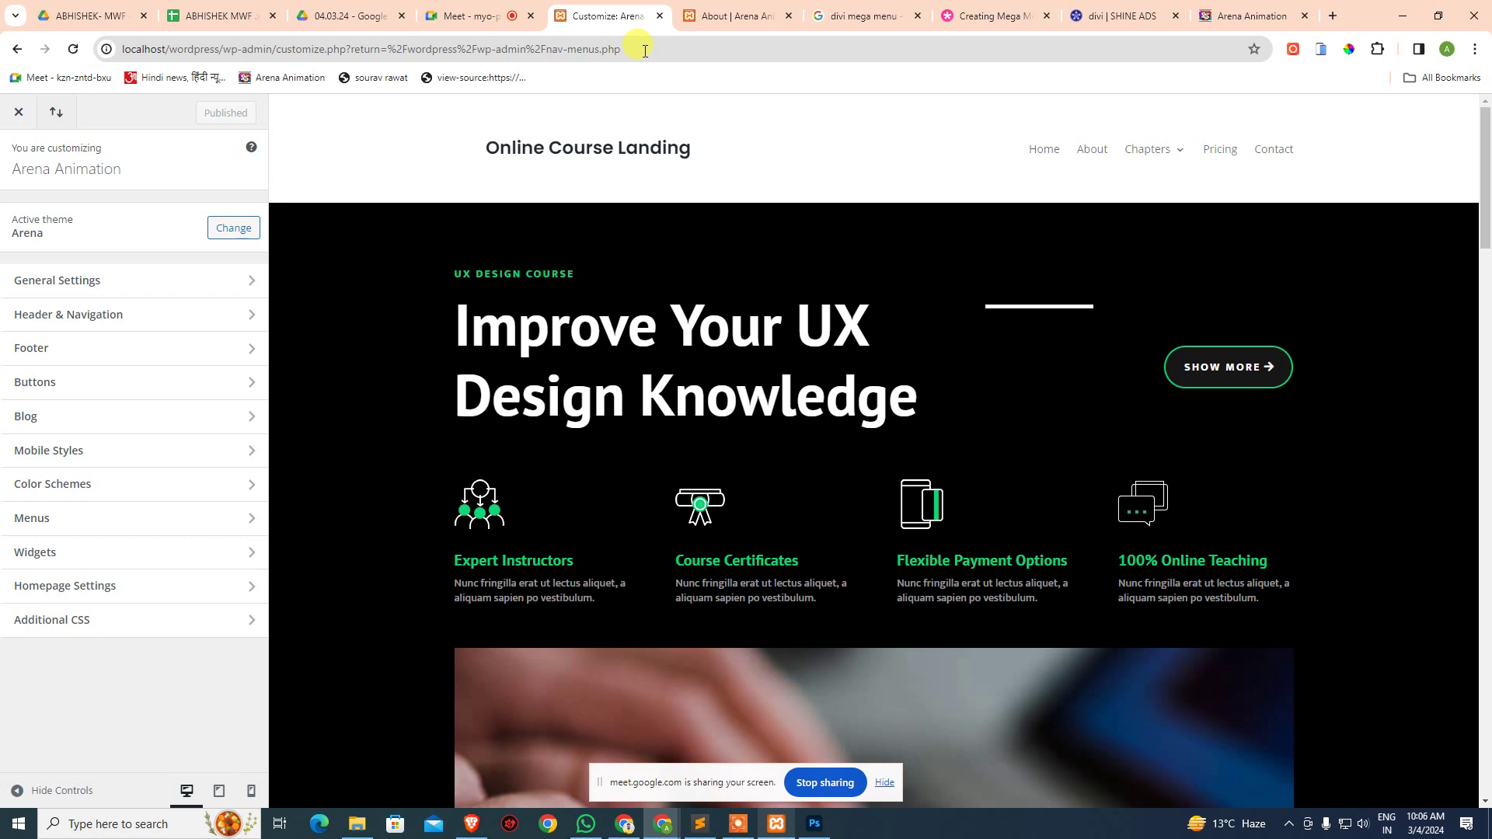
left_click(162, 284)
left_click(132, 220)
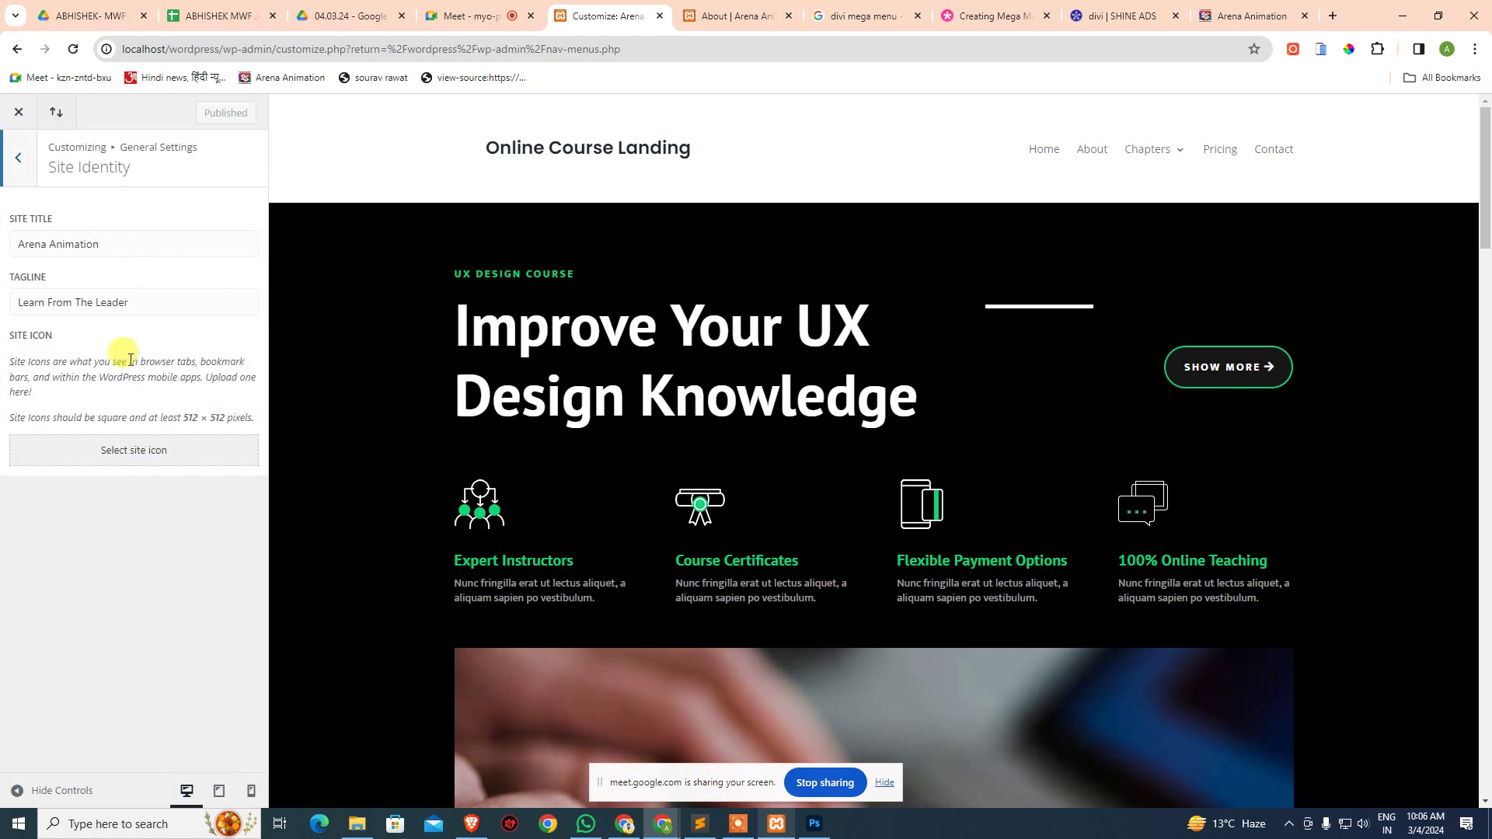
left_click(125, 453)
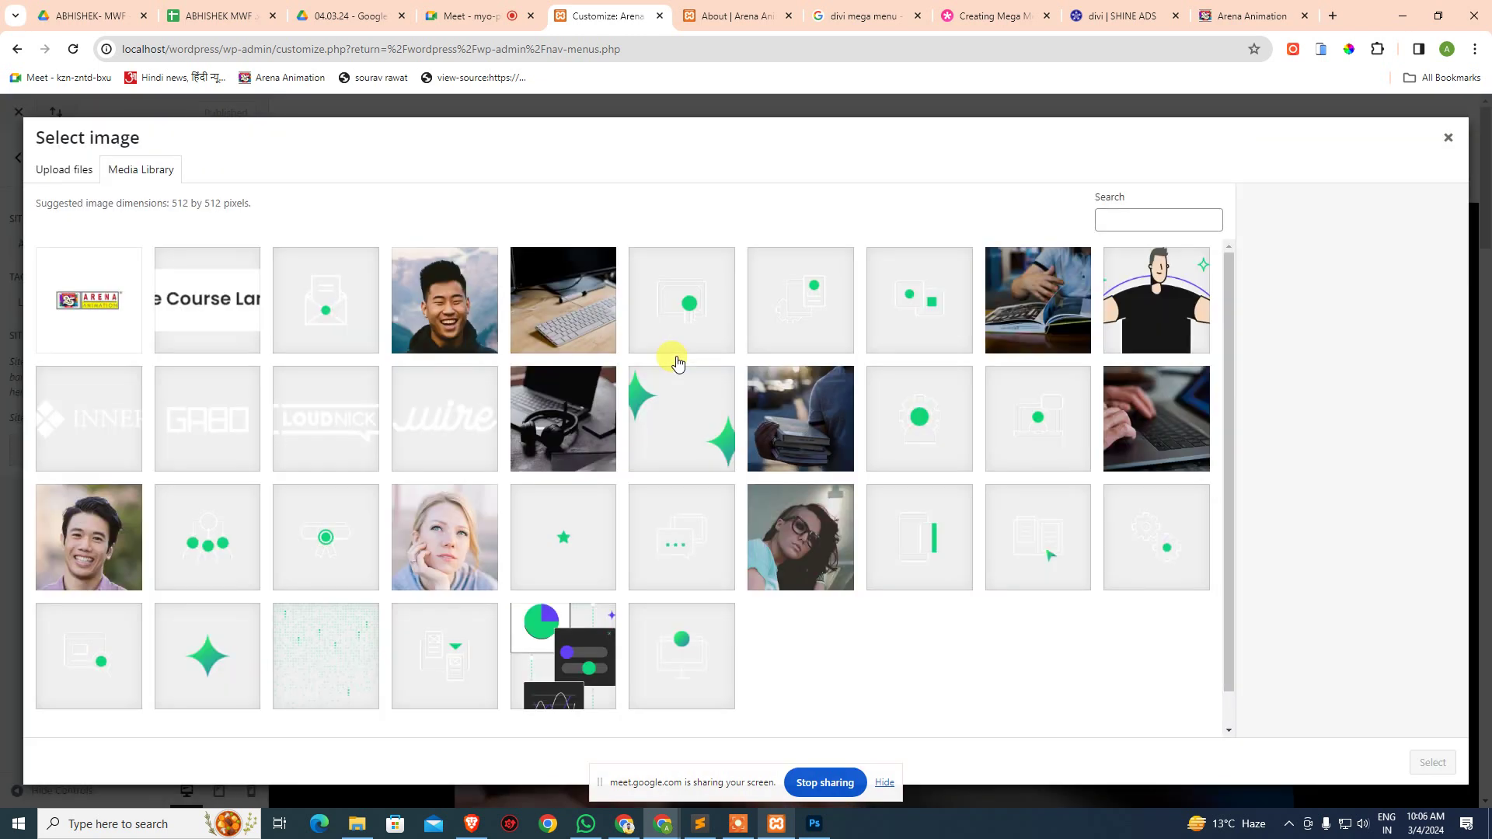
left_click(74, 296)
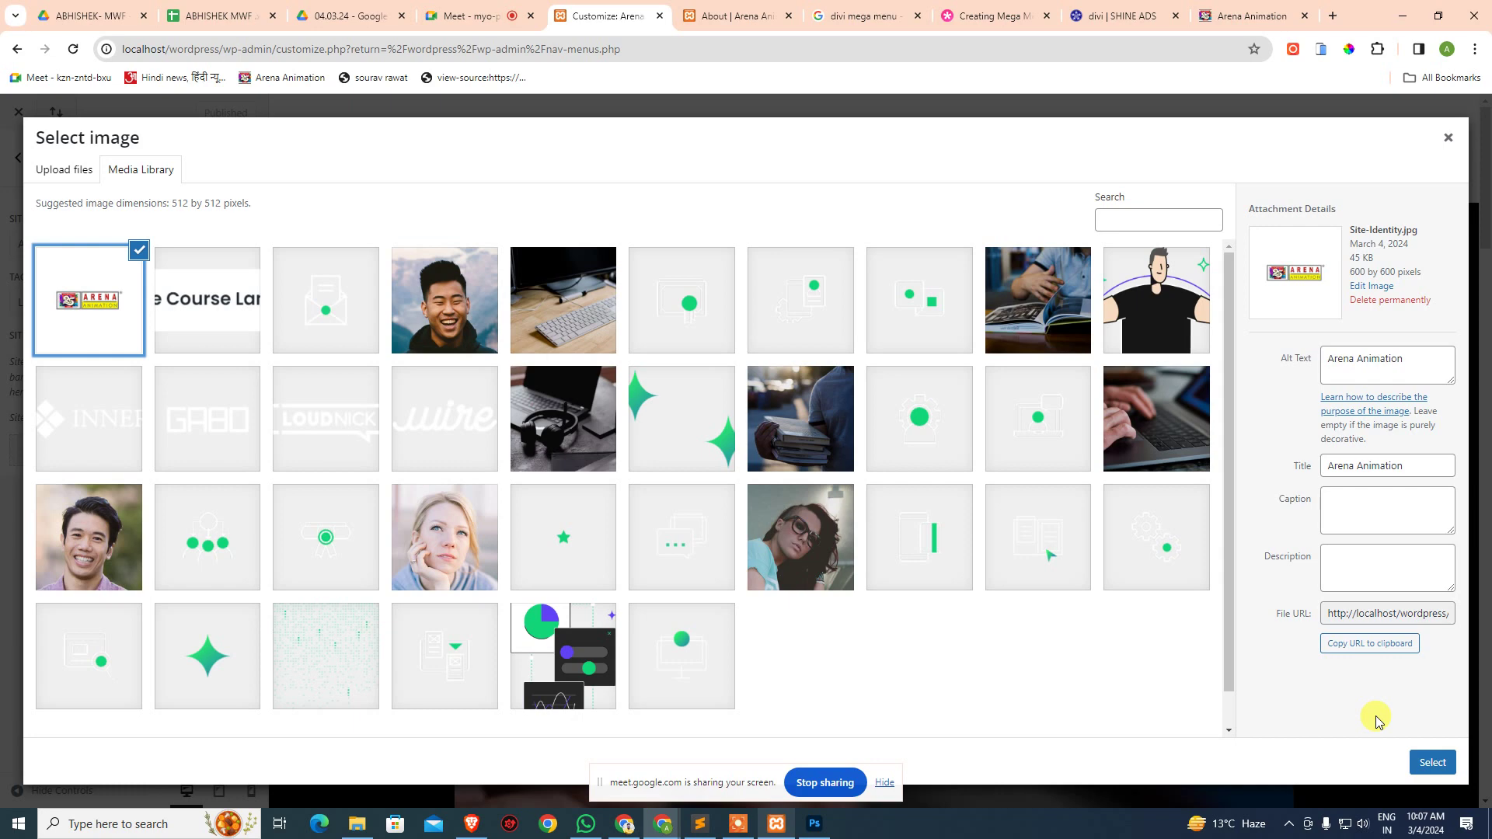
left_click(1430, 761)
left_click(1413, 760)
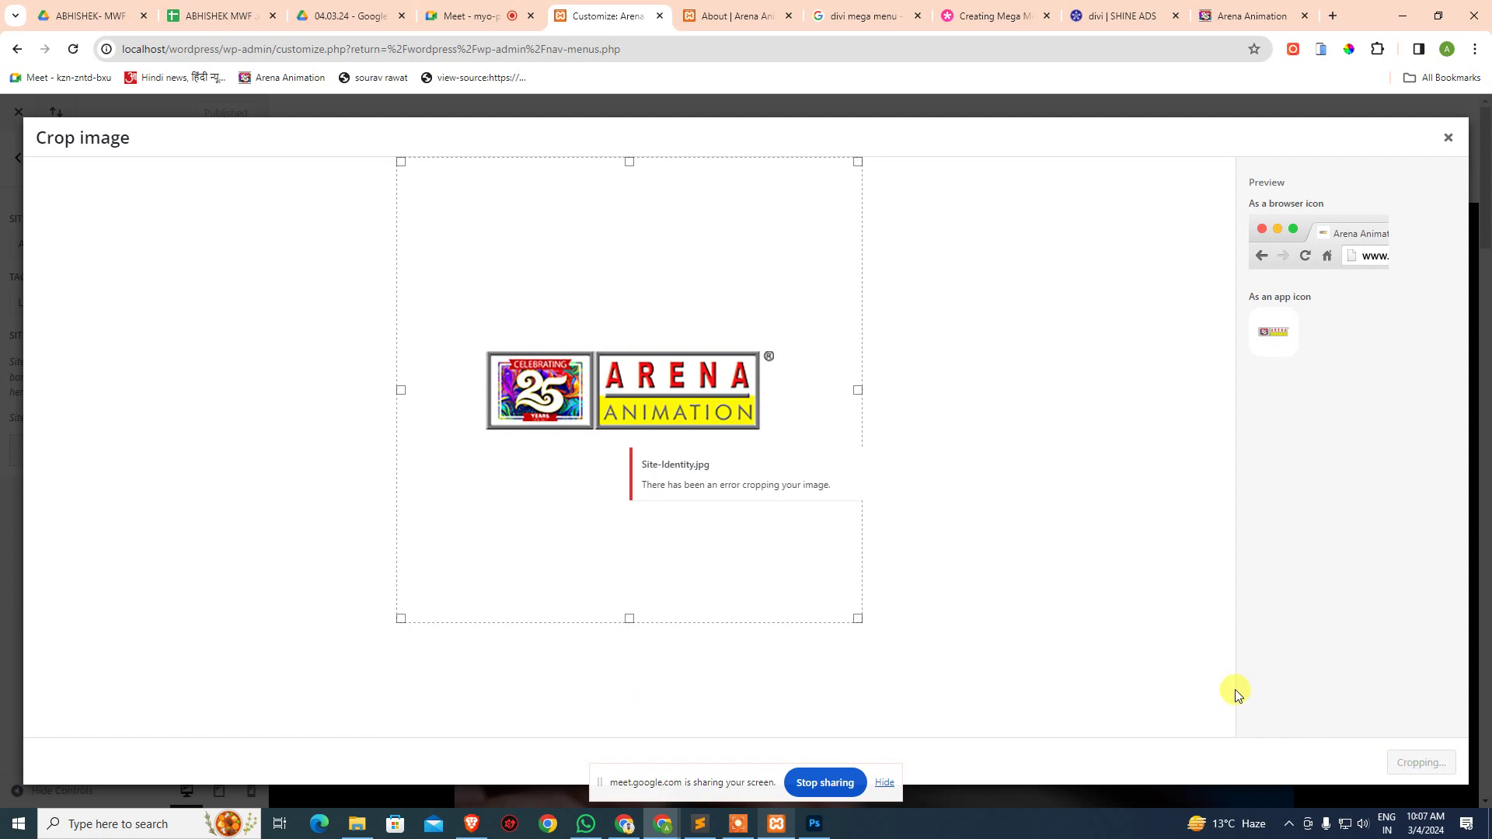
left_click(1445, 139)
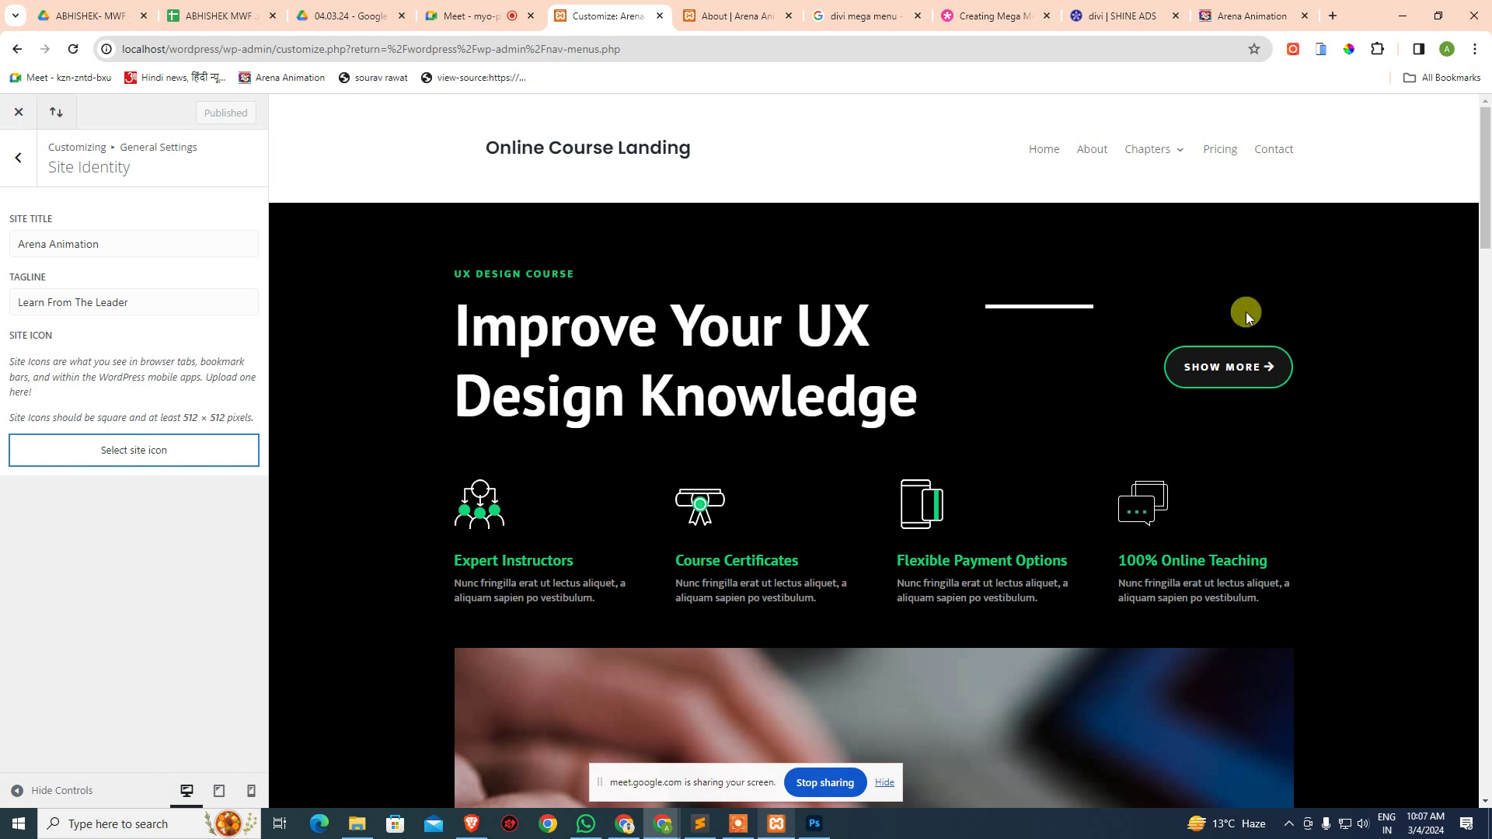
- Switch to Photoshop and look through the open logo documents
scroll(1237, 376, "down", 10)
scroll(922, 517, "down", 20)
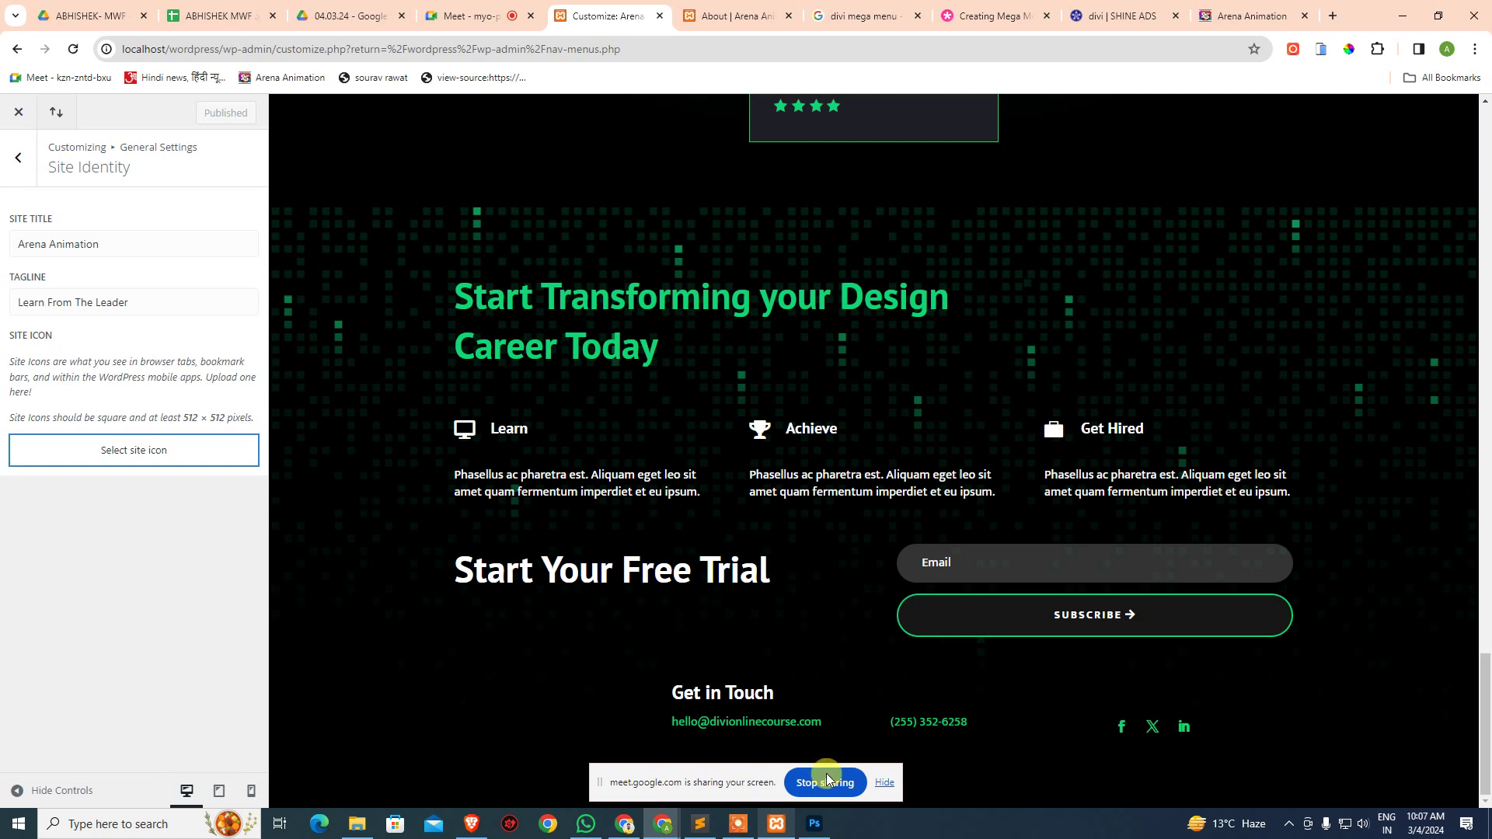
left_click(814, 823)
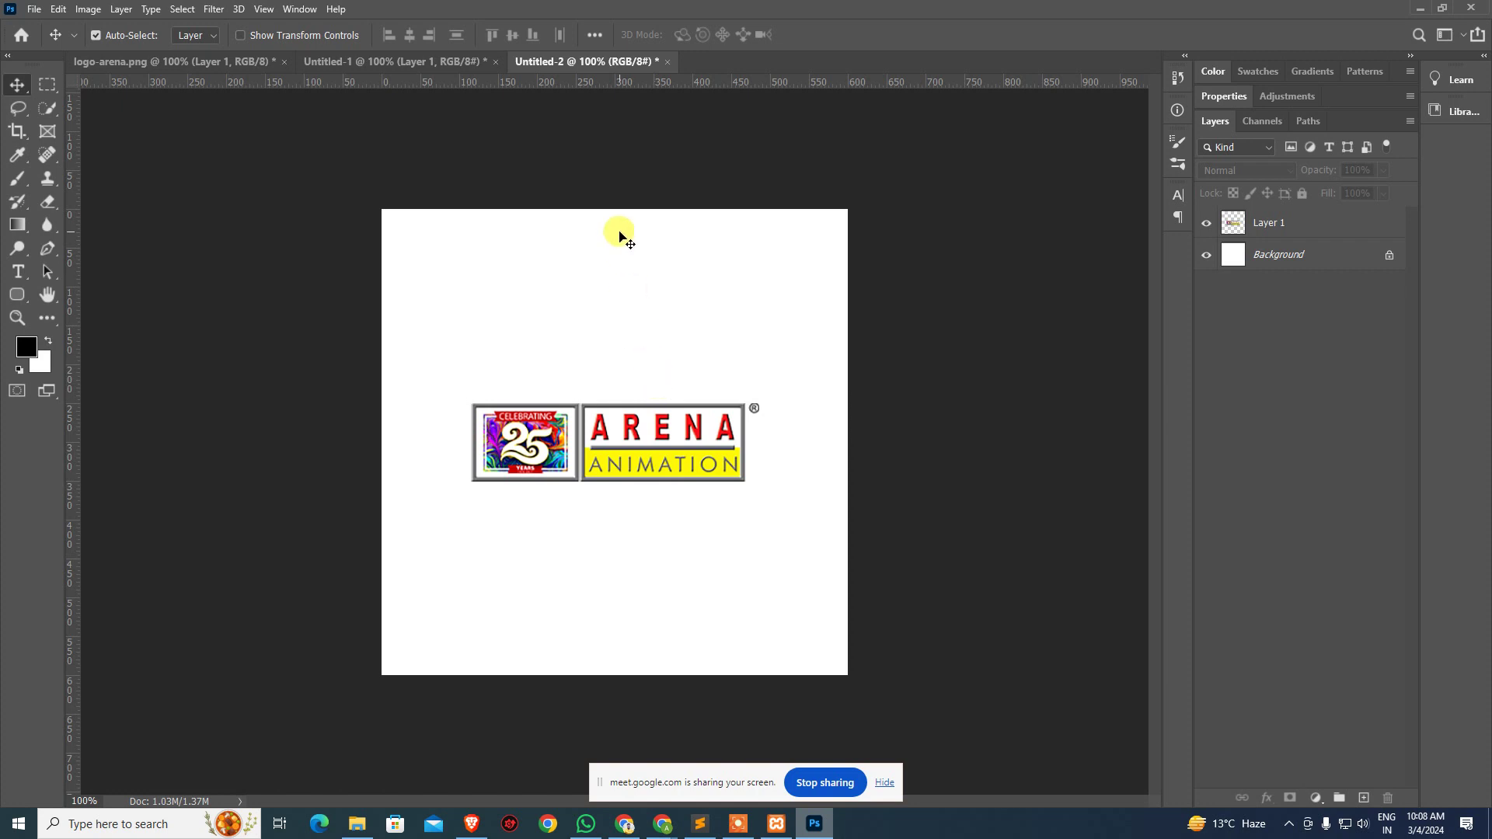
left_click(400, 62)
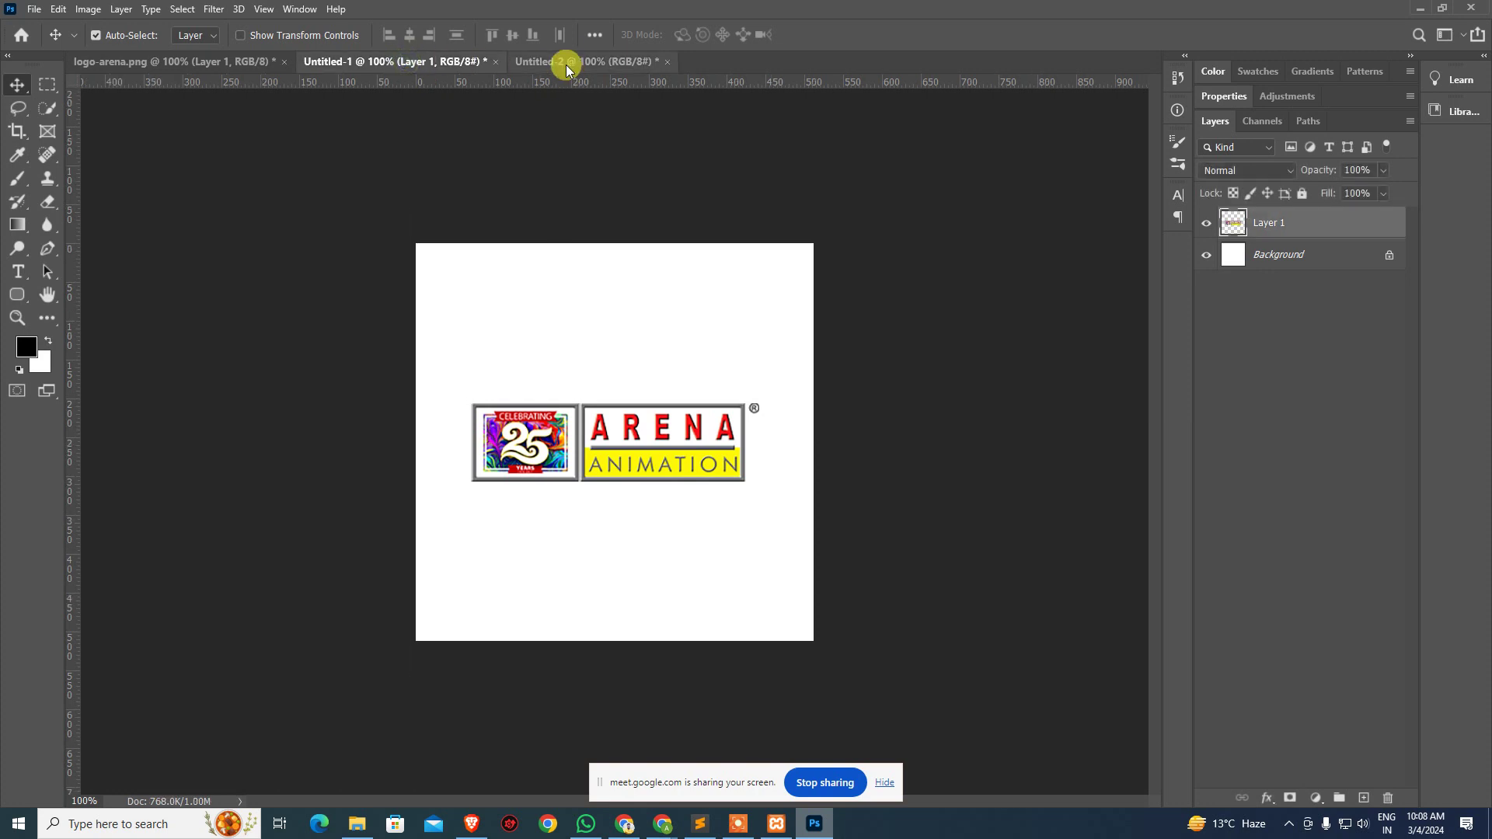
left_click(573, 61)
left_click(454, 61)
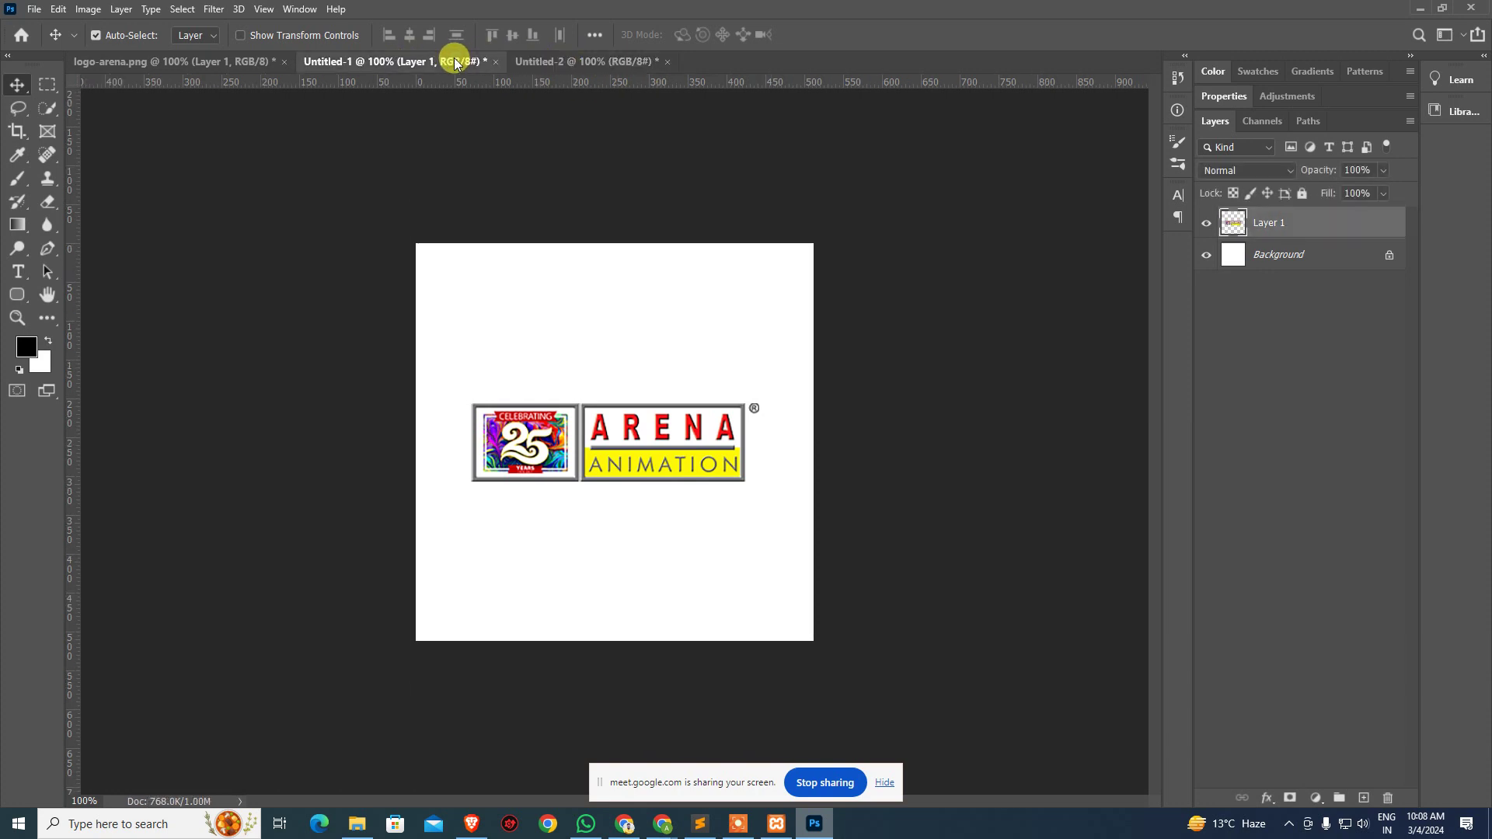
left_click(257, 61)
left_click(325, 64)
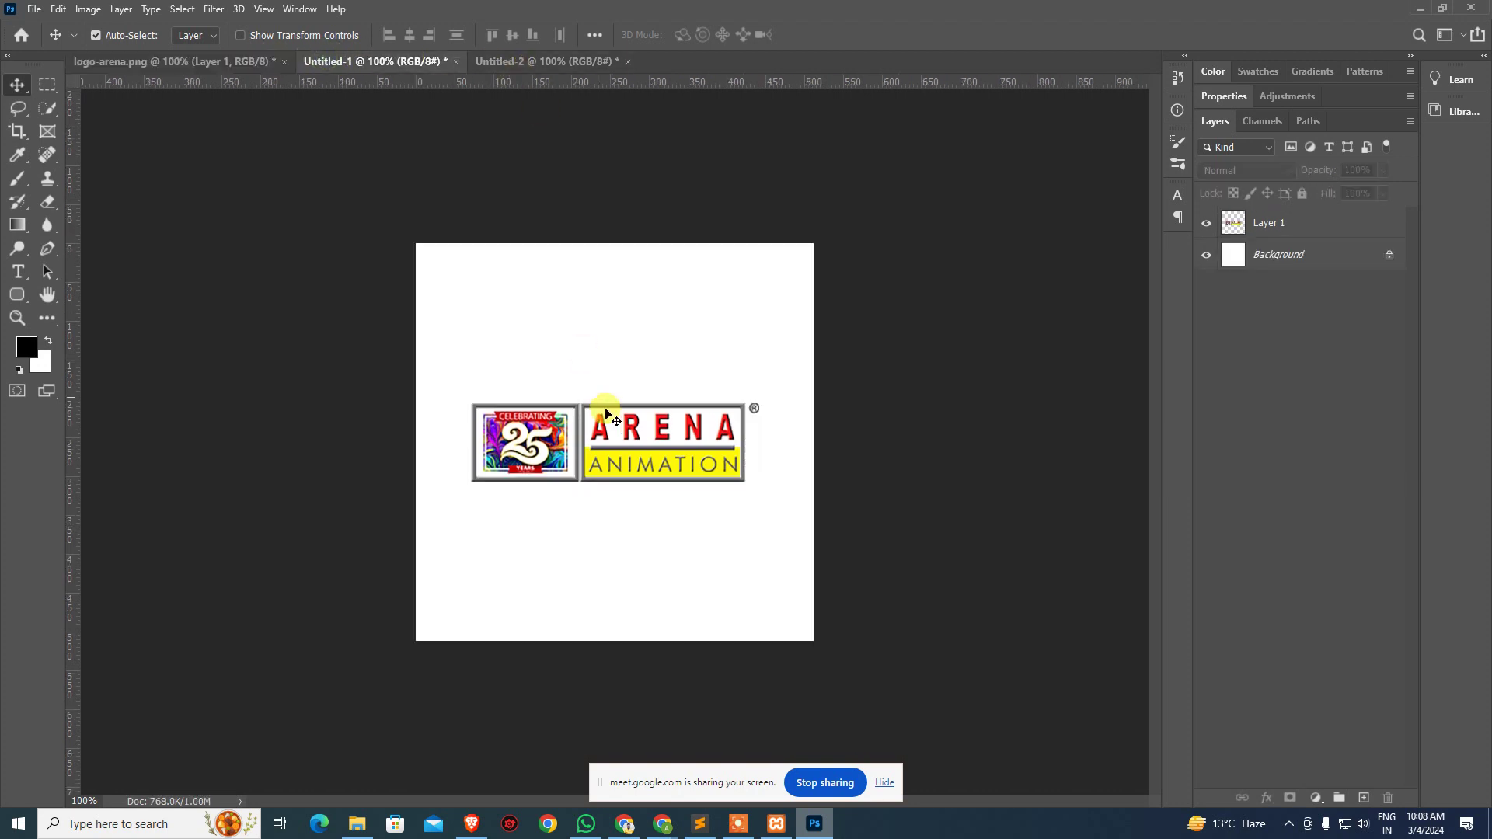
left_click(587, 68)
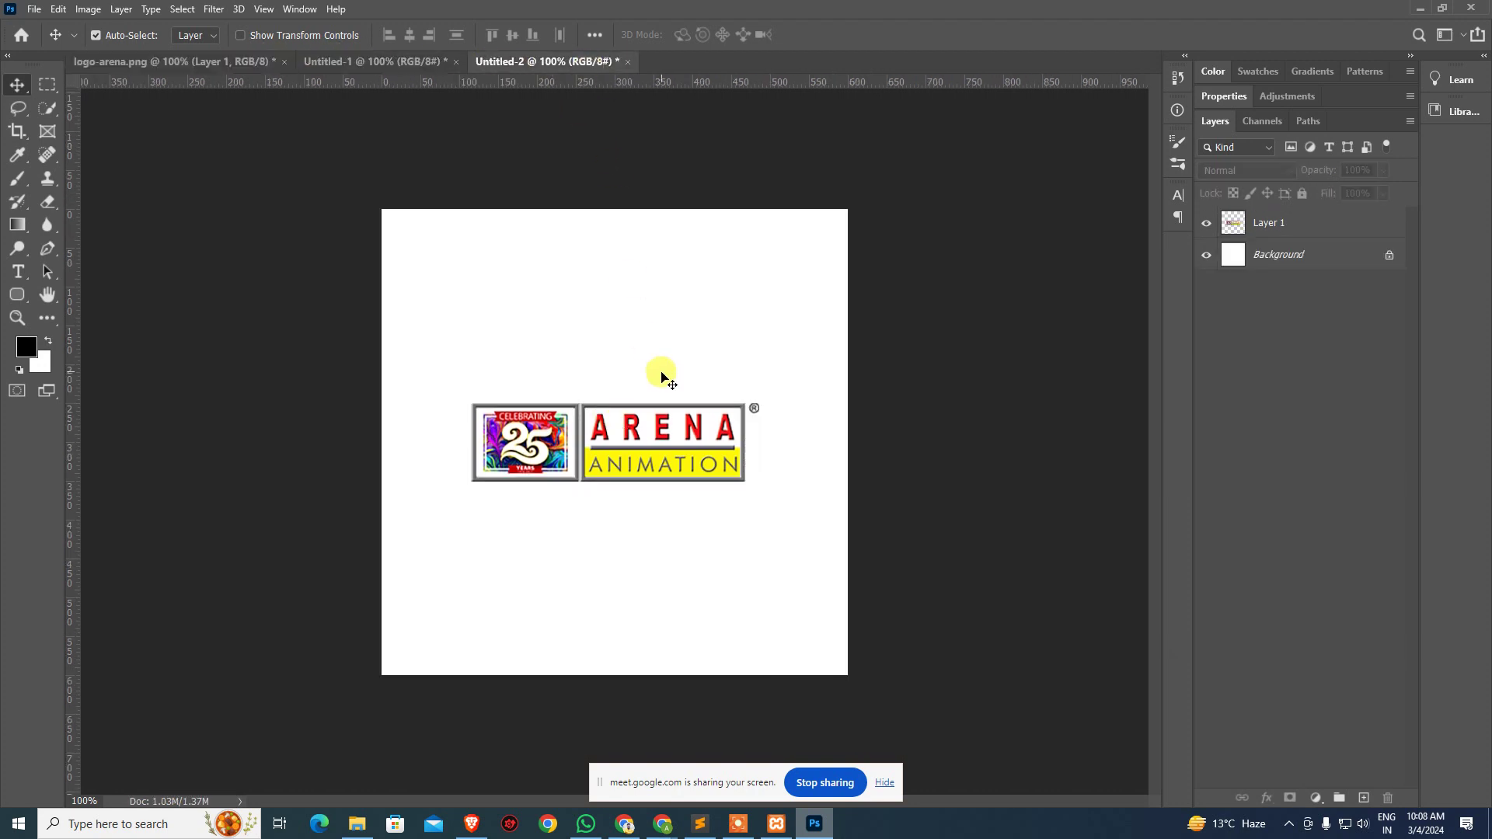
- Close the Untitled-2 and Untitled-1 logo documents without saving
key("ctrl+w")
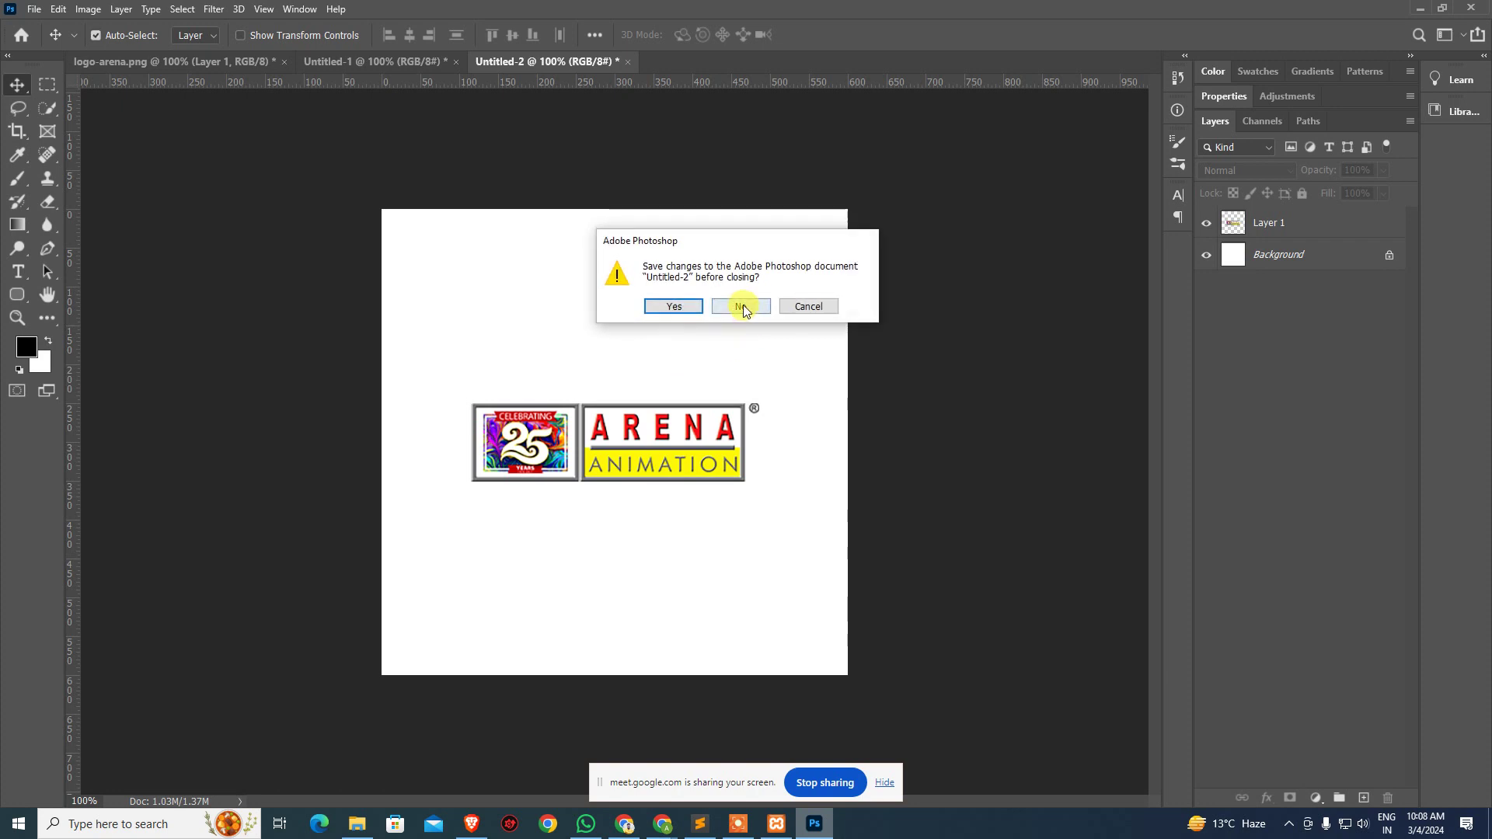
left_click(739, 305)
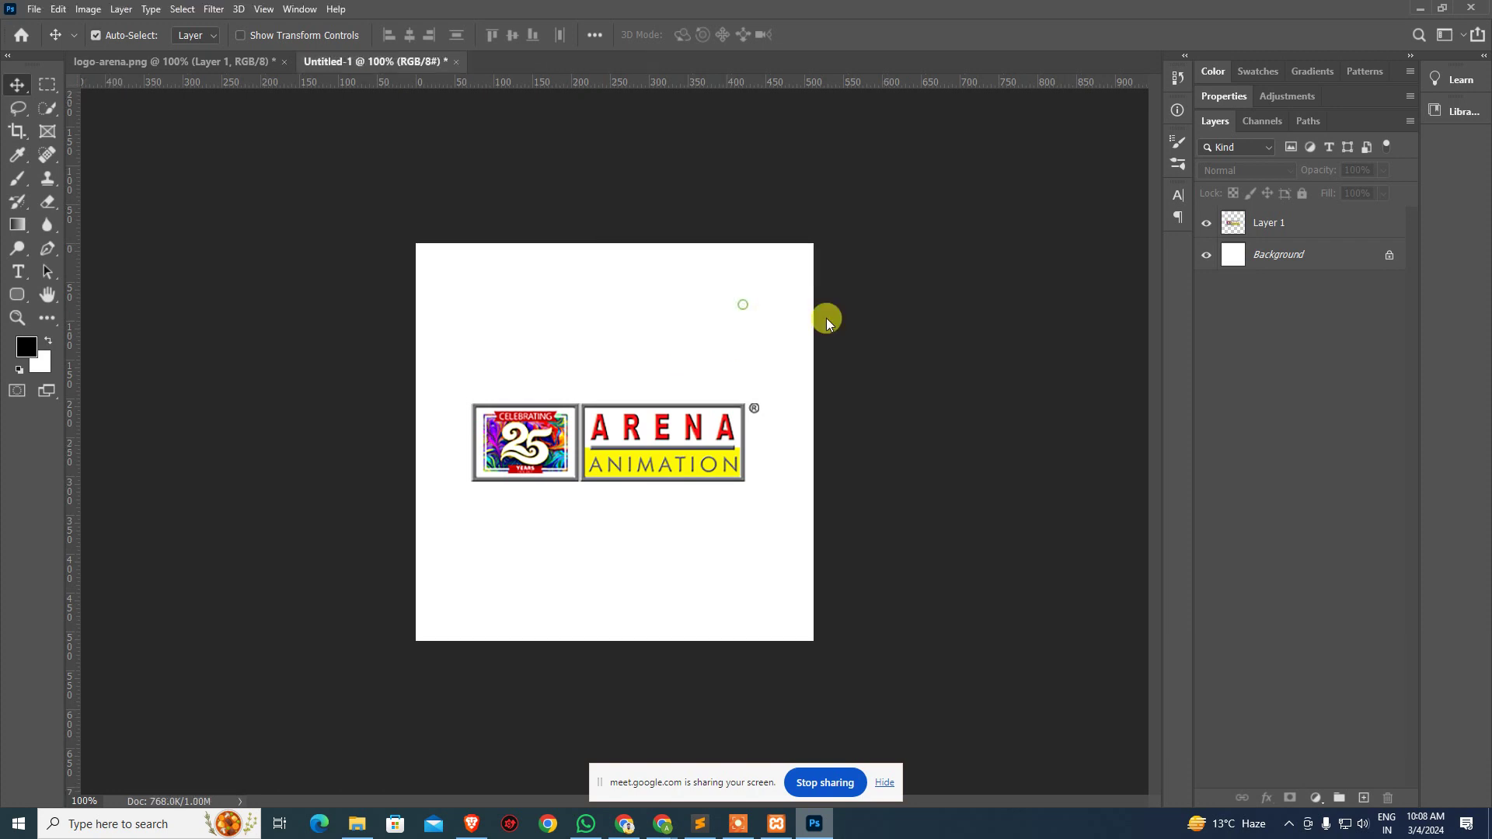
left_click(457, 61)
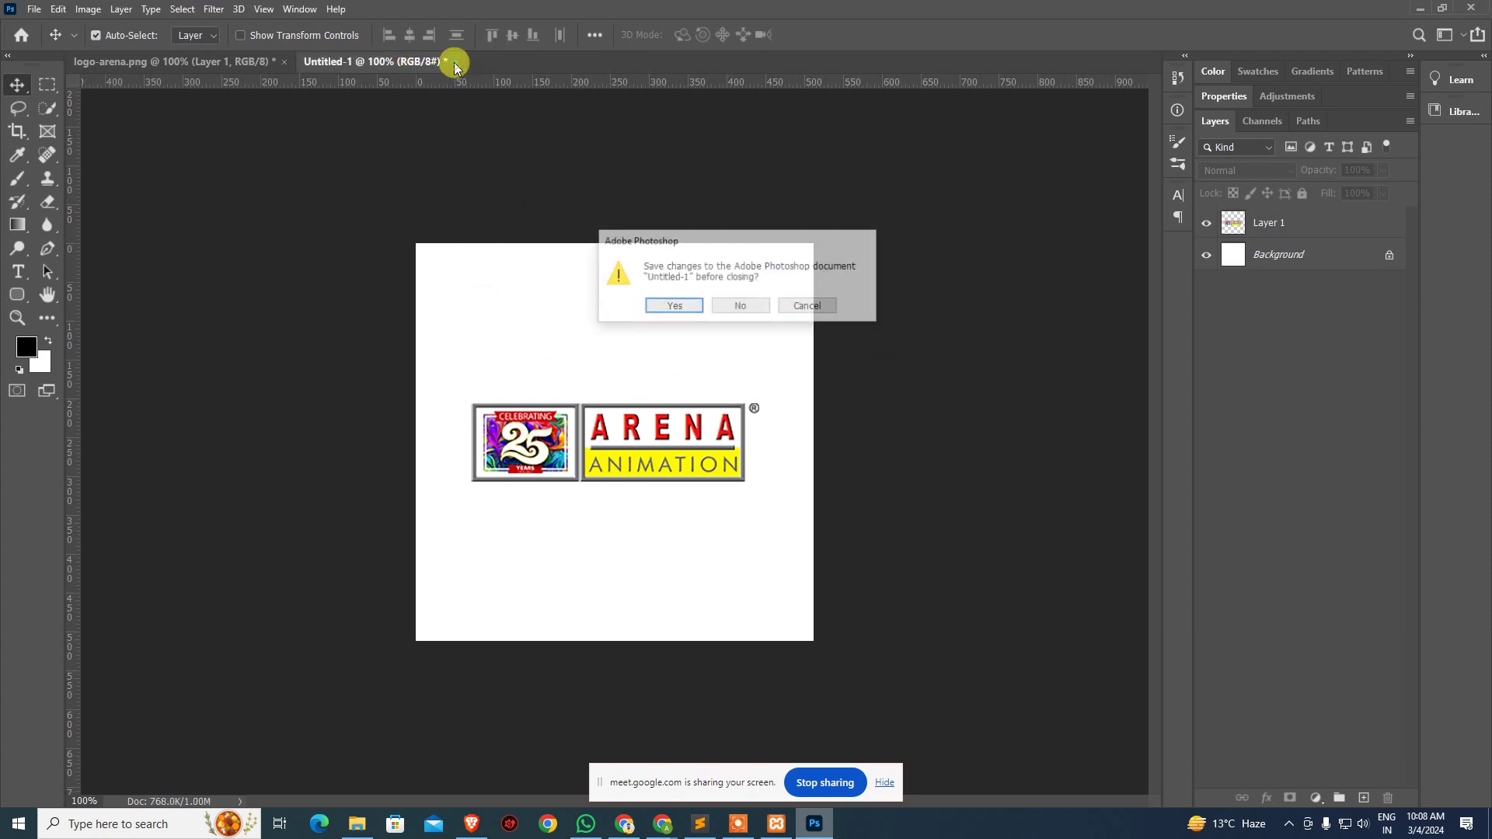
left_click(752, 309)
left_click(393, 250)
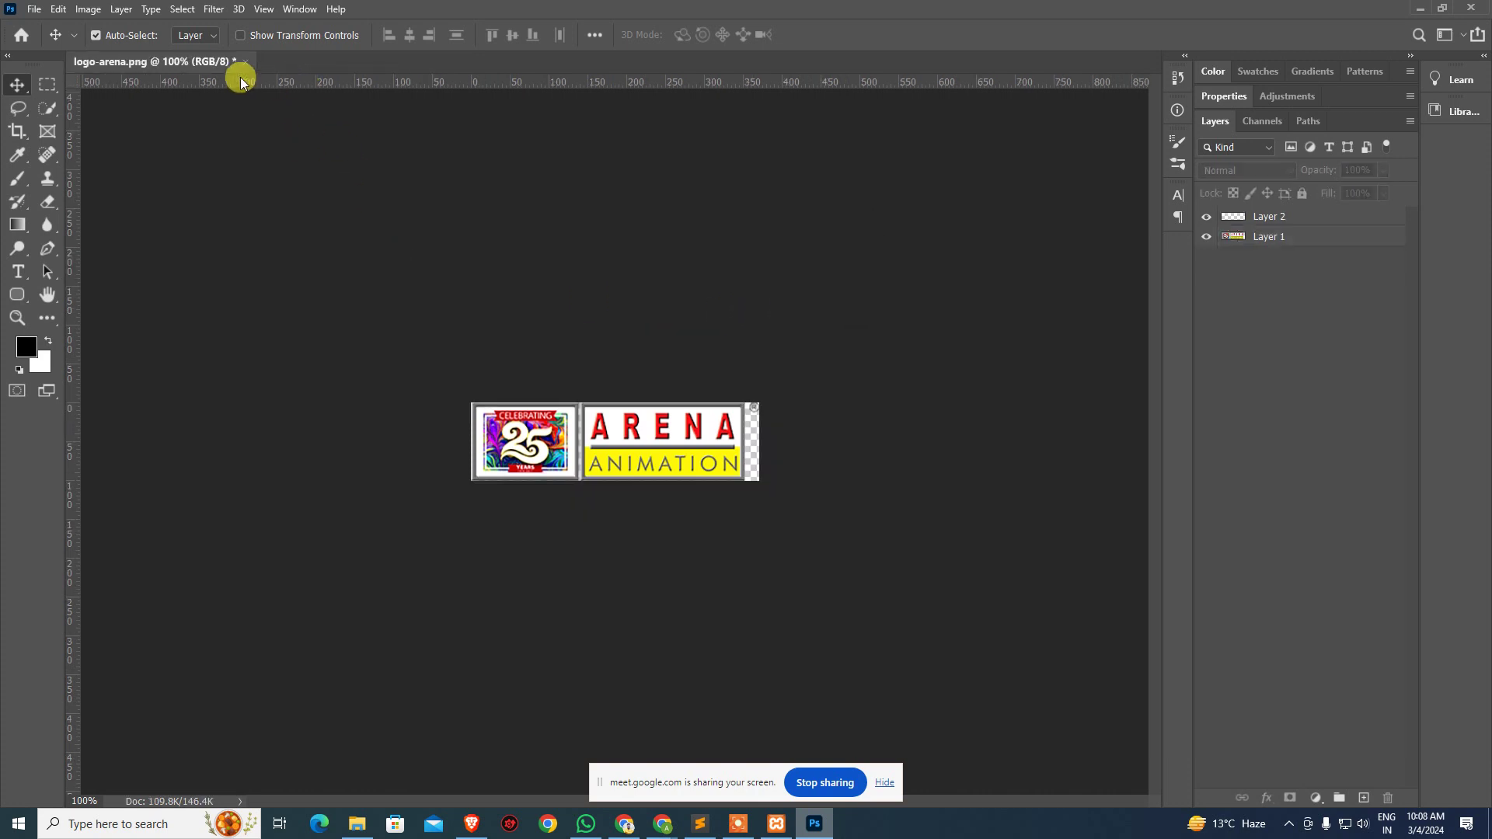
- Create a new 500 × 500 px document at 72 pixels/inch with a white background
key("ctrl")
key("ctrl+n")
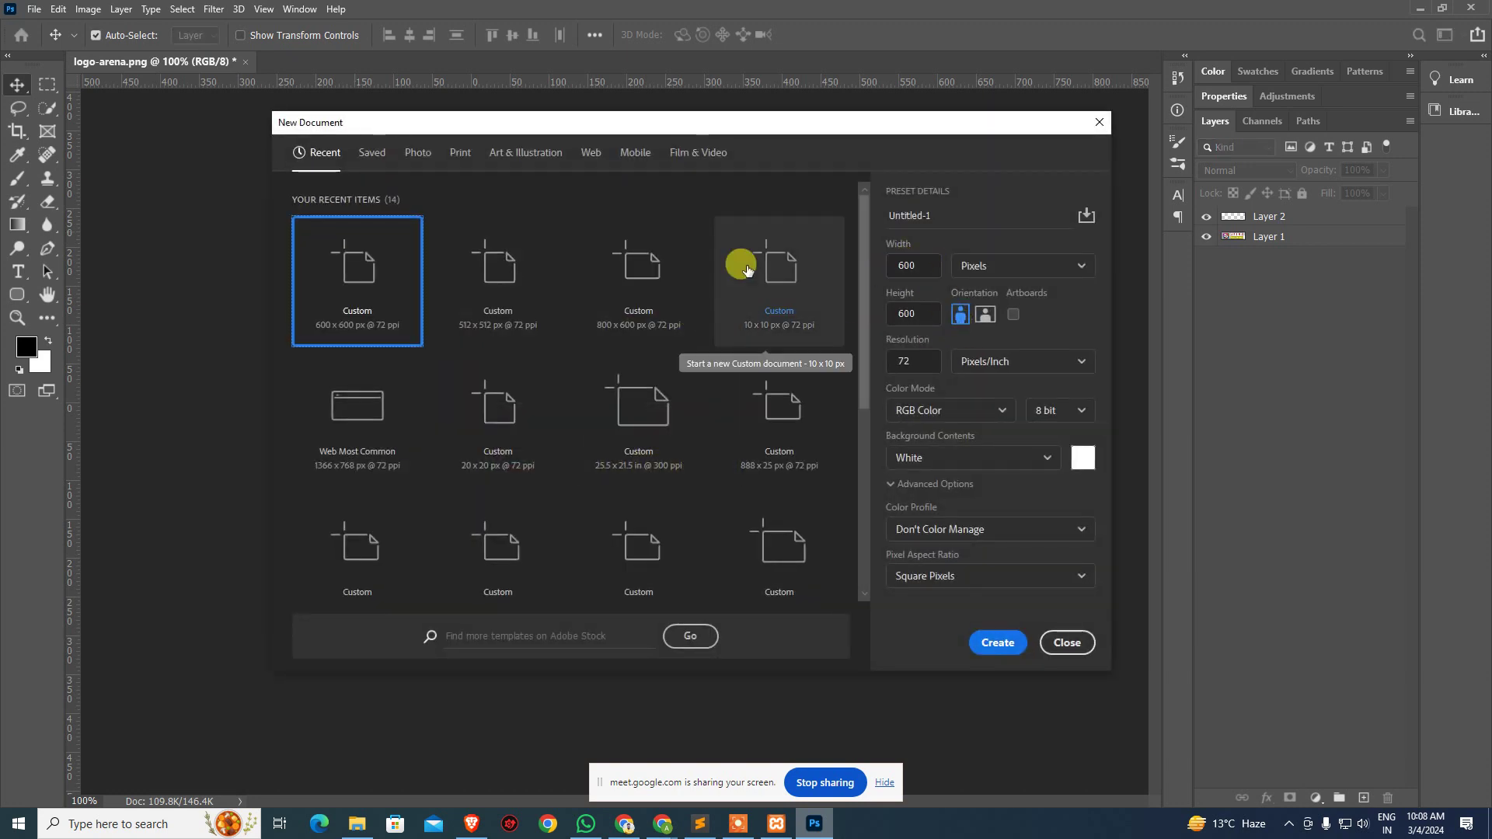
left_click(916, 266)
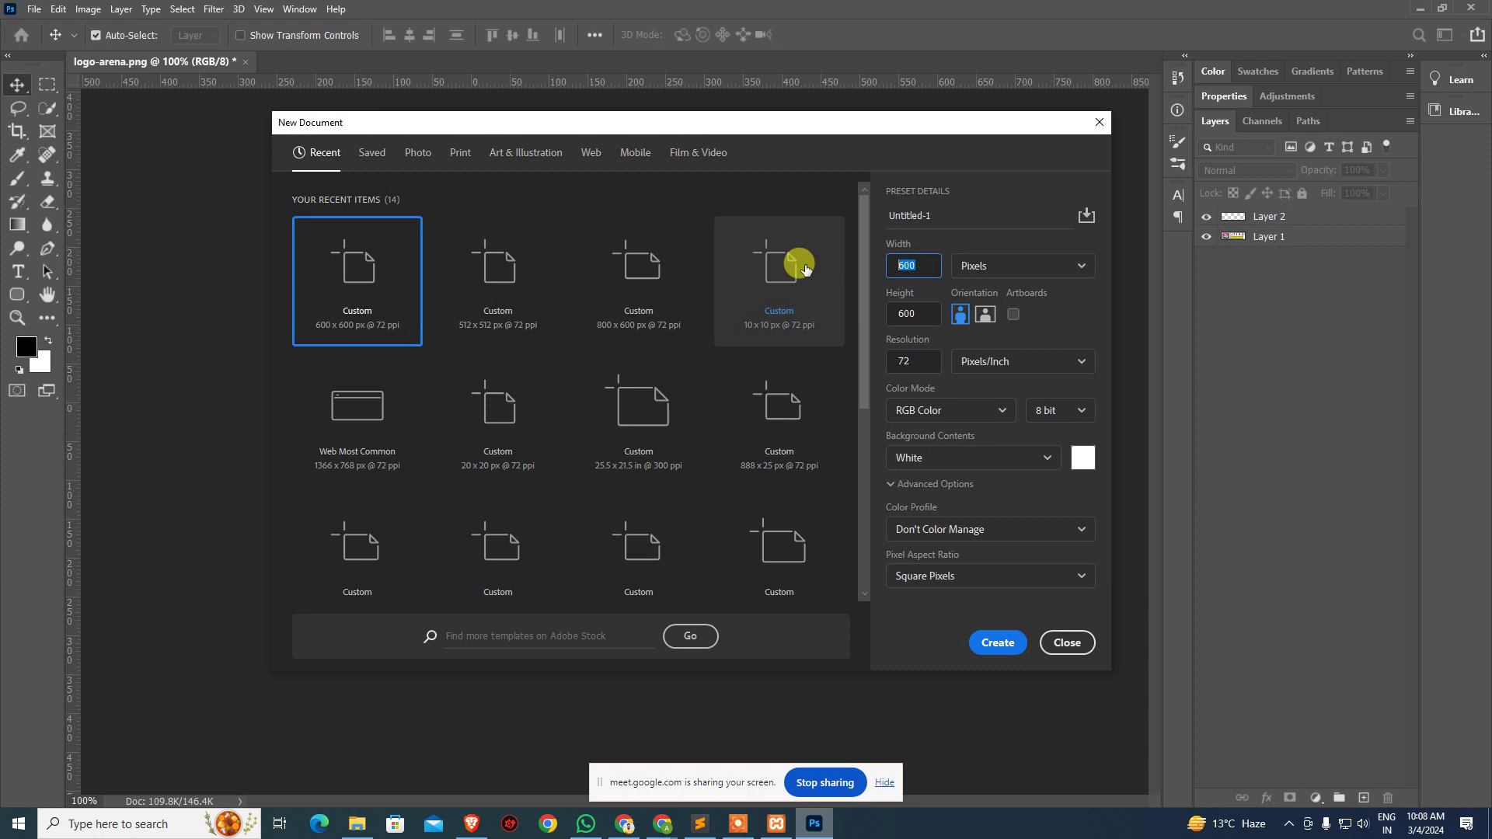
type("500")
key("Tab")
key("Tab")
type("500")
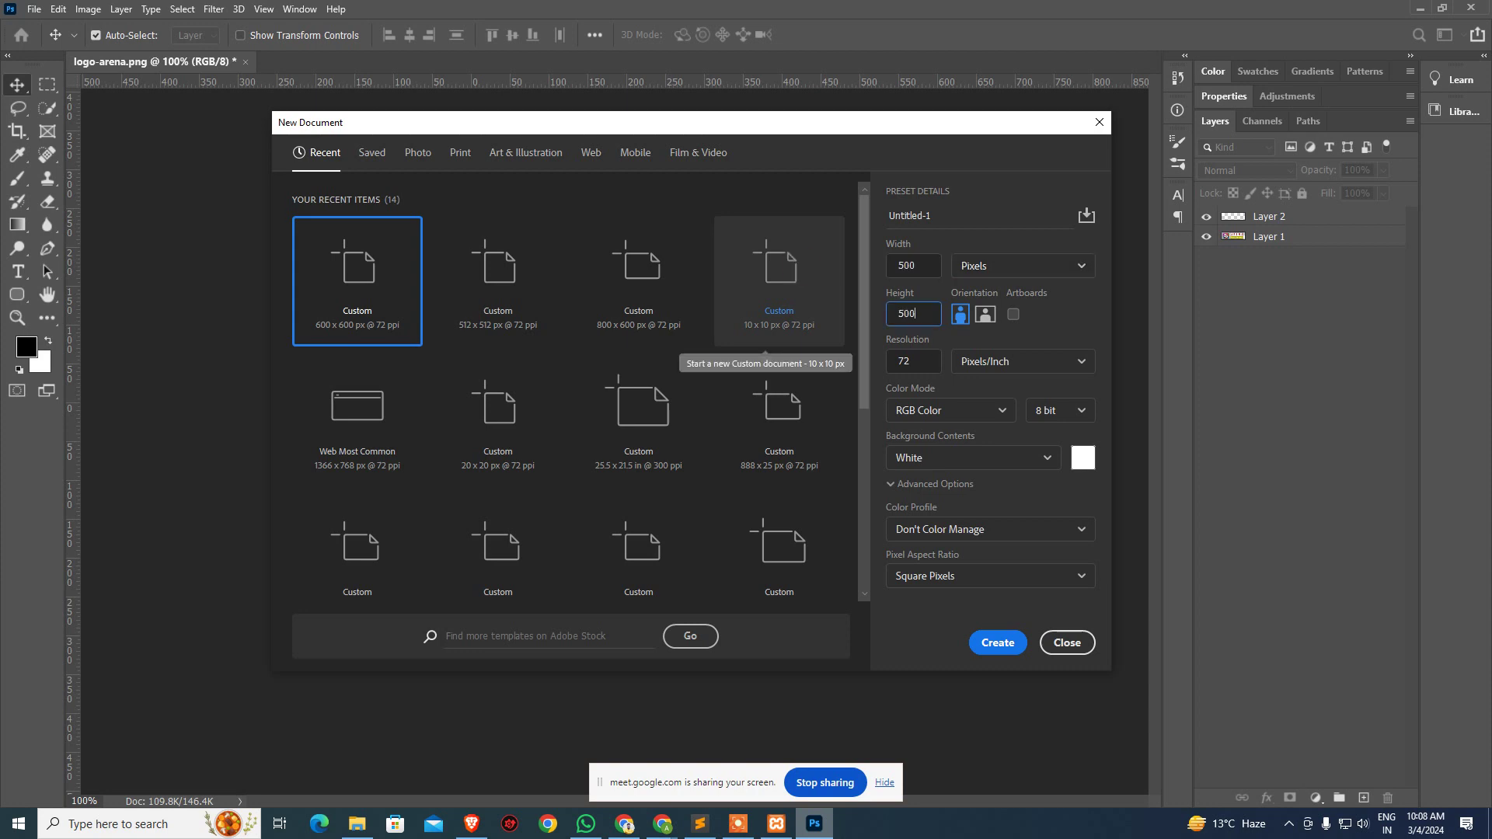
key("Return")
- Copy the logo from logo-arena.png into the centre of the new document and export it for web as the maximum-quality JPEG Site-Identity.jpg
left_click(233, 62)
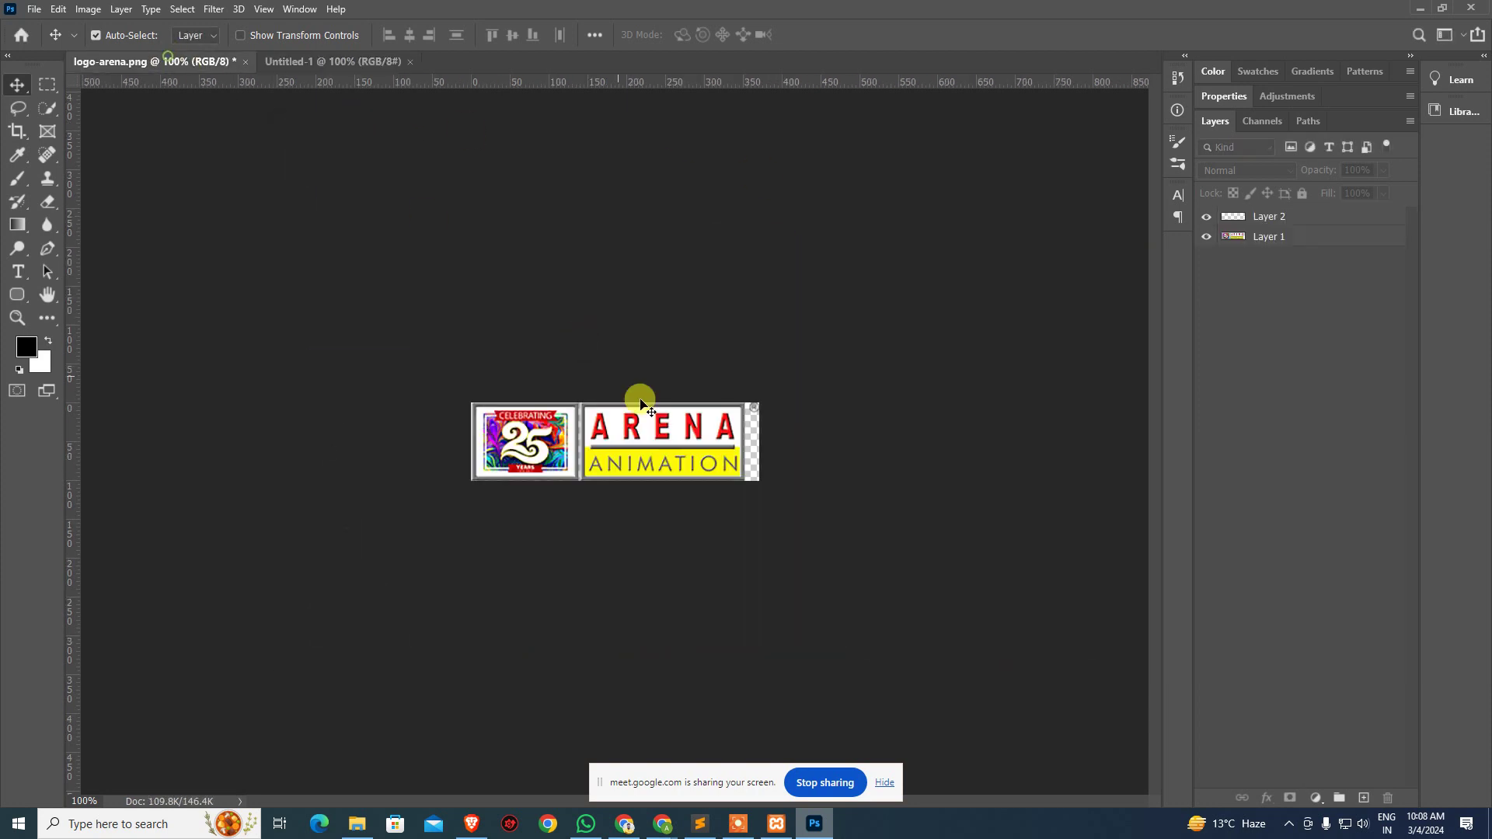
left_click_drag(652, 424, 546, 406)
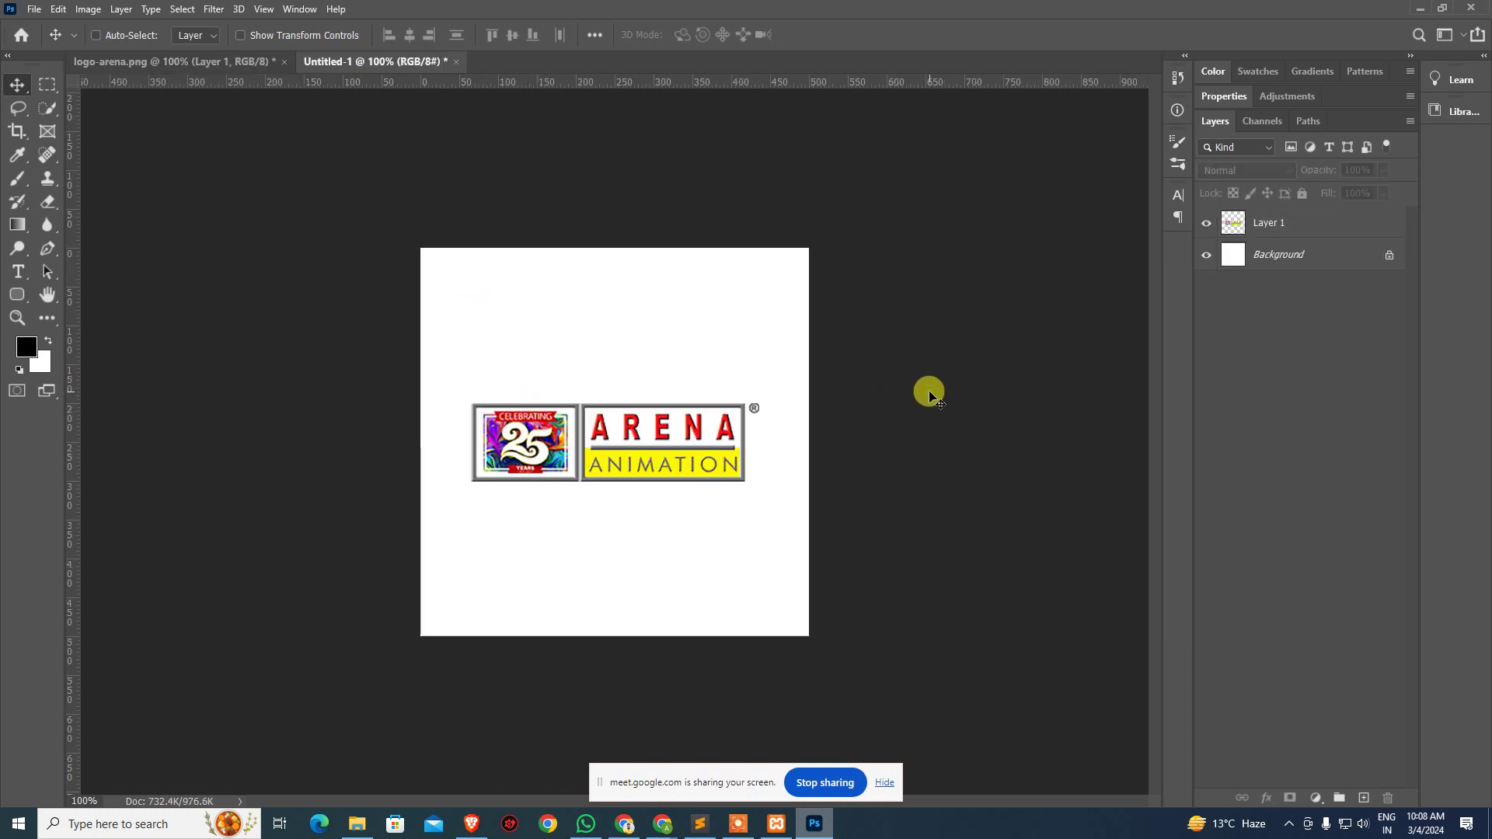
key("ctrl+alt+shift+s")
left_click(855, 697)
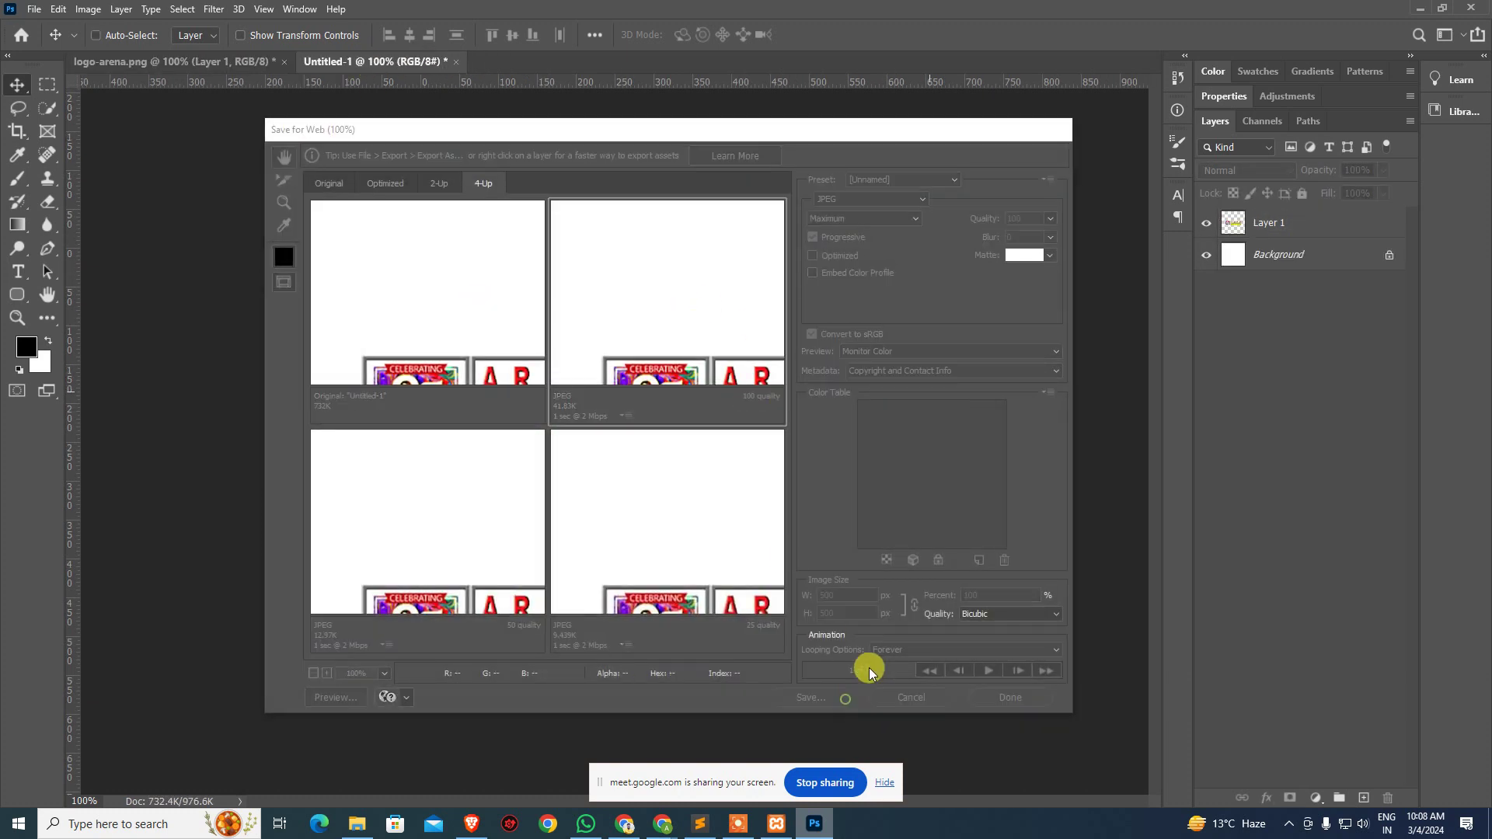
left_click(665, 428)
left_click(847, 399)
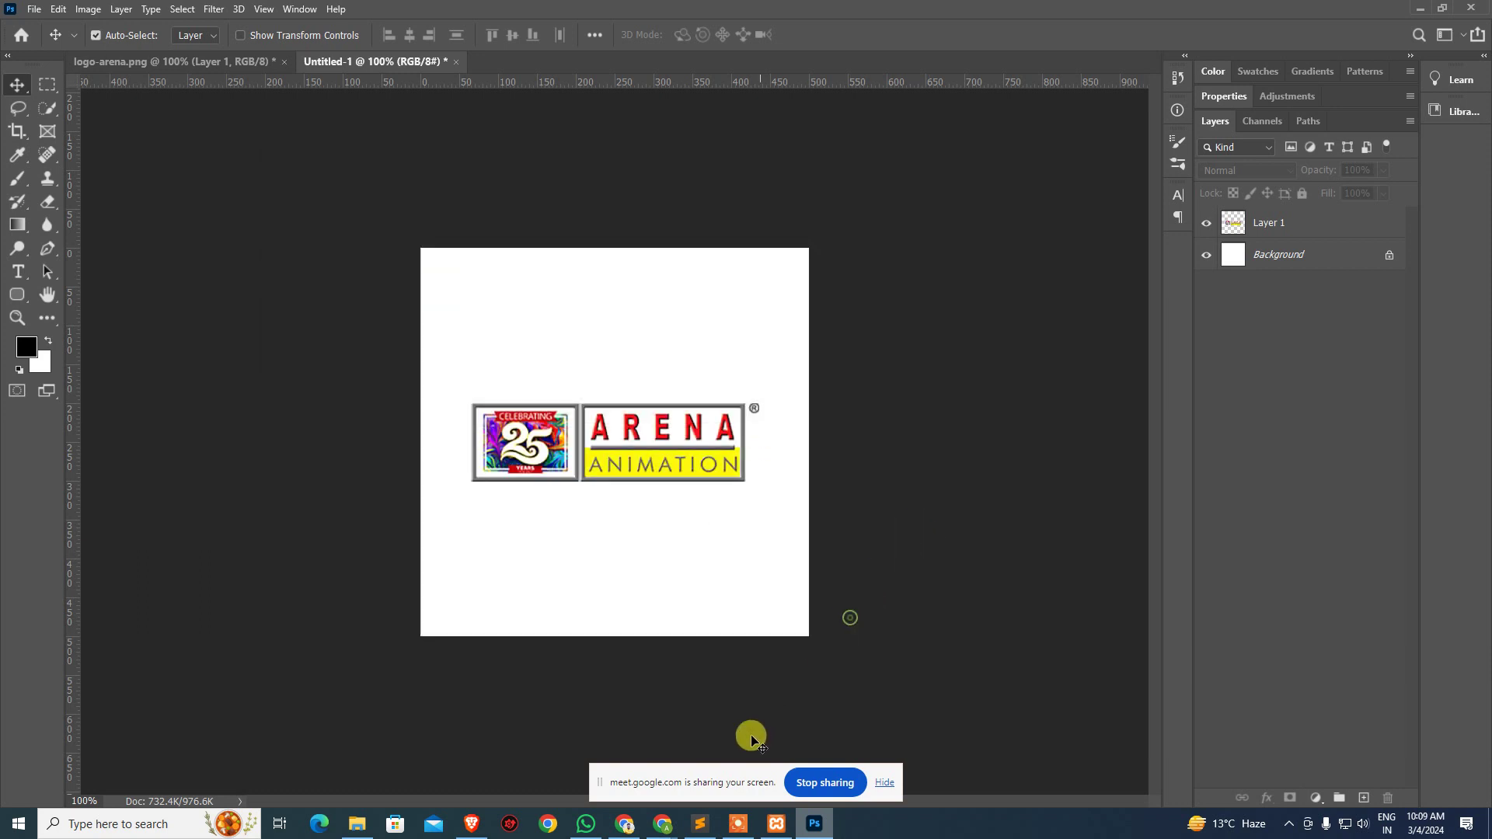
- Switch to the customizer in Chrome and permanently delete the 600 × 600 px Site-Identity.jpg from the media library in the site icon picker
mouse_move(664, 814)
left_click(587, 774)
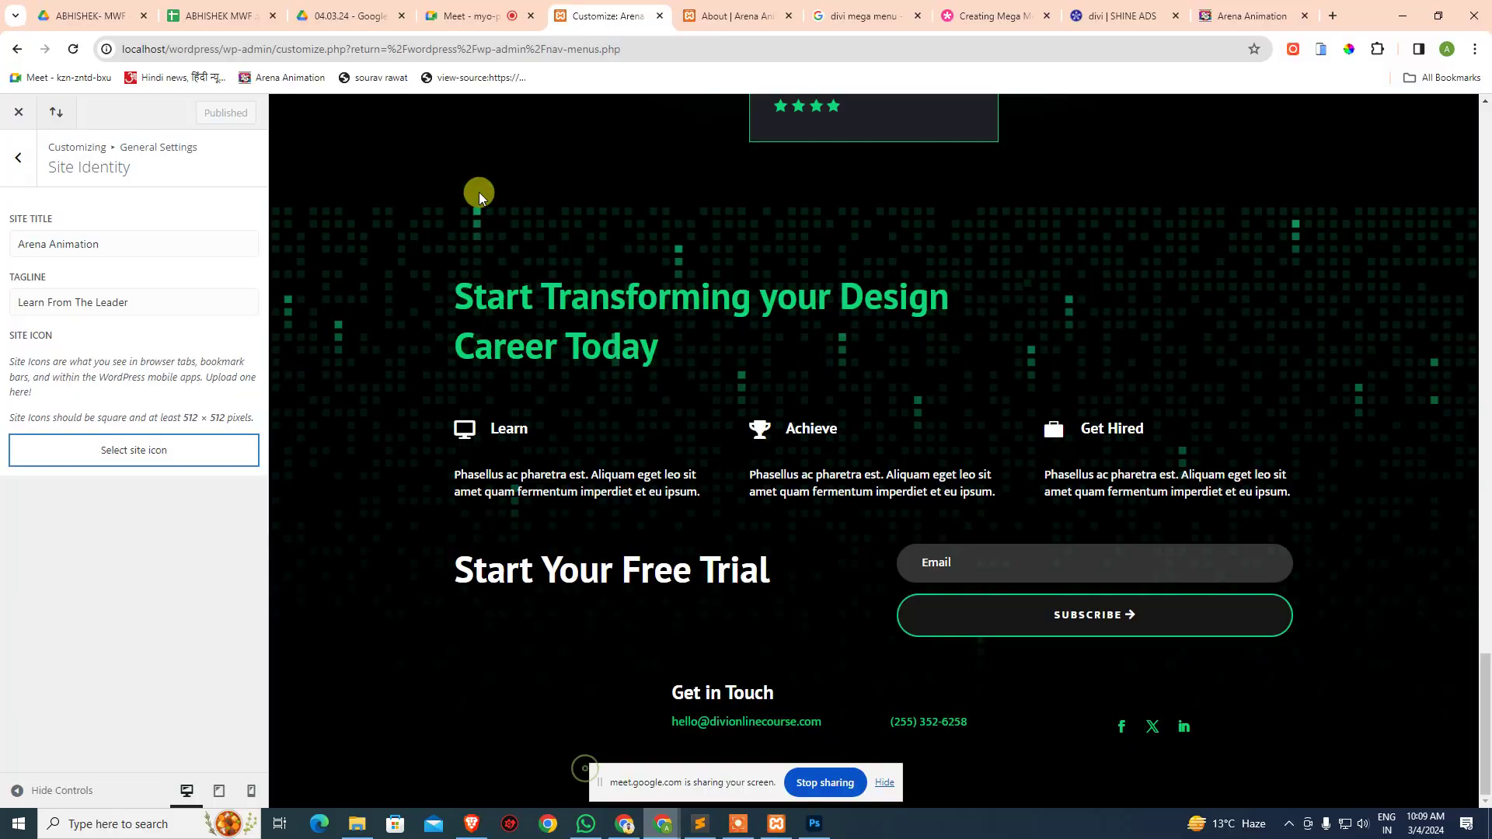
left_click(214, 452)
left_click(88, 299)
left_click(1408, 303)
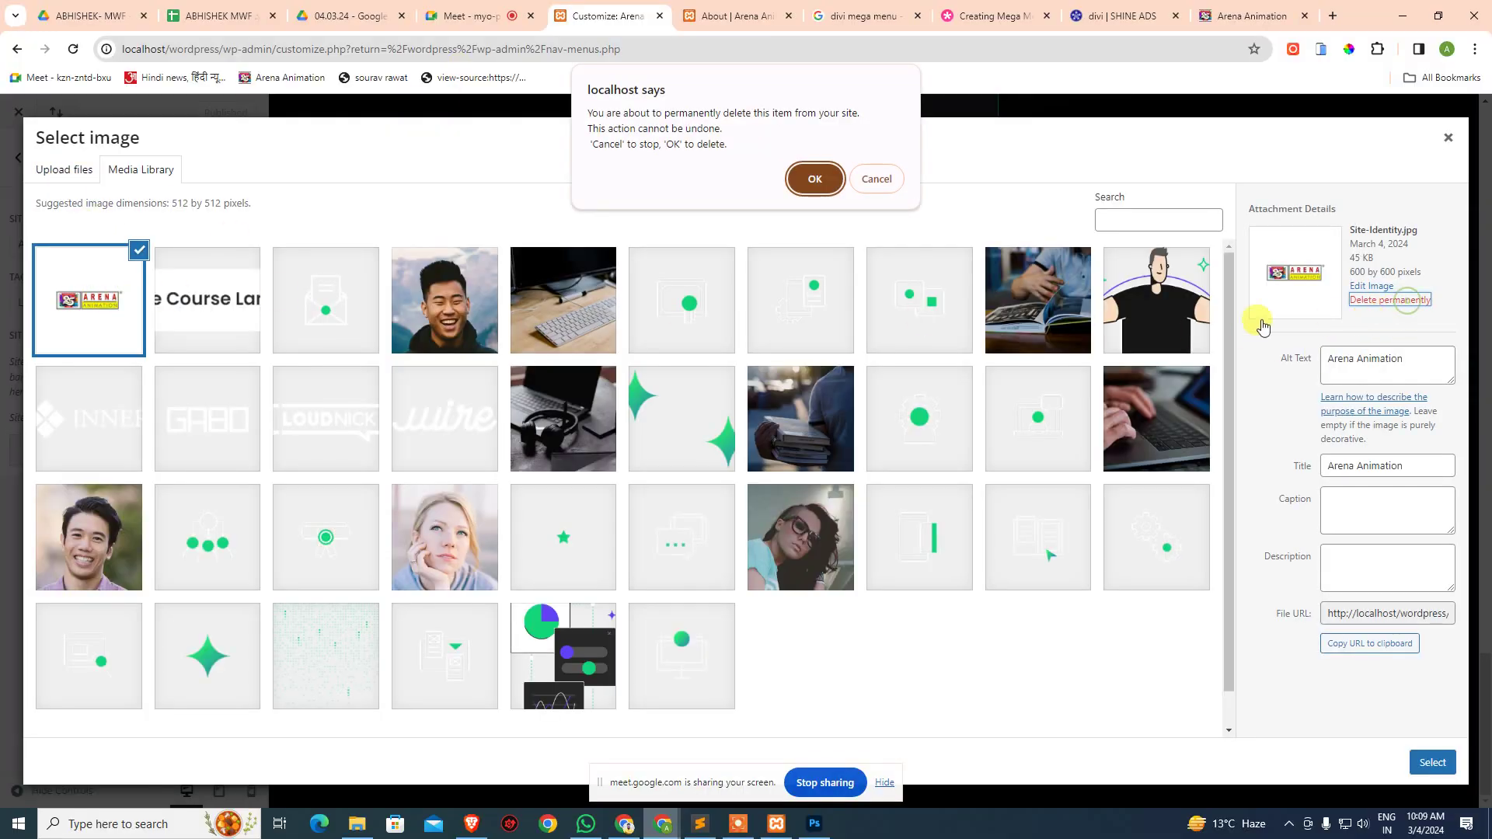
left_click(810, 178)
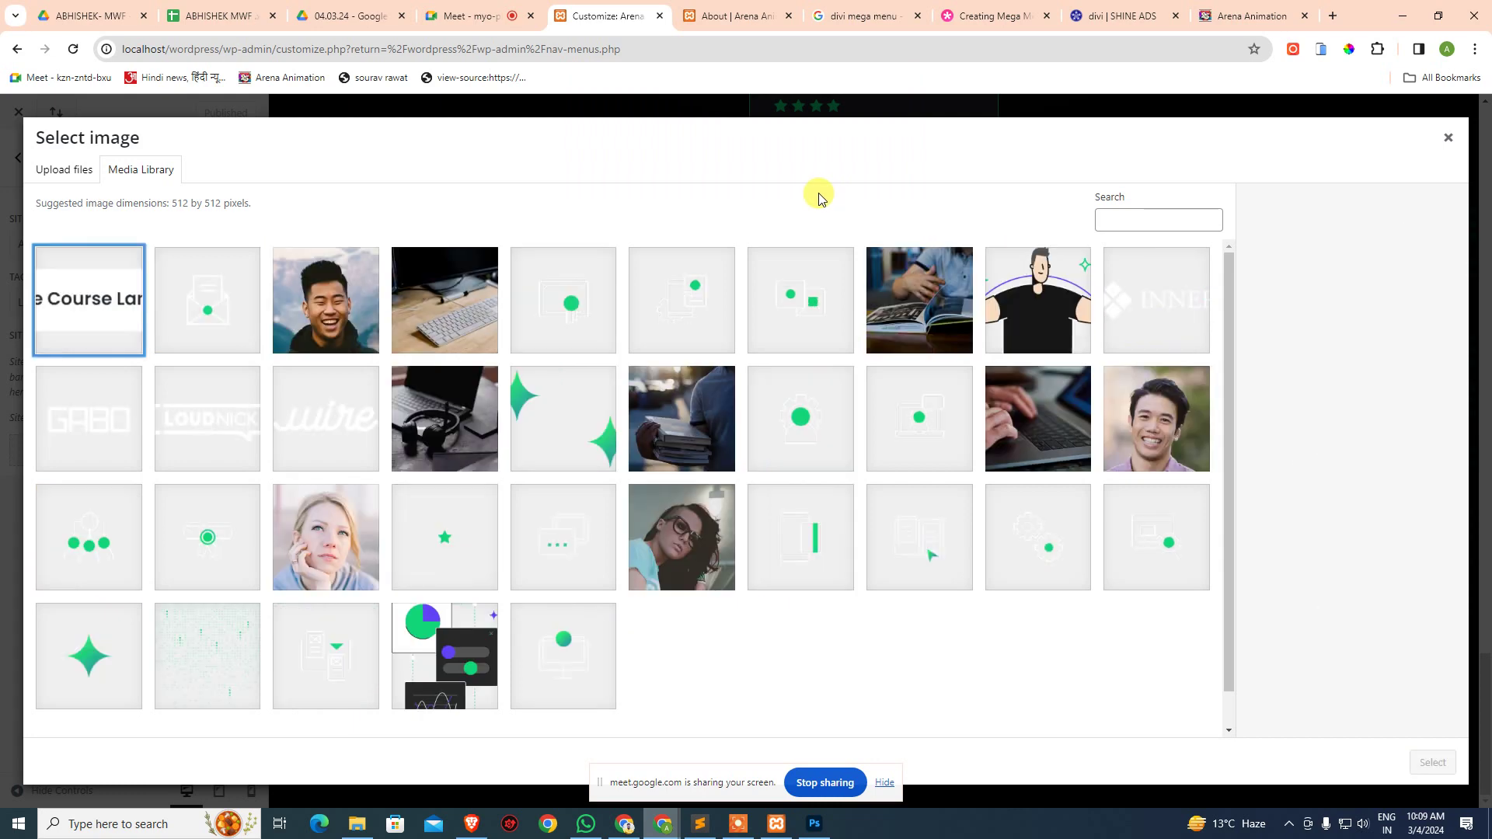
left_click(16, 167)
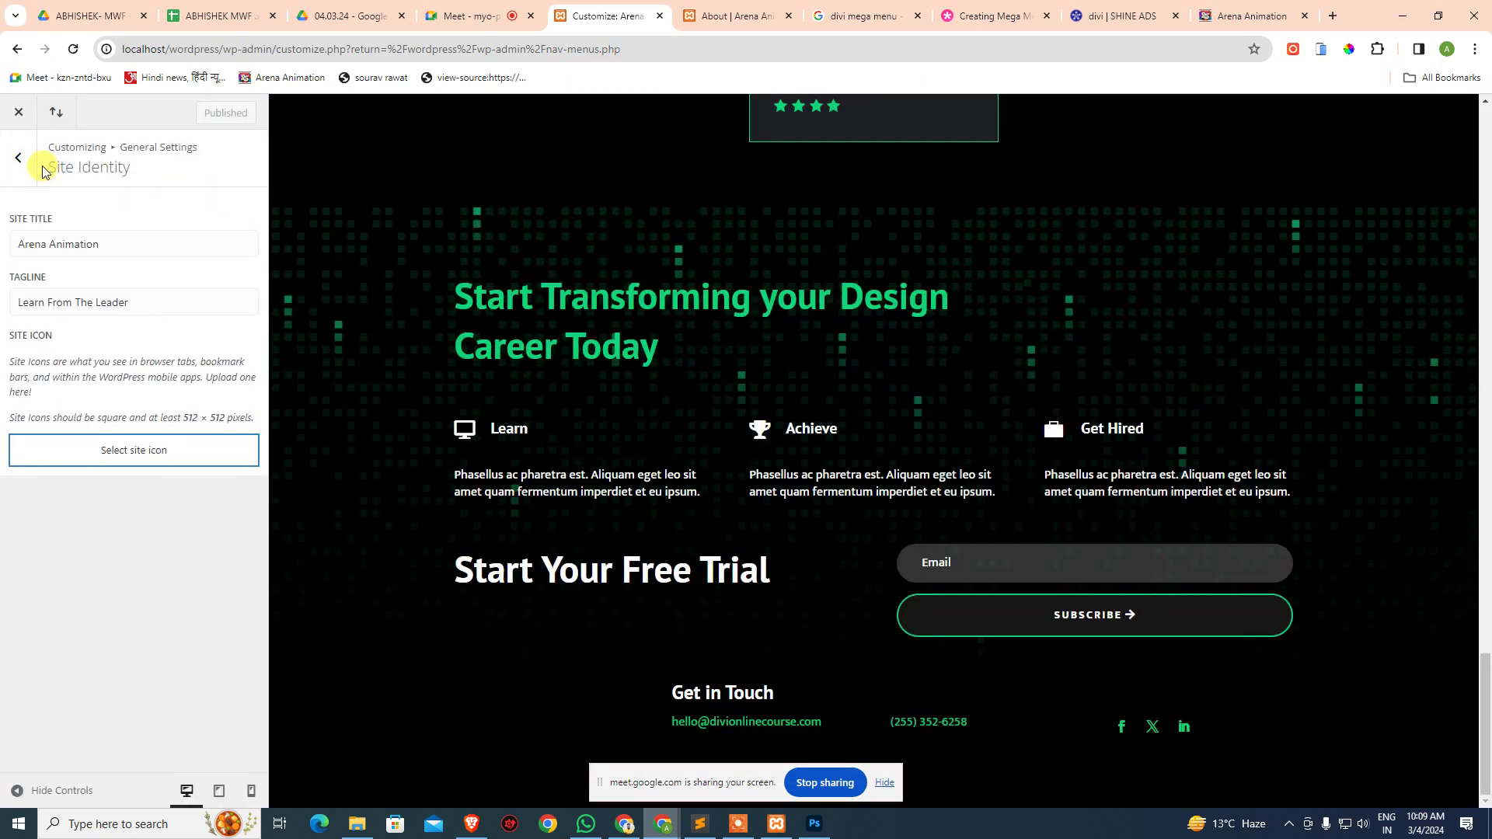
- Upload the 500 × 500 px Site-Identity.jpg and use it as the site icon without cropping
left_click(153, 450)
left_click(65, 171)
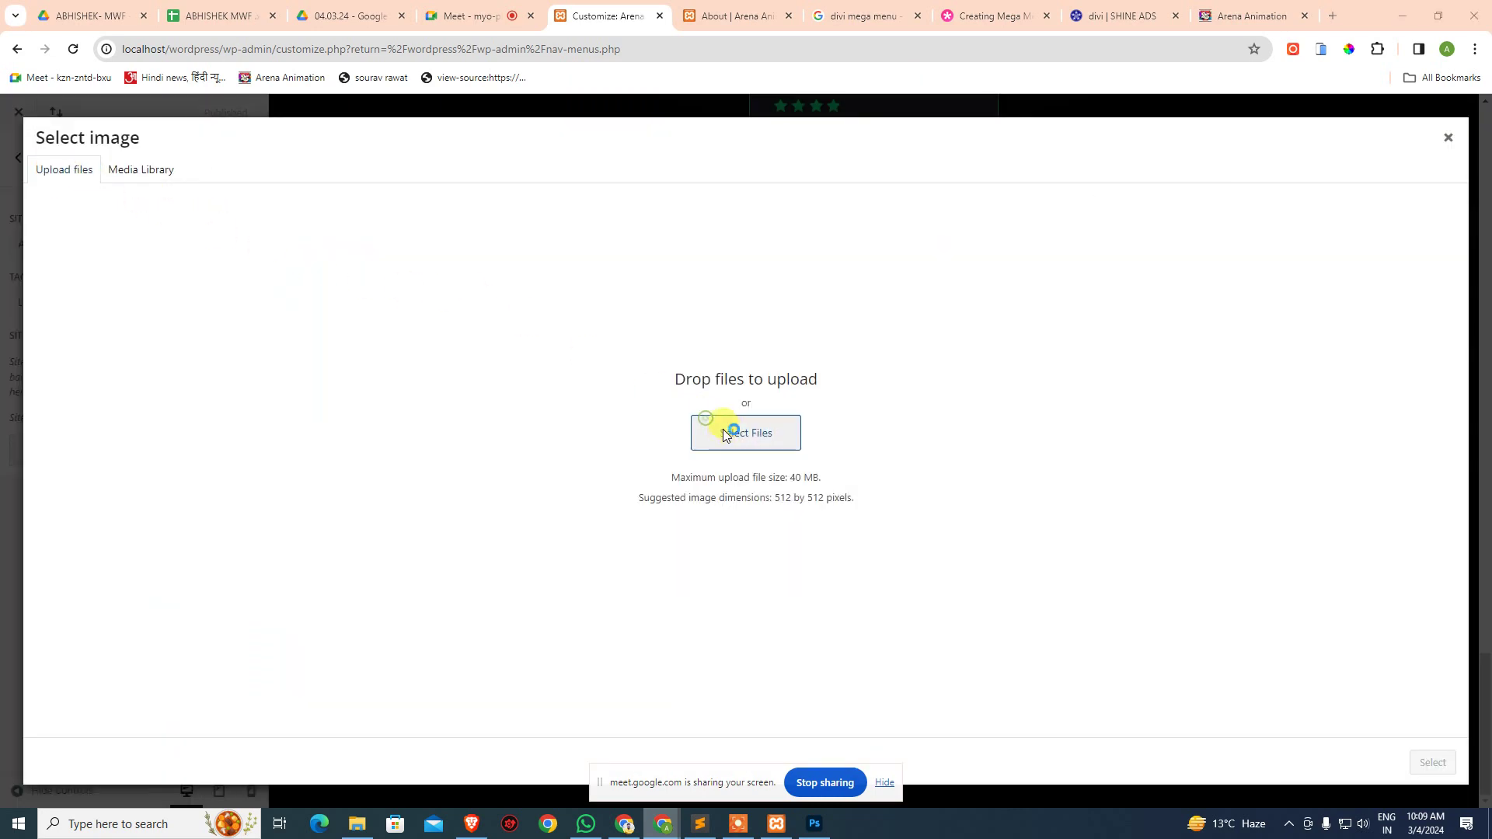
left_click(746, 433)
left_click(541, 151)
left_click(634, 553)
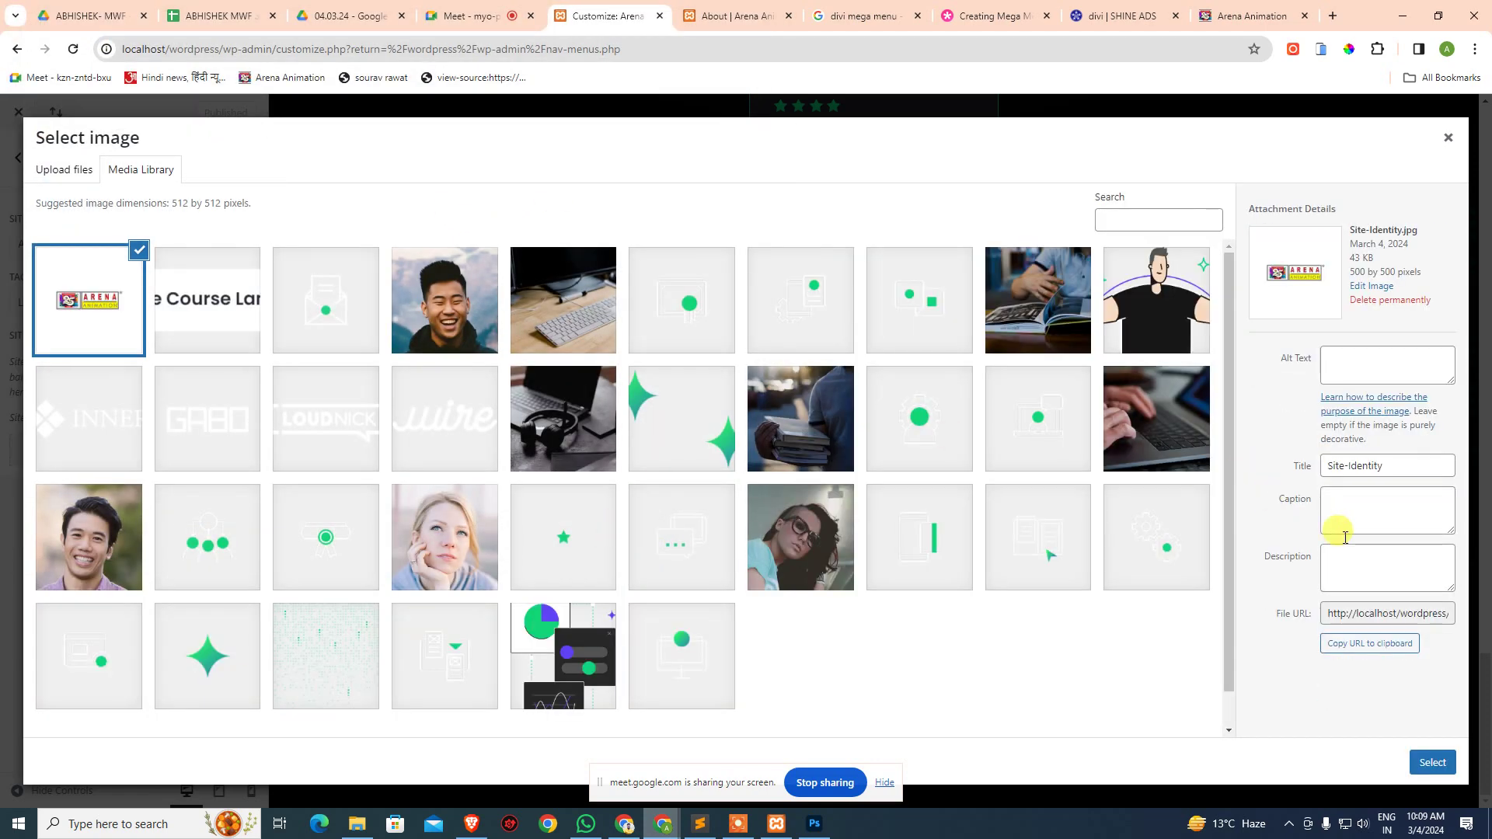
left_click(1432, 762)
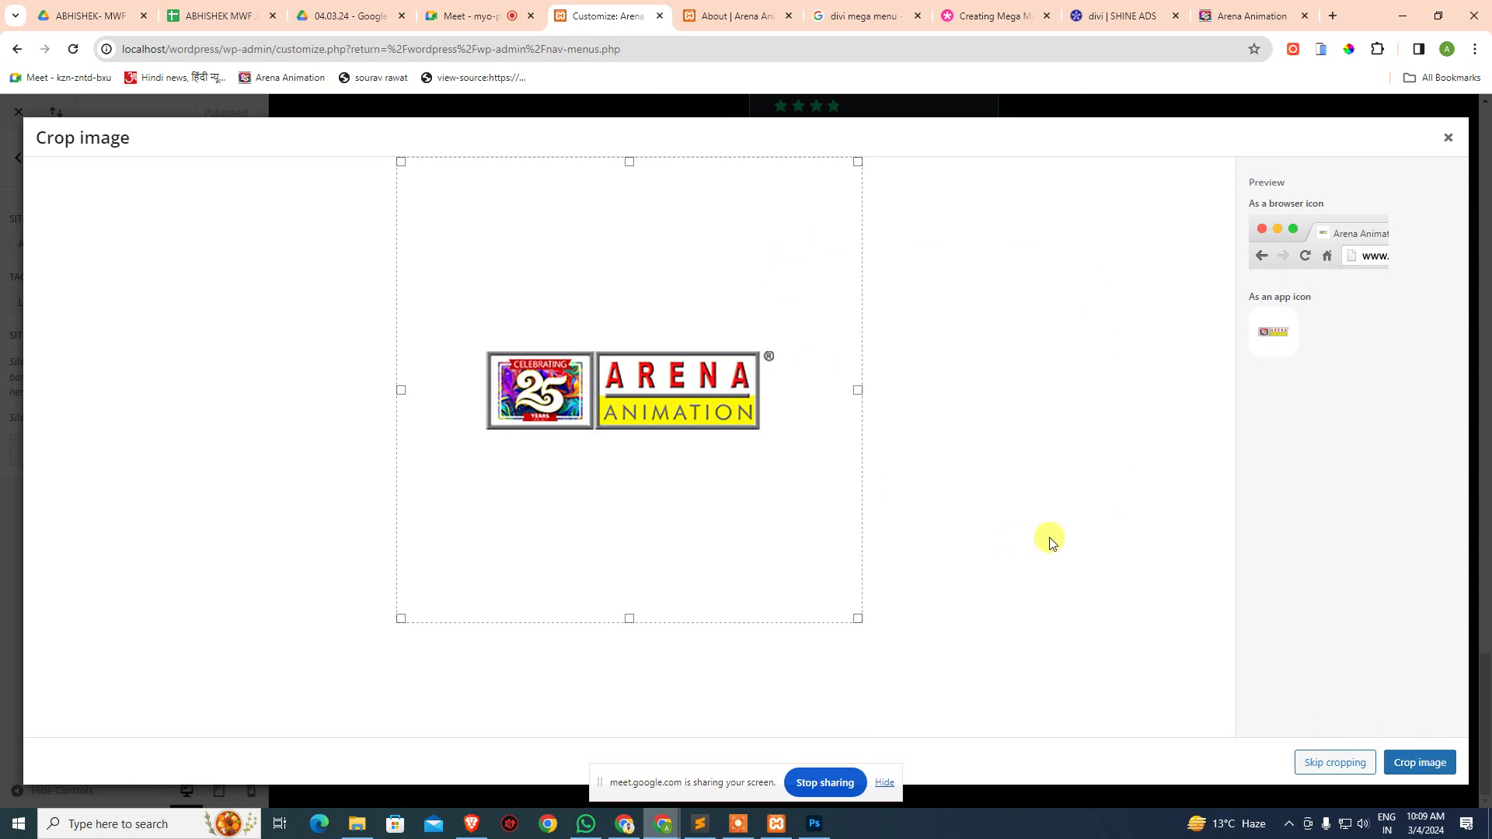
left_click(1333, 763)
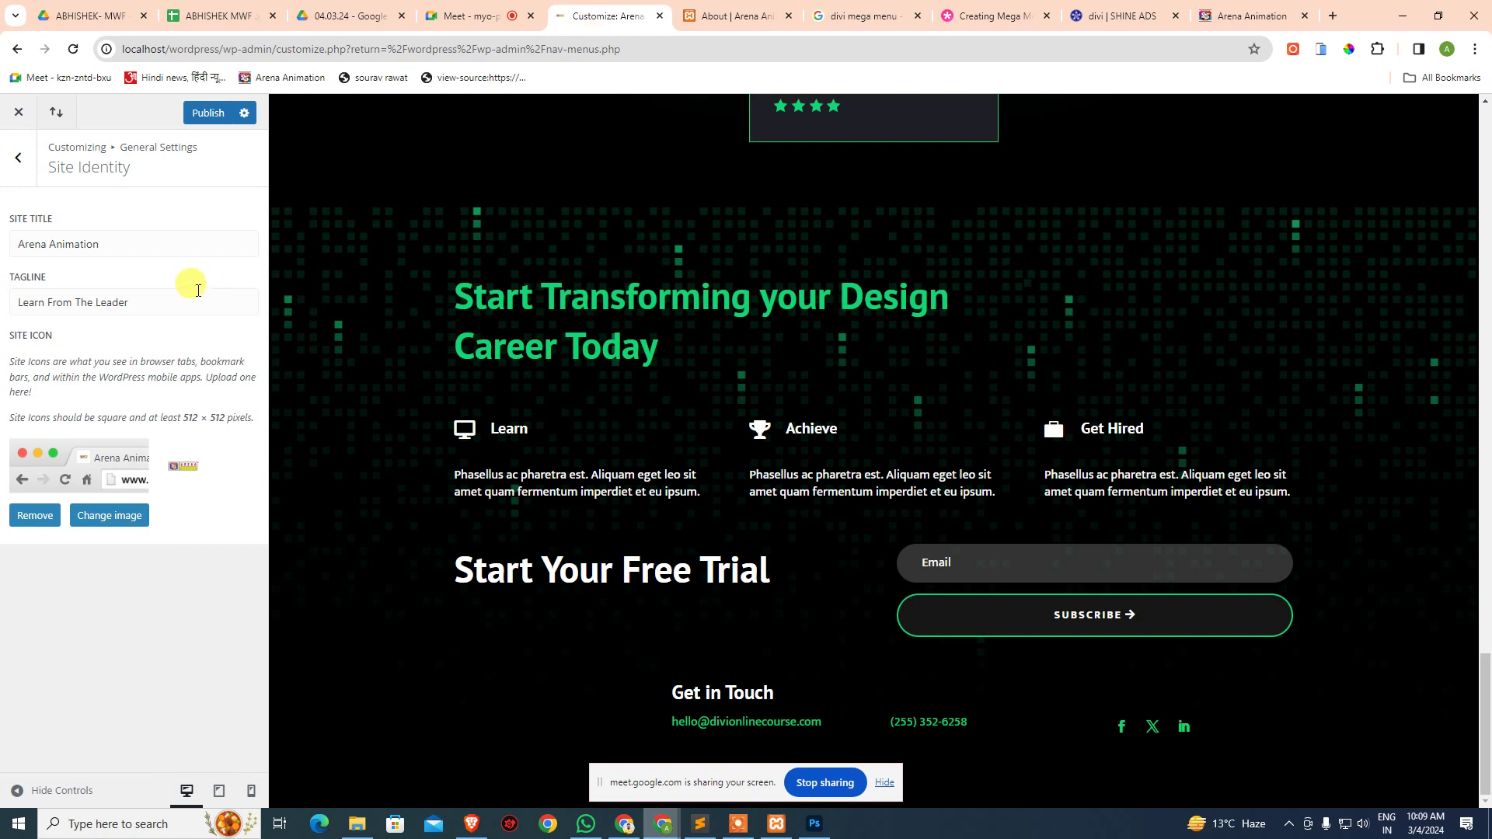
- Highlight the site icon size requirement, then switch to Photoshop and check the logo document's pixel dimensions in Image Size
triple_click(240, 416)
left_click(240, 416)
left_click(815, 822)
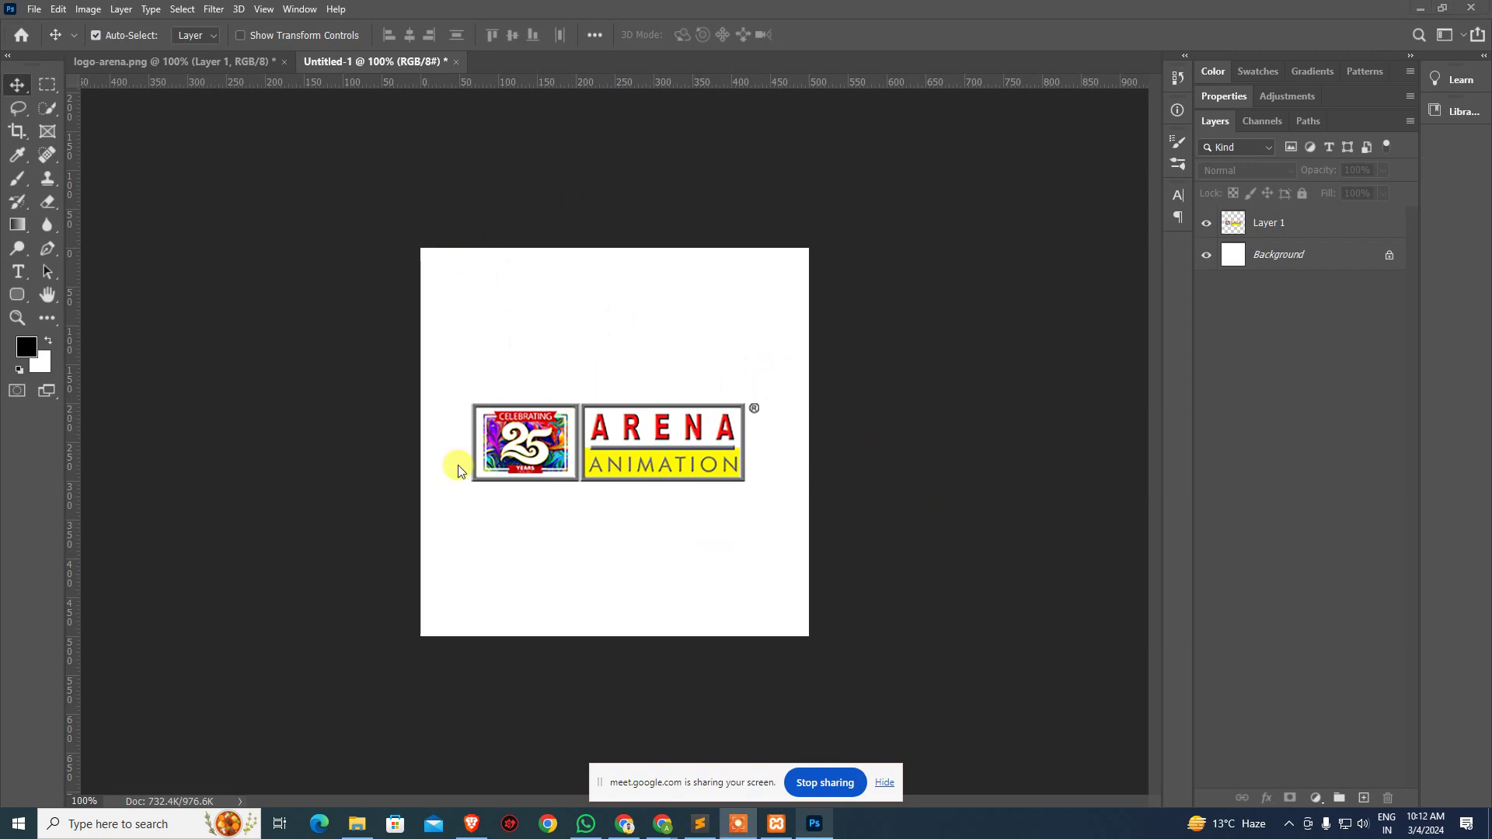
left_click(562, 316)
key("ctrl")
key("ctrl+alt+i")
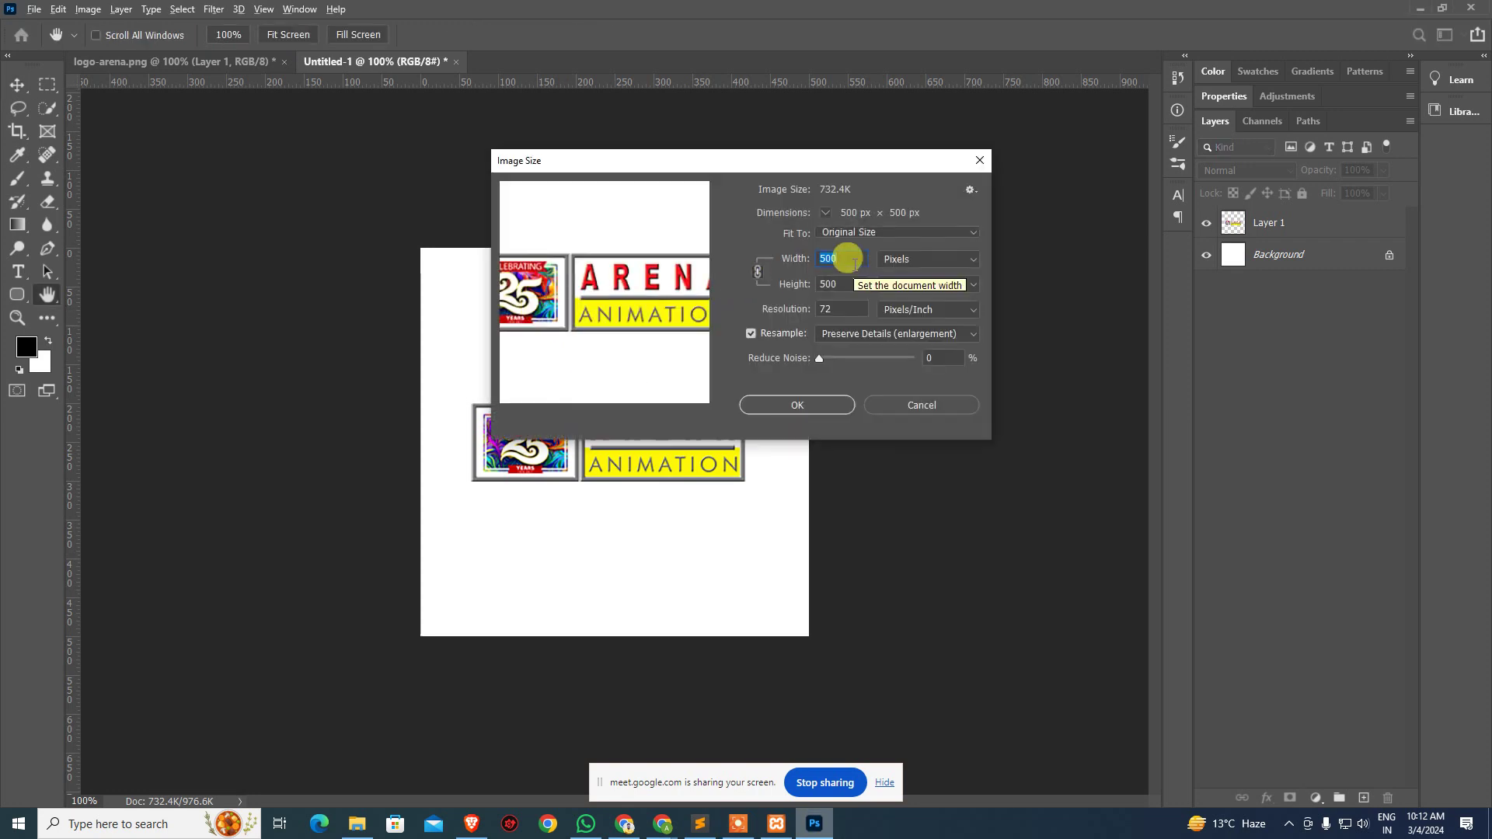
left_click(808, 407)
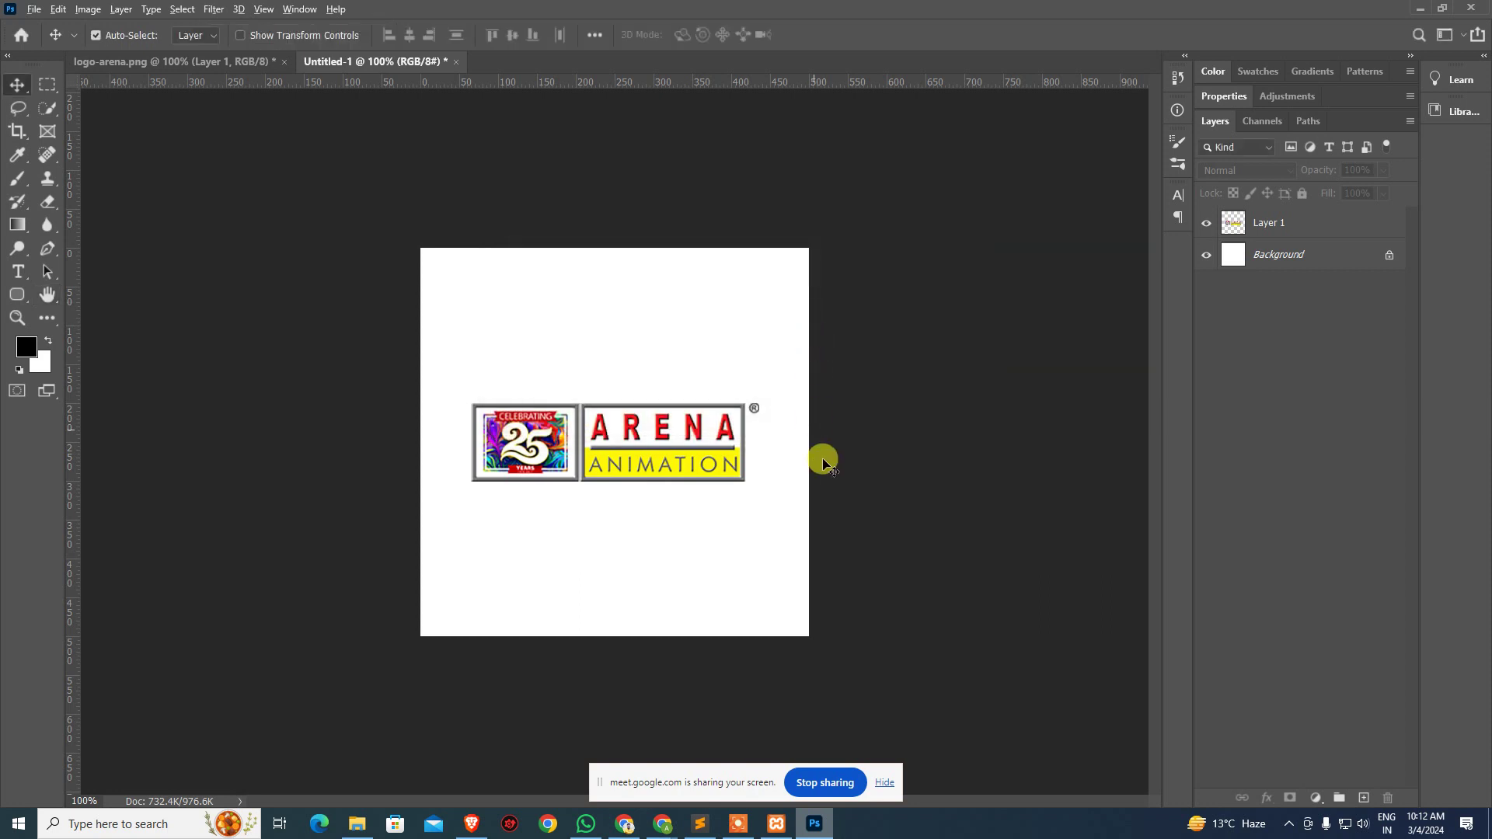
- Switch to the customizer in Chrome, remove the current site icon, and select Site-Identity.jpg in the media library as its replacement
mouse_move(662, 824)
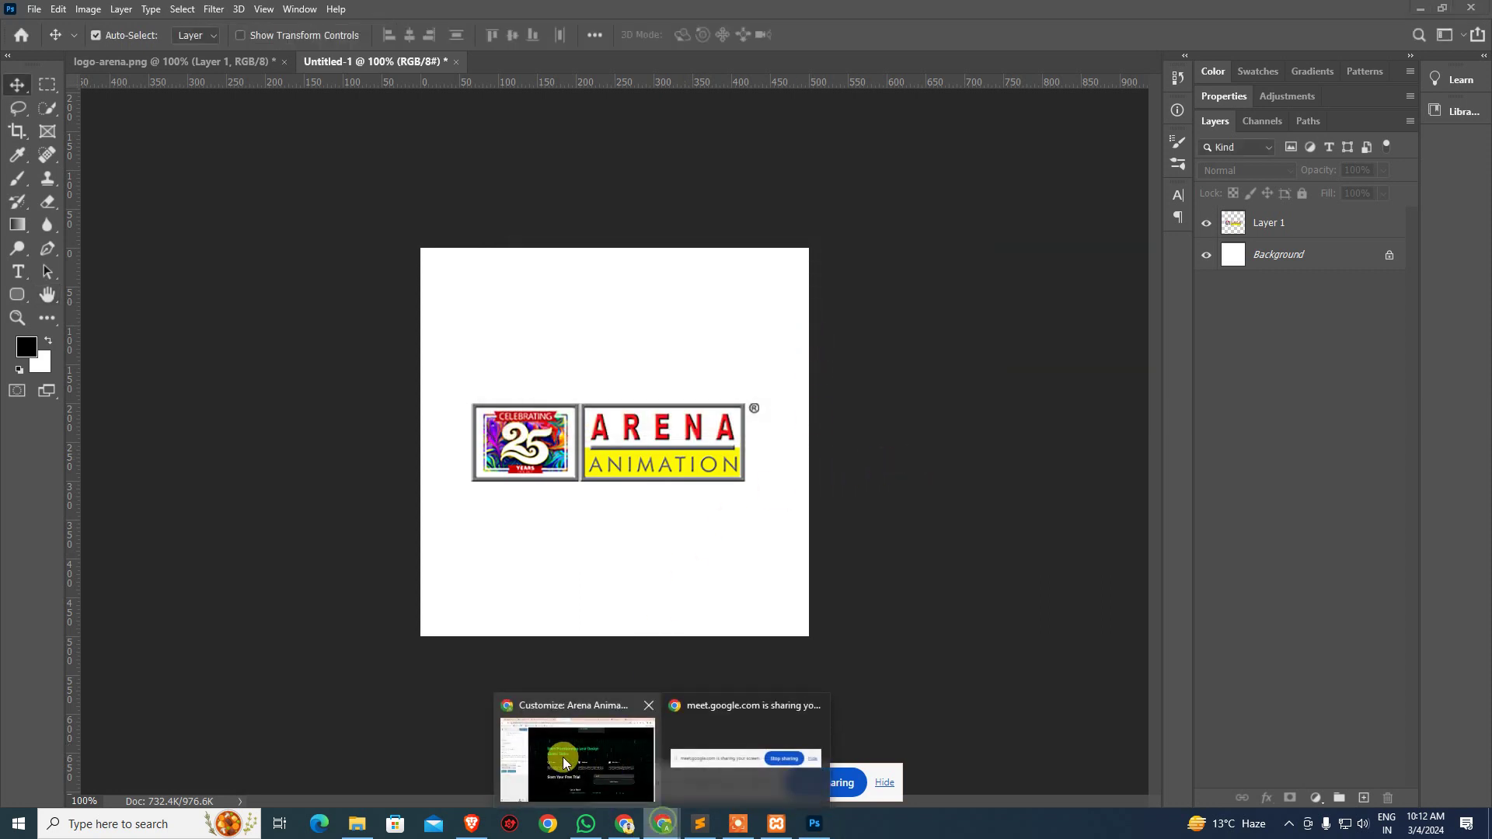
left_click(560, 754)
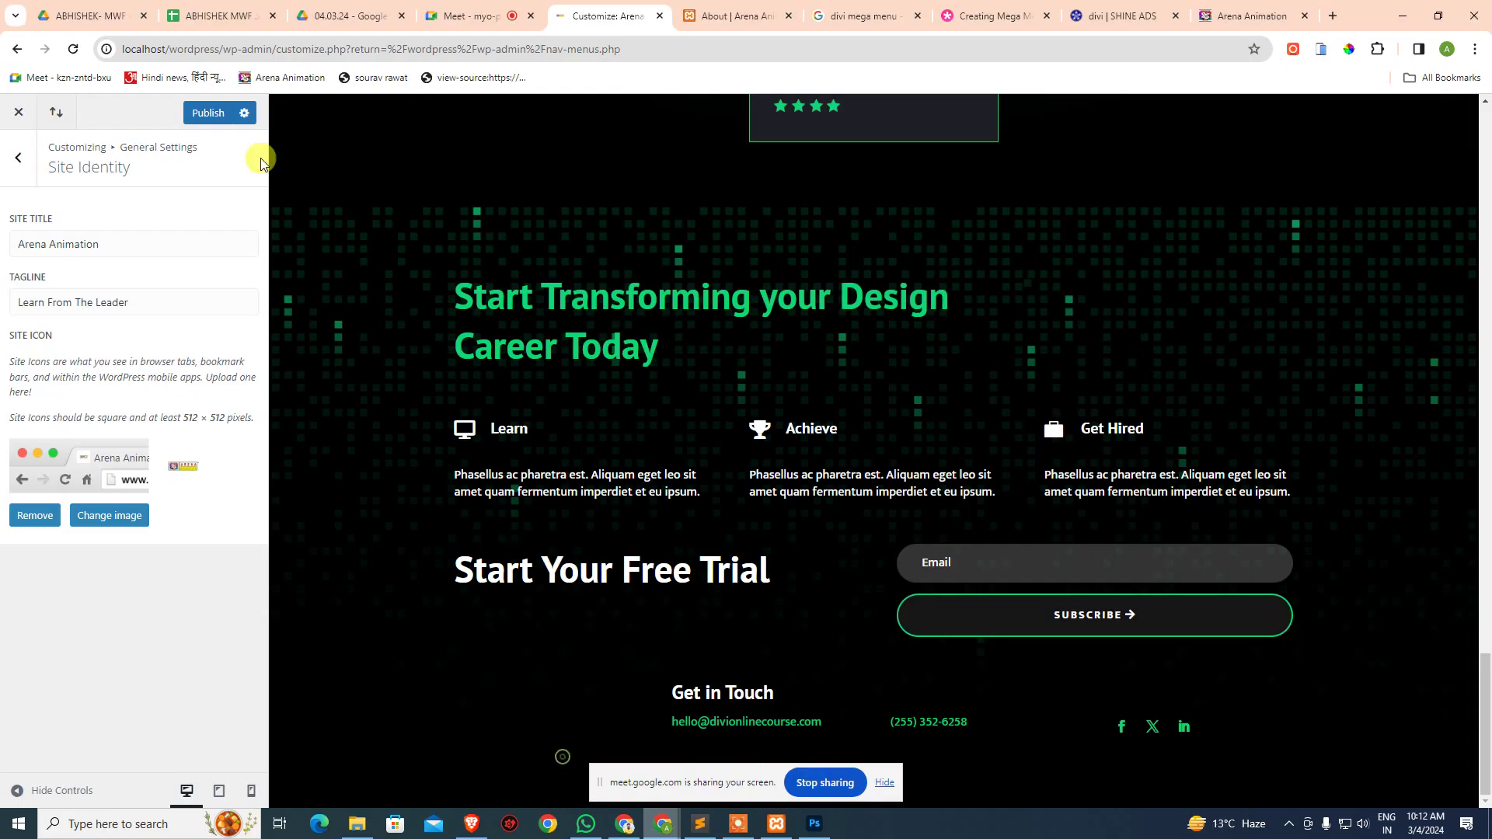
left_click(55, 518)
left_click(120, 450)
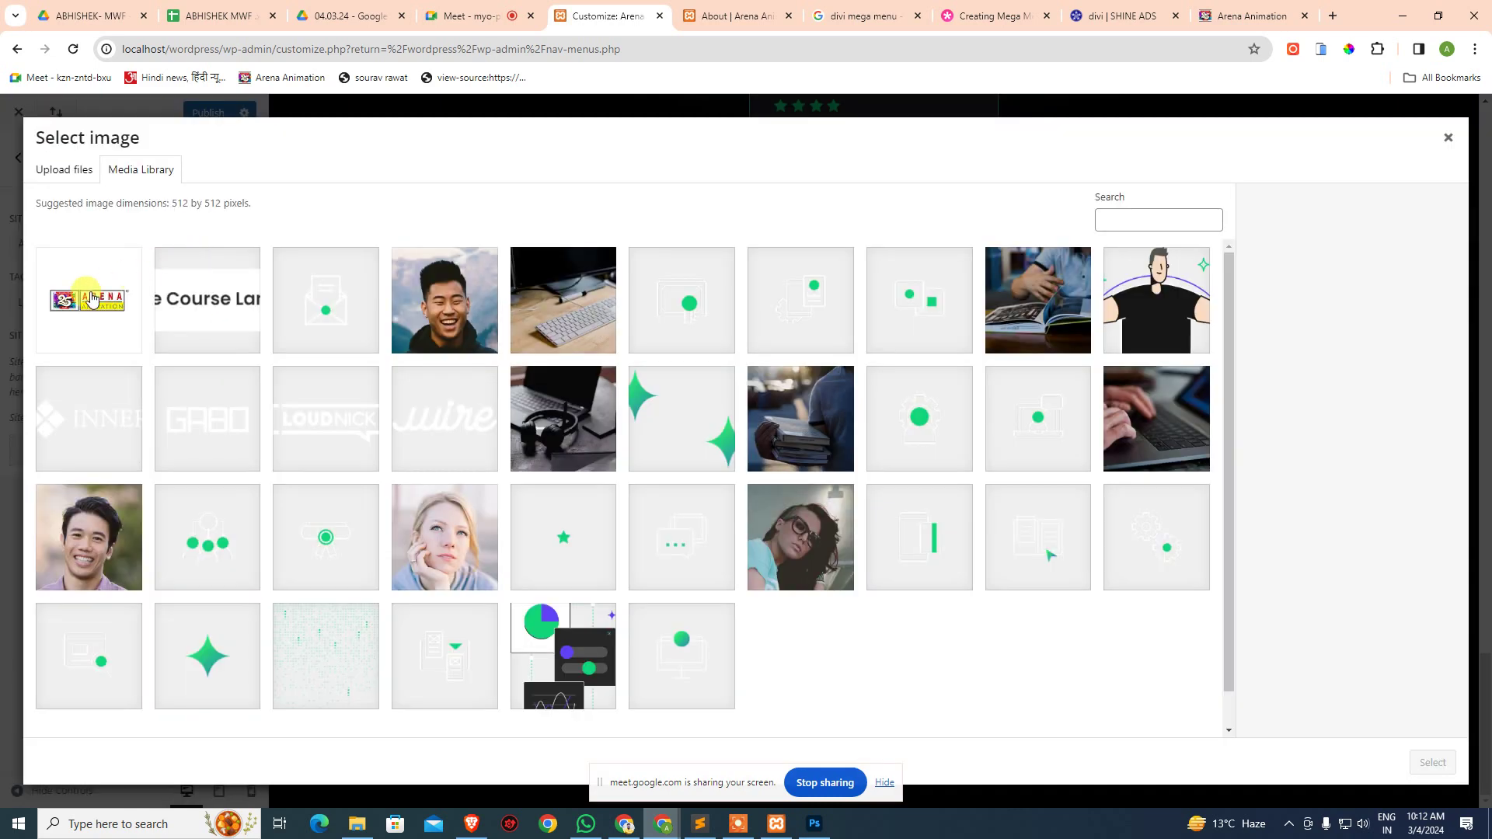
left_click(83, 173)
left_click(125, 174)
left_click(134, 298)
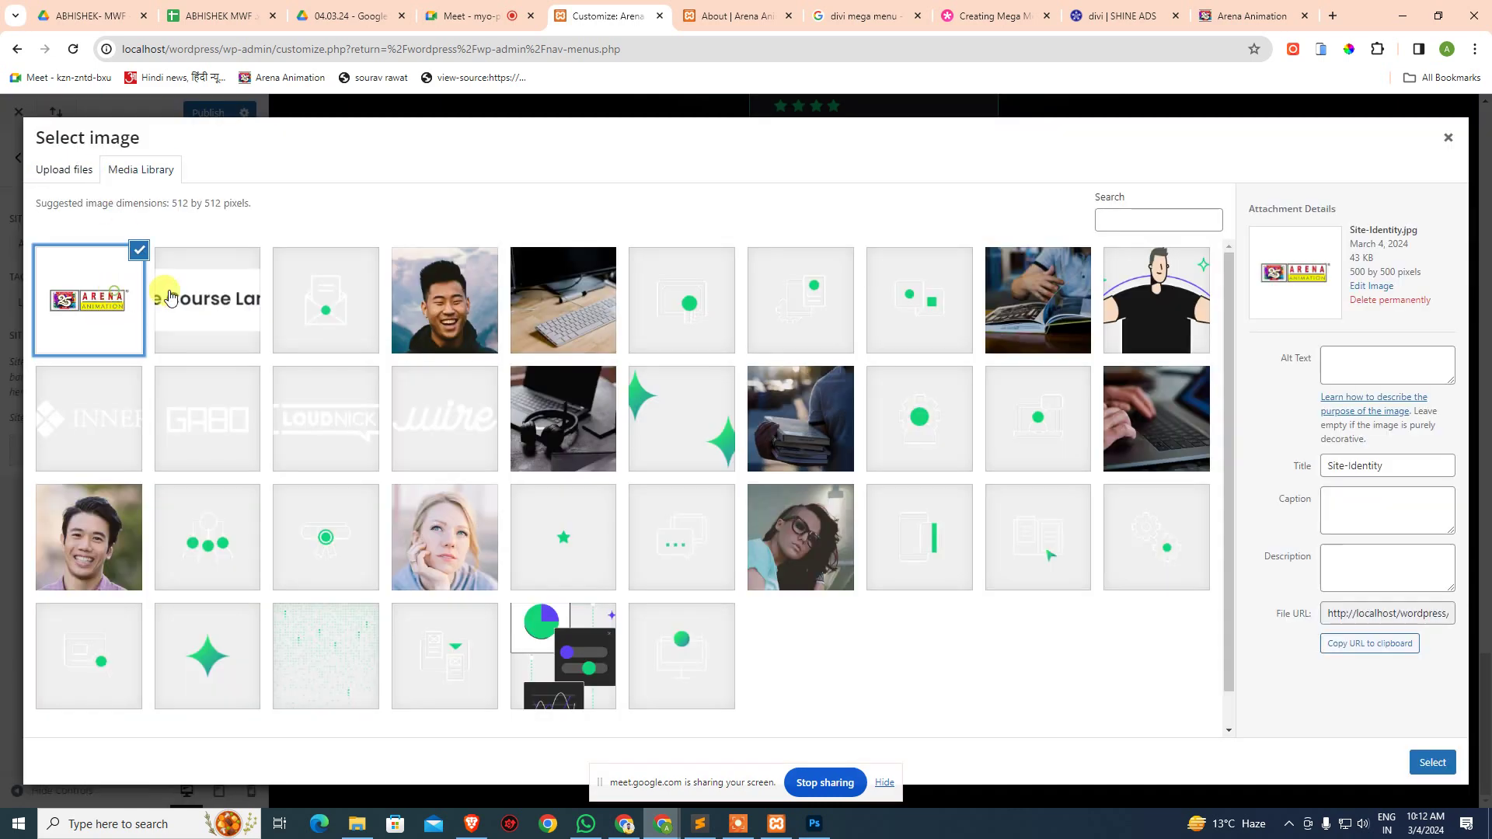
- Enter Arena Animtaion as the alt text and title of Site-Identity.jpg, and correct the alt text's spelling to Arena Animation
left_click(1361, 362)
type("a")
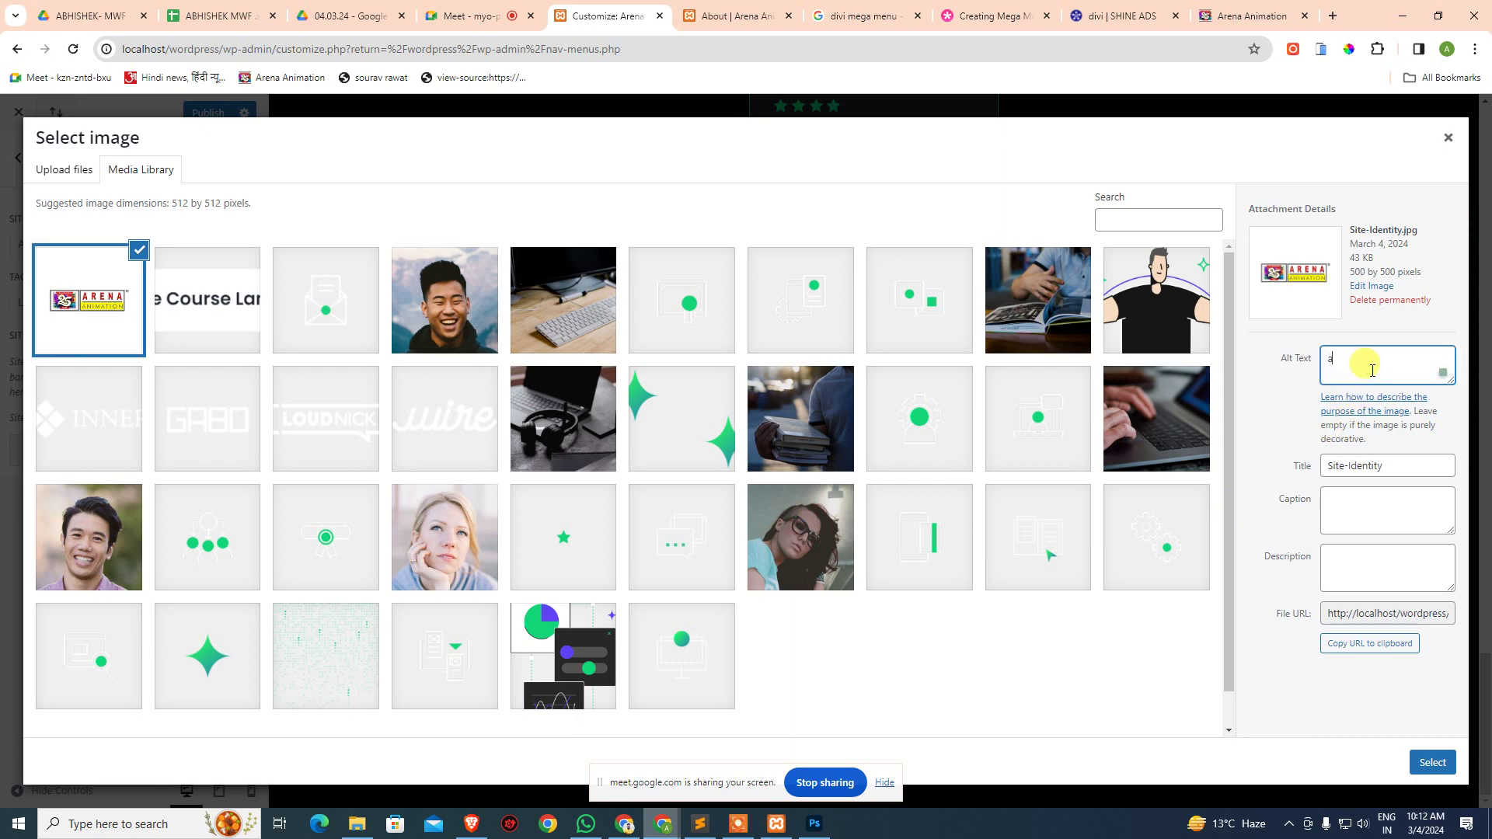
key("BackSpace")
type("Arena Animaion")
key("Left")
key("Left")
type("t")
key("ctrl+a")
key("ctrl+c")
left_click(1406, 464)
key("ctrl+a")
key("ctrl+v")
right_click(1364, 361)
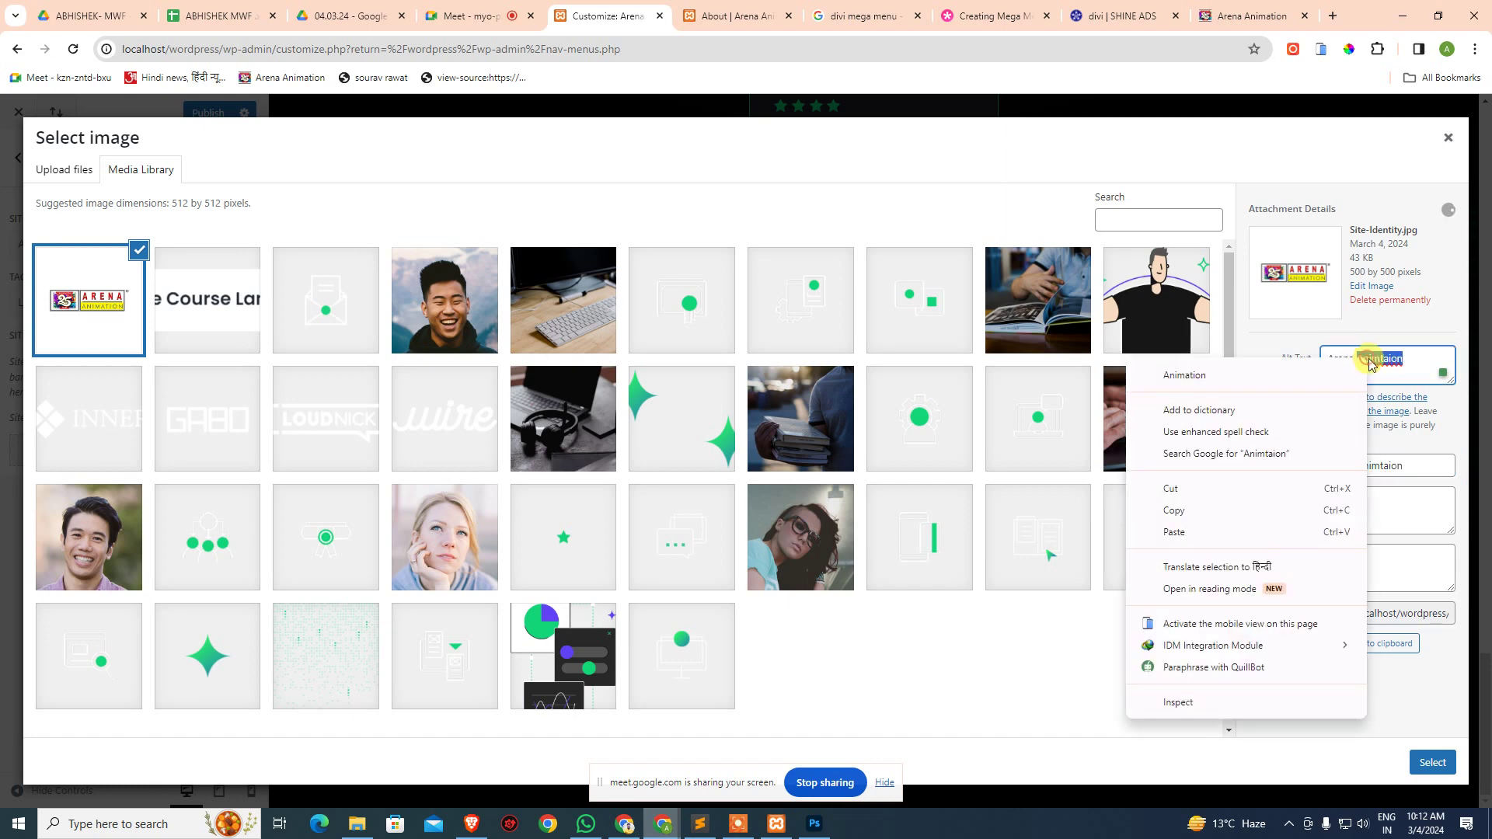
left_click(1243, 374)
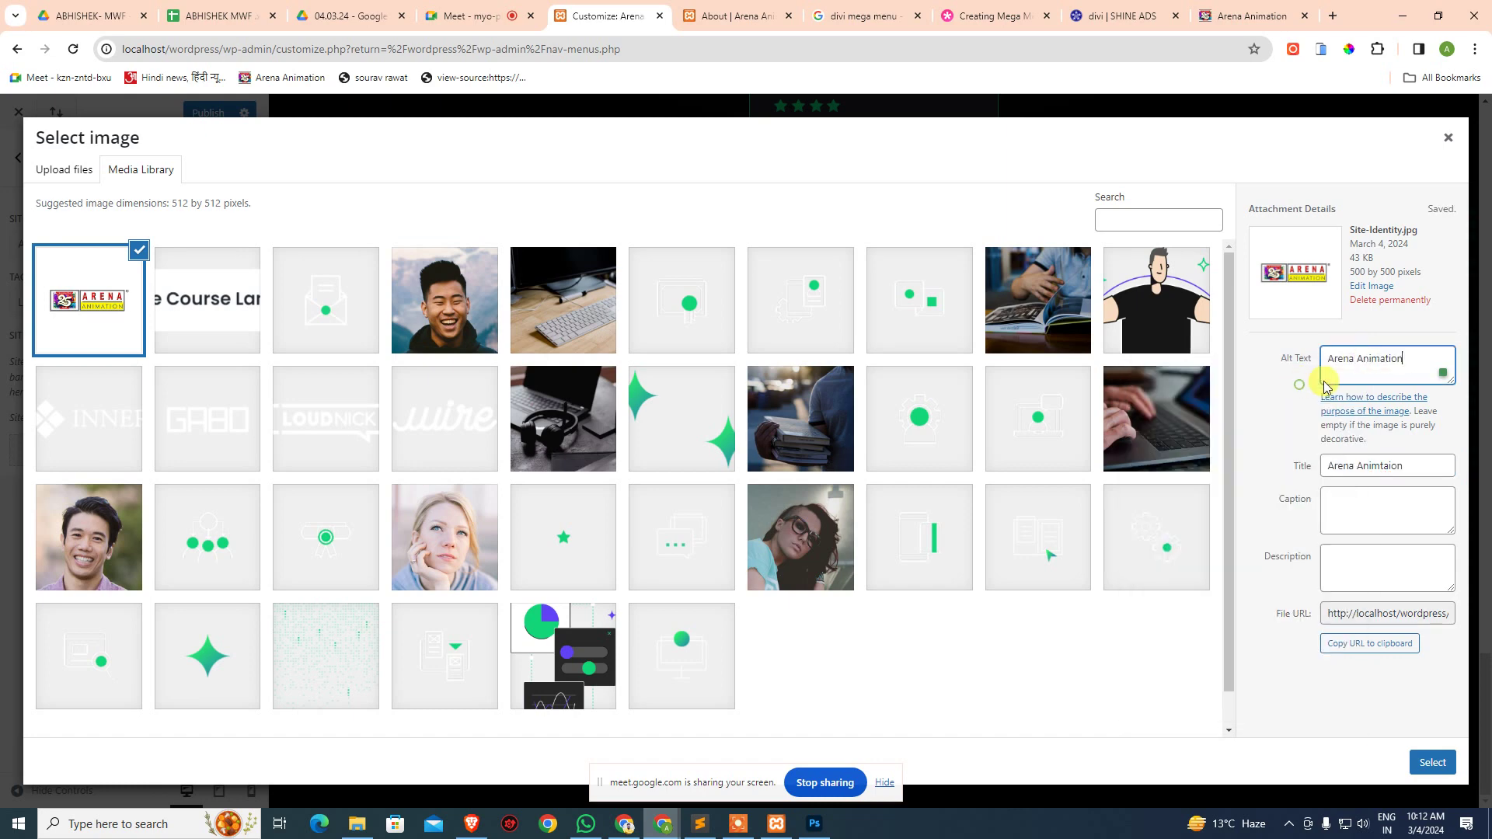
- Use Site-Identity.jpg as the site icon without cropping and publish the customizer changes
left_click(1432, 763)
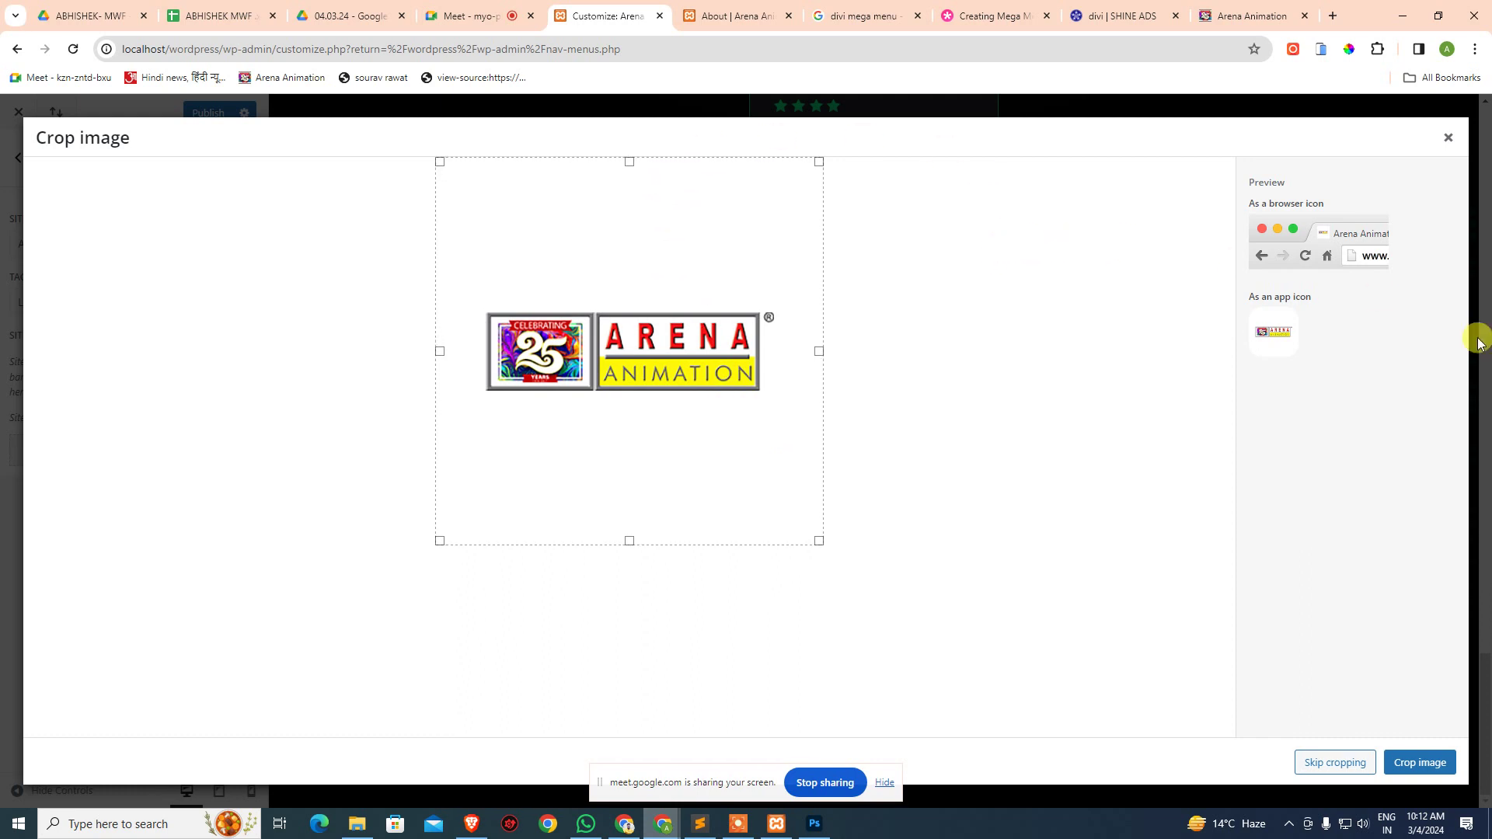
left_click(1331, 763)
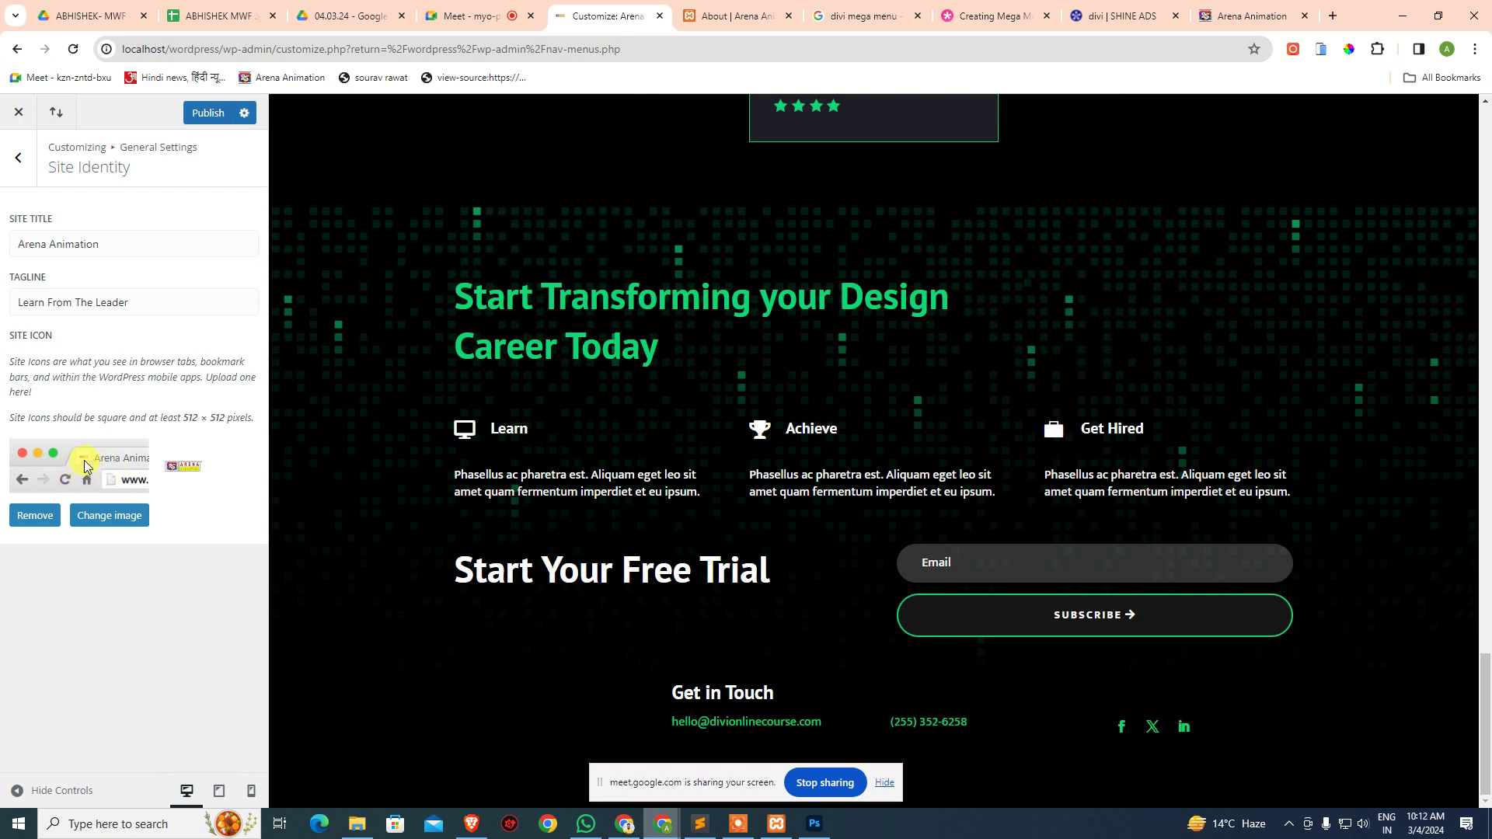
left_click(719, 17)
left_click(627, 19)
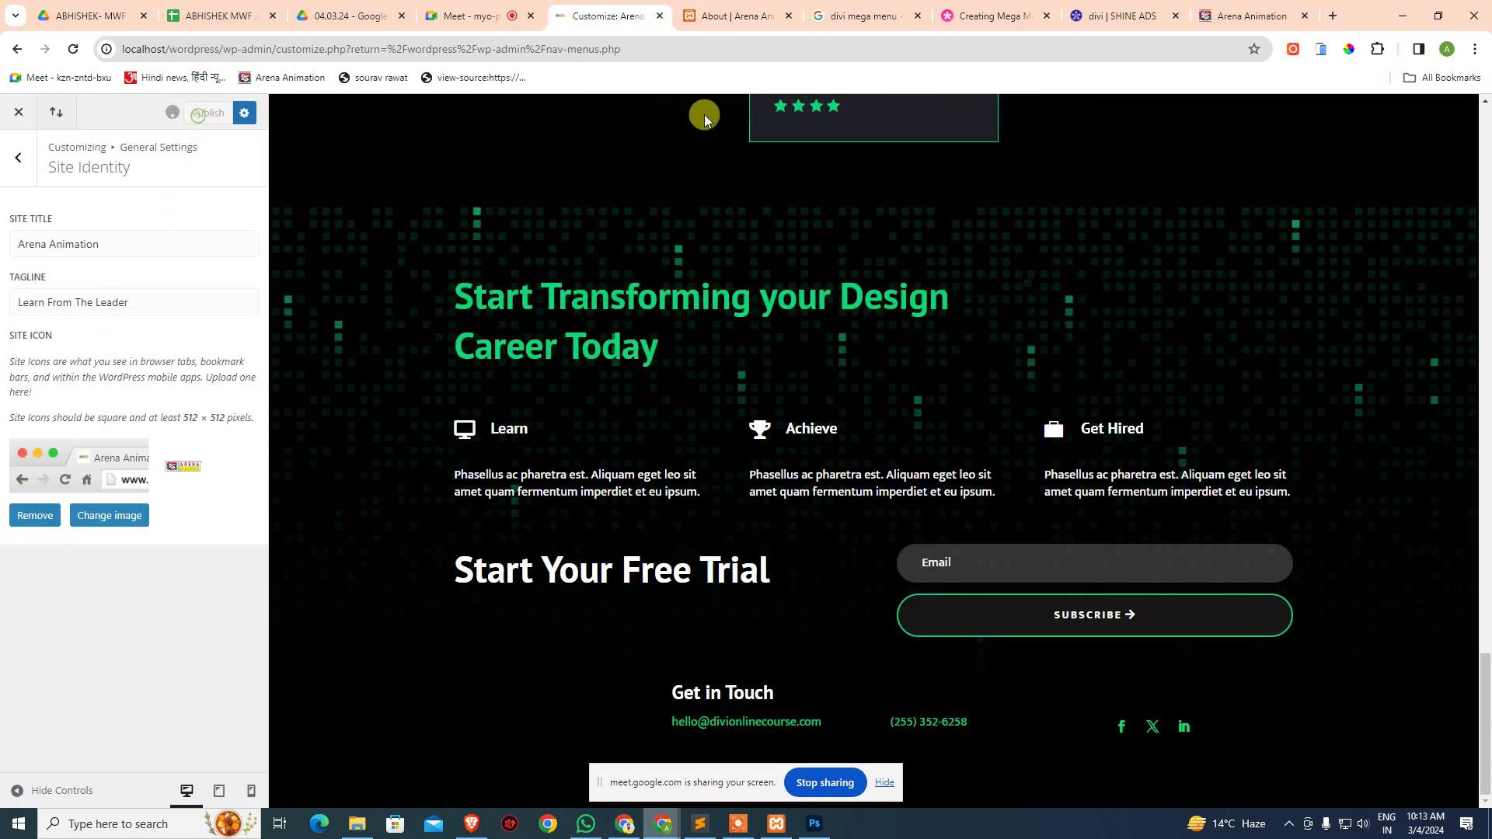
- Reload the live site and open its home page at localhost/wordpress/ to check the browser tab icon
left_click(727, 18)
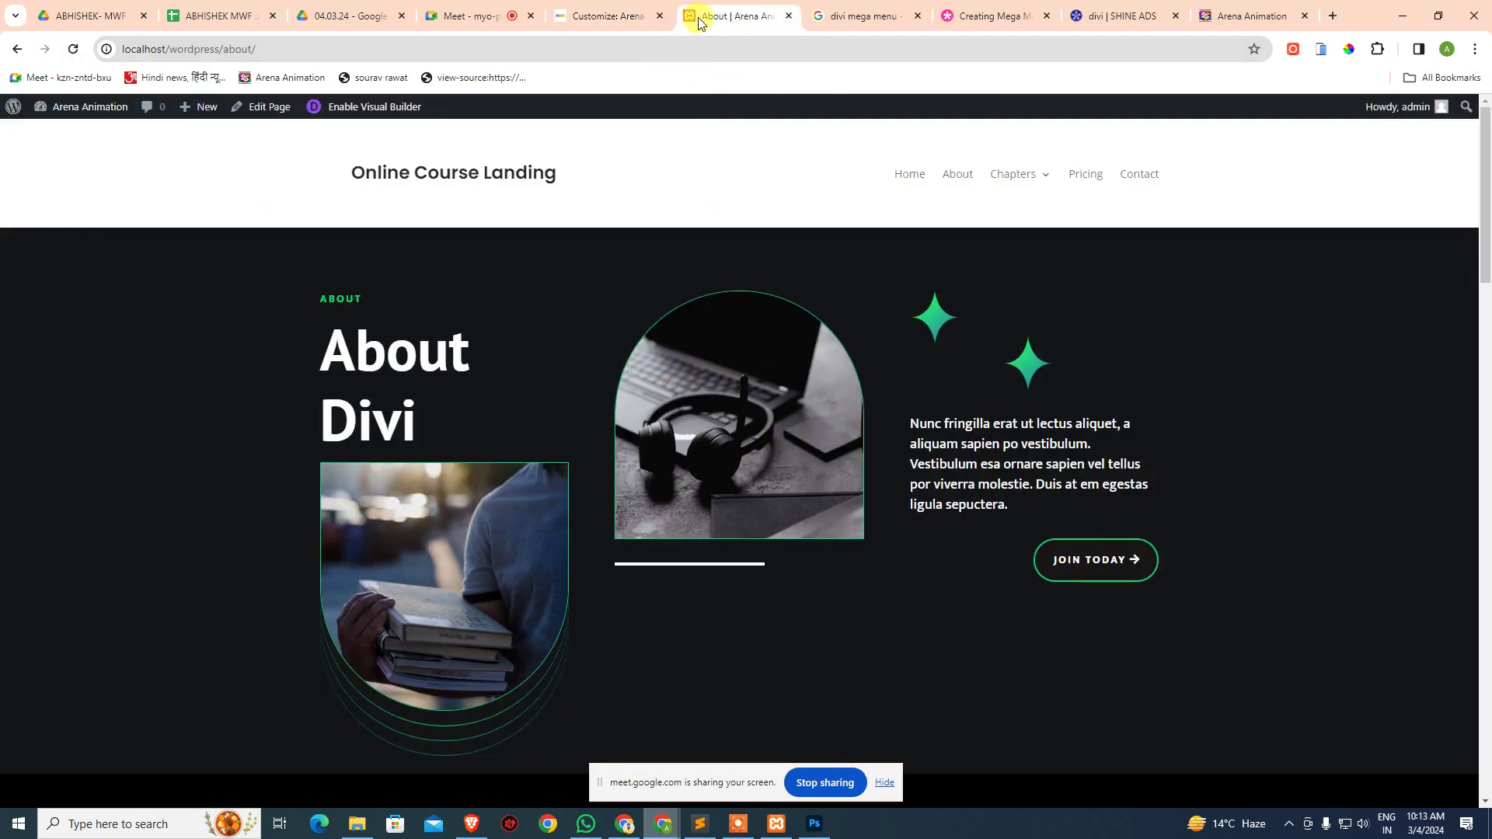
left_click(73, 50)
left_click(602, 15)
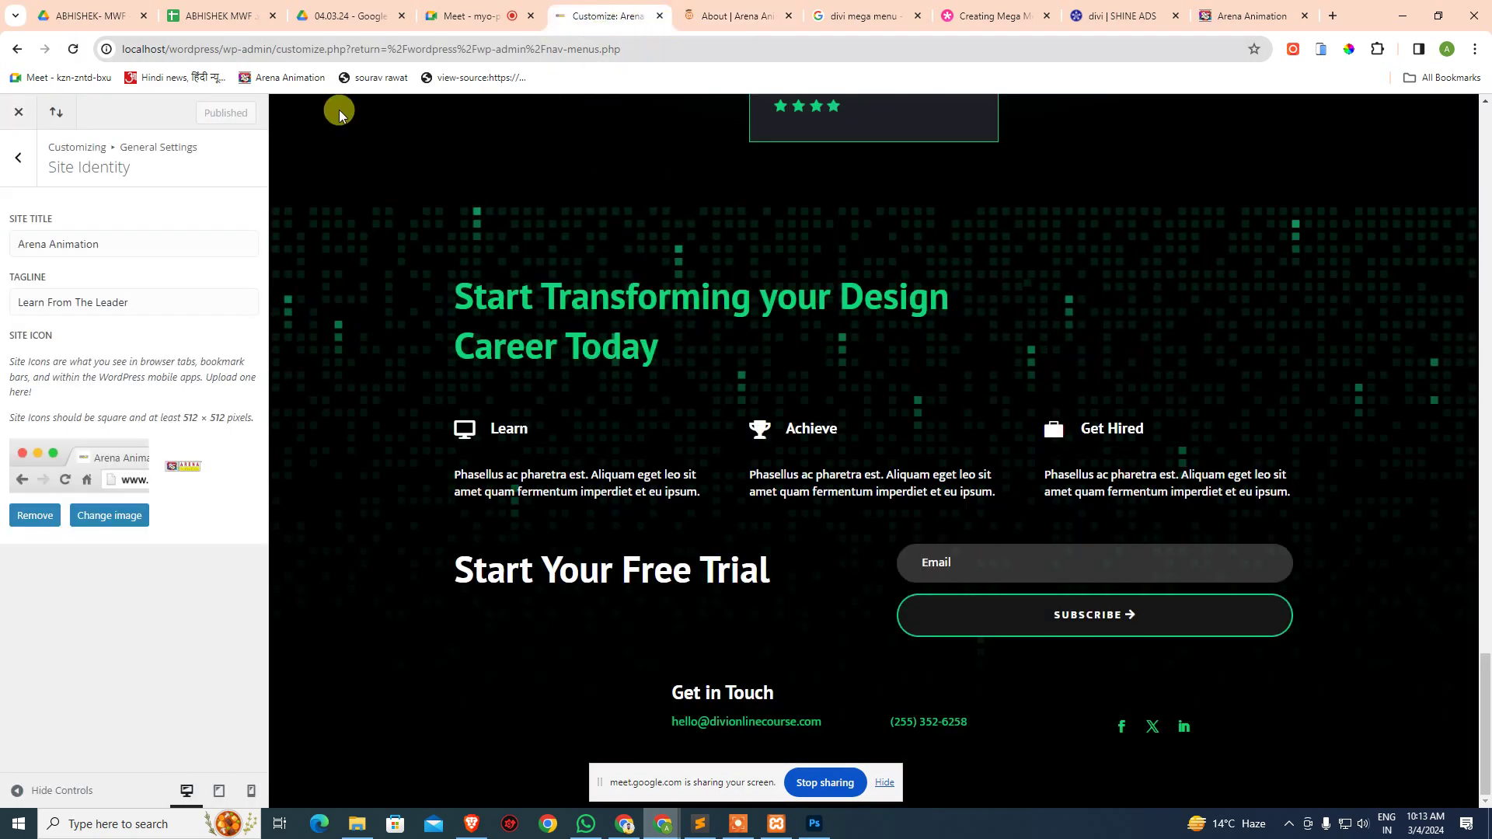
left_click(730, 15)
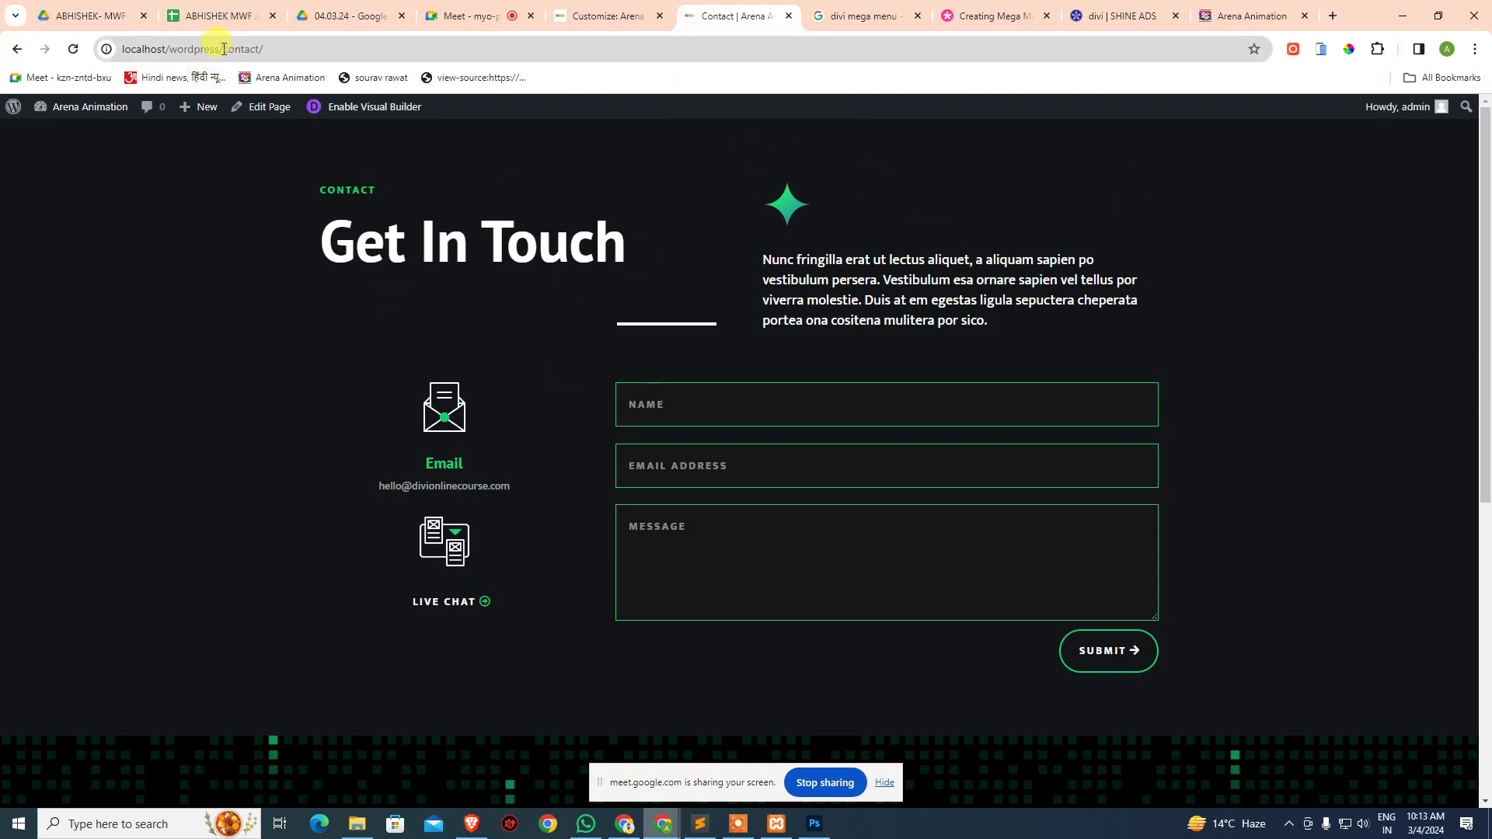
left_click_drag(223, 49, 625, 86)
key("BackSpace")
key("Return")
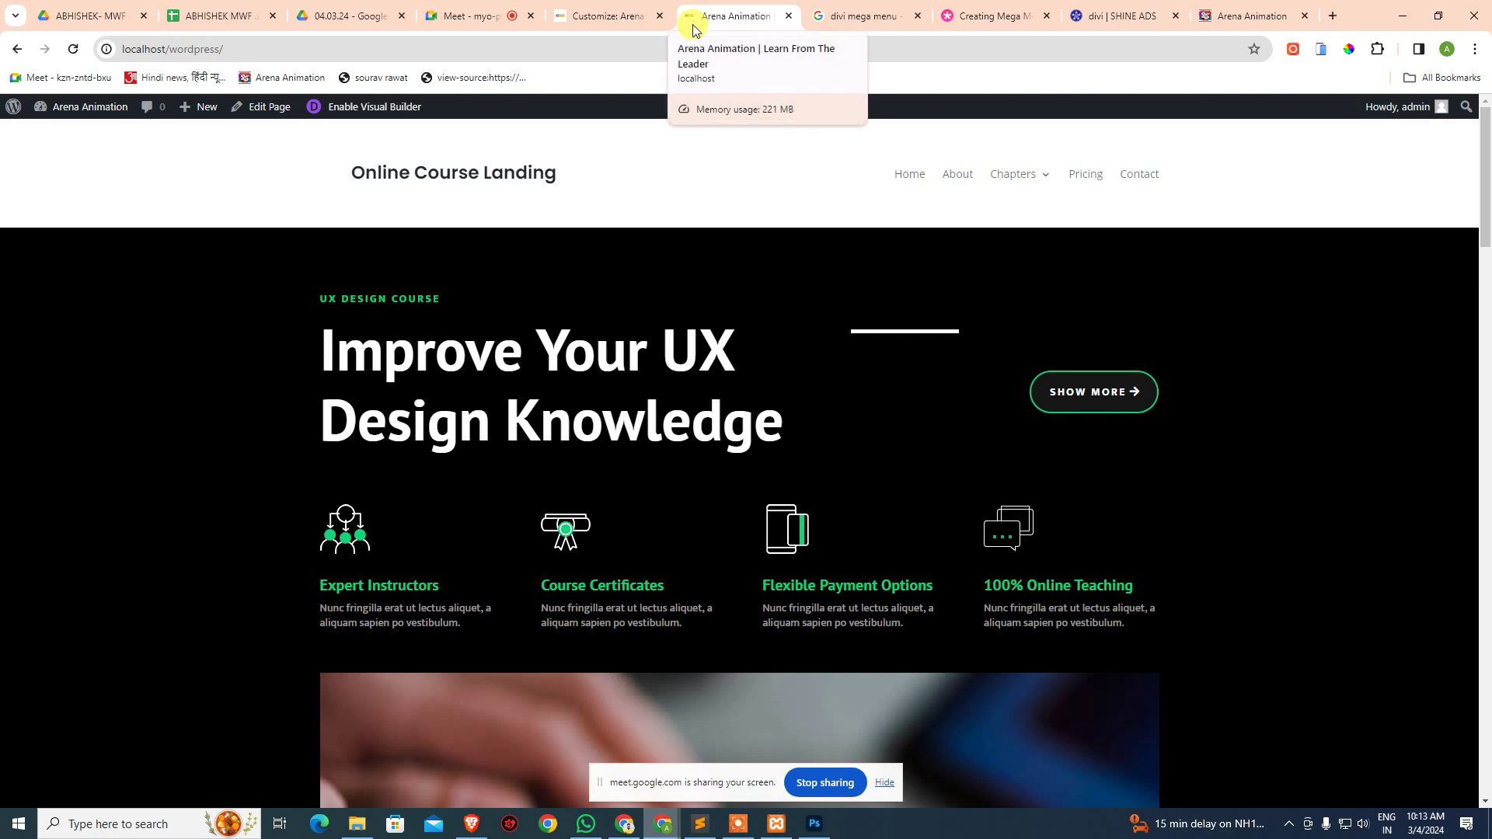
left_click(603, 15)
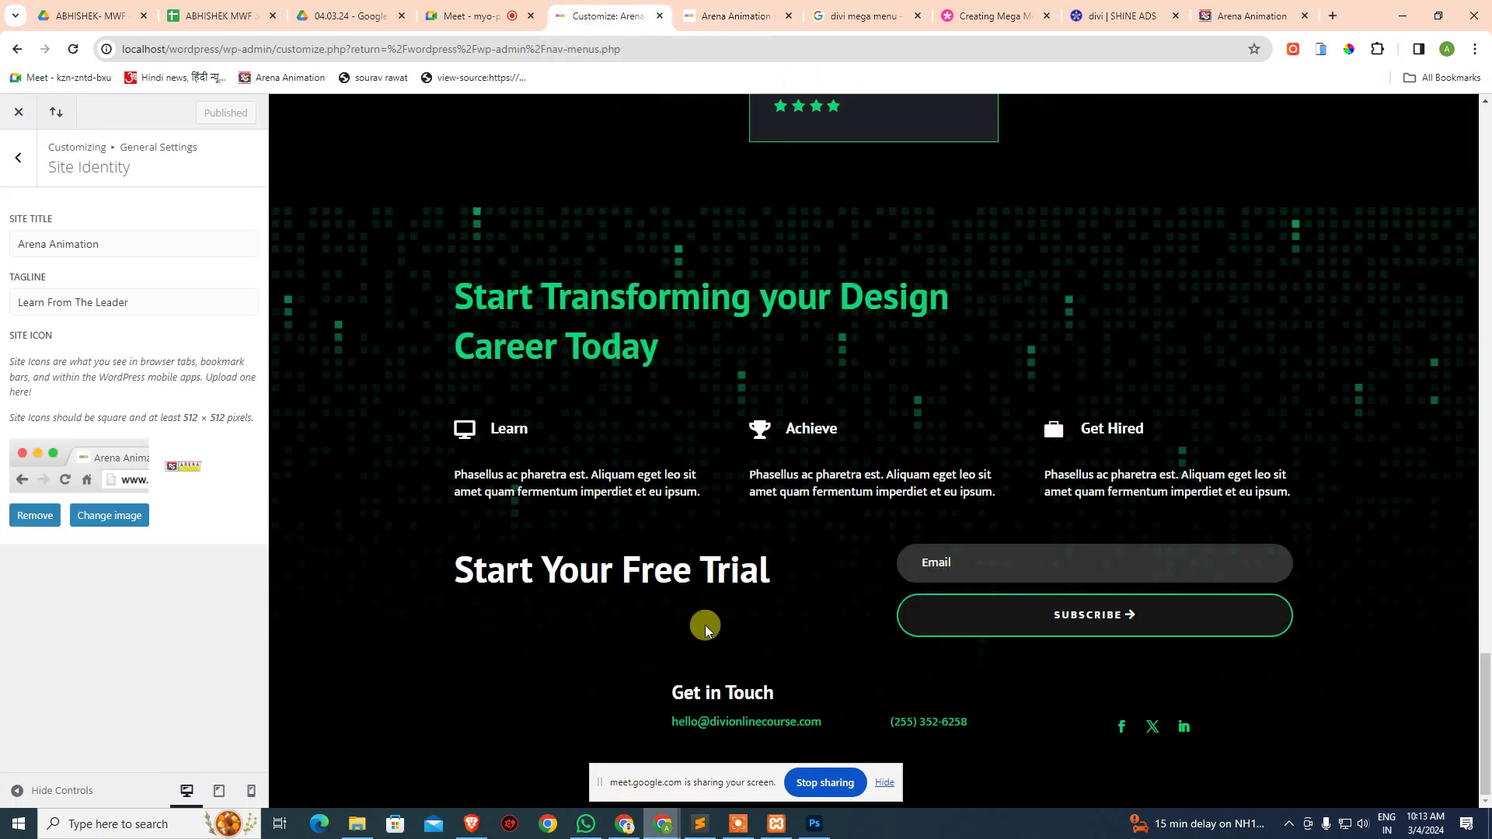
left_click(814, 823)
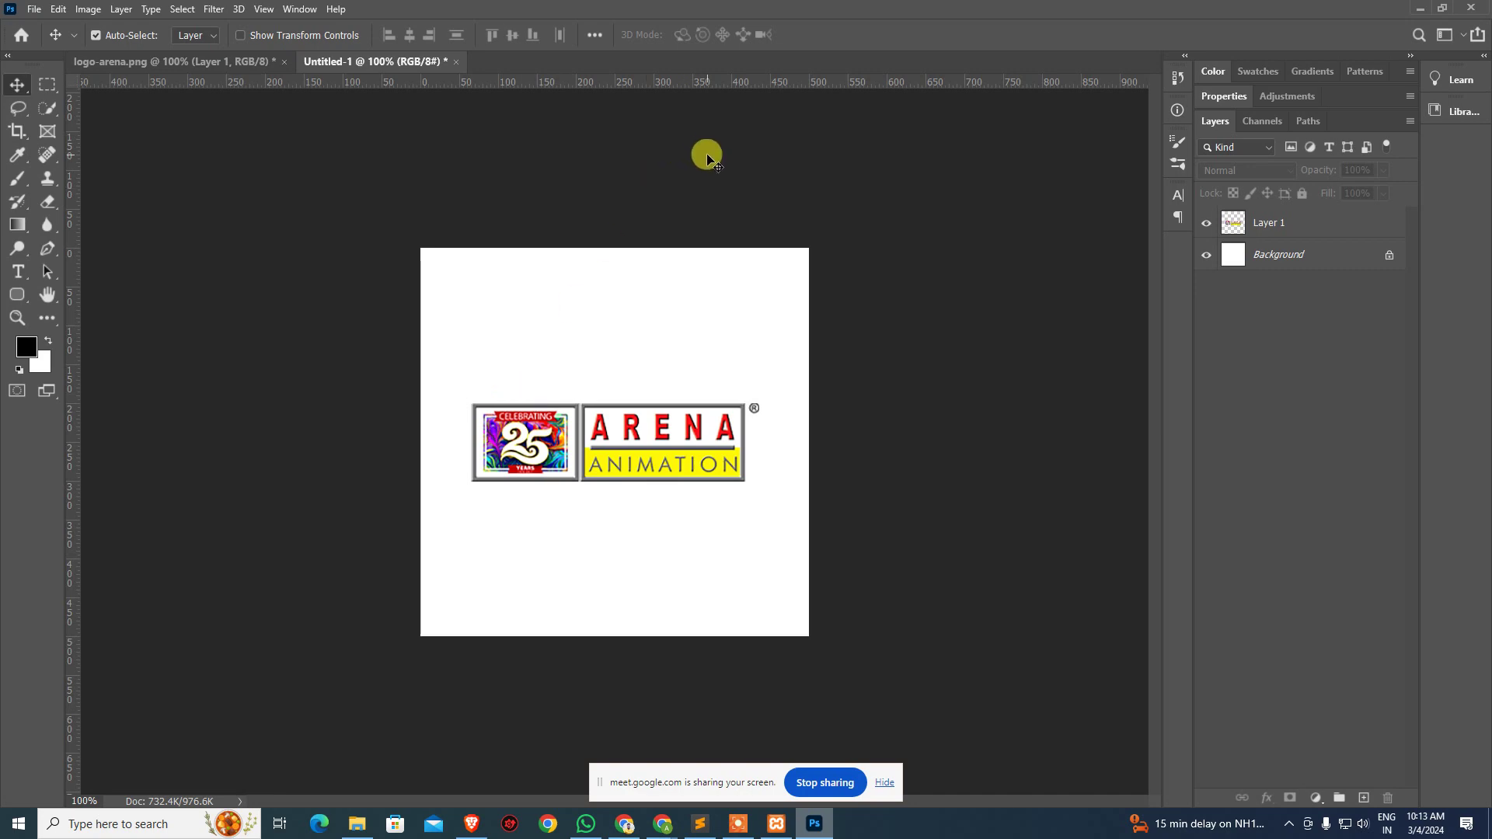
key("alt+Tab")
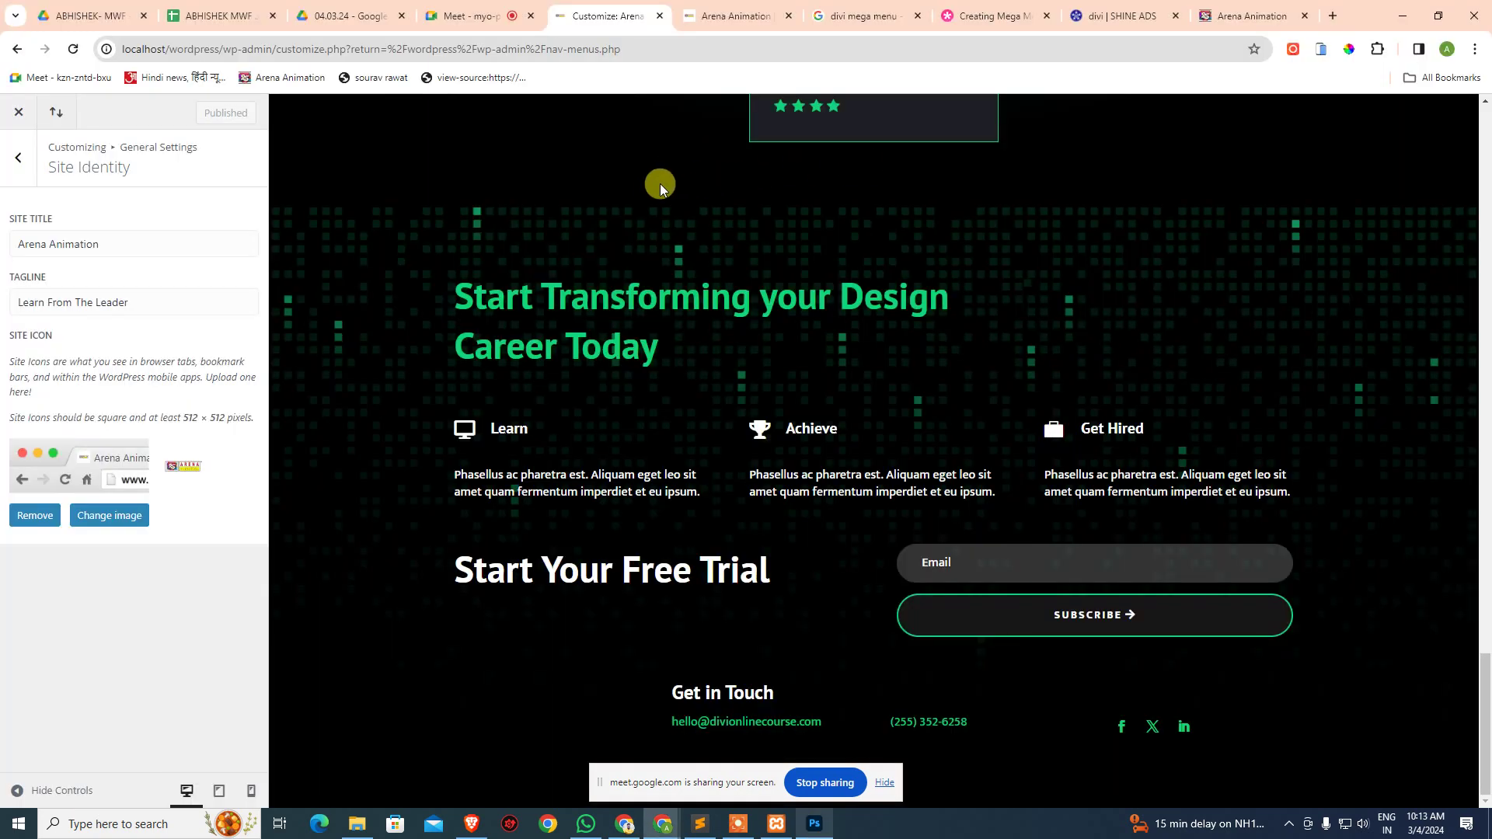
- Open aajtak.in in a new browser tab and copy its web address
left_click(1332, 15)
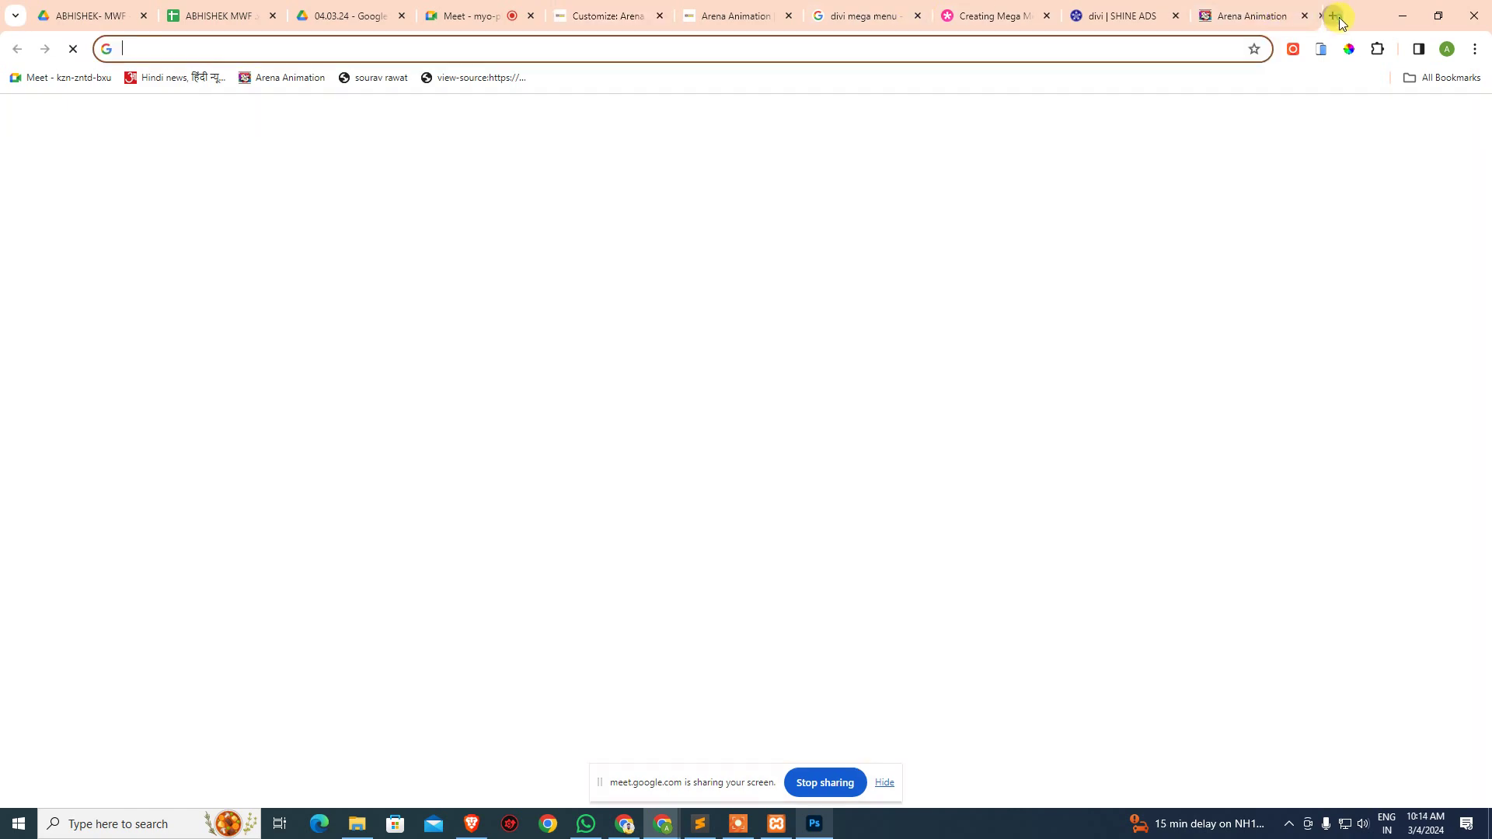
type("aajtak")
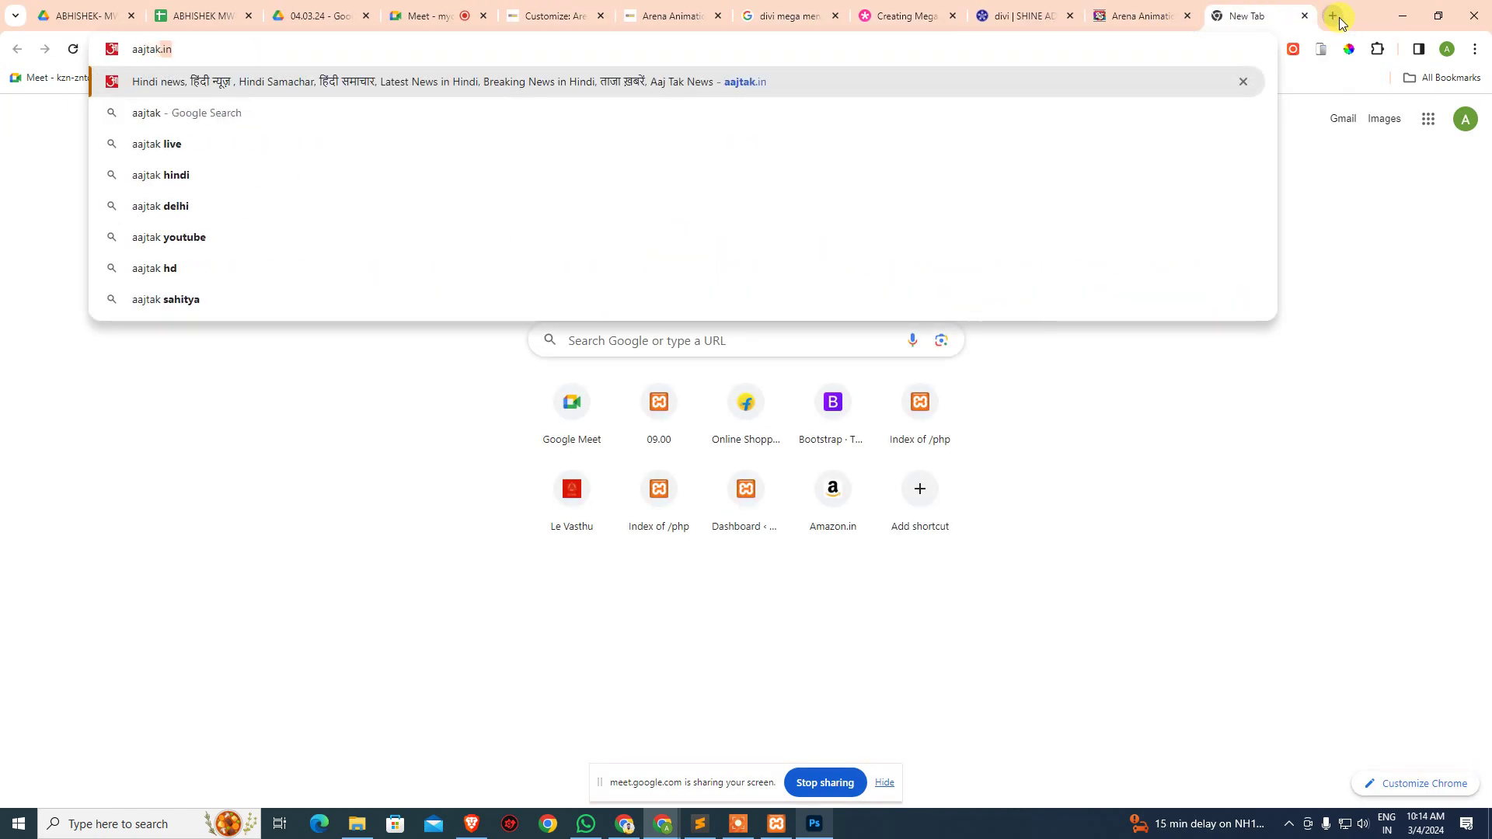
key("Return")
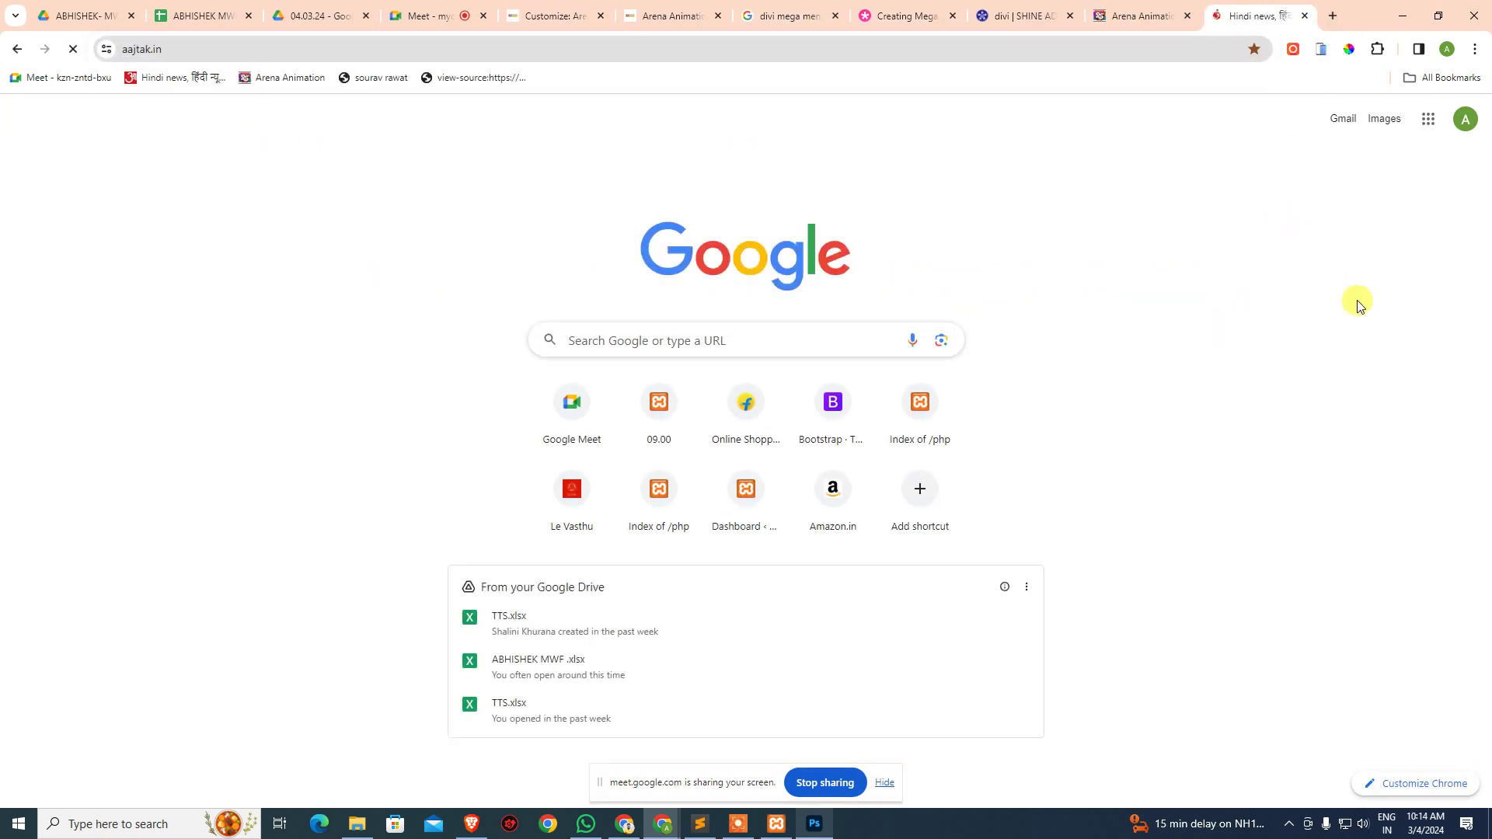
left_click(238, 48)
key("ctrl+c")
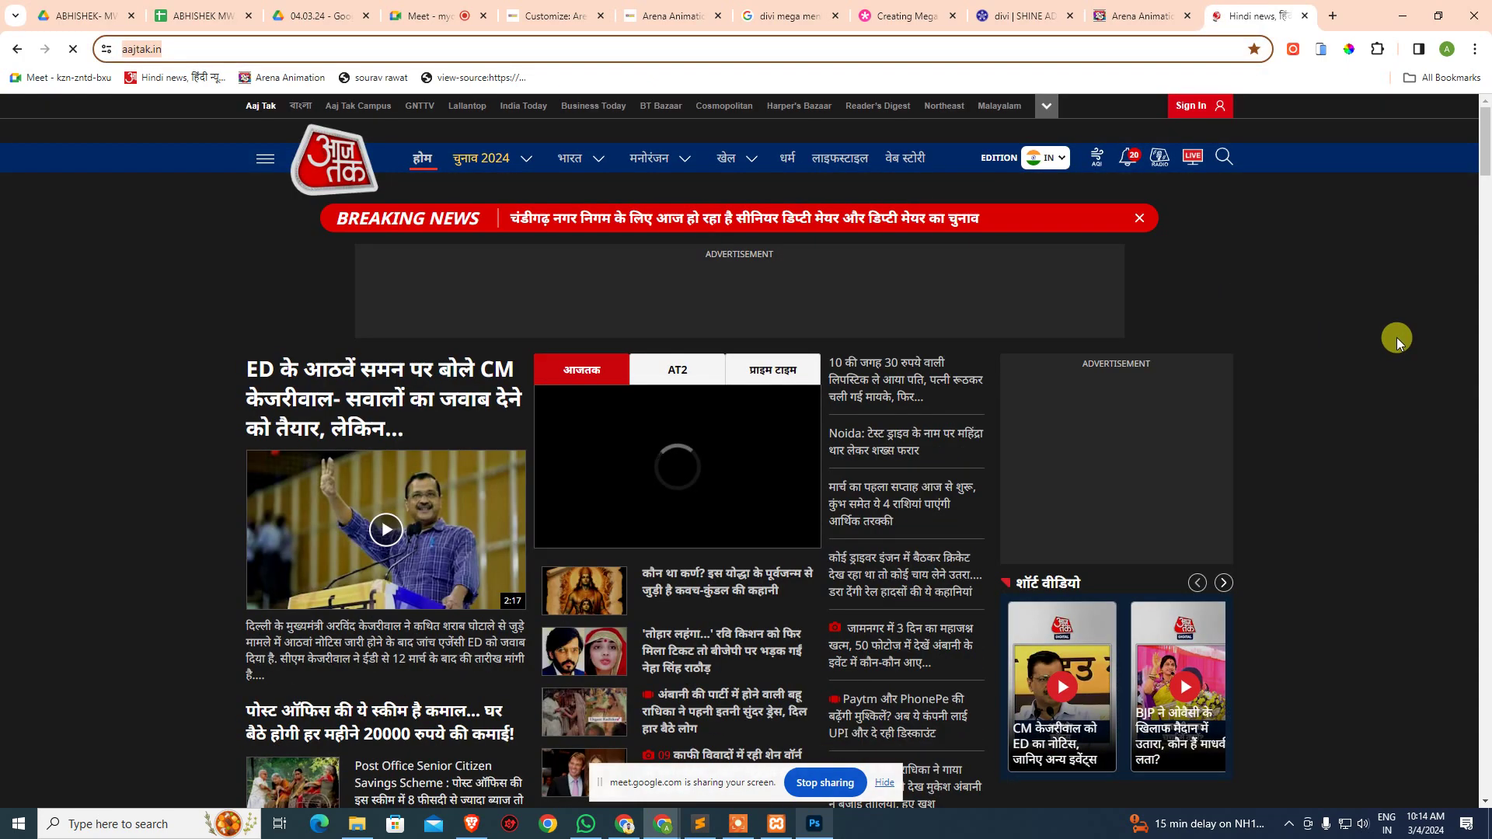
left_click(1396, 341)
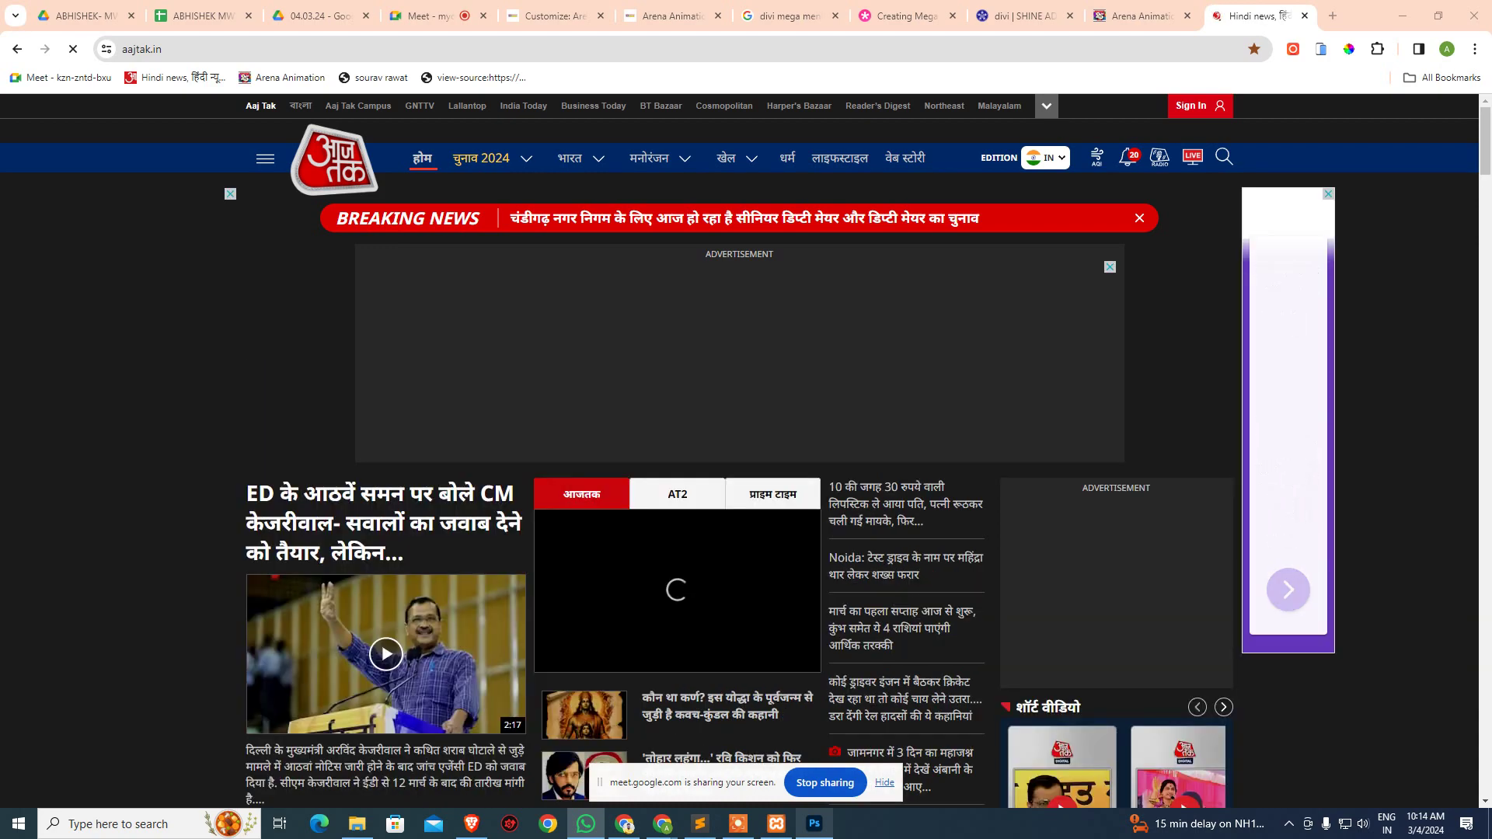
left_click(586, 824)
double_click(661, 154)
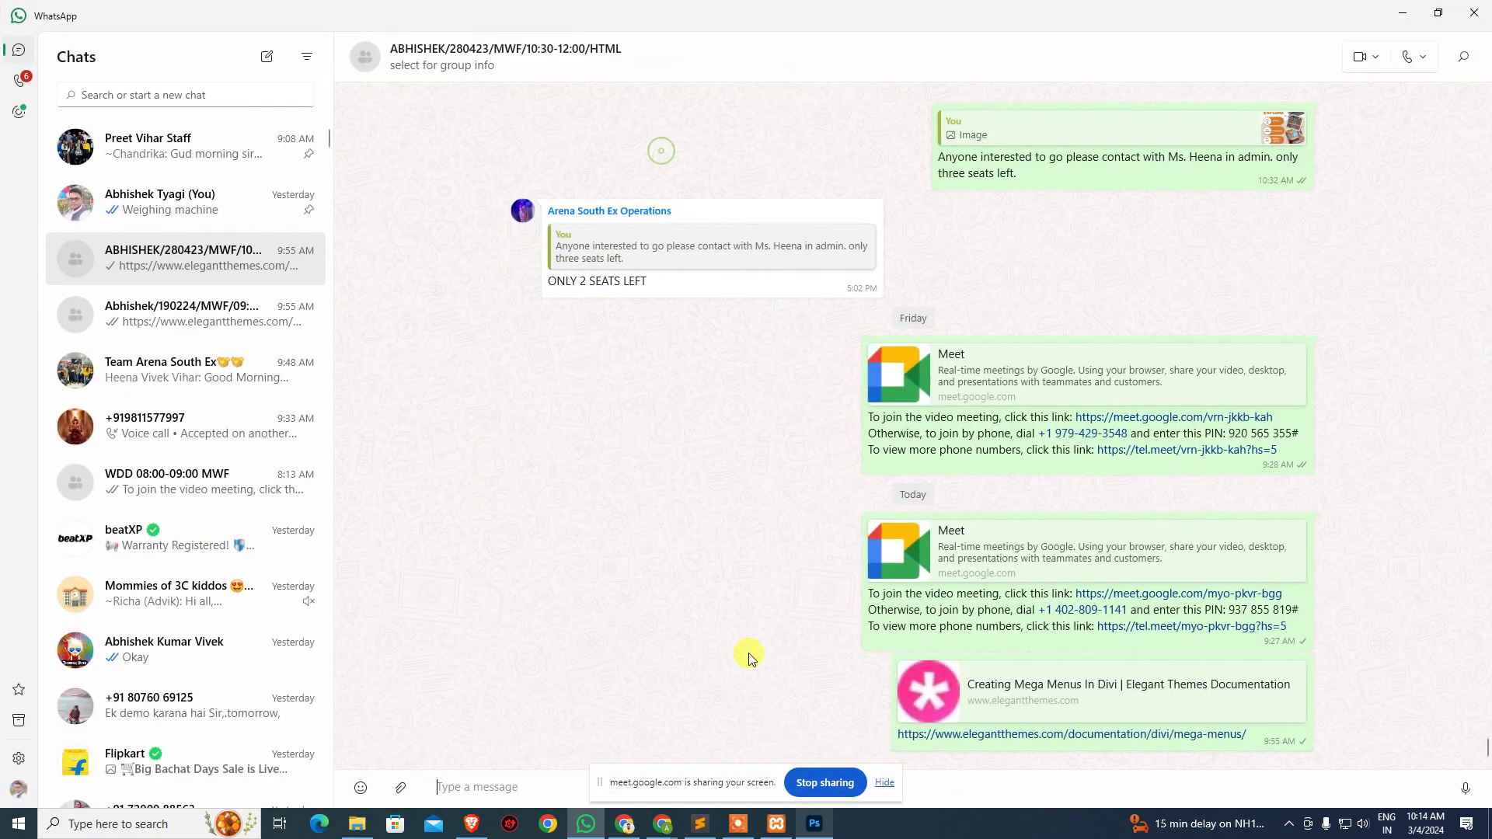
key("ctrl+v")
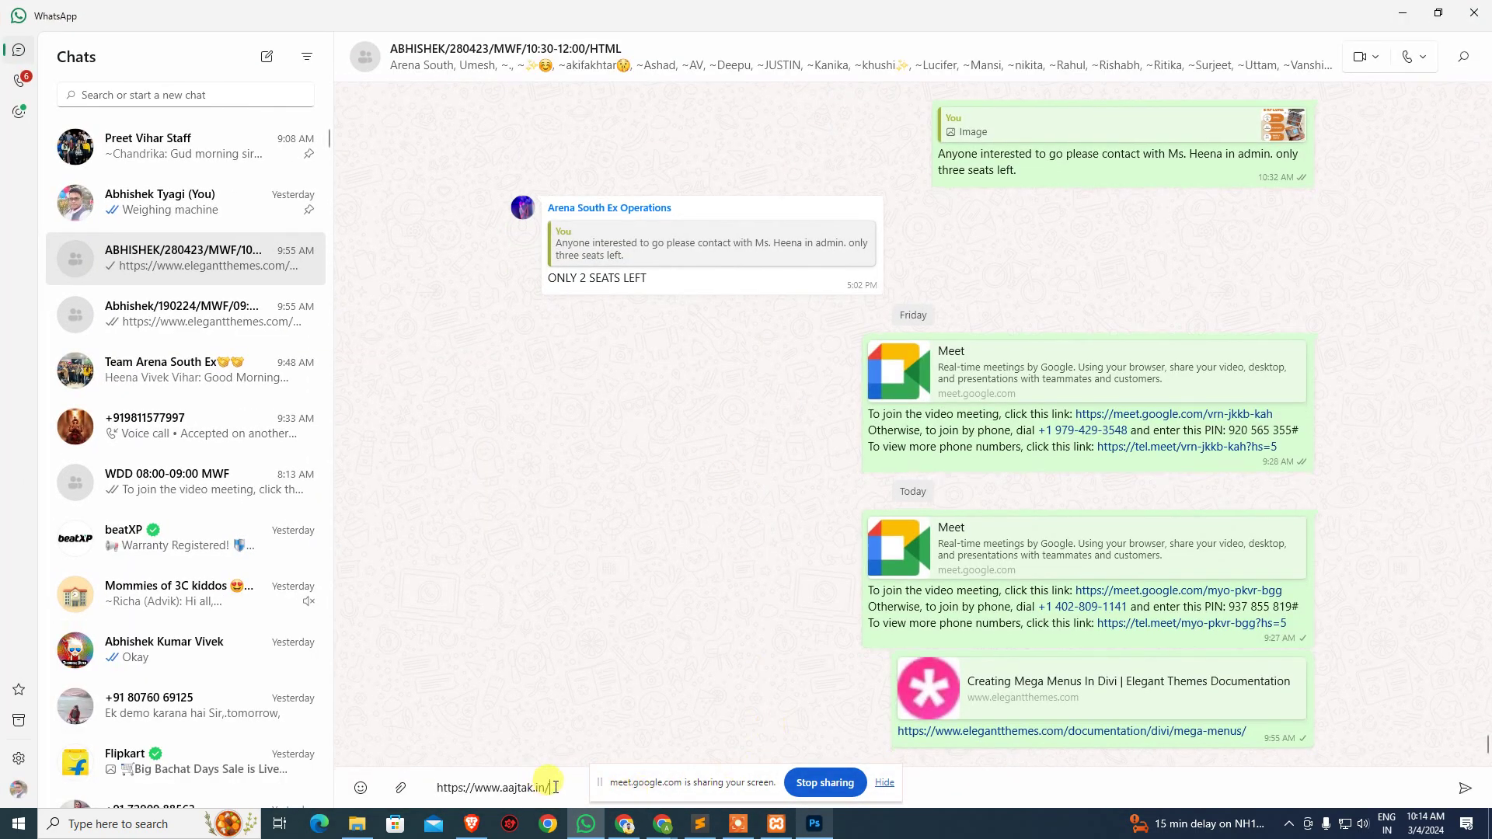
left_click(886, 783)
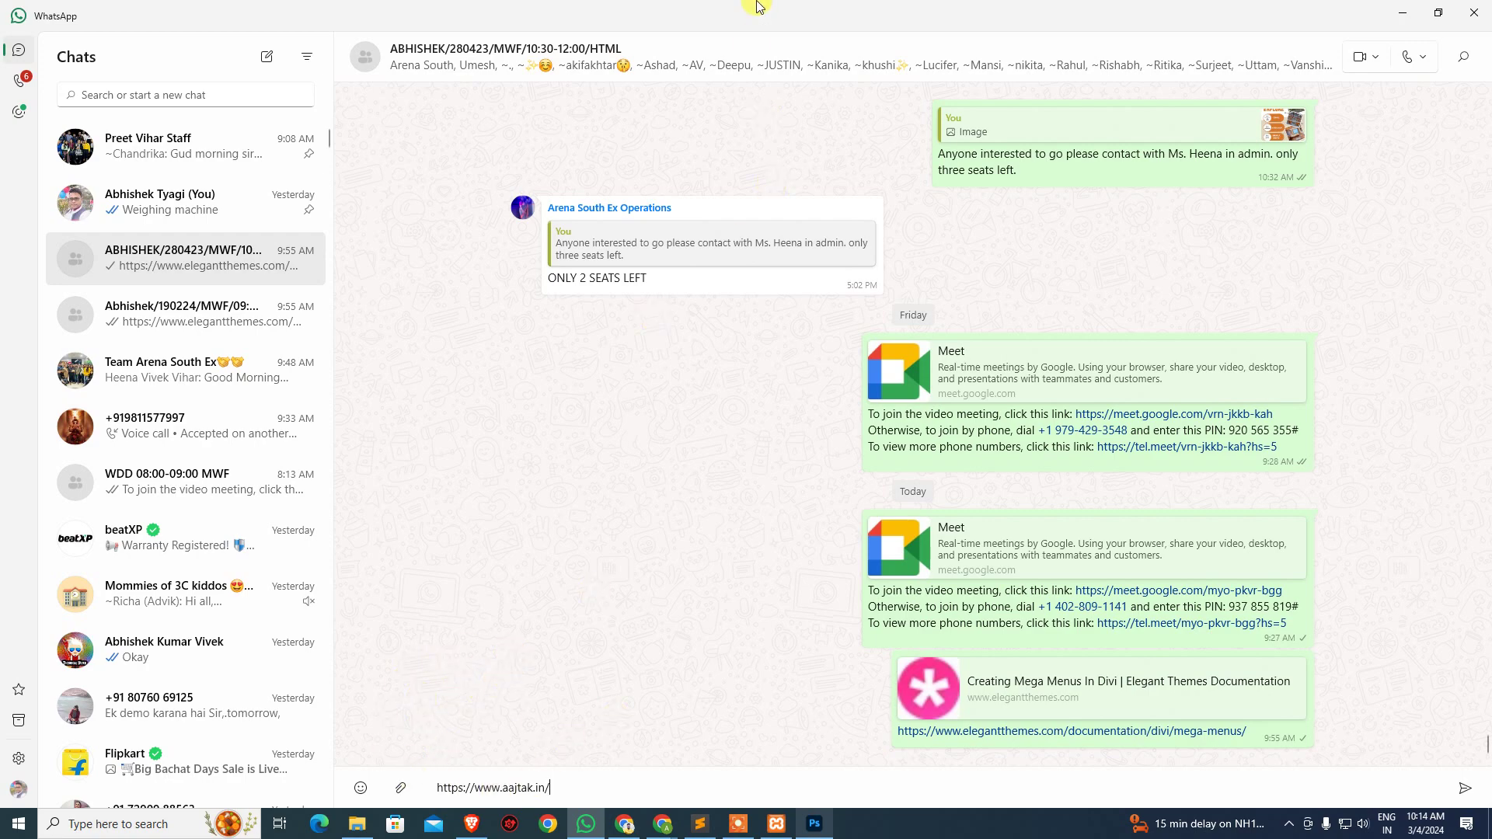
left_click_drag(758, 8, 987, 67)
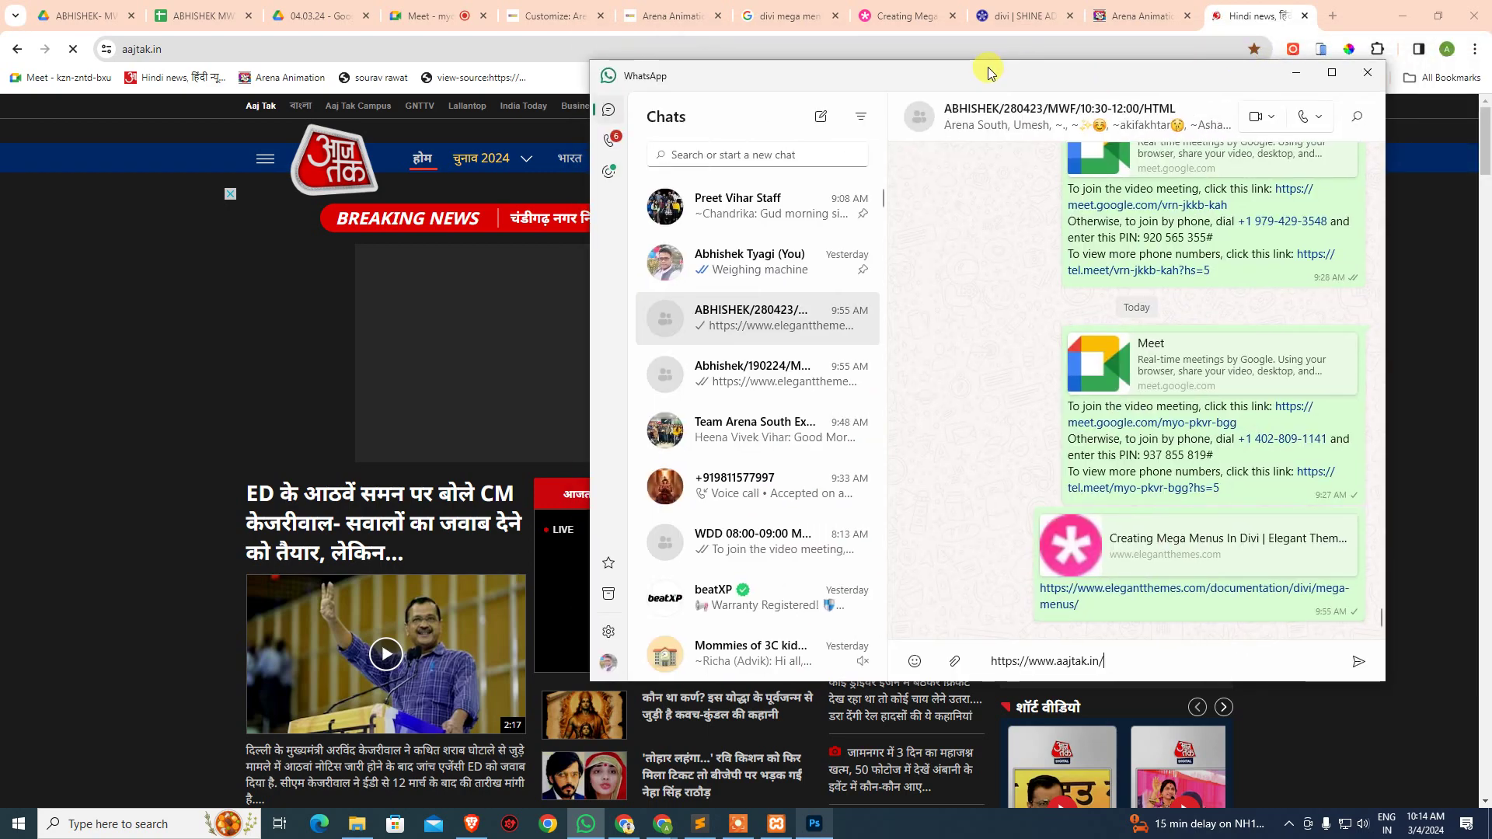
key("super+Down")
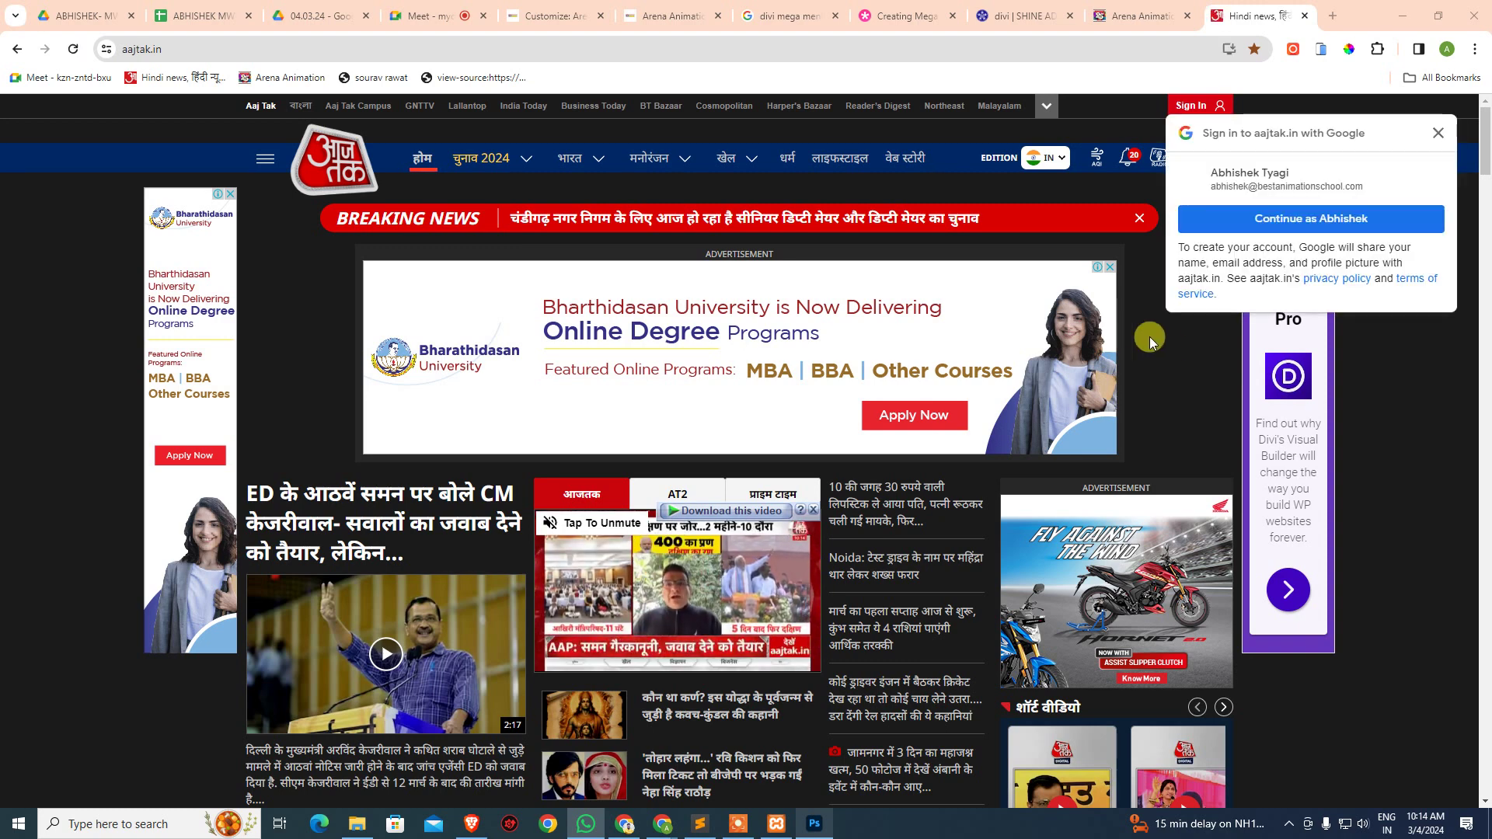
- Open the lead story on aajtak.in, highlight its full web address, and close the tab
left_click(758, 47)
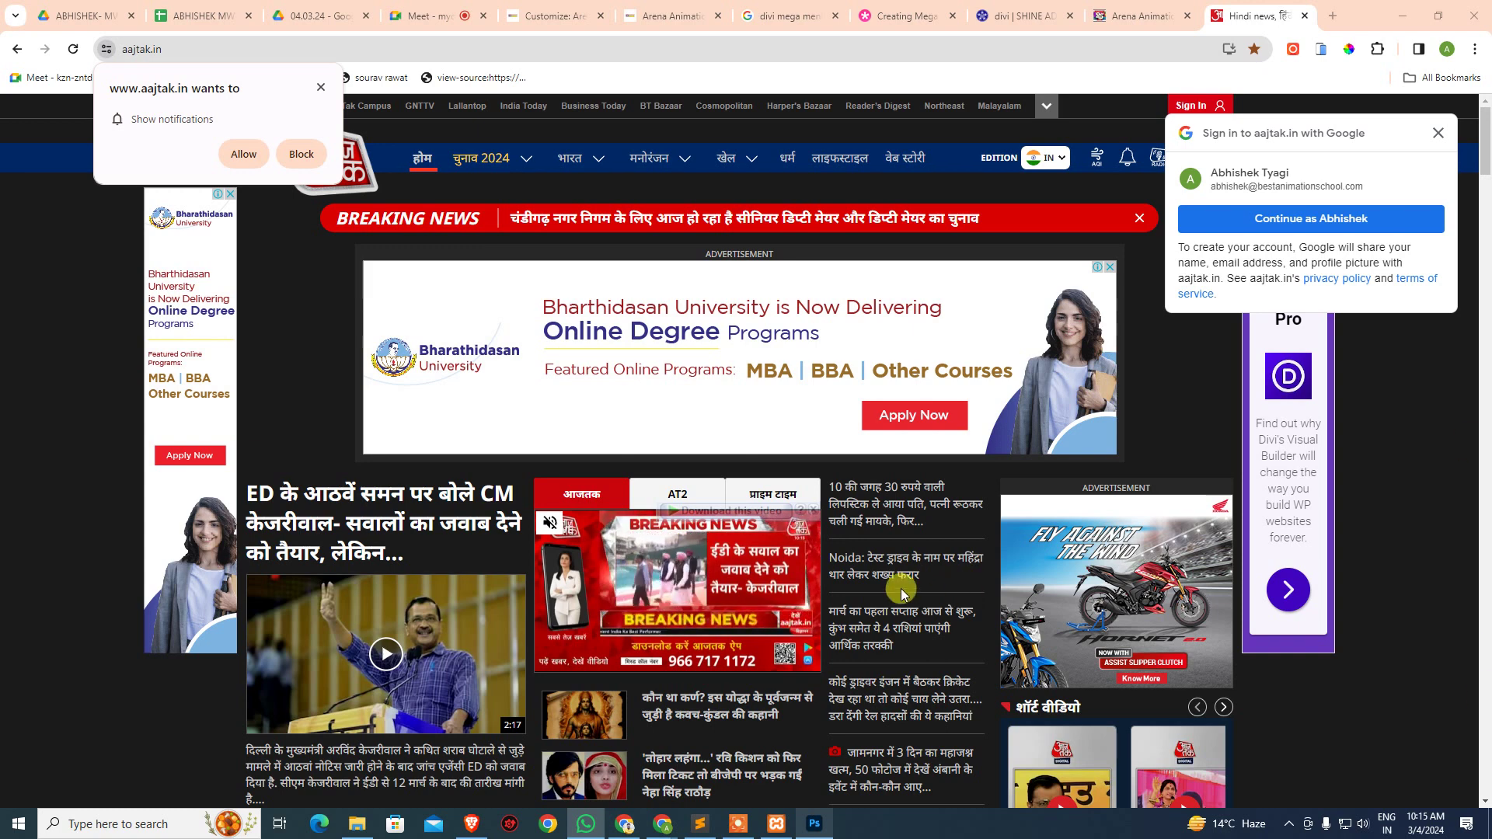
scroll(334, 474, "down", 2)
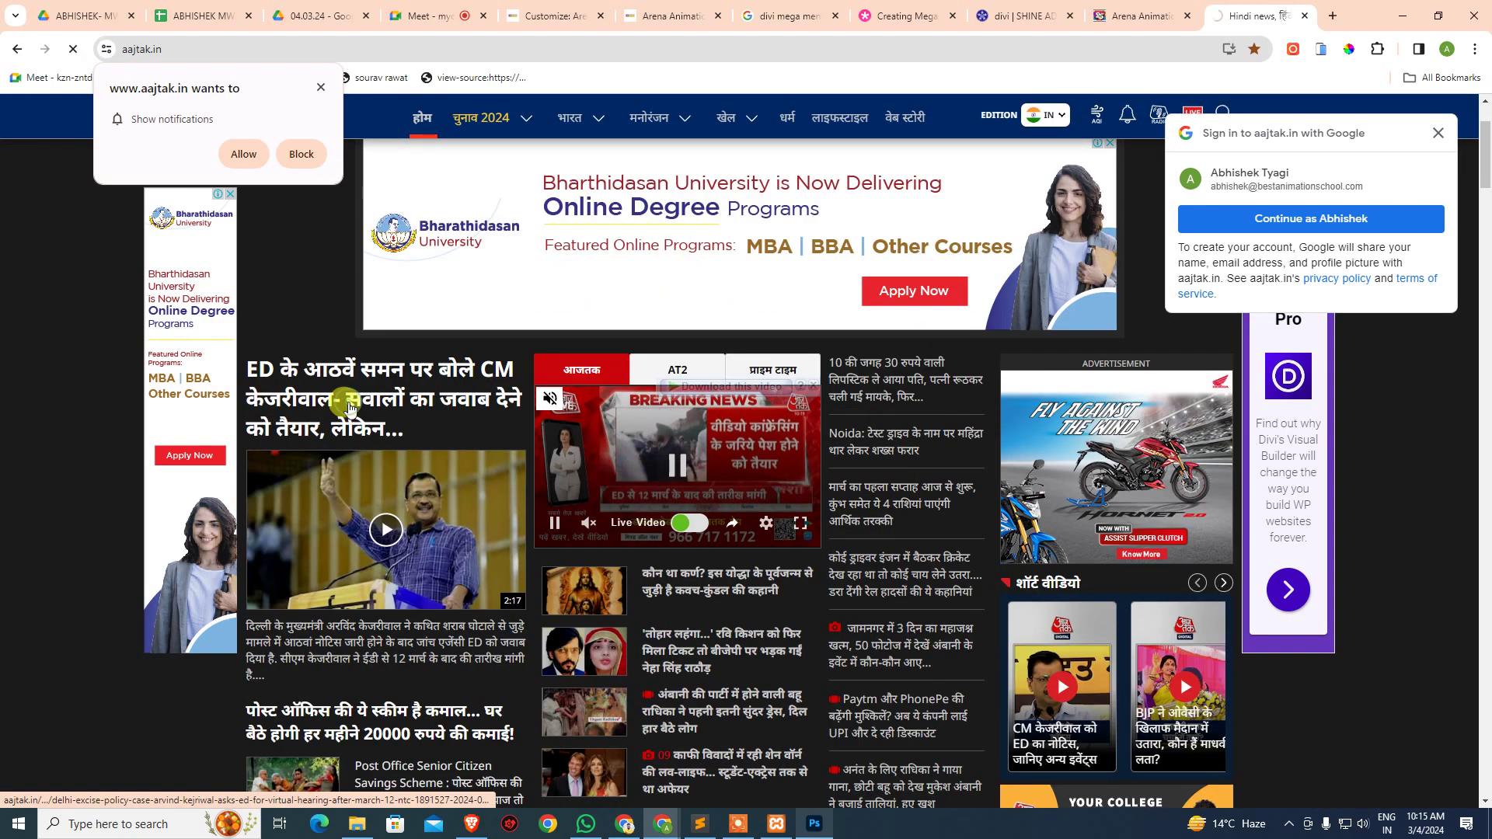
left_click(405, 388)
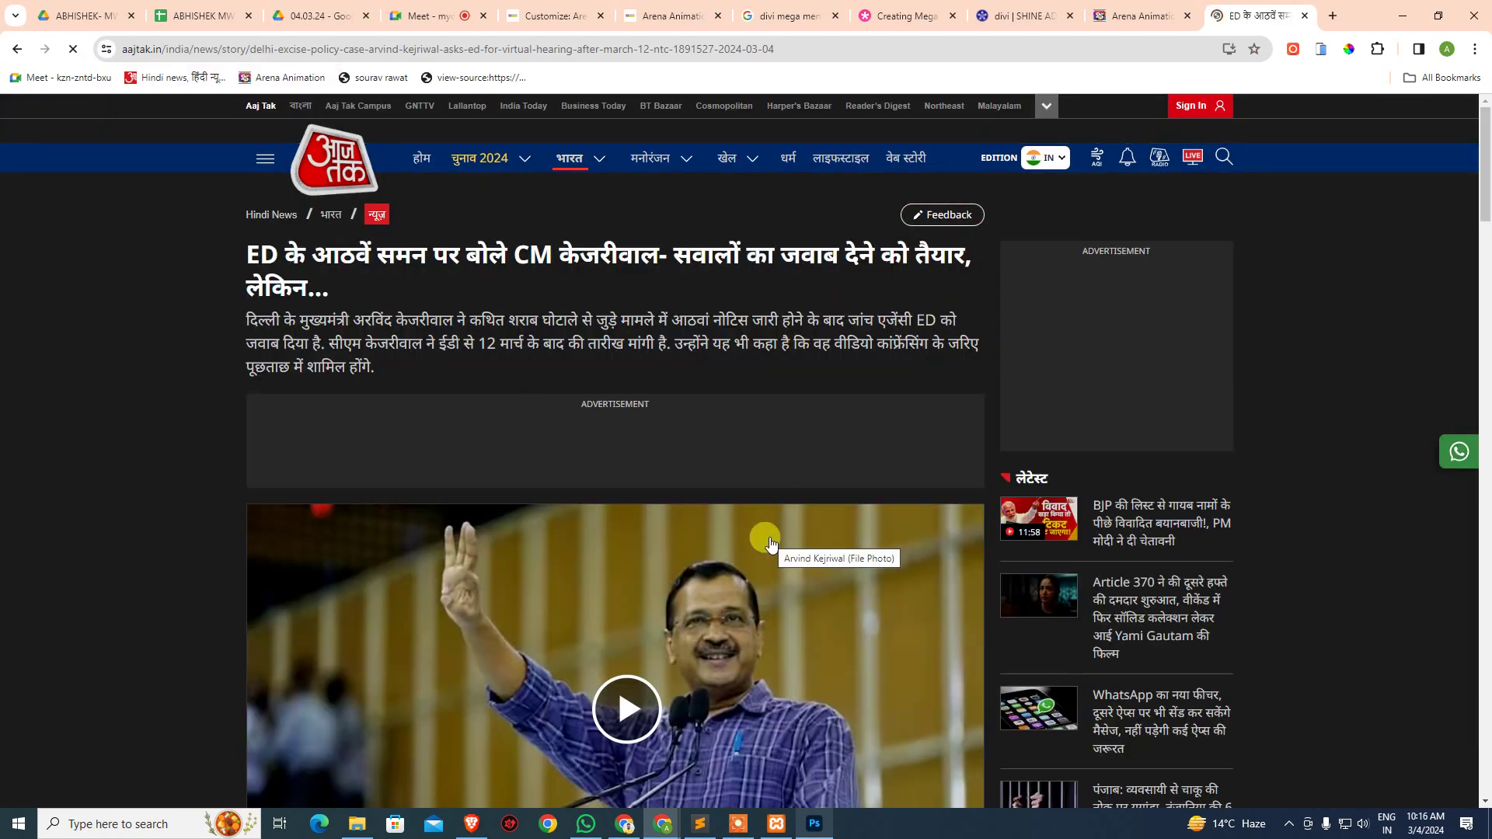
left_click(500, 49)
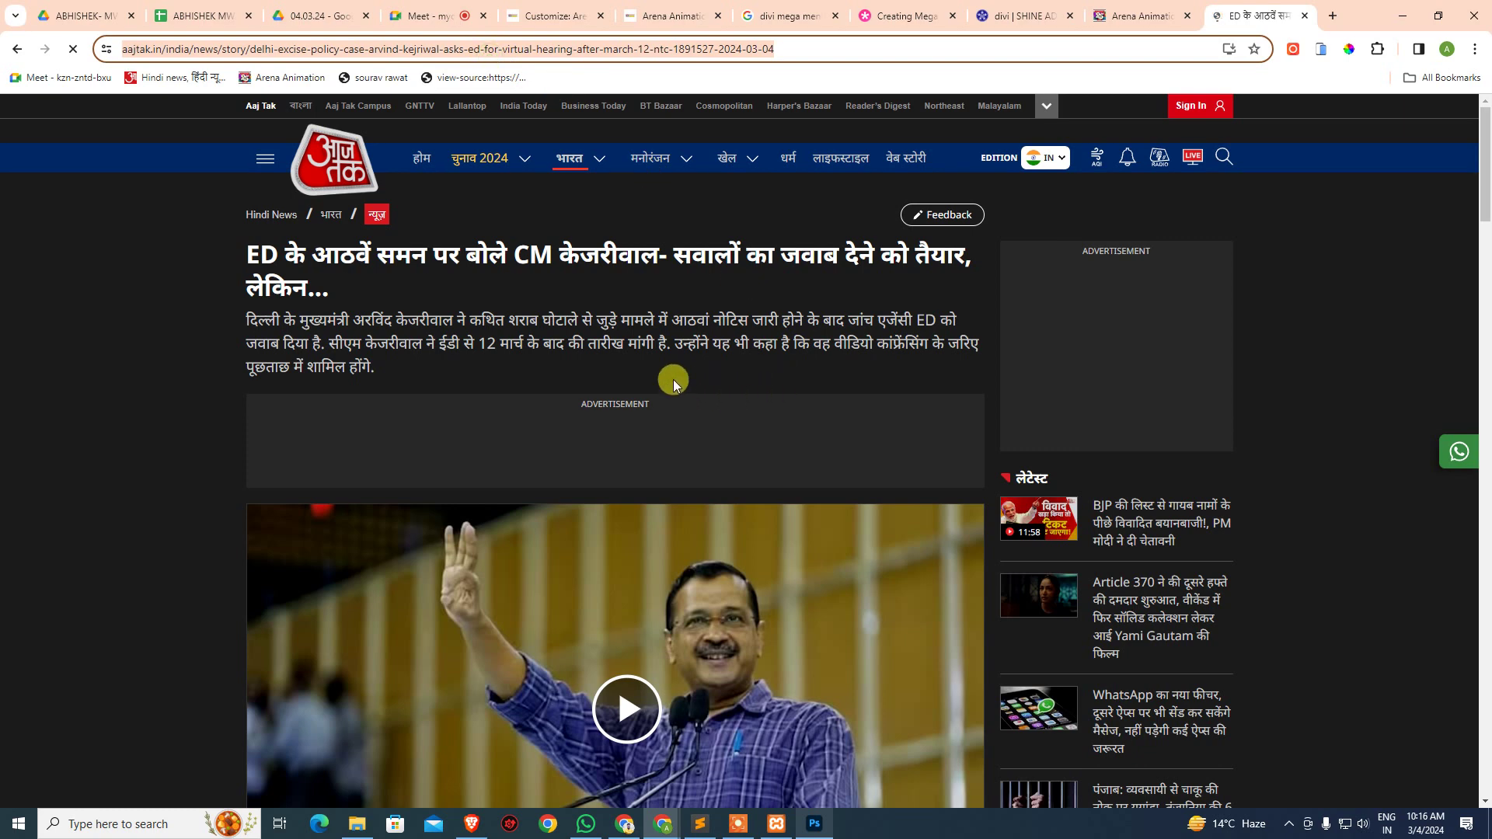
left_click(586, 824)
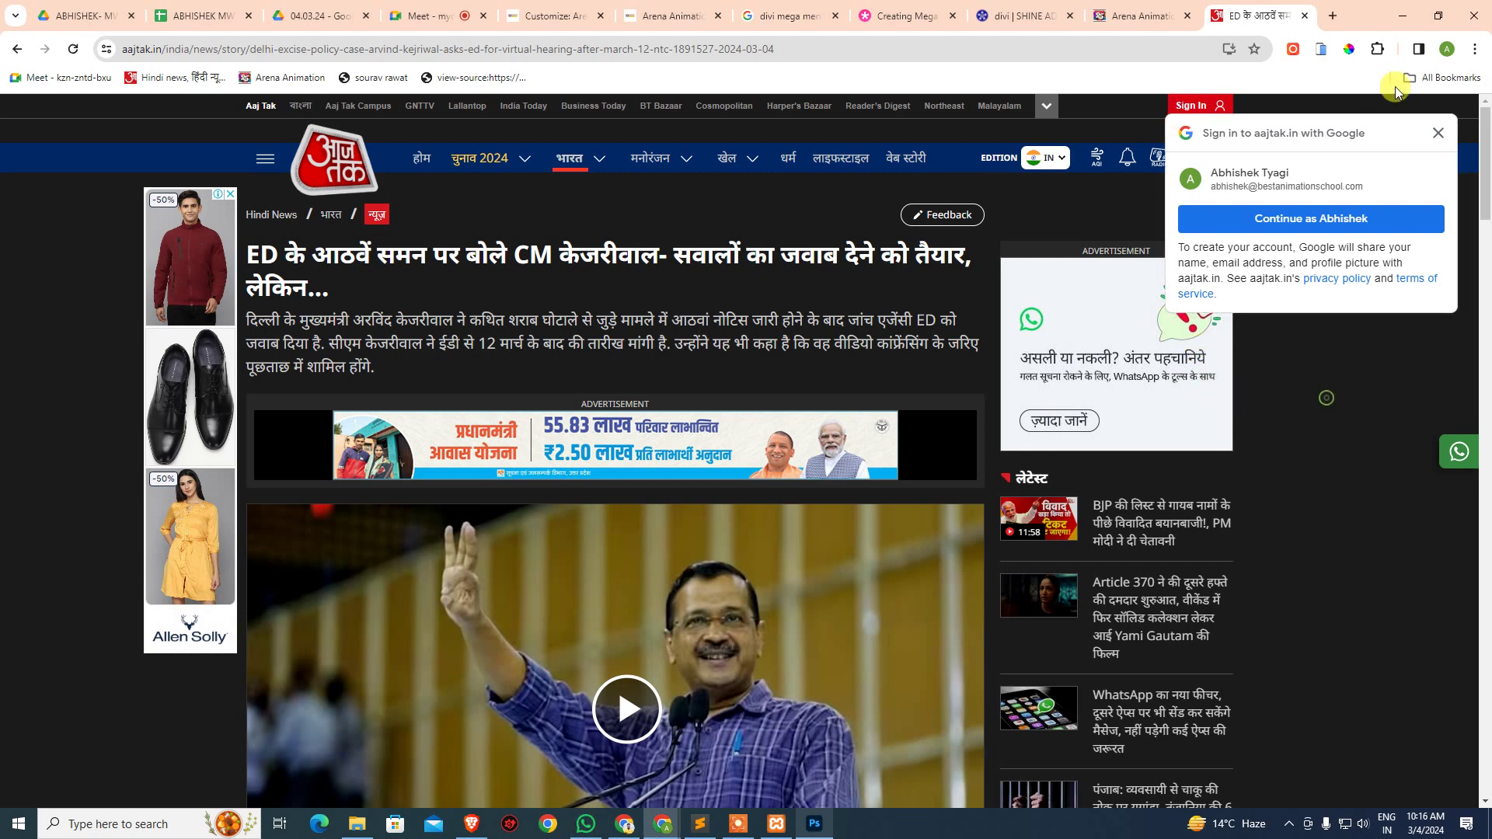
left_click(1304, 15)
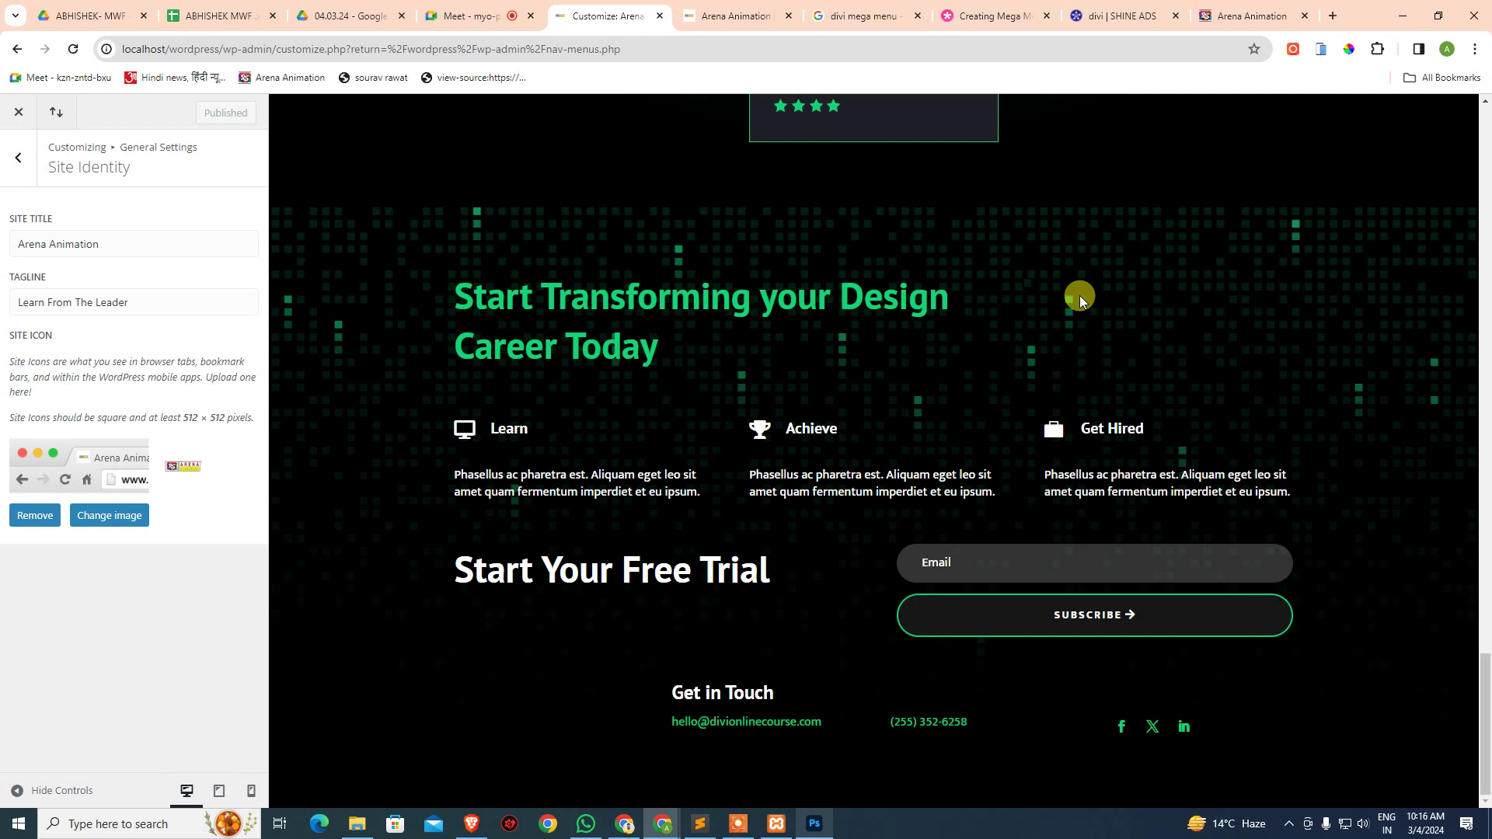
- Copy the address of the arenaanimation-india.com site and switch to WhatsApp to share it
left_click(1255, 20)
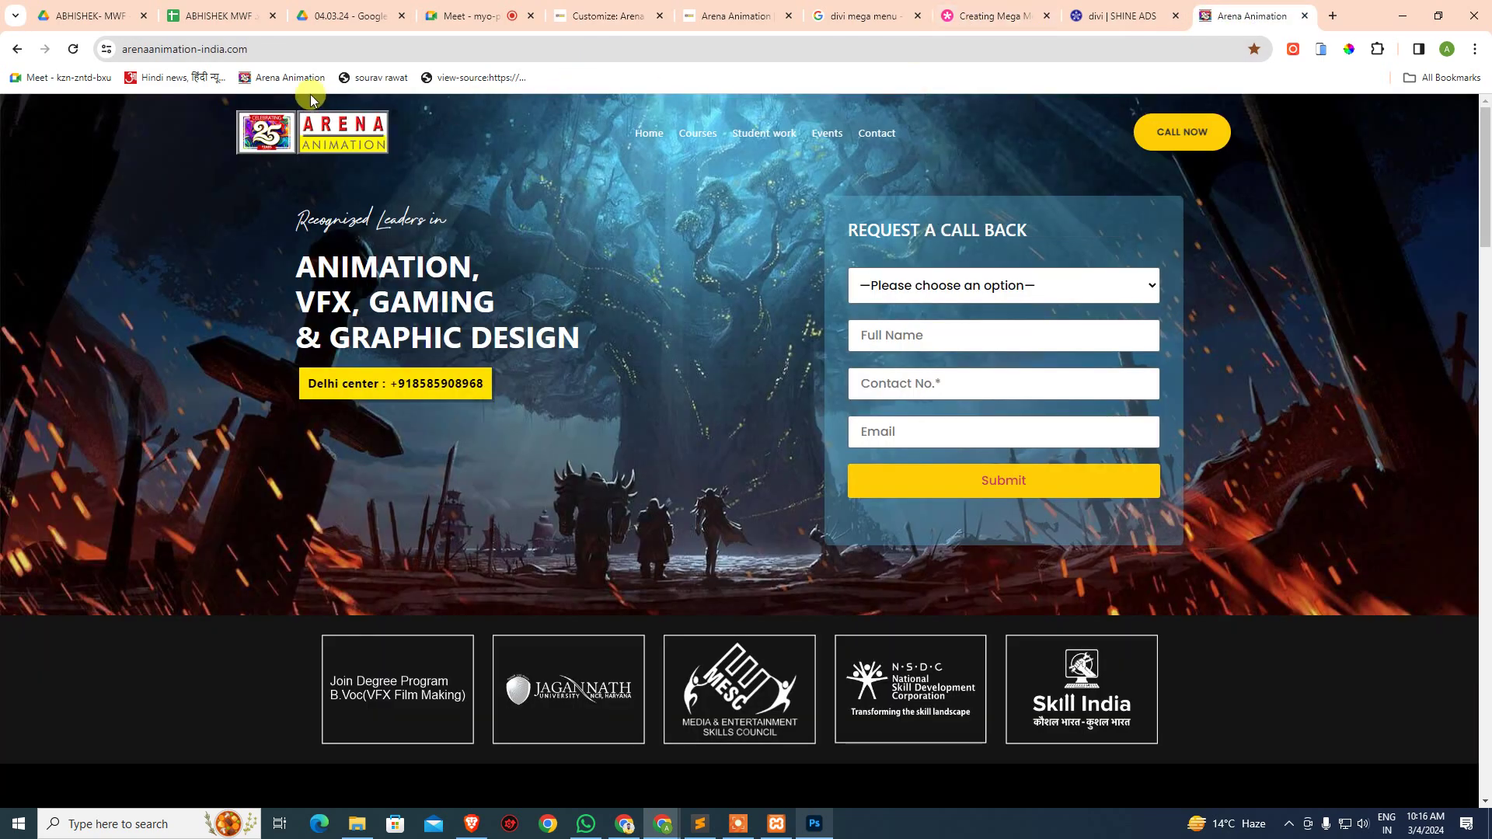
left_click(323, 49)
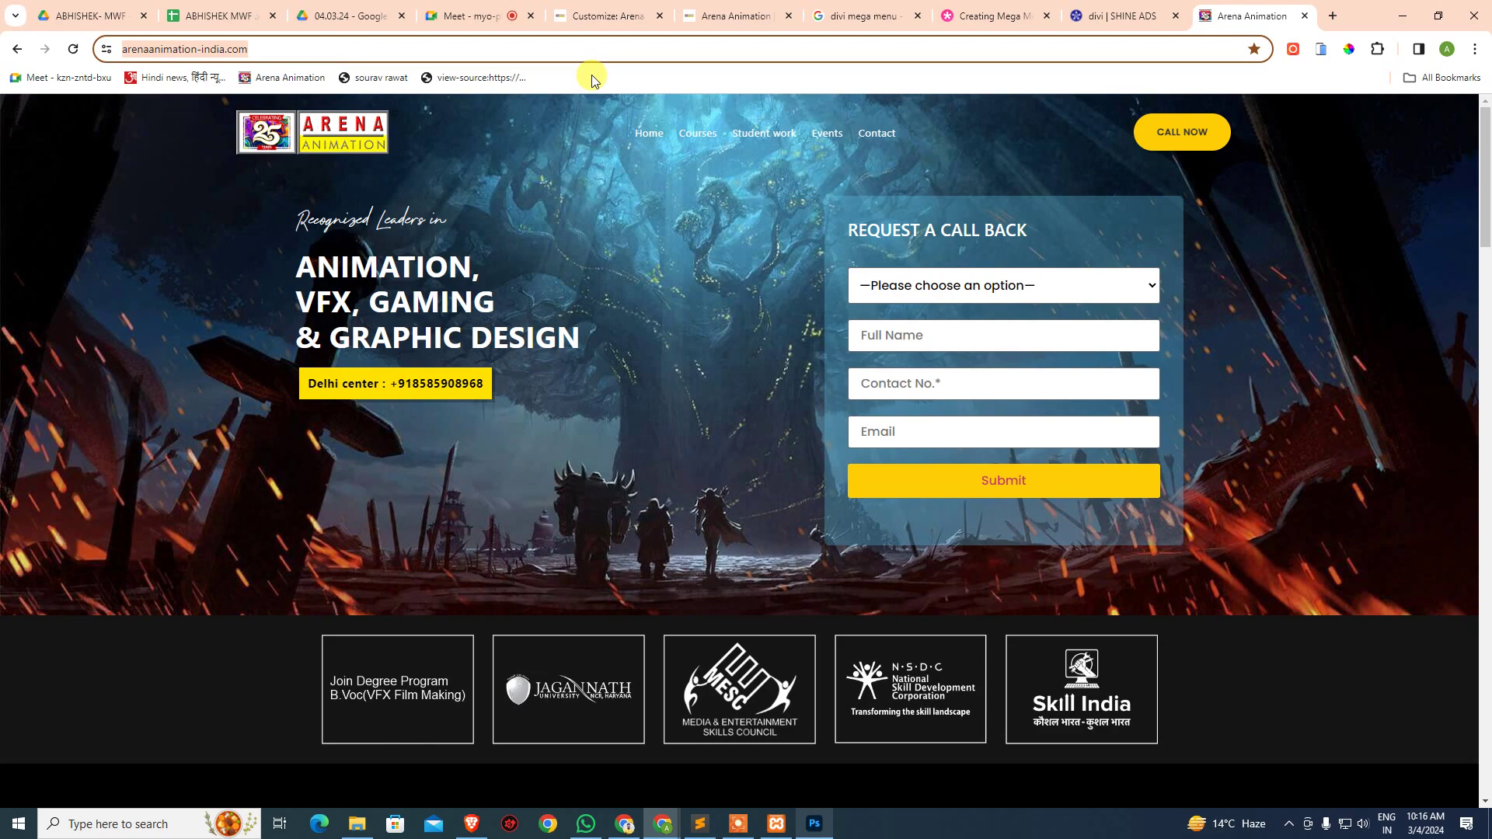
left_click(585, 823)
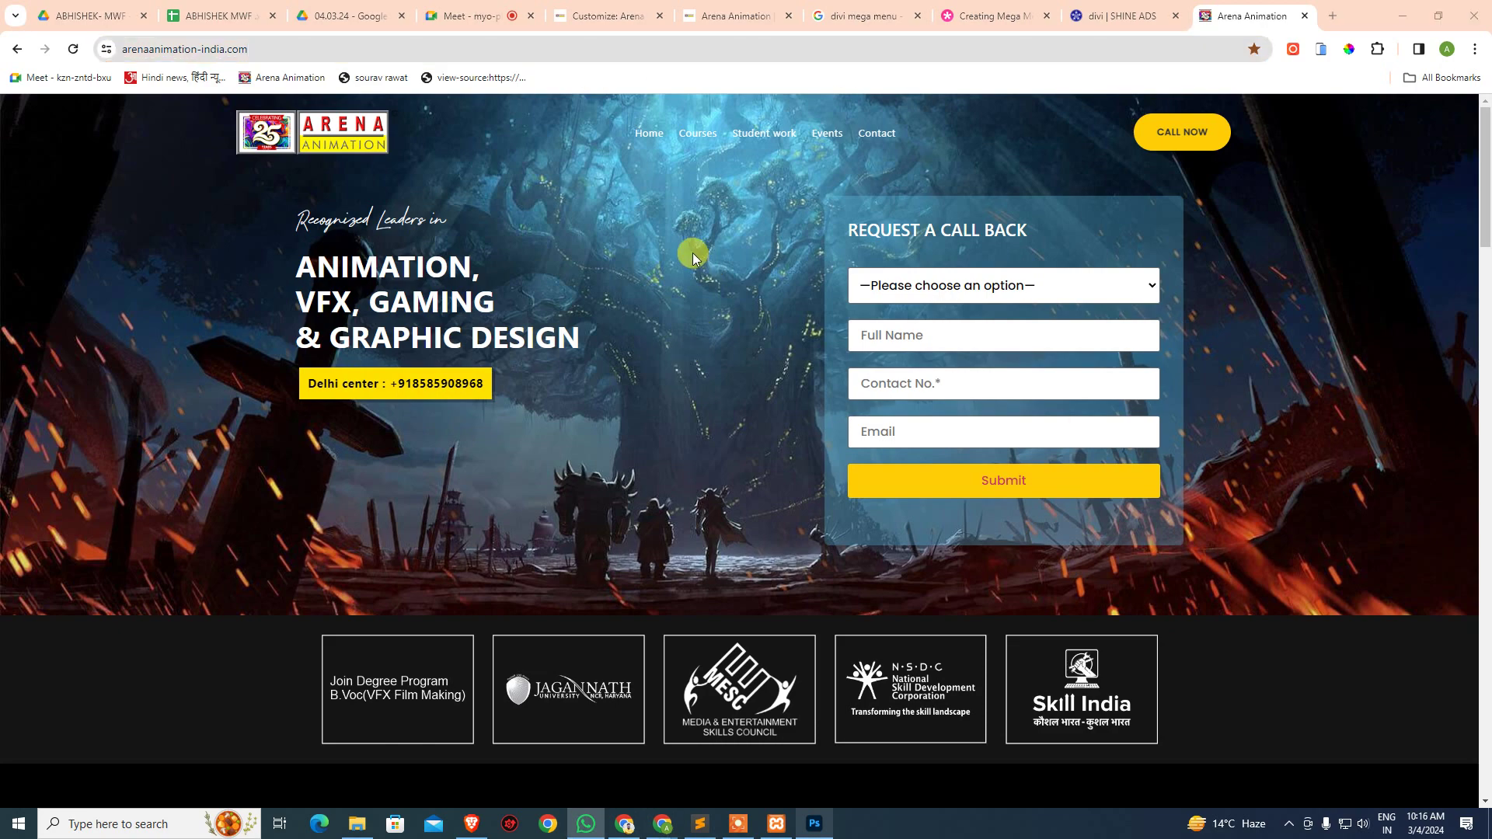
- Examine the page source of arenaanimation-india.com, from its head tags down to the custom CSS rules, and close it
key("ctrl+u")
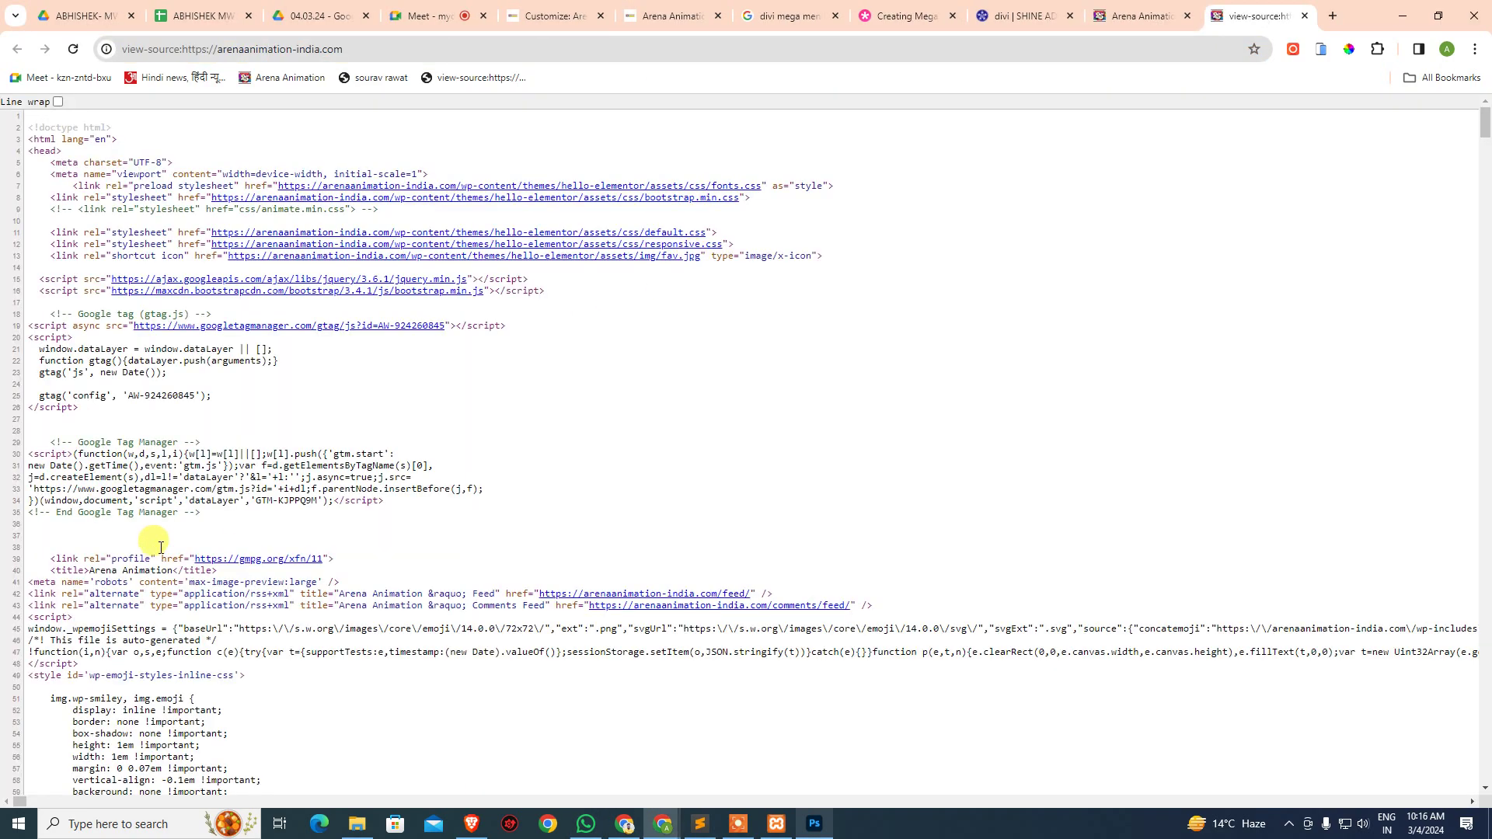
scroll(110, 427, "down", 3)
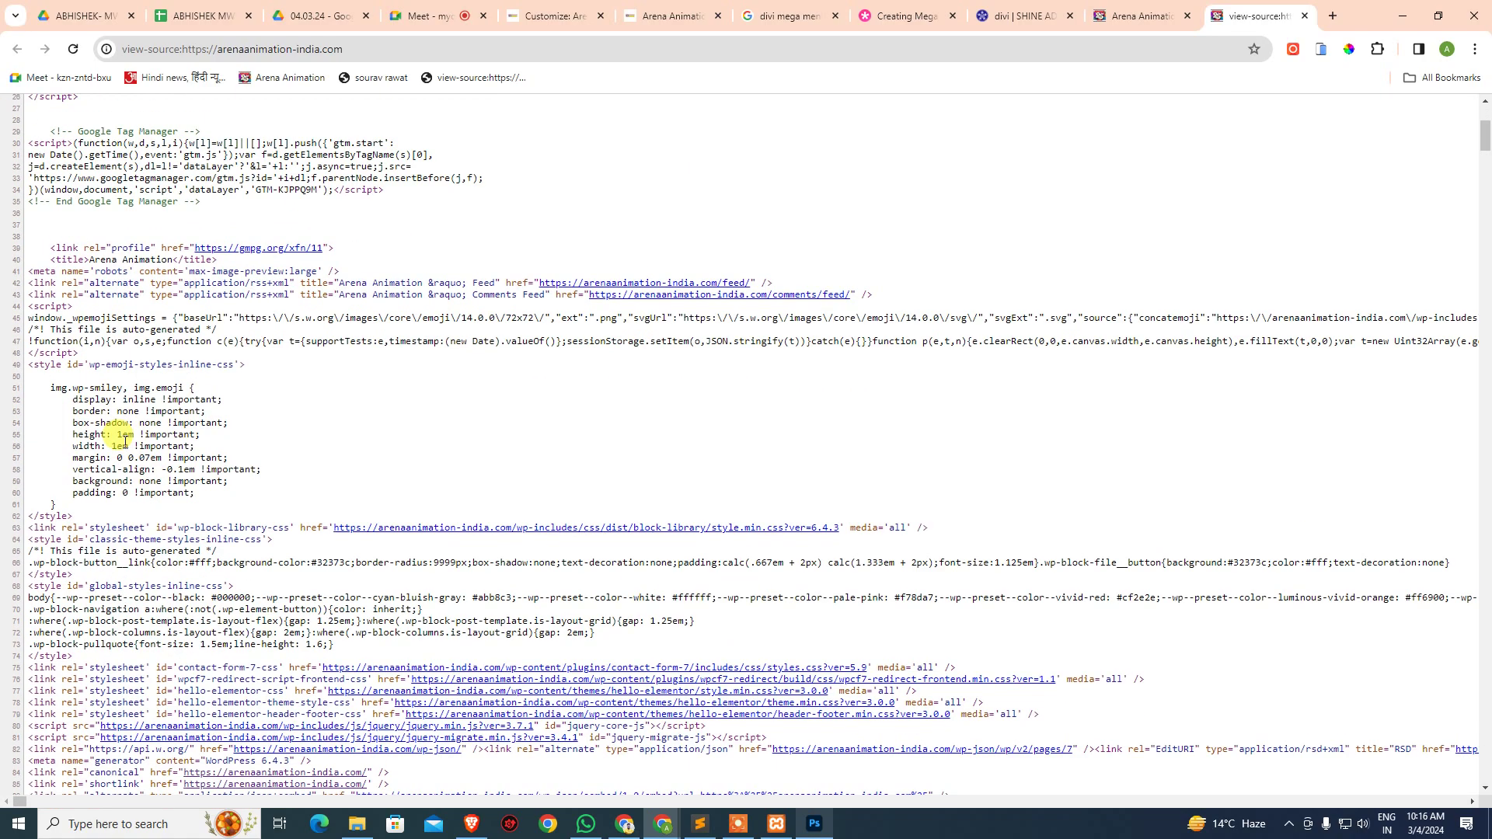
scroll(116, 420, "down", 4)
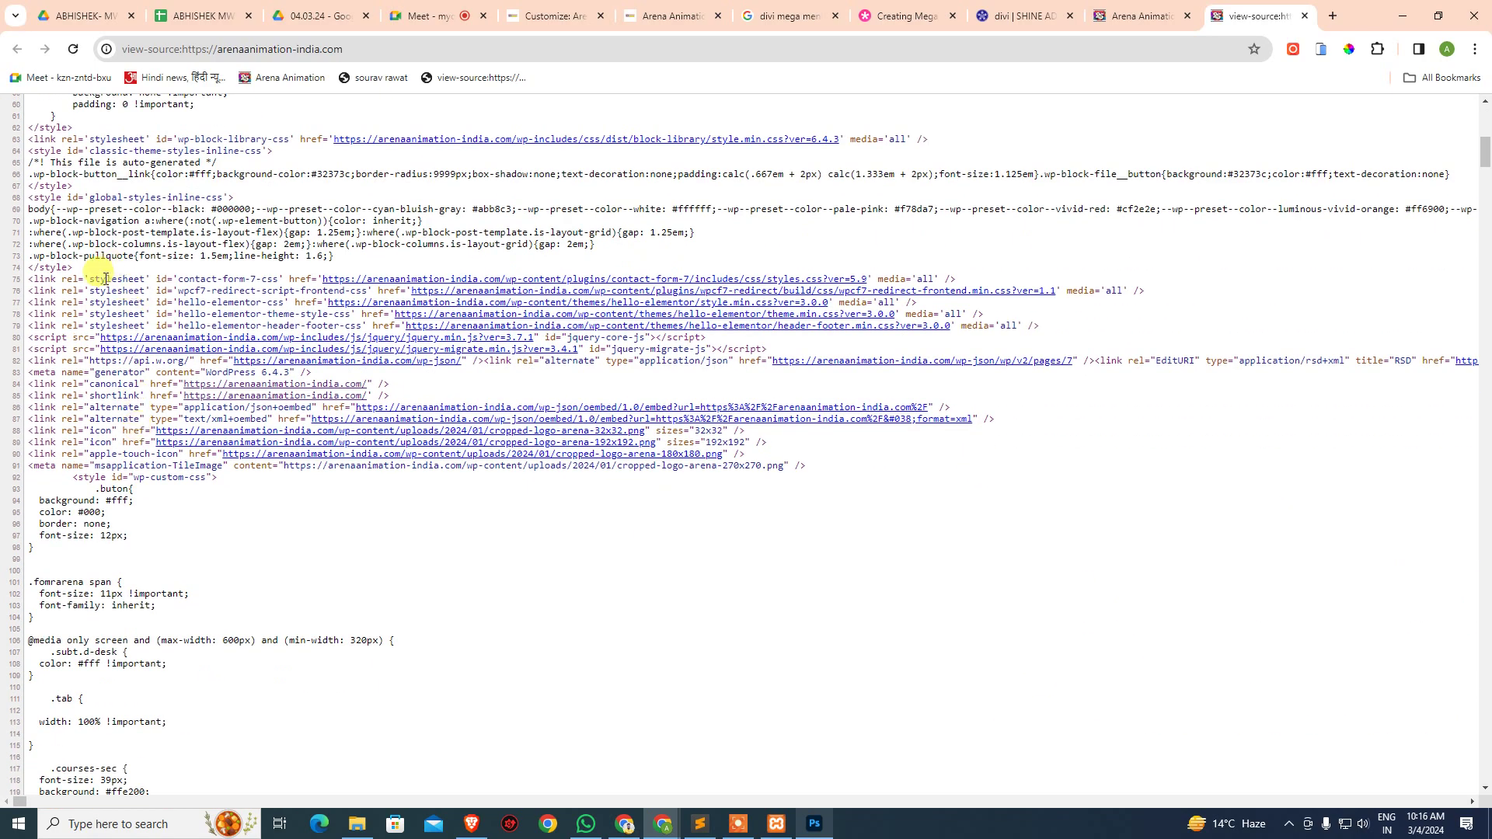
scroll(117, 423, "down", 5)
scroll(226, 443, "down", 8)
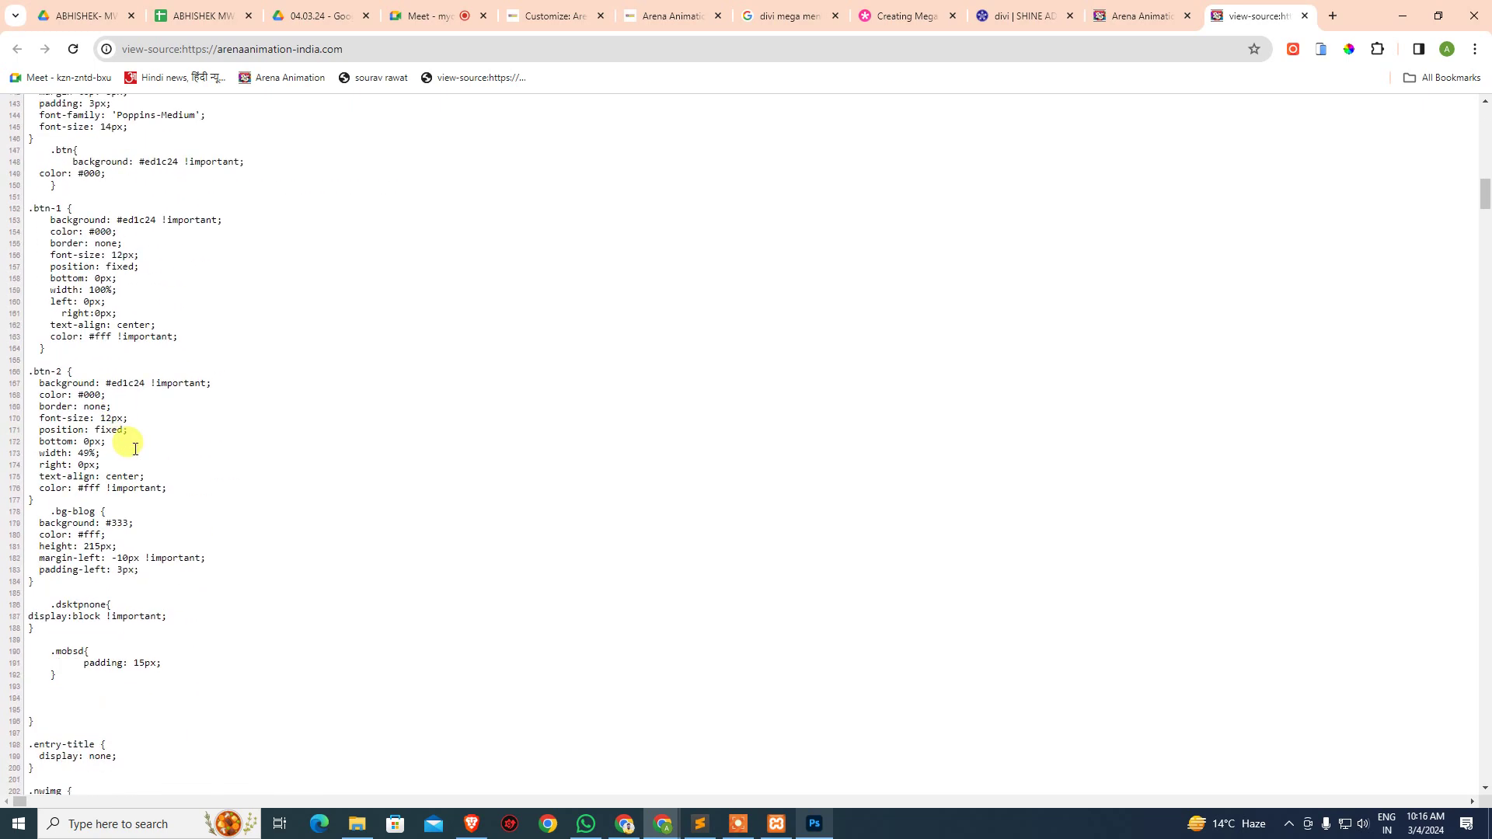
scroll(233, 370, "up", 8)
key("ctrl+w")
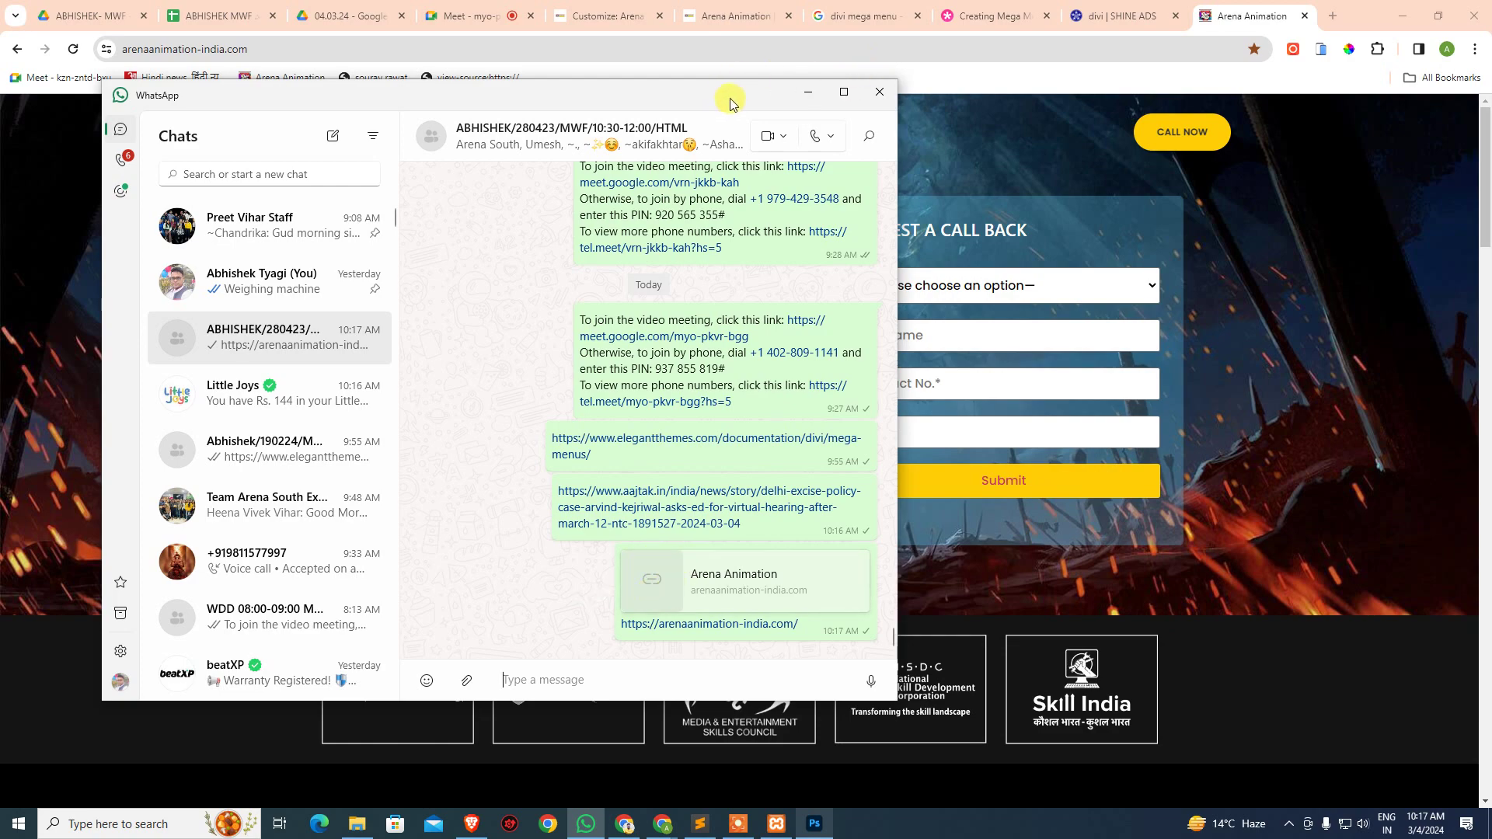
- Minimize WhatsApp and review the head section of the arenaanimation-india.com page source once more, closing it when done
left_click(808, 92)
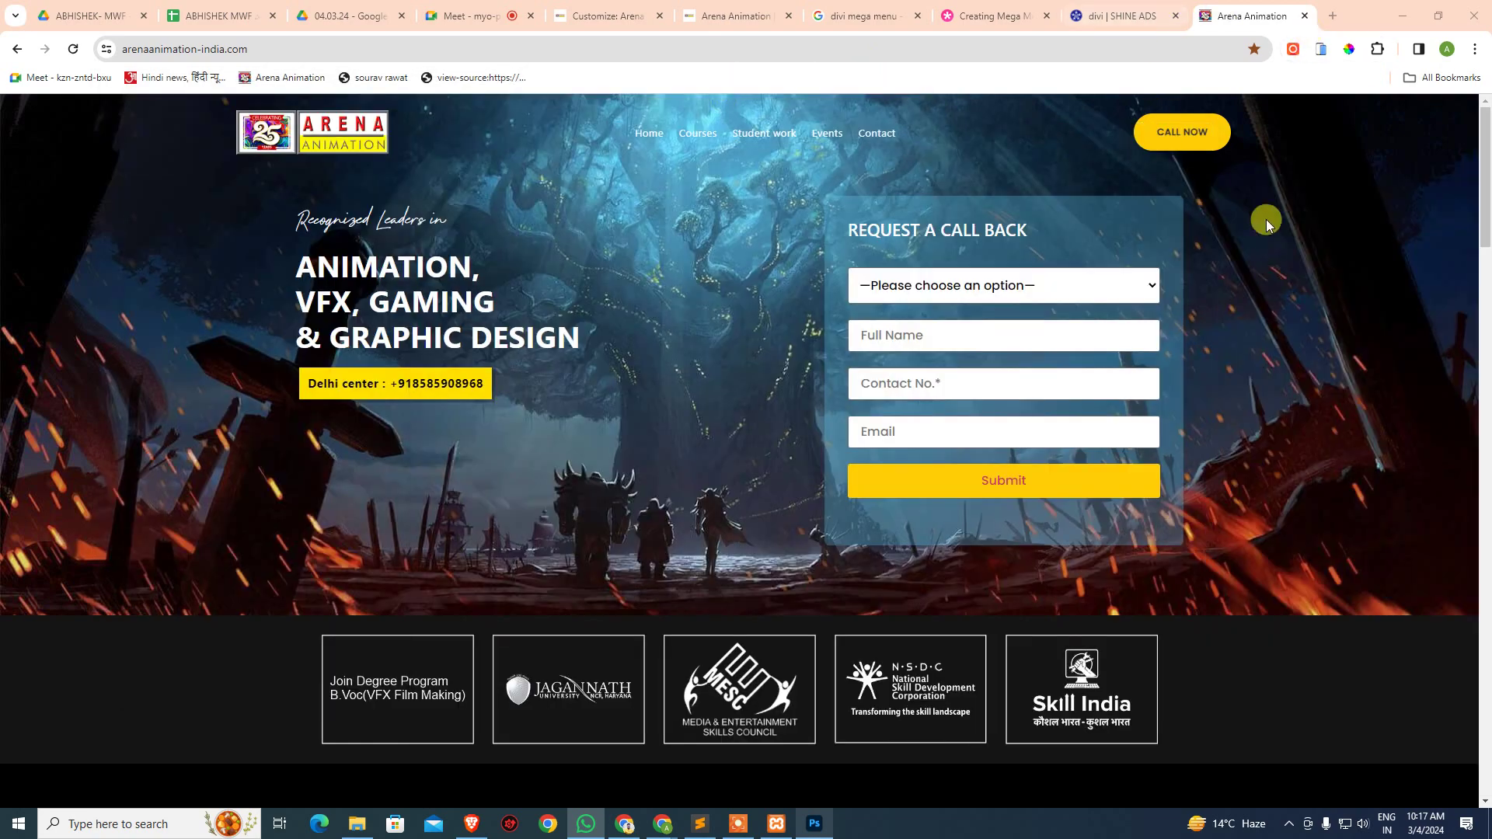
left_click(1322, 247)
key("ctrl+u")
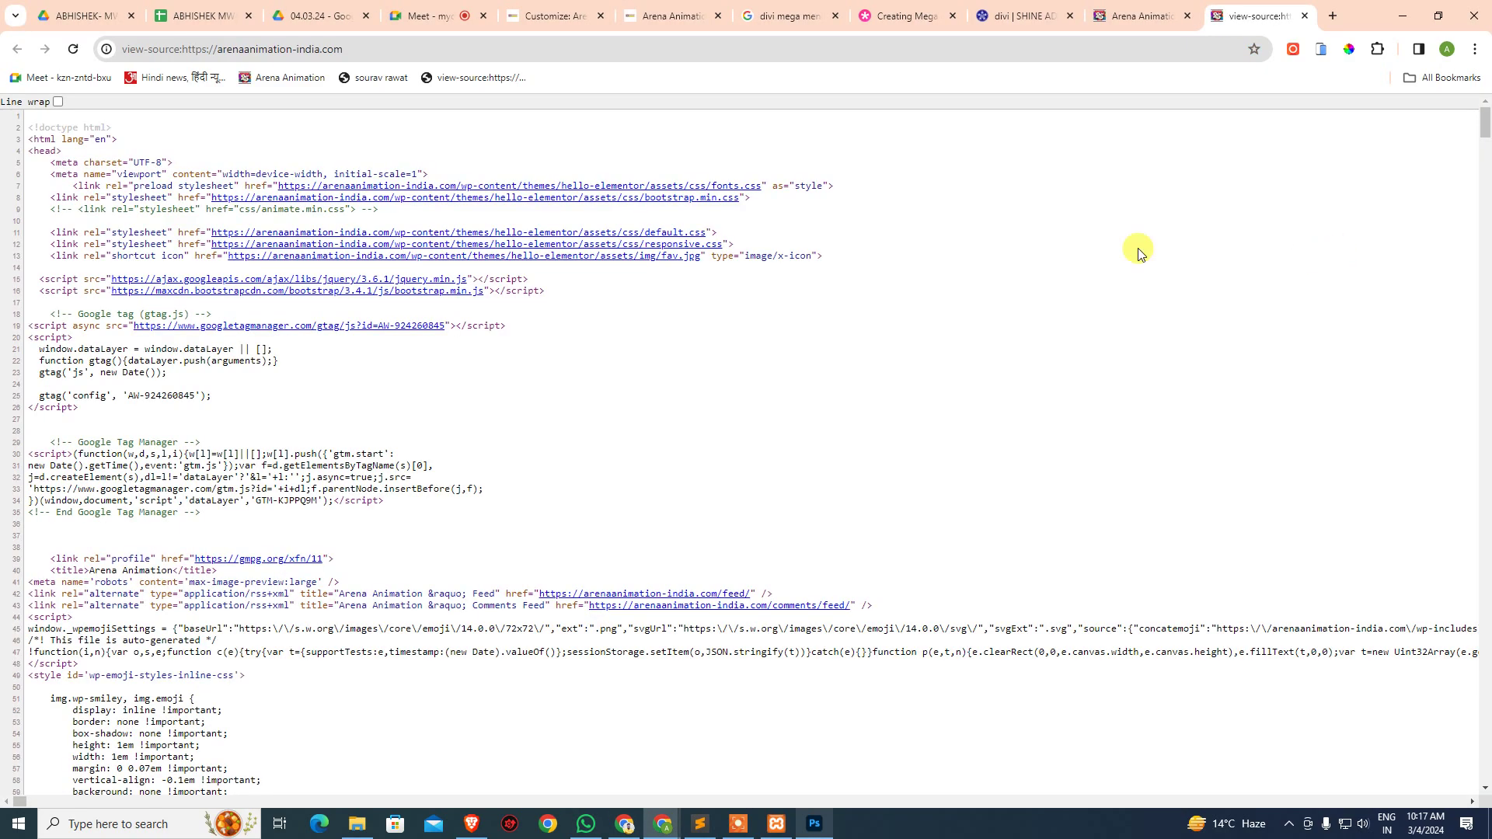
scroll(167, 449, "down", 1)
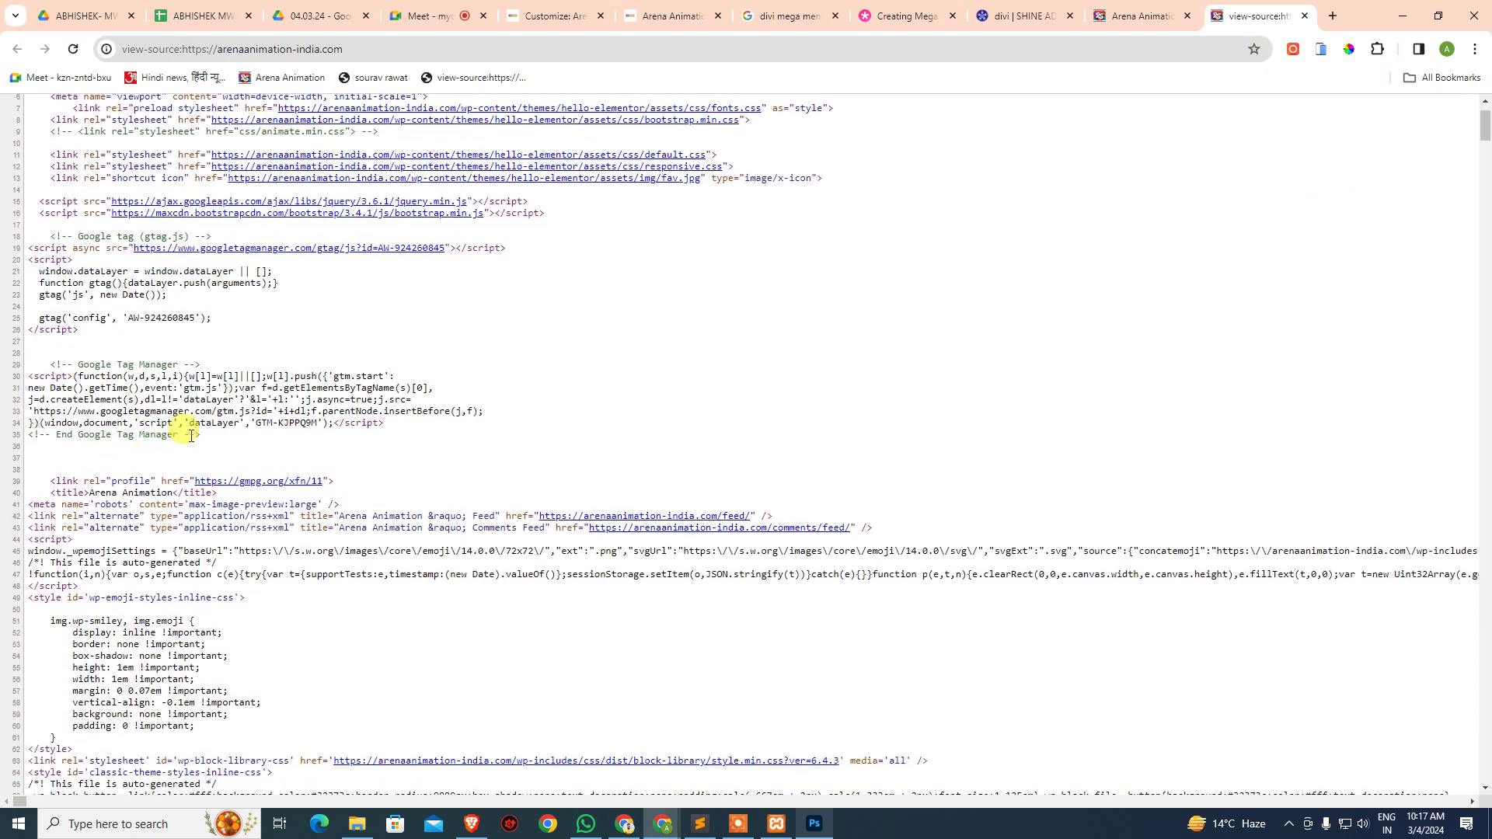
left_click(1304, 15)
- Open levasthu.com in a new tab and examine the Open Graph meta tags in its page source
left_click(1332, 16)
type("levasthu.com")
key("Return")
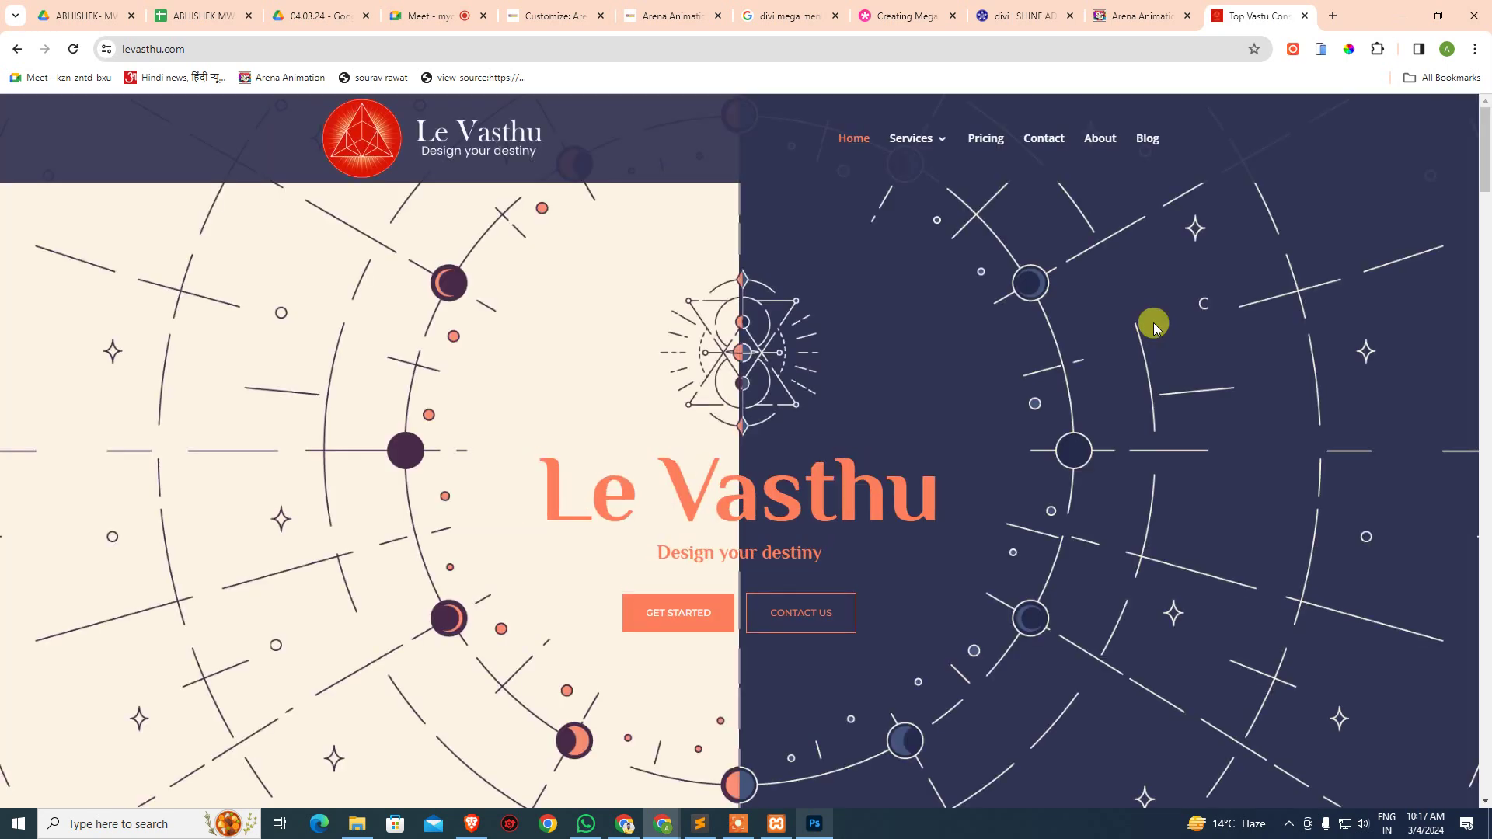
key("ctrl+u")
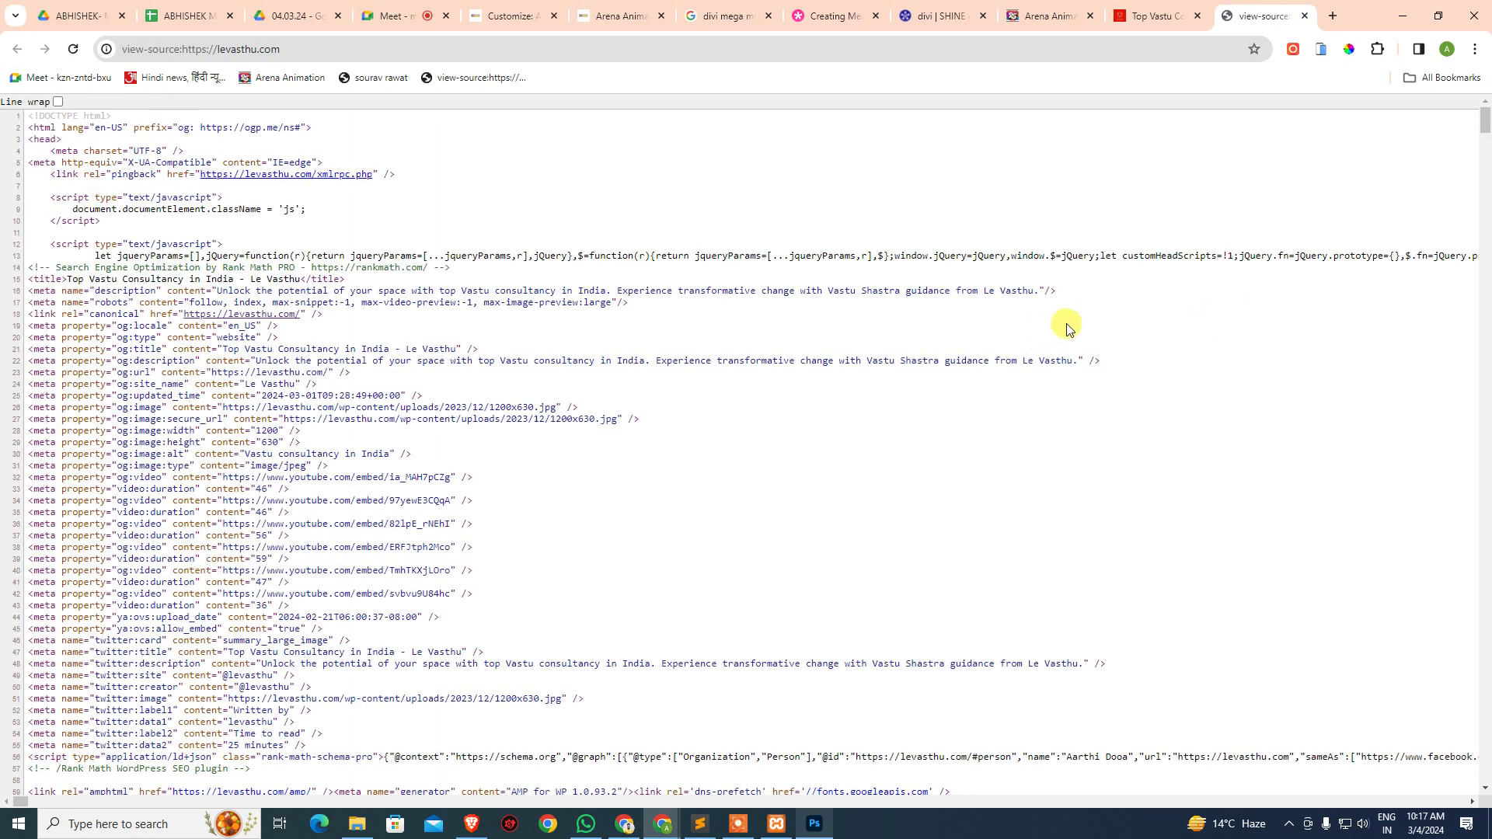
left_click_drag(117, 337, 161, 477)
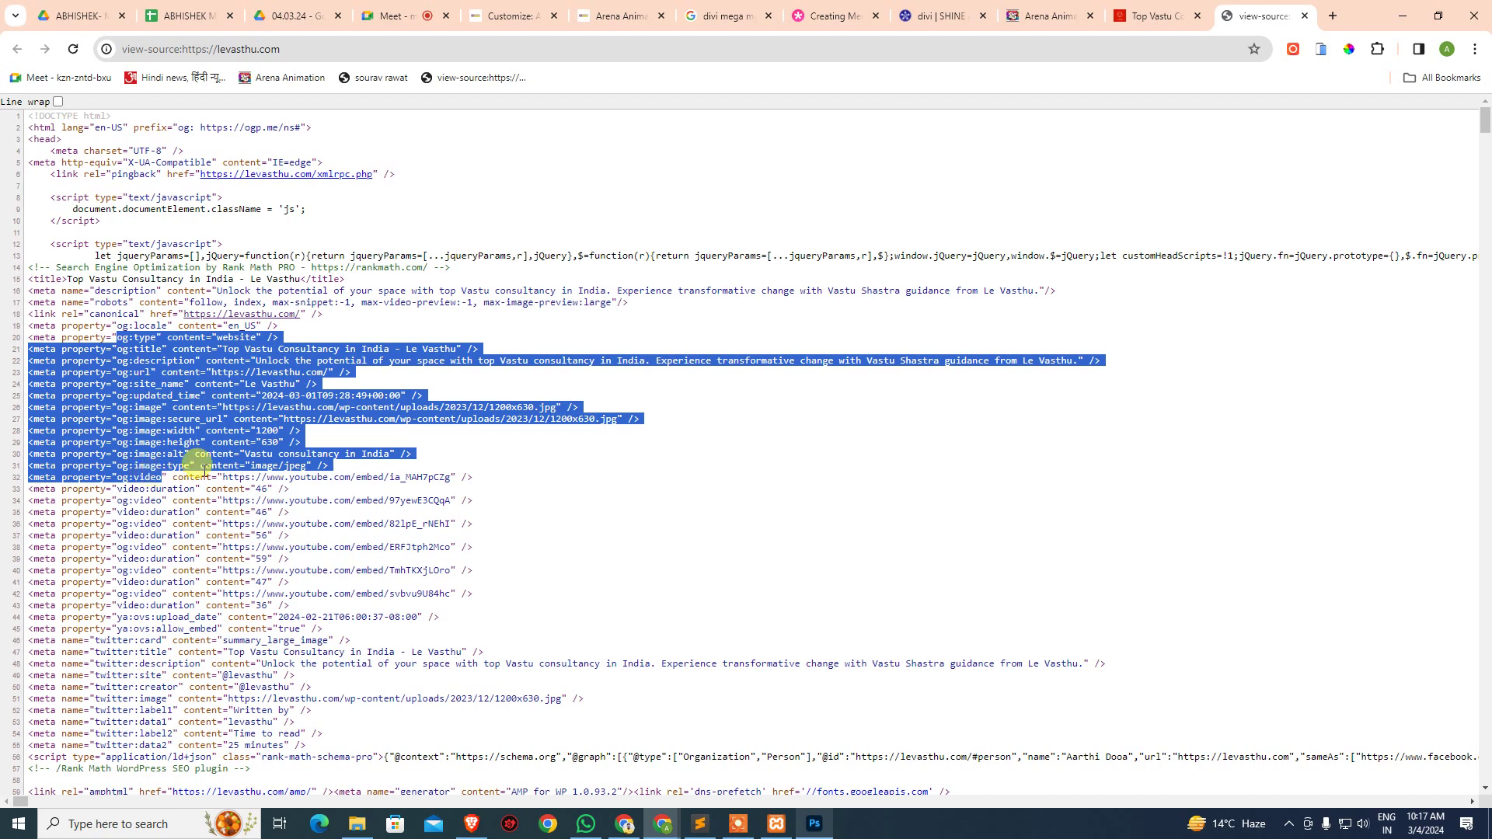
left_click(1305, 16)
- Copy the levasthu.com address for sharing in WhatsApp and close the site's tab
left_click(961, 48)
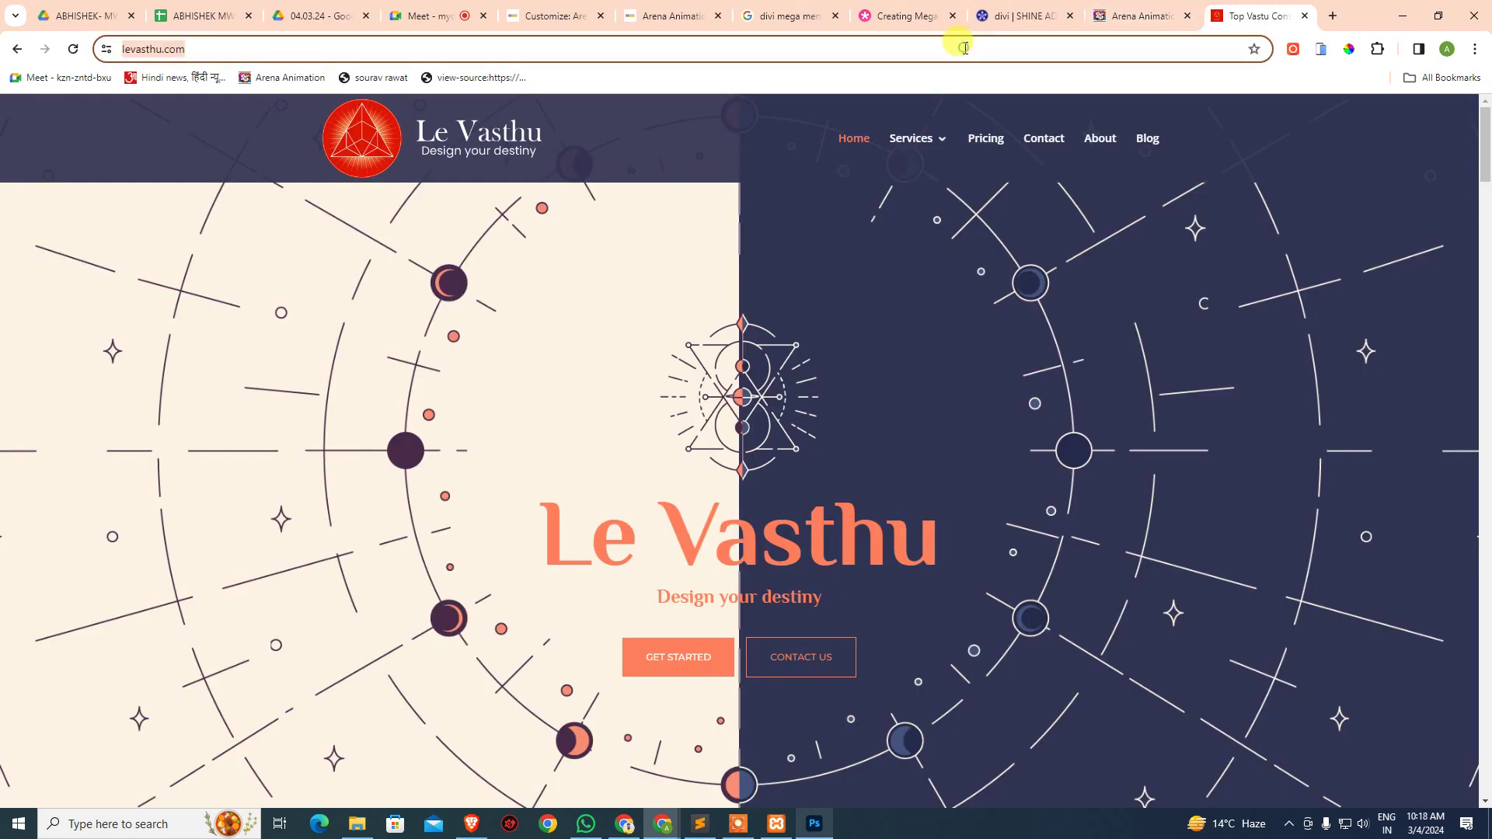
key("alt+Tab")
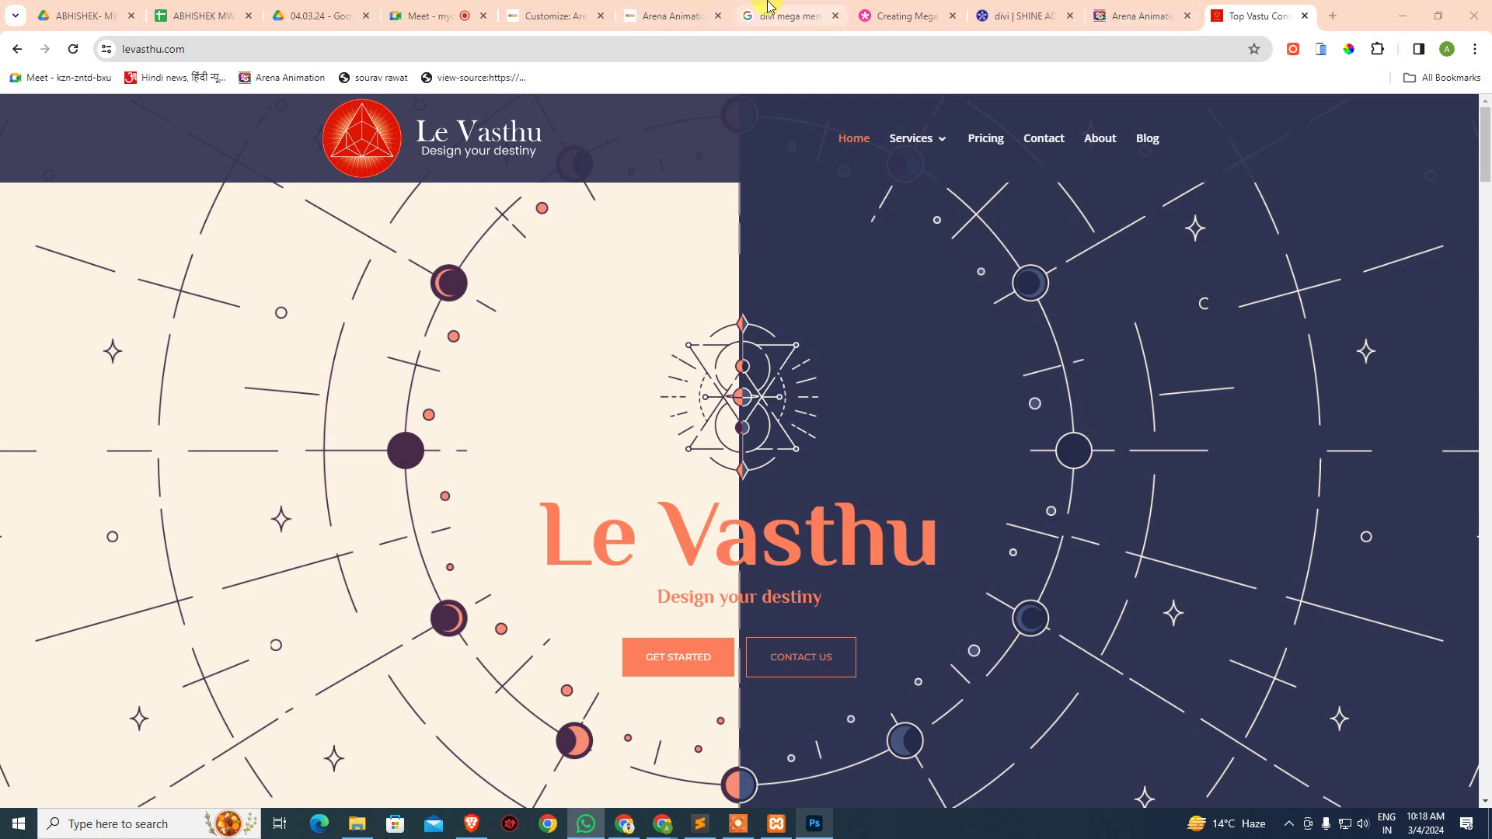
middle_click(1247, 17)
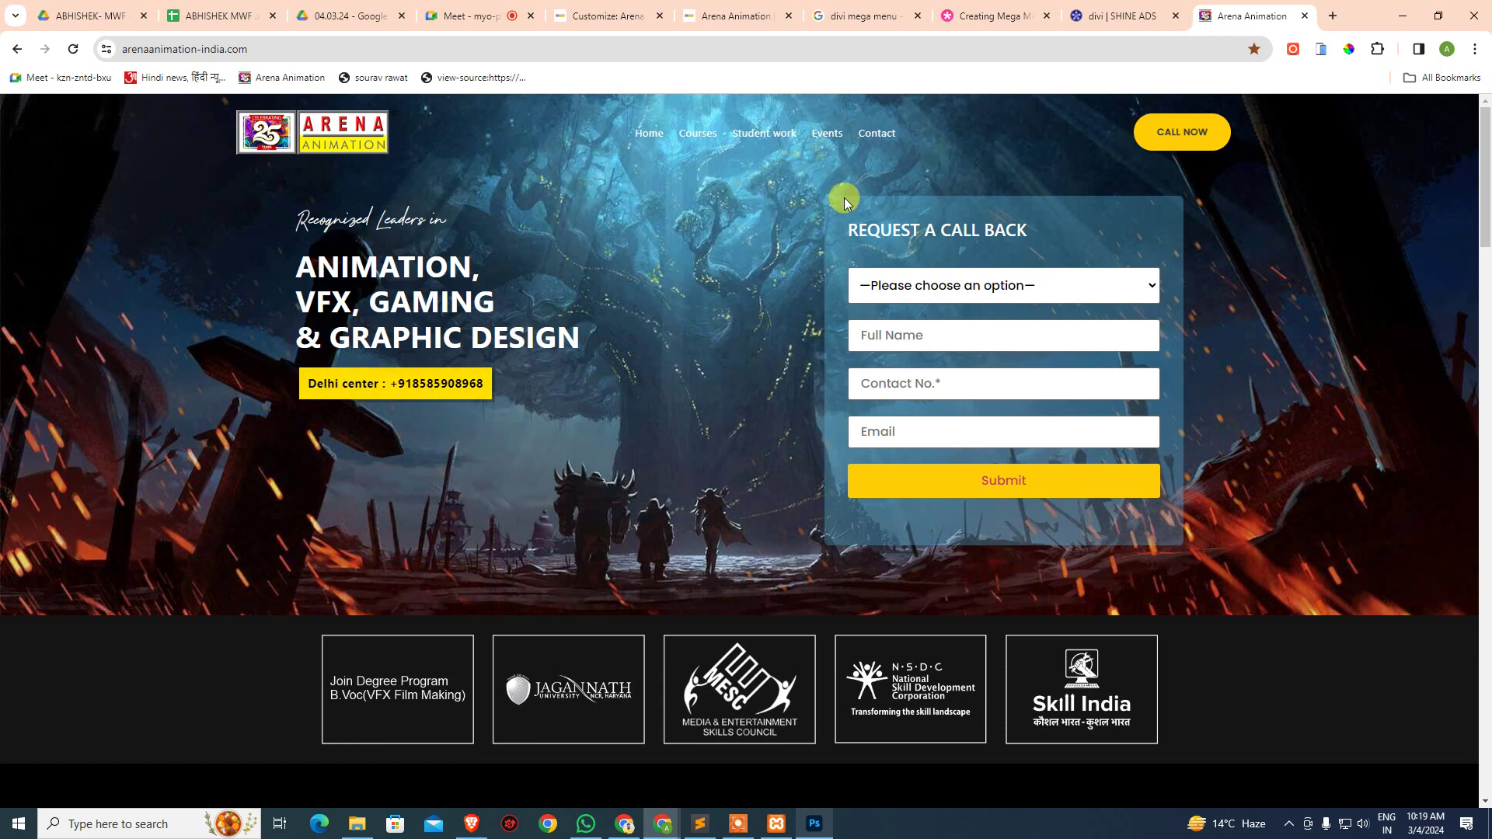
- Examine the centre options of the call-back form and the Arena Animation home page sections down to the footer
left_click(964, 288)
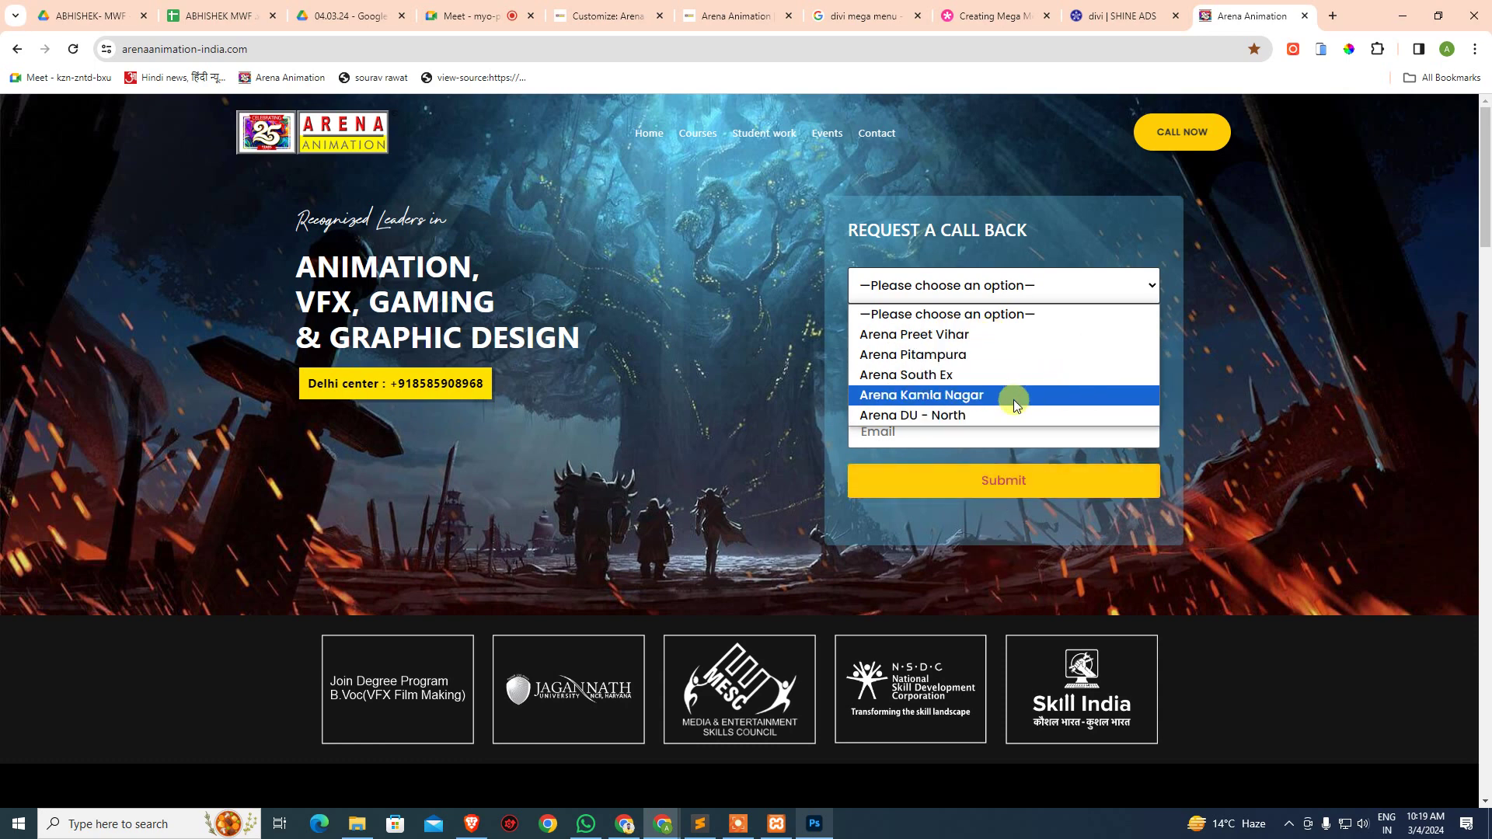
left_click(740, 564)
scroll(742, 563, "down", 20)
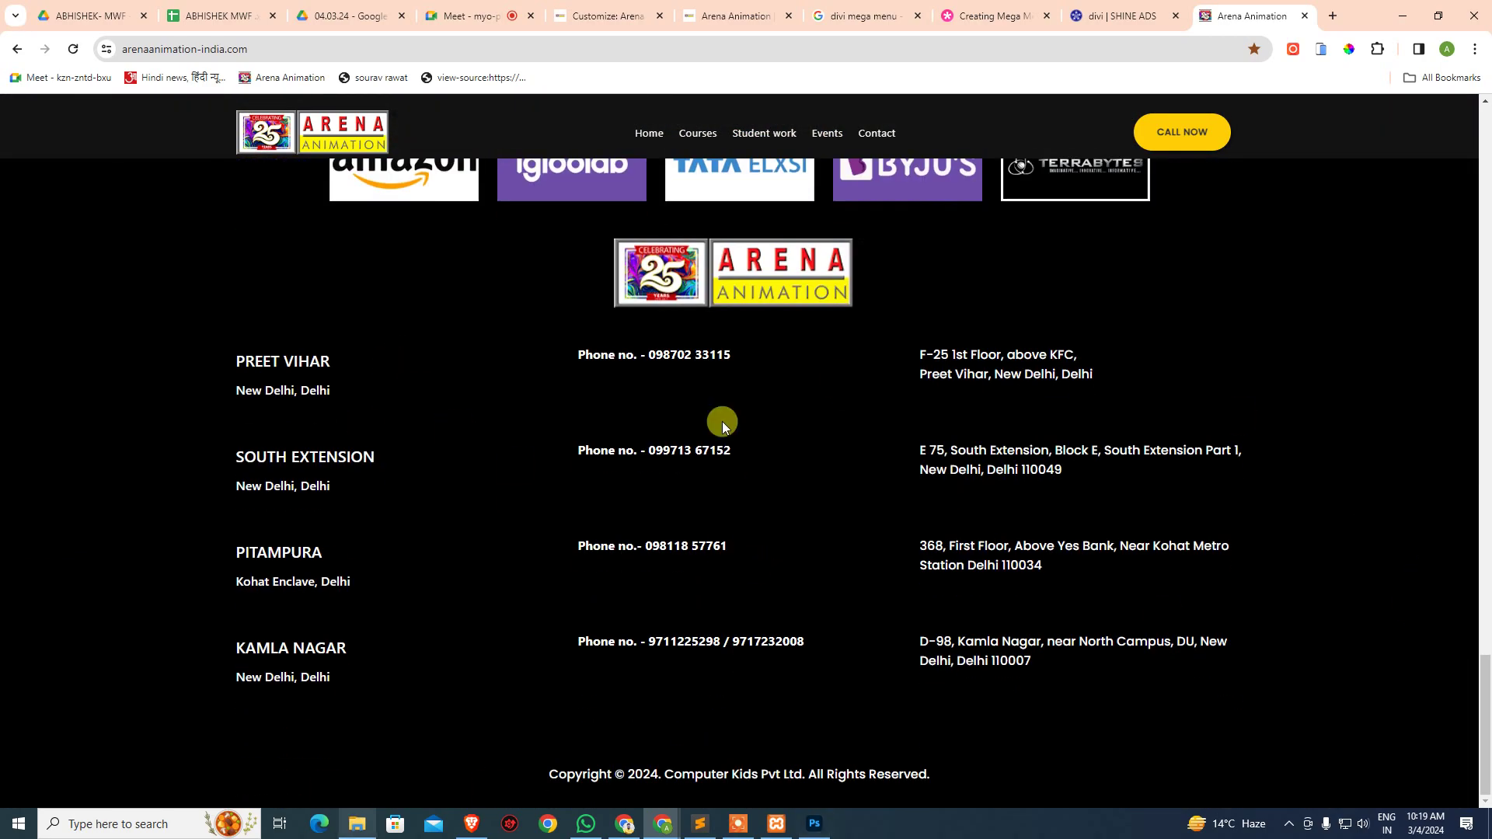
scroll(1195, 591, "up", 20)
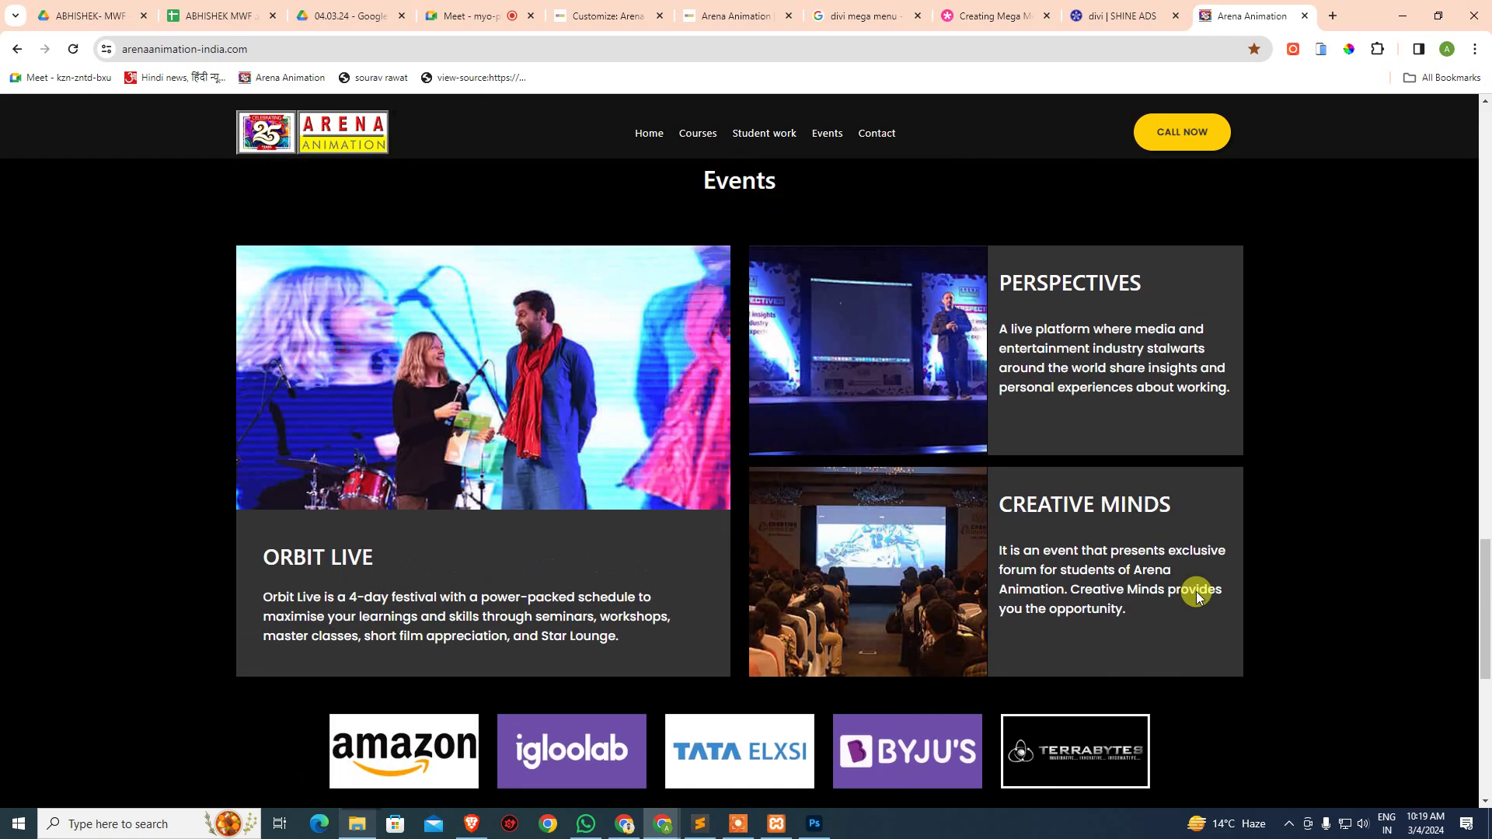
scroll(1181, 545, "up", 3)
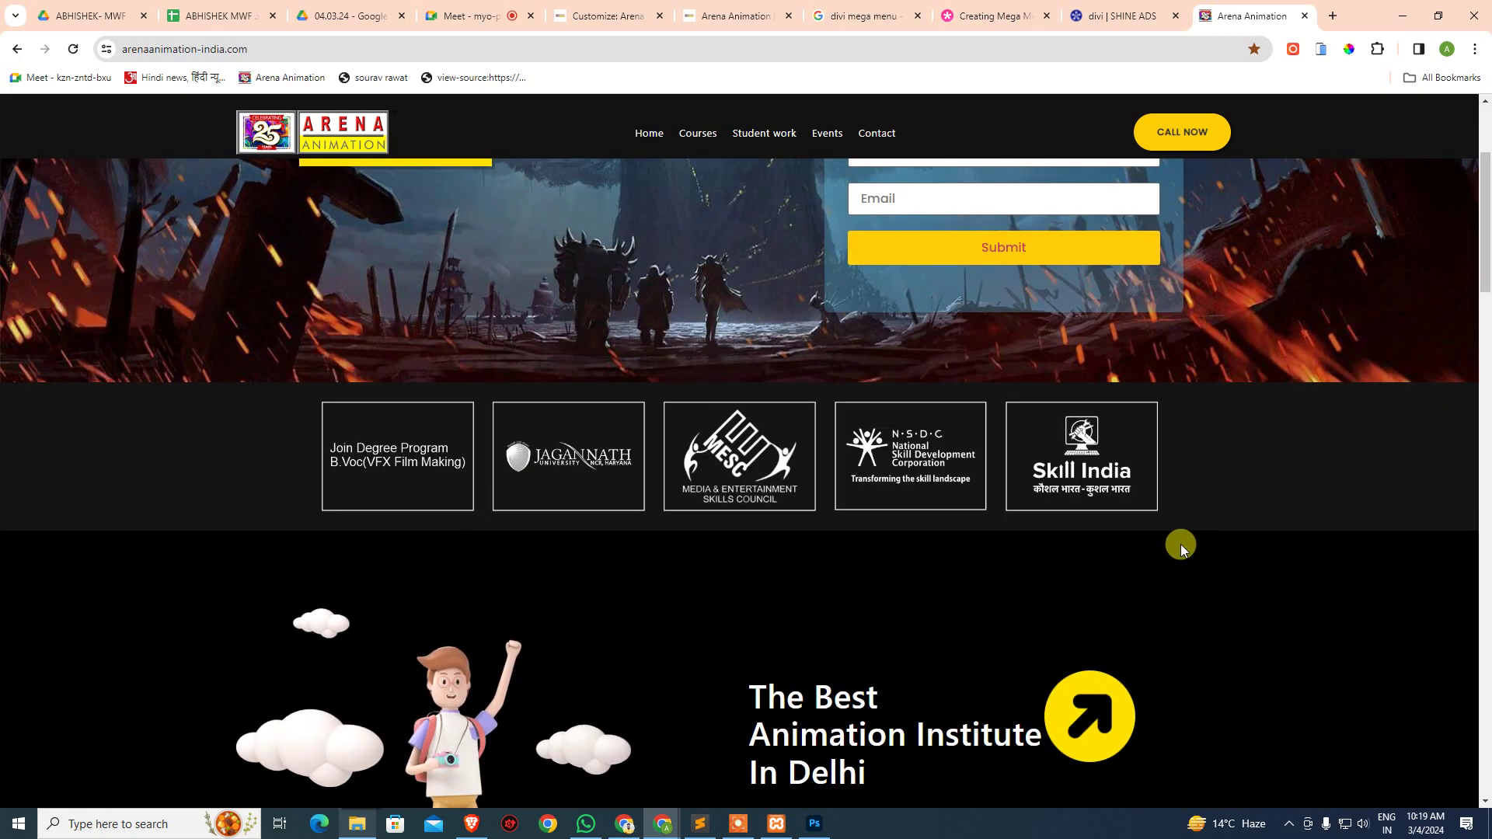
scroll(1181, 544, "up", 1)
scroll(1181, 544, "up", 2)
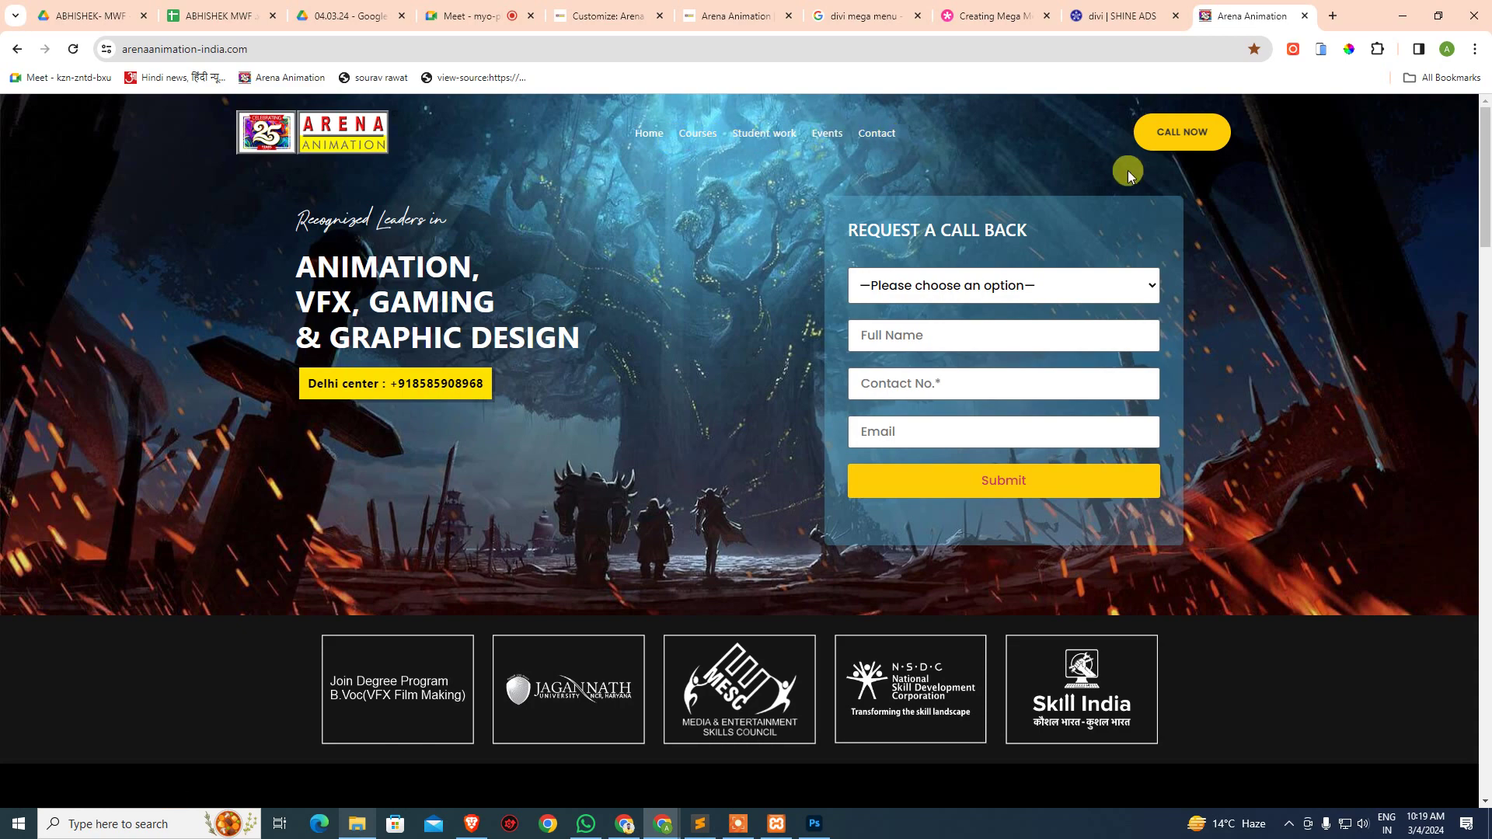
scroll(708, 649, "down", 5)
scroll(707, 650, "down", 15)
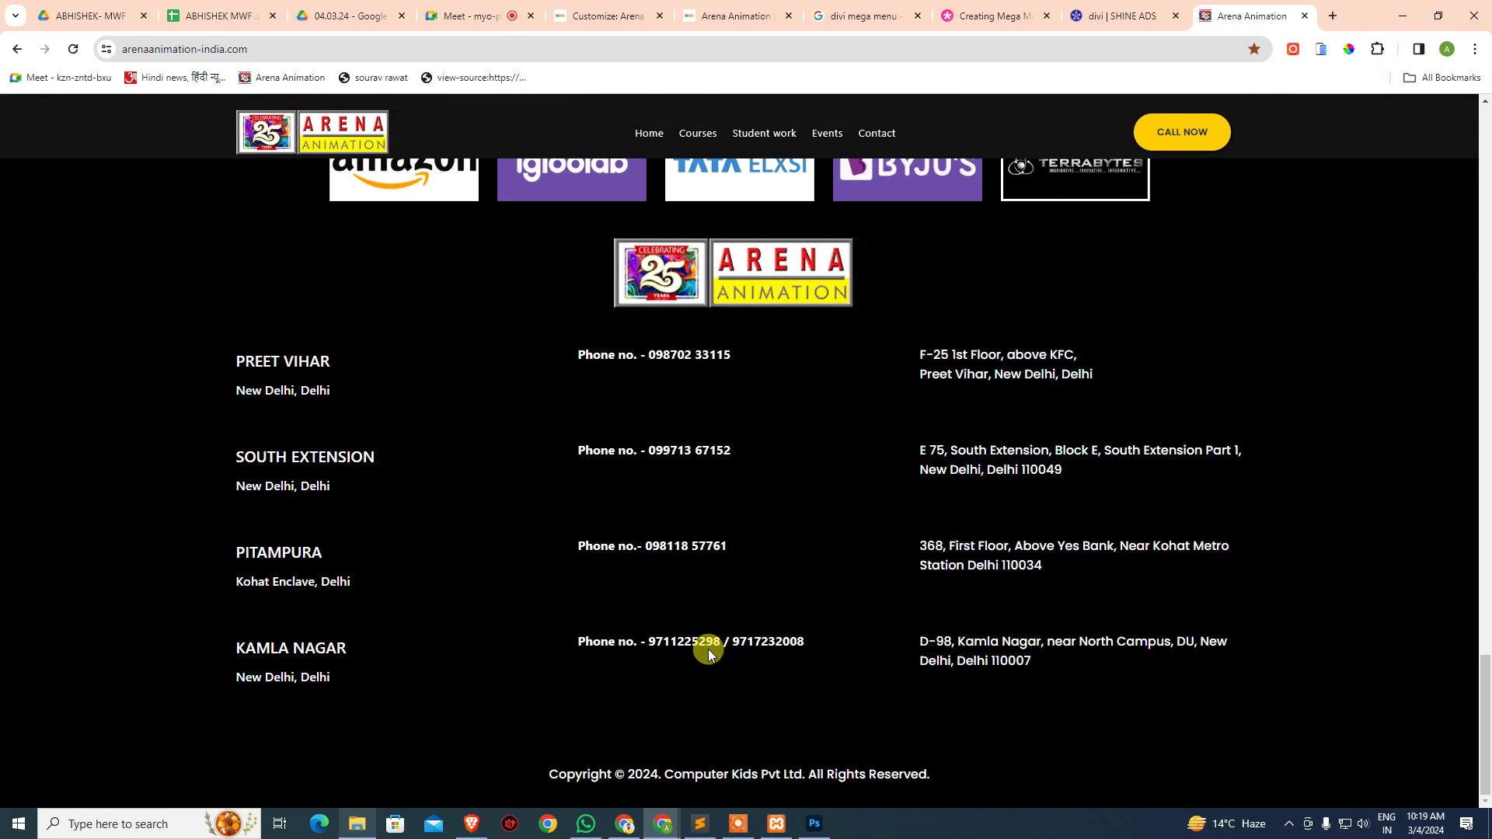
key("Home")
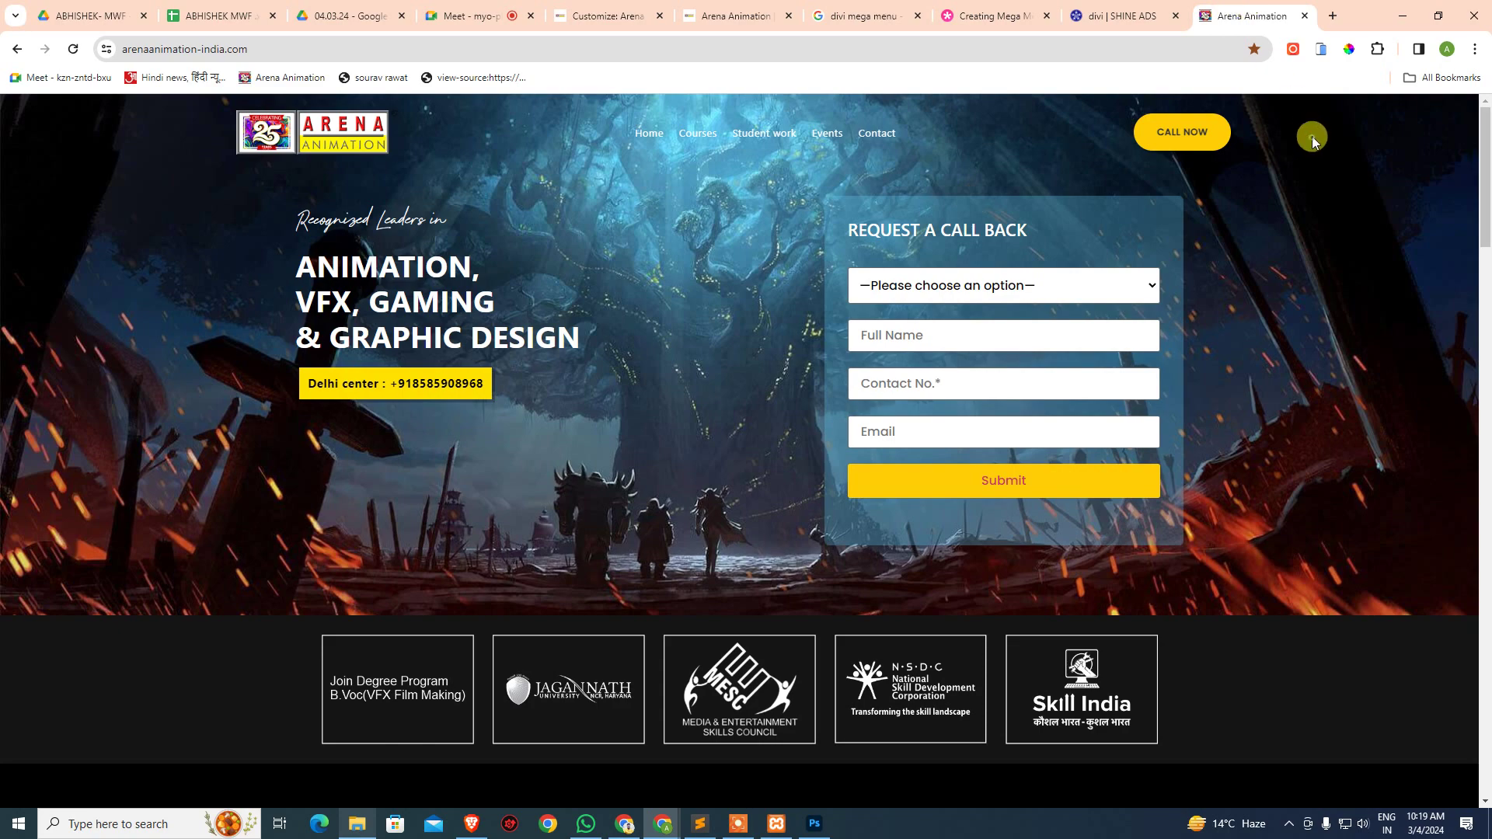
scroll(874, 394, "down", 5)
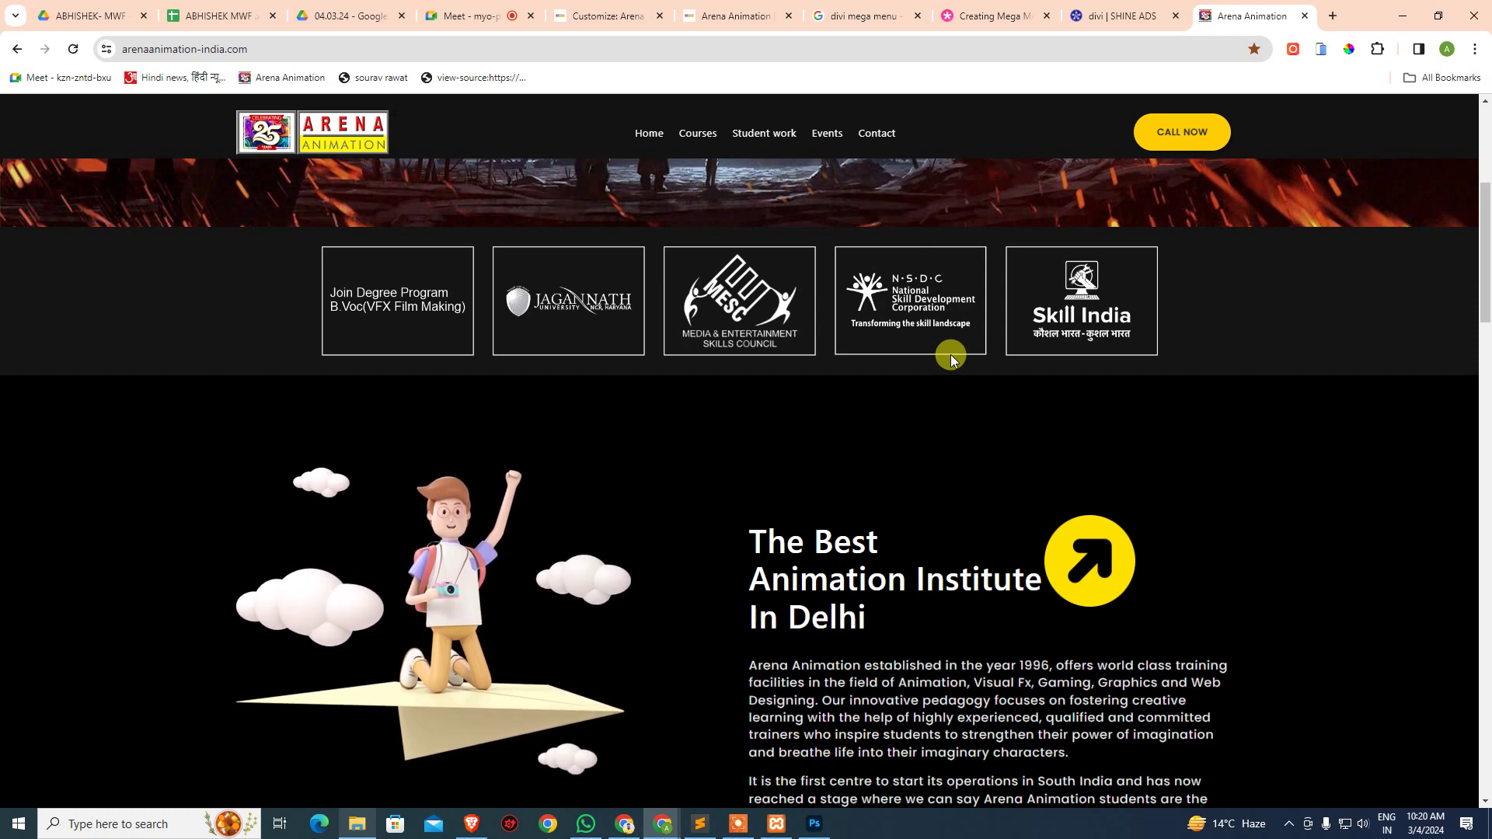
scroll(949, 354, "up", 5)
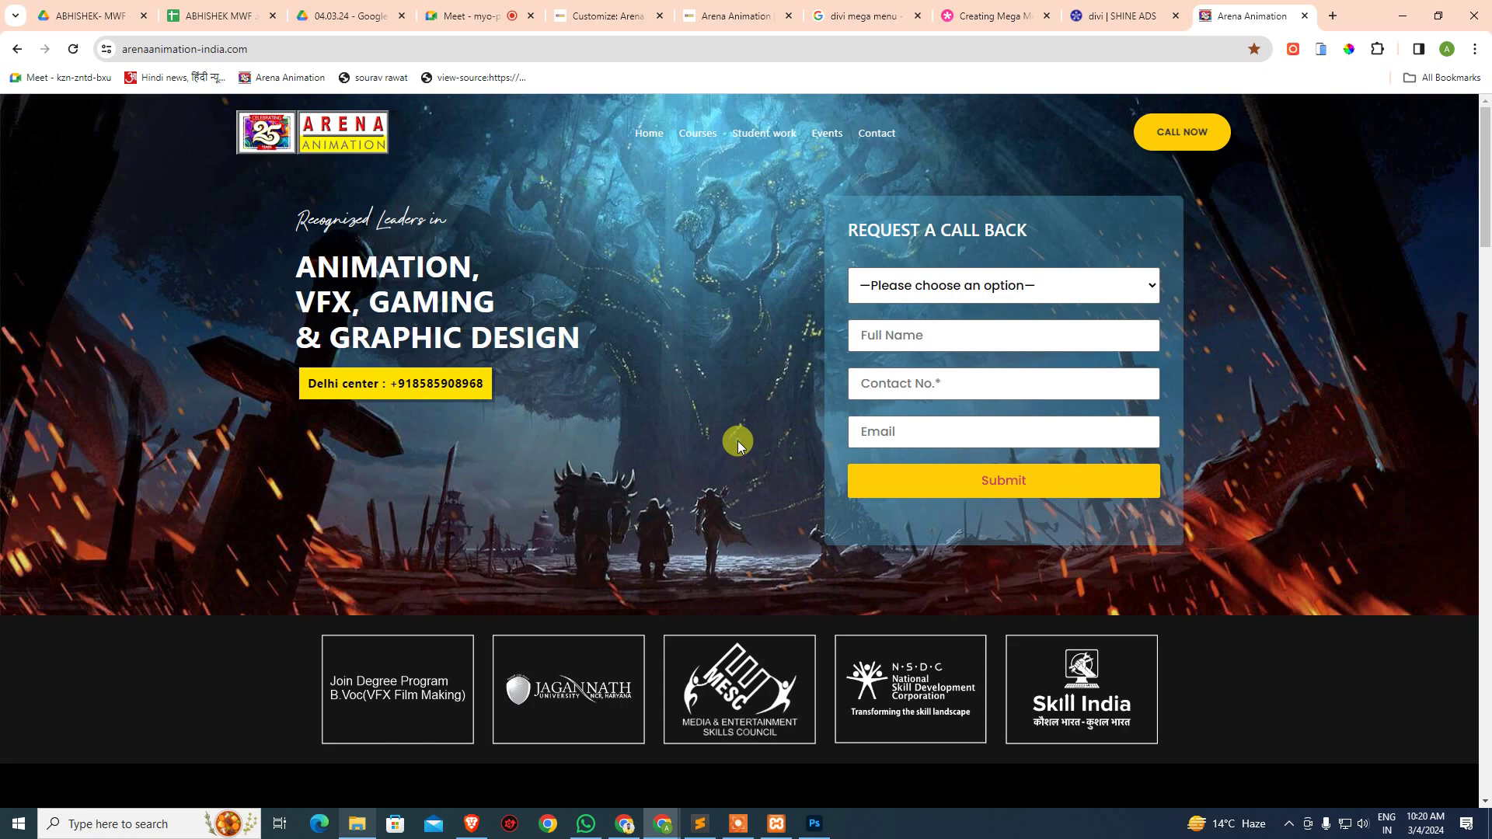
- Examine the meta, stylesheet and script tags and the custom CSS in the arenaanimation-india.com page source
key("ctrl+u")
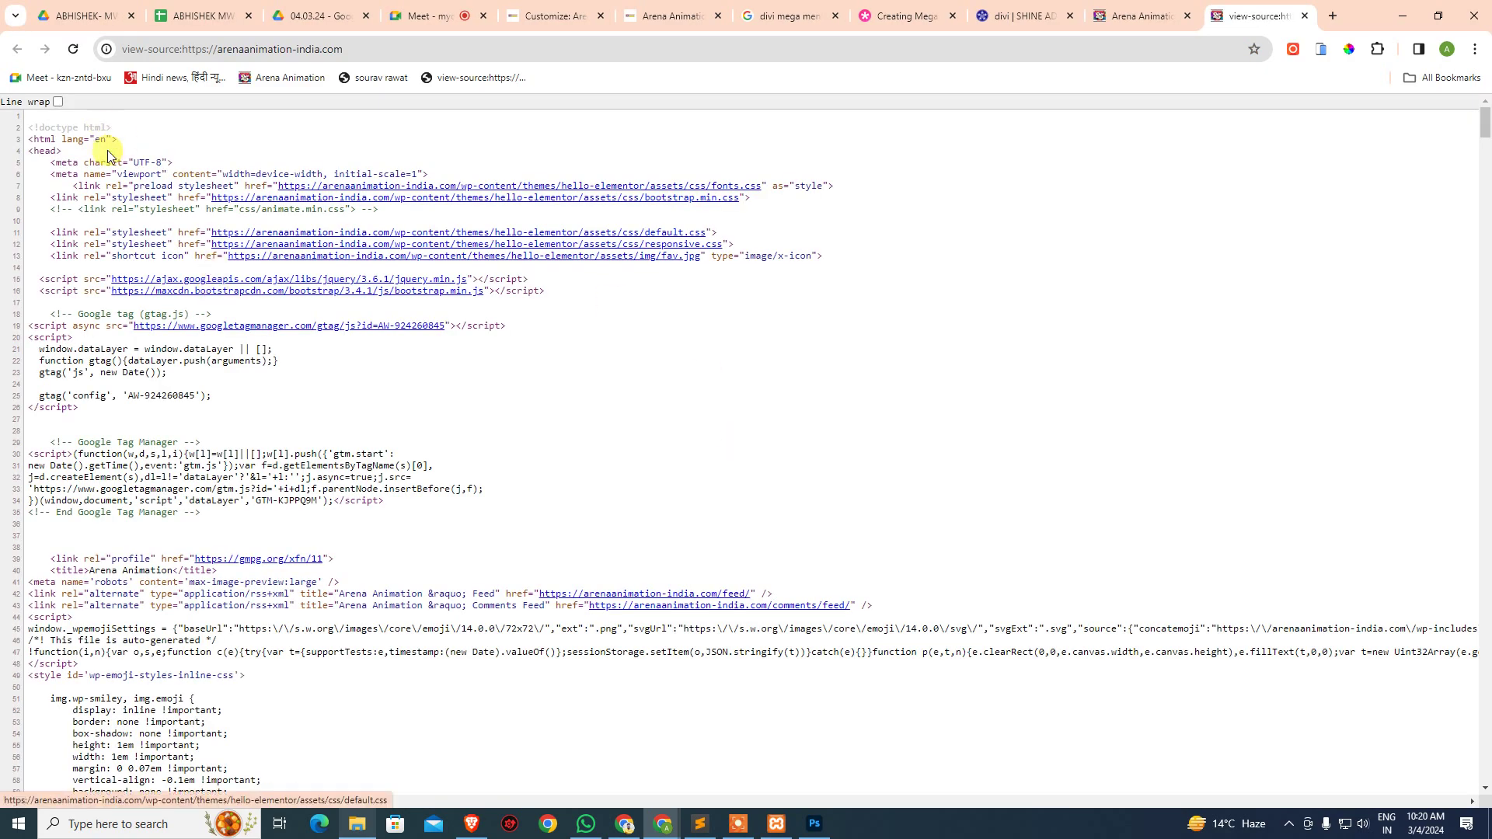
left_click_drag(50, 162, 559, 307)
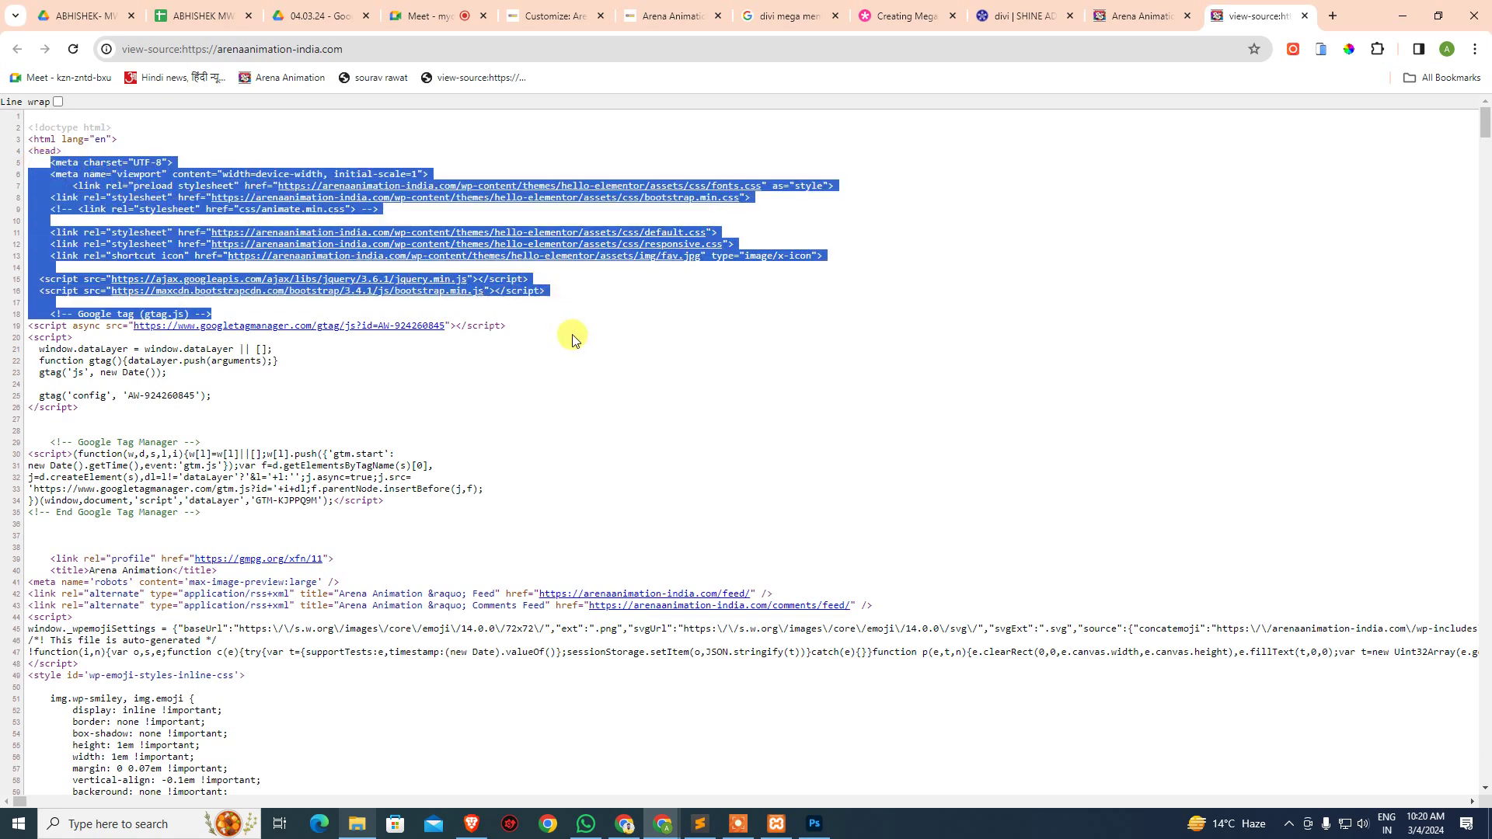
left_click(586, 347)
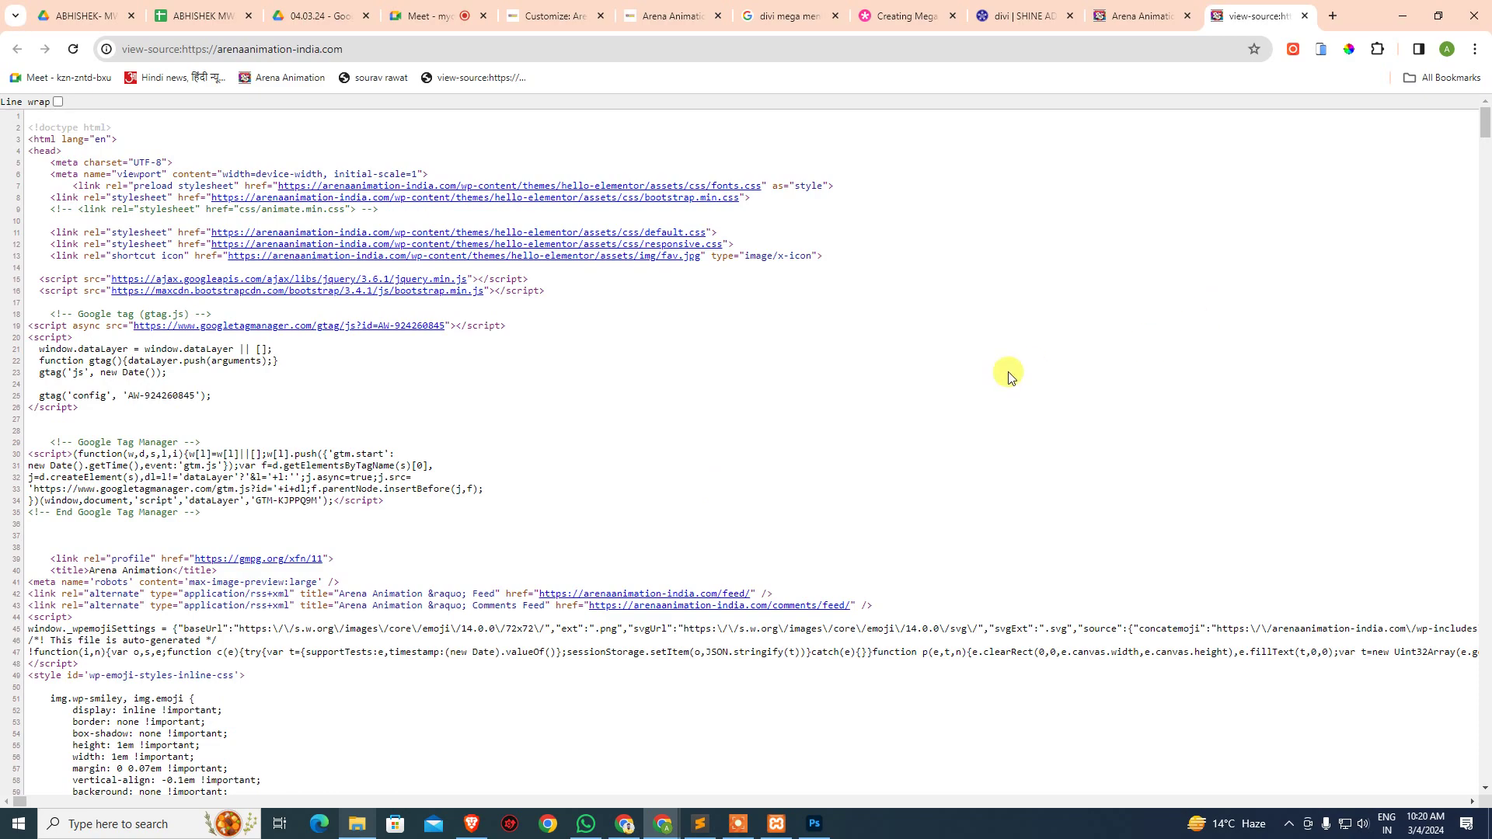
scroll(1008, 377, "down", 20)
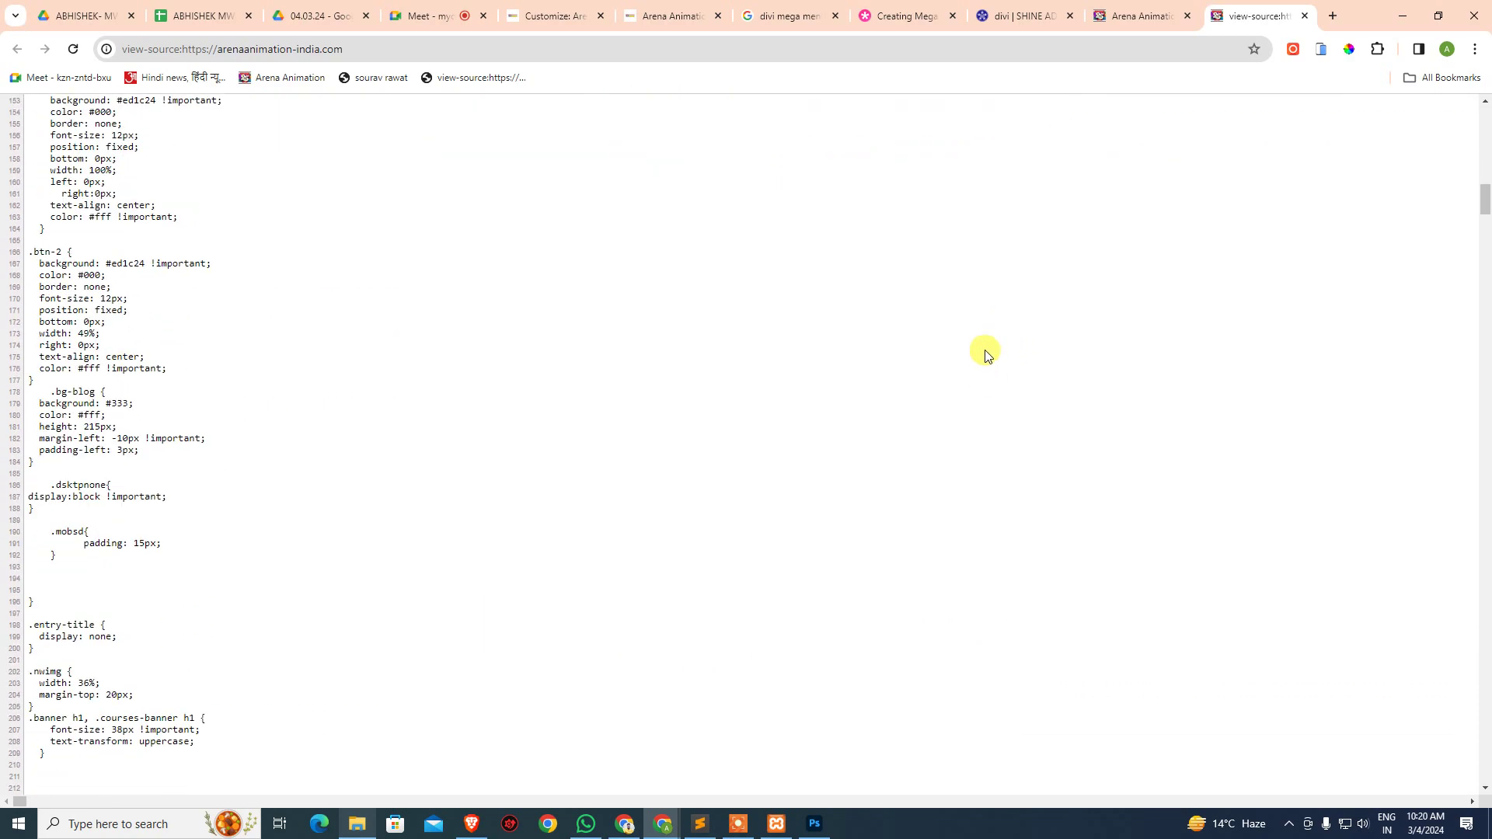
middle_click(1262, 17)
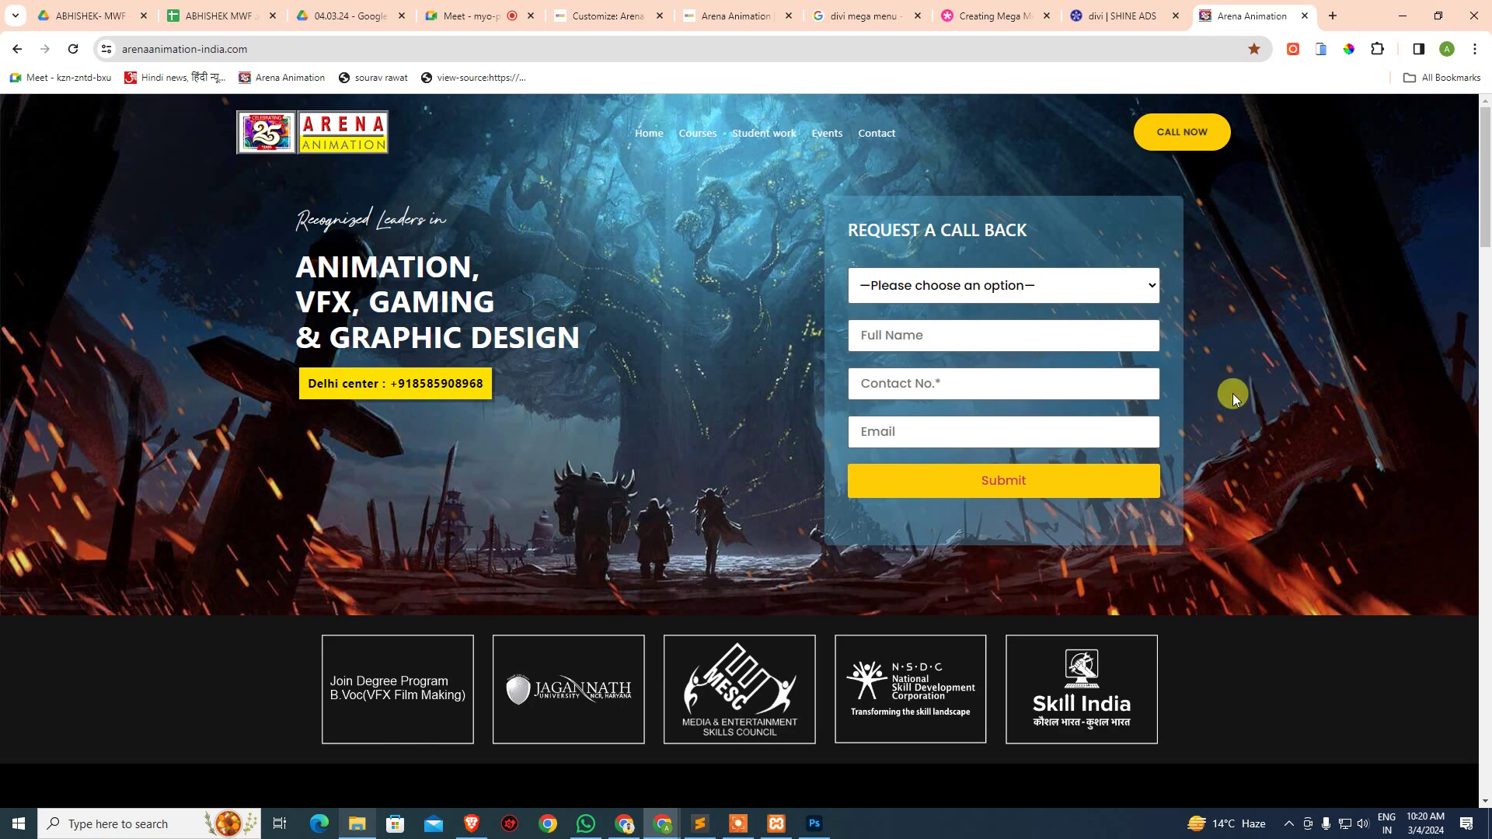
- Close the Arena Animation tab, search Google for "animation institute" in a new tab and look through the sponsored and local results
middle_click(1243, 16)
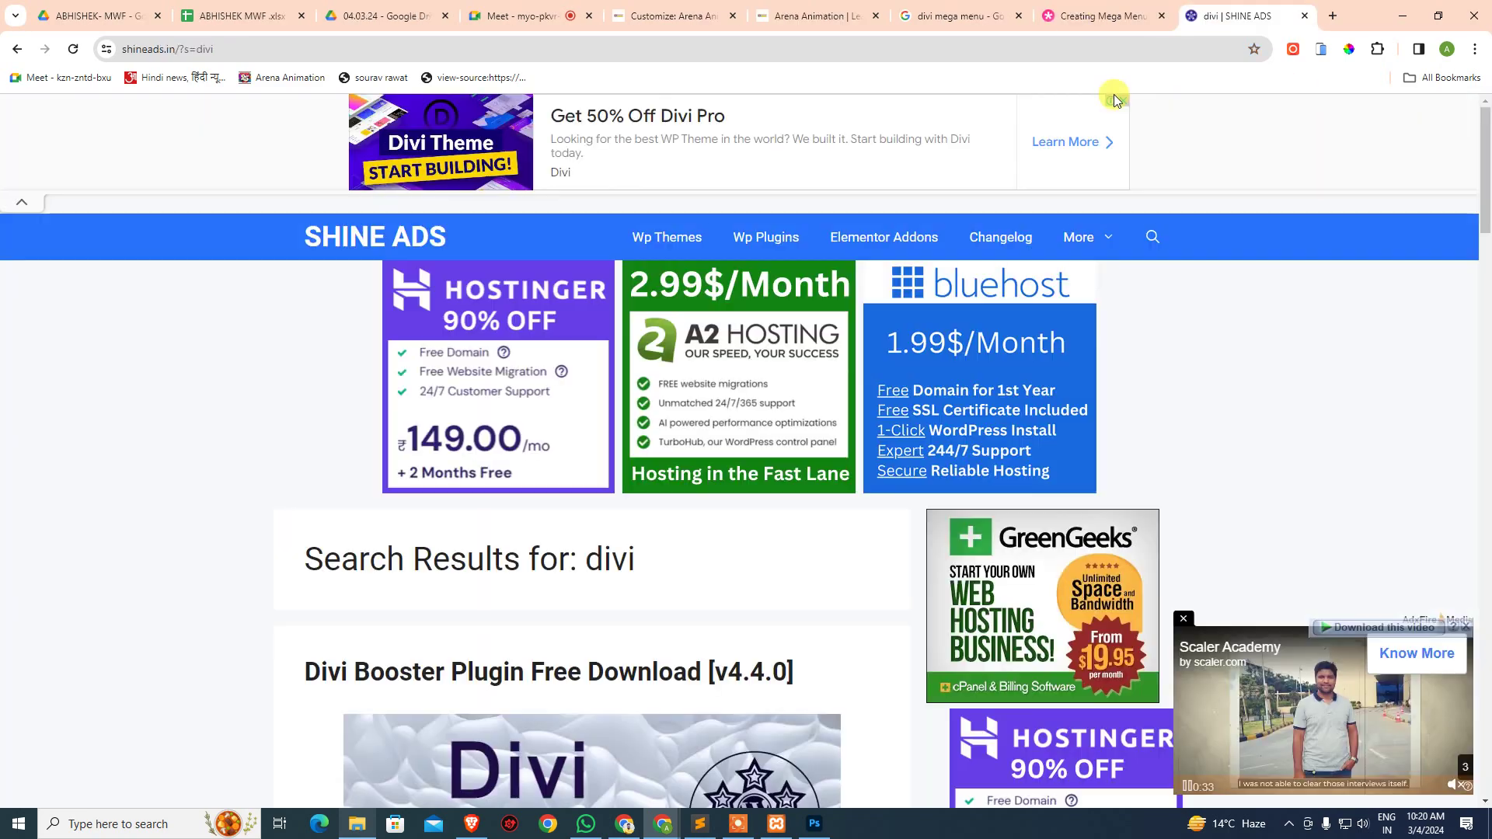
left_click(1334, 14)
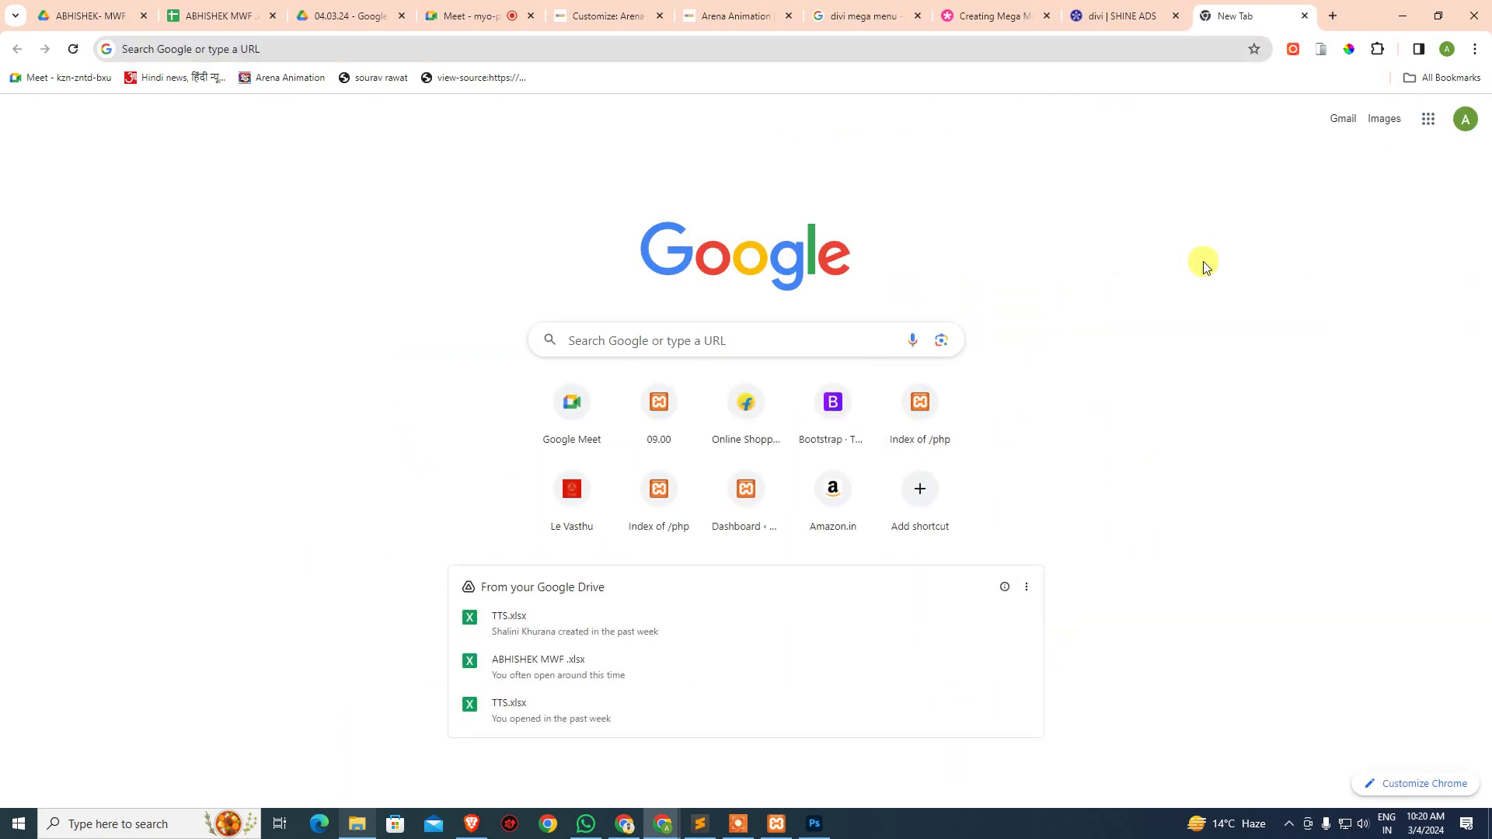
left_click(768, 52)
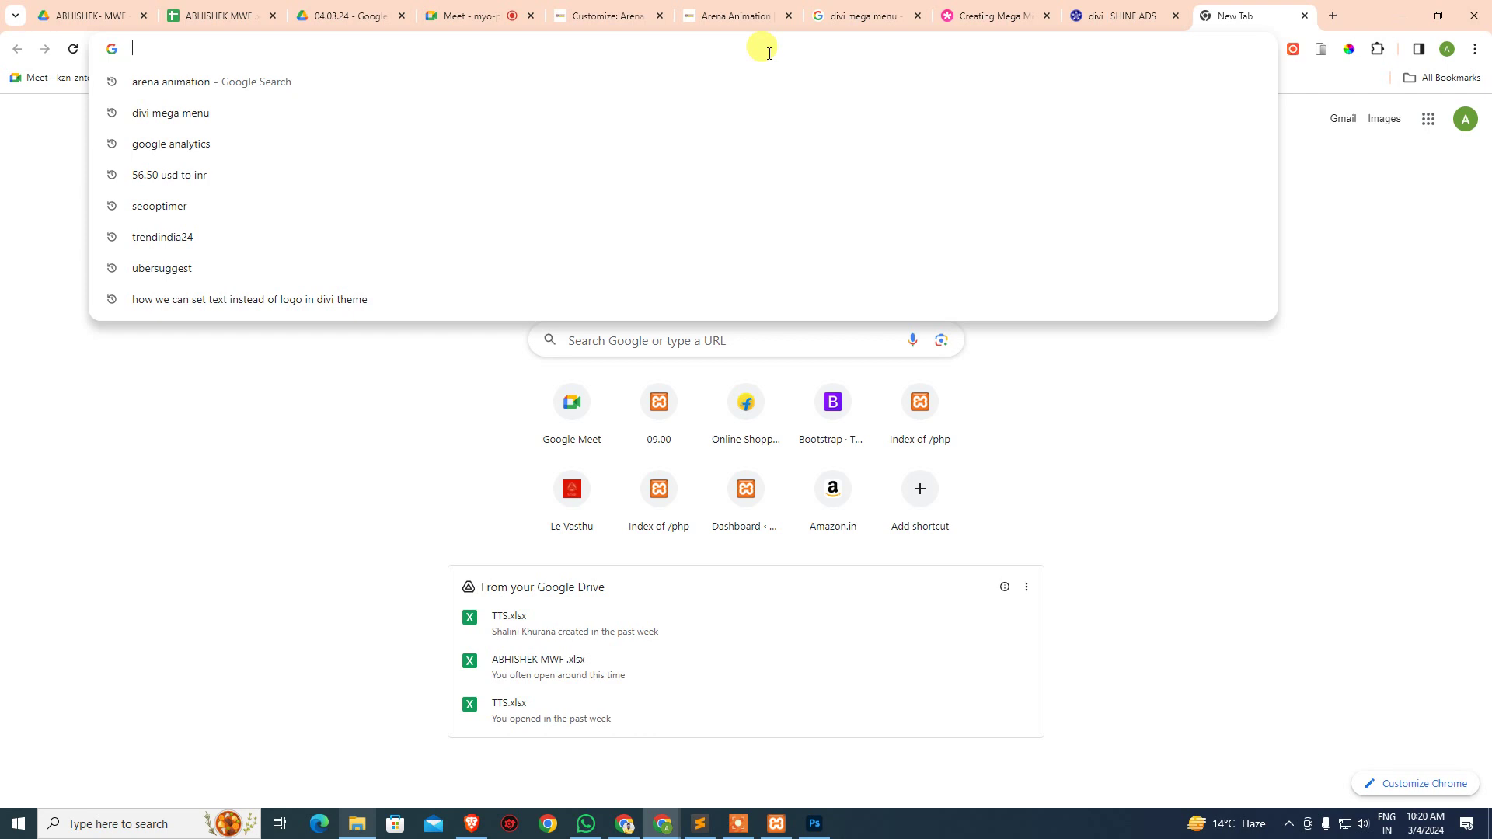
type("ani")
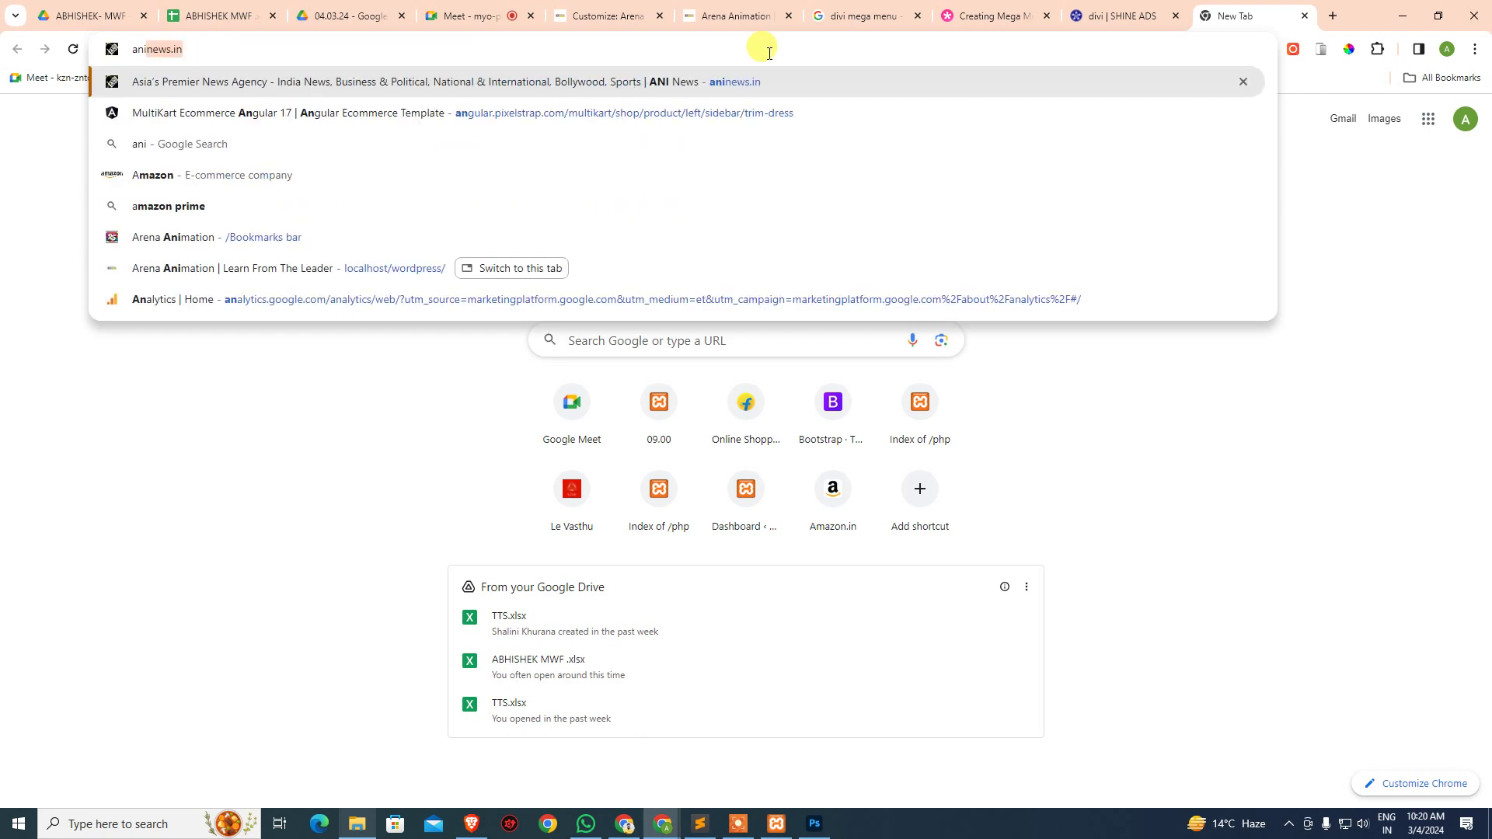
type("mation ")
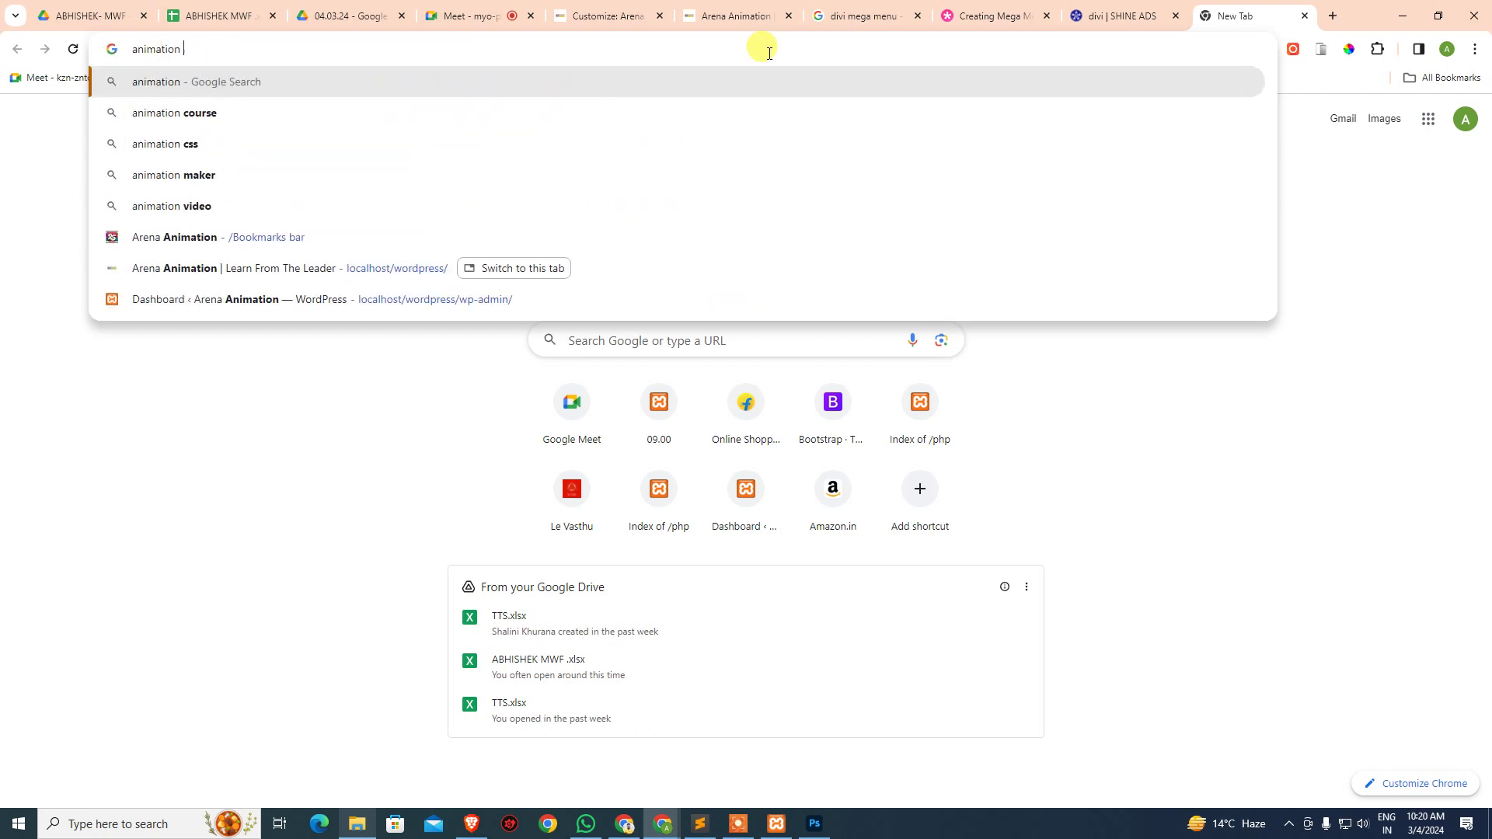
type("ins")
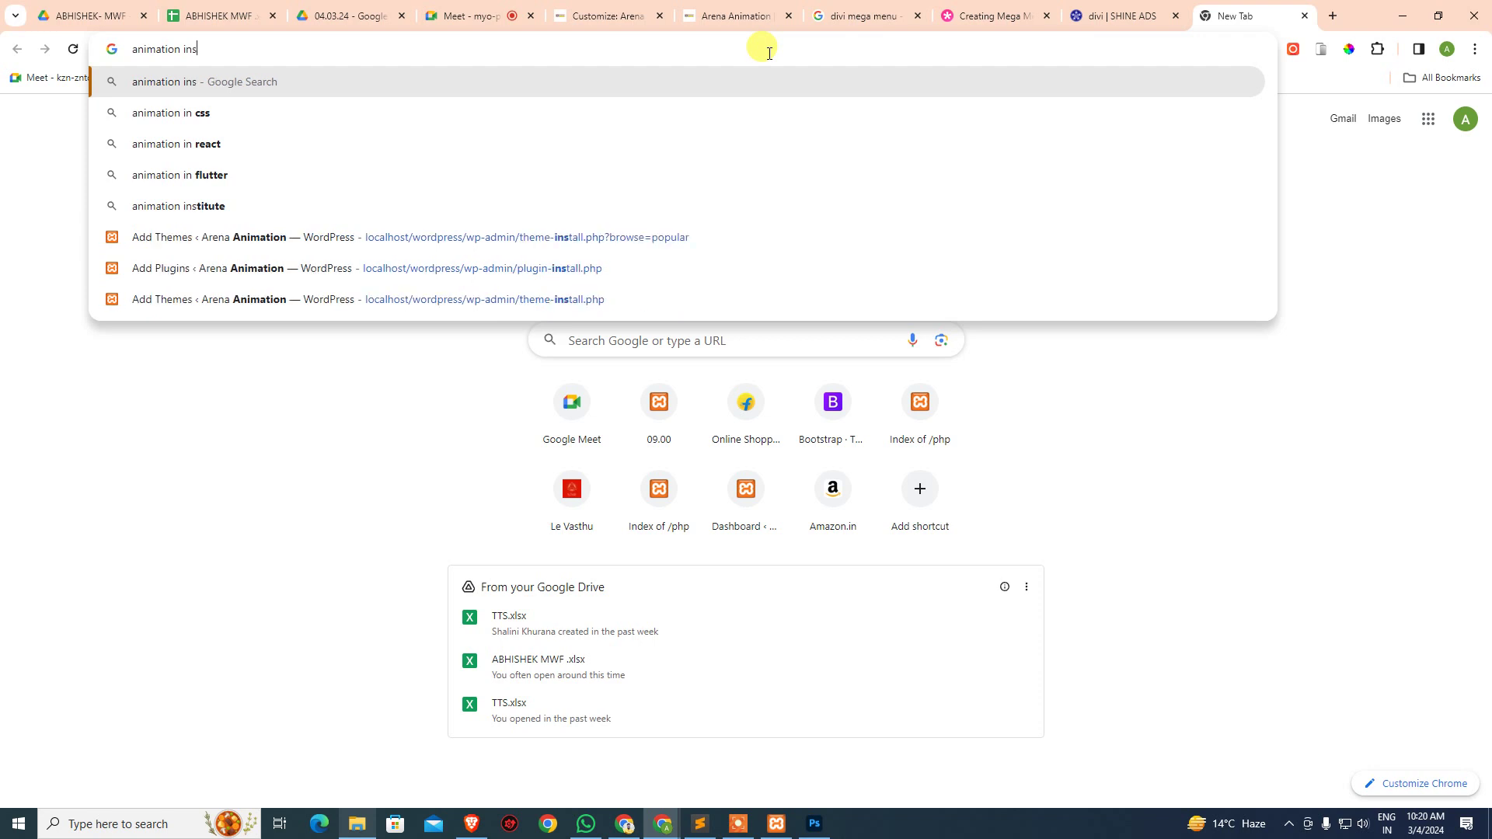
type("titute")
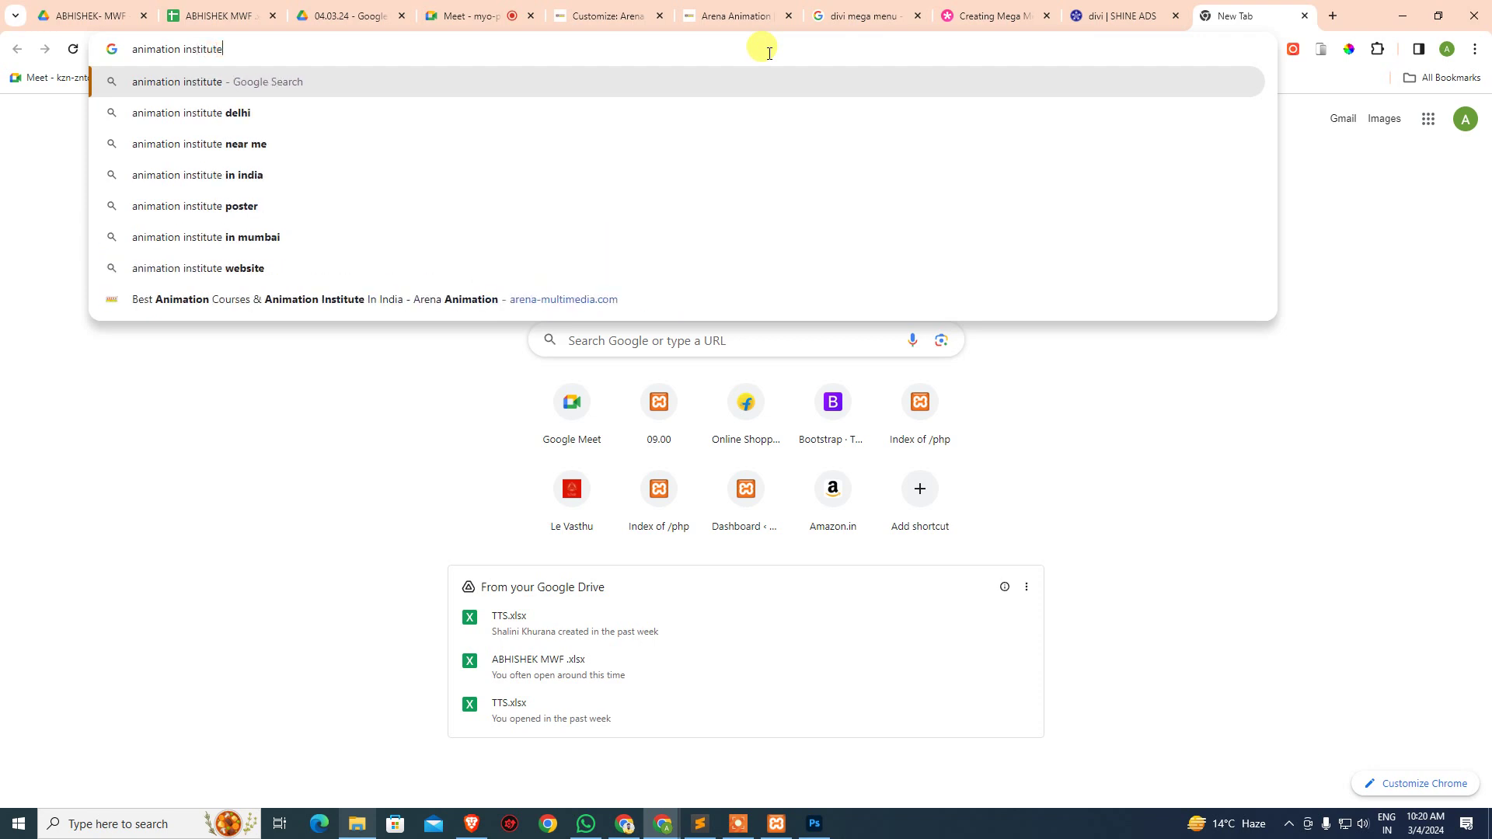
key("Return")
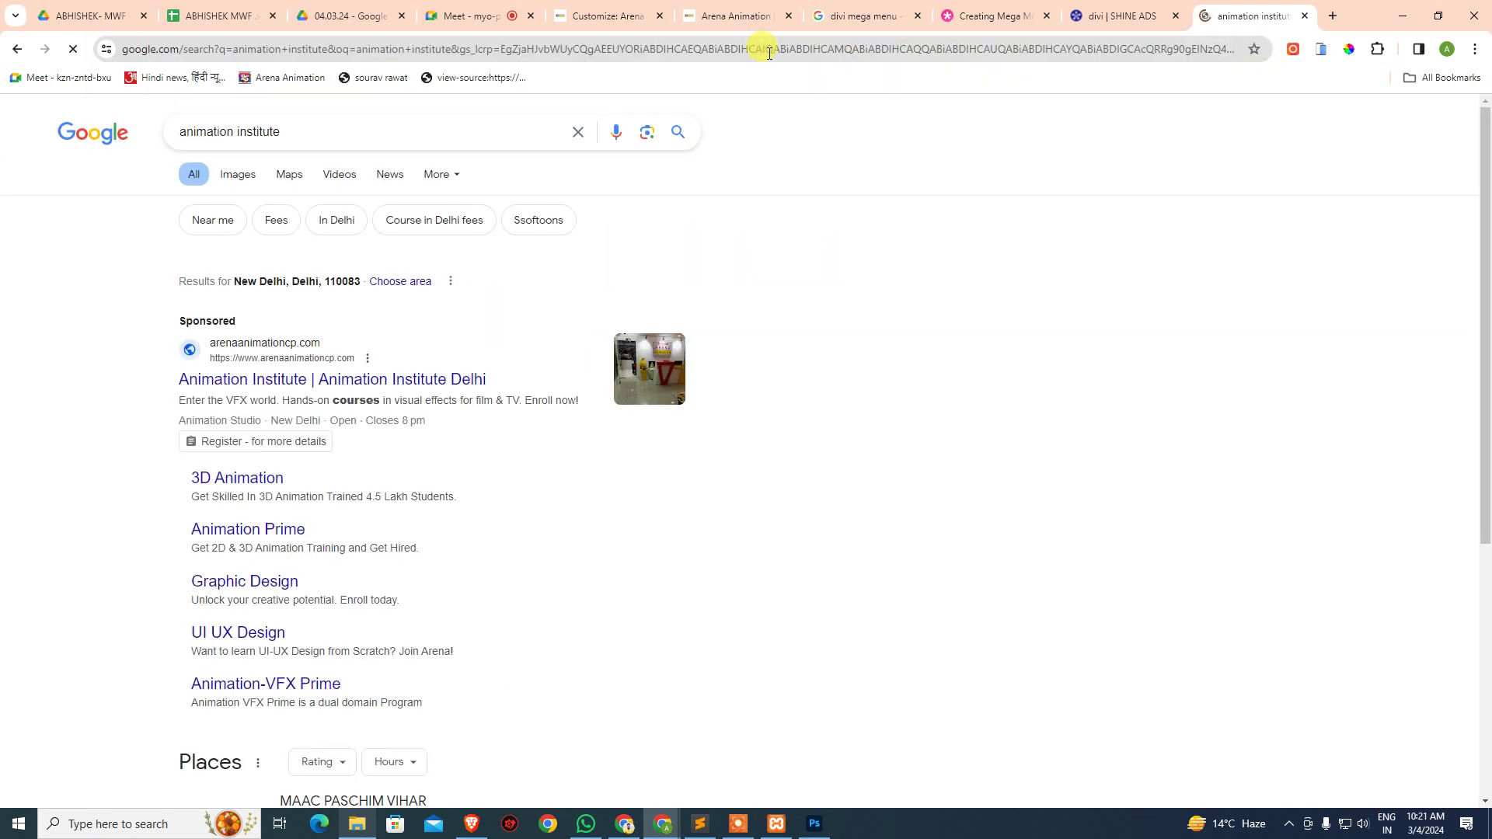
scroll(366, 373, "down", 4)
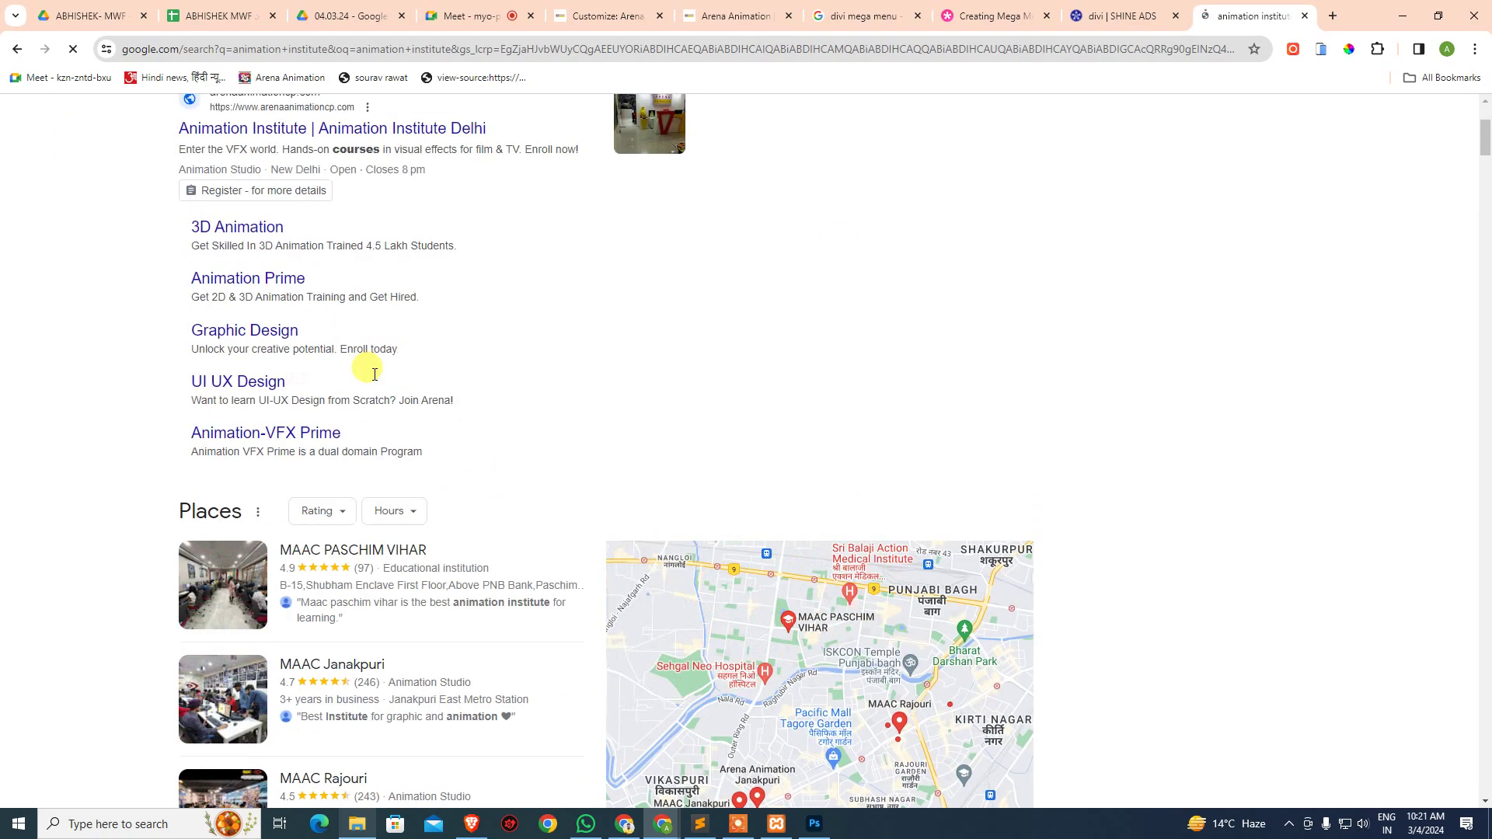
scroll(374, 379, "up", 4)
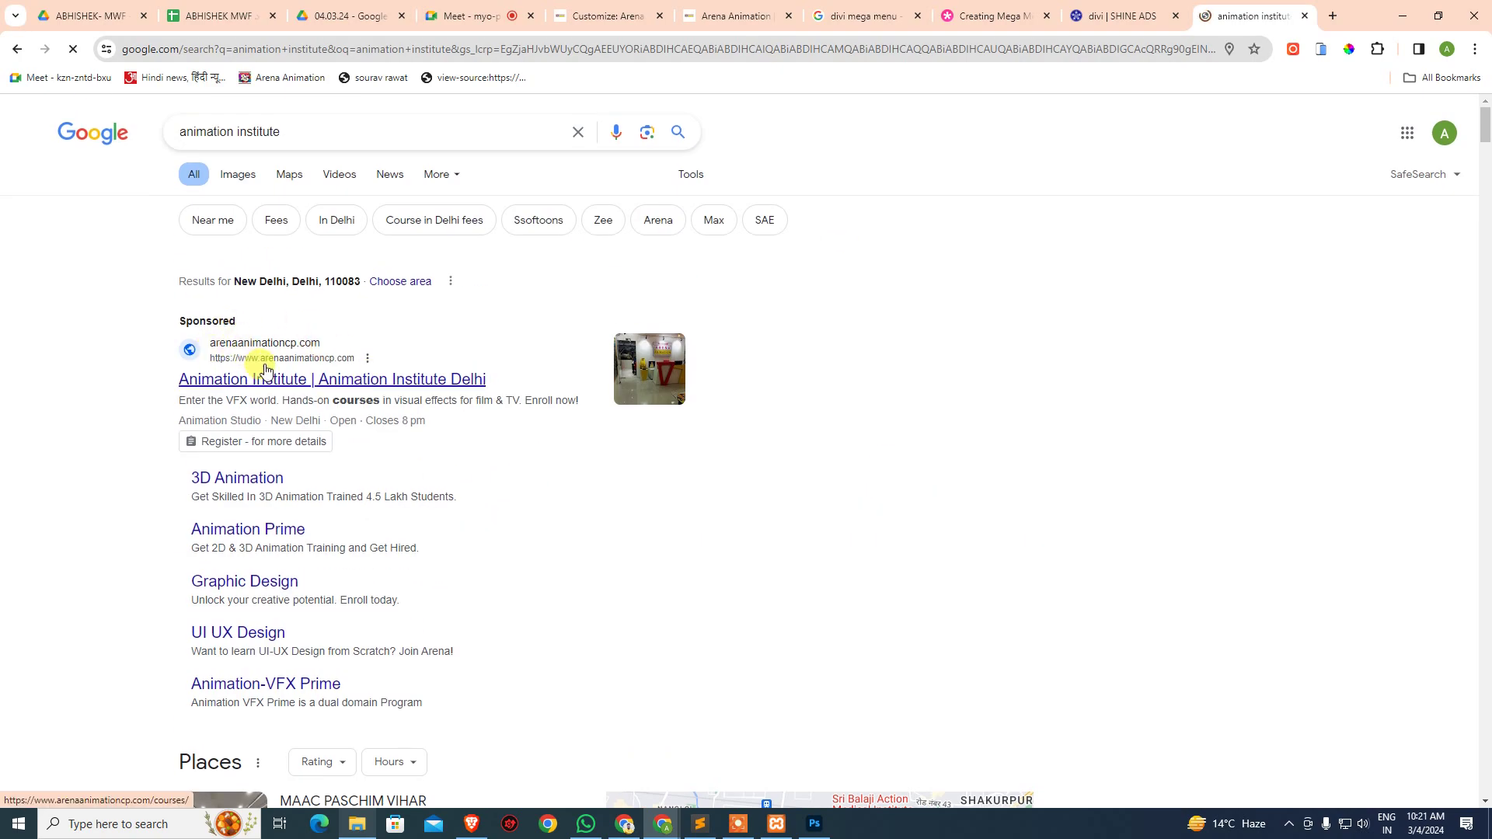
scroll(295, 404, "down", 9)
scroll(298, 407, "up", 9)
- Replace the Google query with "graphic design course" and run the search
left_click(327, 134)
key("ctrl+a")
key("super+space")
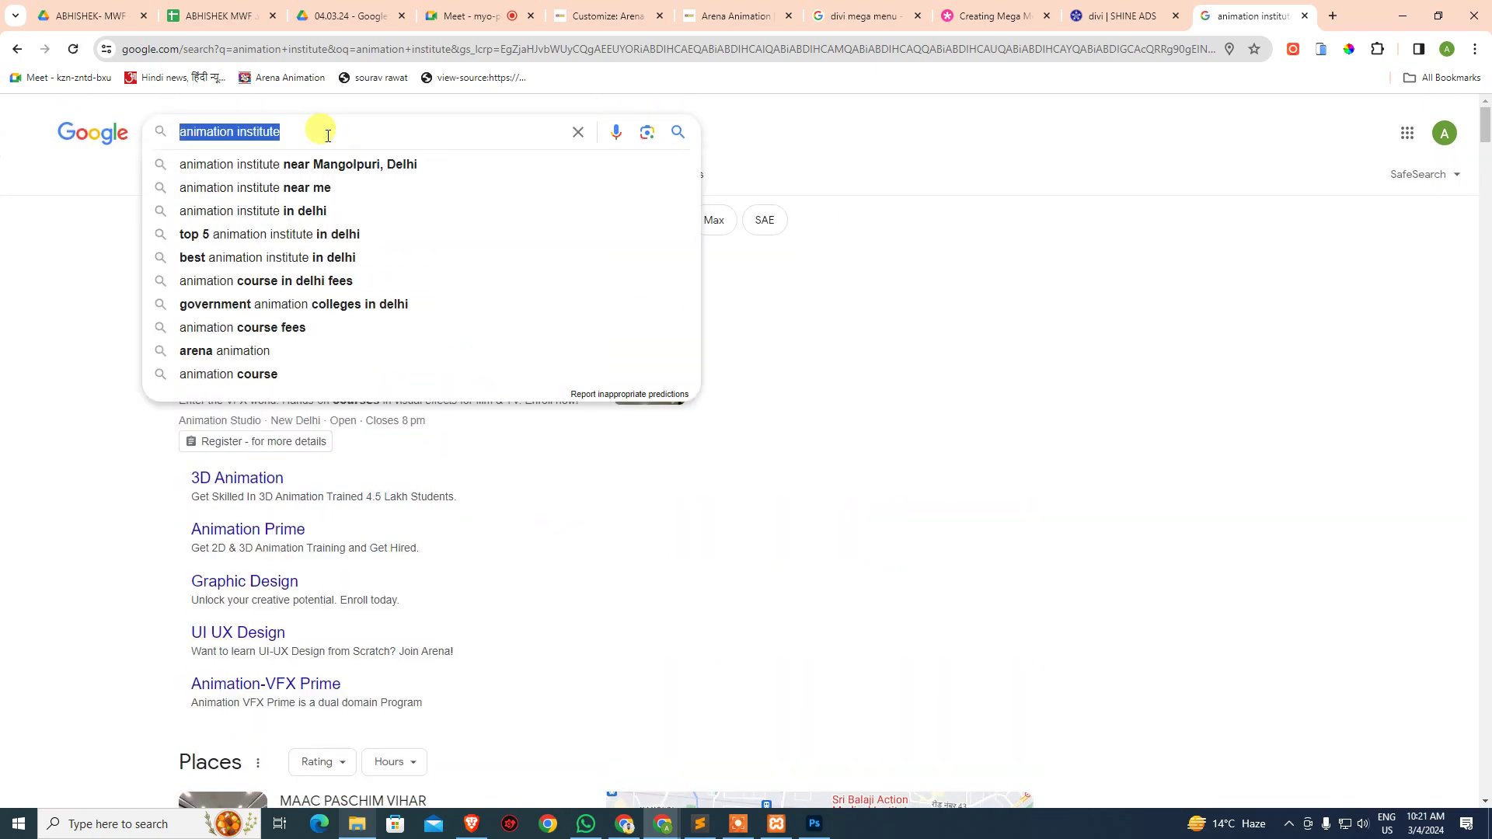
type("graphic d")
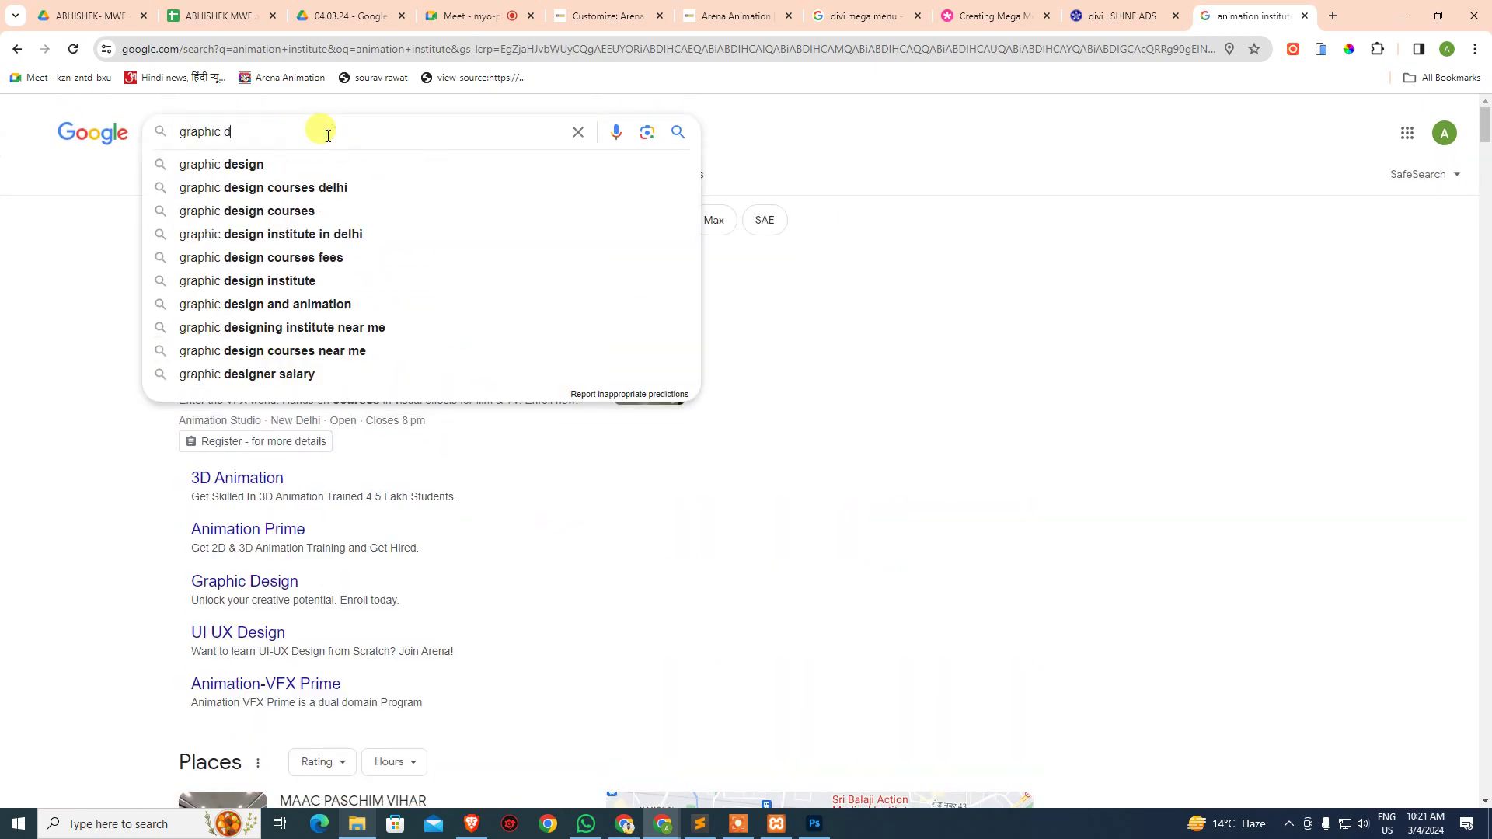
type("esign course")
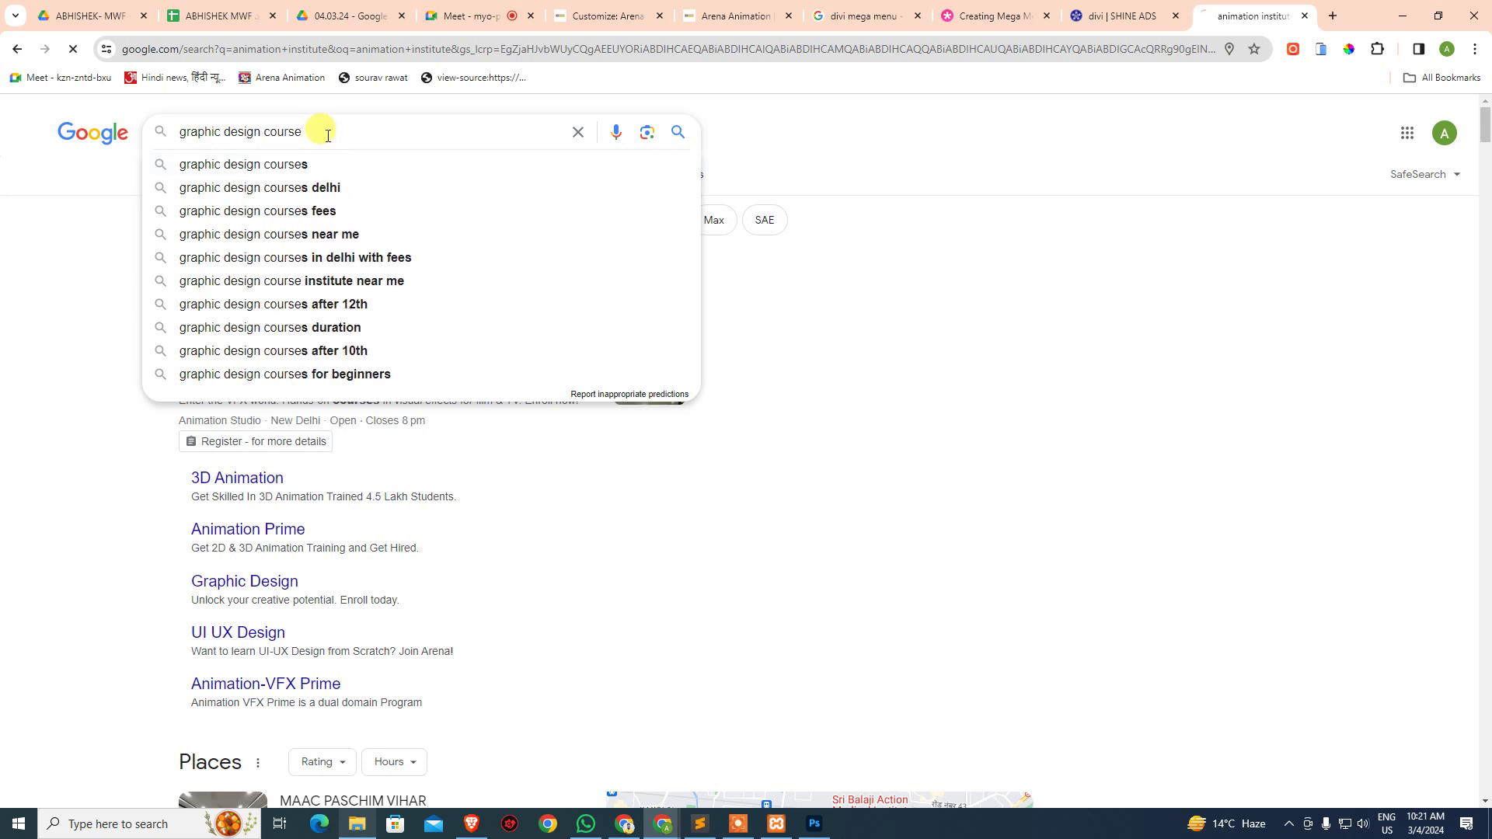
key("Return")
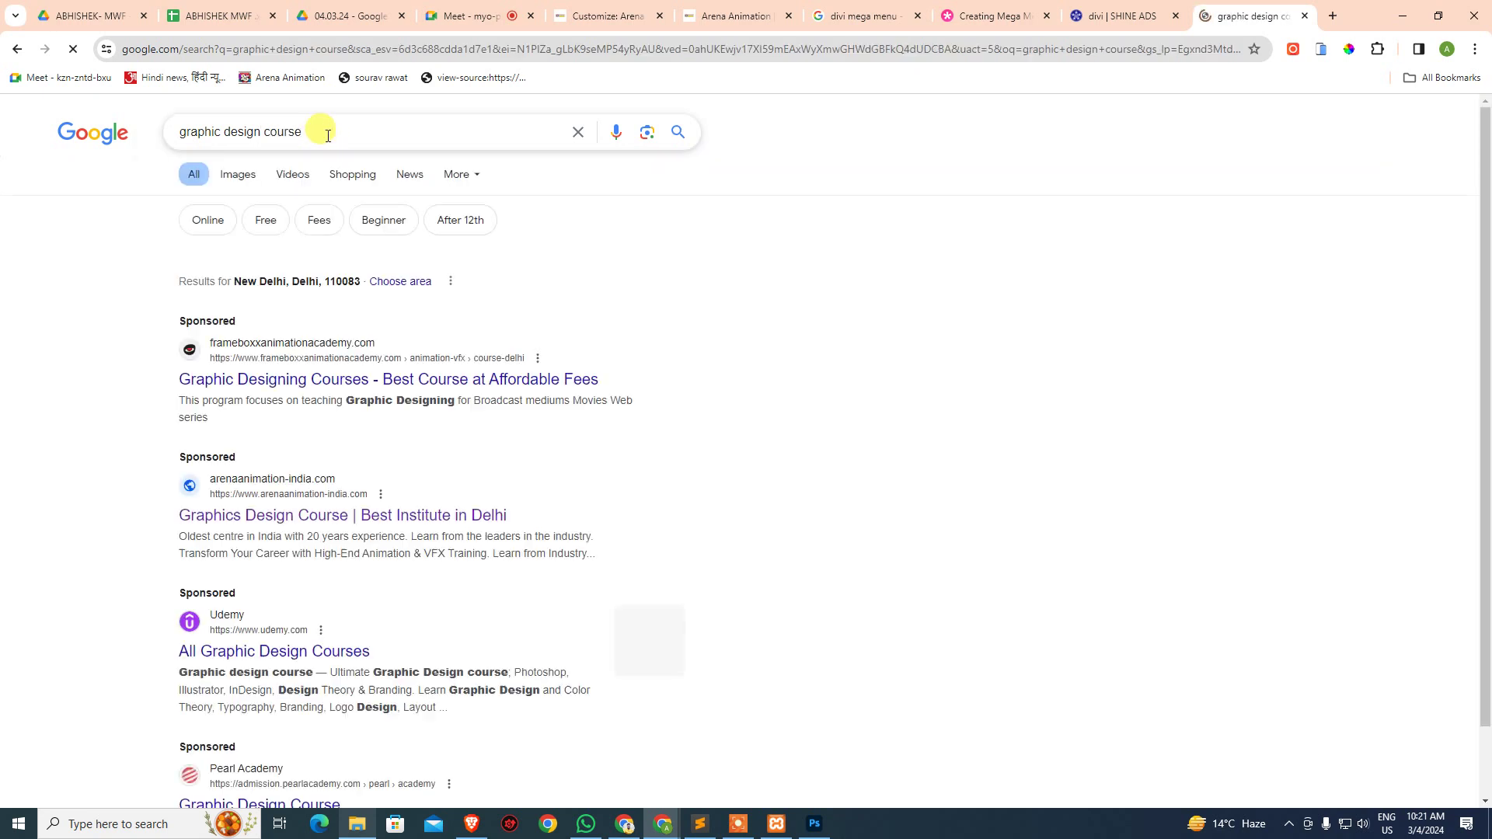
- View the sponsored arenaanimation-india.com result in a separate tab, then close that tab
middle_click(347, 515)
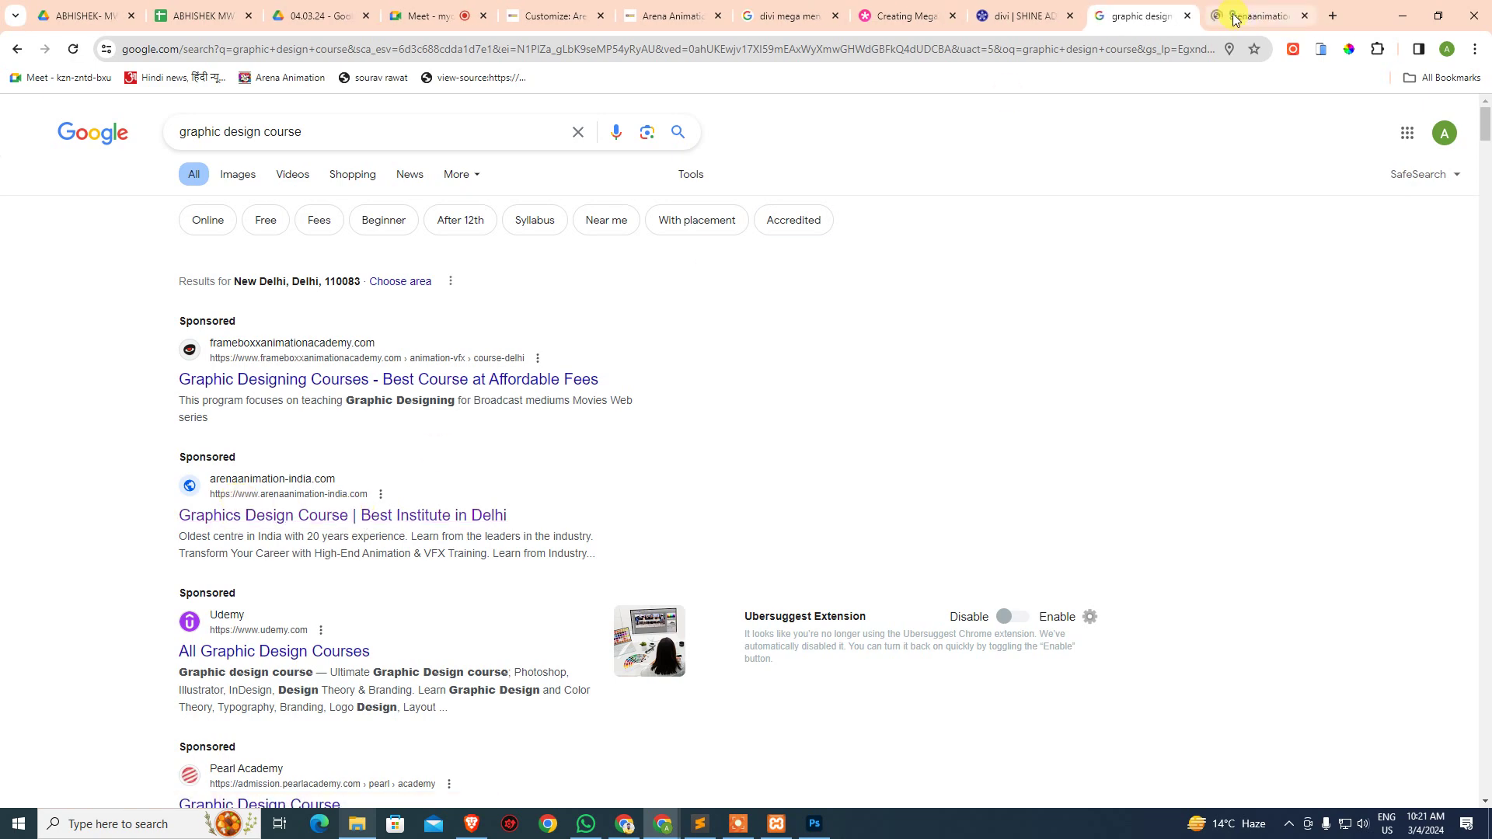
left_click(1230, 17)
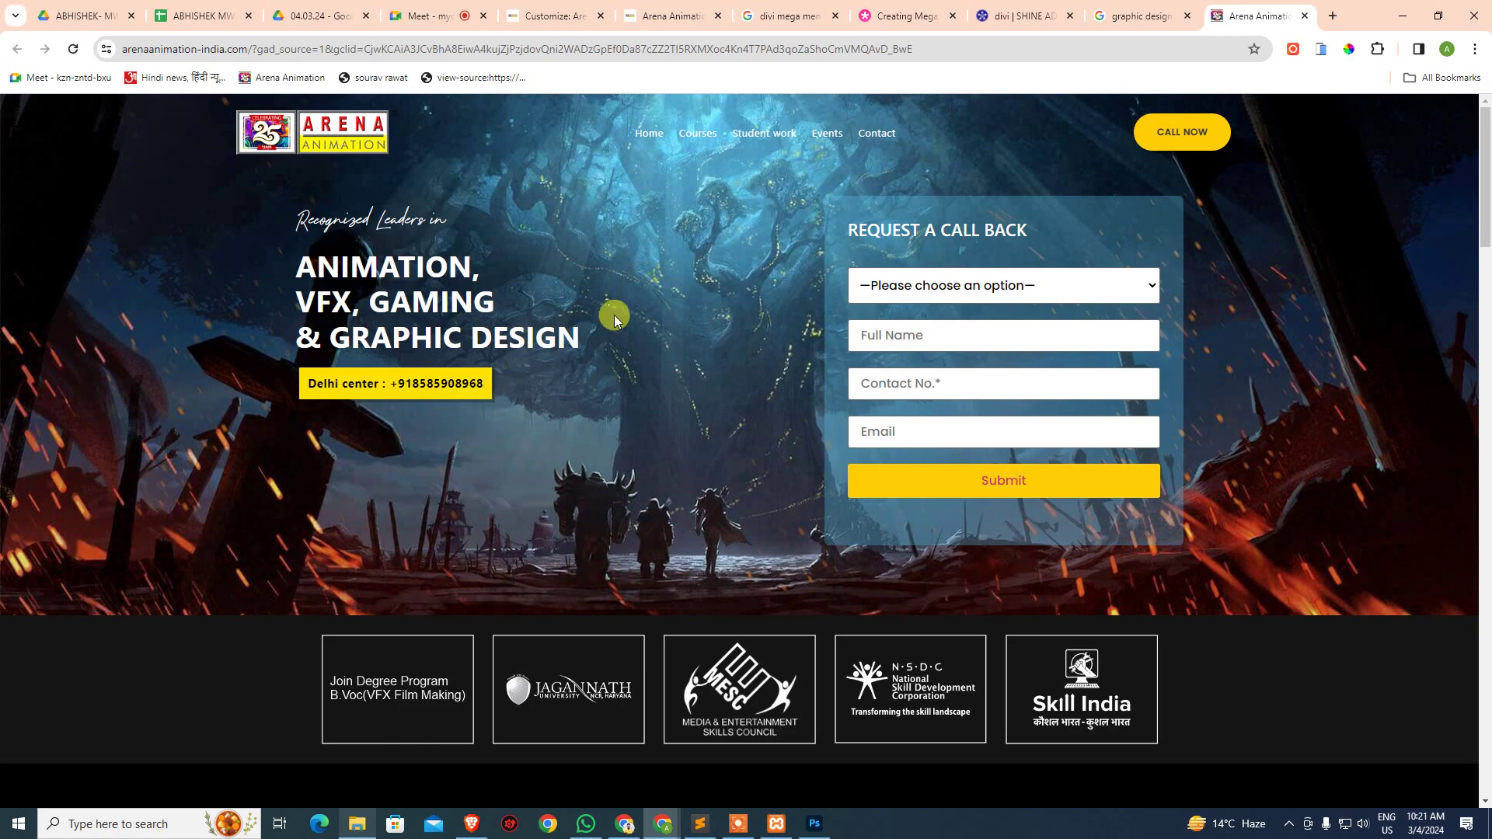
middle_click(1266, 6)
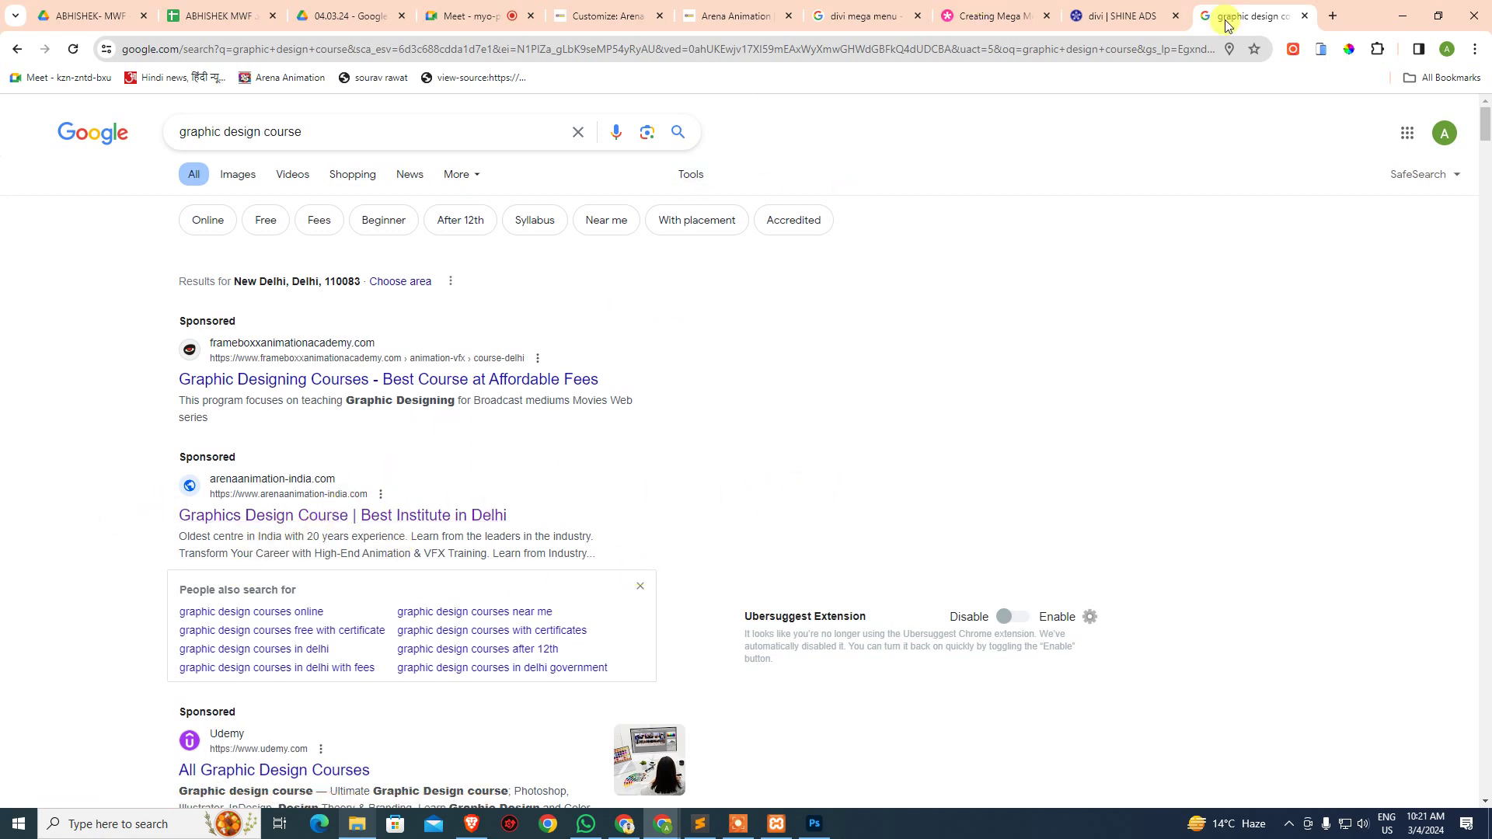
- Copy the phrase "graphic design course" from the search and look up "google keyword planner" in a new tab
left_click_drag(307, 130, 140, 148)
key("ctrl+c")
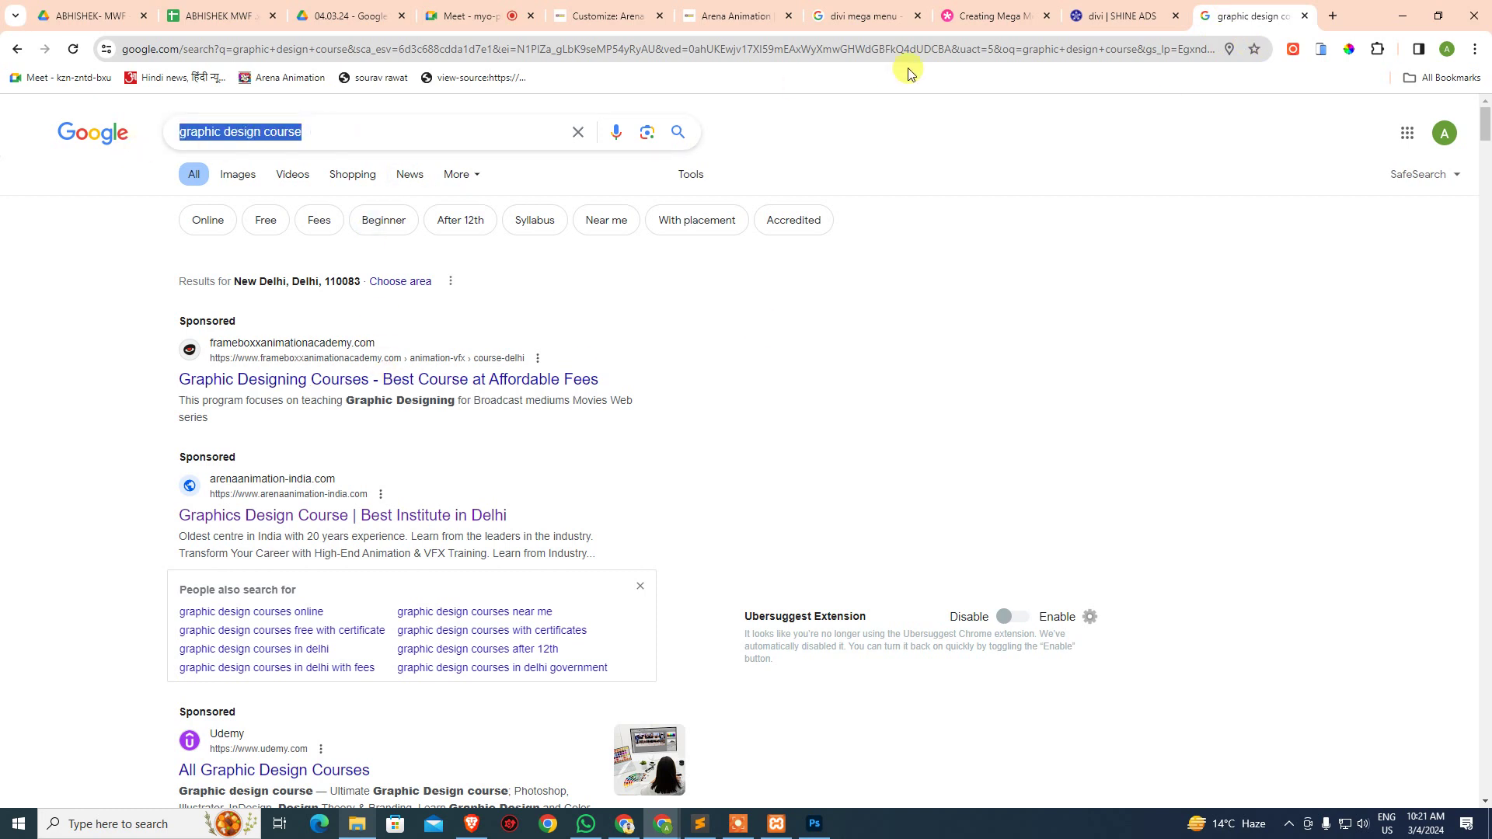
left_click(1342, 16)
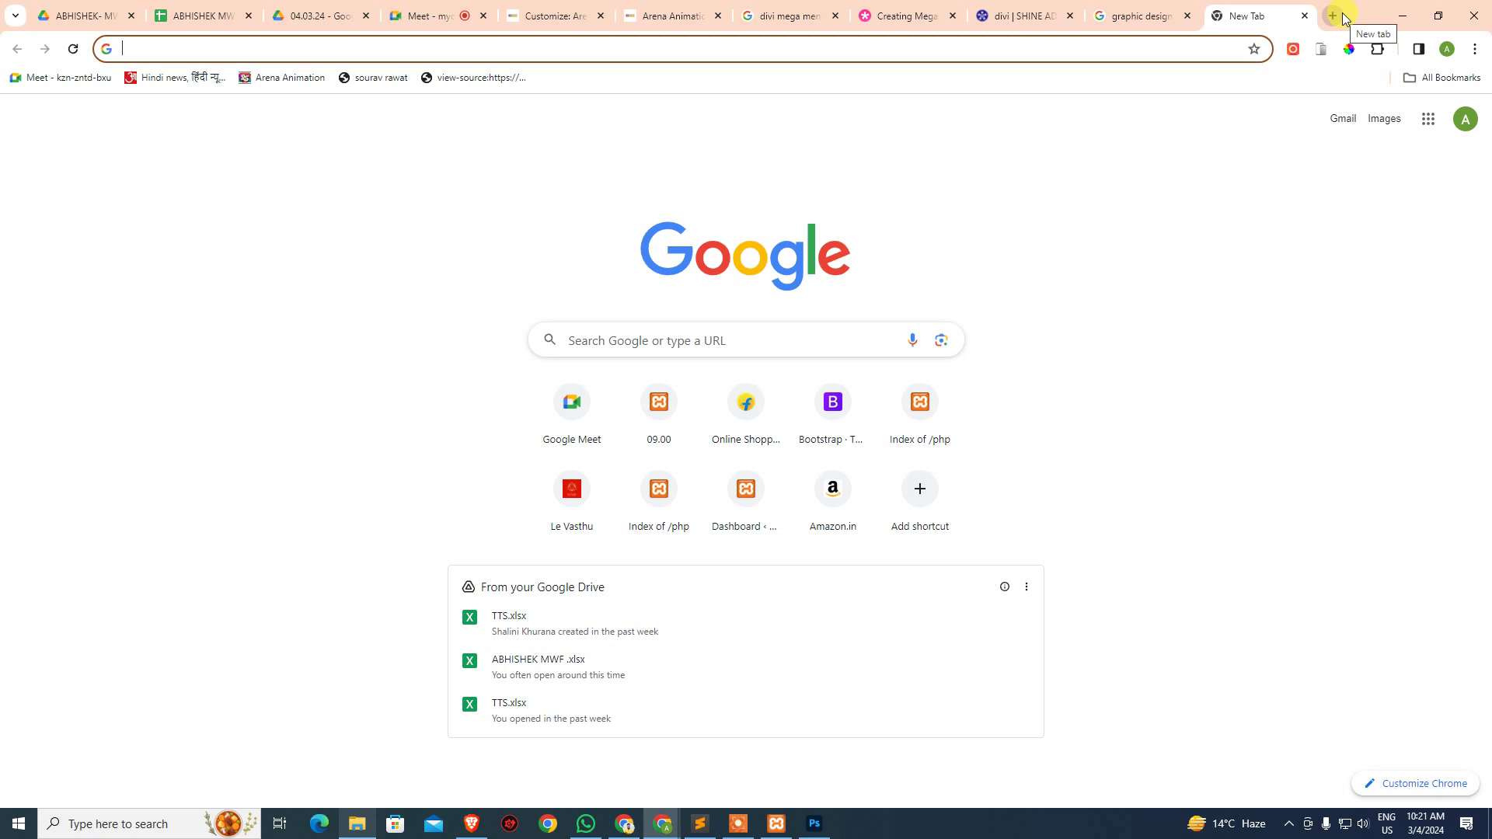
type("google ke")
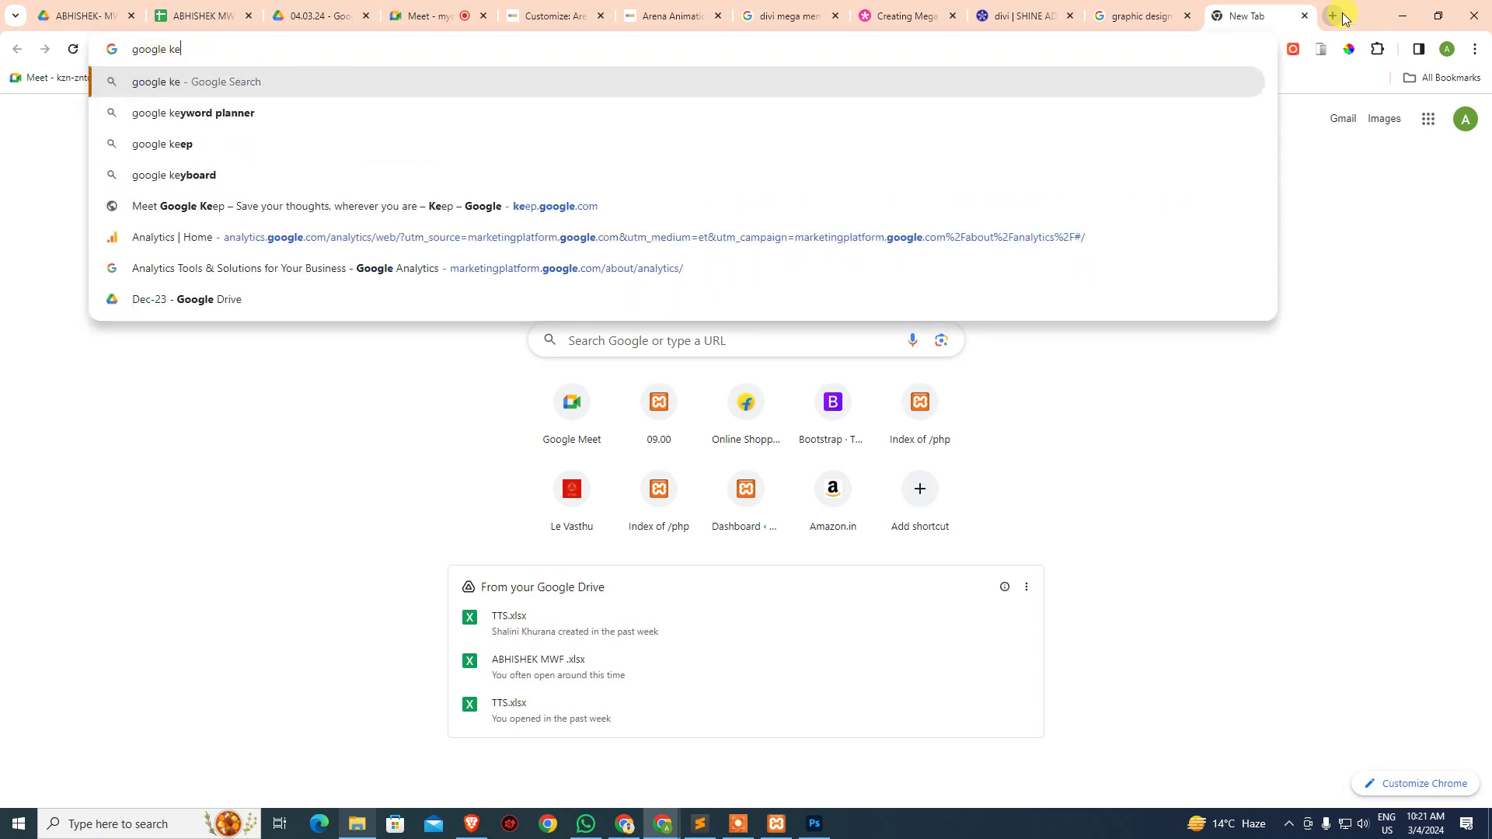
key("Down")
key("Return")
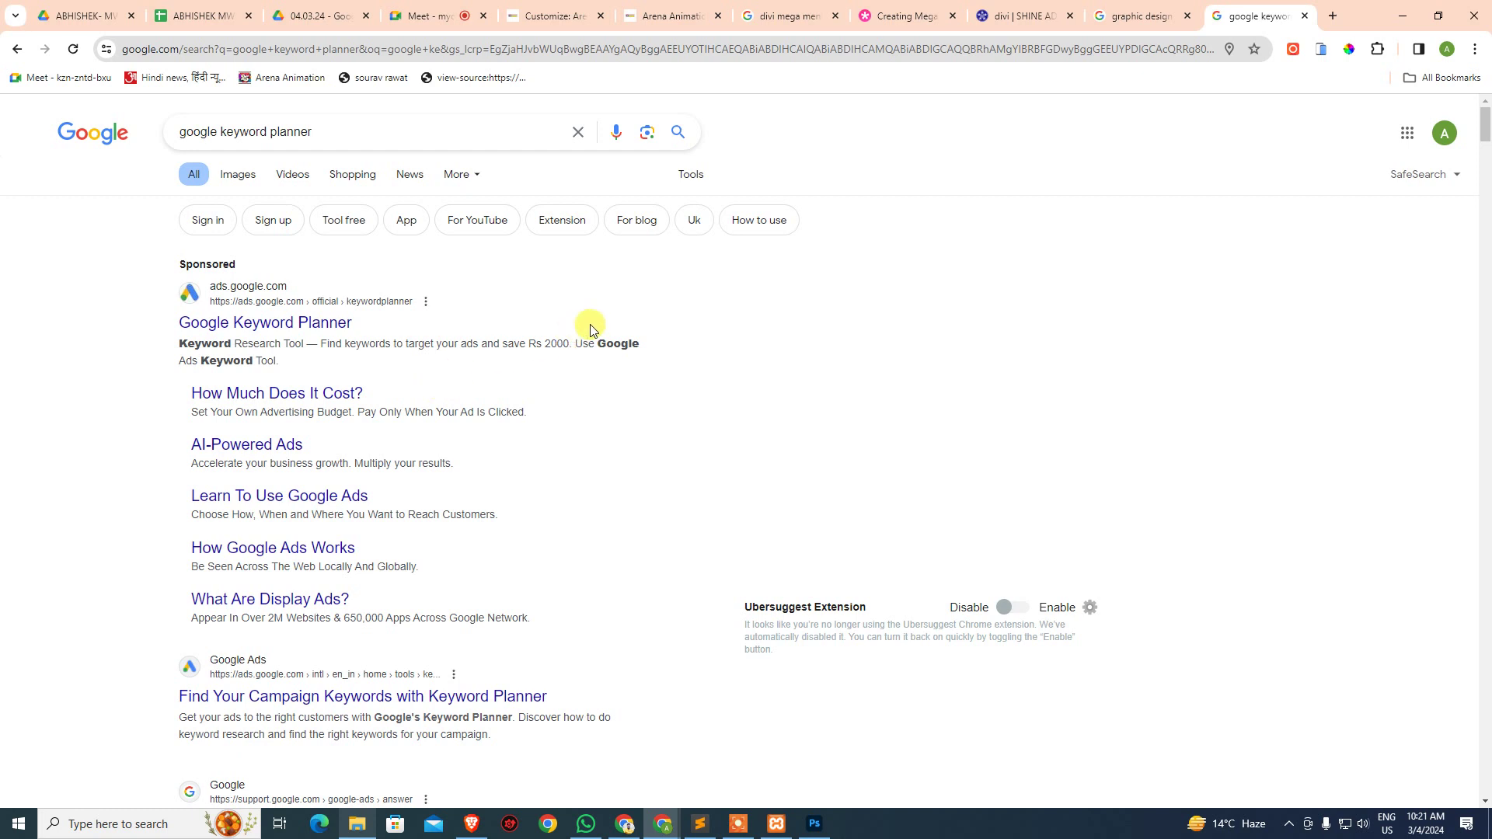
scroll(333, 572, "down", 2)
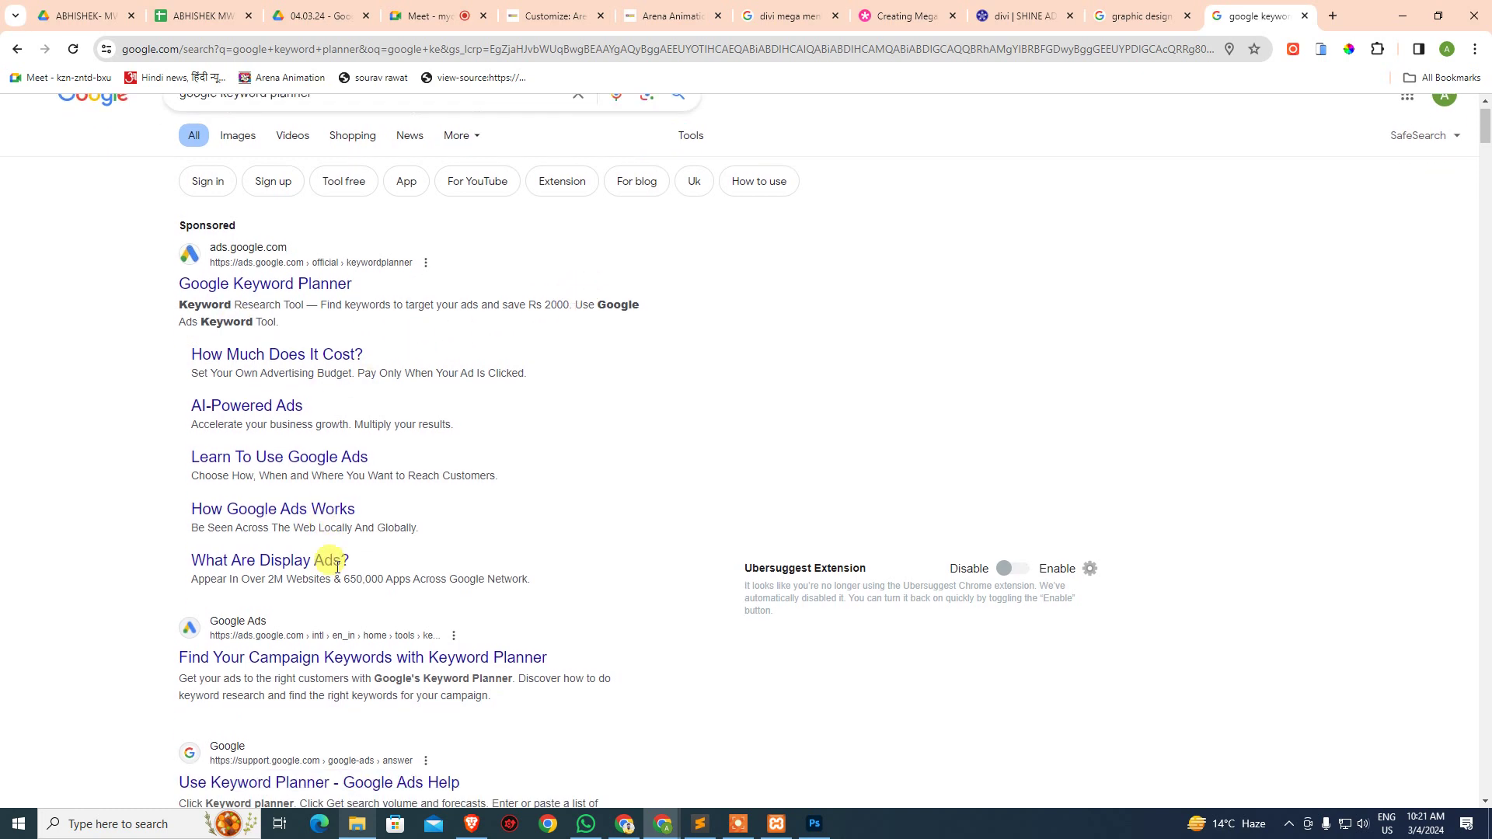
scroll(303, 280, "up", 1)
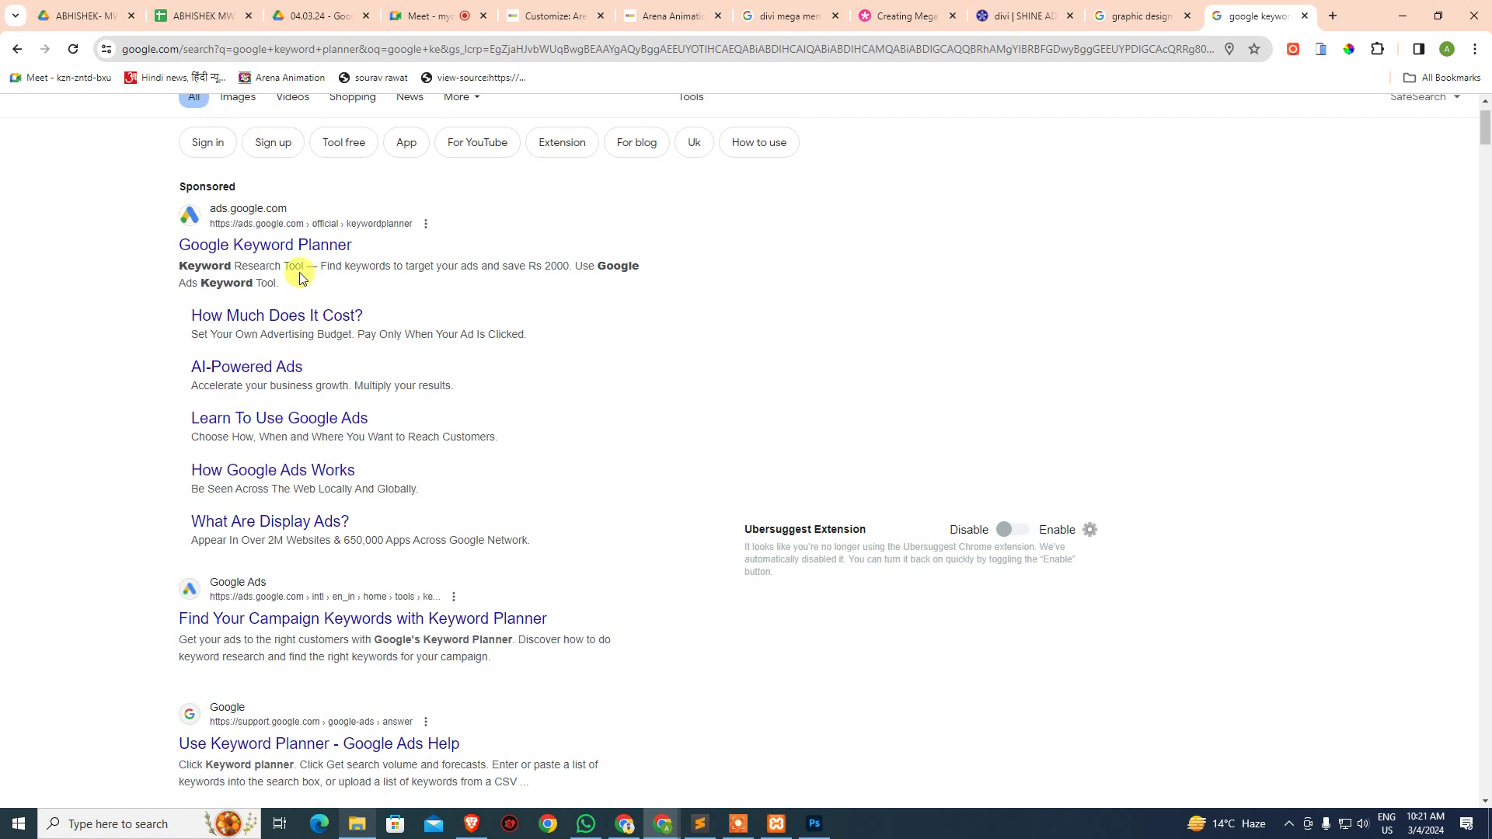
- Open the "Find Your Campaign Keywords with Keyword Planner" result in its own tab and go to the Keyword Planner tool
middle_click(250, 618)
left_click(1261, 16)
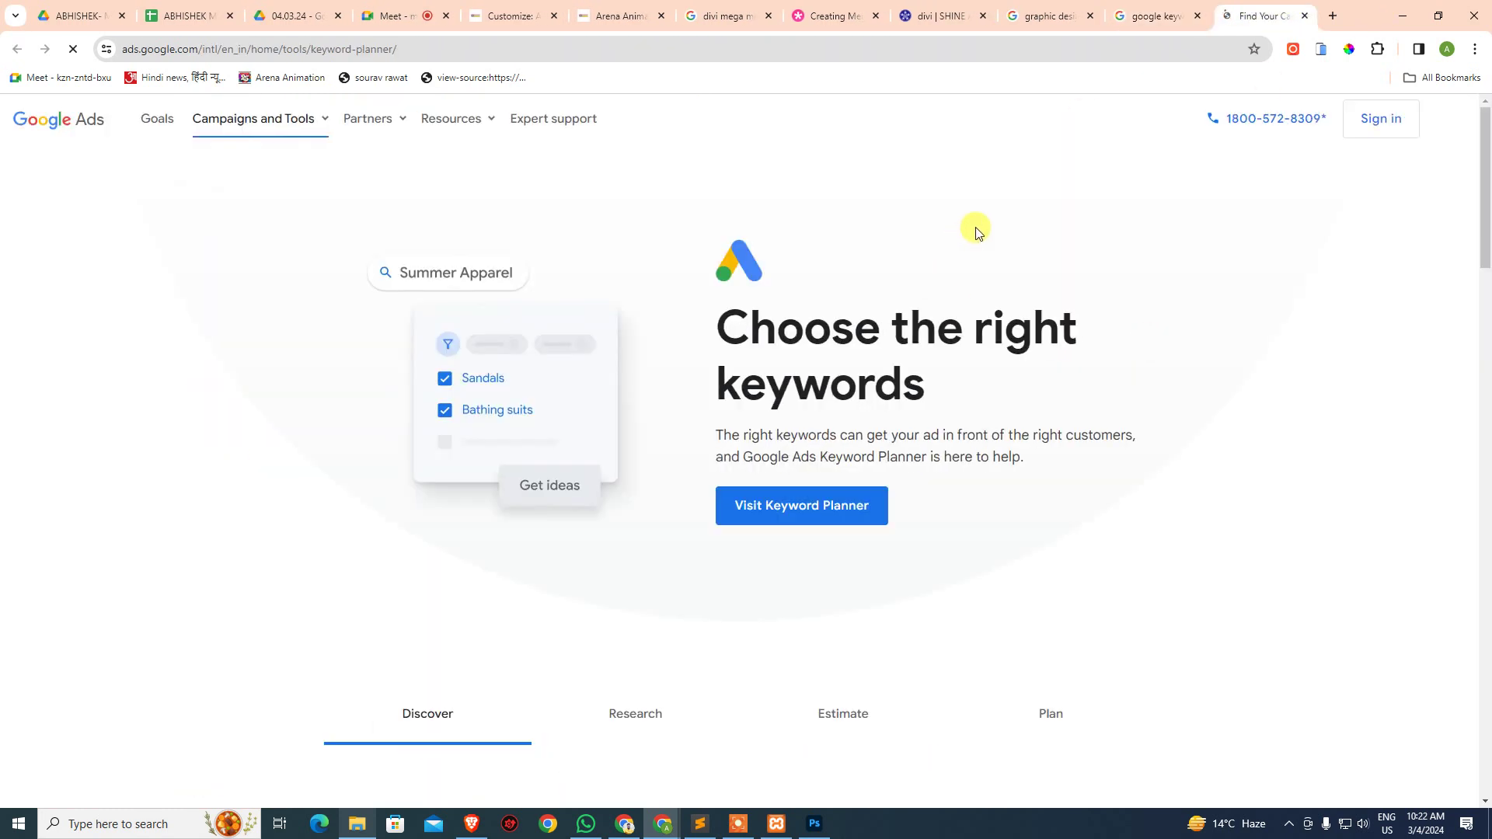
left_click(806, 506)
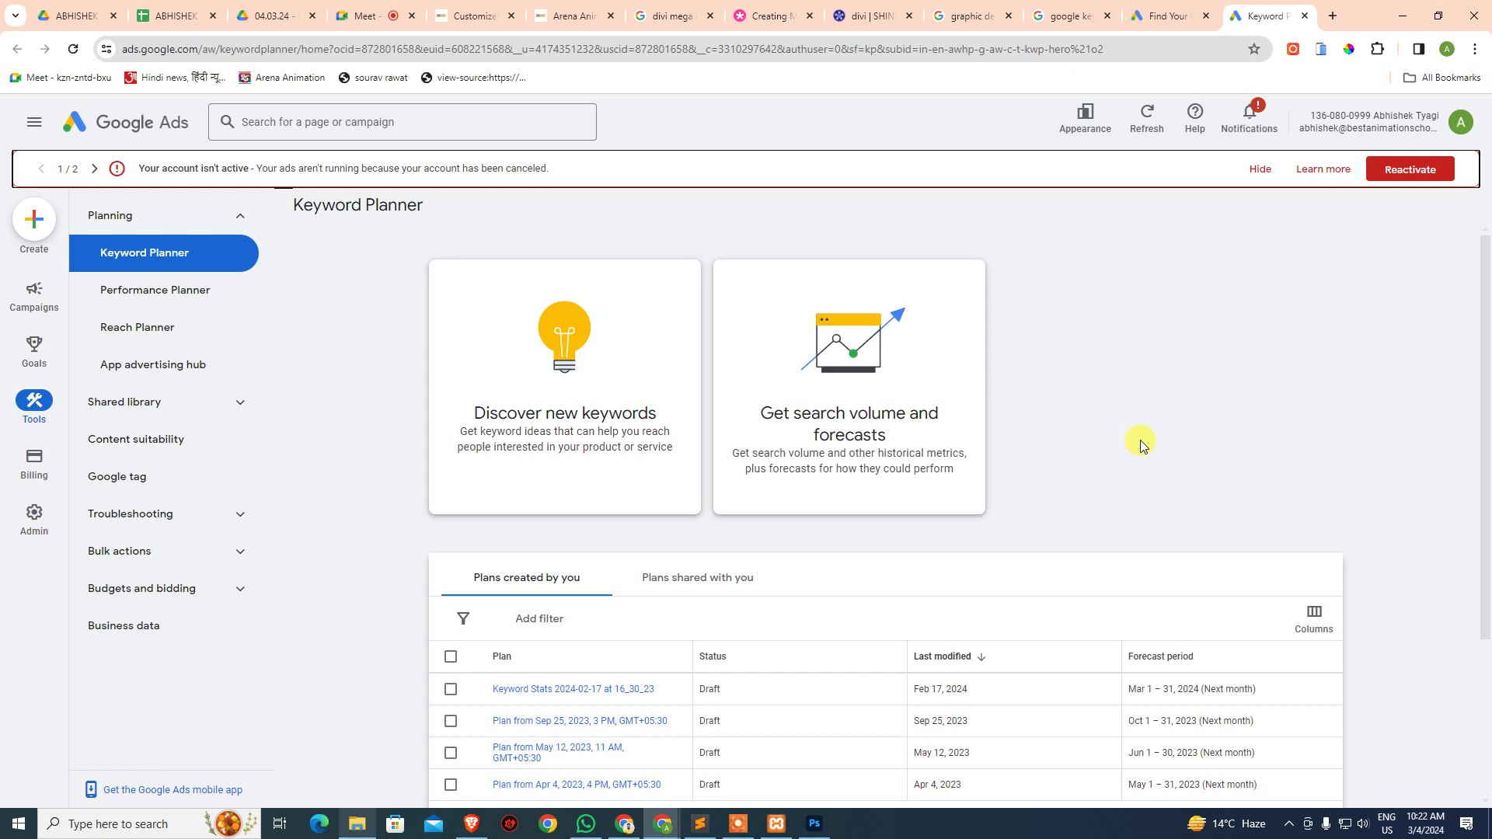
- Discover new keywords from the copied phrase "graphic design course" and get the keyword ideas
left_click(624, 367)
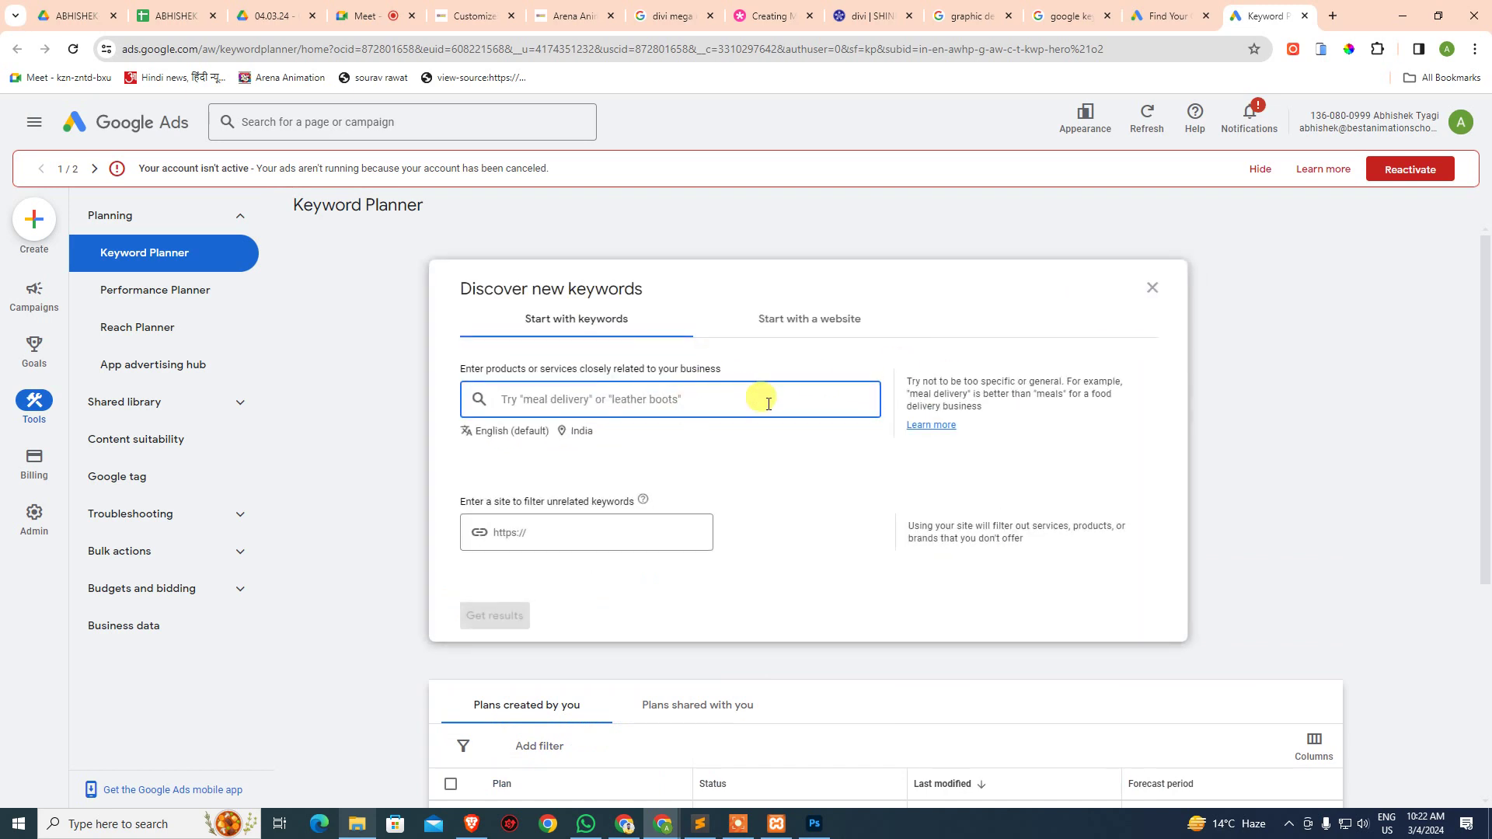
key("ctrl+v")
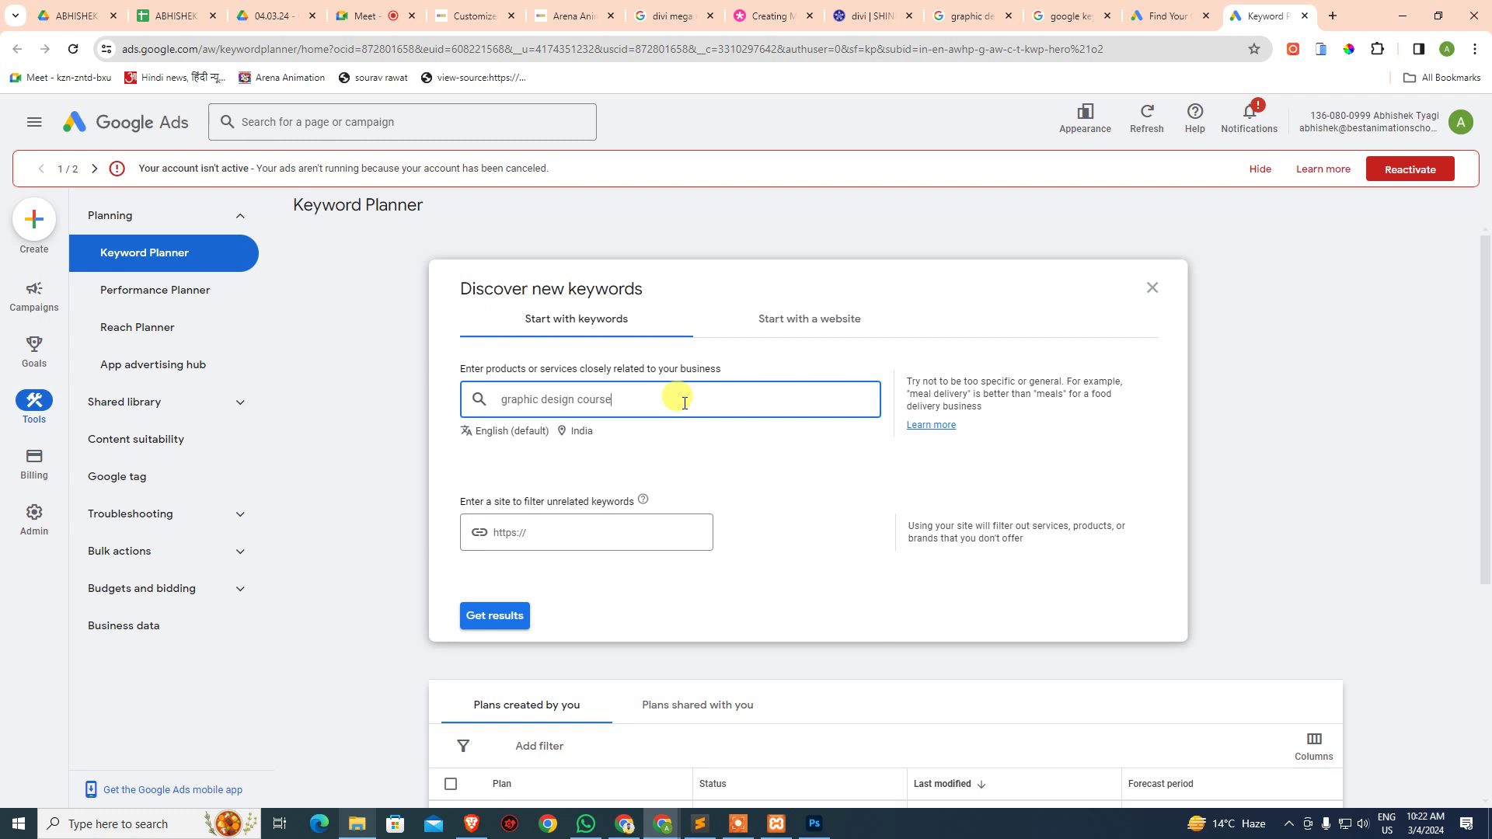
left_click(497, 615)
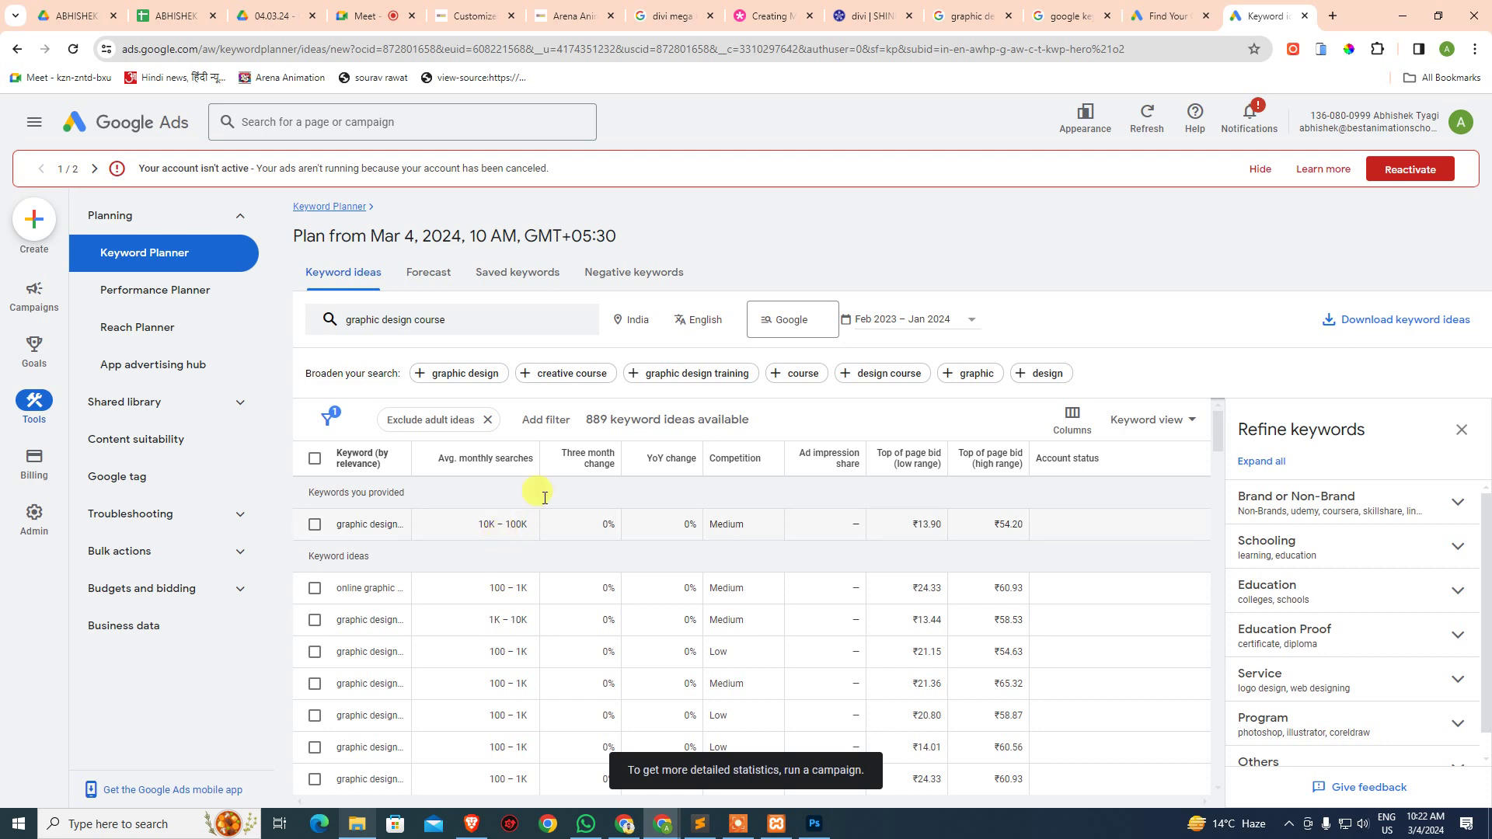
- Revisit the Keyword Planner introduction page and the open search results for "google keyword planner" and "graphic design course"
left_click(1167, 16)
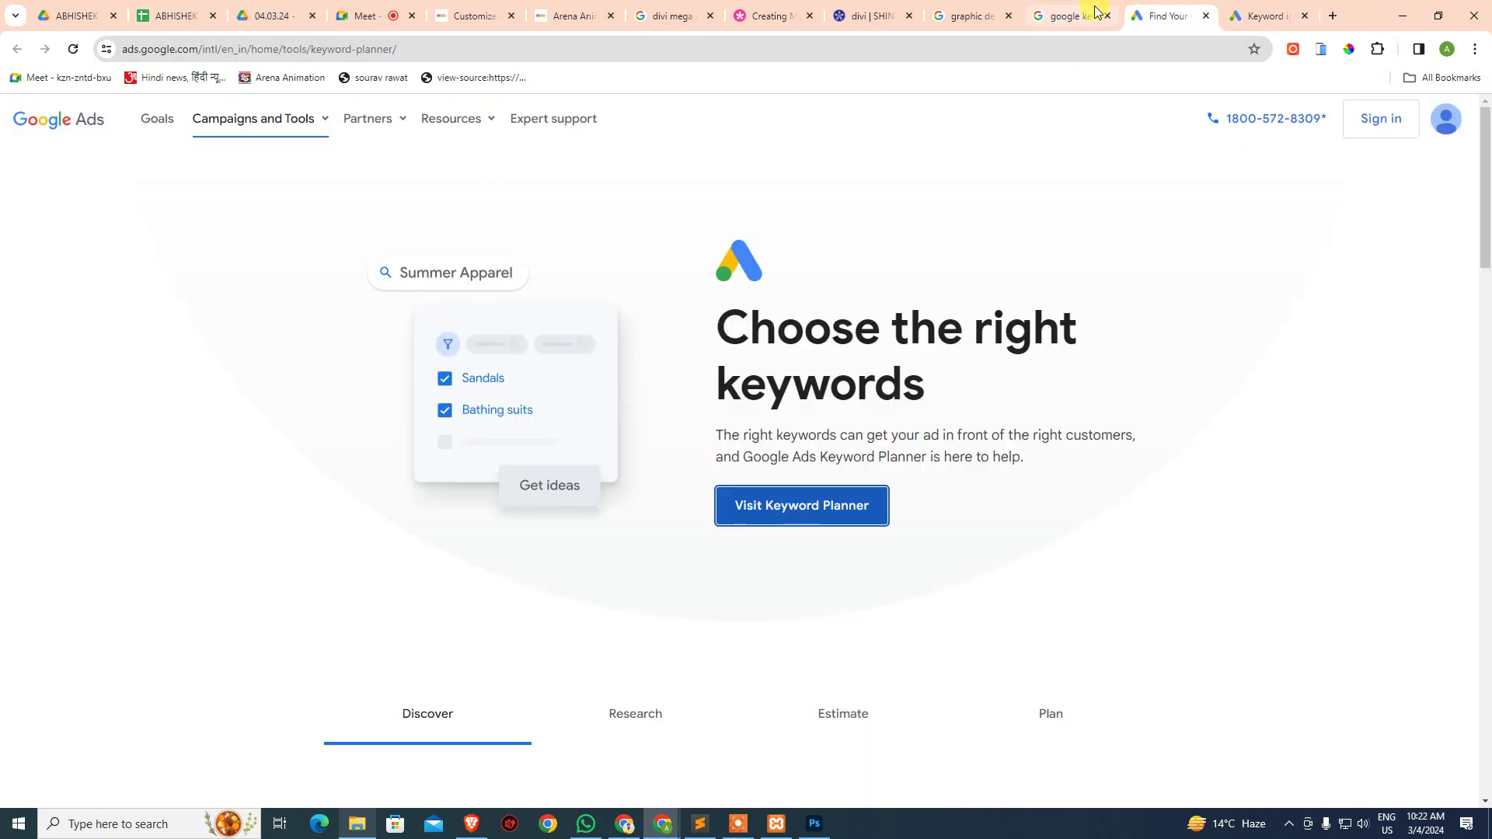
left_click(1094, 9)
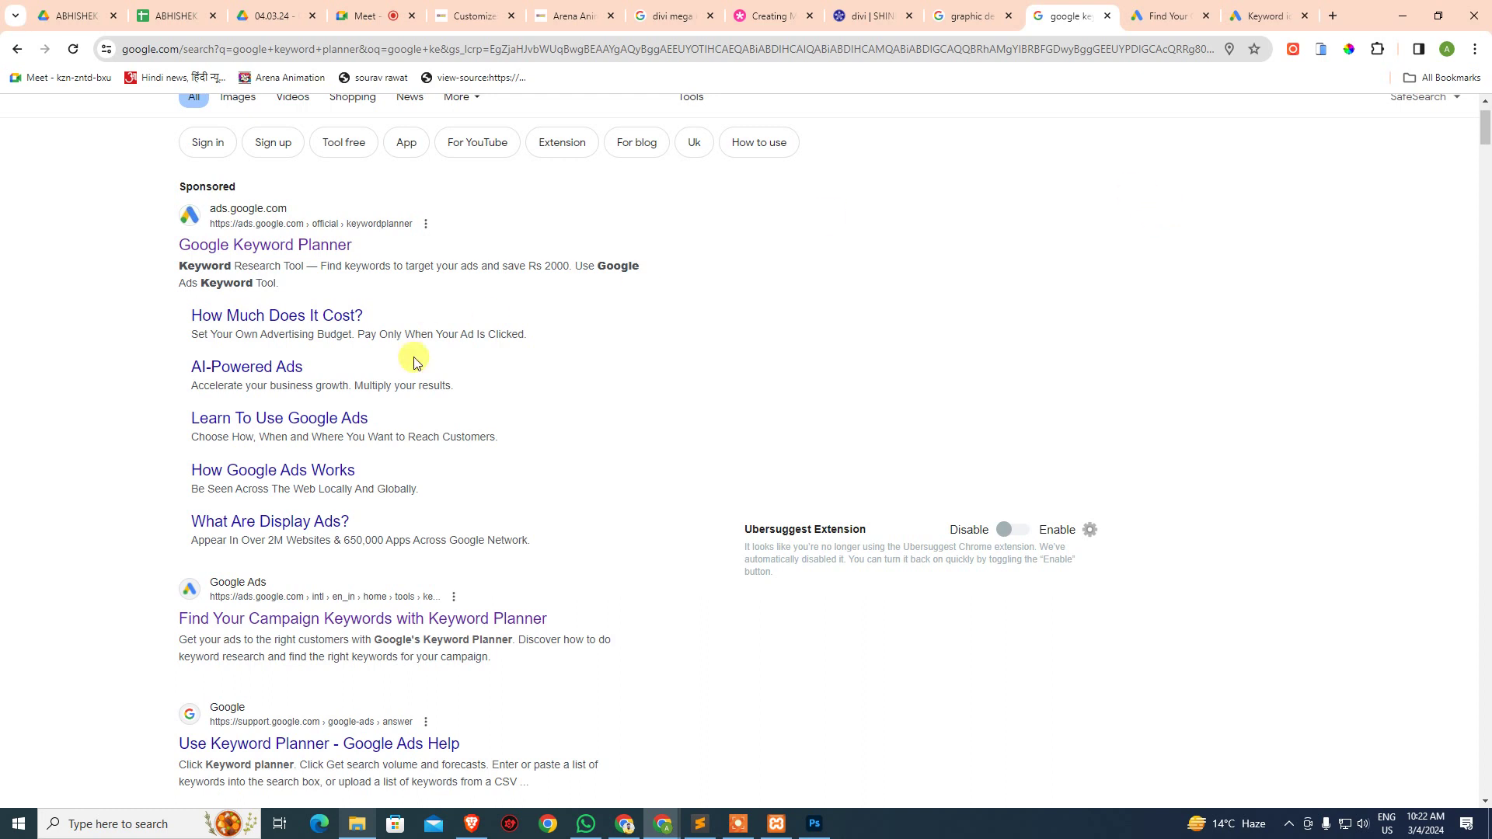
left_click(957, 14)
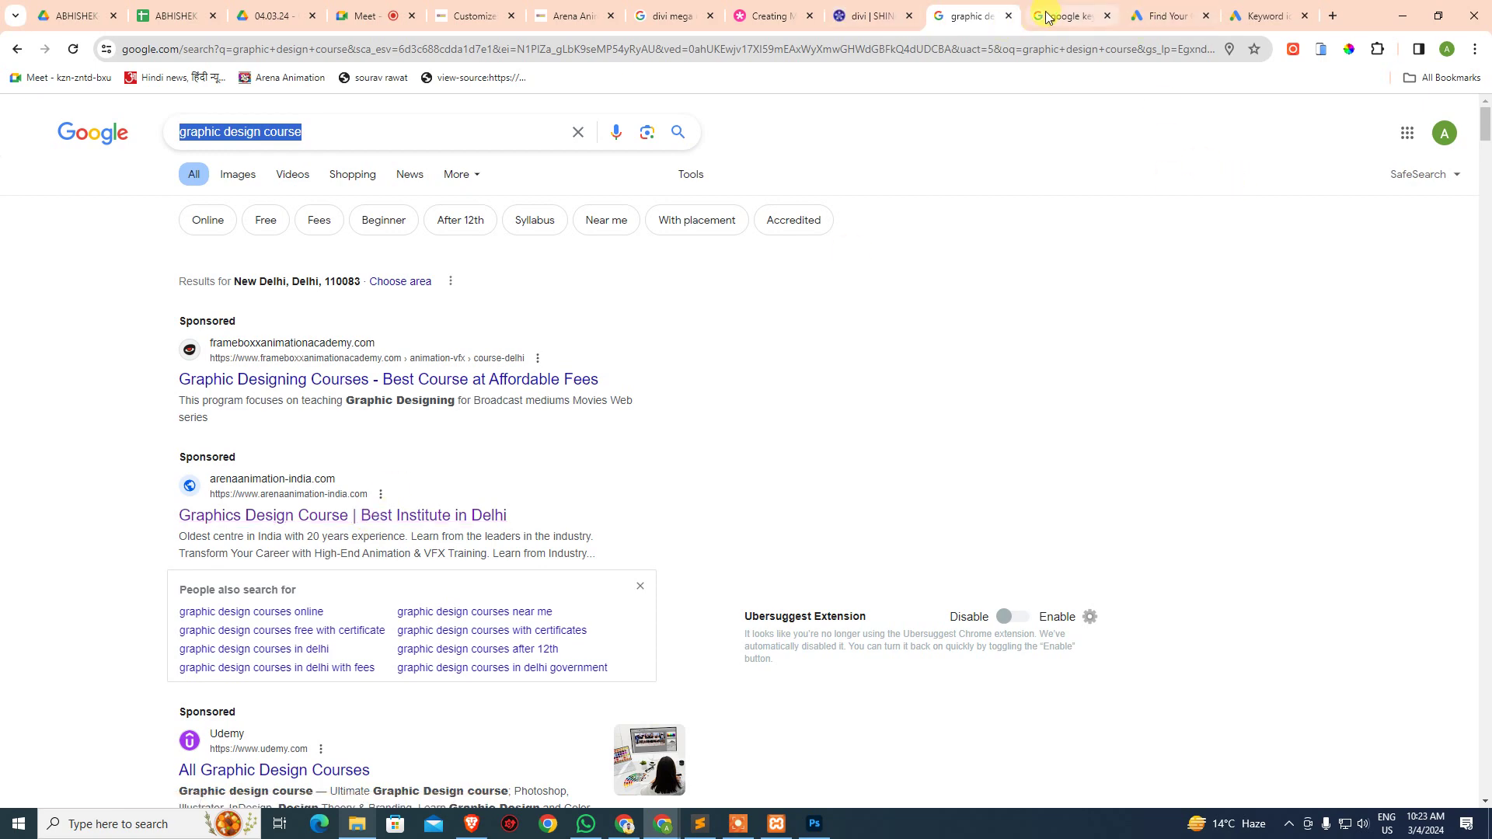
left_click(559, 15)
- Open arenaanimation-india.com in a new tab and examine the centre options of its call-back form
left_click(1331, 16)
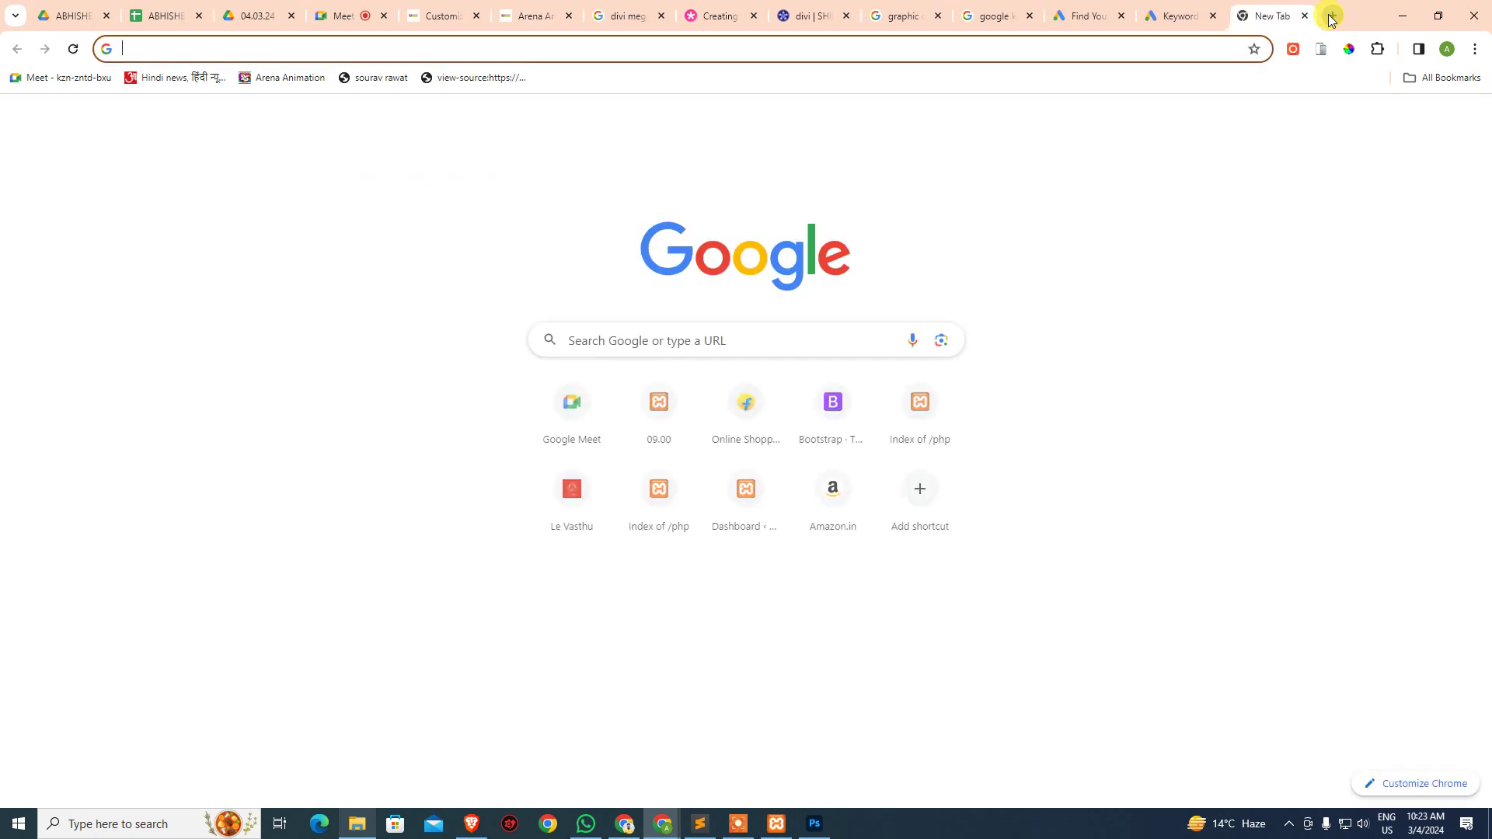
type("arena")
key("Return")
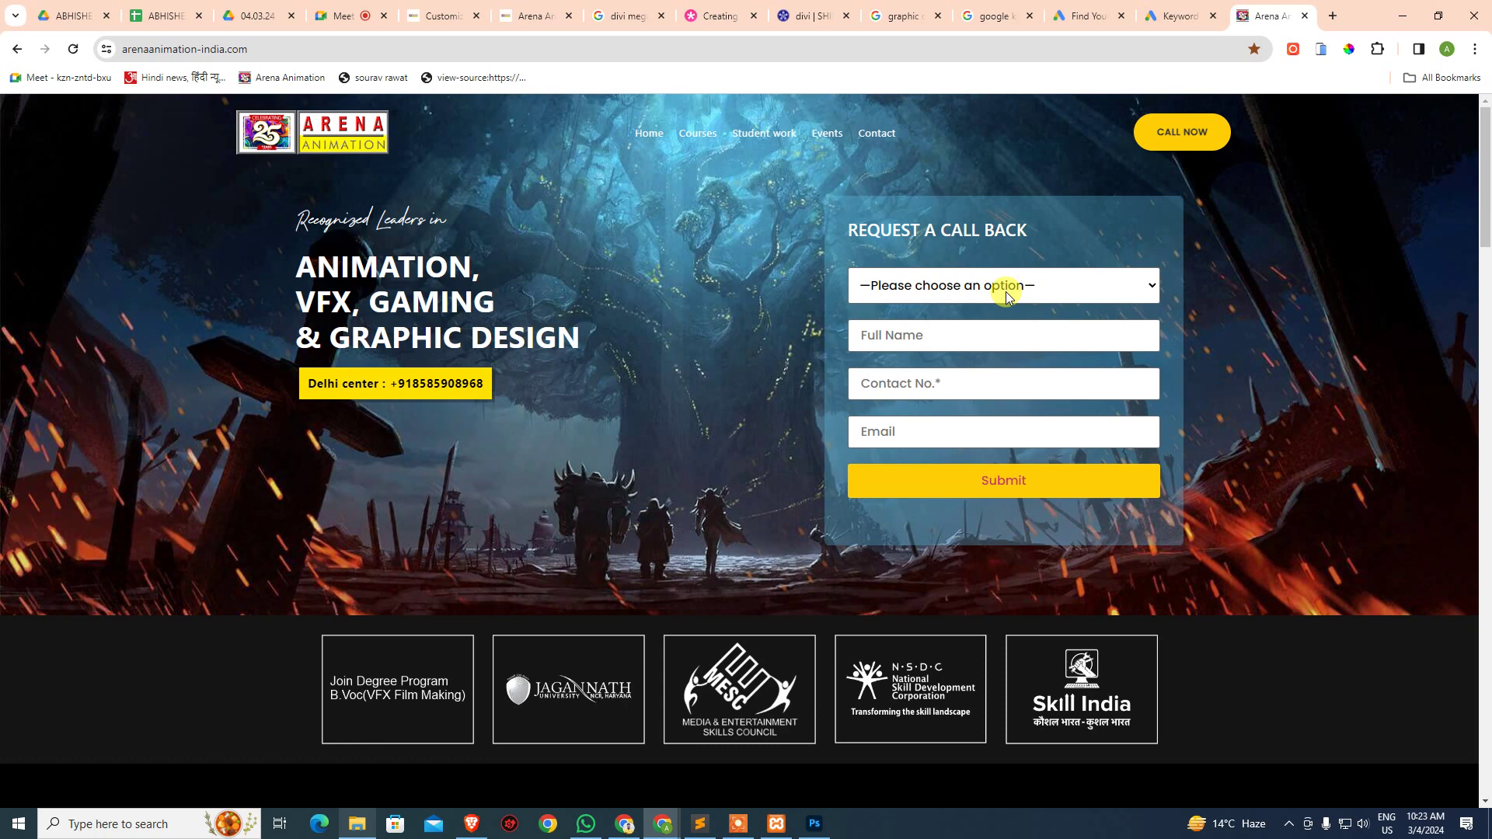
left_click(1006, 293)
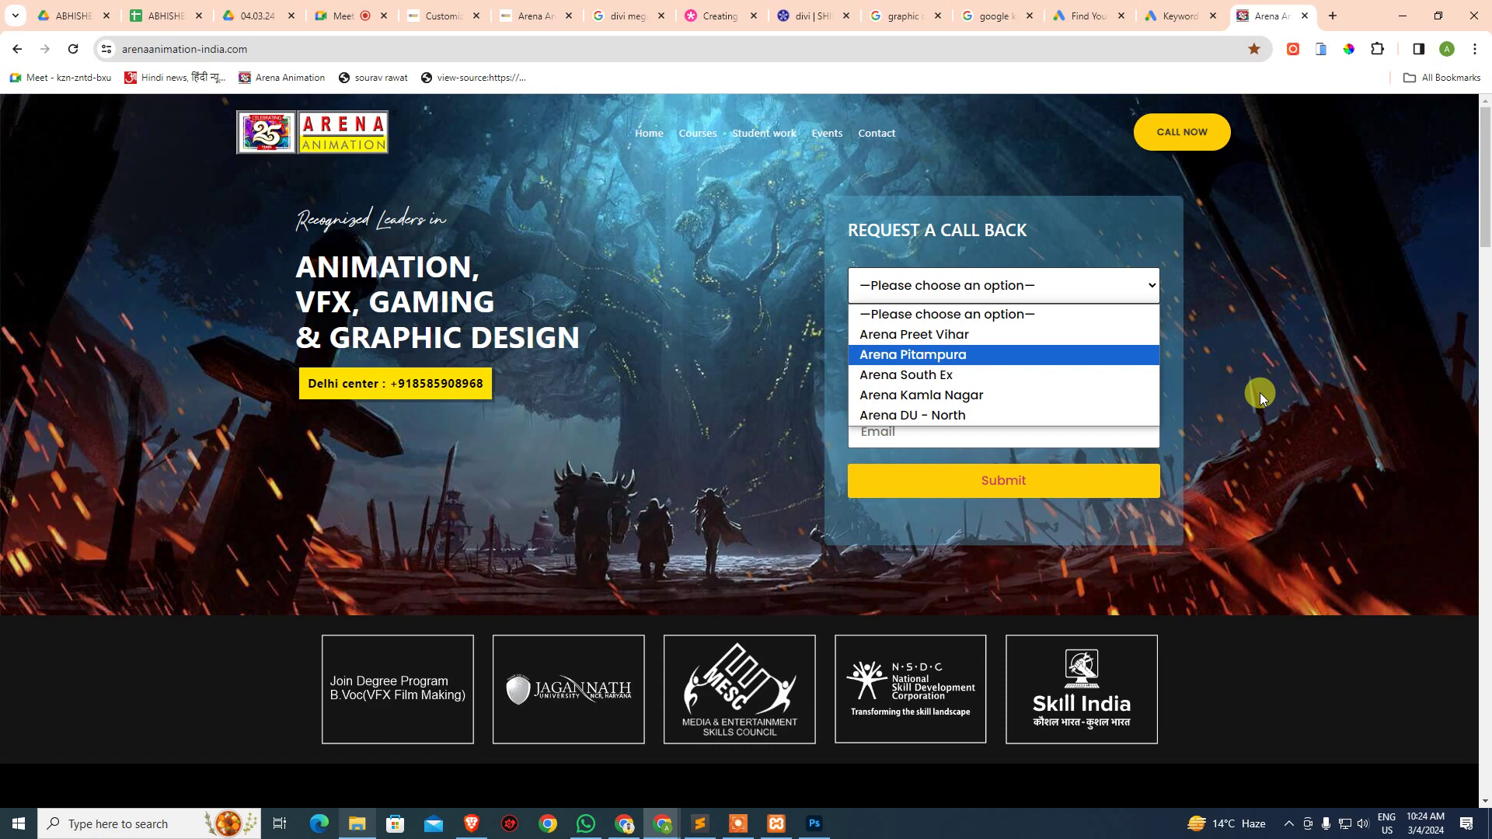
left_click(1386, 310)
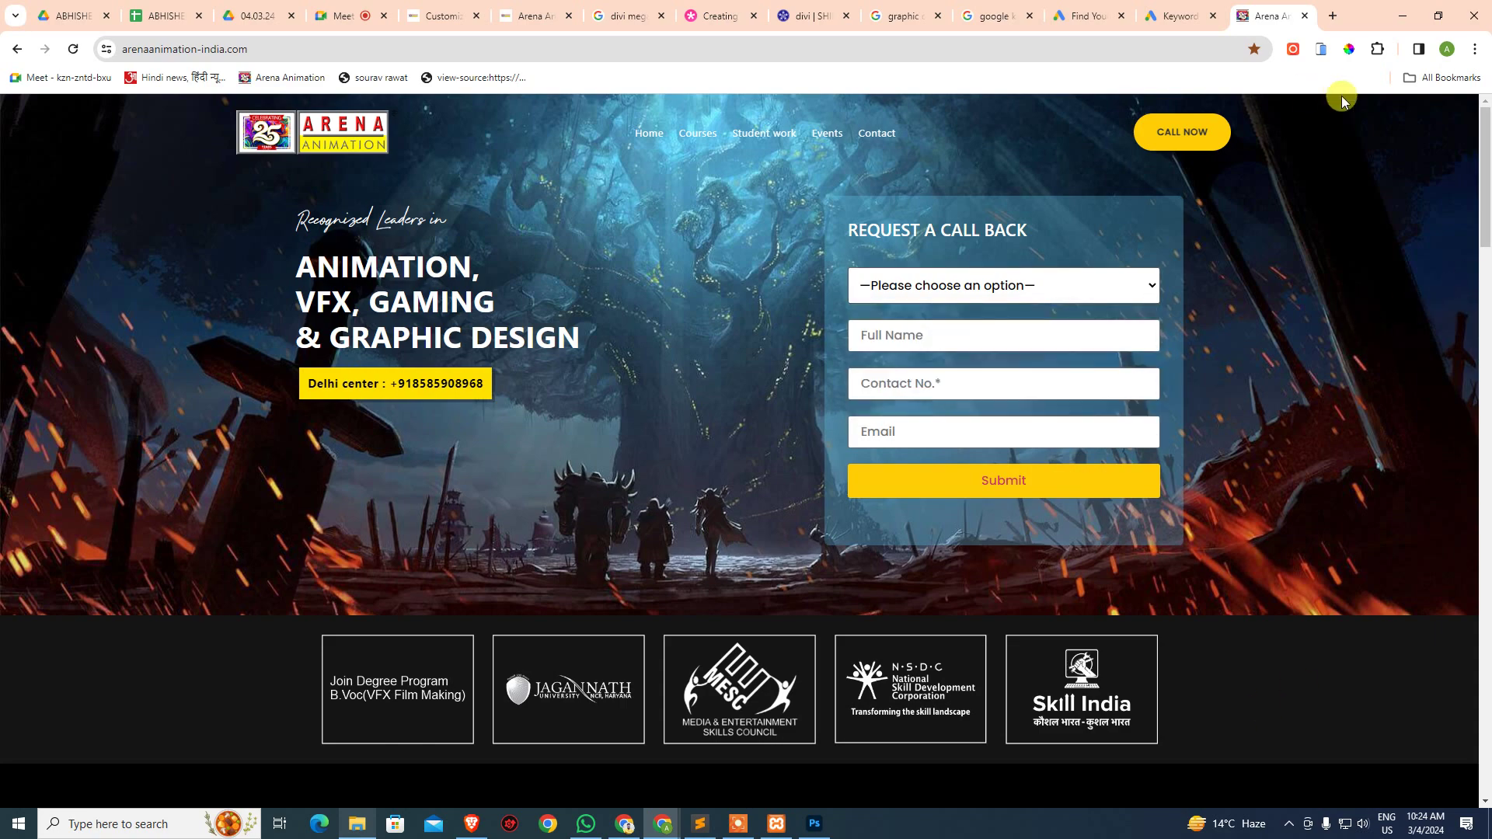
- Close the arenaanimation-india.com page and open speedtest.net in a new tab
left_click(1304, 15)
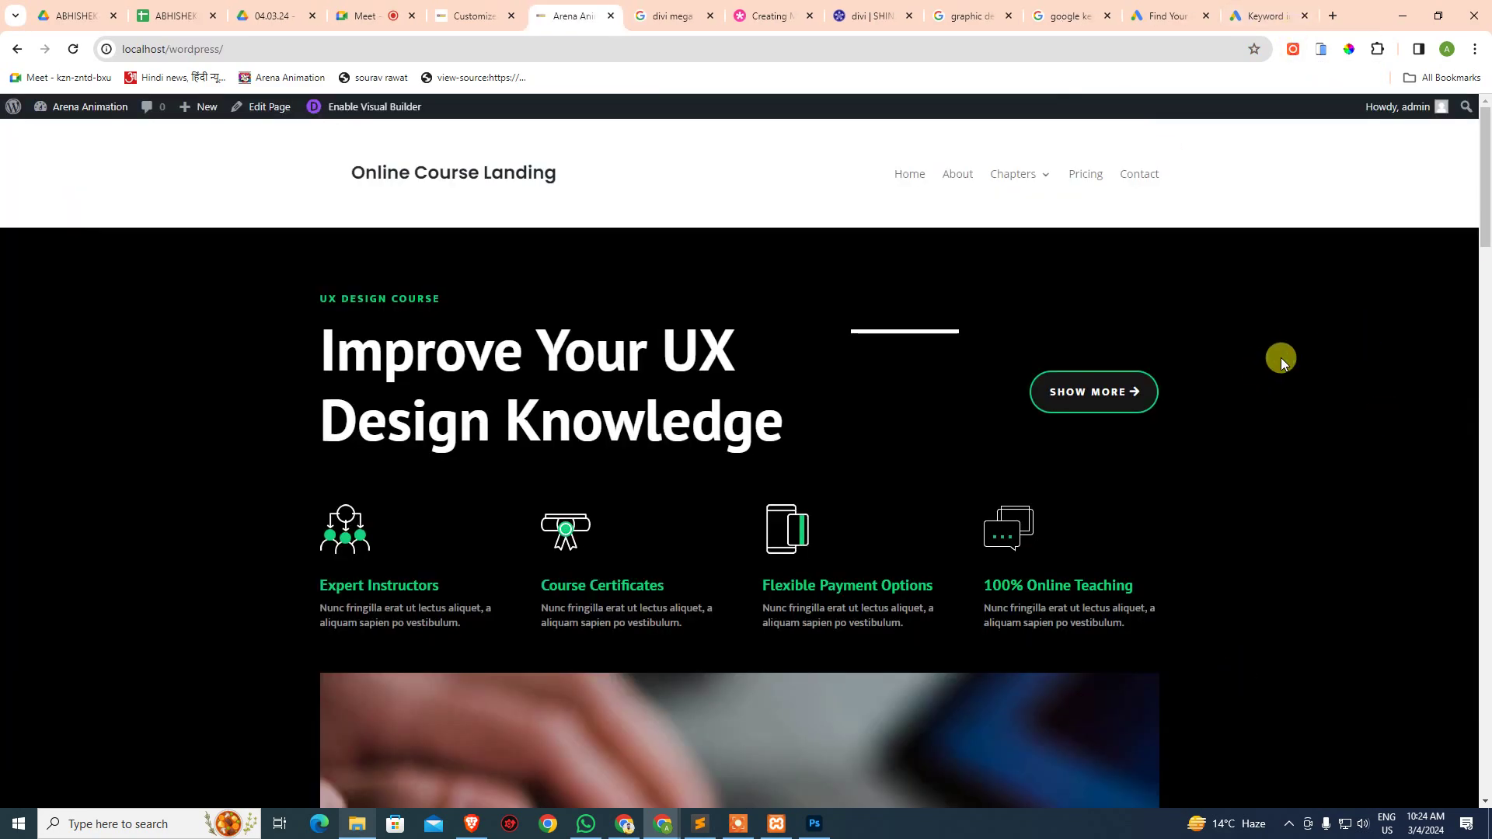
left_click(1332, 17)
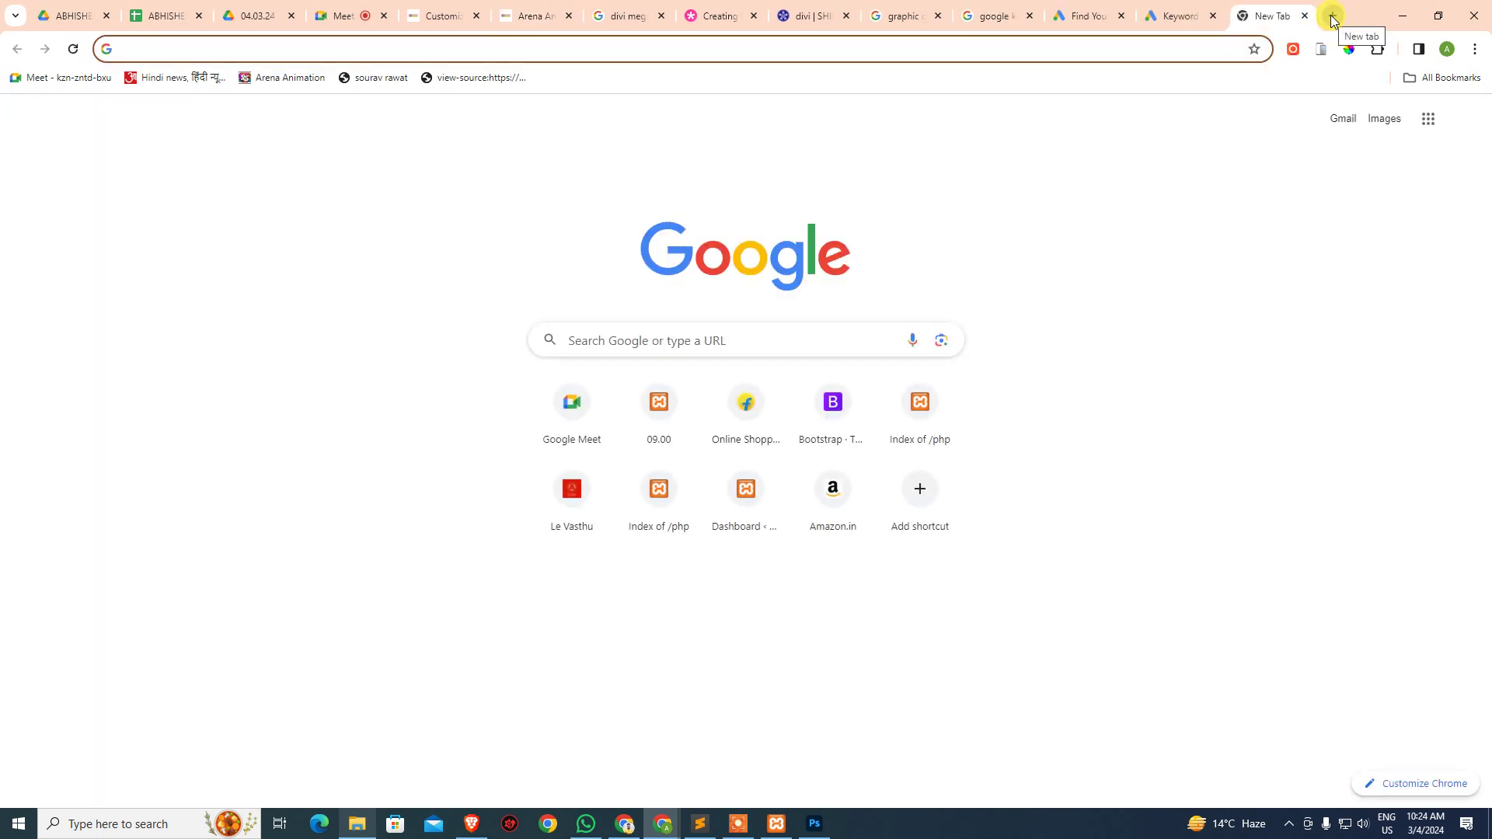
type("speedtest.net")
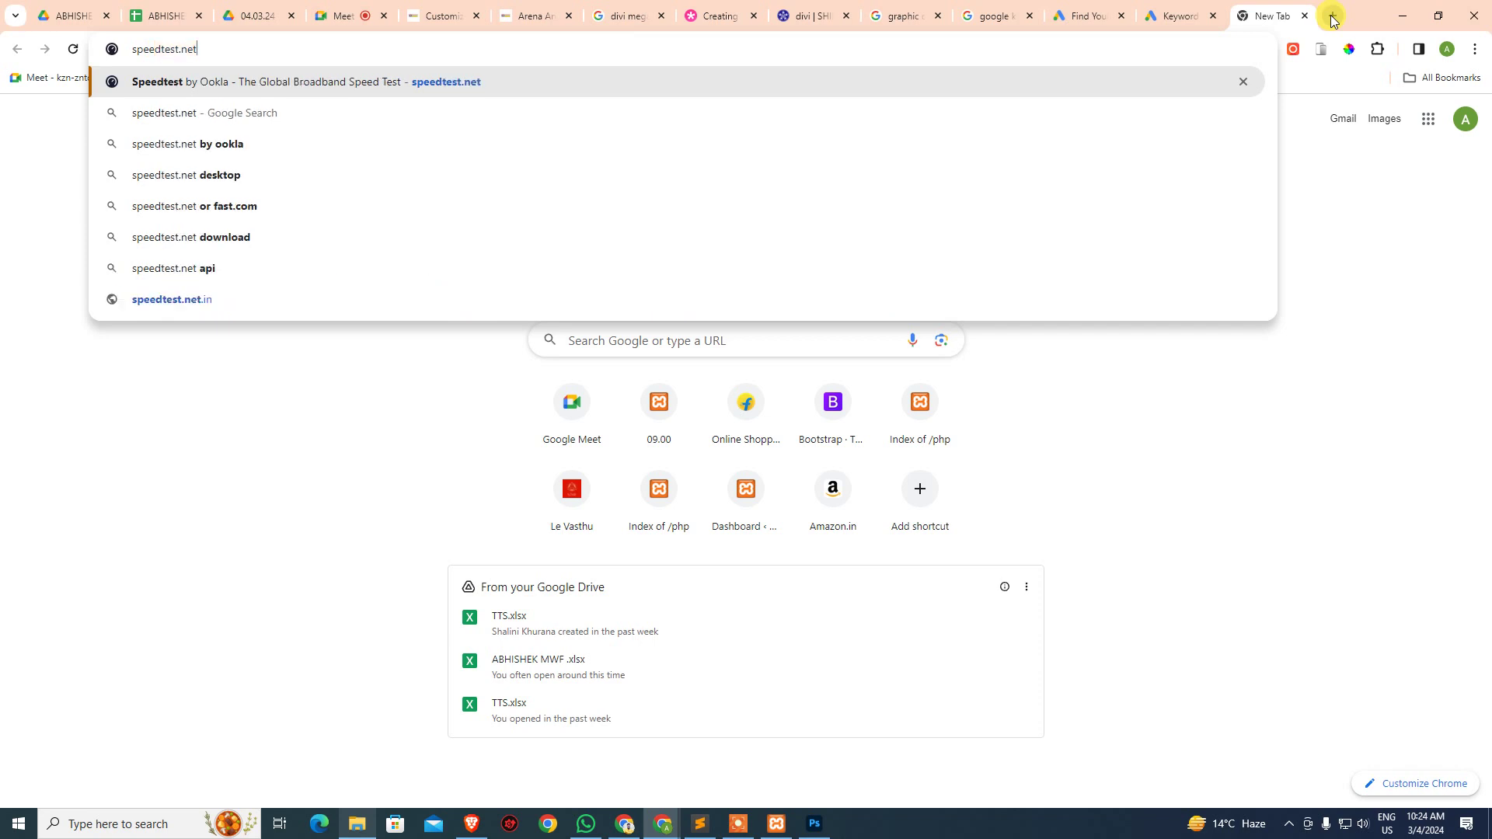
key("Return")
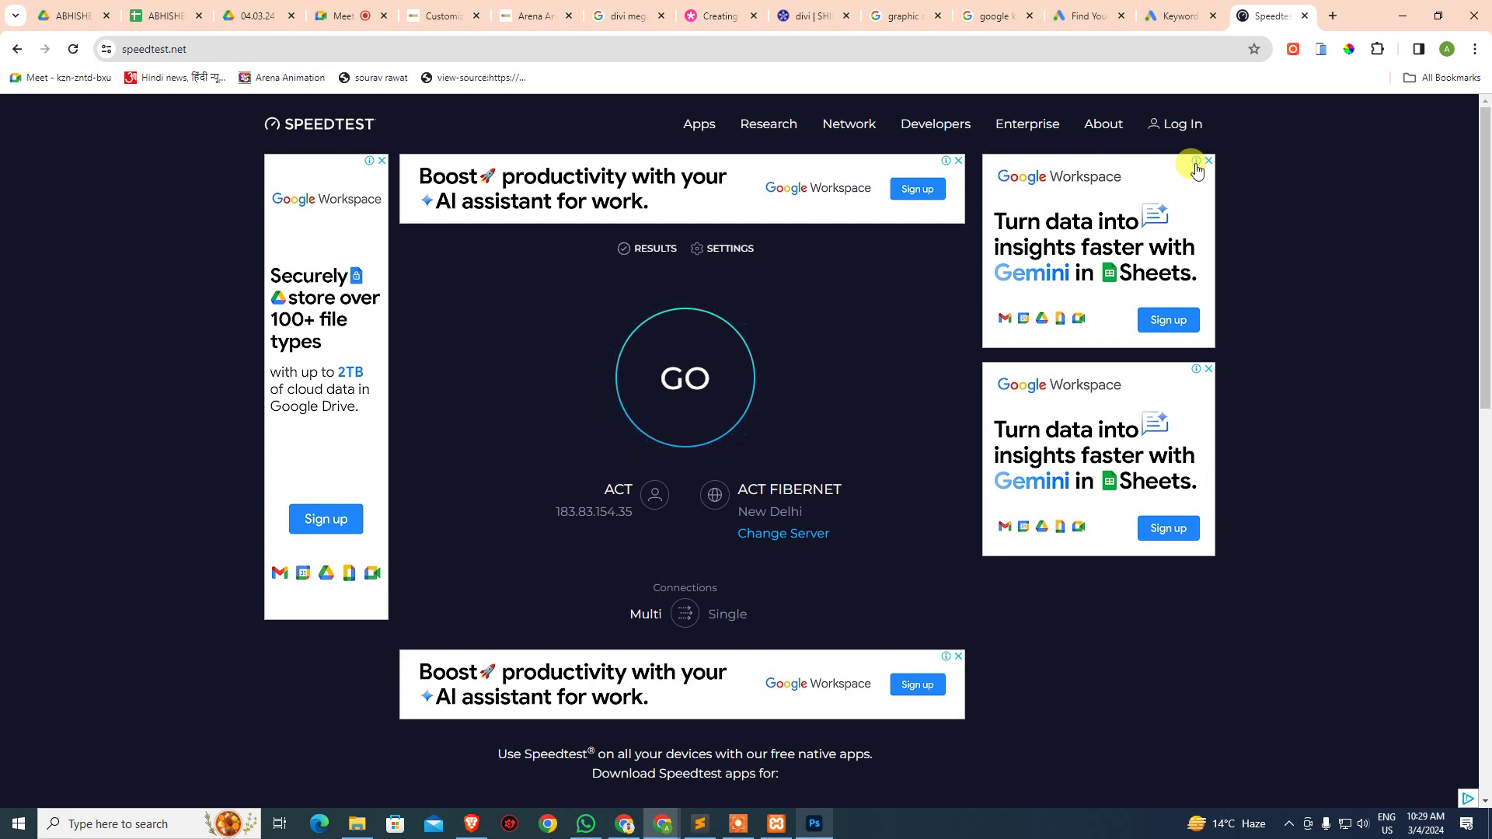
- Close the Speedtest page, both Keyword Planner pages and the Google searches for Keyword Planner and the graphic design course
left_click(1304, 15)
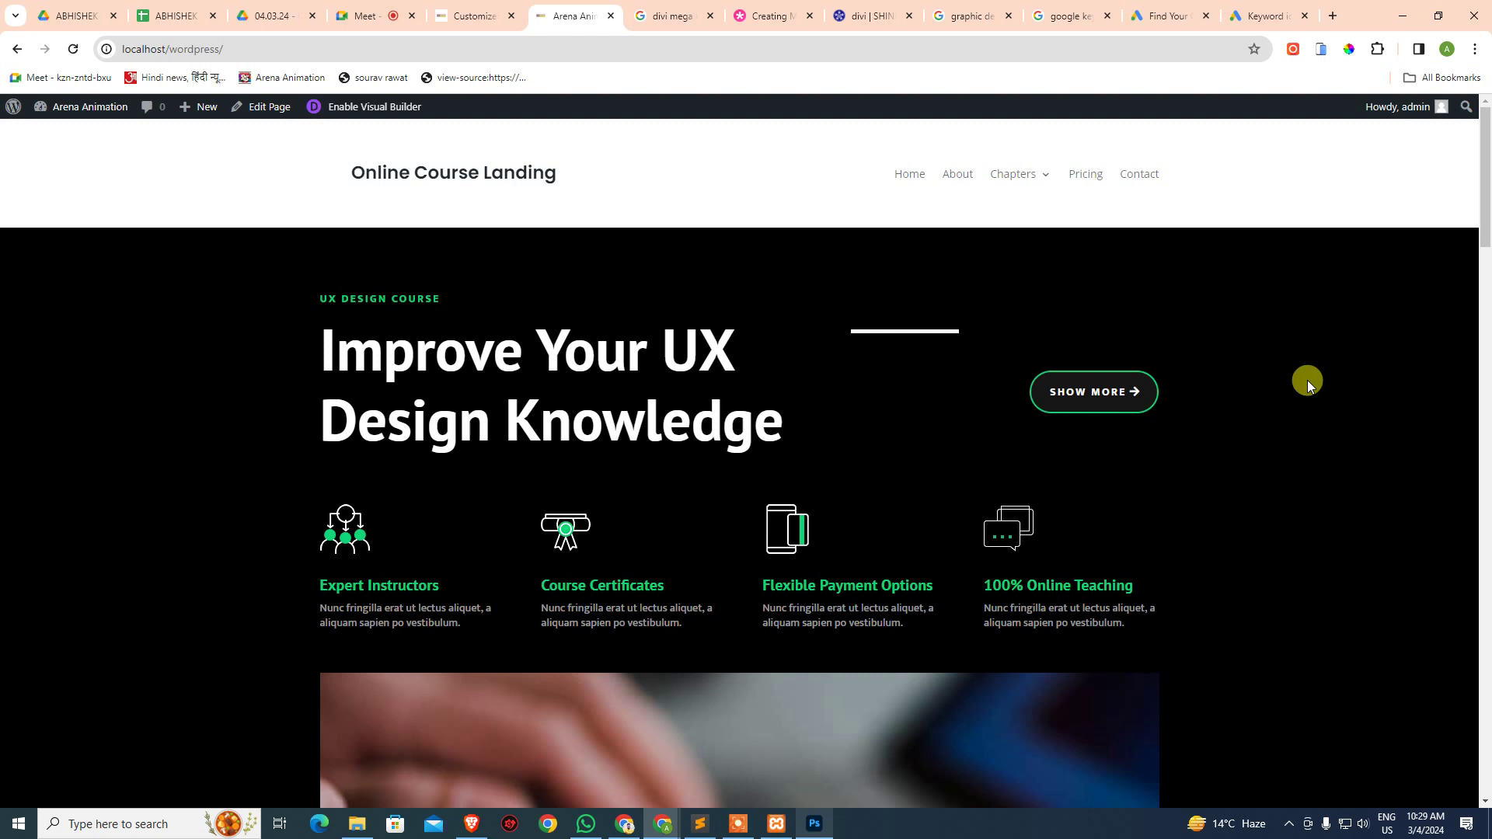
middle_click(1274, 16)
middle_click(1275, 16)
middle_click(1275, 16)
middle_click(1275, 17)
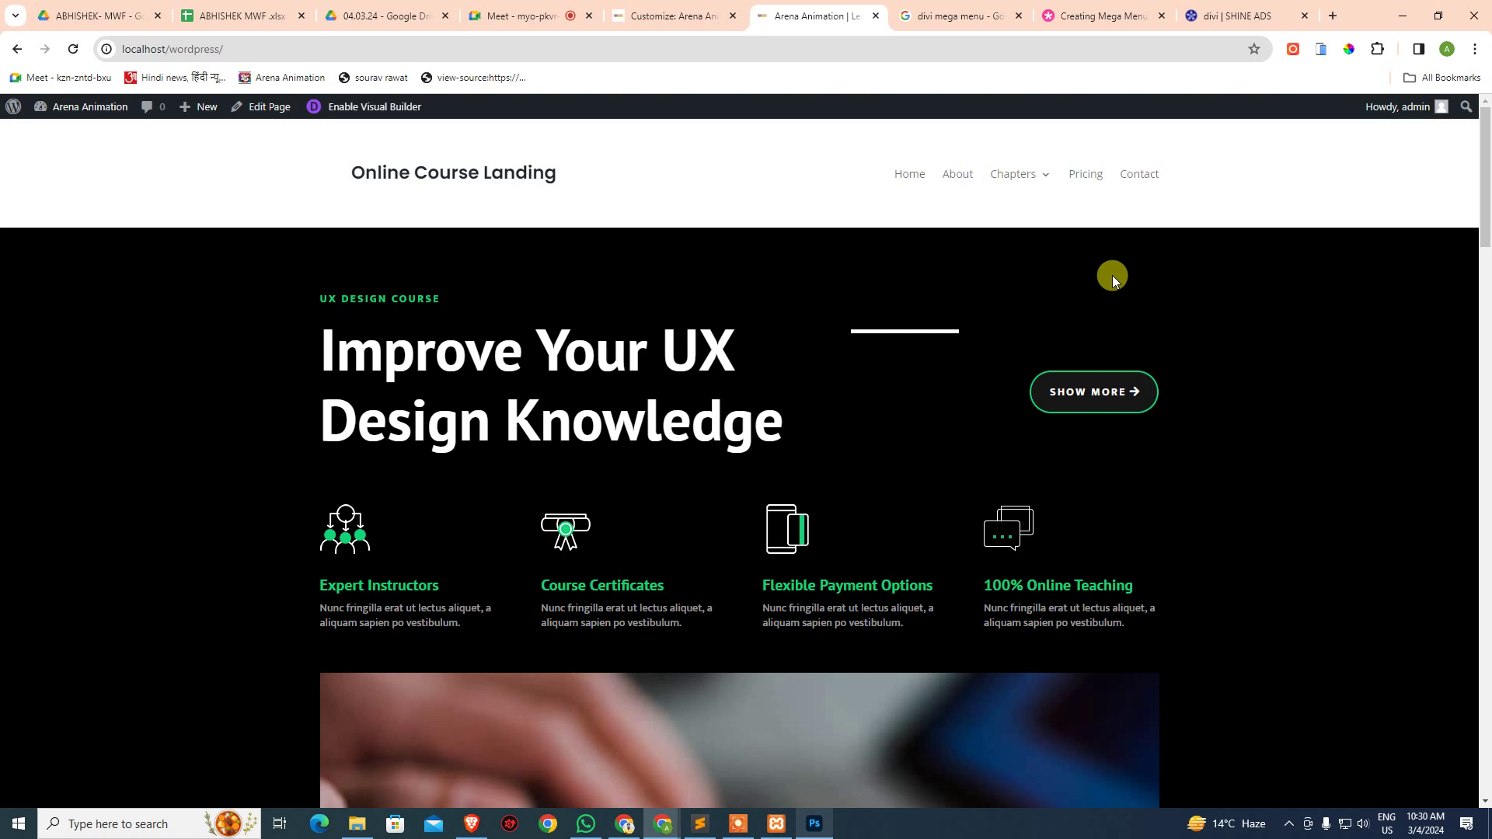
- Look through the local WordPress homepage and open Layout Settings under General Settings in its theme customizer
scroll(1051, 302, "down", 20)
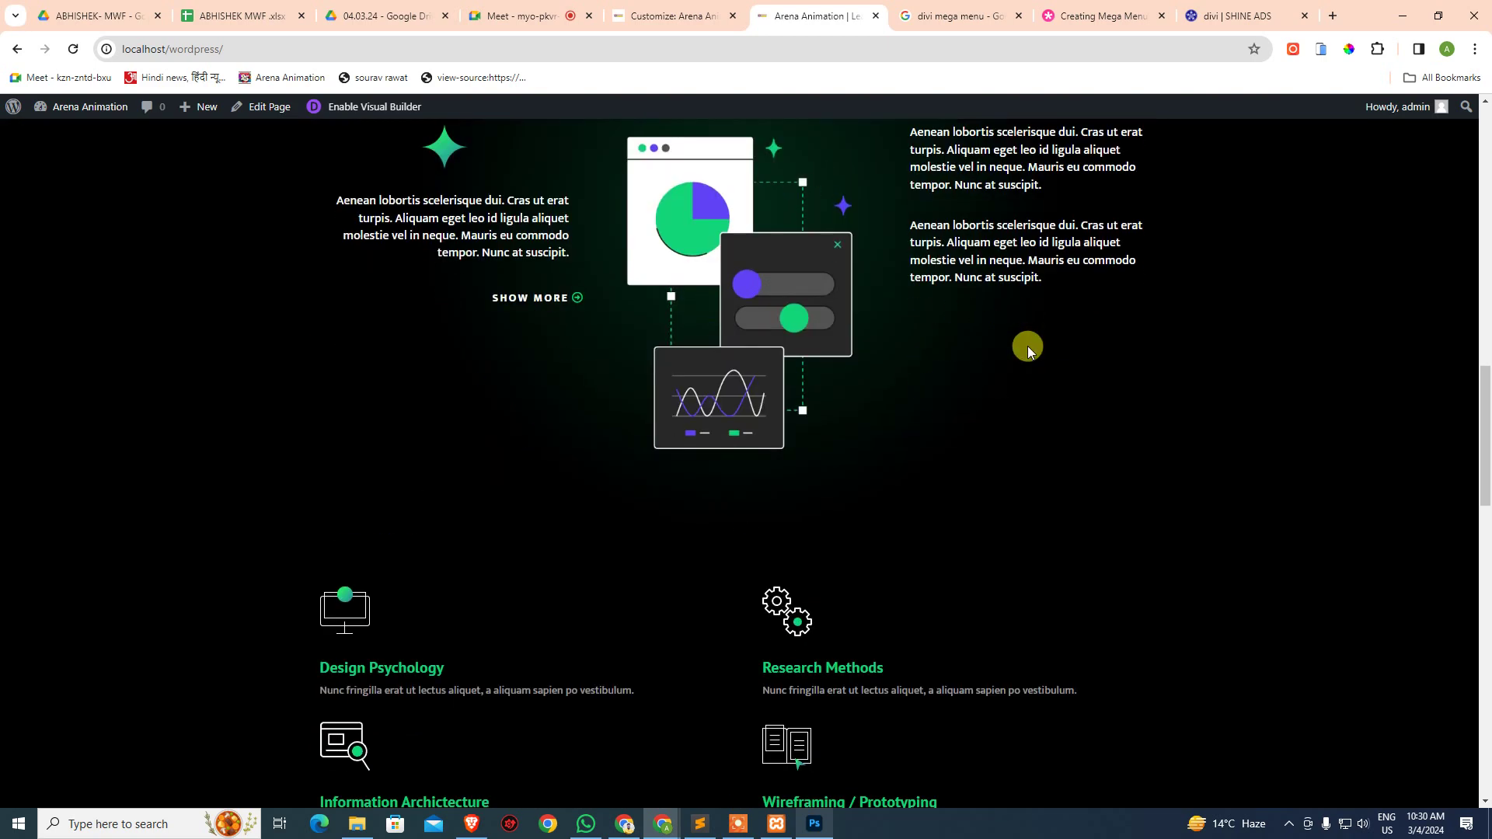
scroll(1018, 370, "down", 8)
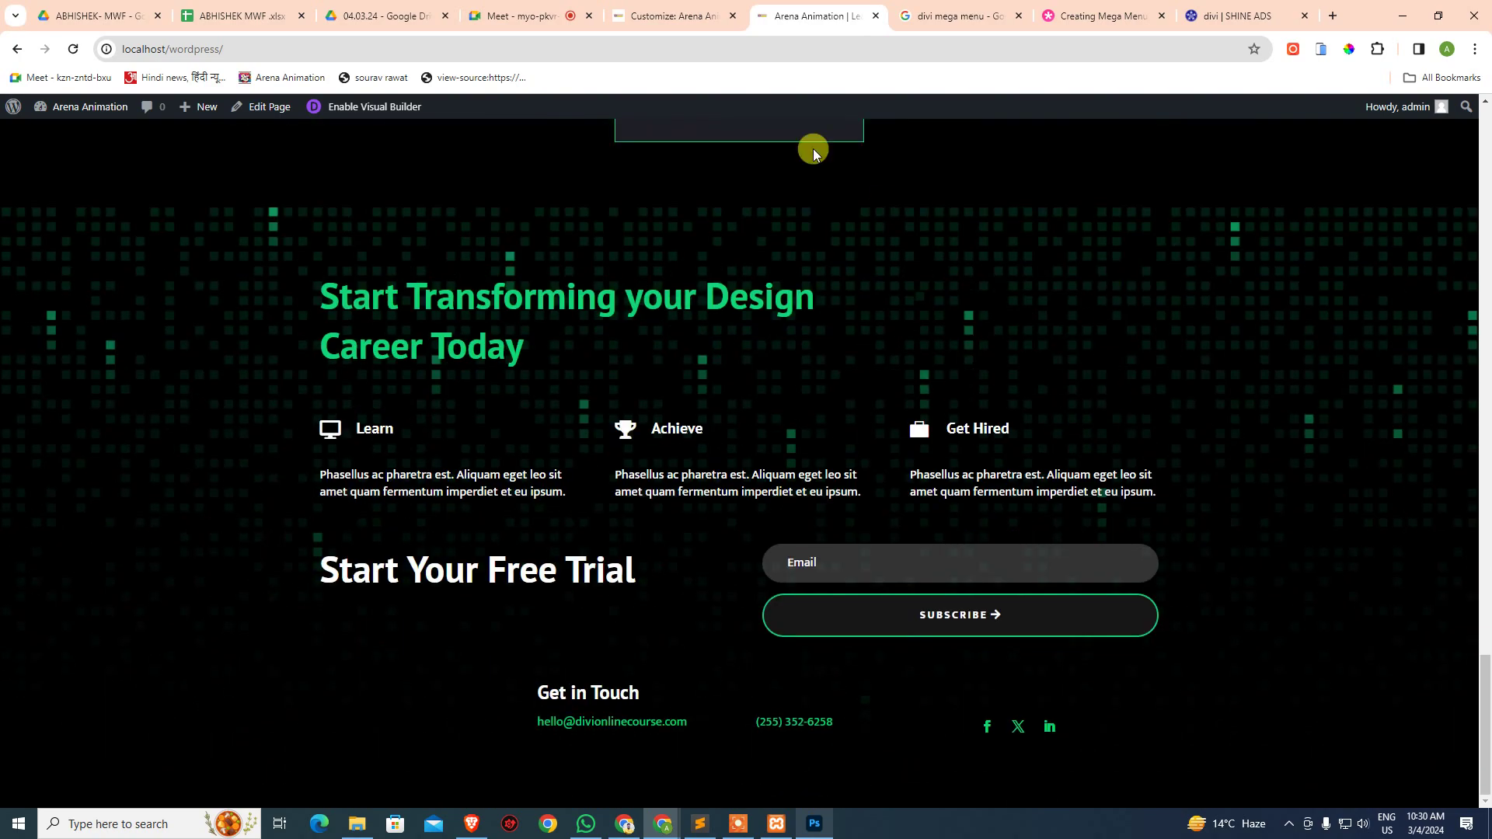
left_click(672, 16)
scroll(557, 413, "up", 4)
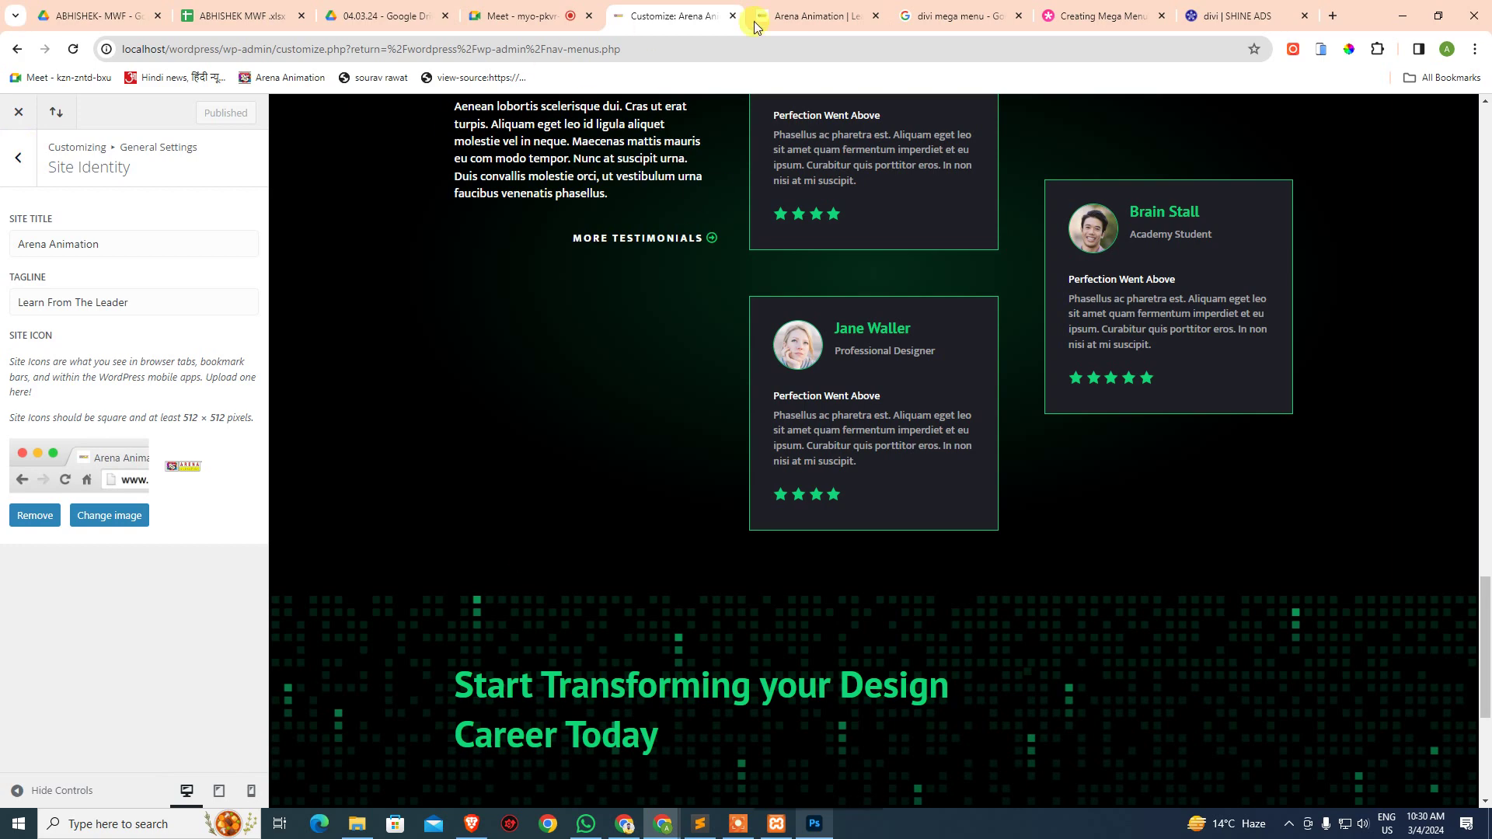
left_click(13, 160)
left_click(74, 247)
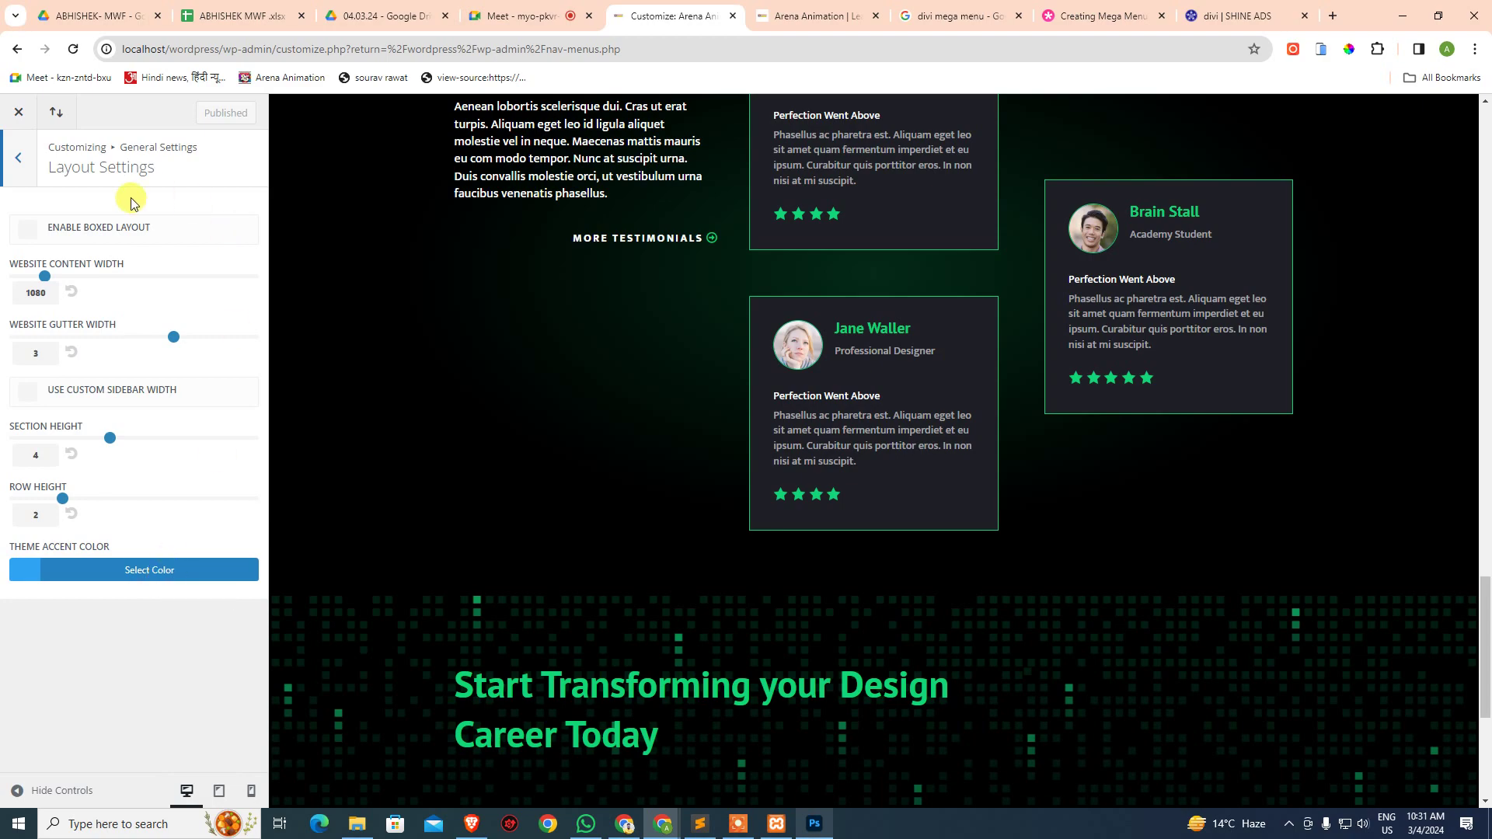
- Try the boxed layout on the homepage preview and disable it again
scroll(787, 326, "up", 15)
left_click(119, 235)
scroll(1418, 345, "up", 5)
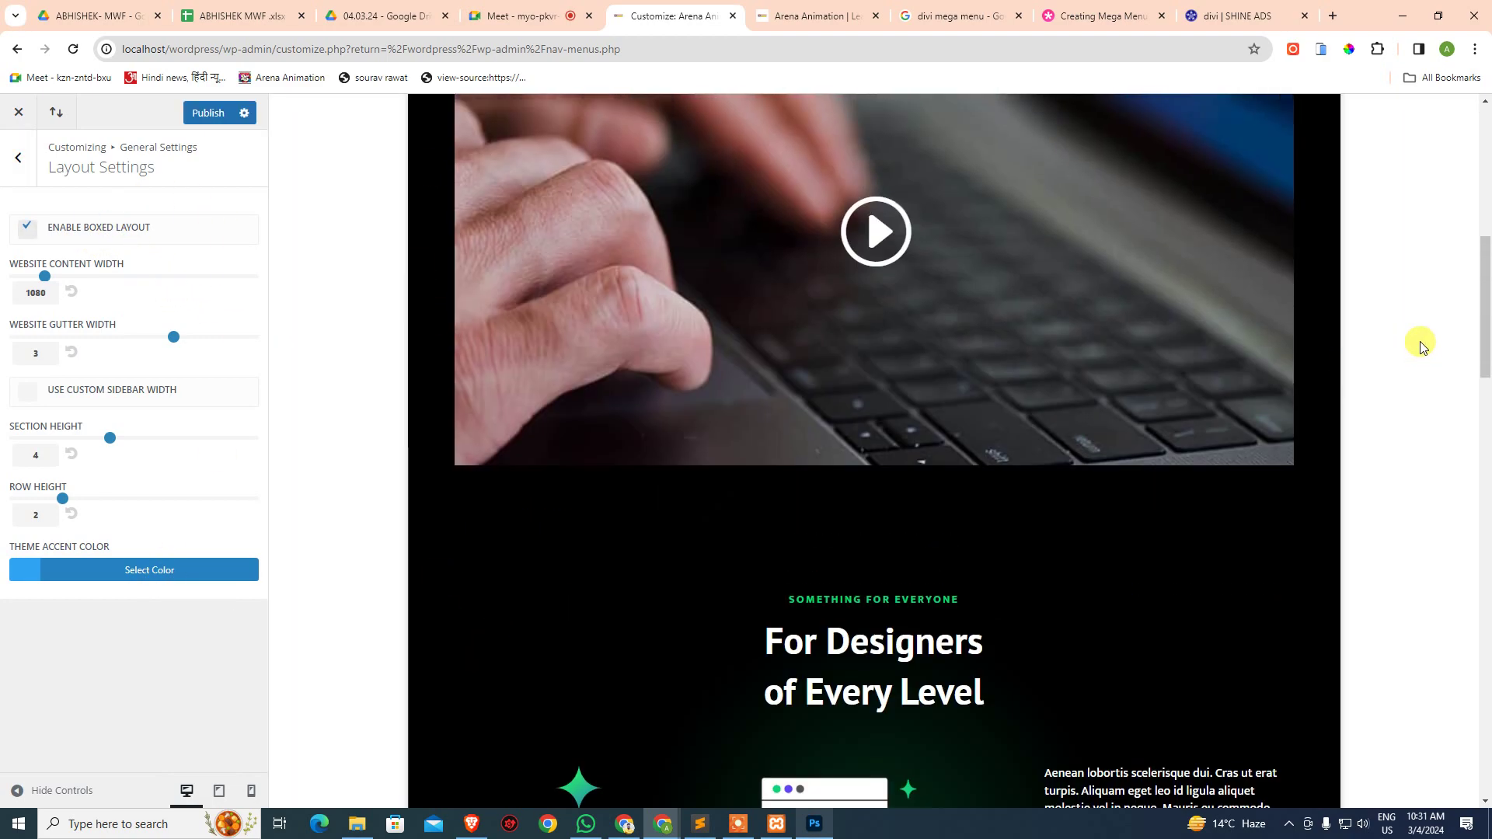
scroll(1421, 345, "up", 5)
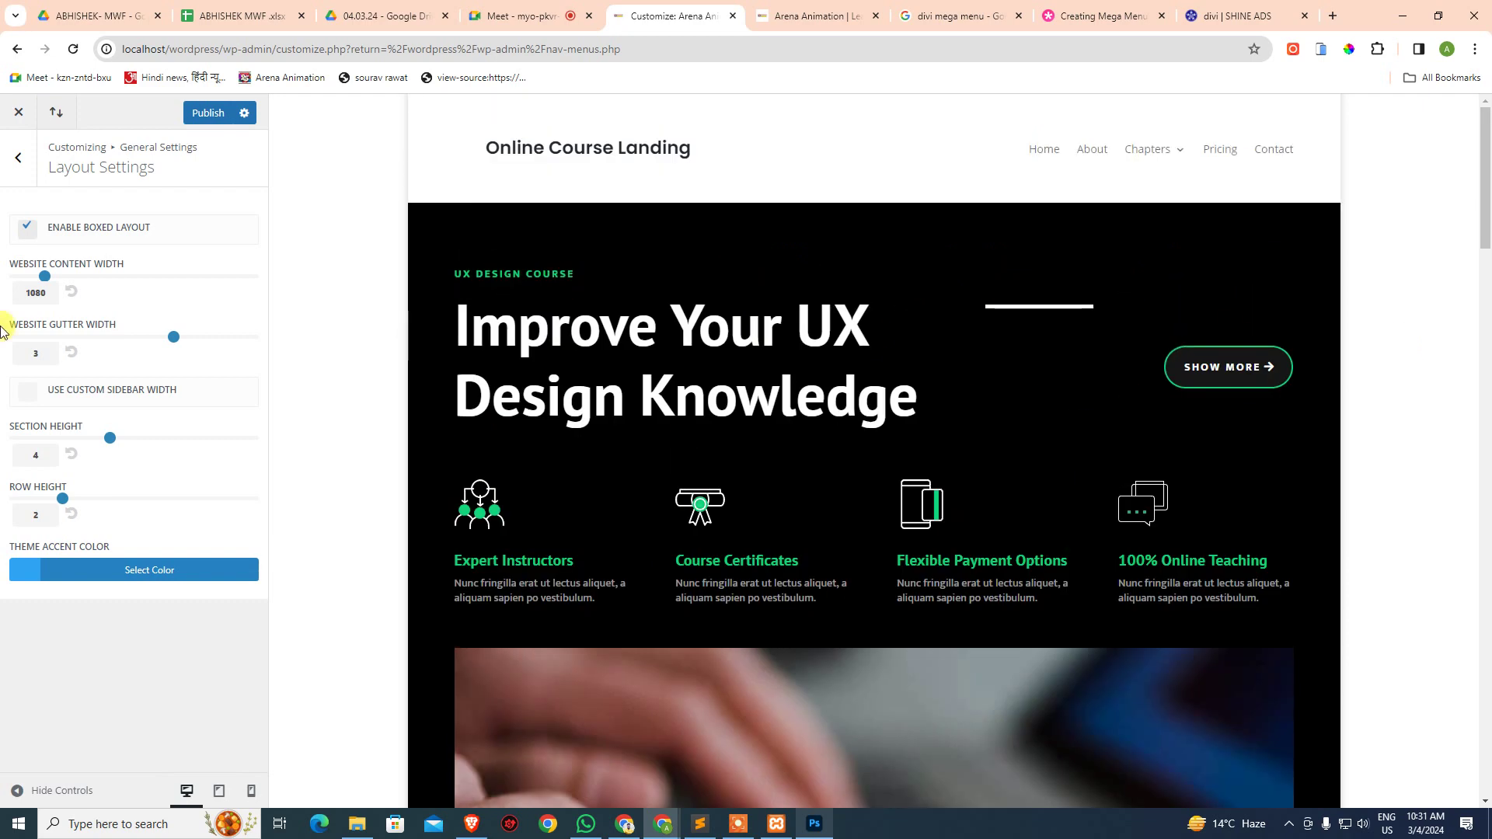
left_click(91, 235)
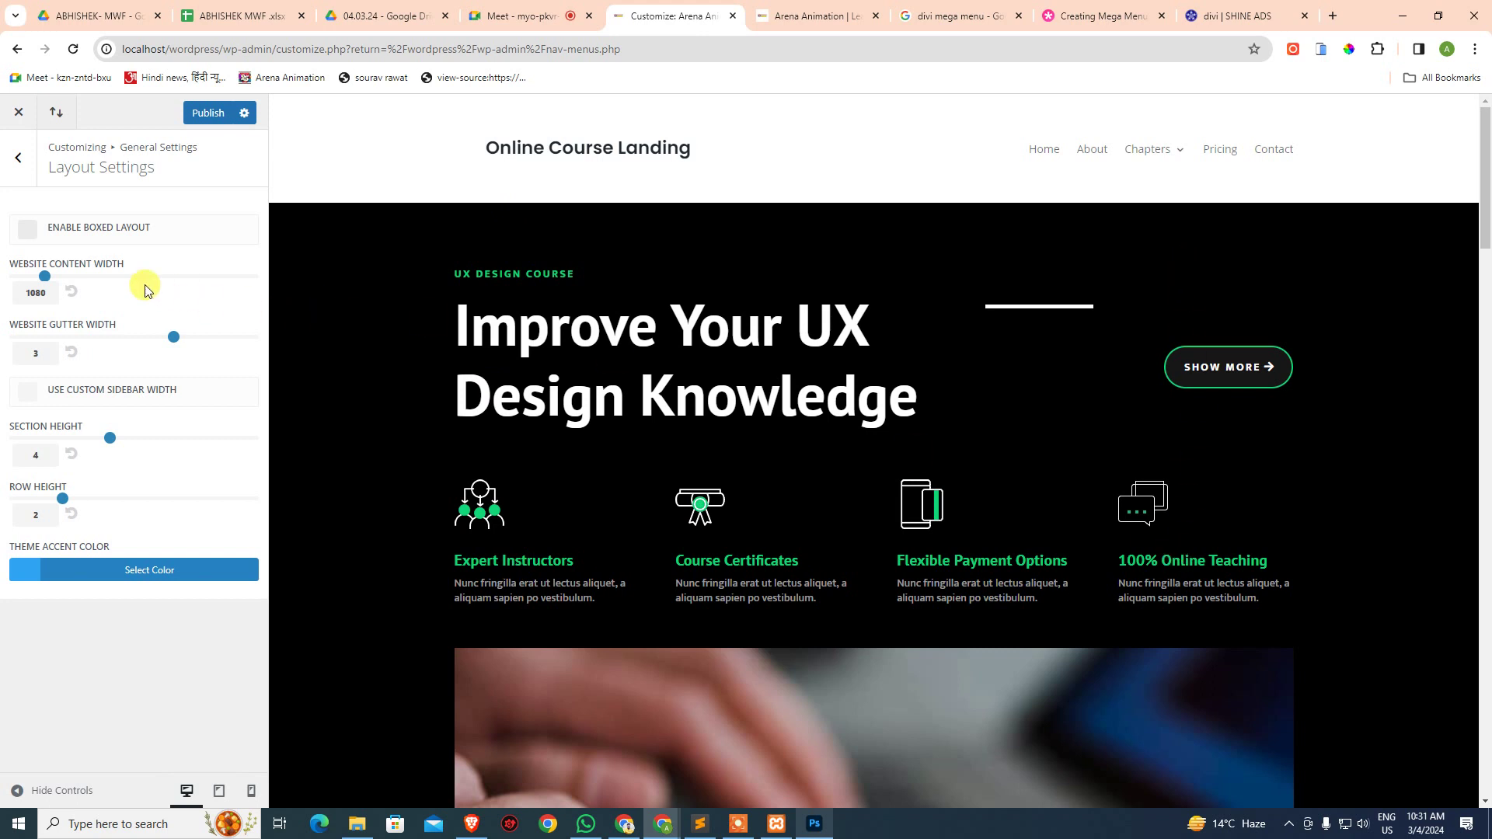
- Try a wider website content width, reset it to its default, and try the website gutter width control
mouse_move(50, 279)
left_mouse_down()
mouse_move(157, 277)
mouse_move(55, 280)
left_mouse_up()
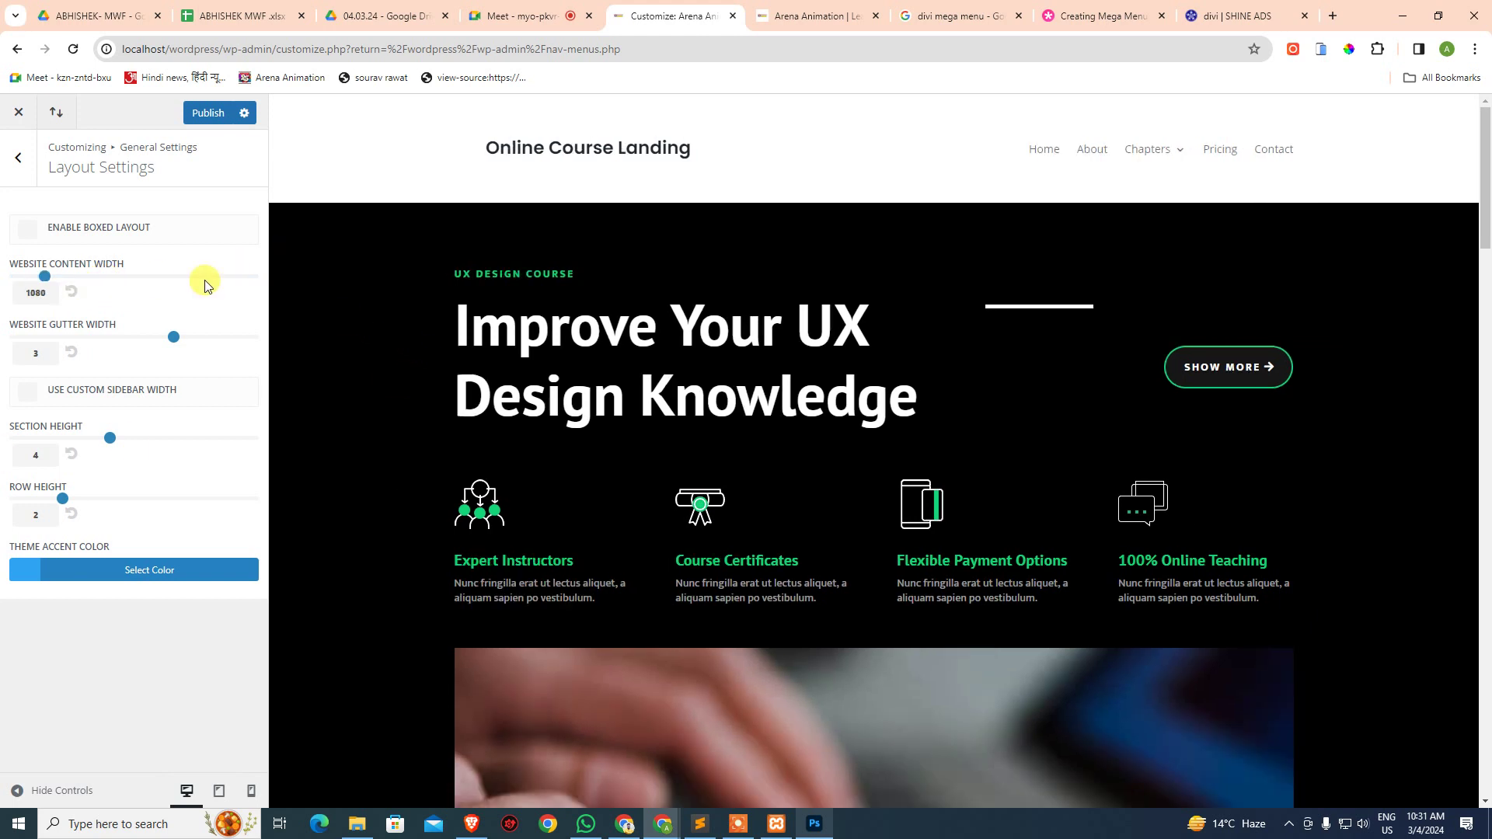
left_click(45, 278)
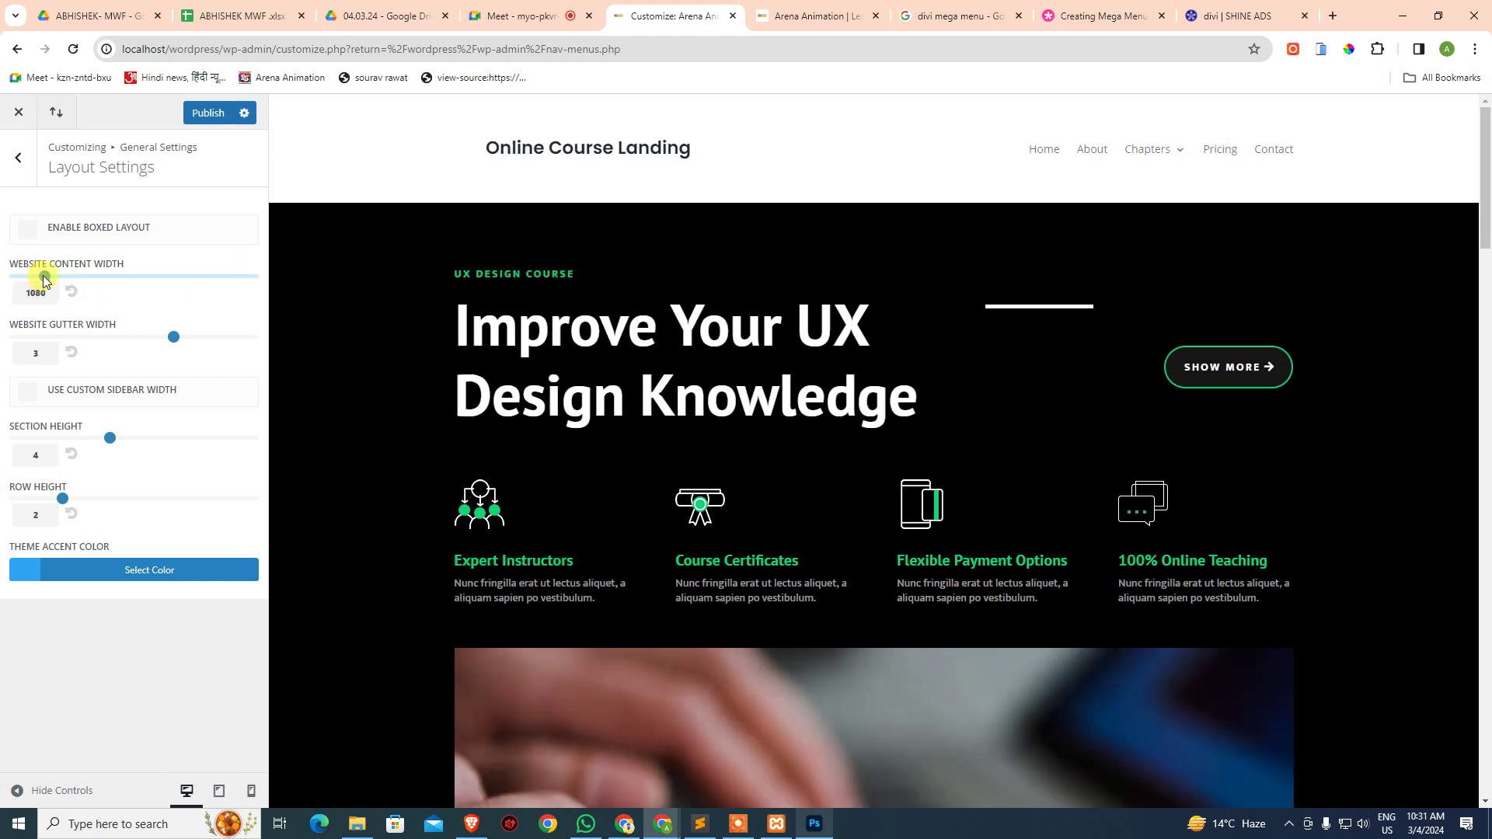
left_click_drag(44, 280, 94, 282)
left_click(71, 290)
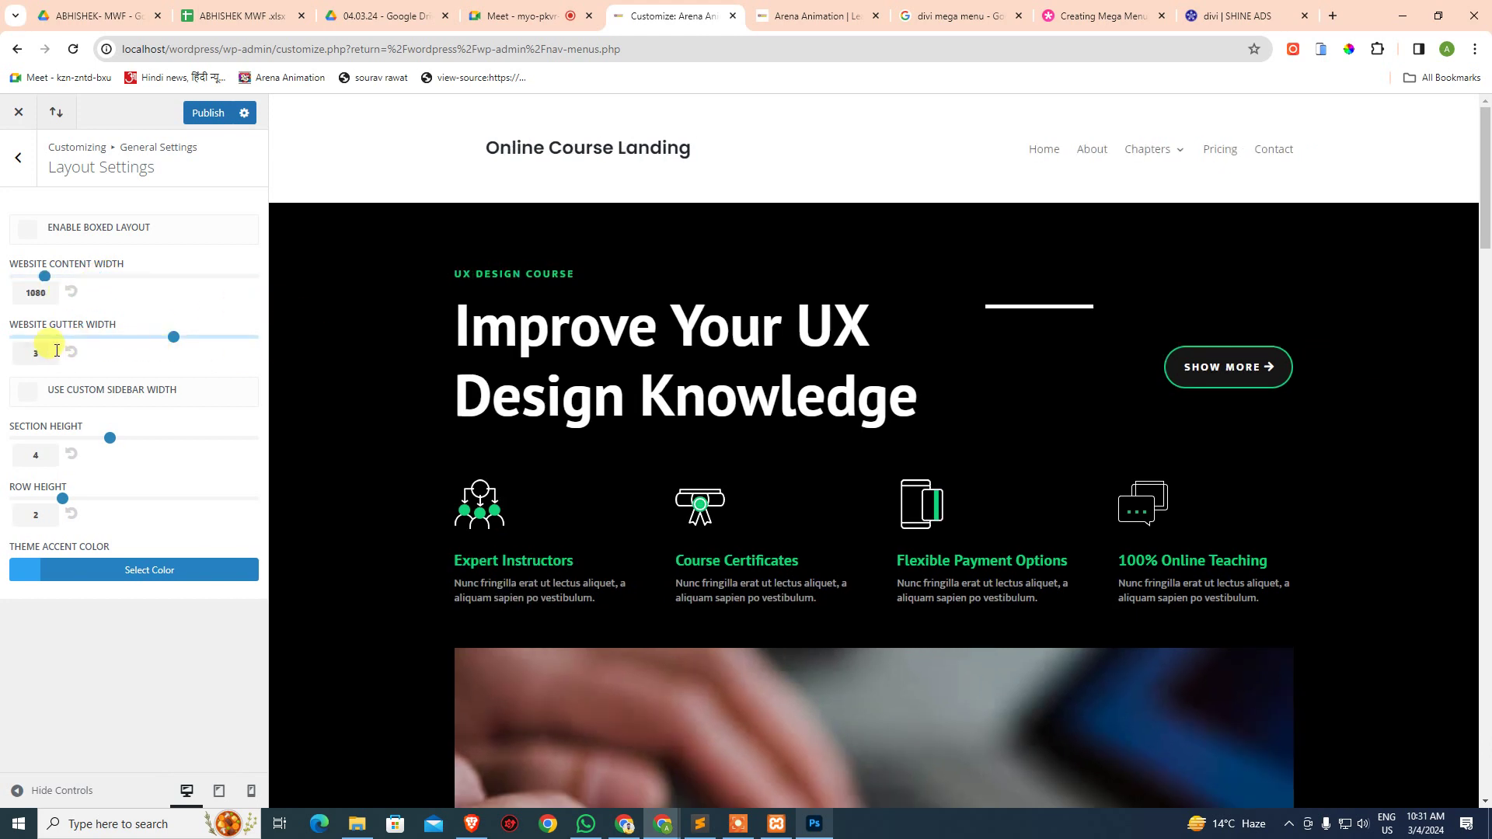
left_click(36, 356)
scroll(626, 413, "down", 3)
mouse_move(174, 336)
left_mouse_down()
mouse_move(91, 340)
mouse_move(260, 334)
mouse_move(3, 347)
mouse_move(240, 337)
mouse_move(67, 347)
mouse_move(173, 336)
left_mouse_up()
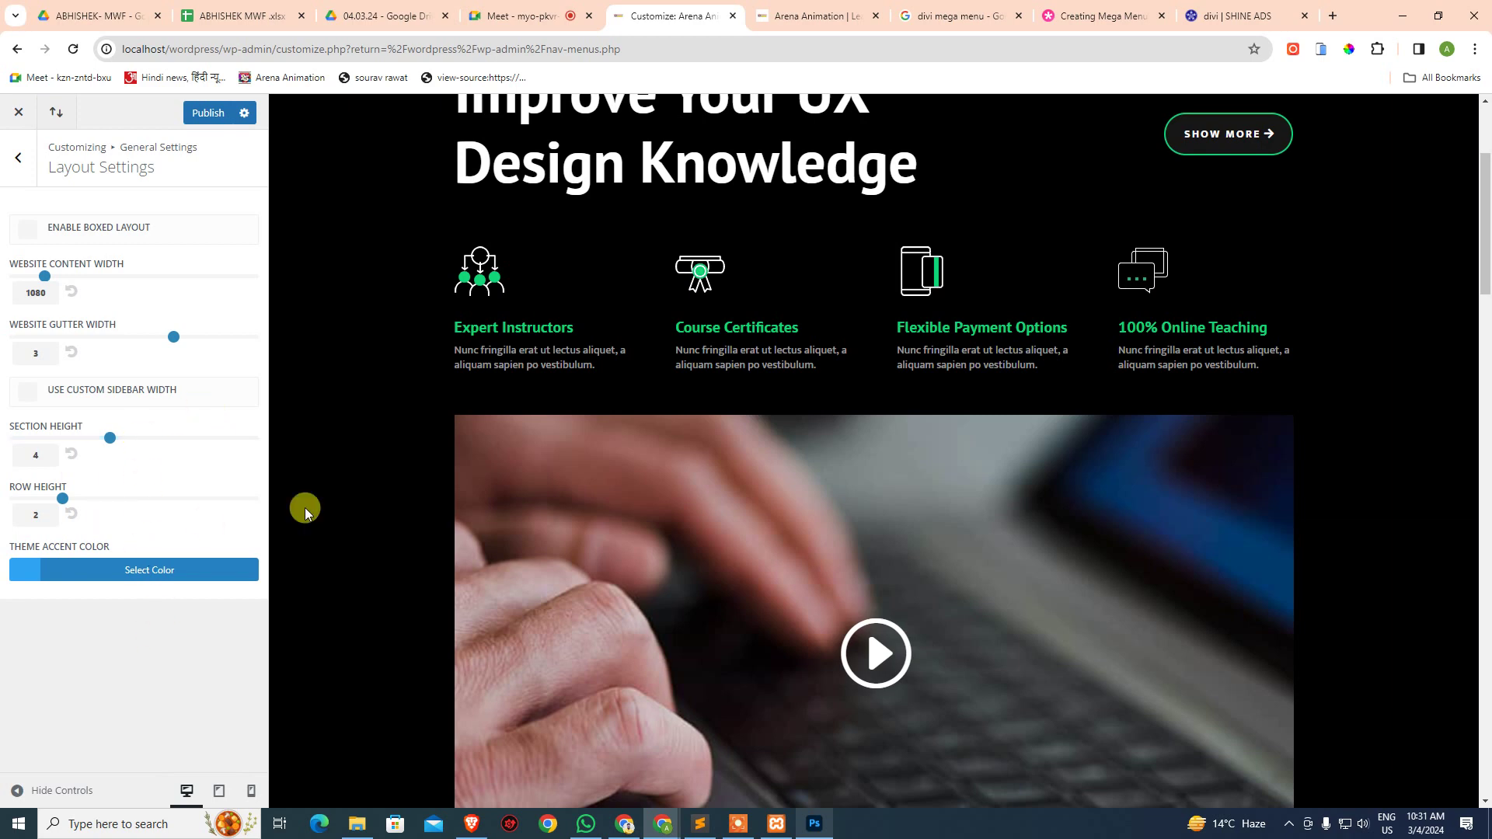
- Examine the Typography options and the Background options in the customizer's General Settings
left_click(18, 157)
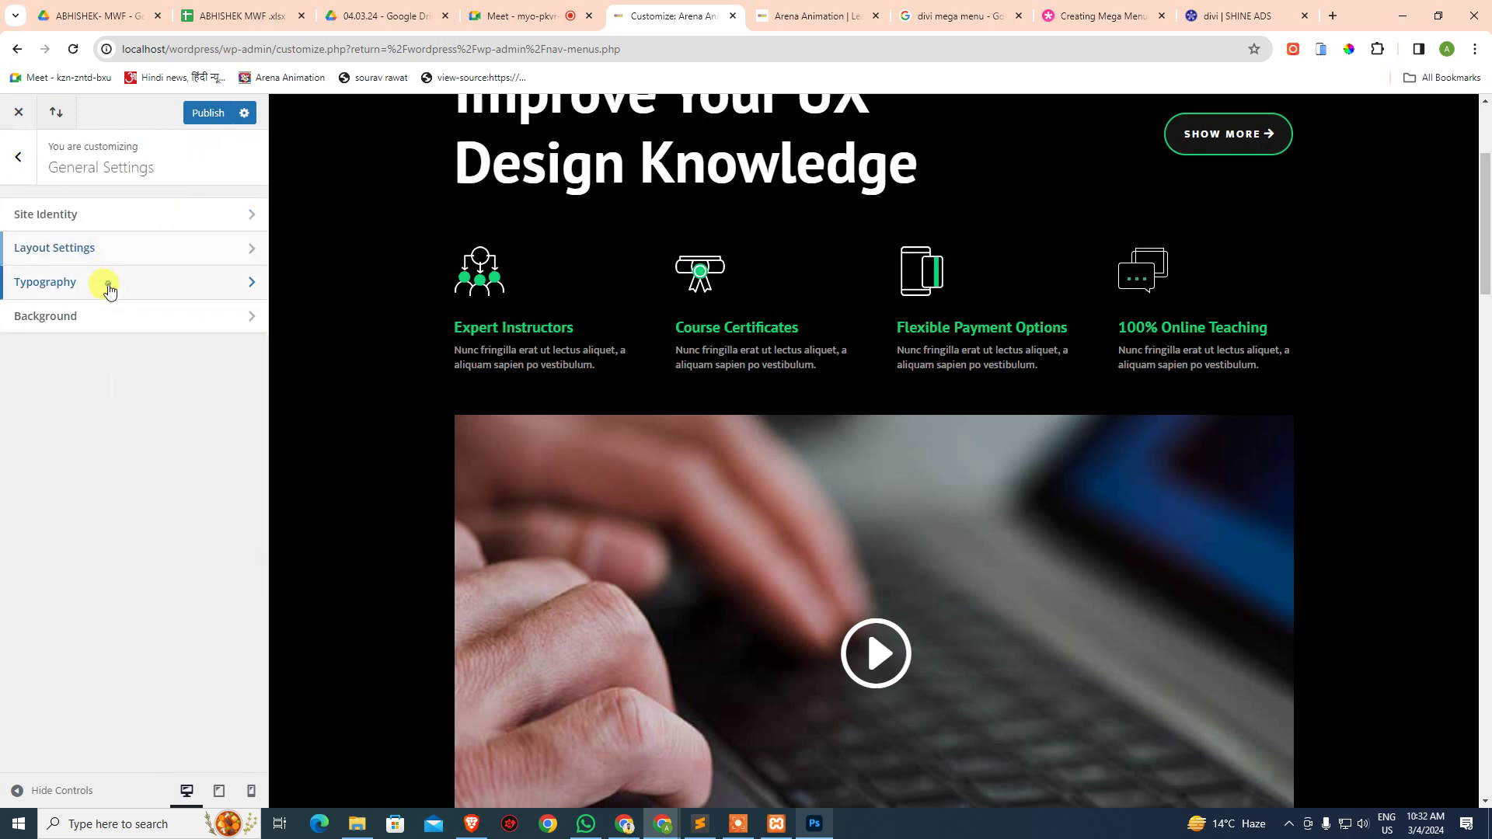
left_click(110, 284)
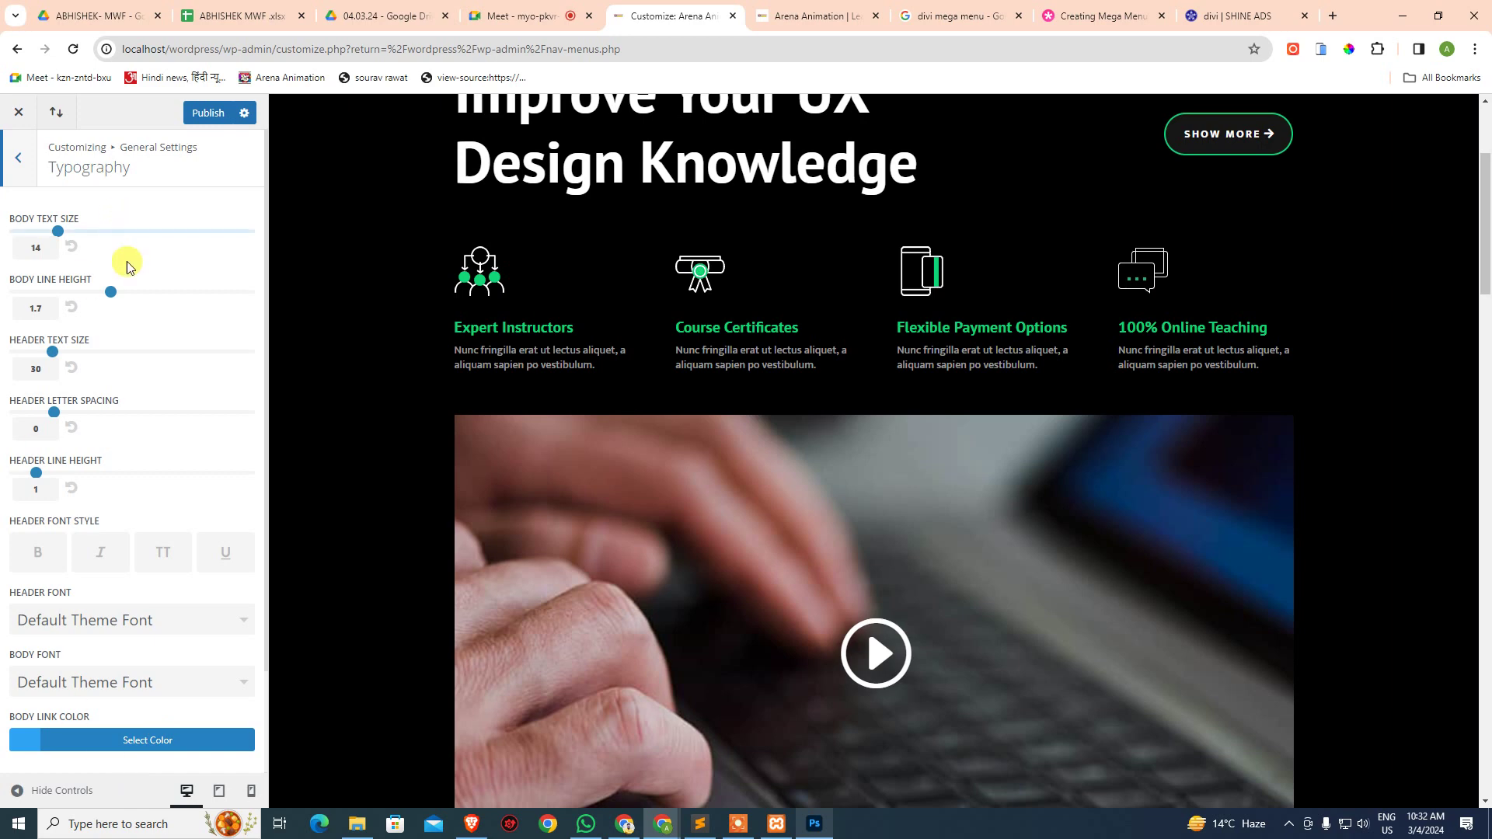
scroll(148, 616, "down", 2)
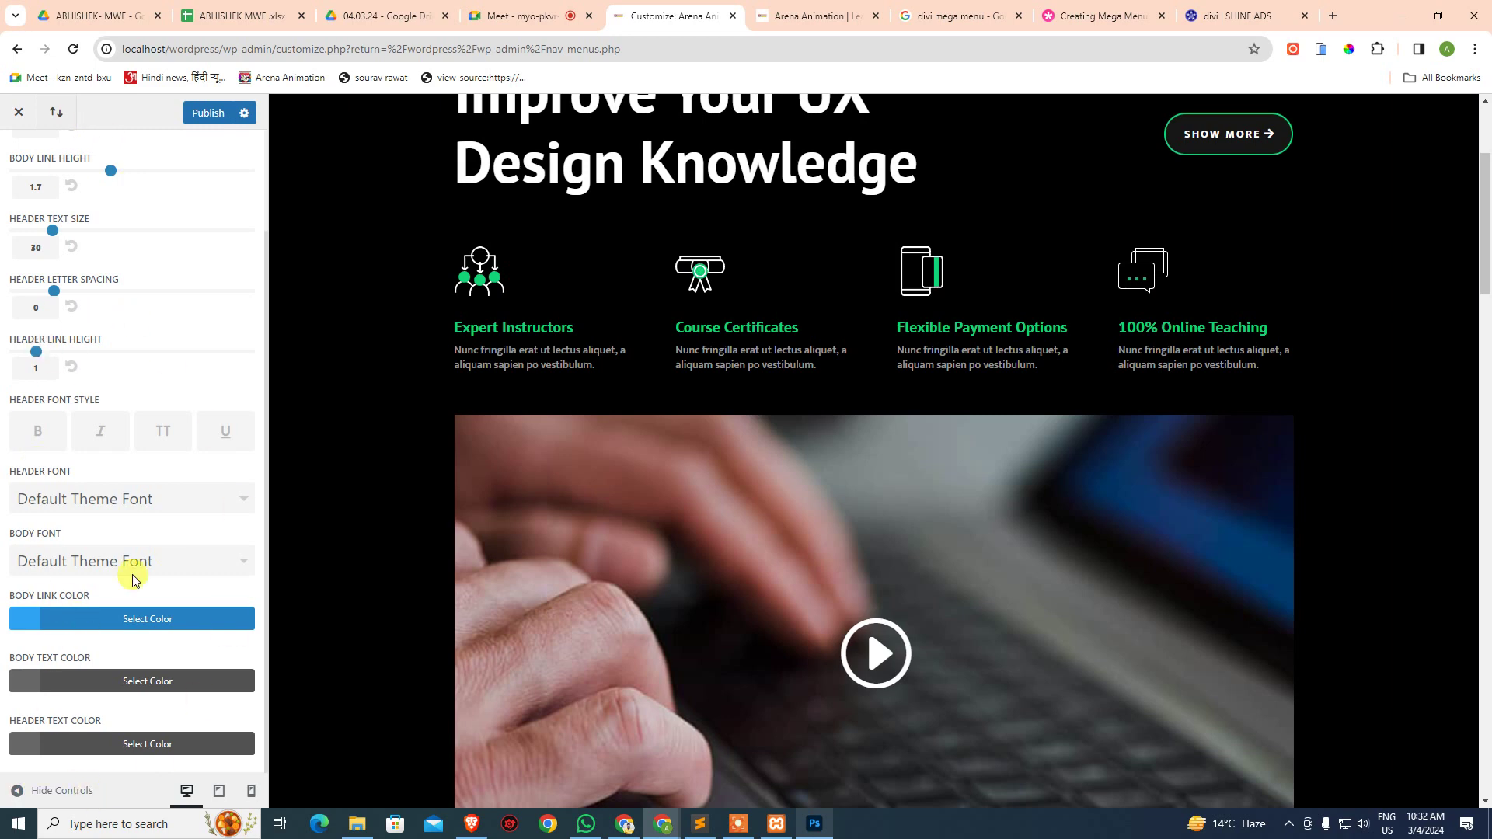
scroll(47, 340, "up", 5)
left_click(20, 159)
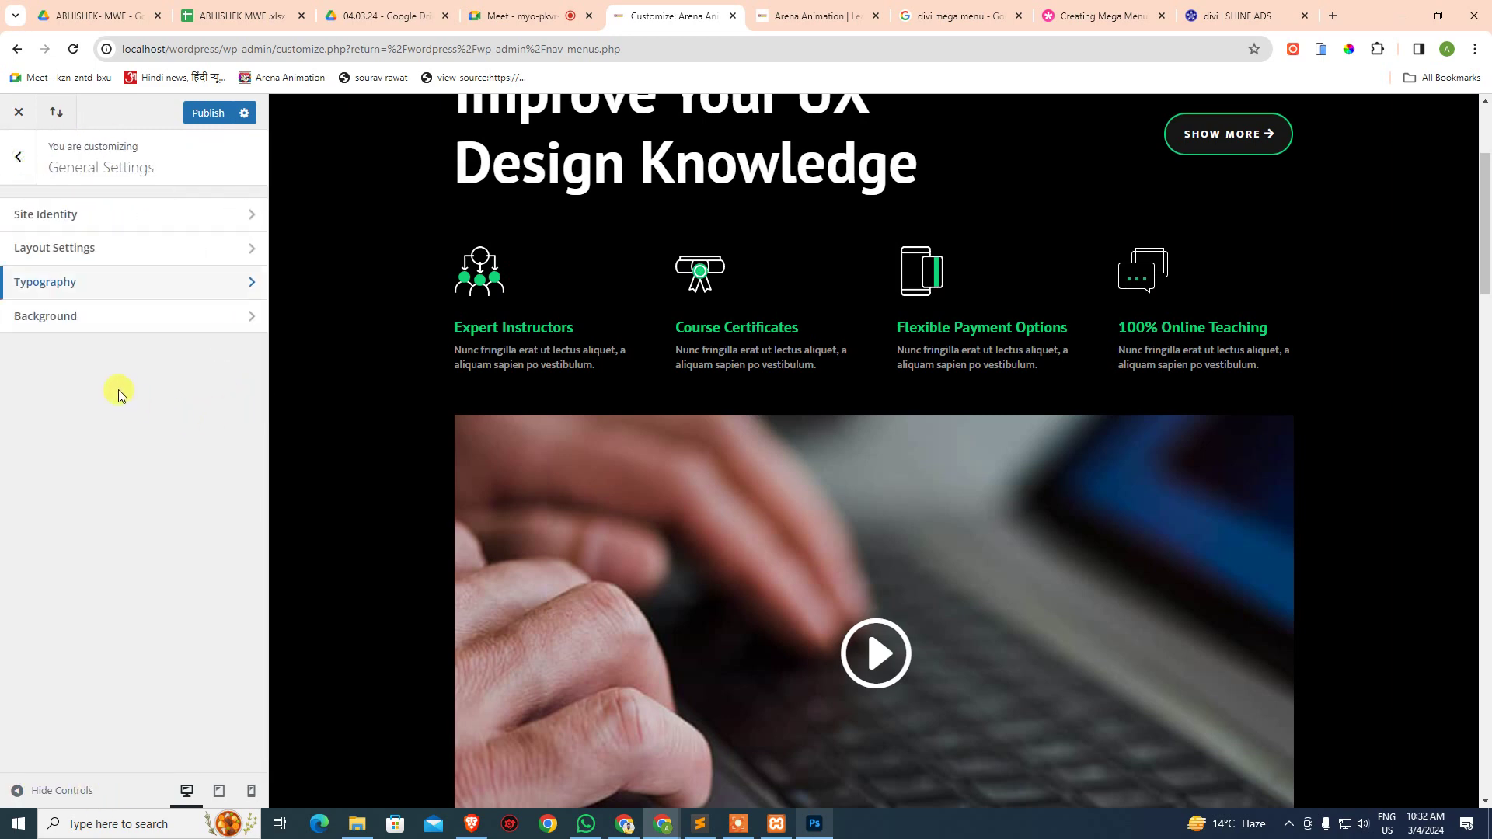
left_click(111, 318)
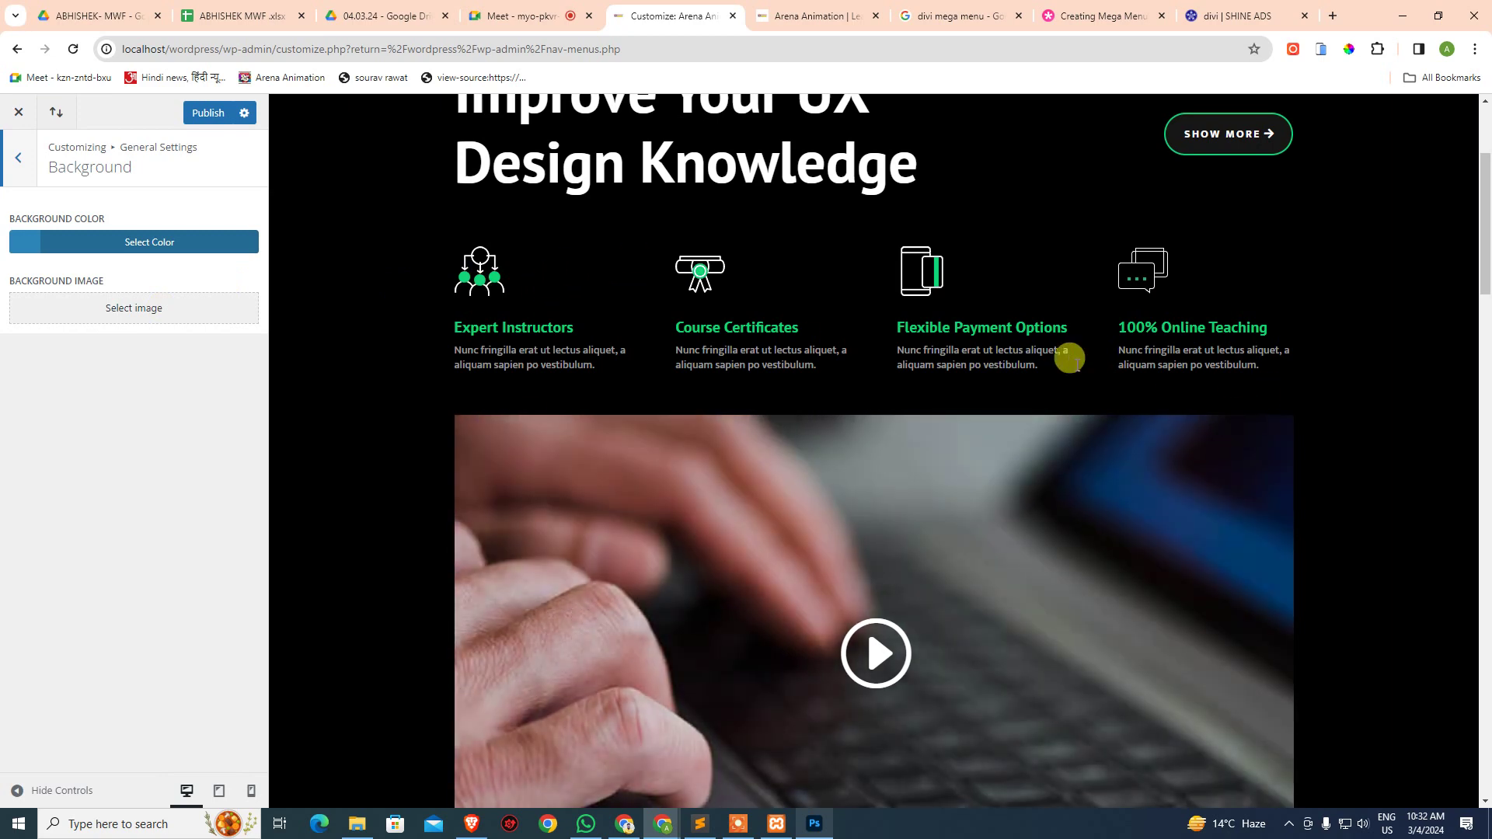
scroll(473, 603, "up", 3)
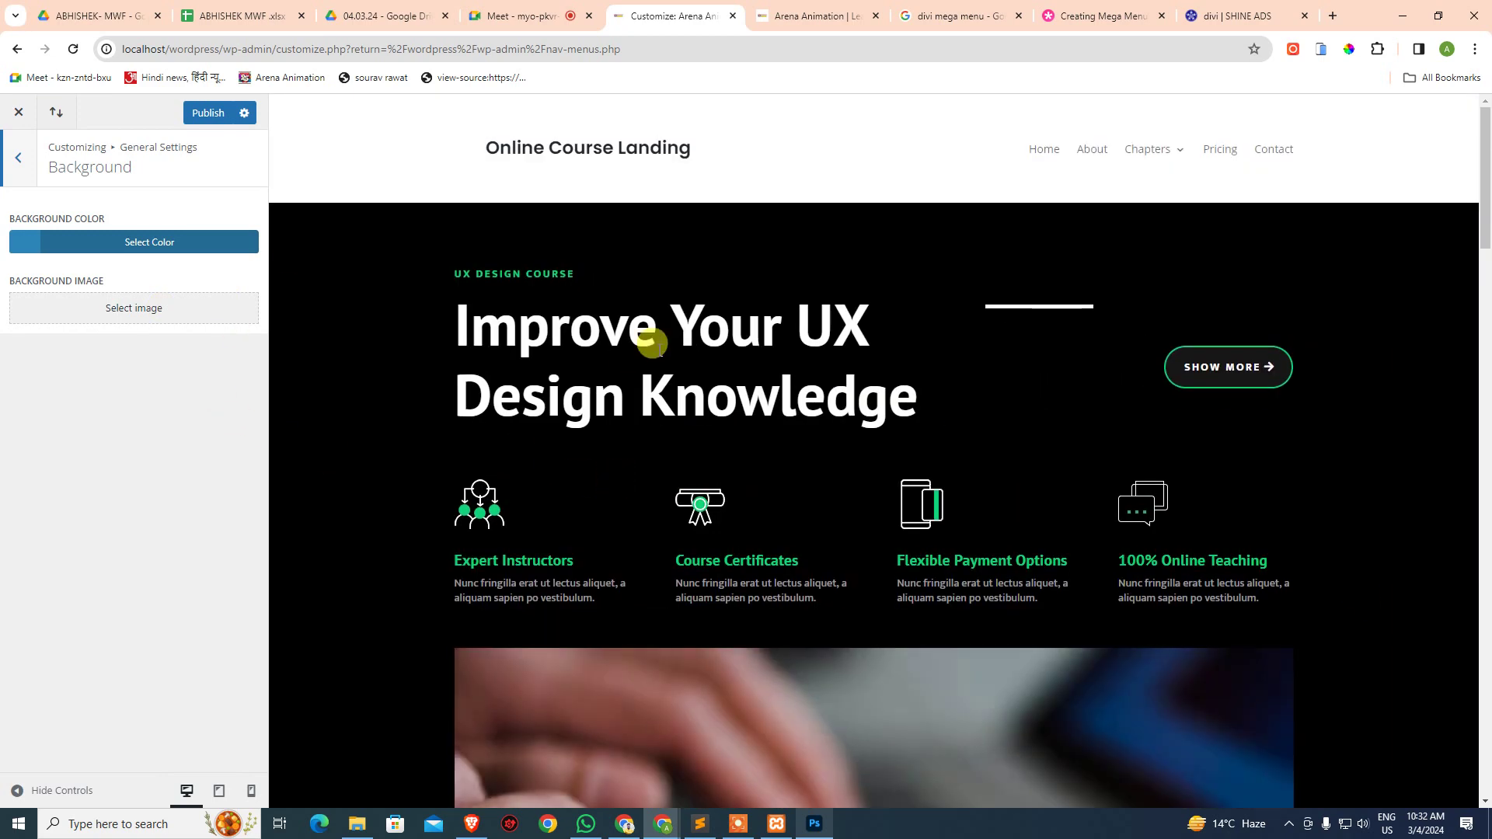
left_click(19, 173)
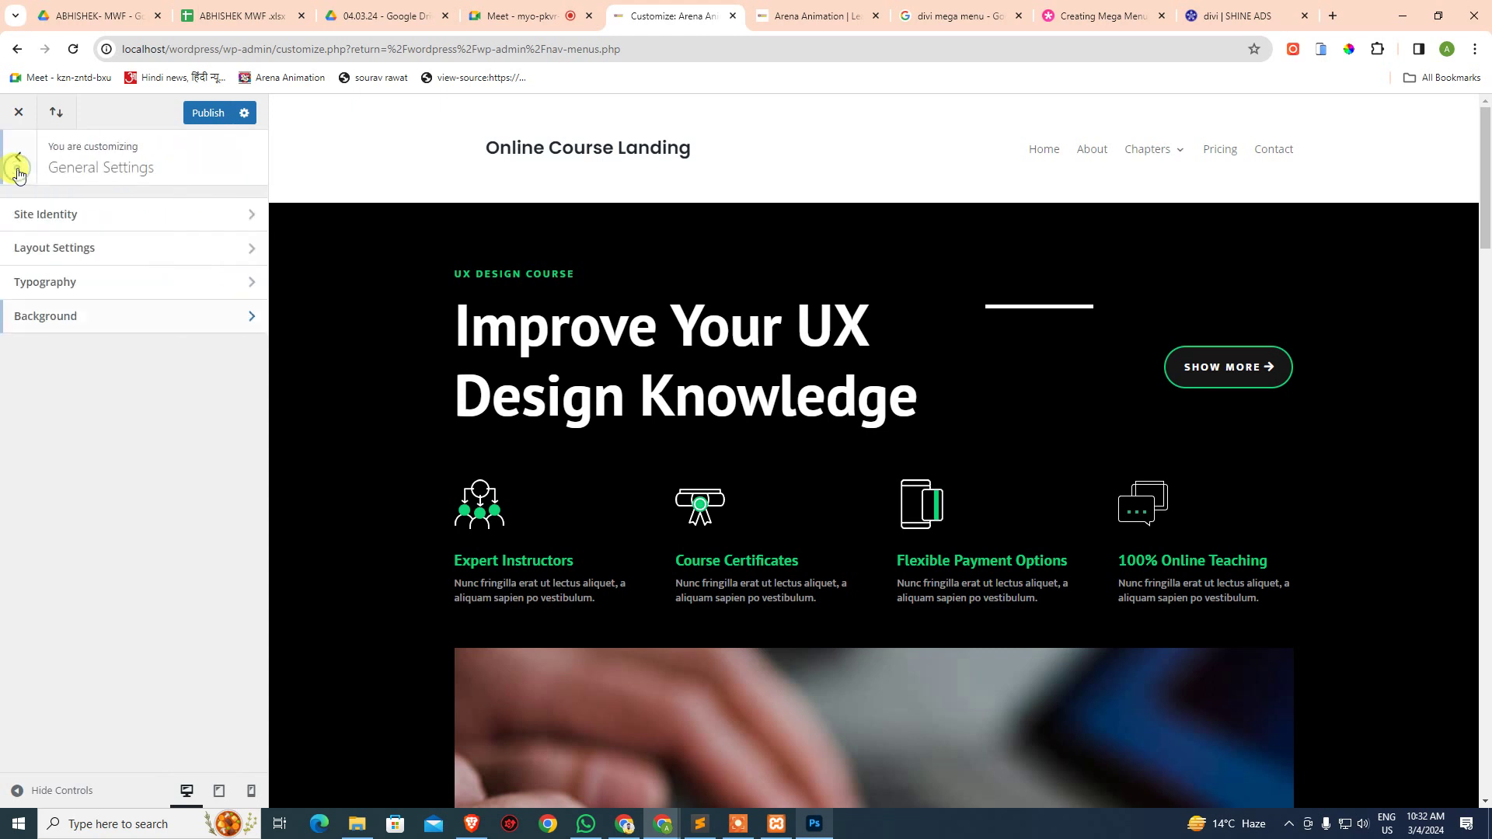
- Check the Header & Navigation sections and publish the customizer changes
left_click(19, 172)
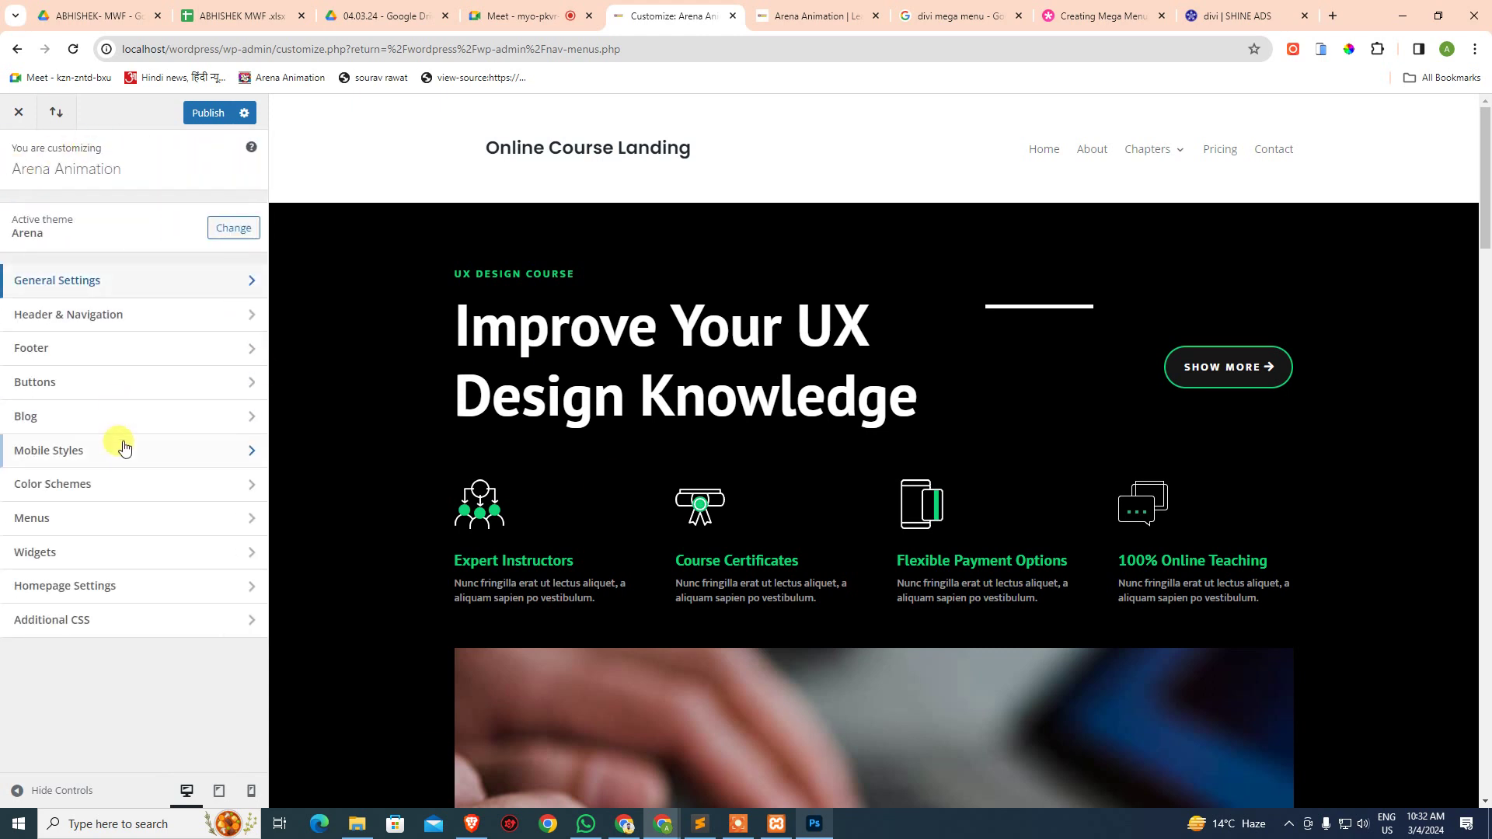
left_click(167, 318)
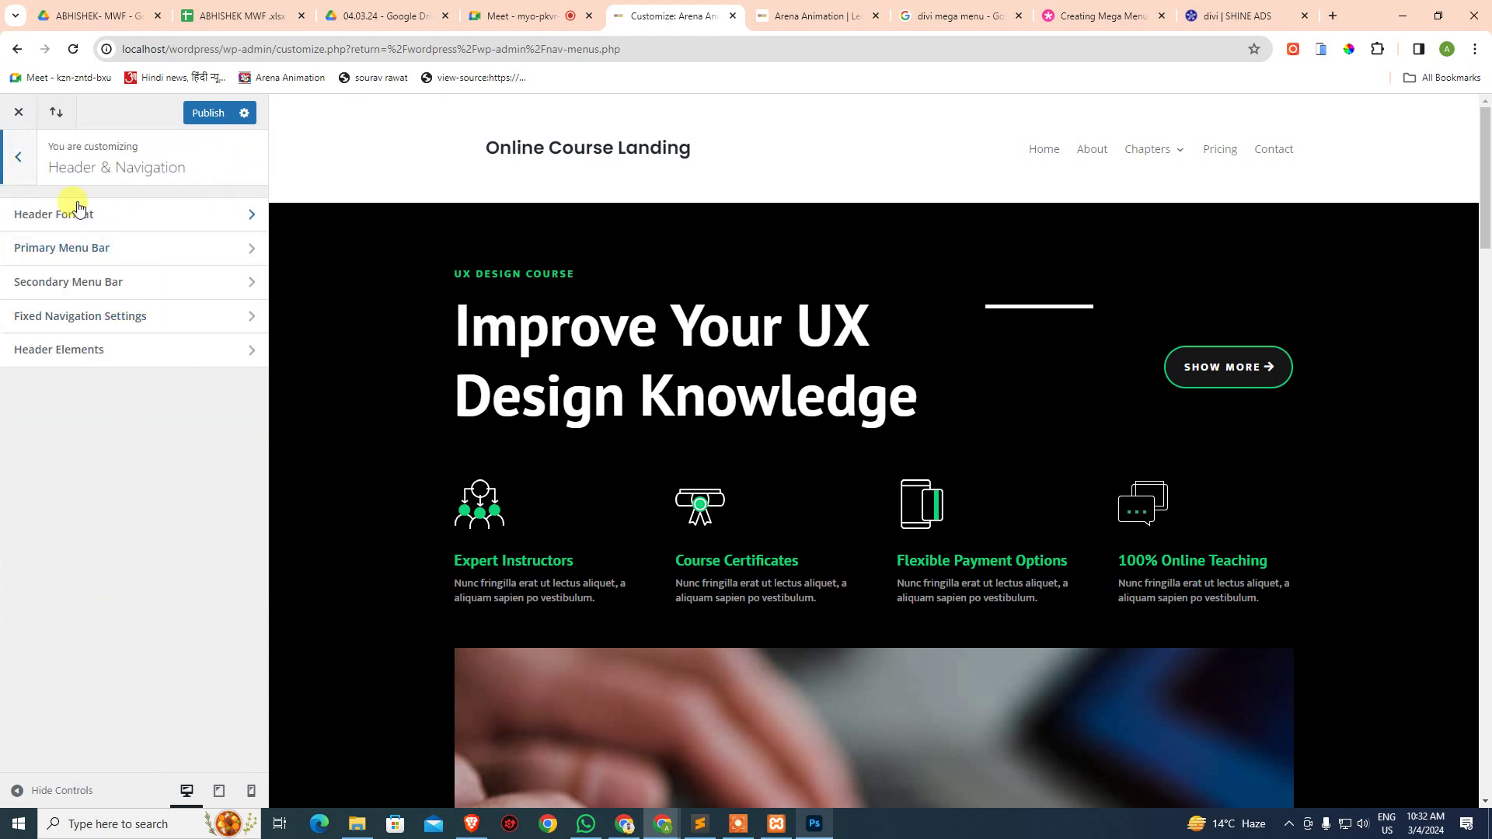
left_click(18, 156)
left_click(196, 113)
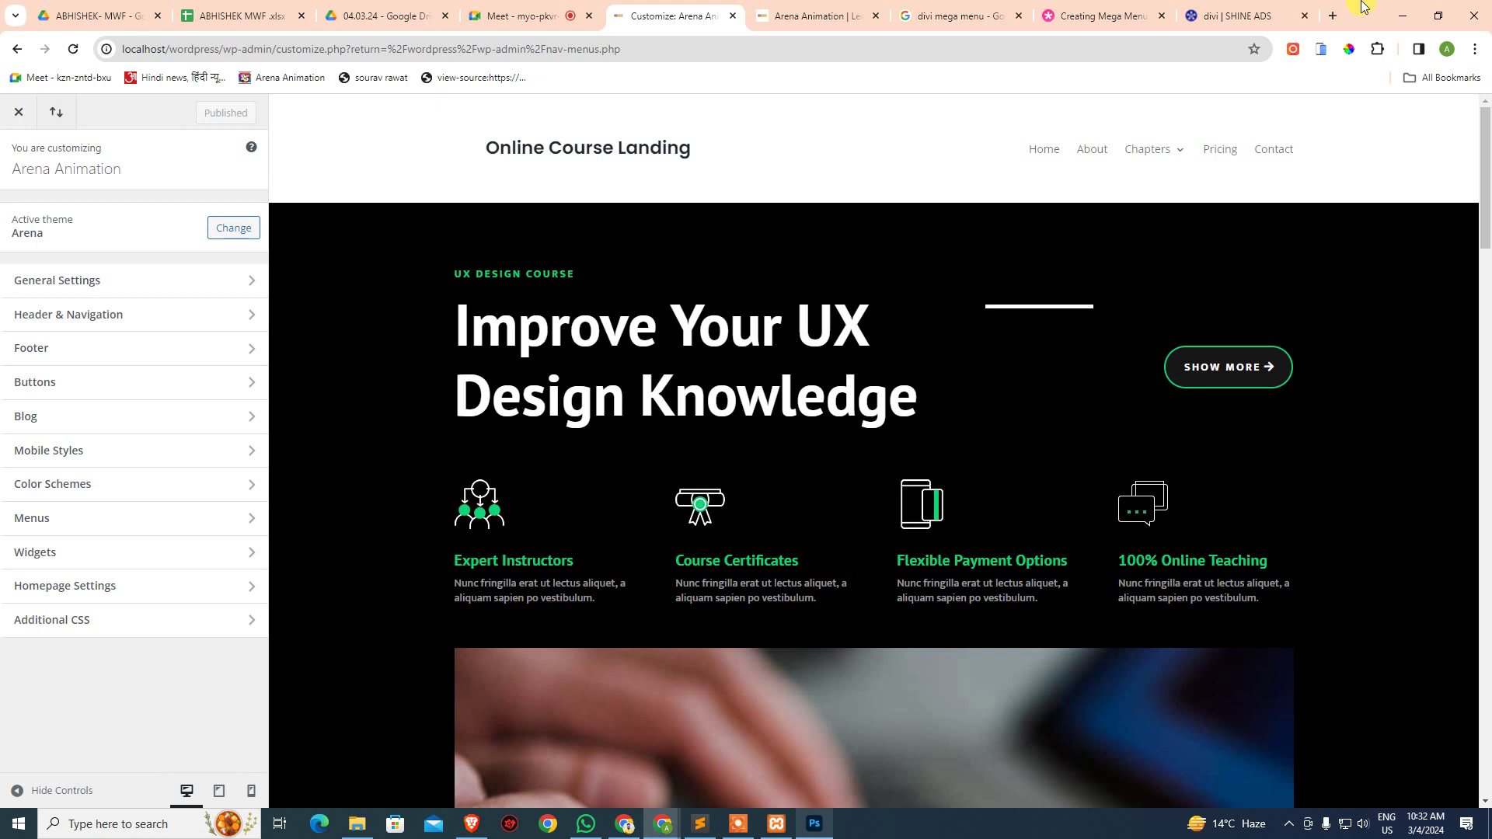
- Search the SHINE ADS site for "elementor" and look through the listed downloads
left_click(1282, 9)
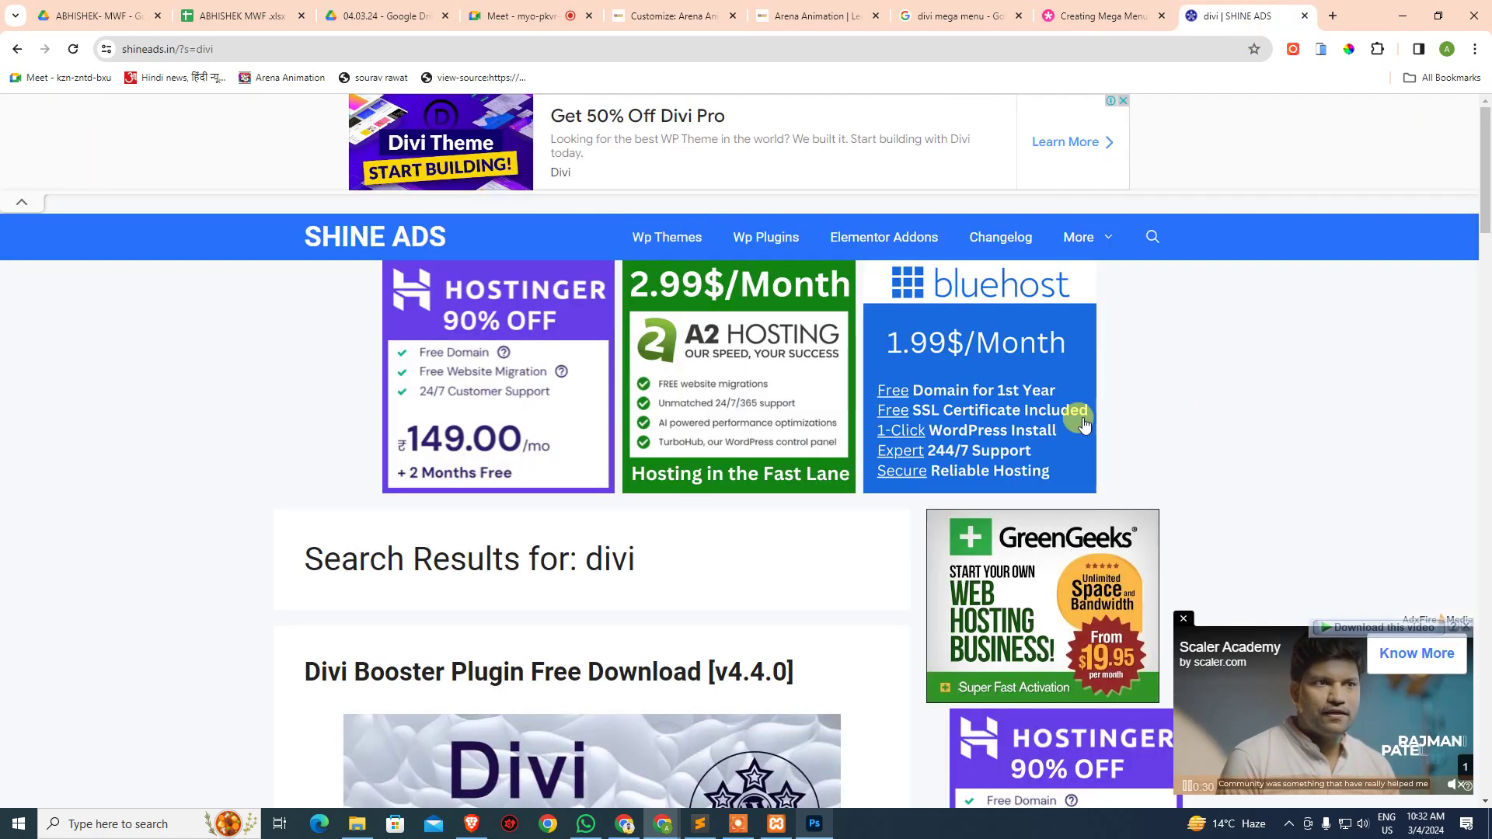
left_click(1168, 241)
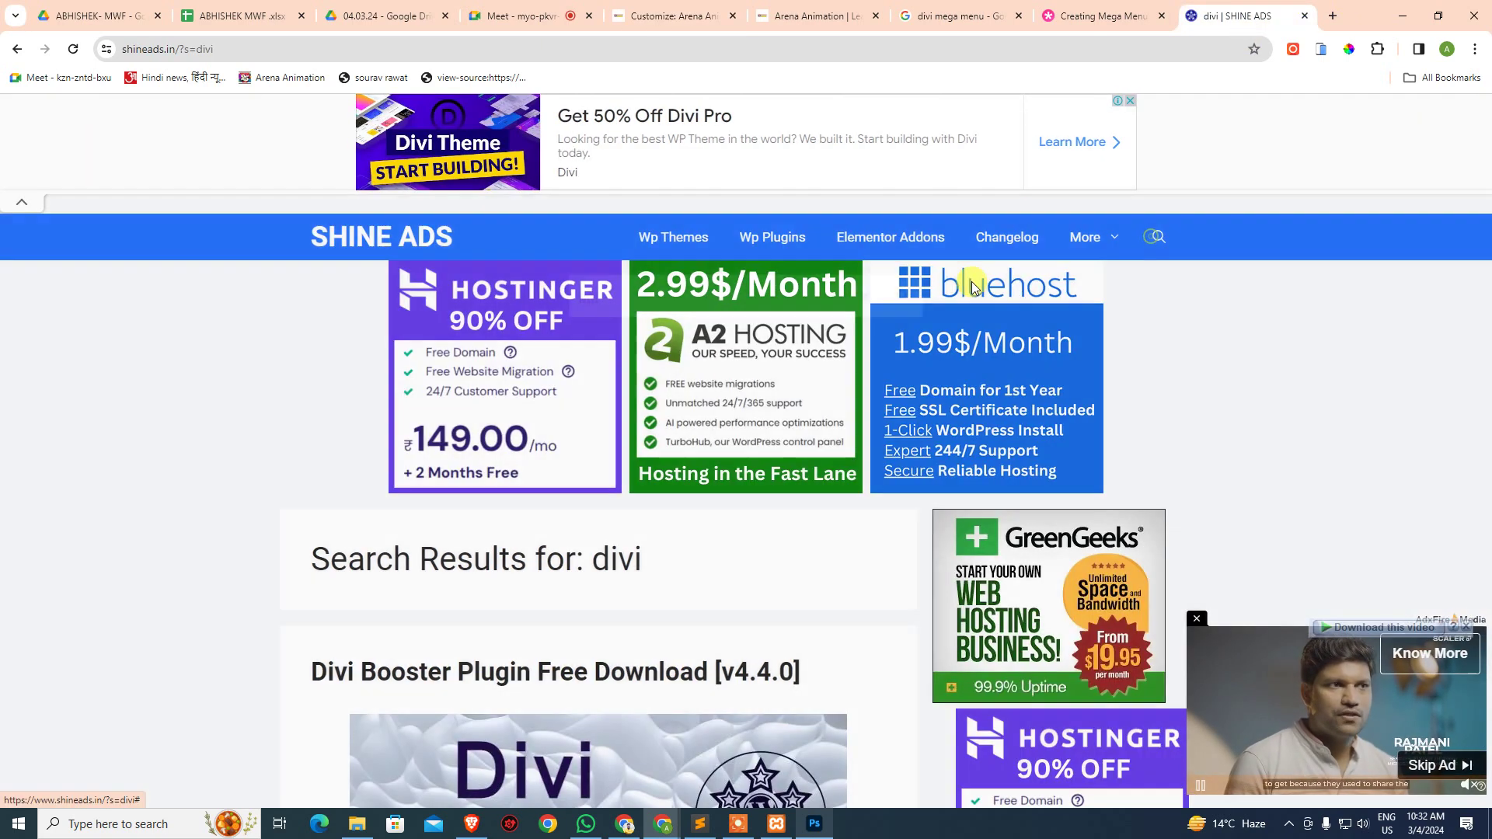
left_click(365, 320)
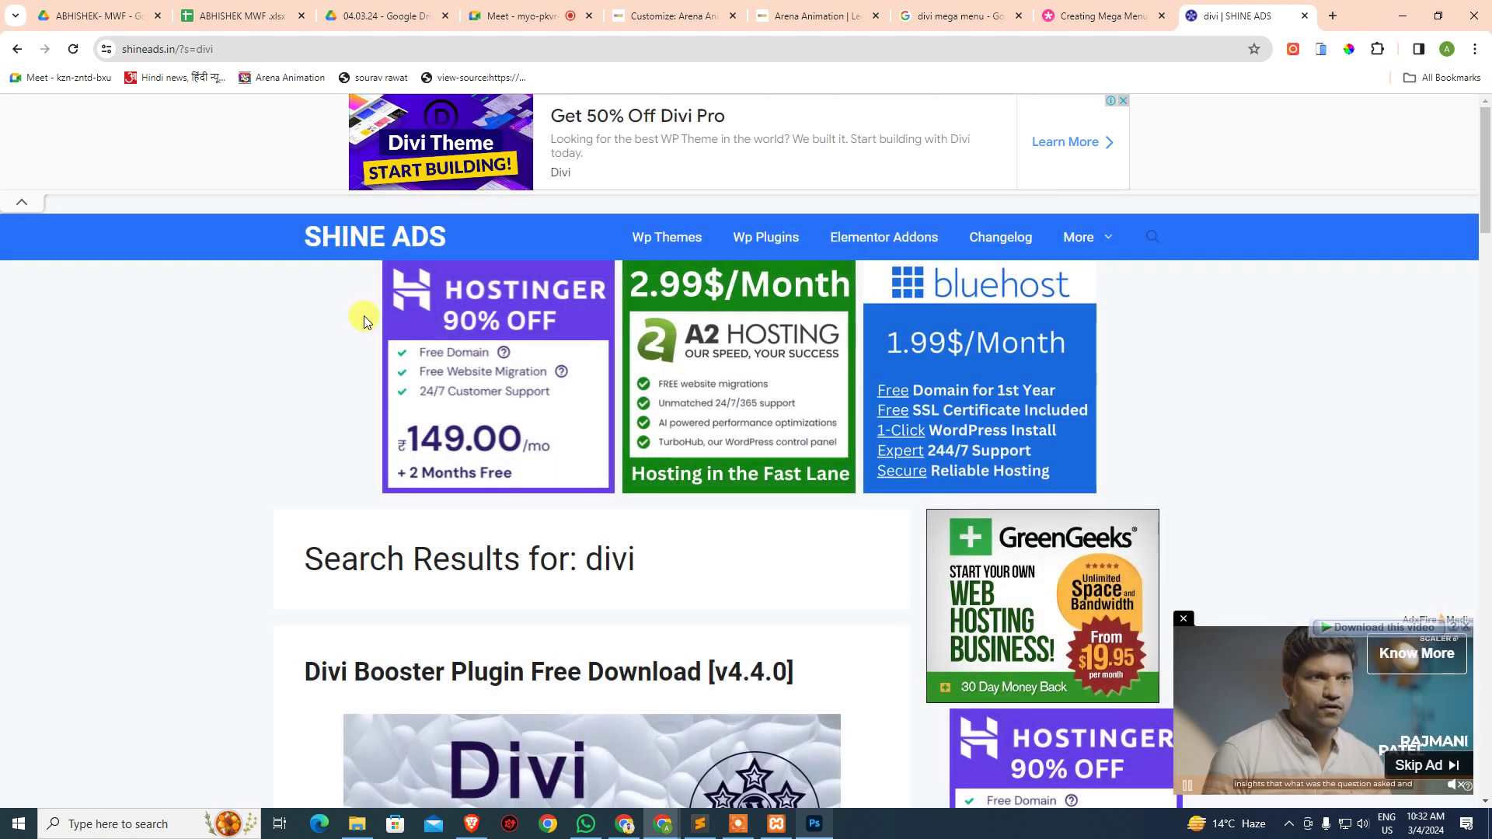
left_click(1145, 236)
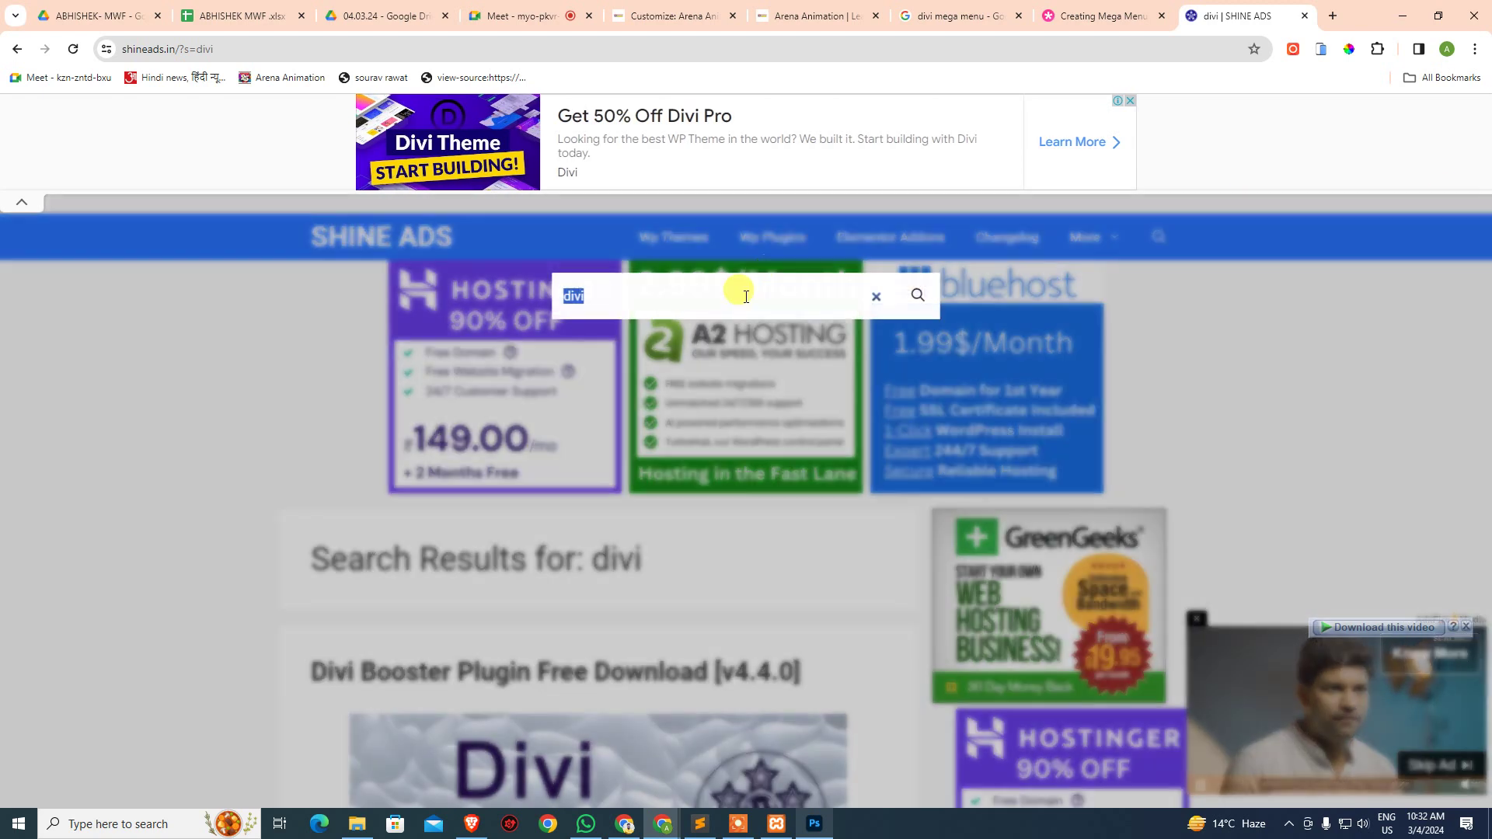
key("ctrl+a")
key("BackSpace")
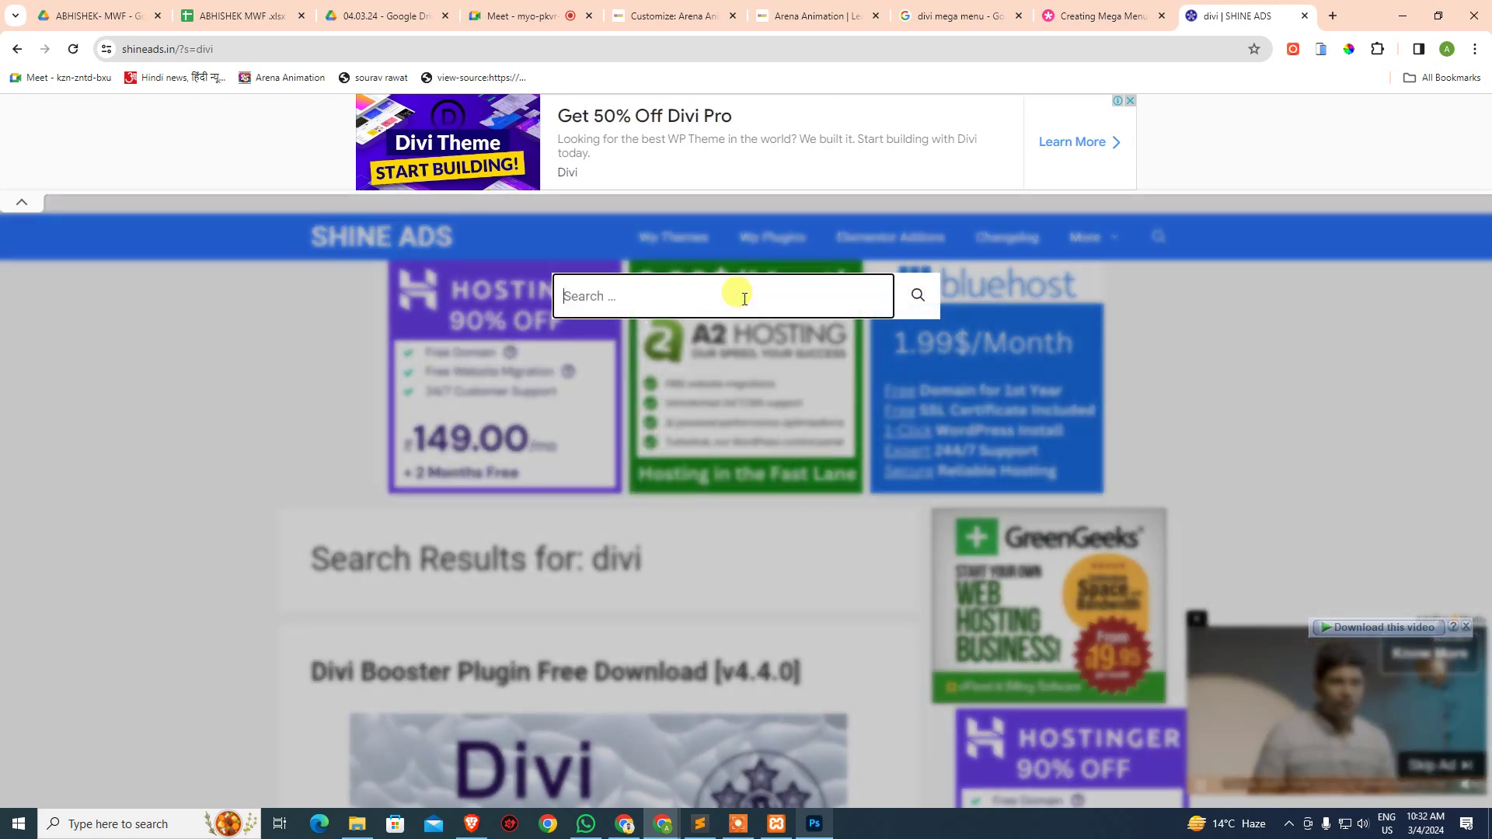
type("elementor")
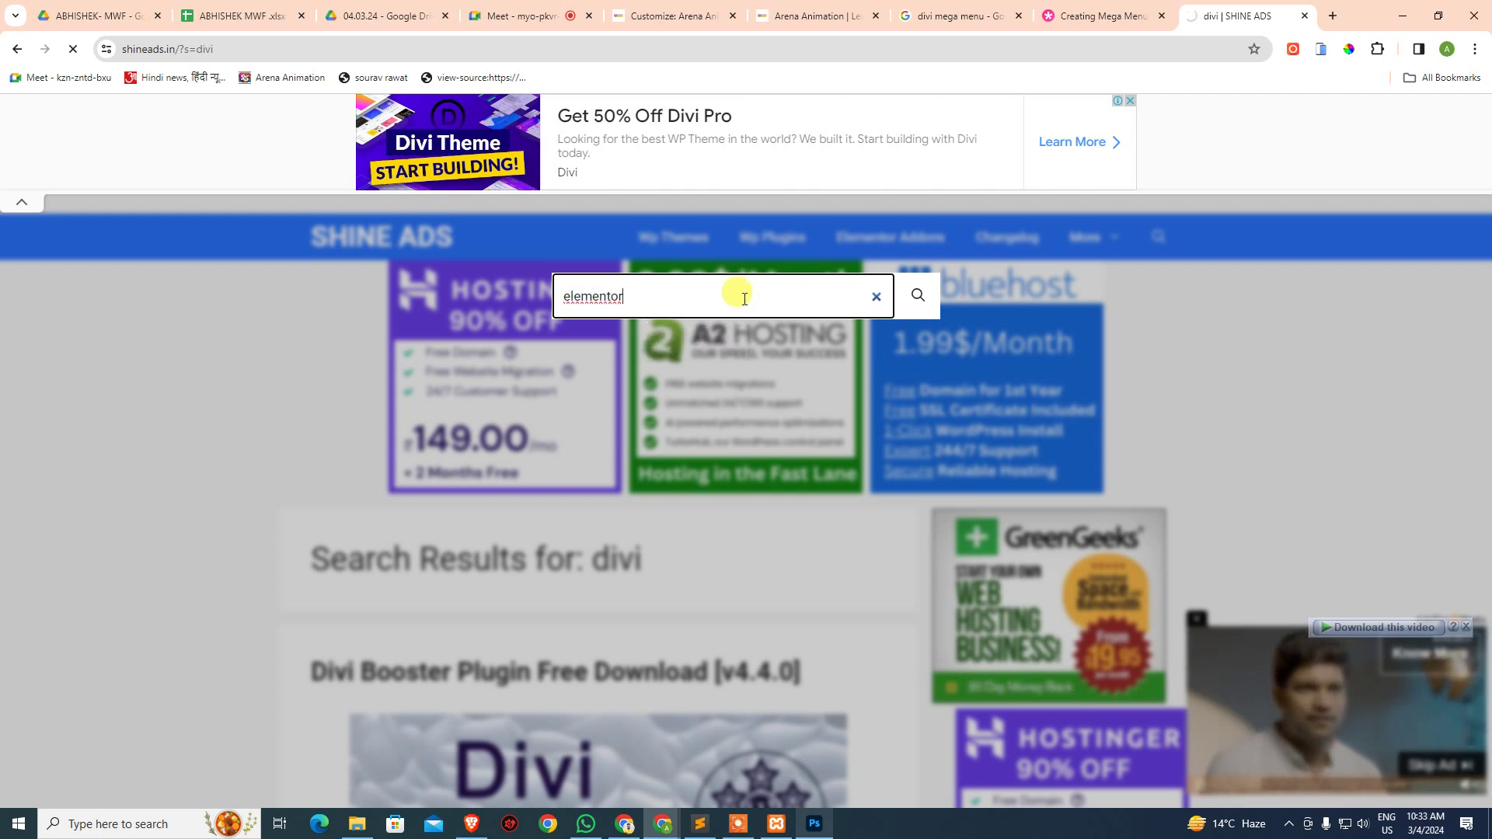
key("Return")
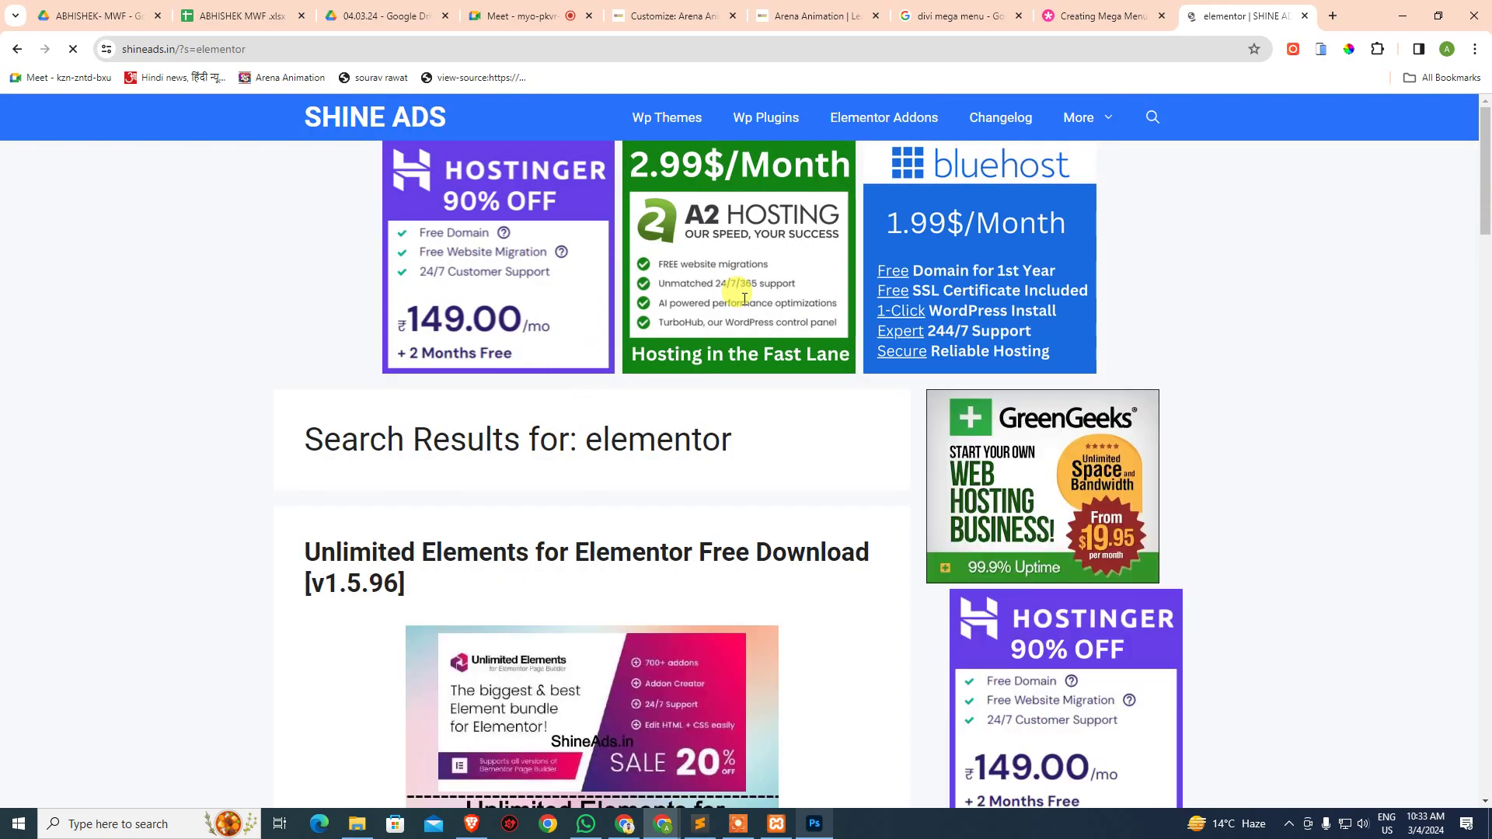
scroll(488, 254, "down", 10)
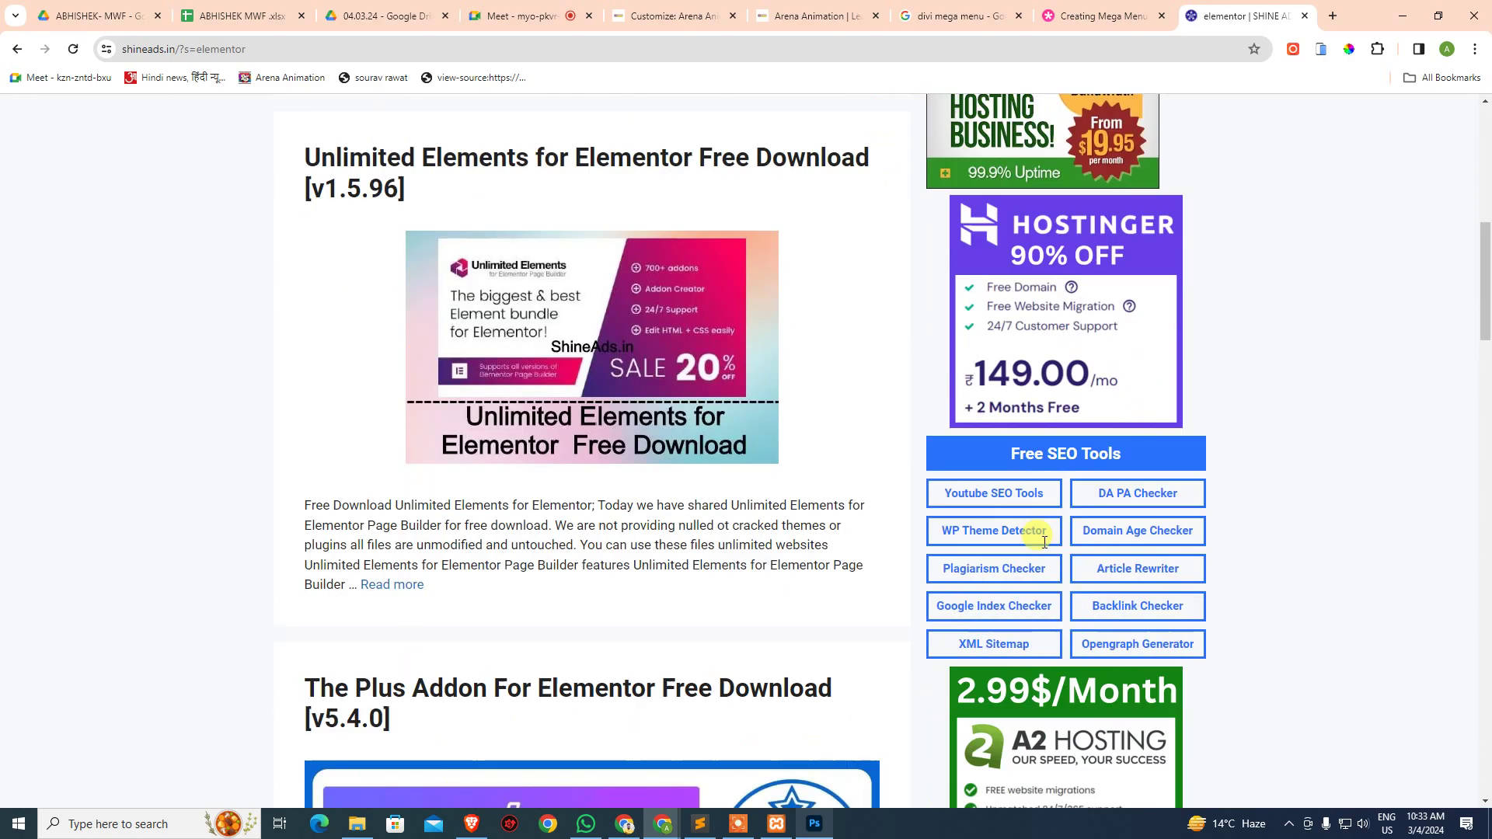
- Look through the Elementor addons and plugins listed in the search results, from Unlimited Elements to Elementor Pro
scroll(401, 330, "up", 1)
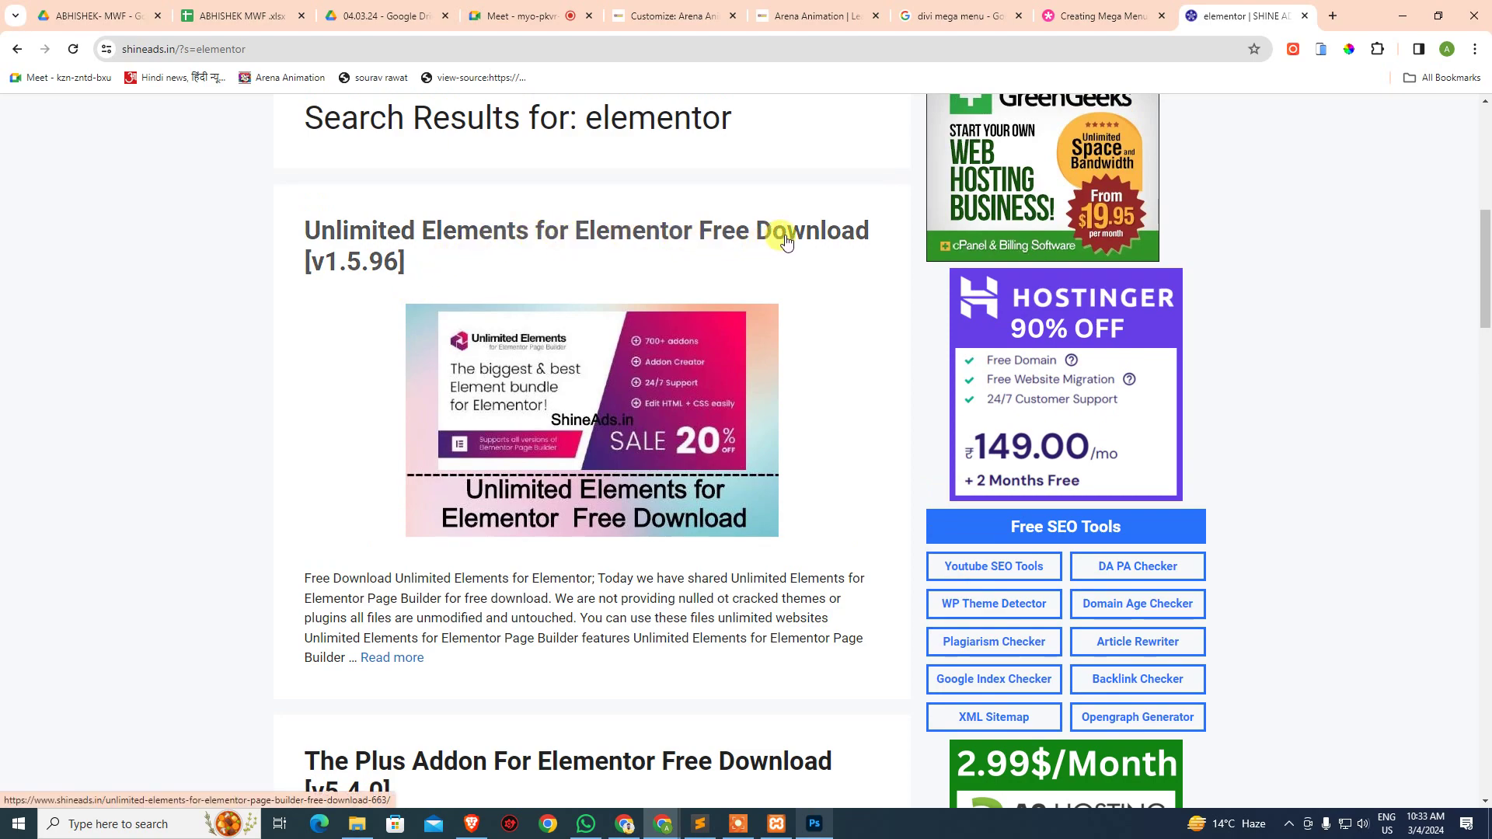
scroll(477, 240, "down", 8)
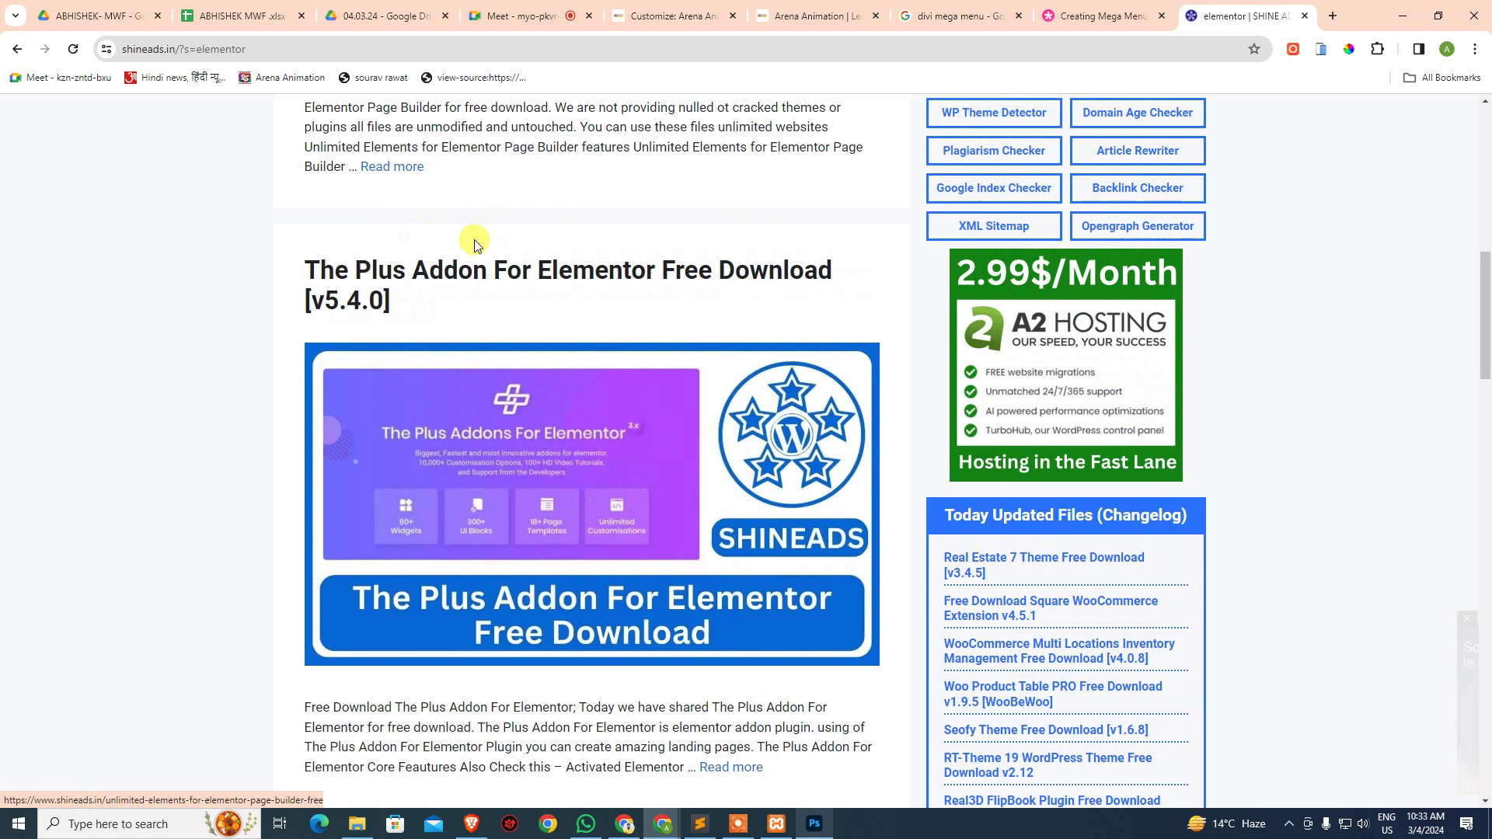
scroll(428, 463, "up", 2)
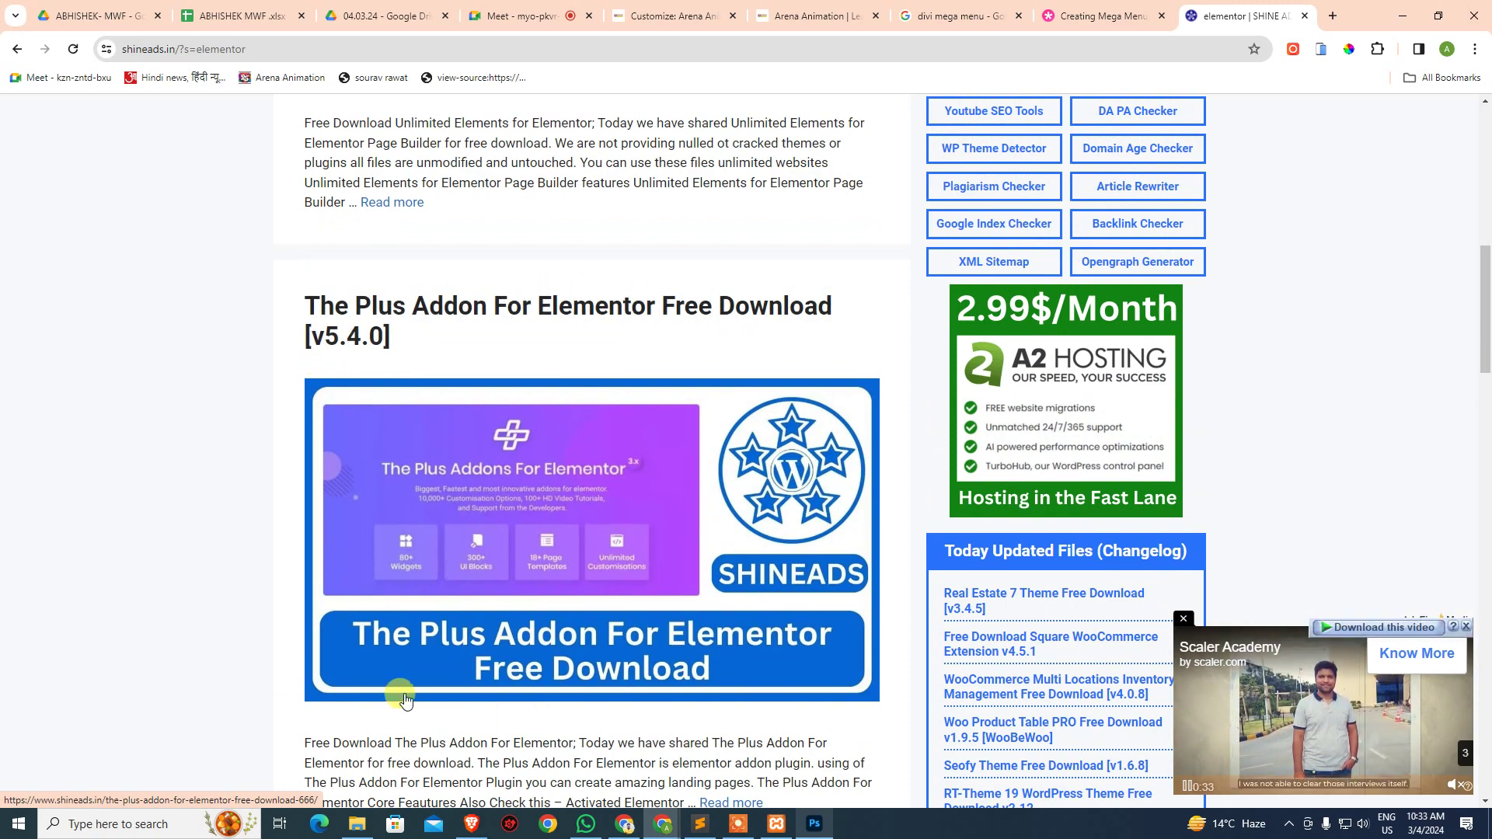
scroll(631, 566, "down", 5)
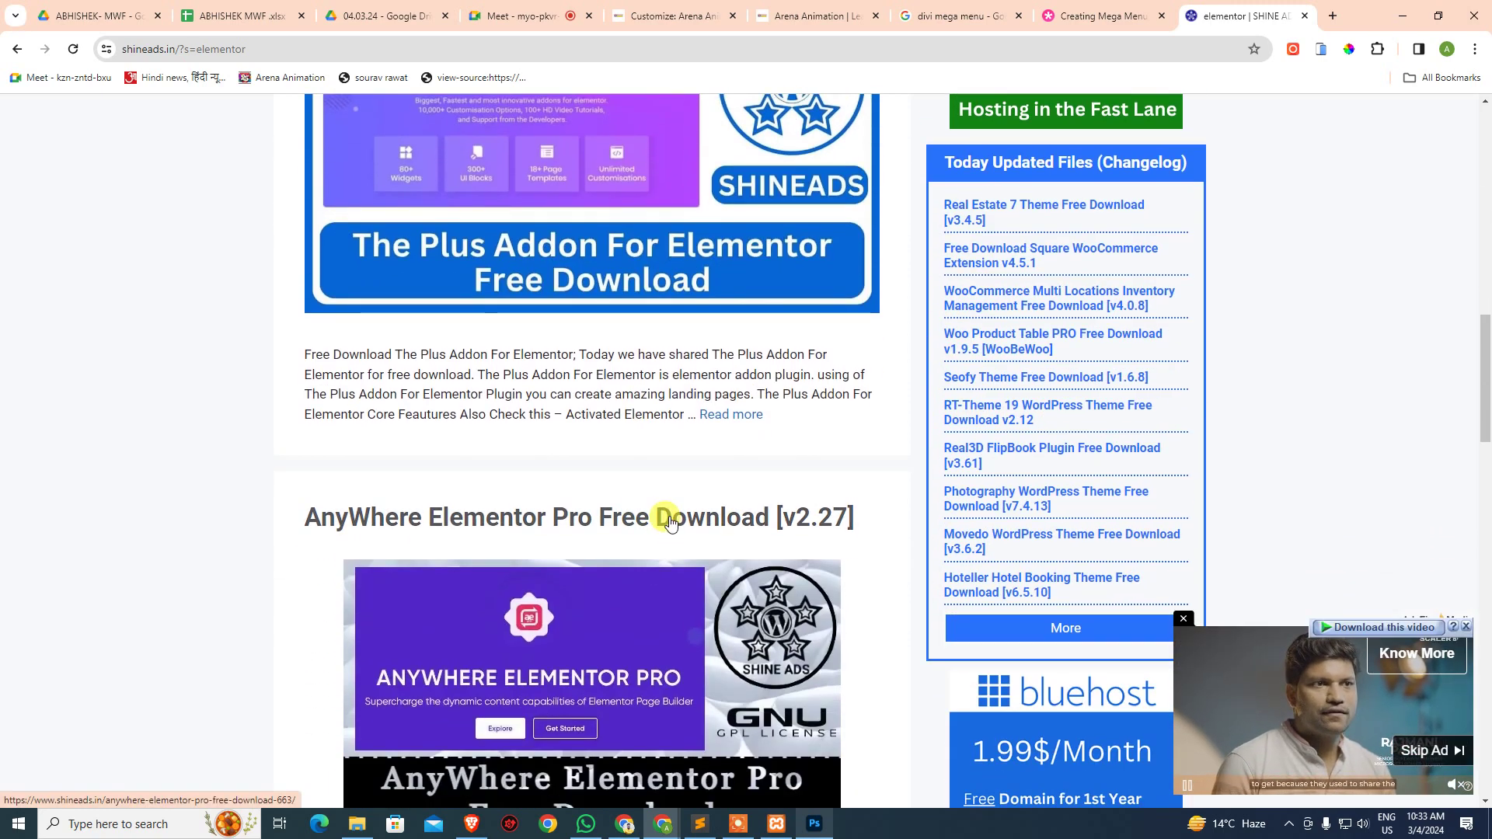
scroll(668, 527, "up", 6)
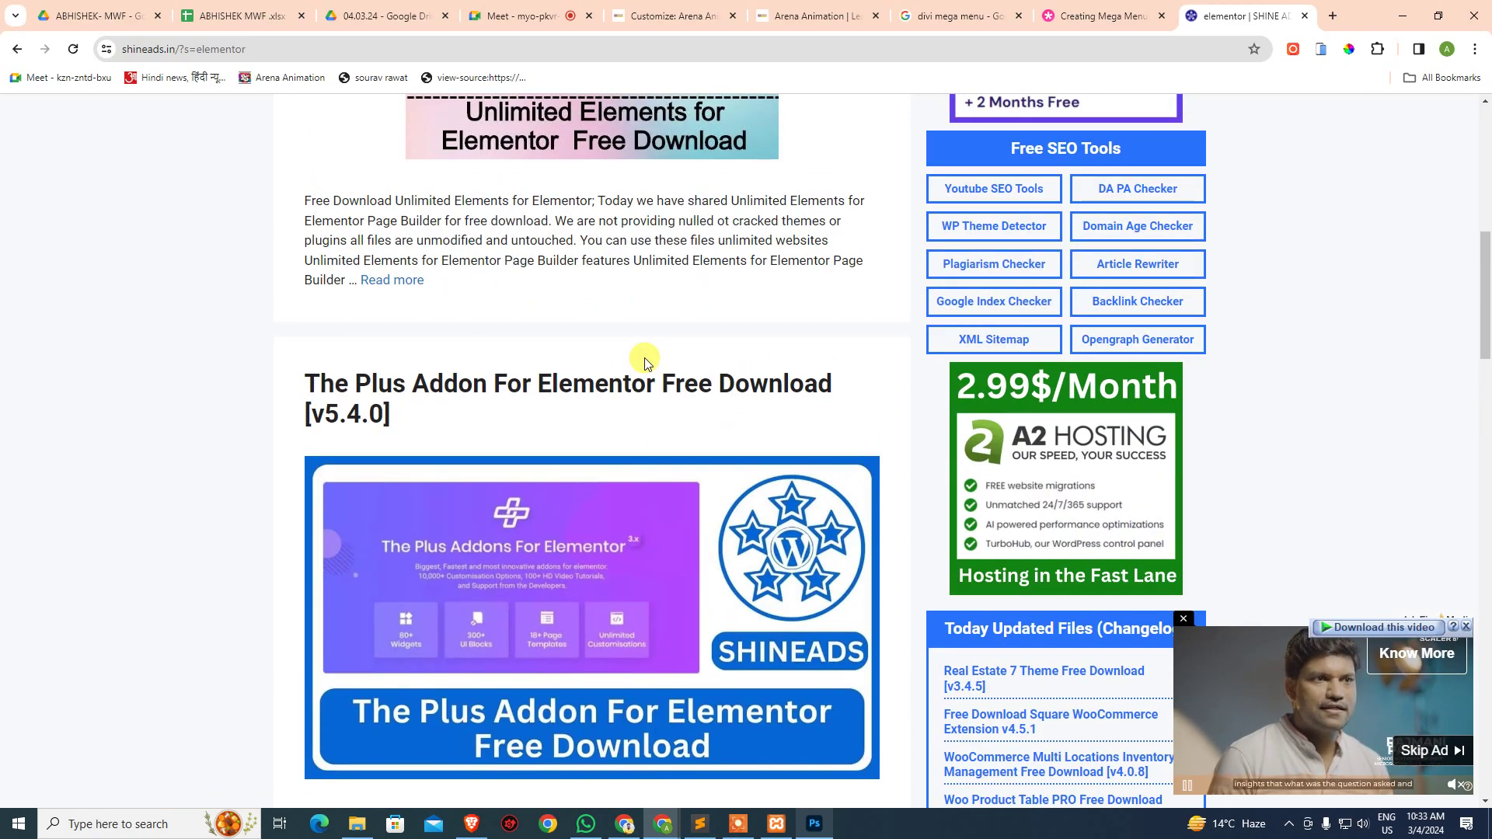
scroll(644, 362, "down", 6)
scroll(644, 362, "down", 10)
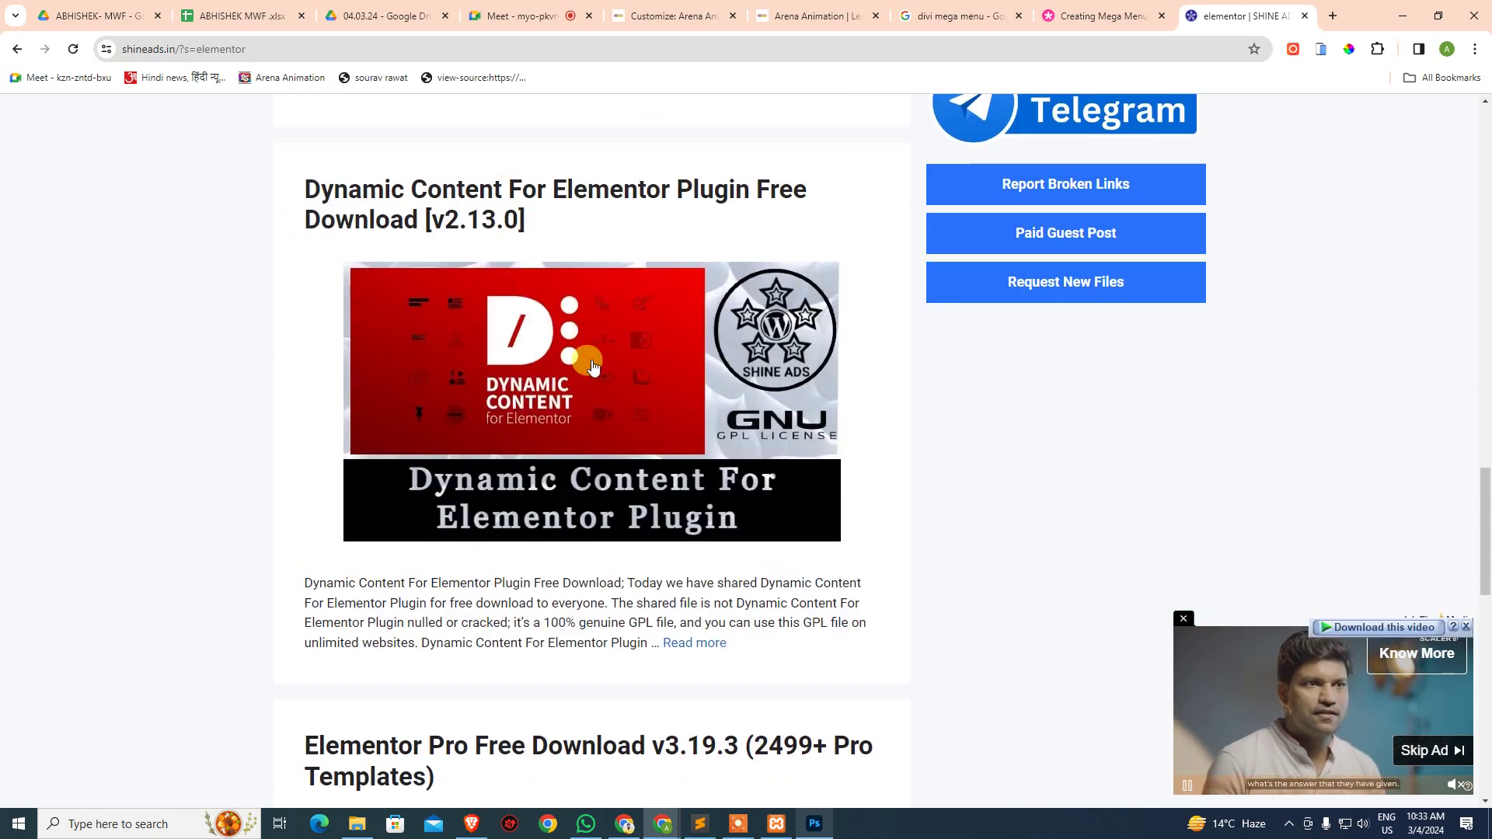
scroll(613, 306, "down", 5)
scroll(551, 500, "down", 6)
scroll(666, 488, "up", 15)
scroll(666, 483, "up", 2)
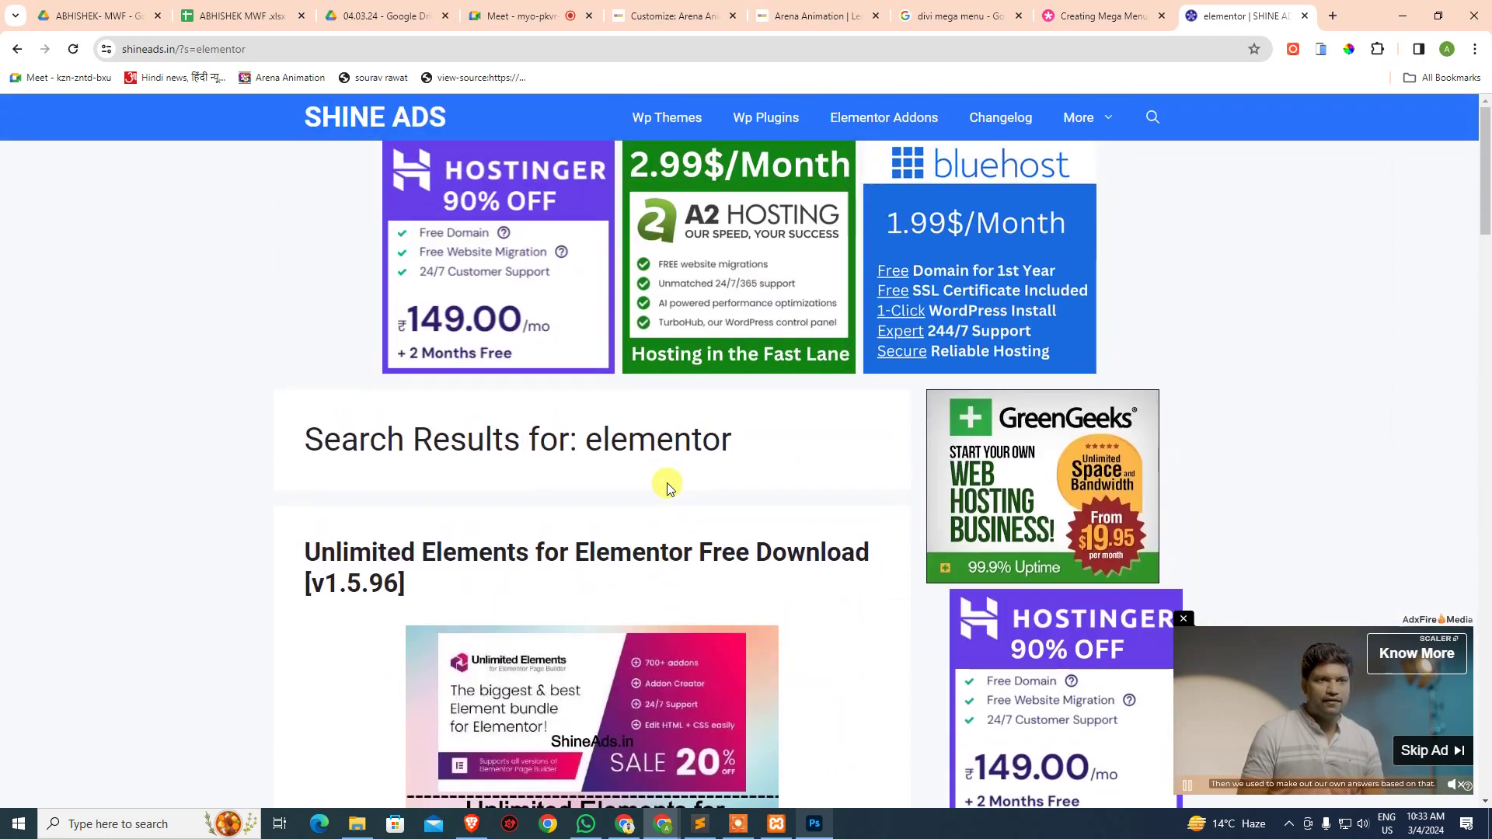
- Open the "Unlimited Elements for Elementor Free Download [v1.5.96]" post and dismiss the advertisement
scroll(666, 483, "down", 5)
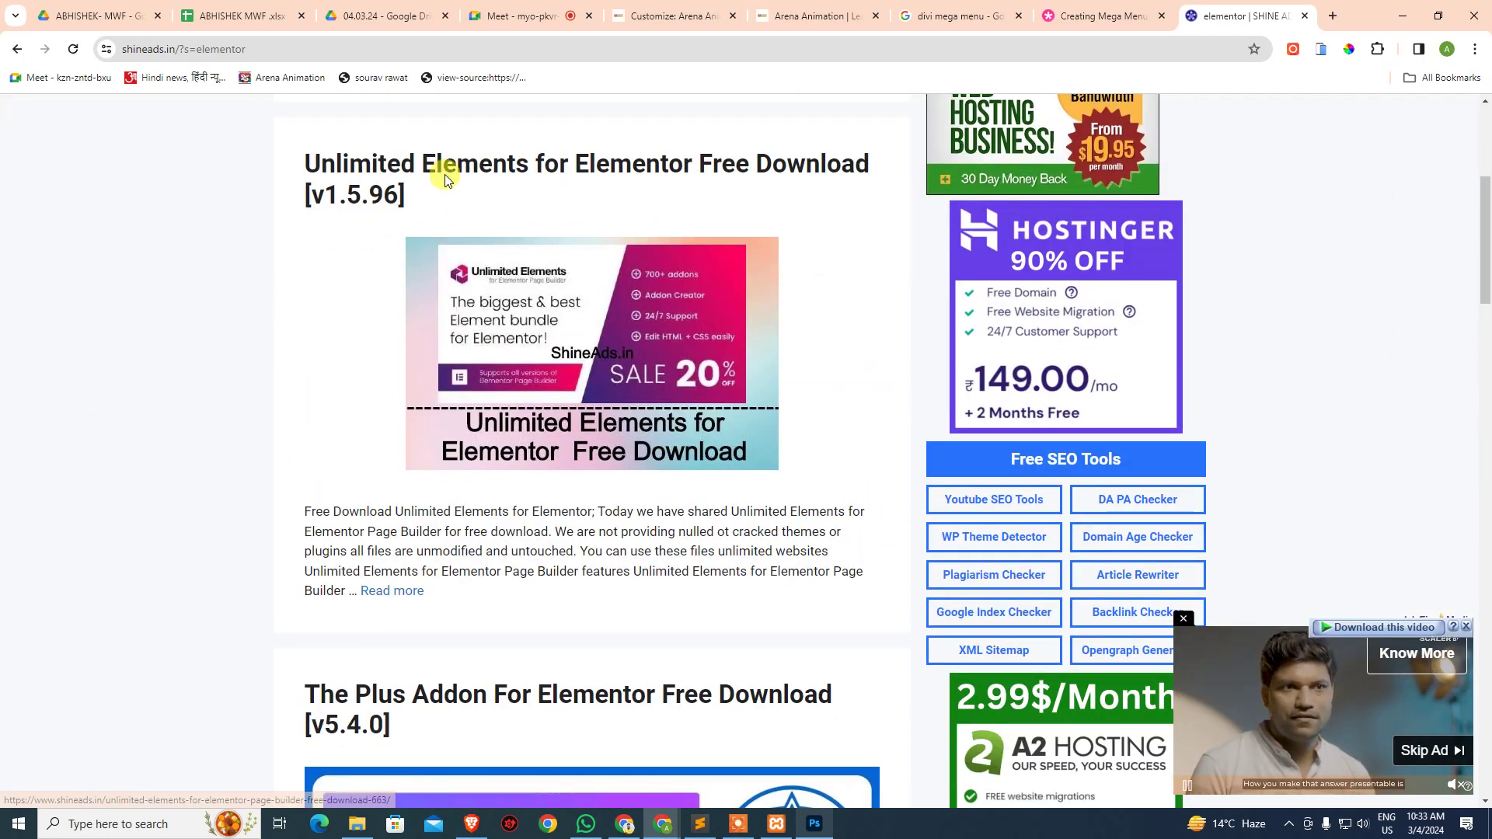
left_click(400, 158)
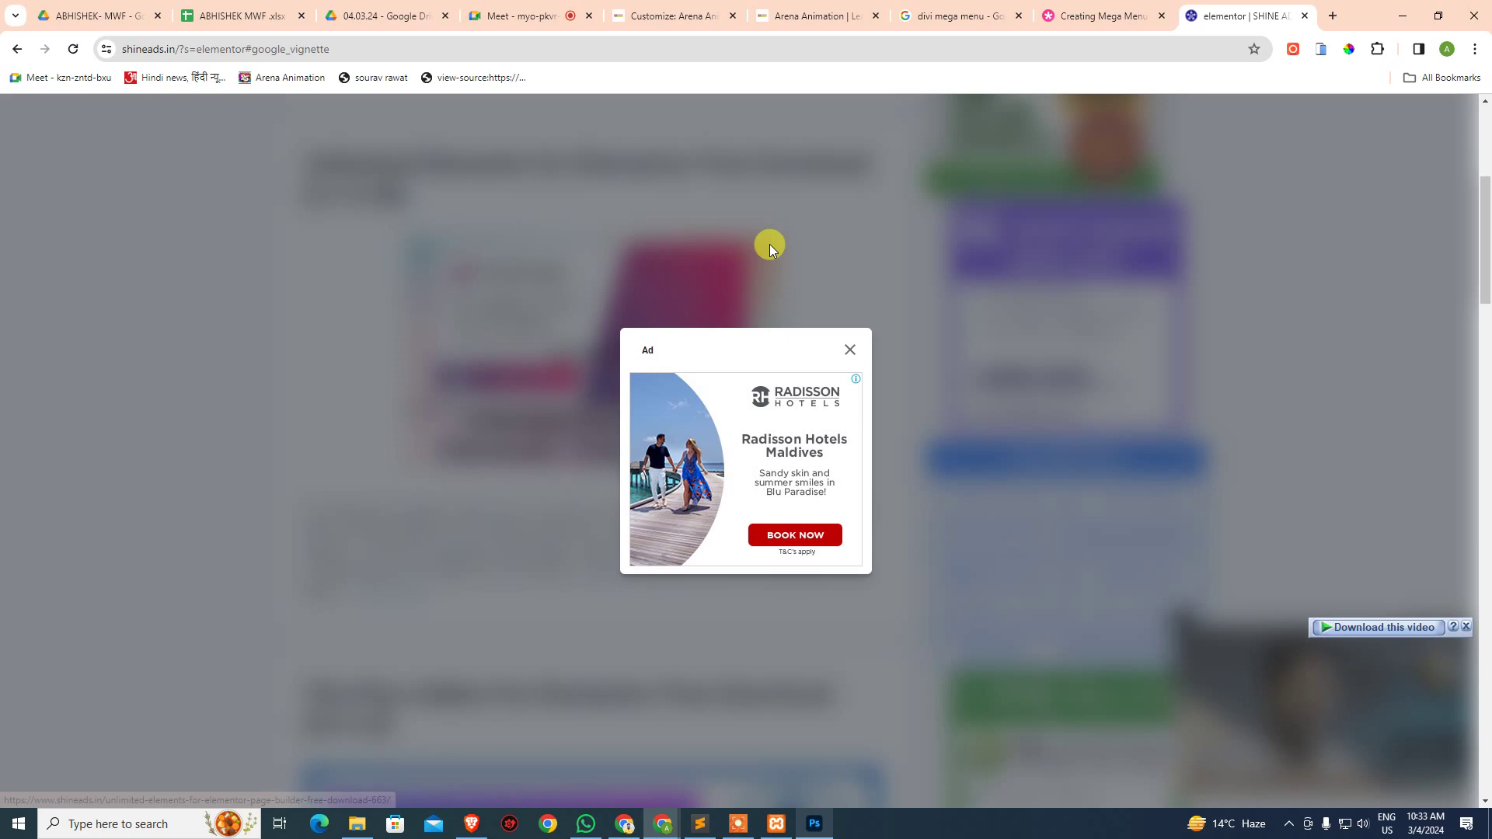
left_click(849, 349)
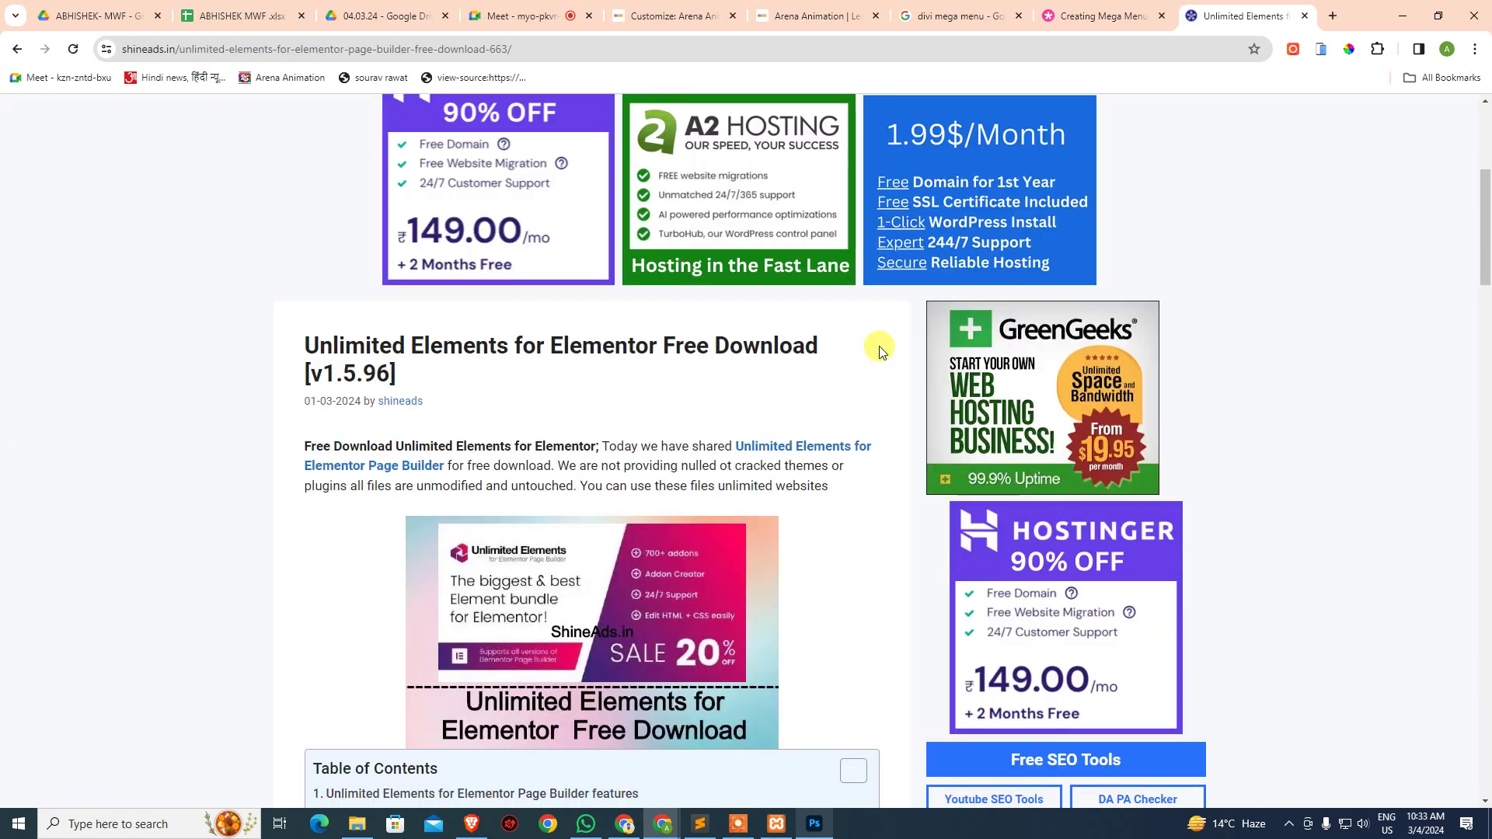
left_click_drag(345, 402, 294, 400)
left_click(292, 400)
- Read the general features of Unlimited Elements in the post, including selective addon import, lifetime updates, support and documentation
scroll(308, 406, "down", 5)
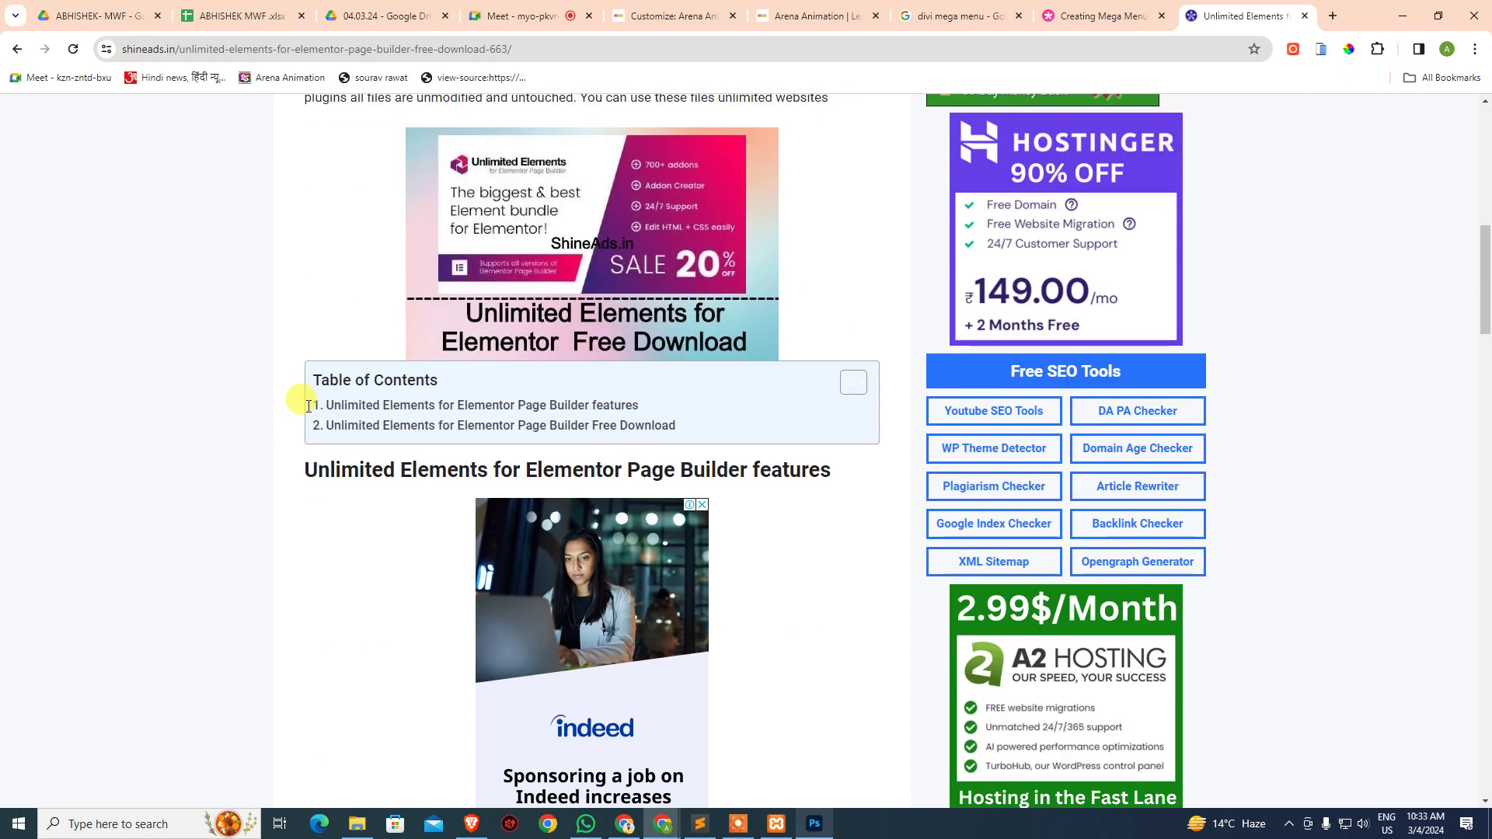
scroll(309, 406, "down", 10)
scroll(308, 402, "down", 3)
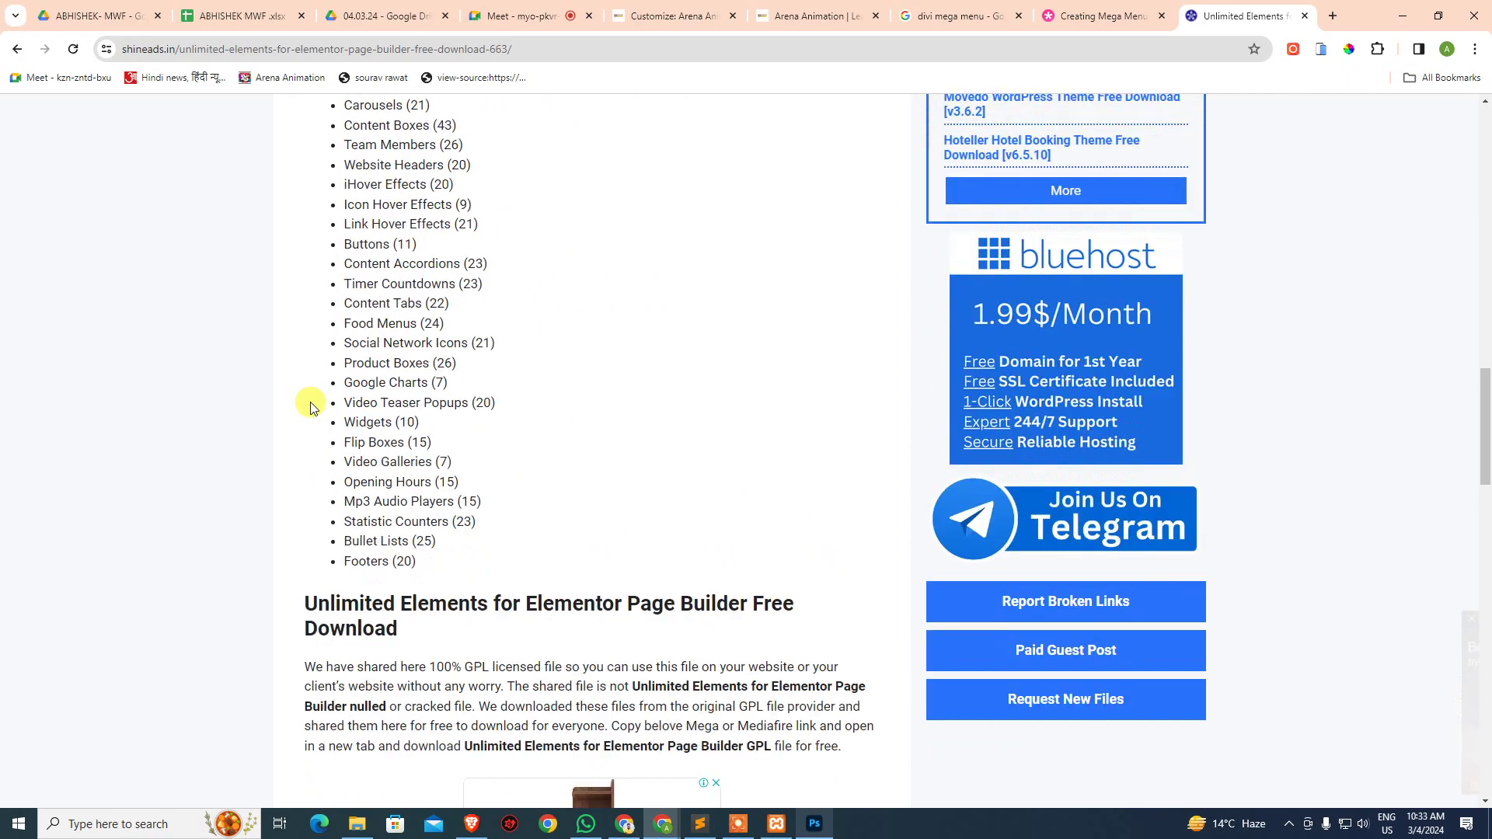
scroll(385, 342, "up", 2)
scroll(344, 224, "up", 1)
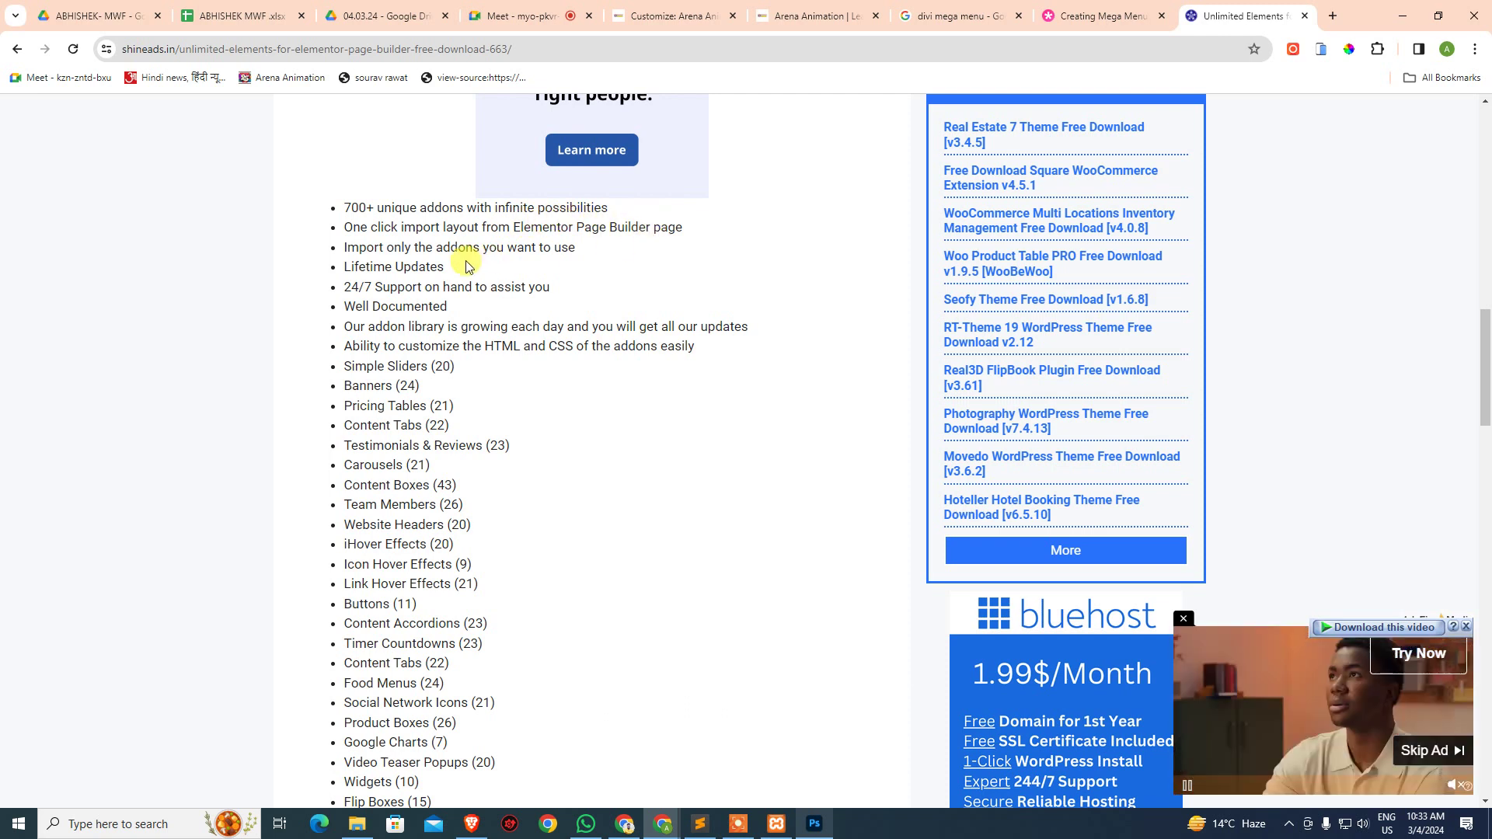
left_click_drag(347, 246, 577, 245)
left_click(579, 243)
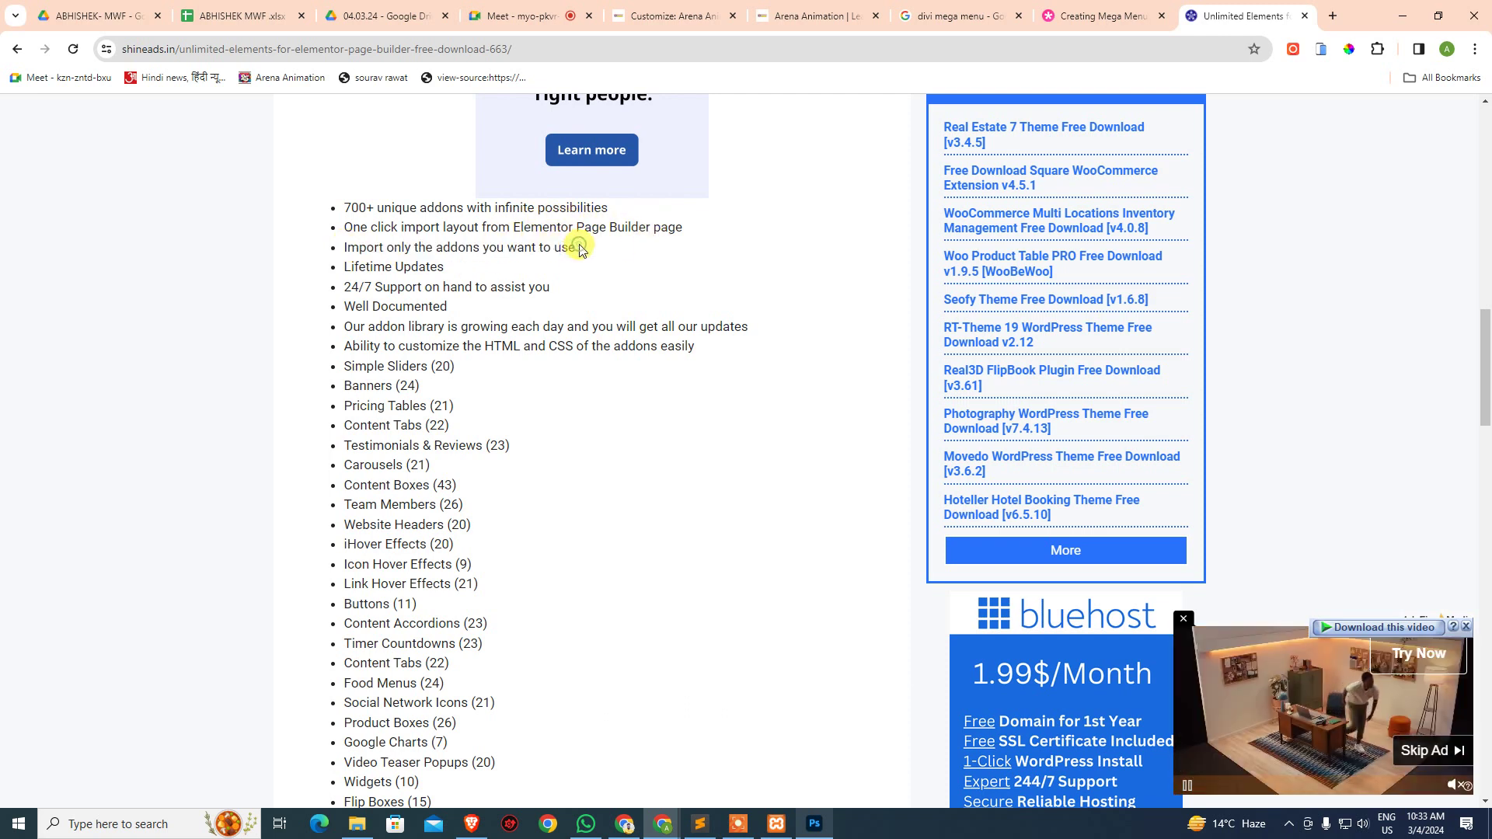
left_click_drag(346, 267, 467, 267)
left_click(542, 249)
left_click_drag(344, 286, 352, 287)
left_click(589, 281)
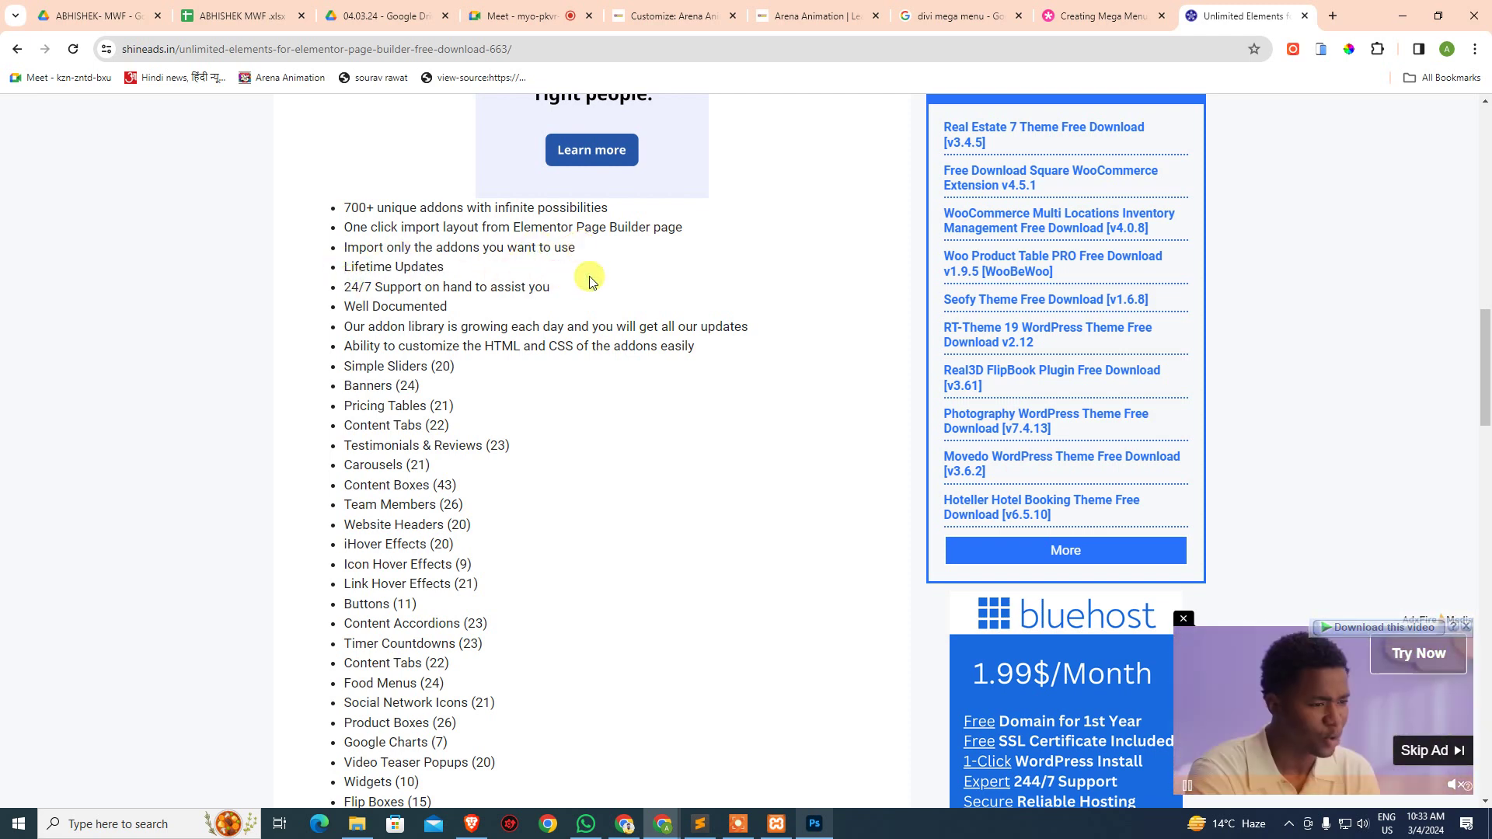
left_click_drag(376, 297, 443, 299)
left_click(543, 303)
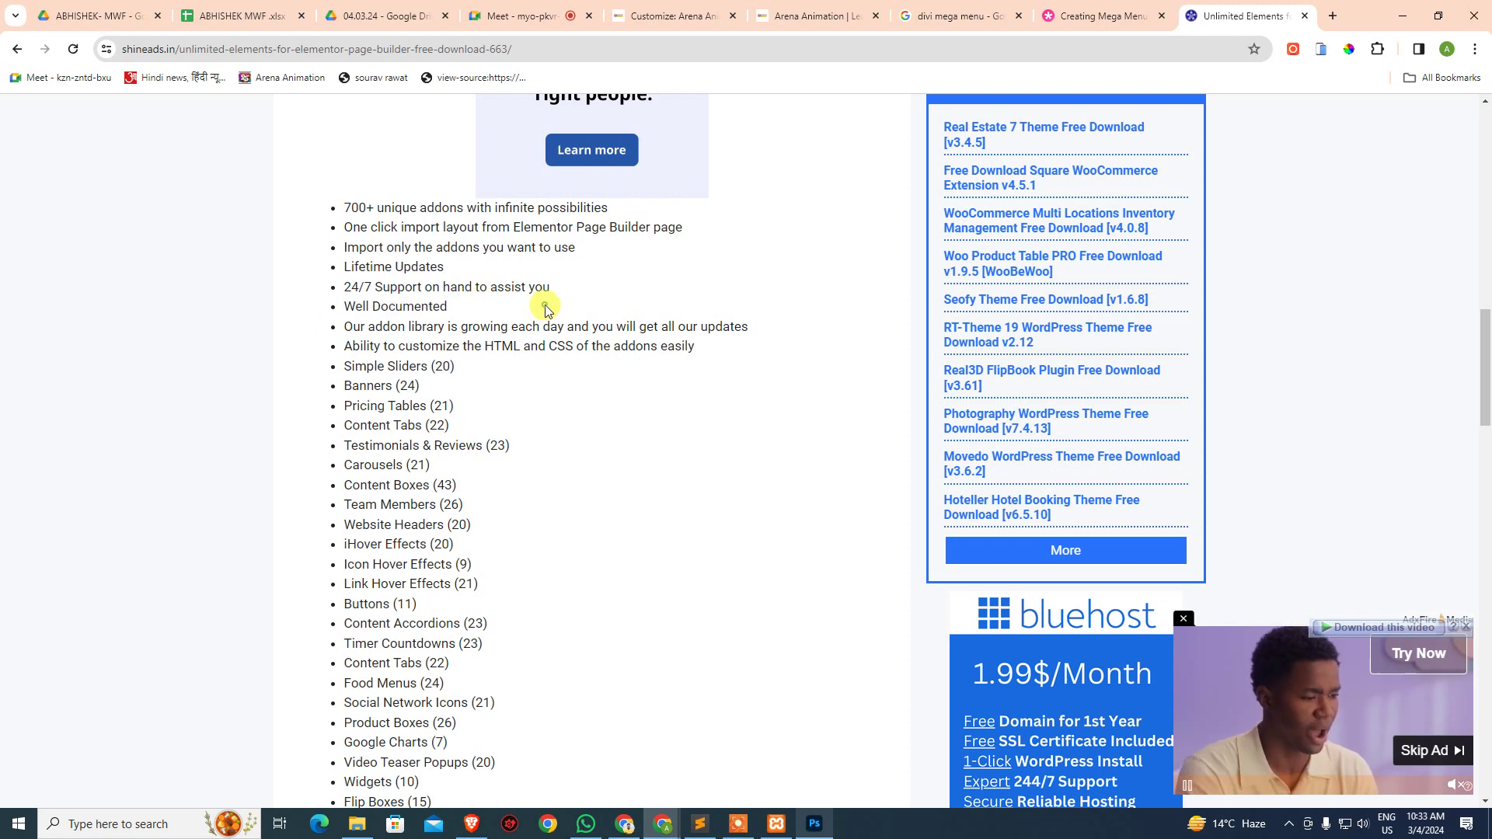
- Examine the addon categories in the post's feature list, such as pricing tables, content tabs, carousels and website headers
left_click_drag(469, 366, 474, 406)
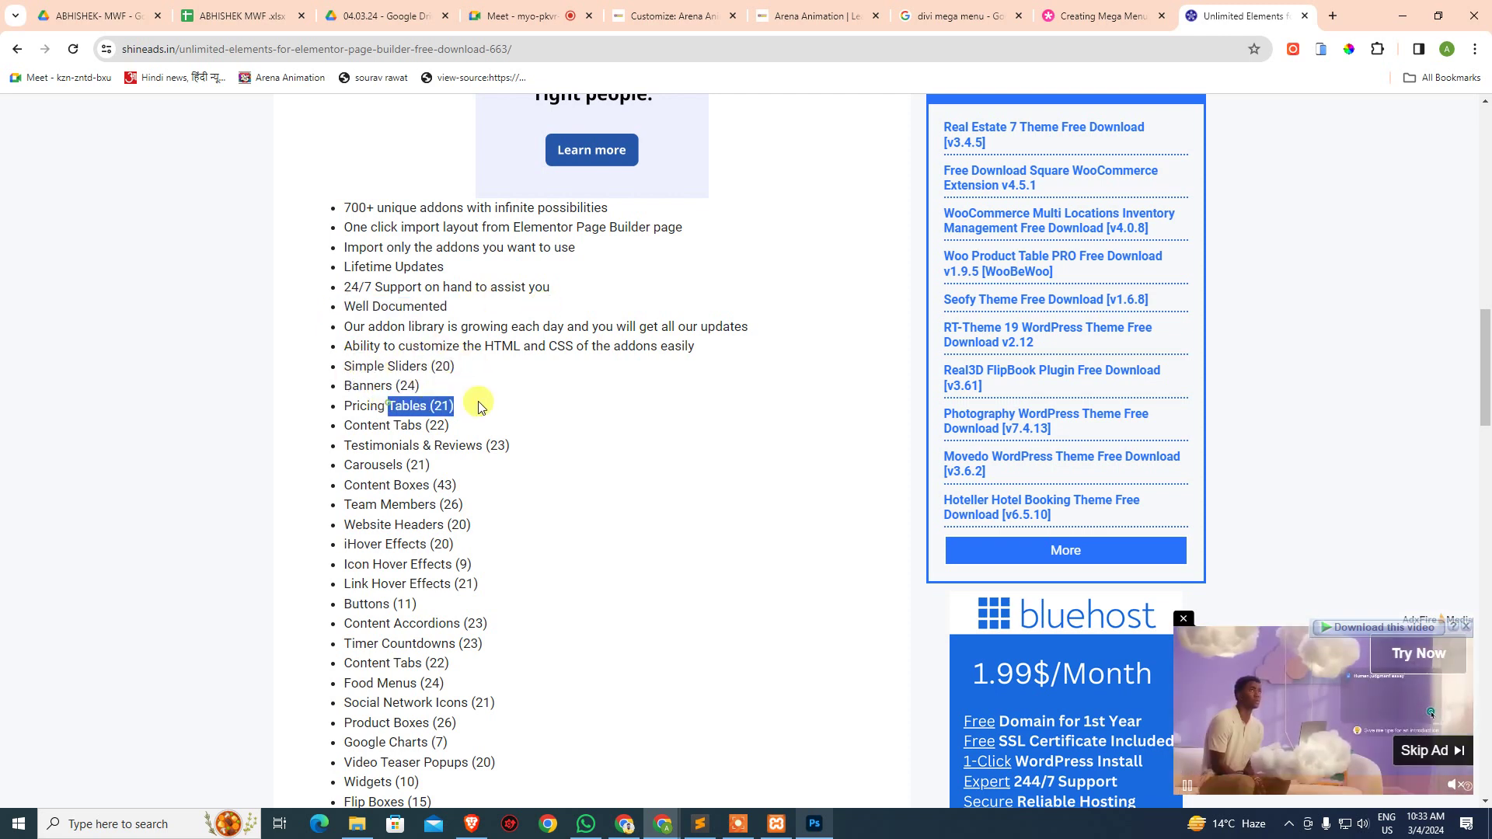
left_click_drag(352, 425, 504, 445)
left_click_drag(364, 464, 465, 483)
scroll(377, 476, "down", 1)
left_click_drag(399, 427, 510, 450)
scroll(435, 517, "down", 3)
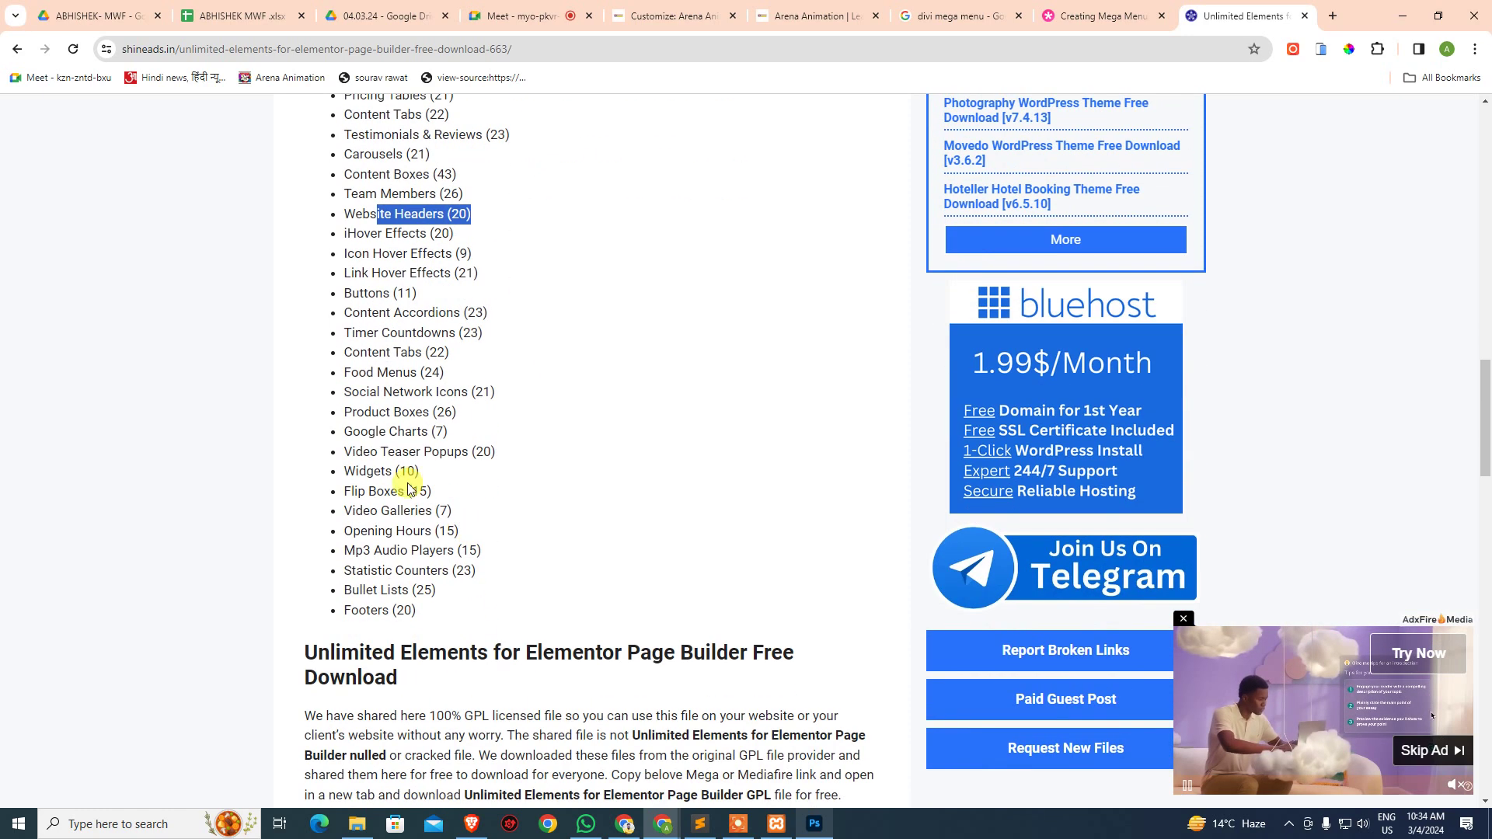
scroll(393, 516, "up", 3)
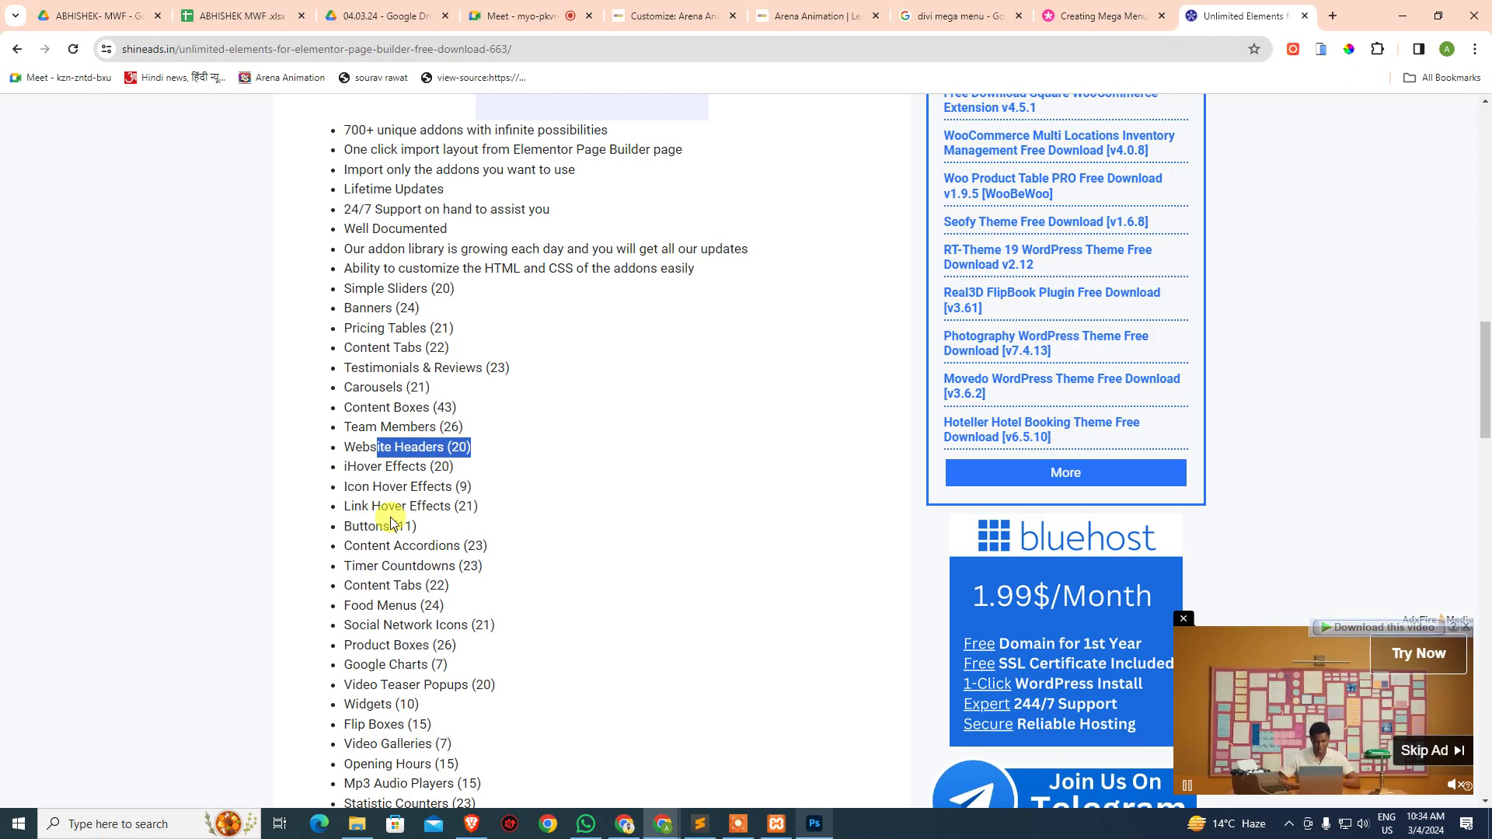
scroll(390, 519, "up", 12)
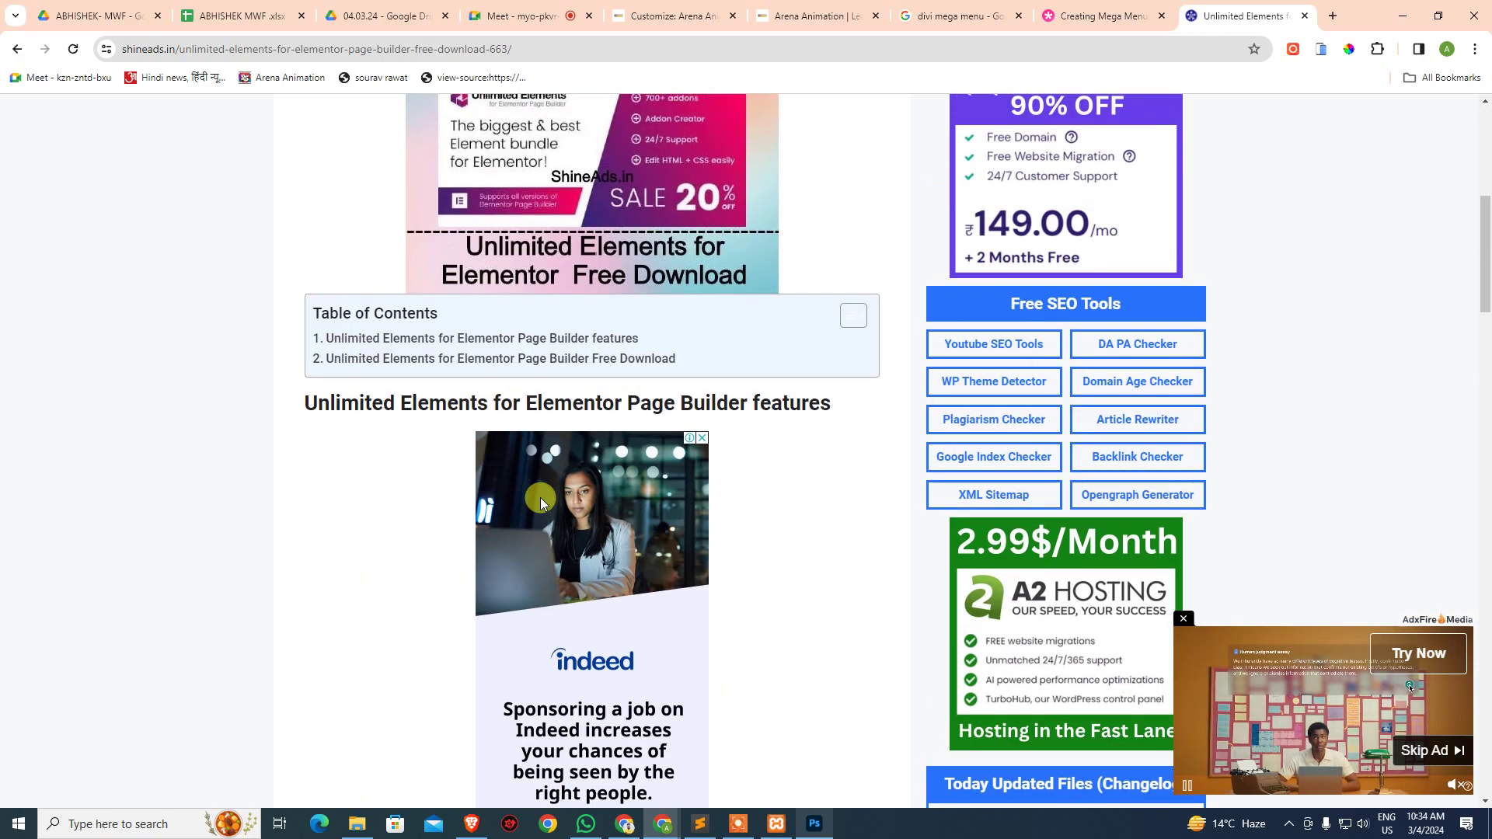
scroll(617, 464, "down", 7)
scroll(617, 465, "up", 4)
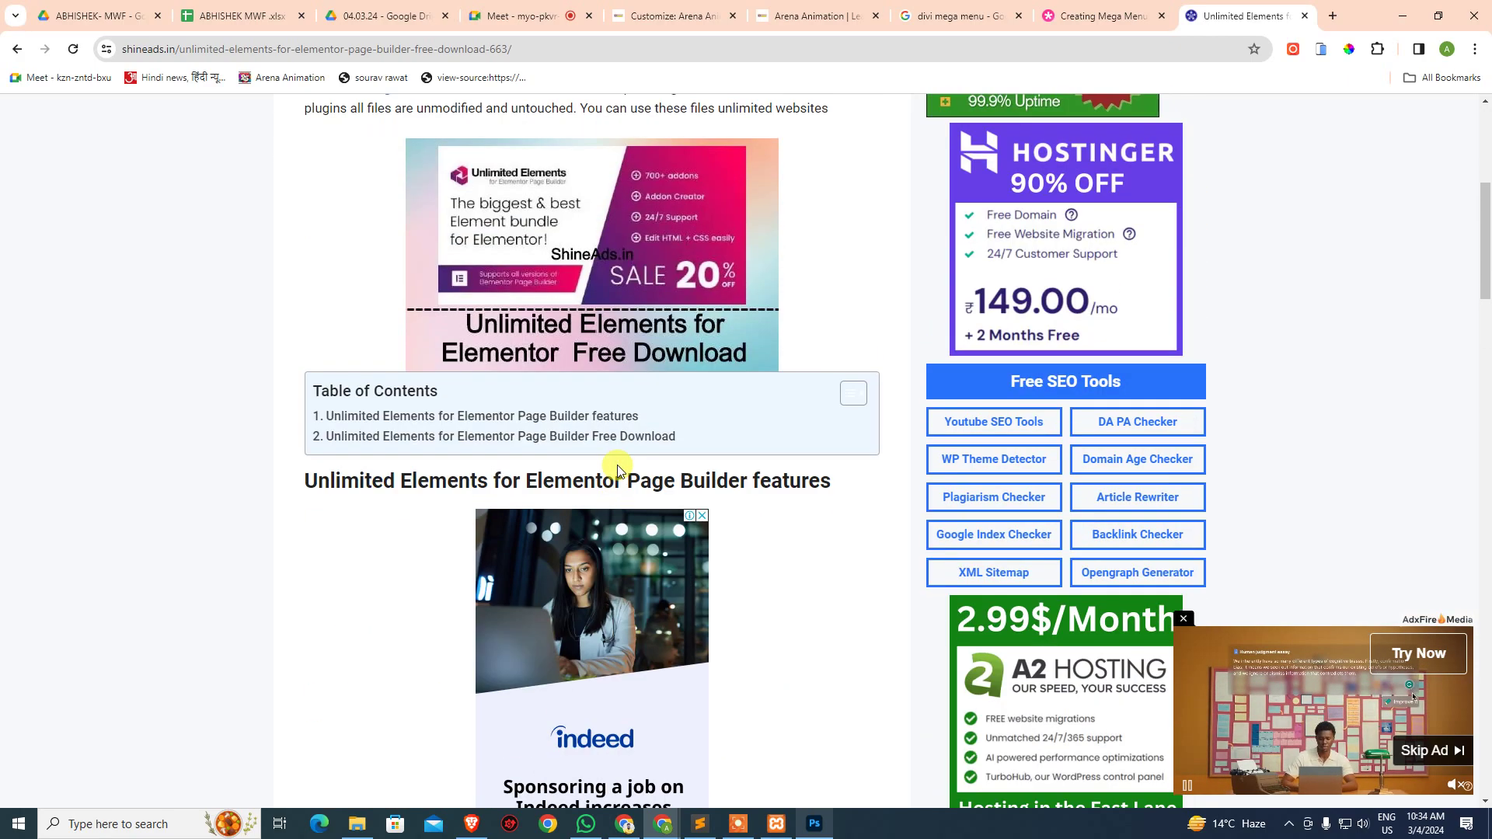
- Copy the first file download link, the Mega one, near the end of the Unlimited Elements post
scroll(617, 465, "down", 9)
scroll(617, 465, "down", 20)
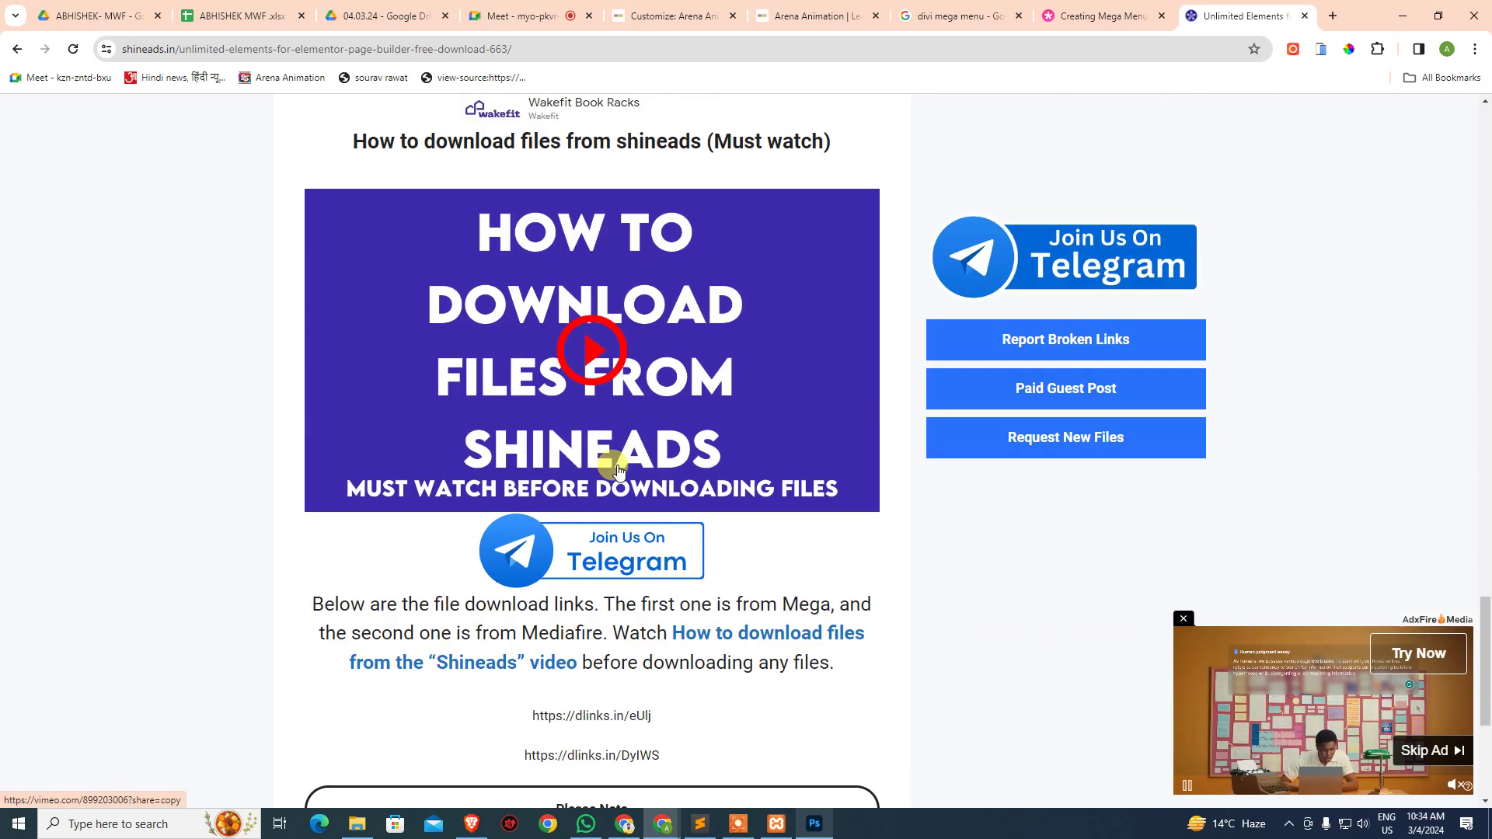
scroll(618, 470, "down", 5)
double_click(600, 331)
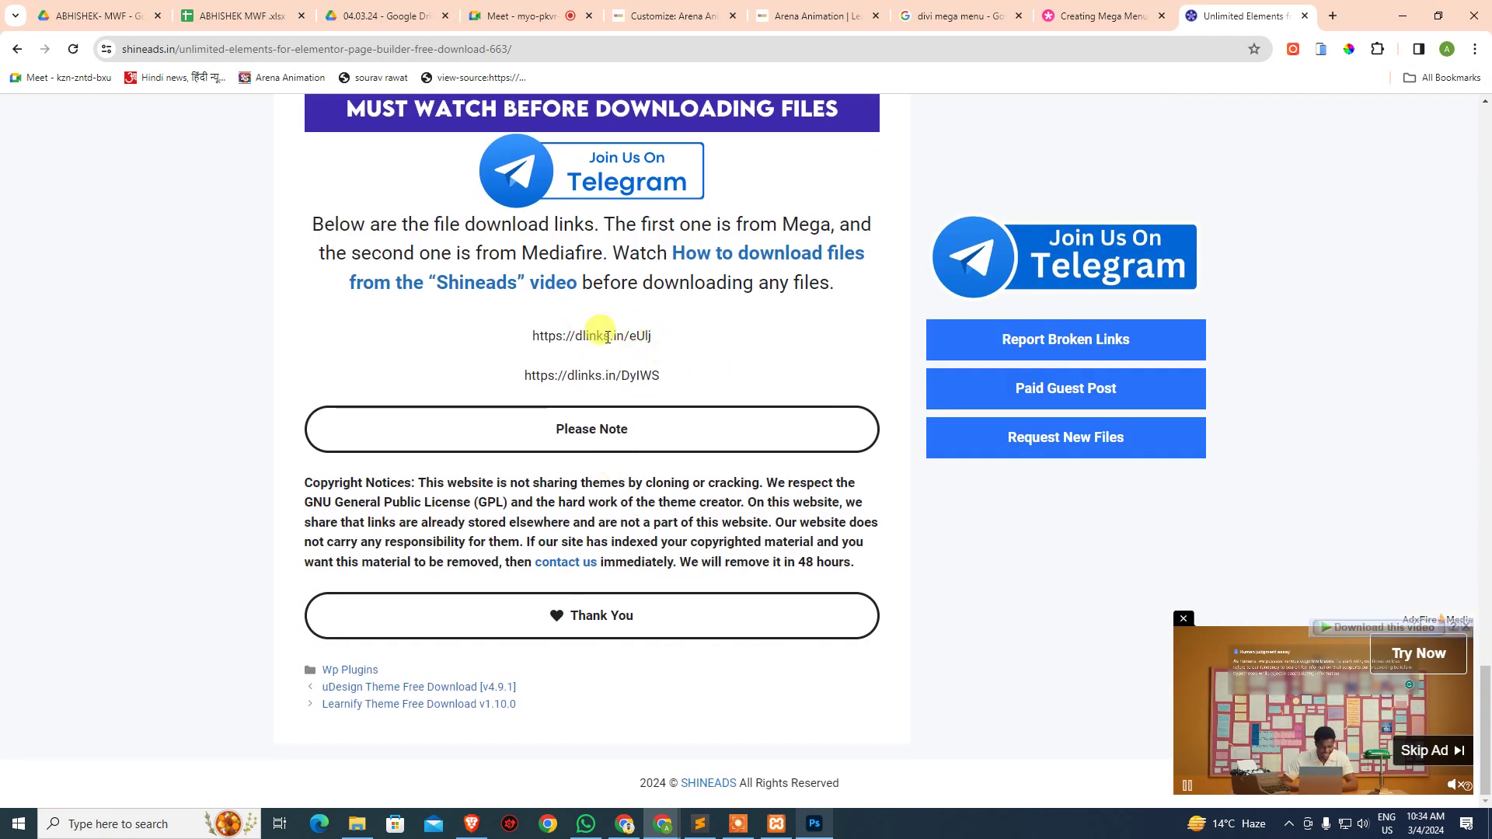
left_click(603, 332)
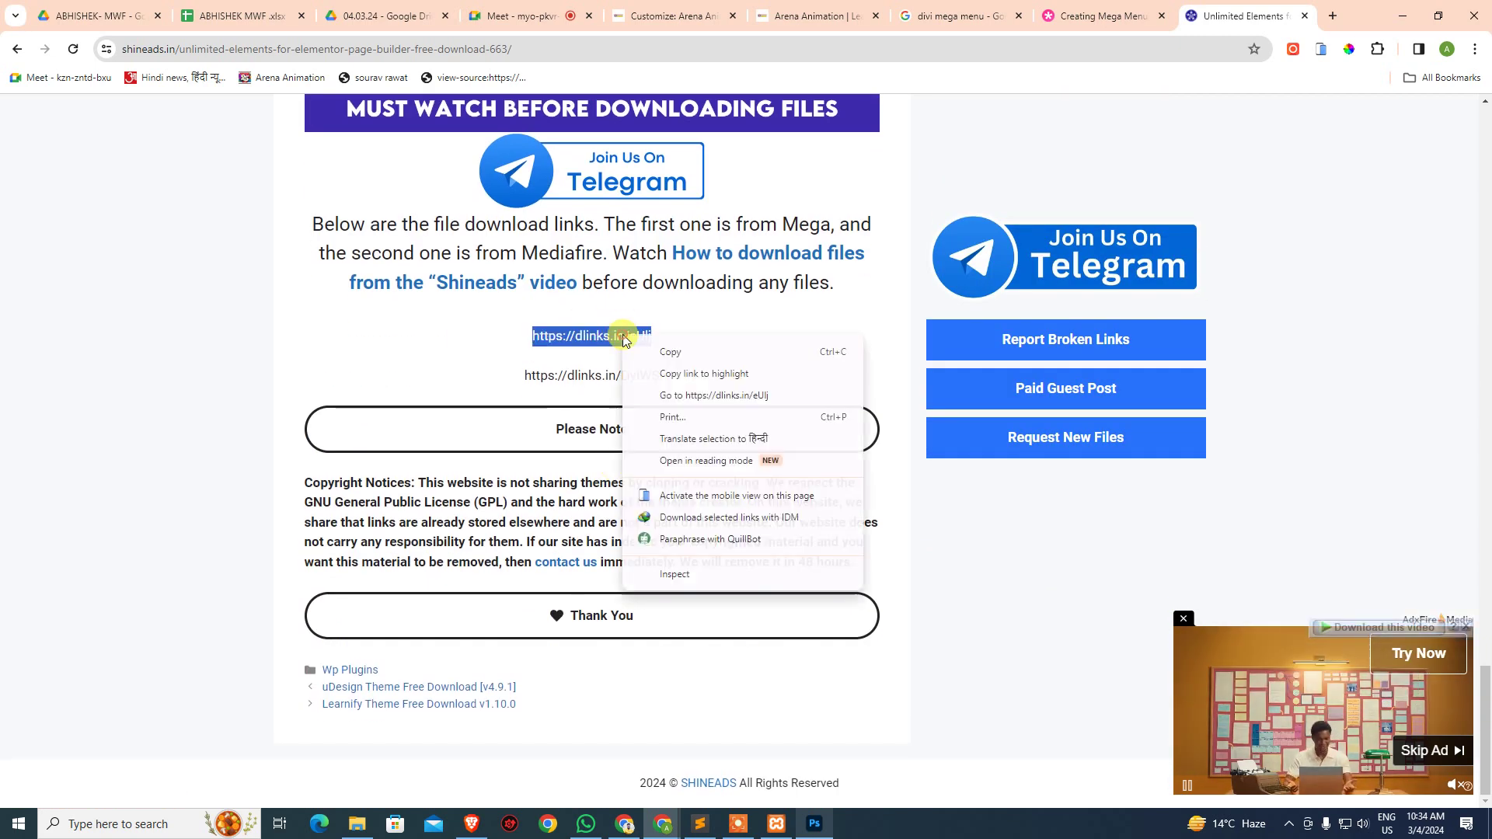
right_click(622, 338)
left_click(667, 351)
left_click(1332, 16)
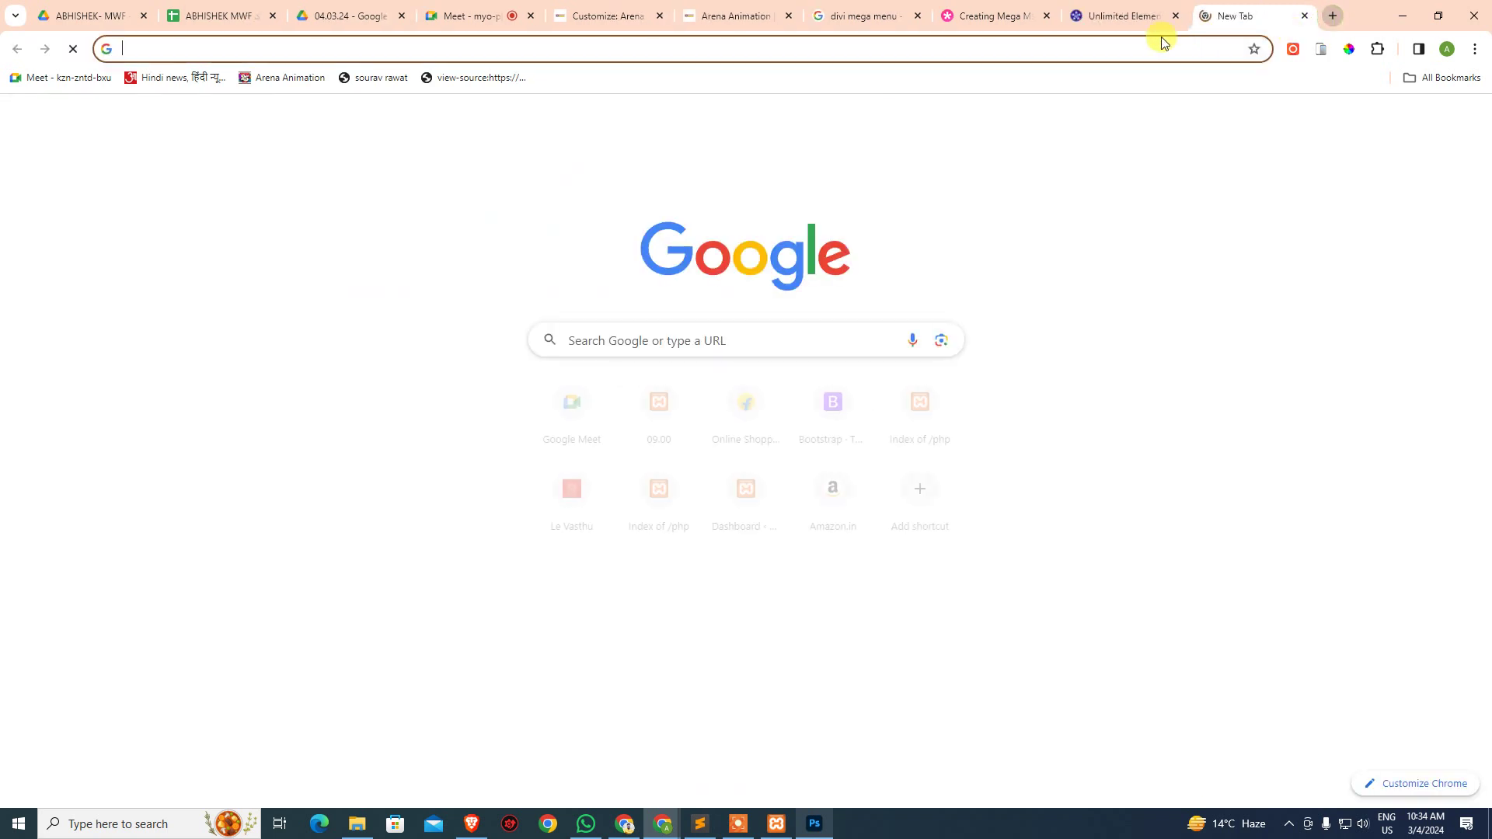
right_click(1160, 48)
left_click(1202, 167)
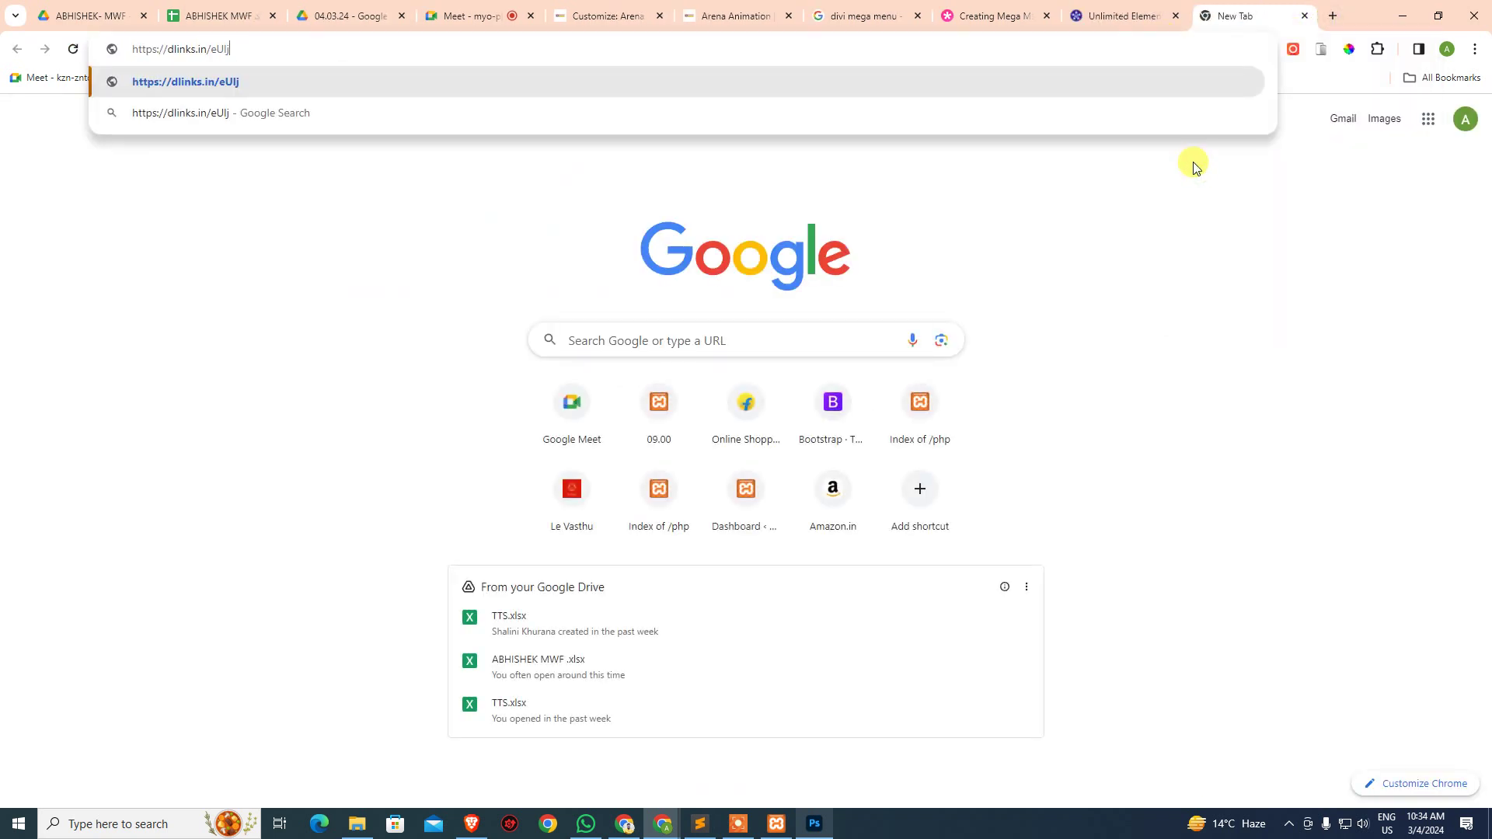
key("Return")
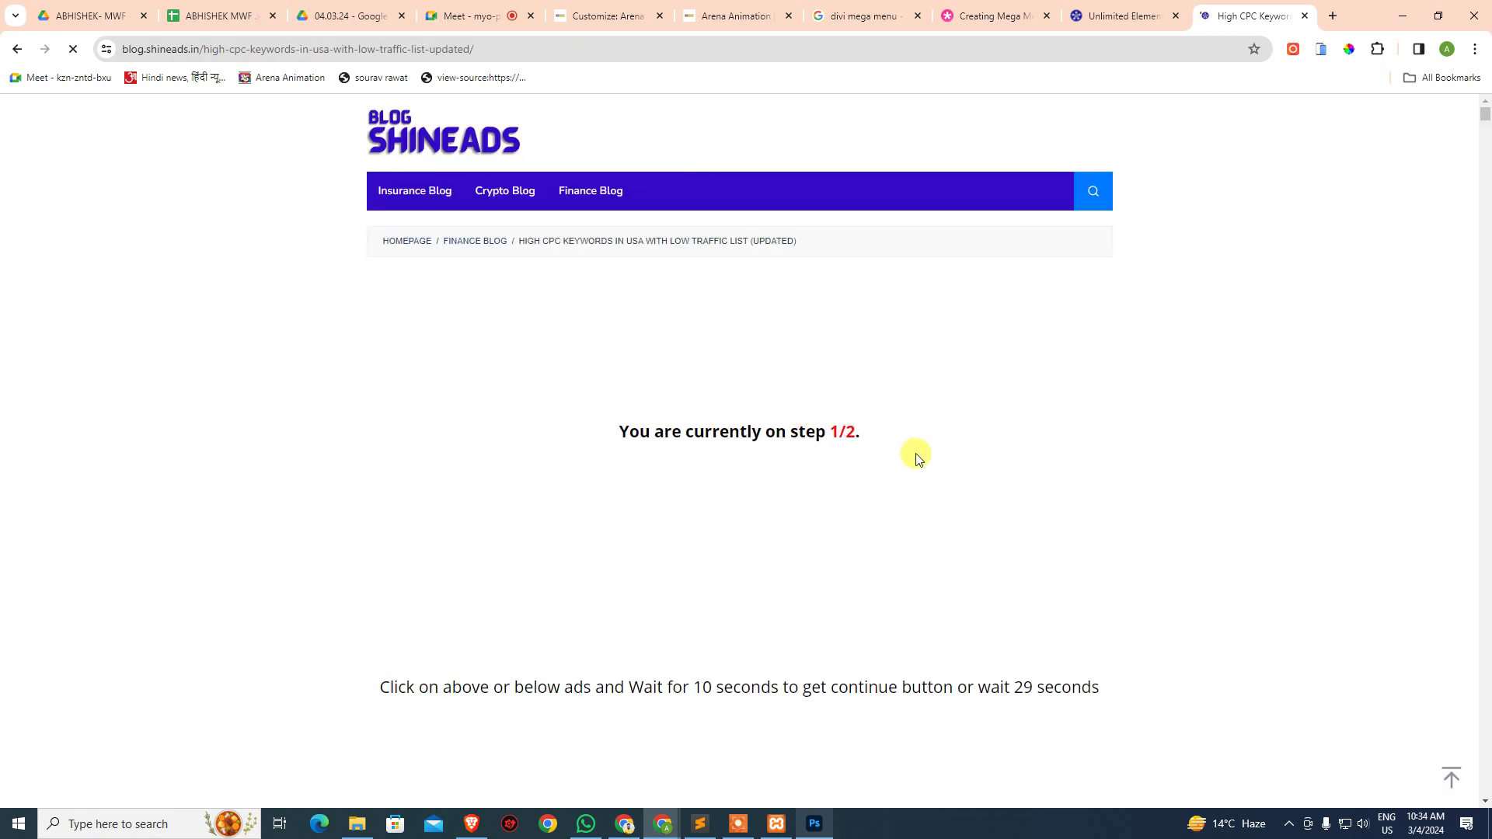
- Continue through both waiting pages and the DLinks page to reach the plugin zip's download page on MEGA
scroll(916, 457, "down", 4)
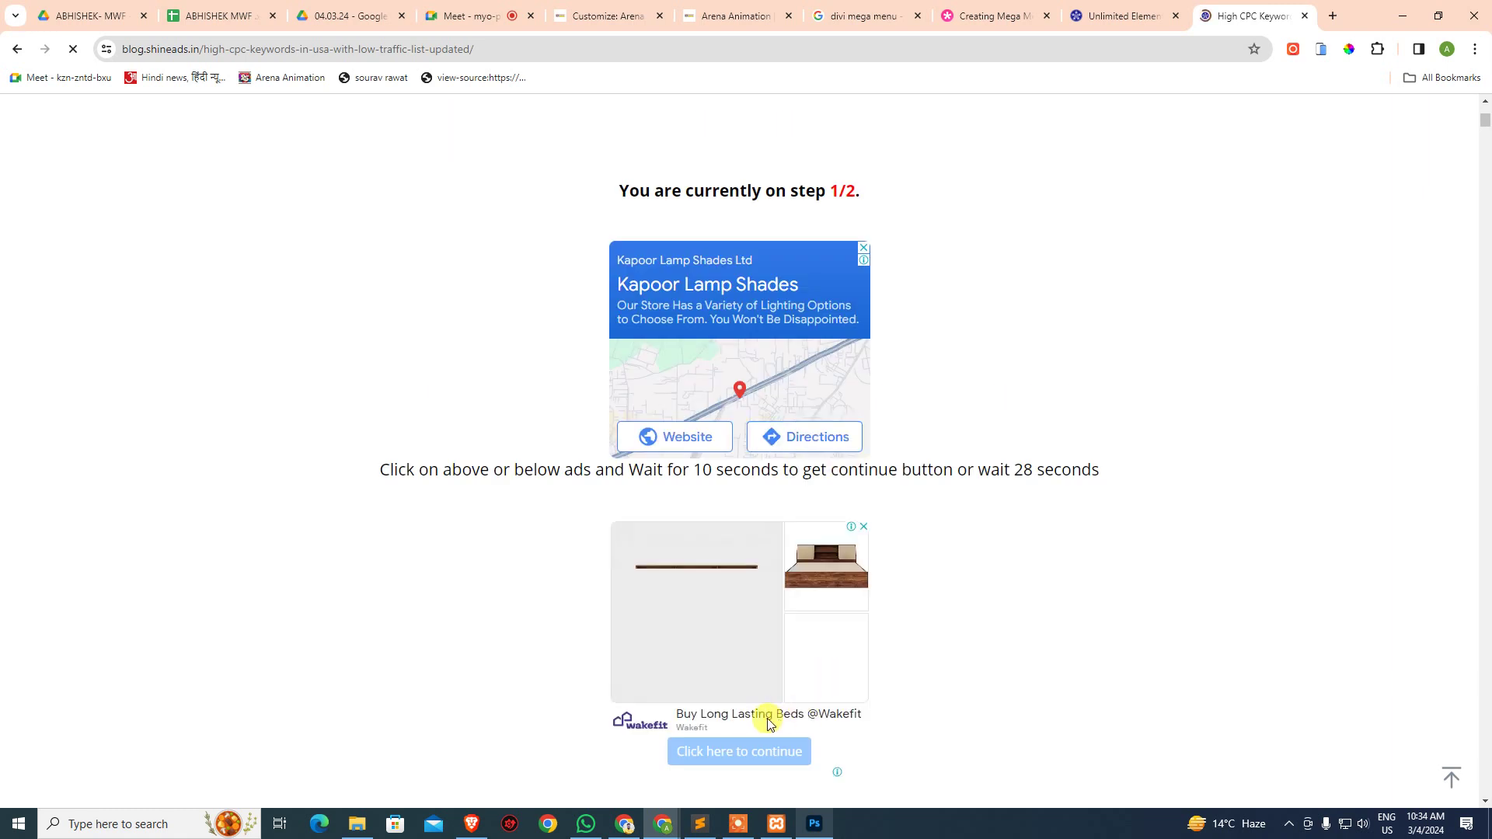
scroll(919, 544, "down", 2)
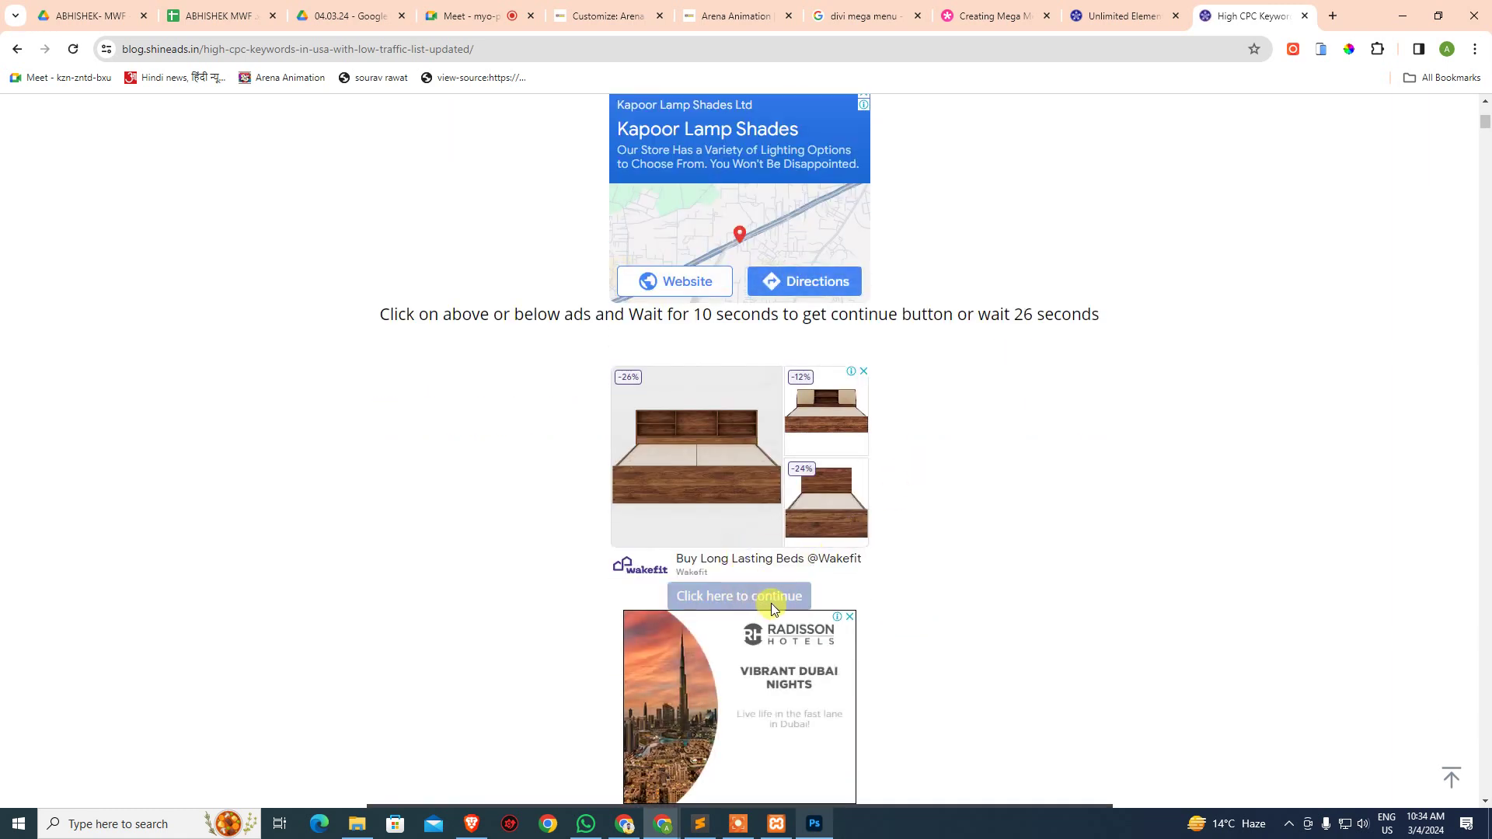
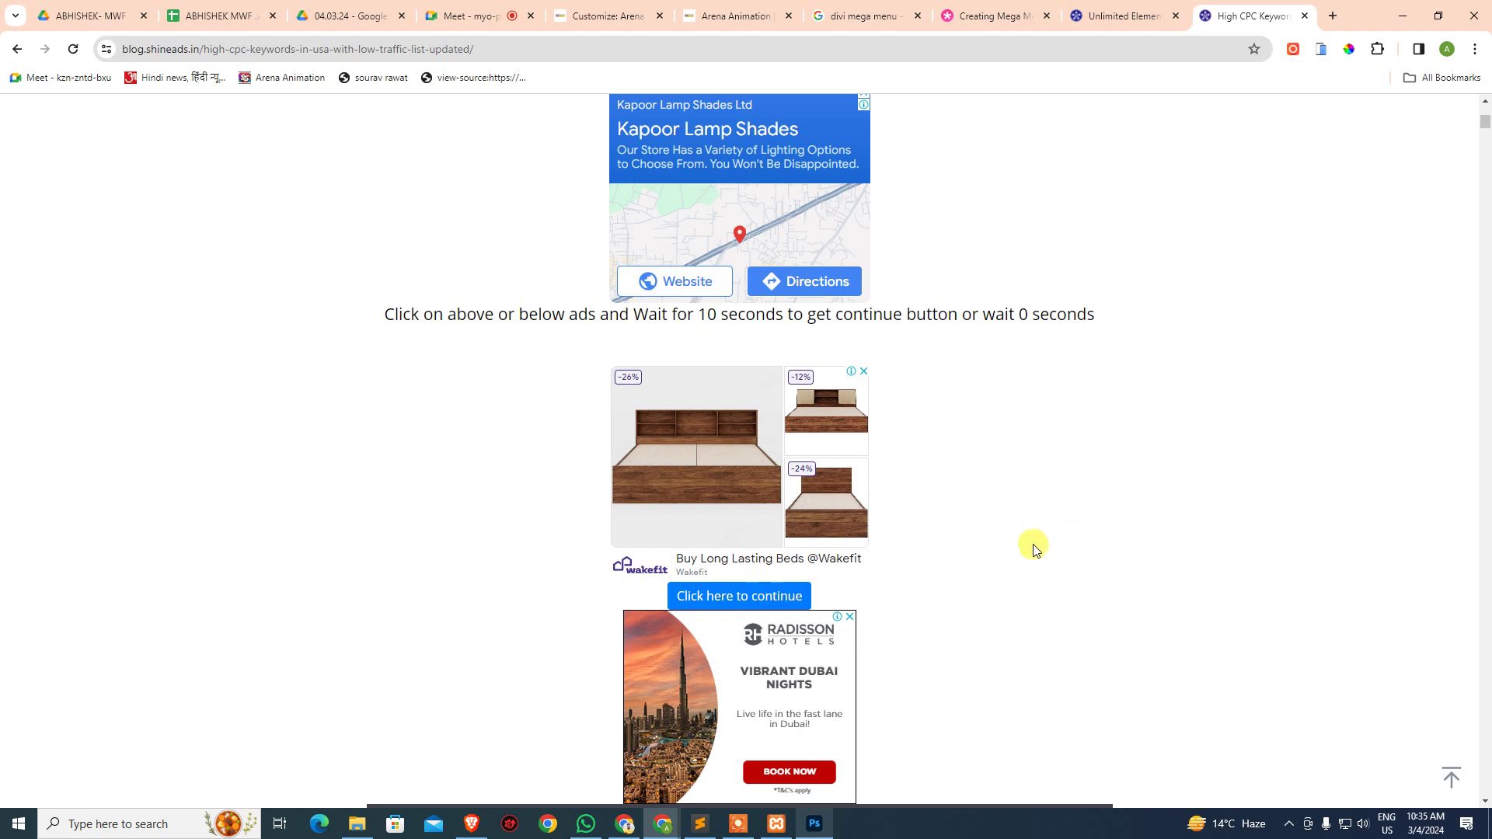
left_click(789, 596)
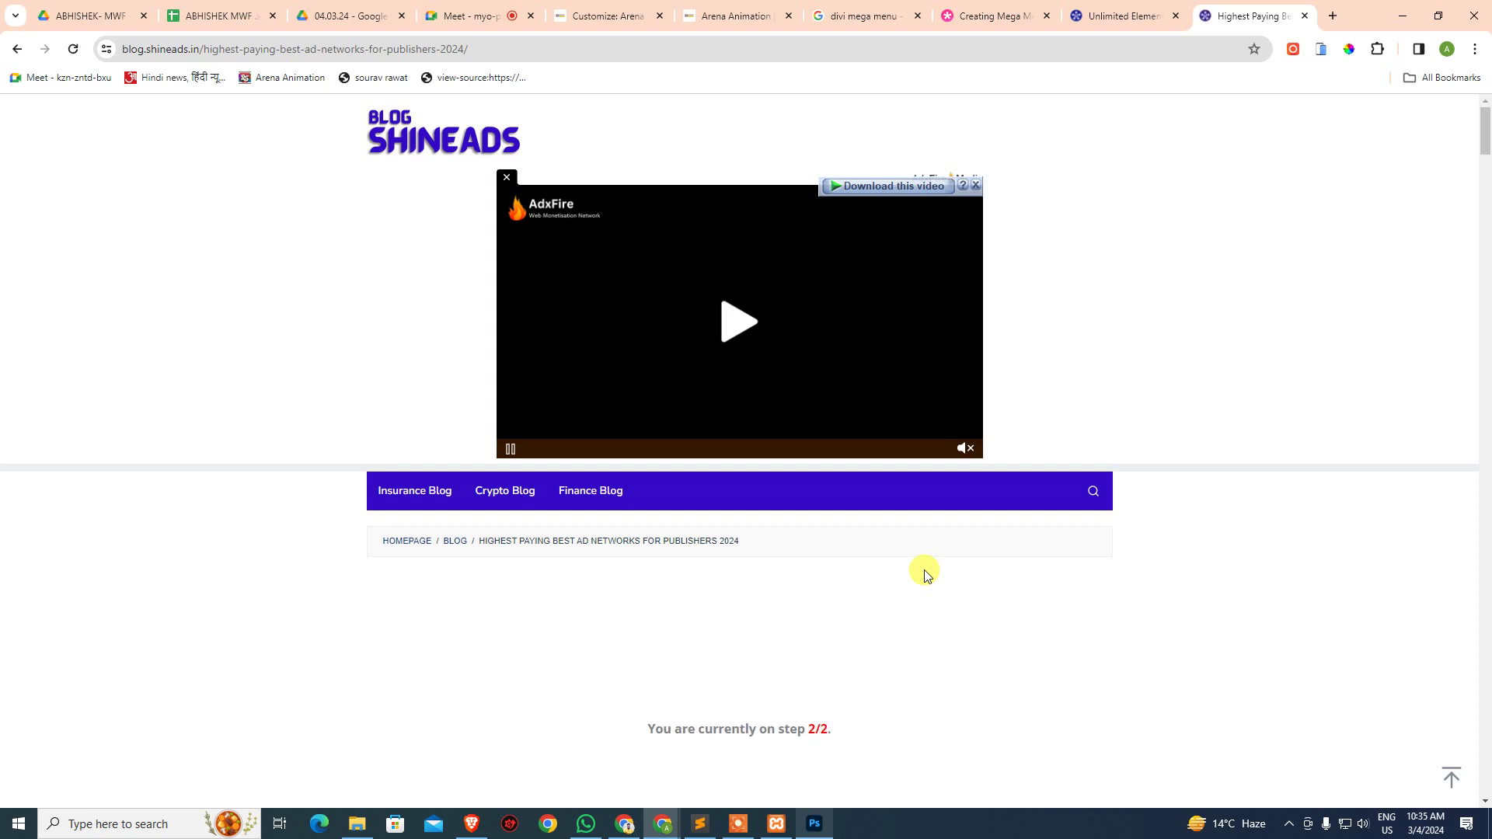
scroll(925, 574, "down", 7)
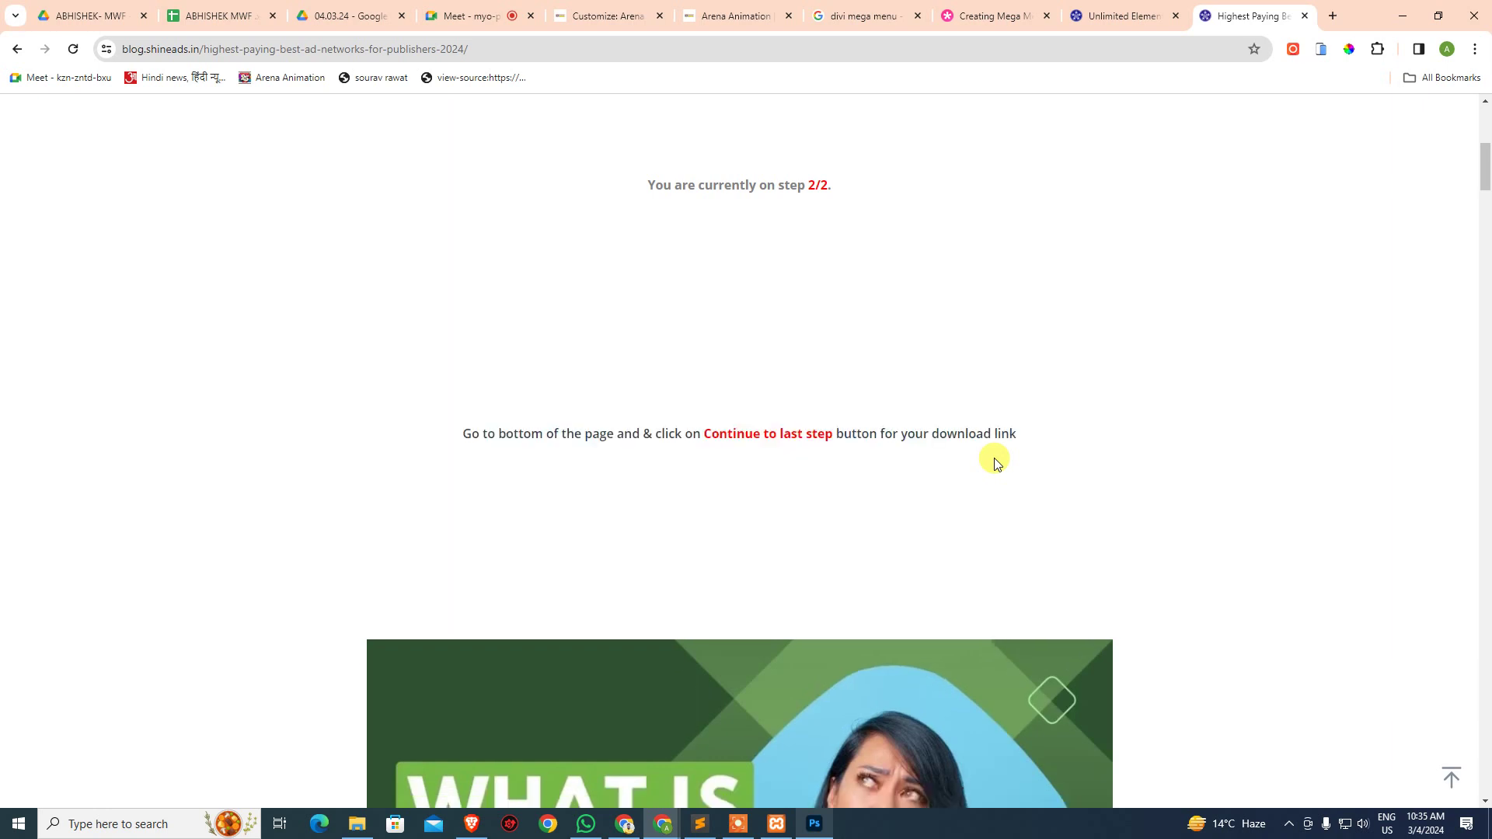
key("End")
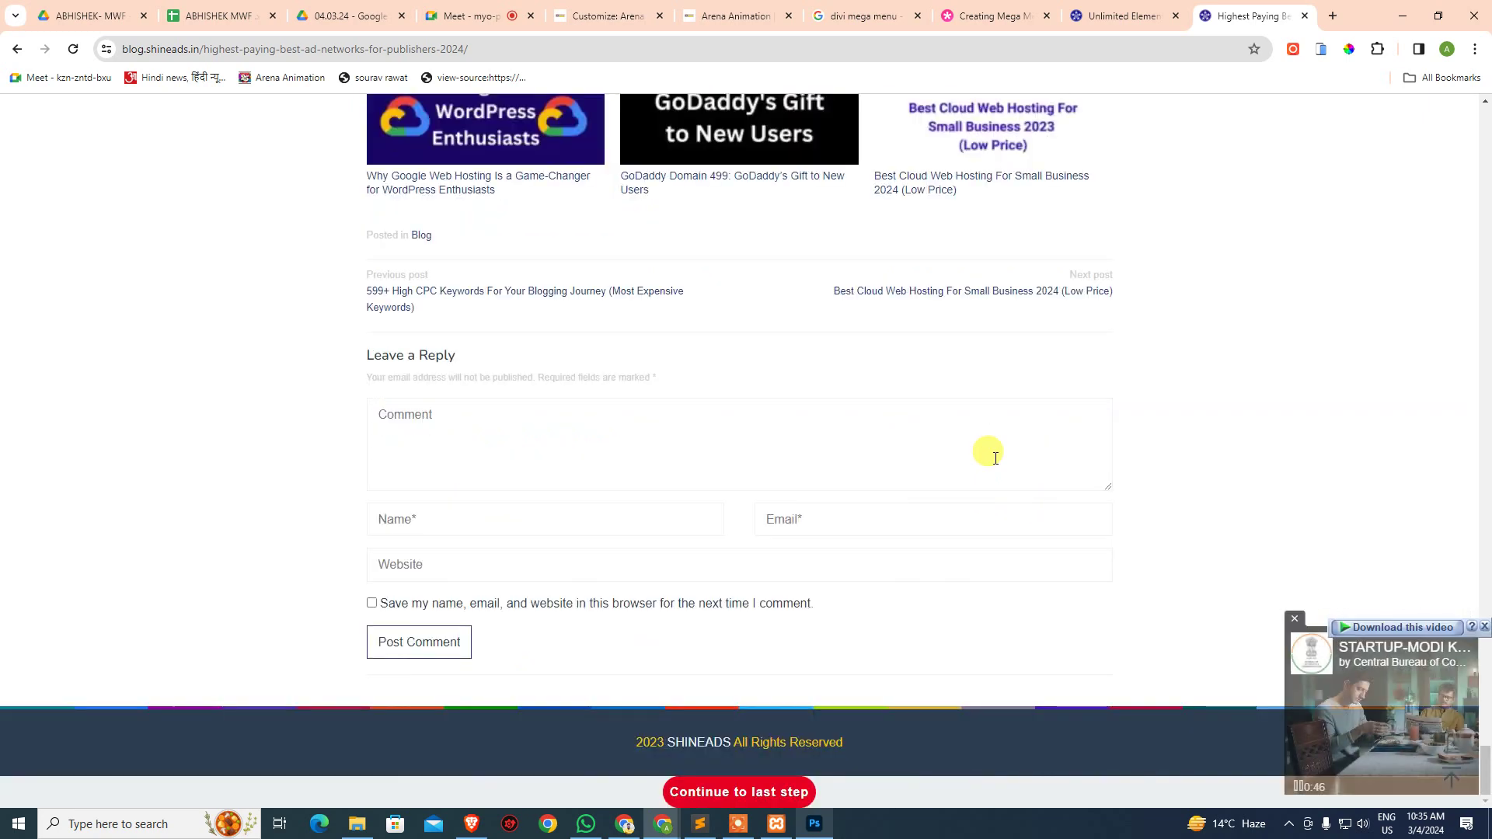
left_click(808, 792)
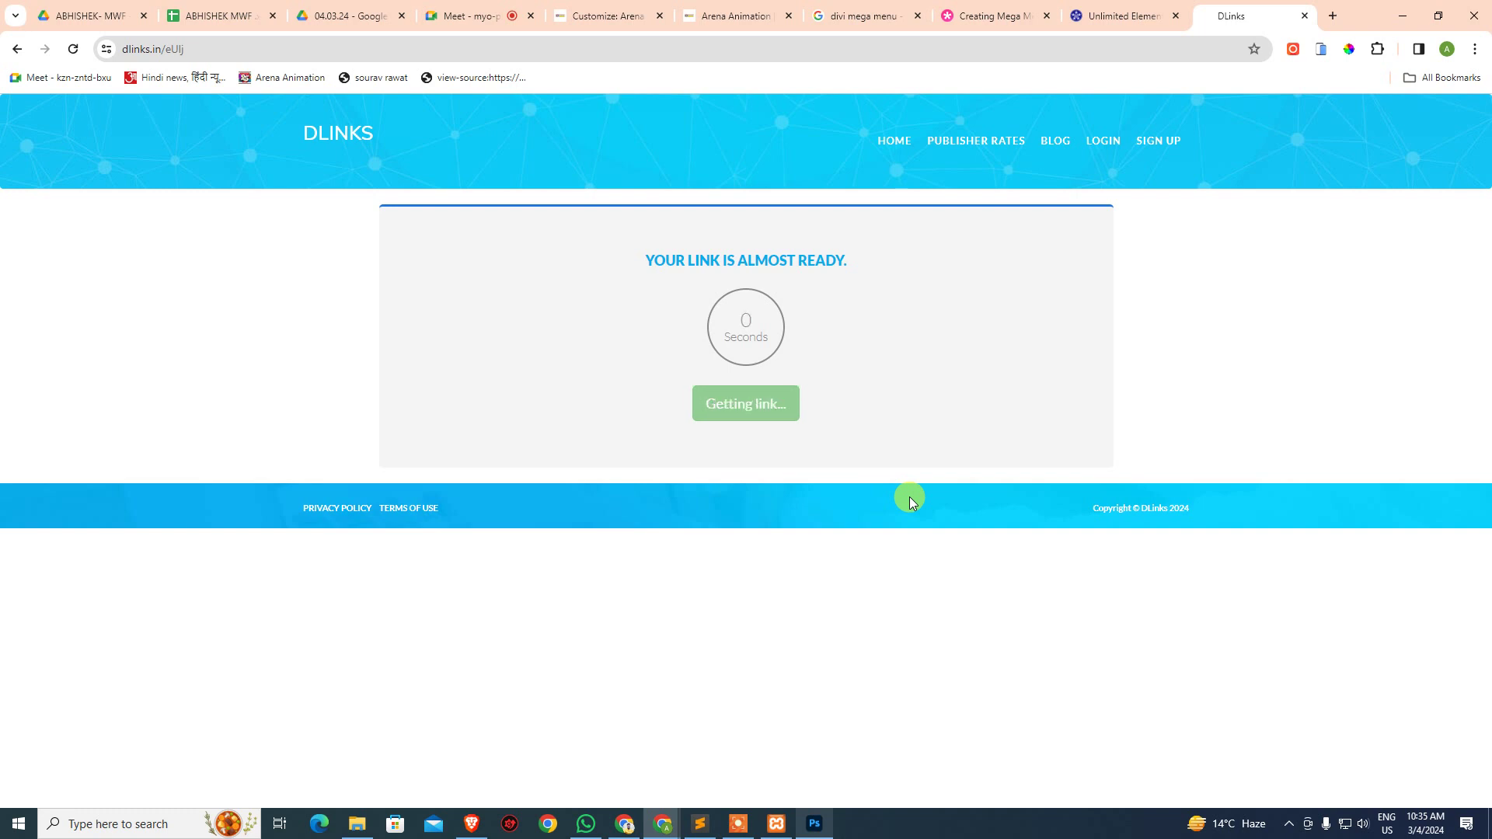
left_click(770, 408)
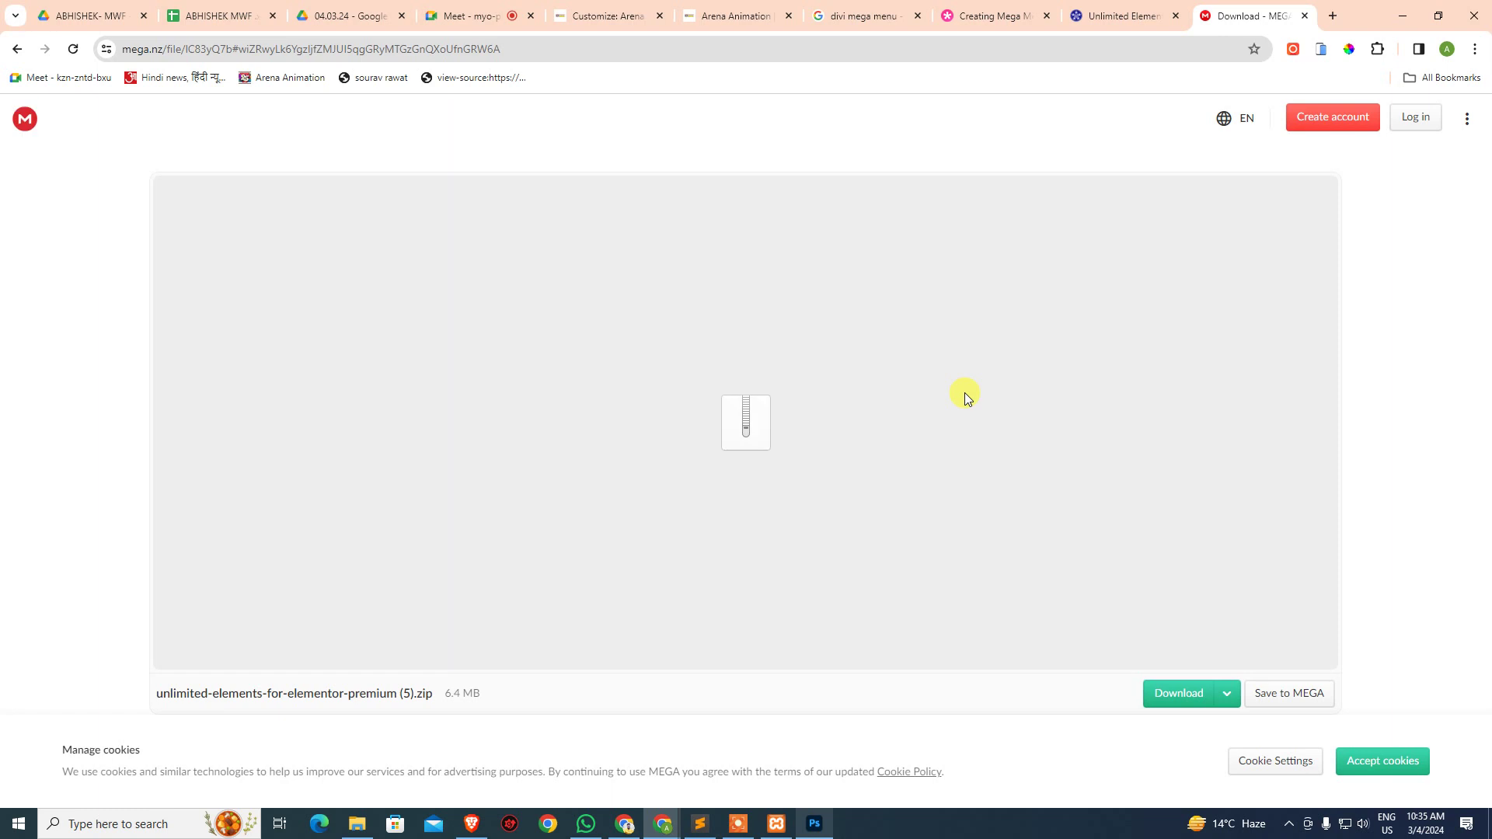
- Download unlimited-elements-for-elementor-premium (5).zip from MEGA and show it in the Downloads folder
left_click(1184, 693)
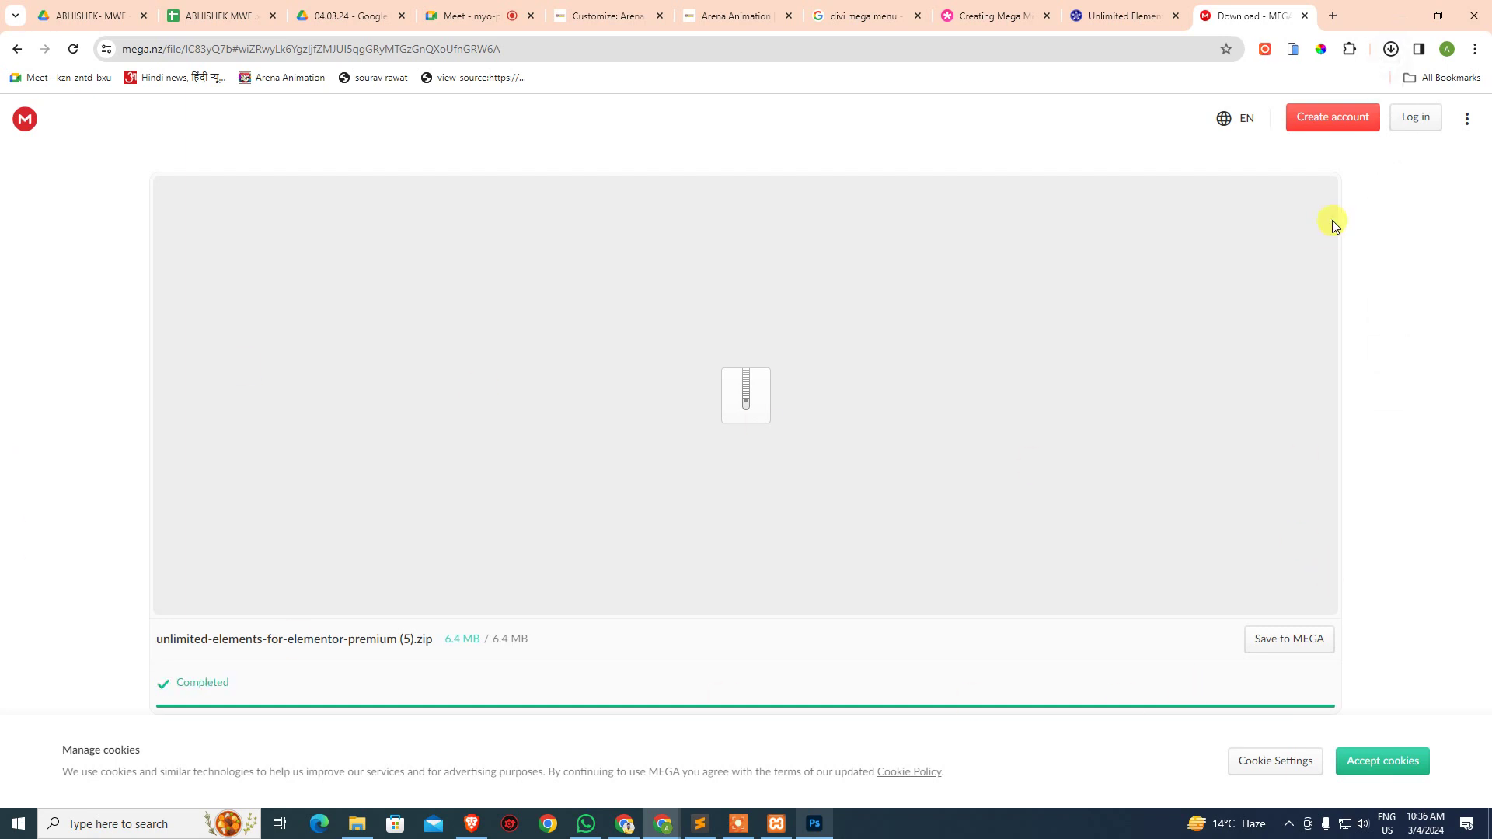
left_click(1391, 51)
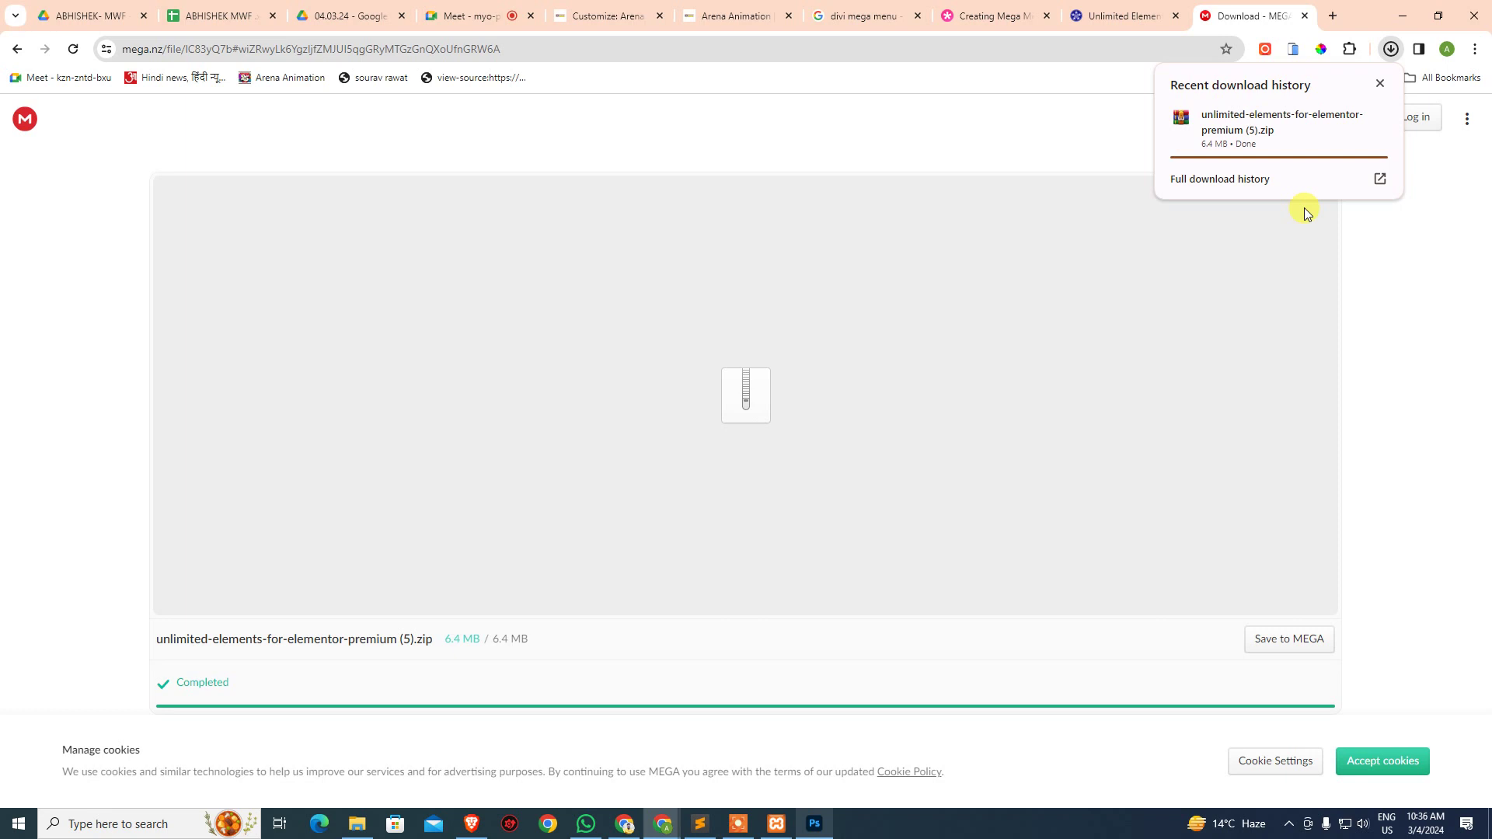
mouse_move(1328, 142)
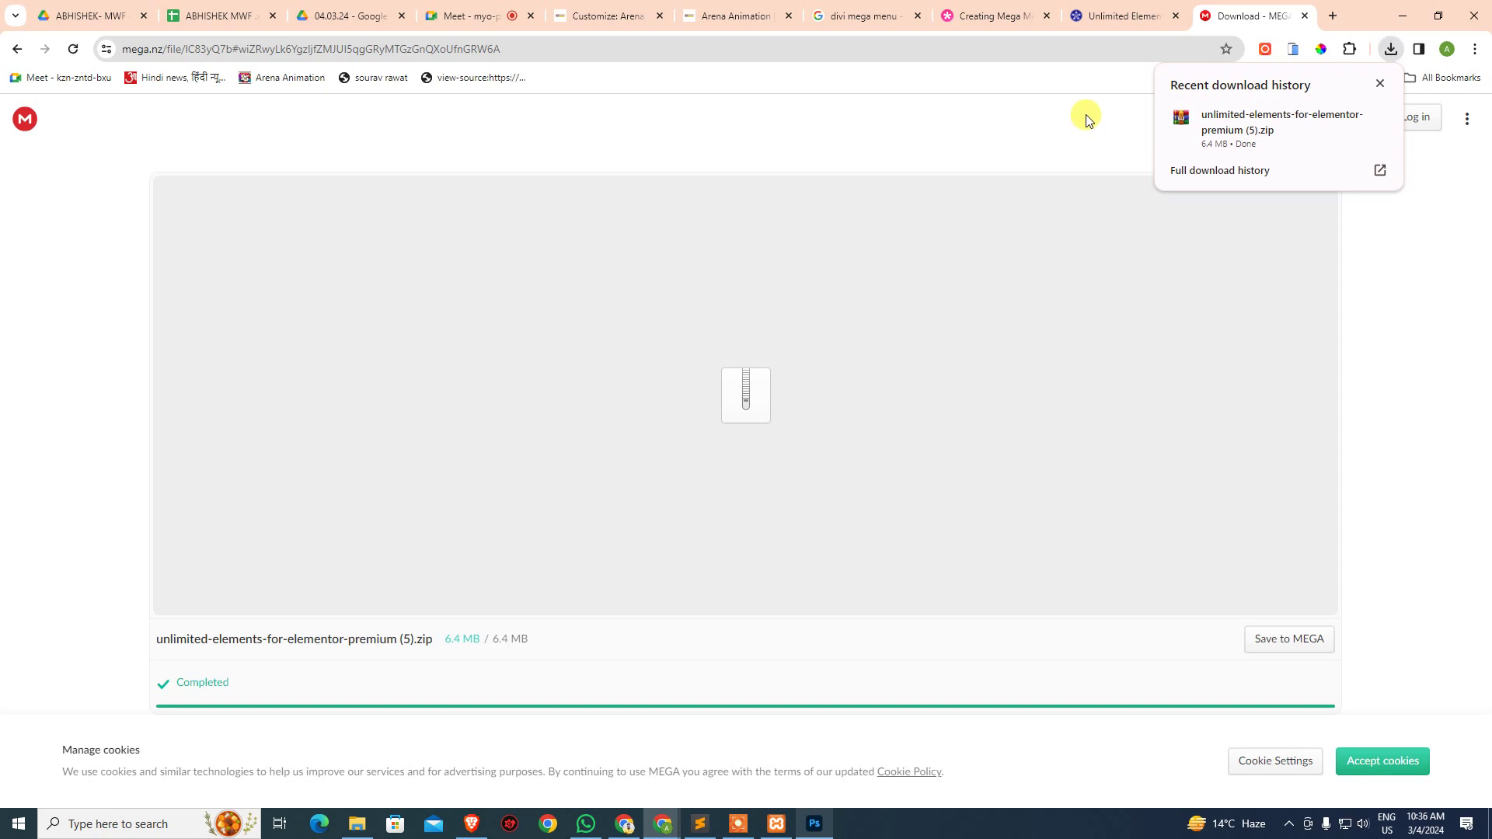
mouse_move(1289, 126)
left_click(1352, 118)
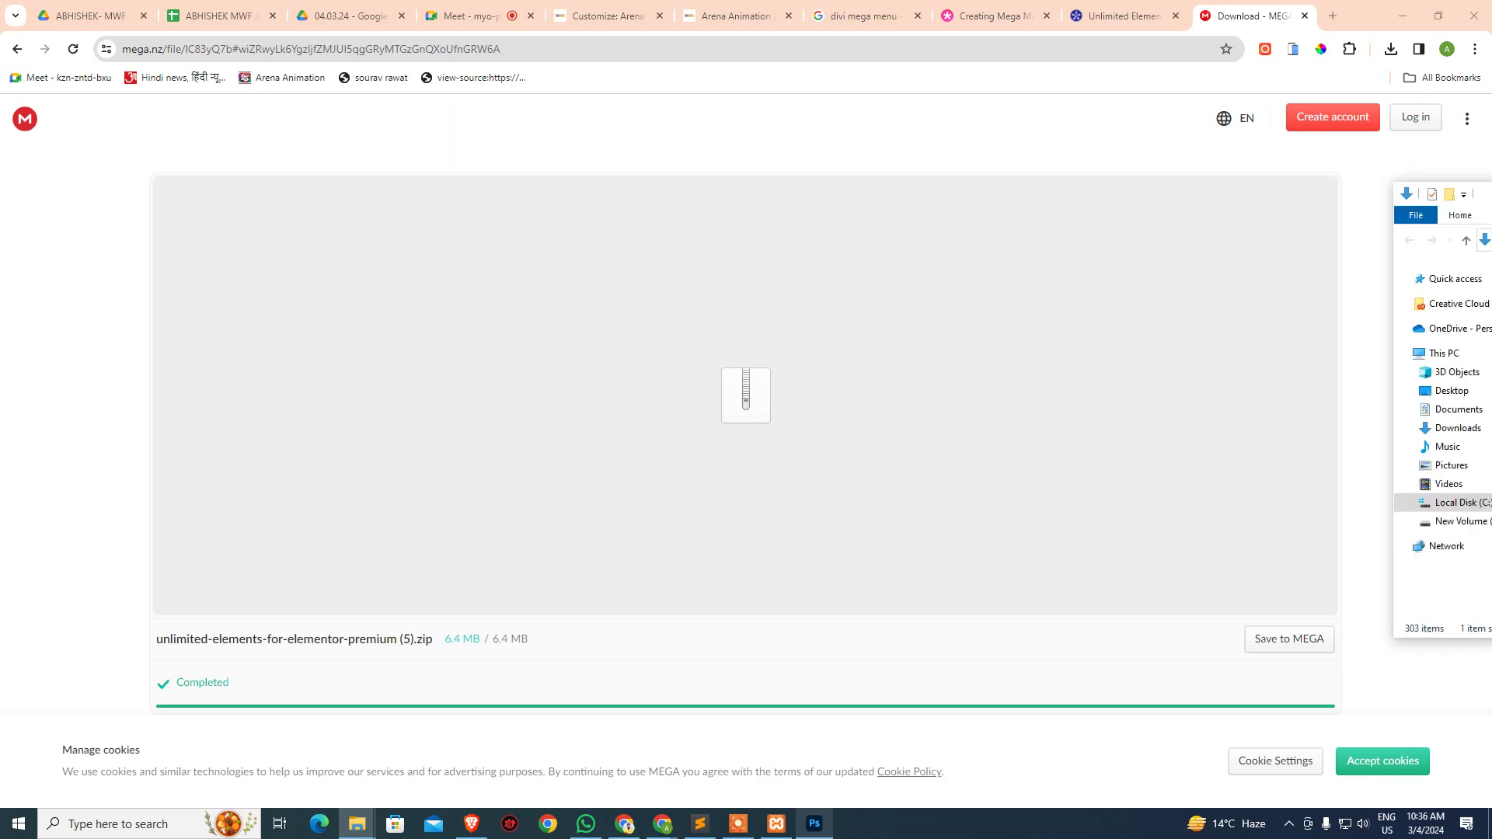
left_click_drag(331, 147, 749, 150)
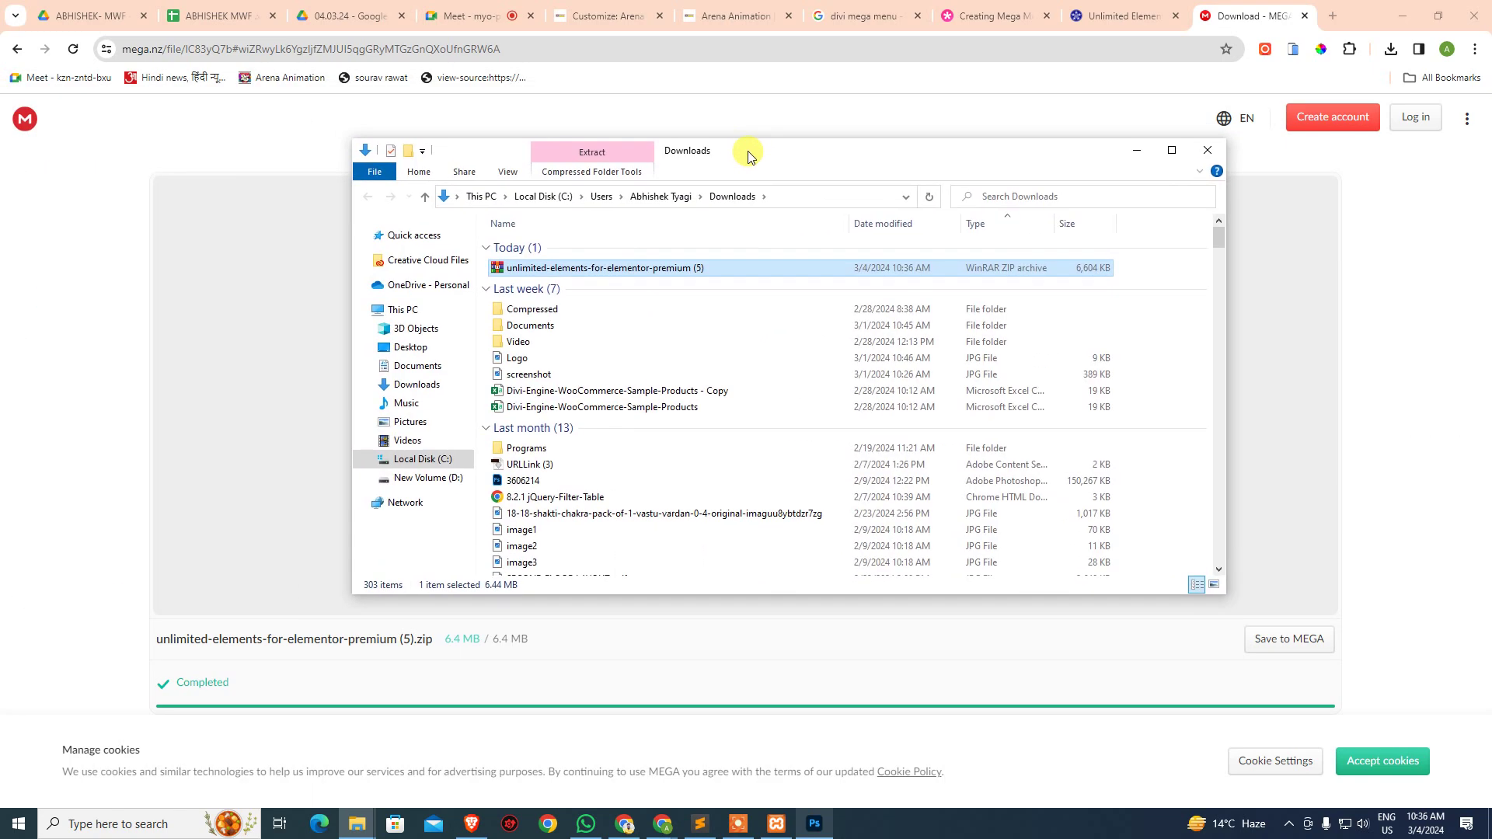
- Extract the plugin zip into its own unlimited-elements-for-elementor-premium (5) folder and open the inner plugin folder
right_click(688, 272)
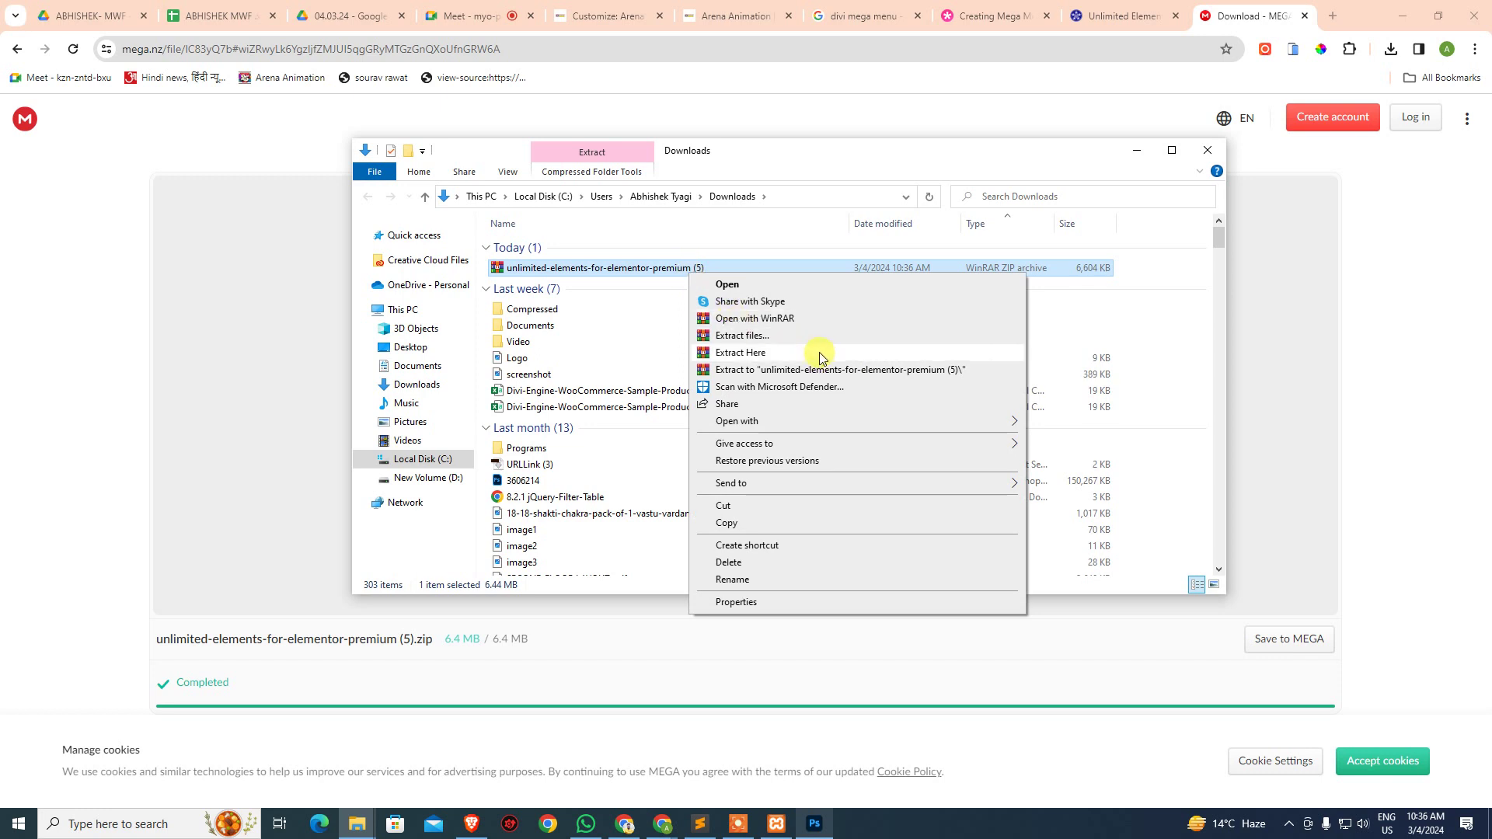
left_click(861, 370)
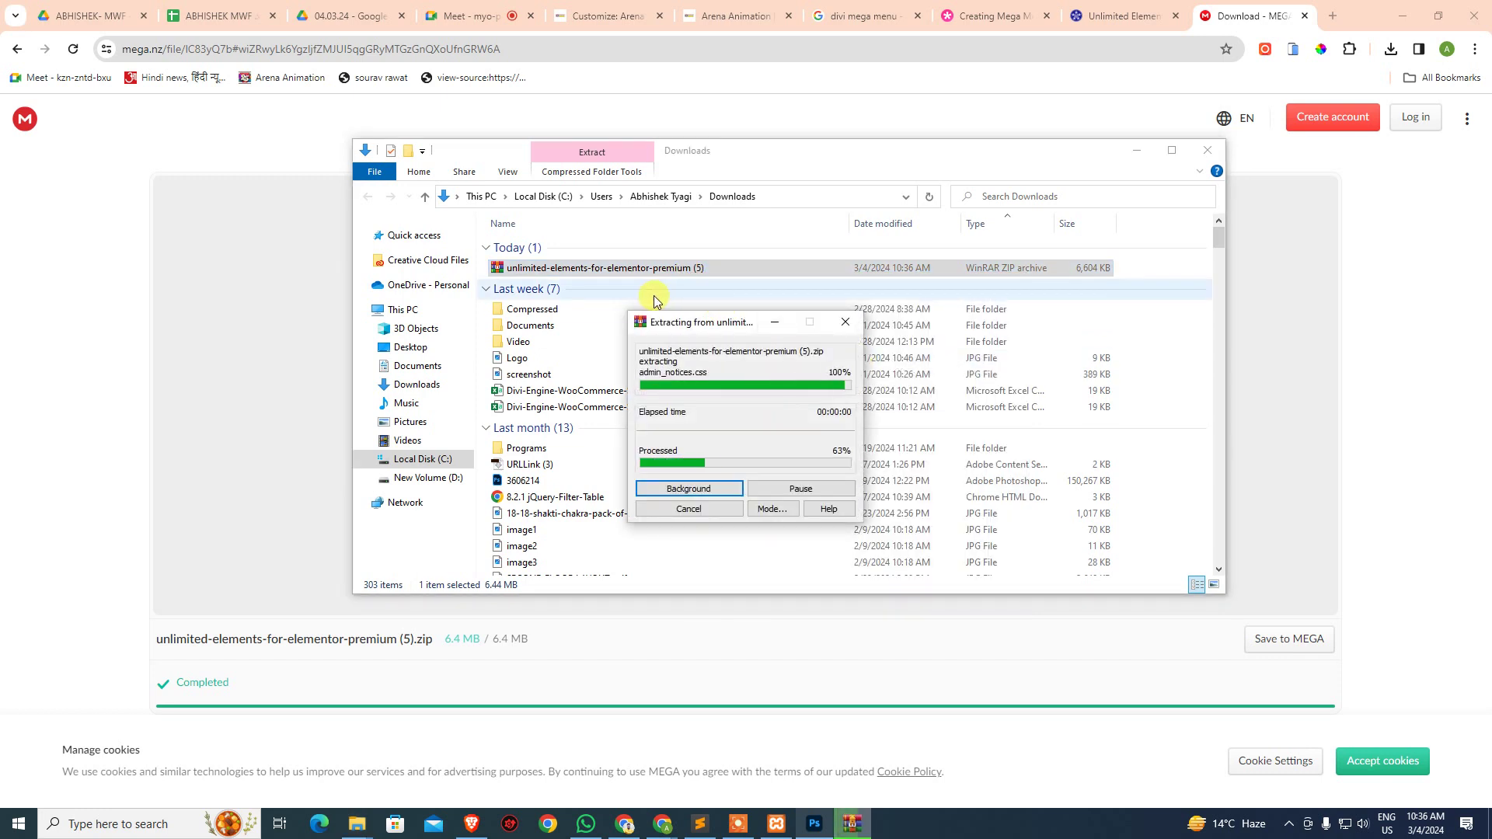
double_click(583, 273)
left_click(580, 247)
double_click(580, 247)
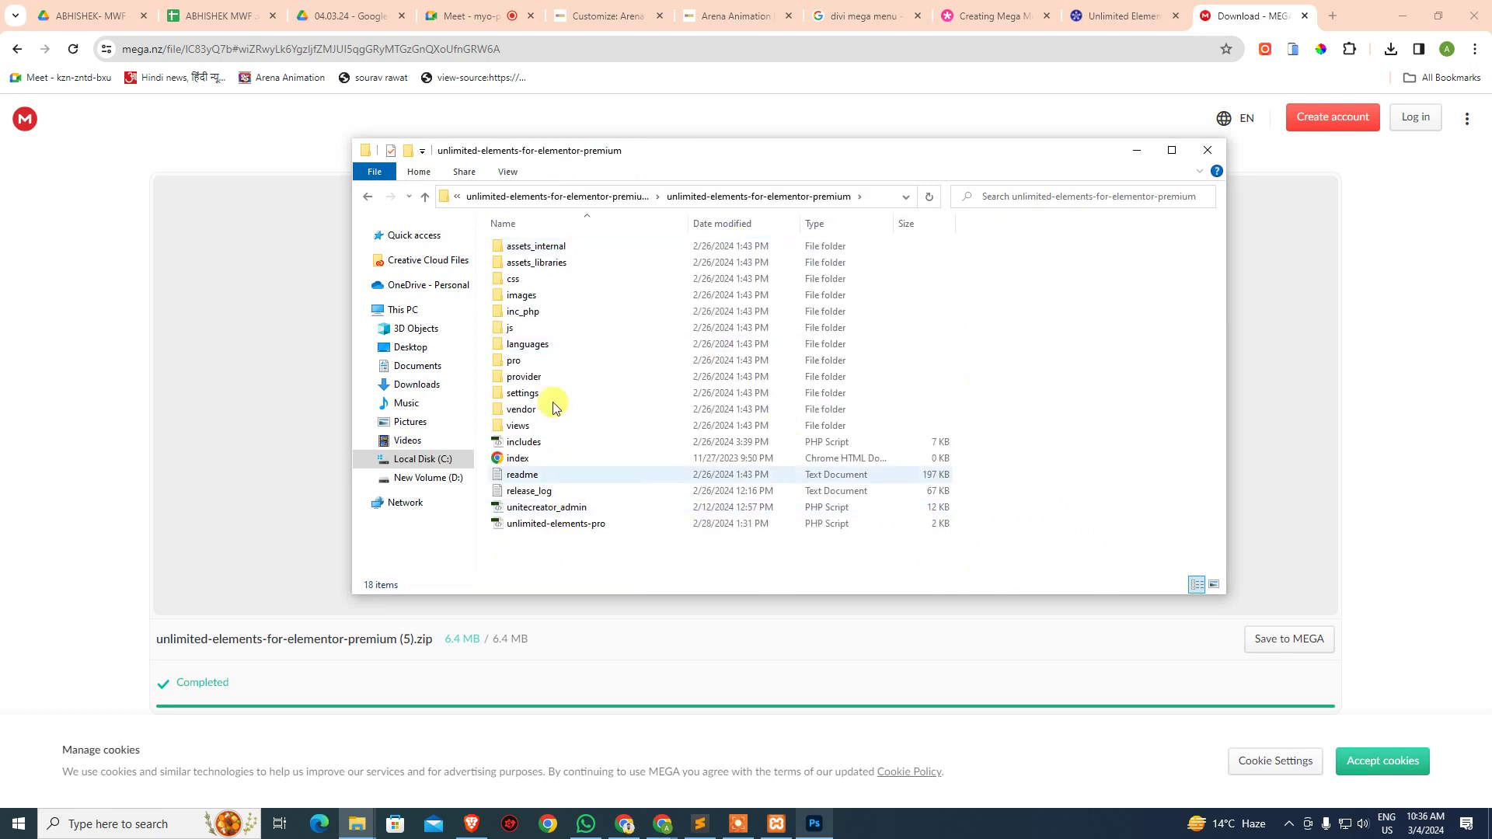
- Look over the extracted plugin files, return to the Downloads folder to point out the zip archive, and go back to the browser
left_click_drag(565, 566, 971, 501)
left_click(1099, 433)
left_click(590, 198)
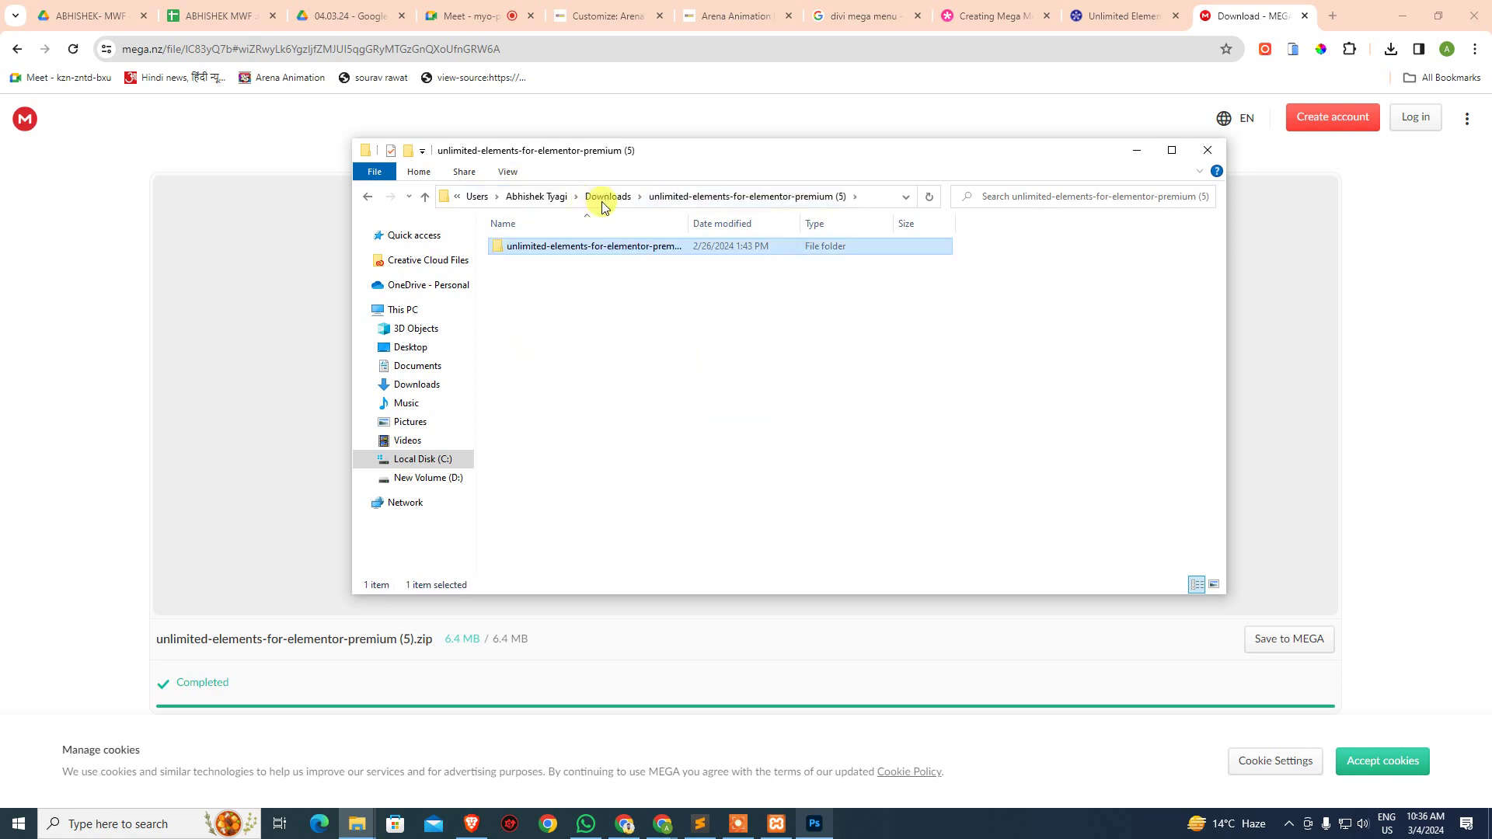
left_click(605, 199)
left_click(631, 284)
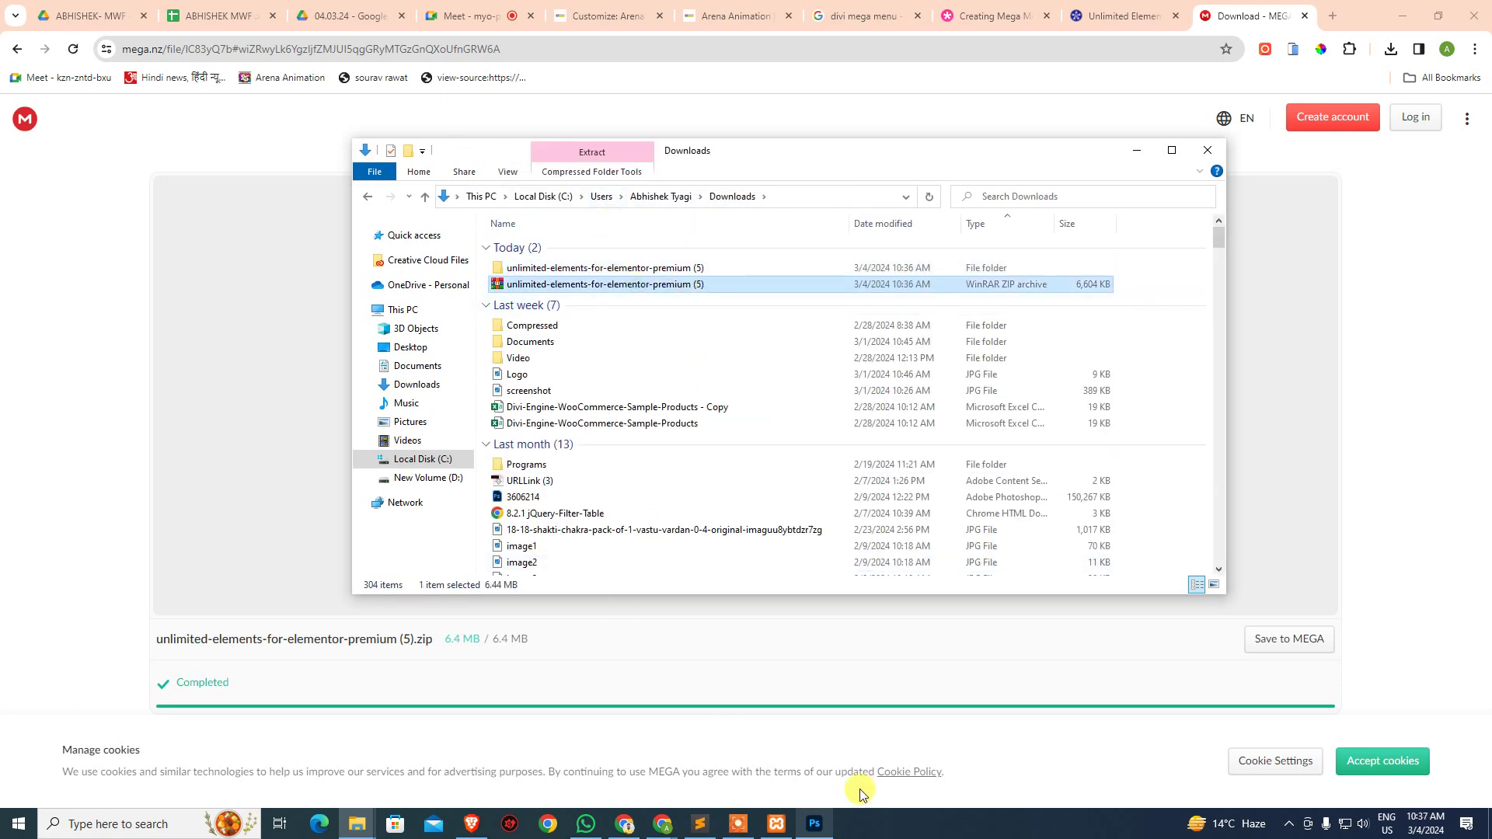
left_click(702, 665)
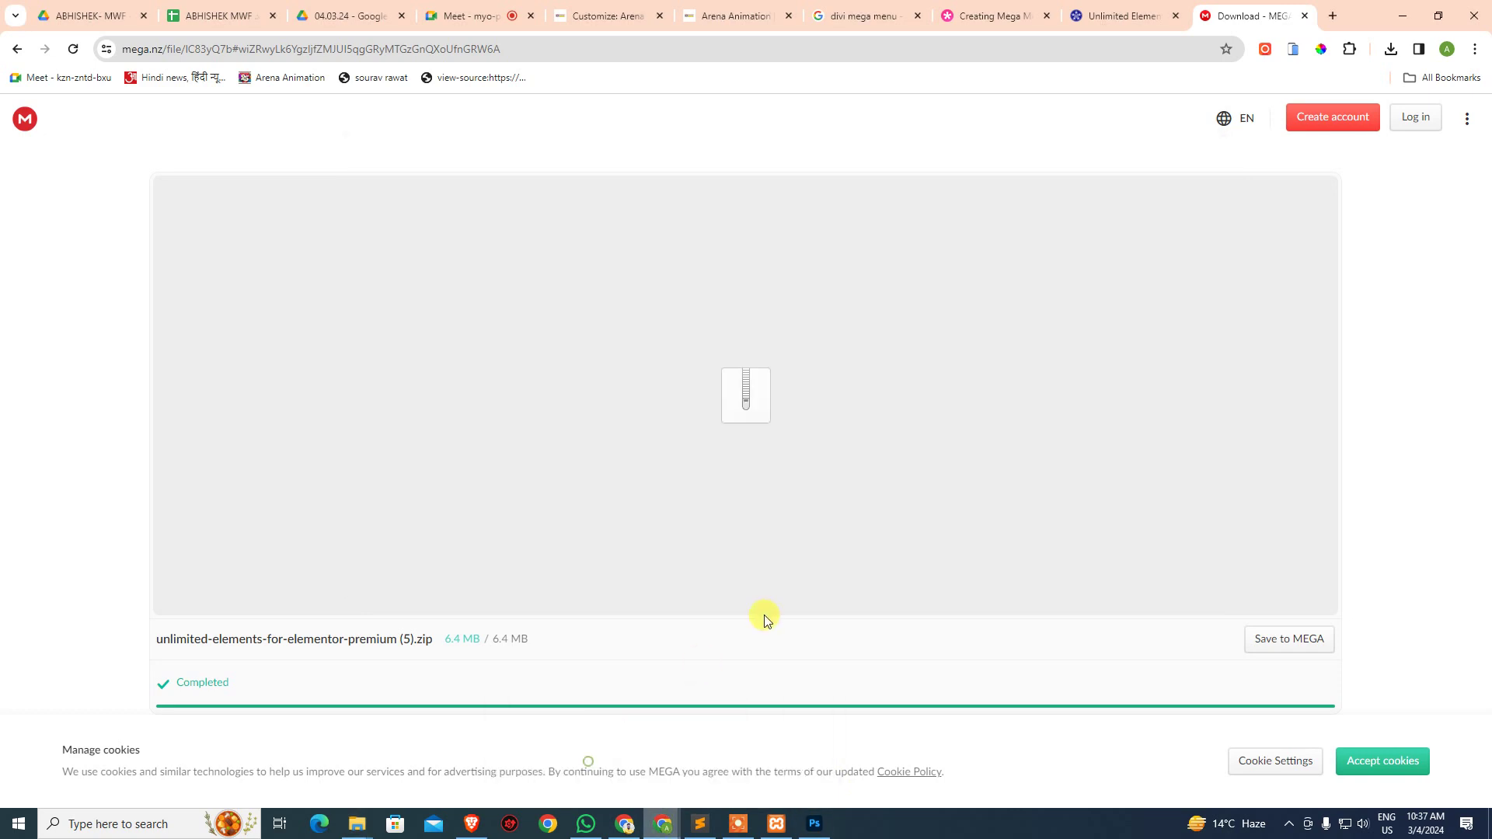
- Switch to the WordPress admin of the Arena Animation site and open the upload form for adding a new plugin
left_click(635, 12)
left_click(16, 113)
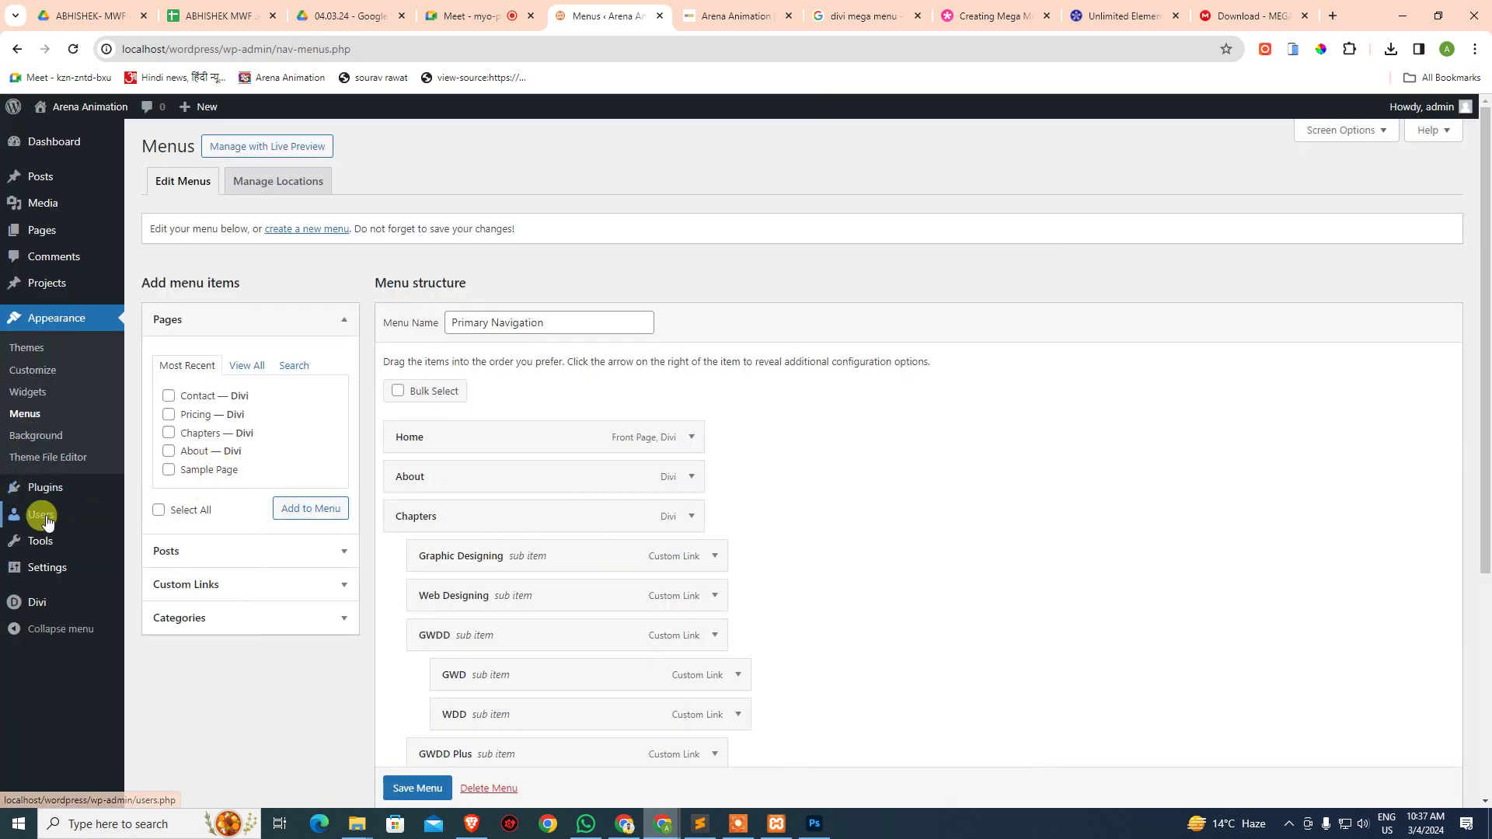
mouse_move(84, 488)
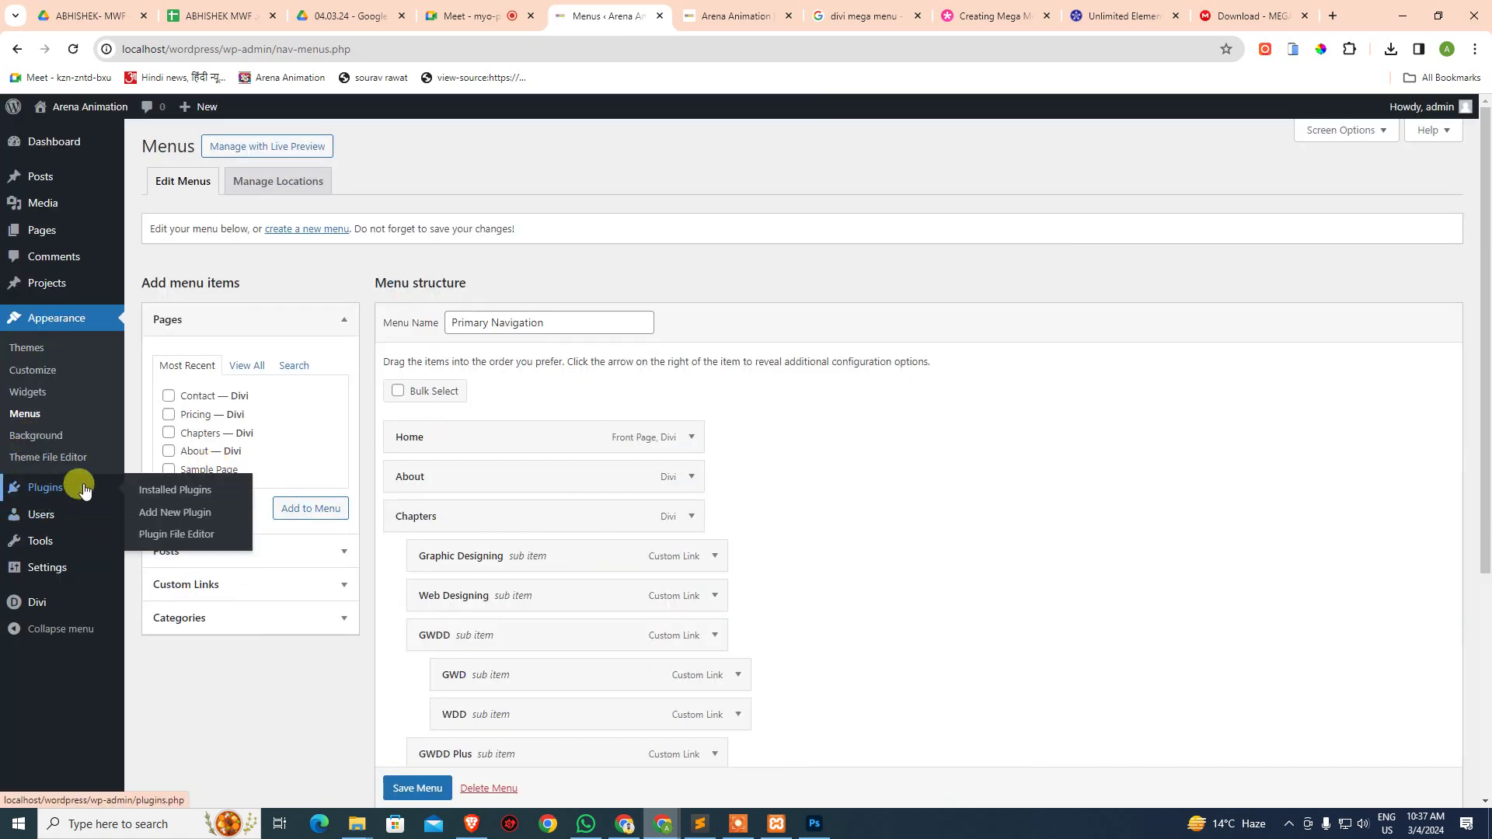
left_click(161, 512)
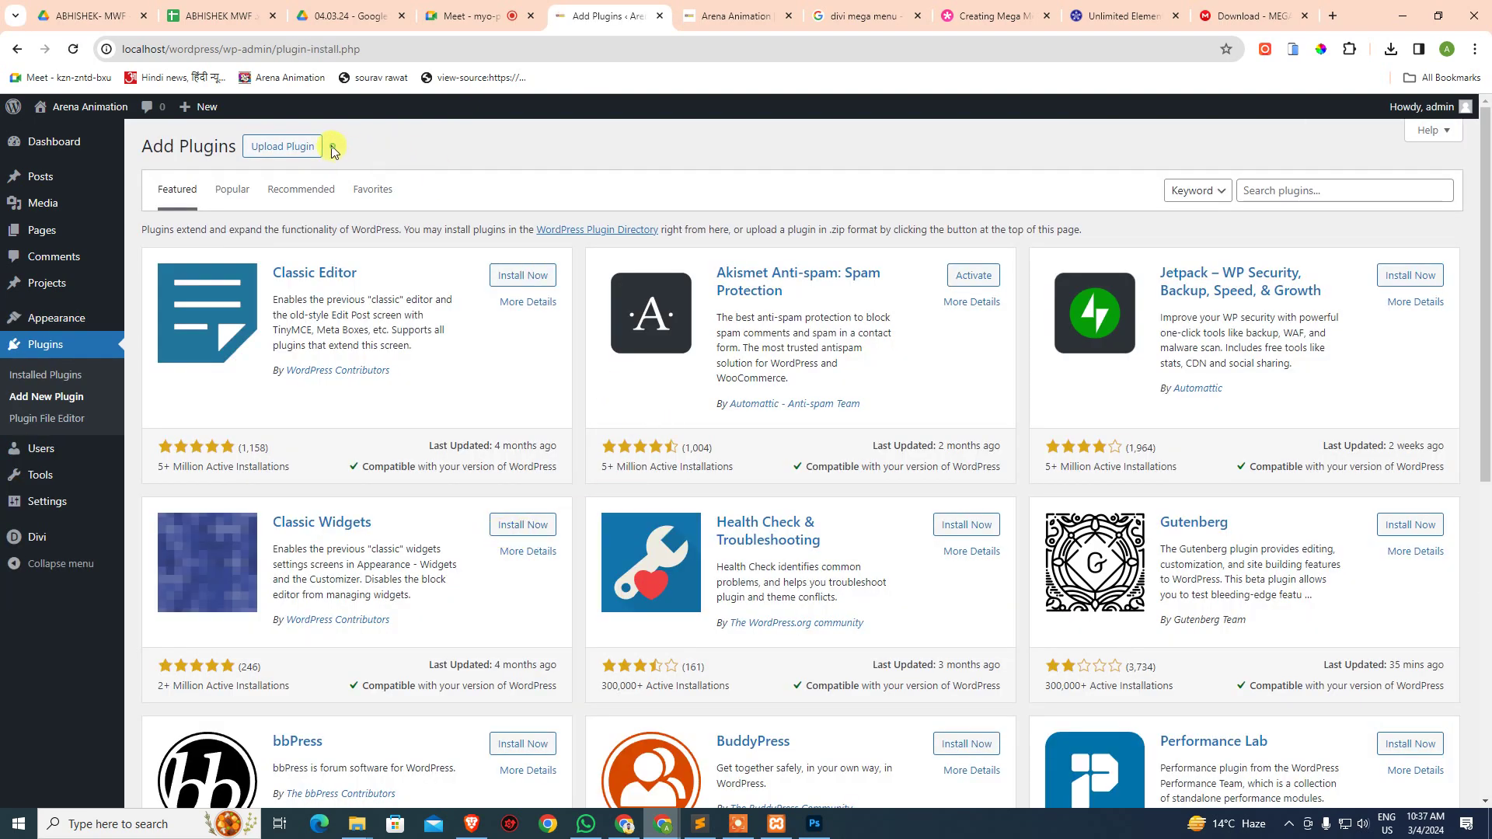
left_click(315, 148)
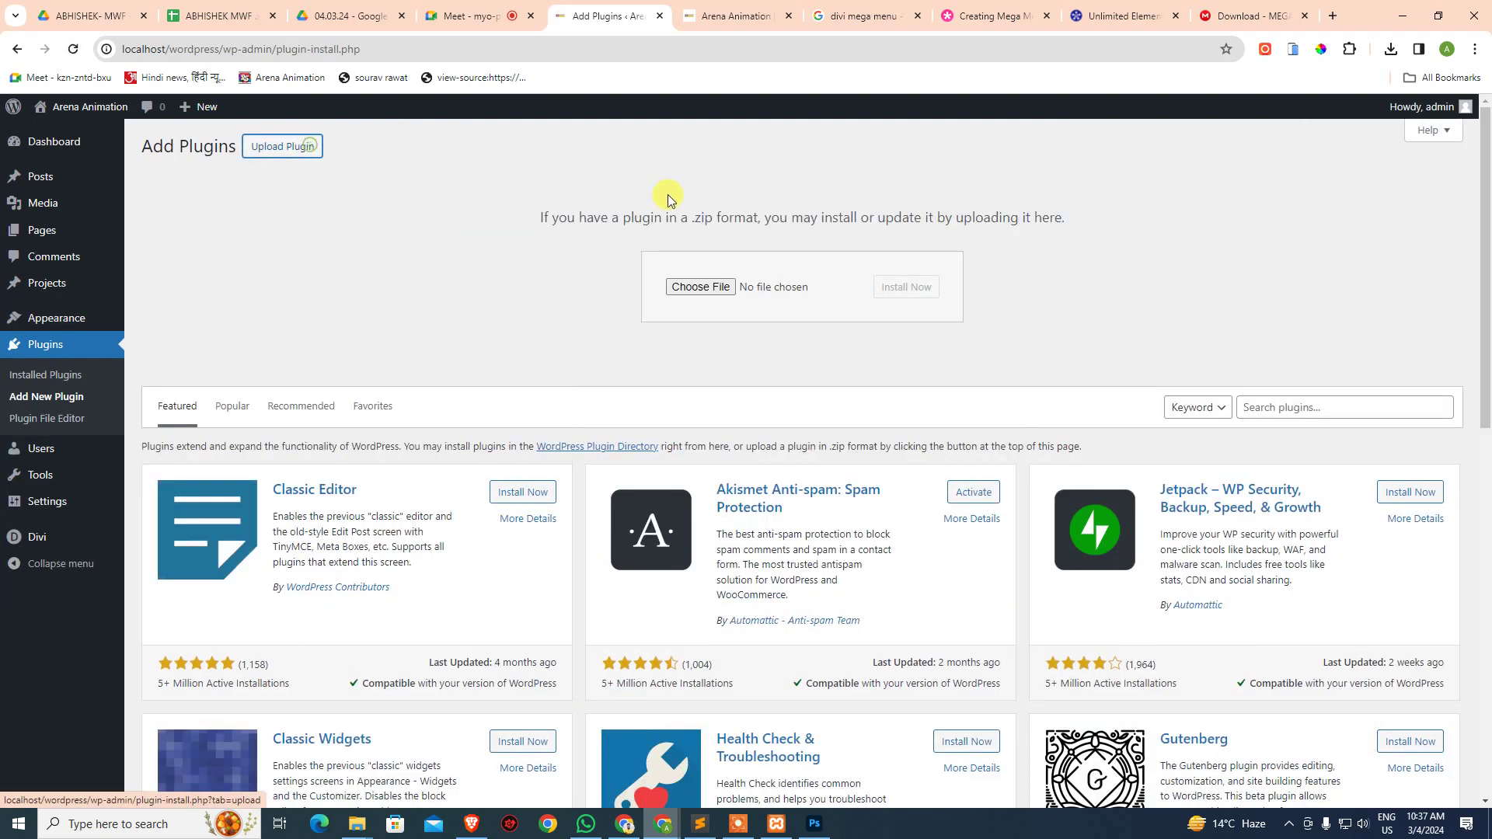
- Install the unlimited-elements-for-elementor-premium (5) zip from Downloads as a plugin and activate Unlimited Elements for Elementor (Premium)
left_click(717, 293)
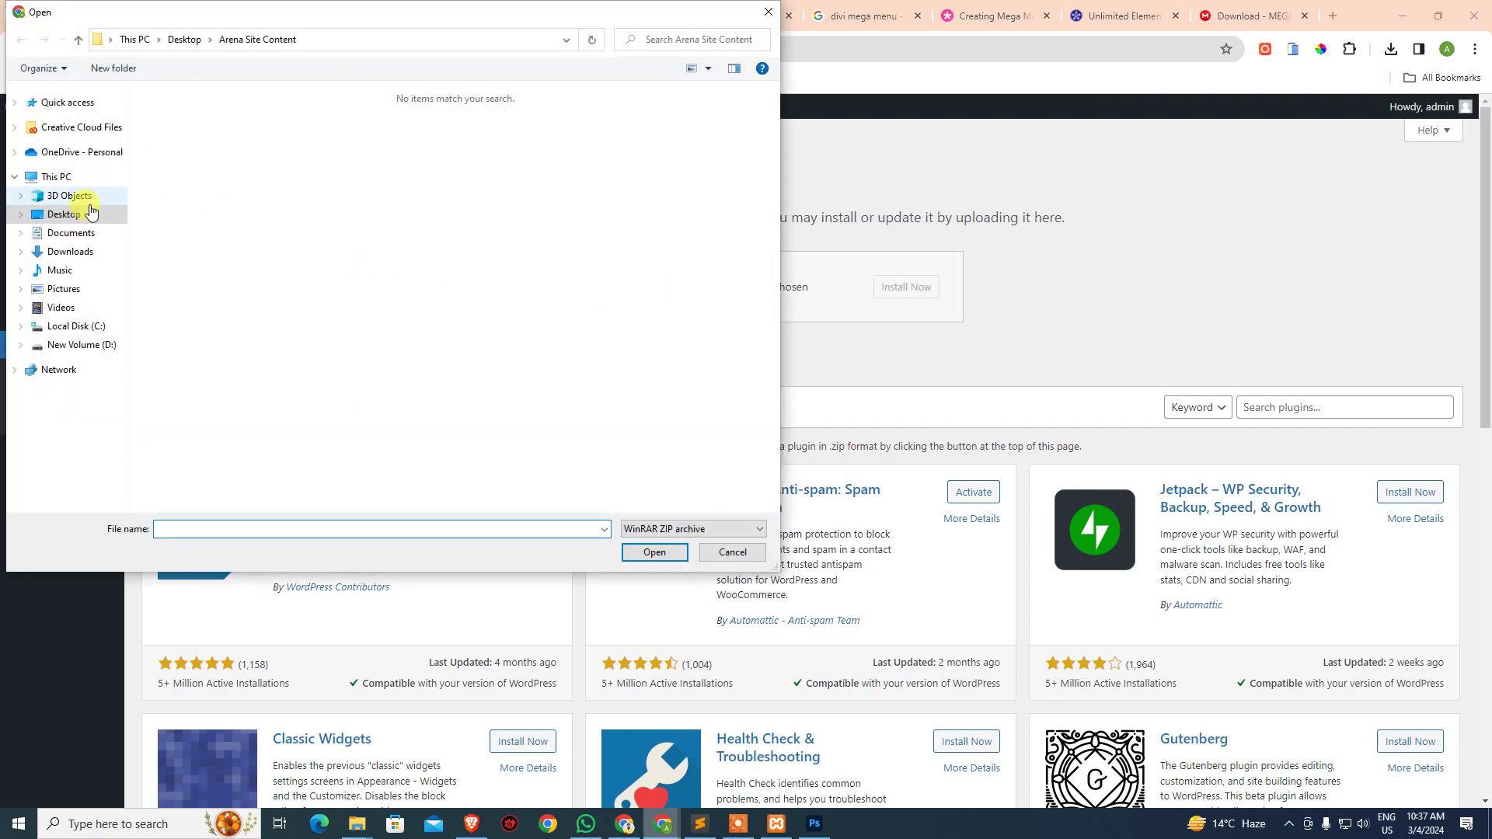
left_click(87, 251)
left_click(171, 144)
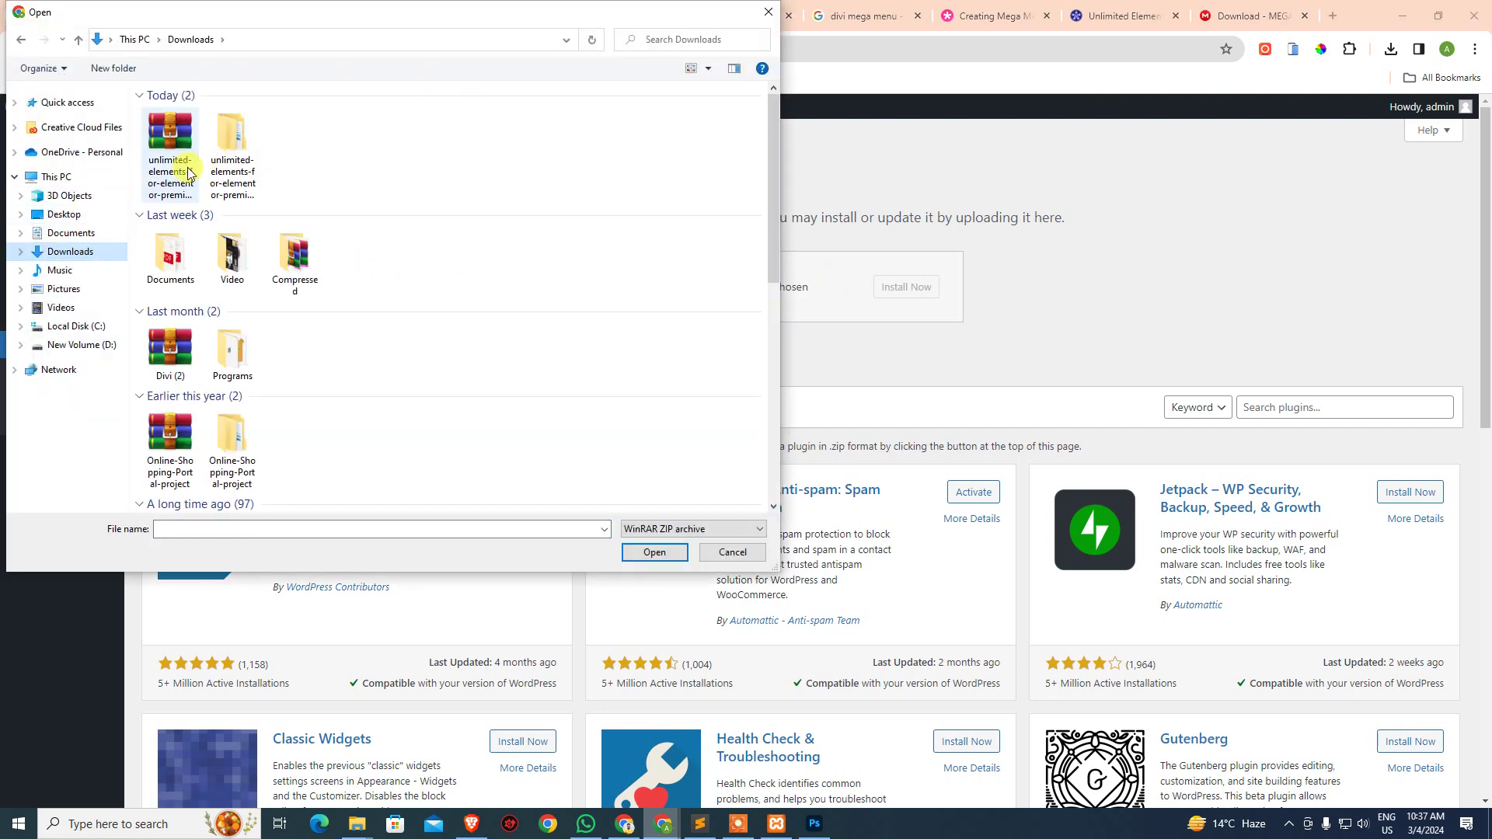
left_click(650, 548)
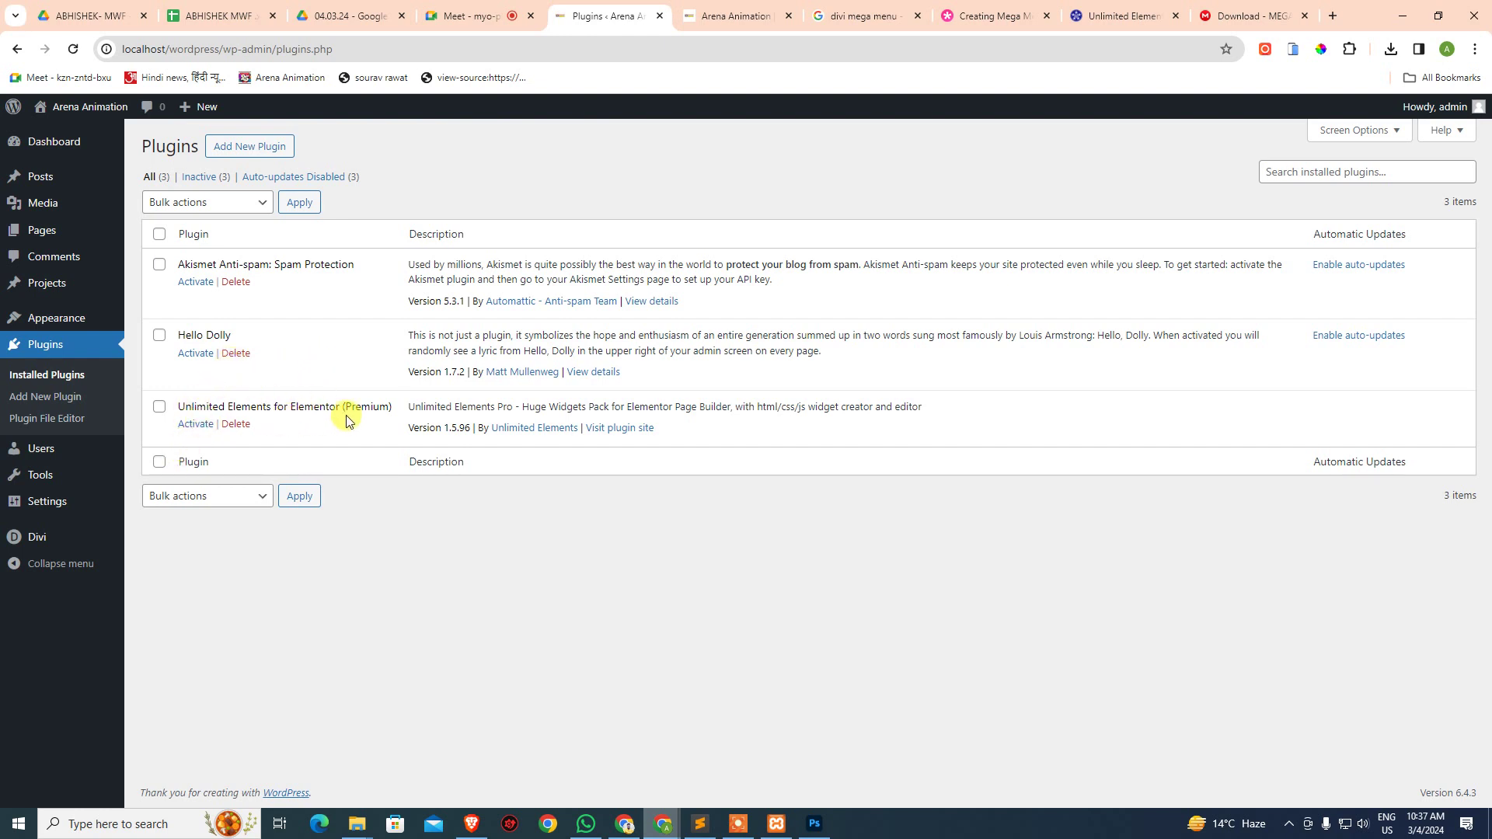
left_click(204, 425)
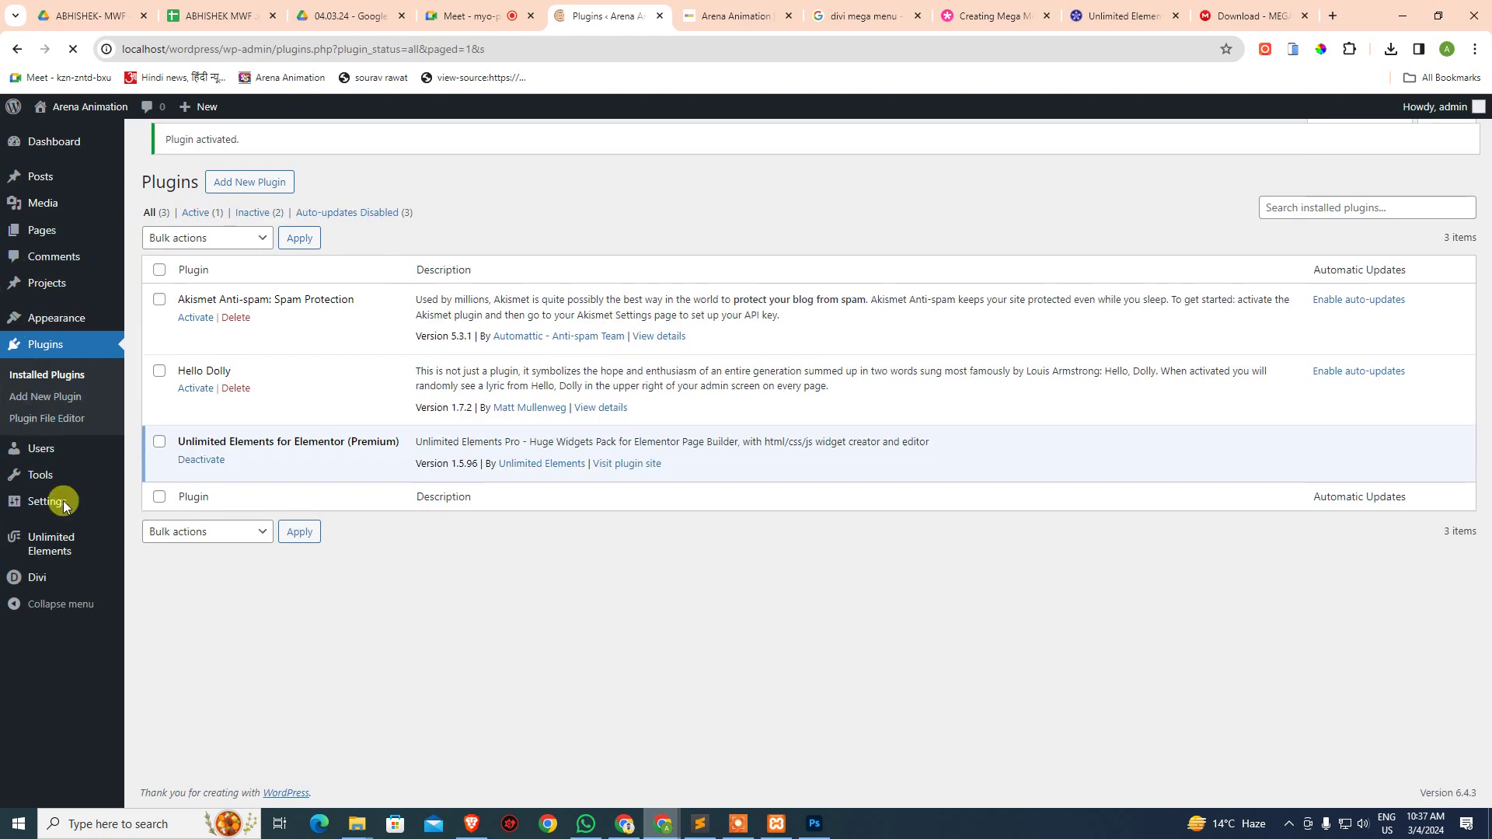
mouse_move(55, 548)
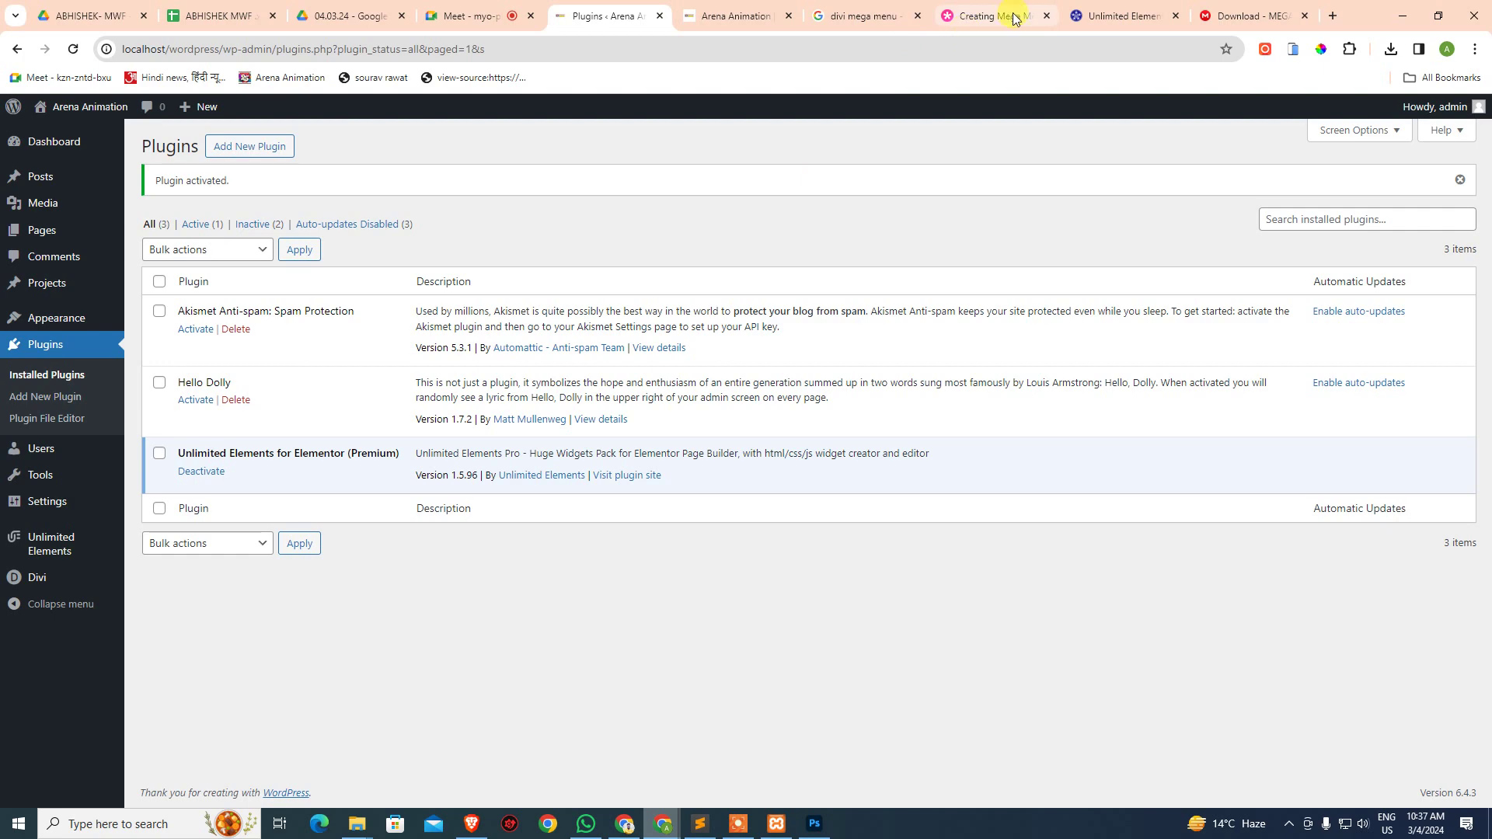
- Return from the Unlimited Elements post to the Shineads search results for elementor
left_click(1235, 11)
left_click(1010, 16)
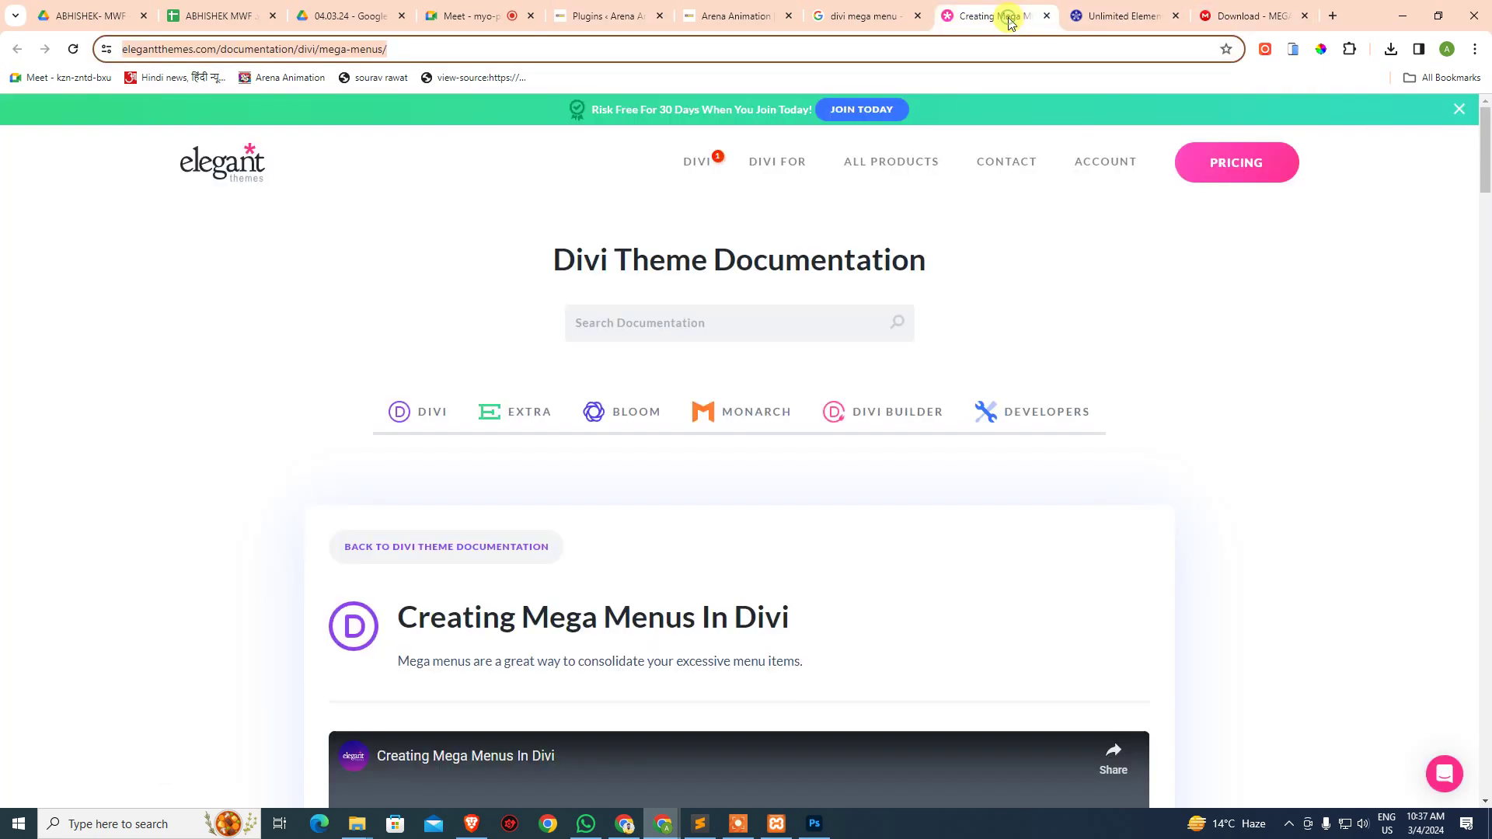
left_click(1111, 16)
scroll(464, 287, "up", 5)
left_click(28, 49)
left_click(17, 49)
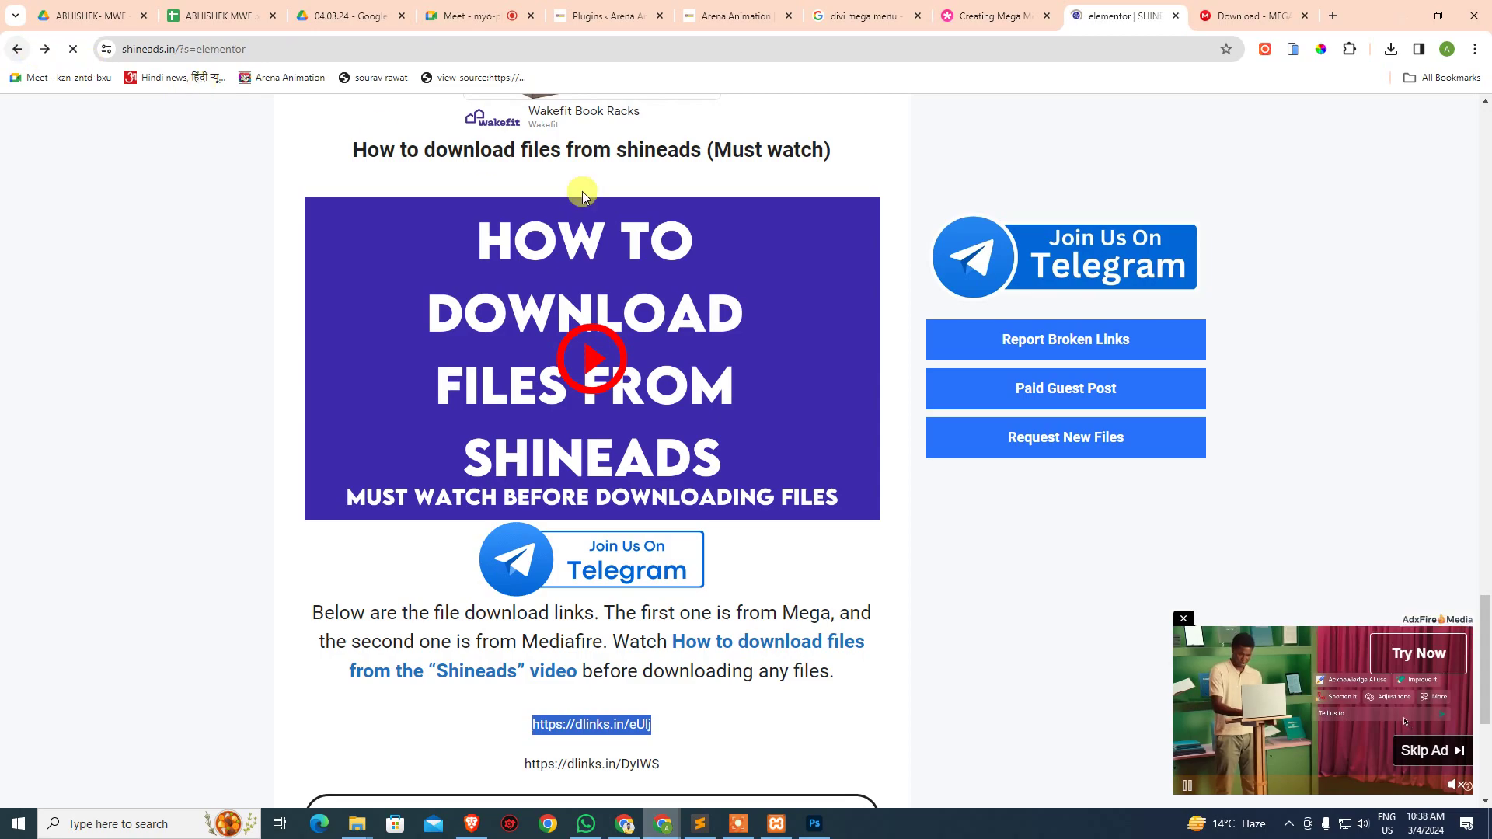
- Find the Elementor Pro Free Download v3.19.3 (2499+ Pro Templates) post among the search results and open it
scroll(766, 383, "down", 4)
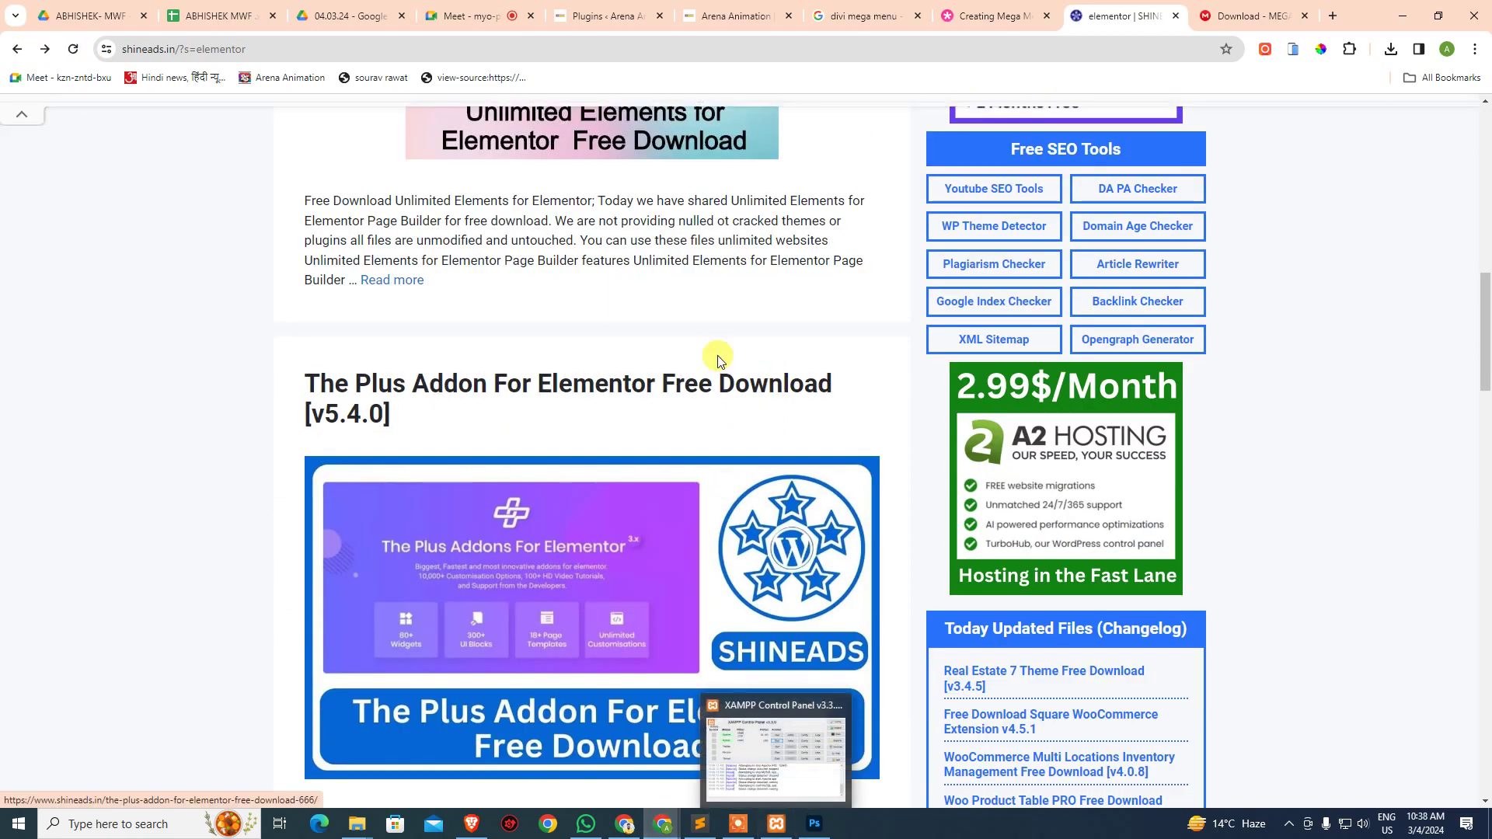
scroll(727, 381, "down", 4)
scroll(739, 400, "down", 3)
scroll(676, 410, "down", 8)
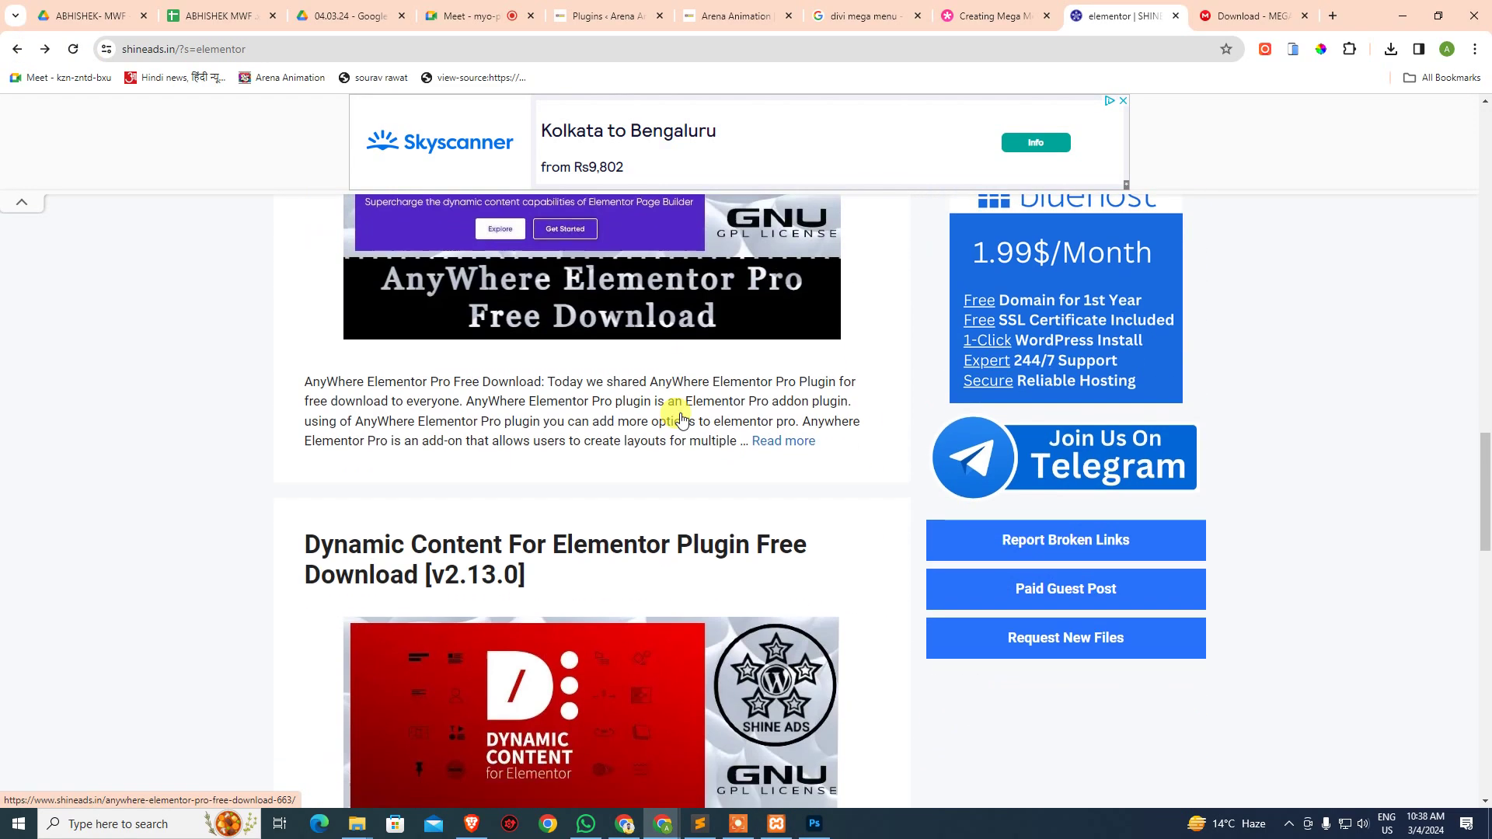
scroll(486, 458, "down", 5)
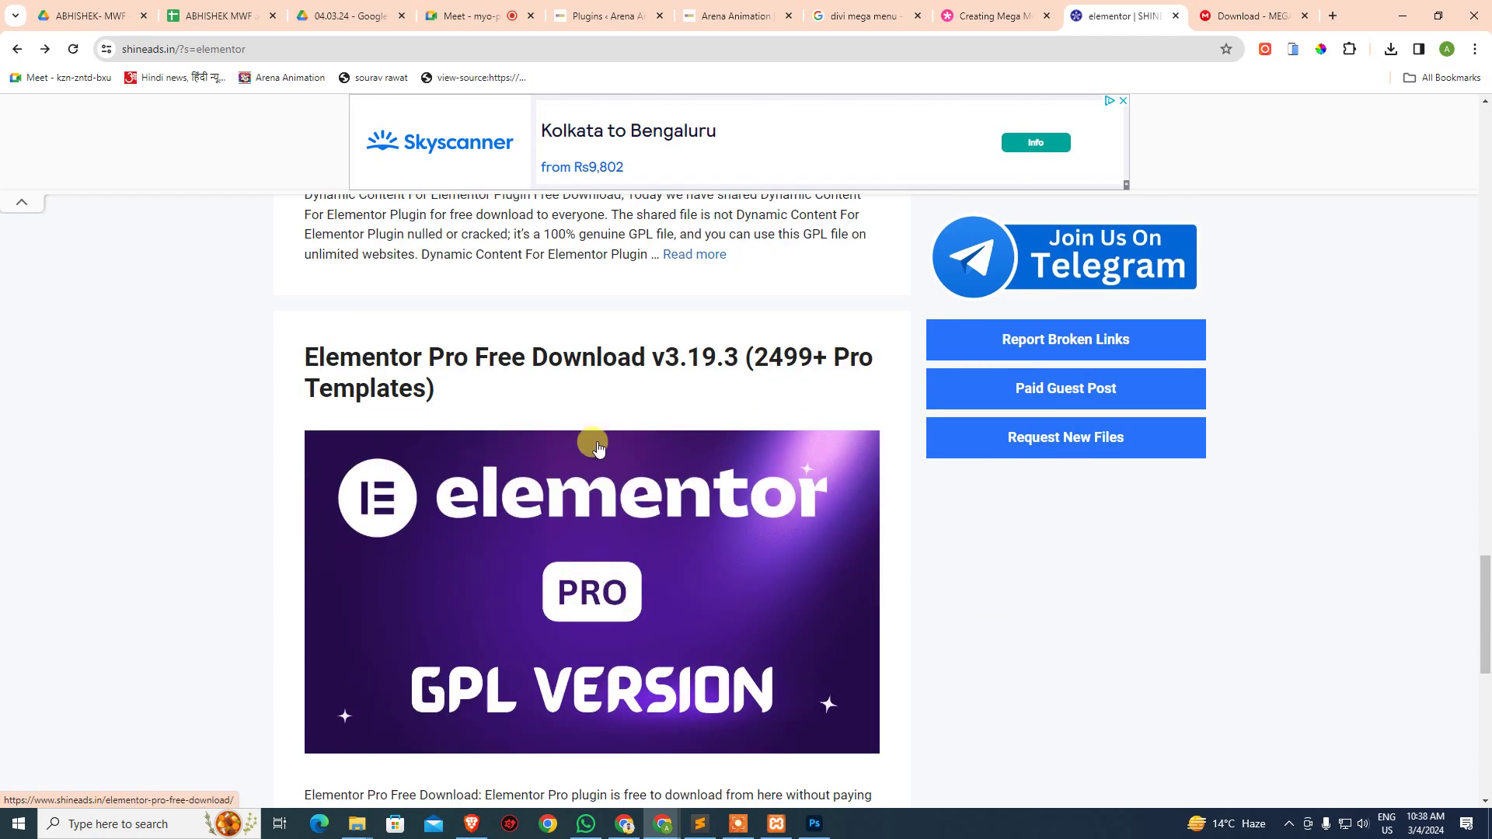
scroll(894, 519, "down", 2)
scroll(852, 514, "down", 4)
scroll(376, 573, "up", 2)
scroll(406, 573, "down", 2)
scroll(533, 558, "up", 6)
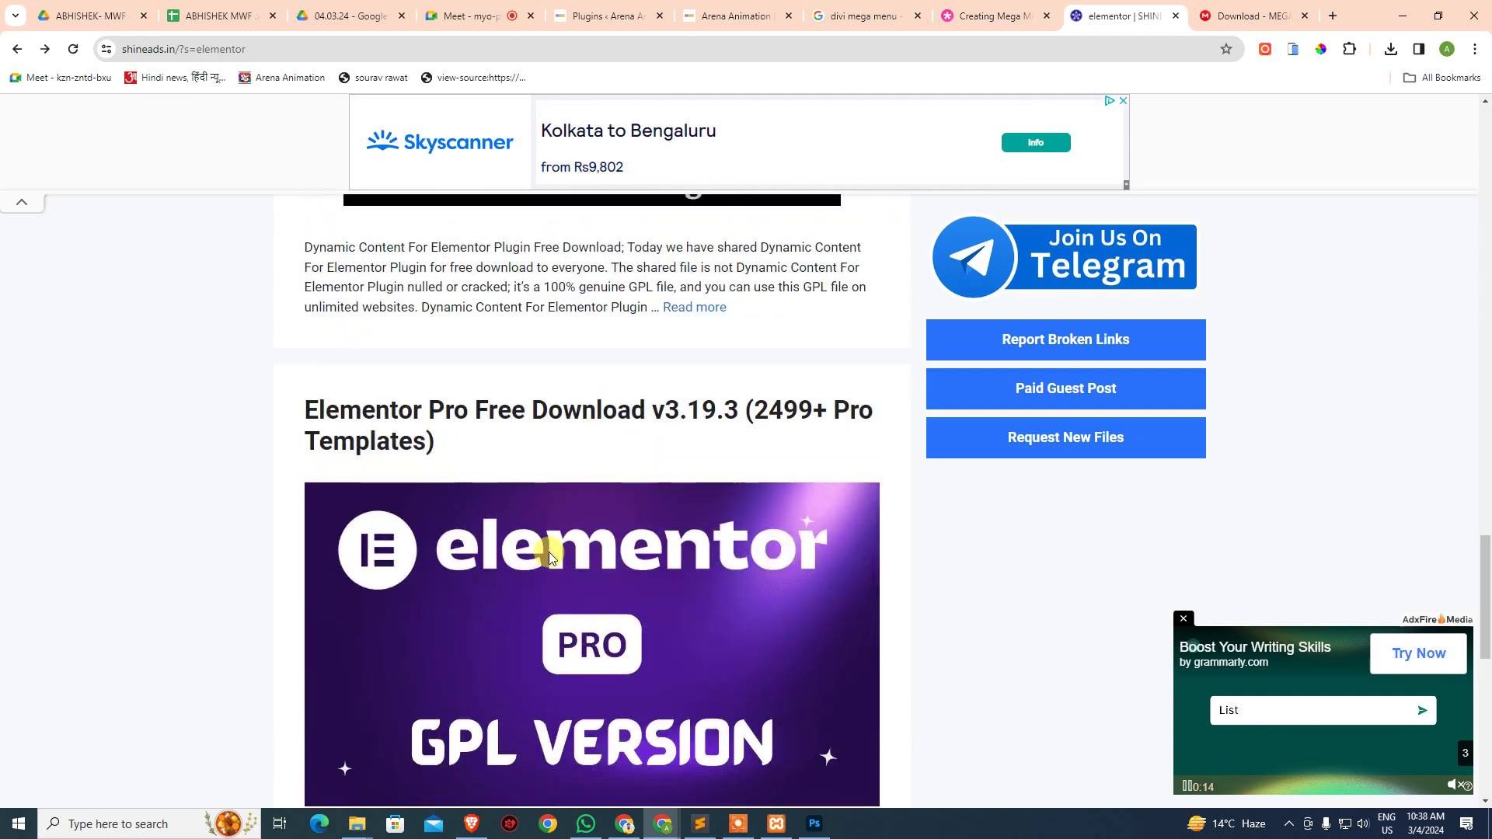
left_click(707, 443)
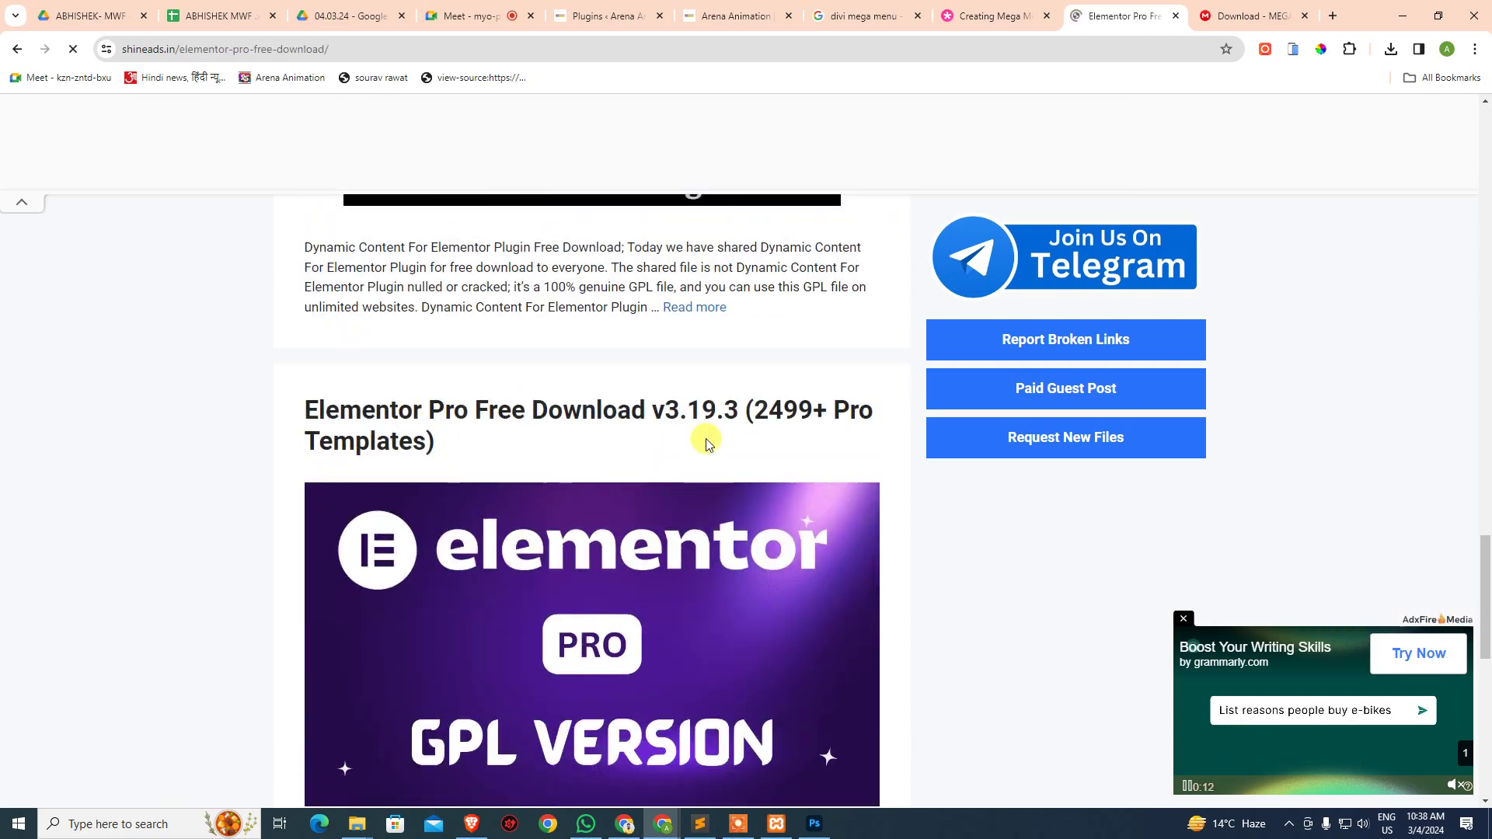
- Examine the Elementor Pro post's GPL explanation, changelog, installation steps, and the plugin and template download links
scroll(713, 458, "down", 20)
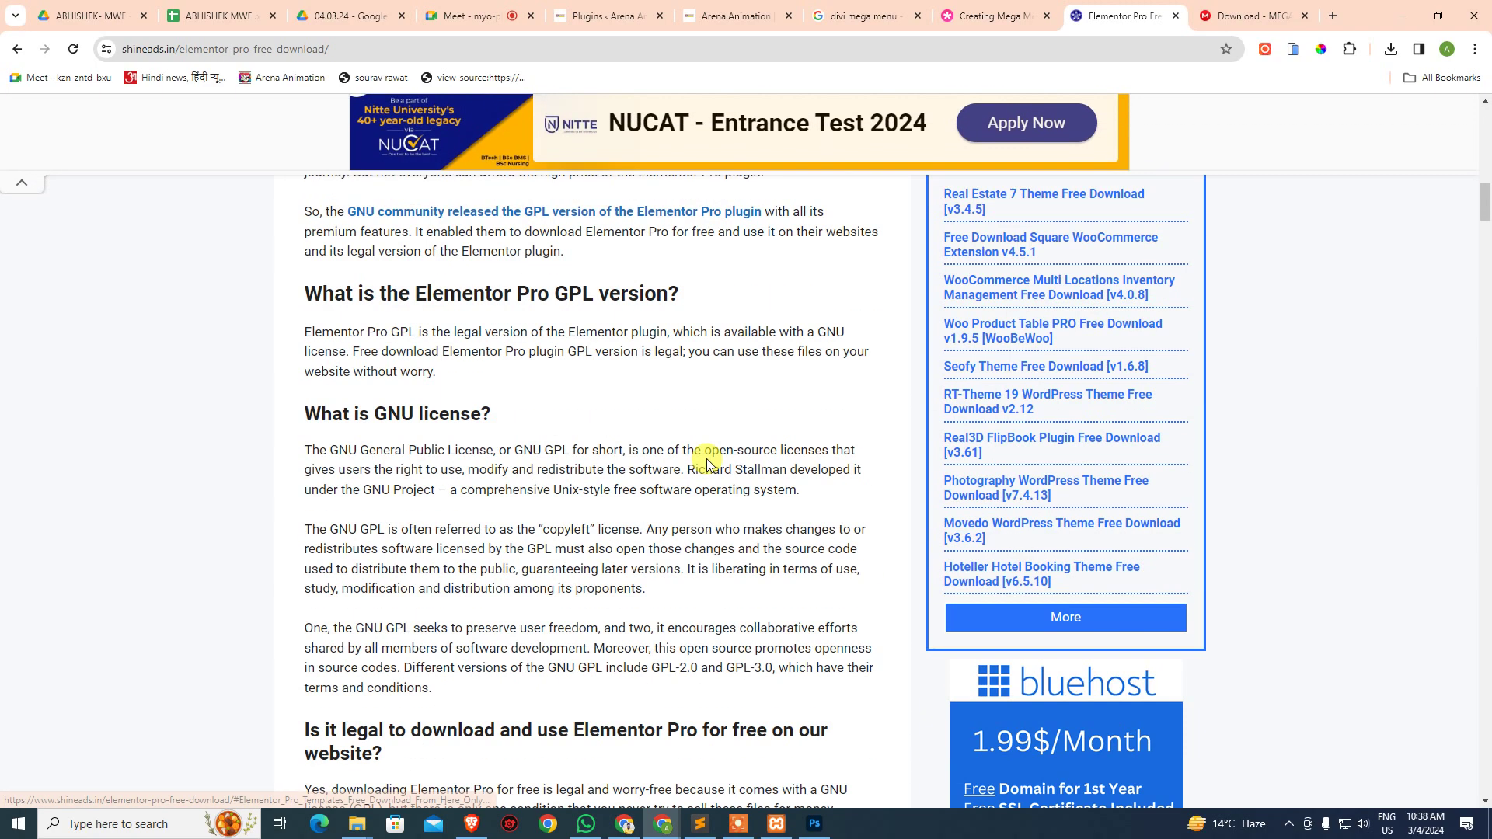
scroll(707, 464, "down", 13)
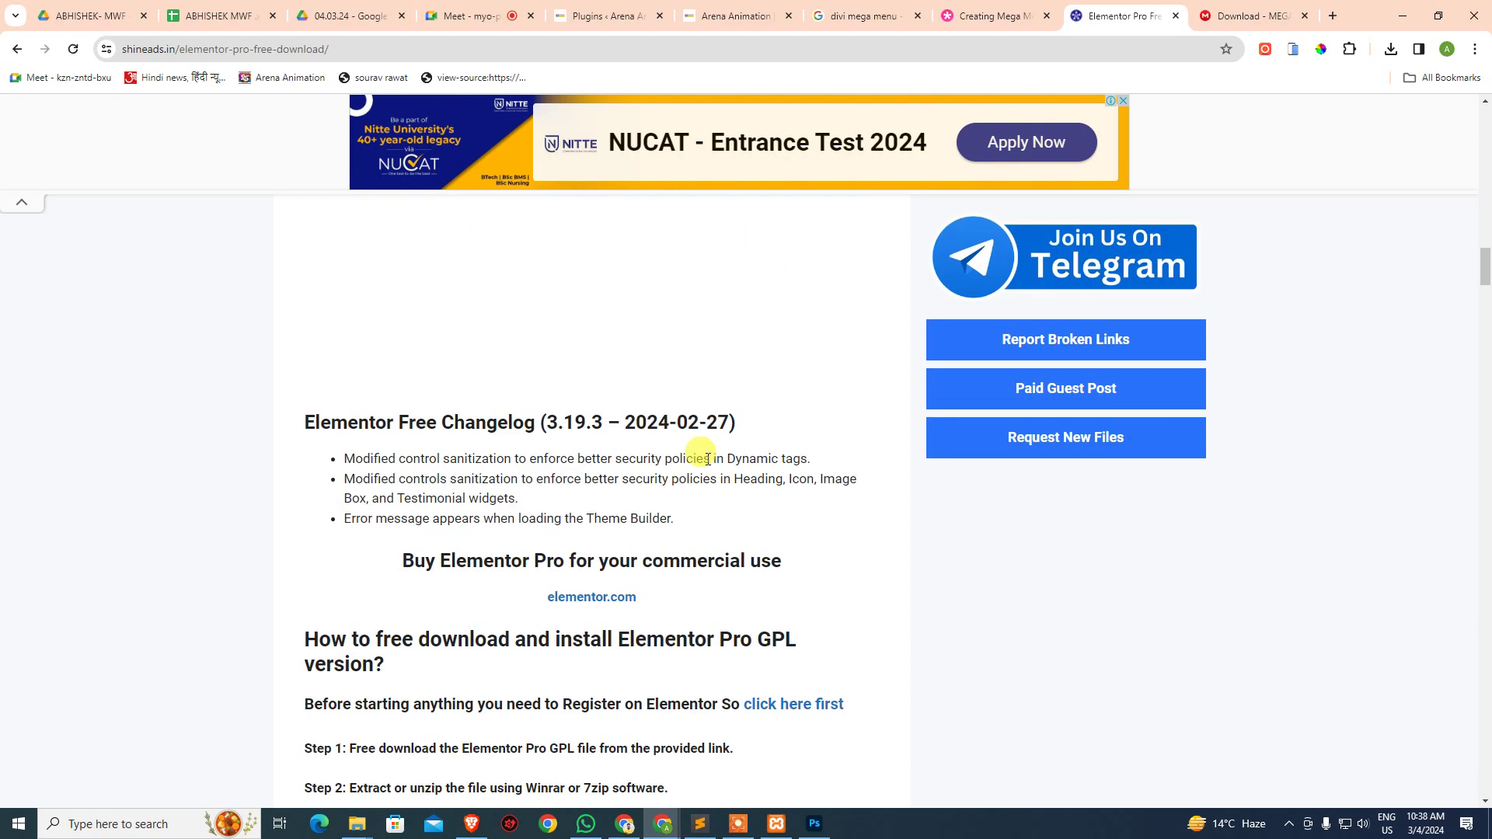
scroll(693, 464, "down", 8)
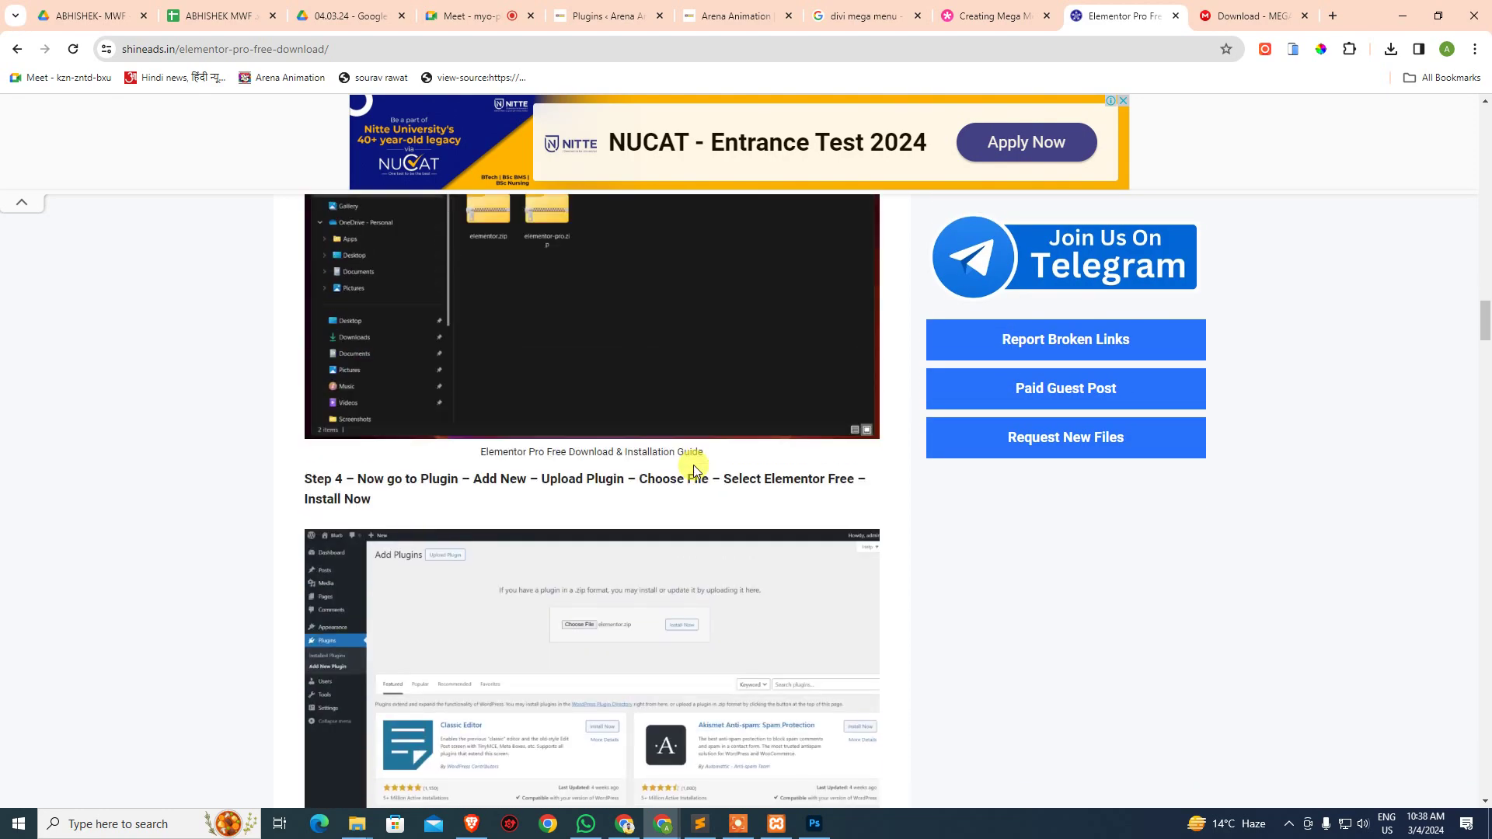
scroll(539, 507, "up", 4)
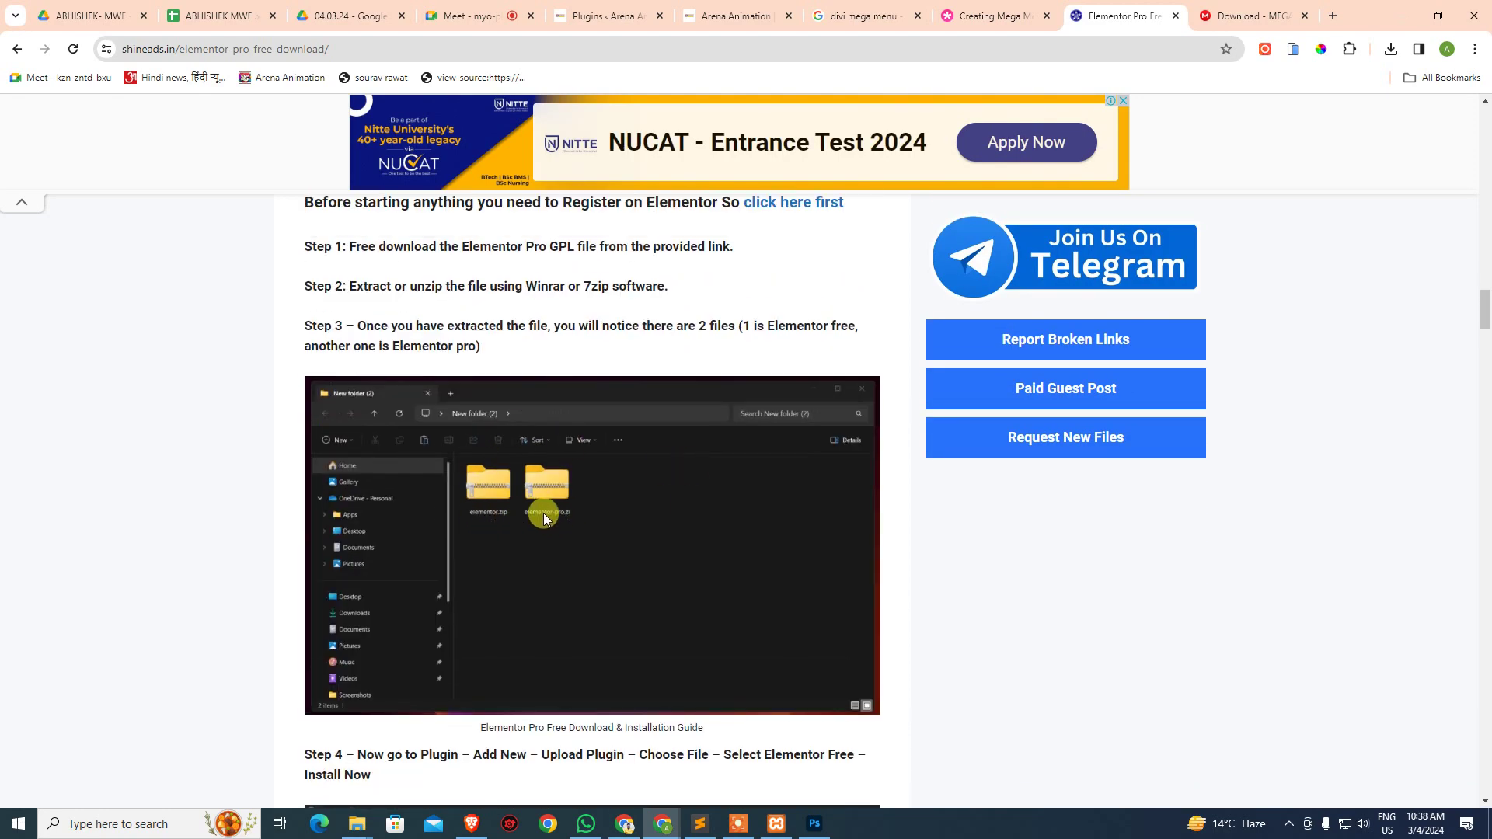
scroll(554, 523, "down", 14)
scroll(556, 519, "down", 15)
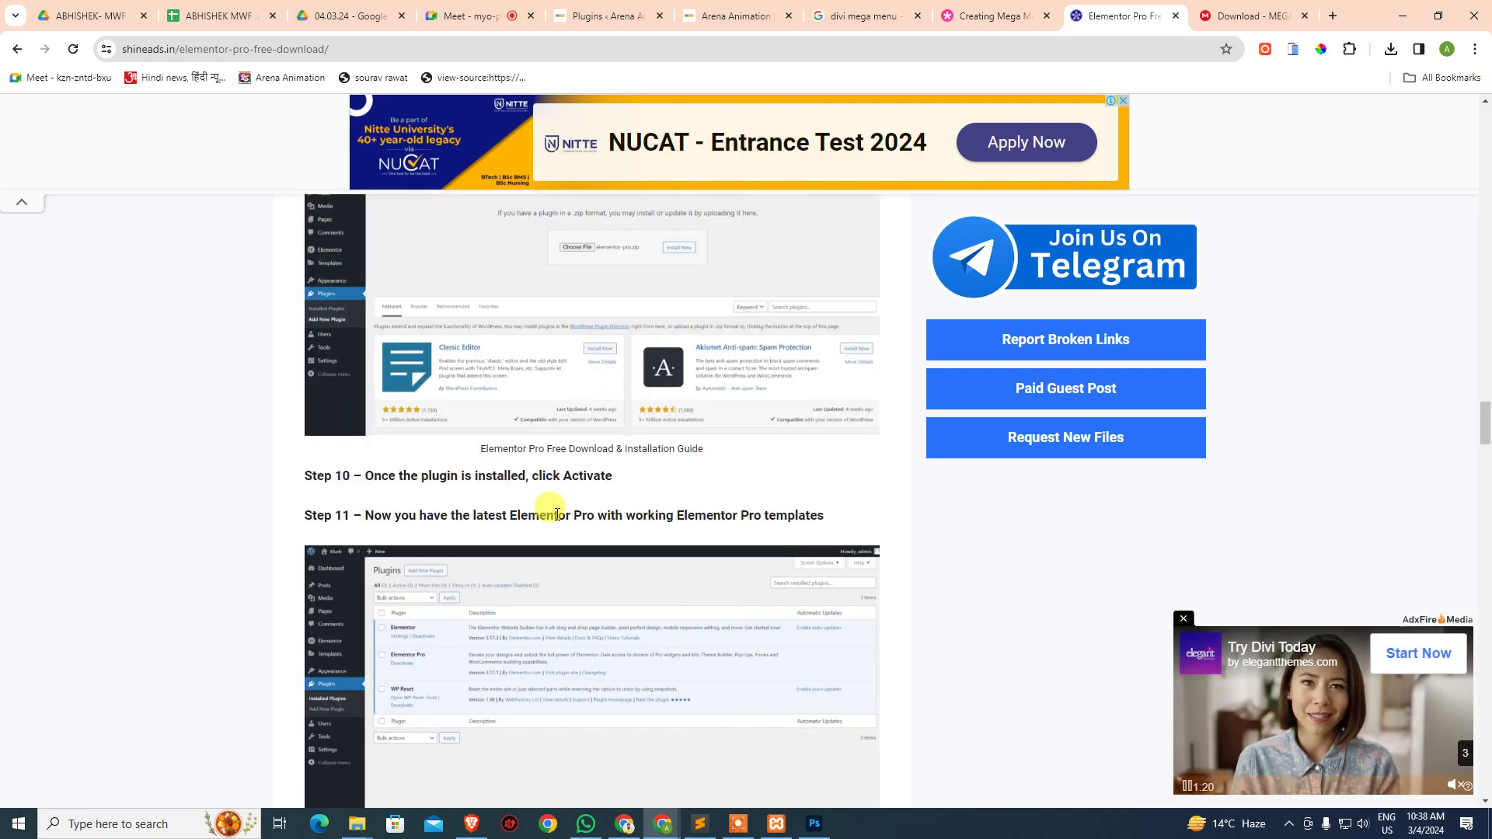
scroll(558, 514, "down", 12)
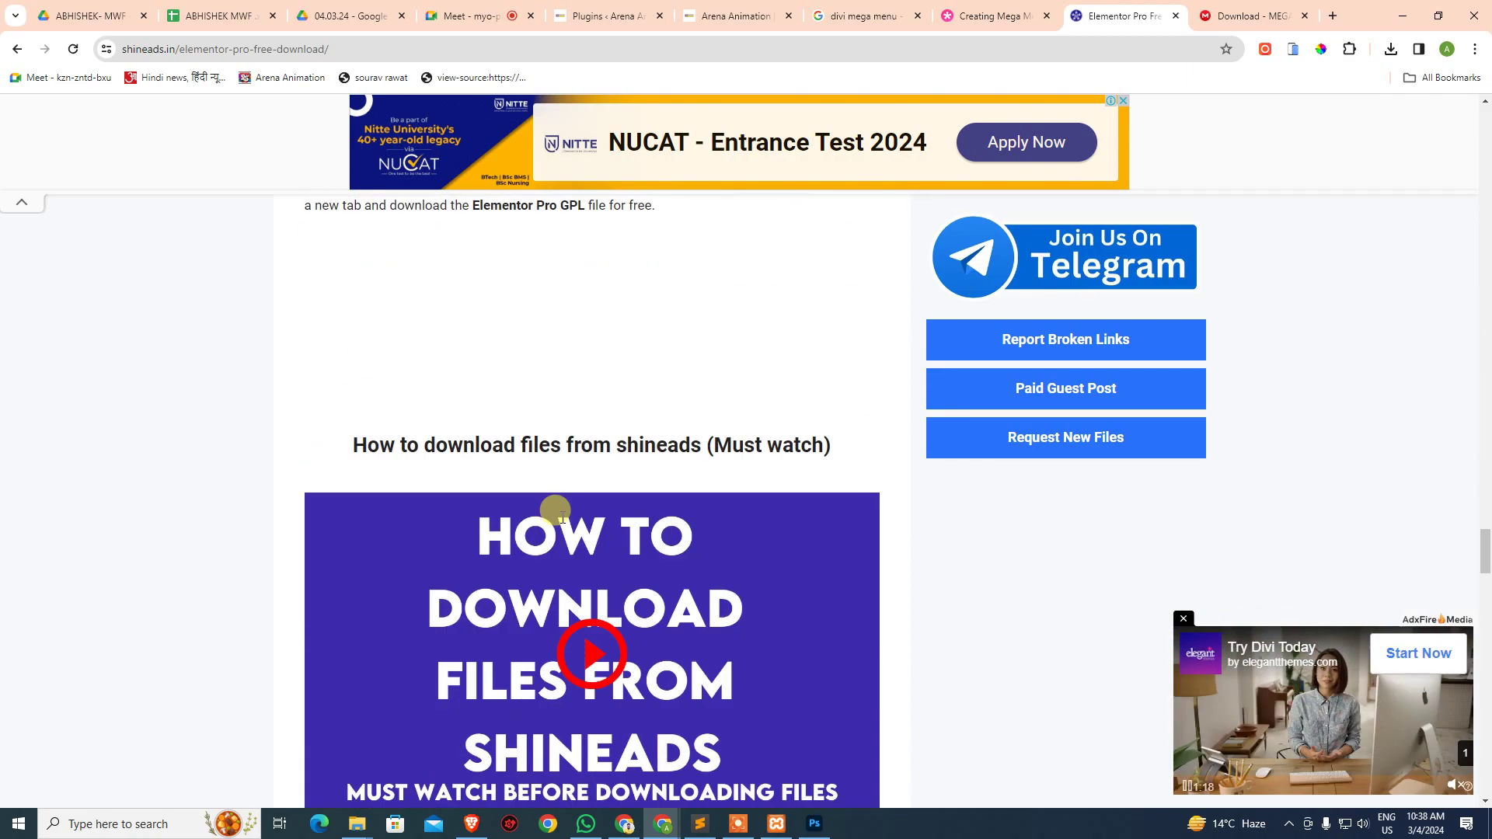
scroll(567, 518, "down", 2)
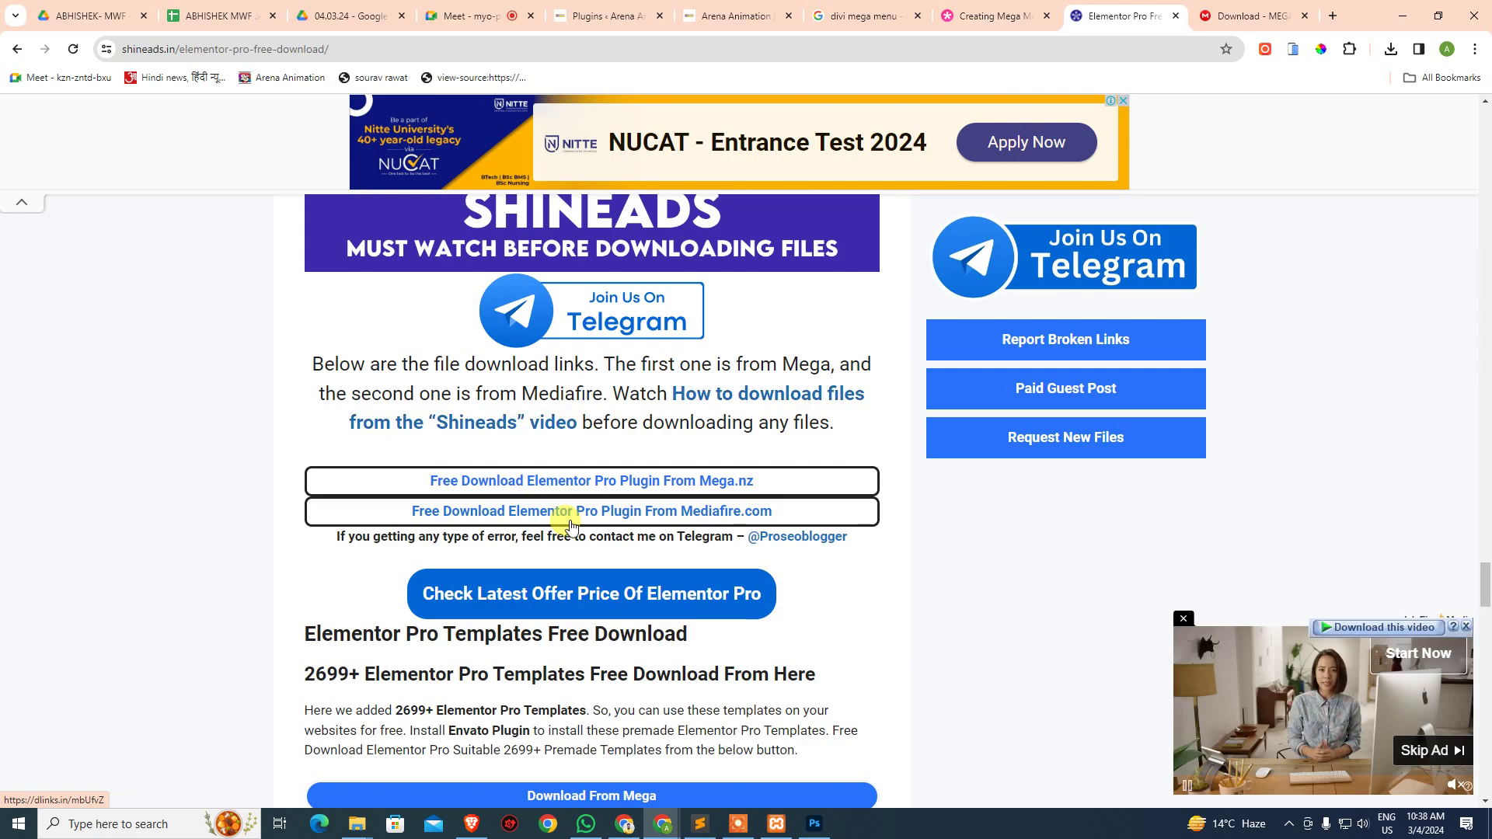
scroll(570, 525, "down", 10)
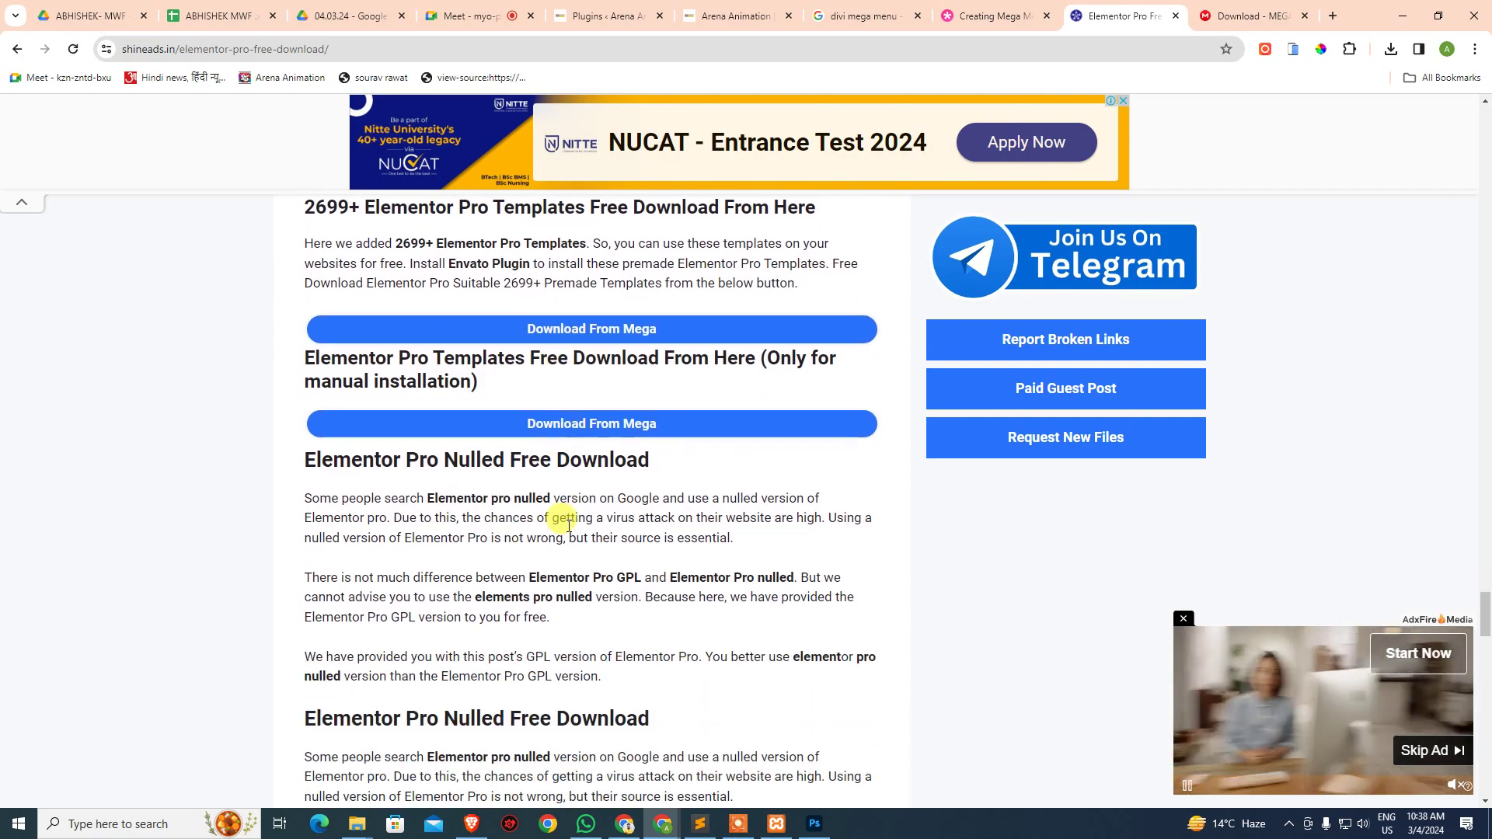
- Examine the Elementor Pro post's nulled-versus-GPL comparison and FAQ, and reread it from the start through the changelogs and installation guide
scroll(569, 525, "down", 15)
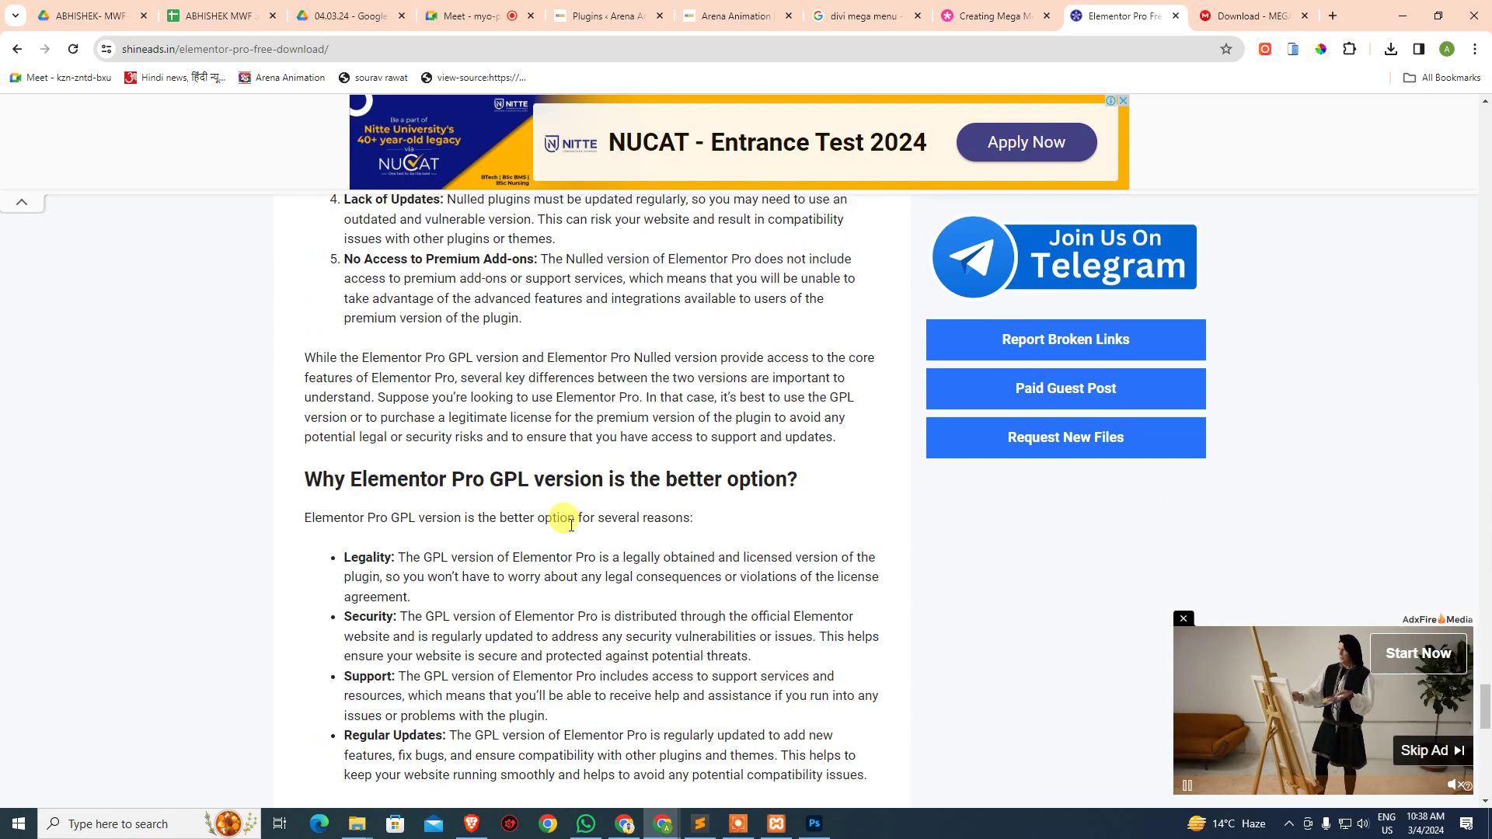
scroll(572, 523, "down", 8)
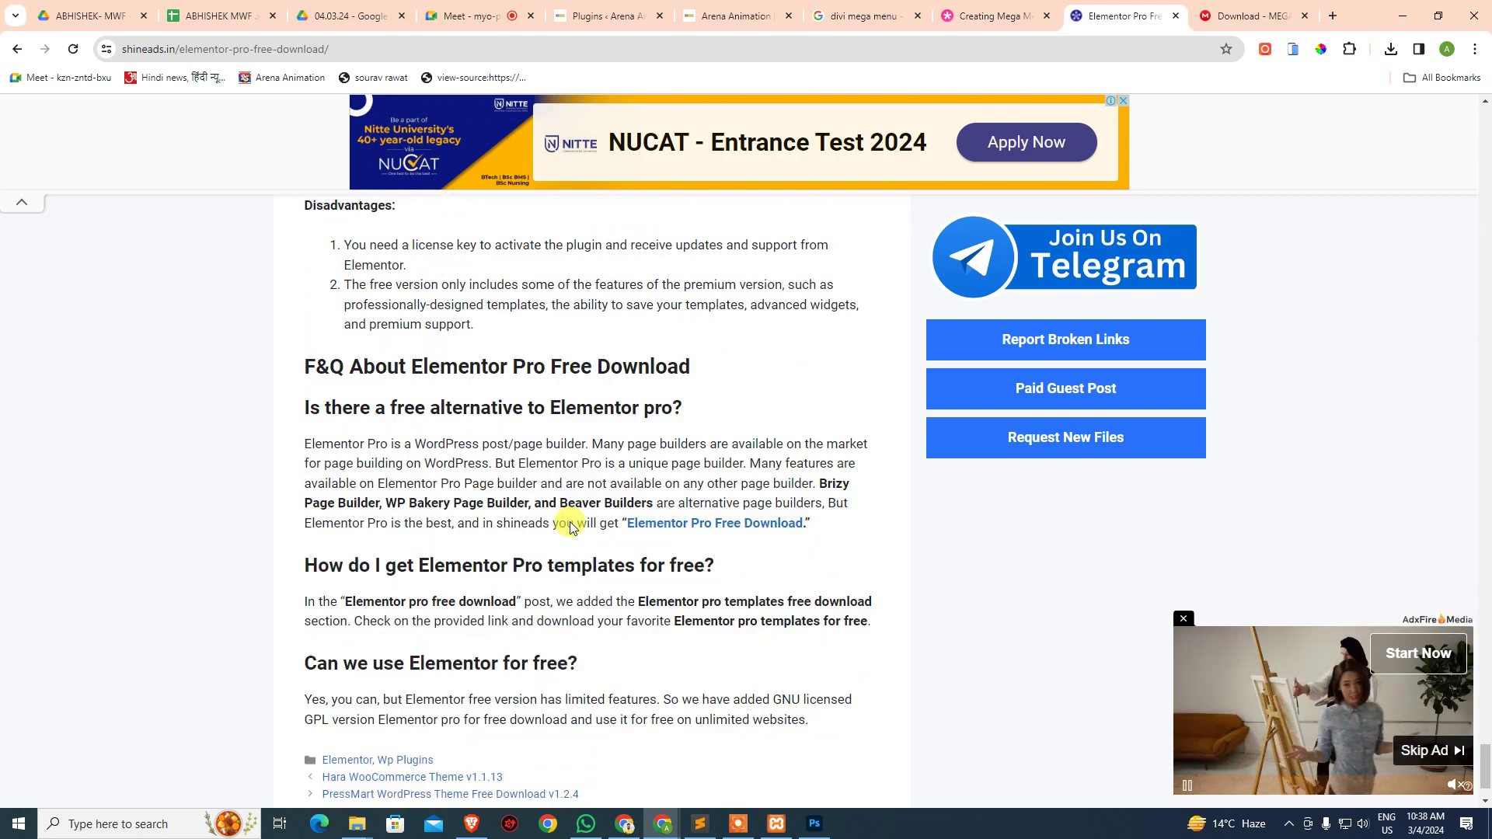
key("Home")
scroll(570, 526, "down", 8)
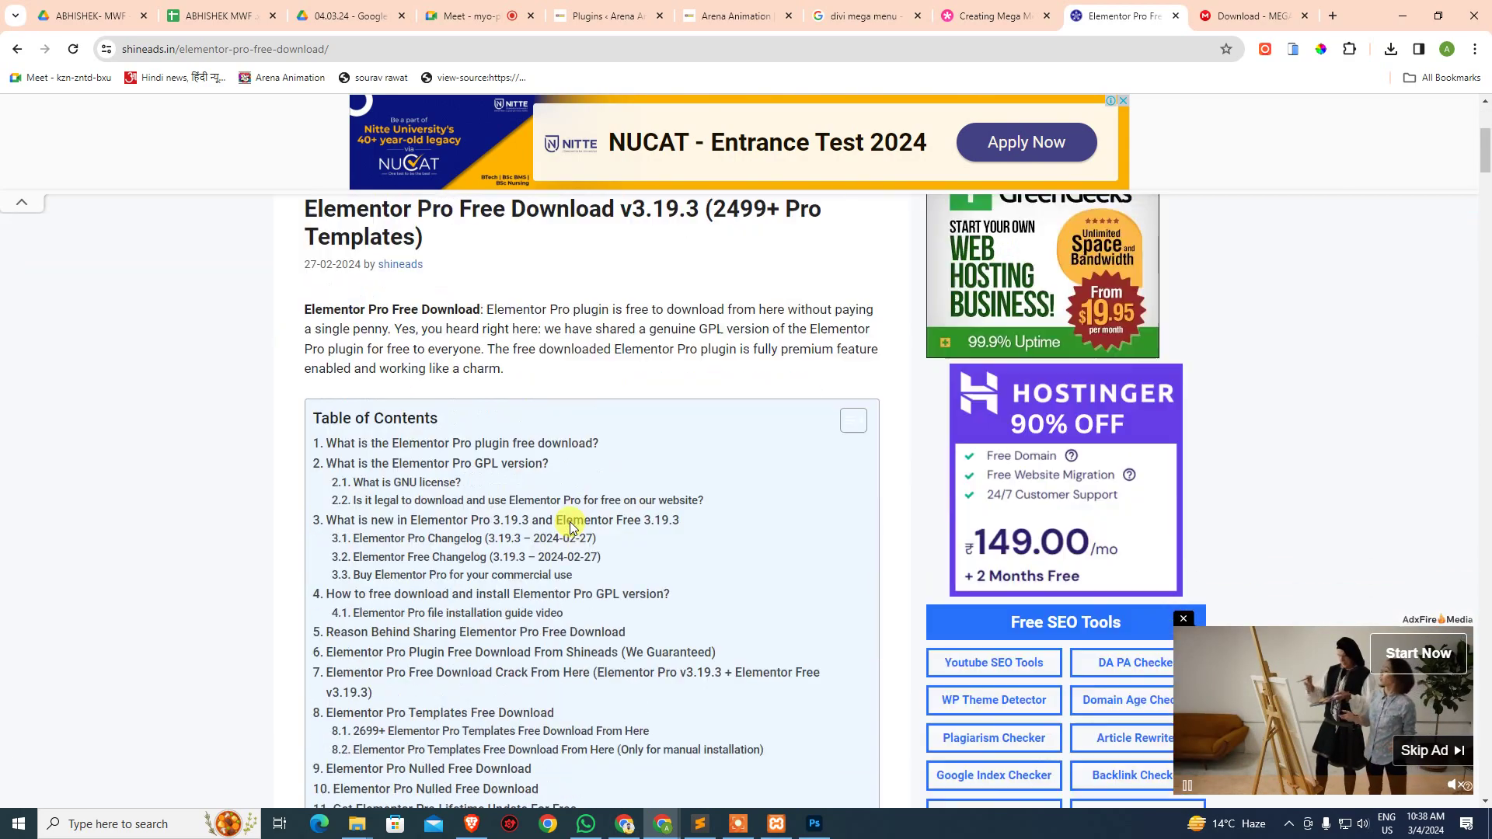
scroll(570, 525, "down", 15)
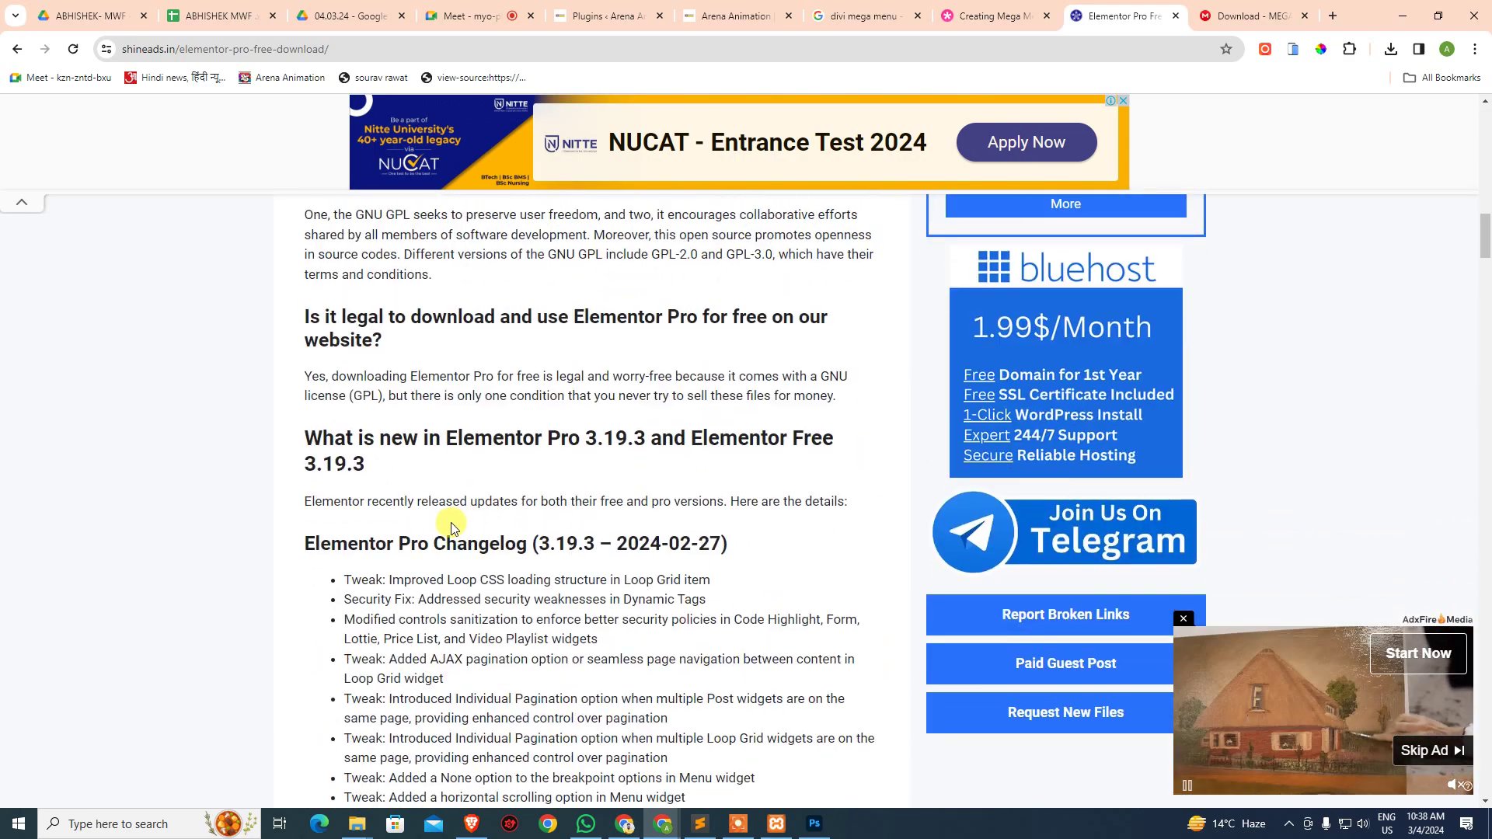
scroll(449, 522, "down", 8)
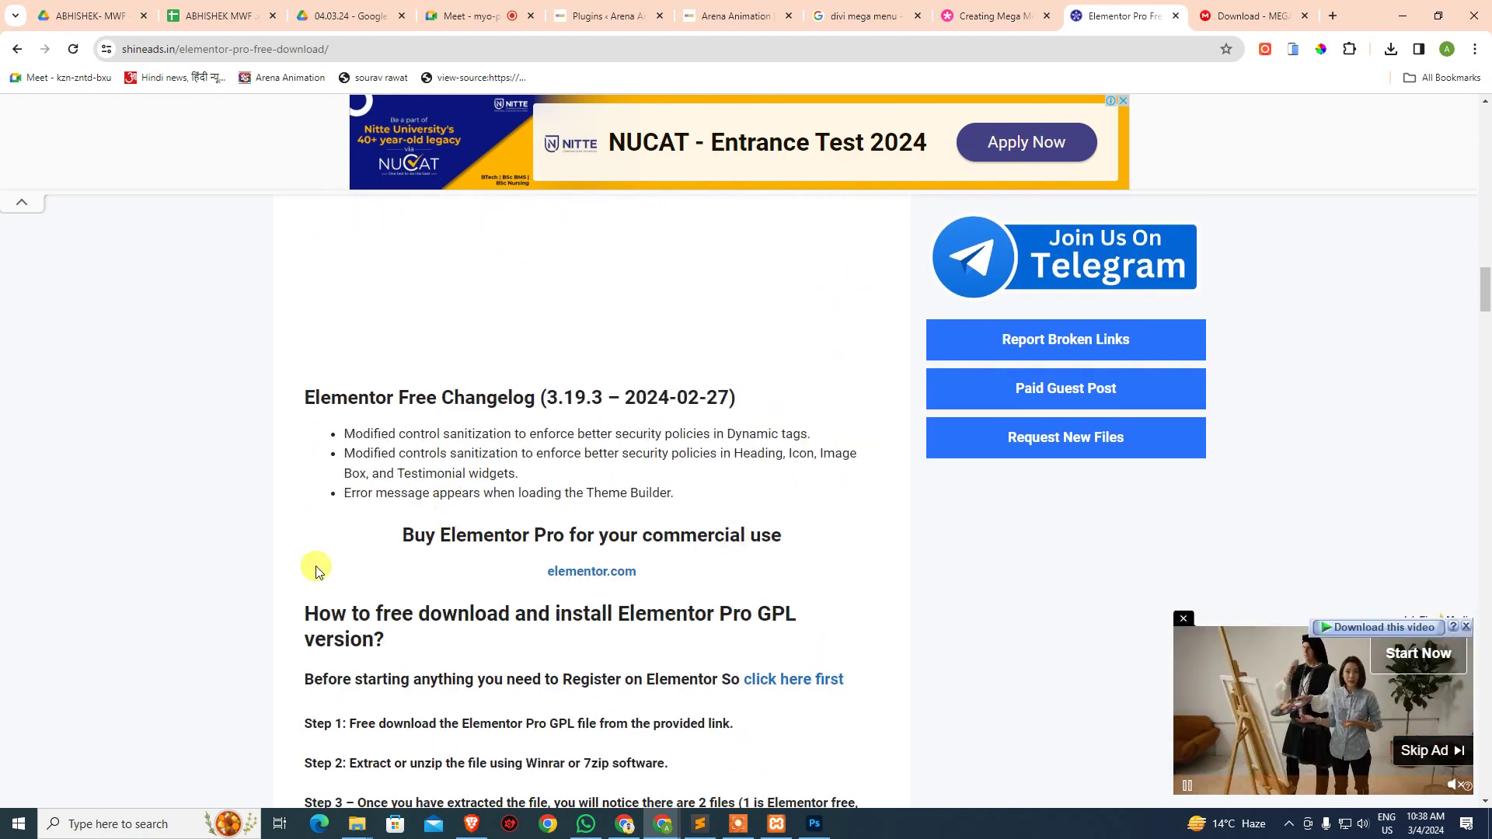
scroll(544, 556, "down", 4)
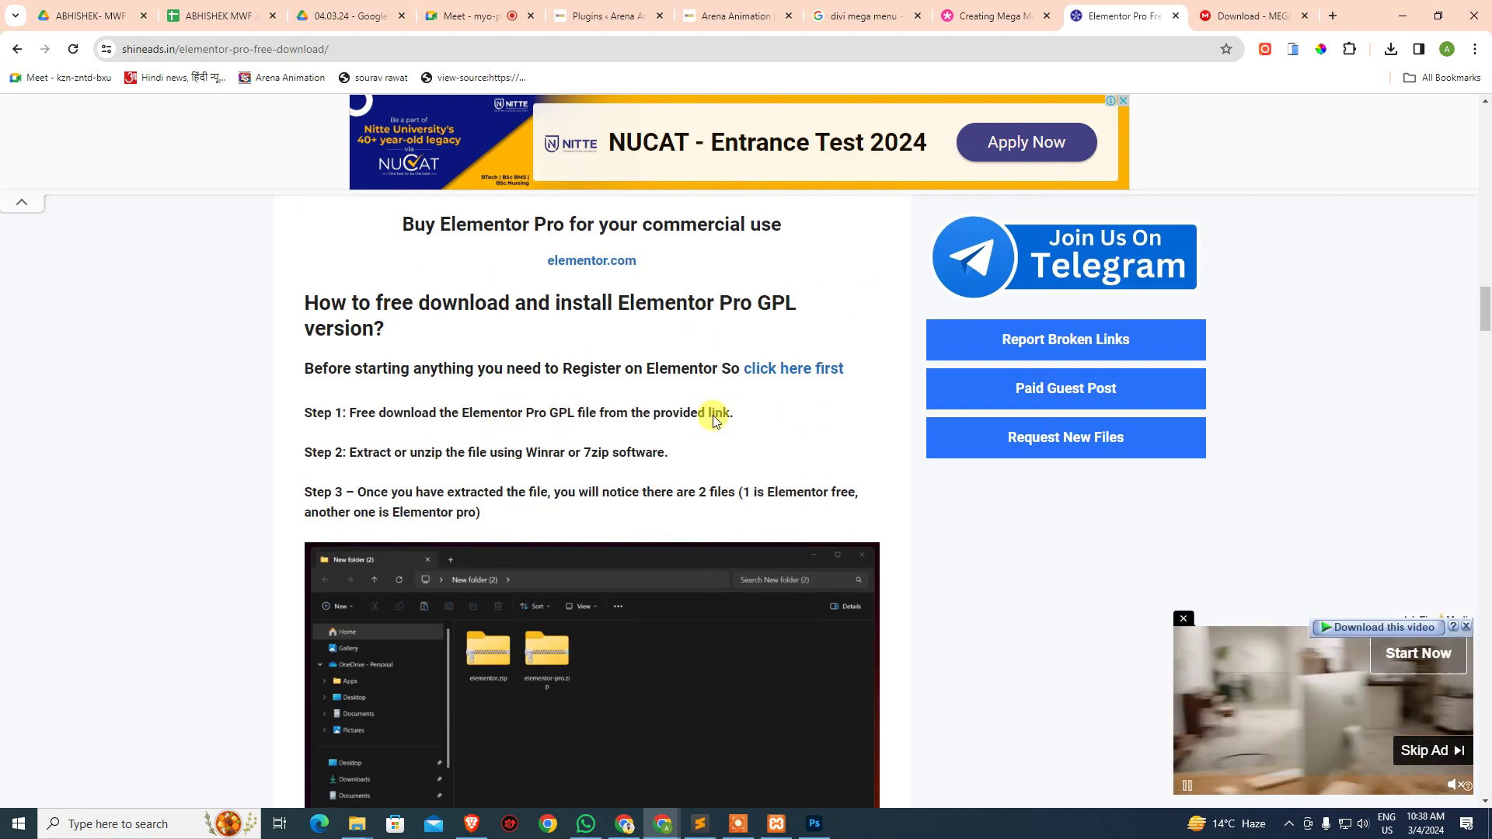
scroll(449, 469, "down", 8)
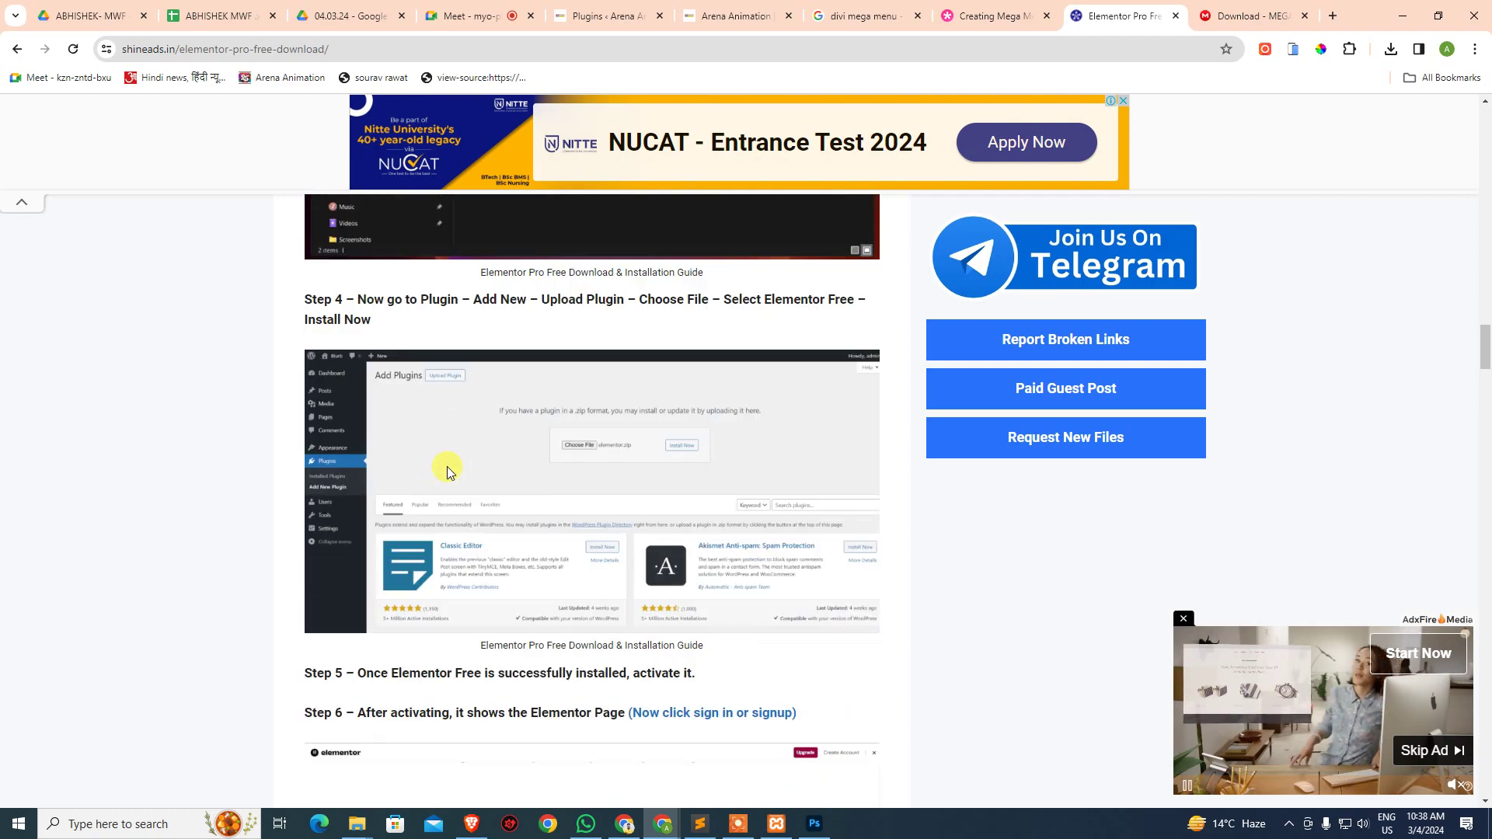
scroll(449, 433, "down", 4)
scroll(469, 455, "down", 12)
scroll(780, 404, "down", 9)
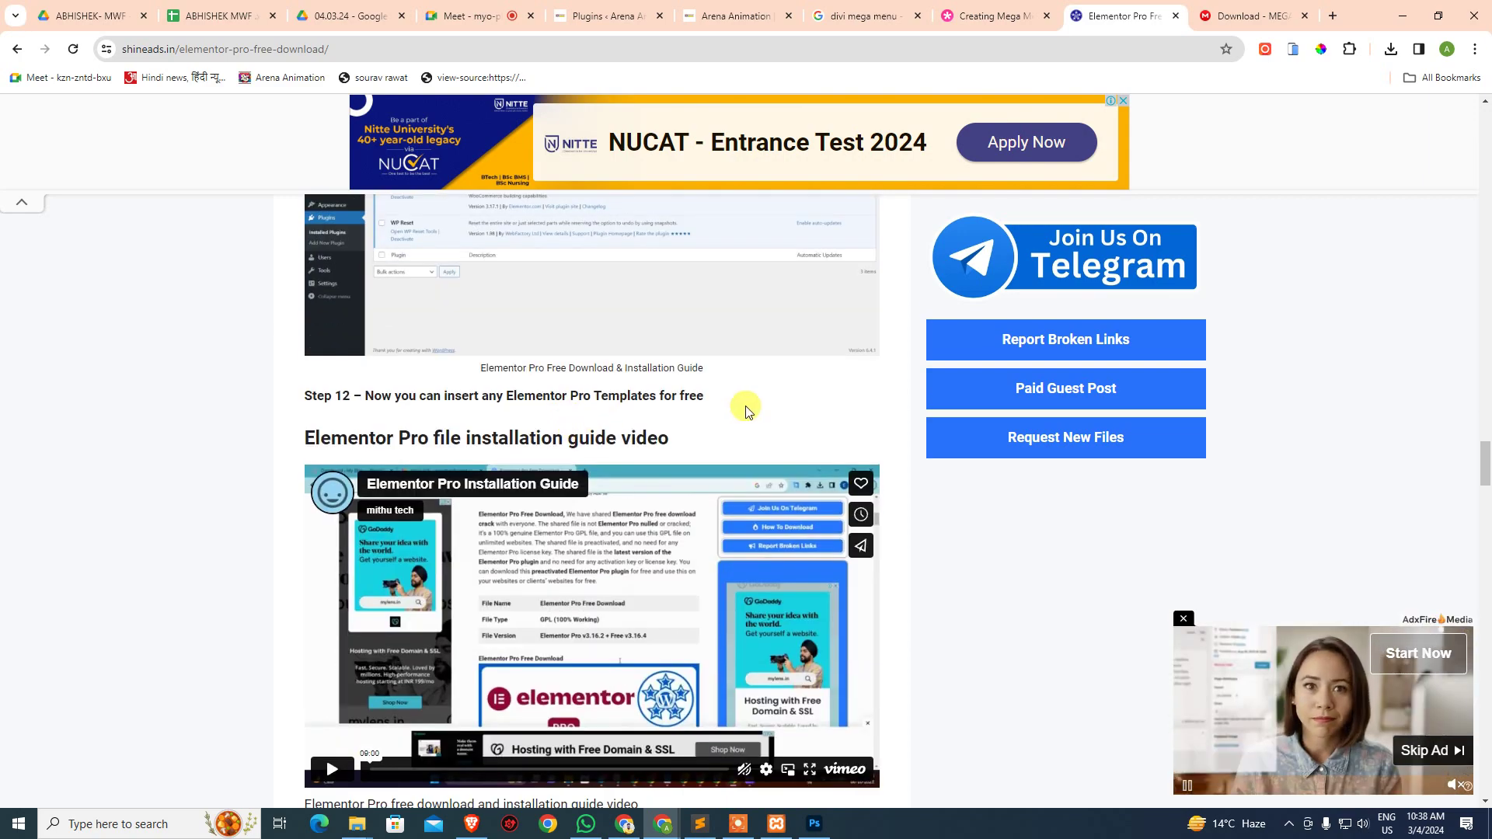
scroll(745, 410, "down", 4)
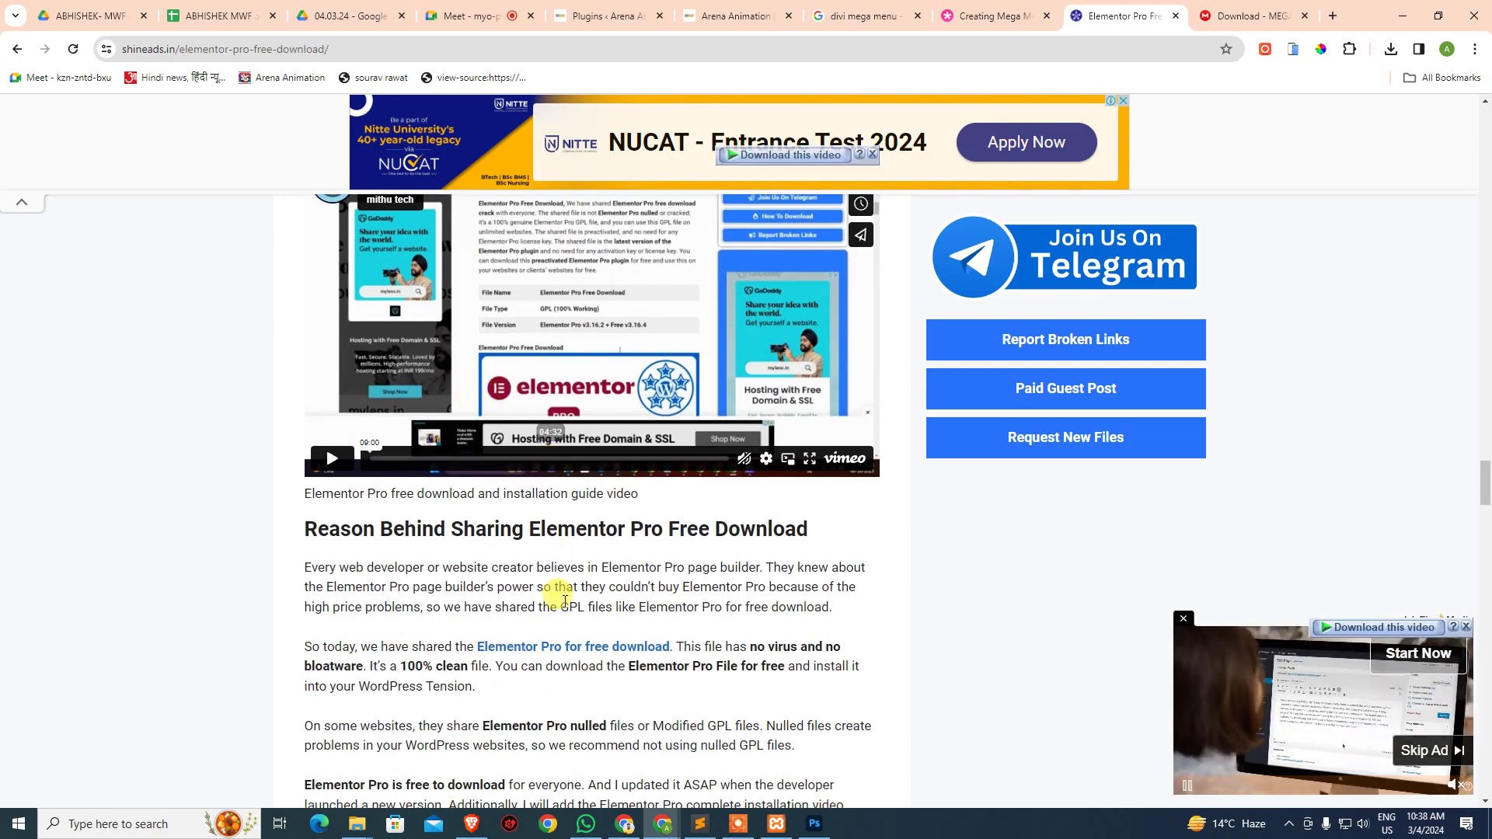
left_click(563, 652)
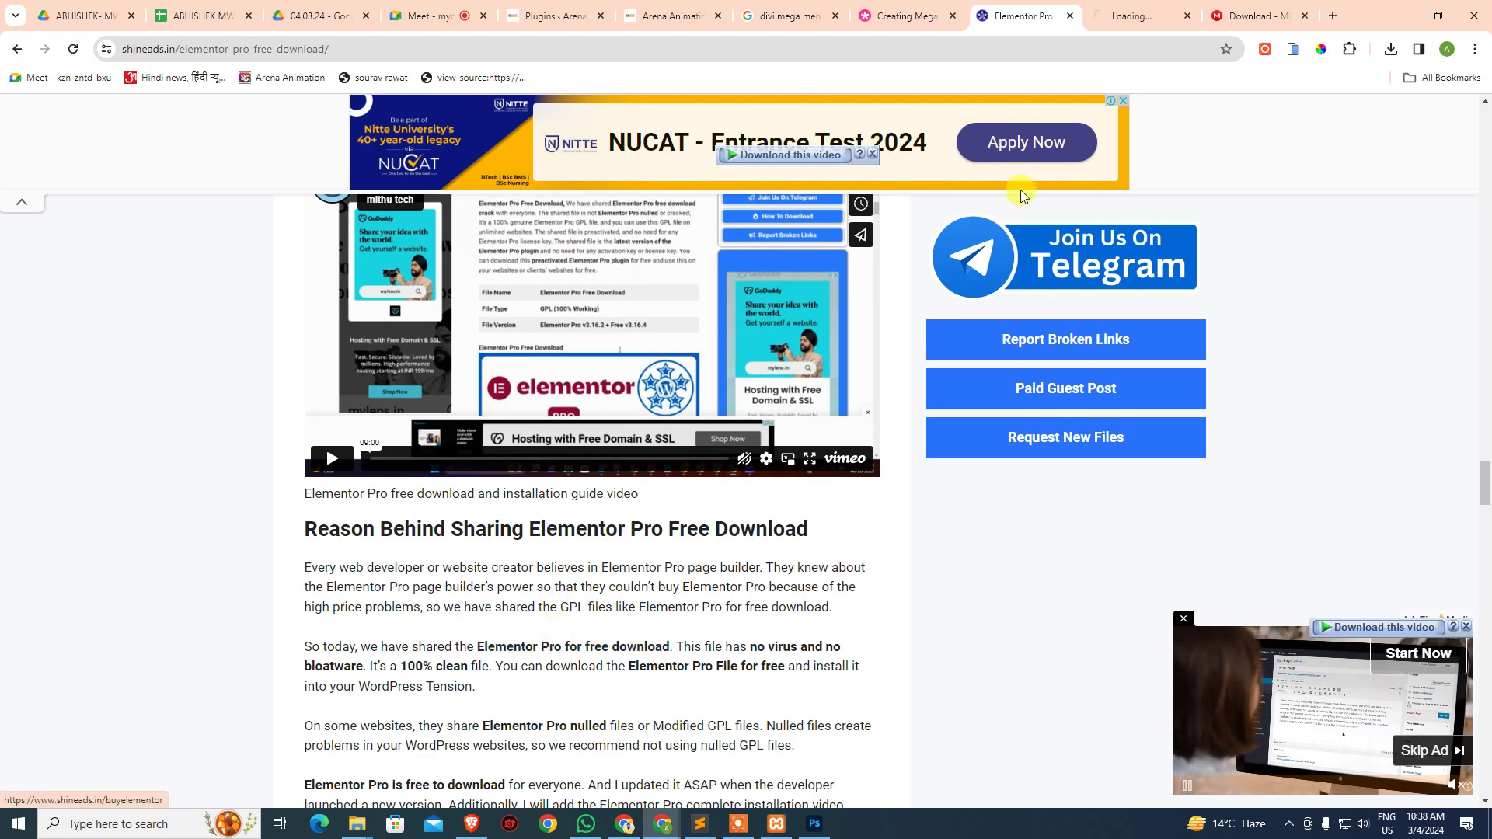
left_click(1146, 16)
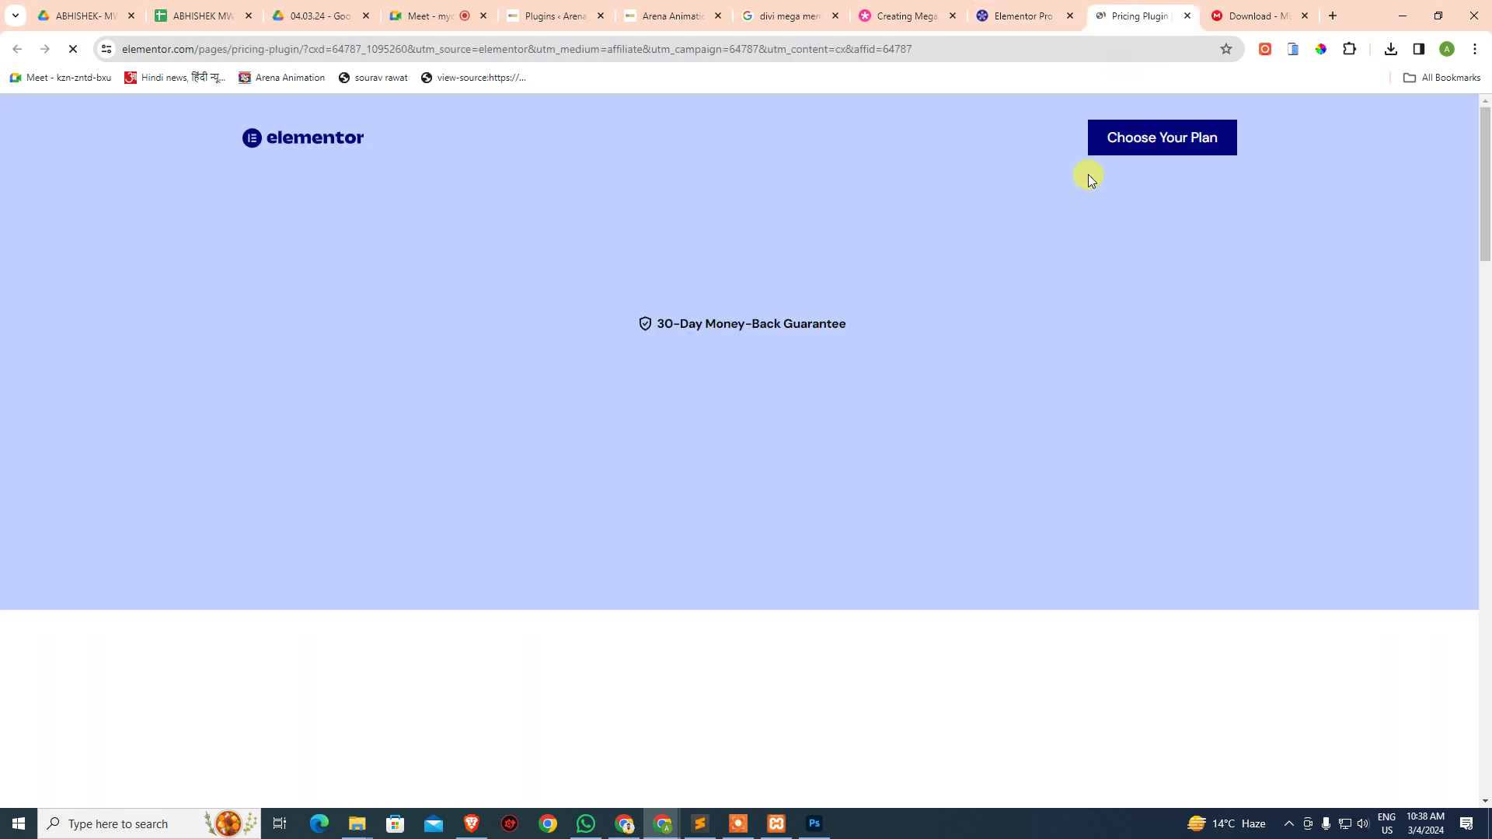
left_click(1187, 16)
- Find the 2699+ Elementor Pro Templates section in the post and open its Mega download link
scroll(708, 449, "down", 12)
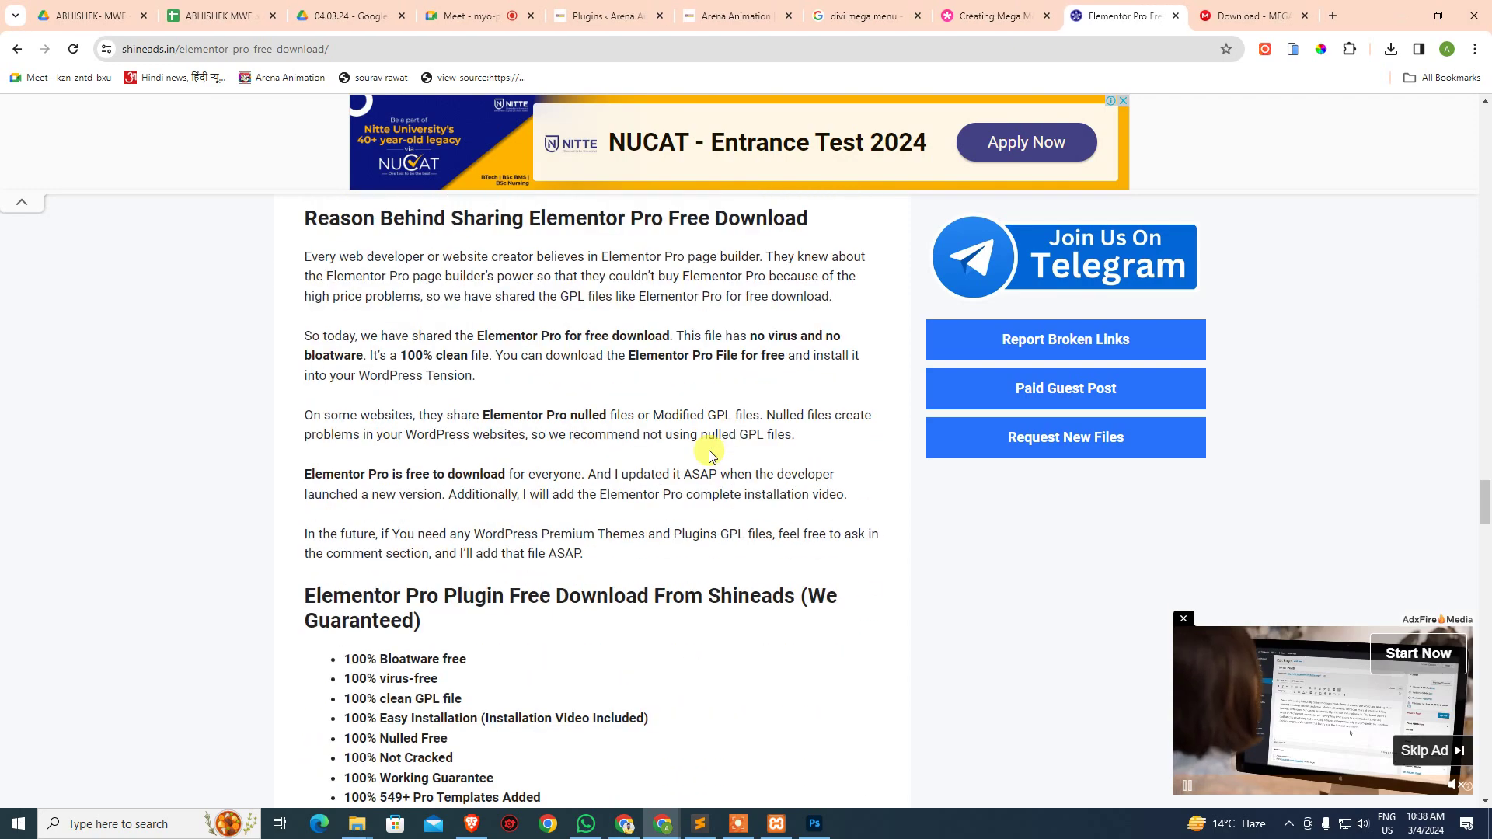
scroll(708, 455, "down", 8)
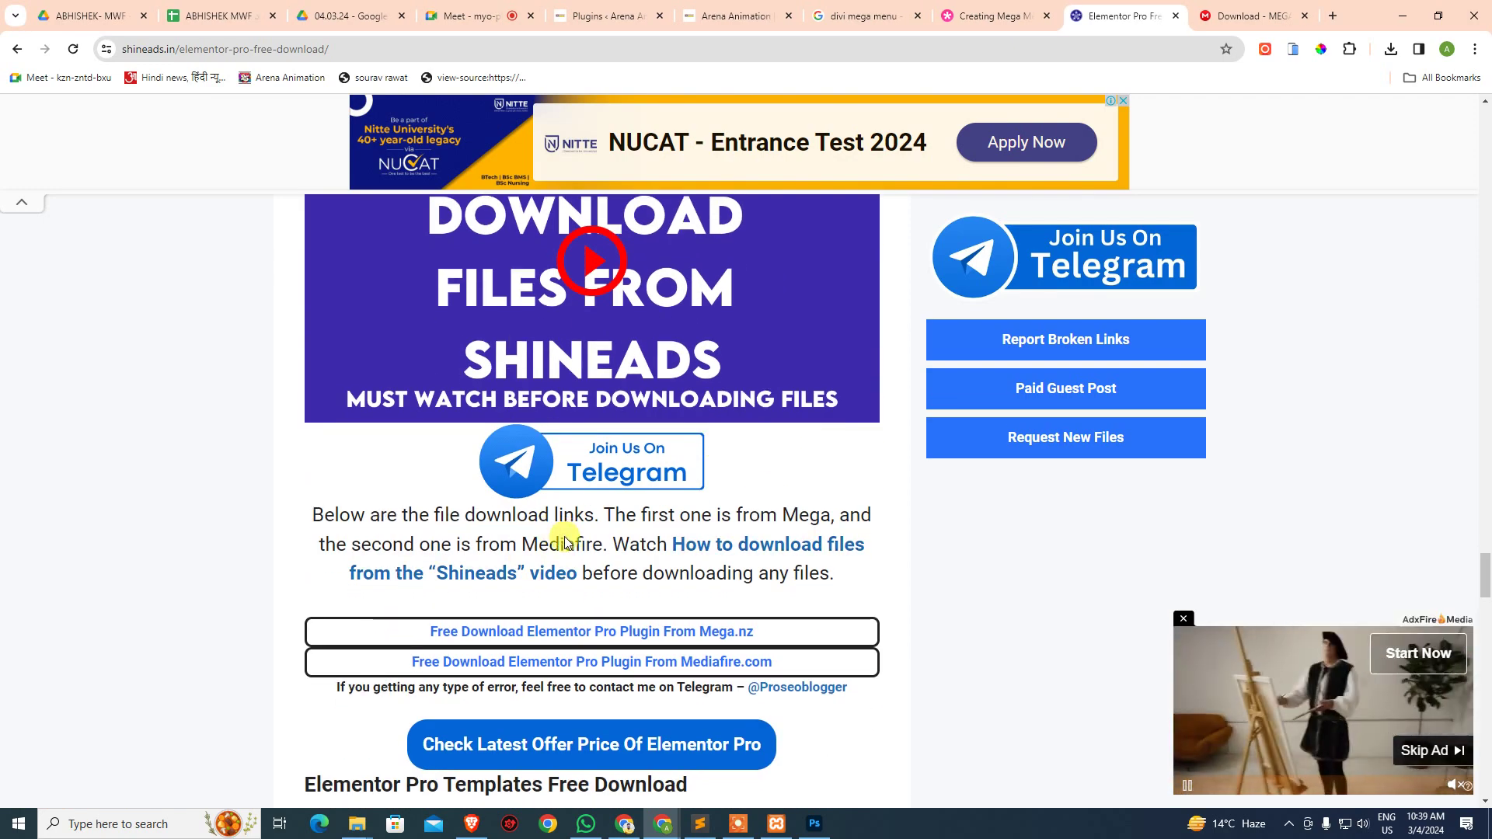
scroll(567, 533, "down", 3)
scroll(592, 435, "down", 3)
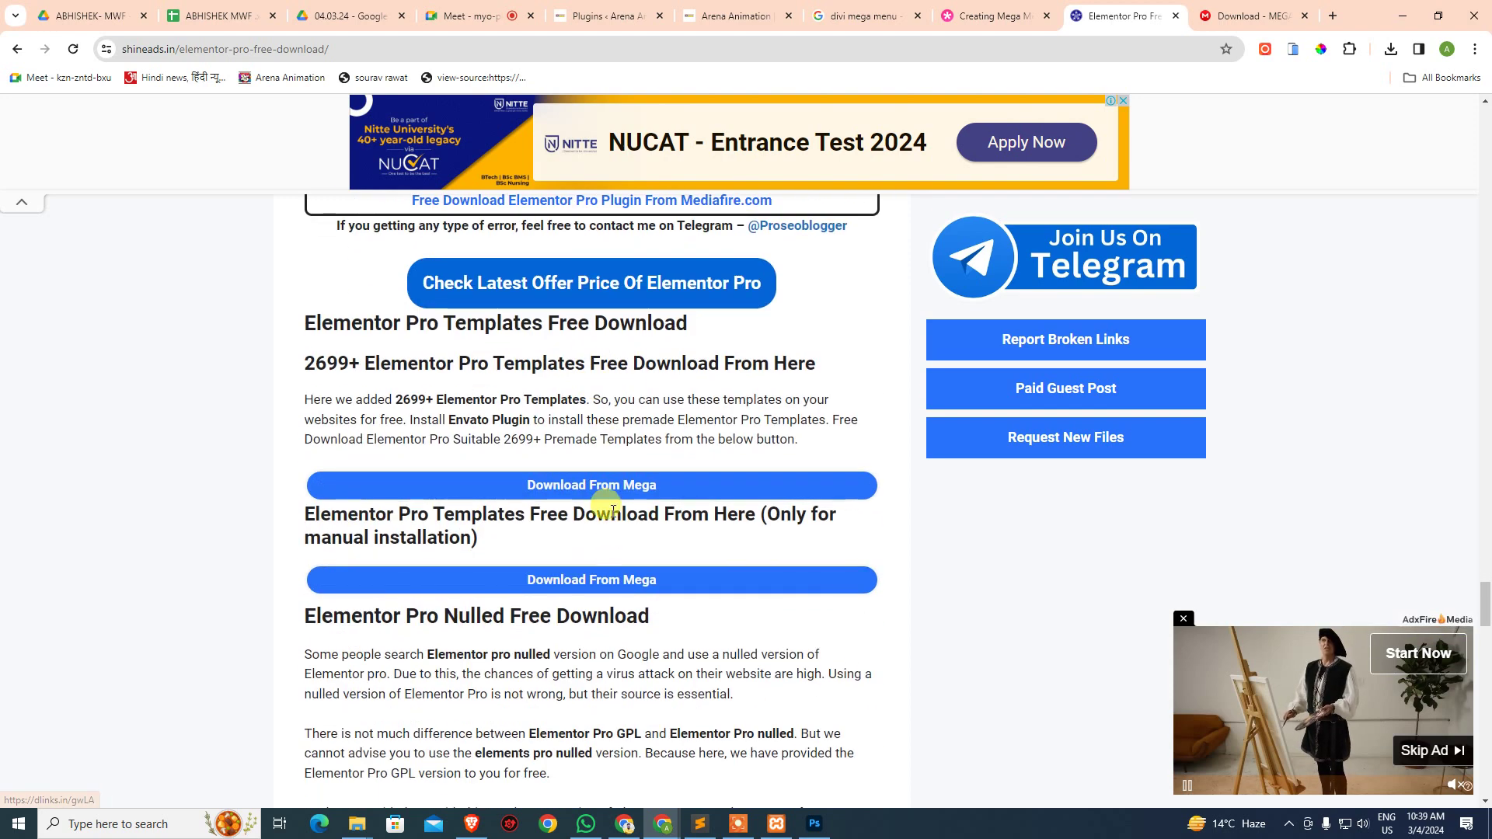
left_click(630, 490)
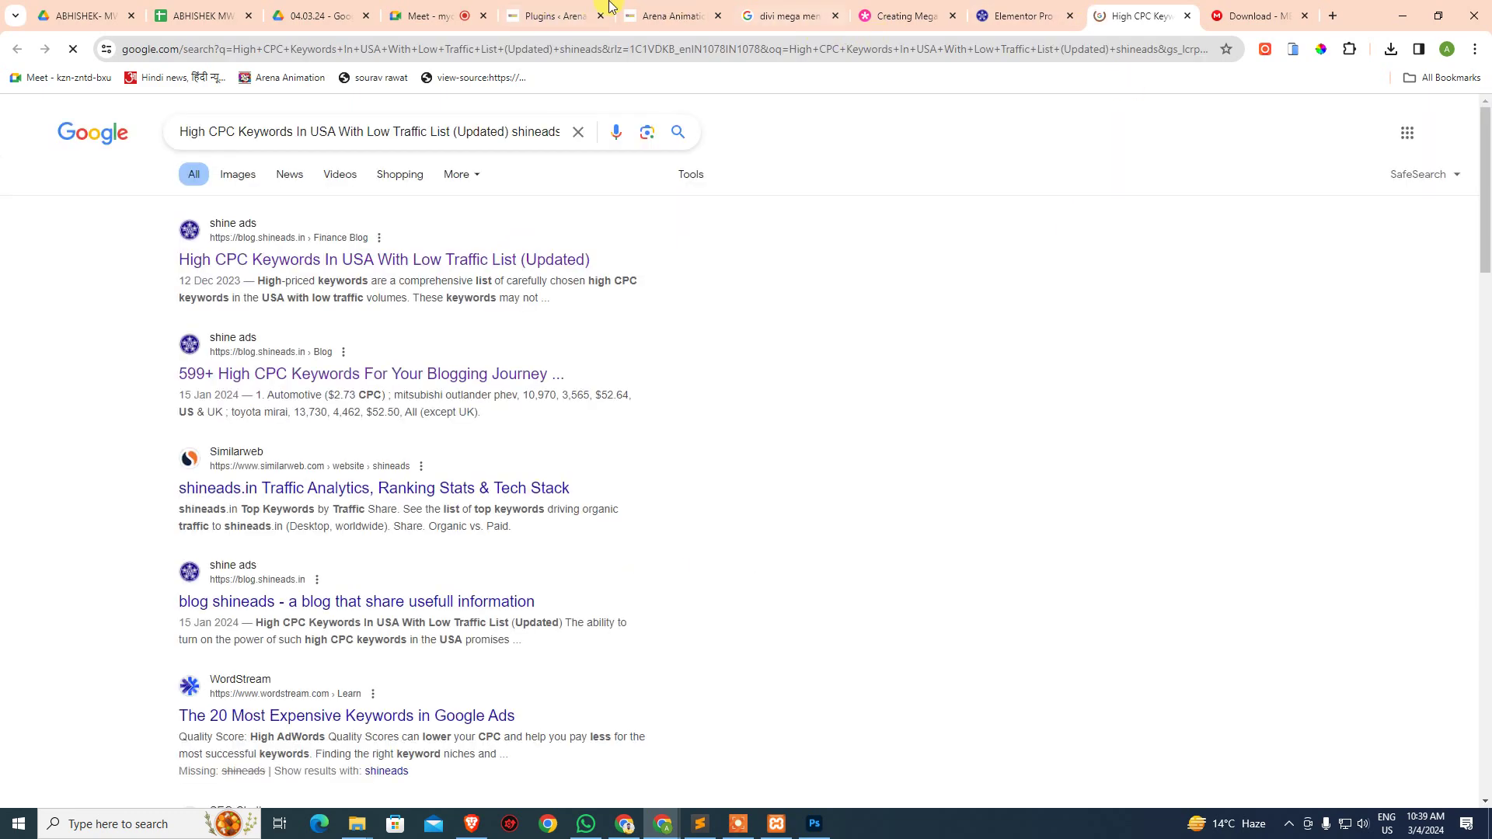
- Open the High CPC Keywords In USA With Low Traffic List (Updated) search result and close the old Mega download page
left_click(548, 11)
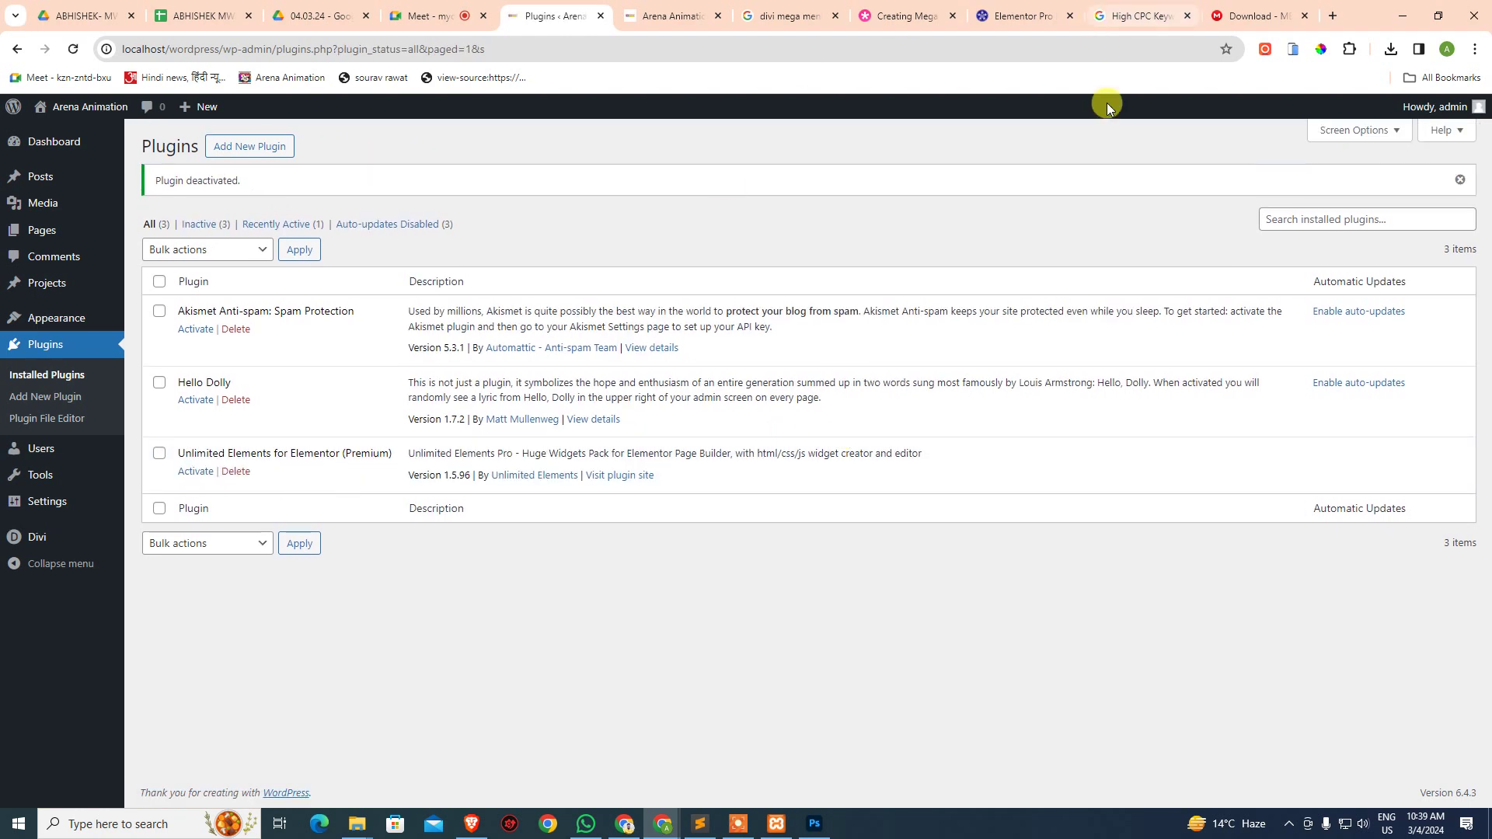
left_click(1134, 16)
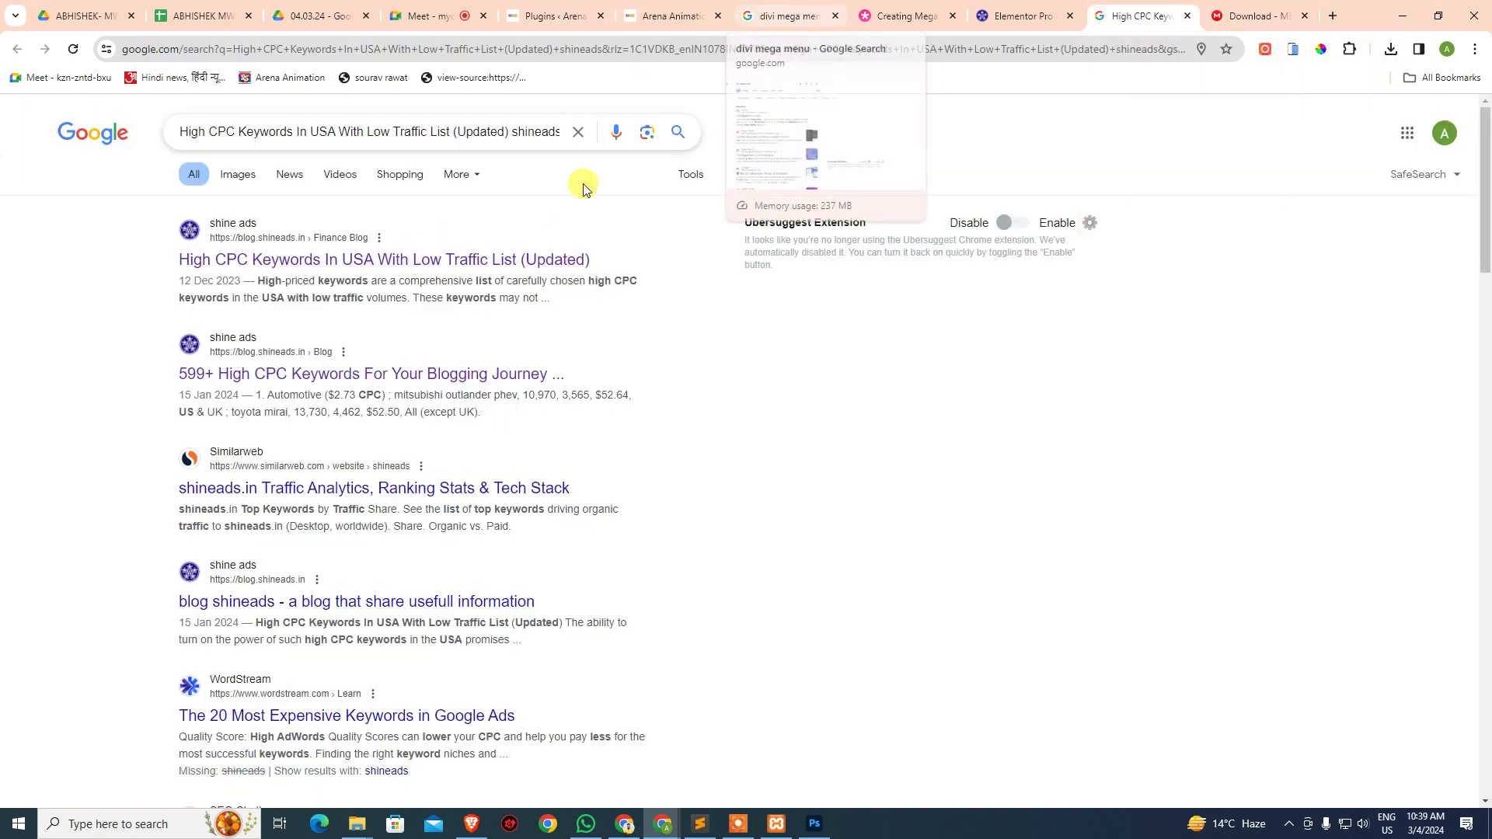
left_click(350, 261)
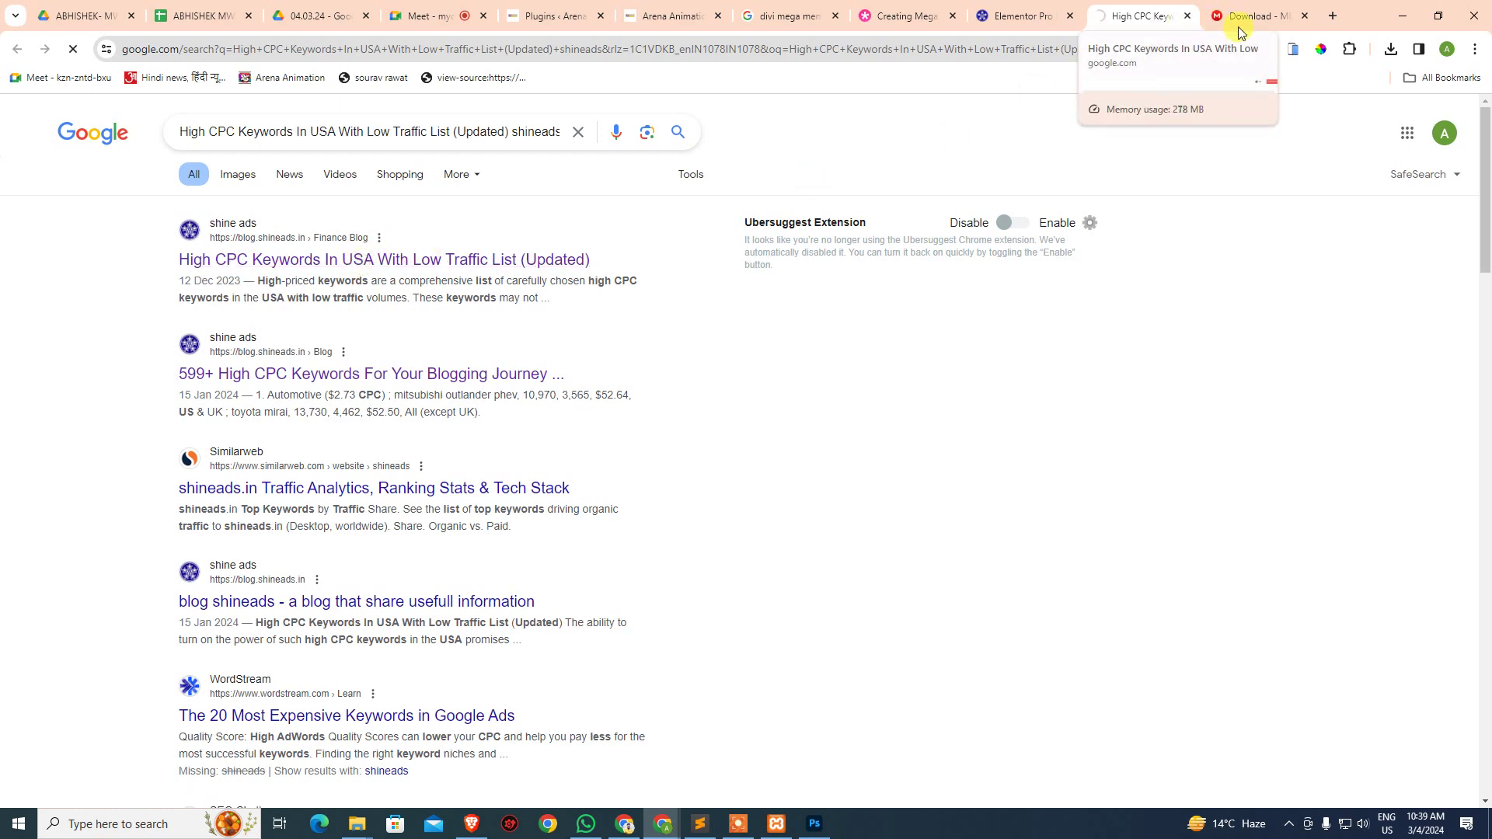
left_click(1304, 15)
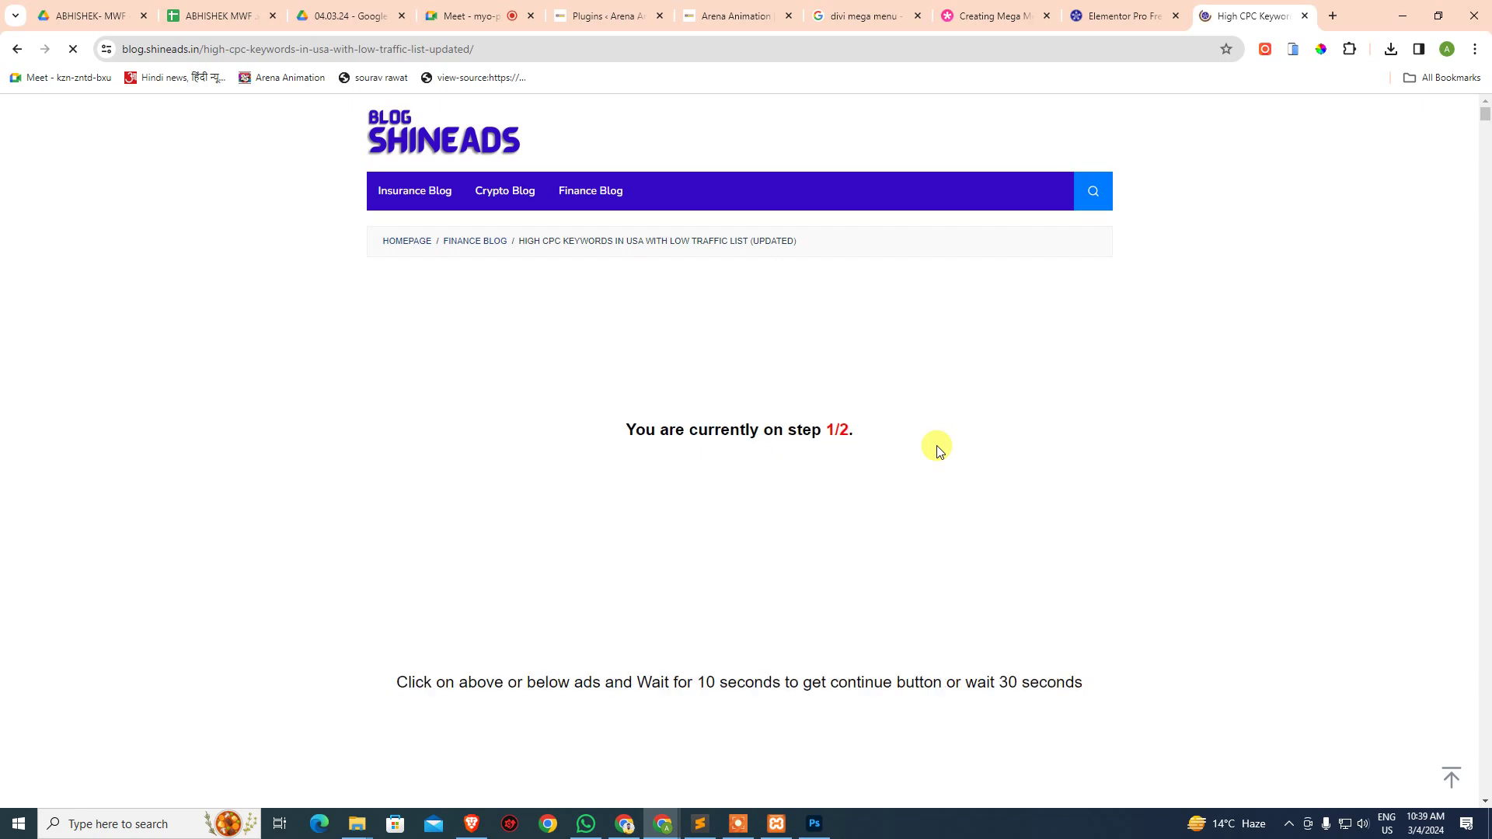
- Wait for the continue link on the step 1/2 page and proceed to step 2/2
scroll(935, 447, "down", 7)
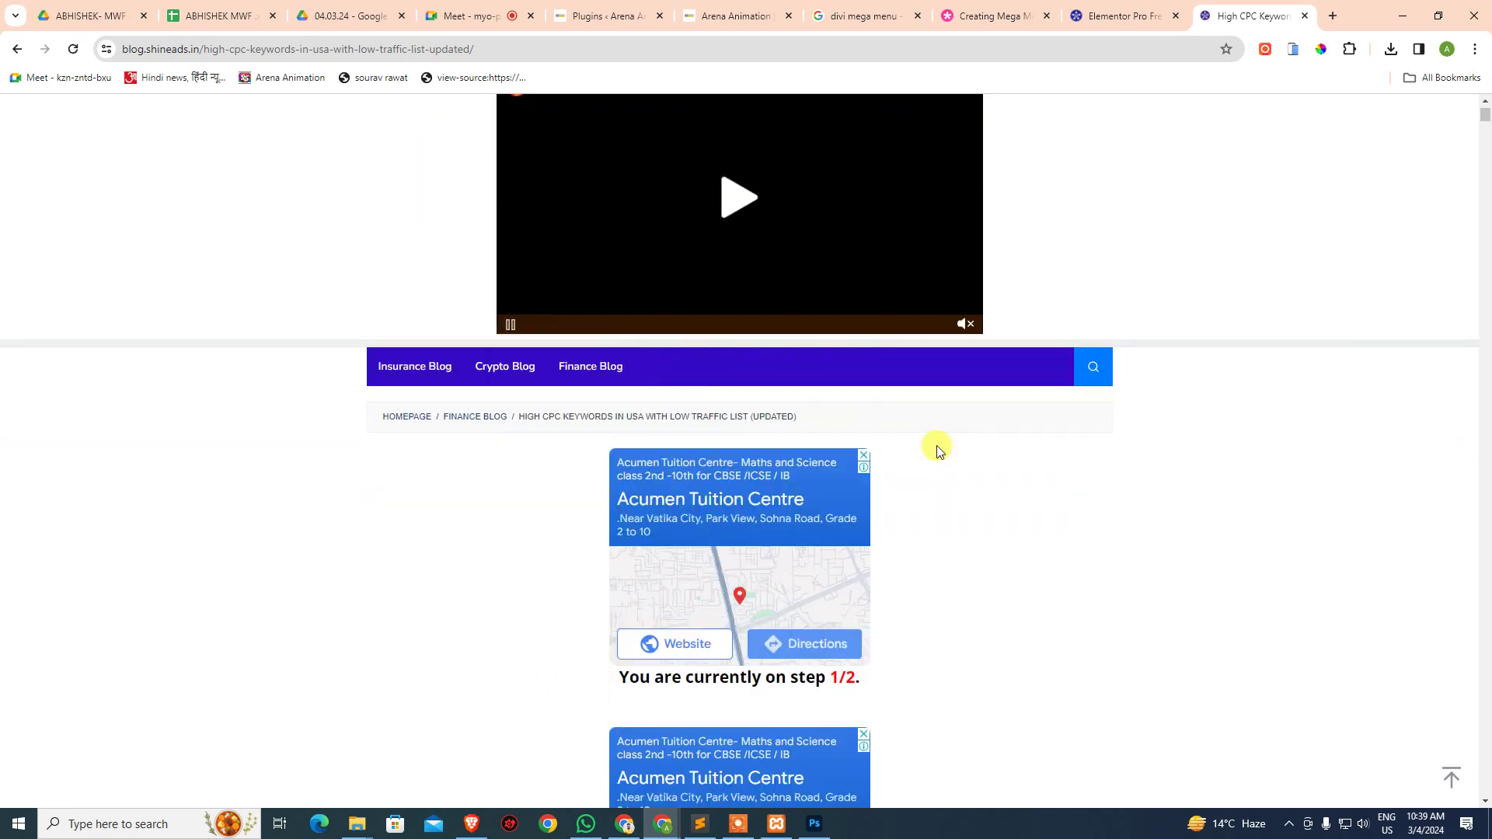
scroll(926, 483, "down", 3)
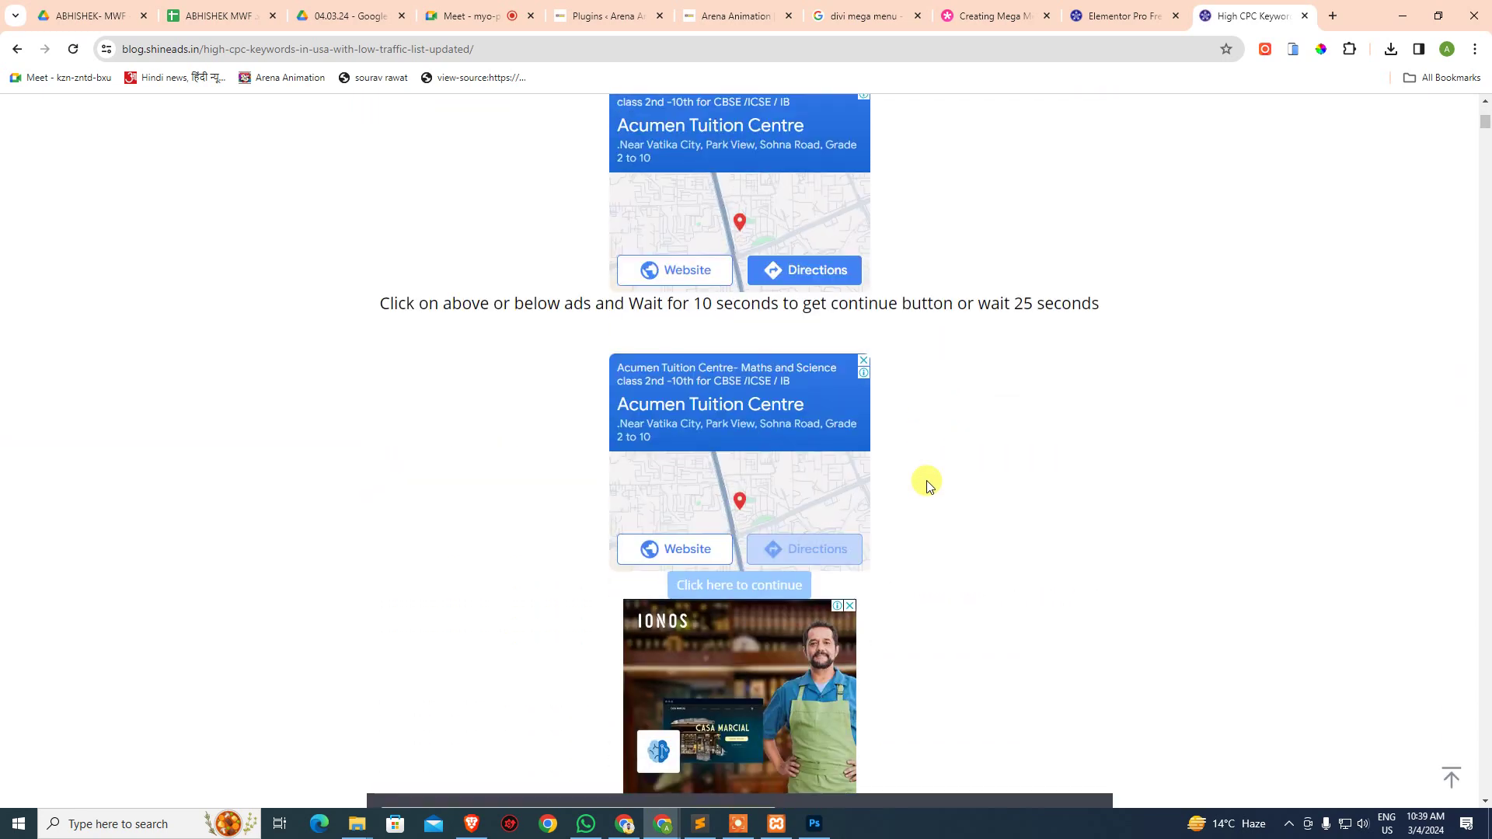
scroll(927, 483, "down", 2)
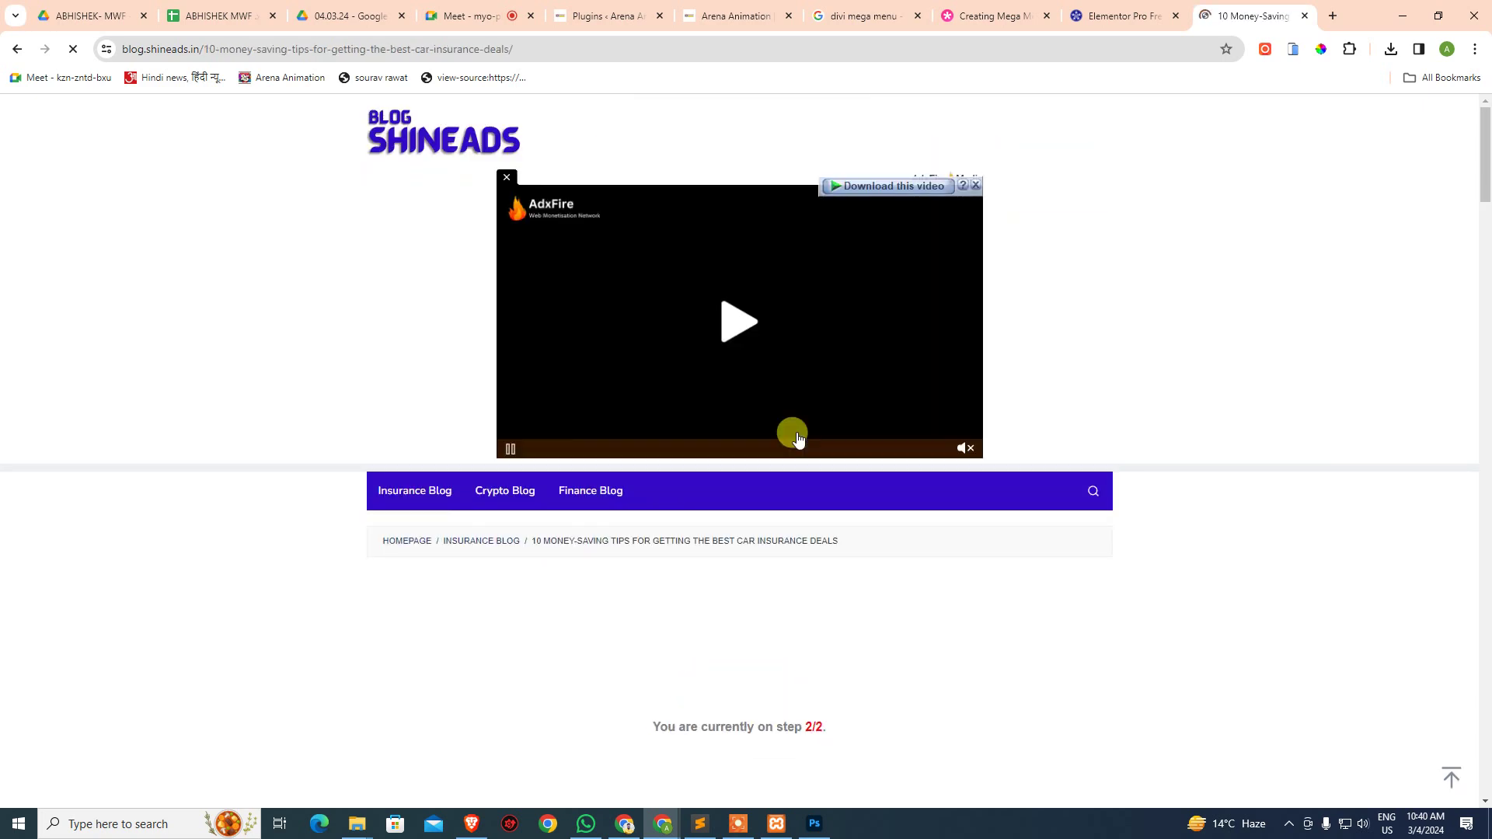
- Continue from step 2/2 to the last step and get the link to the Elementor Pro Templates folder on MEGA
scroll(798, 439, "down", 5)
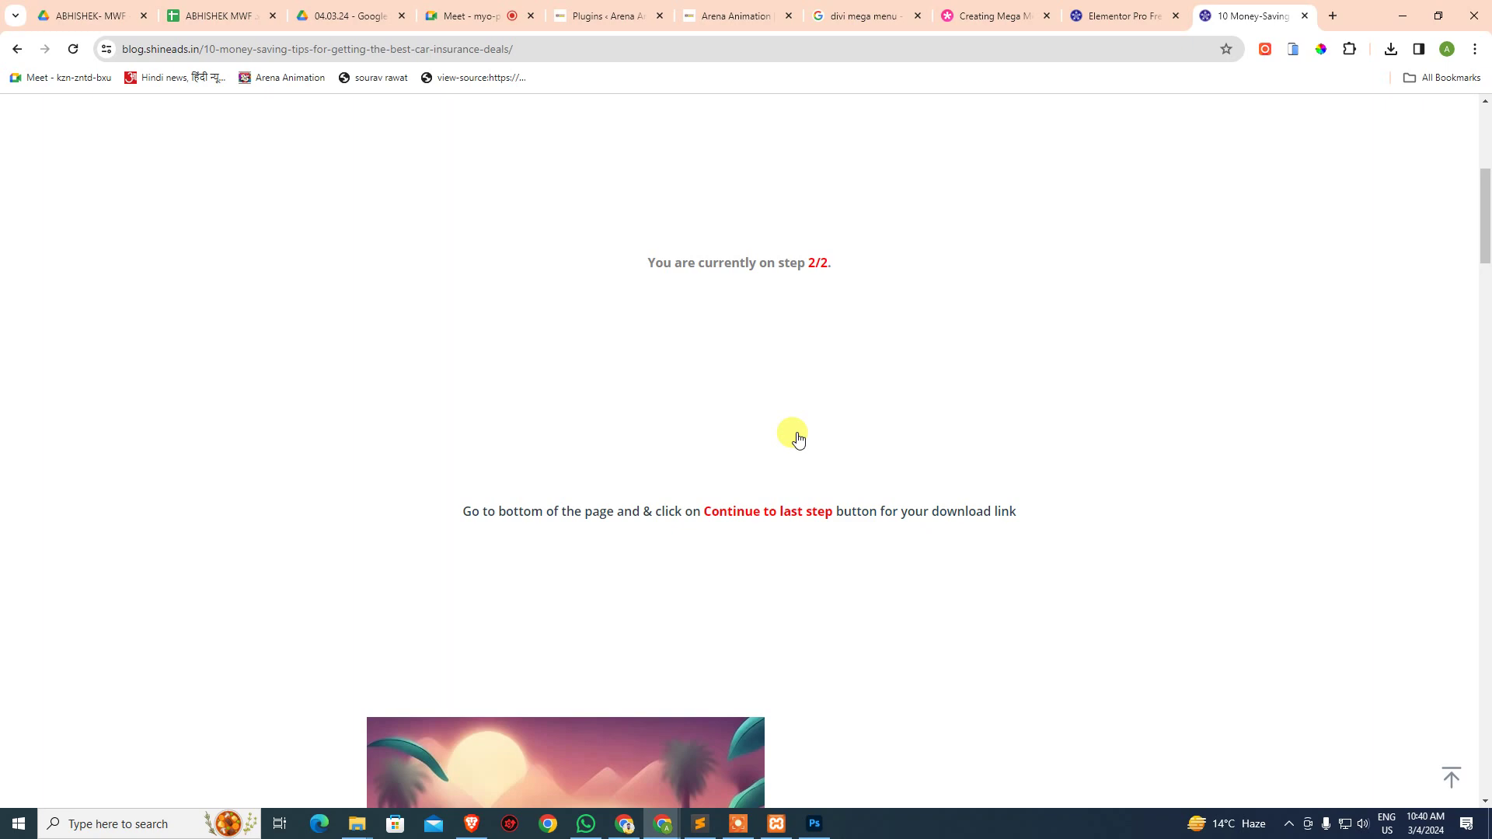
scroll(798, 439, "down", 20)
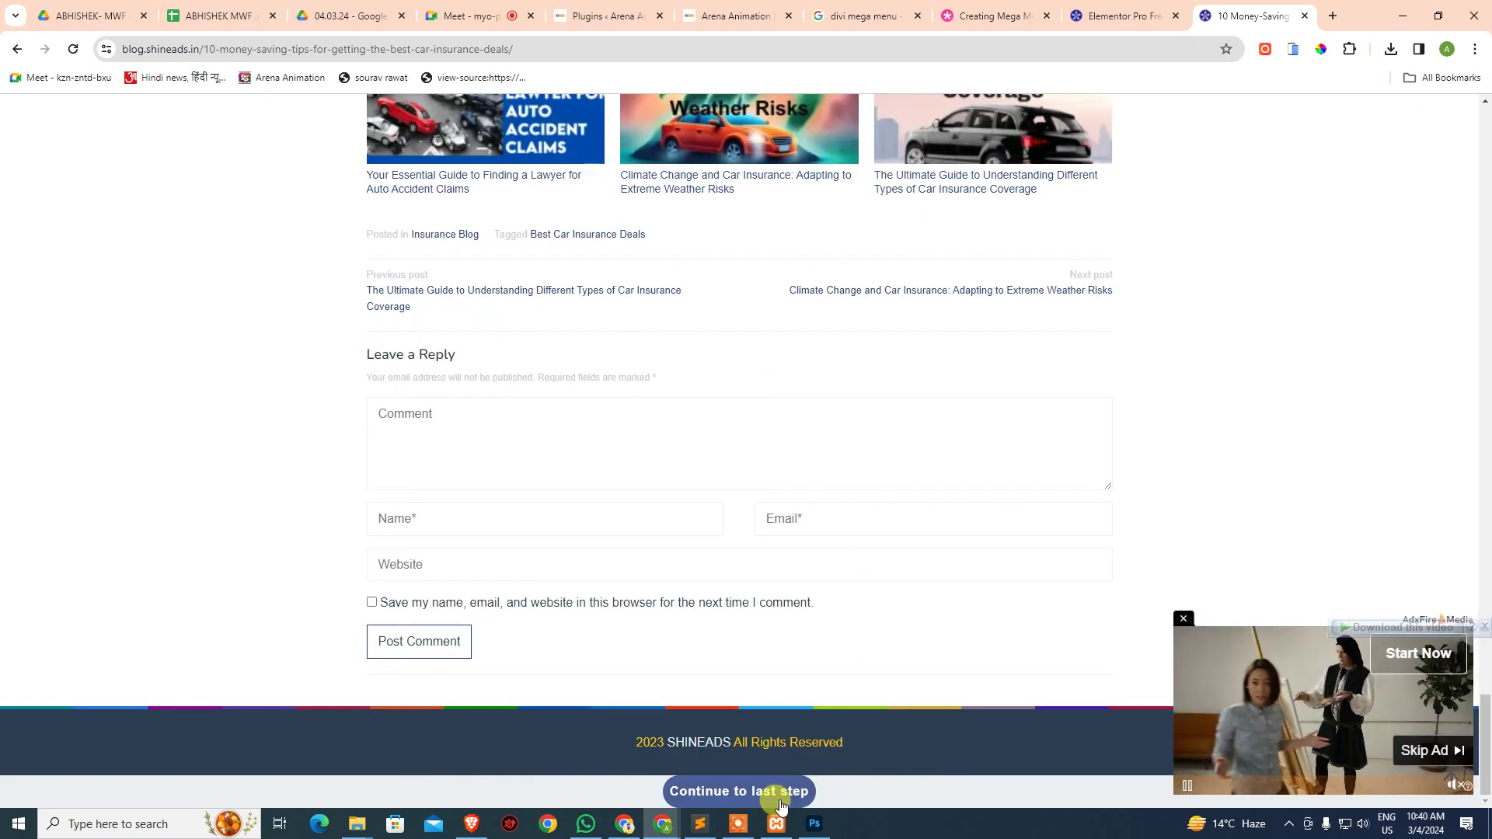
left_click(787, 806)
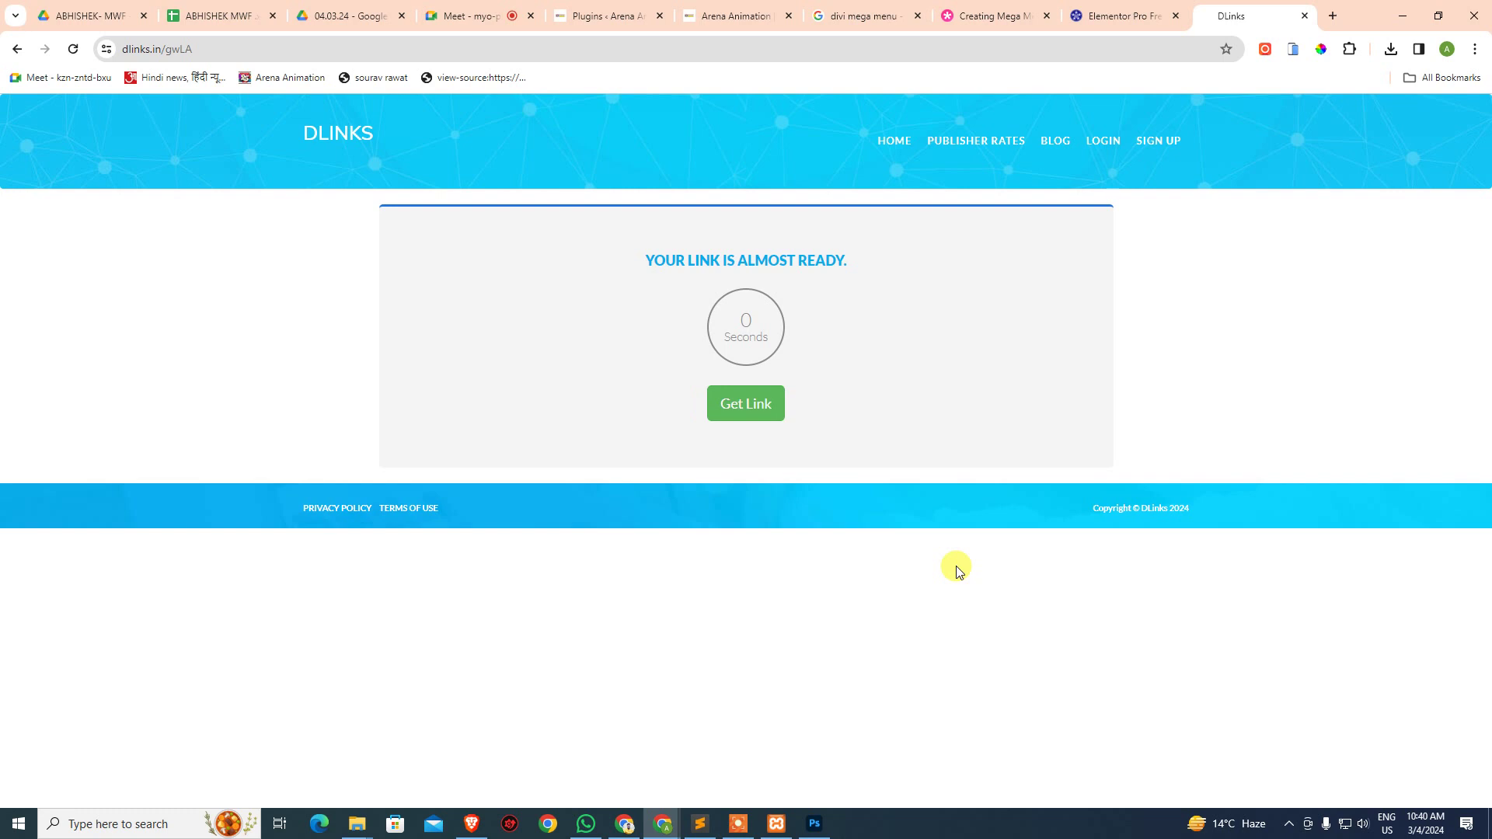
left_click(759, 401)
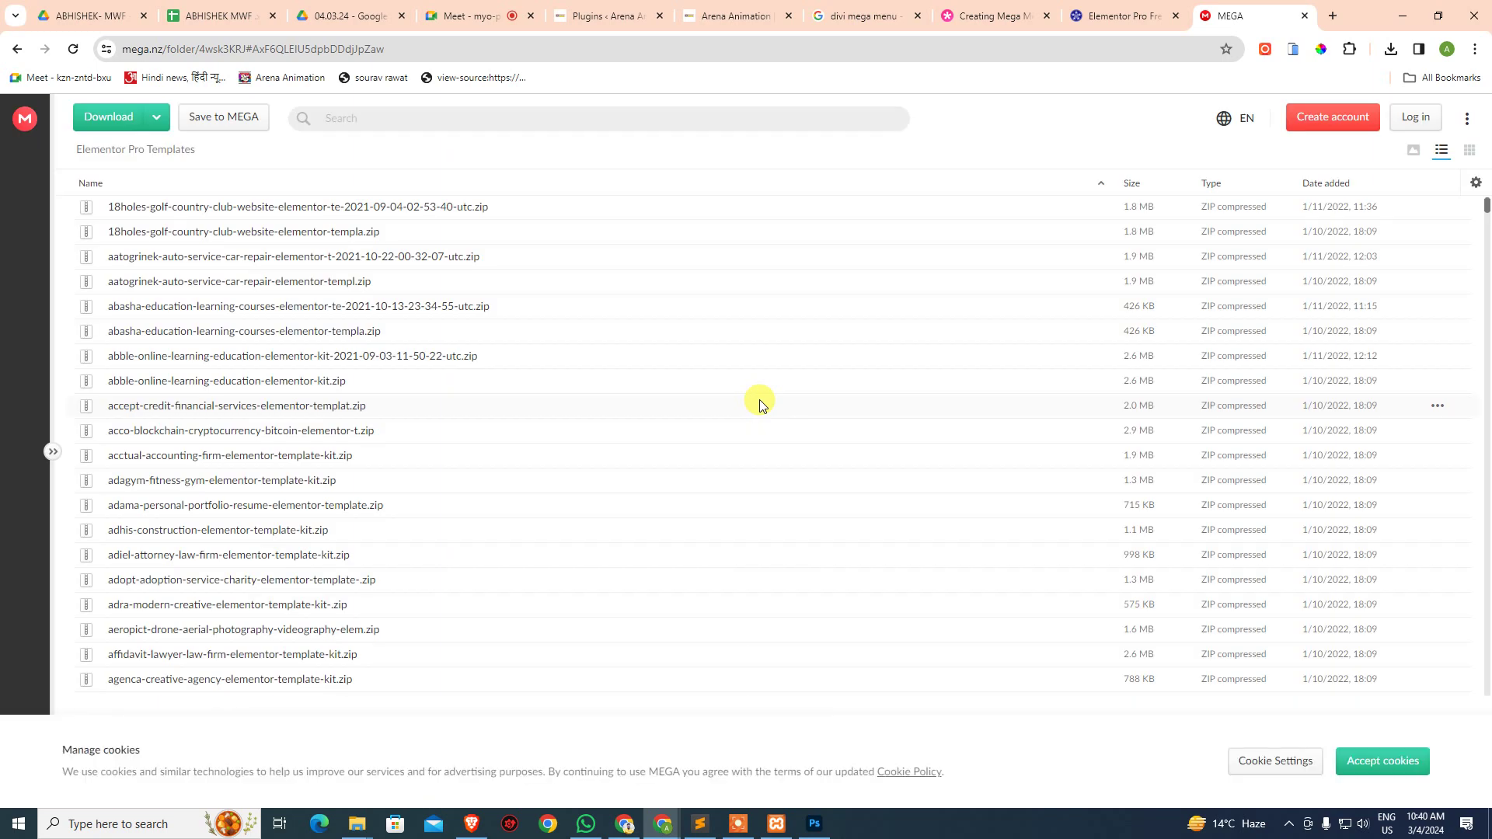
- Examine the list of zipped template kits in the Elementor Pro Templates folder from the first to the last file
scroll(608, 371, "down", 5)
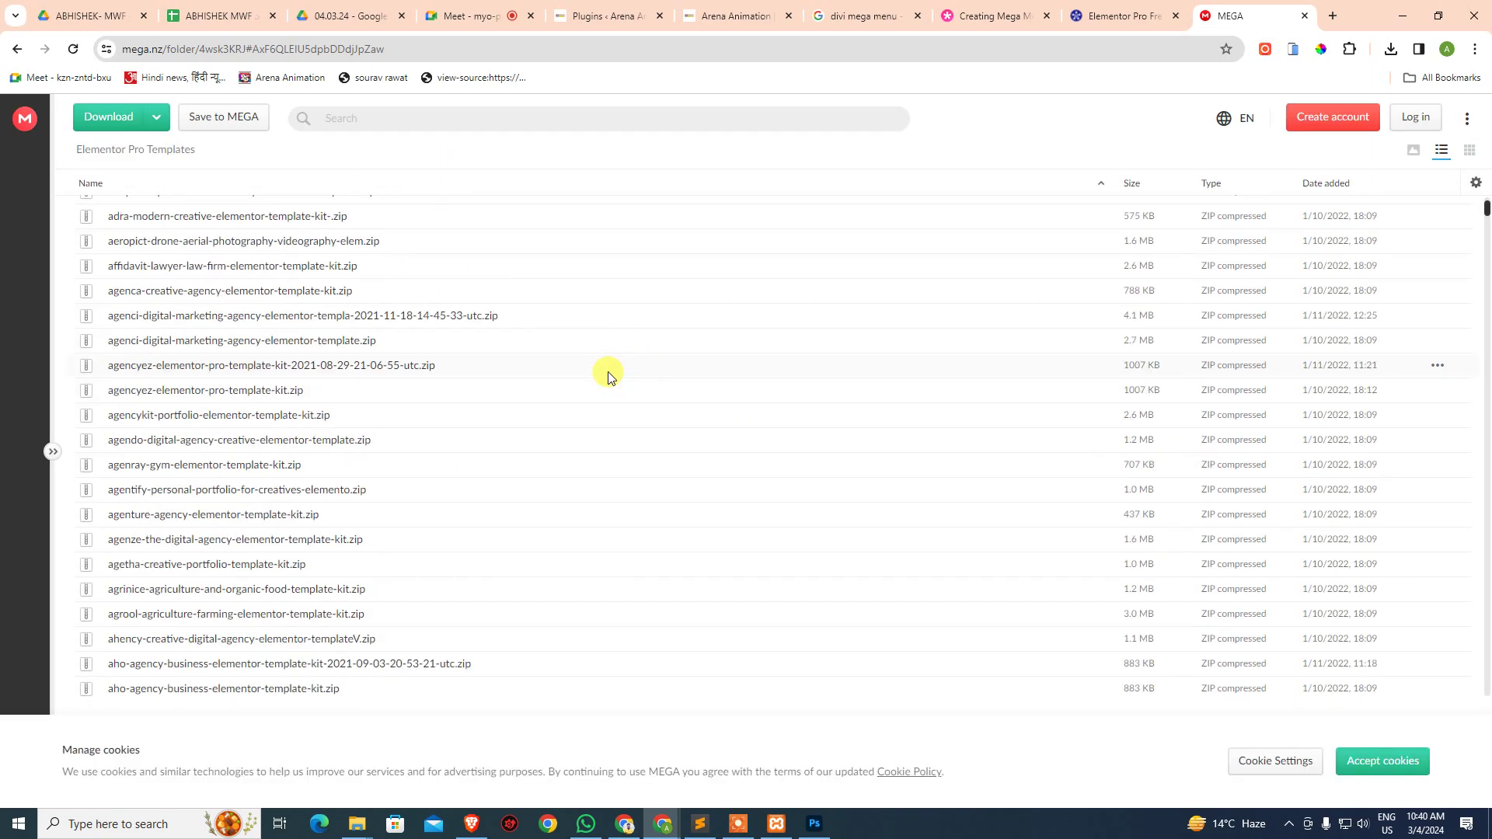
scroll(607, 371, "down", 5)
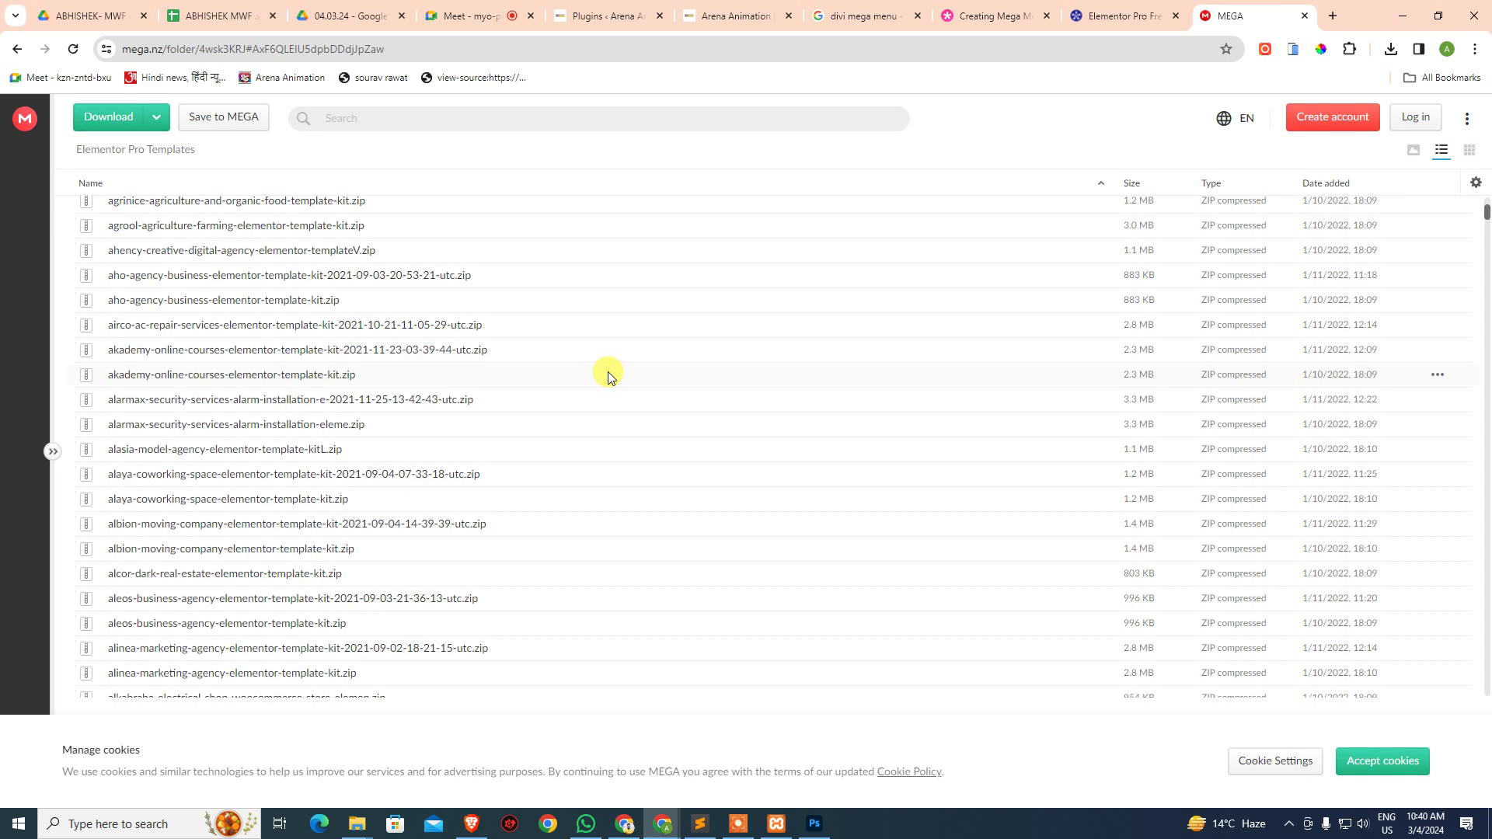
scroll(544, 402, "up", 10)
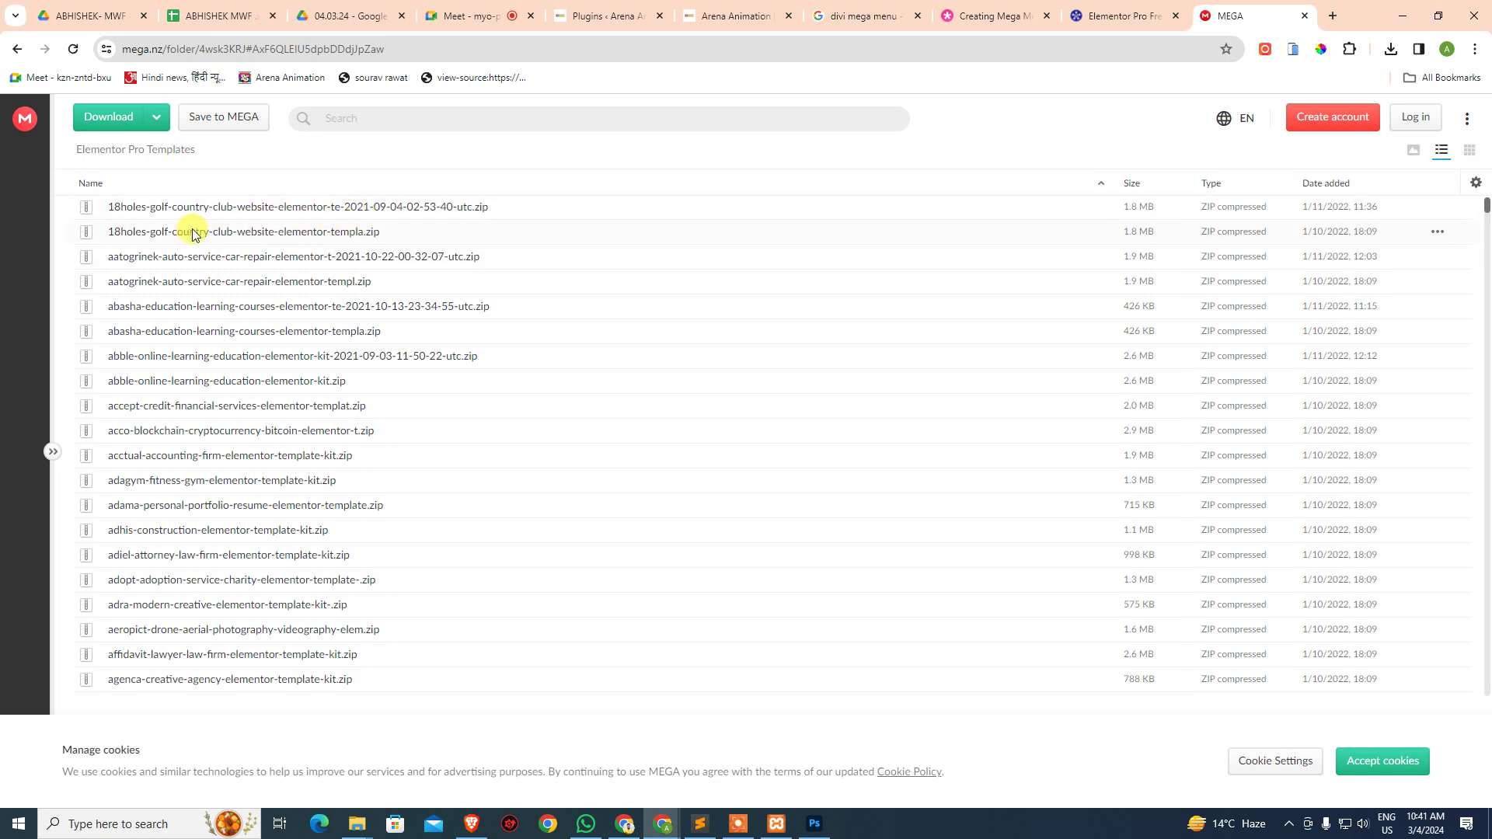
scroll(280, 400, "down", 14)
scroll(283, 405, "down", 20)
scroll(289, 406, "down", 20)
scroll(295, 407, "down", 15)
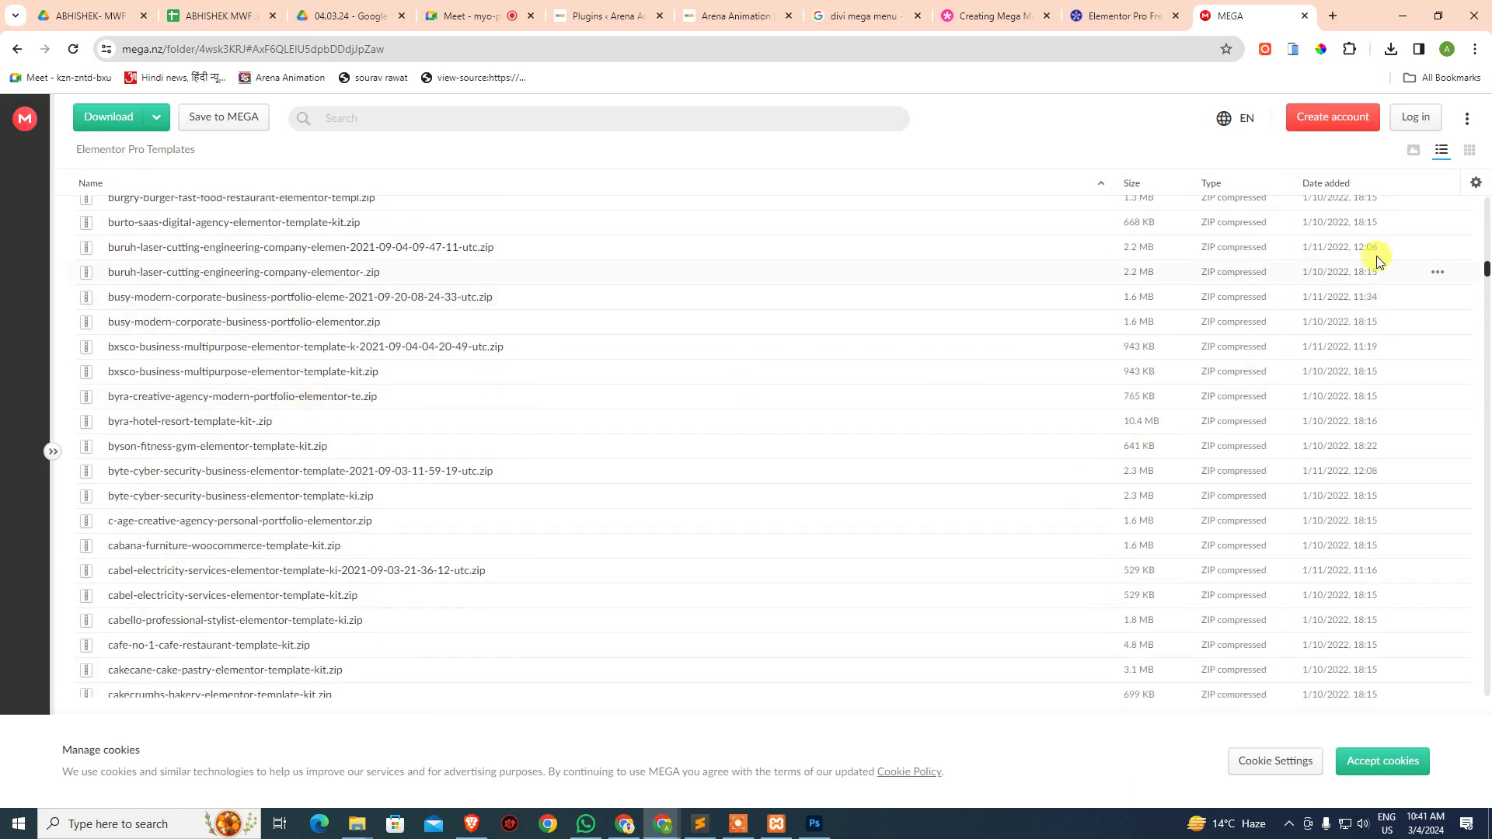
left_click_drag(1485, 272, 1469, 760)
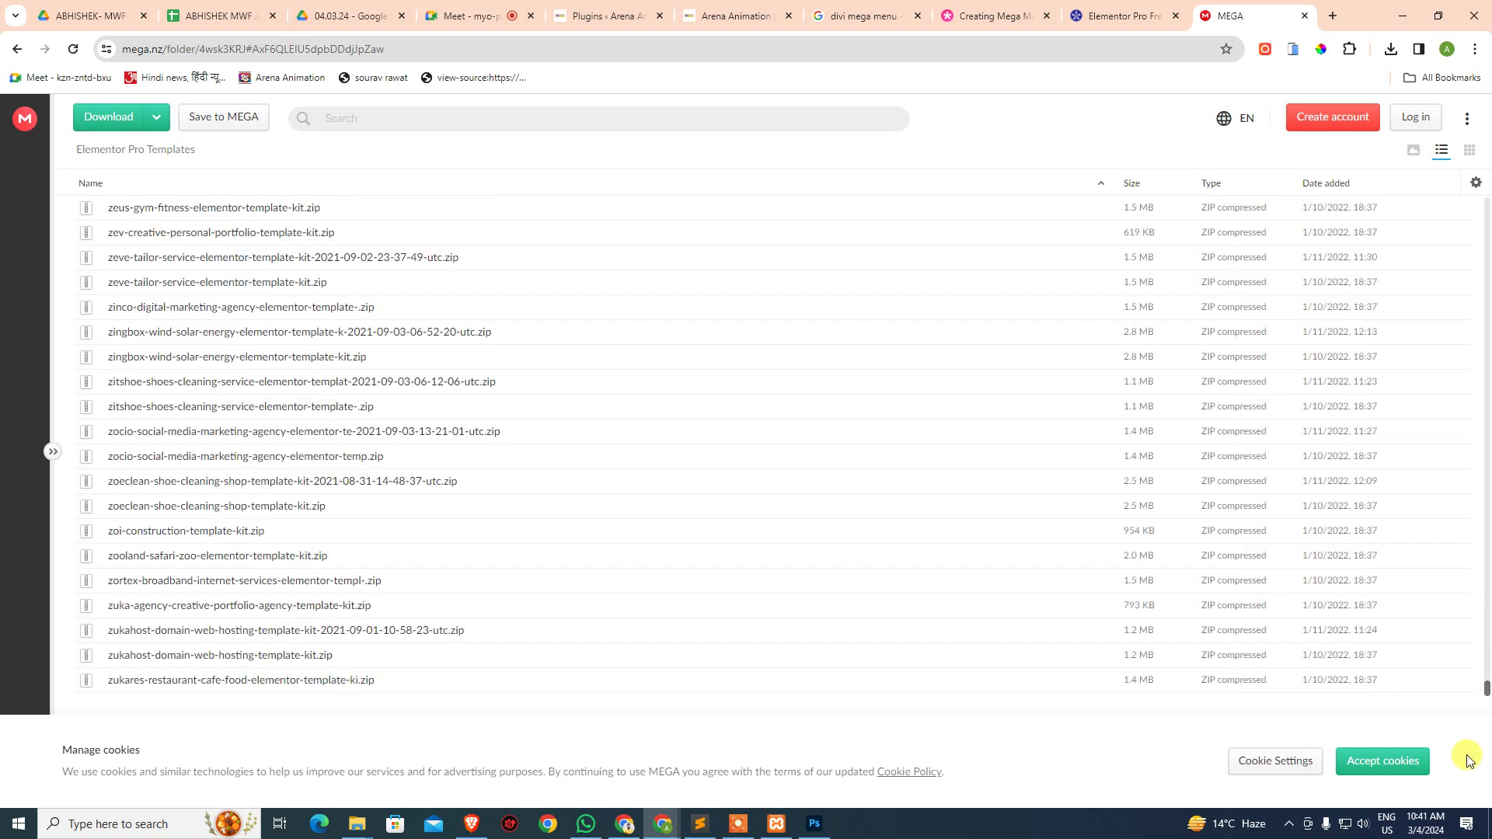
left_click_drag(1467, 721, 1465, 175)
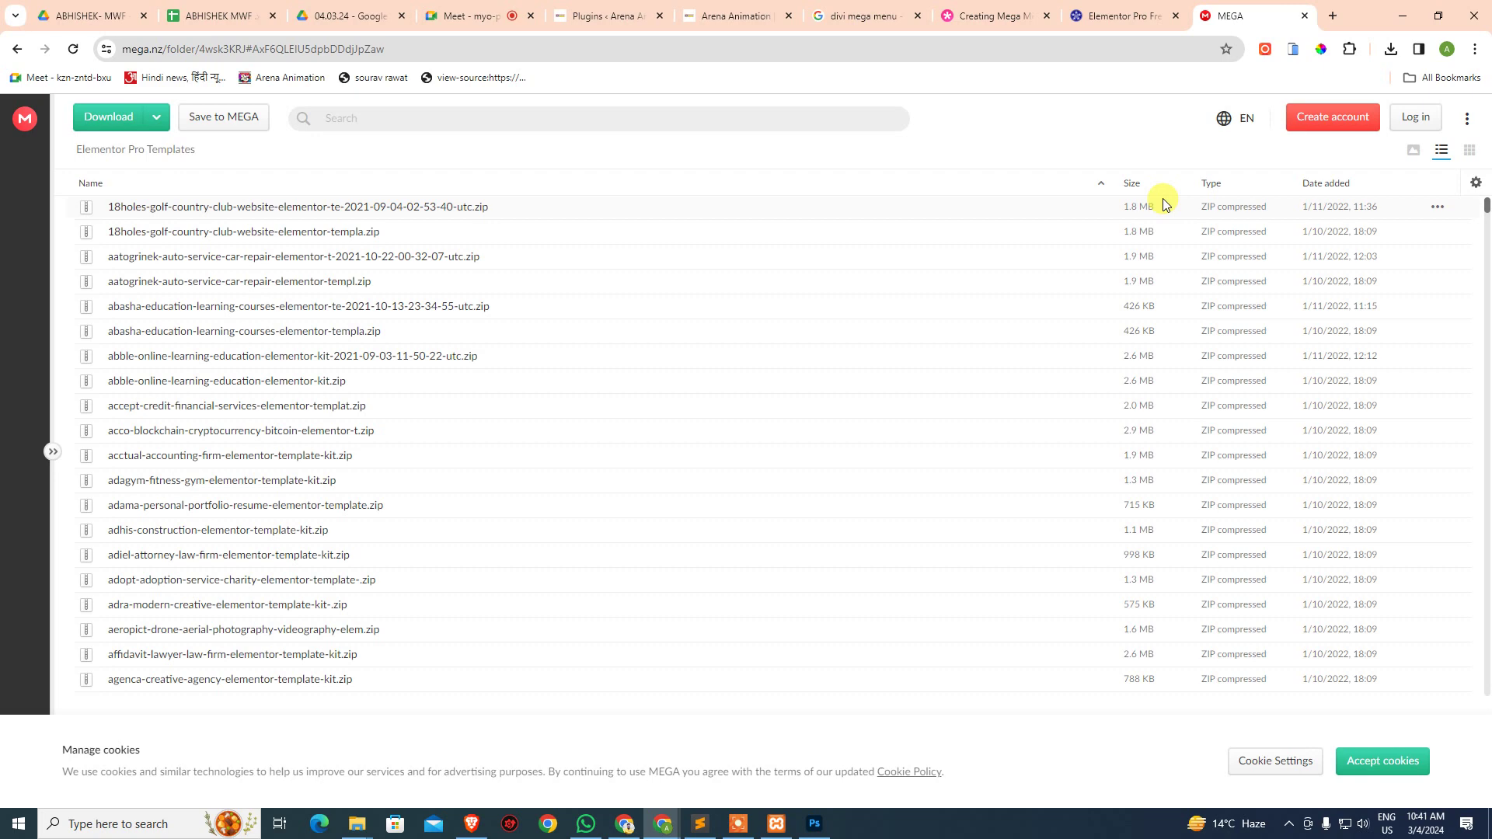
- Return to the Elementor Pro post and highlight the start of the 2699+ Elementor Pro Templates heading
left_click(1104, 16)
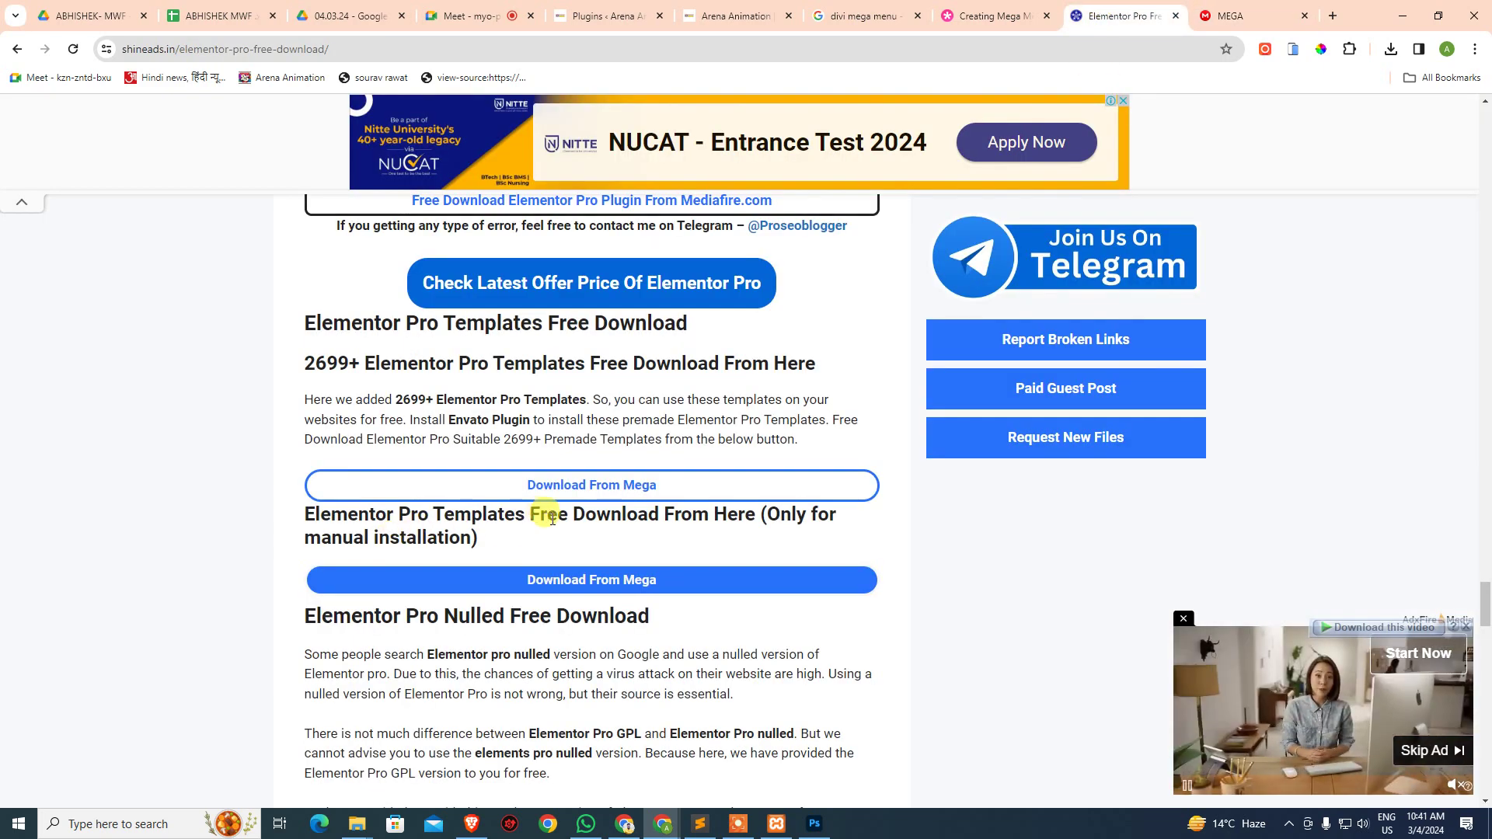
left_click(805, 589)
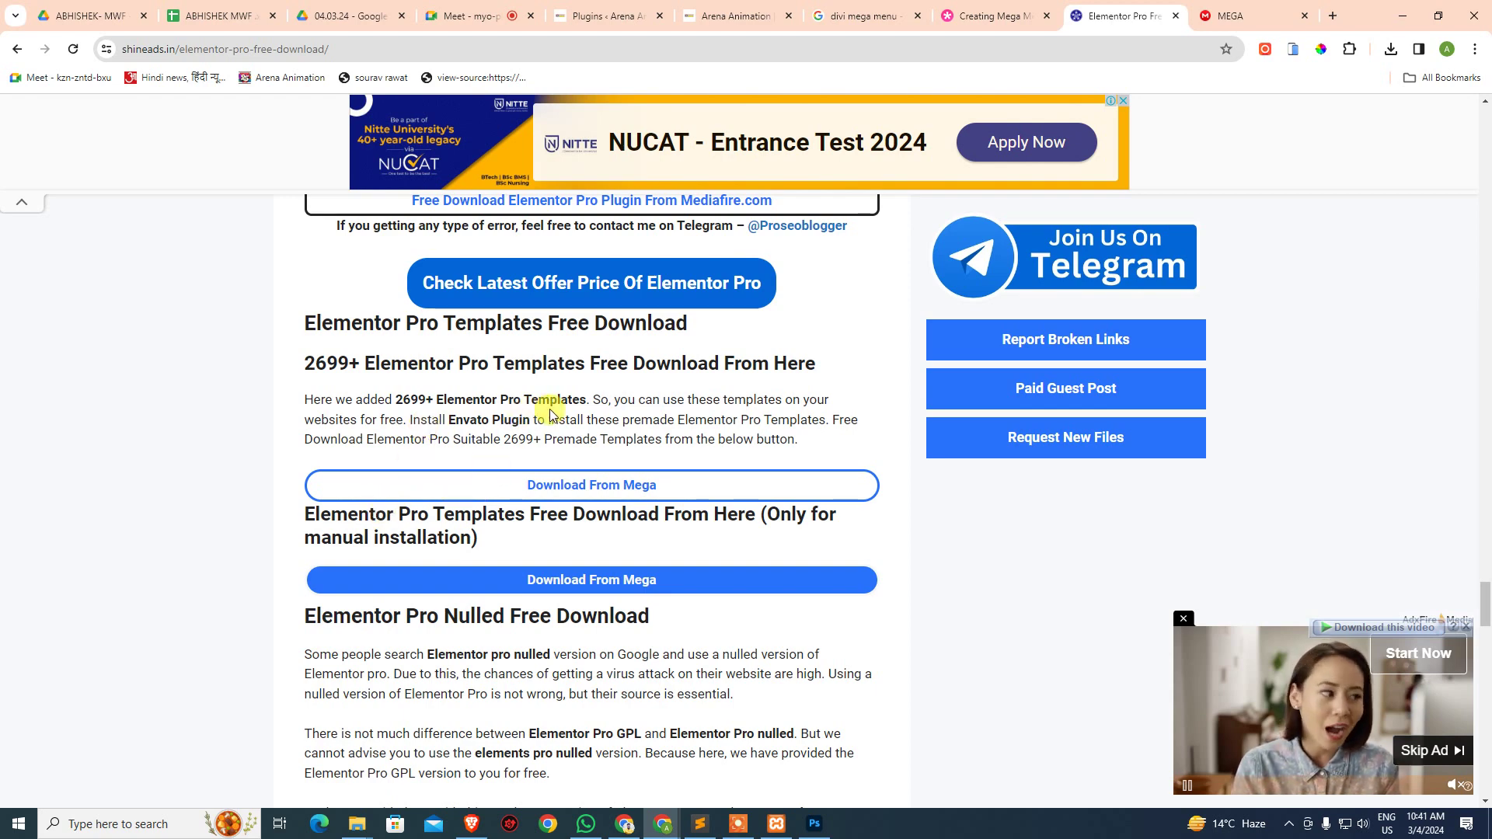
left_click_drag(305, 357, 443, 361)
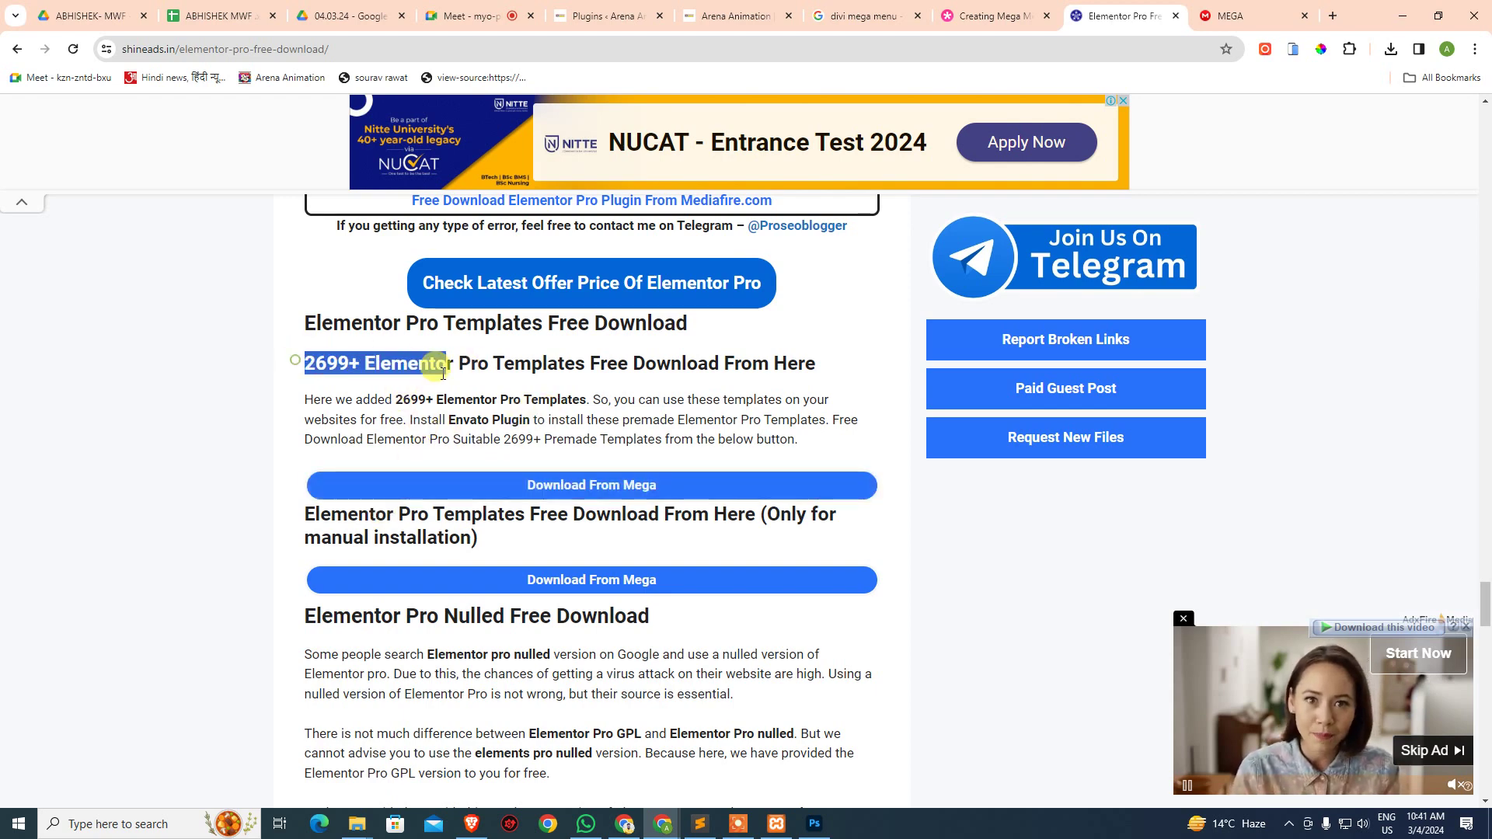
- Clear the heading highlight and skim the GPL version comparison and pros and cons sections before returning to the plugin download links
left_click(494, 380)
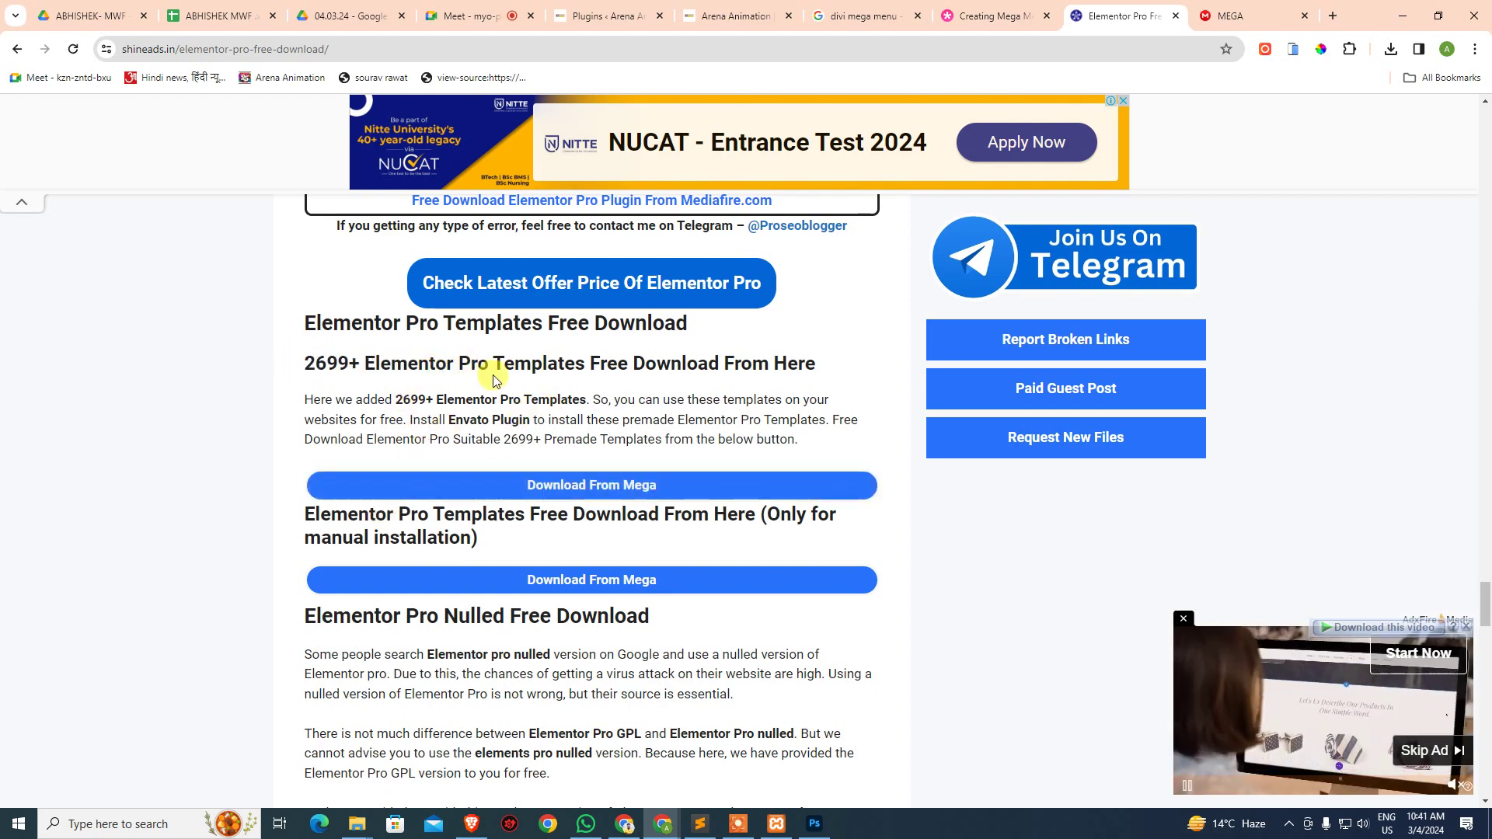
scroll(501, 377, "down", 1)
scroll(545, 478, "down", 12)
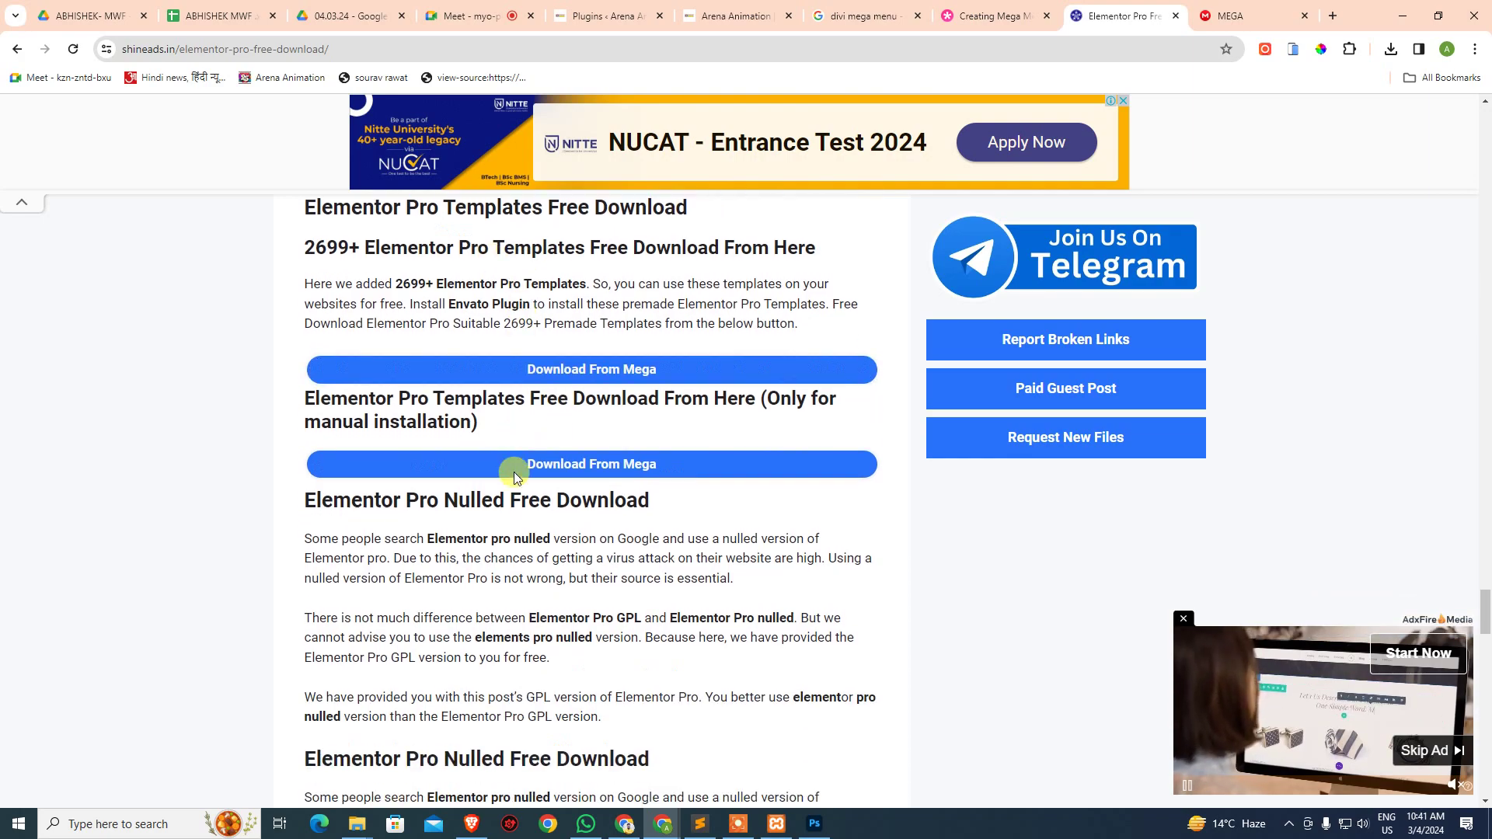
scroll(514, 477, "down", 15)
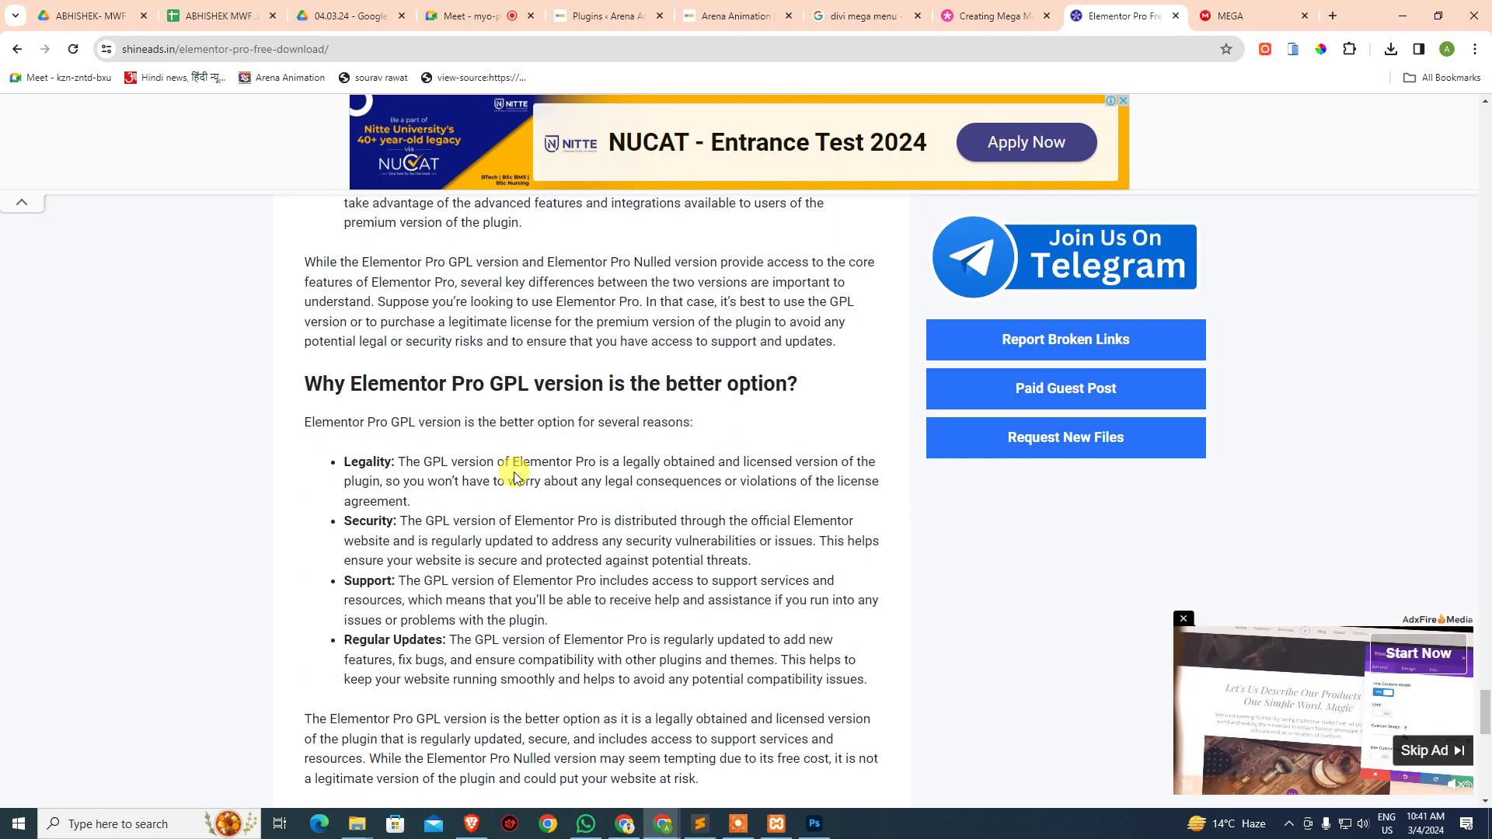
scroll(519, 476, "up", 20)
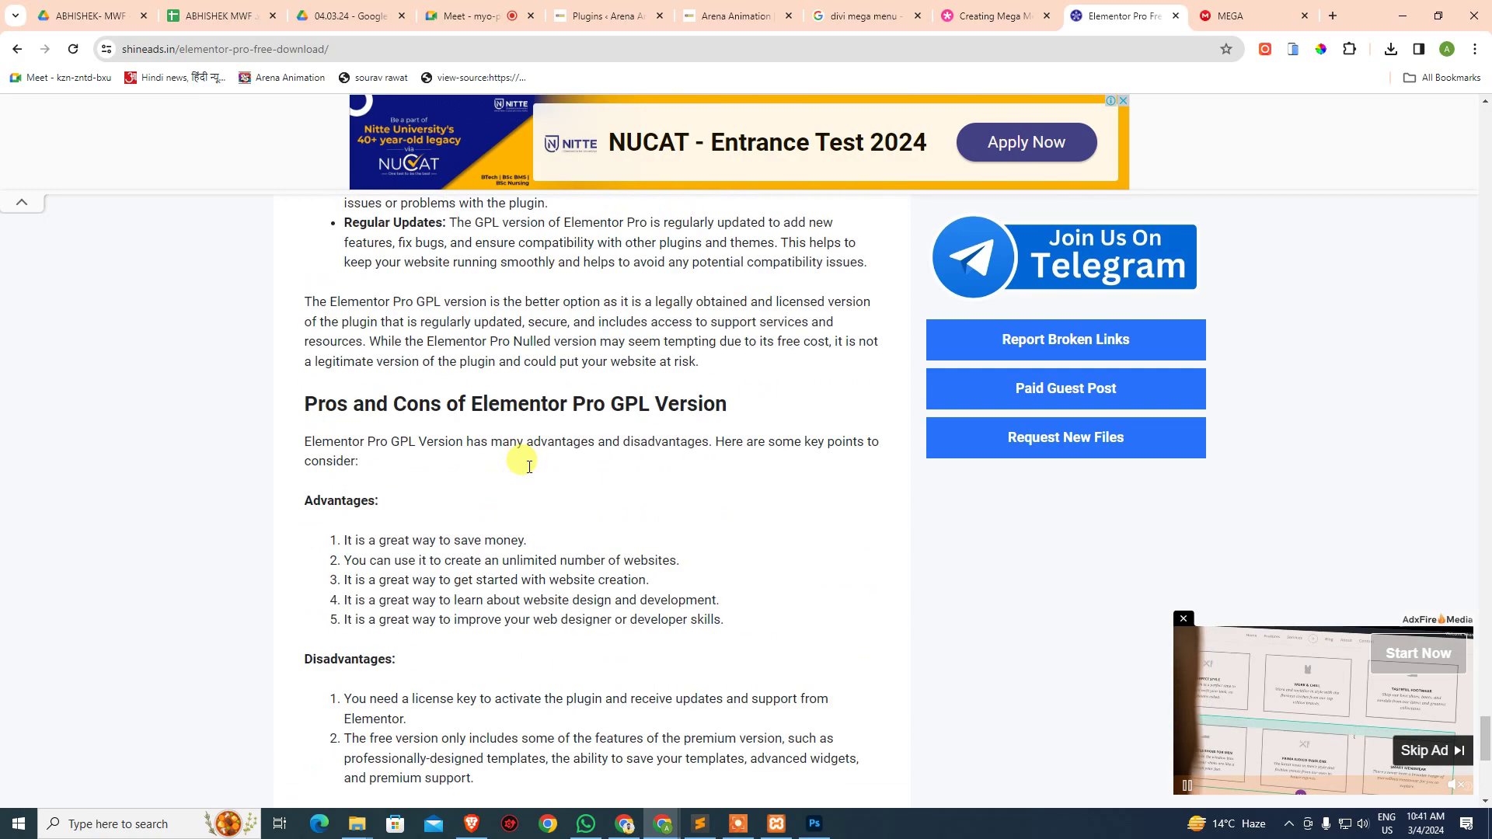
scroll(528, 466, "up", 10)
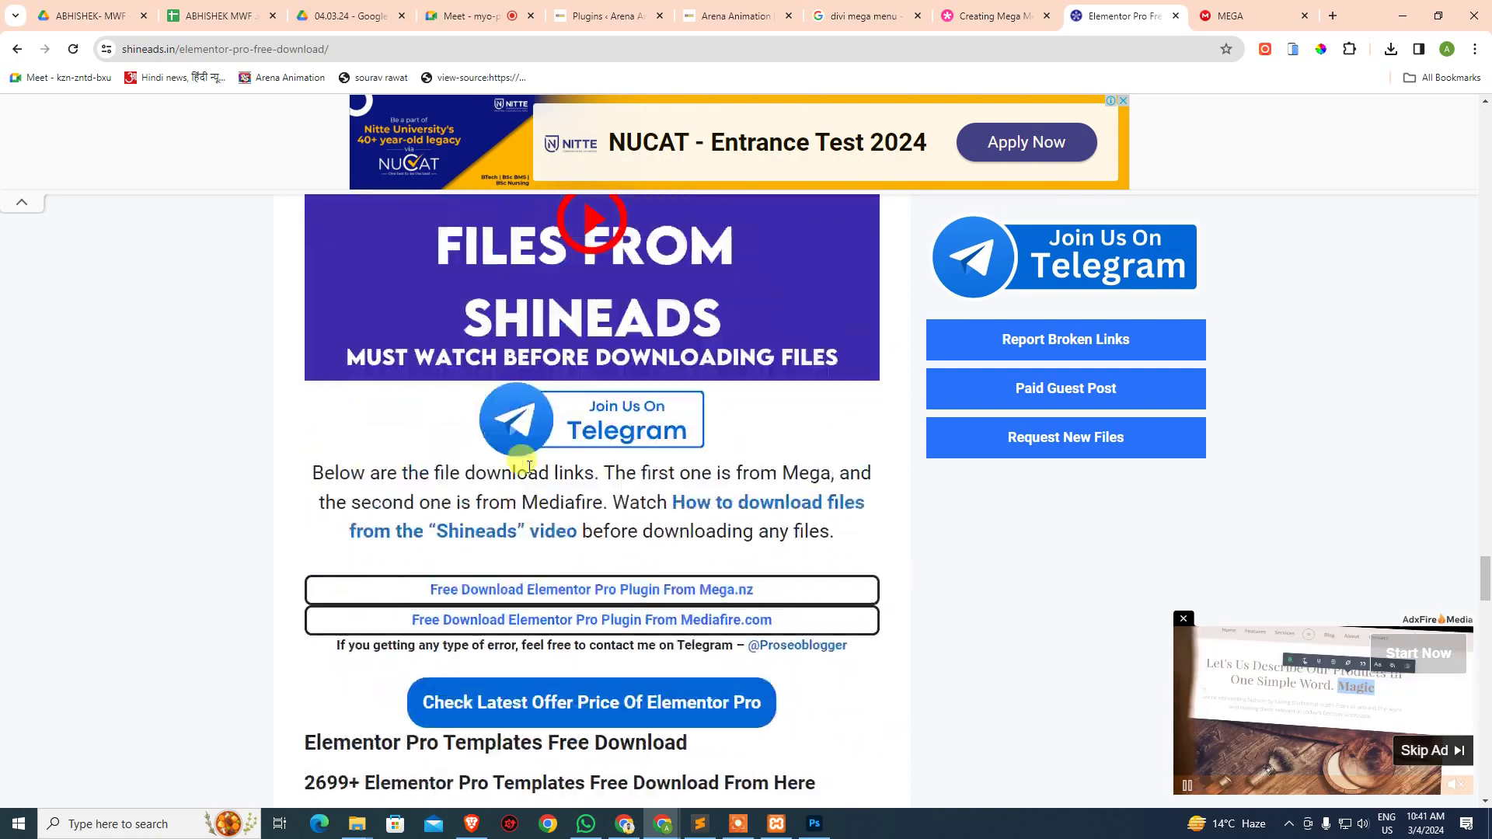
scroll(516, 460, "down", 2)
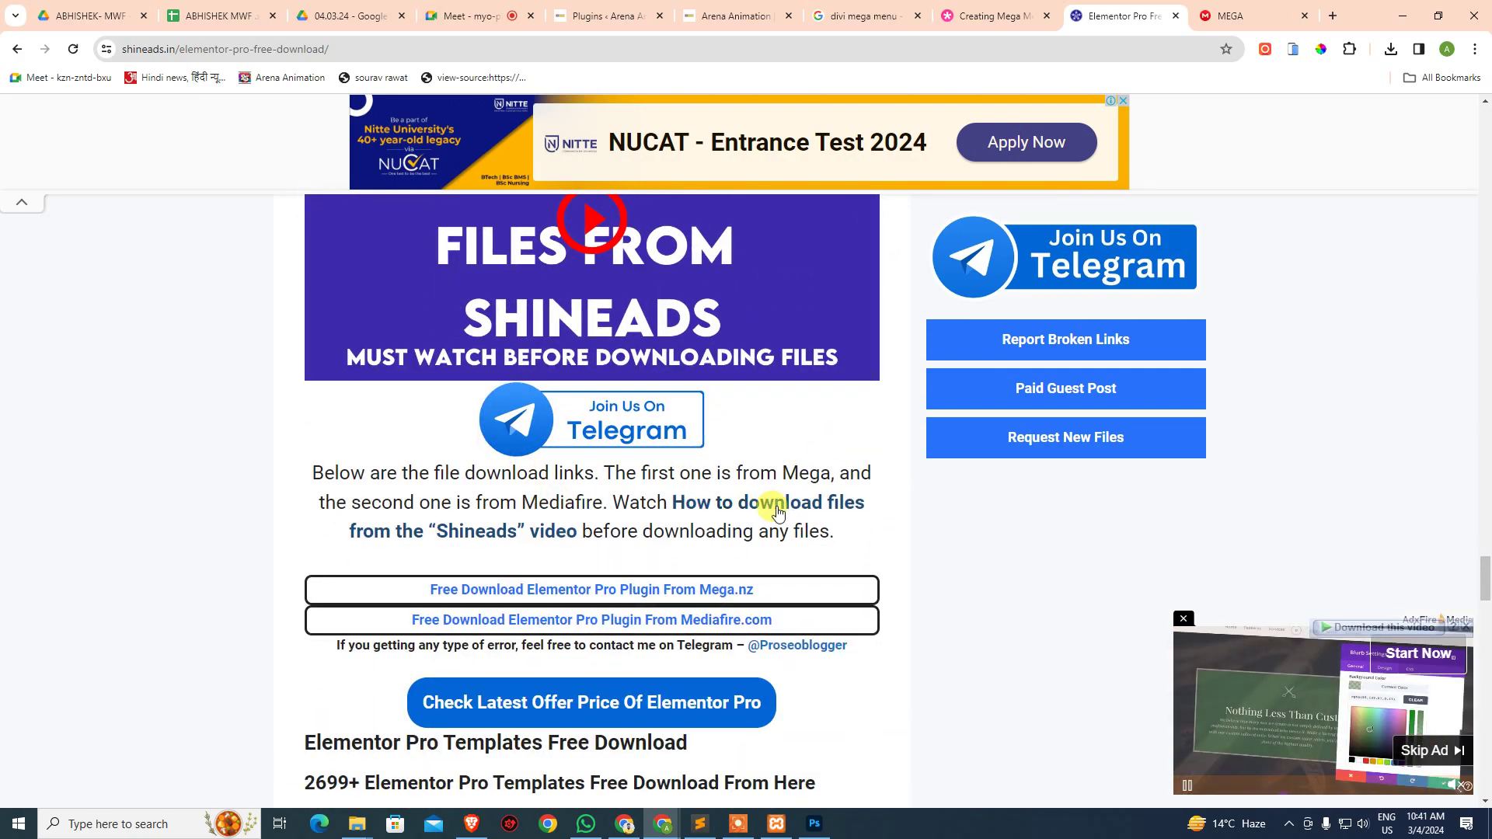
- Look back through the Elementor Pro post from the download links up to its title and table of contents
scroll(707, 484, "up", 8)
scroll(619, 469, "up", 5)
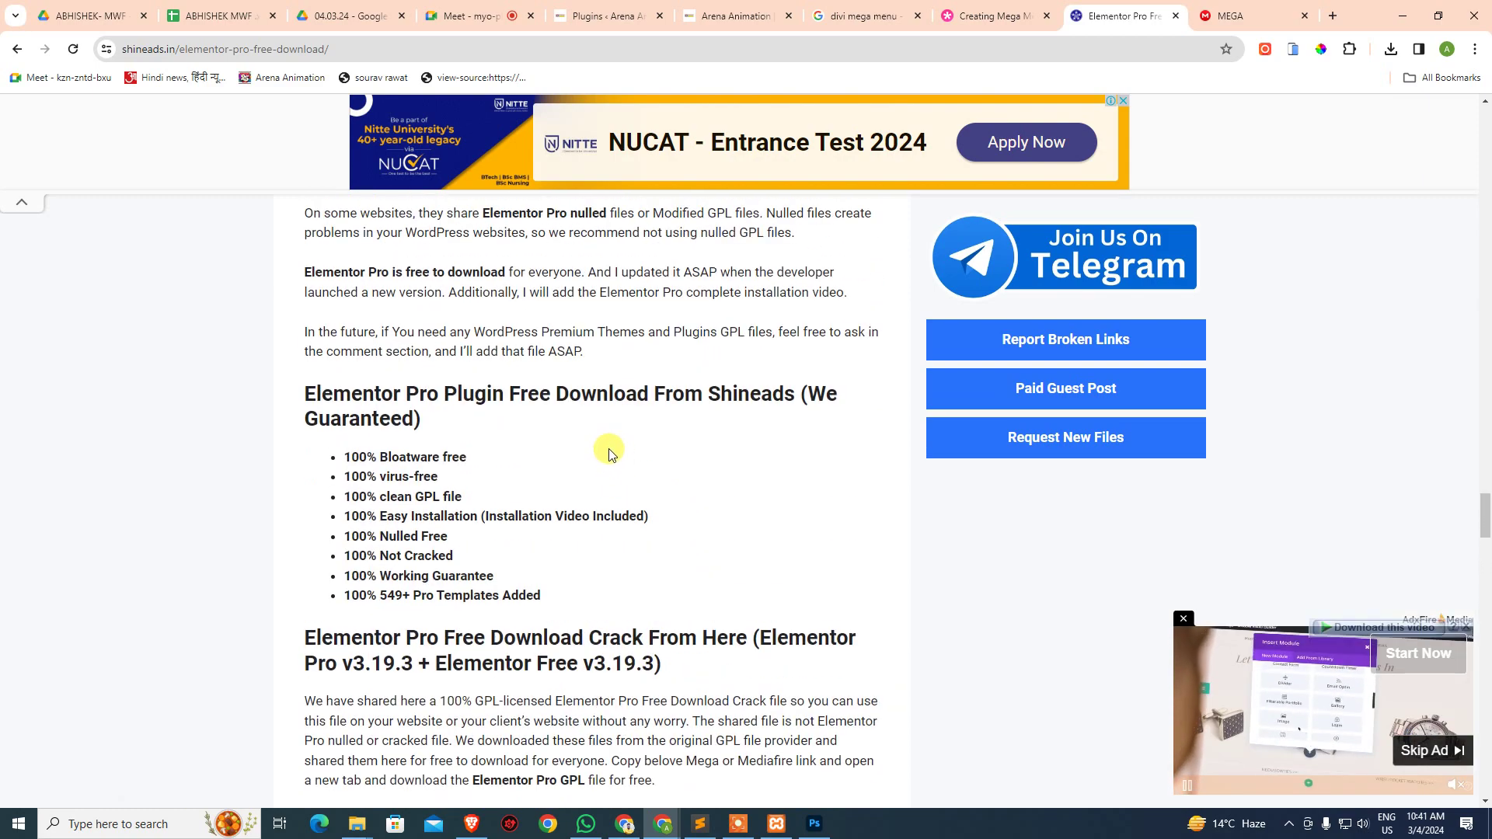
scroll(655, 442, "up", 15)
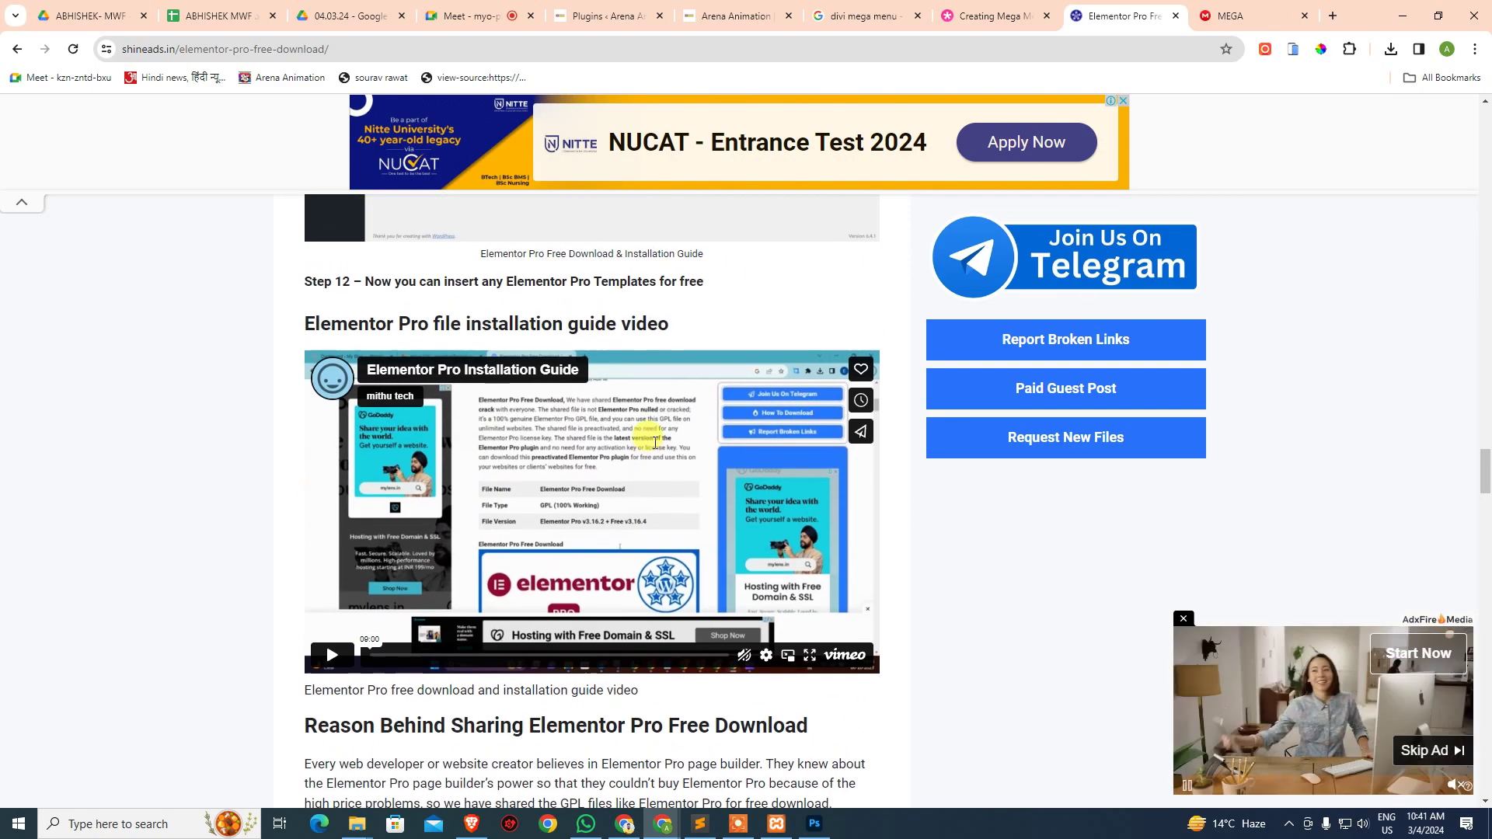
scroll(655, 442, "up", 10)
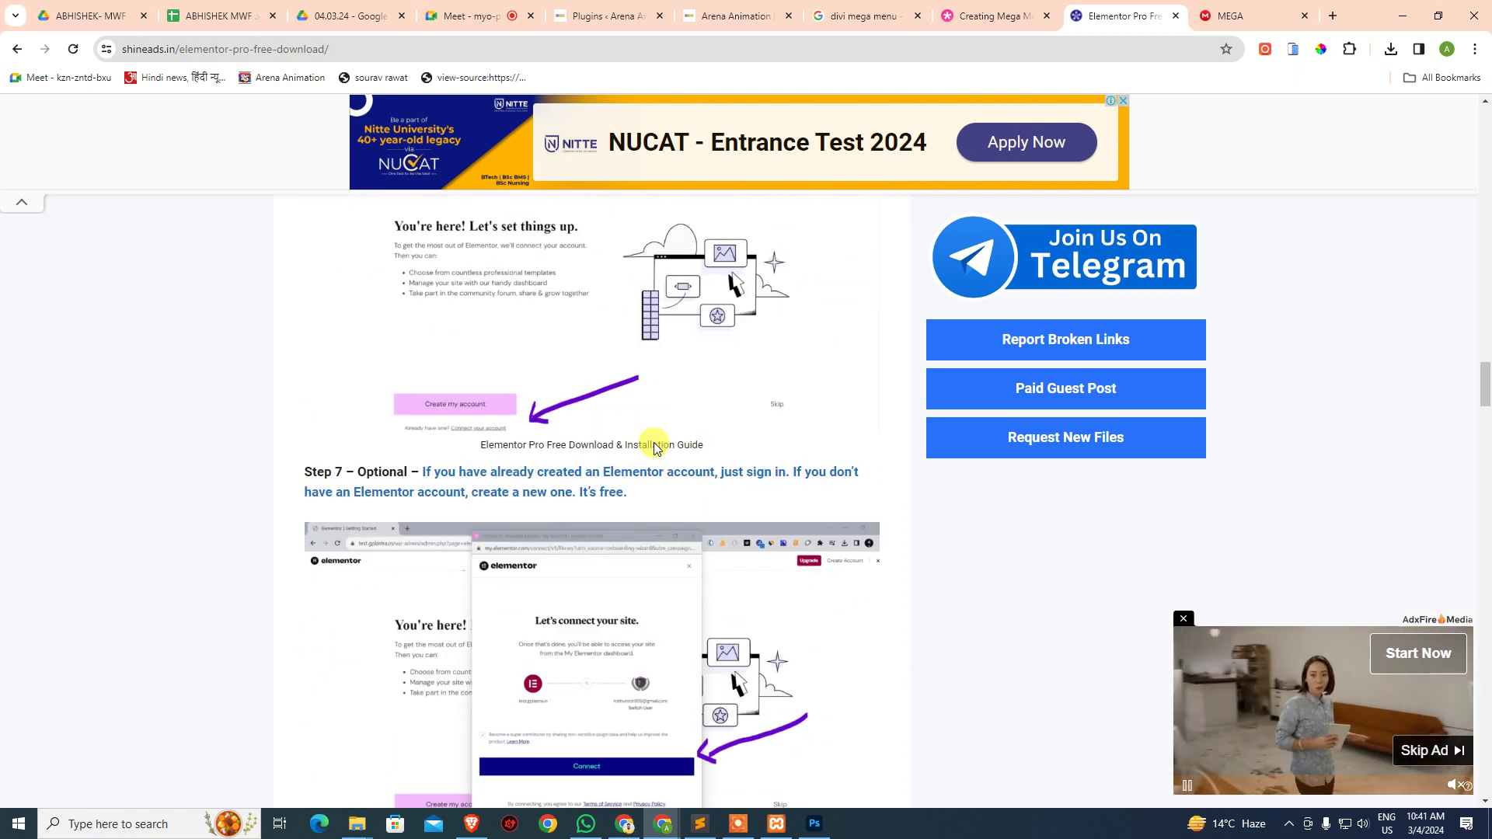
scroll(655, 442, "up", 10)
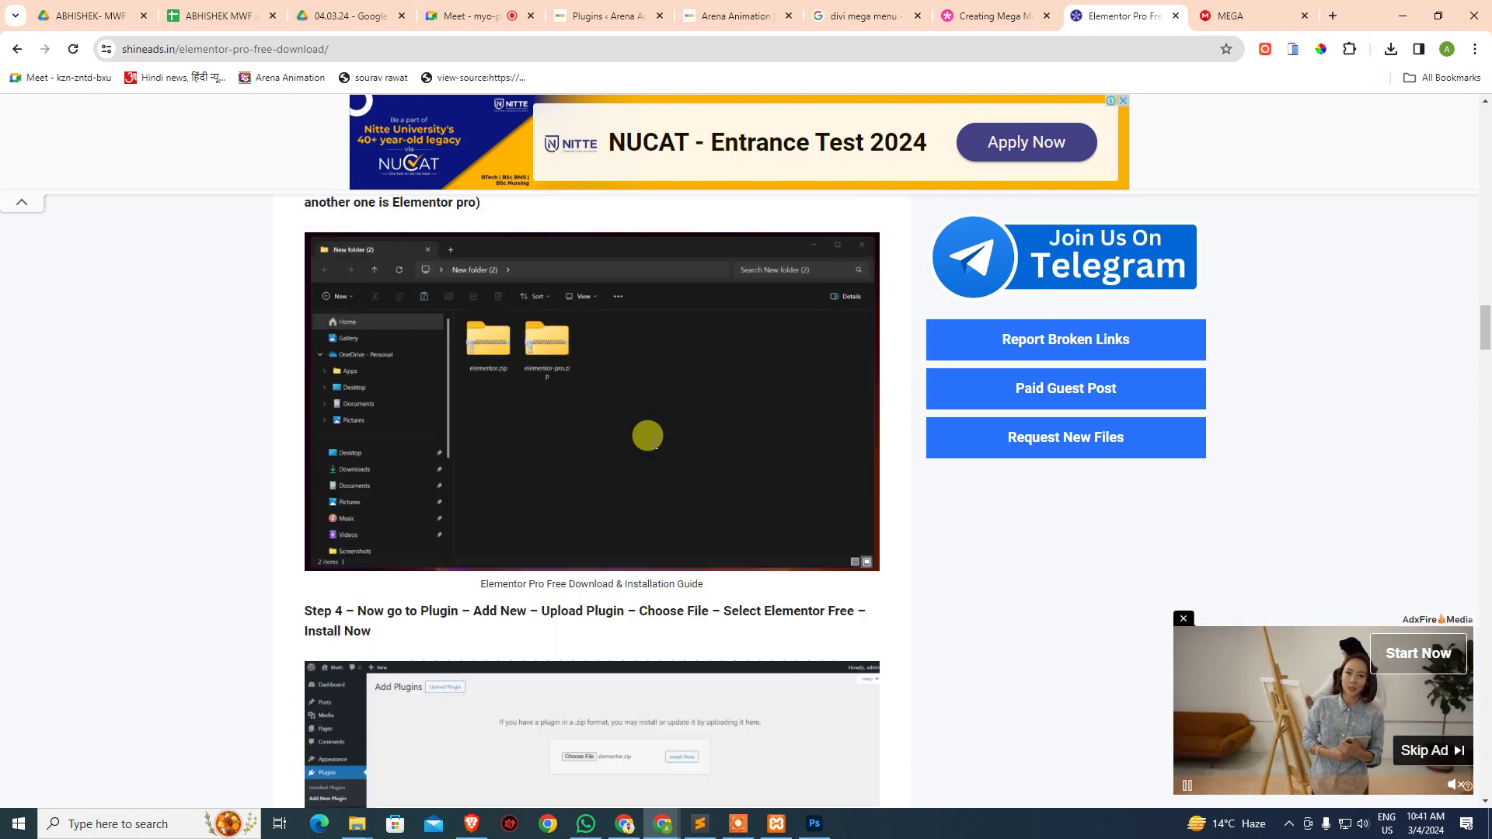
scroll(588, 456, "up", 10)
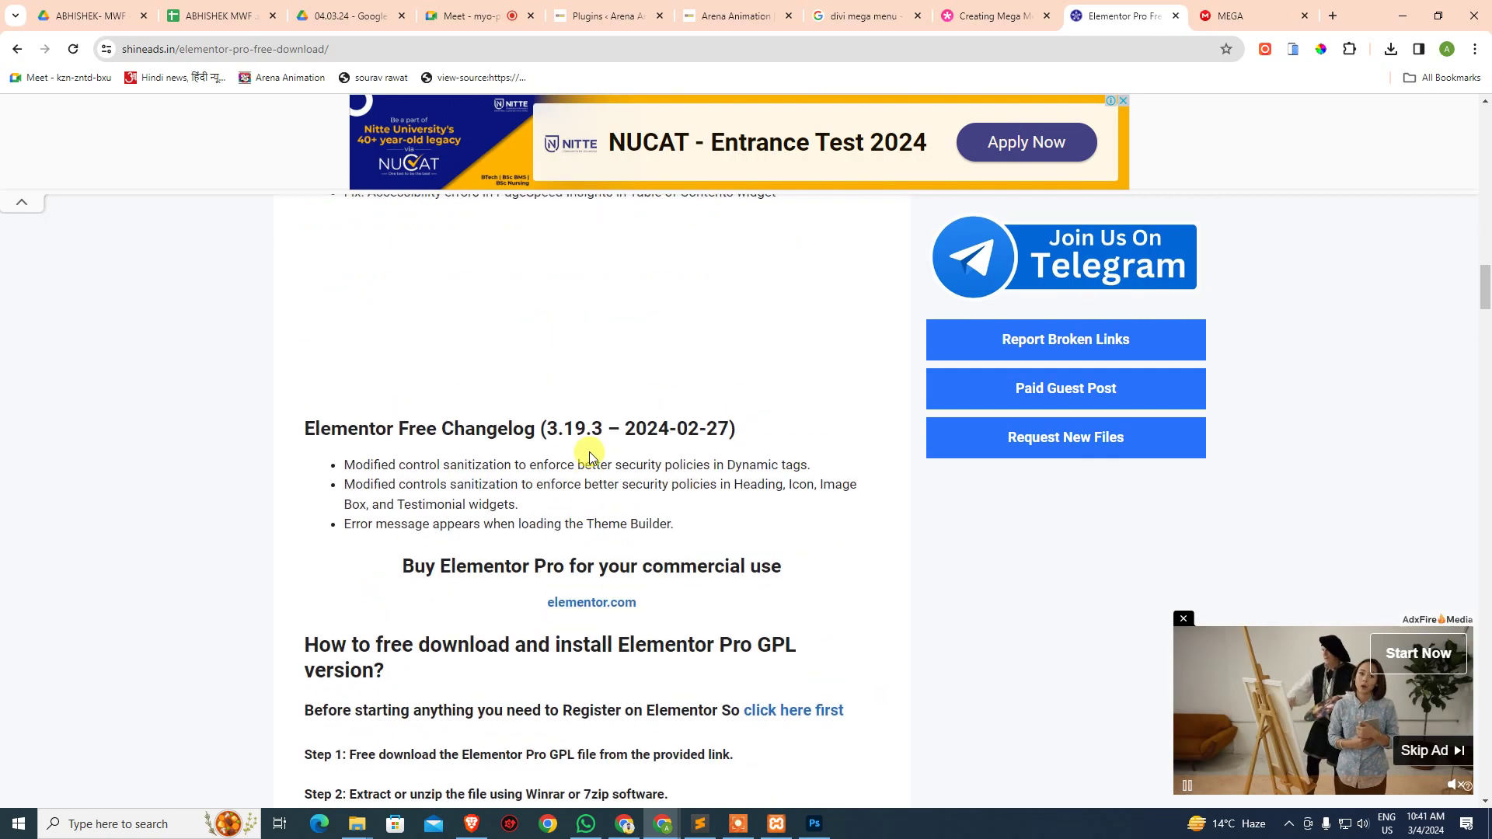
scroll(589, 457, "up", 10)
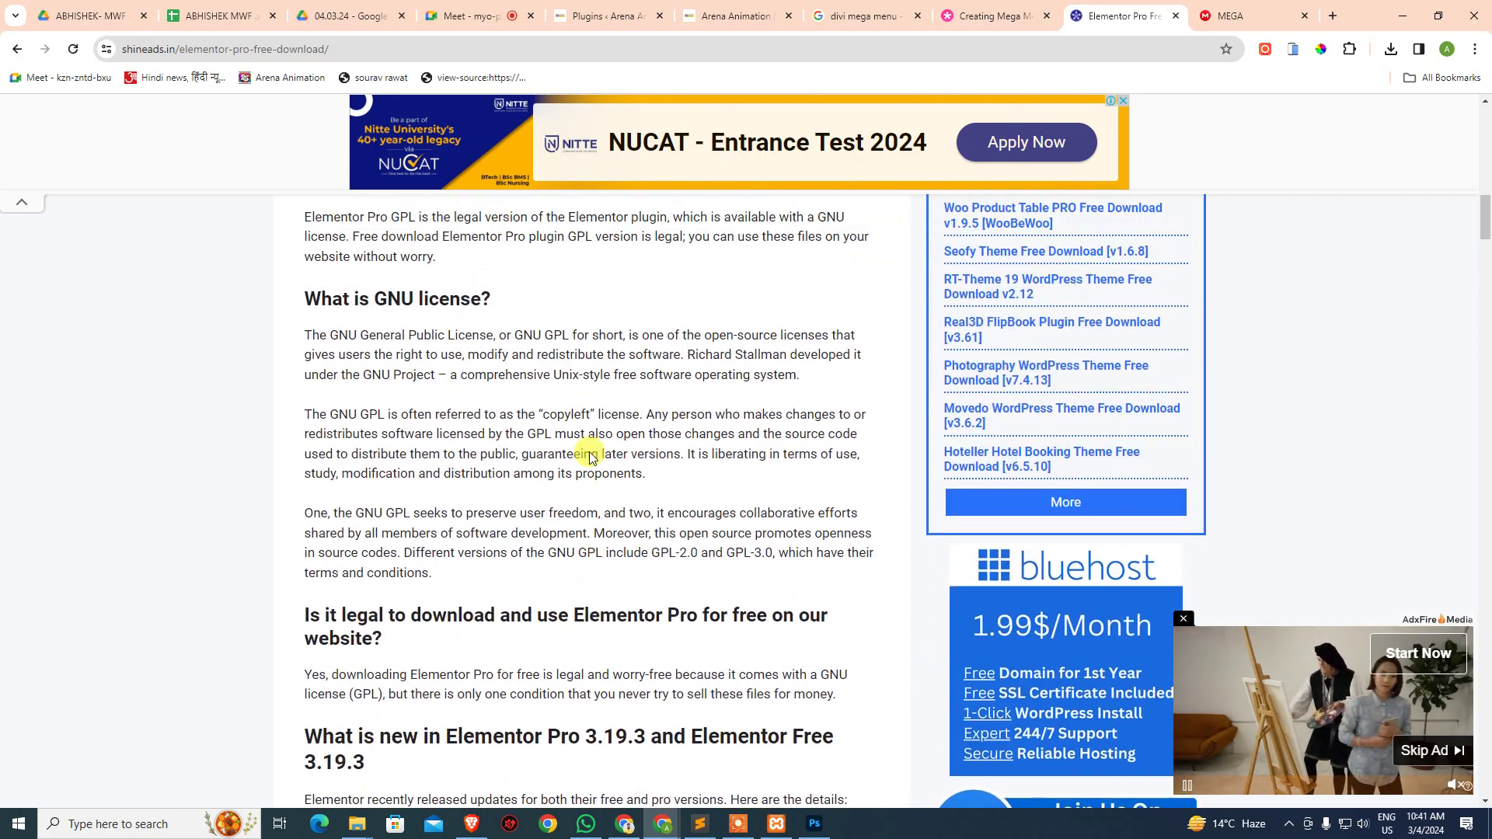
scroll(589, 456, "up", 10)
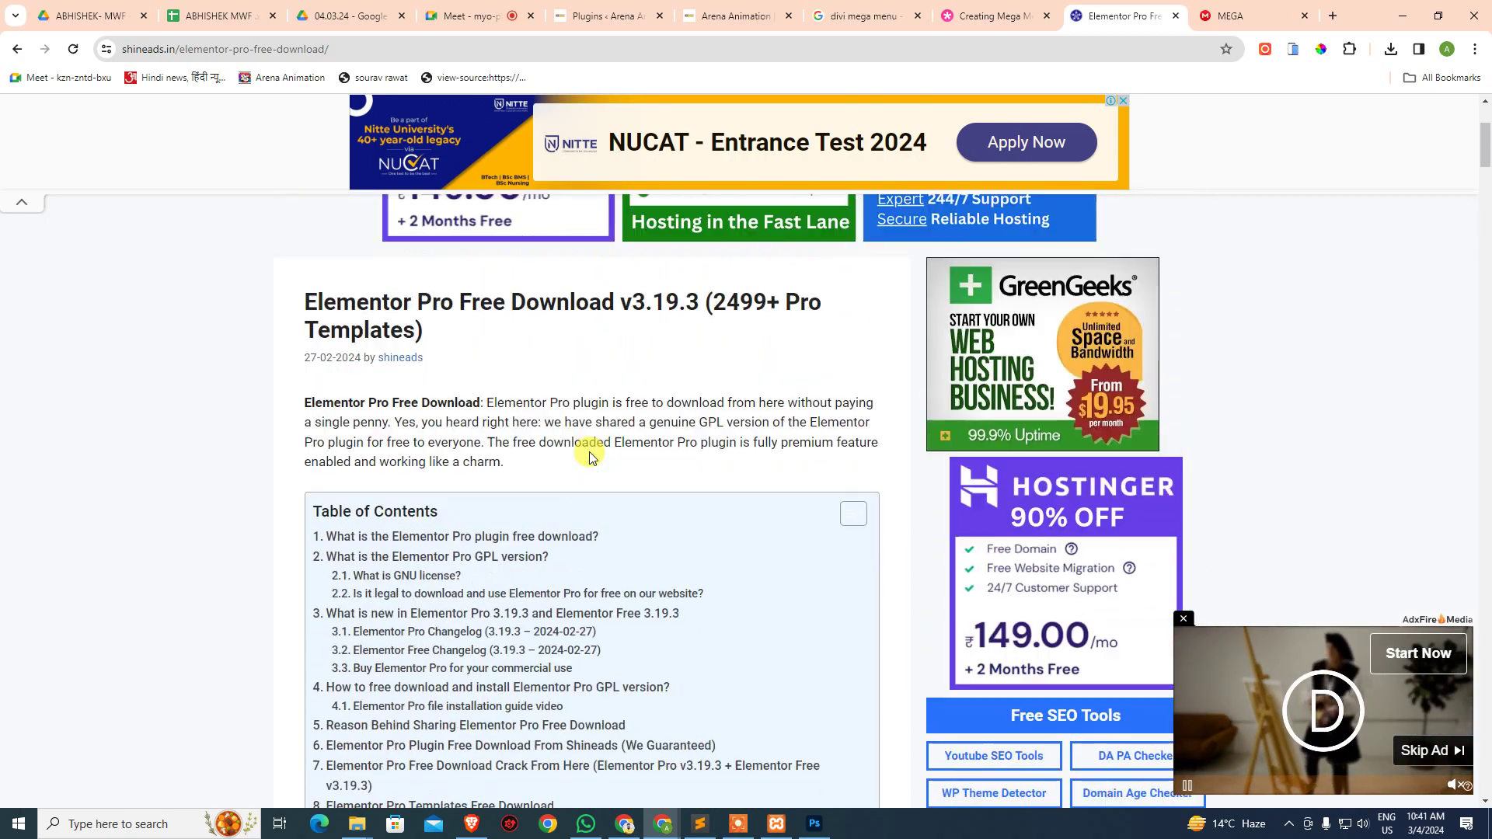
- Examine the post's table of contents, GPL and GNU license sections, and the Elementor changelogs
scroll(589, 457, "down", 4)
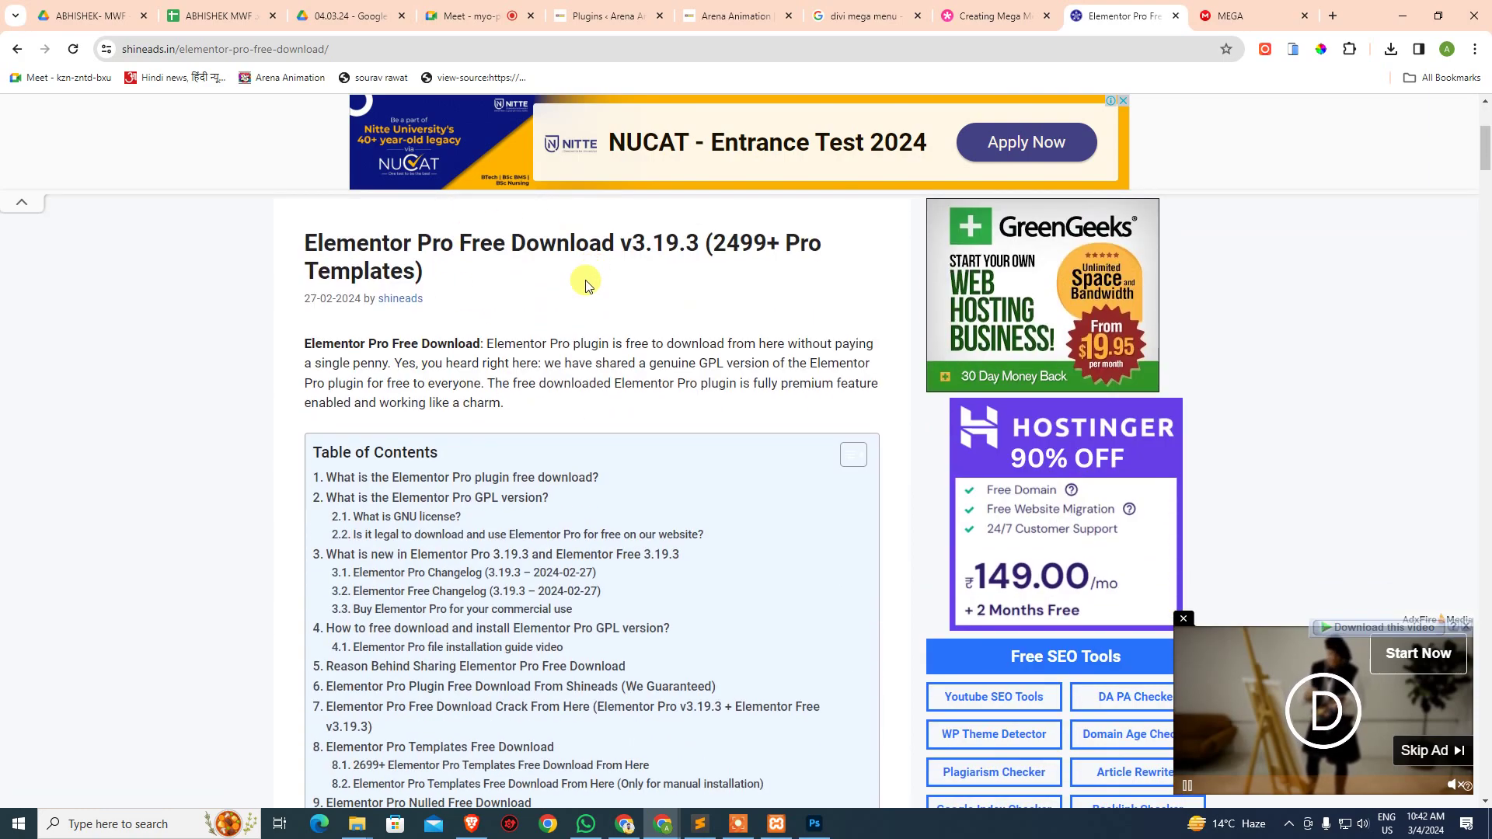
scroll(606, 353, "down", 2)
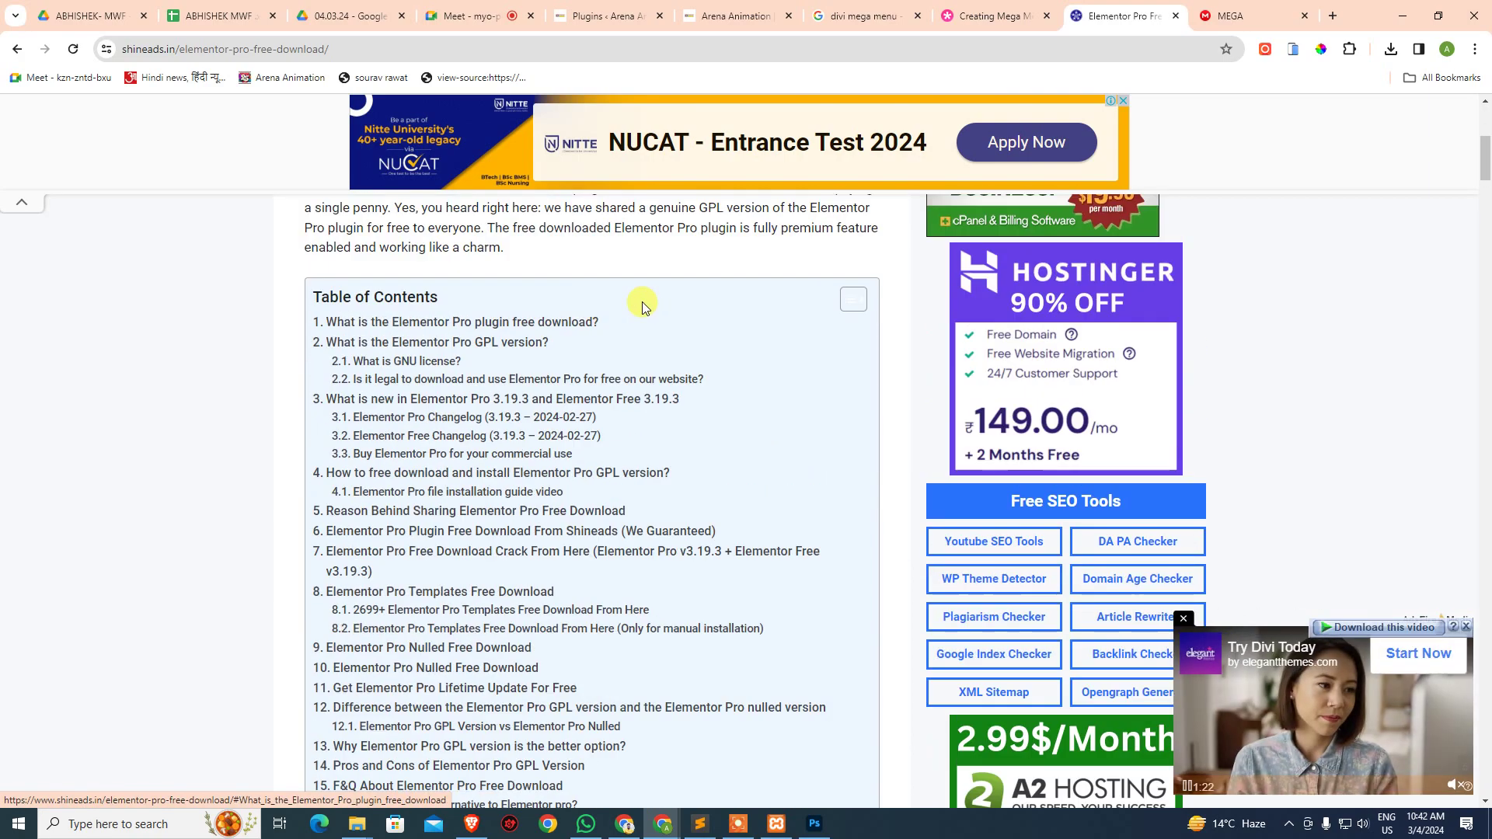
scroll(693, 282, "down", 10)
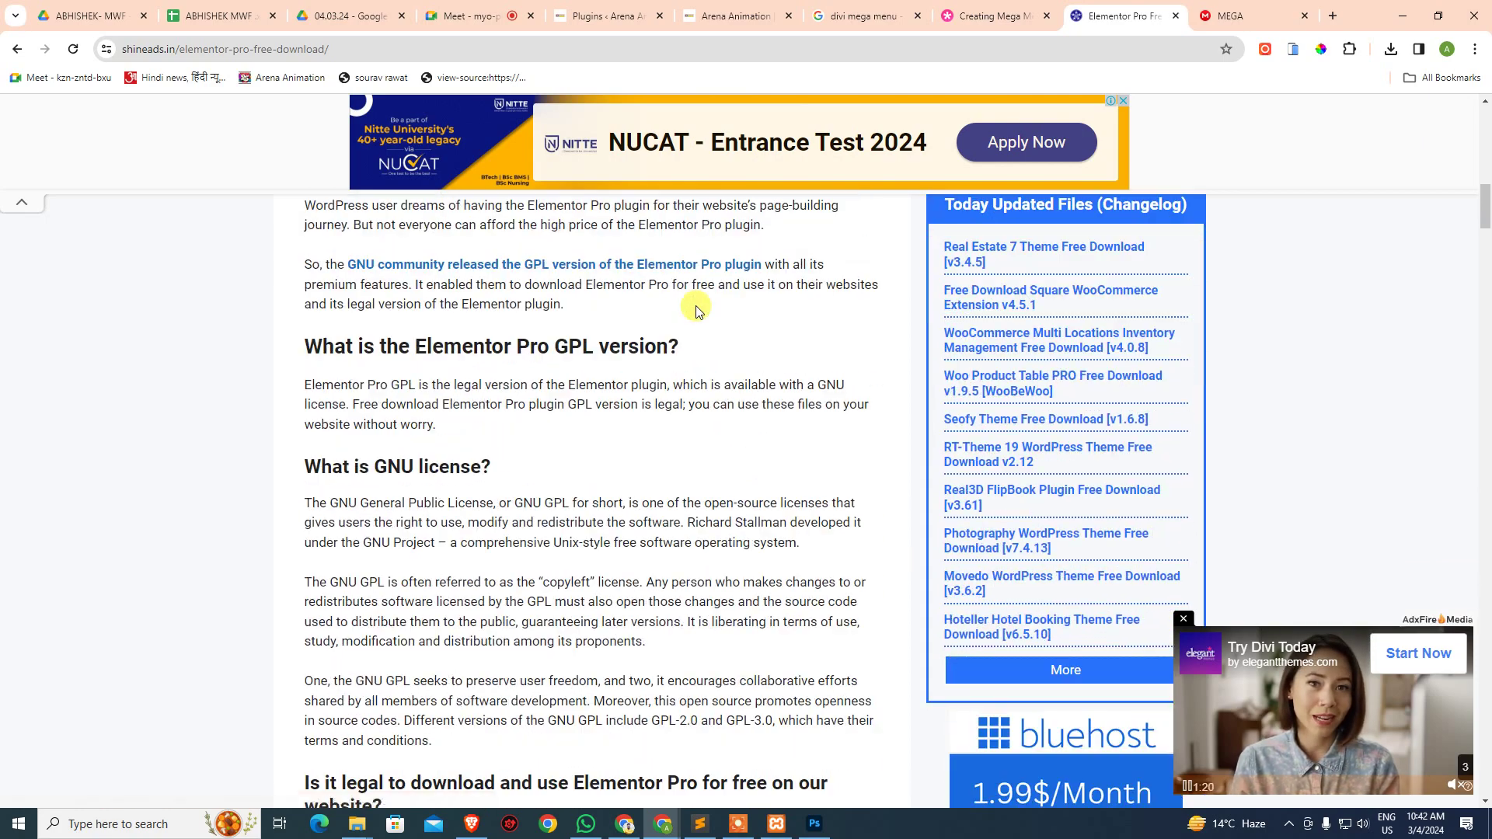
scroll(575, 371, "down", 12)
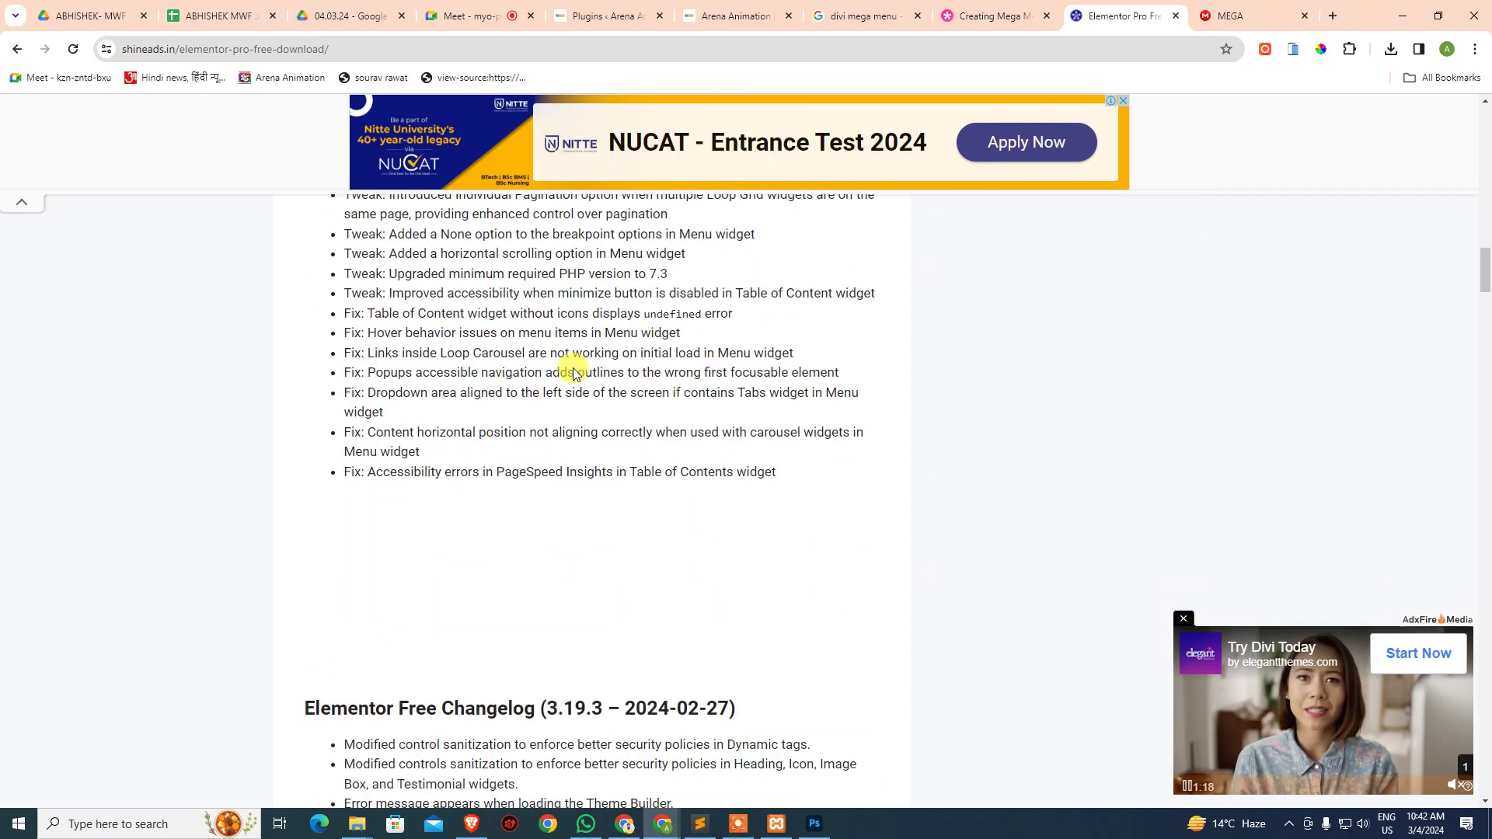
scroll(575, 371, "down", 6)
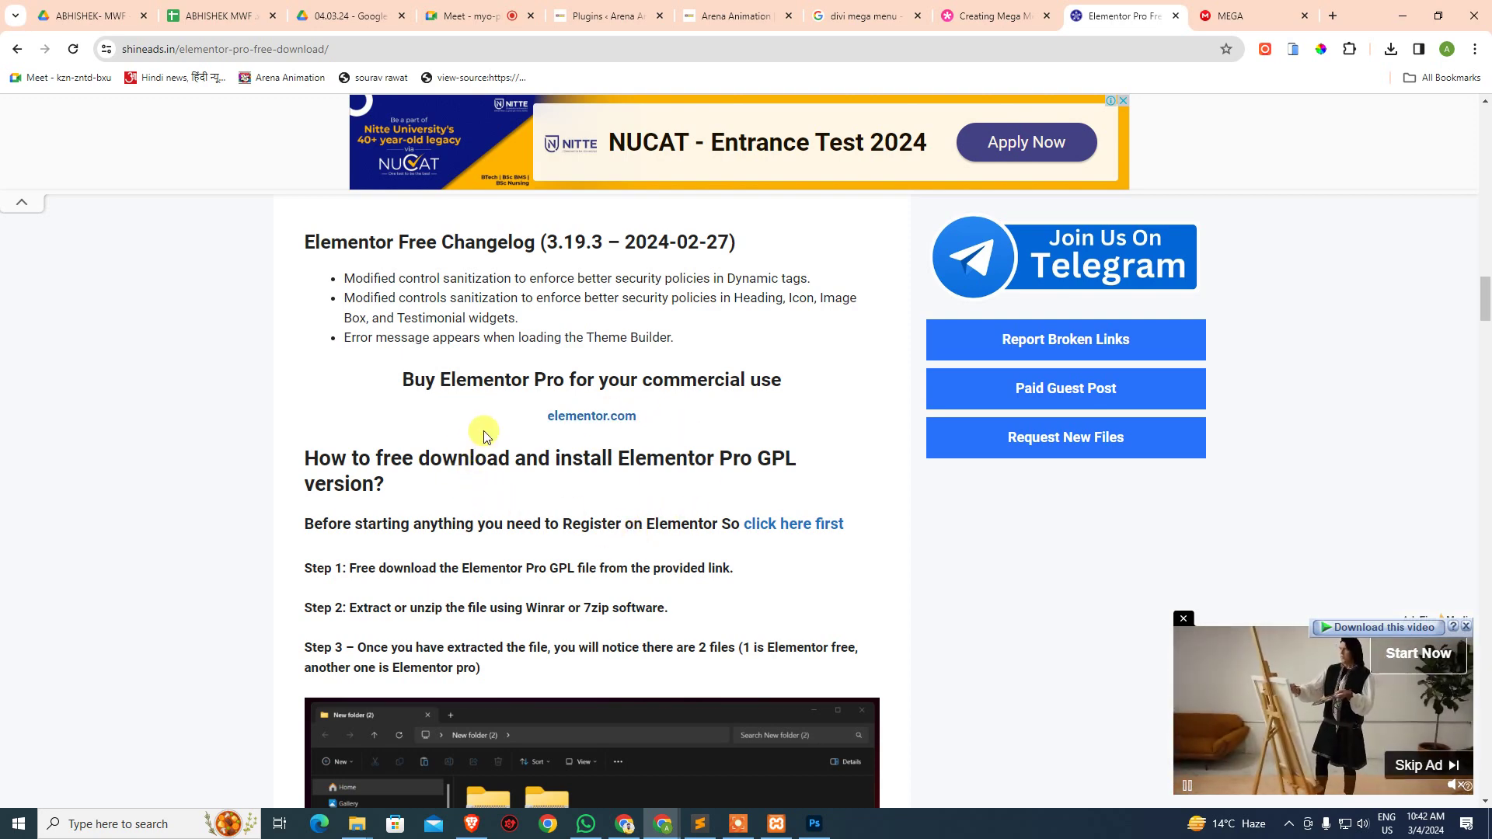
- Review the Elementor Pro GPL installation guide from the extracted files through Step 12 on inserting templates
scroll(483, 434, "down", 7)
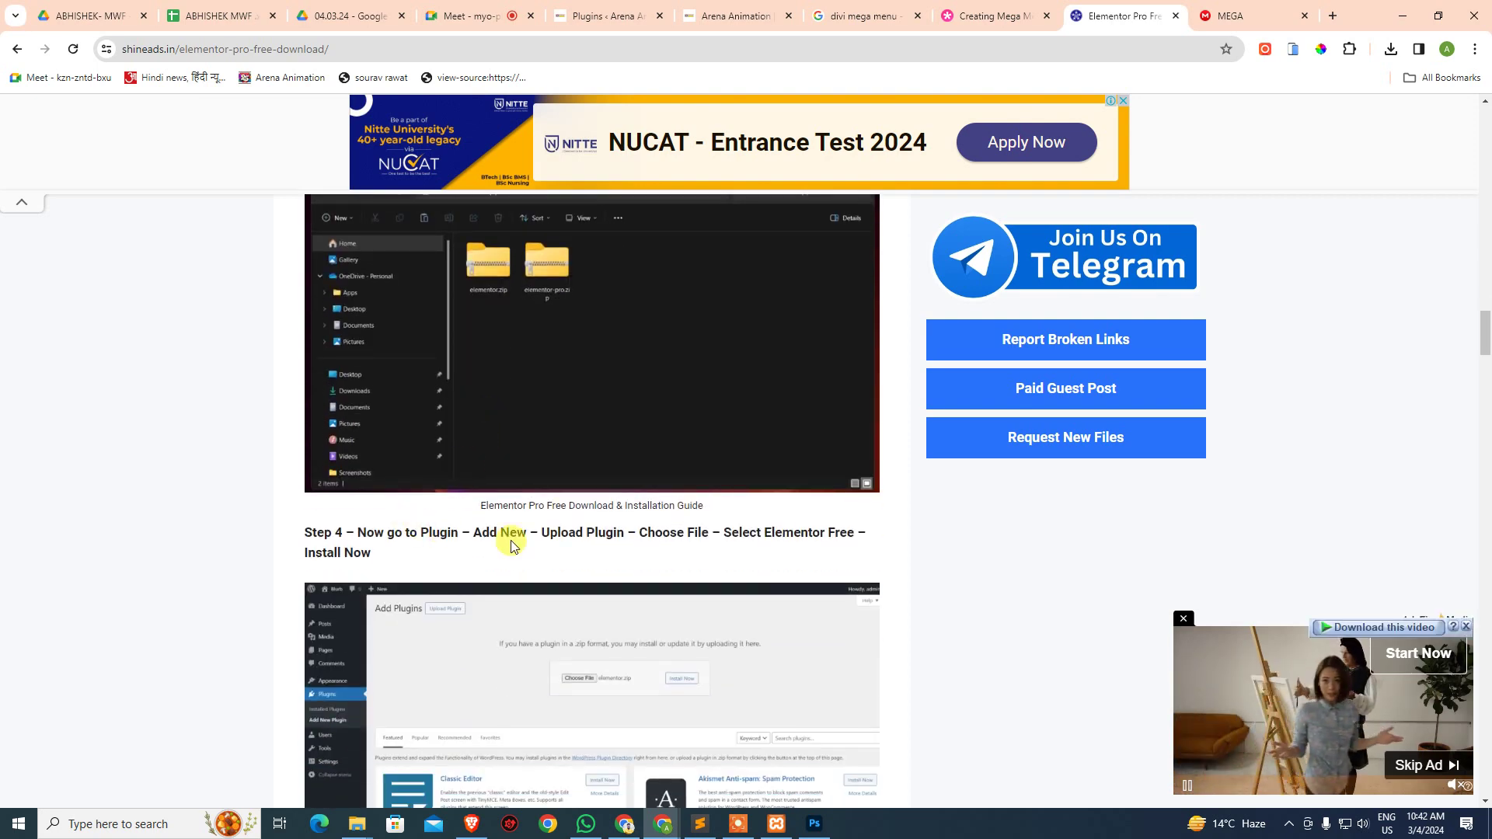
scroll(810, 534, "down", 5)
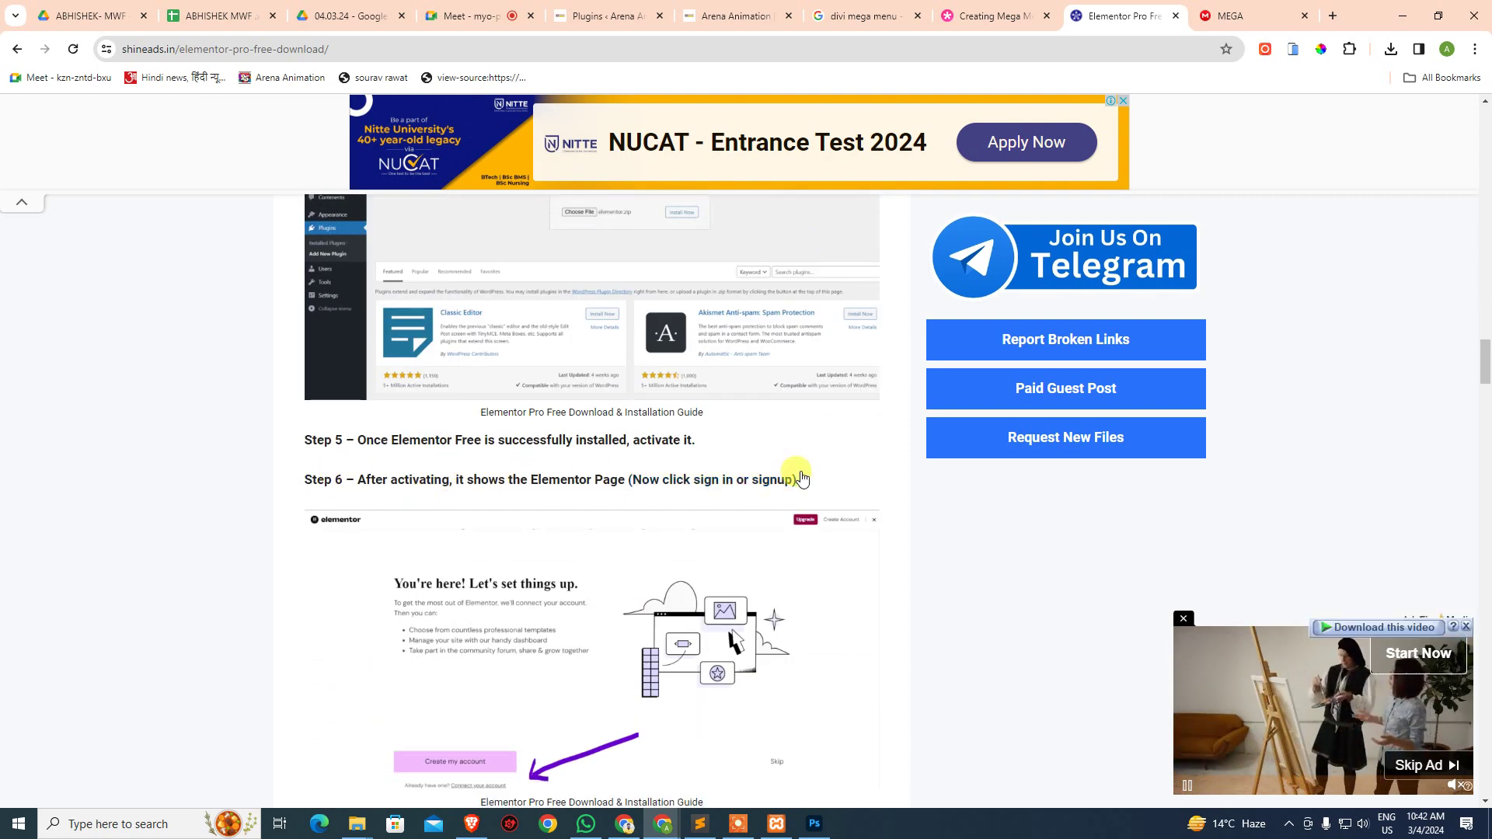
scroll(855, 486, "down", 3)
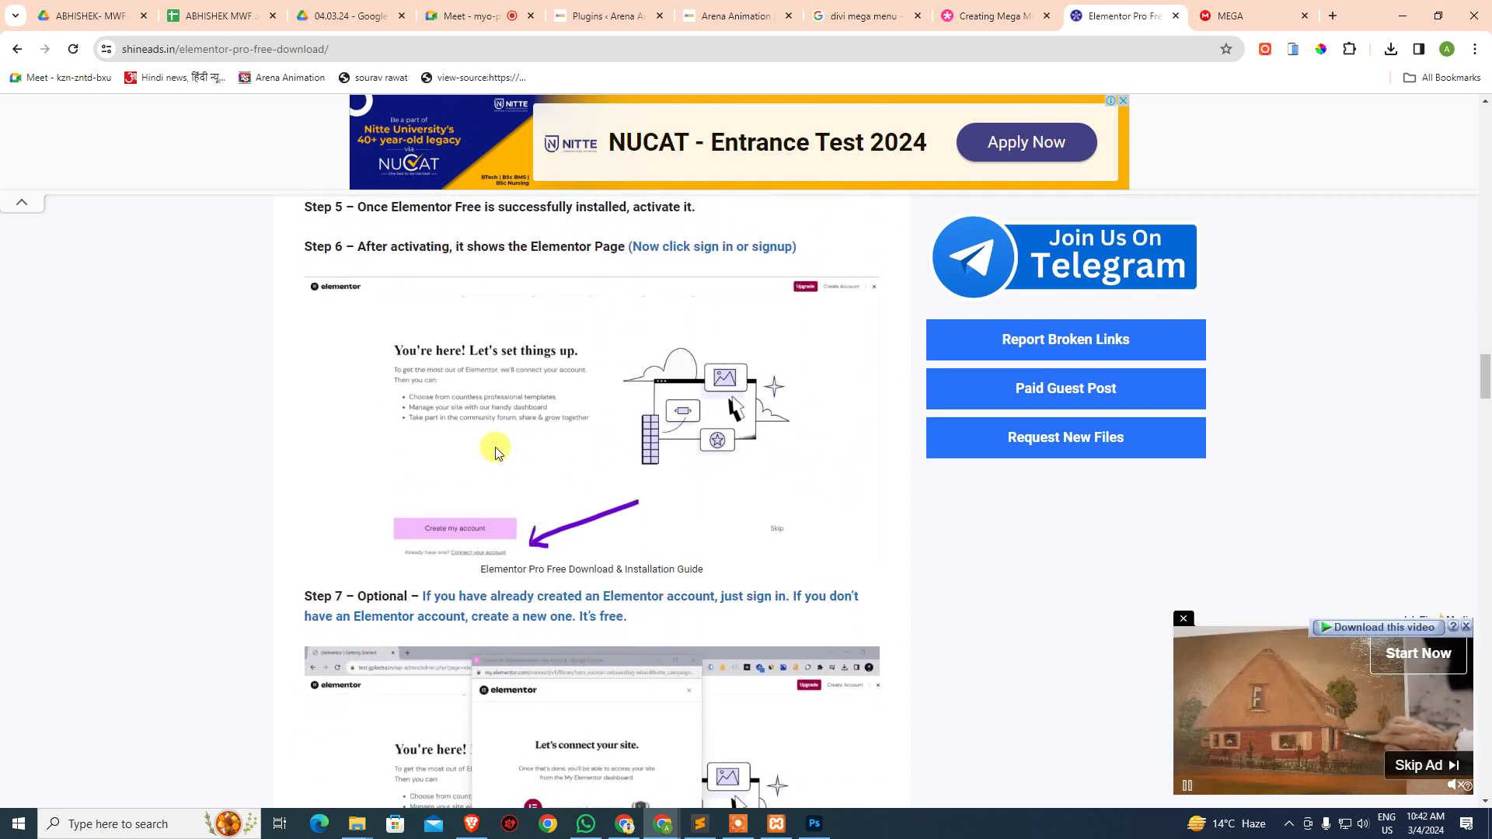
scroll(513, 448, "down", 2)
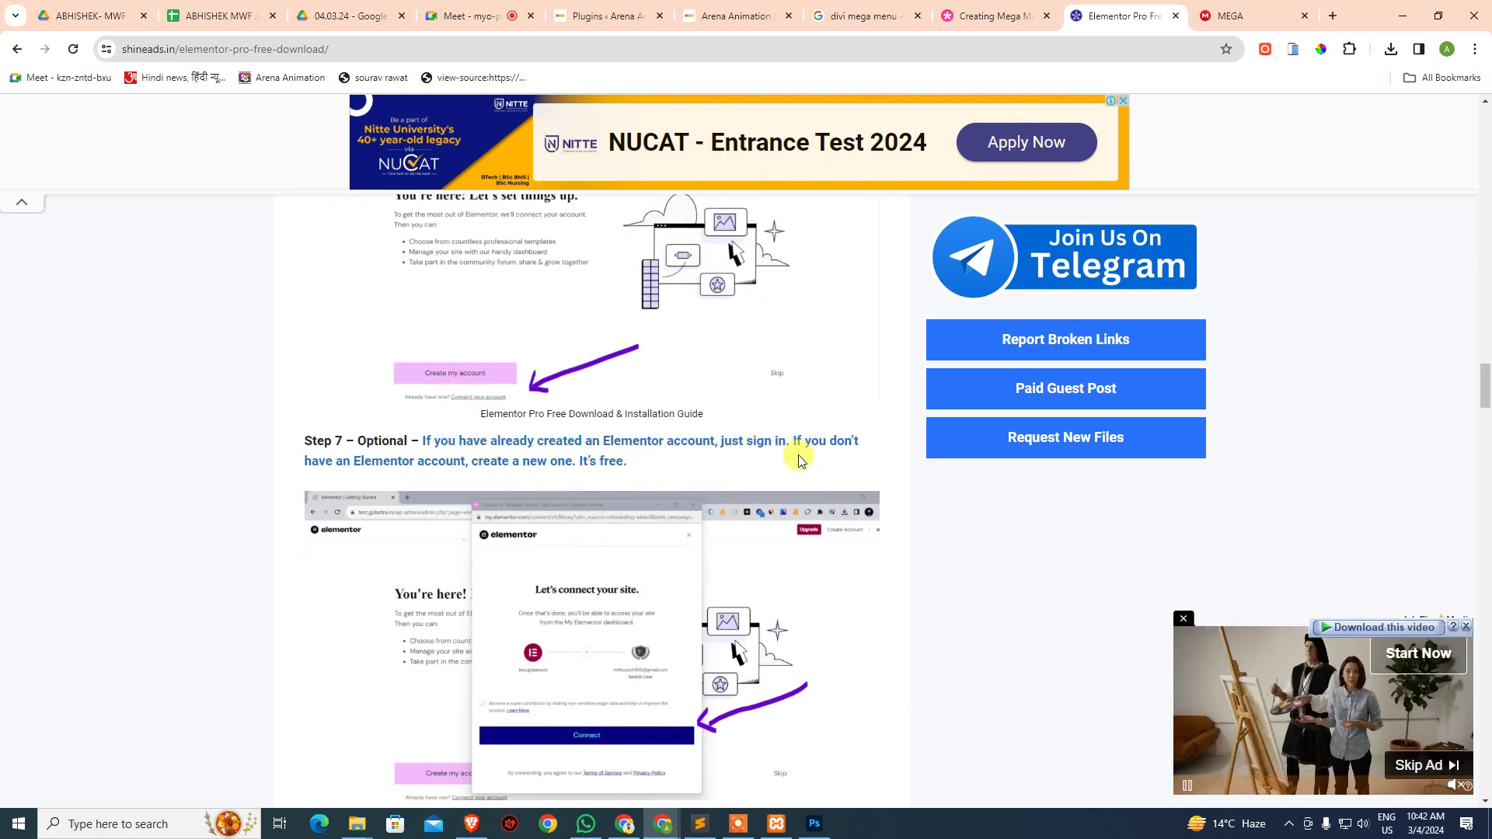
scroll(798, 460, "down", 3)
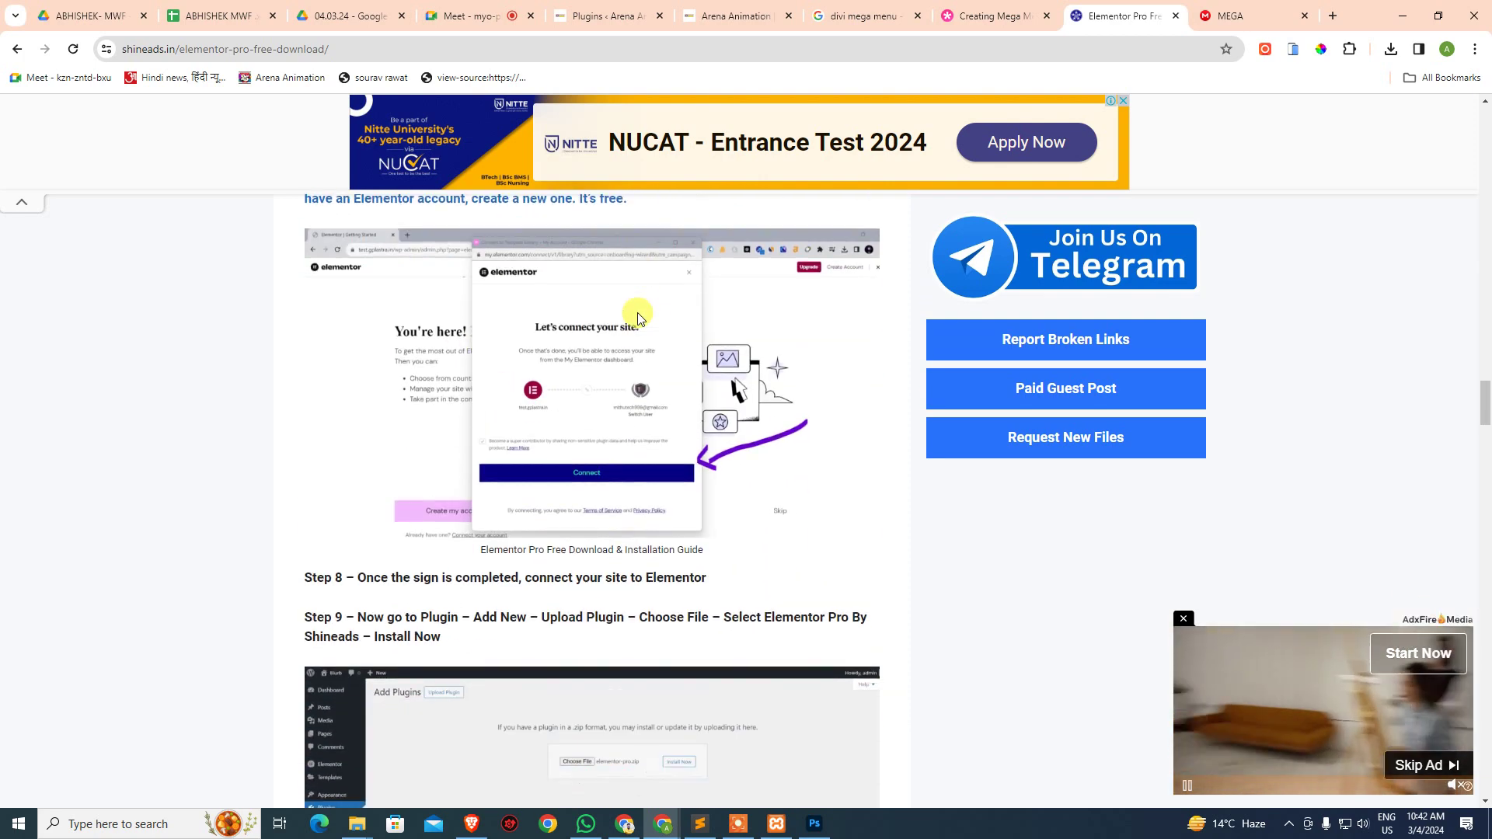
scroll(523, 373, "down", 2)
scroll(734, 416, "down", 4)
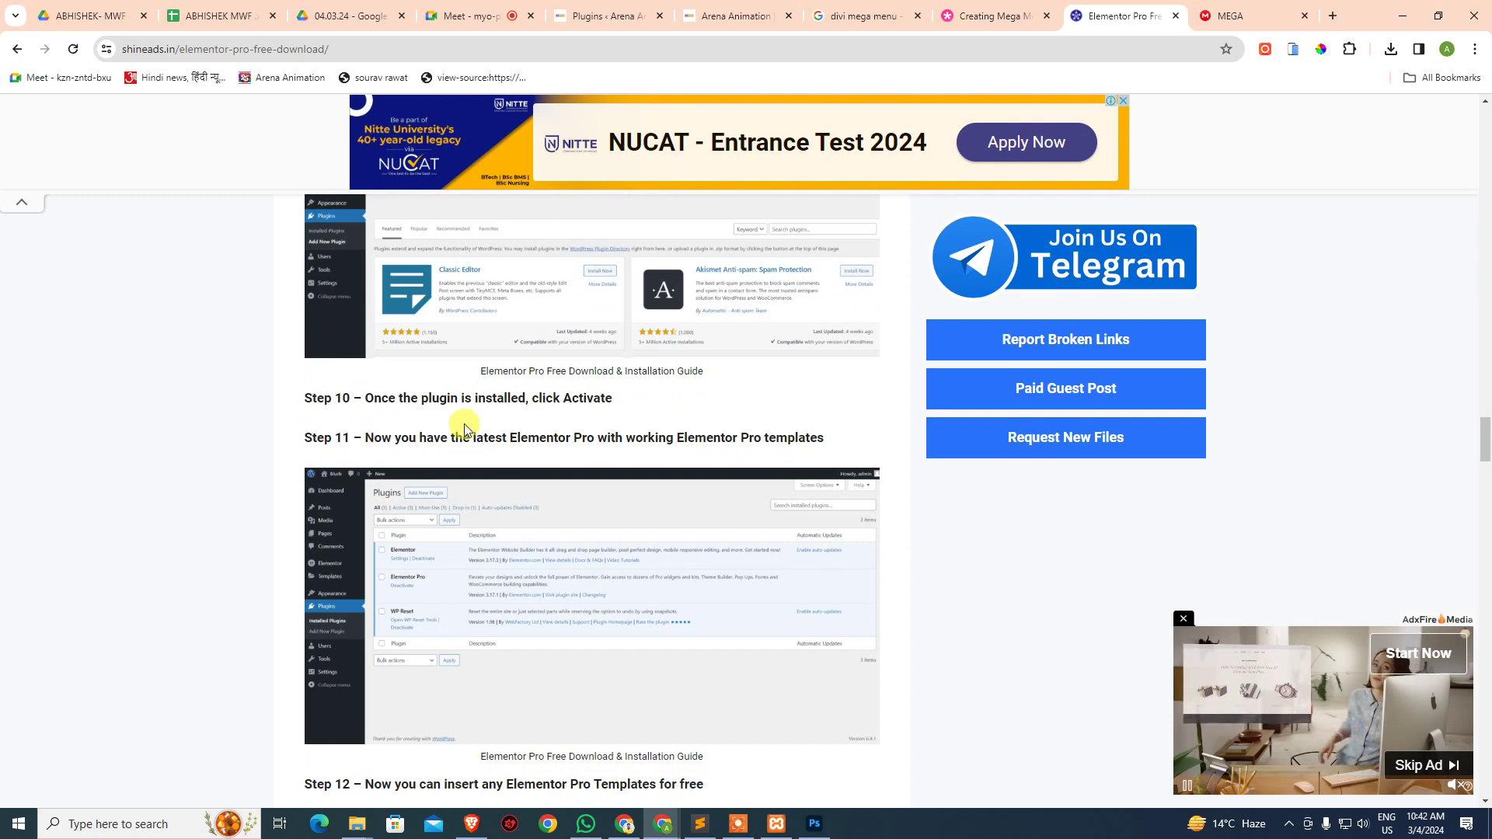
scroll(803, 413, "down", 4)
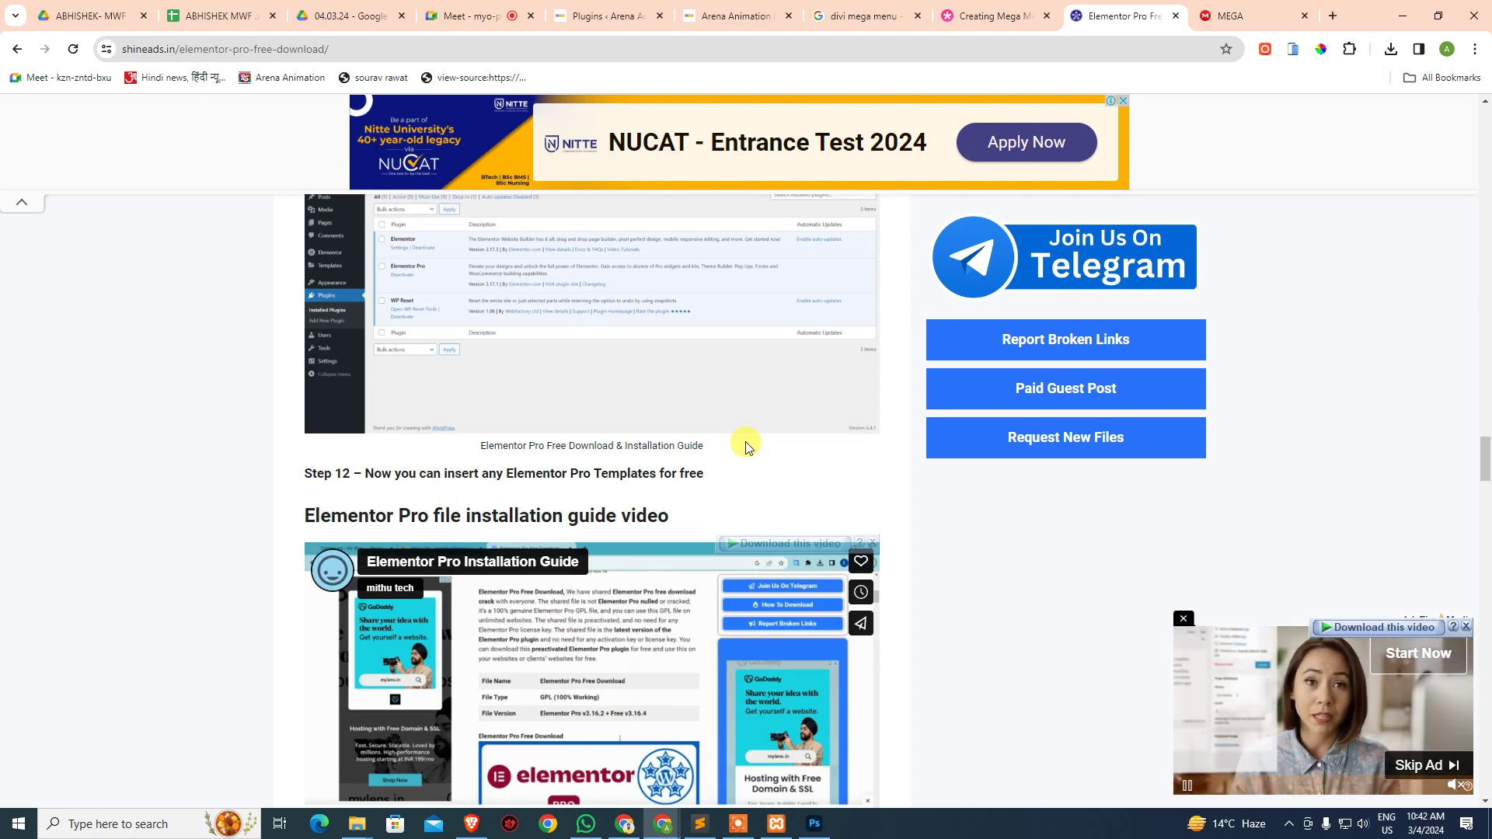
- Read the reason behind sharing section, view its Elementor Pro for free download link in a separate tab, and close that tab
scroll(746, 447, "down", 6)
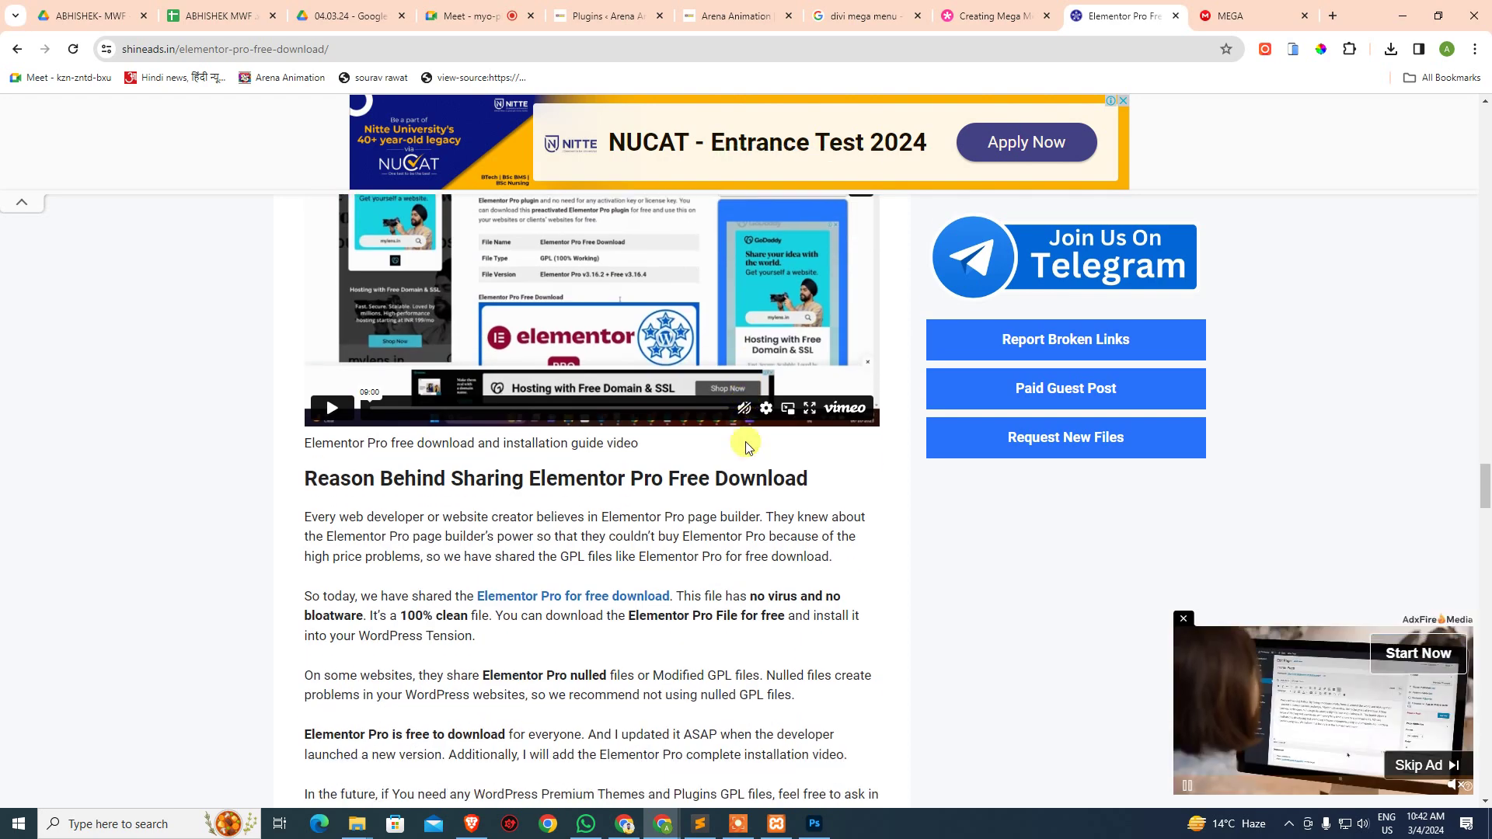
scroll(746, 447, "down", 1)
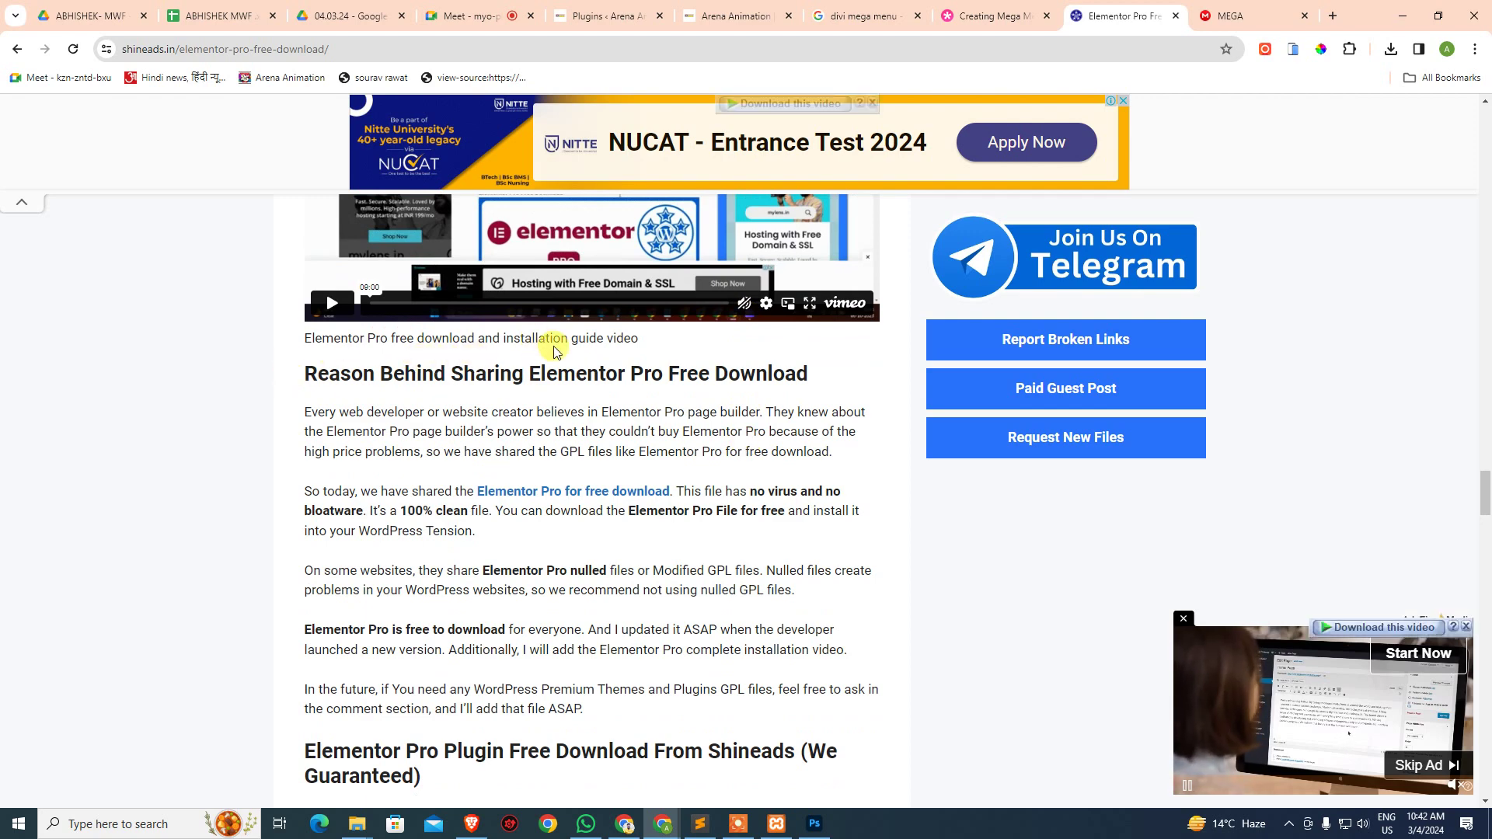
scroll(554, 348, "down", 1)
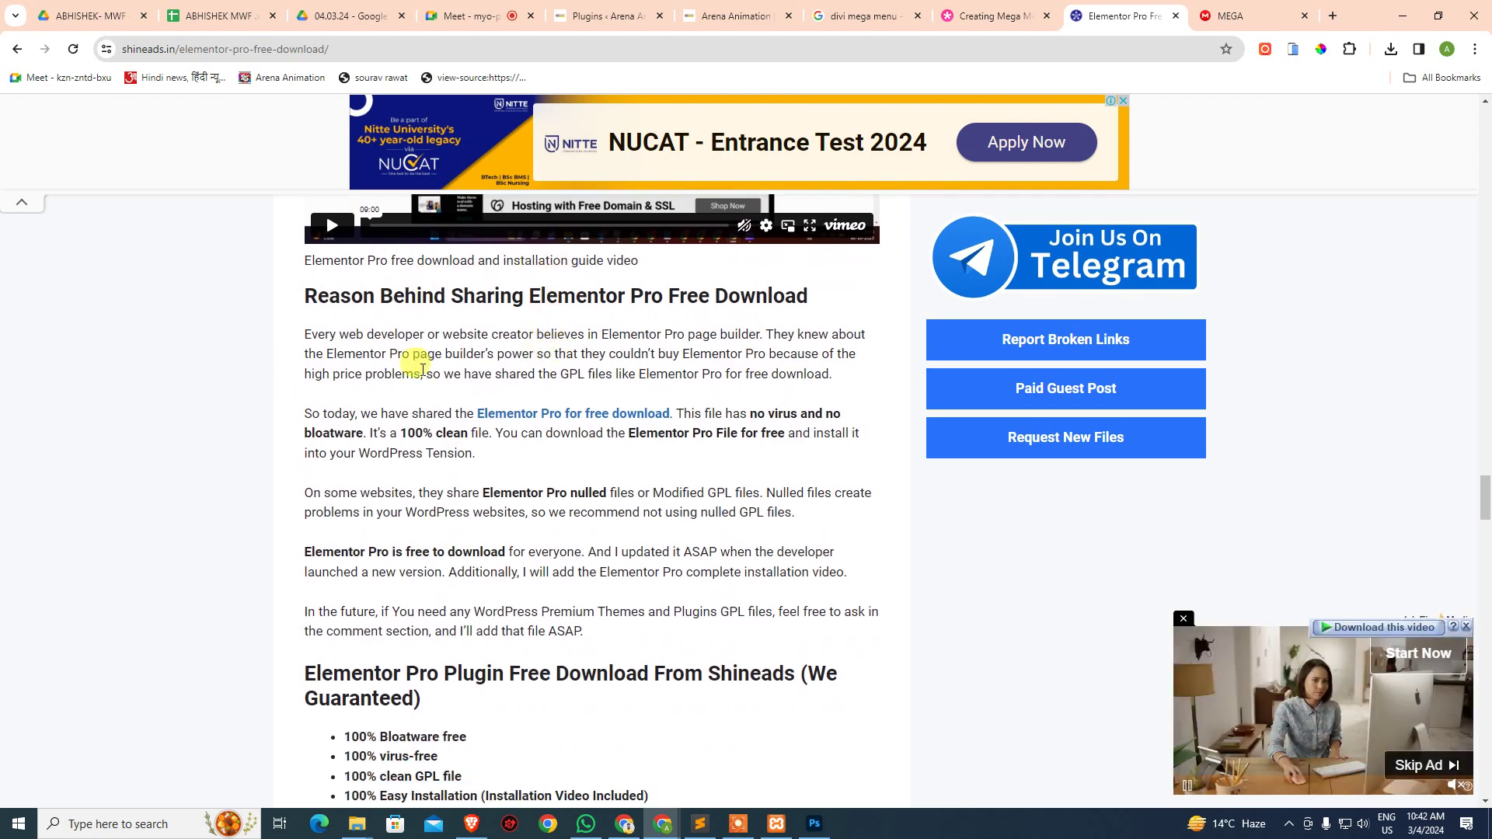
scroll(543, 416, "down", 1)
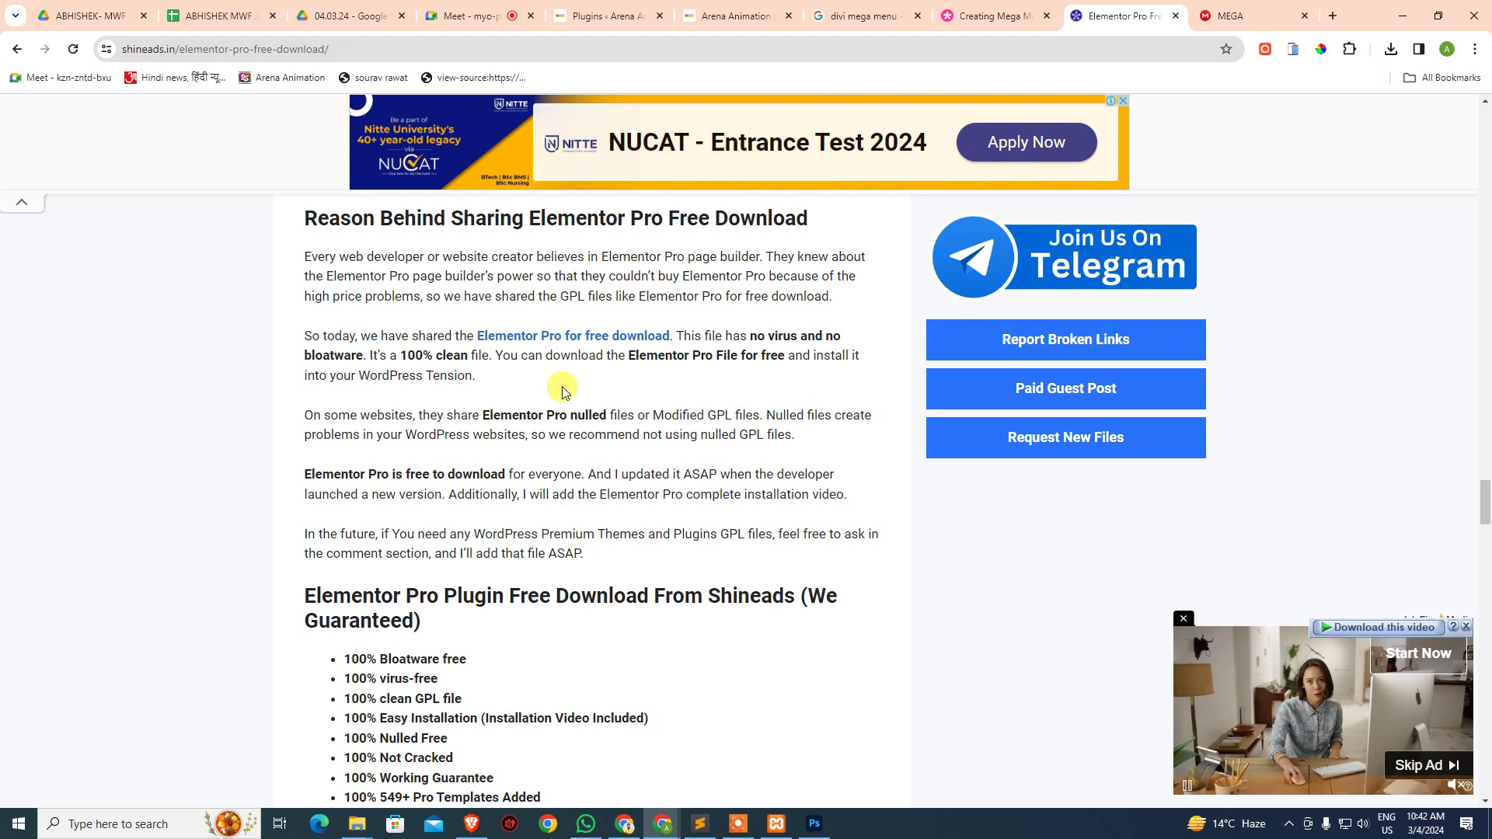
middle_click(570, 346)
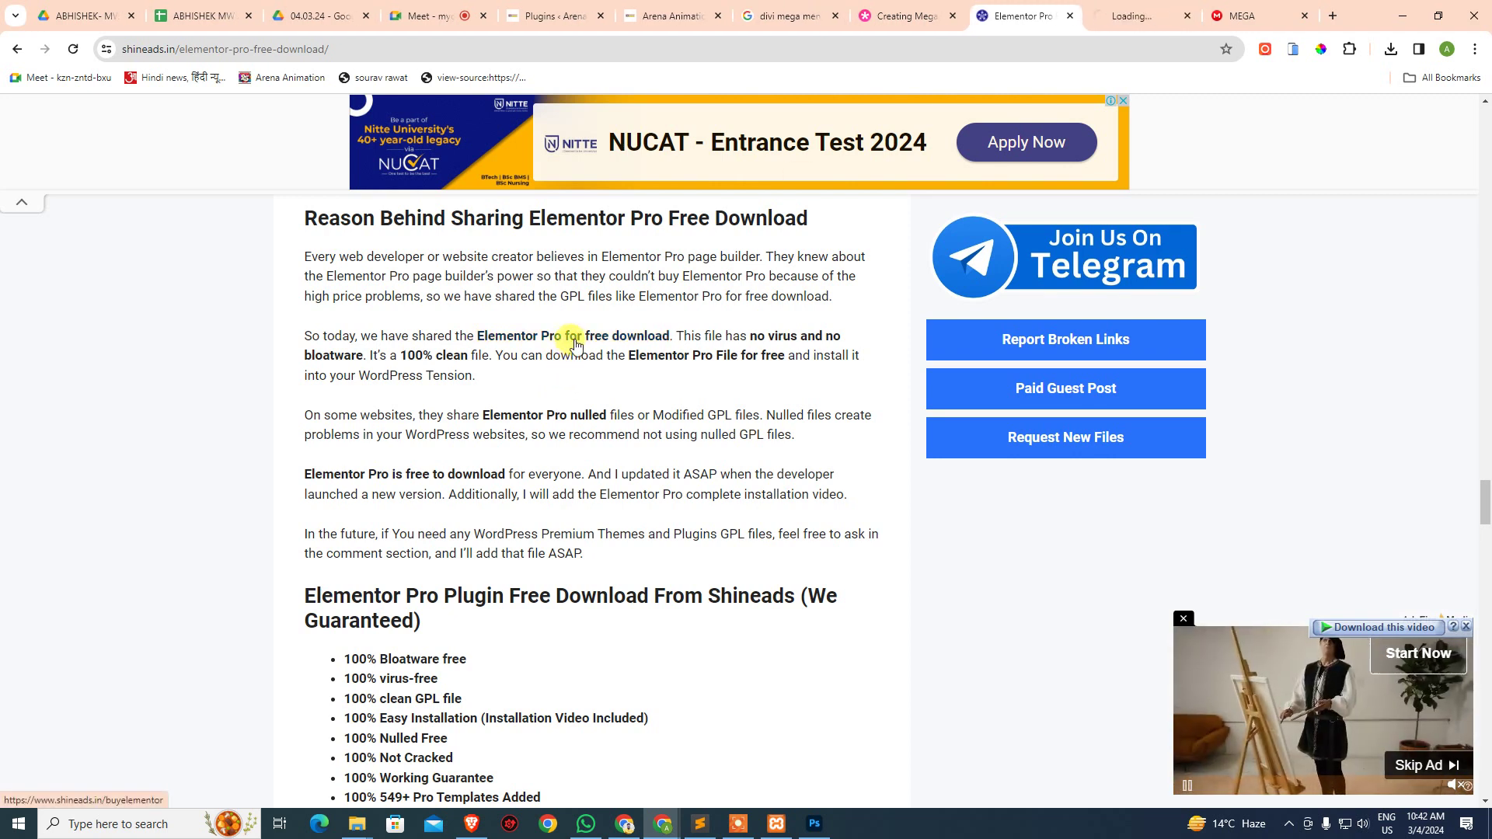
left_click(1167, 17)
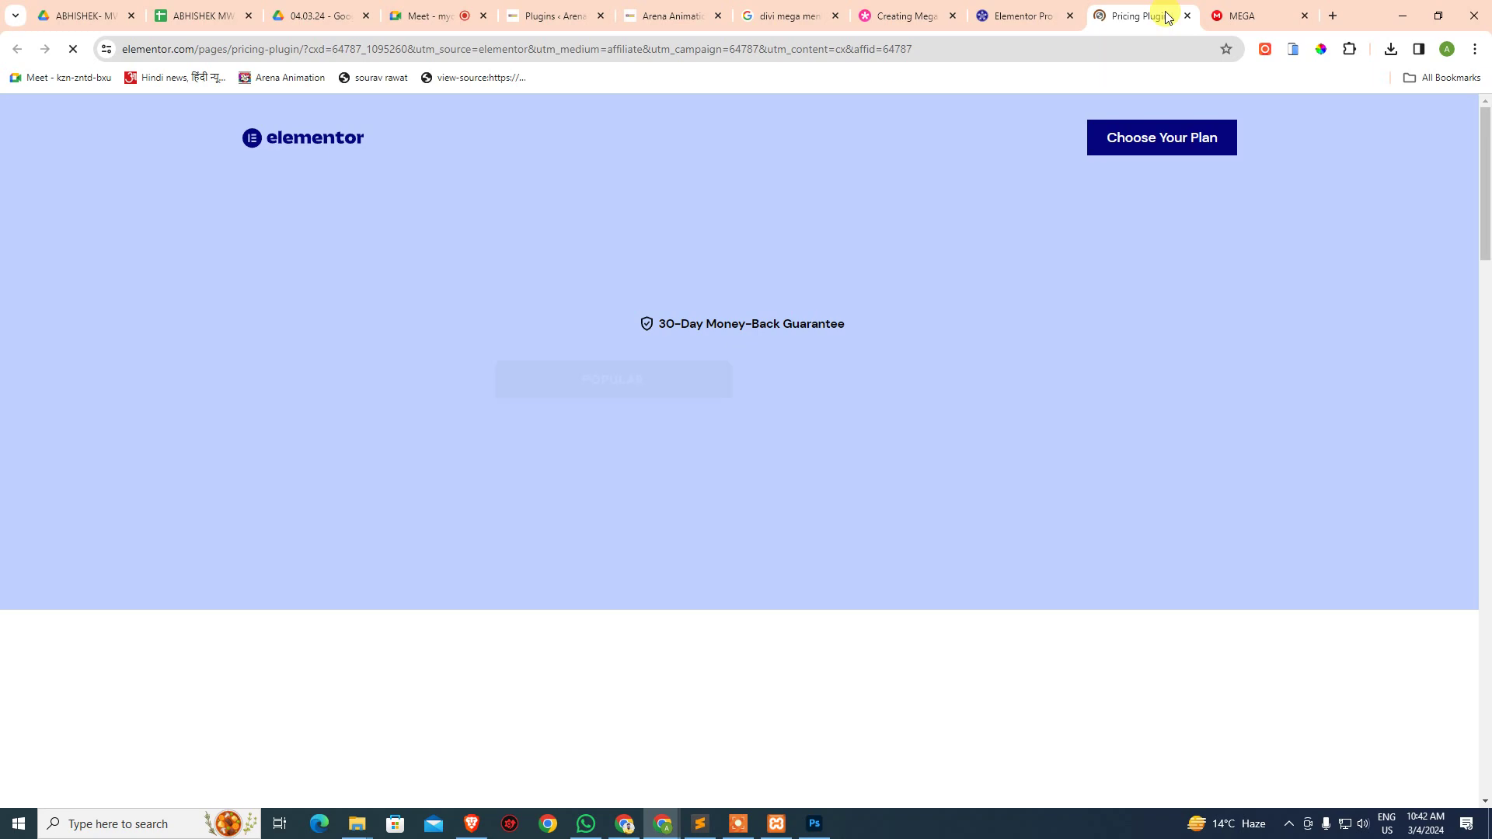
middle_click(1167, 17)
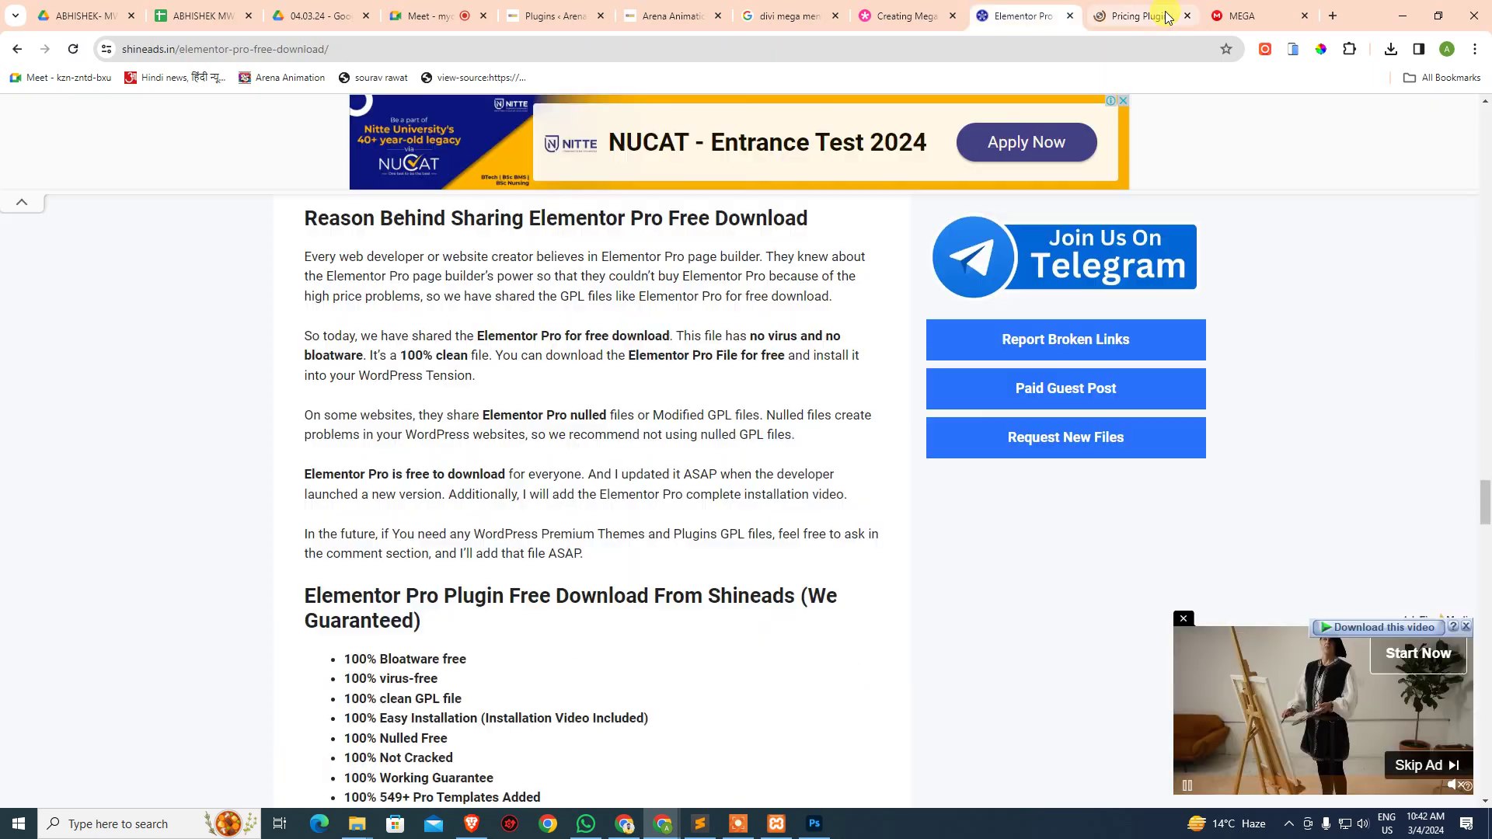
- Find the Mega and Mediafire plugin download links and the Elementor Pro Templates download section in the post
scroll(608, 519, "down", 3)
scroll(608, 520, "down", 11)
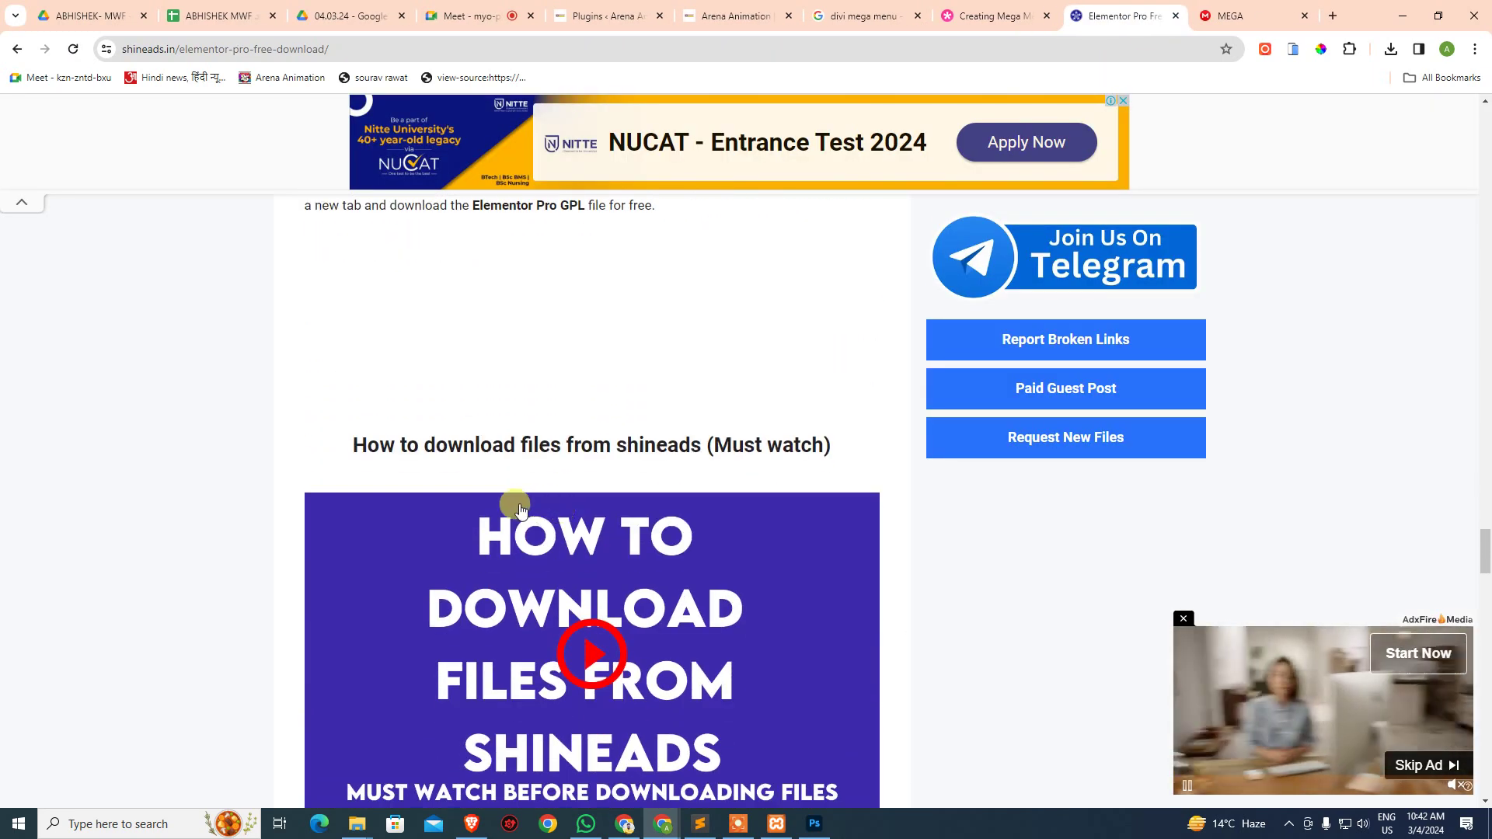
scroll(634, 435, "down", 2)
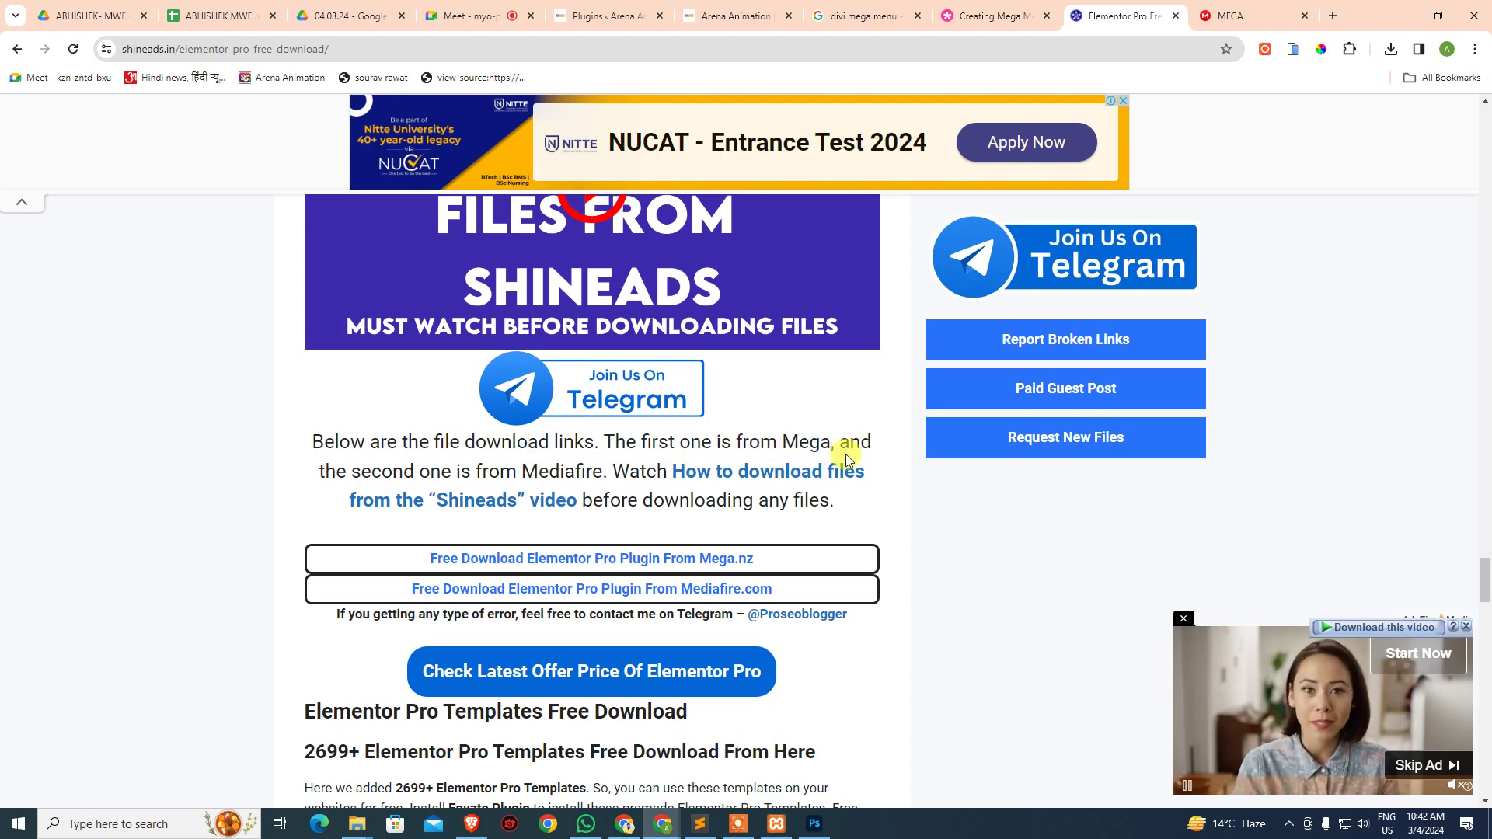
scroll(845, 454, "down", 3)
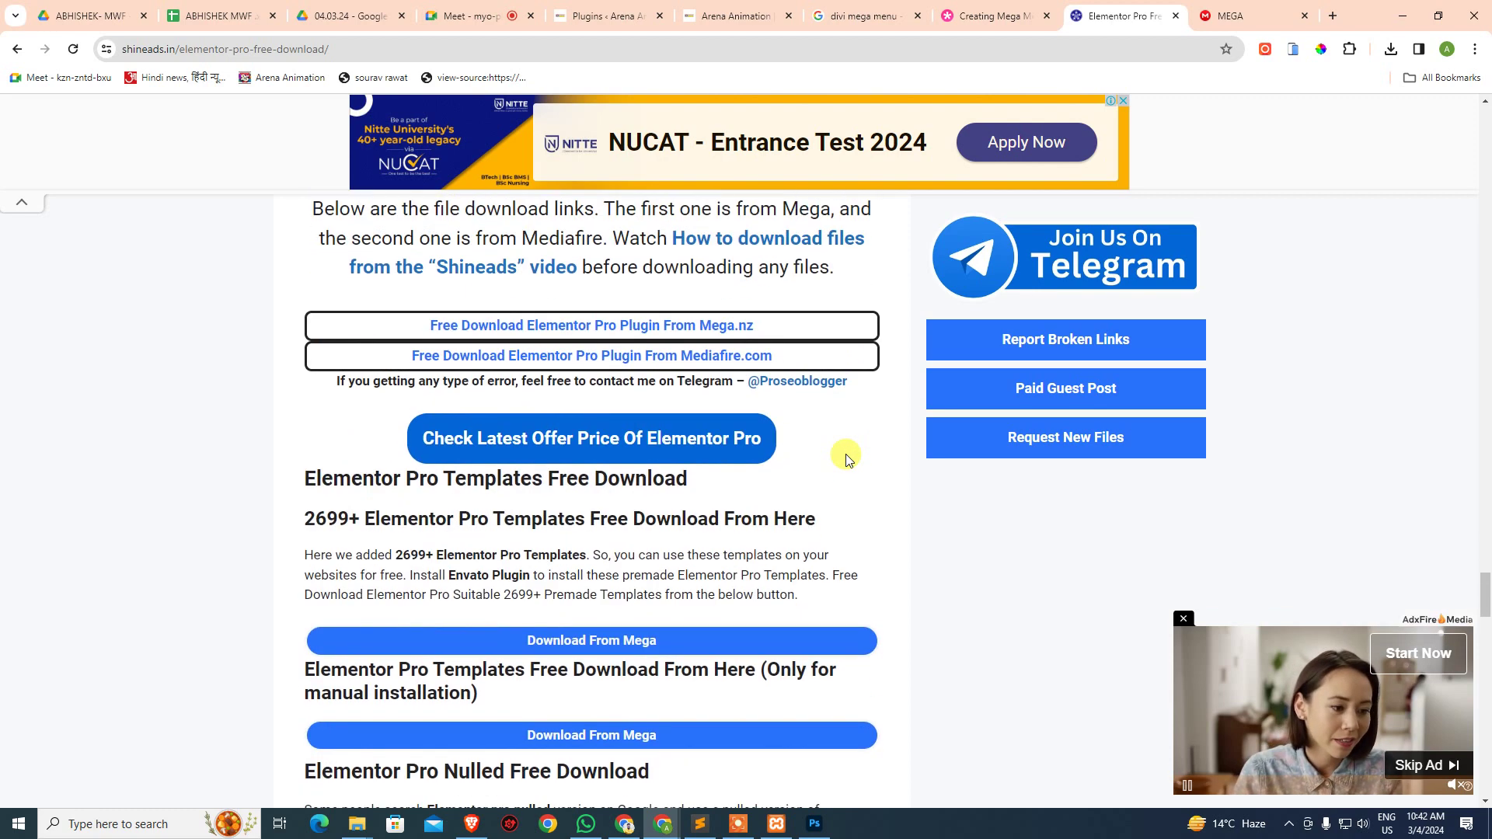
- Review the post's remaining sections on templates, nulled versus GPL versions, and the FAQ about Elementor Pro free download
scroll(846, 454, "down", 3)
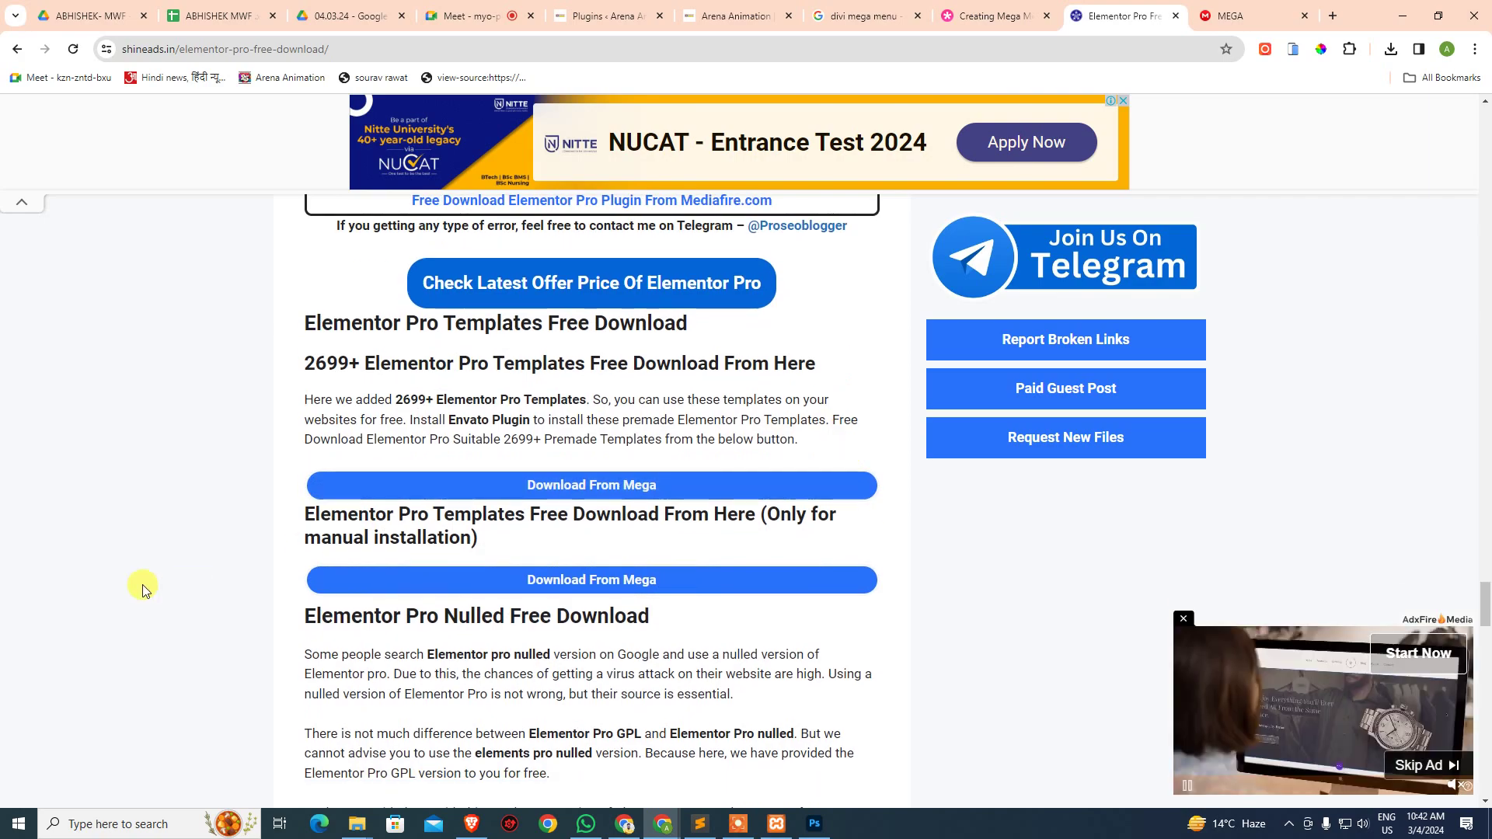
scroll(590, 572, "down", 4)
scroll(590, 588, "down", 9)
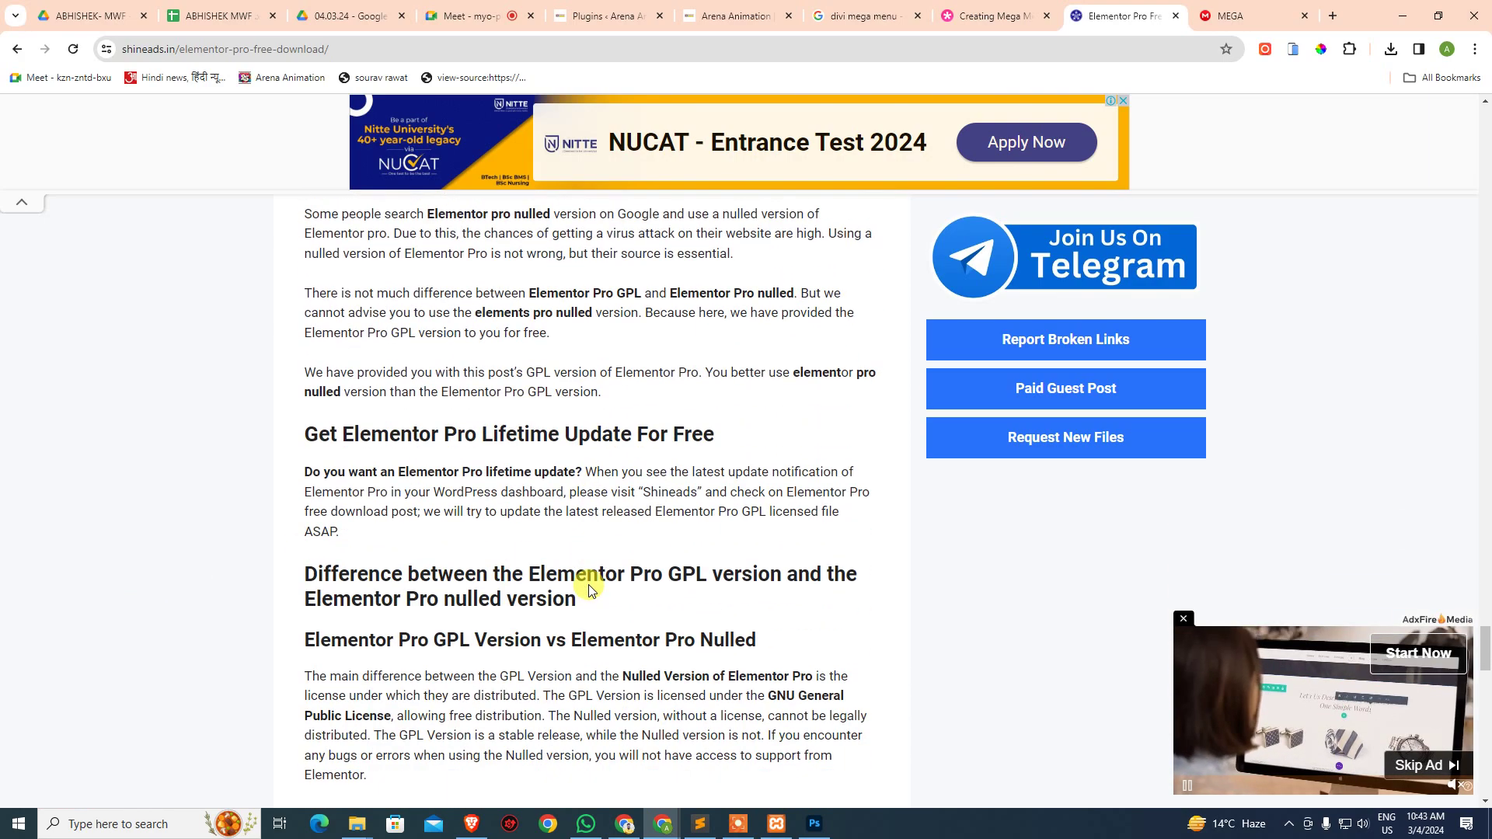
scroll(590, 584, "down", 13)
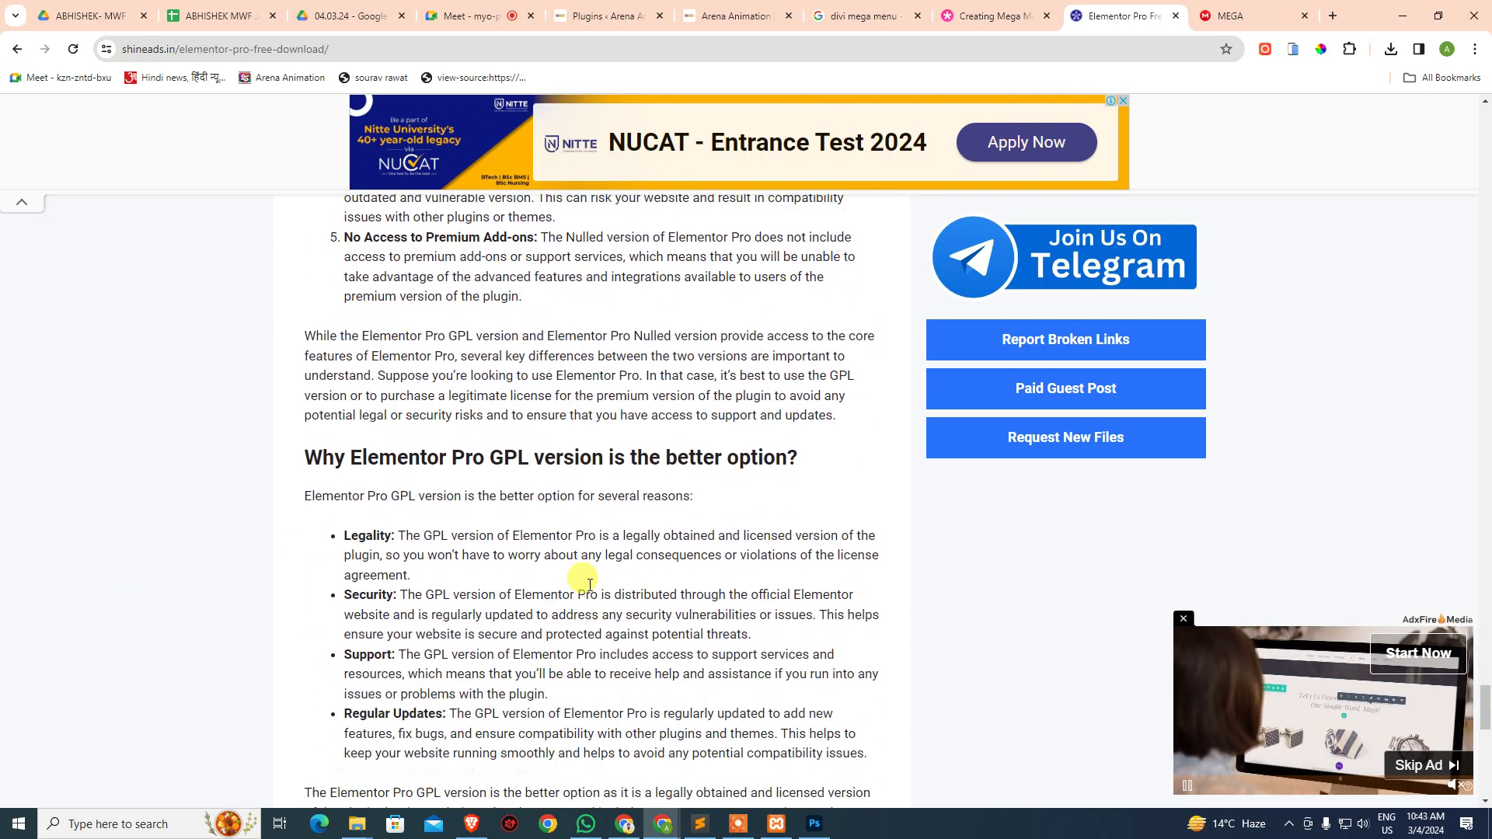
scroll(590, 585, "down", 6)
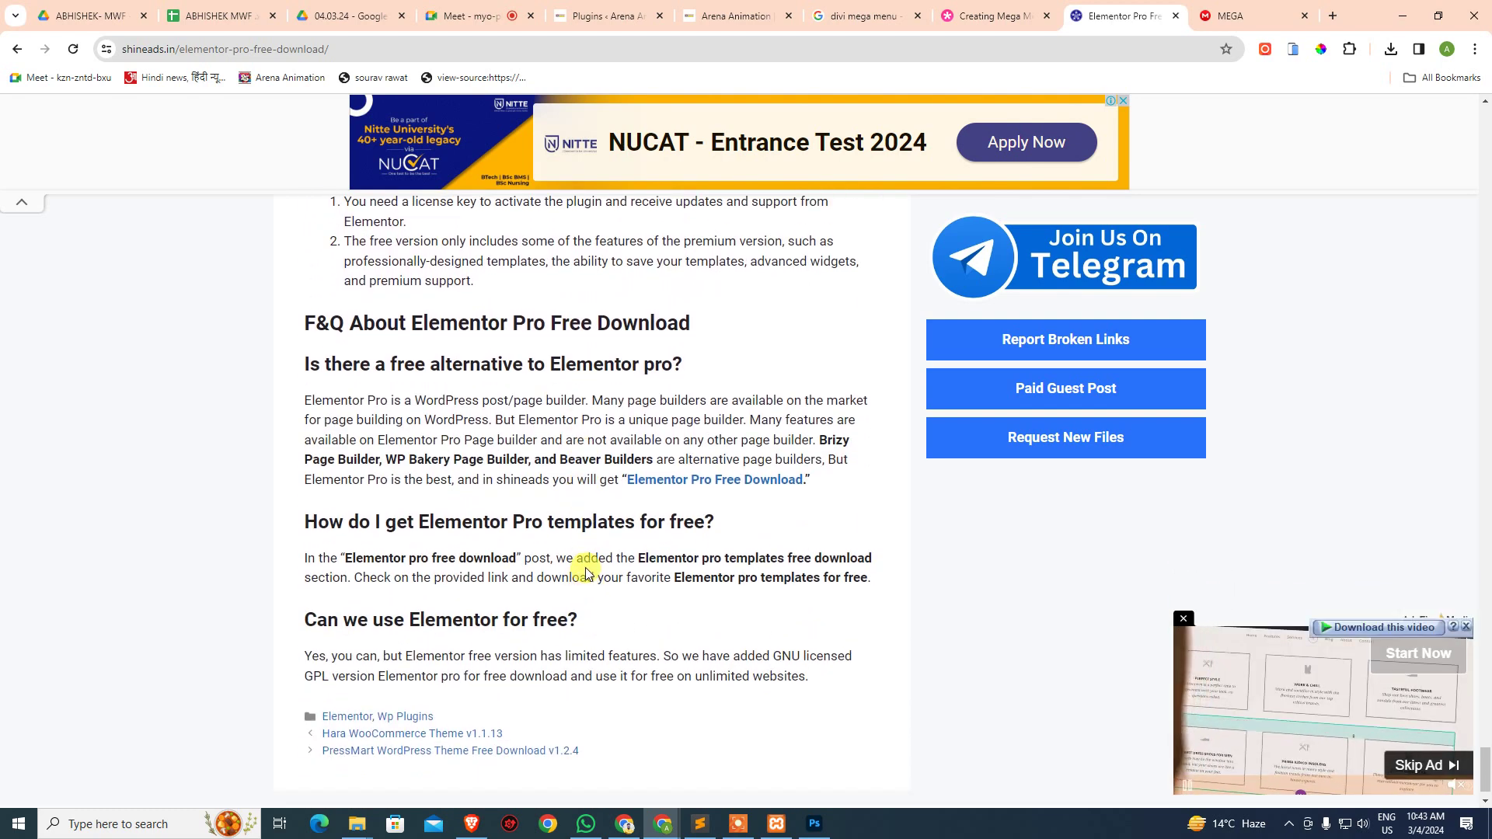
- View the FAQ's Elementor Pro Free Download link in a separate tab, review the Elementor plan pricing, and close that tab
scroll(578, 571, "down", 1)
middle_click(690, 431)
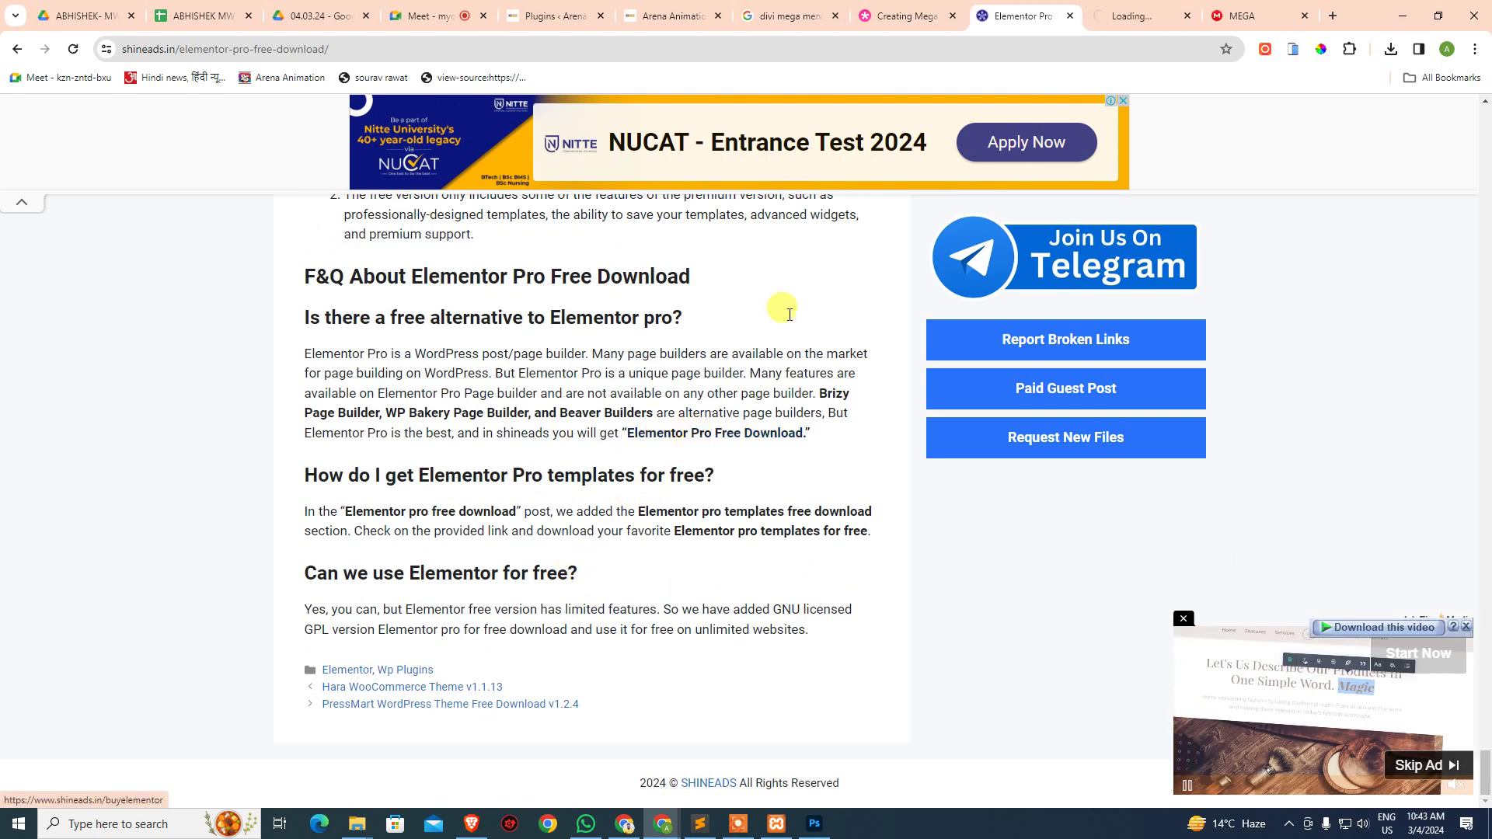
left_click(1163, 9)
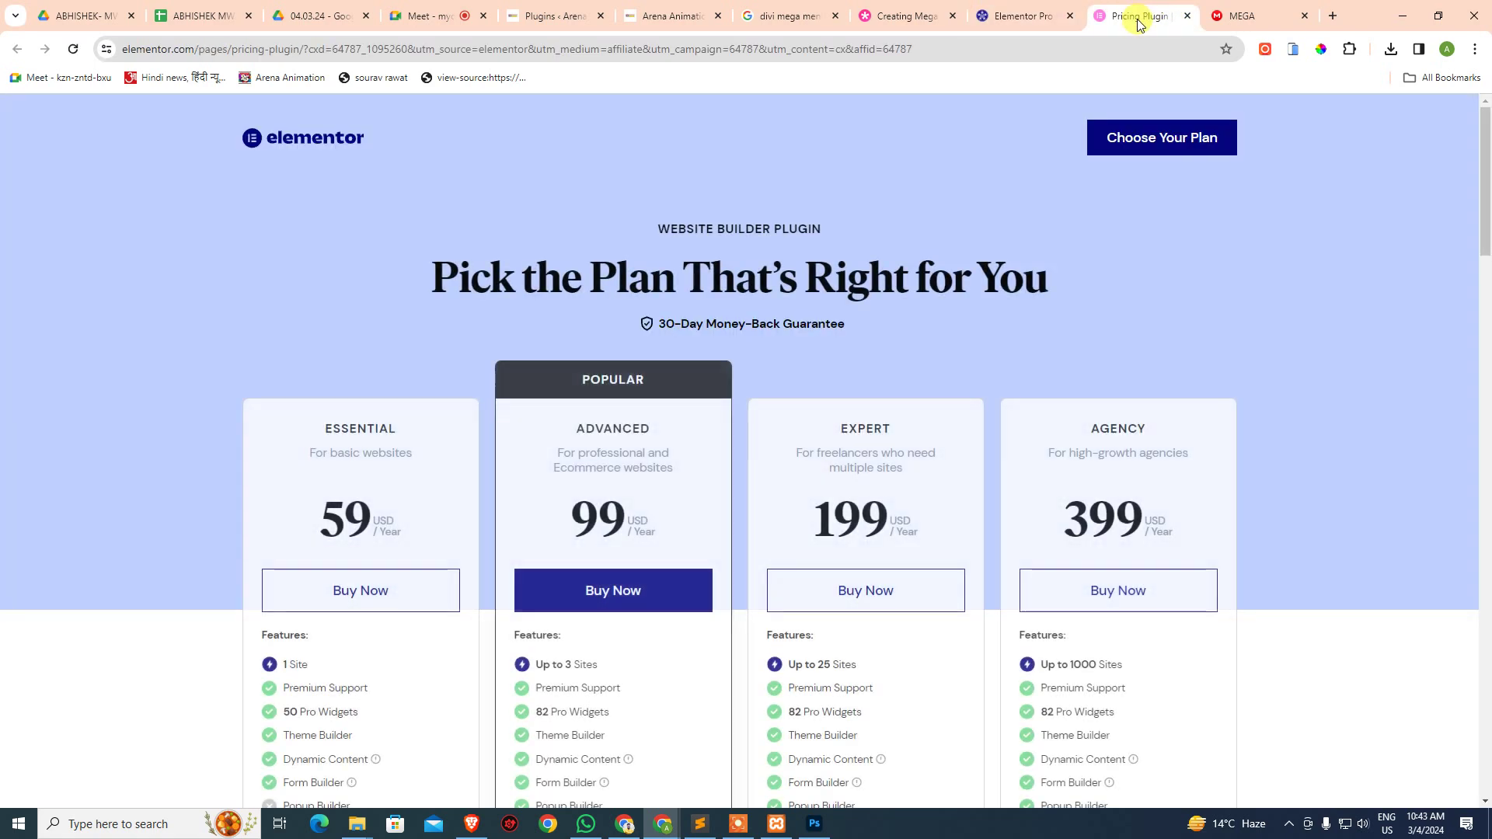
scroll(1017, 176, "down", 4)
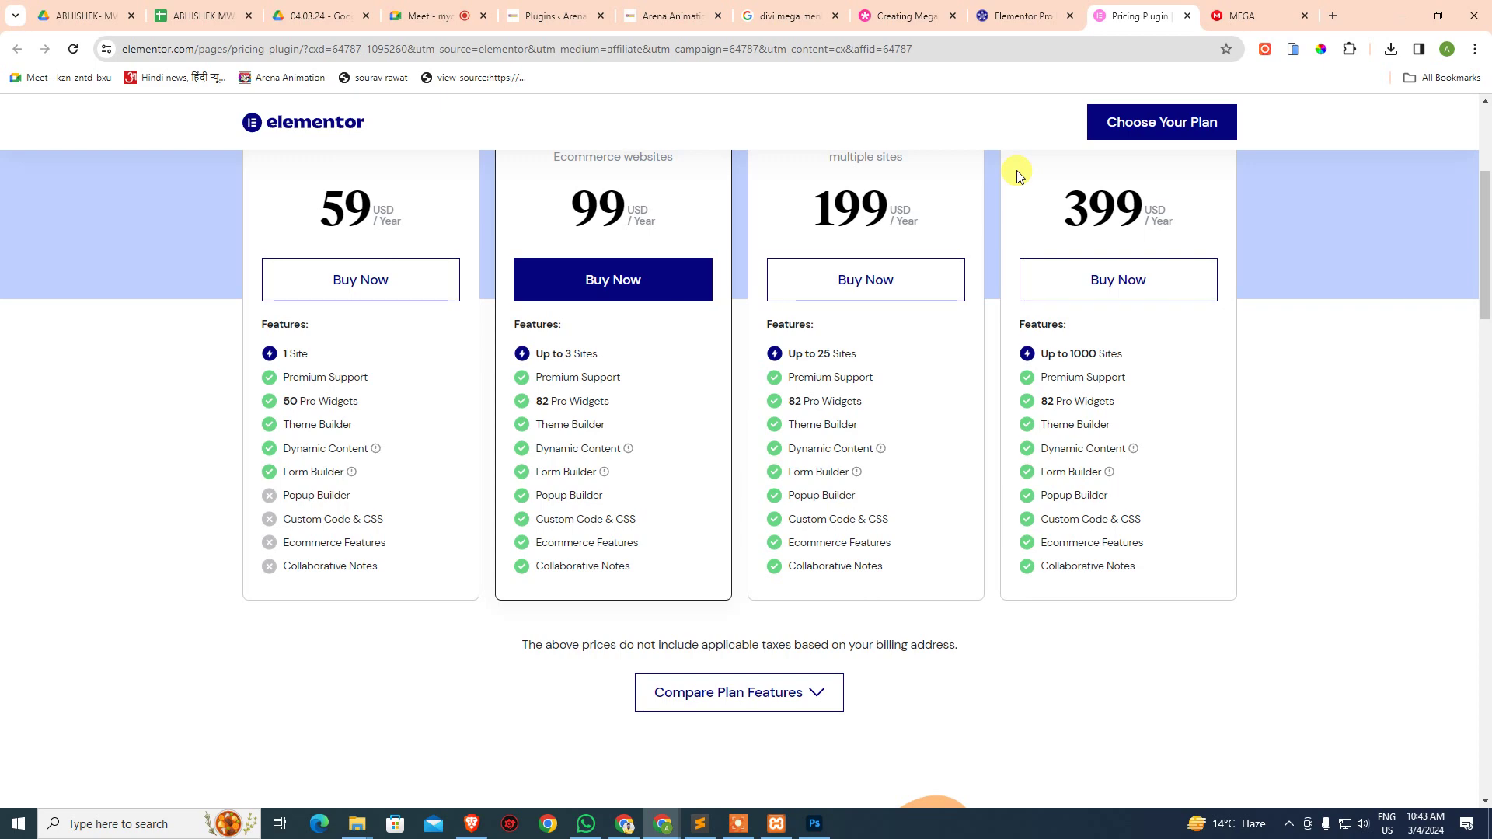
scroll(1010, 177, "up", 2)
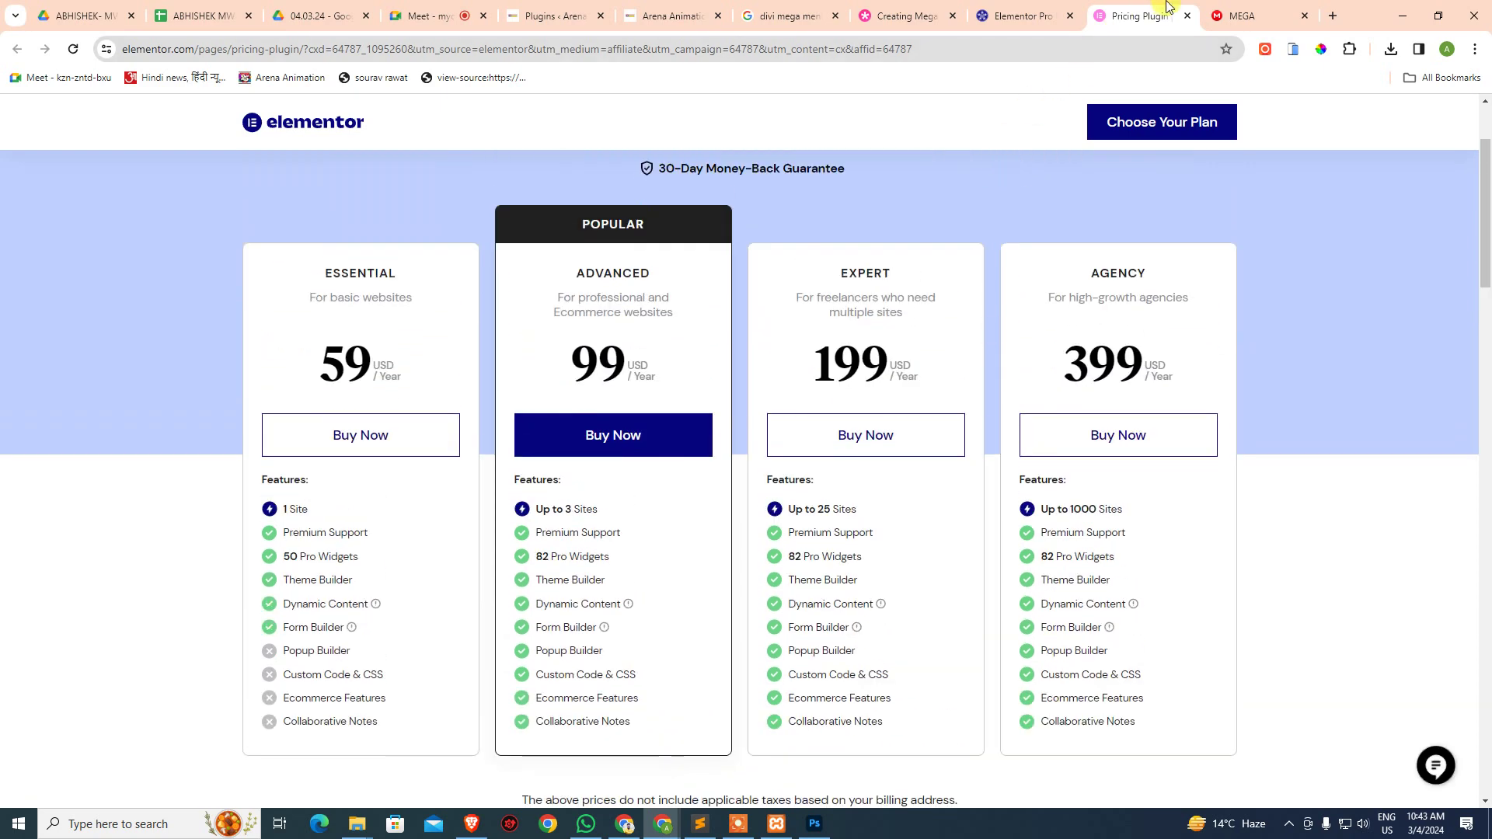
left_click(1186, 15)
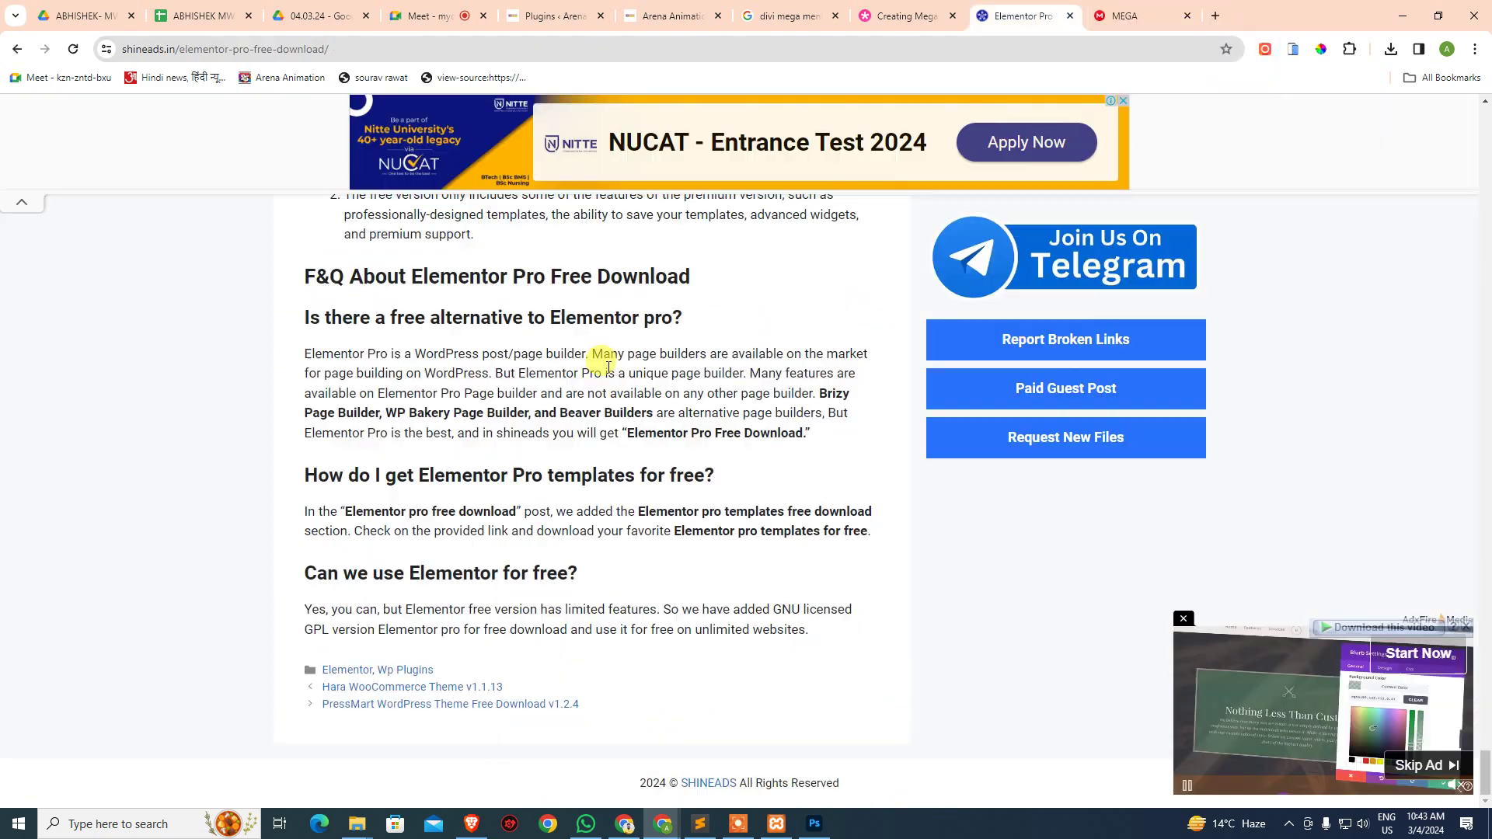
- Return to the Shineads search results for elementor and look through the addon posts on the first page
left_click(16, 50)
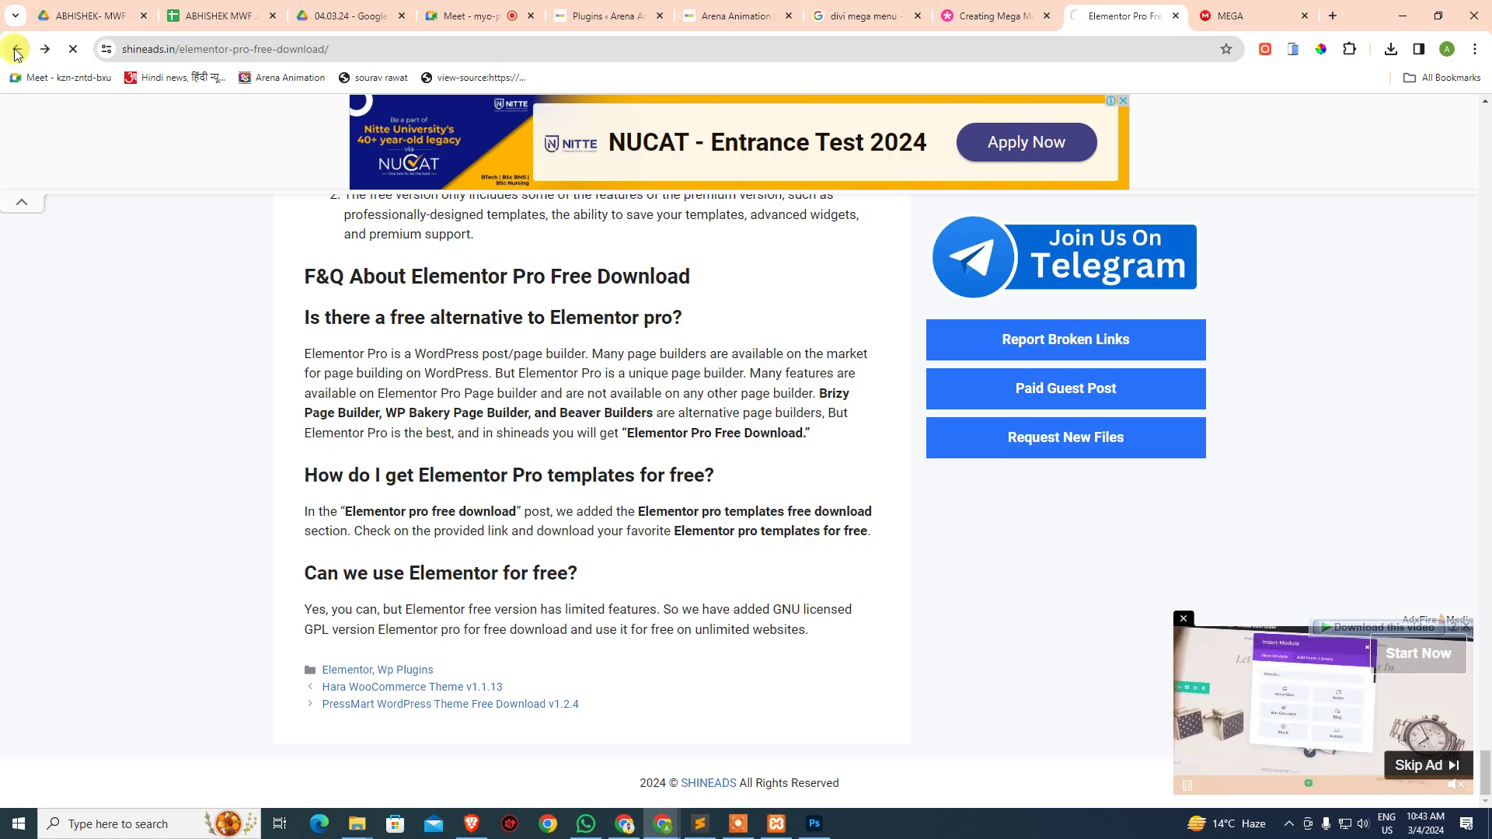
scroll(542, 445, "up", 20)
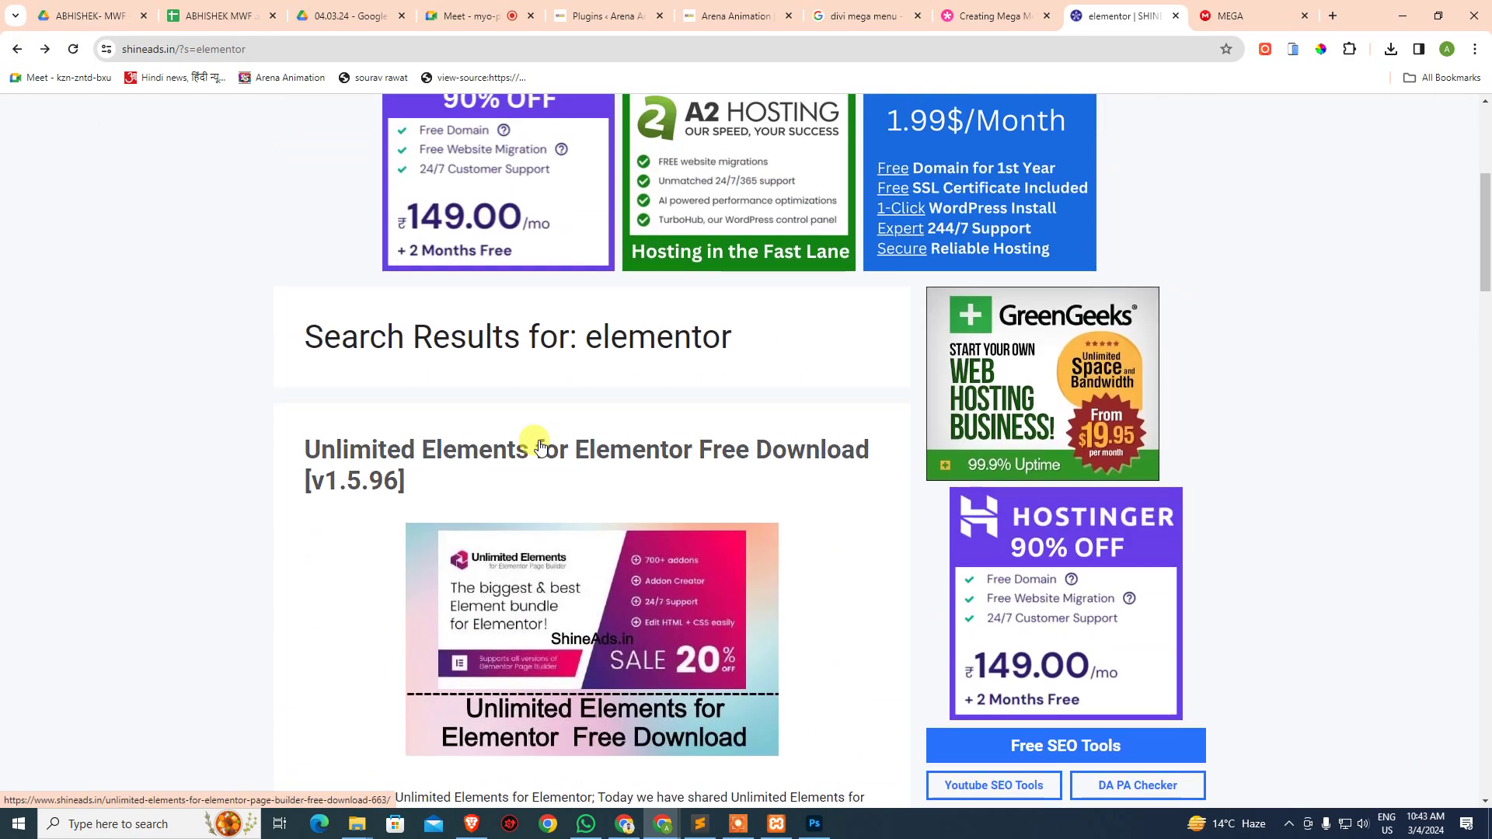
scroll(482, 435, "down", 6)
scroll(665, 427, "down", 5)
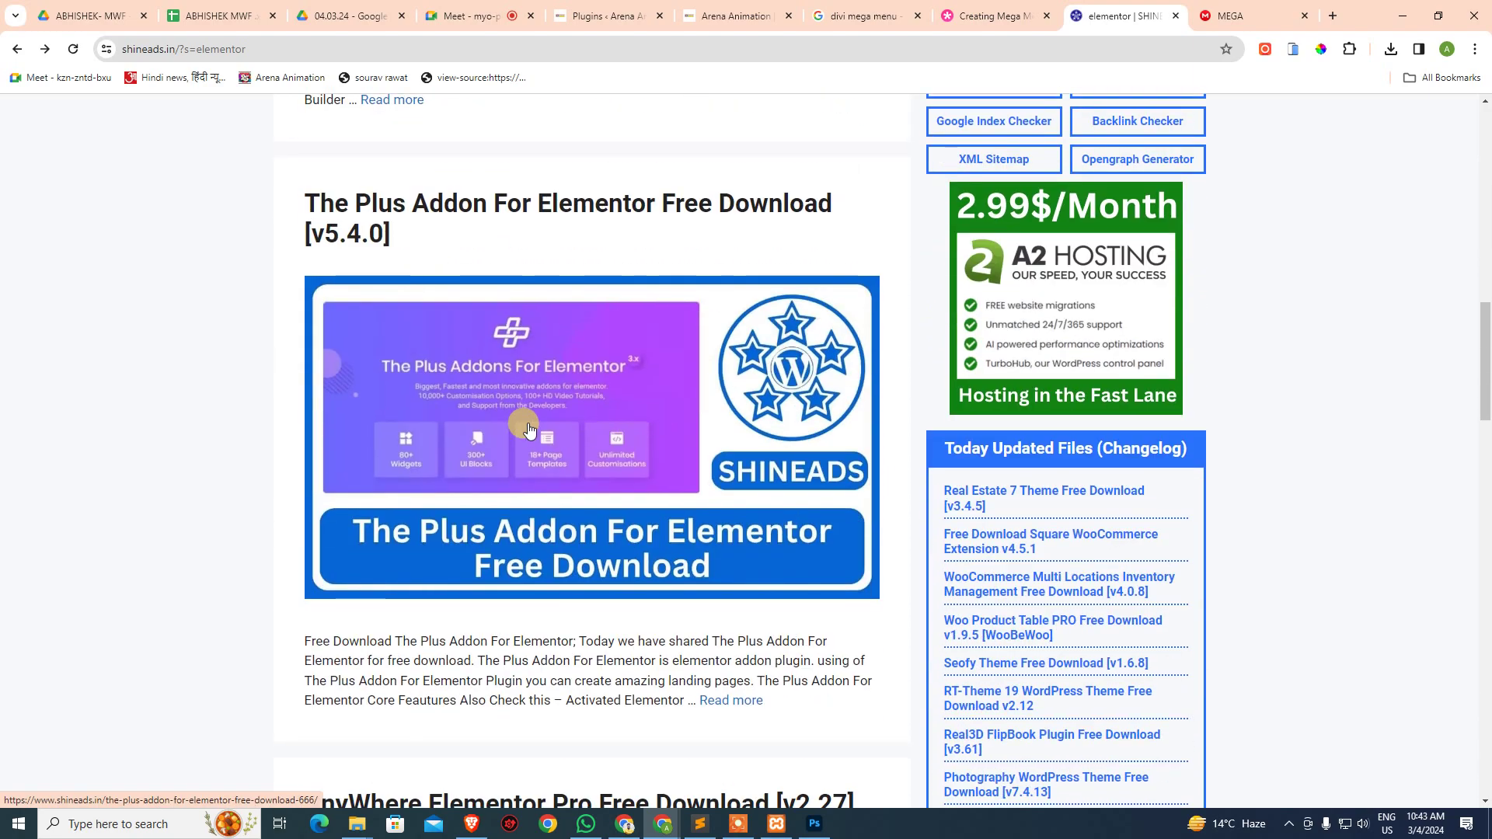
scroll(611, 398, "down", 19)
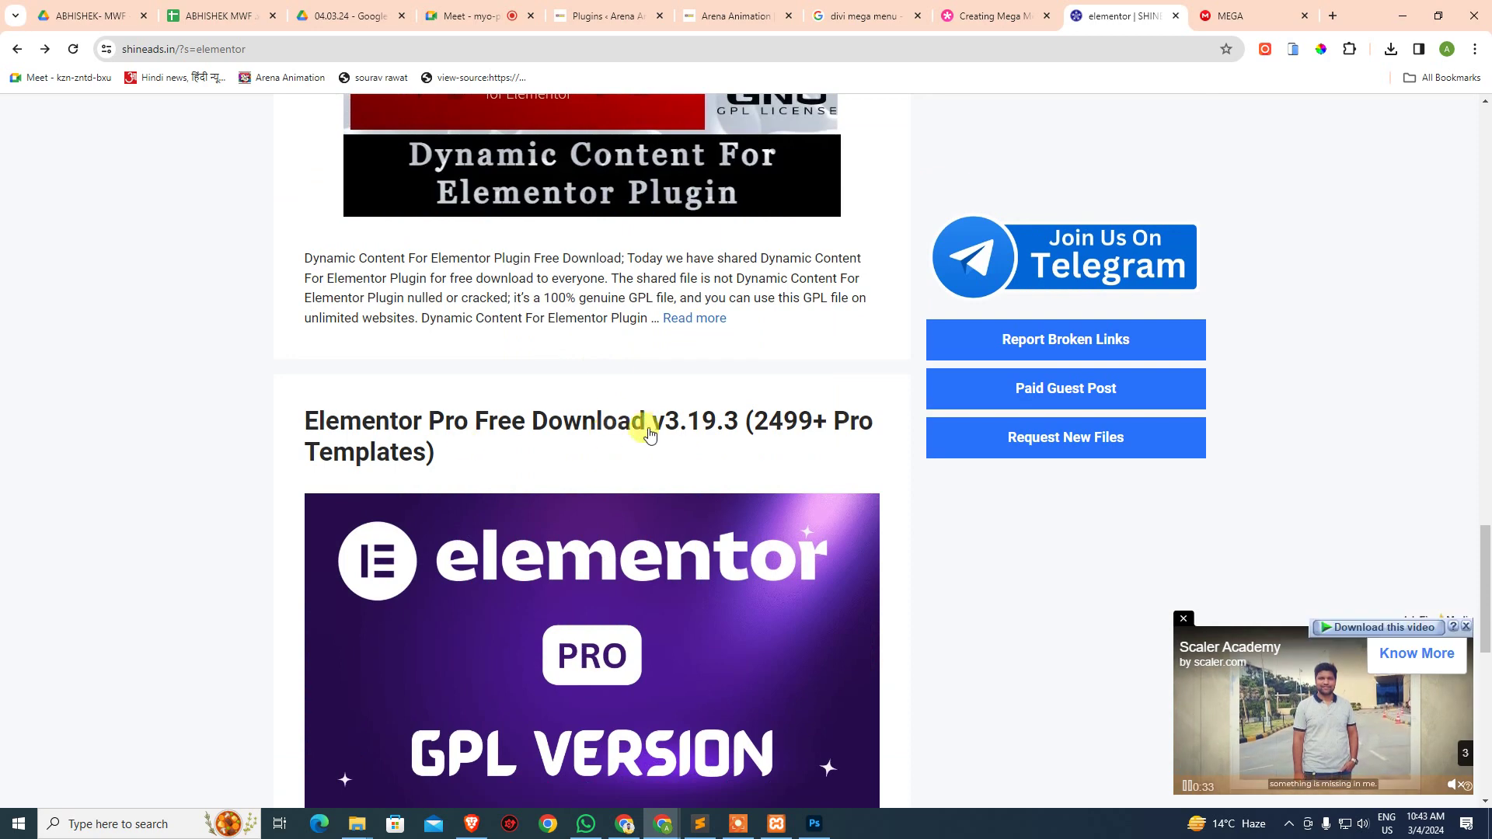
scroll(607, 432, "down", 9)
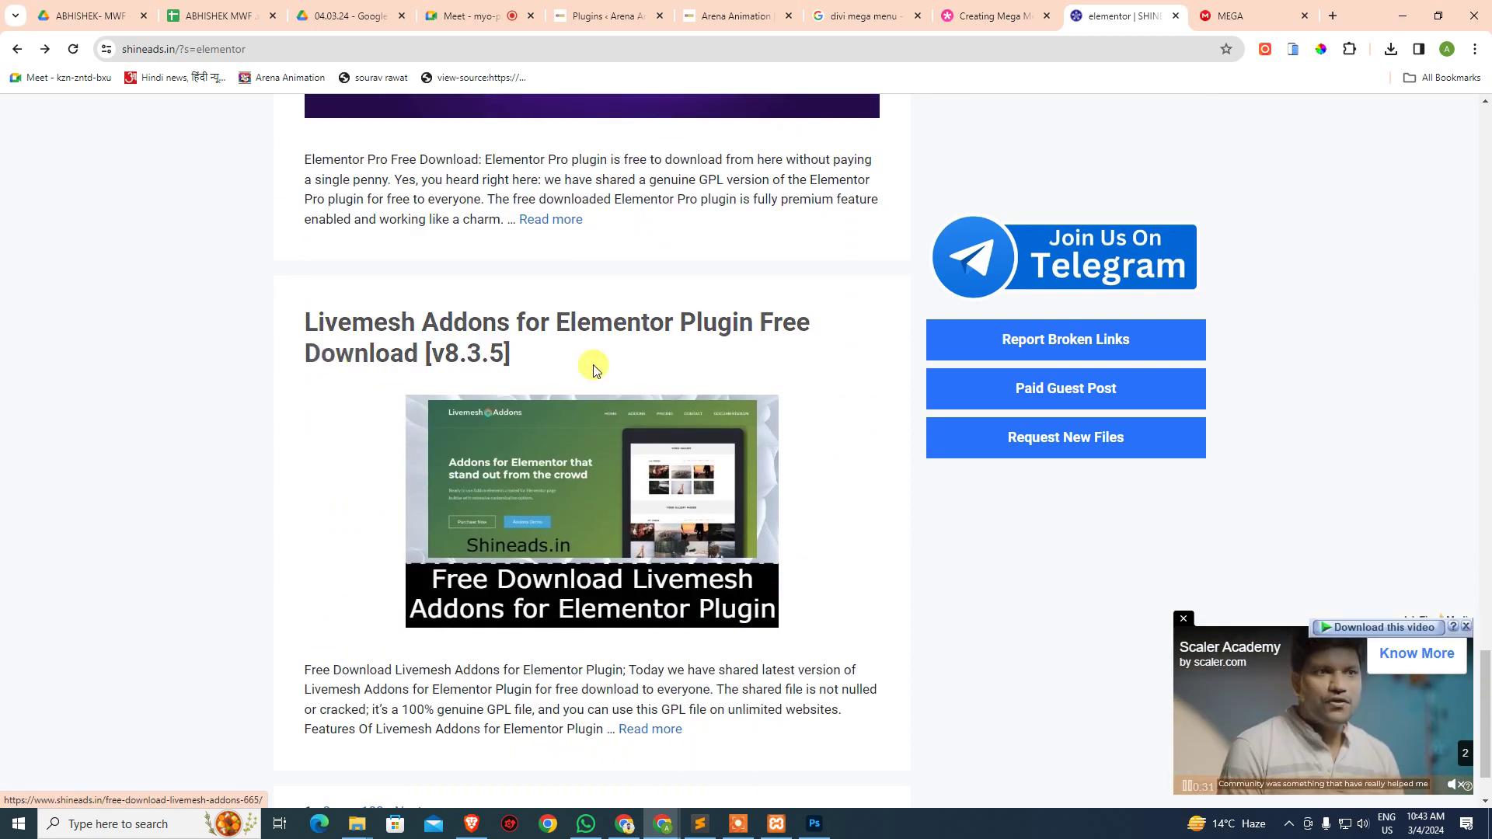
scroll(482, 412, "down", 2)
- Go to page 2 of the elementor search results and look through its addon posts, including Essential Addons and Piotnet Addons
left_click(325, 719)
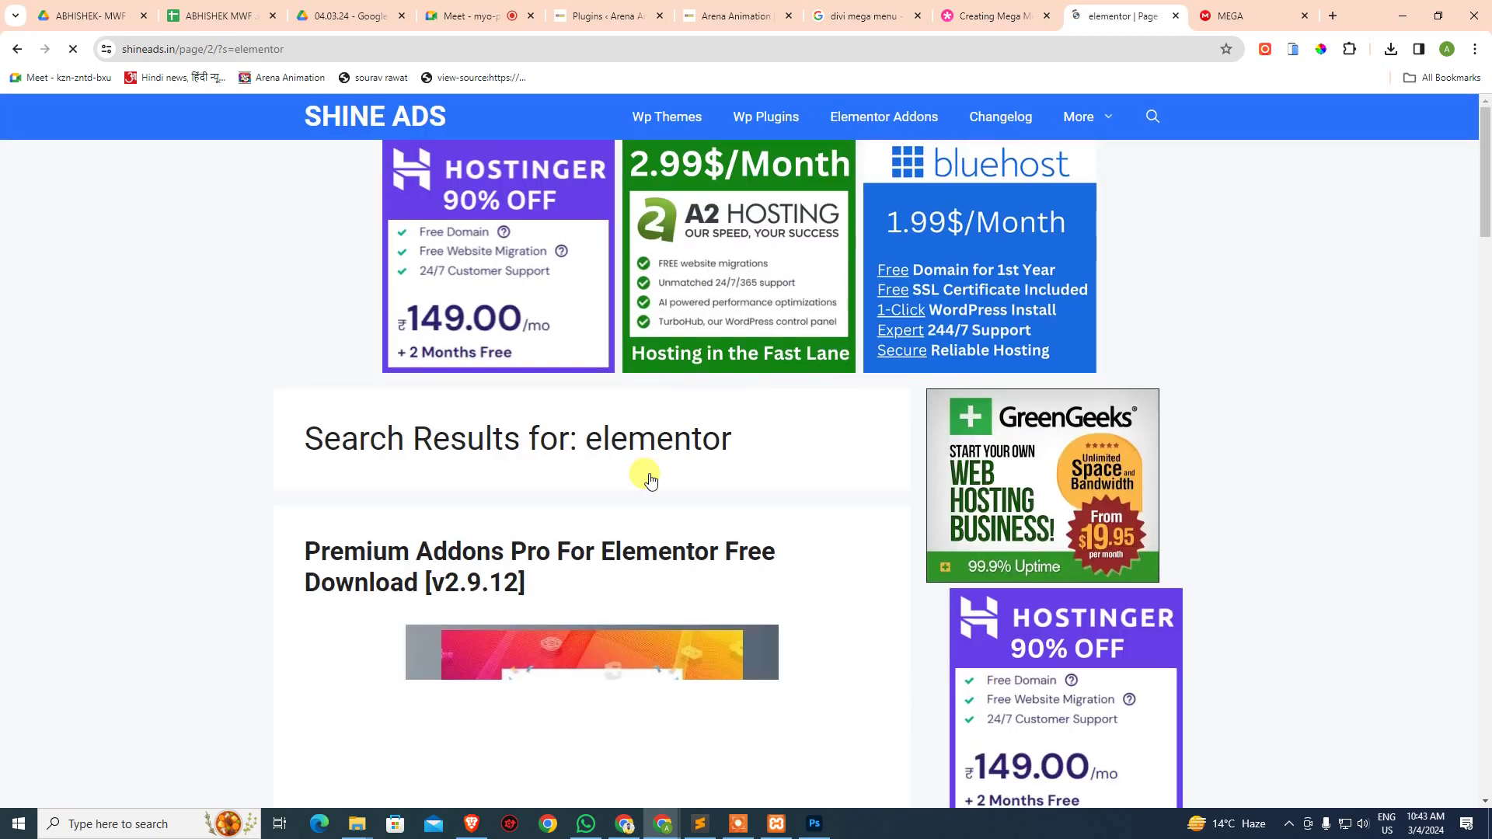
scroll(543, 469, "down", 5)
scroll(423, 295, "down", 13)
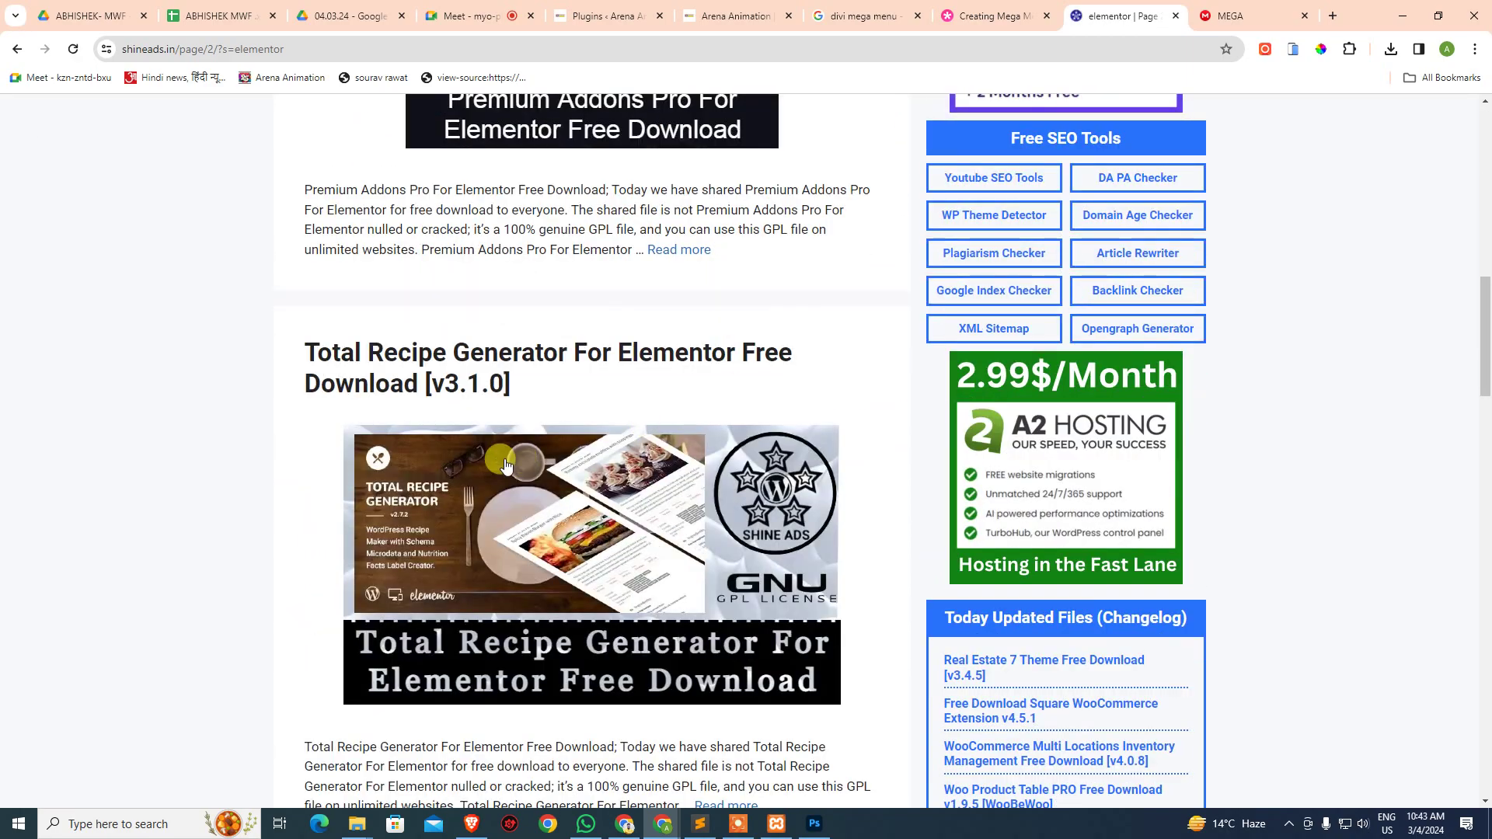
scroll(544, 404, "down", 3)
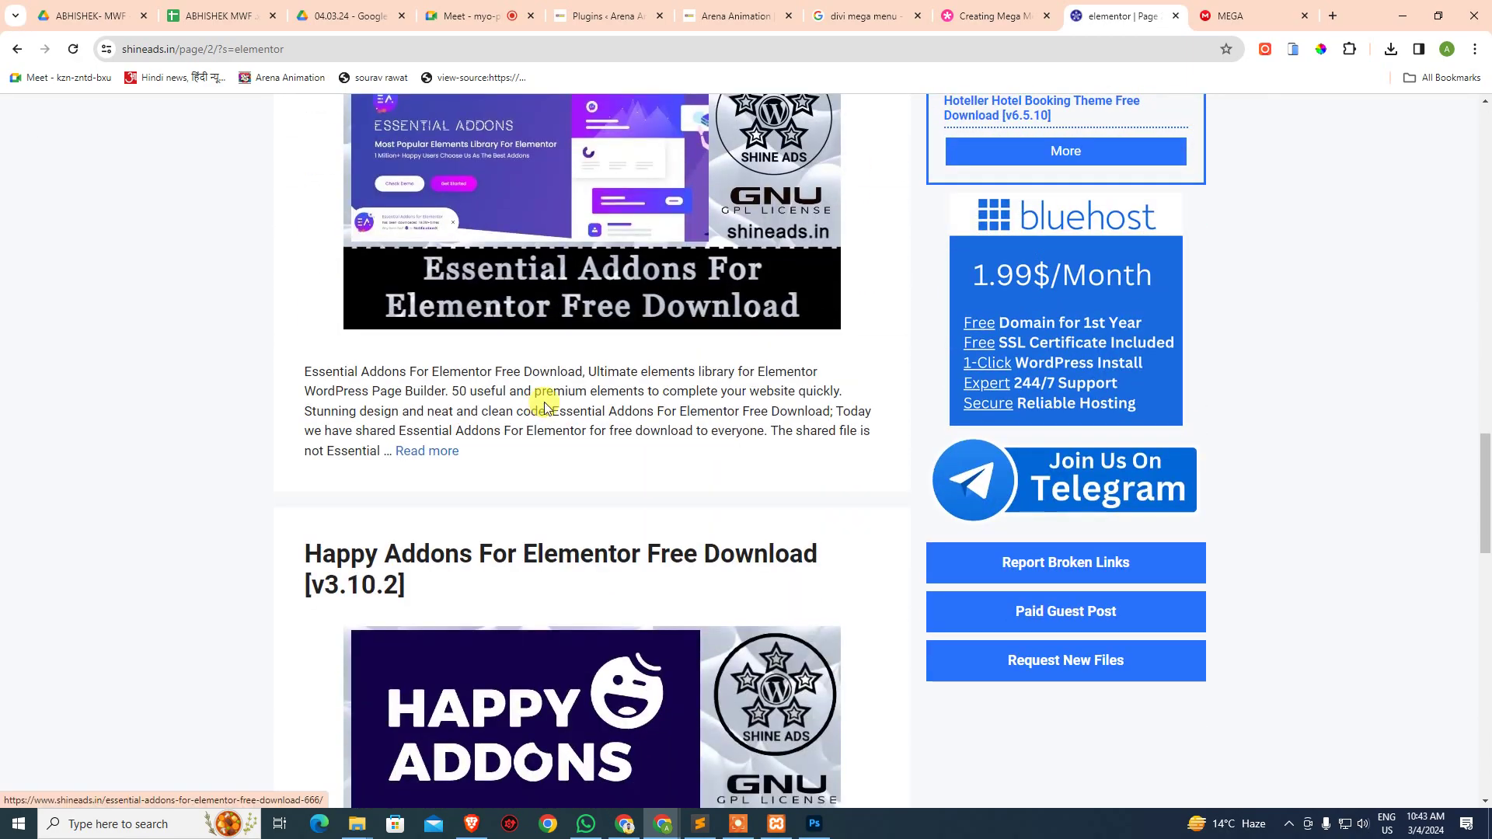
scroll(540, 403, "up", 2)
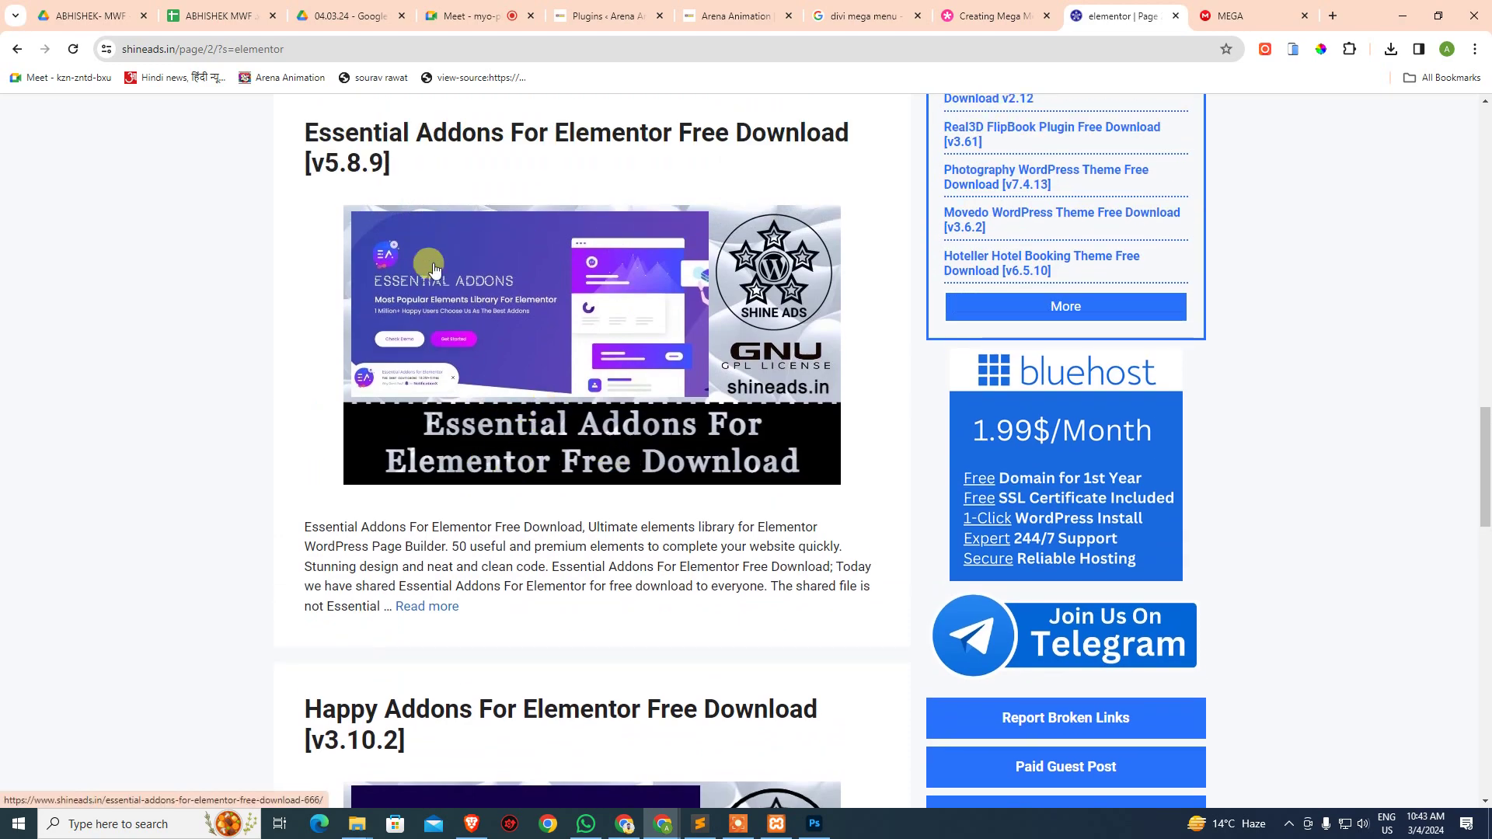
scroll(682, 174, "down", 4)
scroll(721, 378, "down", 16)
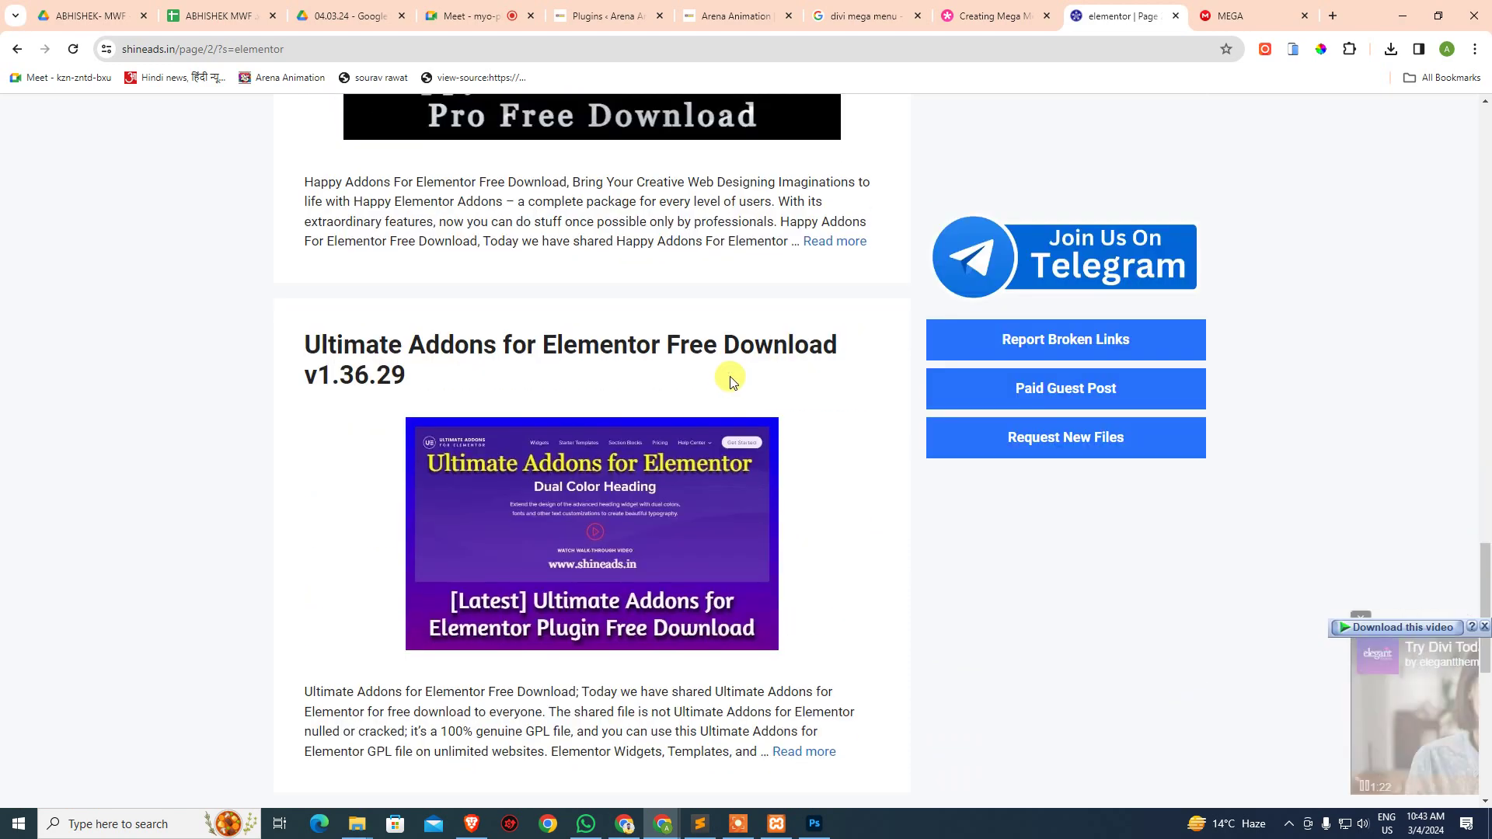
scroll(560, 450, "down", 1)
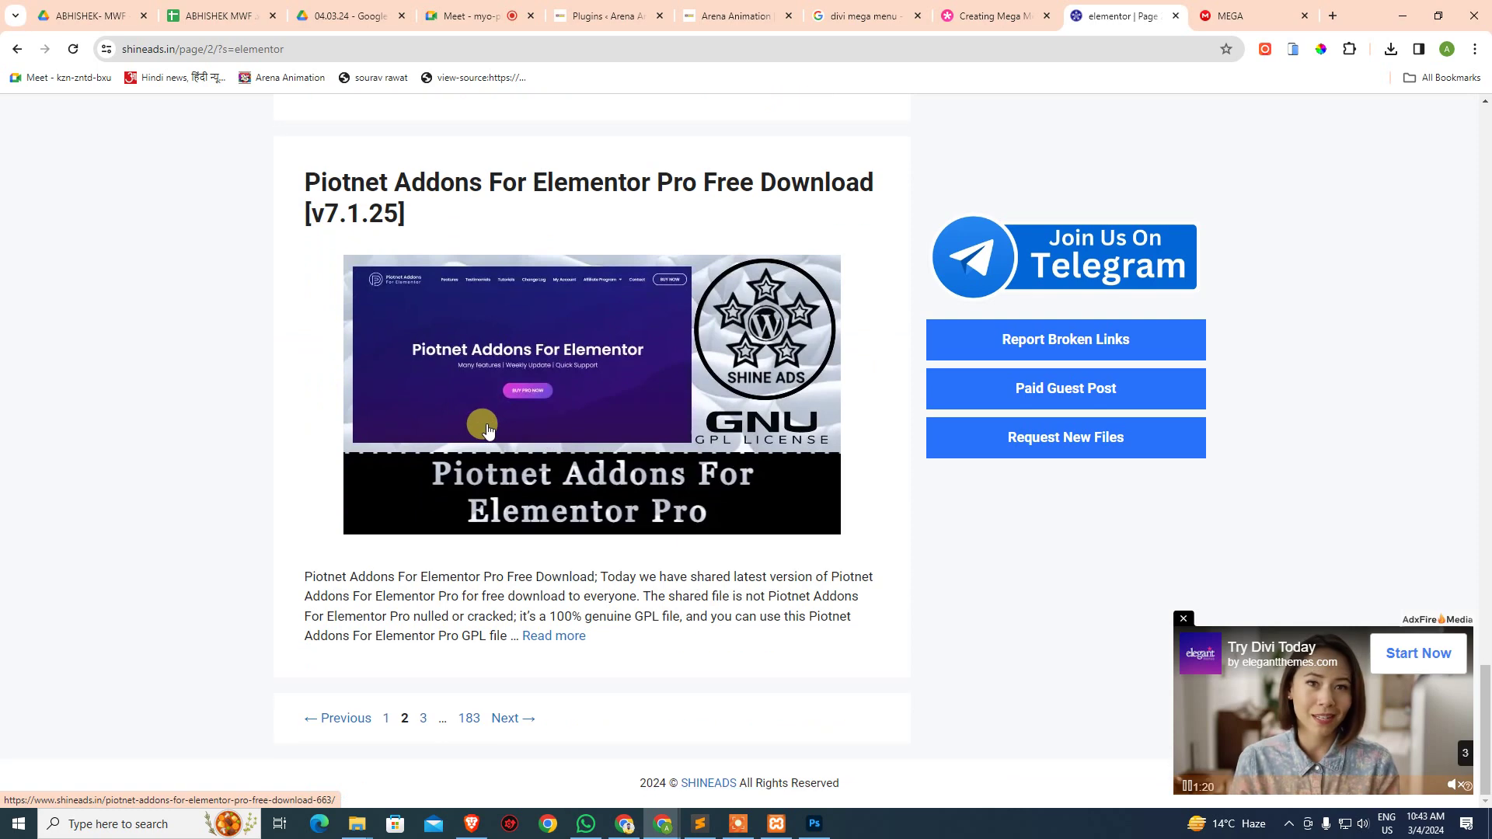
- Go to page 3 of the elementor search results and look through its addon posts
left_click(424, 718)
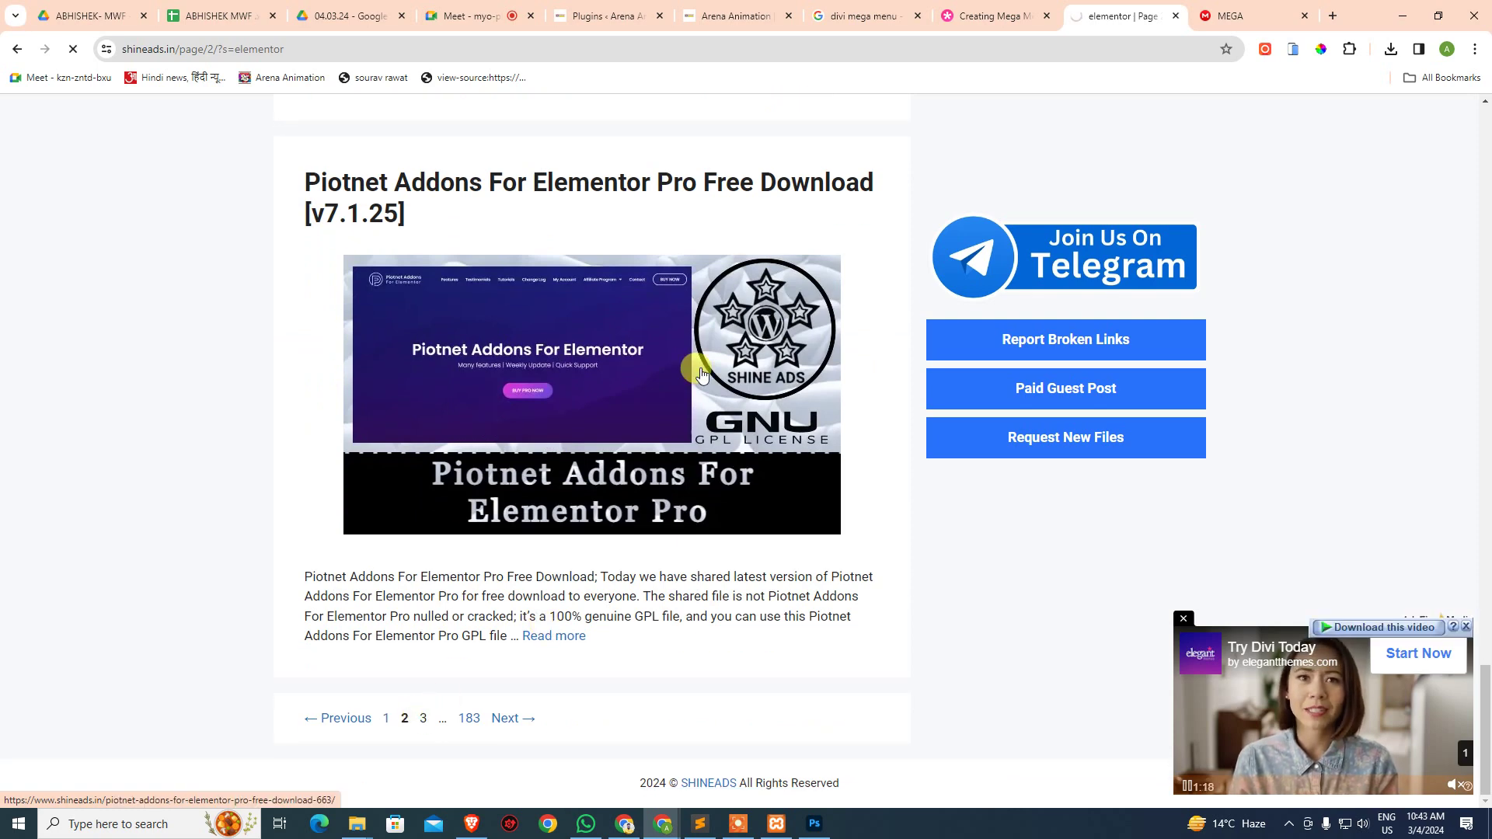
scroll(714, 375, "down", 4)
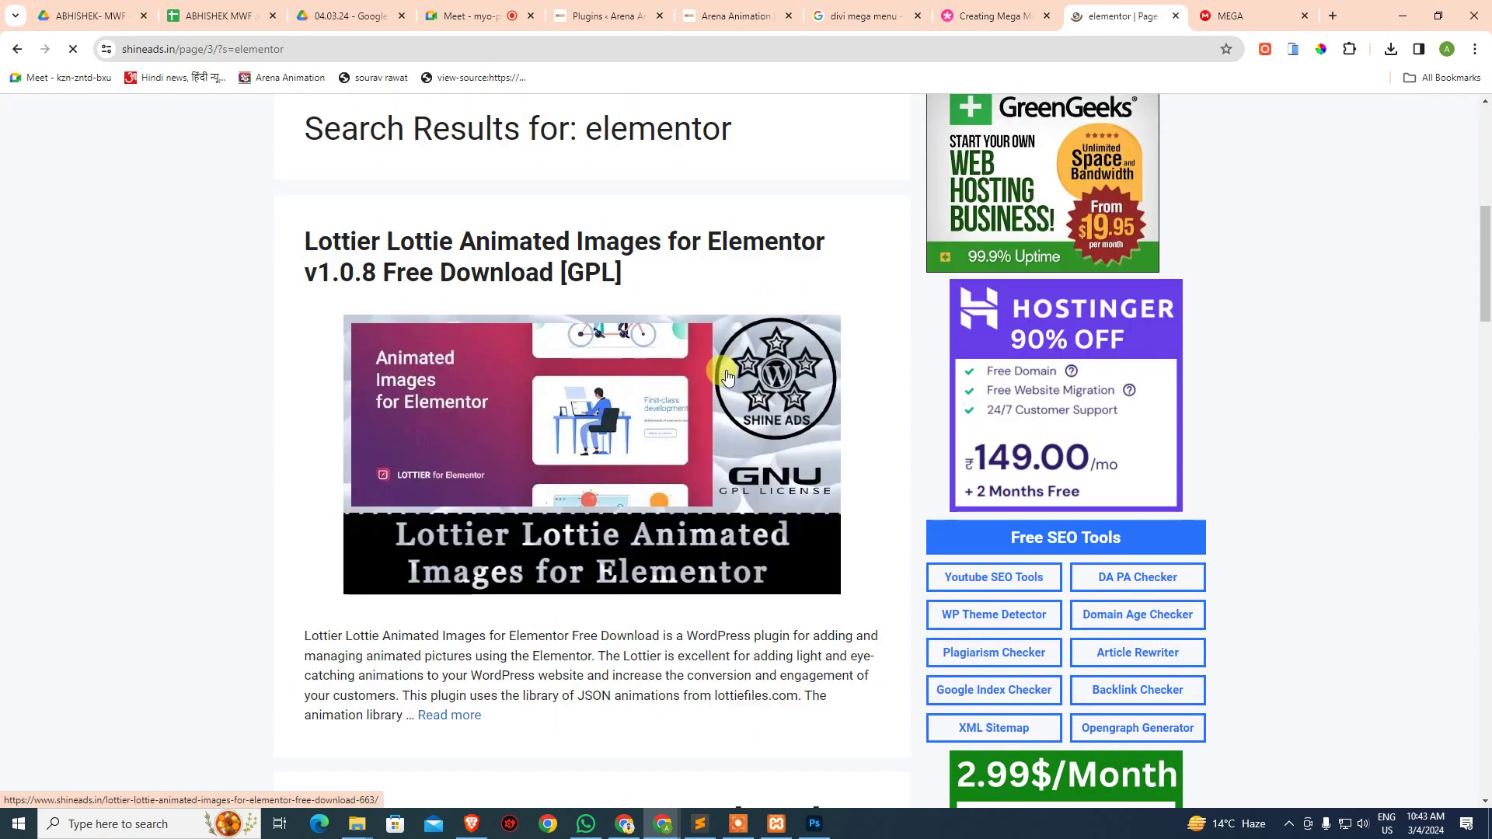
scroll(699, 260, "down", 1)
scroll(782, 271, "down", 6)
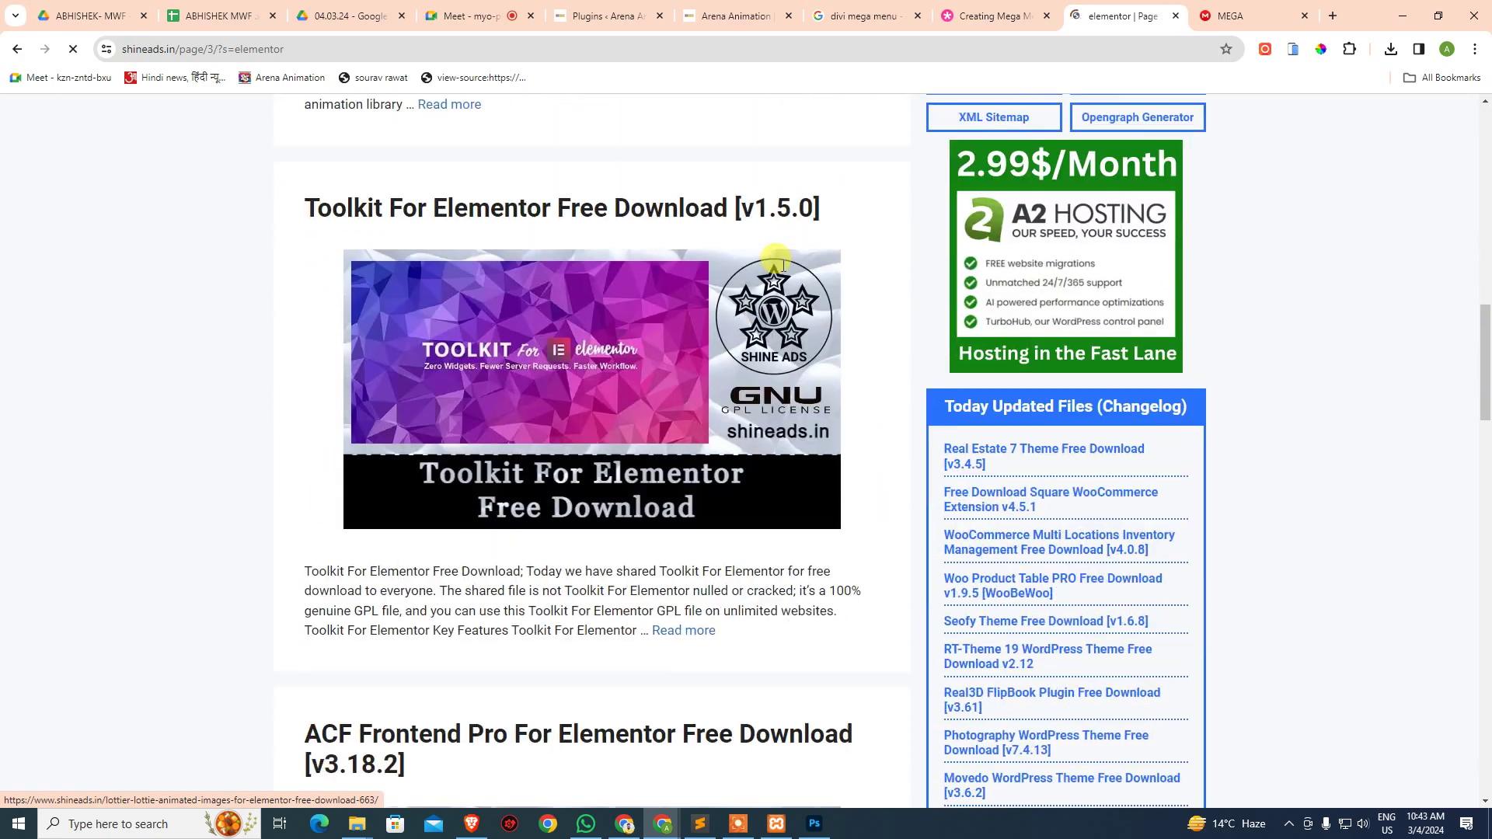
scroll(555, 275, "down", 6)
scroll(552, 271, "down", 4)
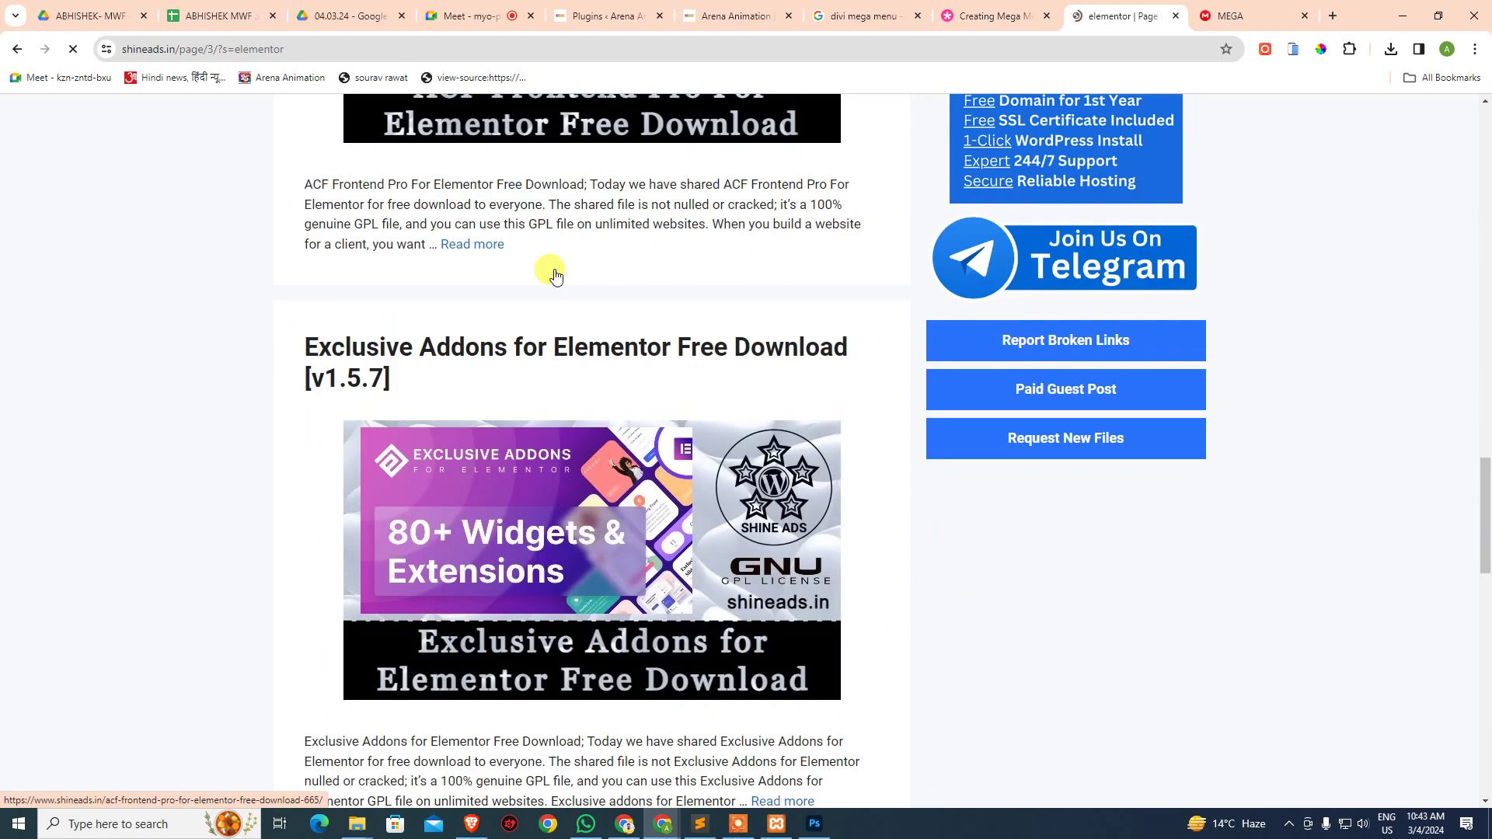
- Search the Shineads site for "elementor pro"
scroll(746, 280, "up", 13)
scroll(738, 285, "up", 10)
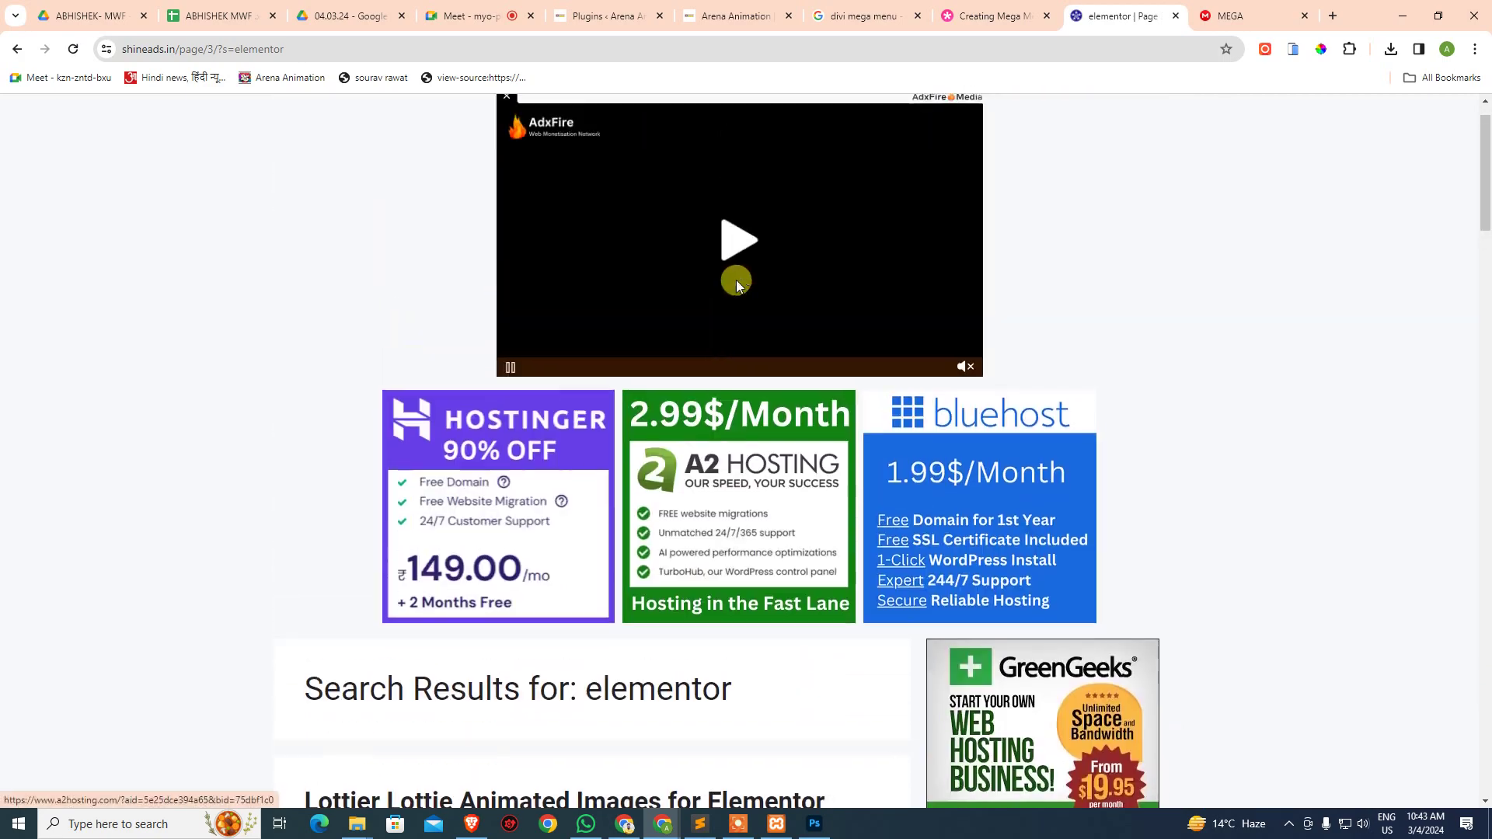
left_click(1158, 117)
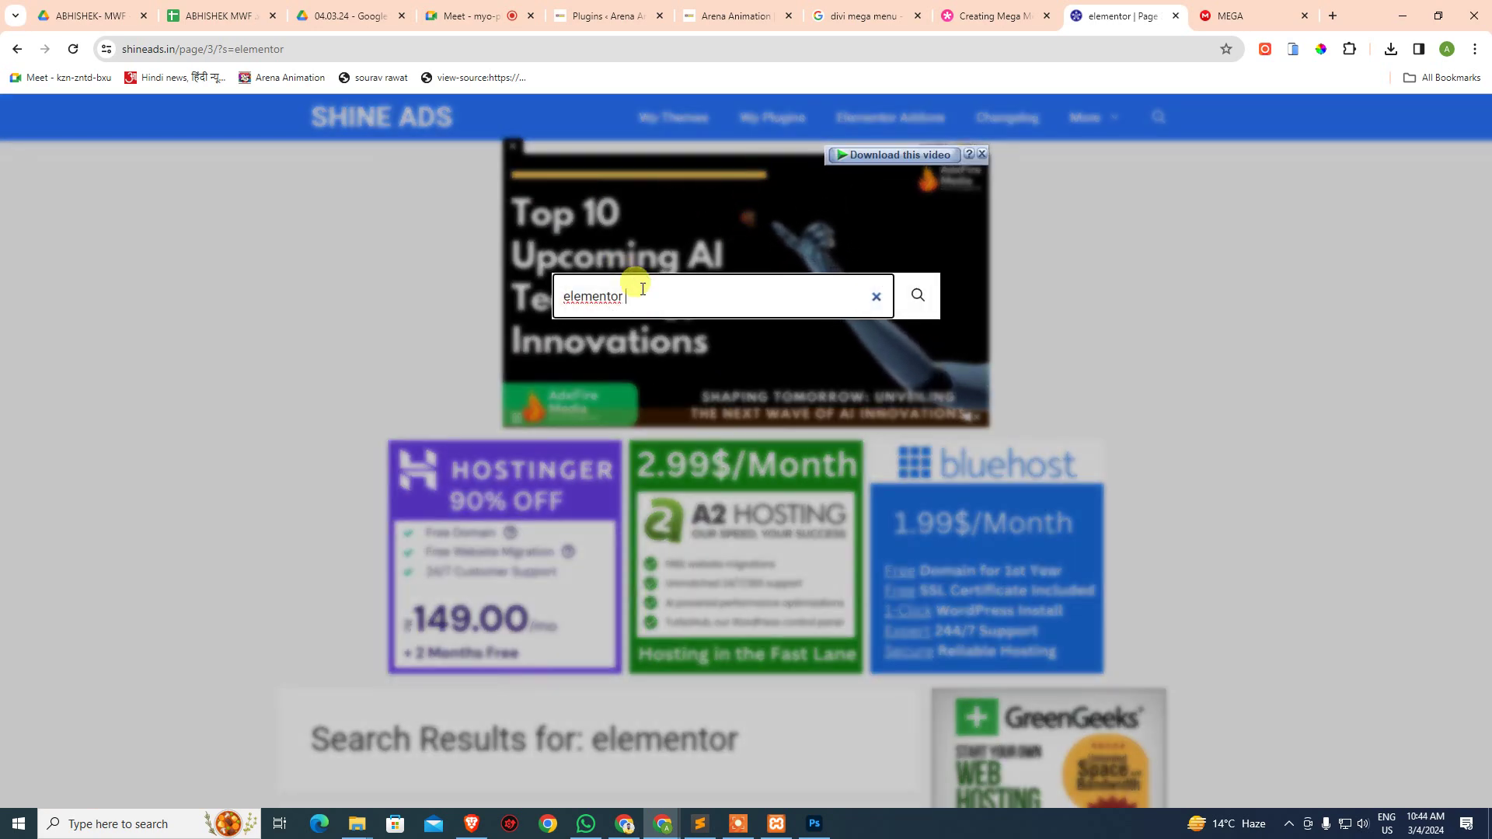
right_click(573, 299)
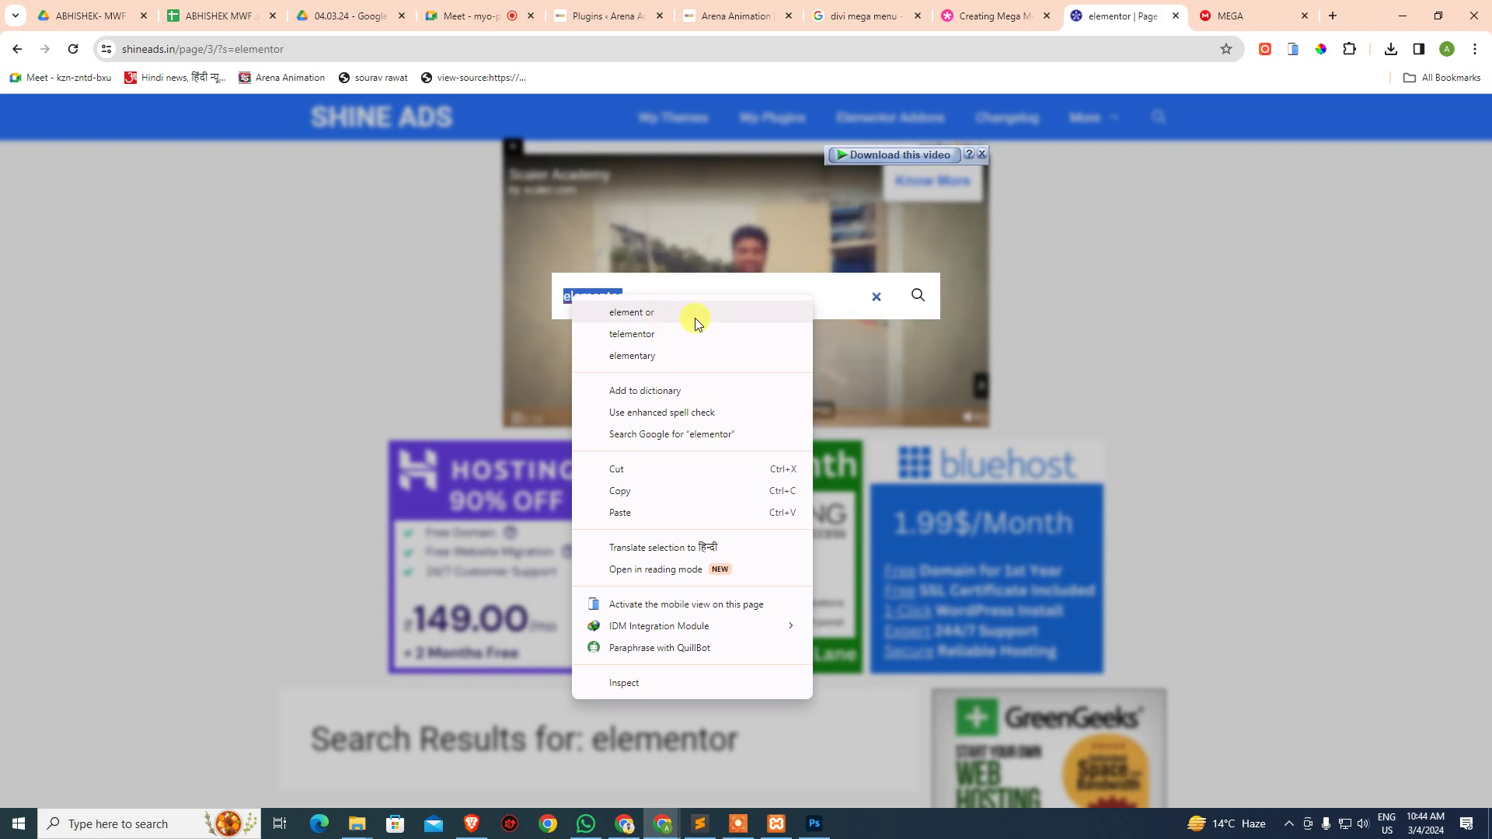
left_click(823, 294)
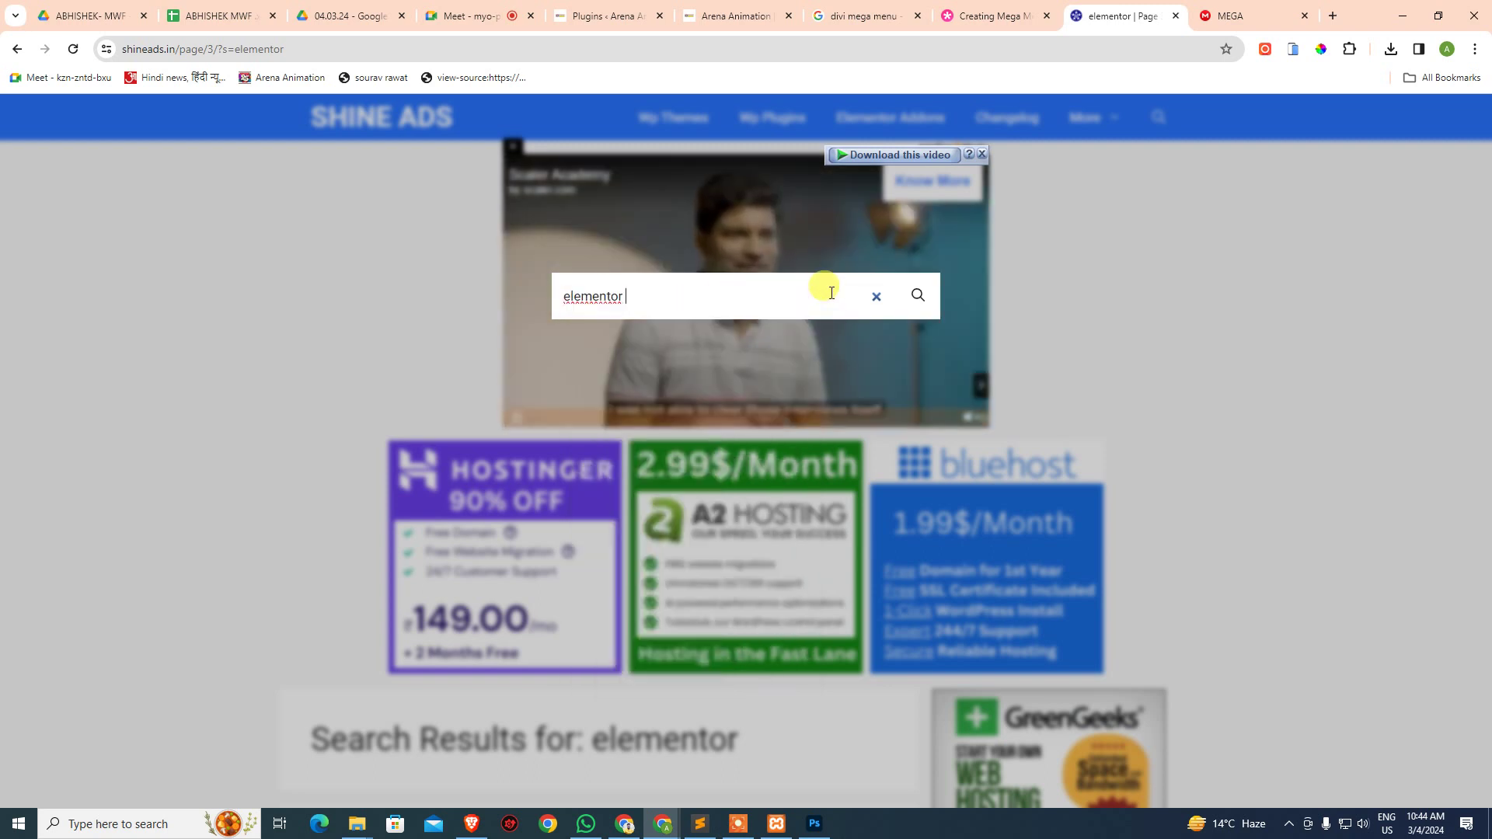
type("pro")
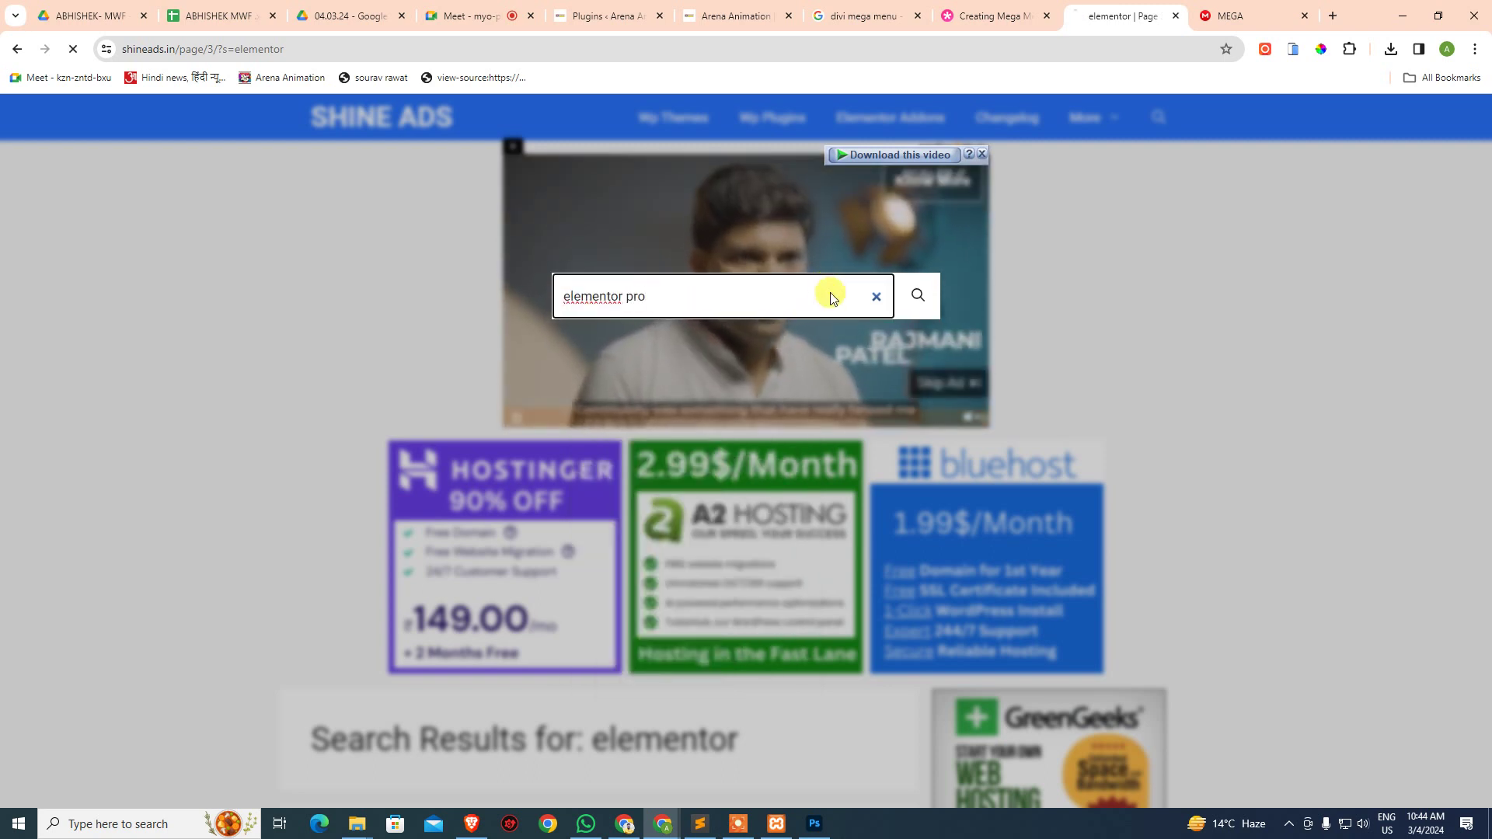
key("Return")
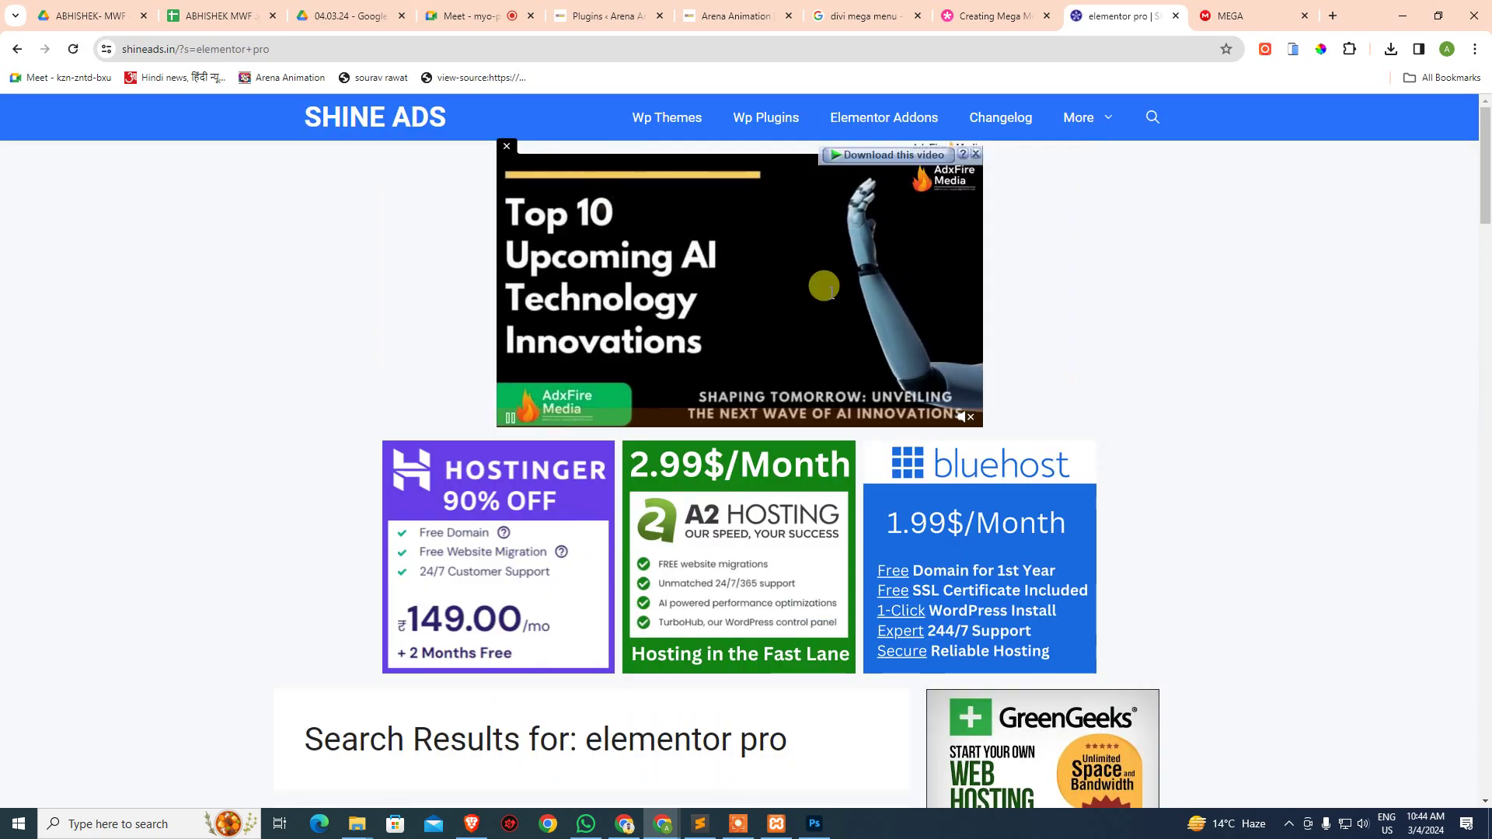
- Find the Elementor Pro Free Download post with 2499+ Pro Templates in the elementor pro search results
scroll(526, 342, "down", 7)
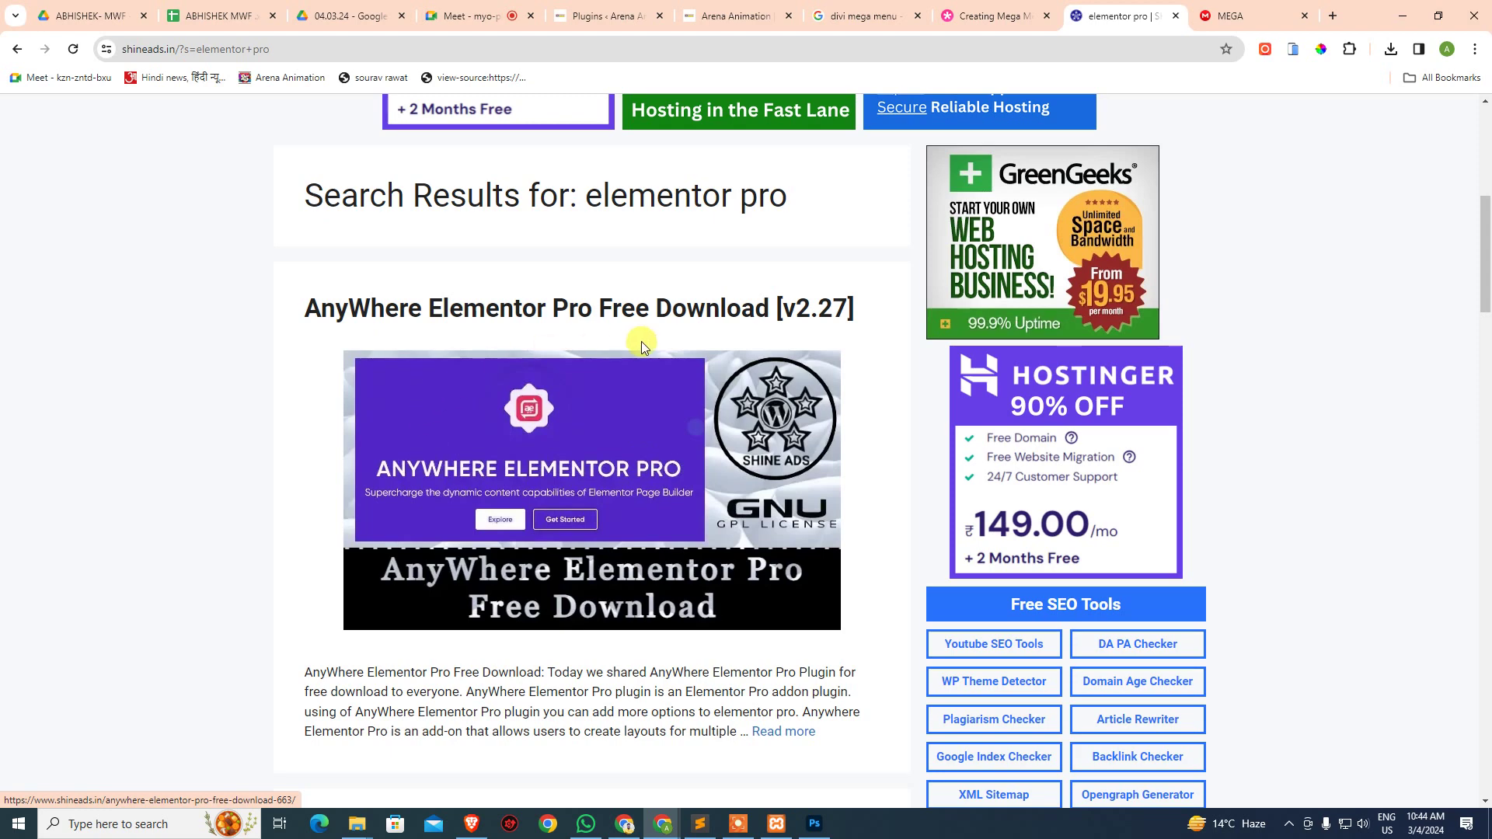
scroll(645, 342, "down", 6)
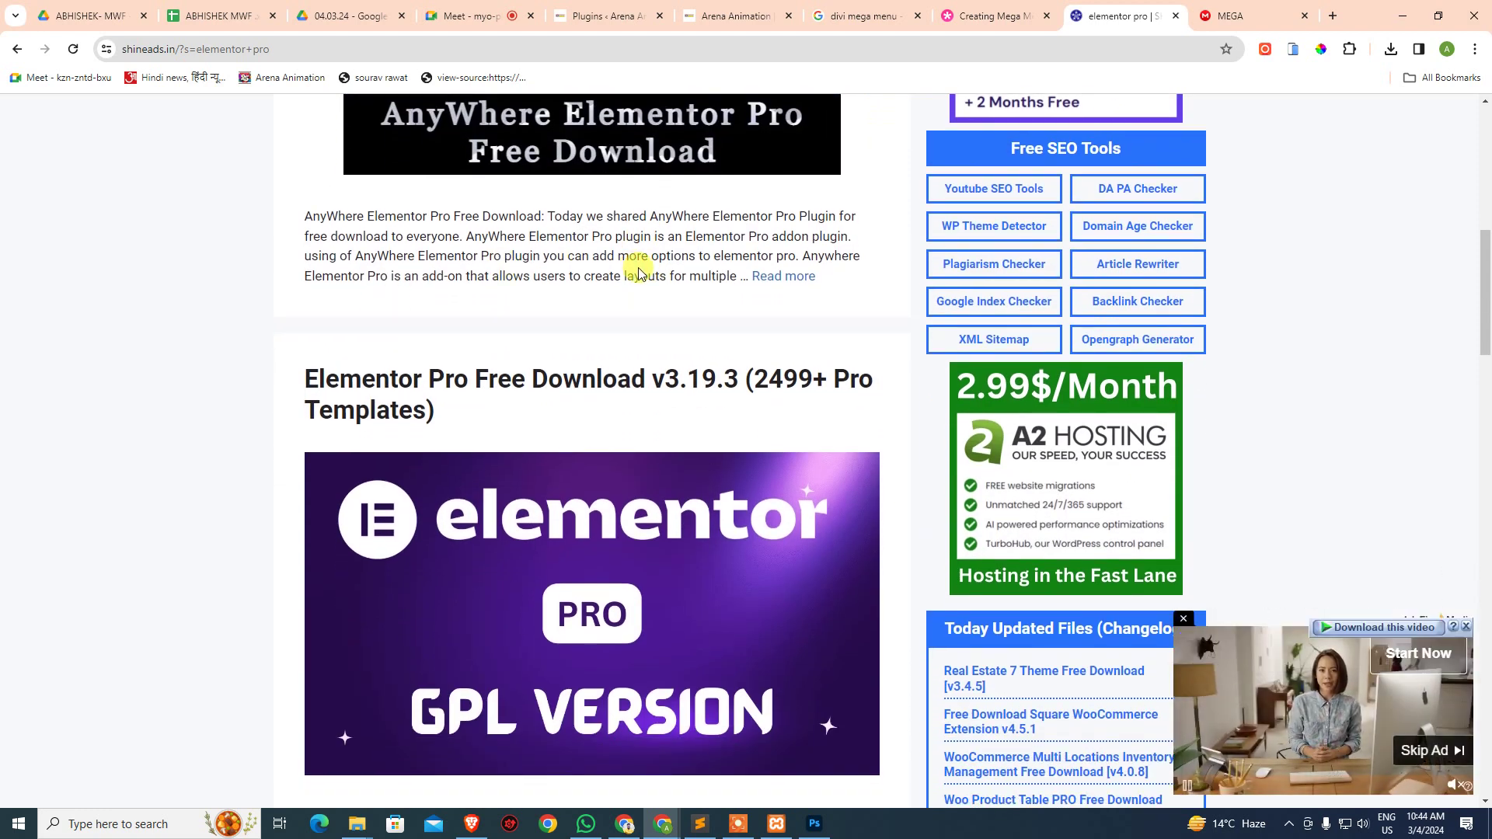
scroll(637, 272, "up", 1)
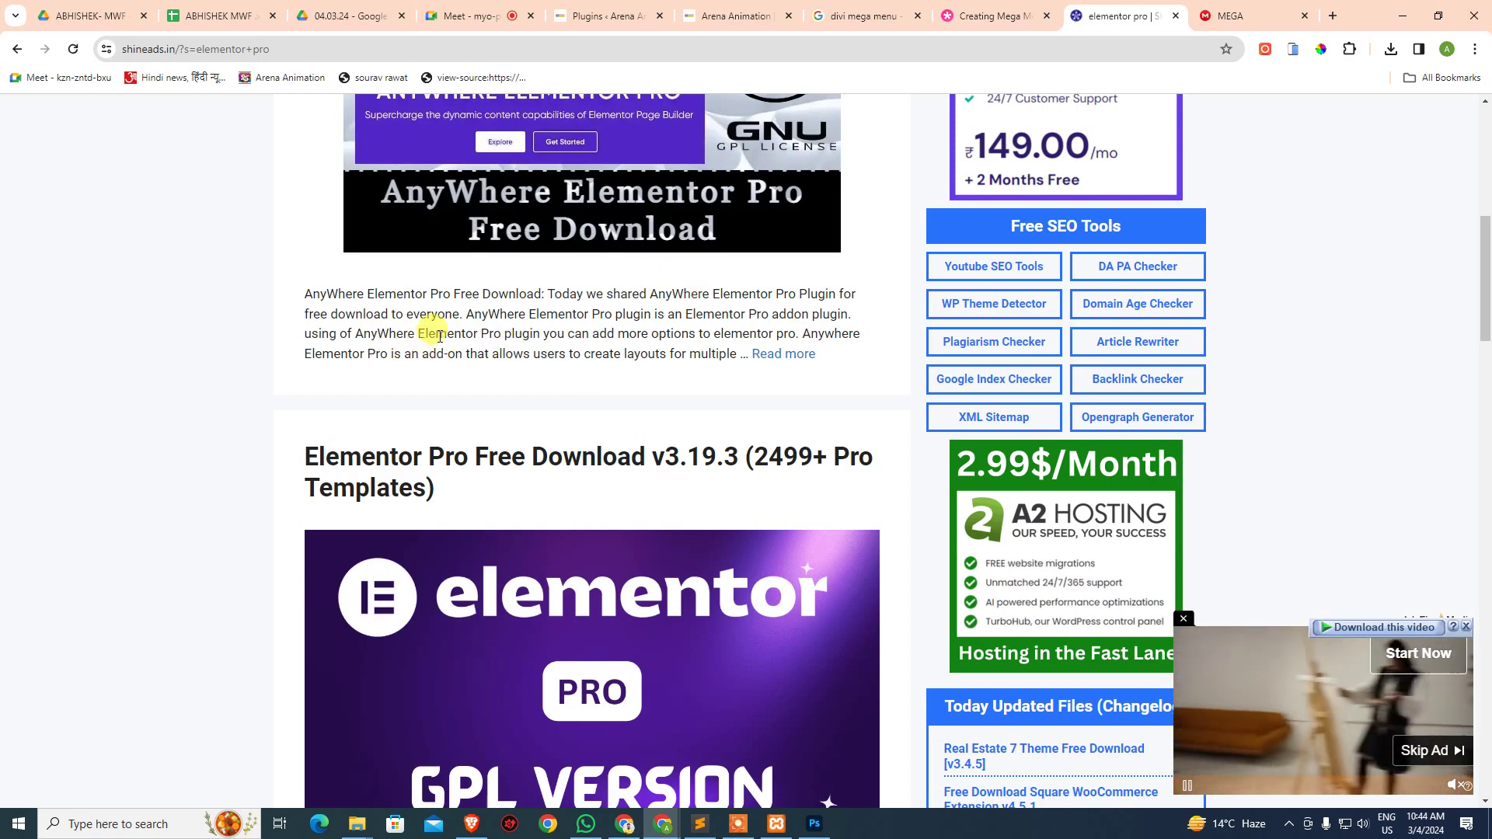
scroll(519, 326, "down", 1)
scroll(512, 327, "down", 4)
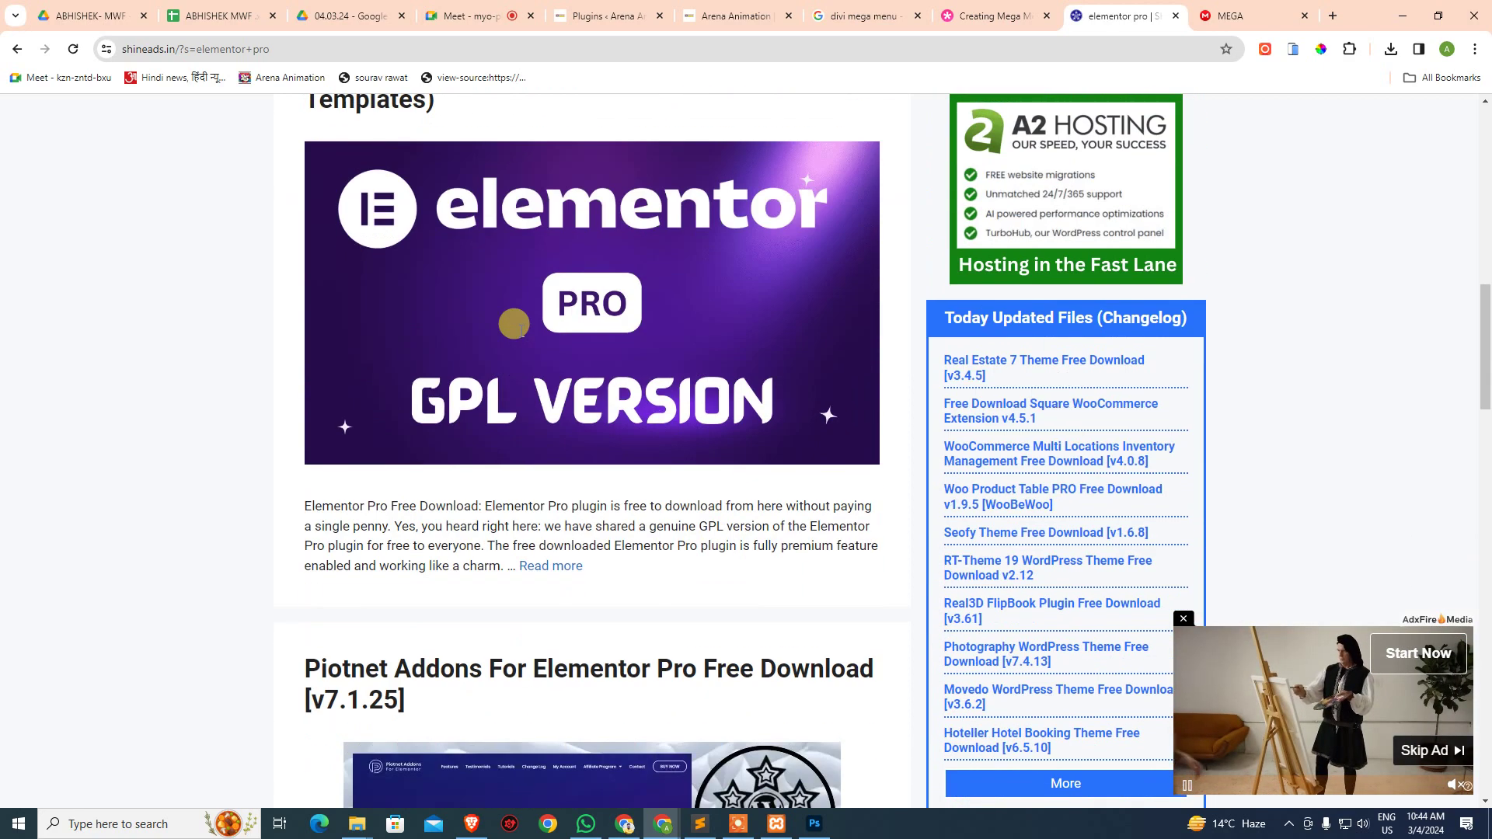
scroll(499, 398, "up", 3)
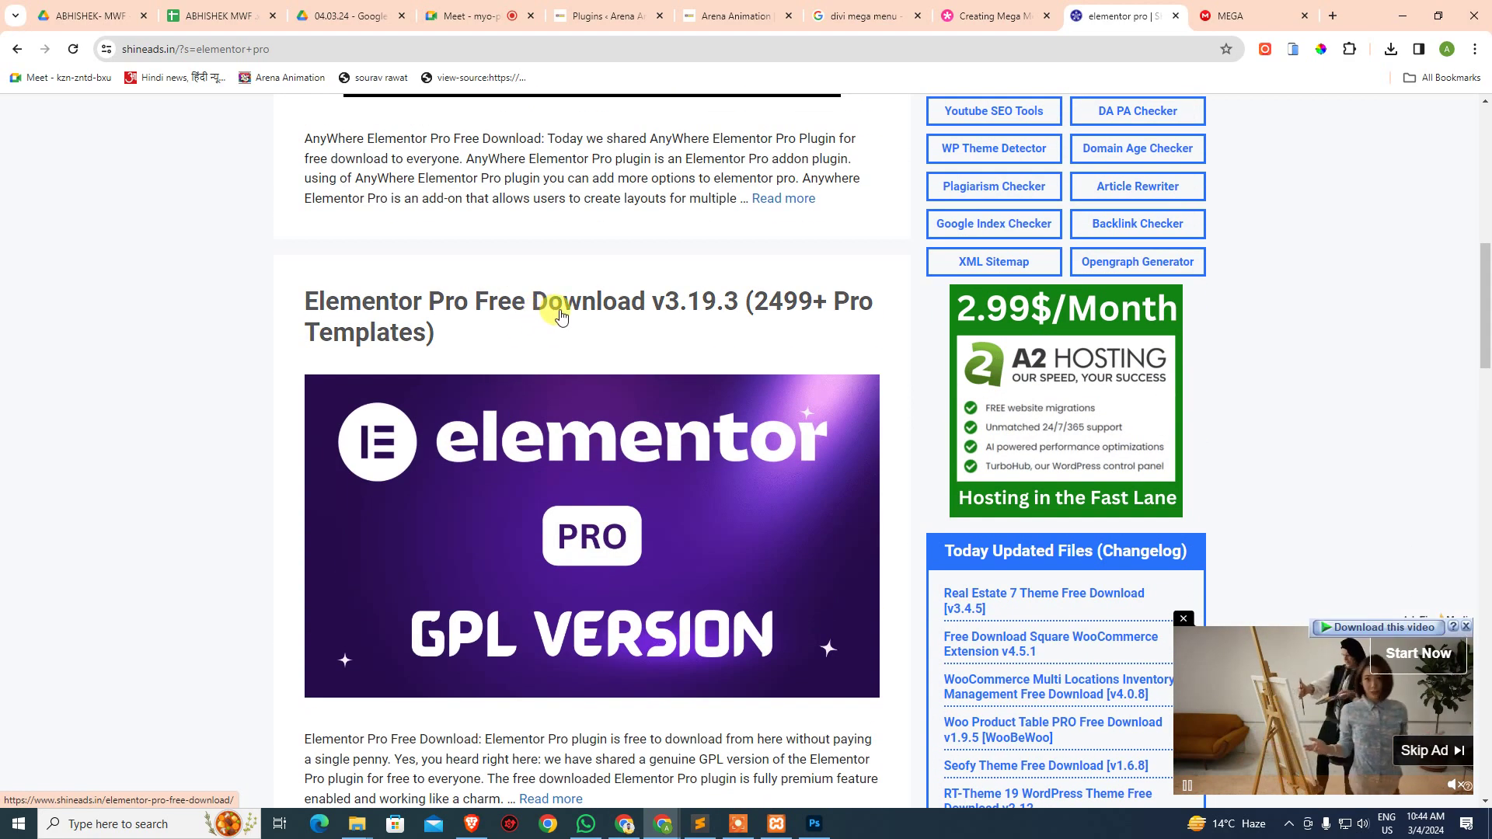
- Look at the Elementor Pro Free Download post in a separate tab, close it, and look through the remaining elementor pro results
scroll(544, 327, "down", 5)
scroll(552, 372, "down", 2)
scroll(544, 358, "up", 6)
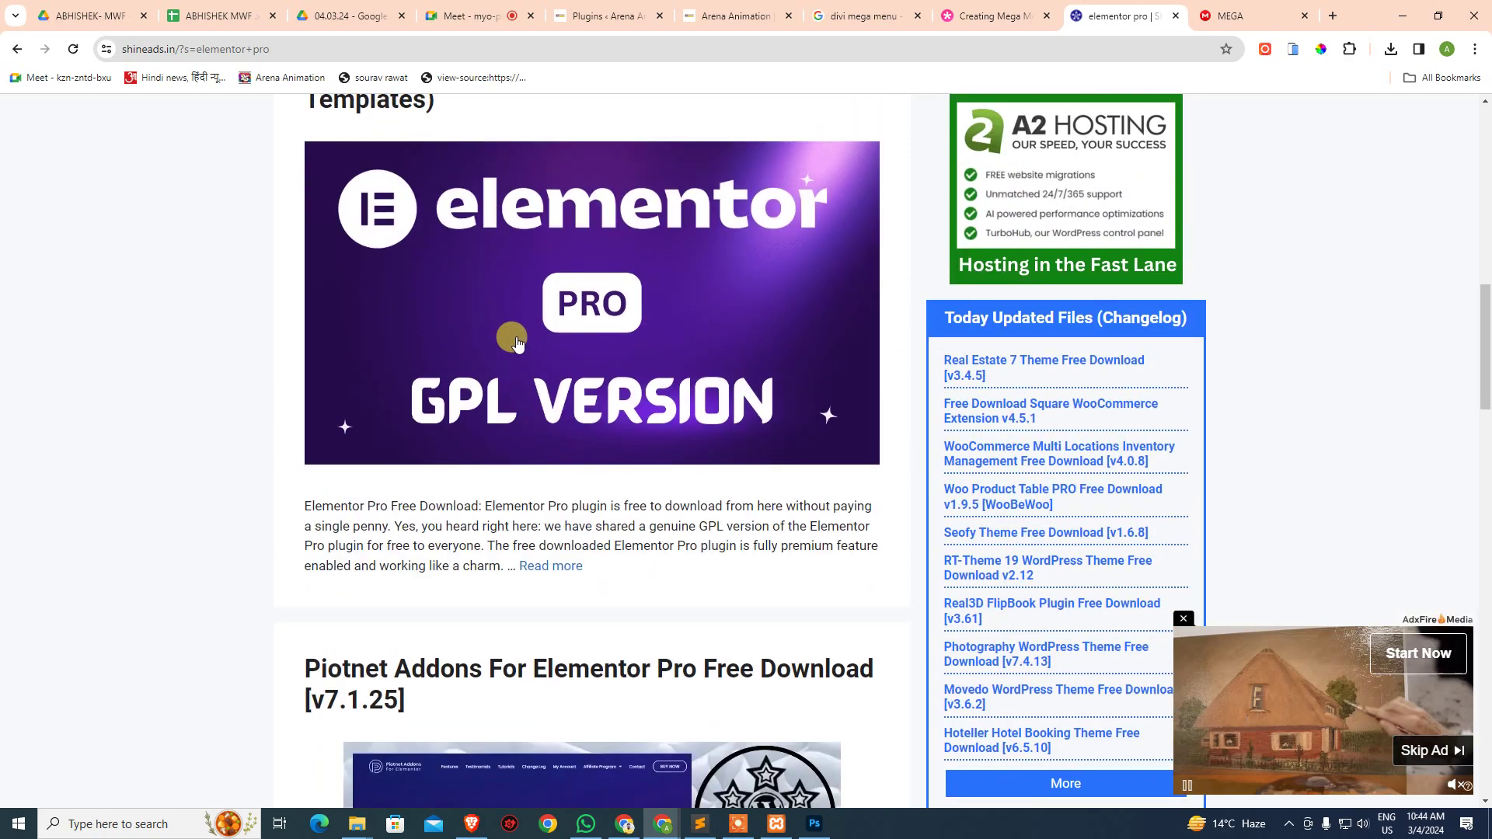
middle_click(443, 226)
scroll(544, 233, "up", 1)
left_click(1113, 19)
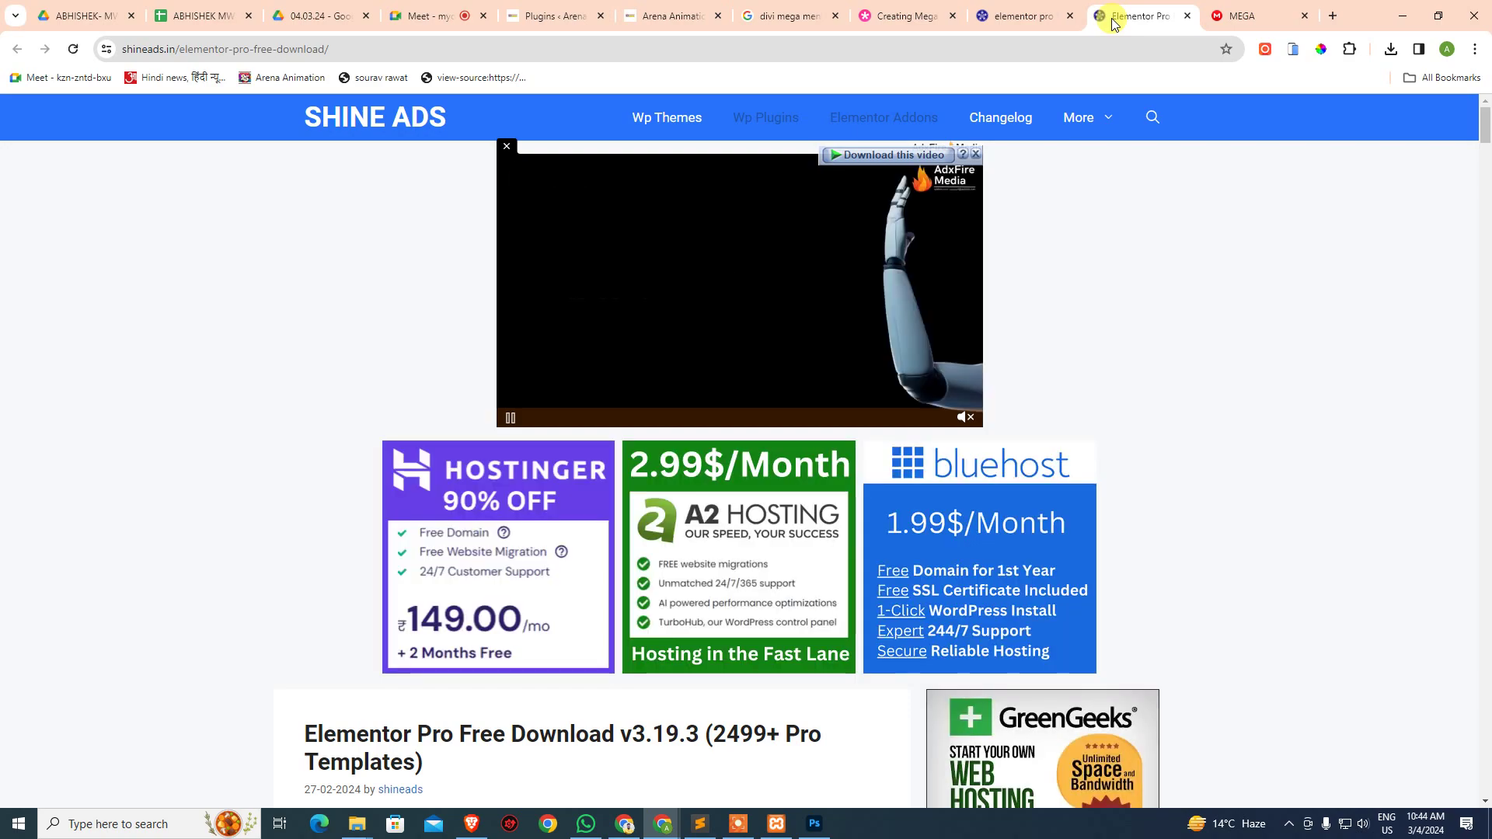
key("ctrl+w")
scroll(635, 292, "down", 18)
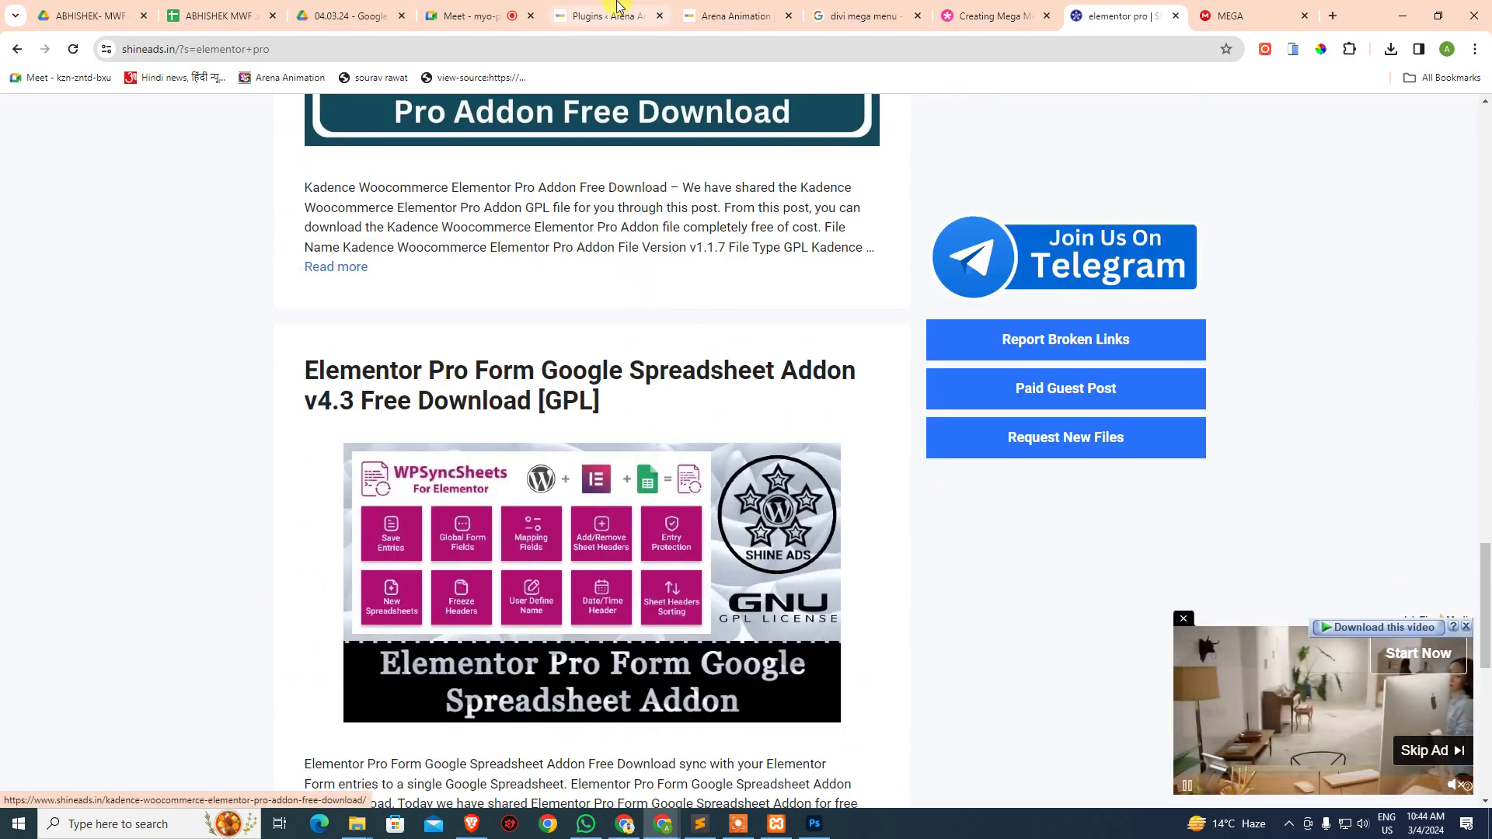
- Switch to Google Drive, go to My Drive, and search for "elementor"
left_click(342, 14)
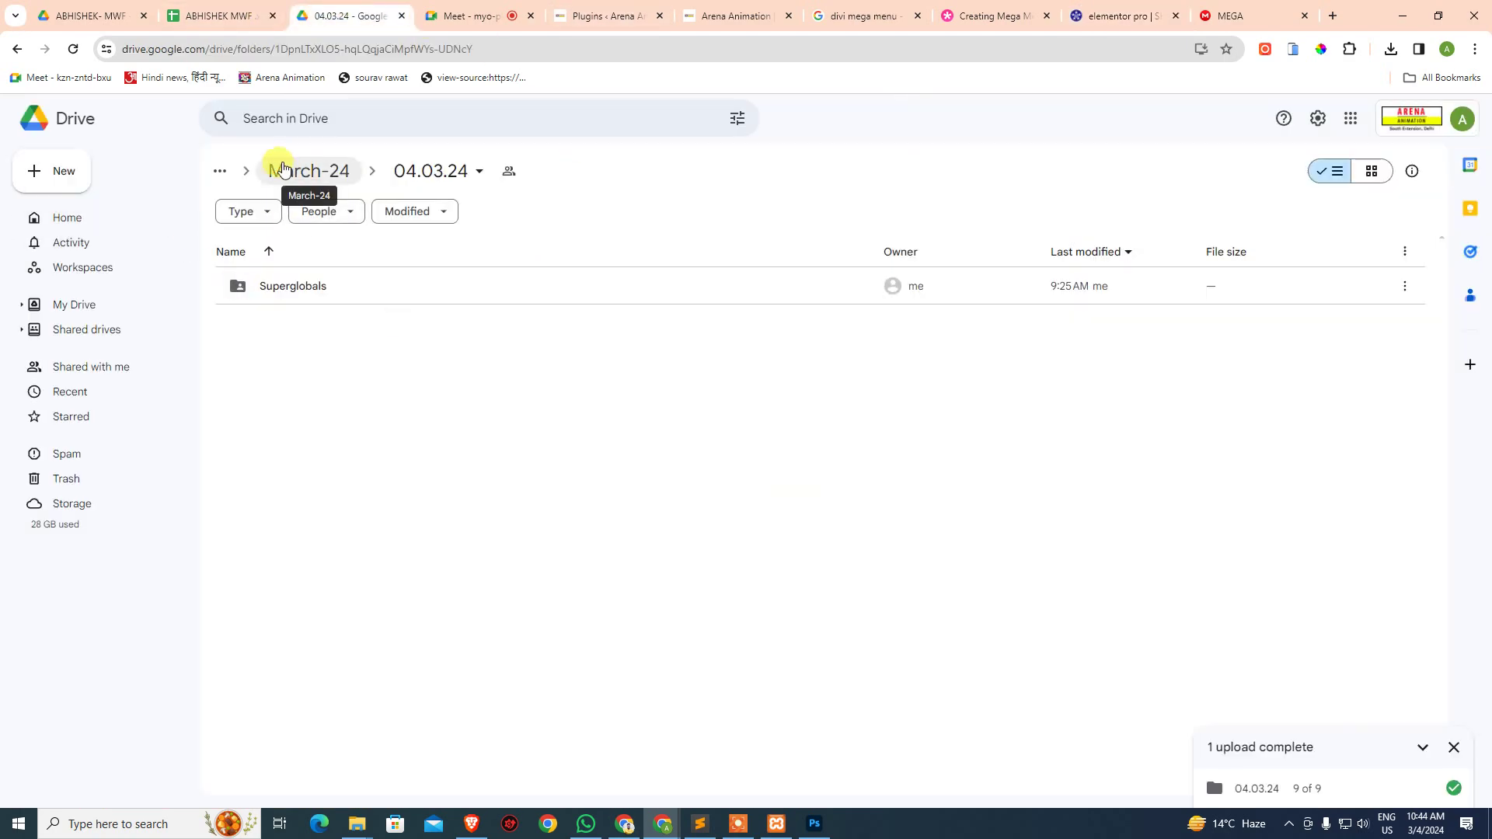
left_click(78, 304)
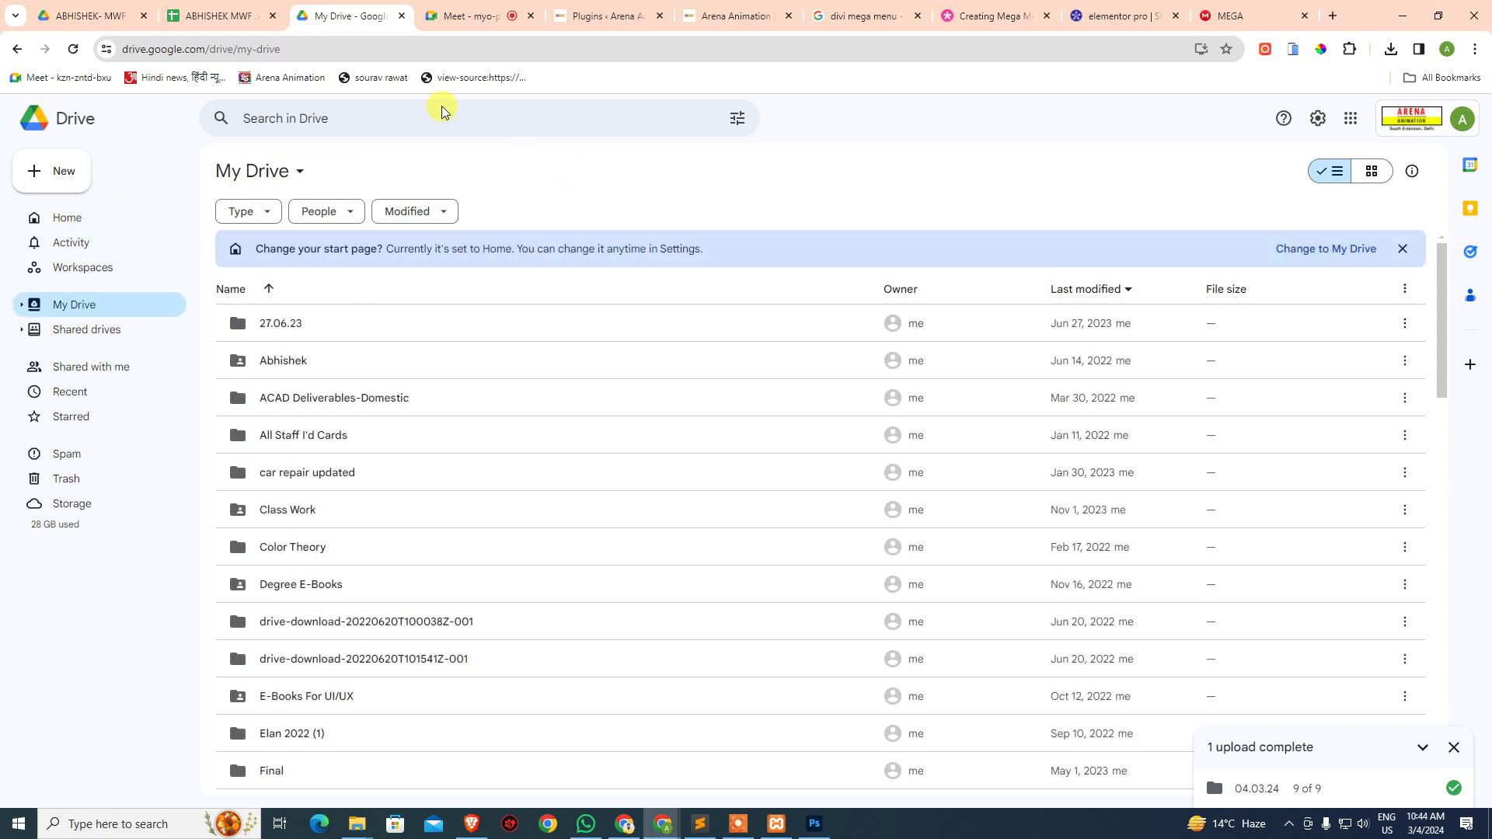
left_click(442, 111)
type("elementor")
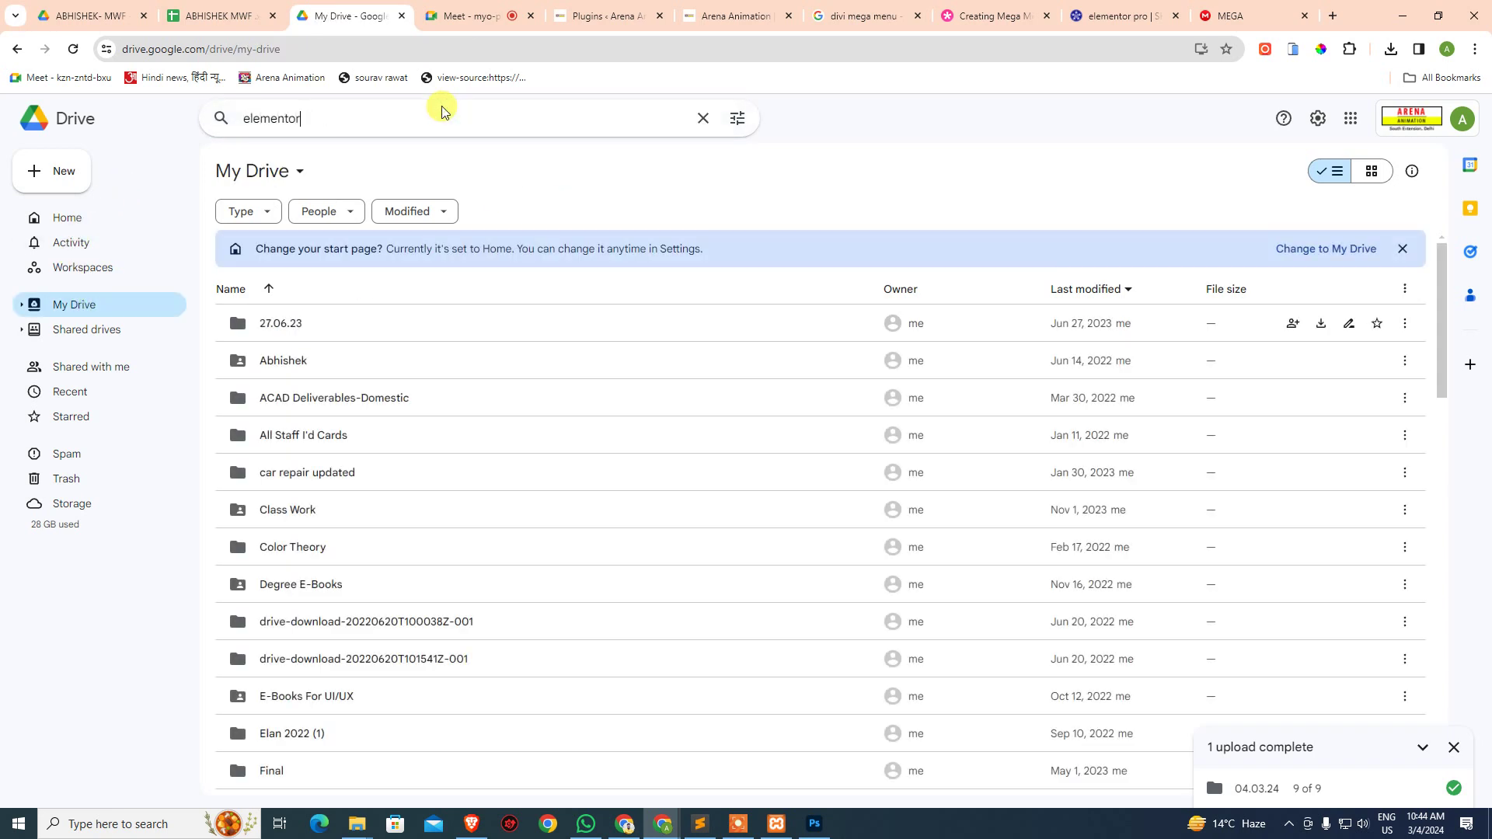
key("Return")
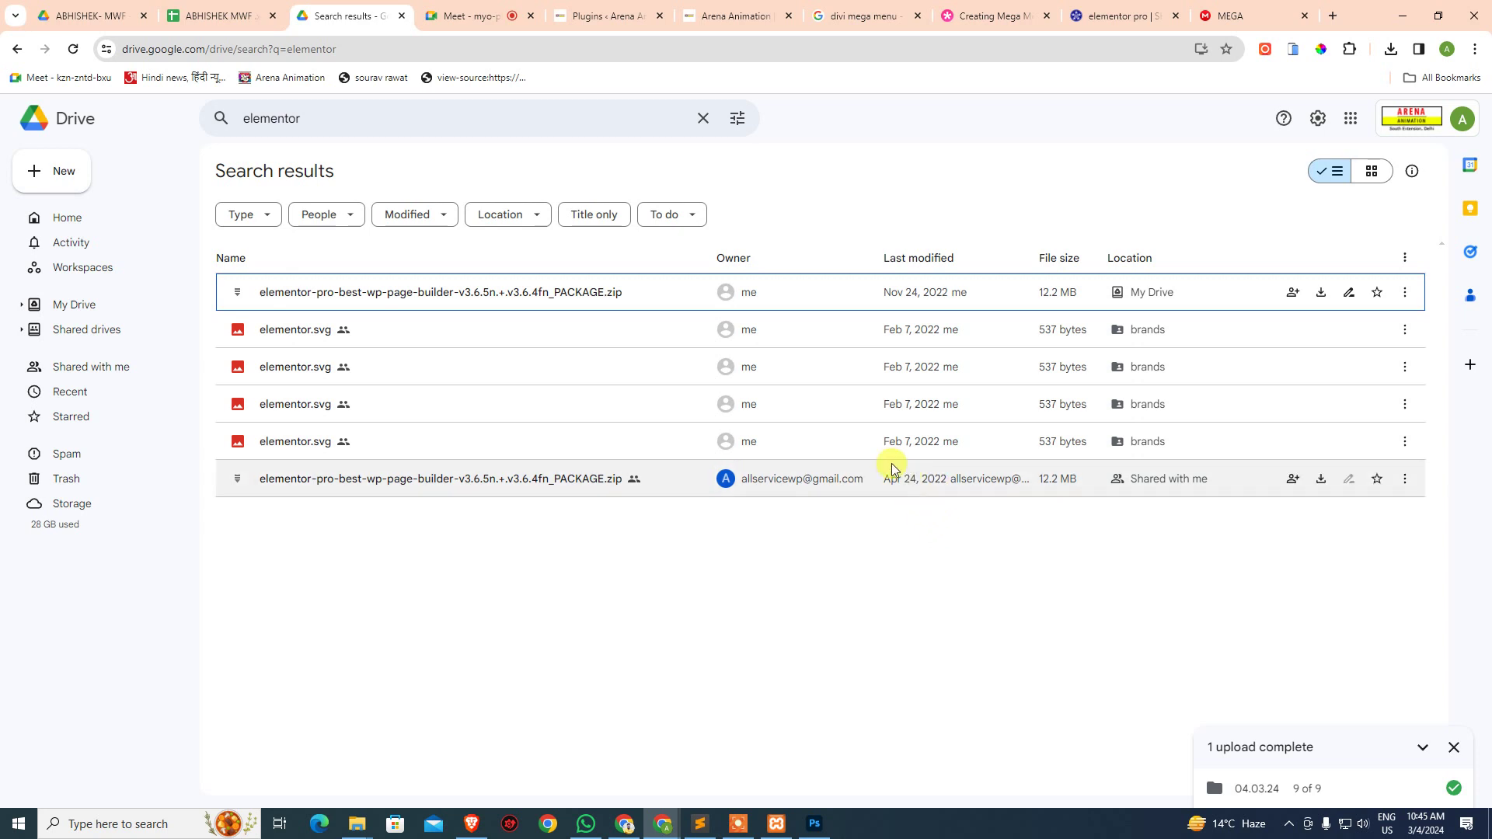
- Download elementor-pro-best-wp-page-builder-v3.6.5n.+.v3.6.4fn_PACKAGE.zip from My Drive and check the recent downloads
left_click(556, 296)
right_click(558, 293)
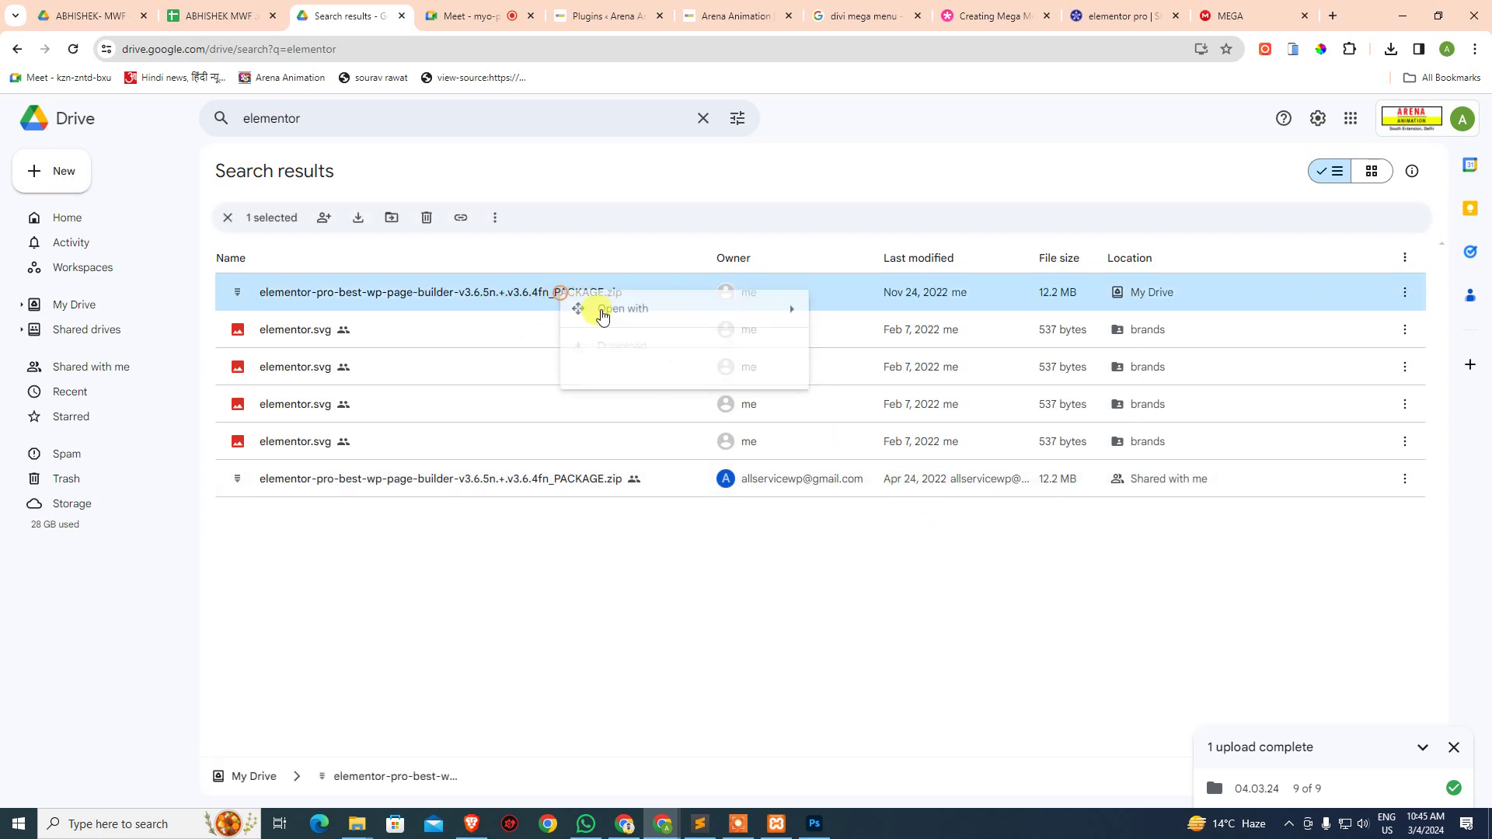
left_click(638, 348)
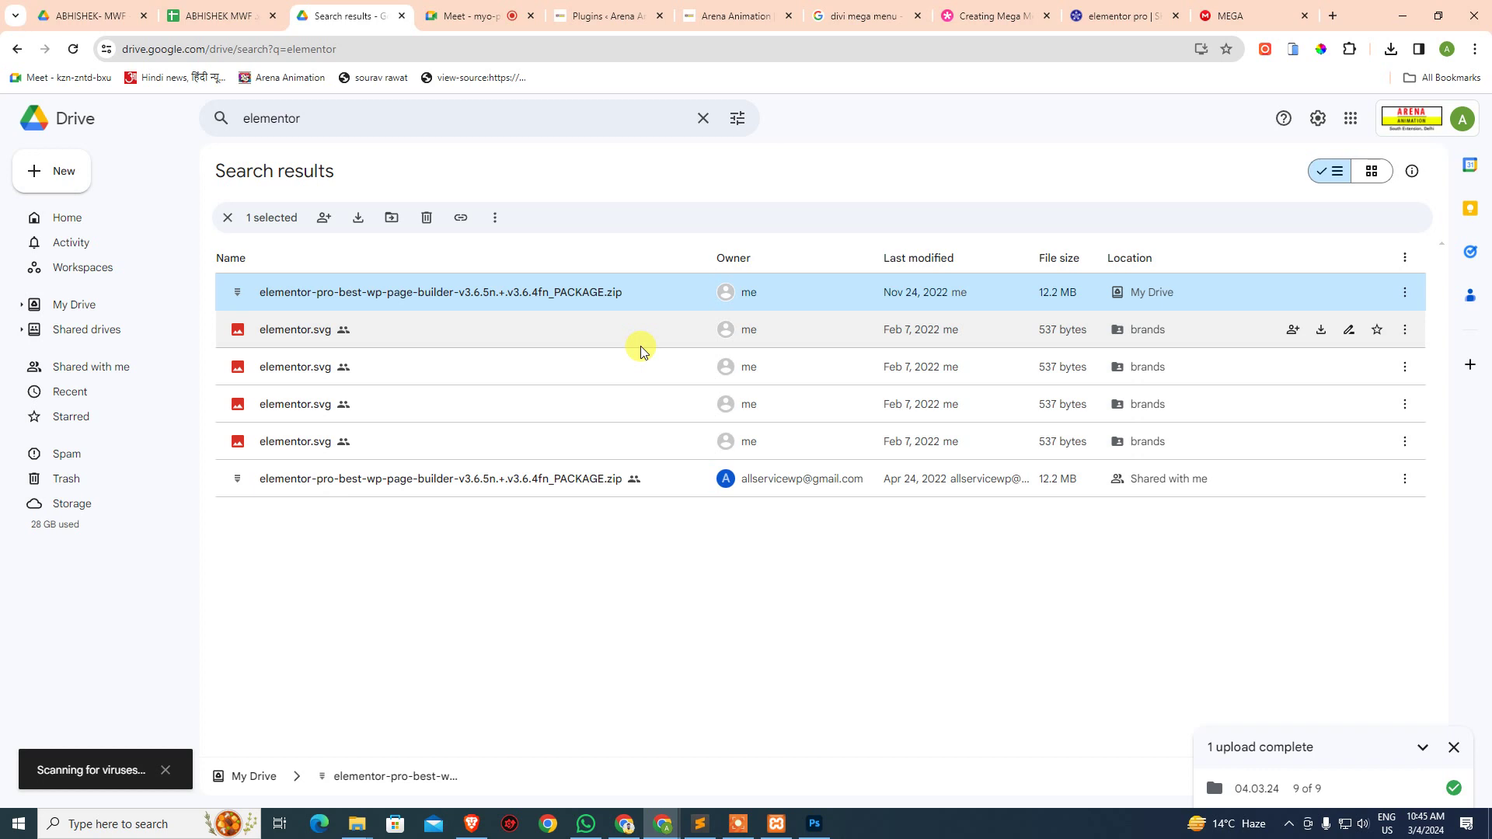
left_click(1391, 49)
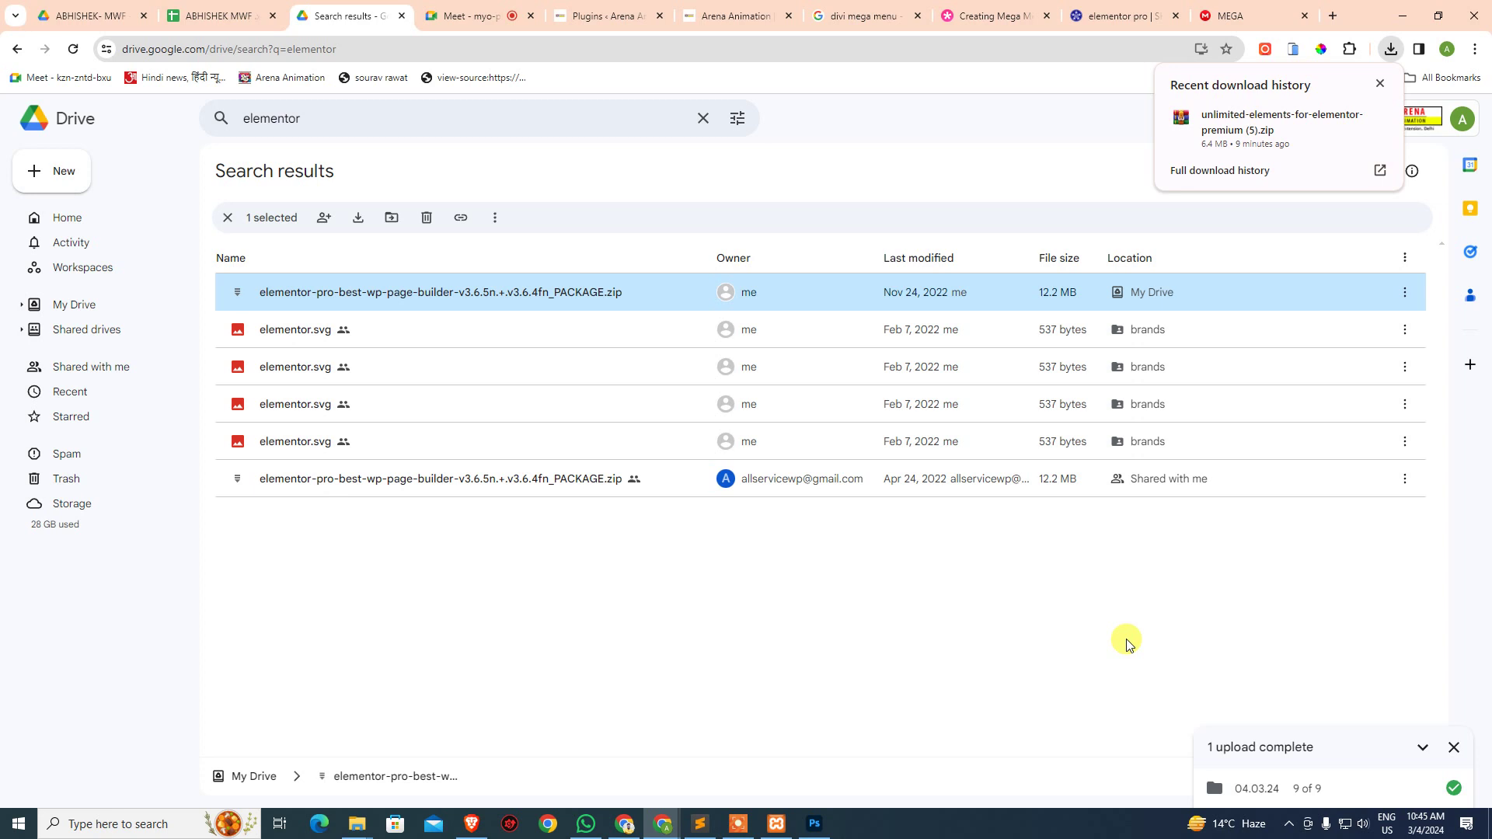
left_click(553, 665)
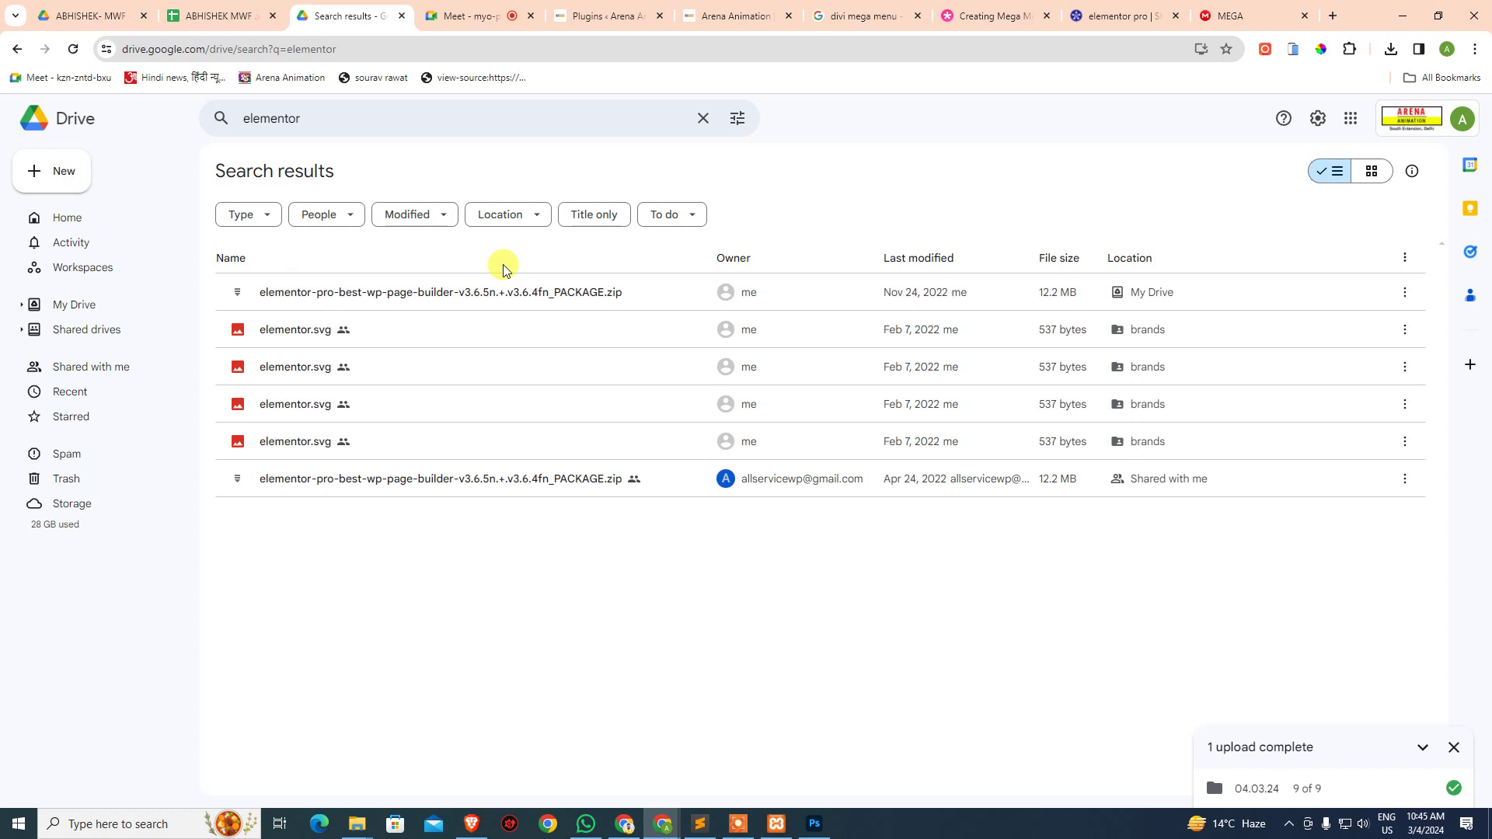
- Request the download of the My Drive elementor-pro package zip again, dismissing the upload notice and checking the recent downloads
left_click(561, 294)
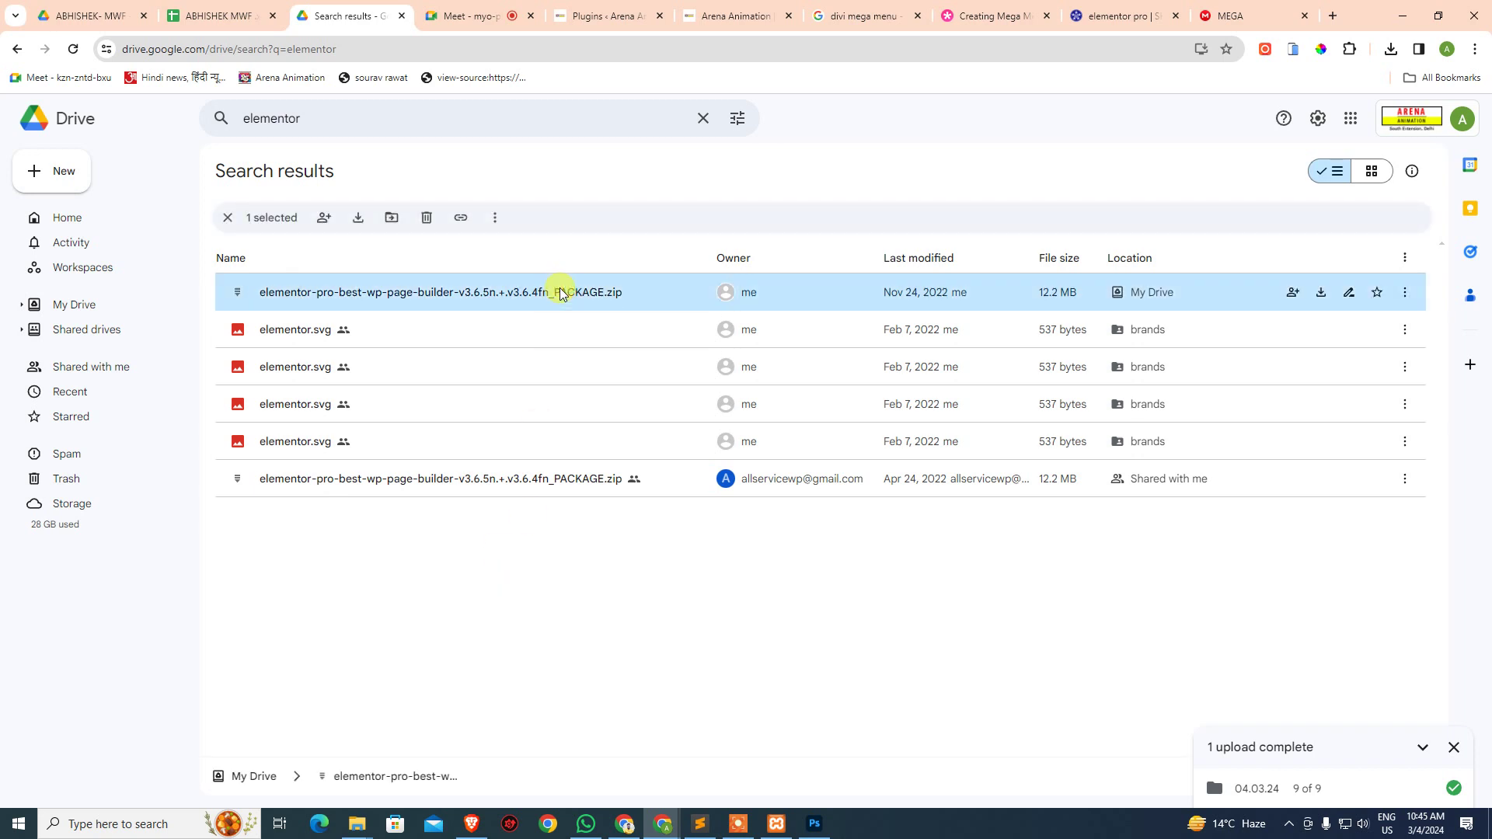
right_click(561, 293)
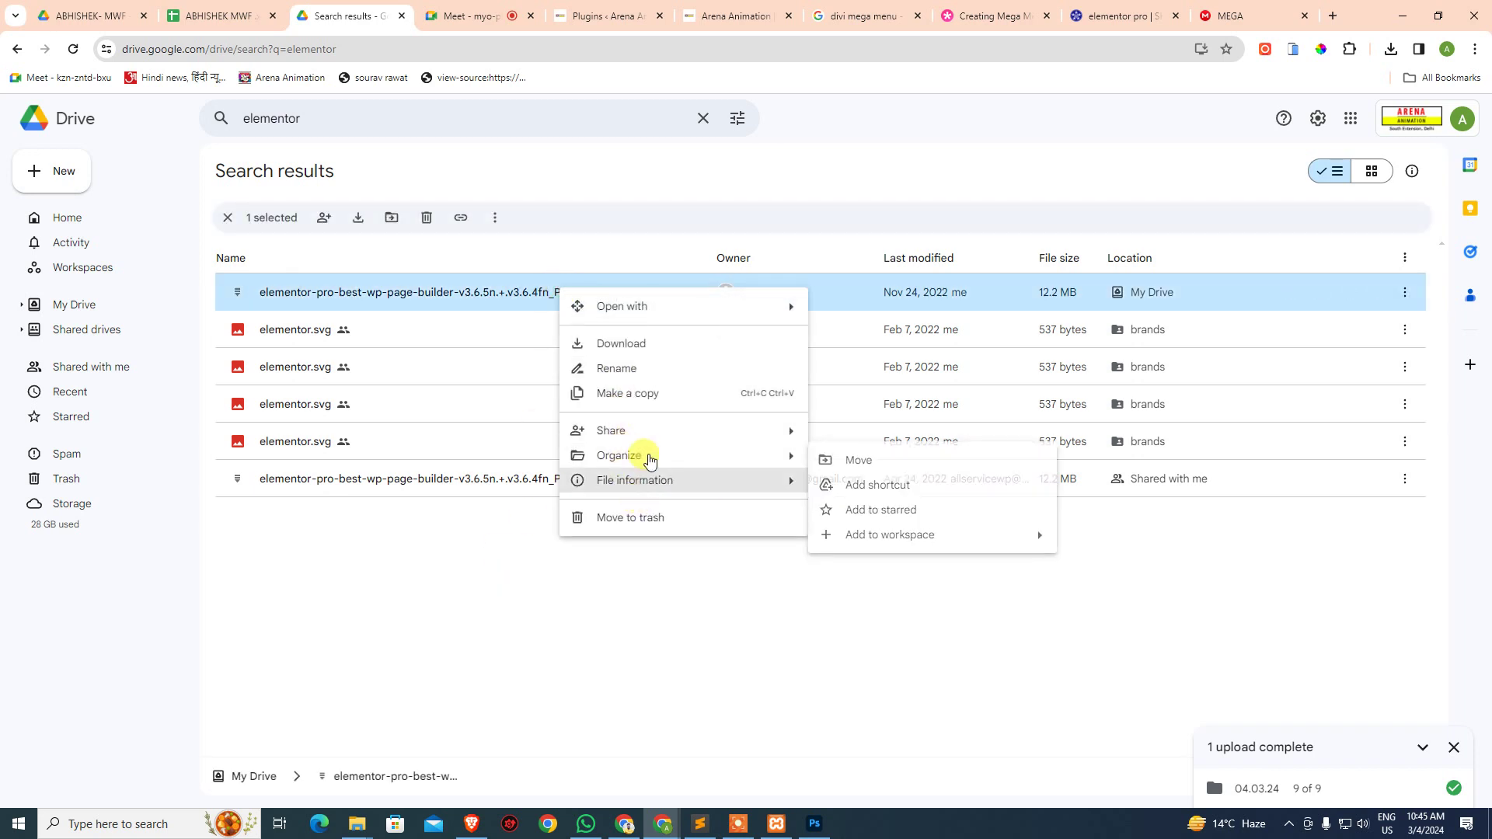
left_click(651, 345)
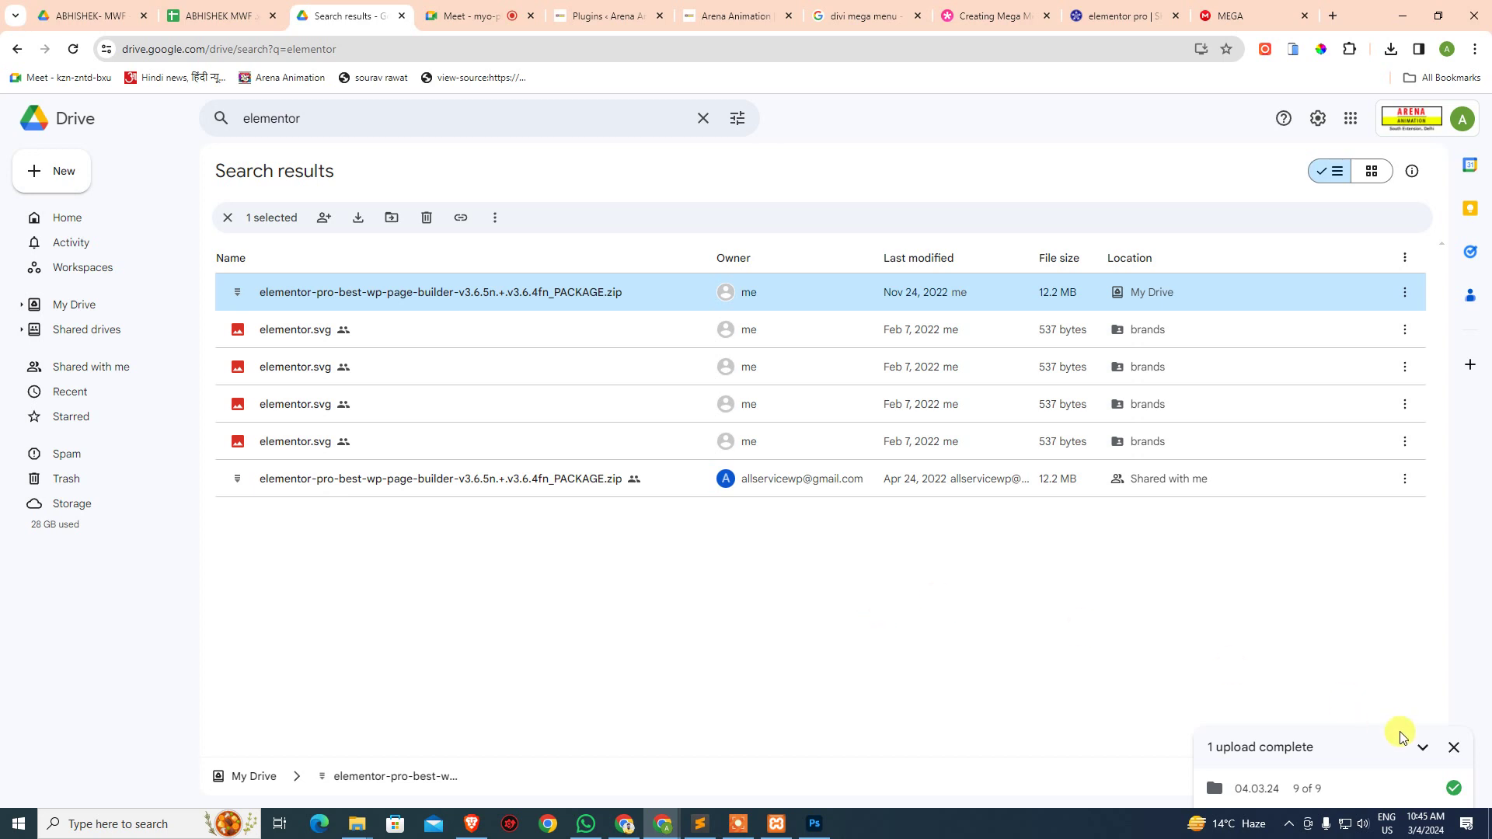
left_click(1454, 747)
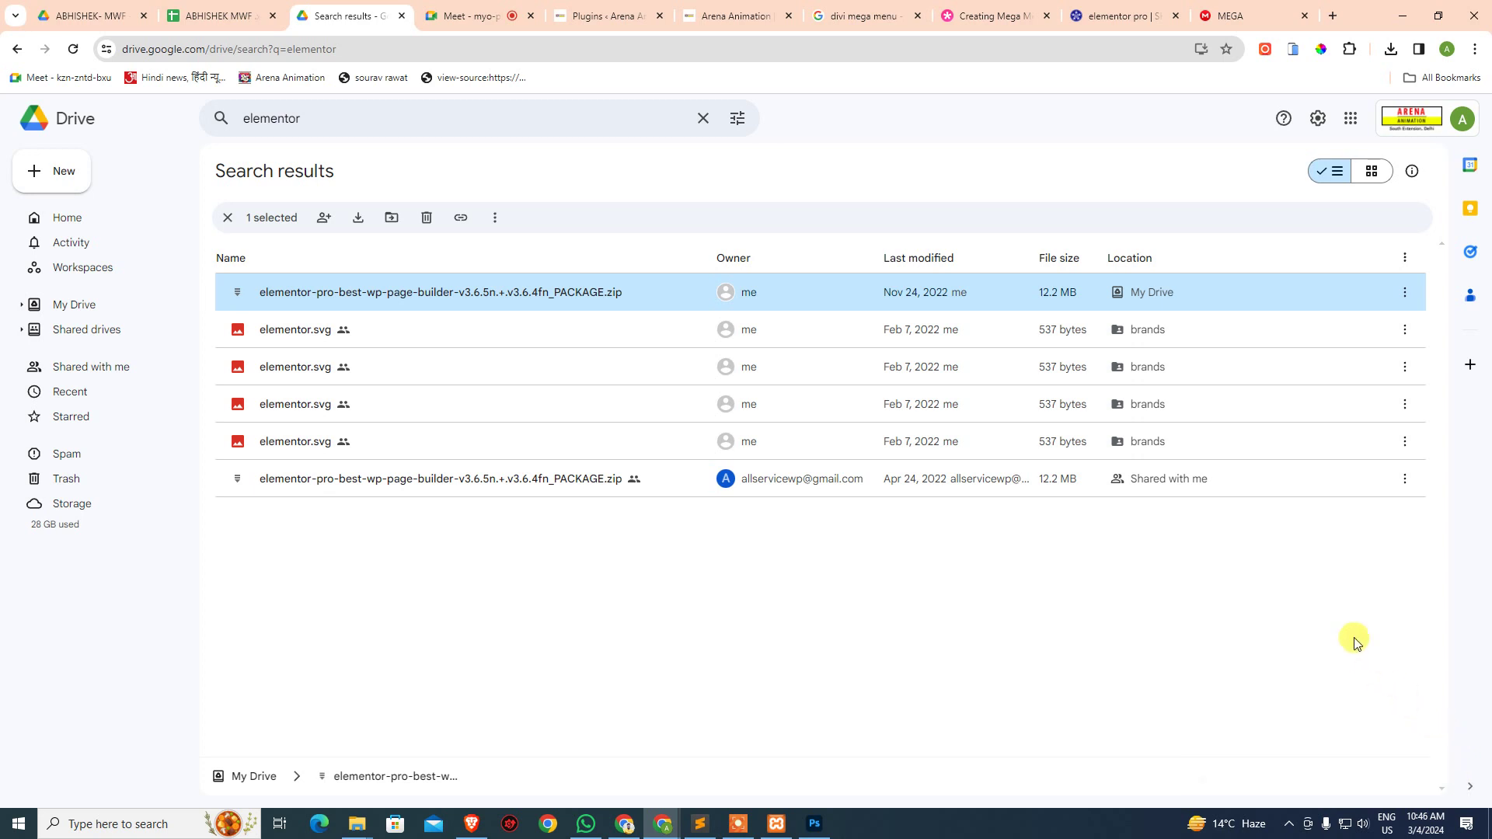
left_click(1392, 49)
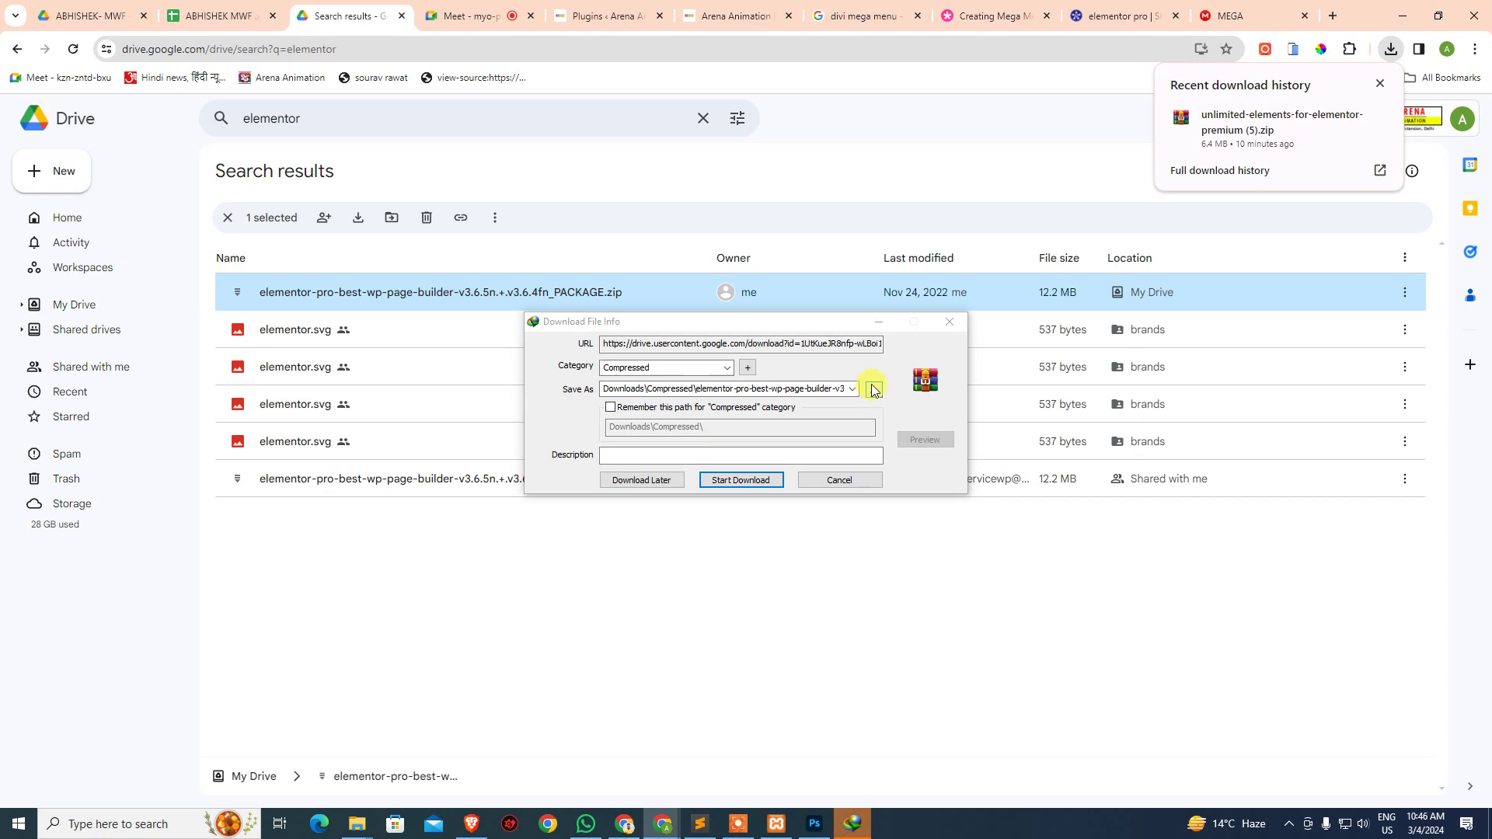
- Look at the default save location, cancel choosing it, and close the duplicate download window
left_click(873, 390)
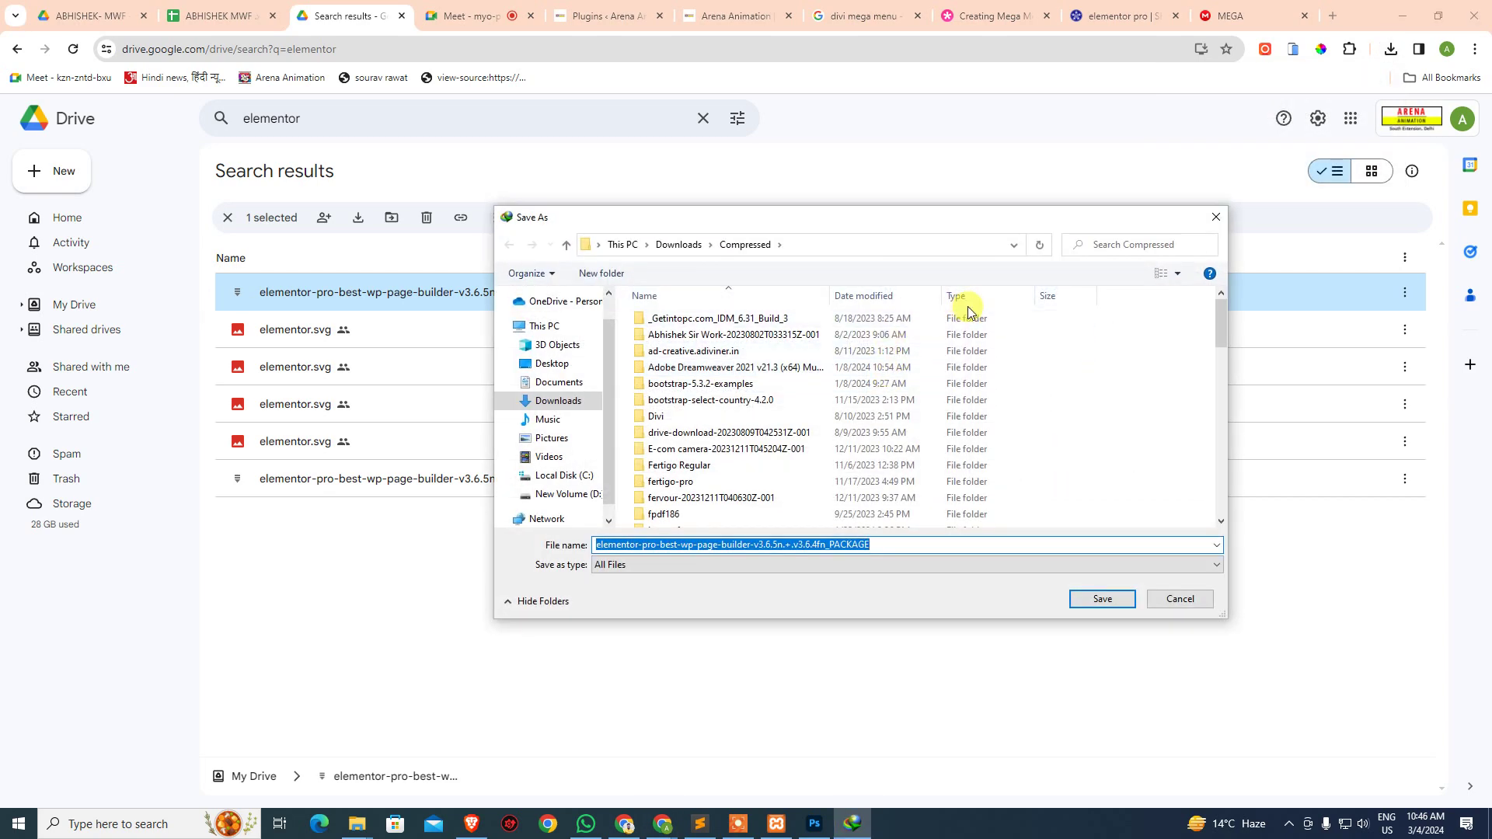
left_click(1170, 592)
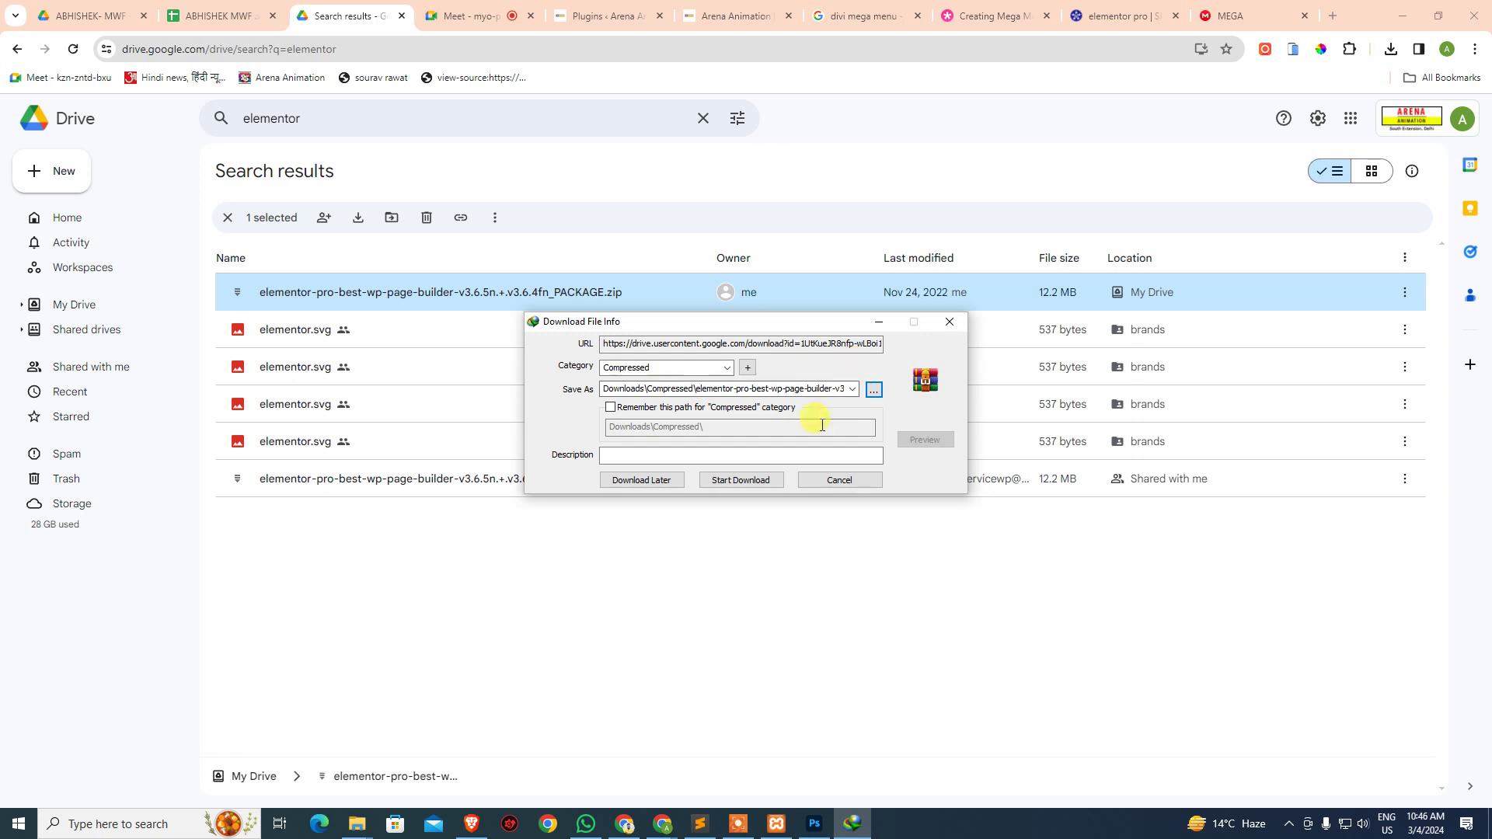
left_click_drag(831, 324, 916, 303)
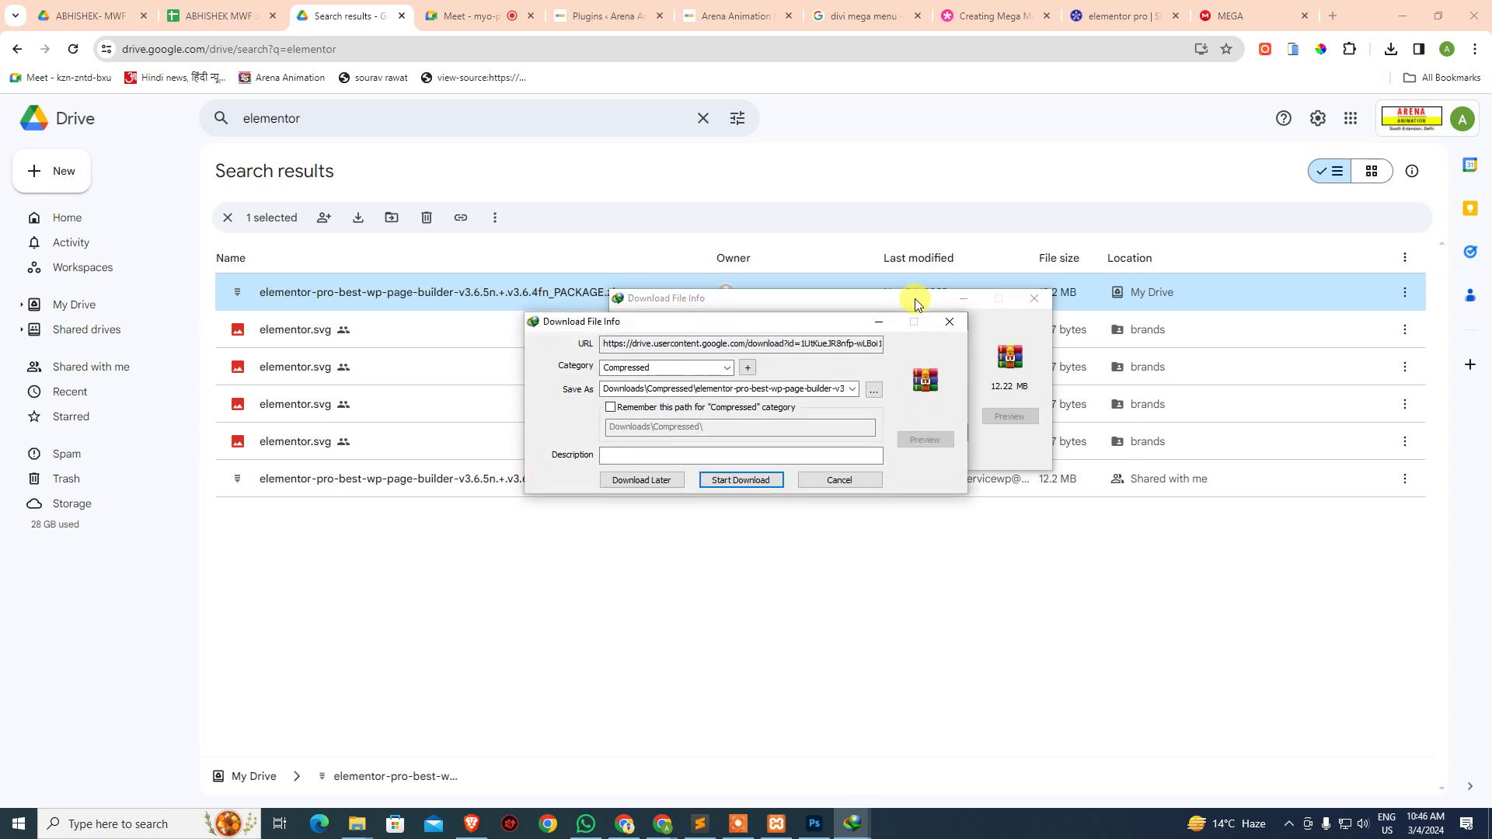
left_click_drag(809, 323, 628, 307)
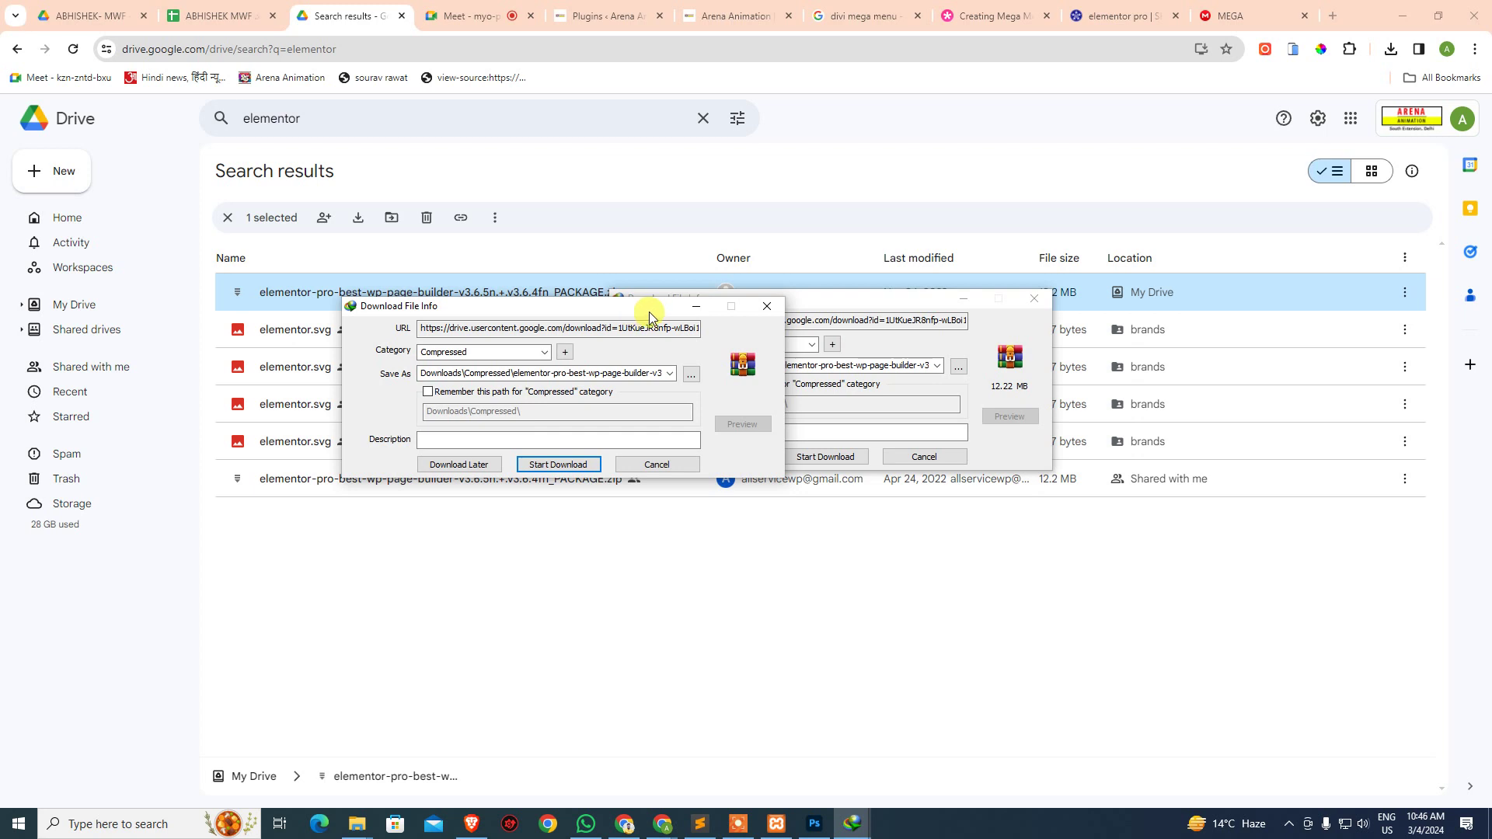
left_click(767, 306)
- Set the Desktop as the save location for the elementor-pro package zip and start the download
left_click_drag(779, 302, 730, 331)
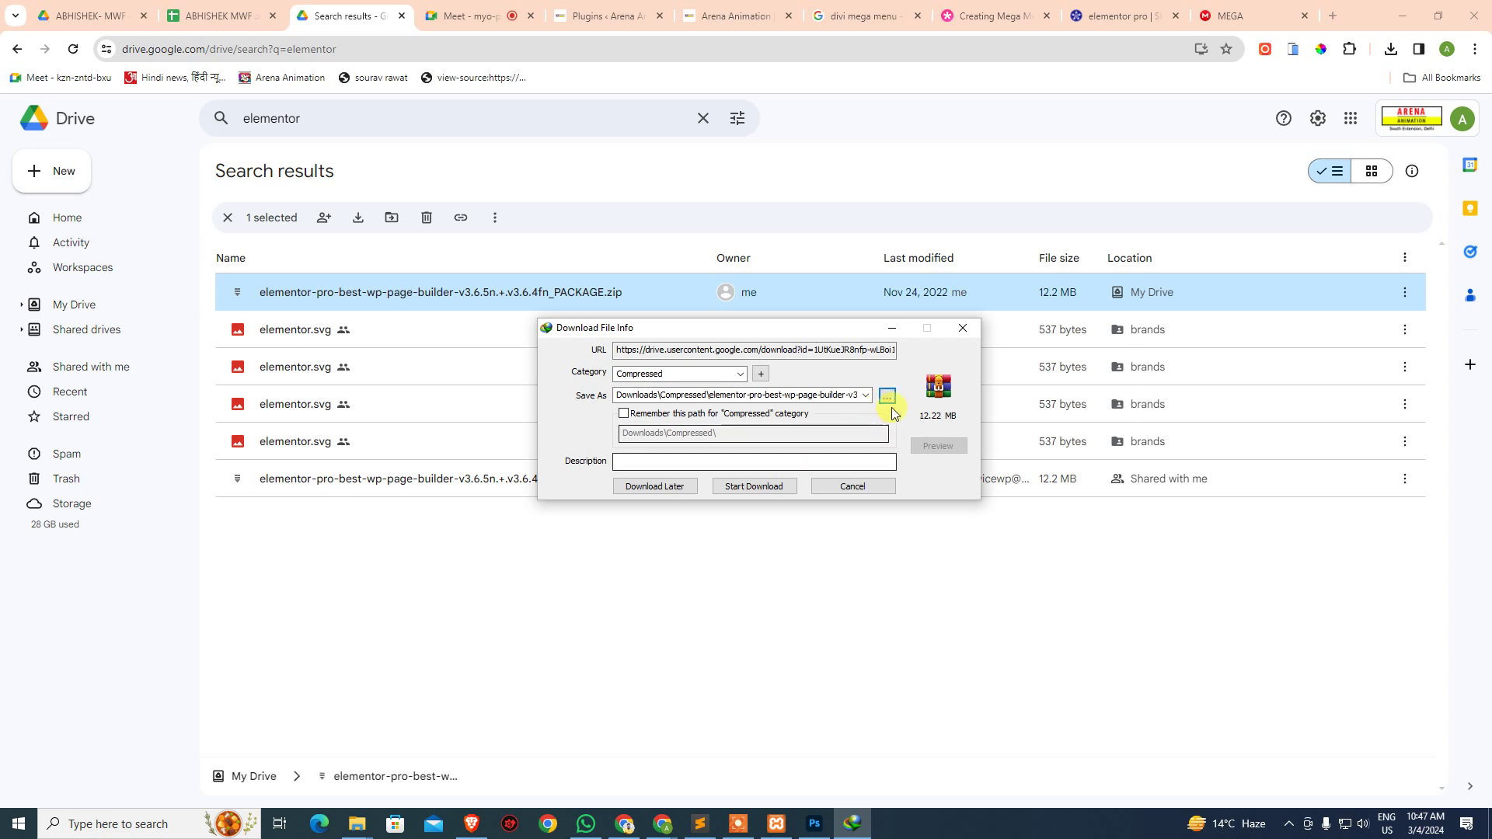
left_click(892, 398)
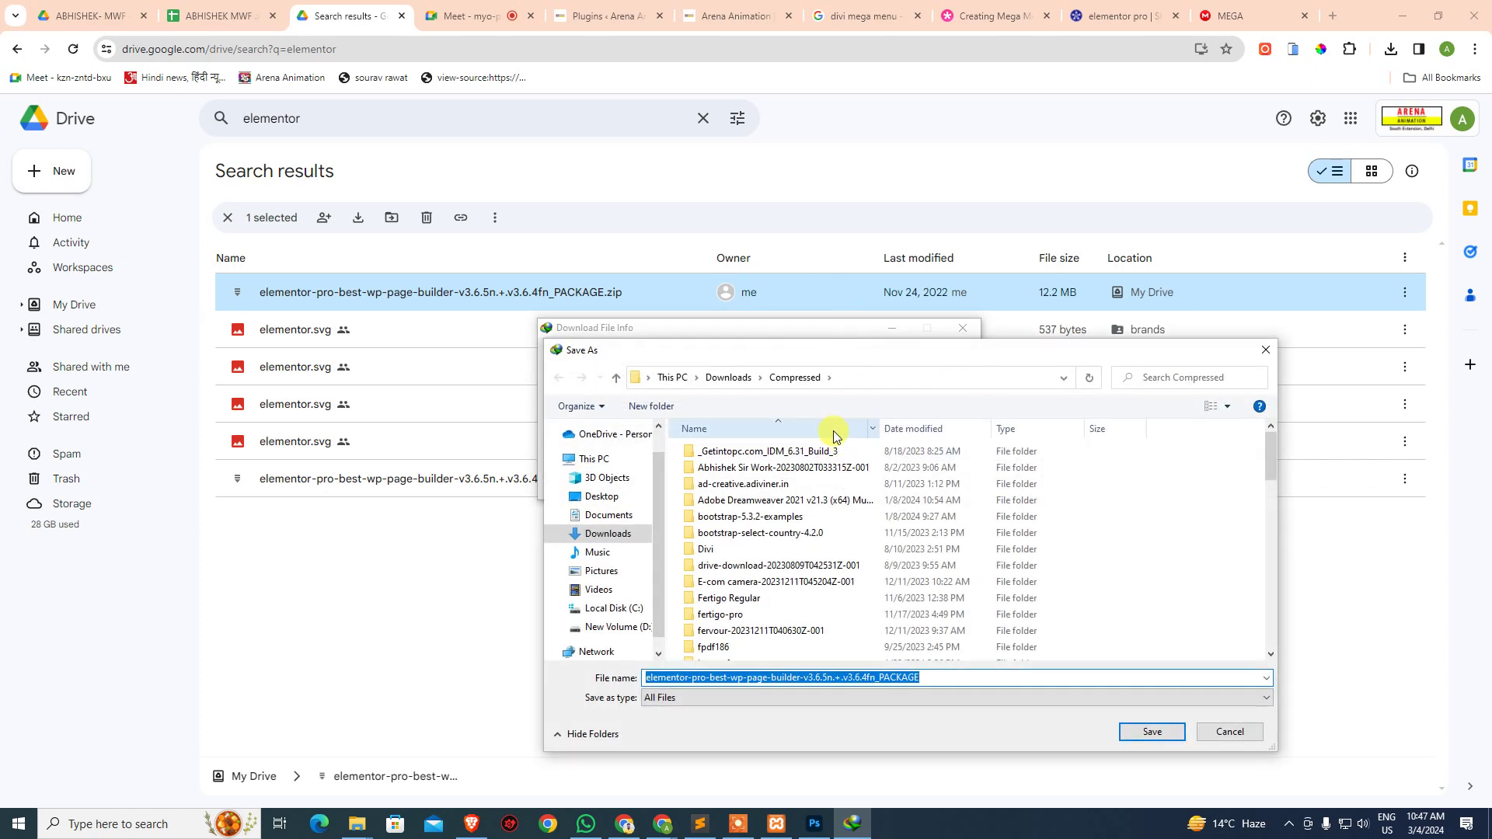
left_click_drag(805, 357, 658, 314)
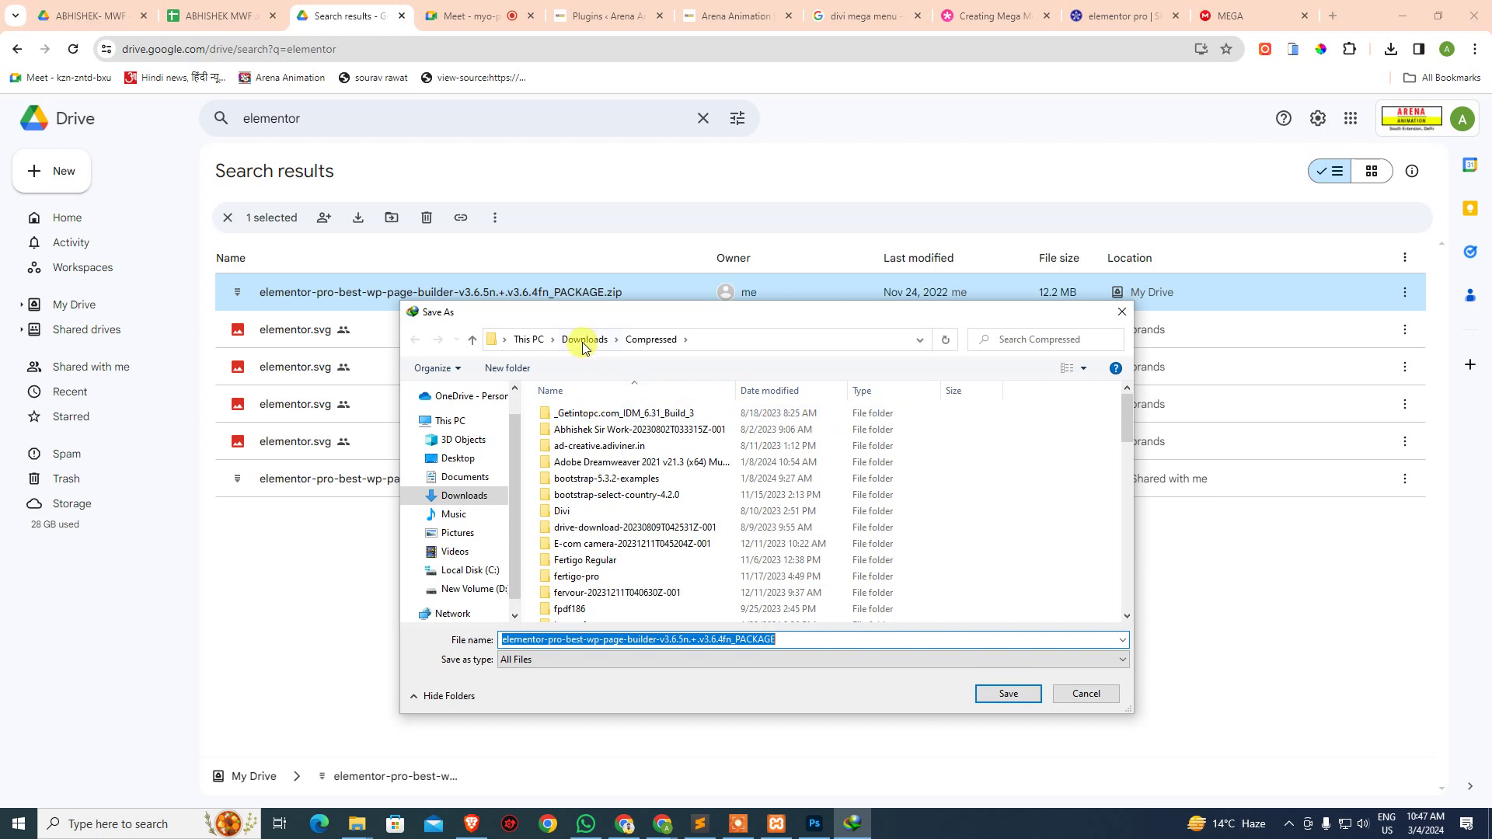
left_click(445, 459)
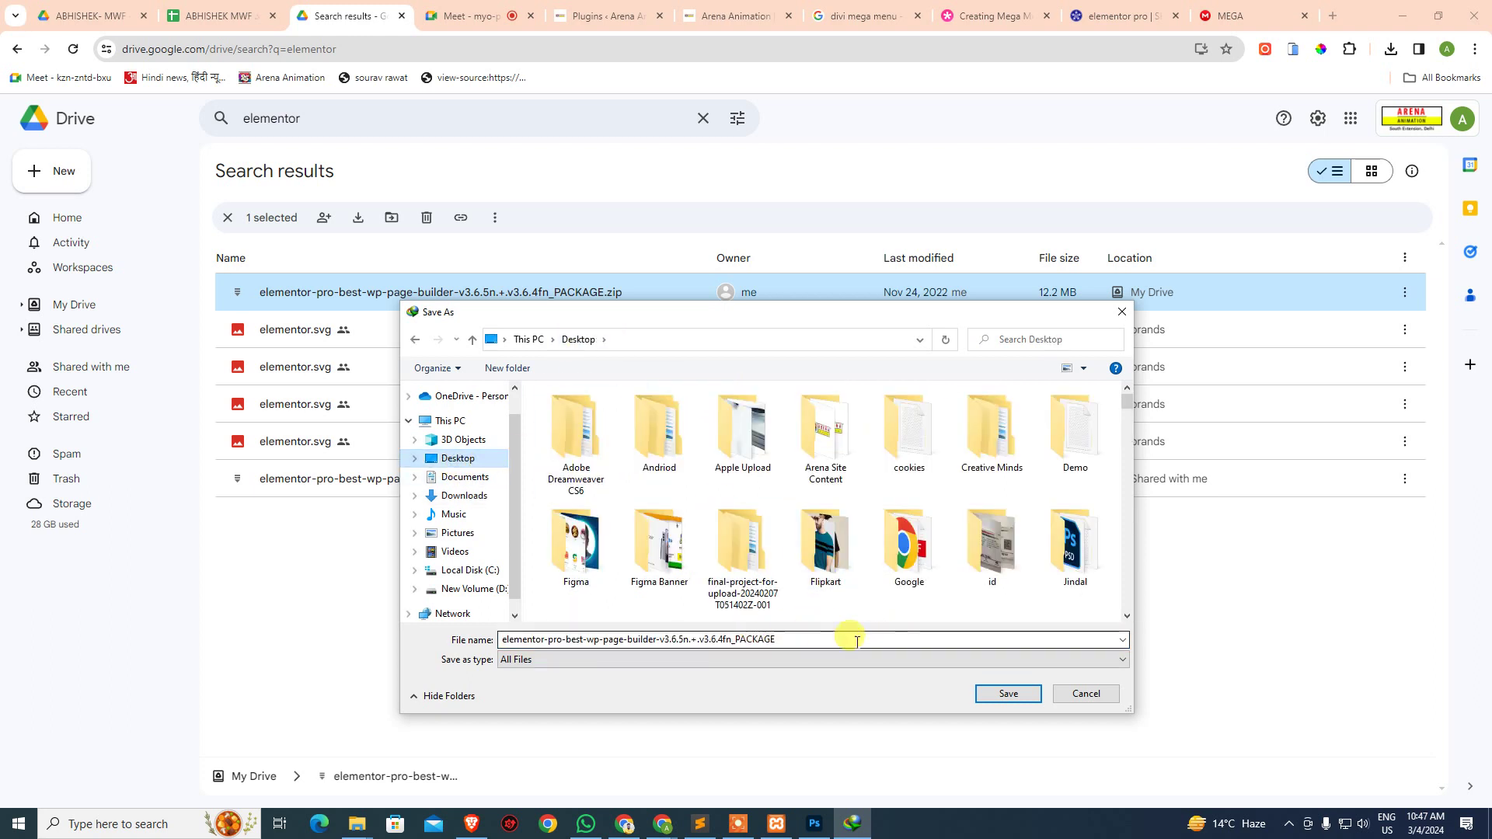
left_click(985, 696)
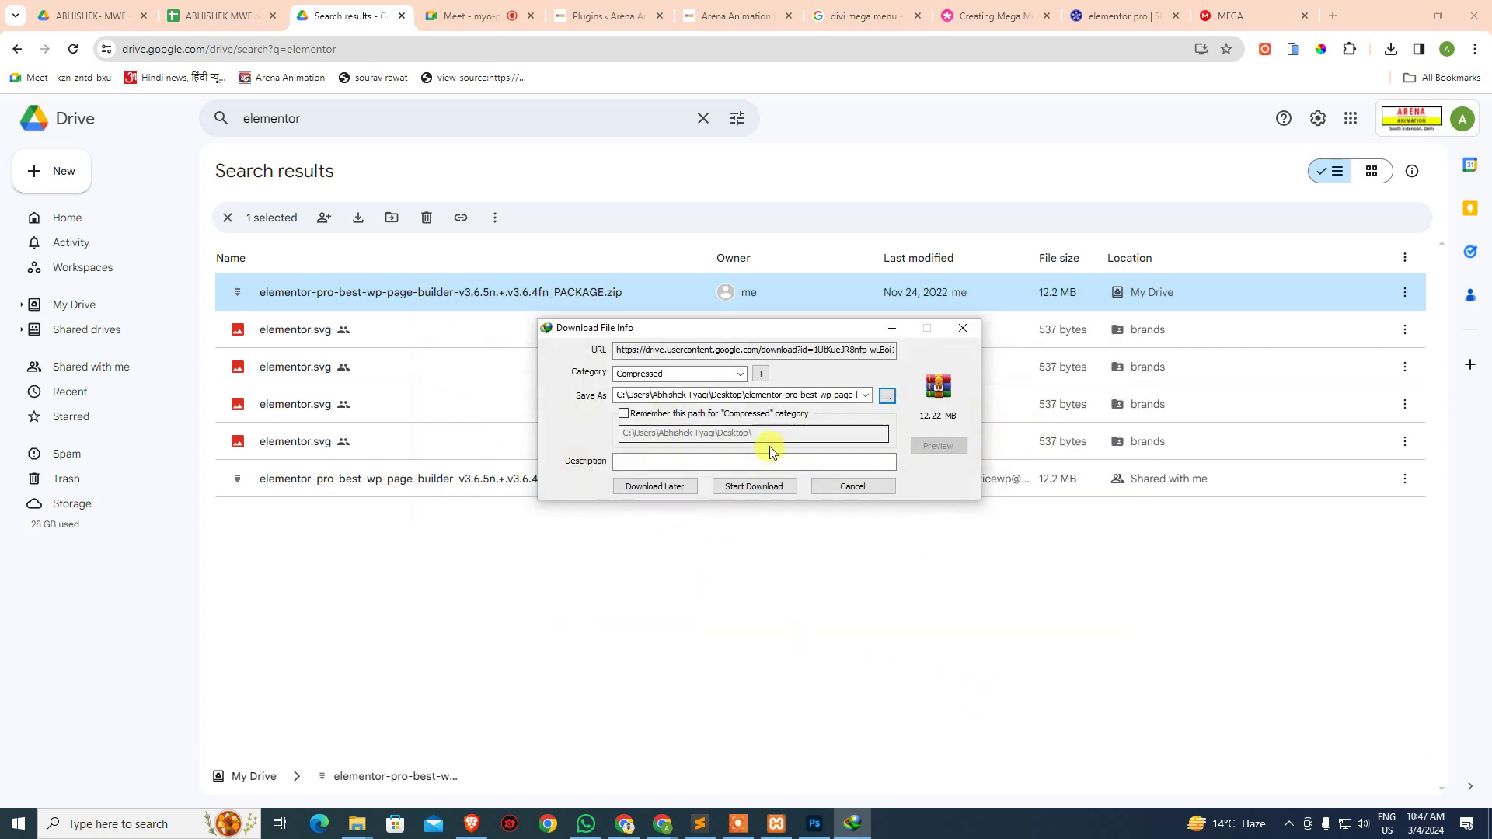
left_click(754, 486)
- Show the downloaded elementor-pro package zip in its maximized Desktop folder and extract it into its own folder
left_click(786, 464)
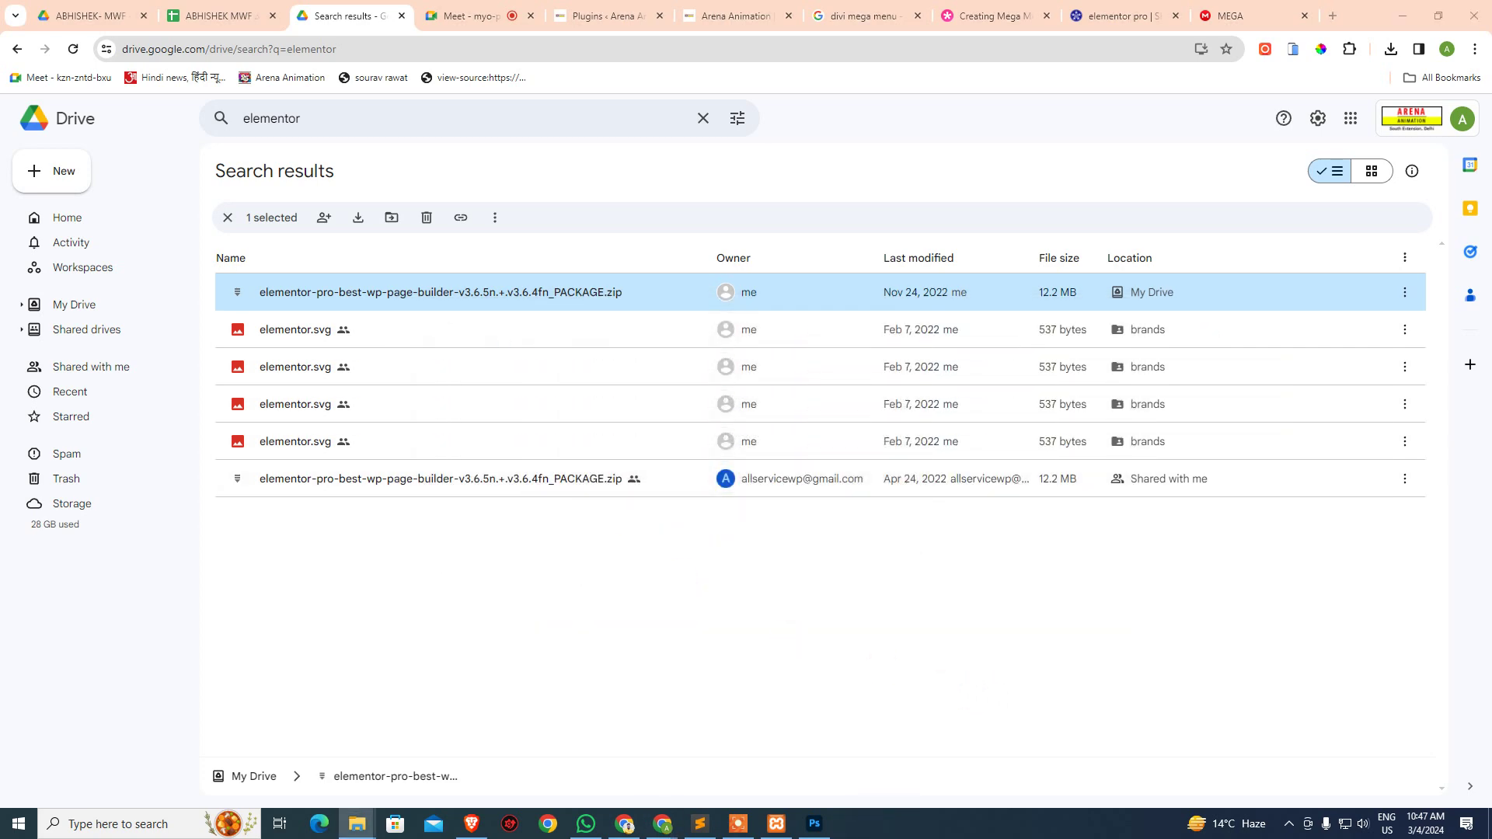
left_click_drag(786, 124, 689, 123)
double_click(689, 124)
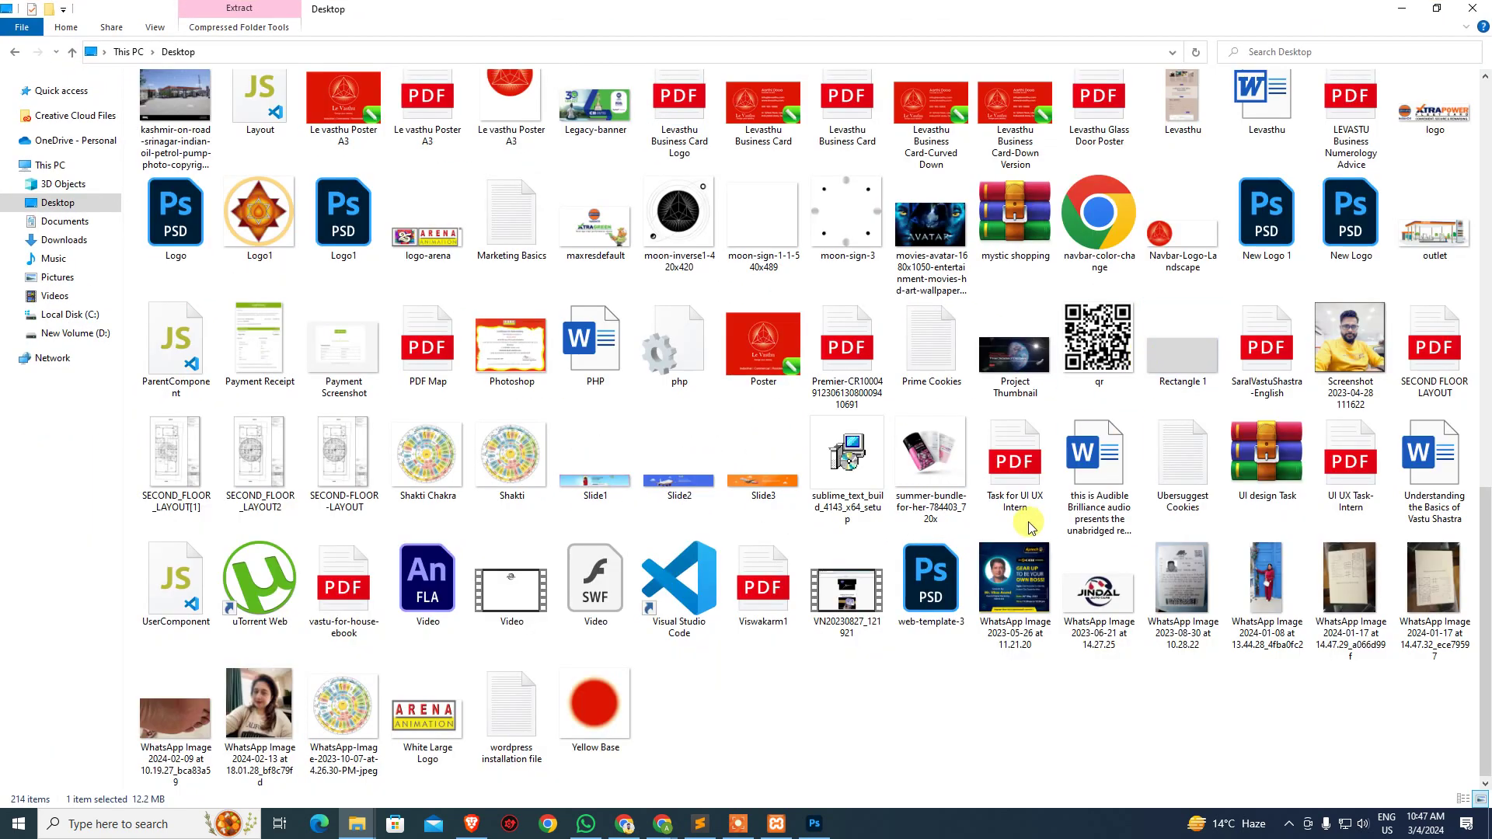
scroll(1084, 653, "up", 4)
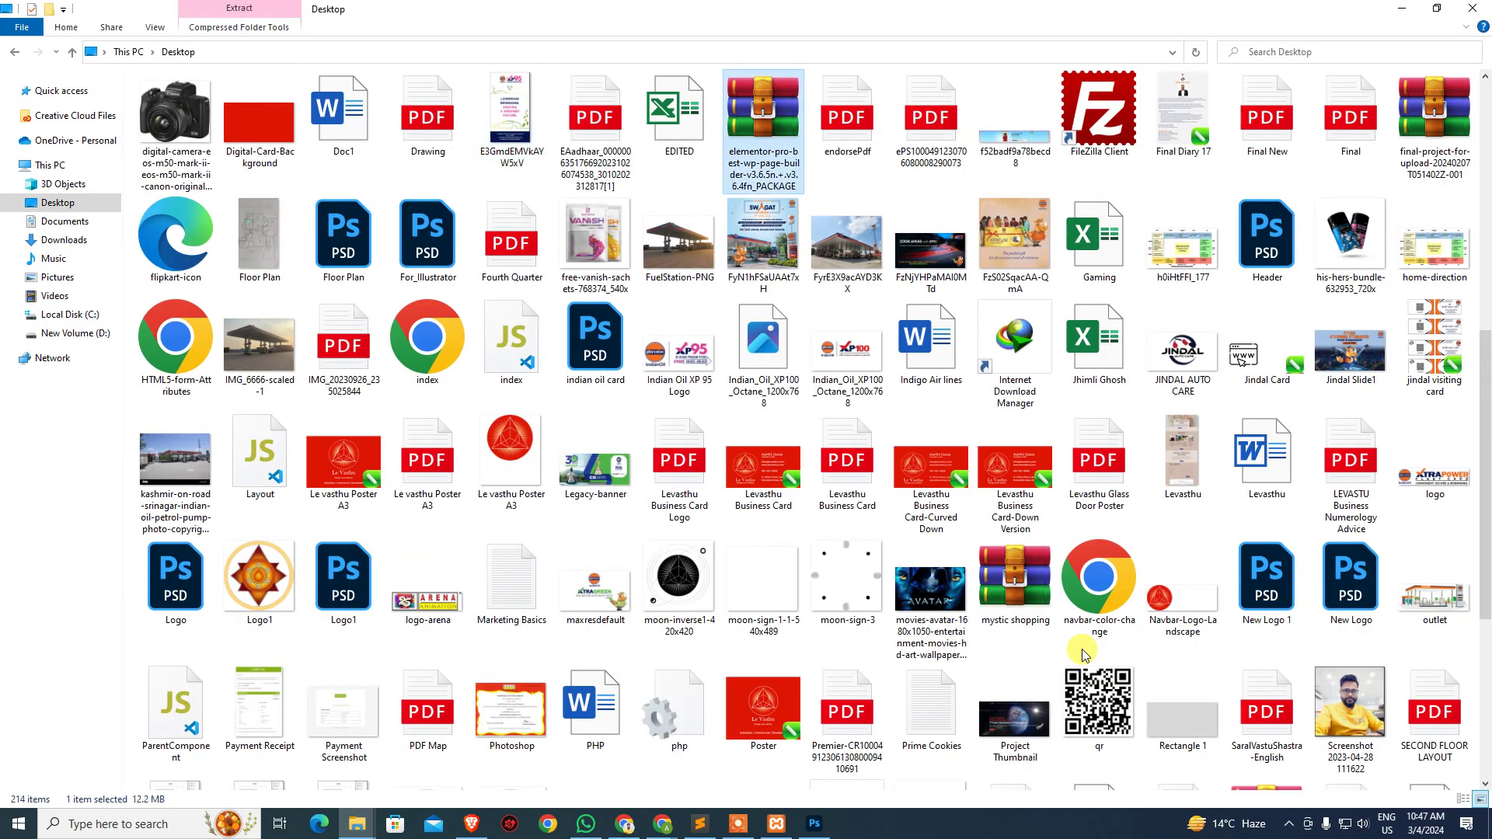
right_click(768, 142)
left_click(936, 235)
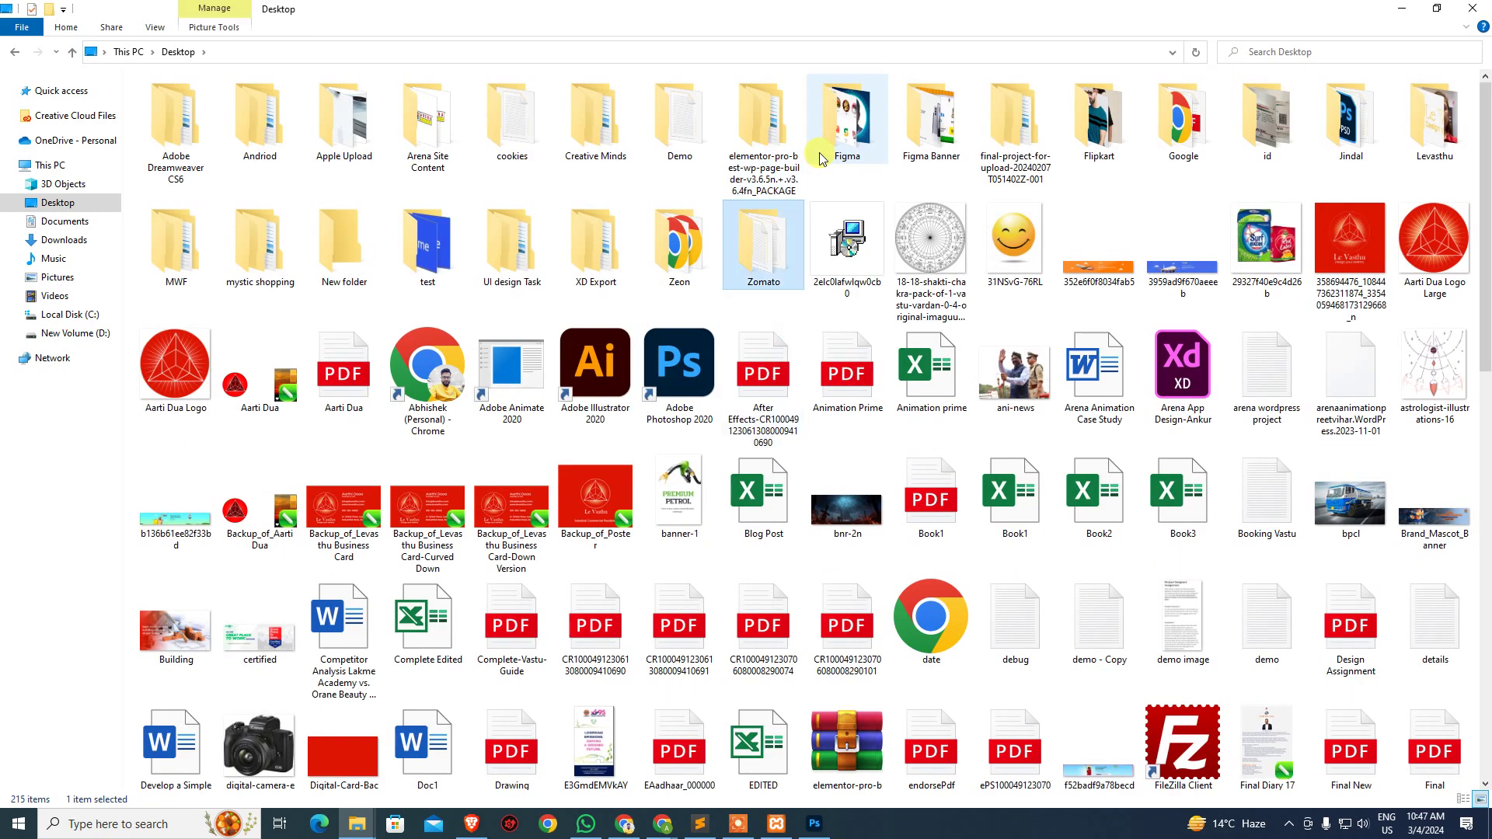
- Open the extracted elementor-pro package folder and point out the elementor-pro-3.6.5 and elementor-v3.6.4 archives inside
key("Up")
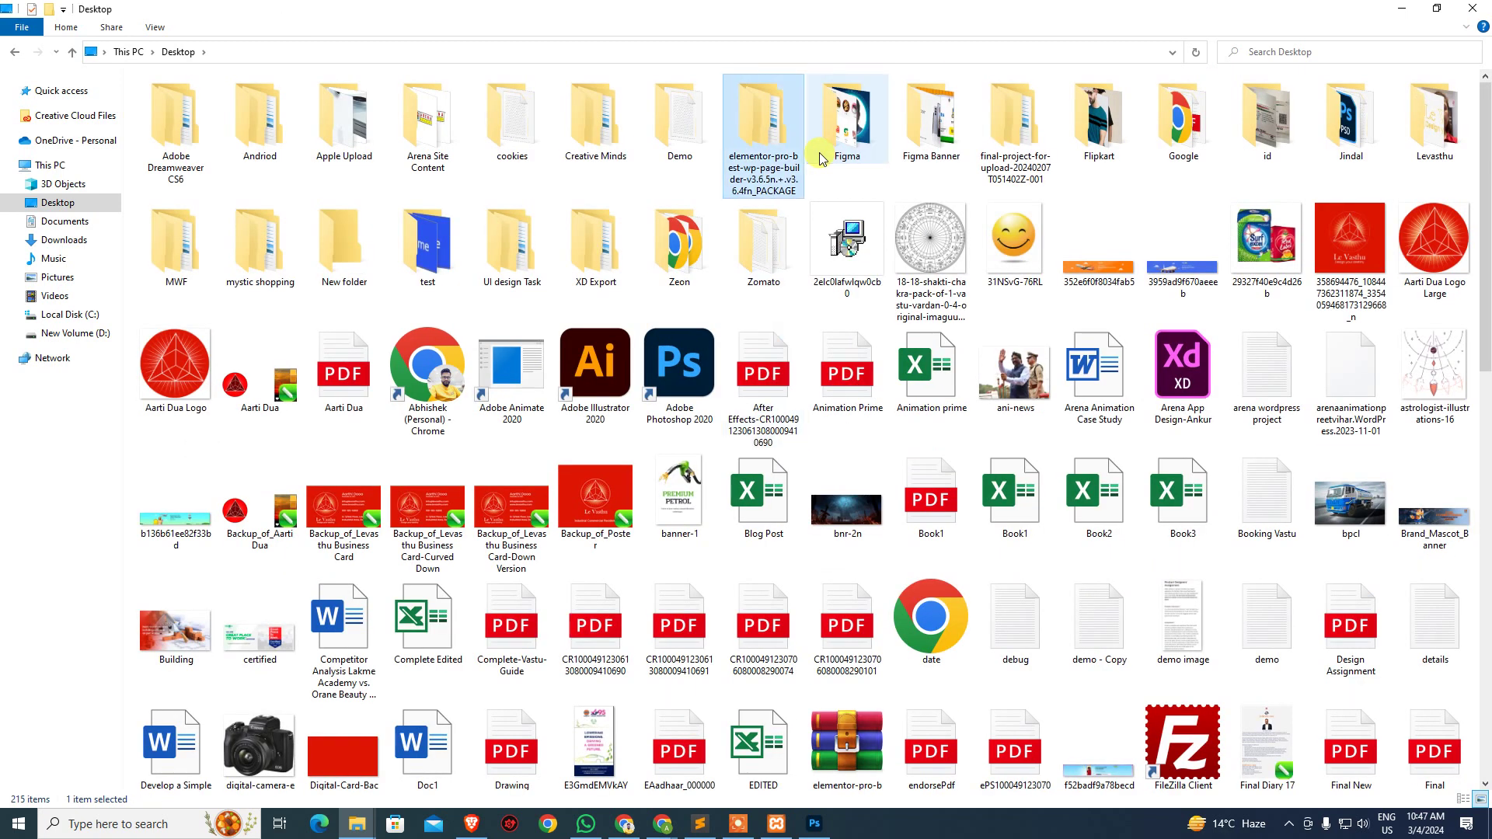
key("Return")
key("Down")
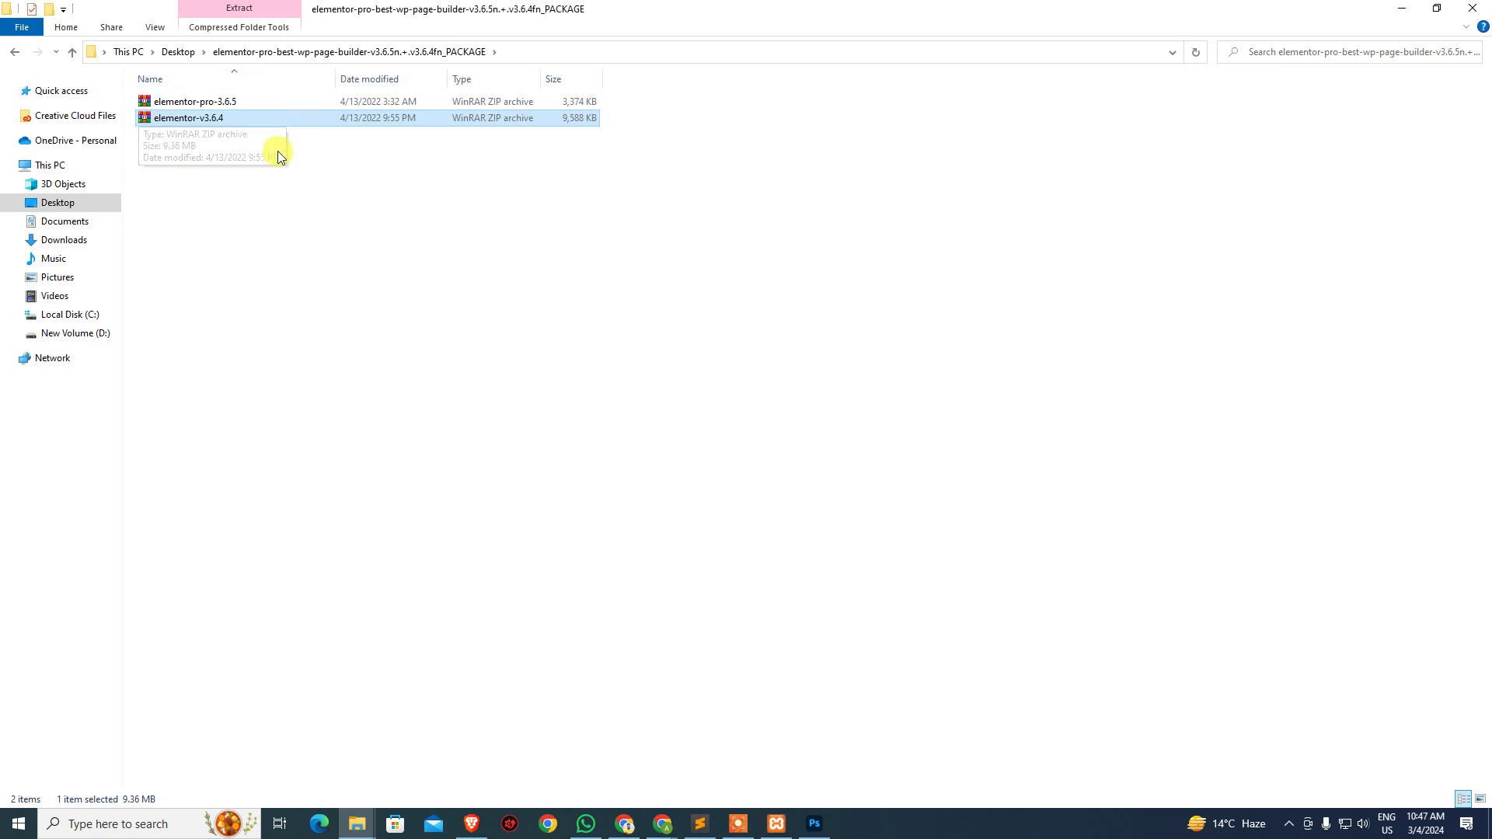
left_click(265, 106)
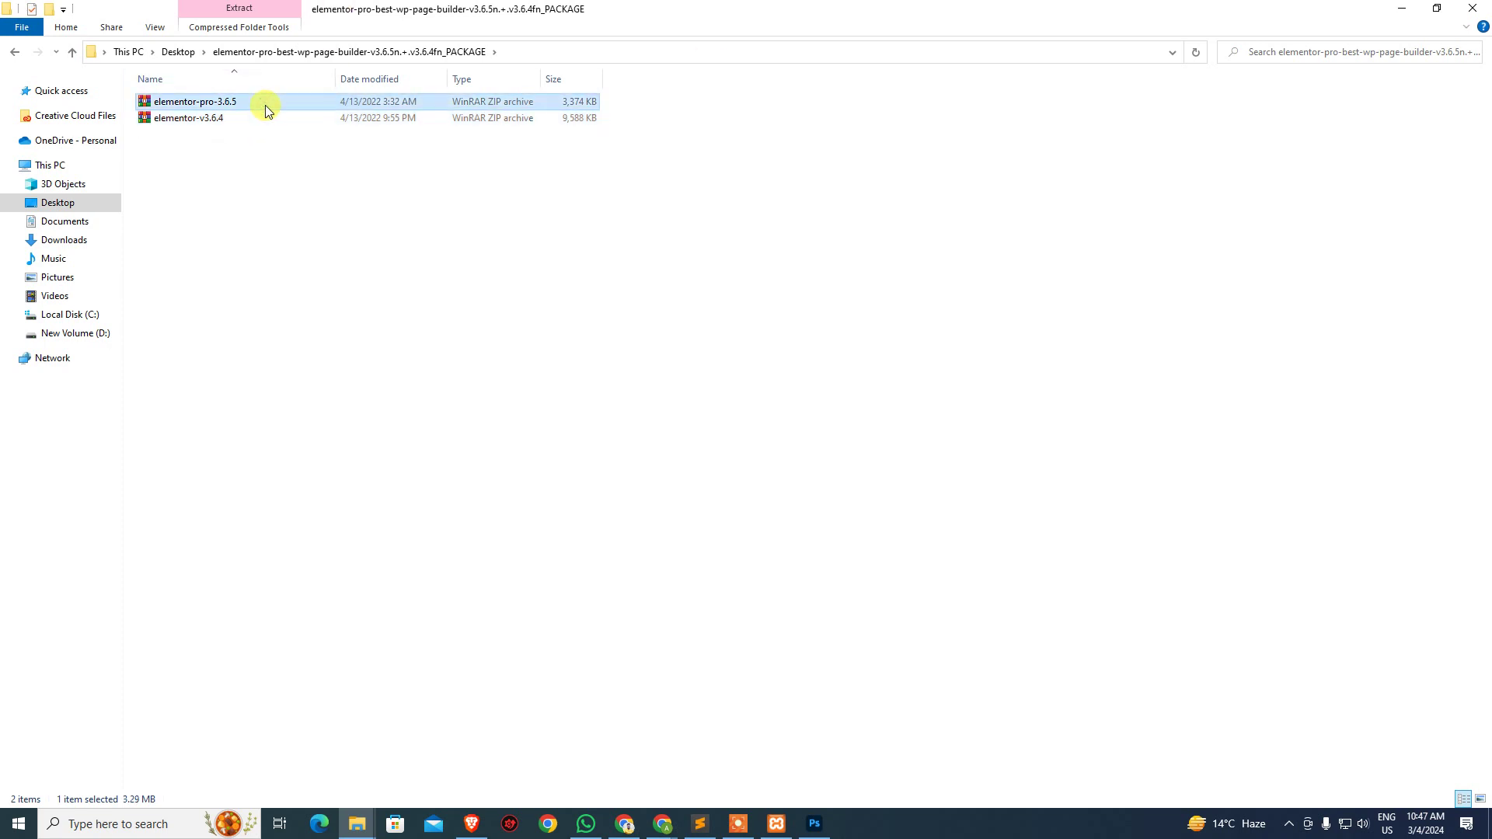
left_click(301, 212)
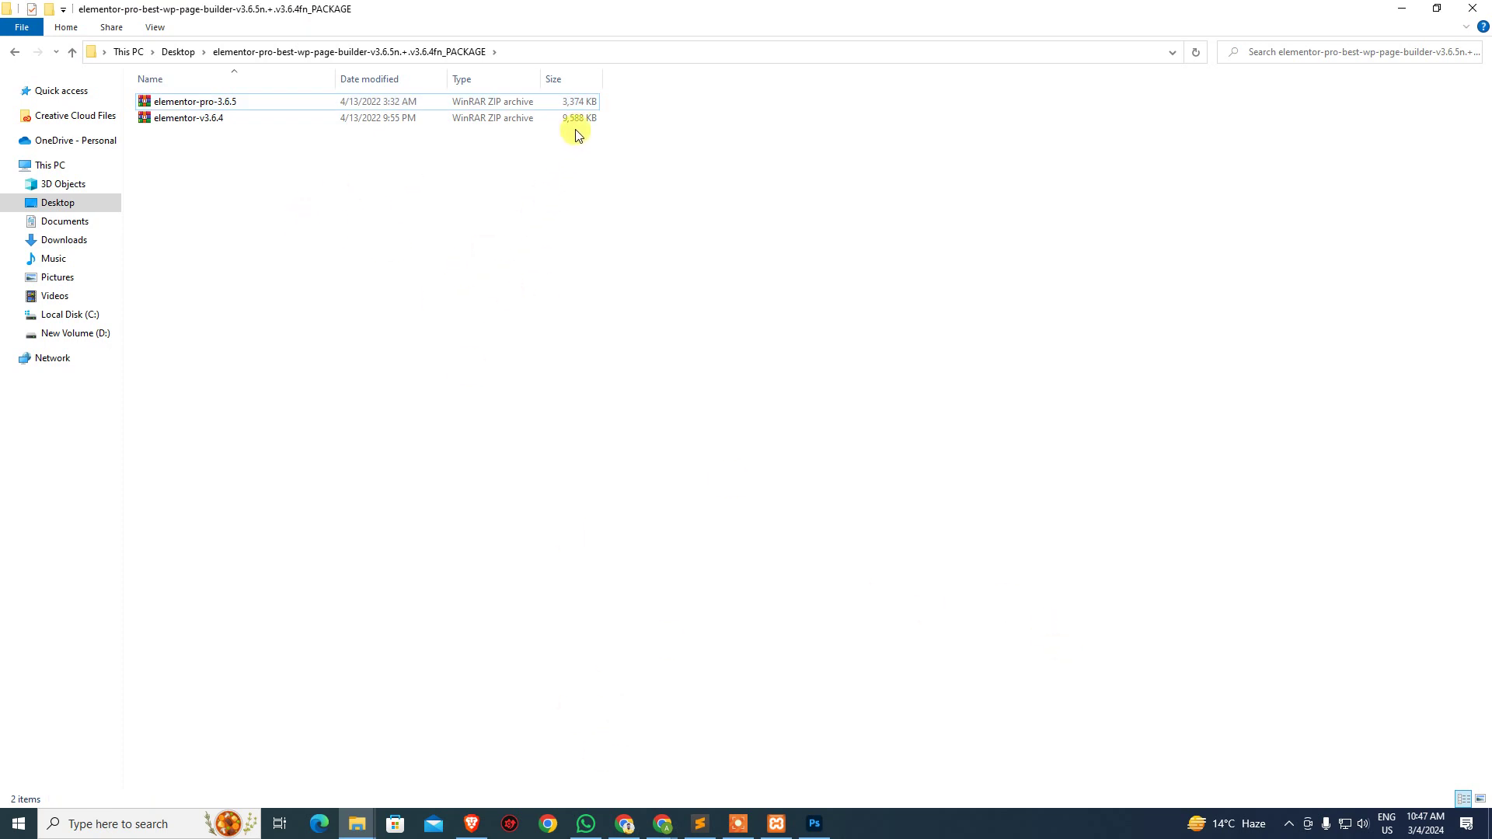
- Highlight the extracted folder's full path, and switch back to the Google Drive search results in Chrome
left_click(583, 51)
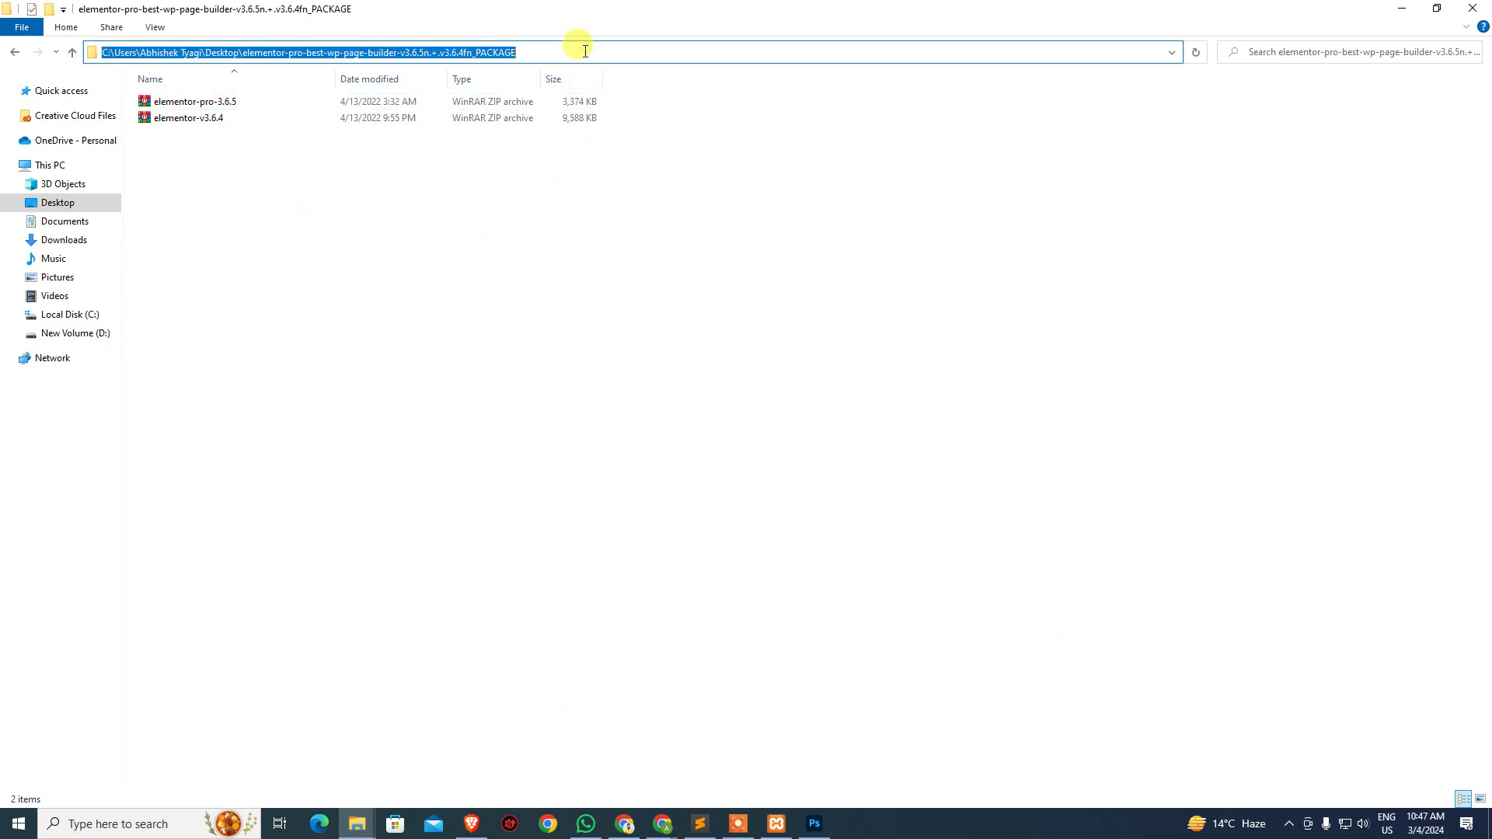
left_click(628, 344)
mouse_move(662, 822)
left_click(567, 710)
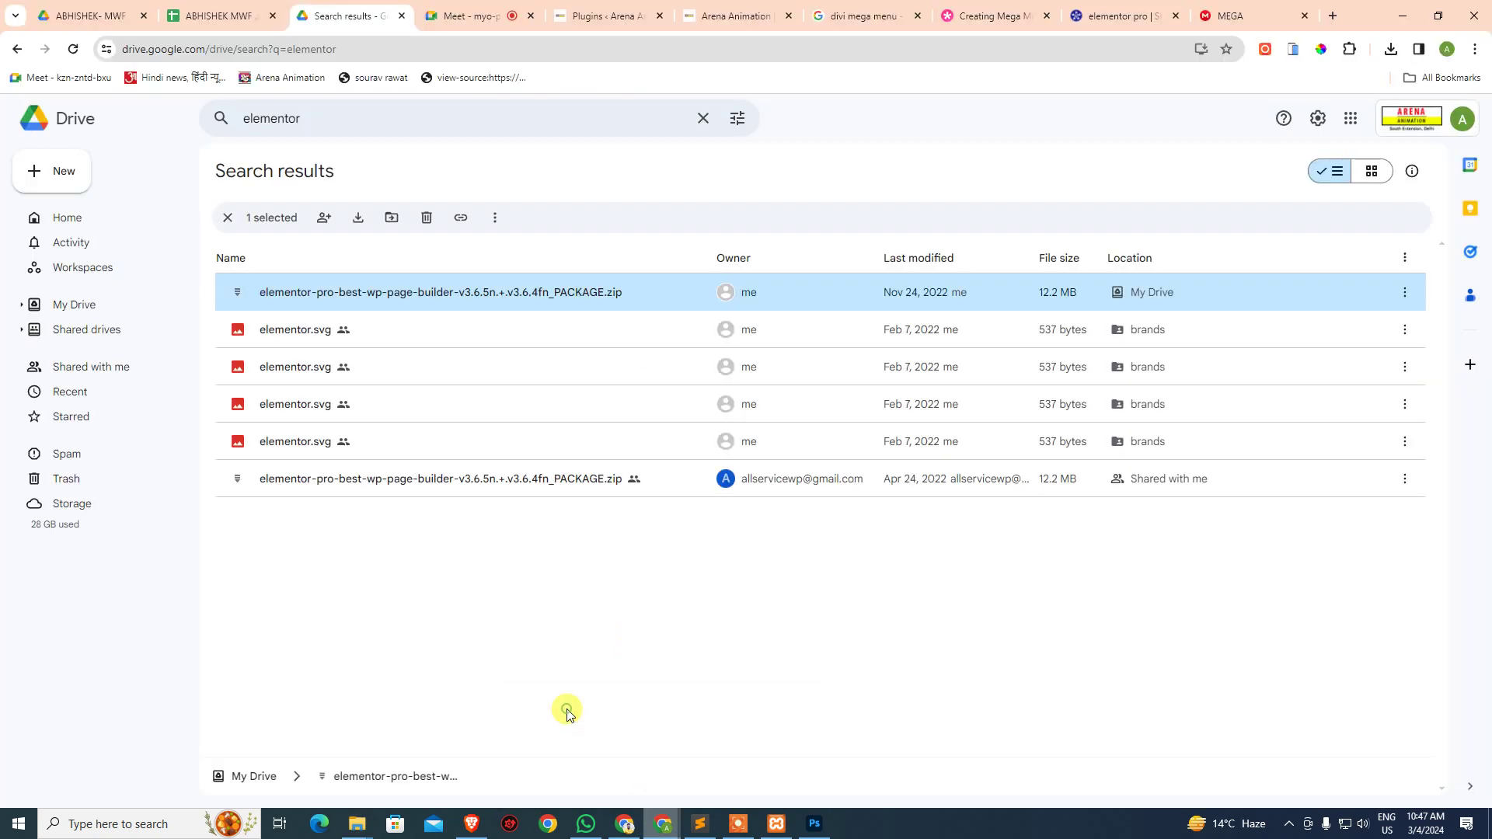
- Switch to the WordPress Plugins page, upload elementor-v3.6.4.zip from the extracted package folder and install it
left_click(614, 16)
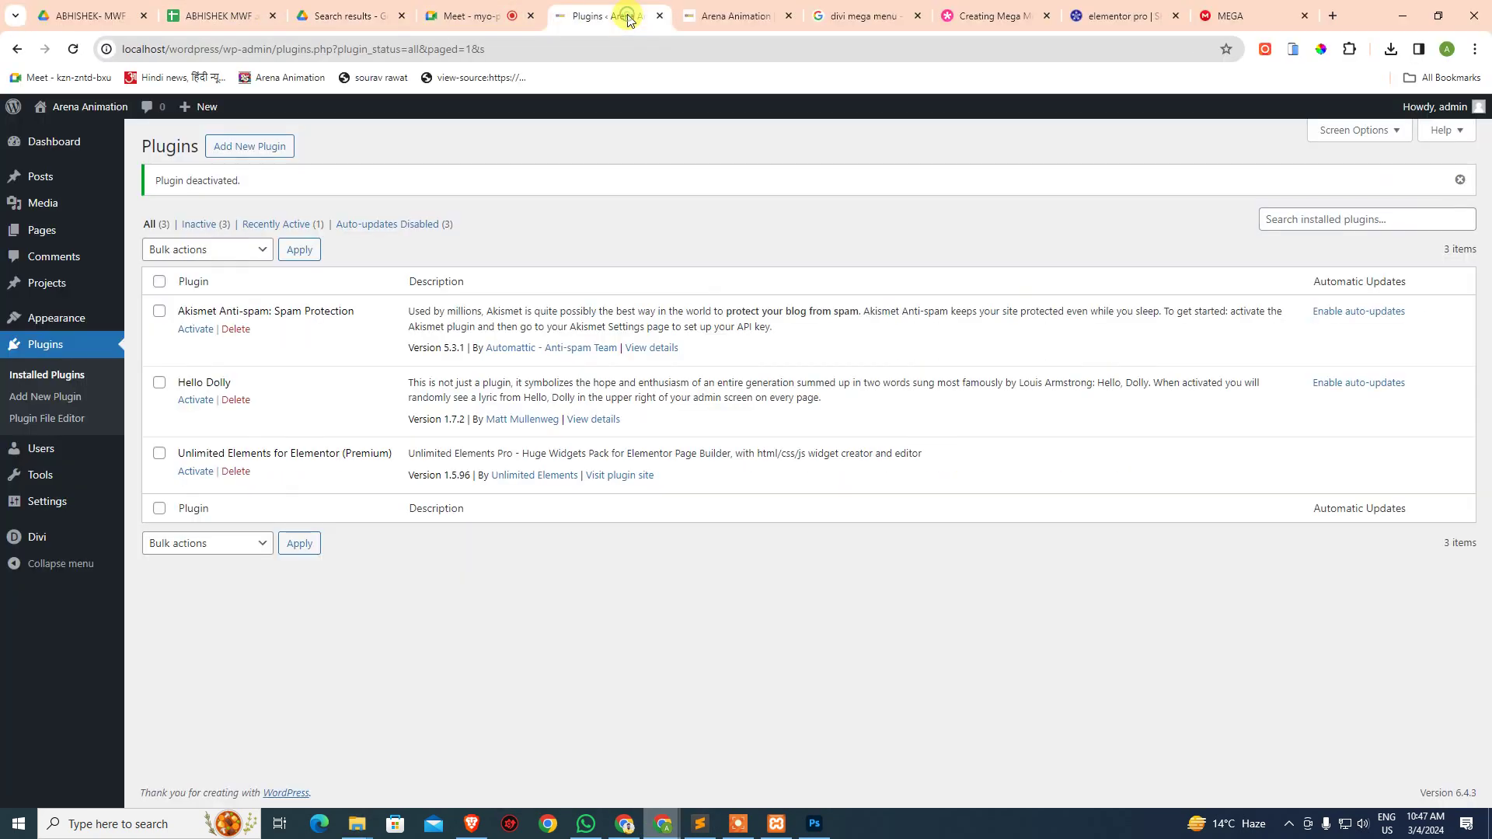
left_click(229, 148)
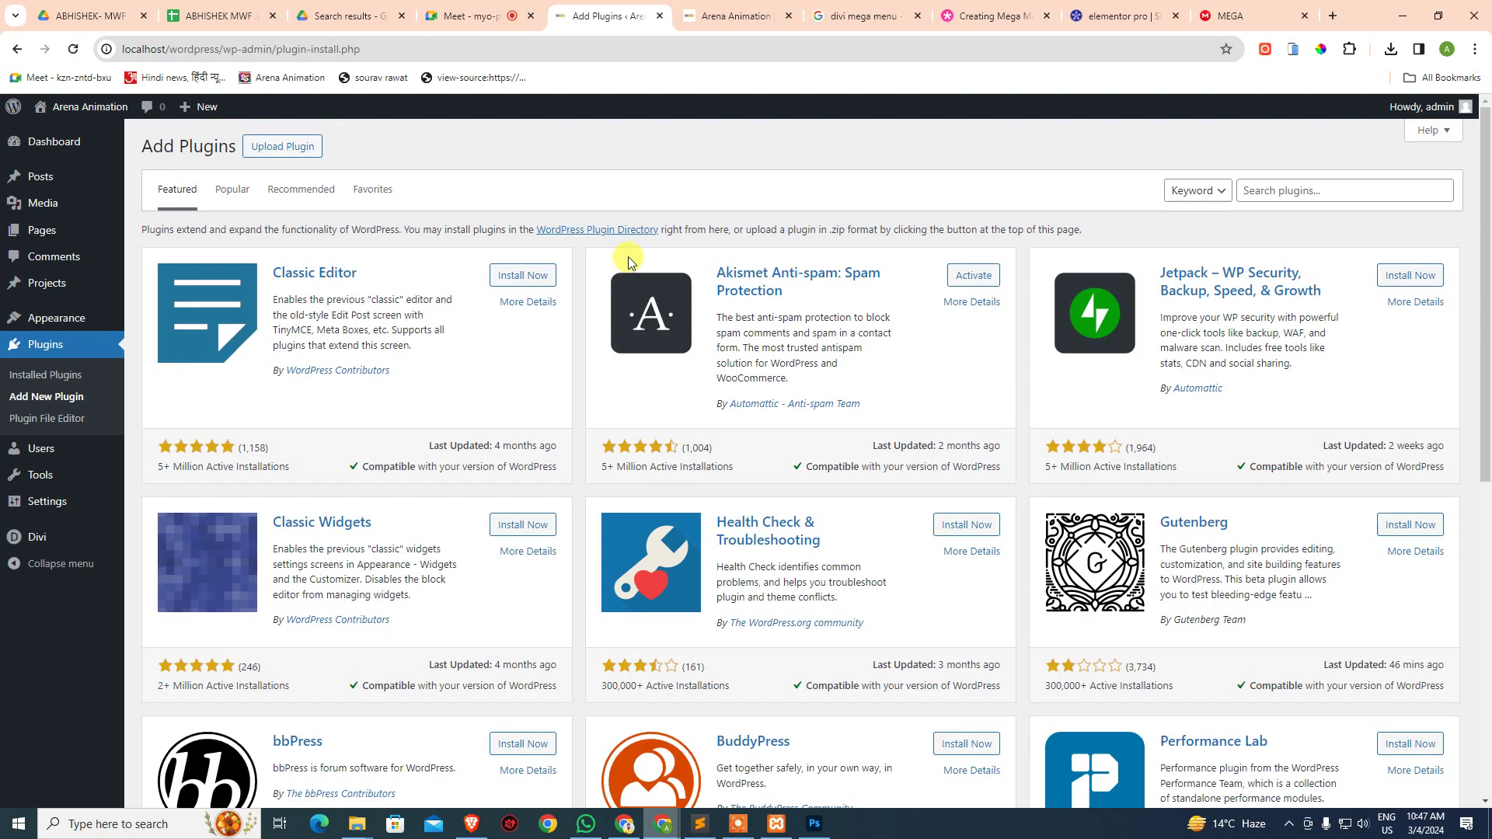
left_click(314, 147)
left_click(687, 294)
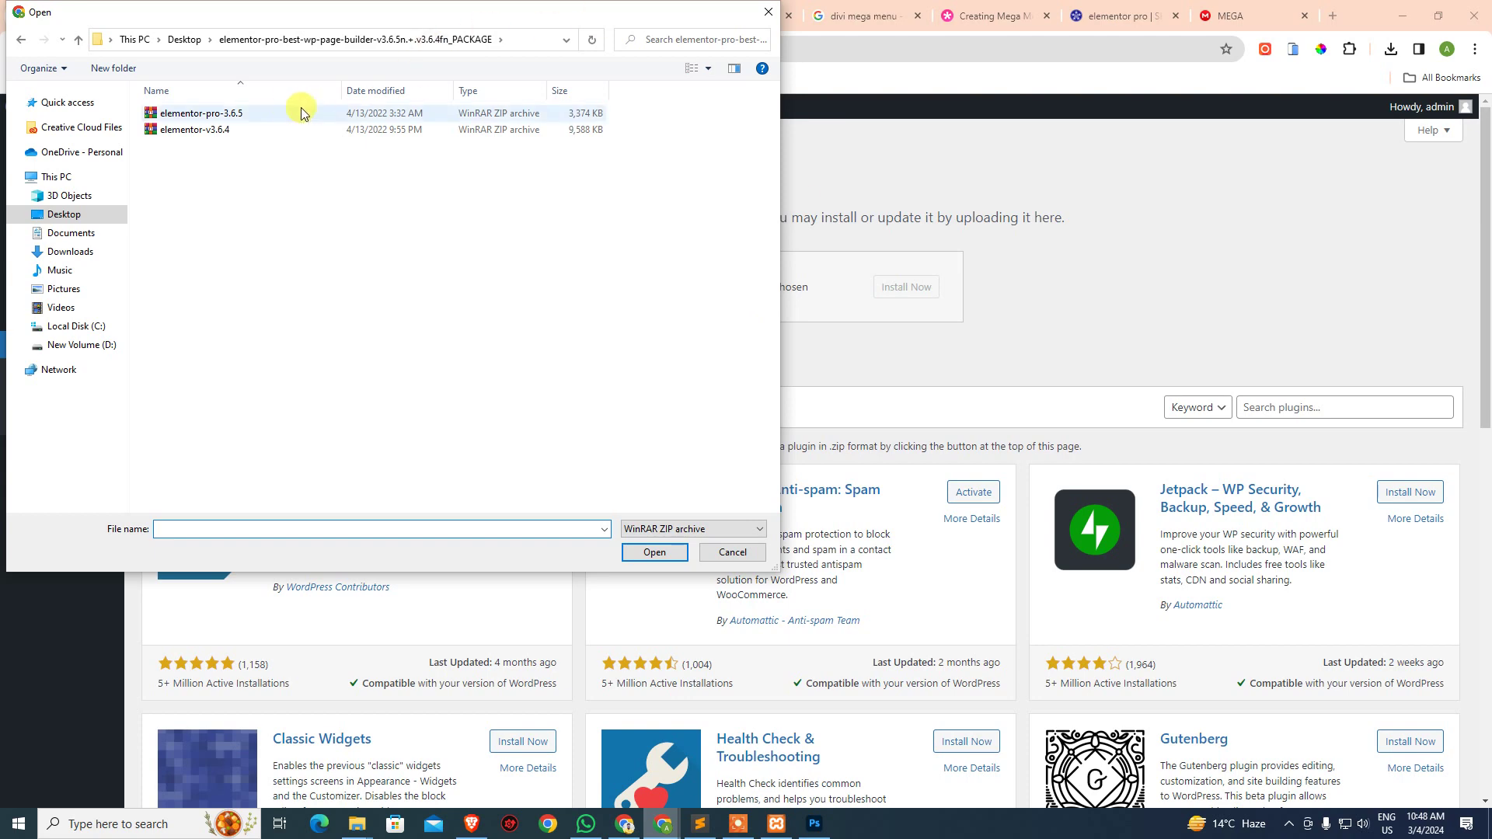
double_click(253, 132)
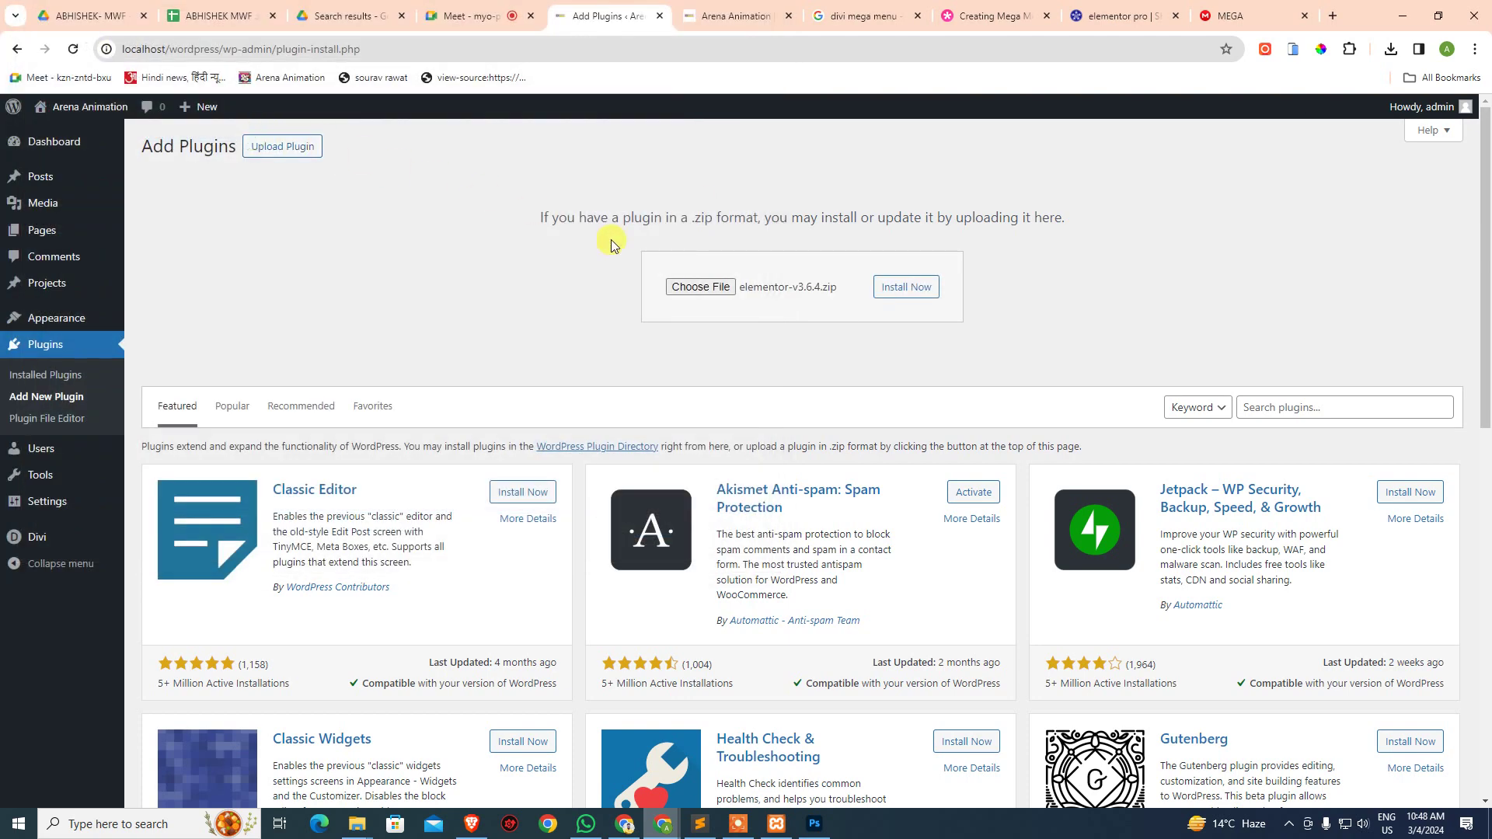
left_click(914, 291)
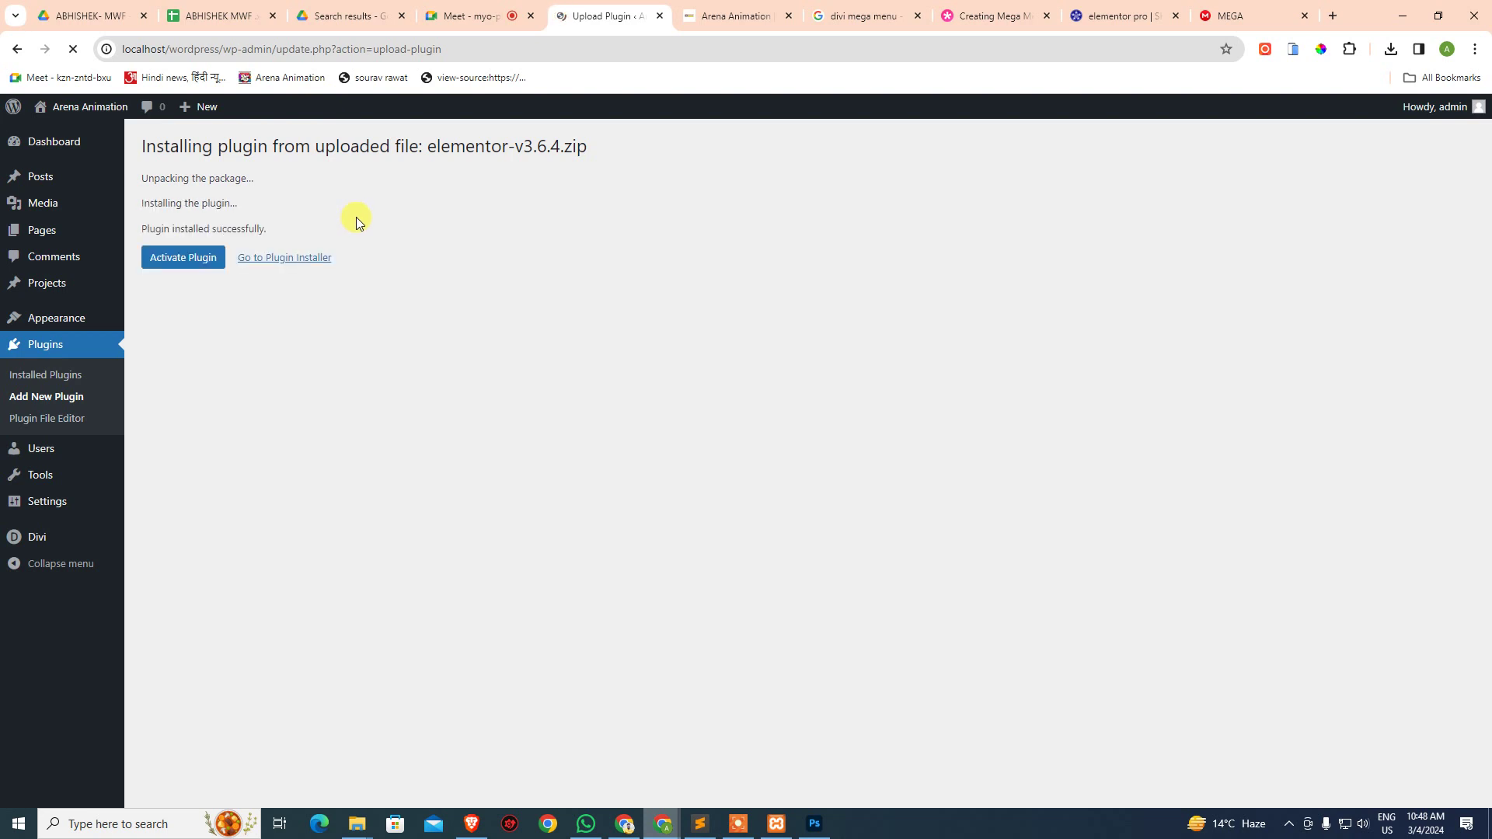
- Return to the plugin installer, upload elementor-pro-3.6.5.zip from the same package folder and install it
left_click(315, 260)
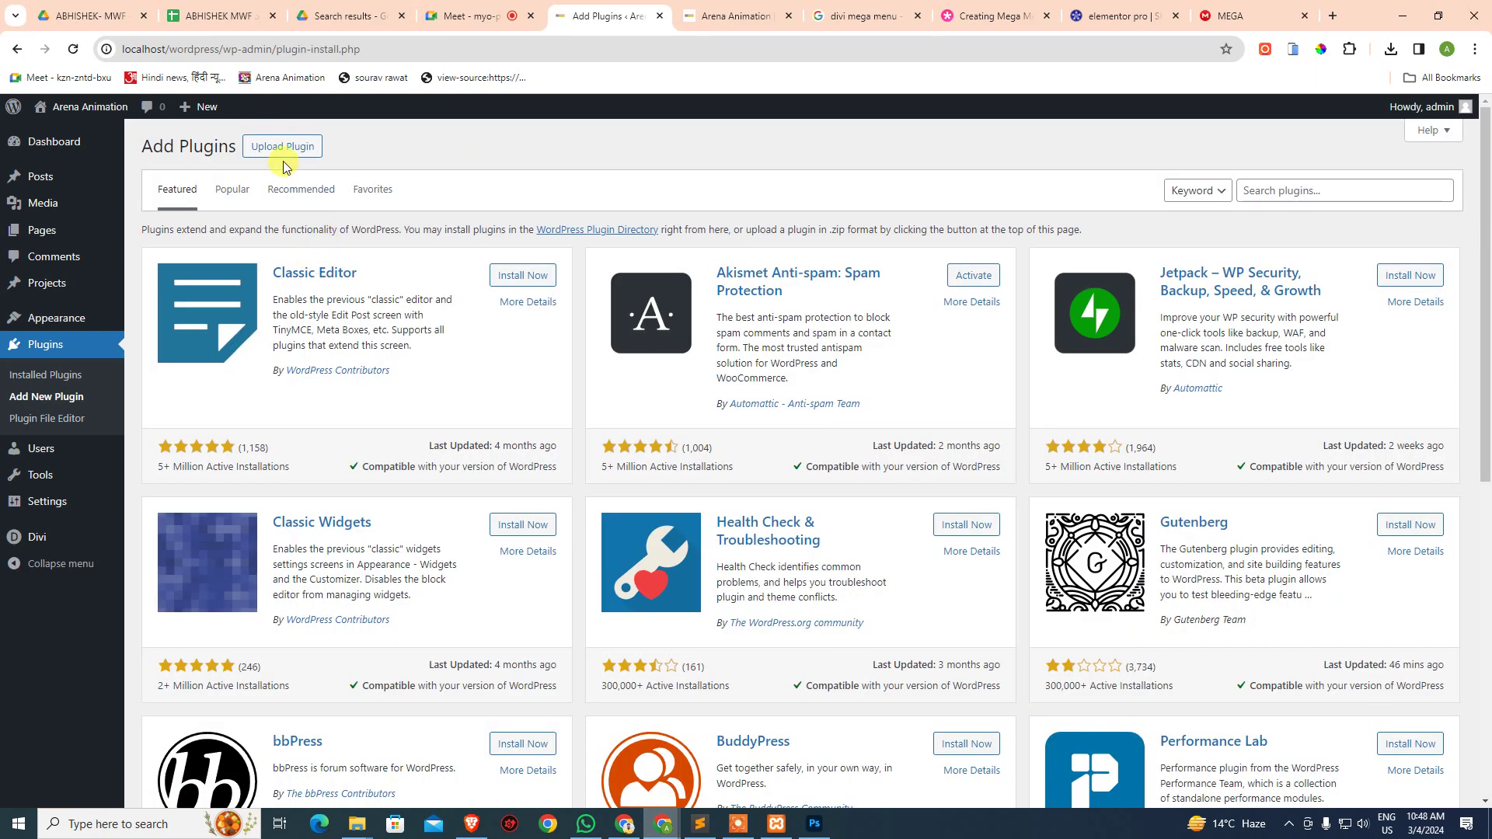
left_click(289, 146)
left_click(702, 287)
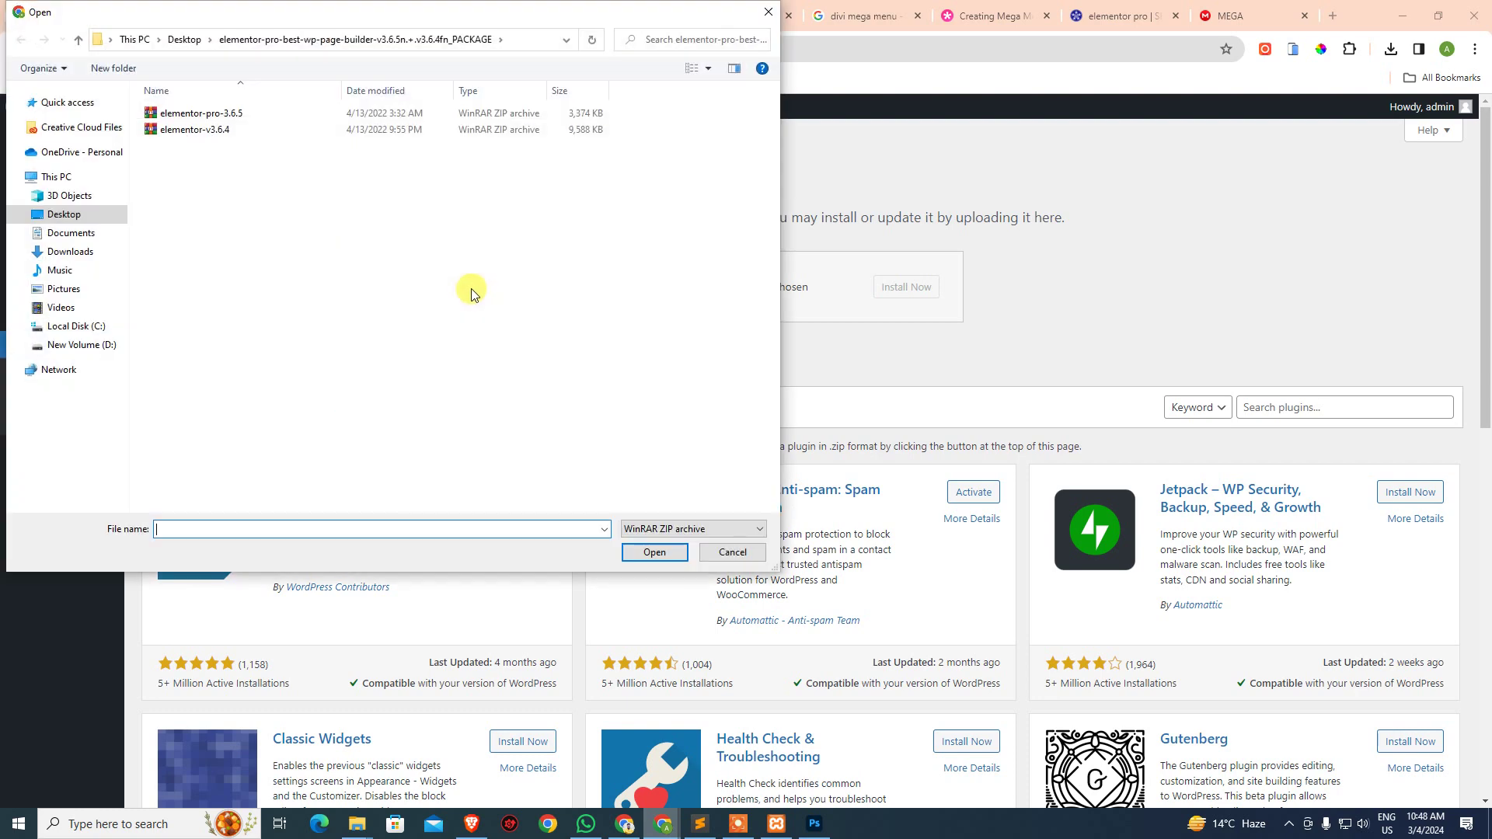
left_click(232, 113)
left_click(657, 553)
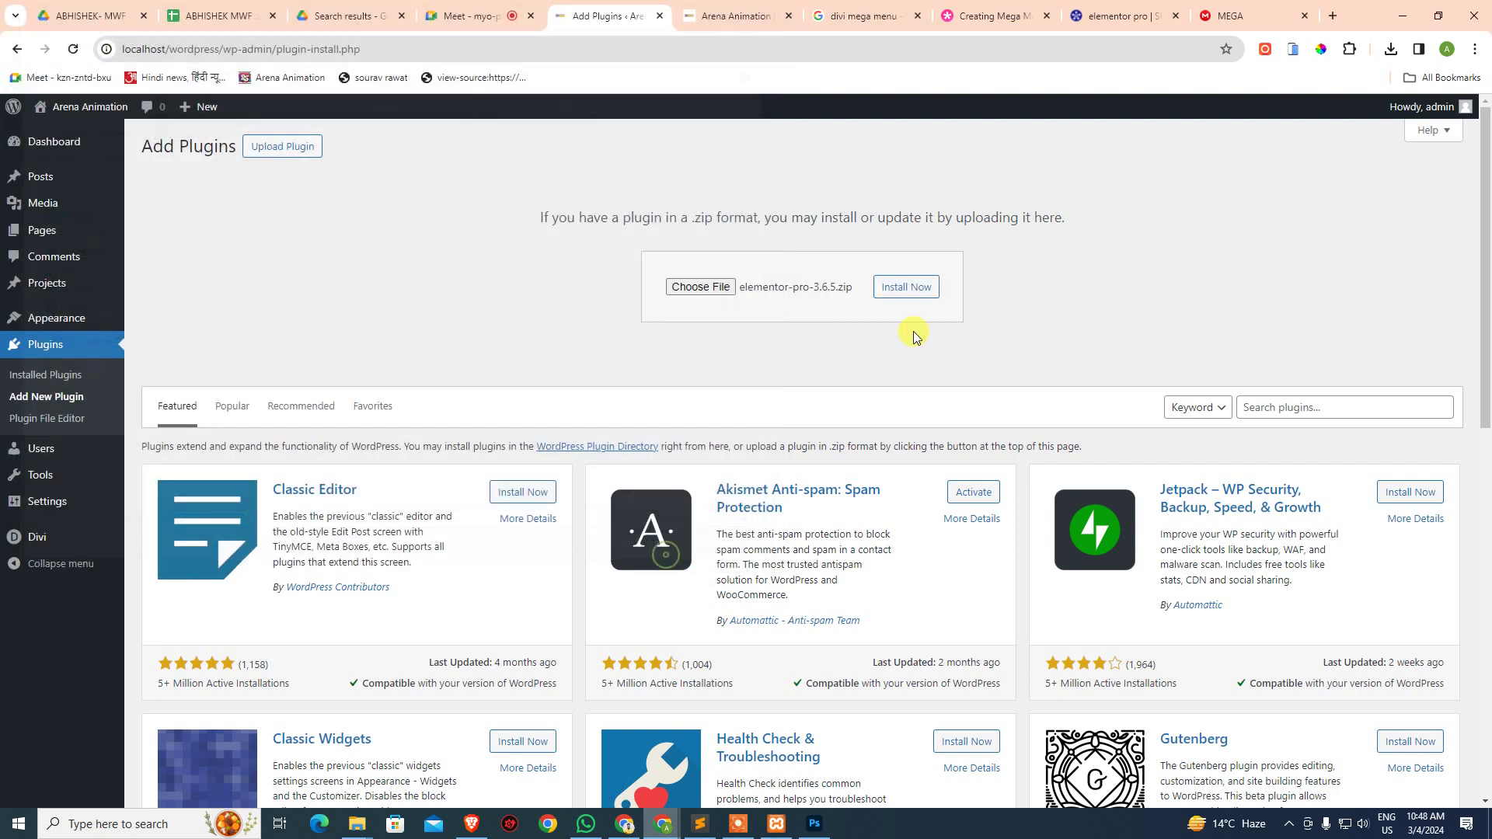
left_click(918, 301)
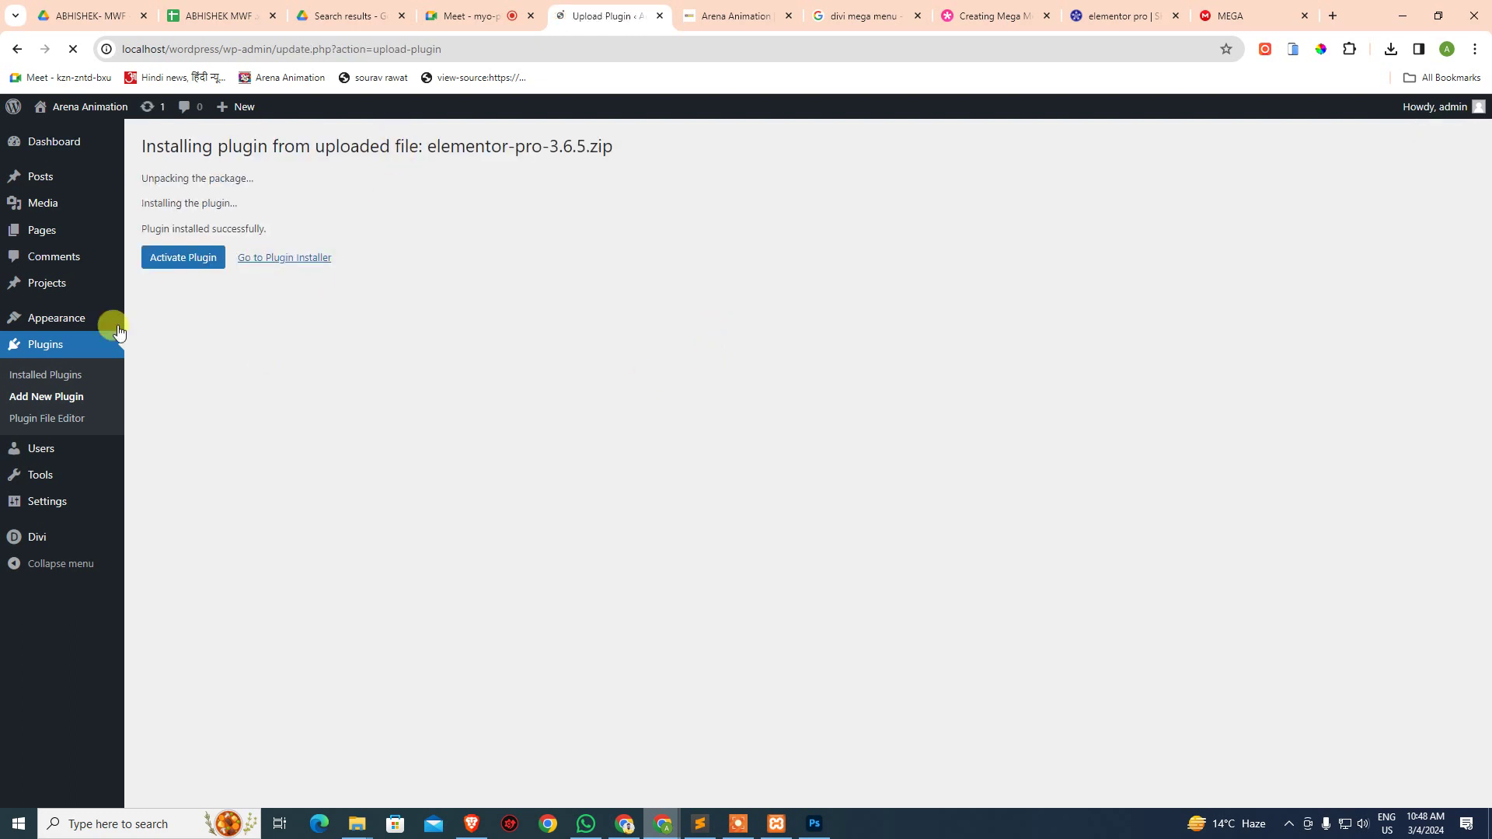
- Activate the Elementor and Elementor Pro plugins together with one bulk action and review the installed plugins list
left_click(47, 374)
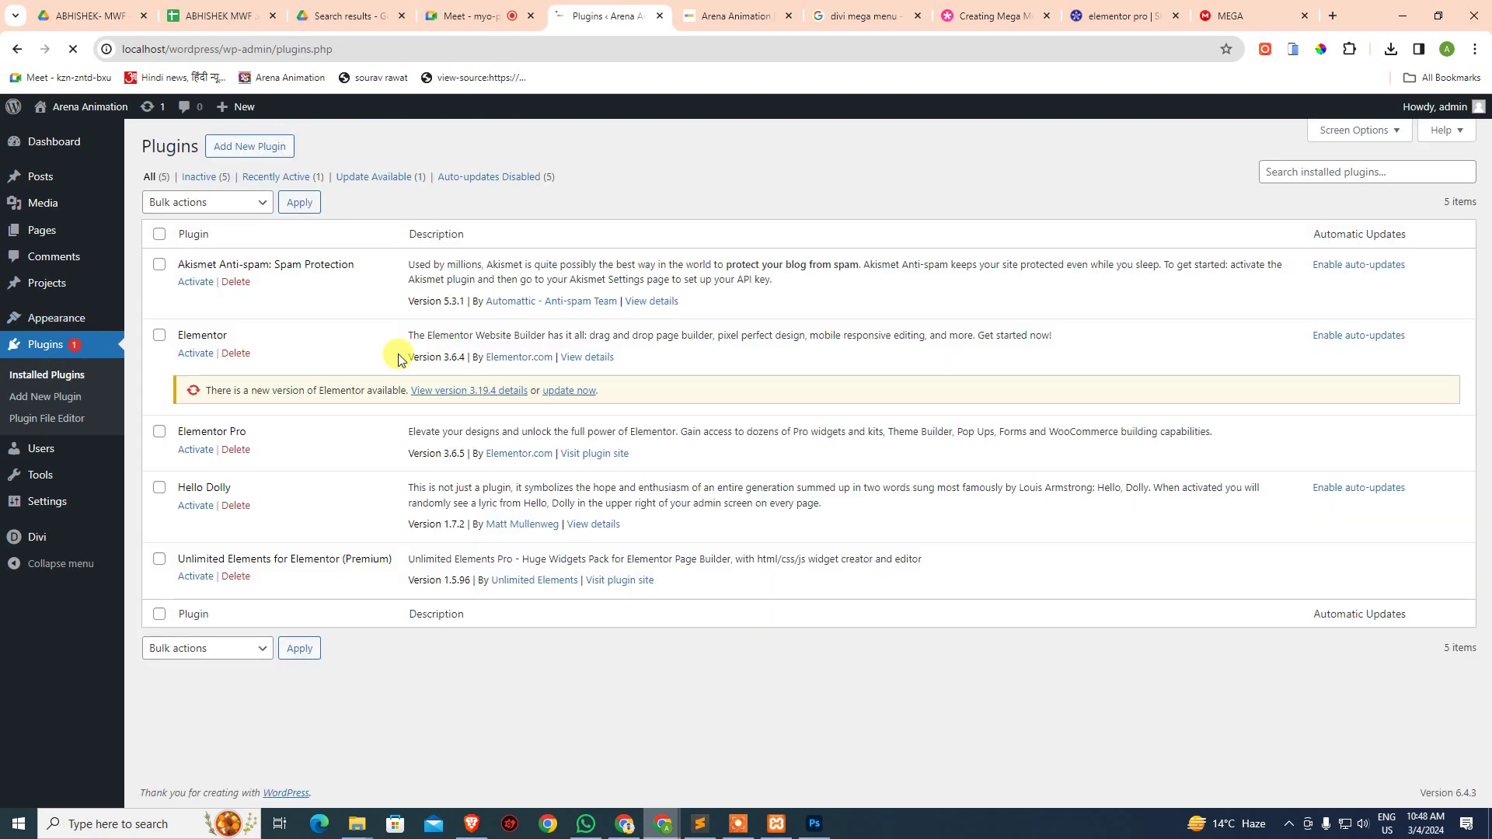
left_click(159, 435)
left_click(205, 203)
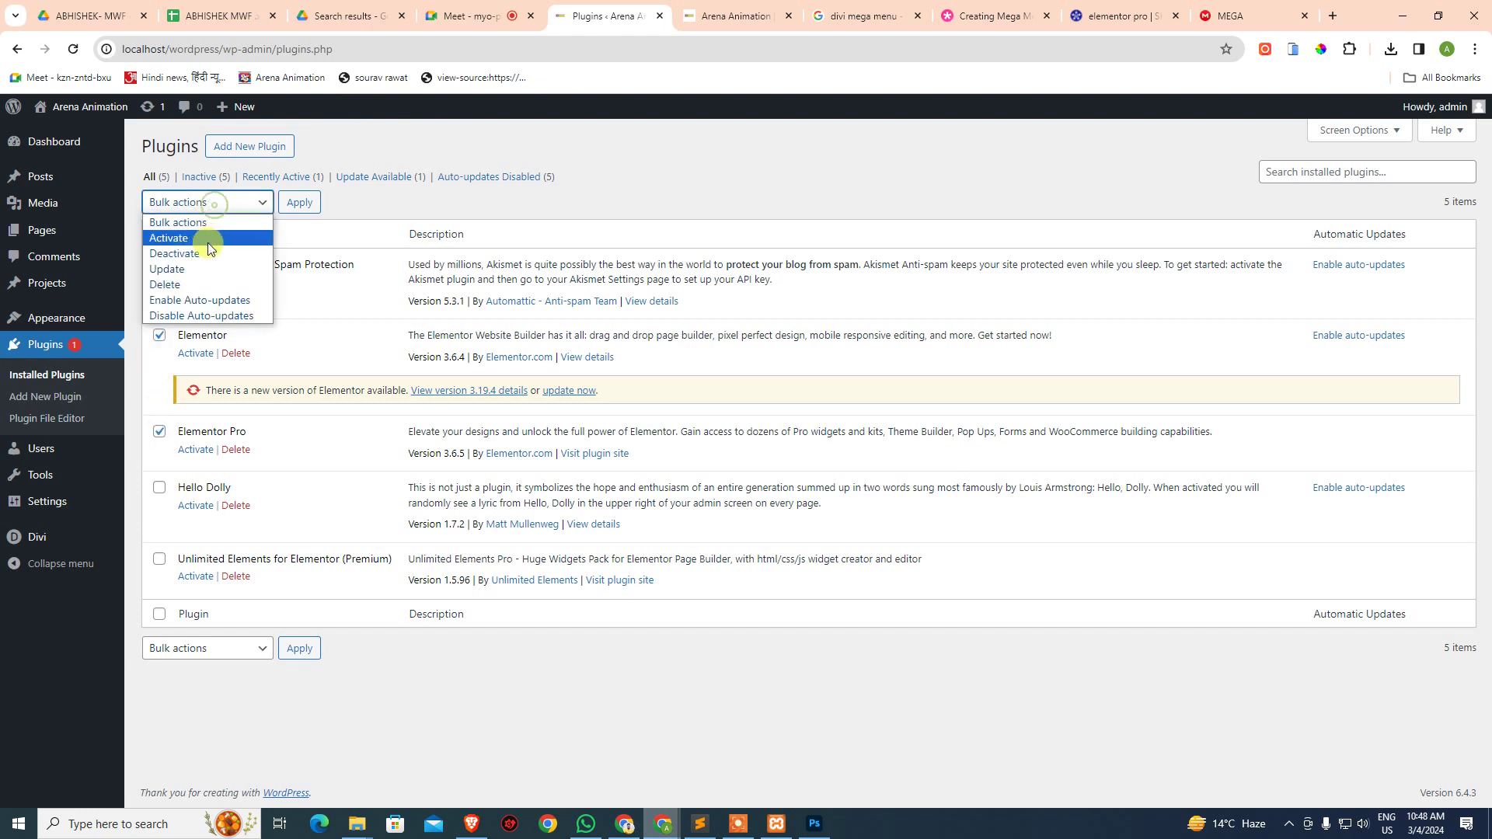
left_click(206, 238)
left_click(293, 202)
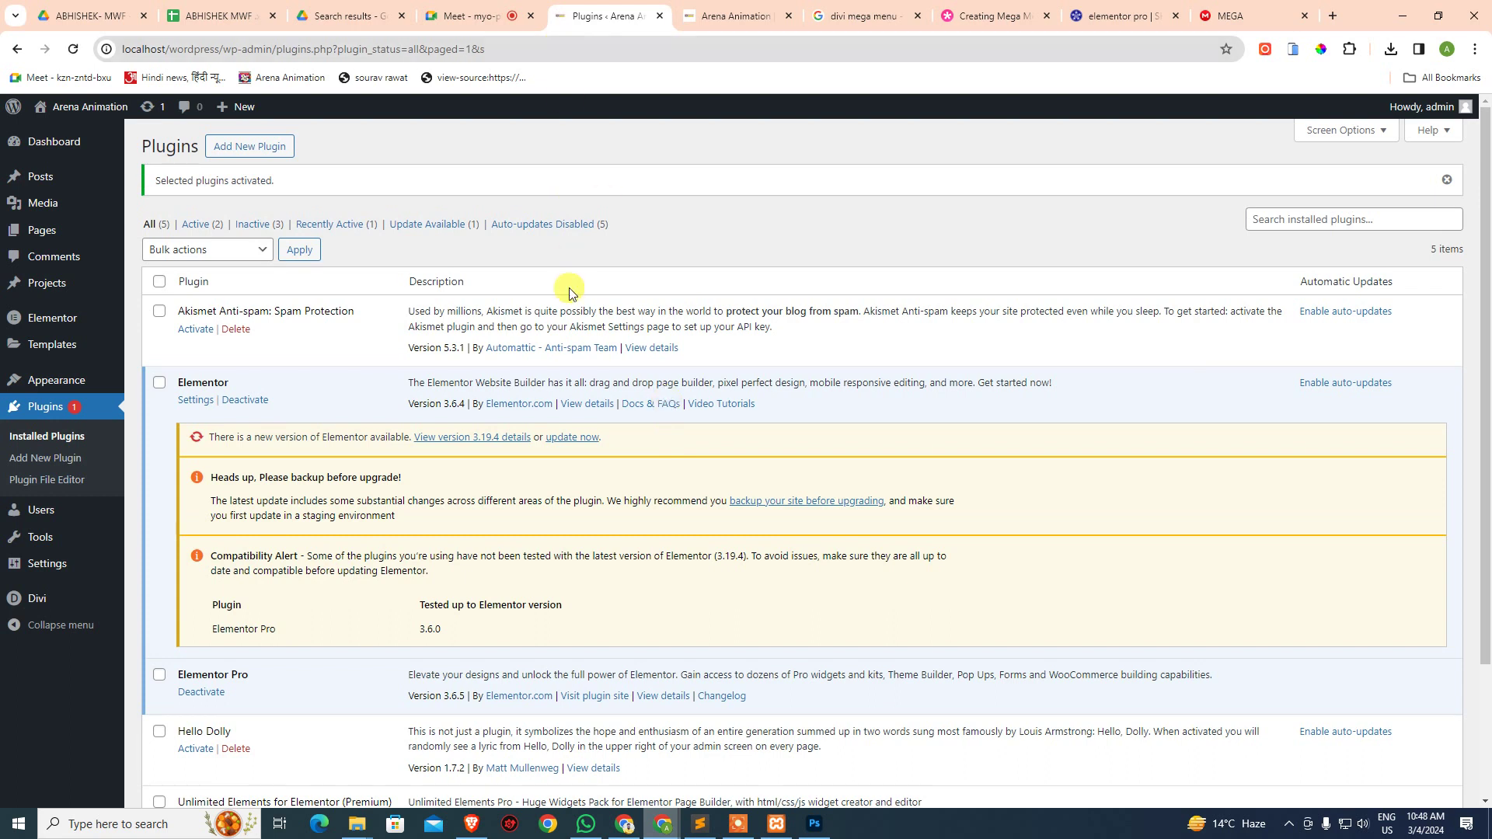
scroll(566, 326, "down", 2)
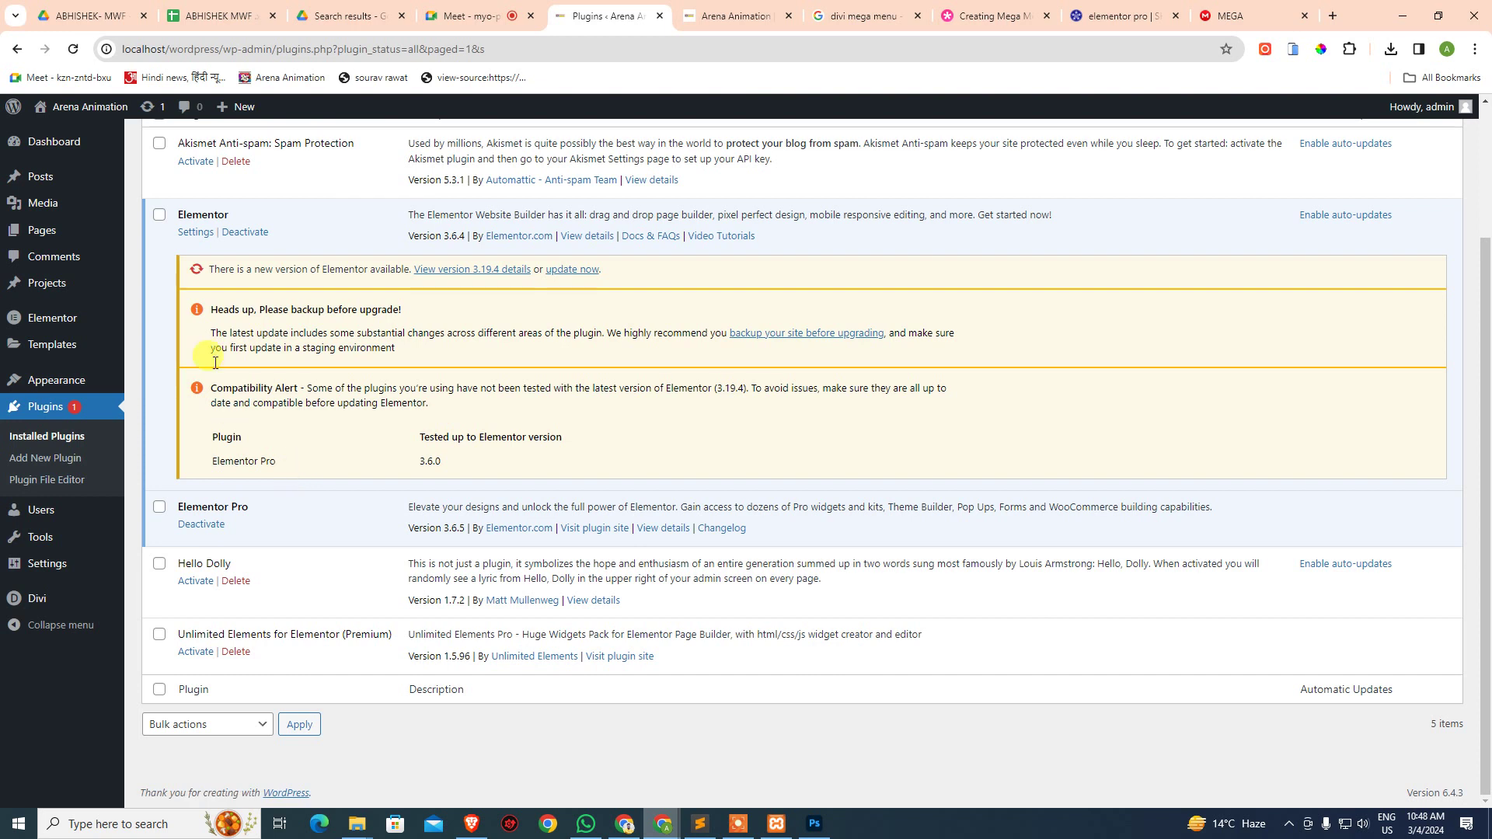
- Show the Elementor and Templates options in the WordPress admin, open the Theme Builder and create a new Header template
mouse_move(31, 324)
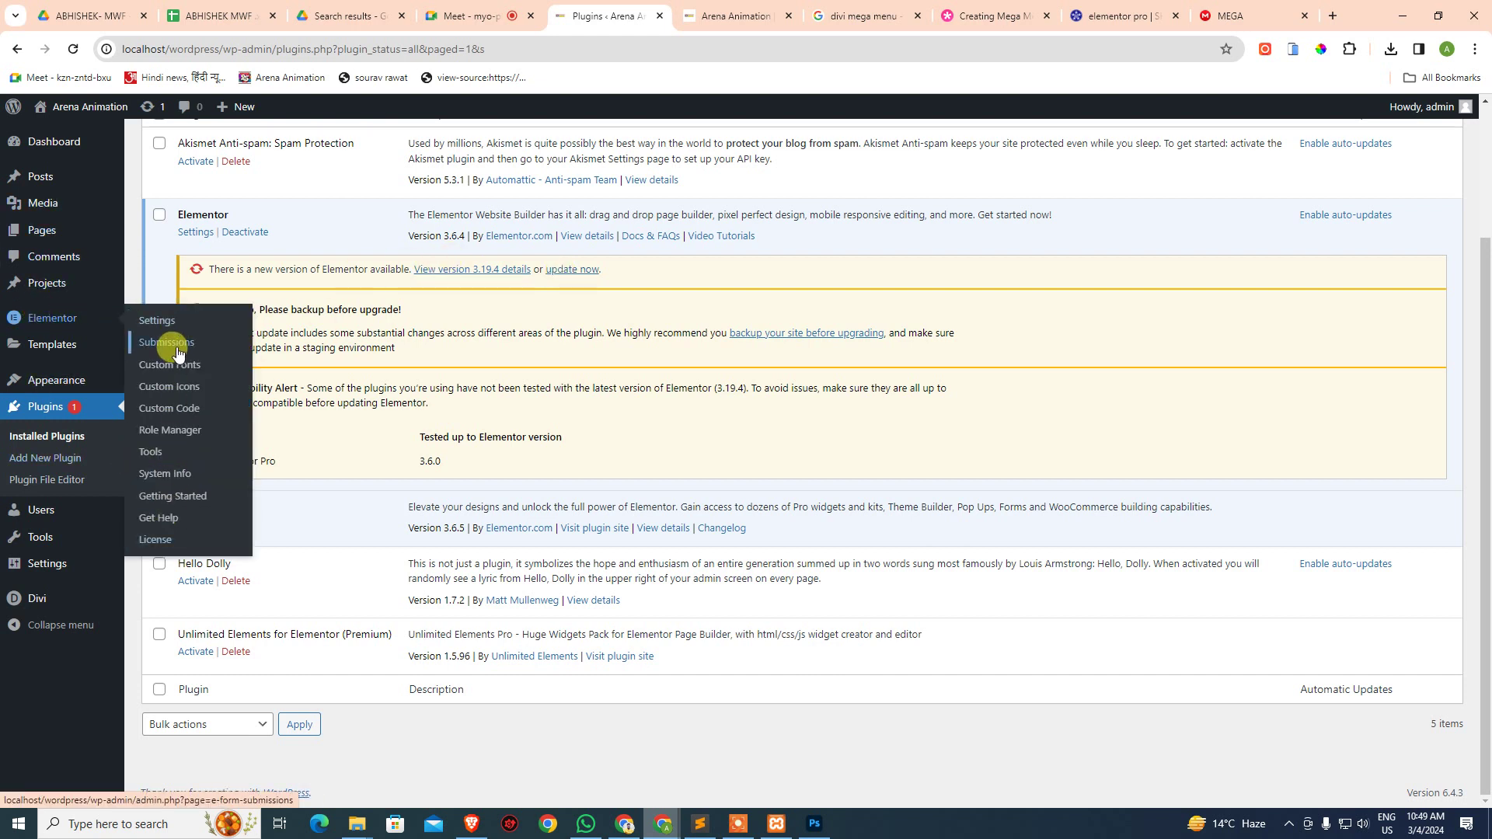
mouse_move(42, 351)
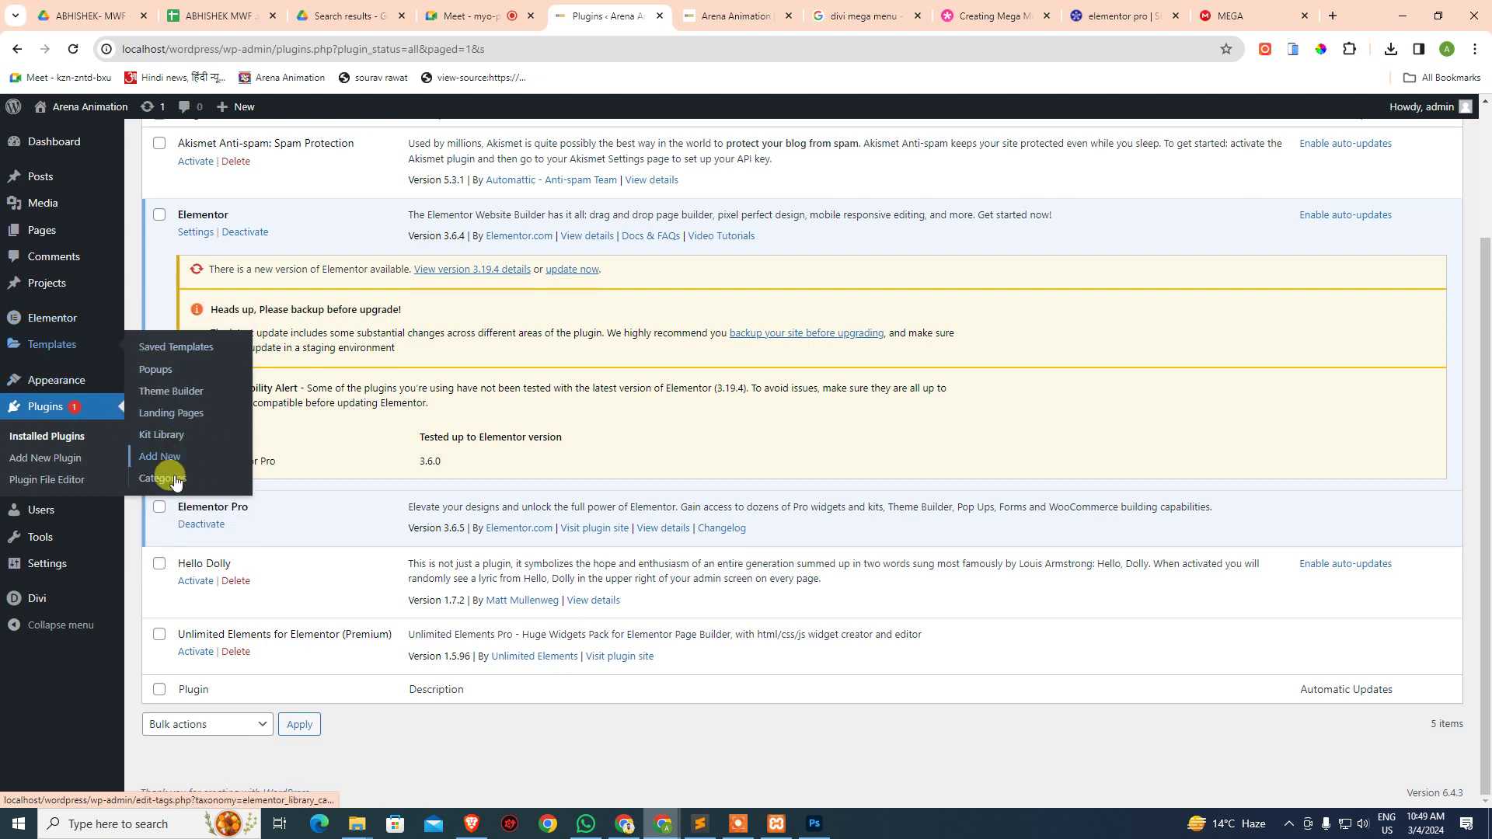
left_click(172, 391)
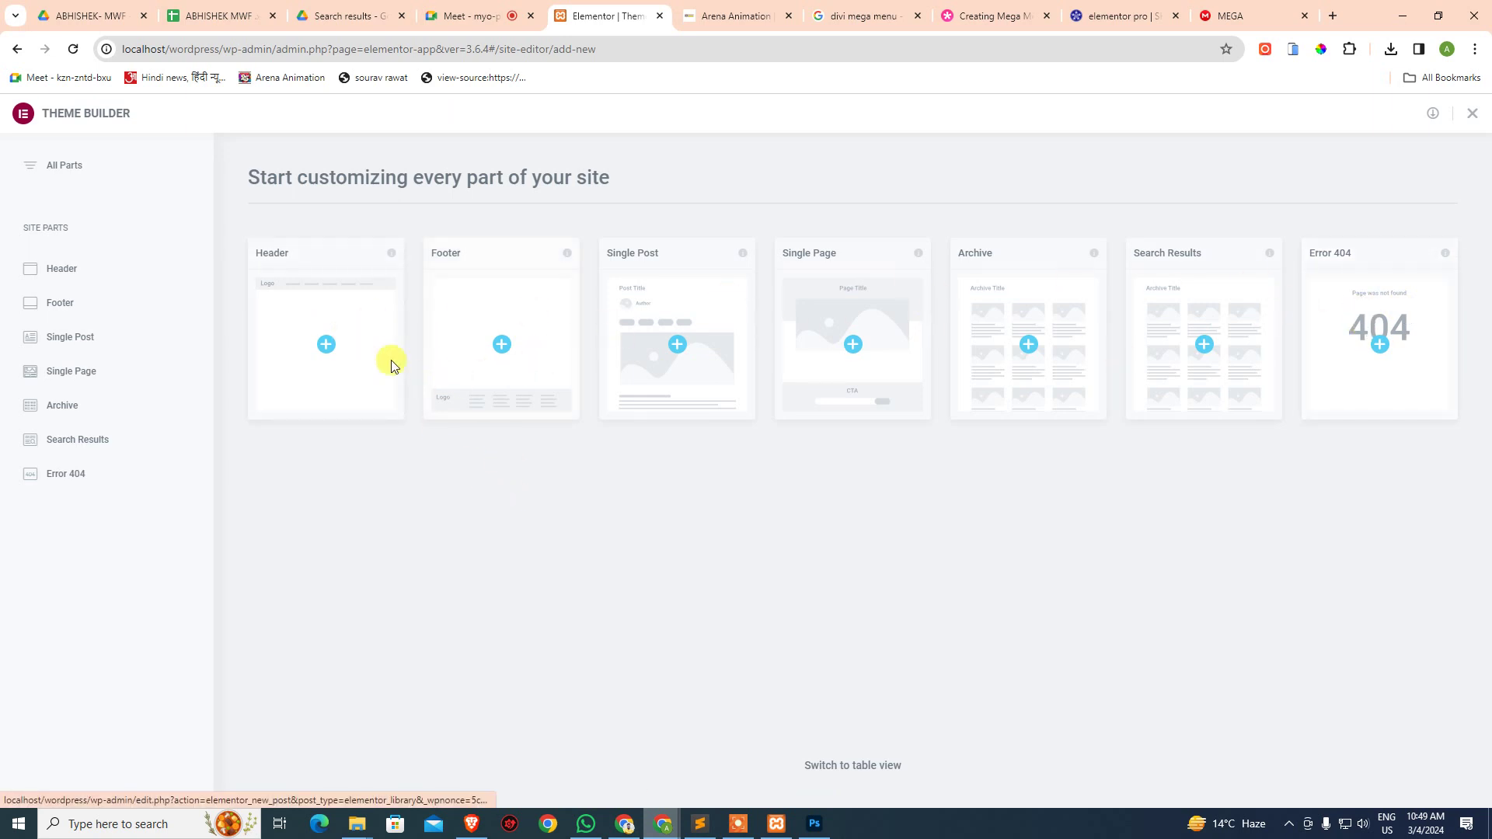
left_click(324, 346)
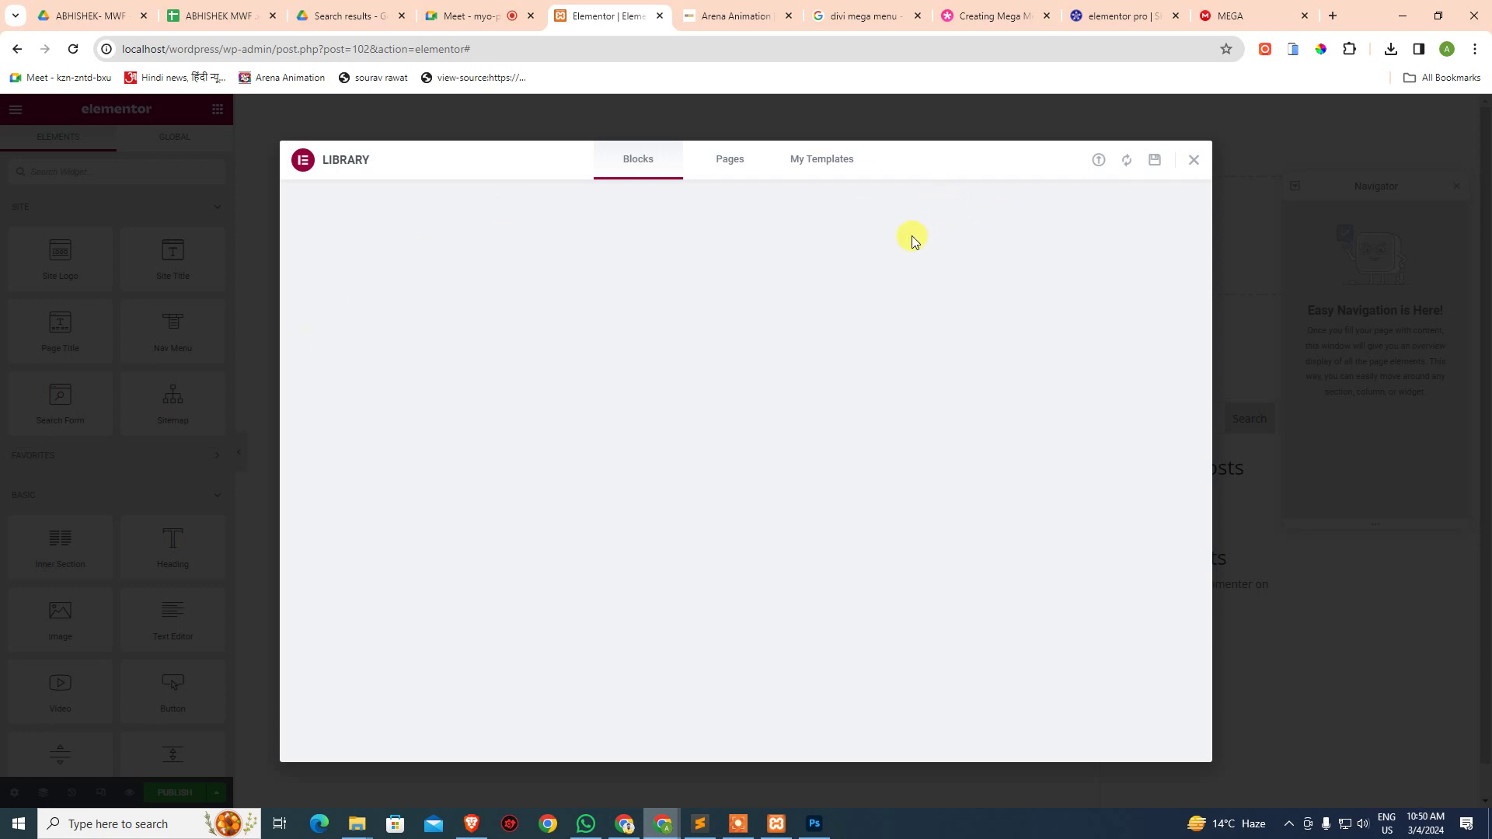
- Look through the Blocks, Pages and My Templates sections of the Elementor library, and close the library
left_click(728, 166)
left_click(829, 161)
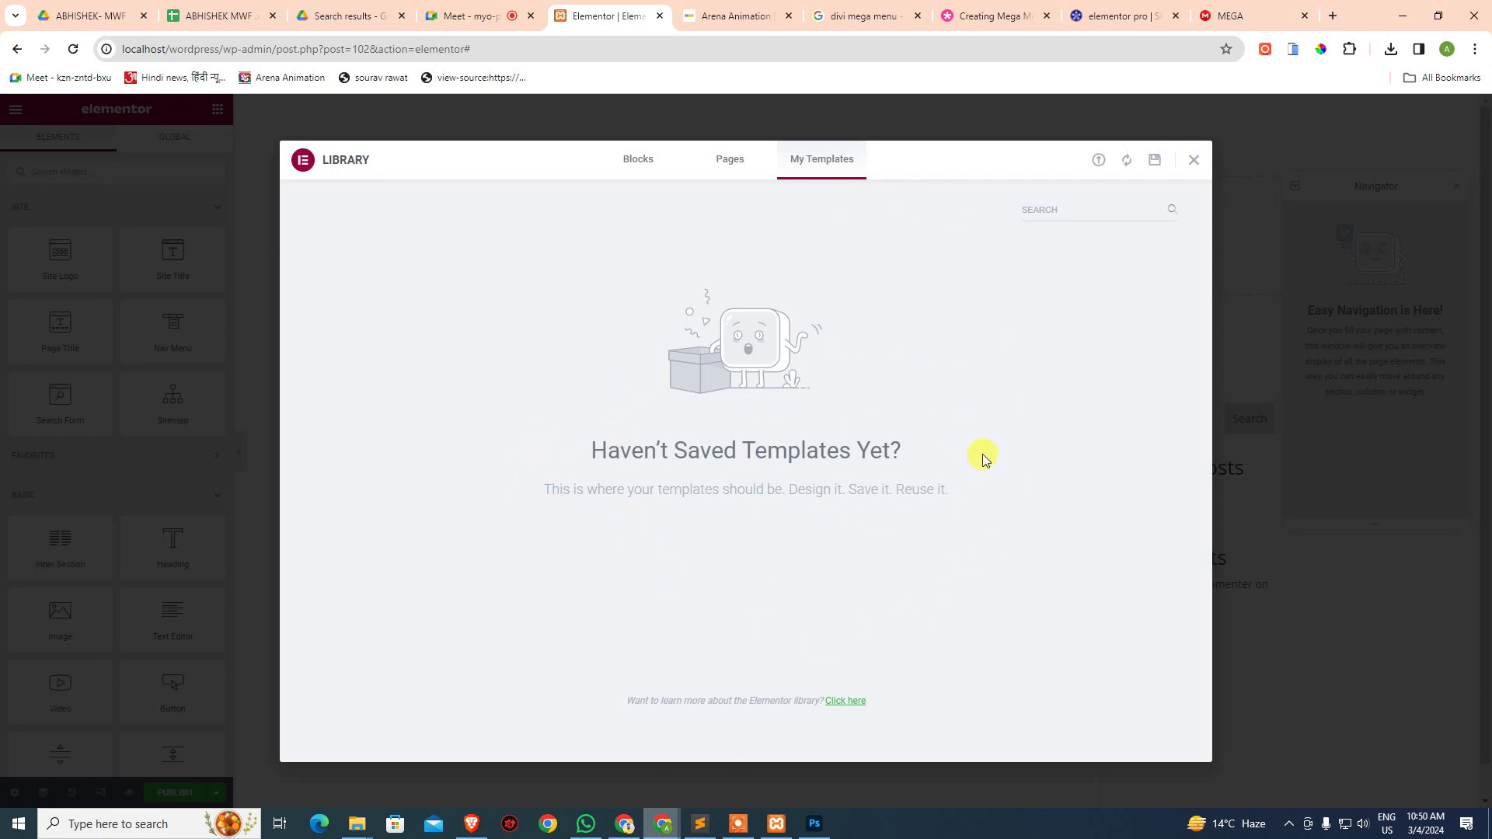
left_click(639, 160)
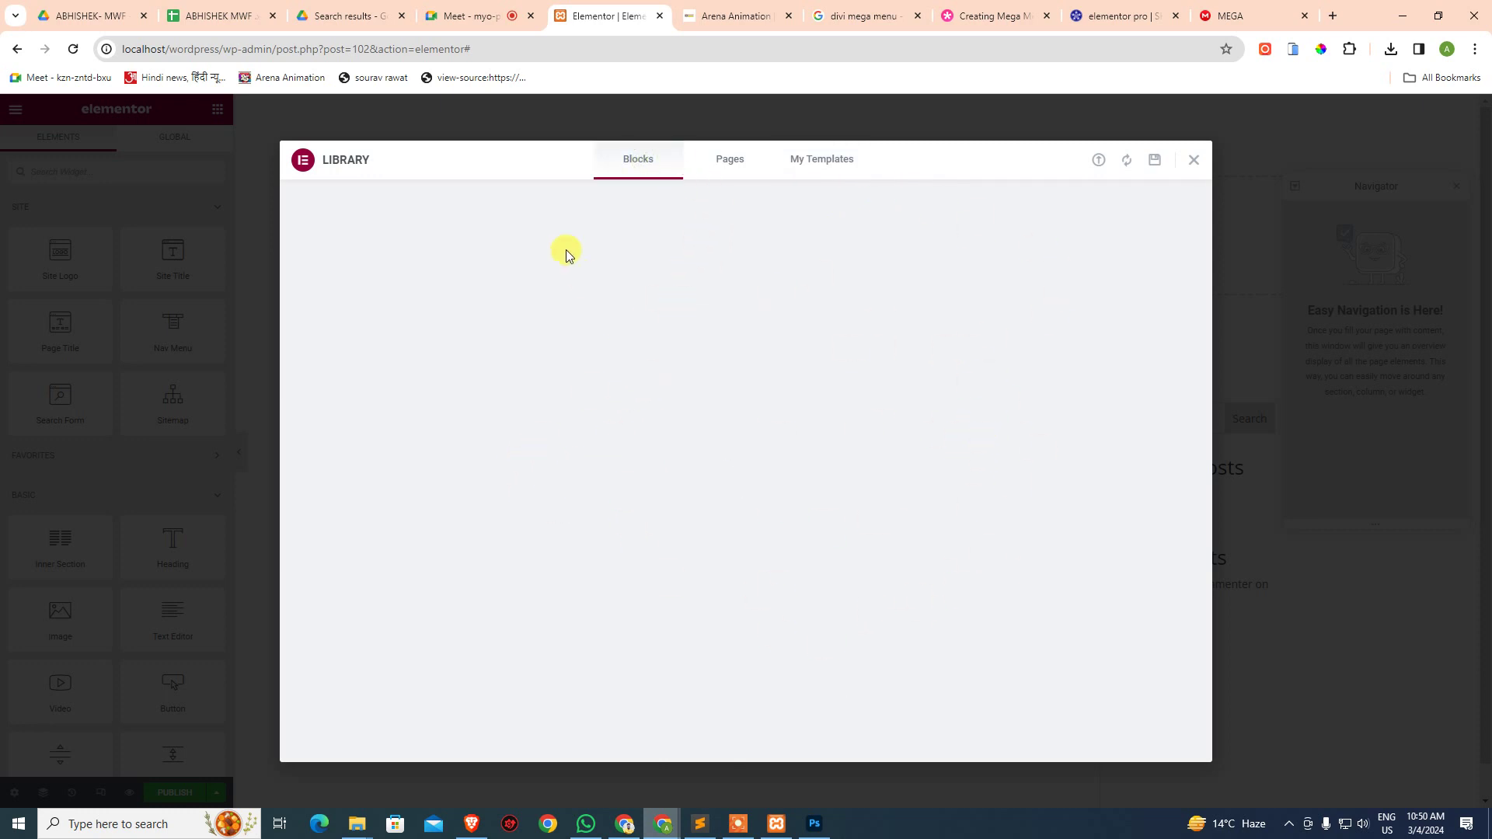
left_click(732, 173)
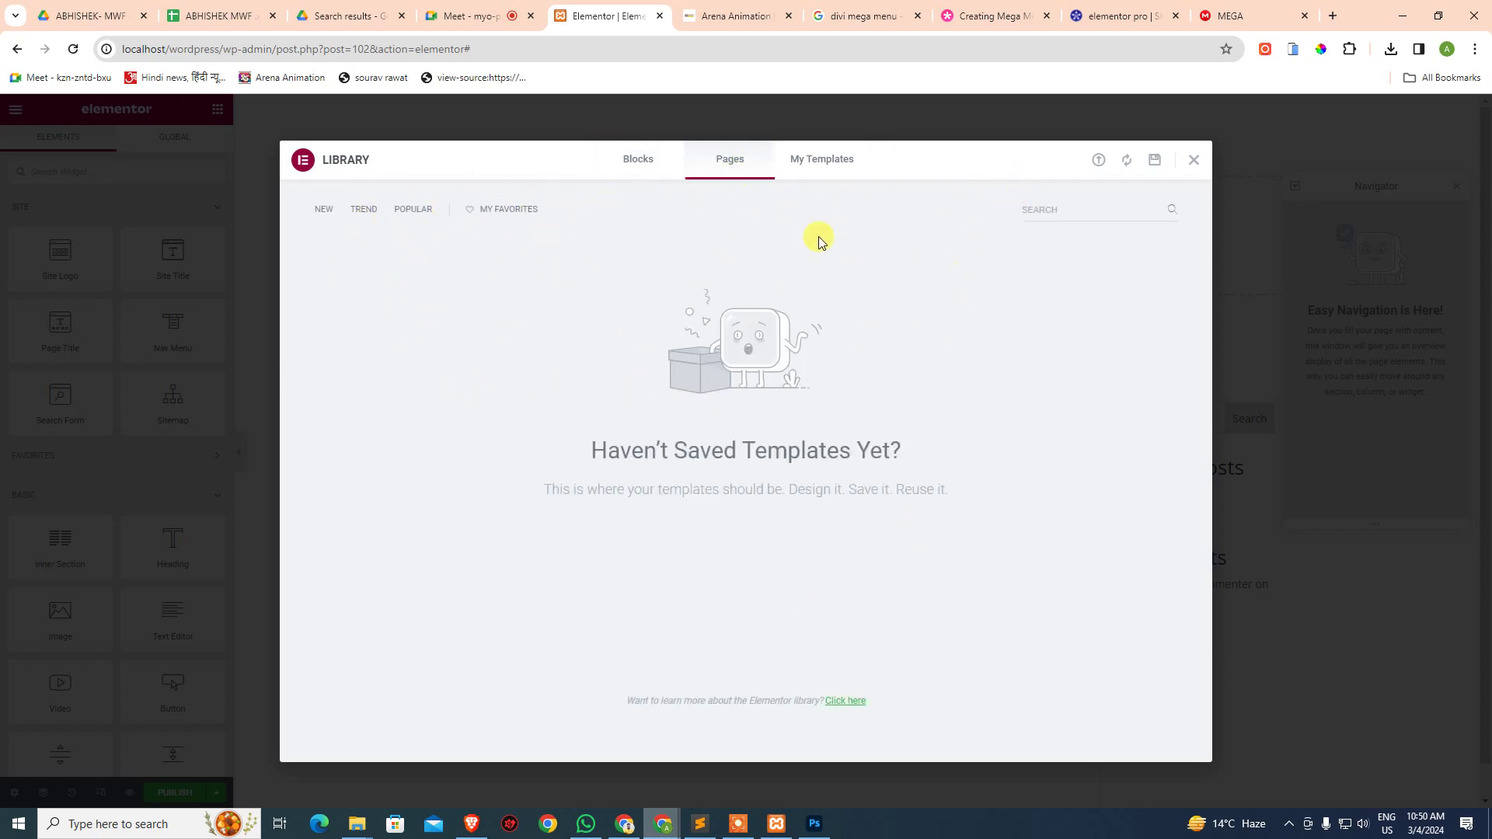
left_click(1195, 161)
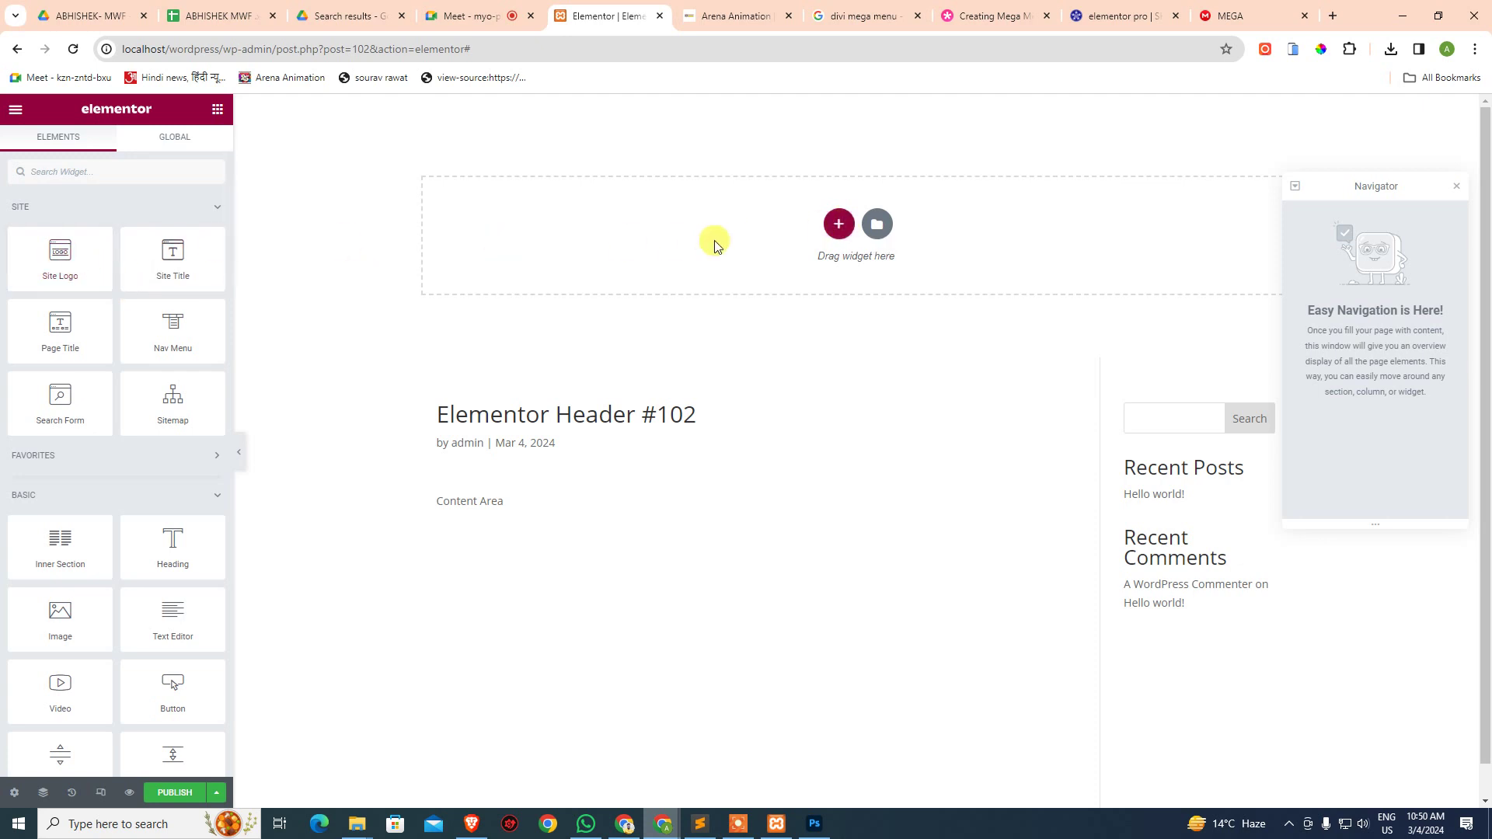
- Try a Site Logo widget in the header, select its column and section, and delete the whole section
left_click_drag(62, 254, 824, 233)
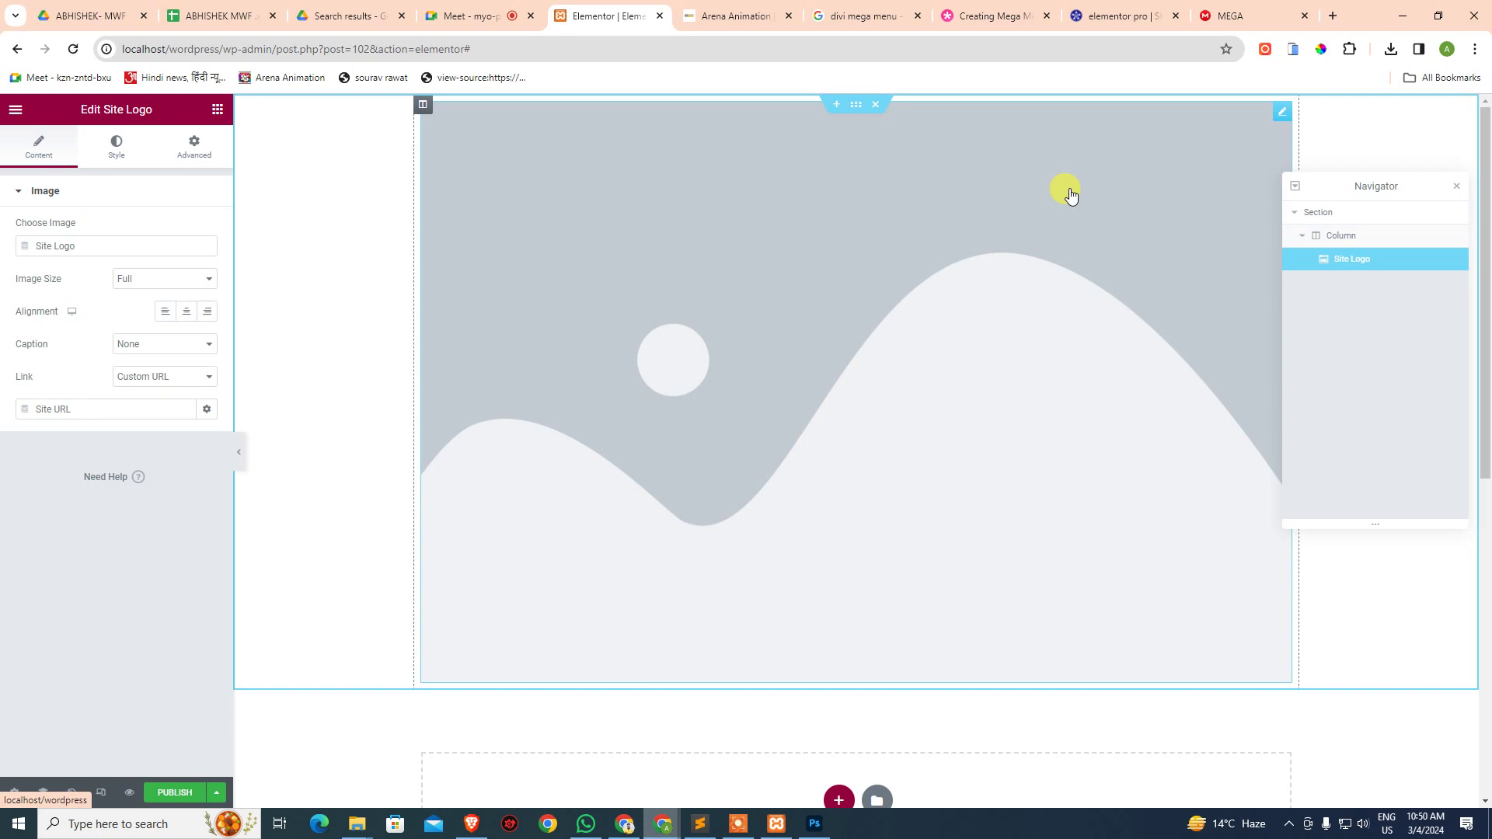
left_click(1318, 237)
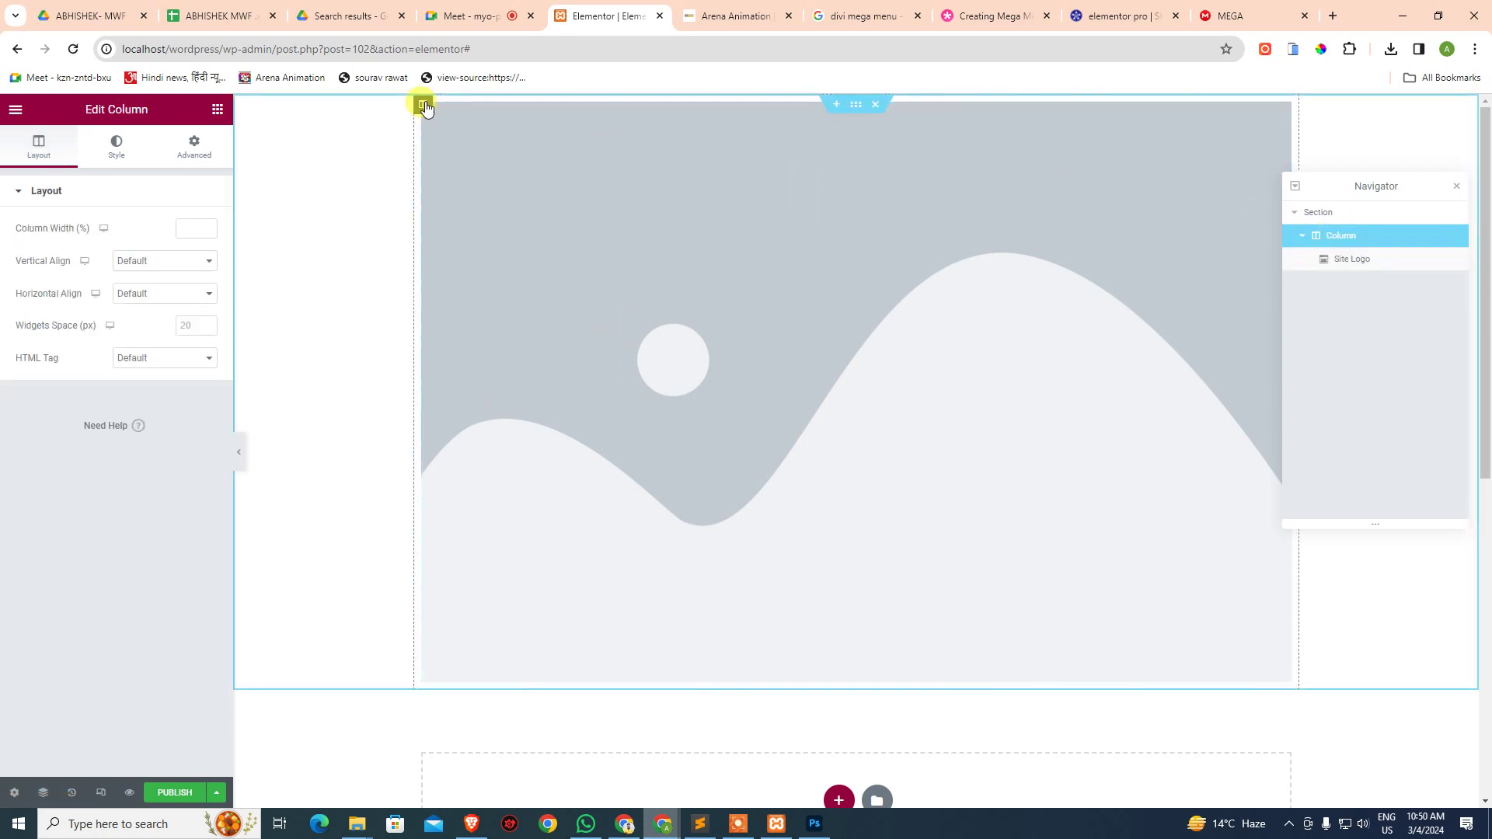
left_click(856, 106)
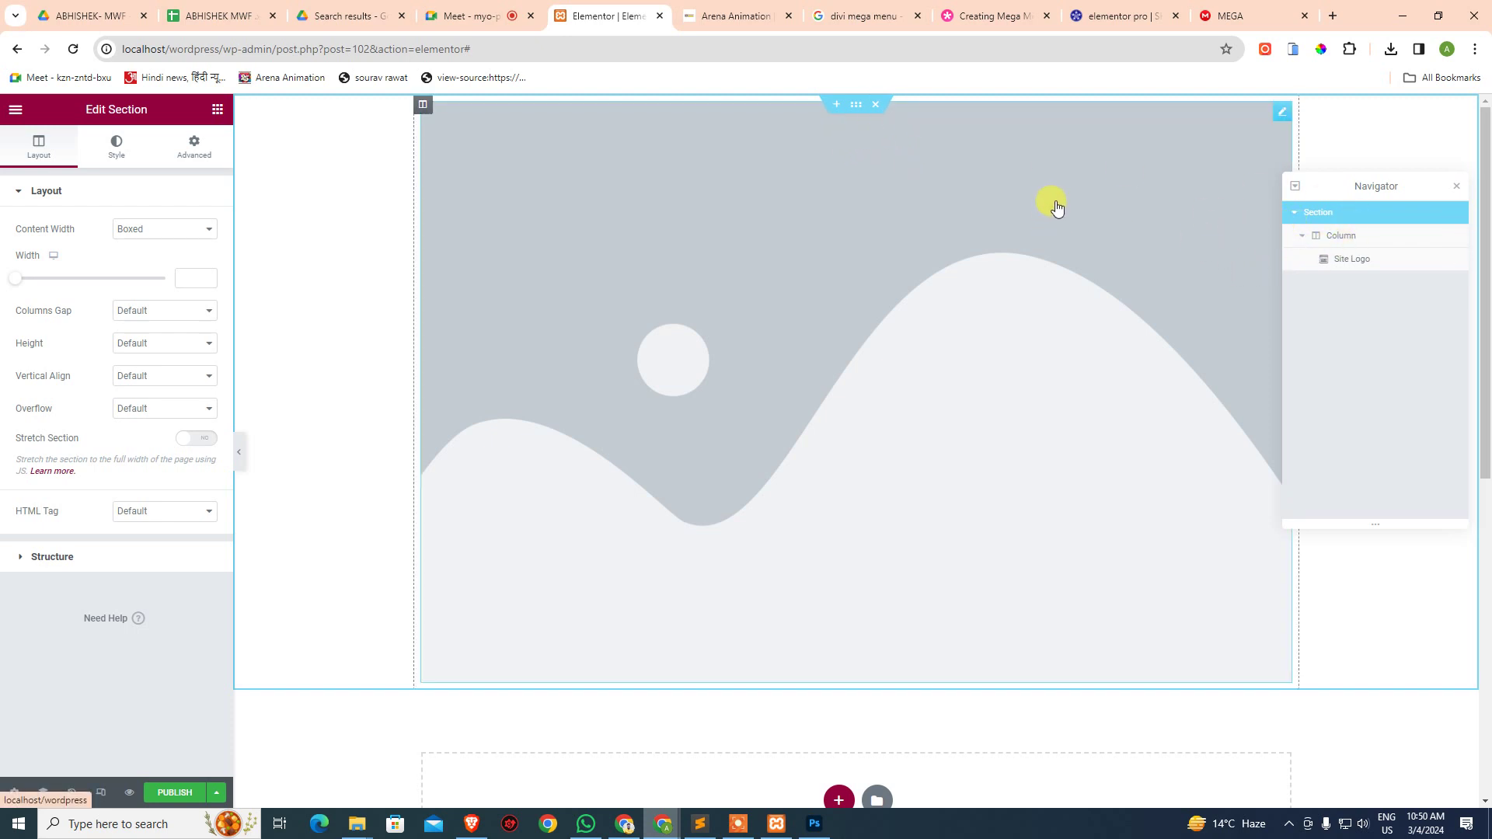
key("Delete")
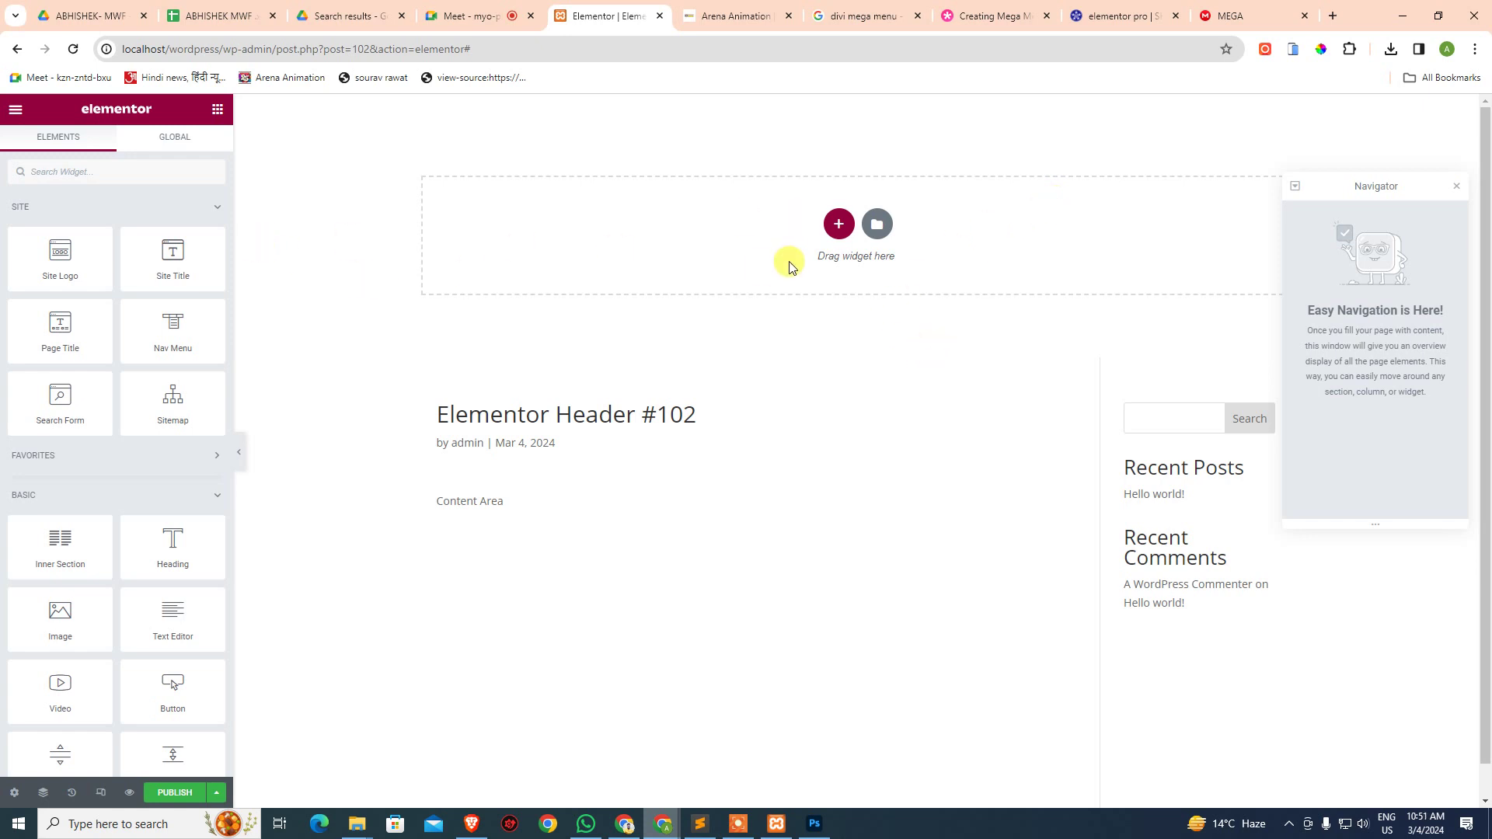
- Collapse the Site and Basic widget categories and examine the widgets offered under Pro and General
left_click(819, 410)
left_click(611, 207)
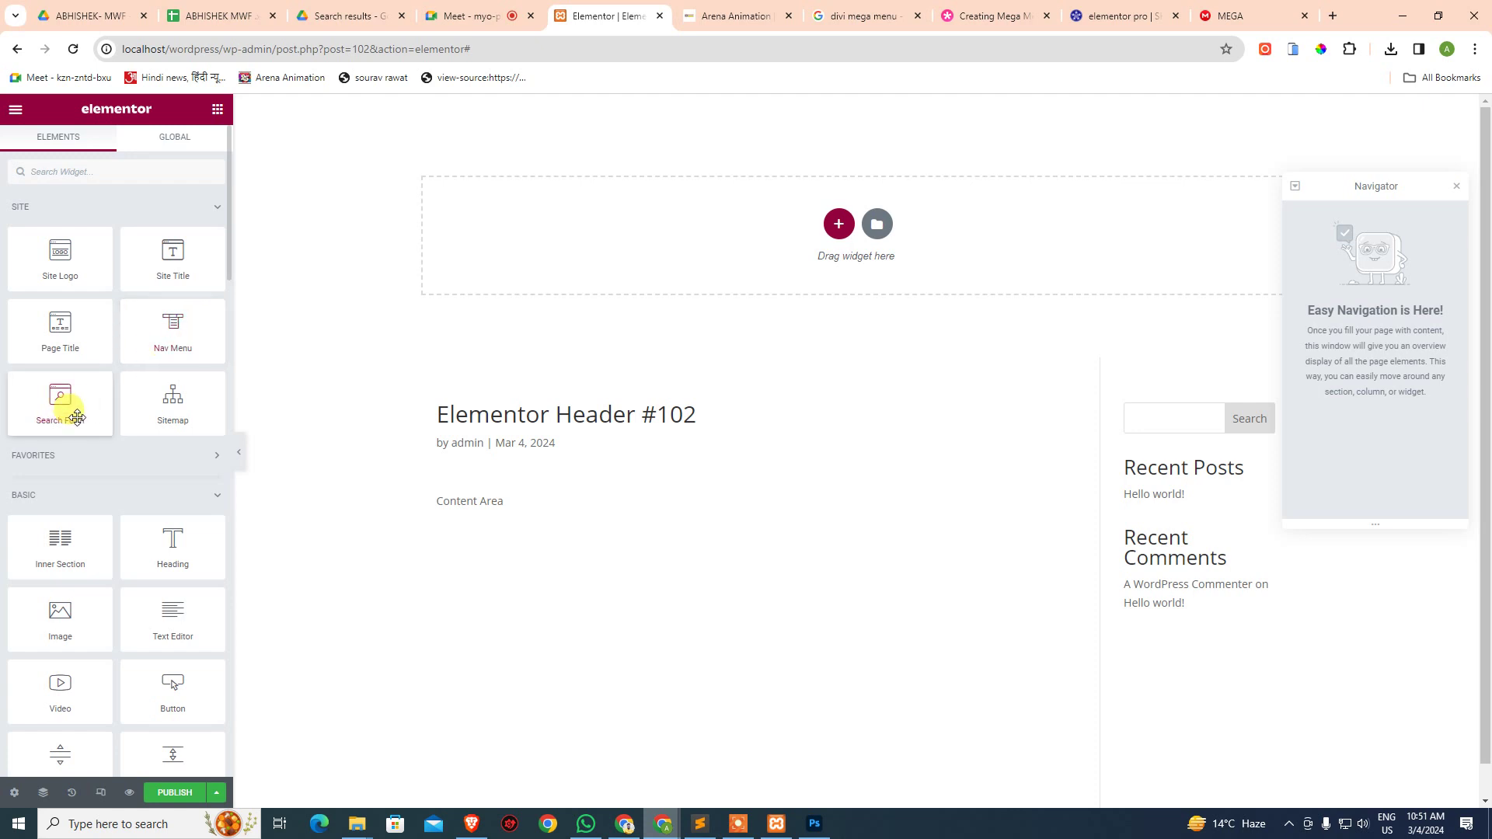
left_click(167, 208)
left_click(127, 248)
left_click(124, 247)
left_click(122, 288)
scroll(154, 497, "down", 4)
scroll(154, 497, "down", 10)
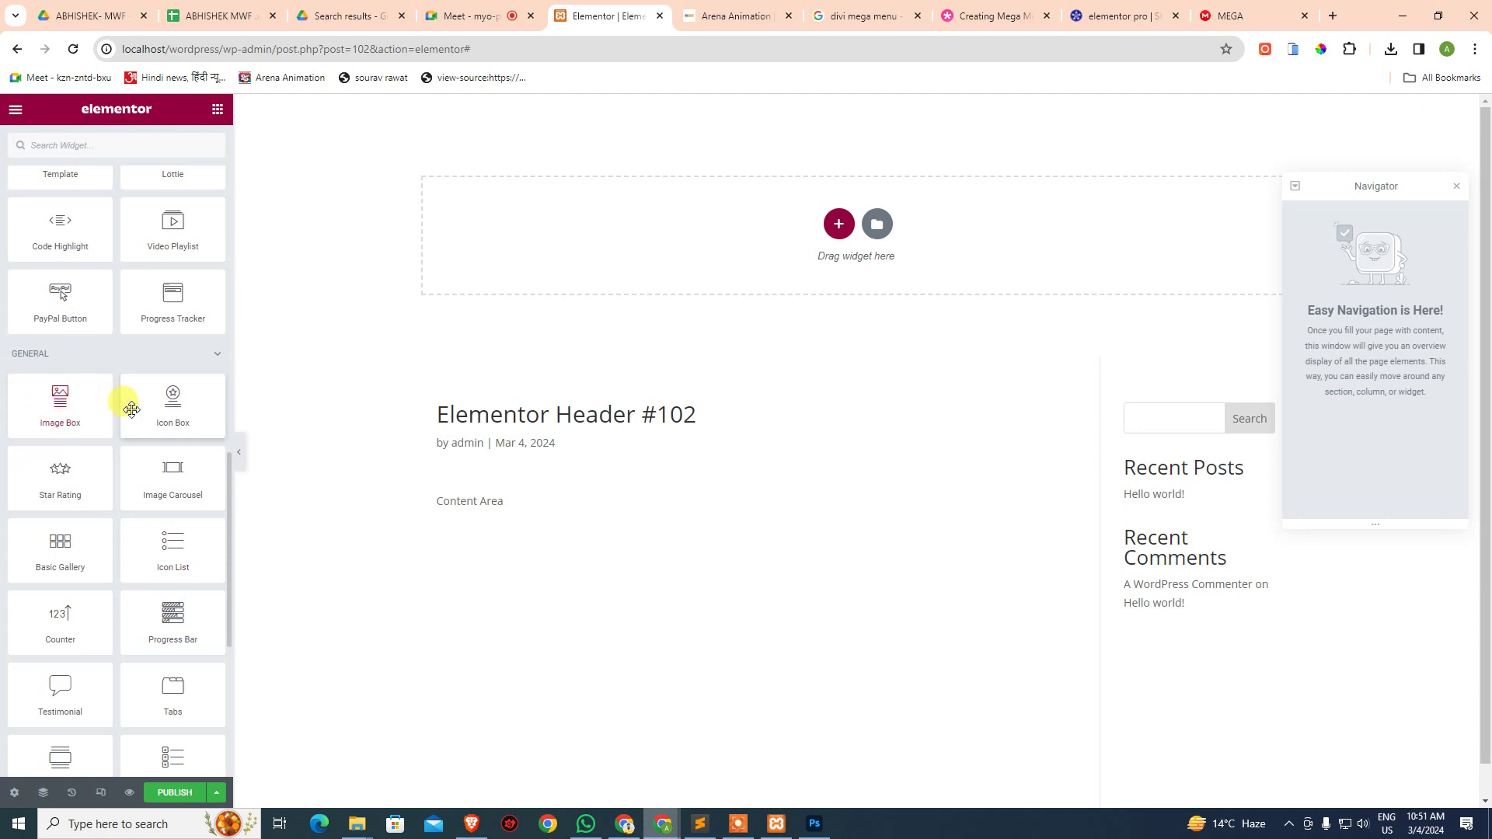
scroll(177, 666, "down", 3)
scroll(177, 667, "down", 3)
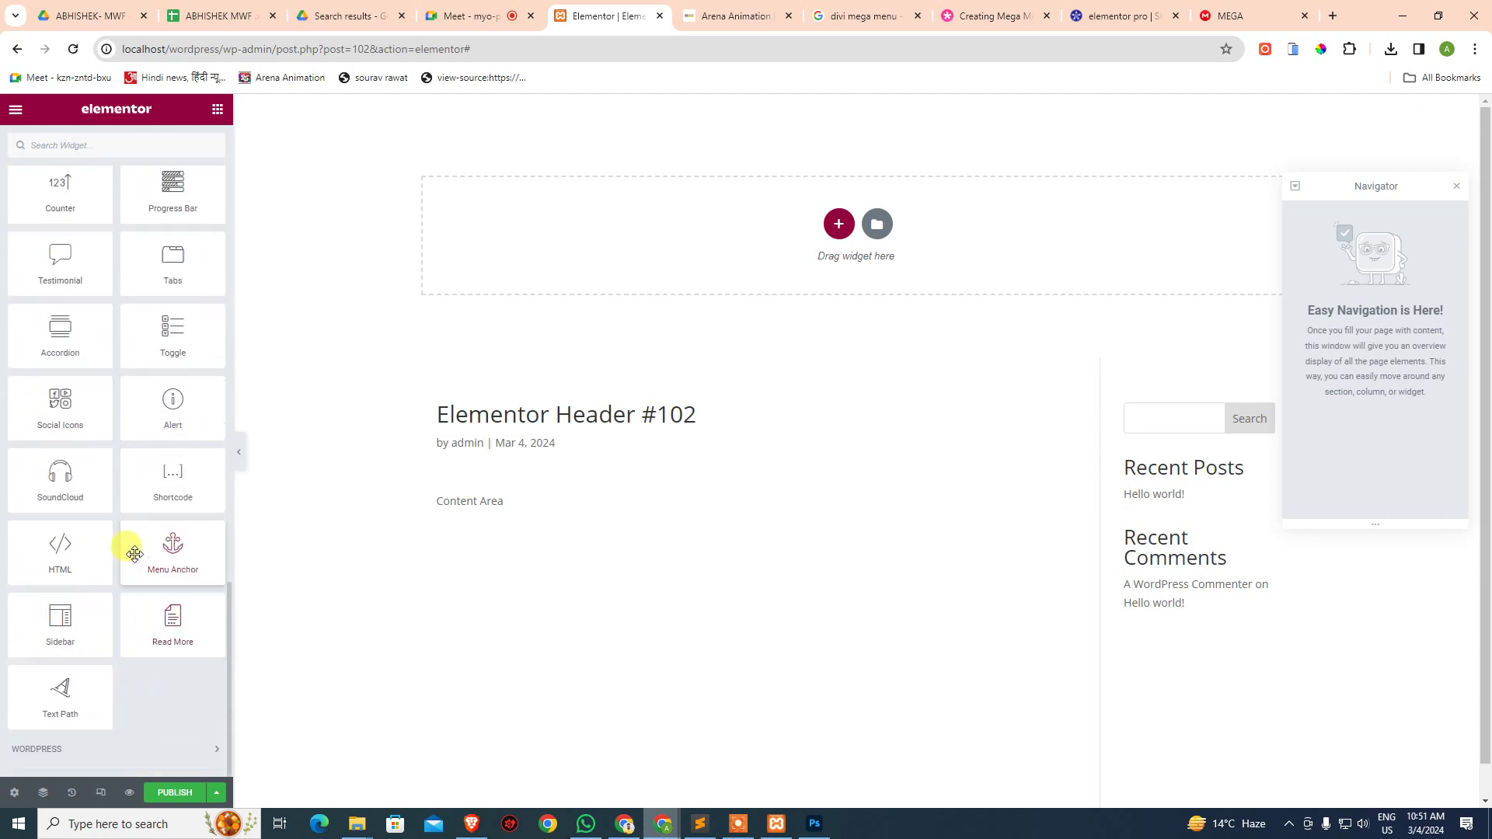
scroll(147, 462, "up", 15)
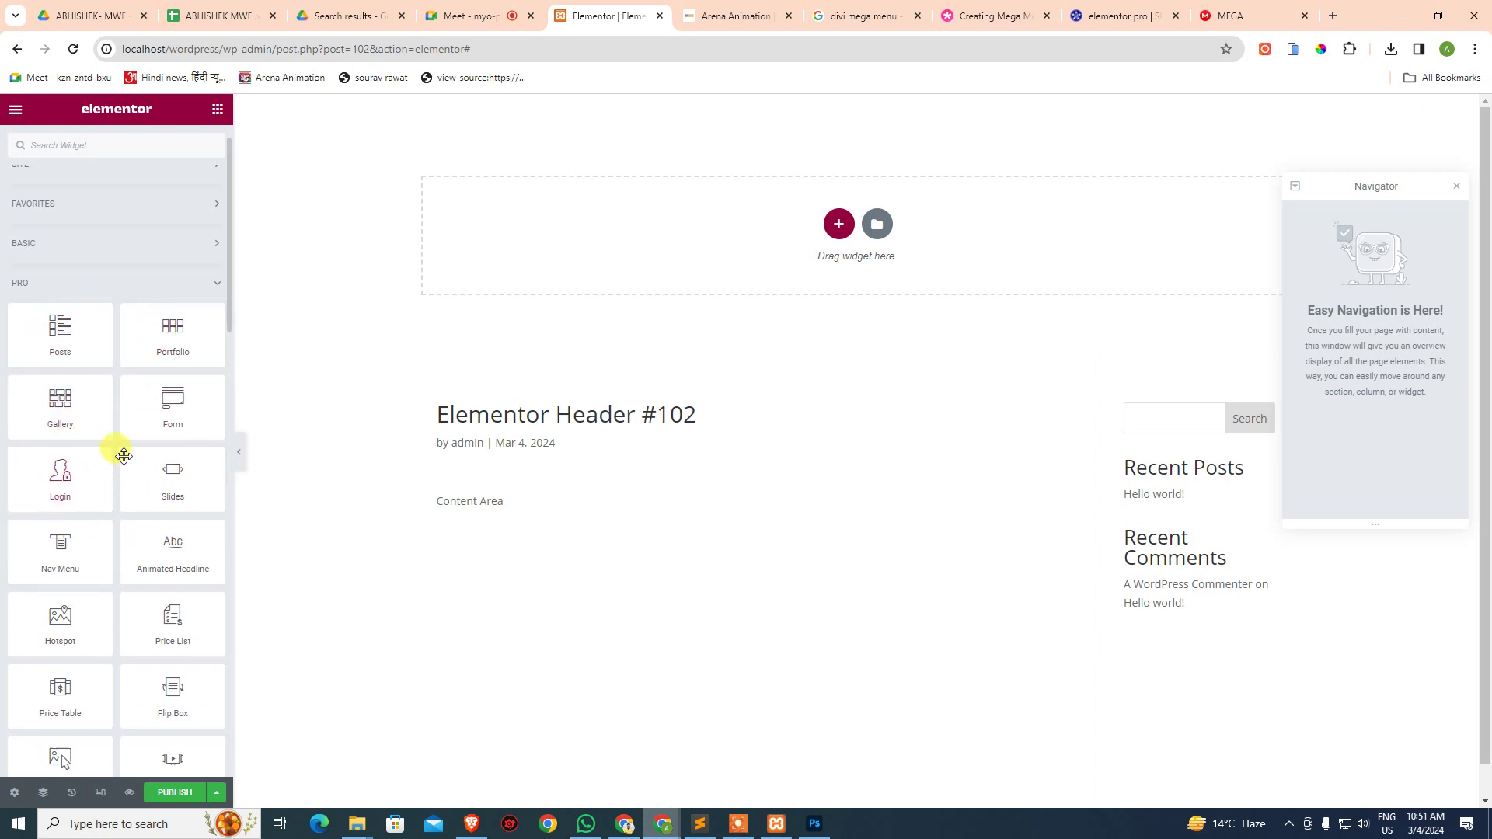
scroll(81, 516, "down", 3)
scroll(81, 516, "down", 2)
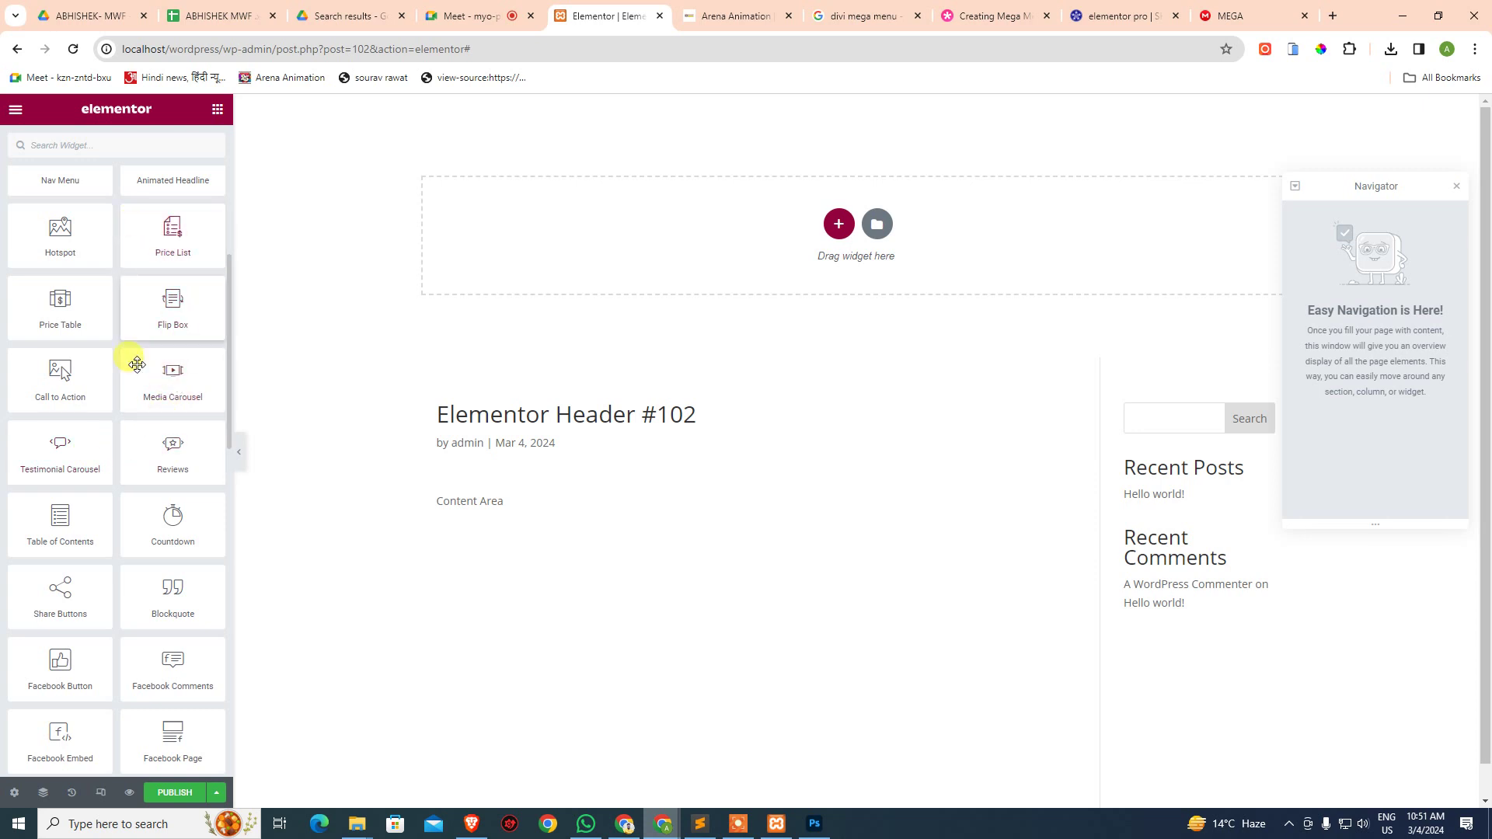
scroll(178, 347, "up", 2)
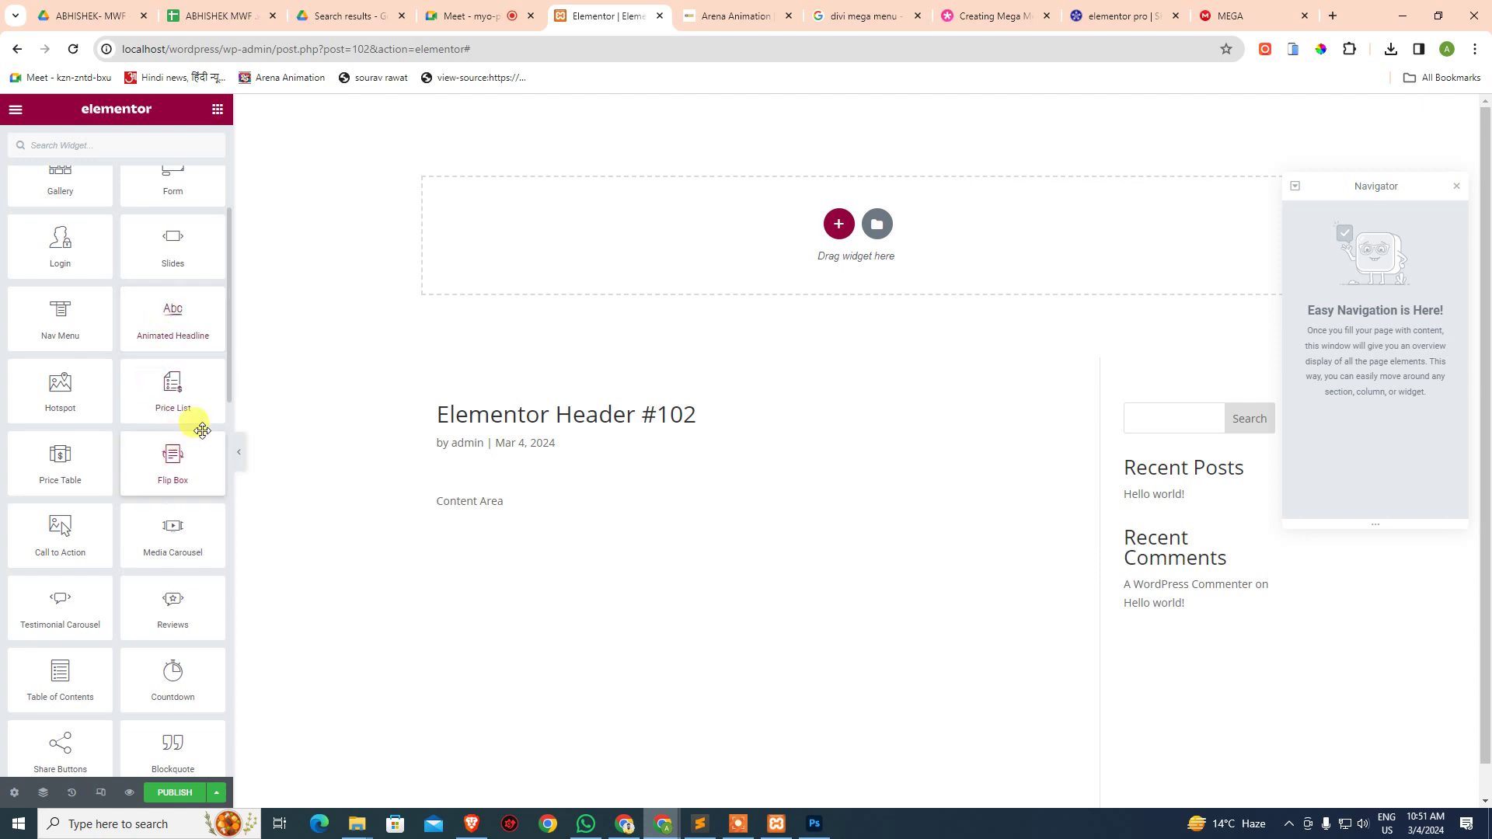
scroll(212, 421, "up", 4)
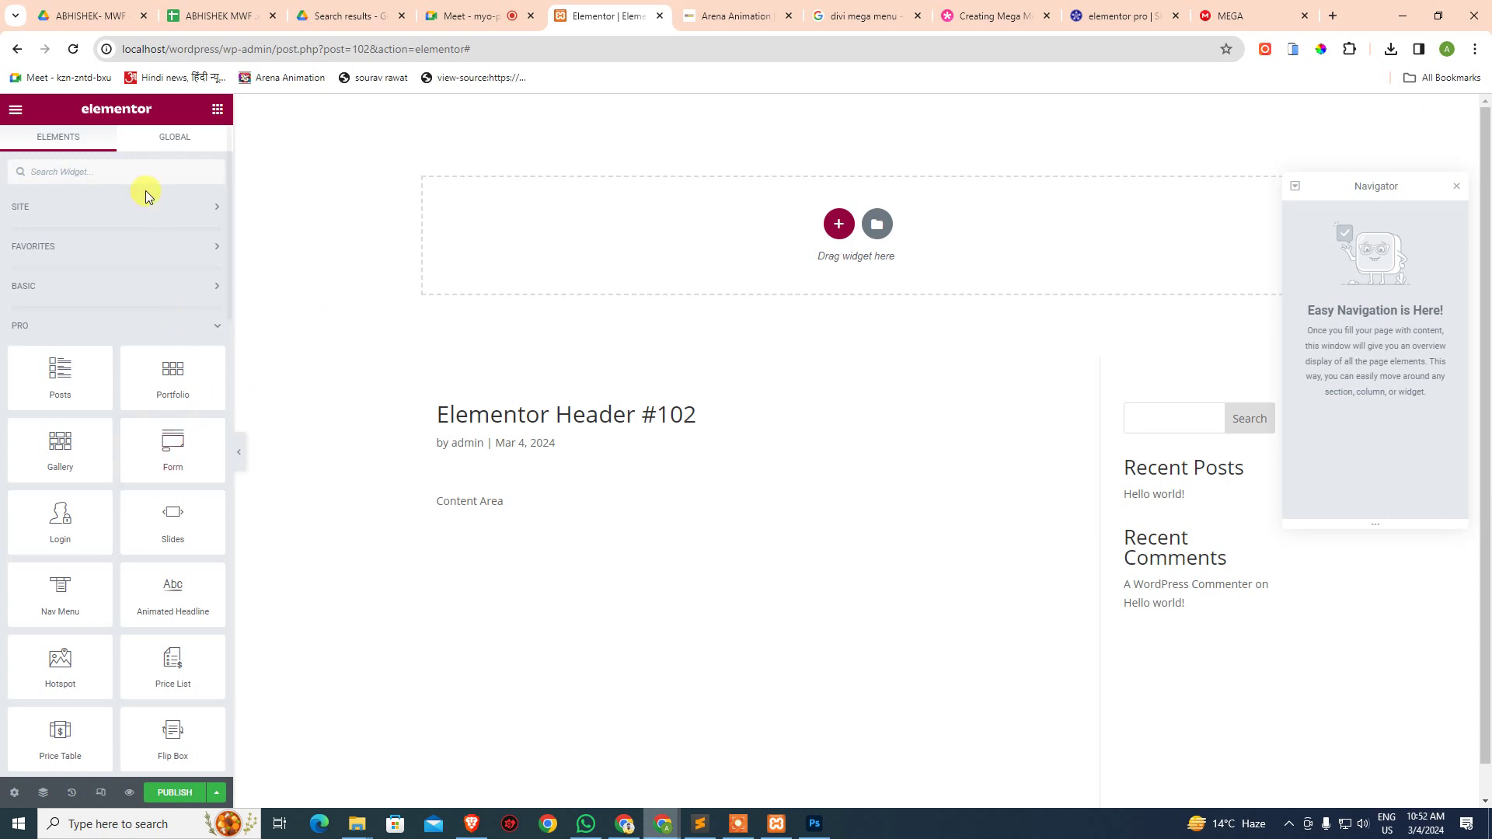
- Try a three-column section in the header with a Site Logo widget from the Site category in its first column
left_click(194, 328)
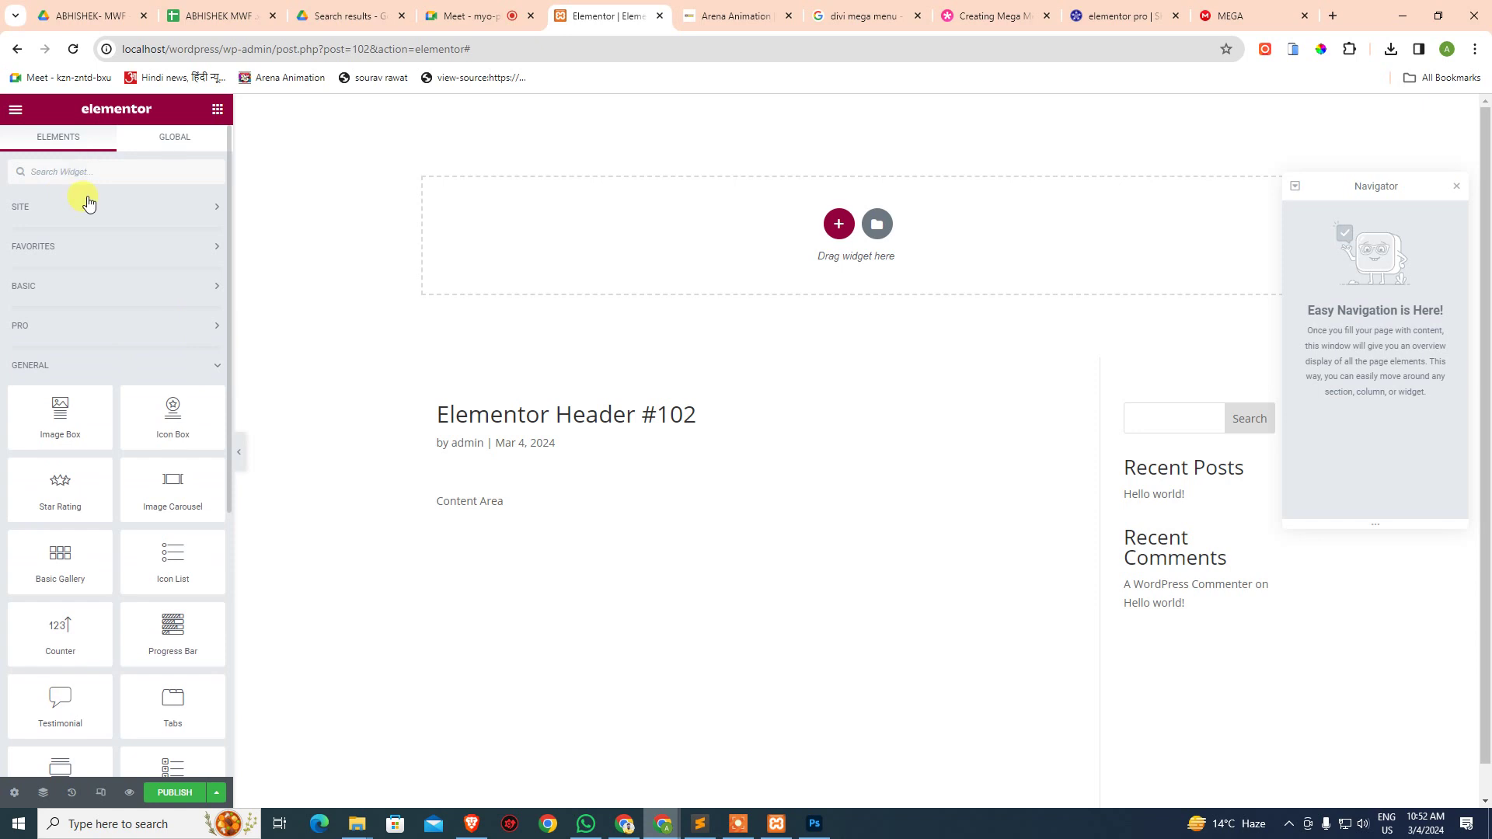
left_click(85, 204)
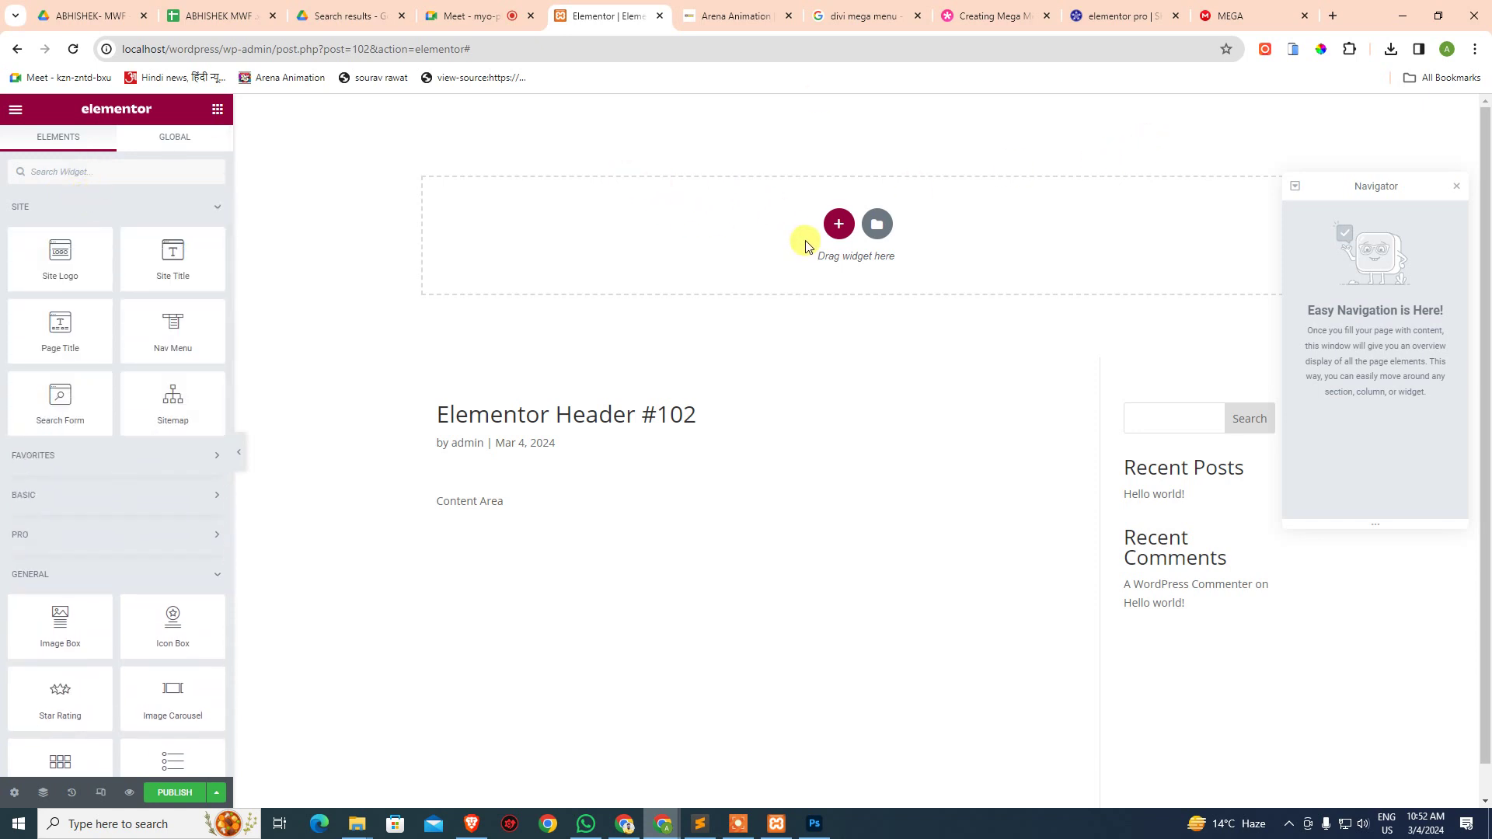
left_click(837, 223)
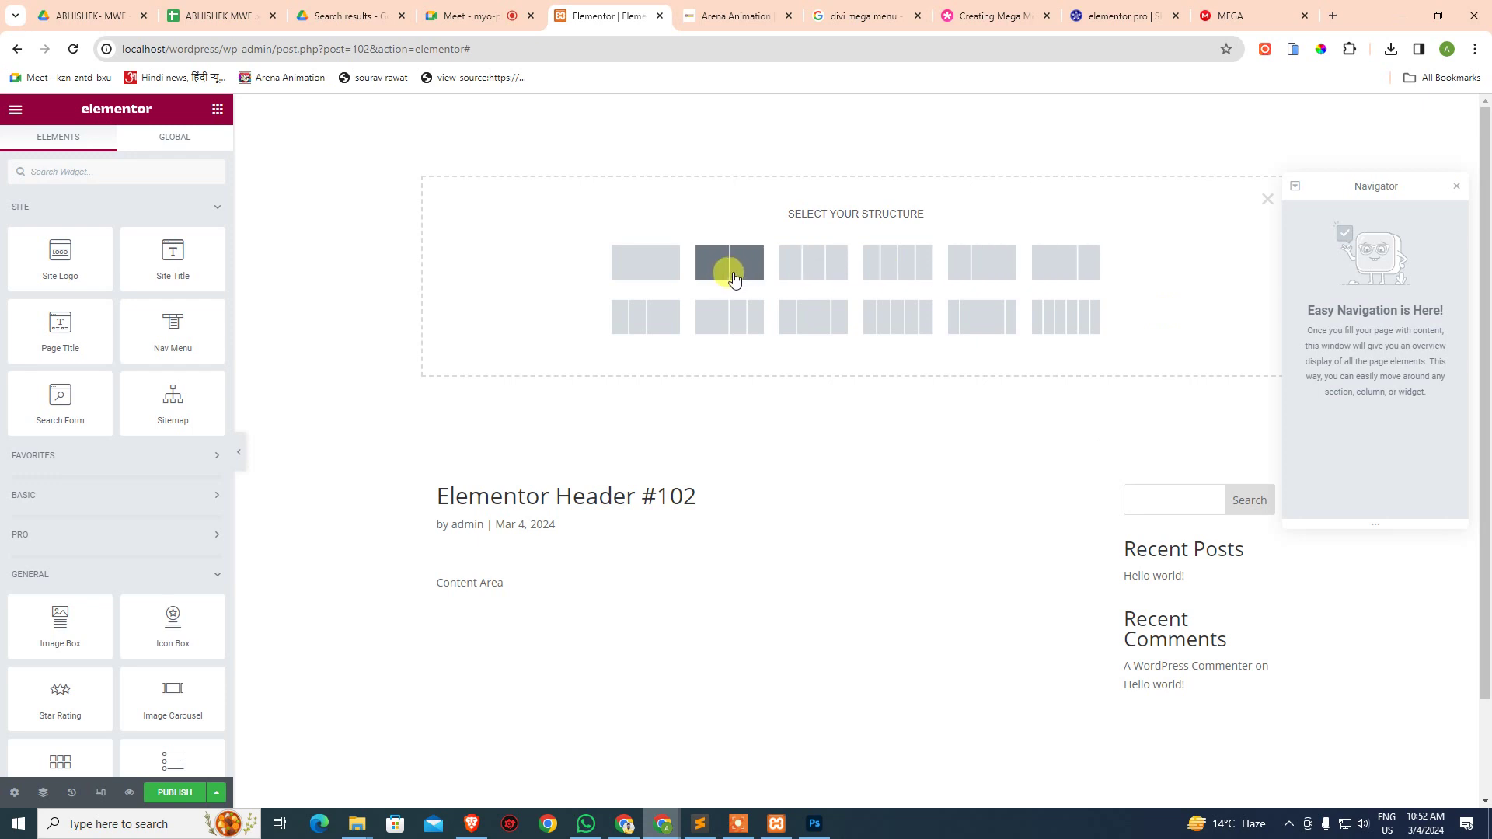
left_click(791, 263)
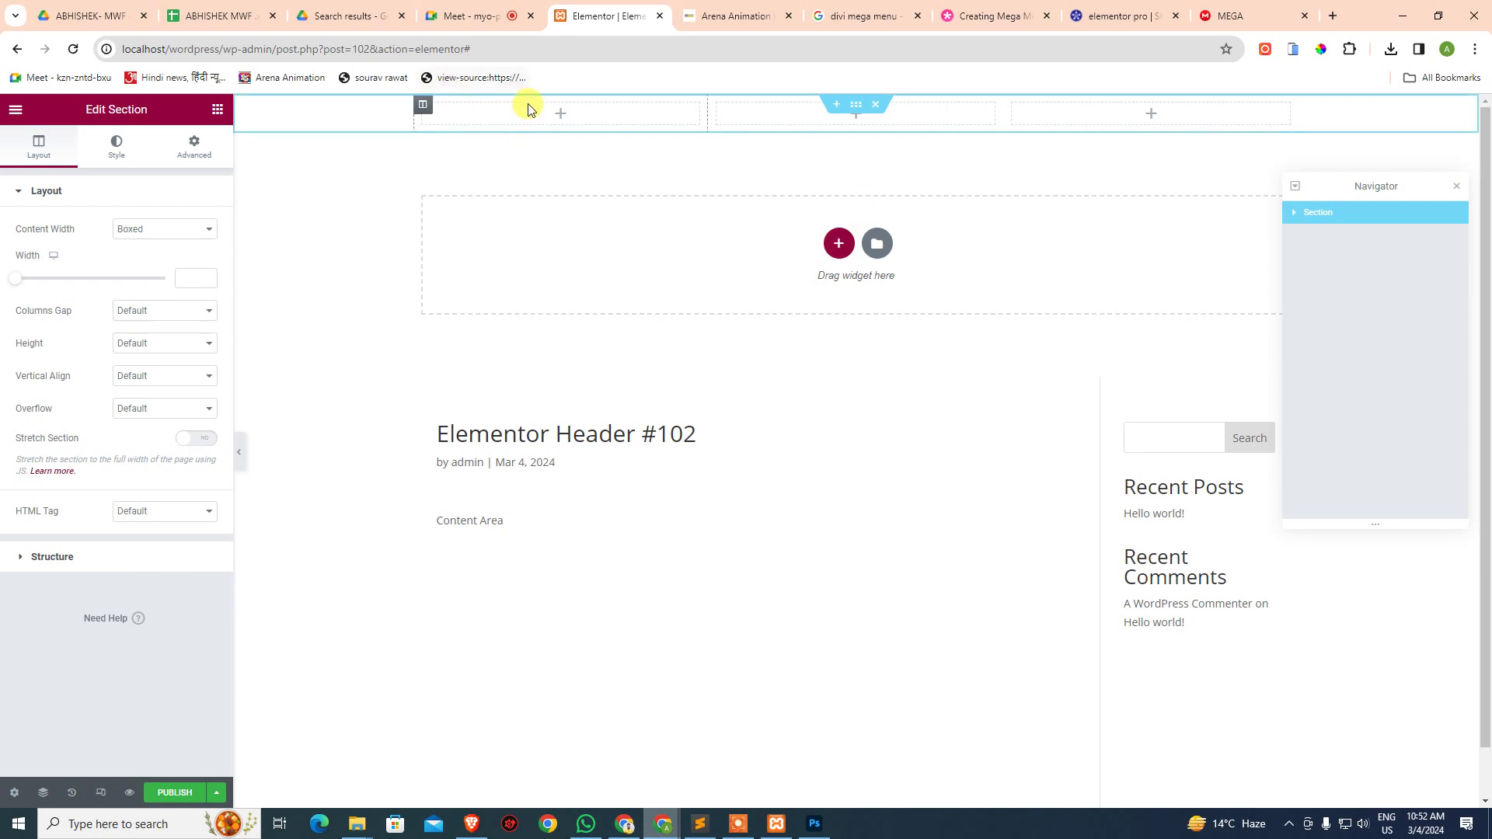
left_click(556, 116)
left_click_drag(59, 257, 565, 124)
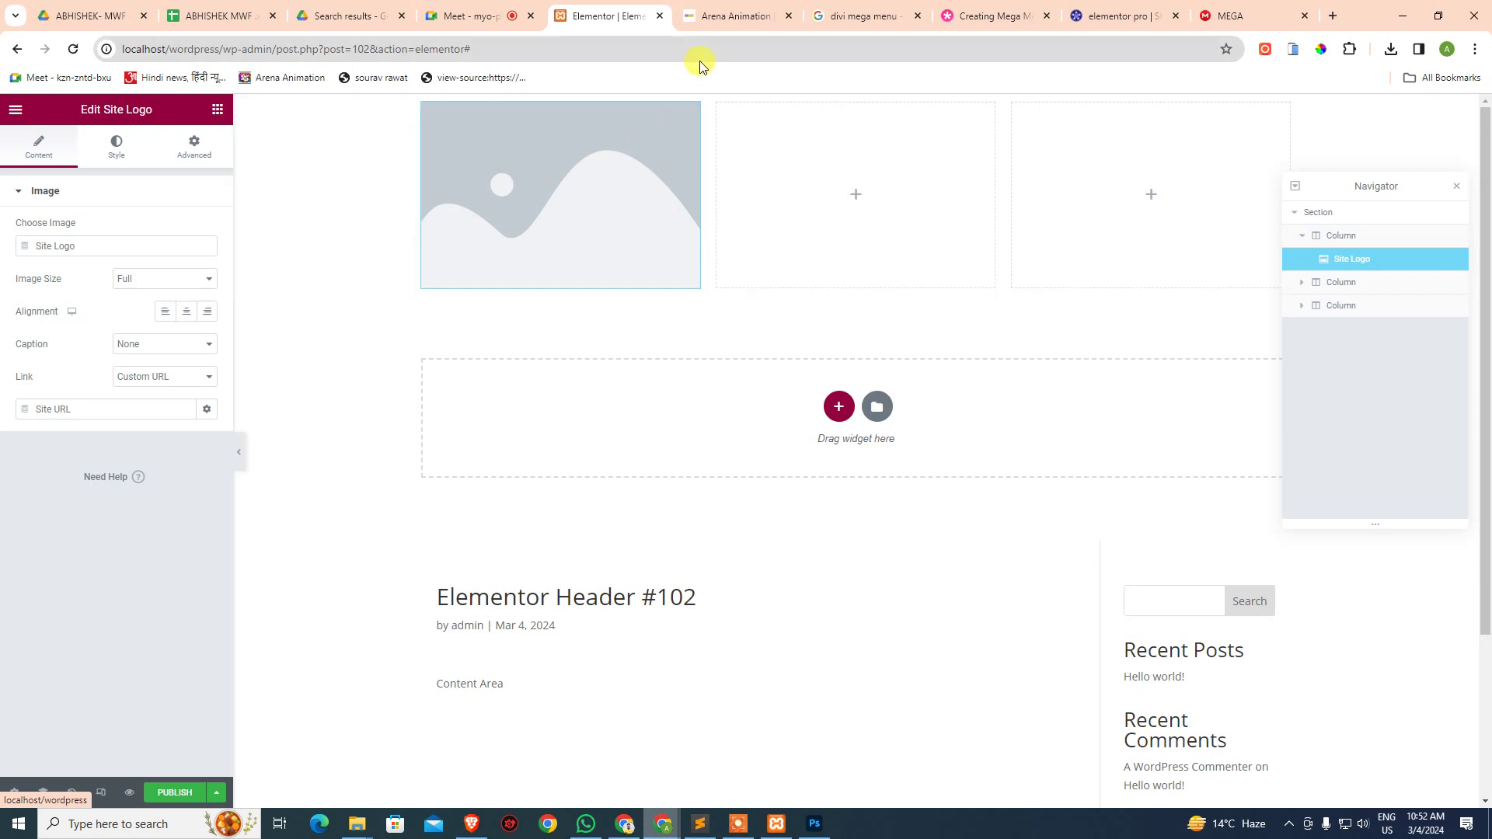
- Undo the Site Logo placement and the three-column section, leaving the header canvas empty
key("ctrl+z")
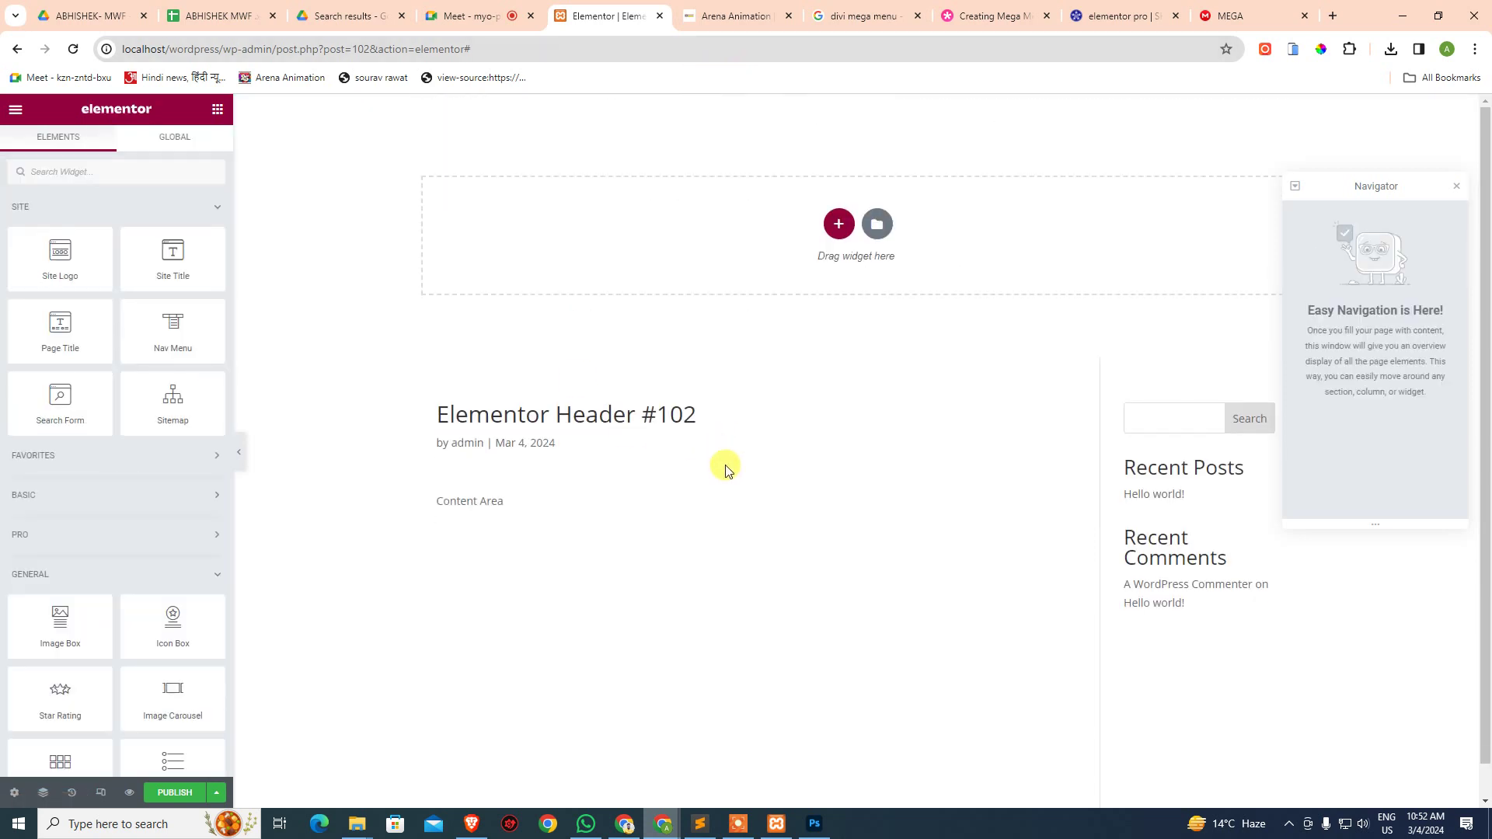
left_click(753, 350)
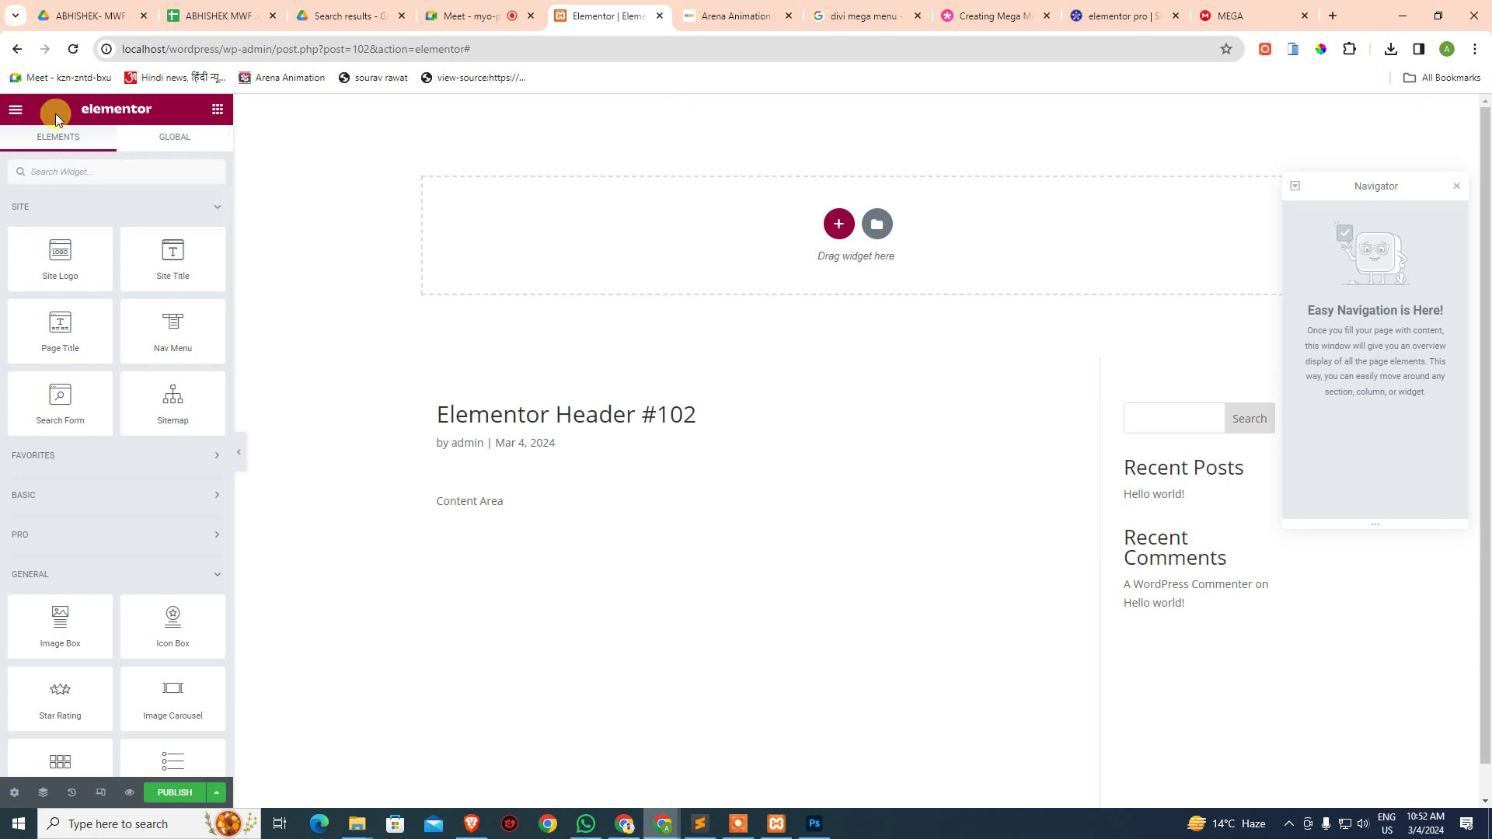
scroll(68, 472, "down", 5)
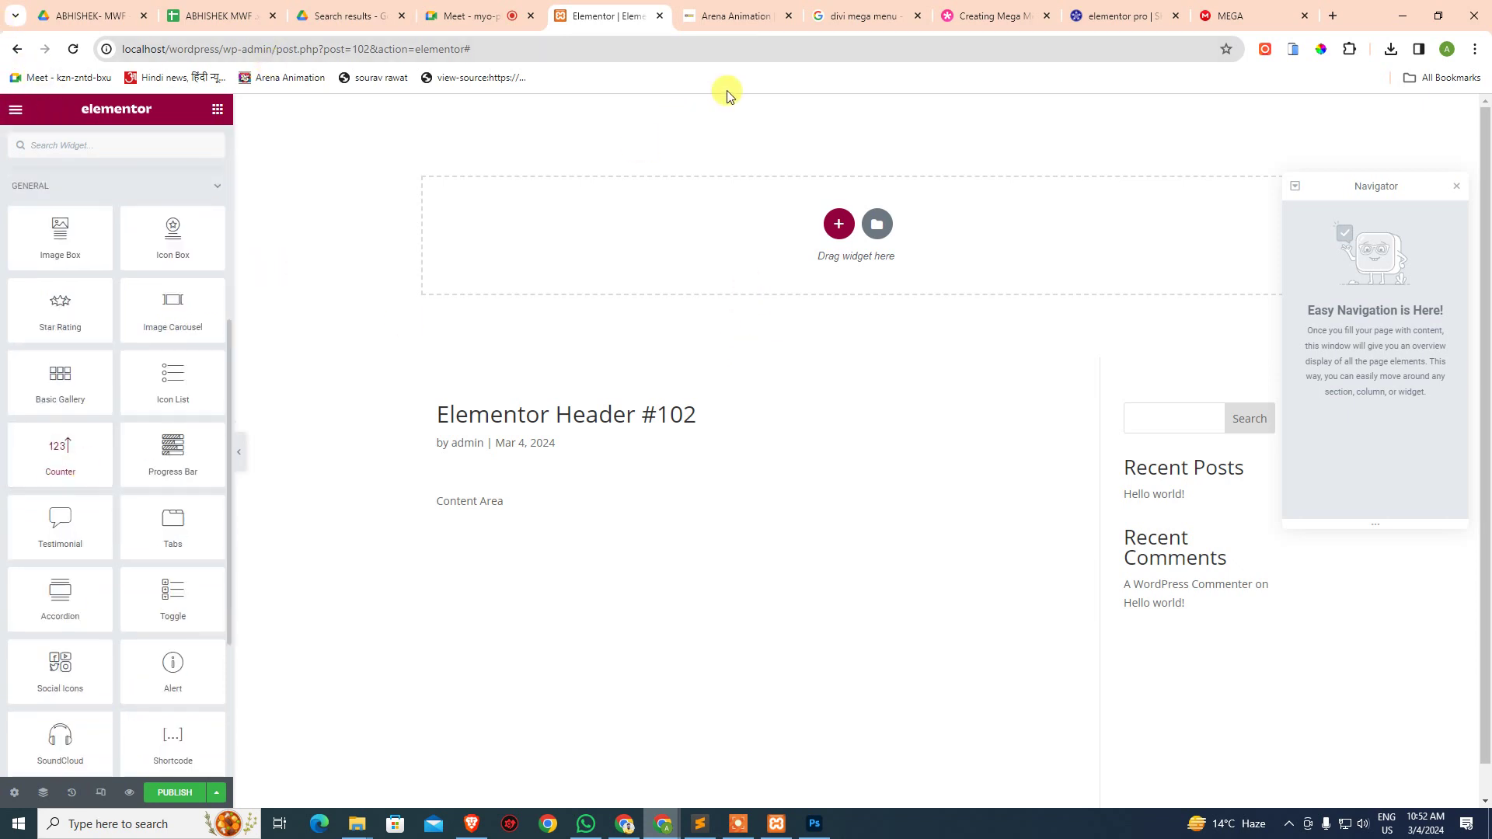
- In Google Drive, give anyone with the link access to your own elementor-pro-best-wp-page-builder zip, copy its link and bring up WhatsApp
left_click(331, 16)
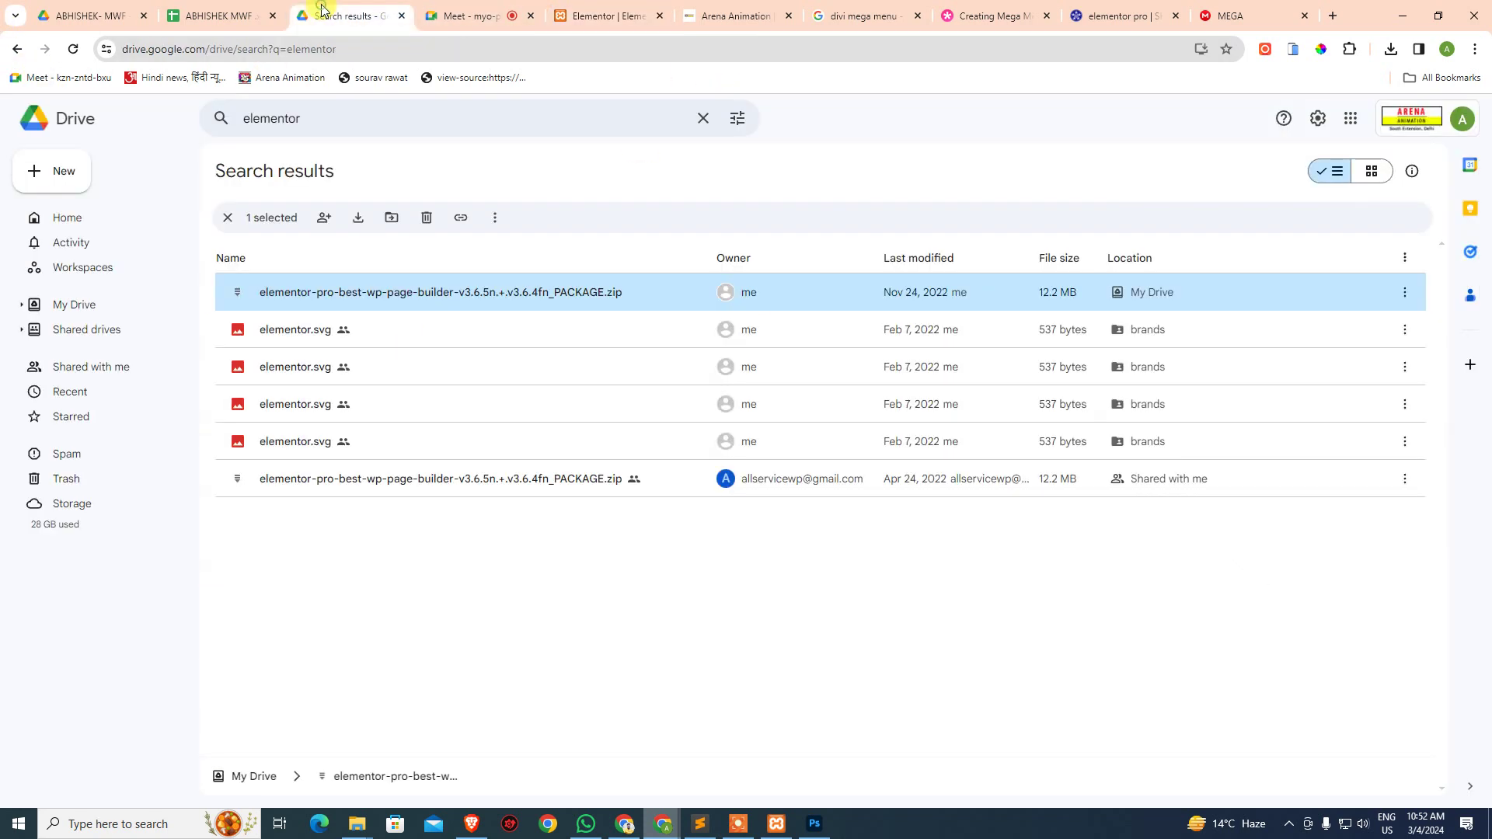
right_click(500, 289)
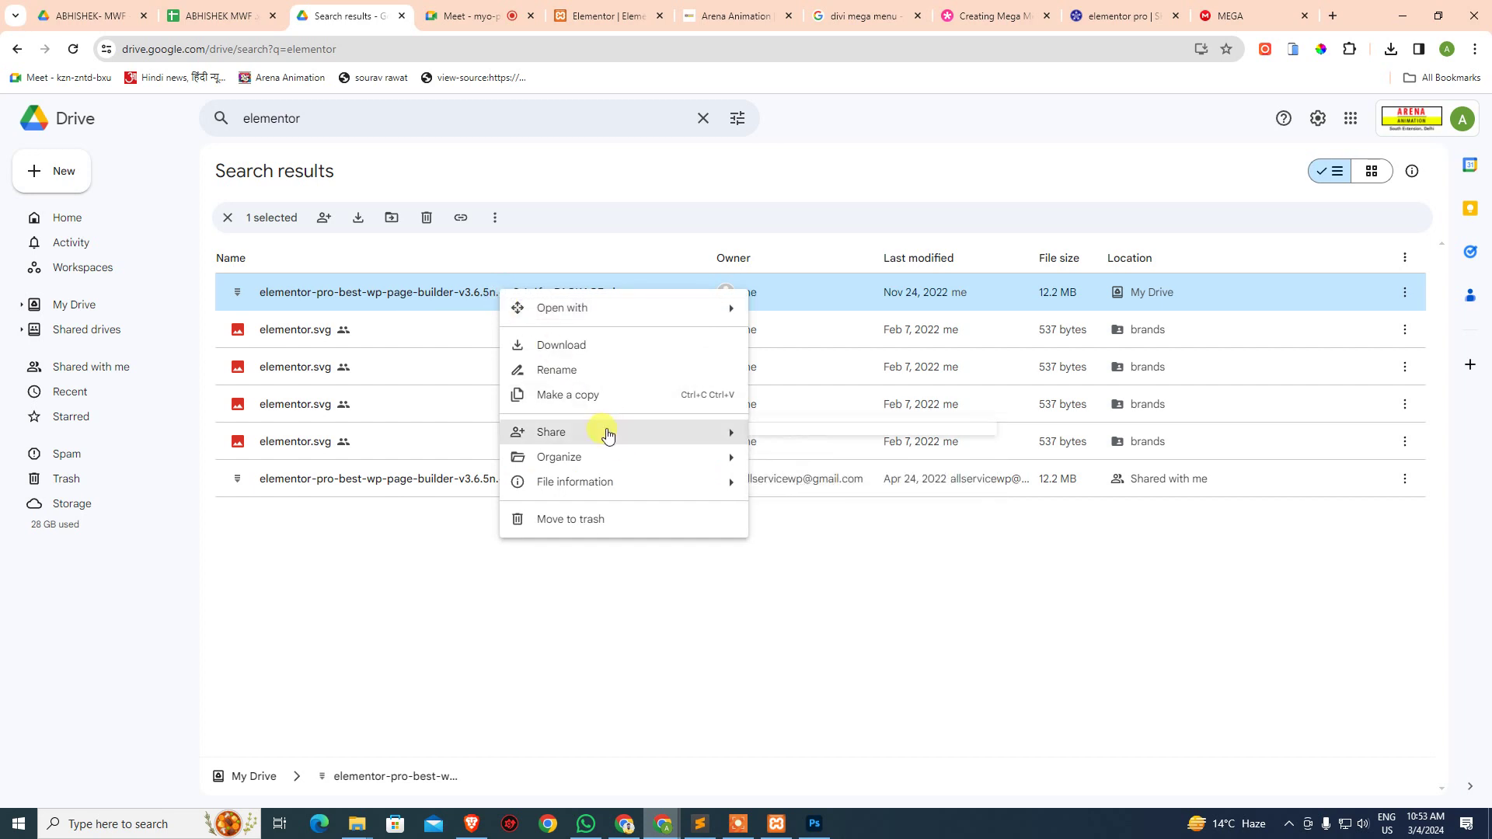
left_click(784, 441)
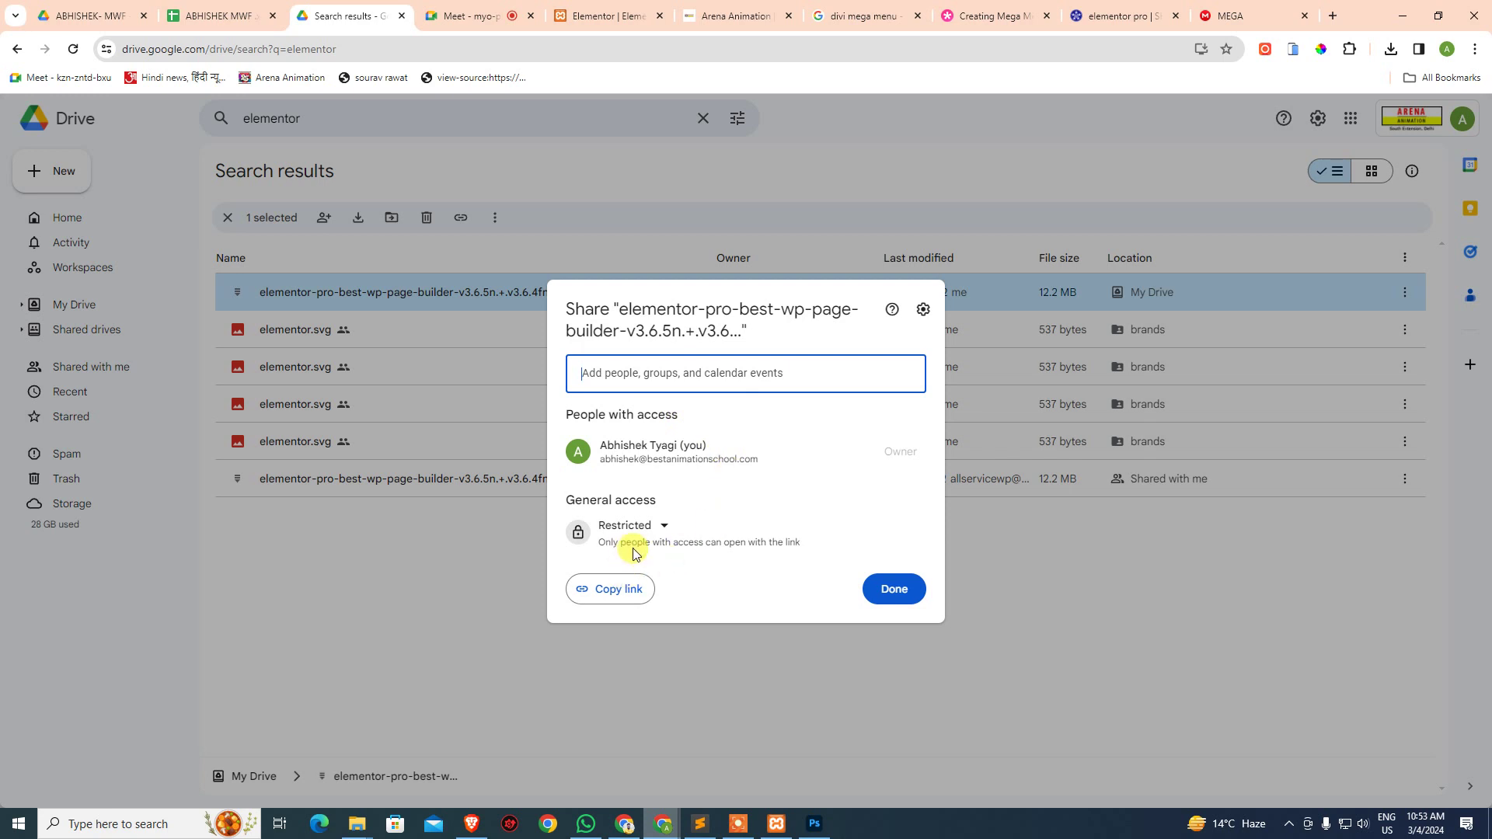
left_click(650, 526)
left_click(665, 657)
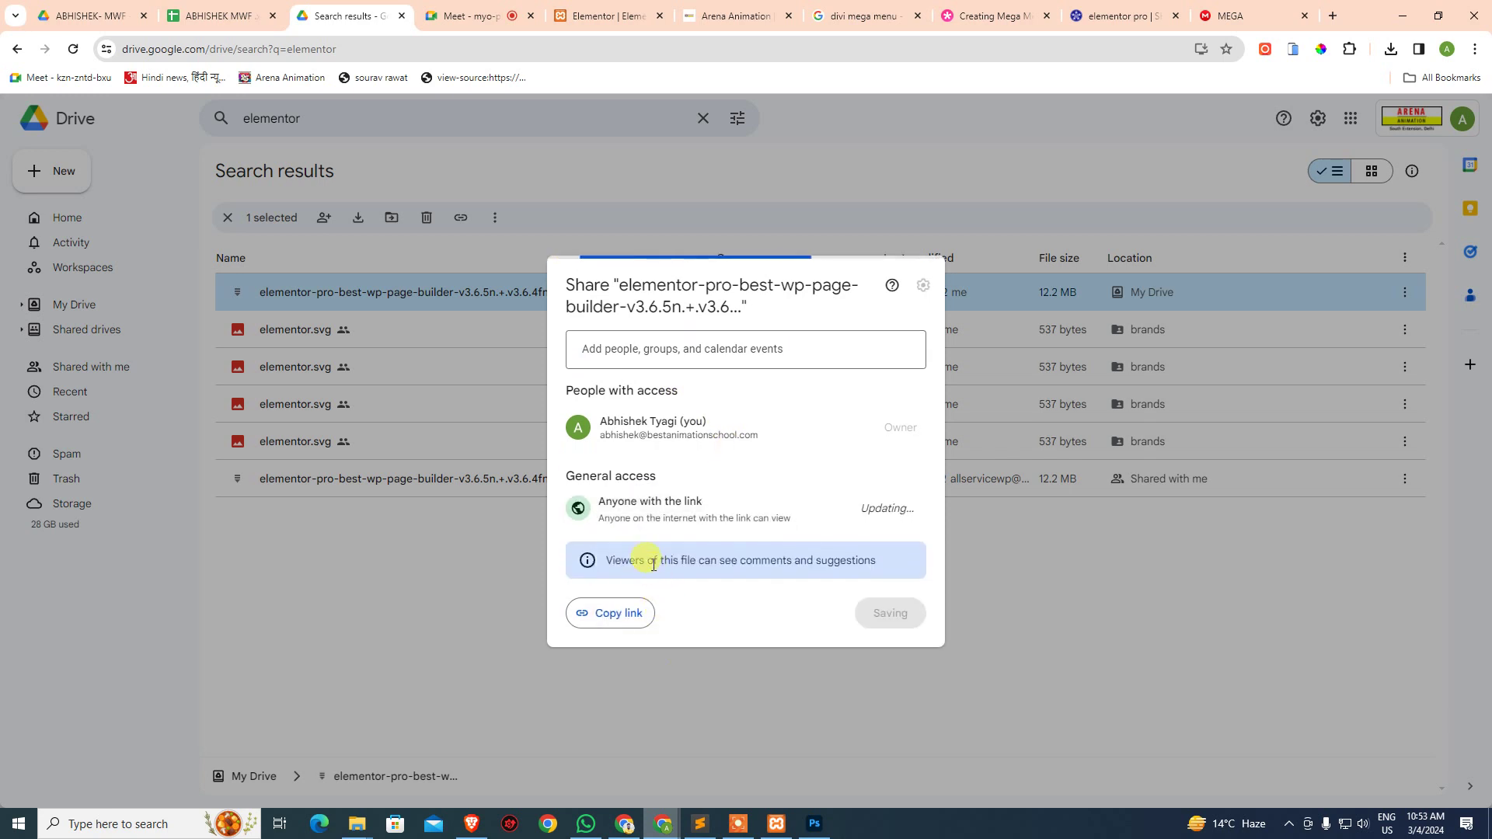
left_click(618, 614)
left_click(890, 612)
left_click(586, 824)
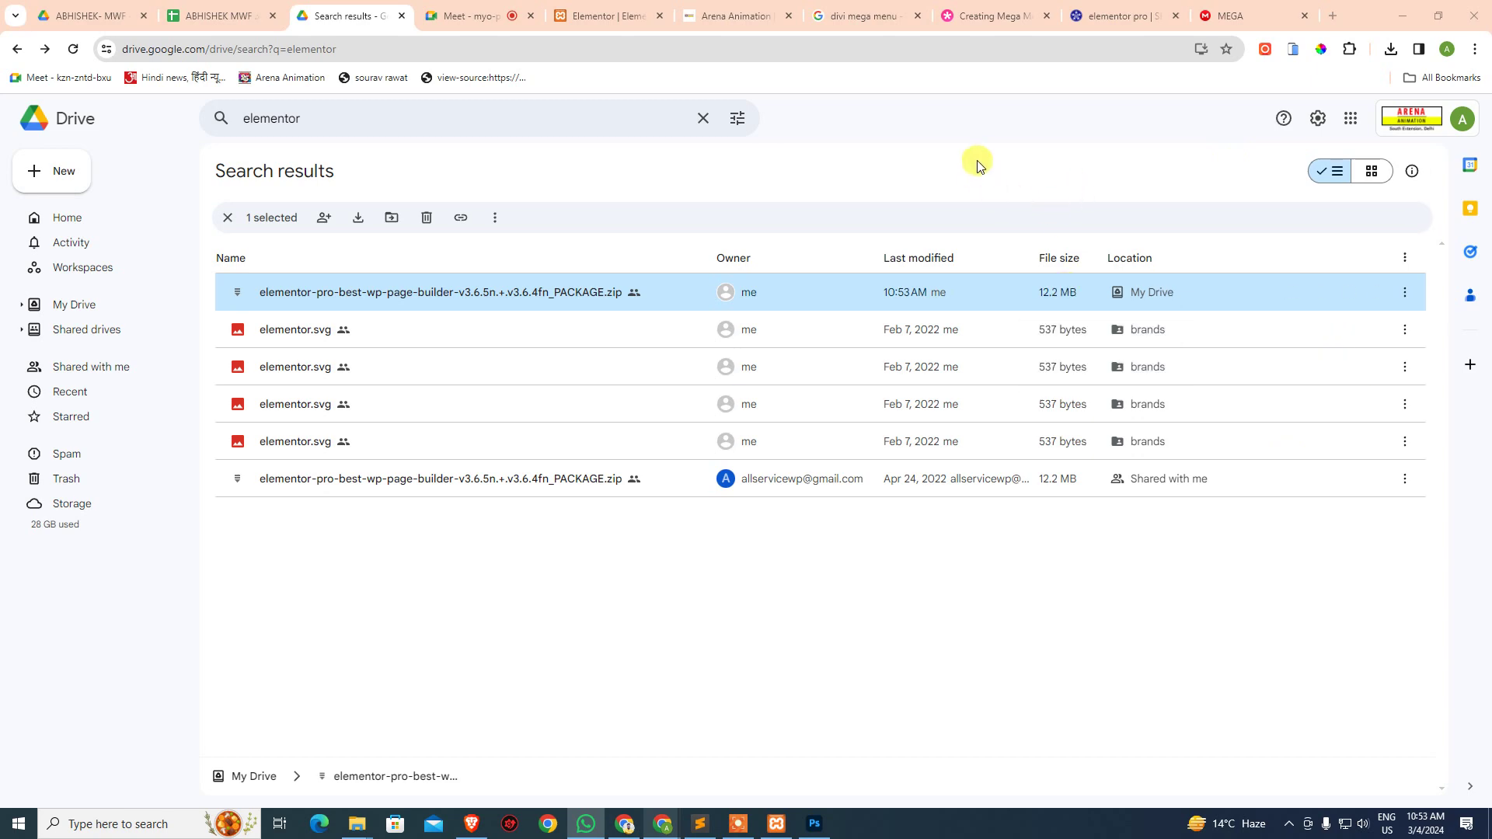
left_click(958, 588)
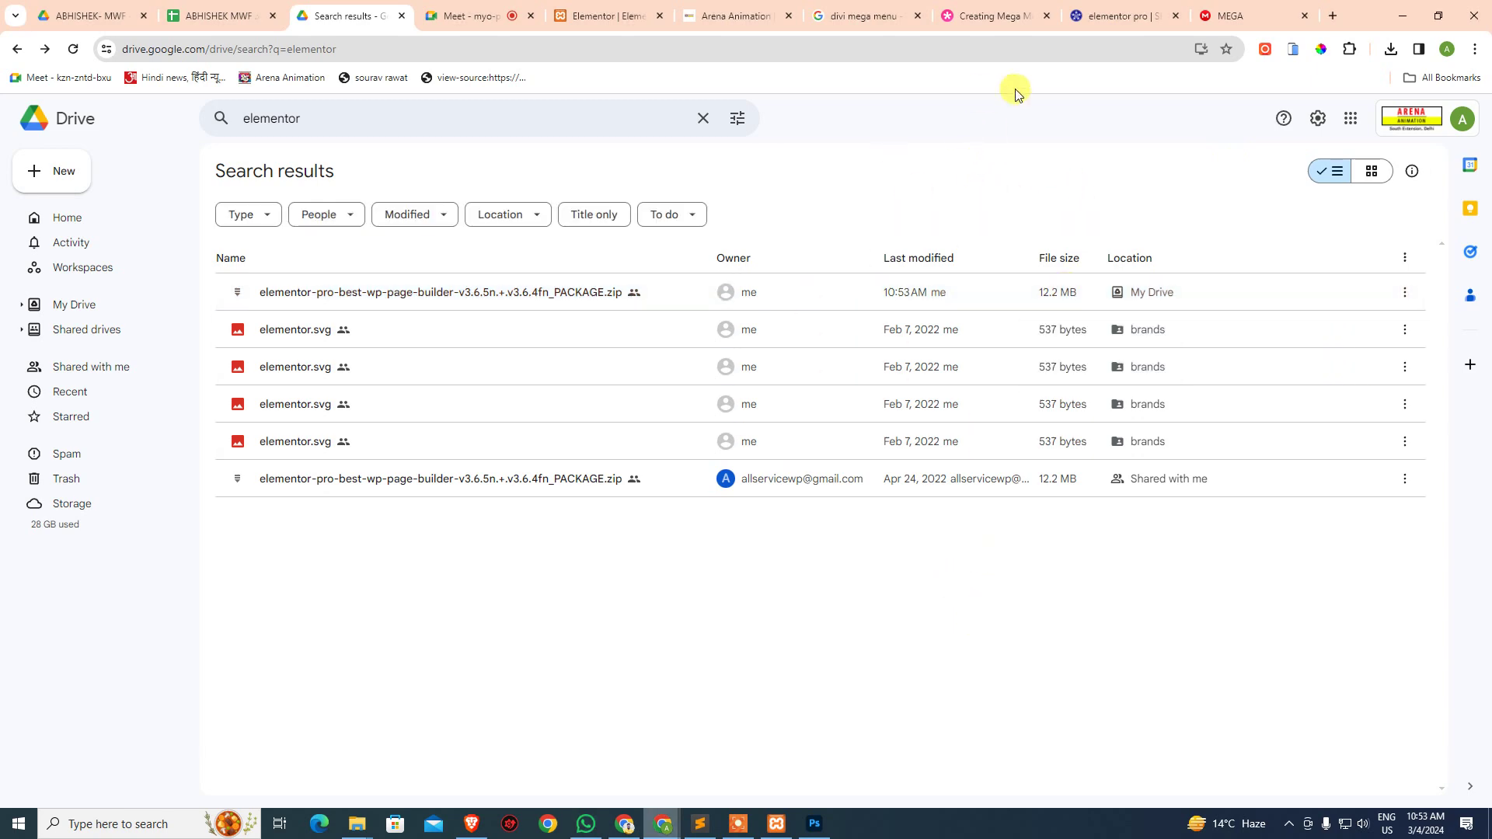
- Look through the template kit zip files in the Elementor Pro Templates folder on MEGA
left_click(1242, 16)
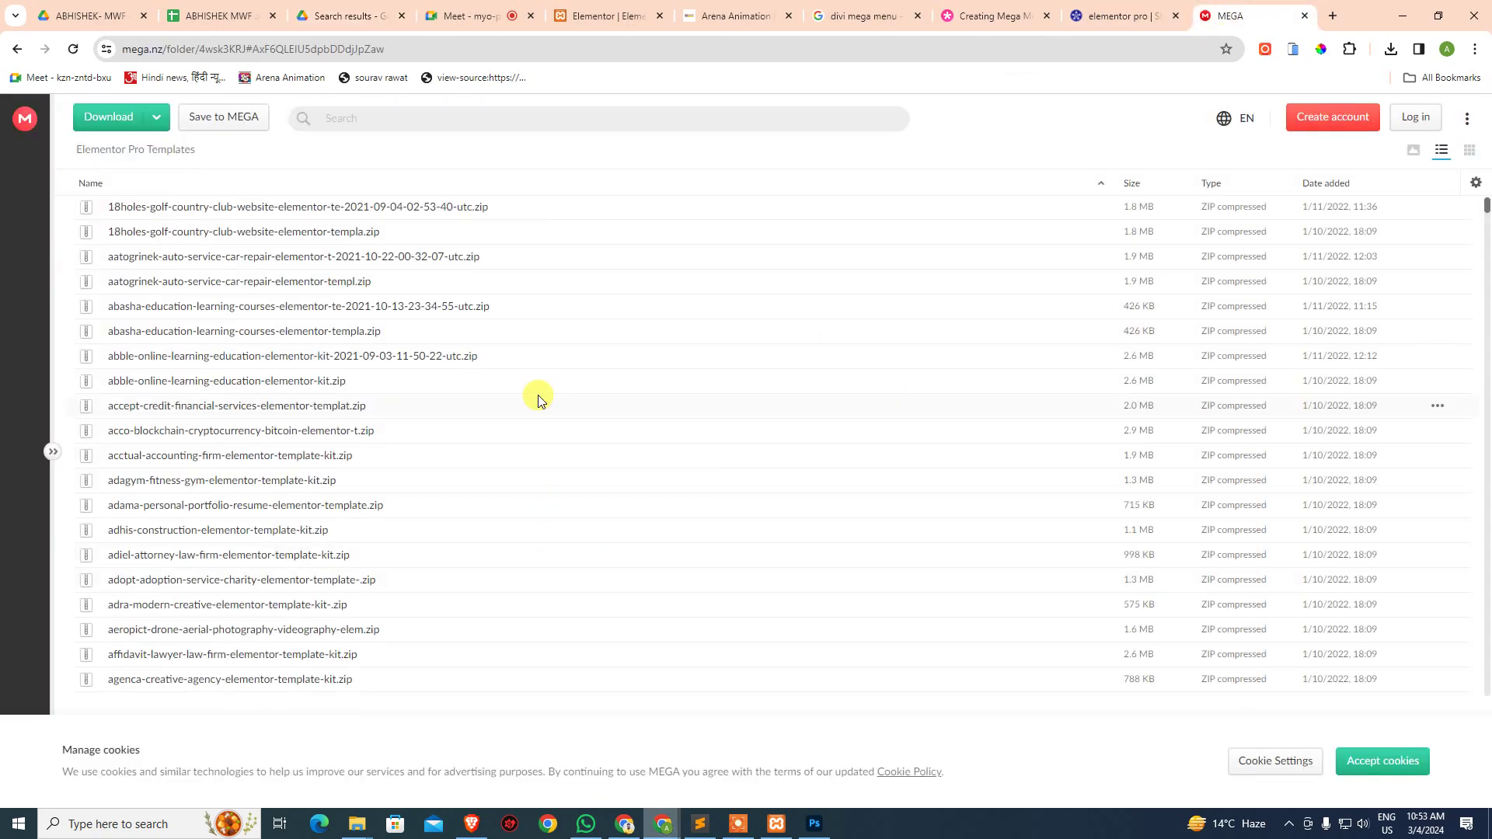
scroll(538, 395, "down", 15)
scroll(547, 407, "down", 5)
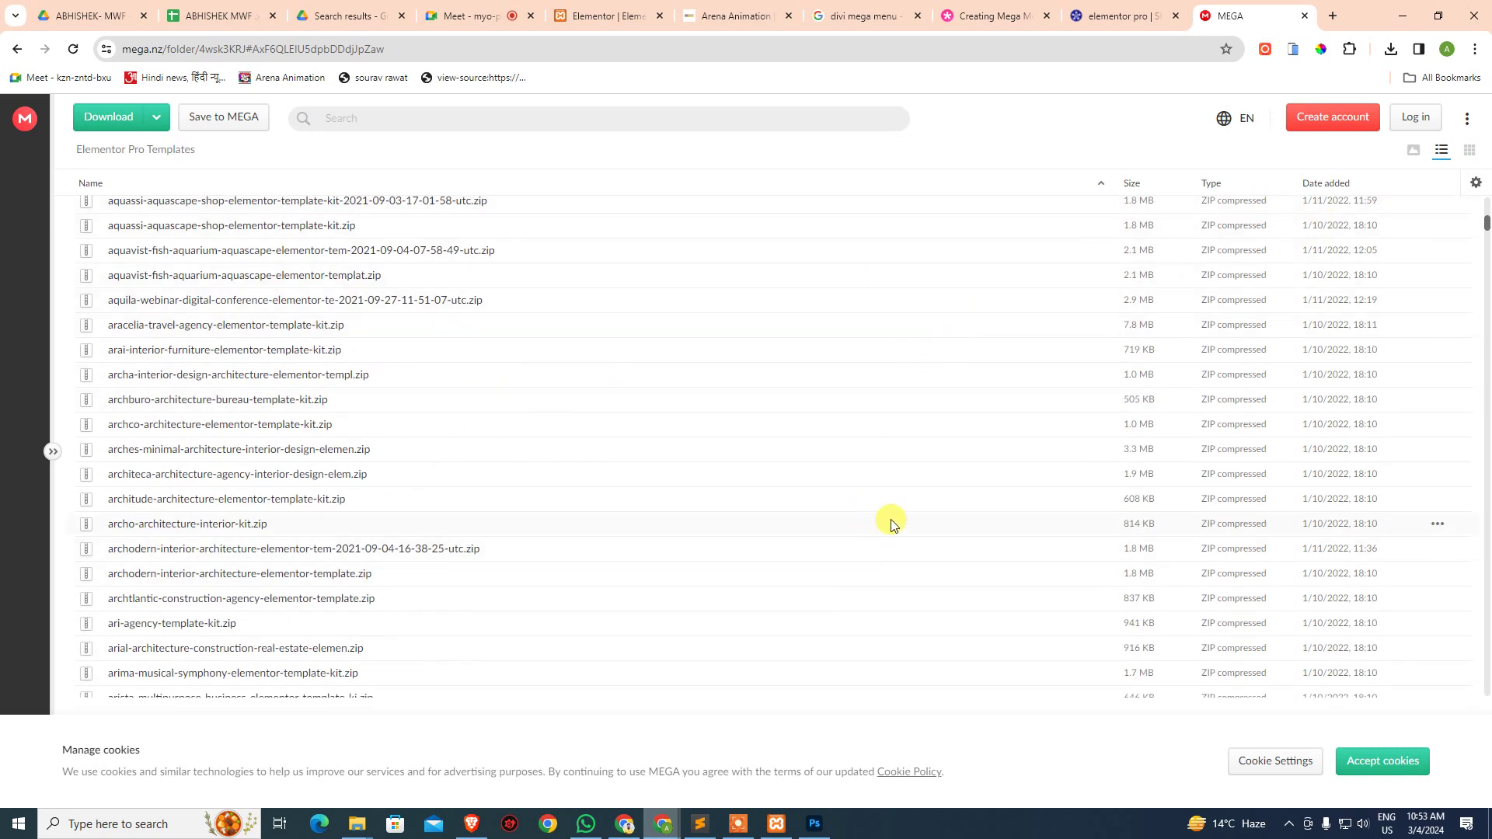
scroll(935, 403, "up", 20)
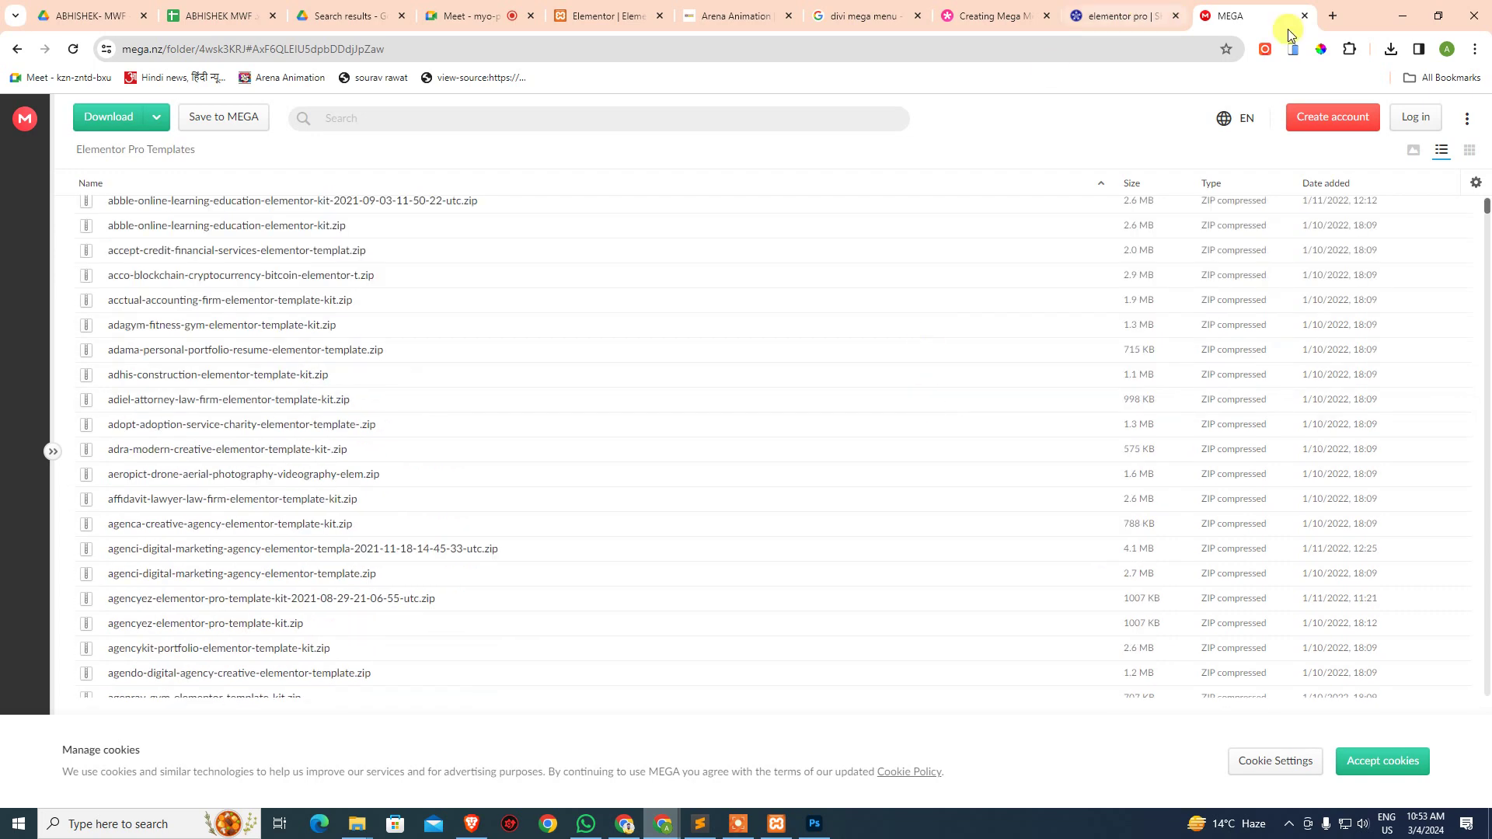
- Close the MEGA, Elementor Pro download, Divi mega menu and Arena Animation site pages in the browser
middle_click(1233, 15)
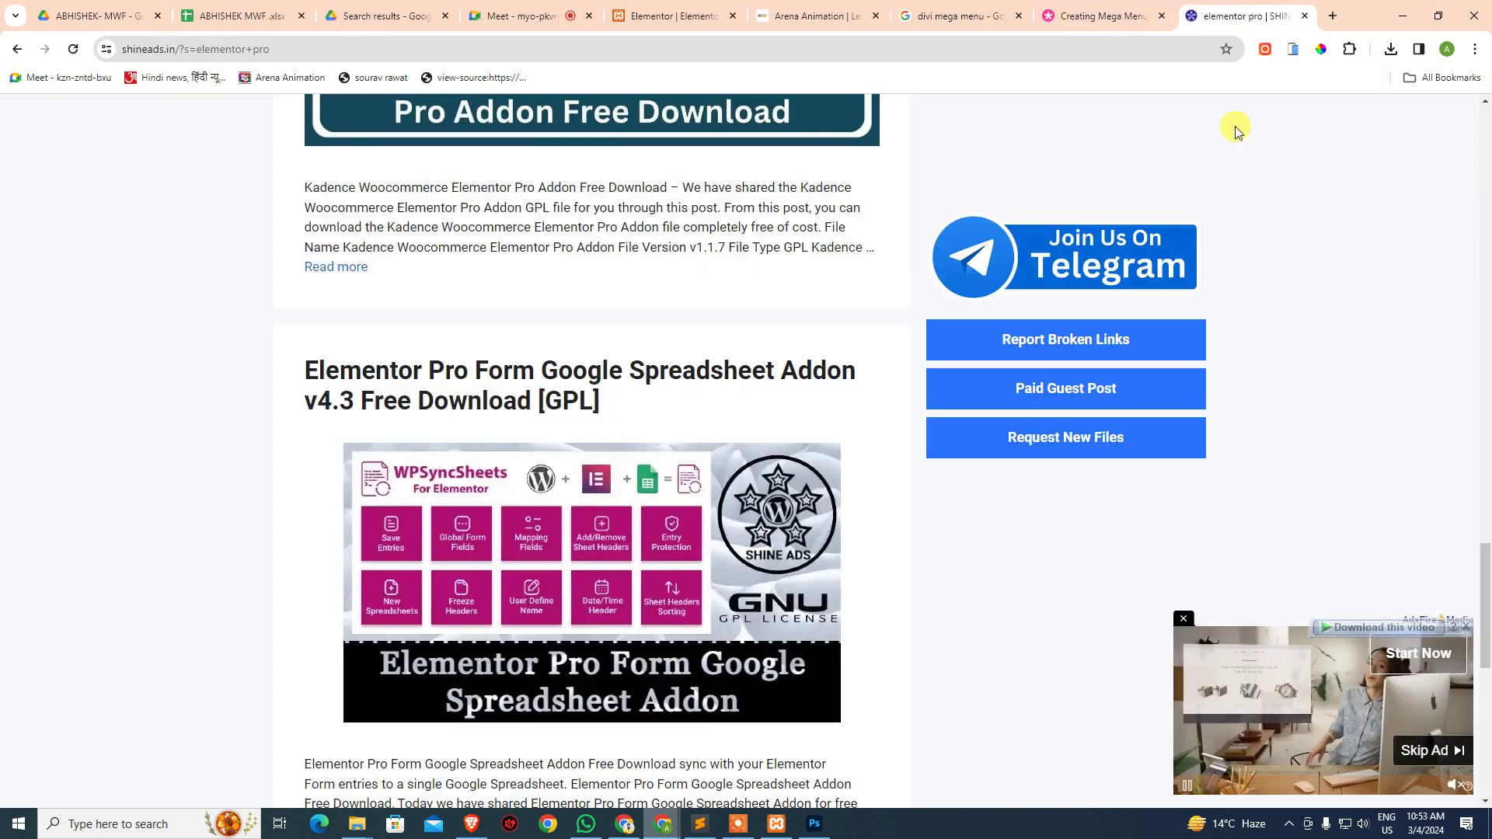
middle_click(1211, 17)
middle_click(1210, 17)
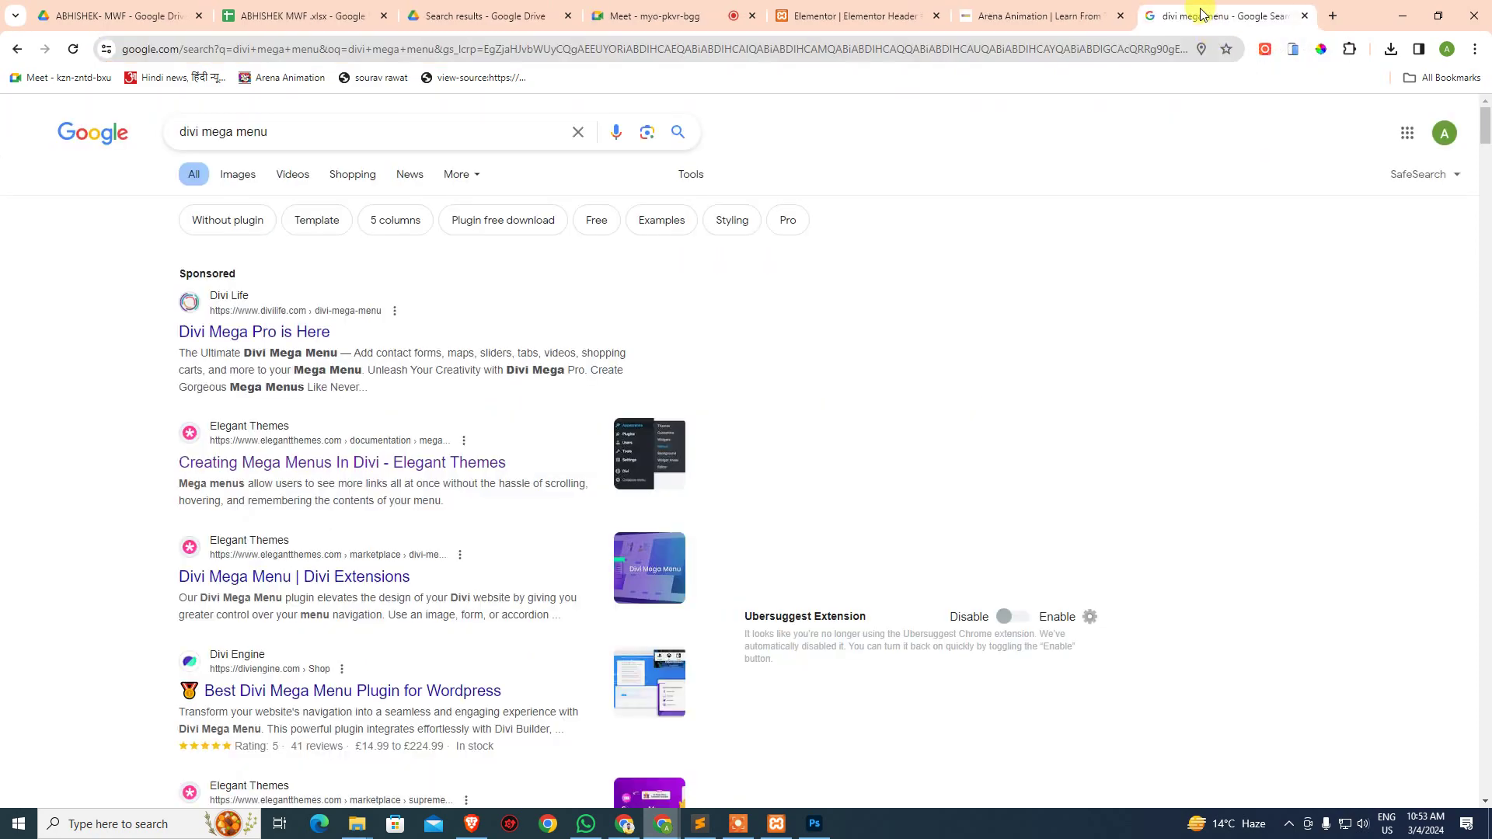
middle_click(1211, 17)
scroll(1223, 437, "up", 20)
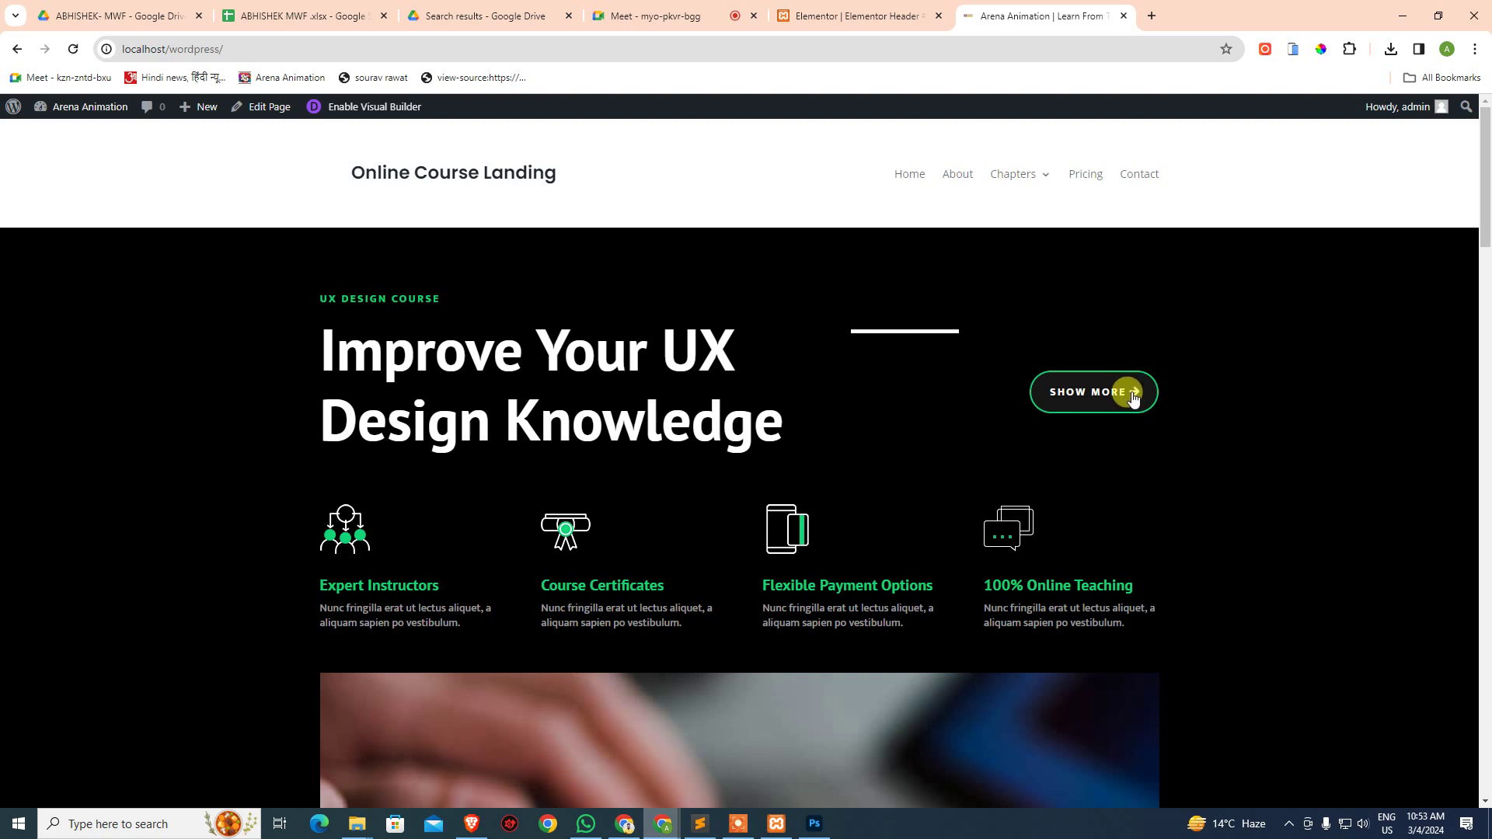
key("ctrl+w")
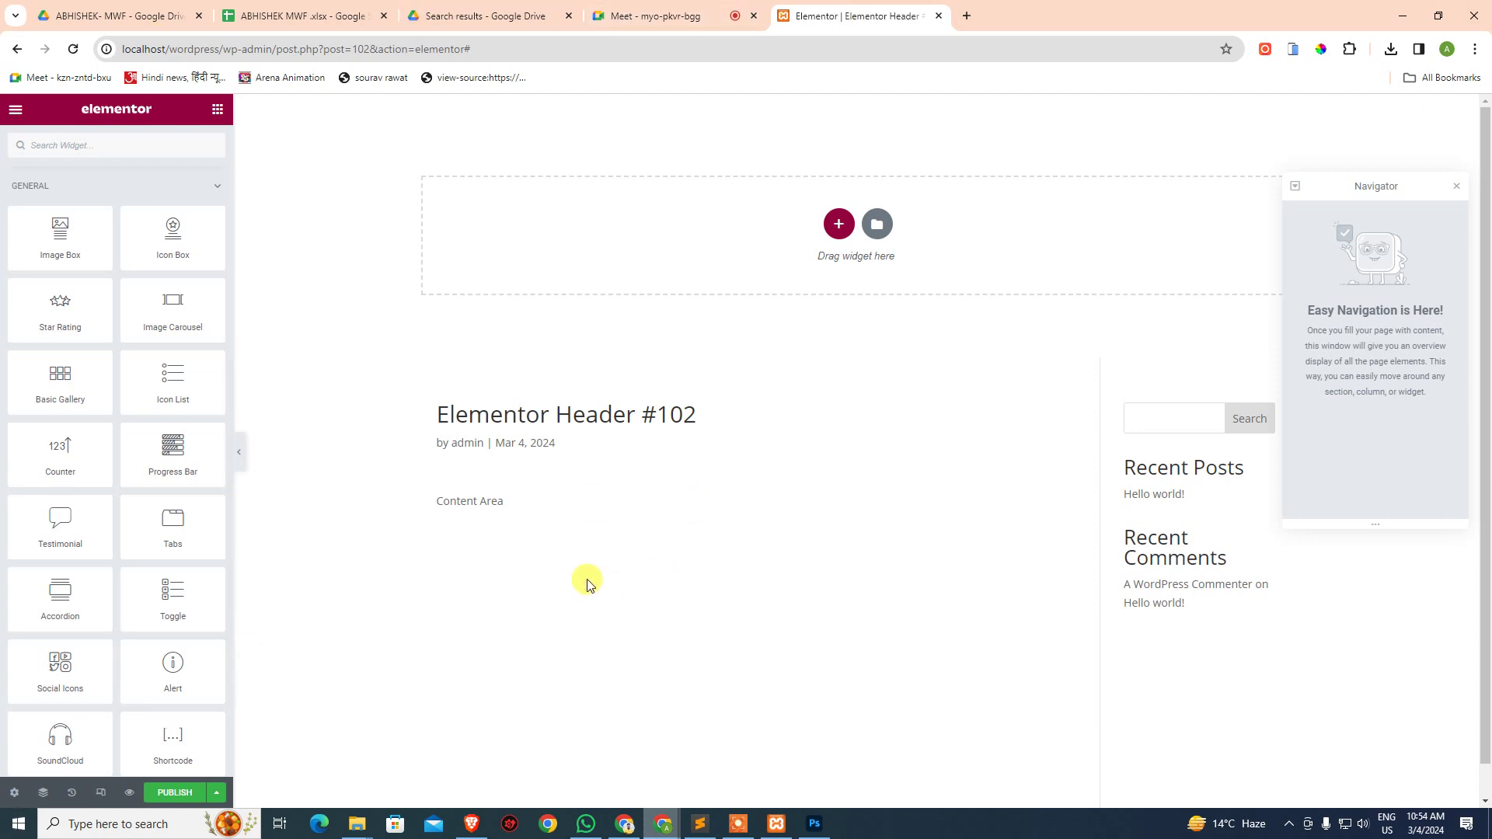
- Close the Elementor header editor page and leave the Google Meet call
scroll(401, 575, "down", 1)
scroll(399, 505, "up", 1)
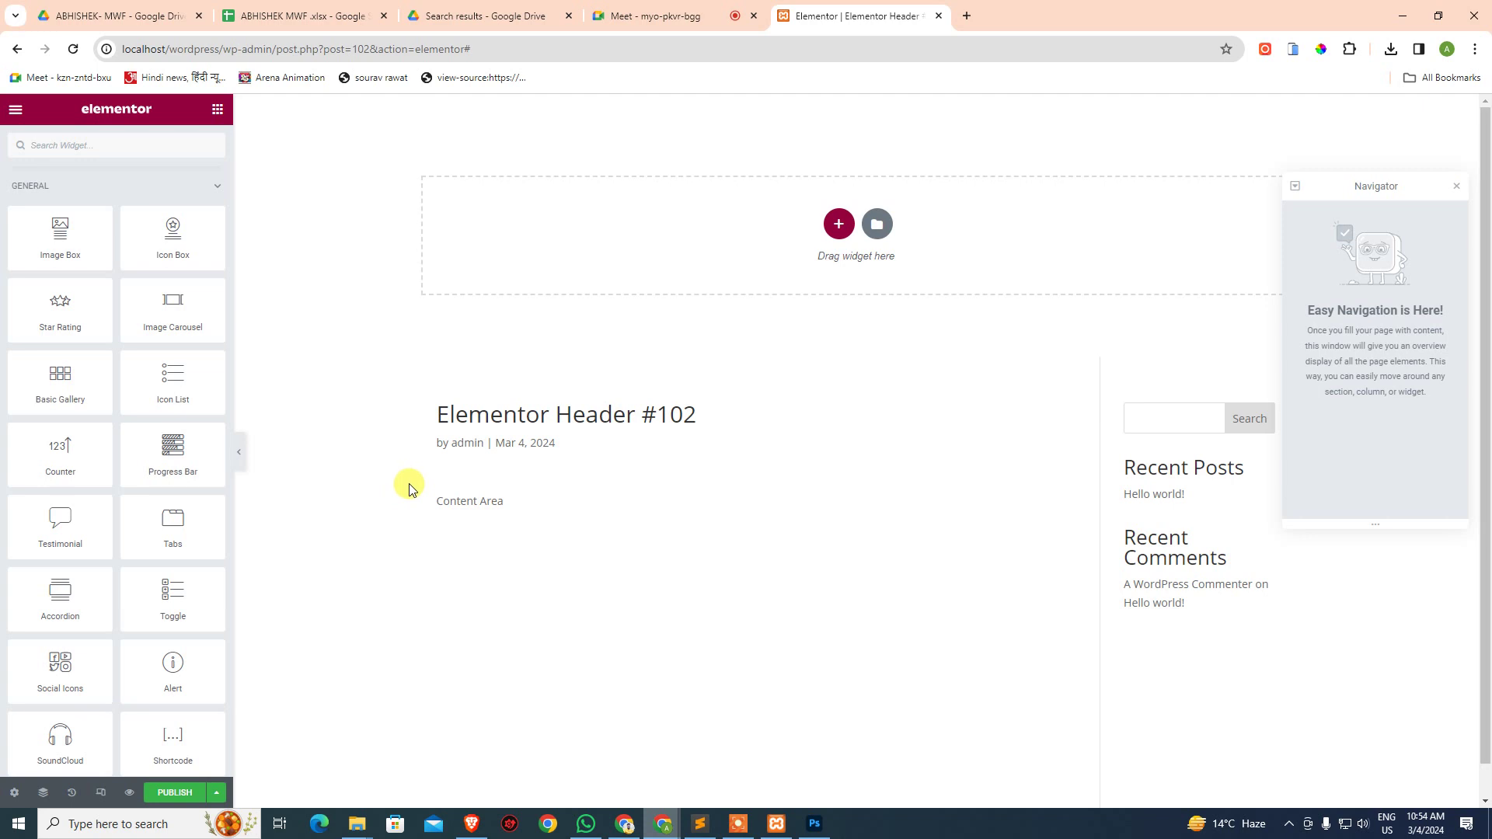
left_click(751, 6)
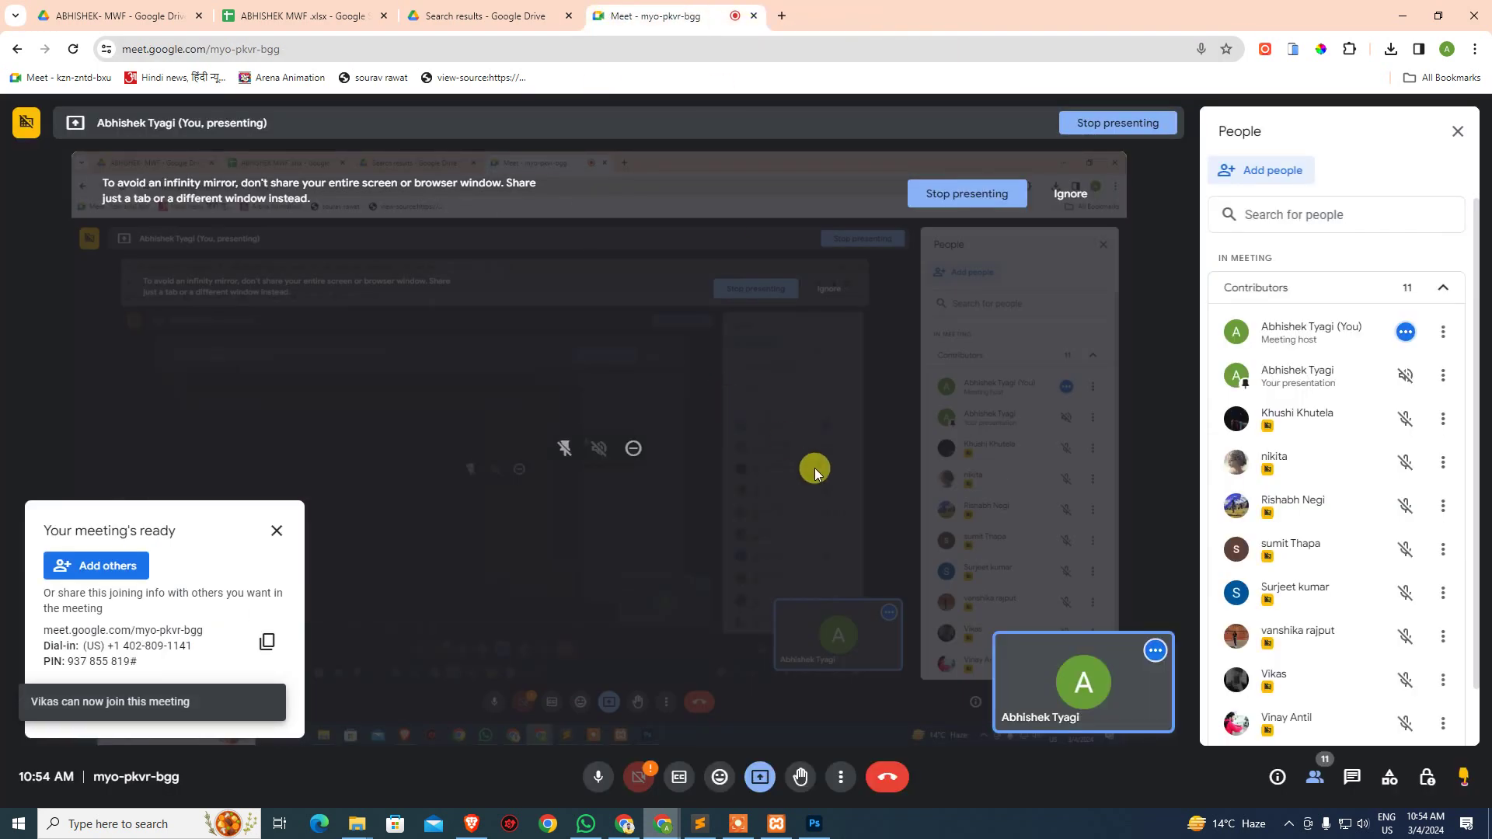
left_click(888, 780)
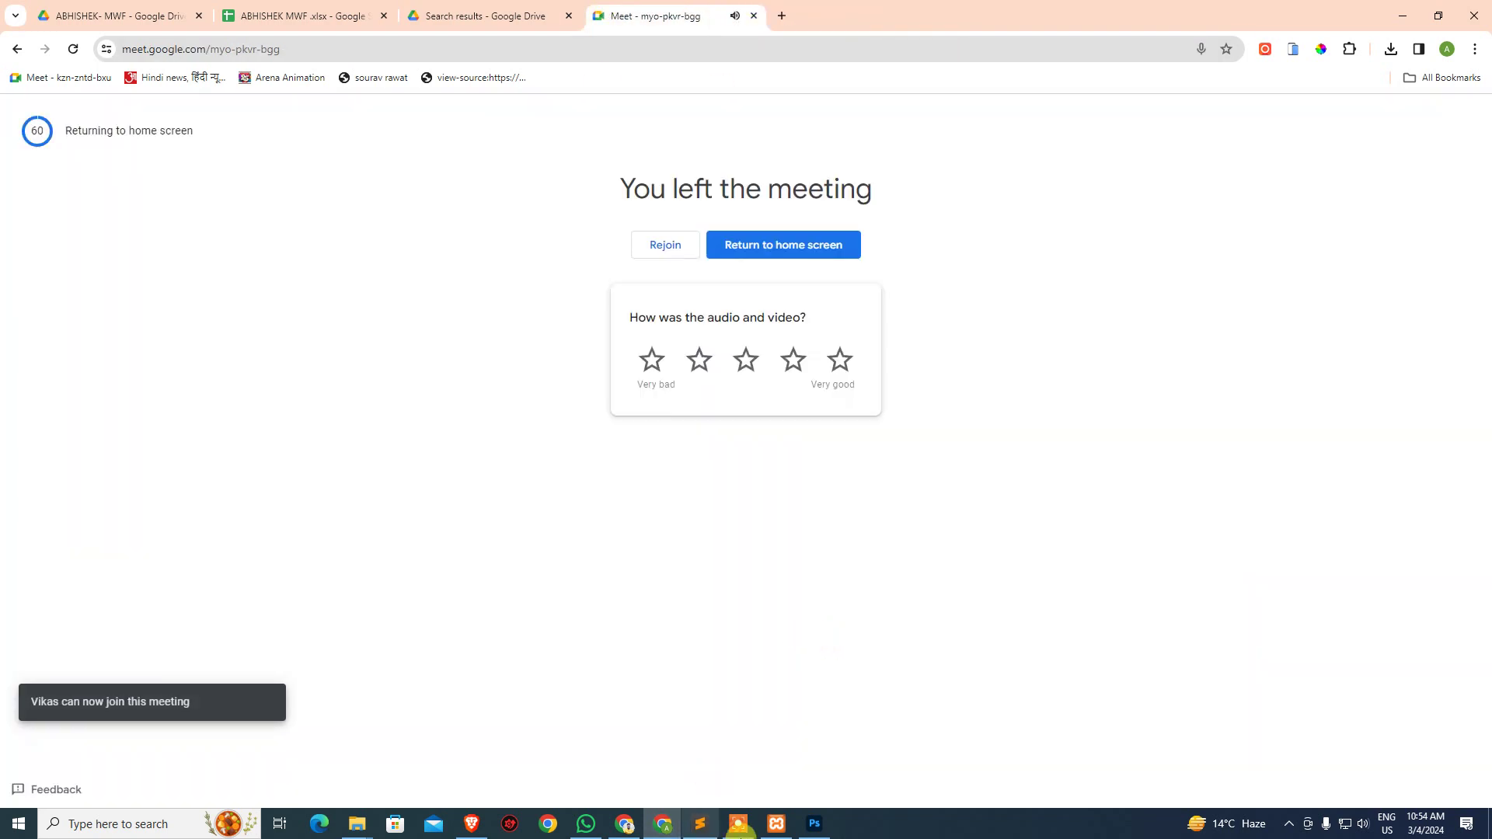
mouse_move(776, 823)
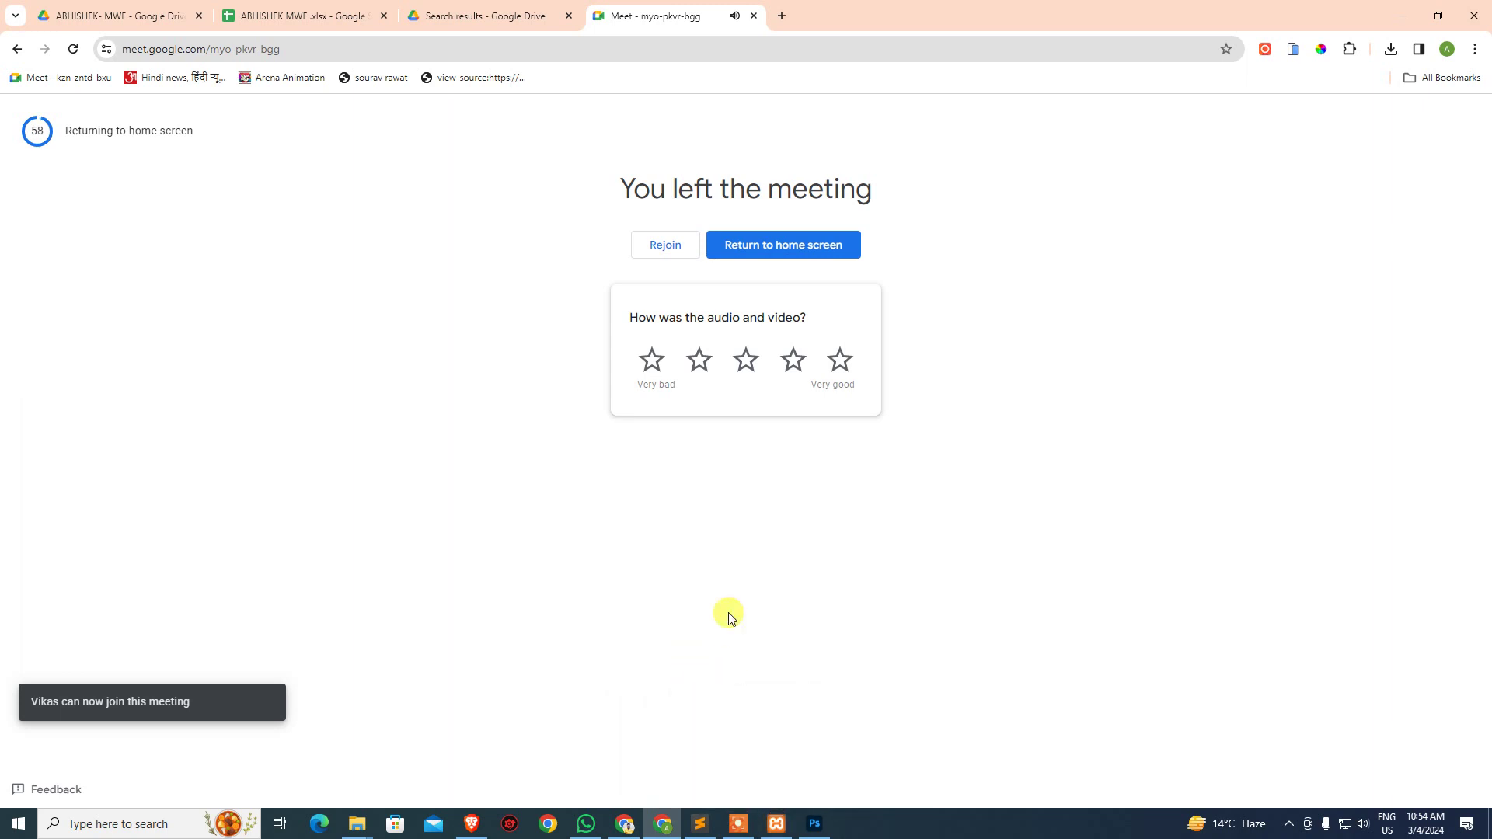
left_click(740, 816)
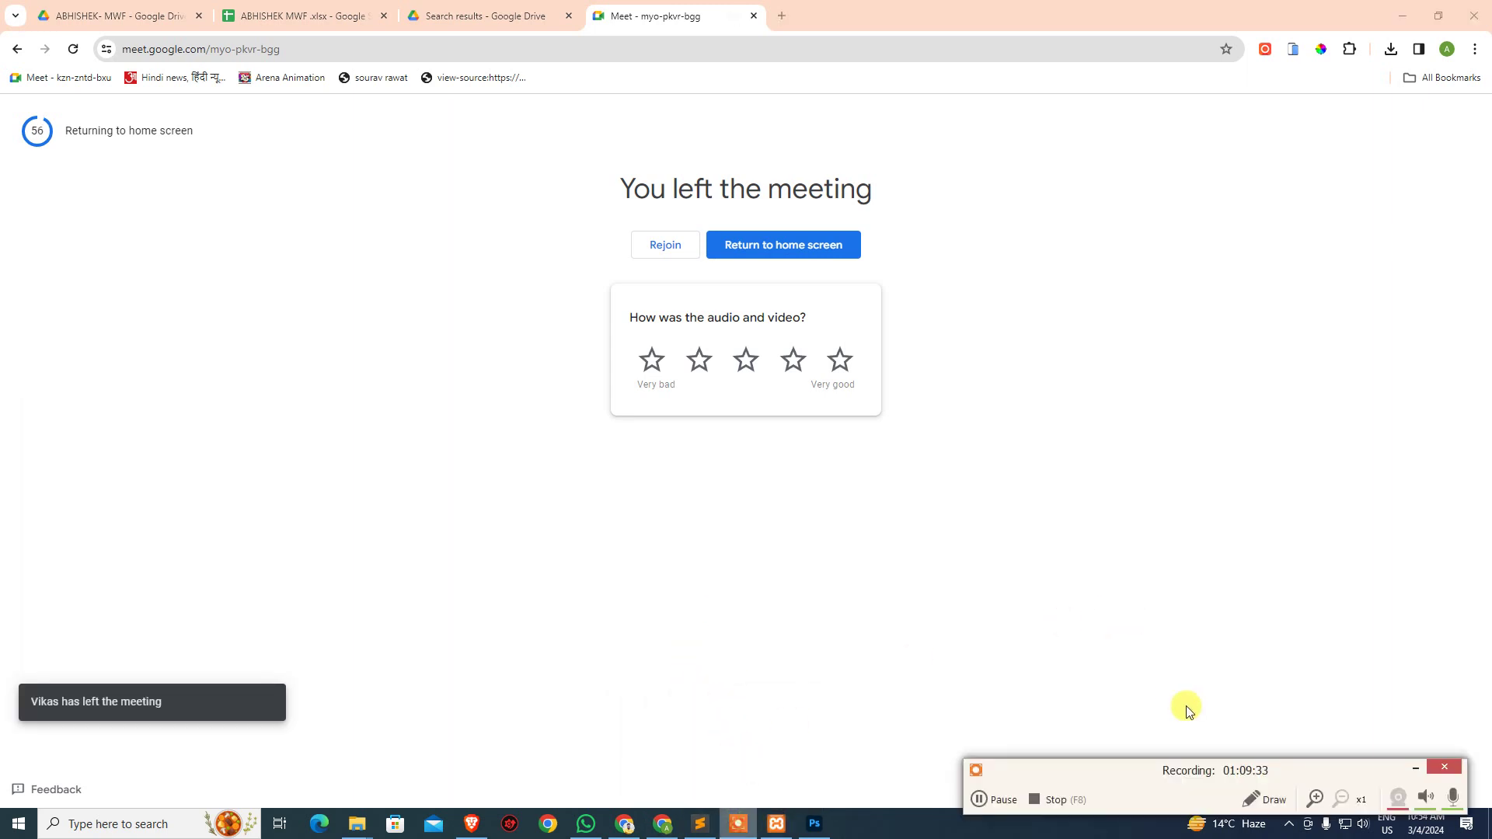